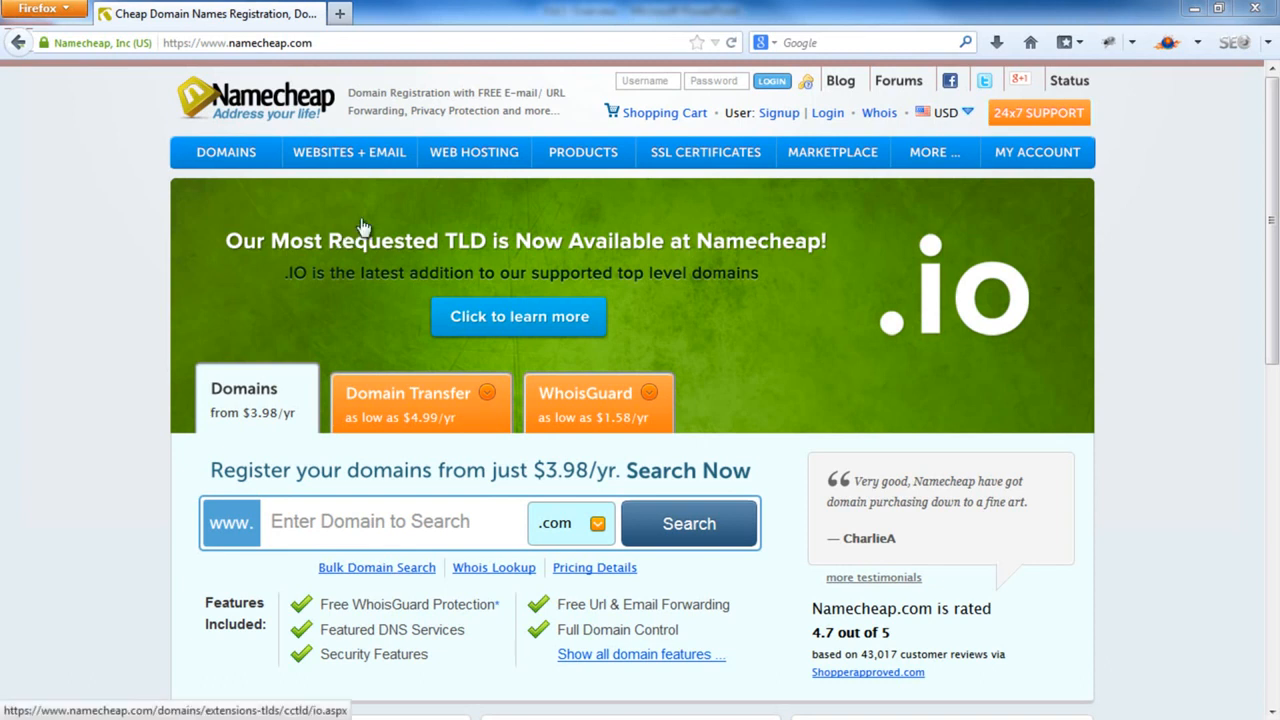
Start a Namecheap signup and enter a username and the same password twice
click(775, 117)
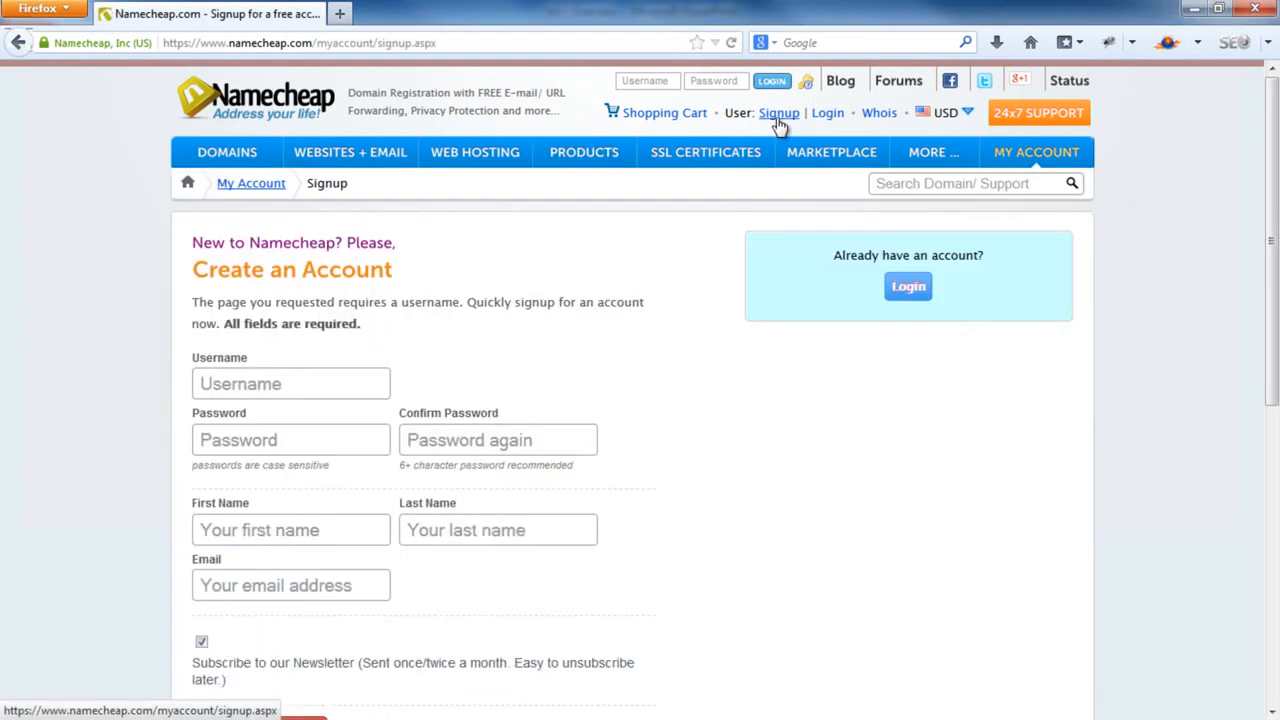
click(267, 390)
text(emedia)
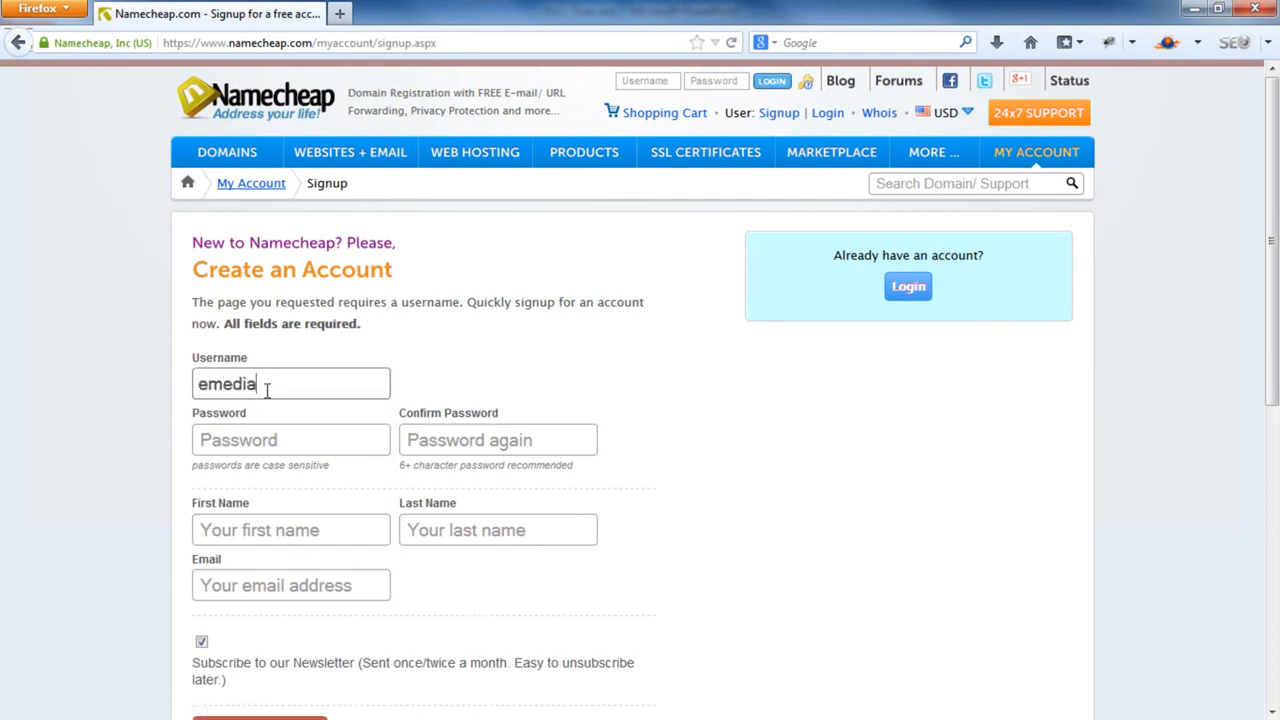
text(coach)
key(Tab)
text(••••••••)
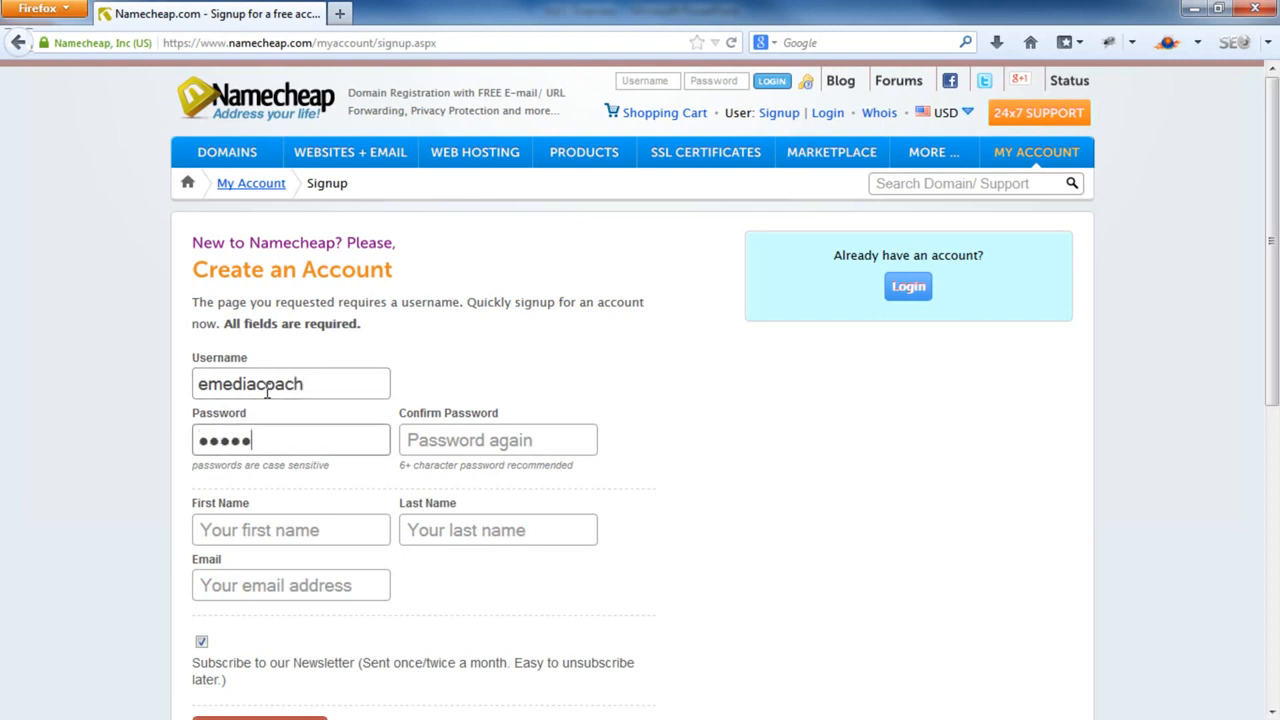
text(••)
key(Tab)
text(••••••••••)
Fill in first name, last name and Gmail address, and untick the newsletter option
key(Tab)
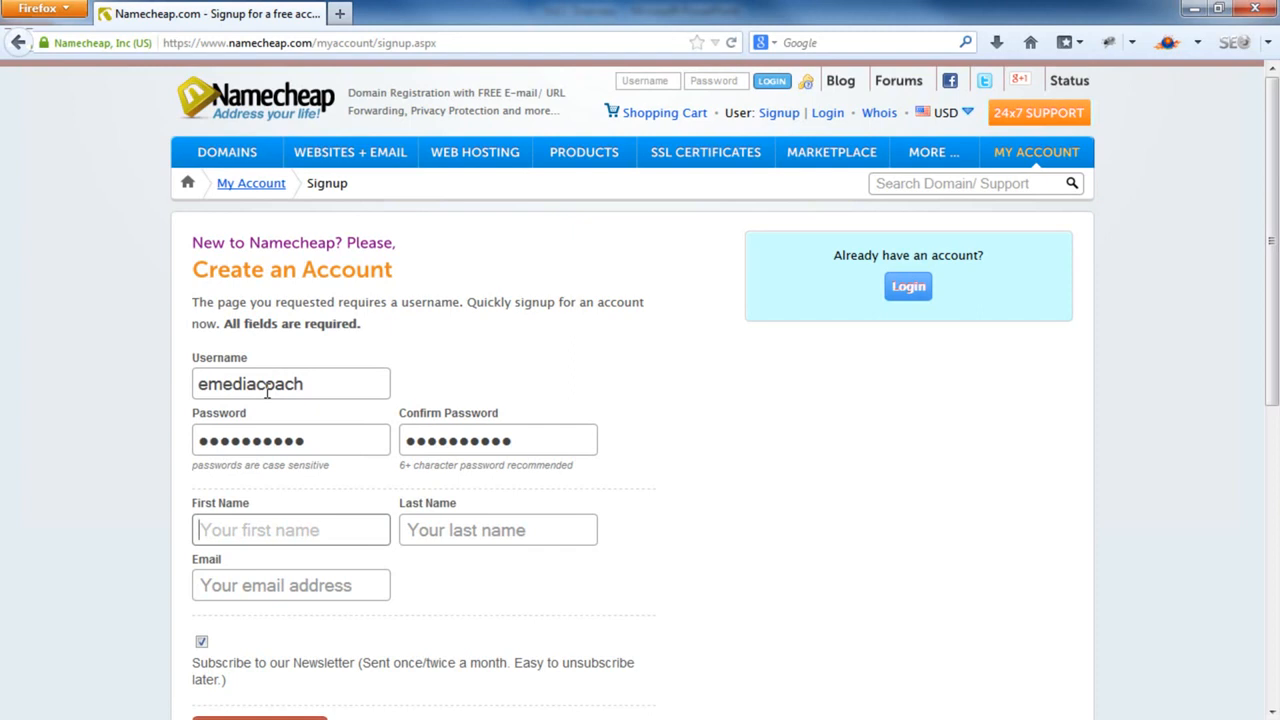
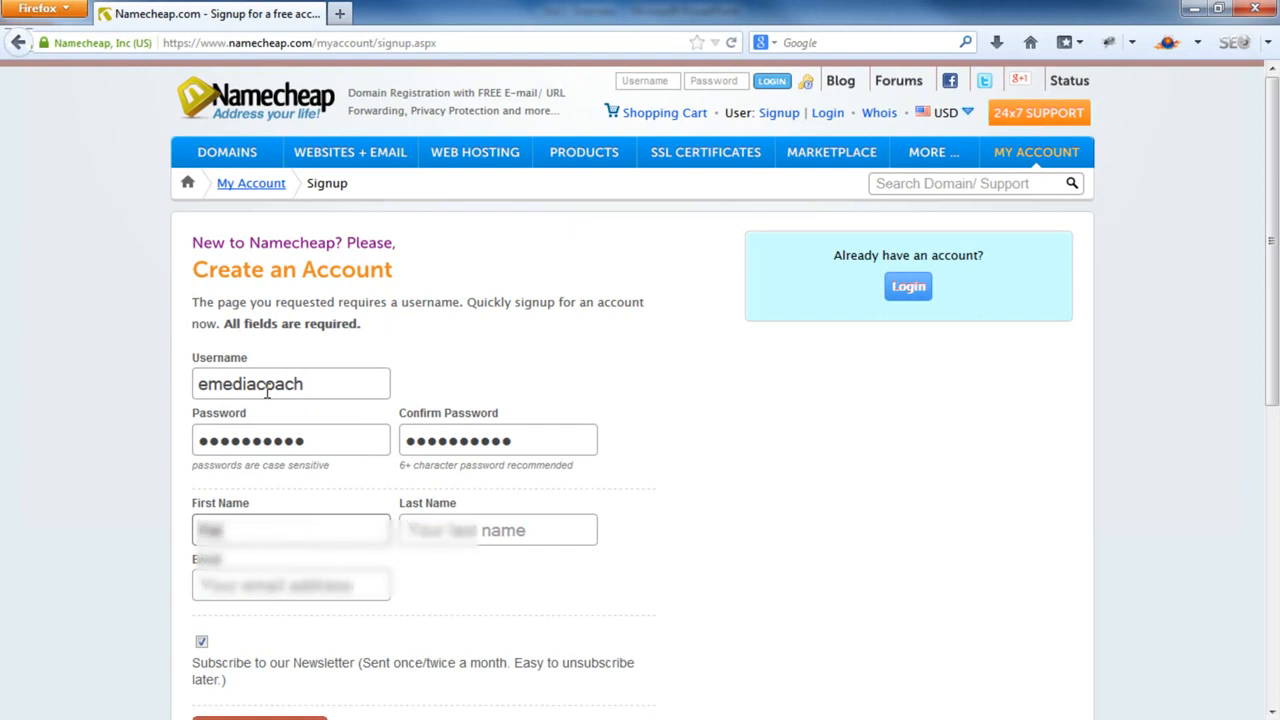
key(Tab)
key(Tab)
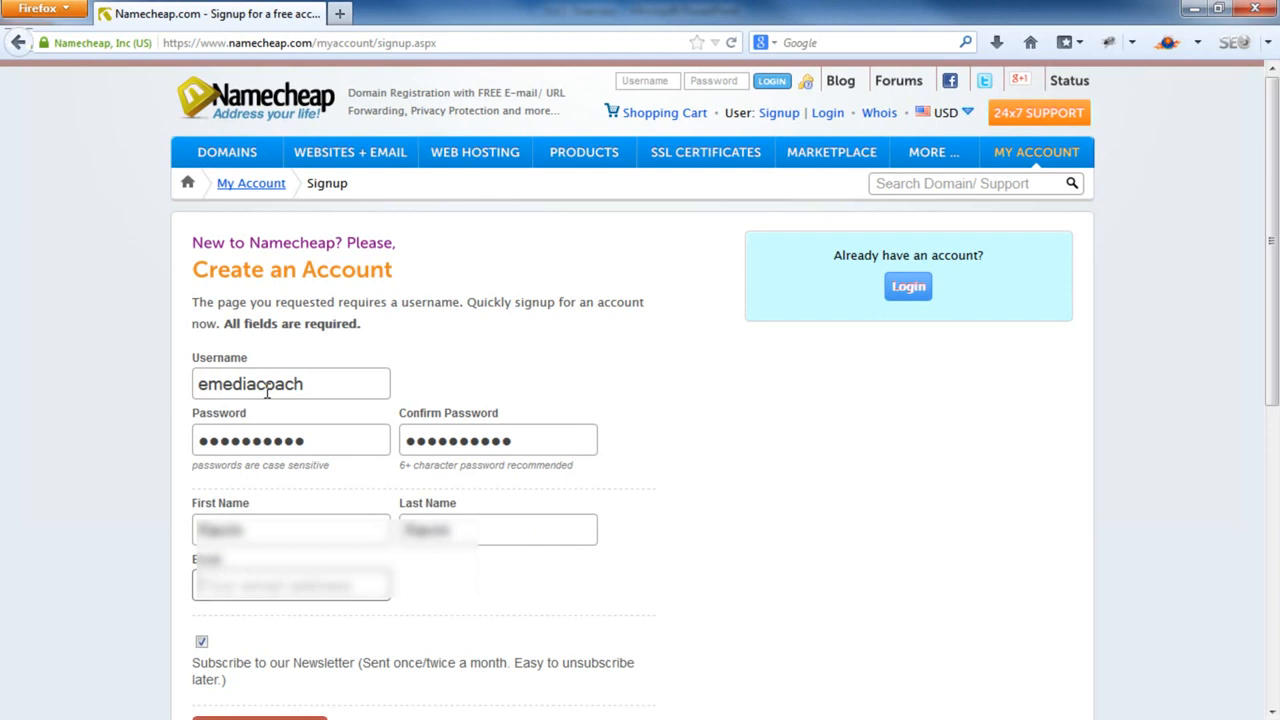
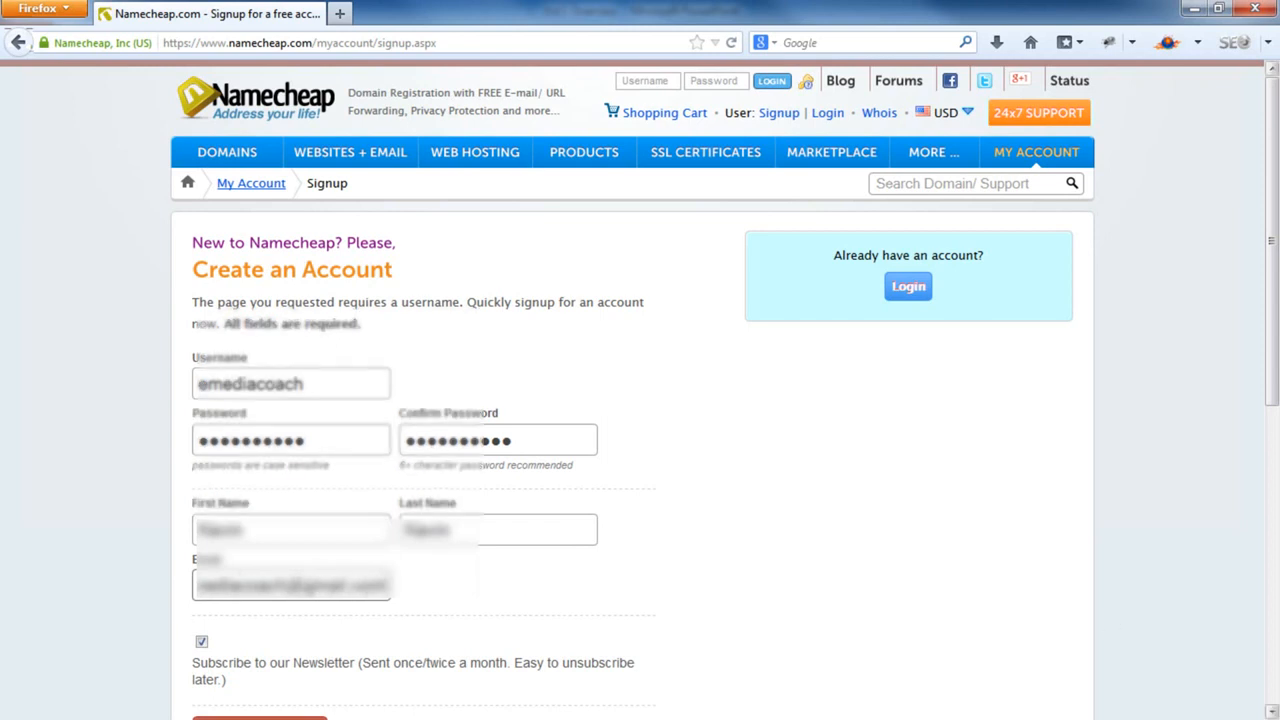
scroll(177, 611, down, 4)
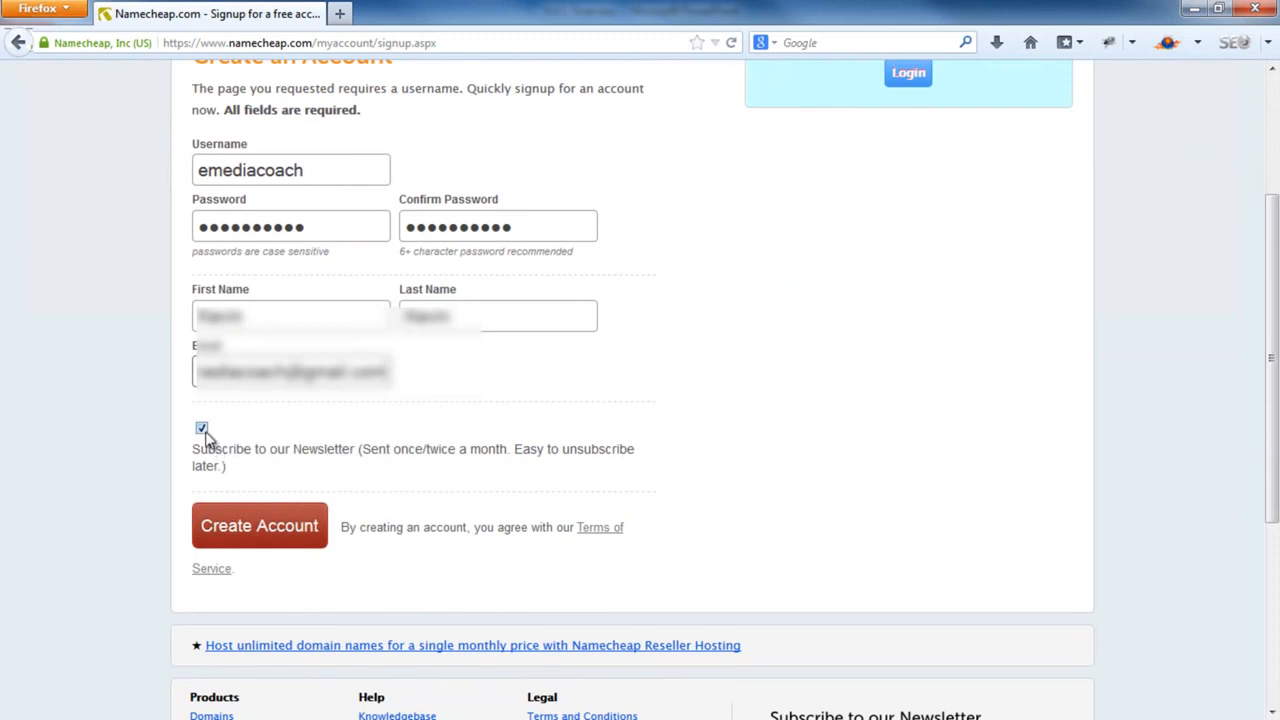
click(203, 433)
Create the account and go to Domains > Register a Domain
click(253, 527)
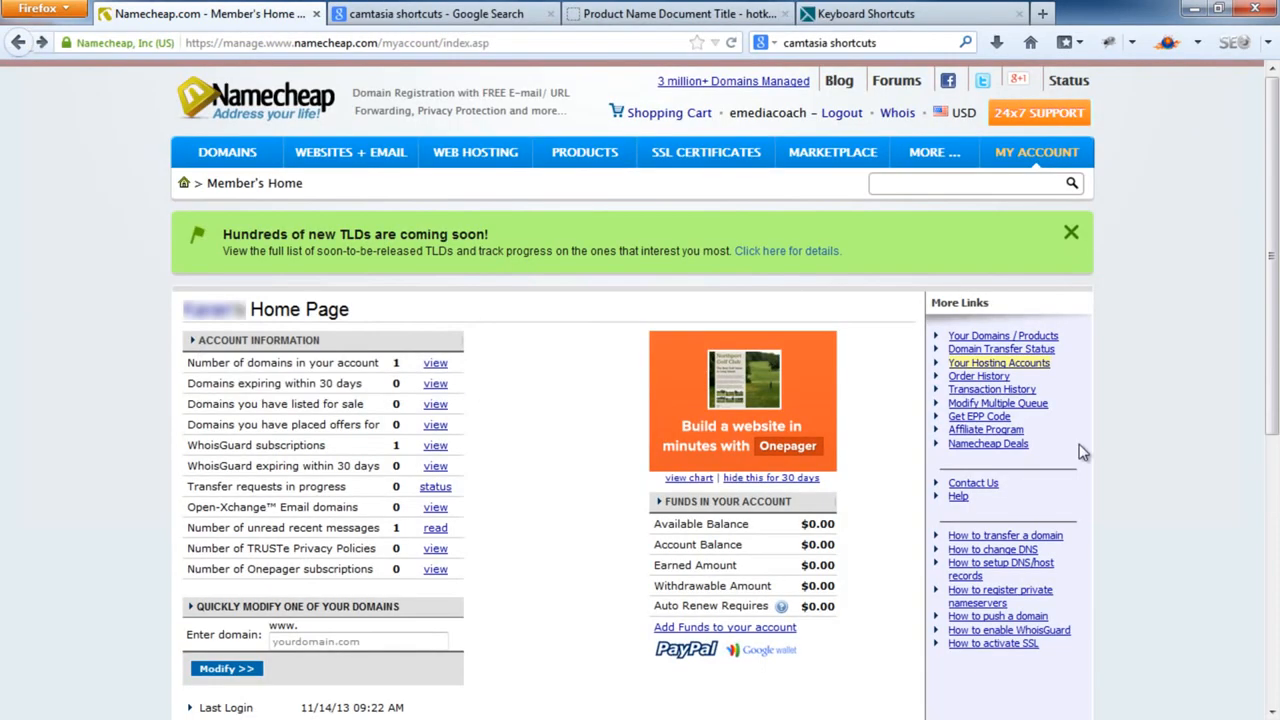
mouse_move(235, 165)
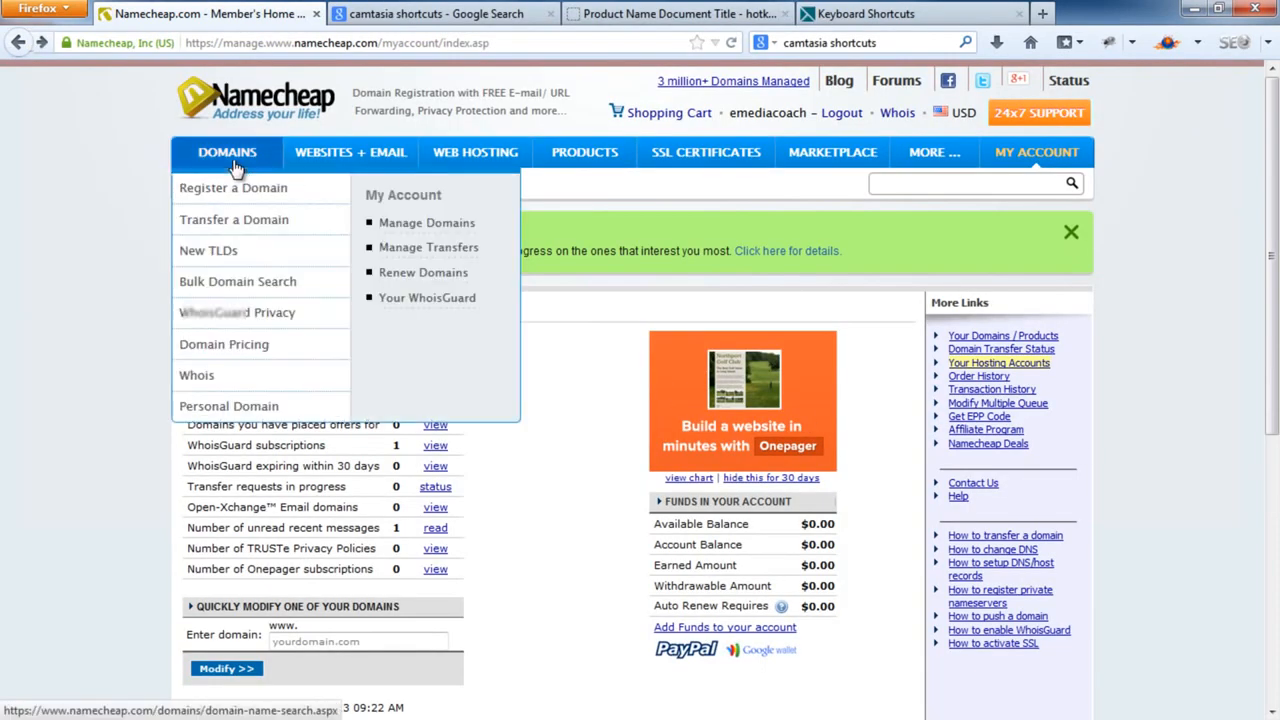
click(231, 188)
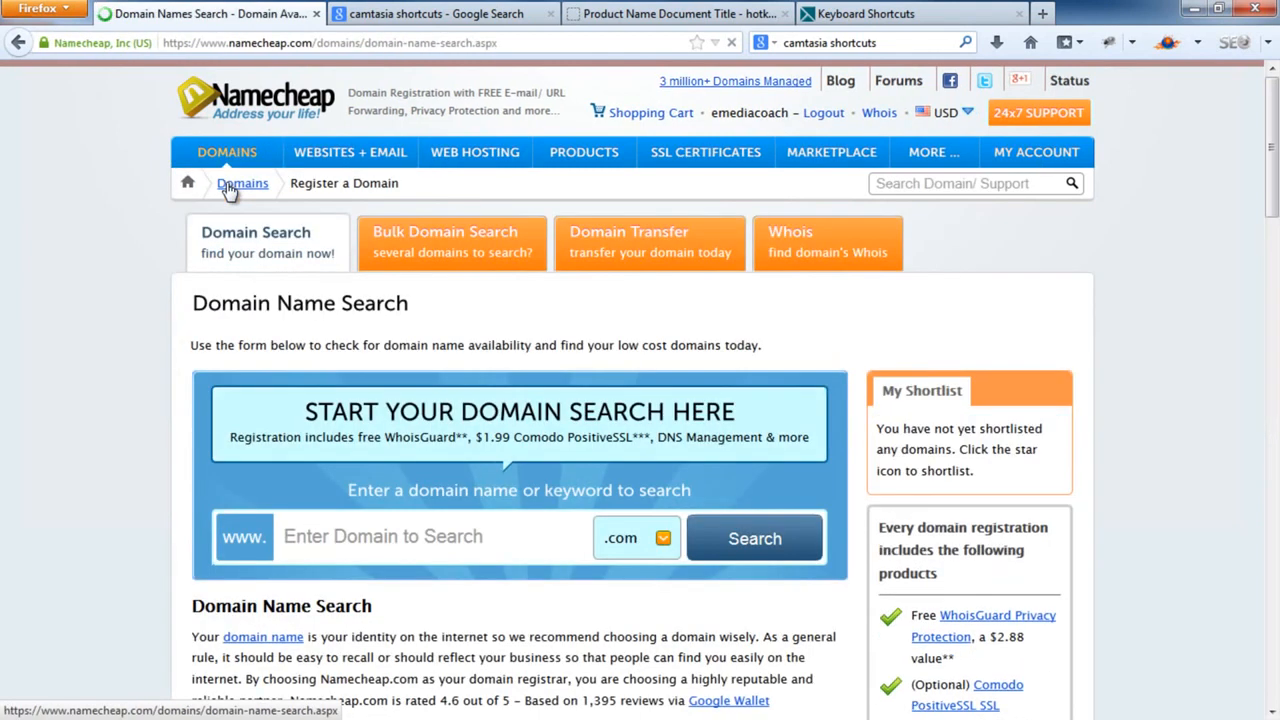
Search for 'jimsphysio' to check whether jimsphysio.com is available
click(356, 537)
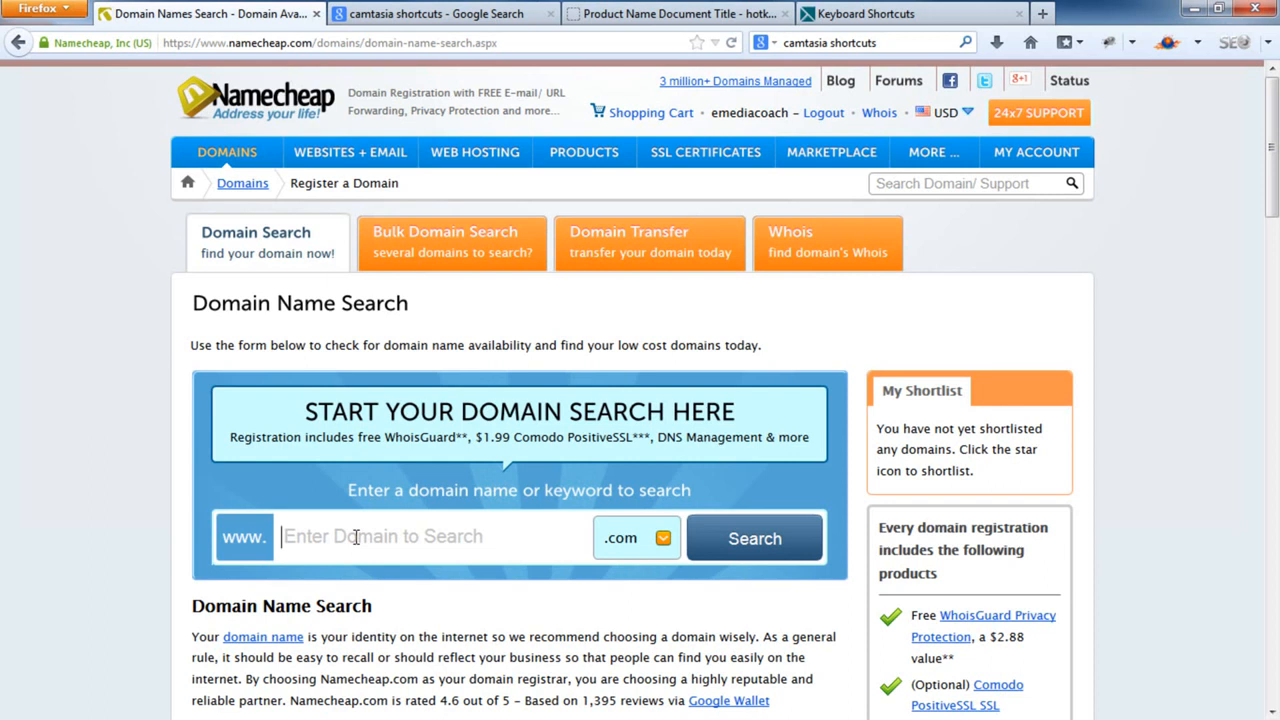
text(jims)
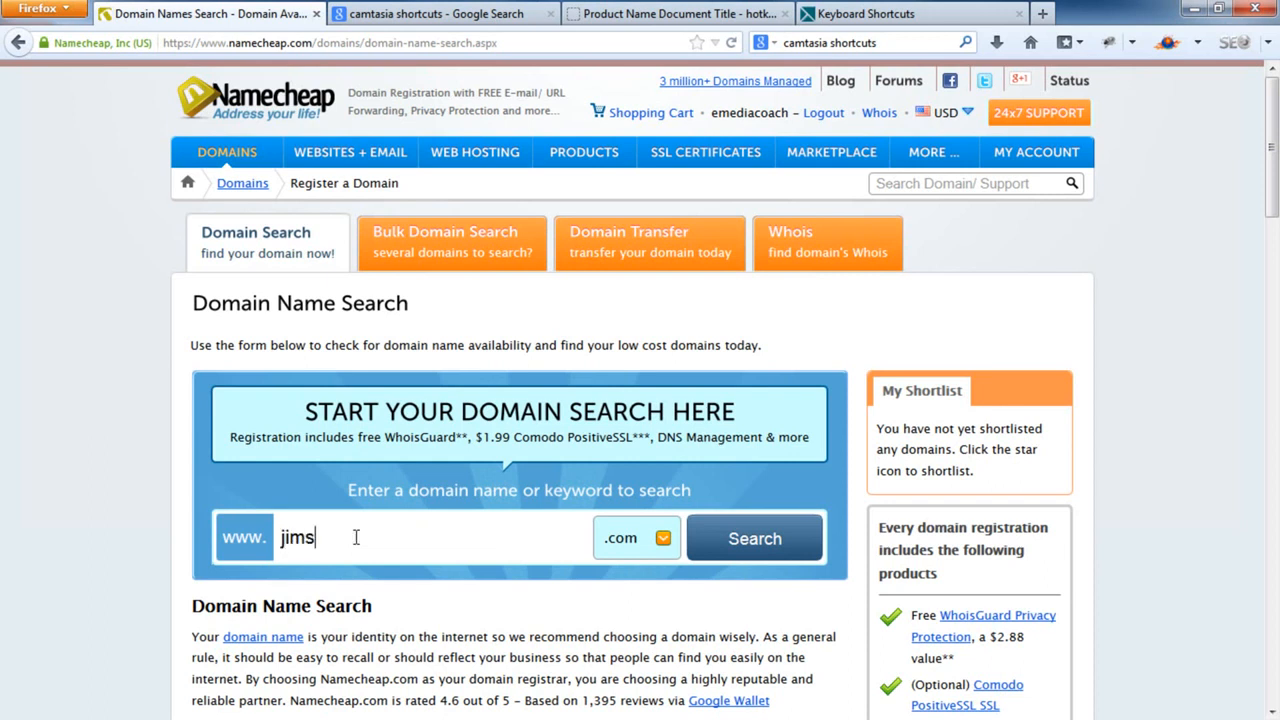
text(physio)
click(731, 542)
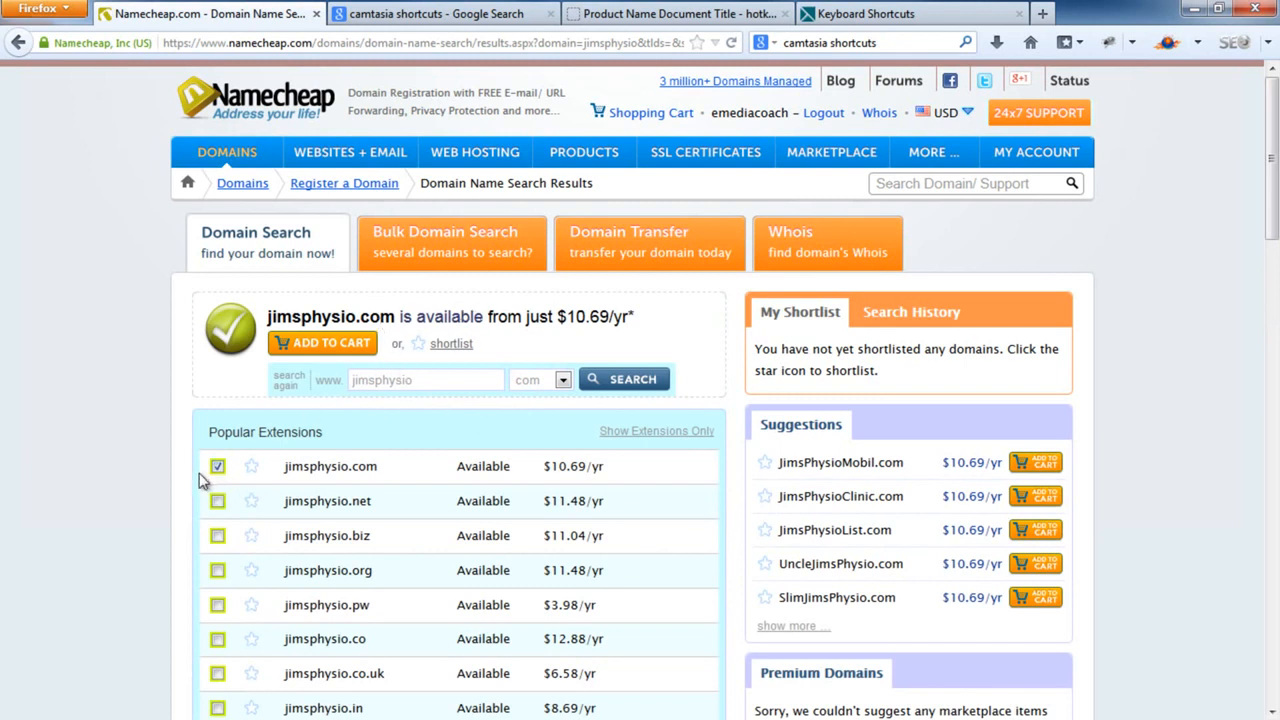
click(329, 345)
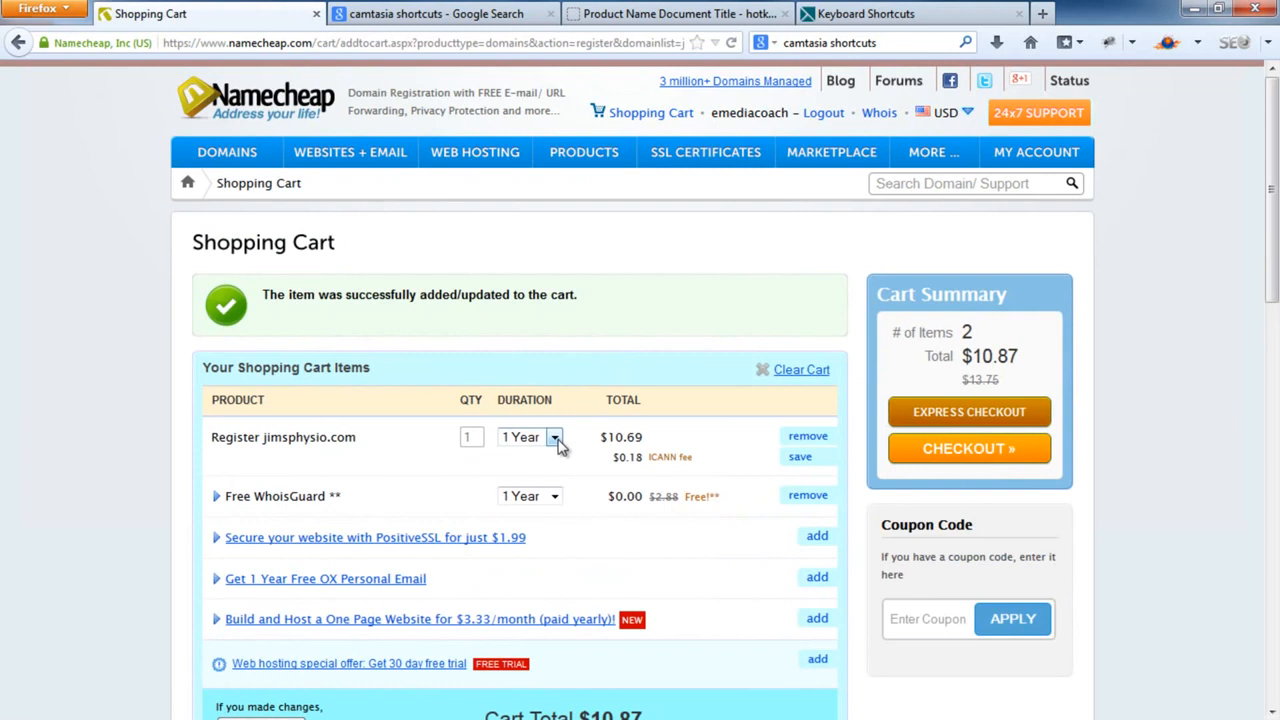
click(557, 444)
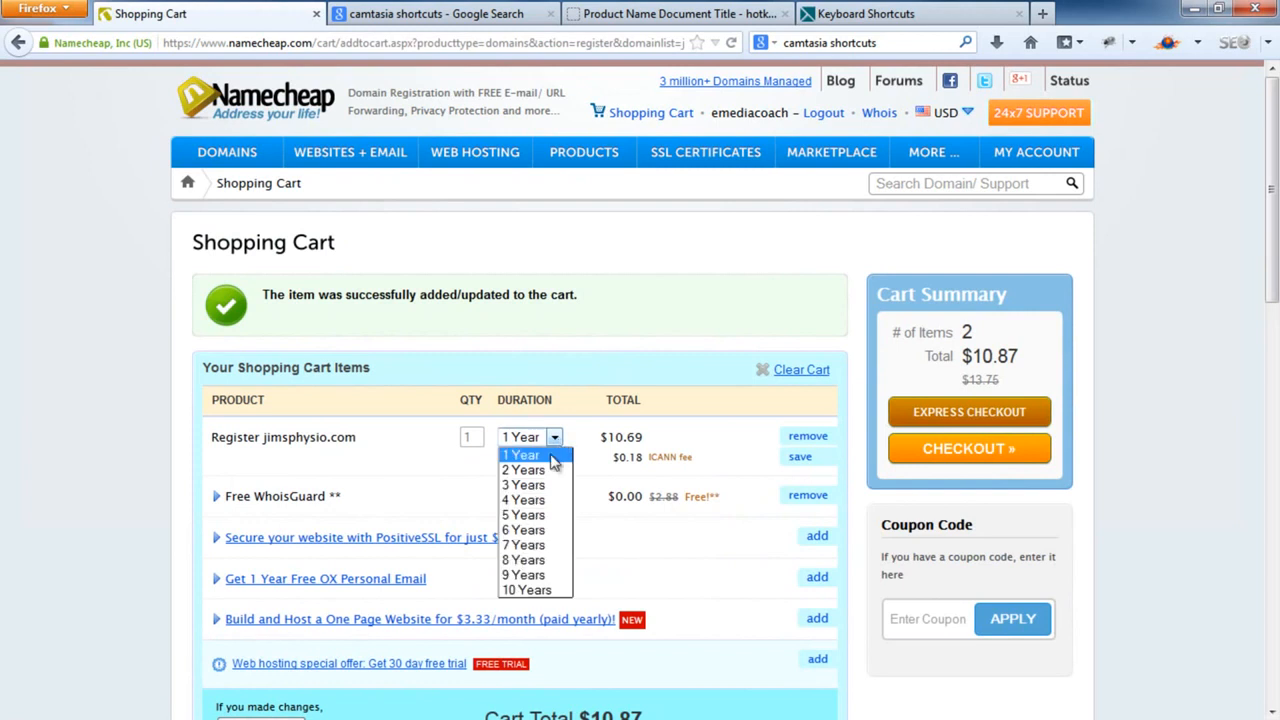
click(553, 458)
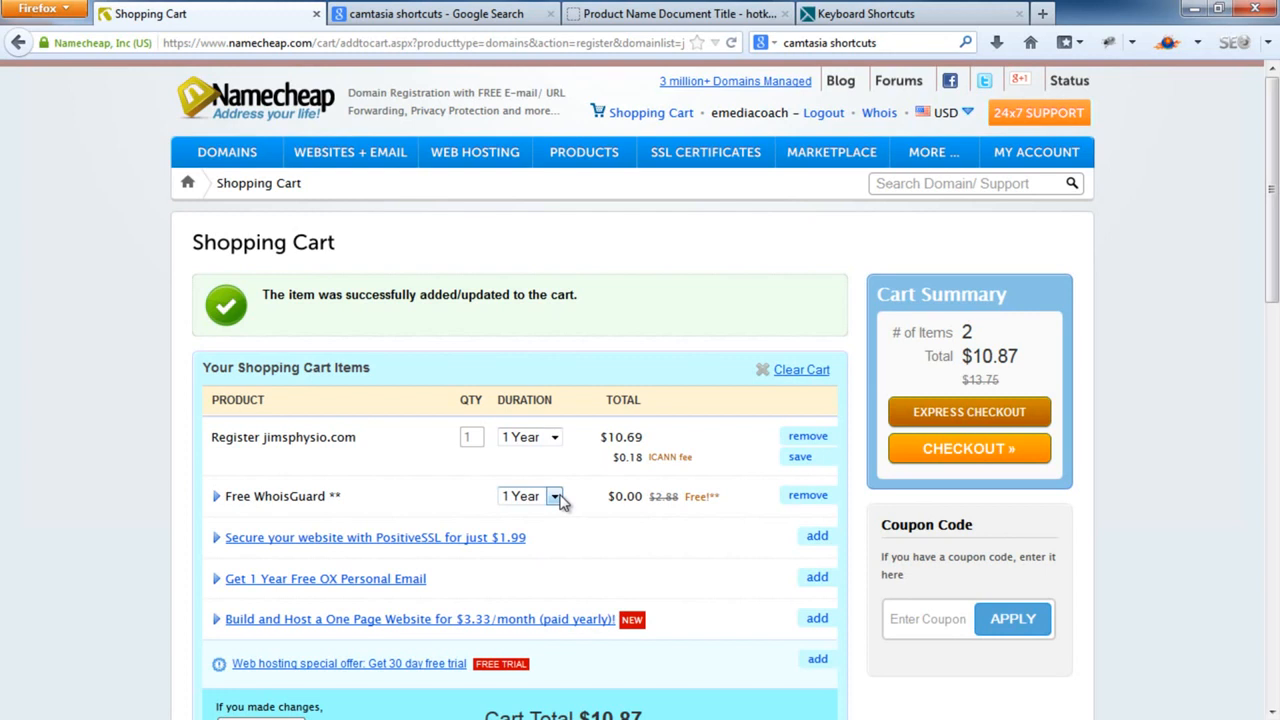
click(555, 497)
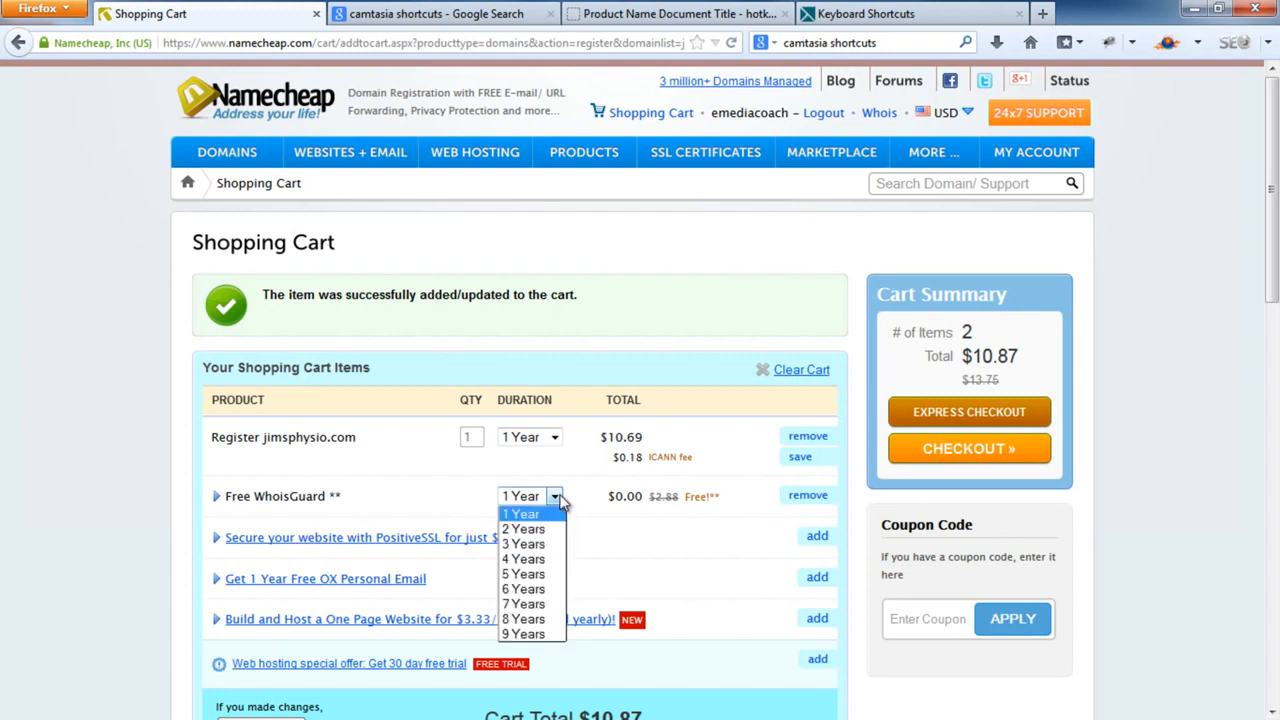
click(557, 516)
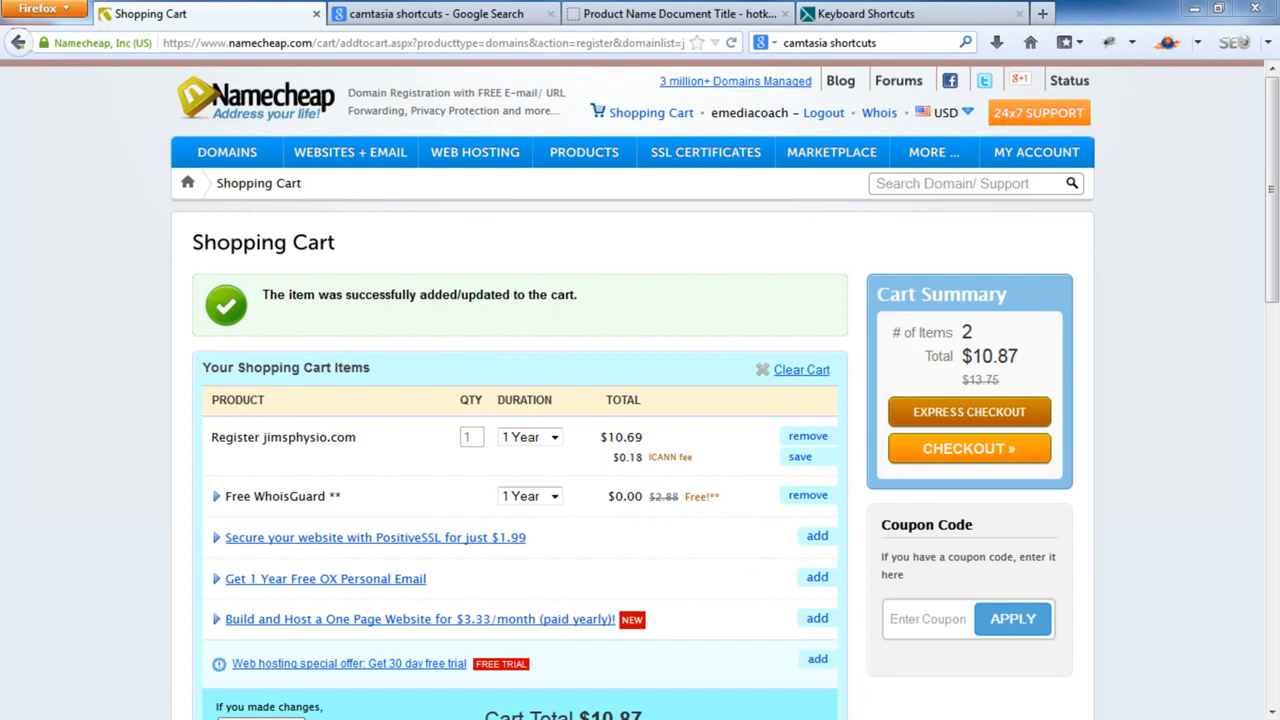
scroll(1268, 311, down, 3)
scroll(1268, 311, down, 3)
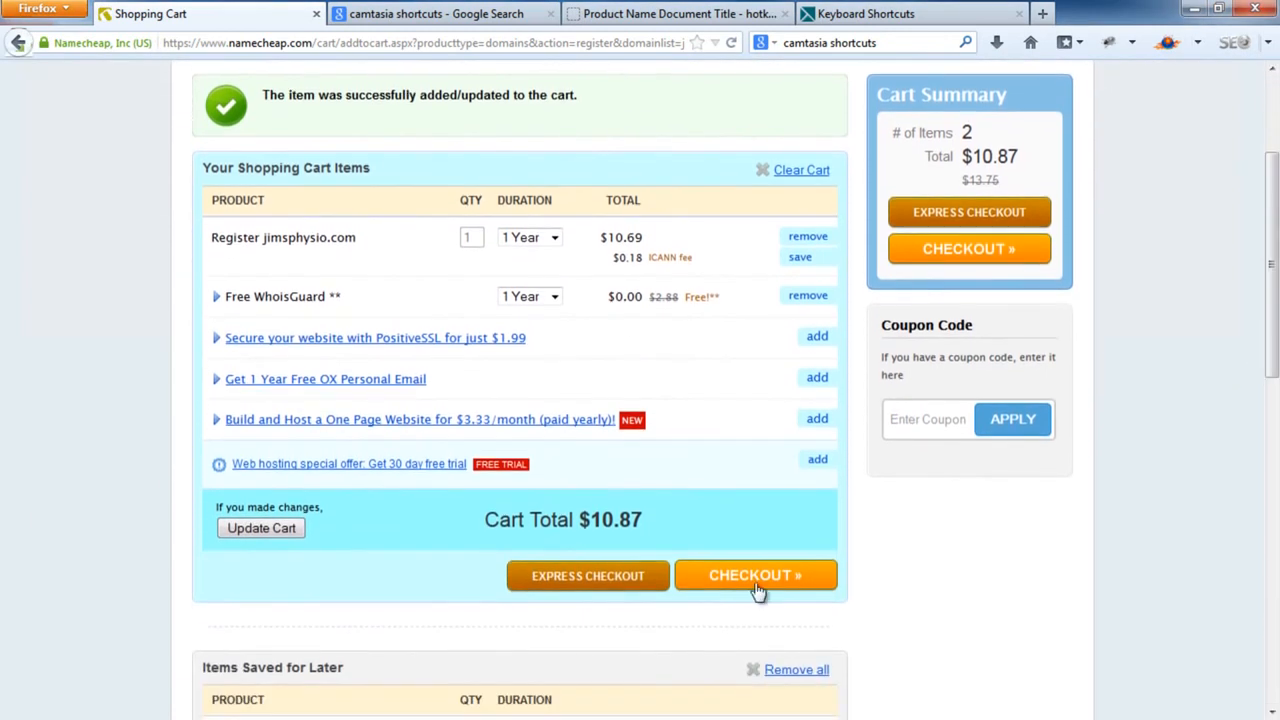
Check out and submit the Registrant Contact details, with billing contact matching the registrant
click(760, 587)
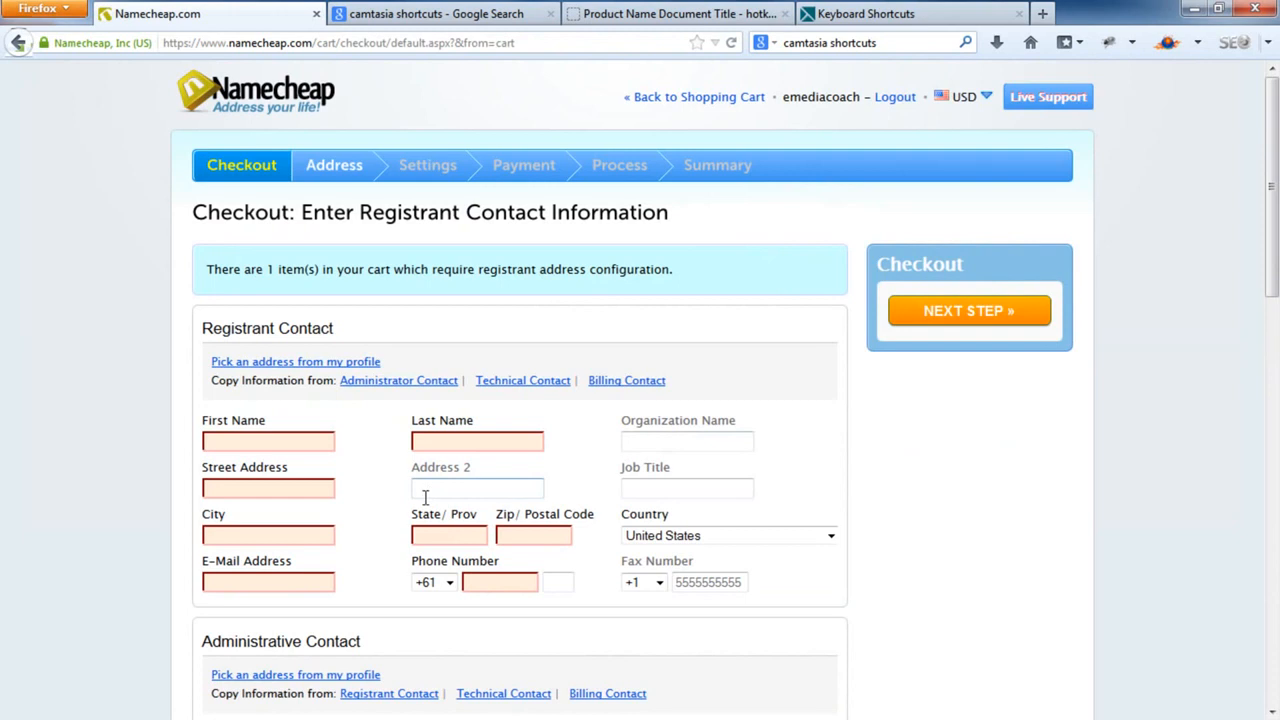
scroll(425, 497, down, 3)
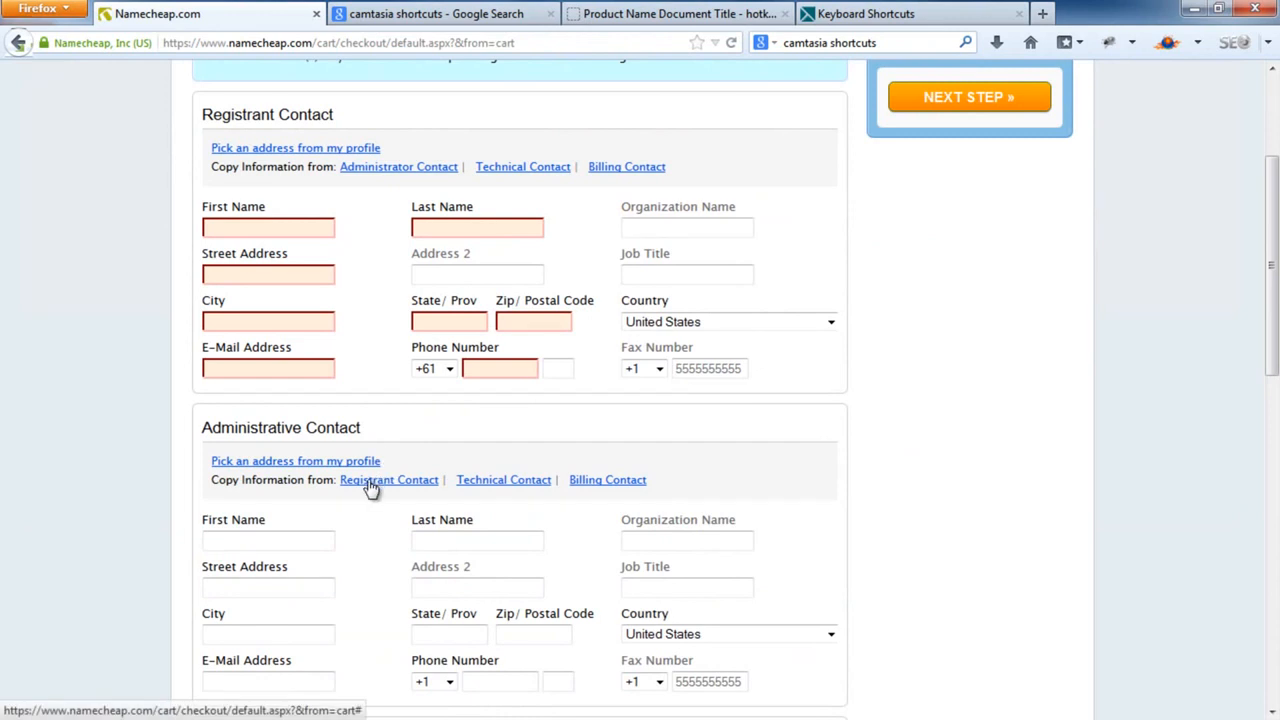
drag(238, 116, 316, 118)
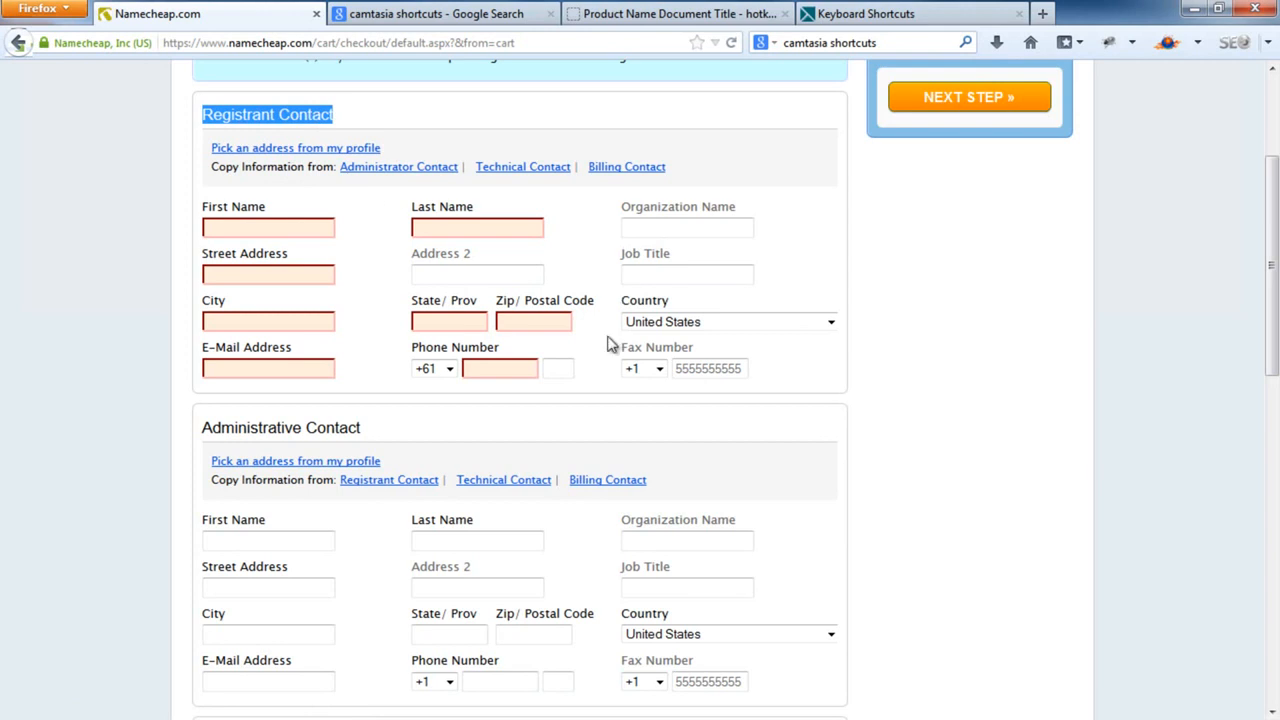
scroll(397, 498, down, 6)
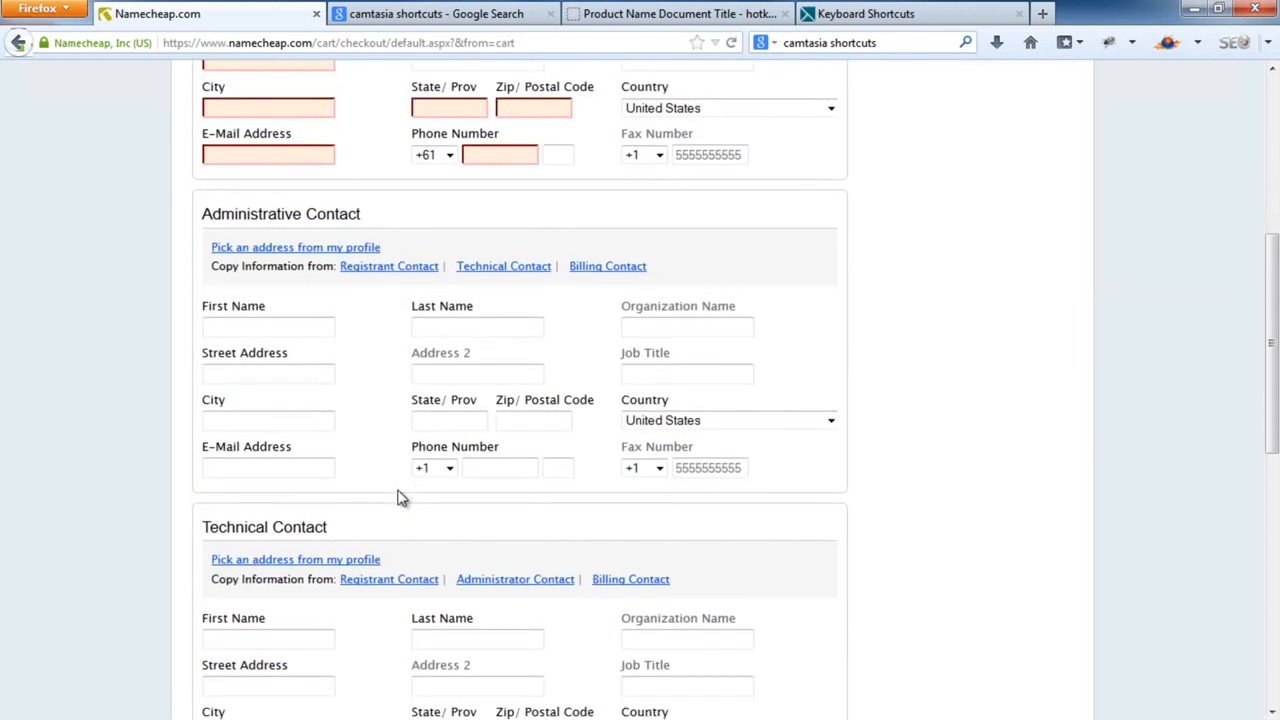
scroll(405, 480, down, 3)
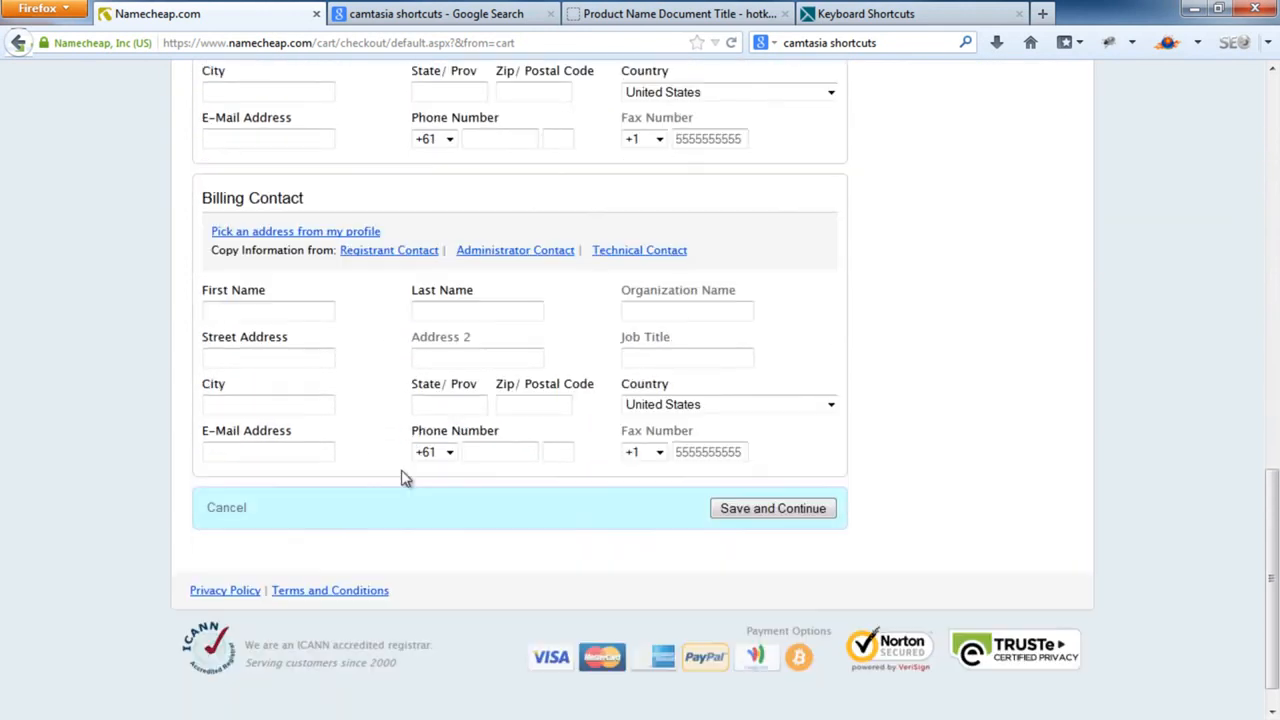
click(776, 509)
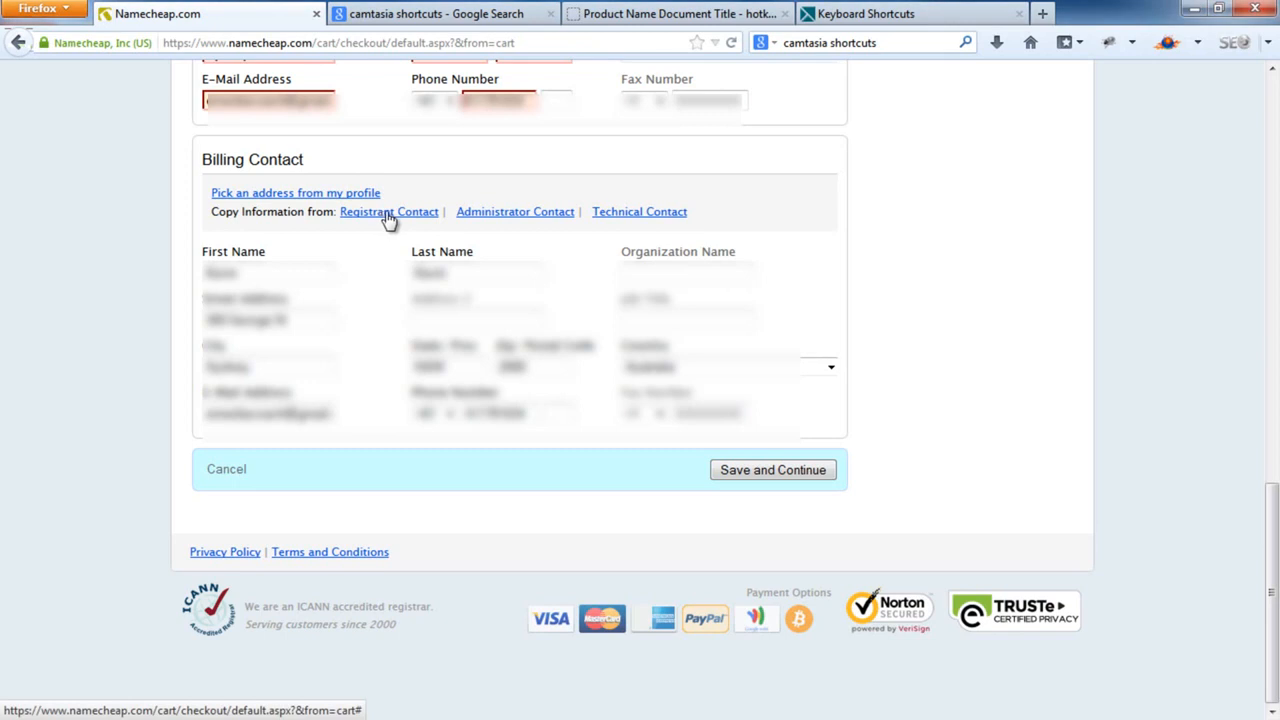
click(798, 474)
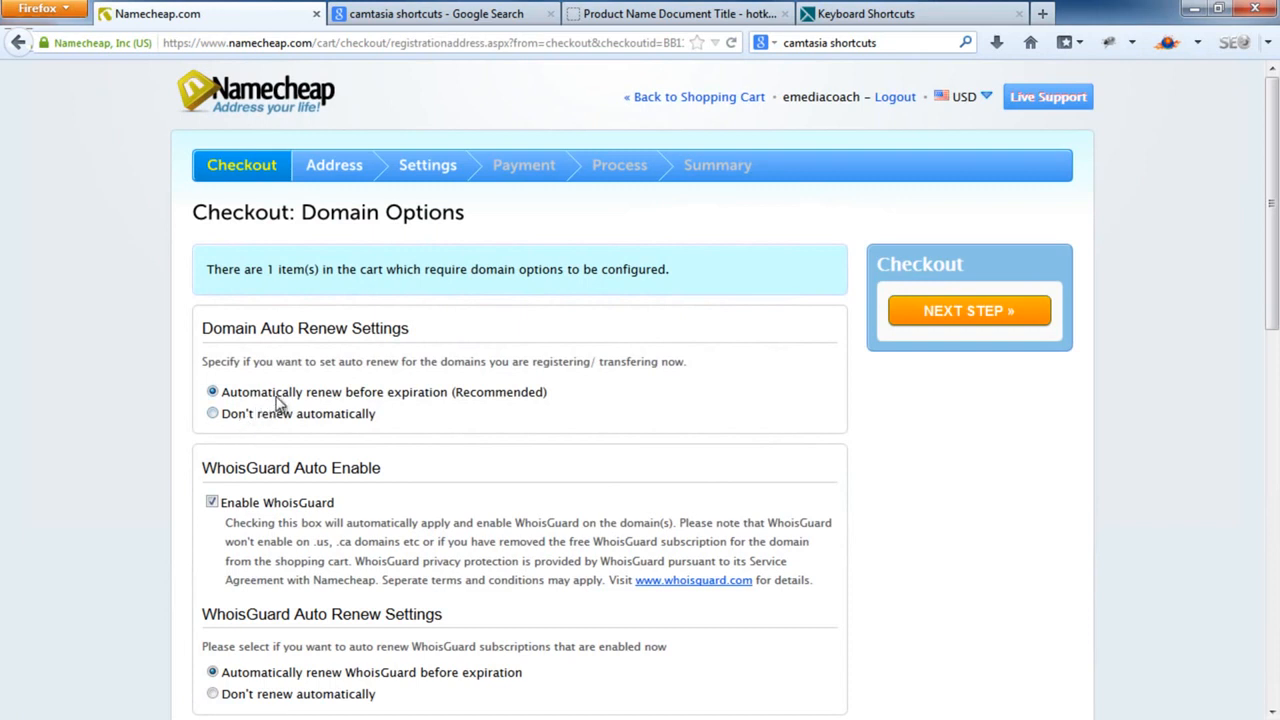
Keep auto-renew, WhoisGuard and Namecheap's free name servers, and save the domain options
scroll(283, 395, down, 3)
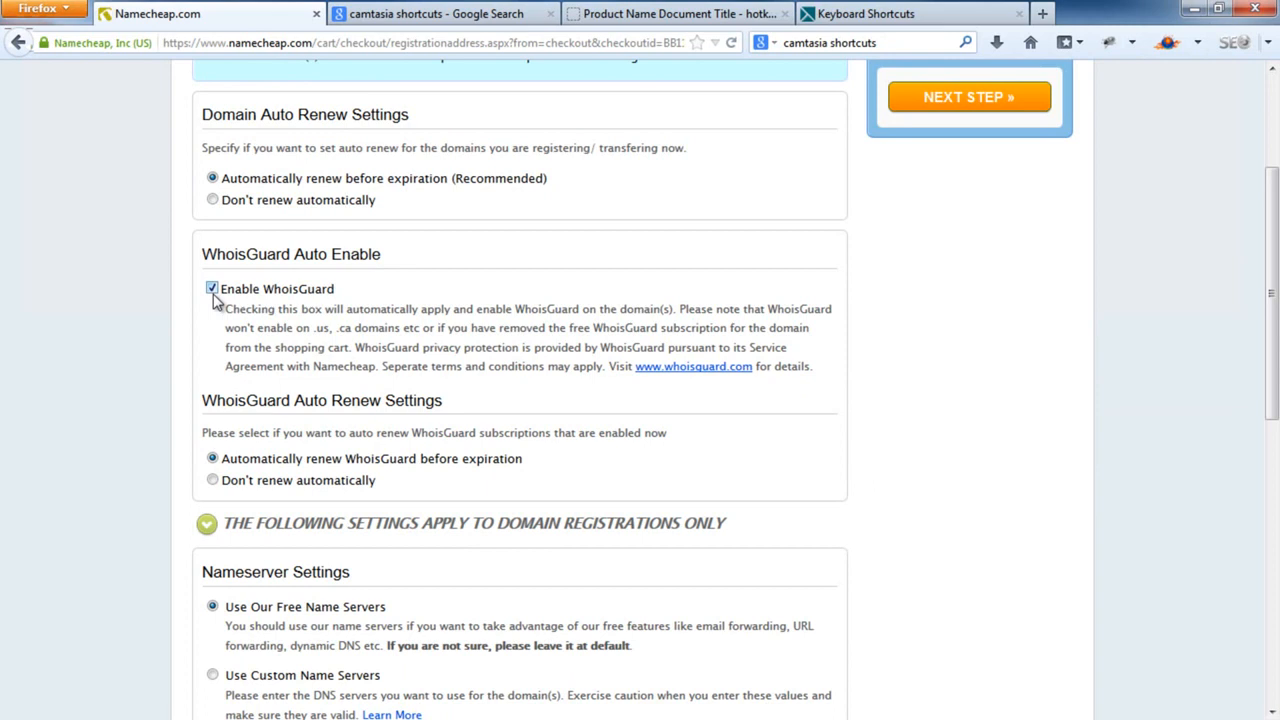
scroll(220, 342, down, 1)
scroll(217, 335, down, 2)
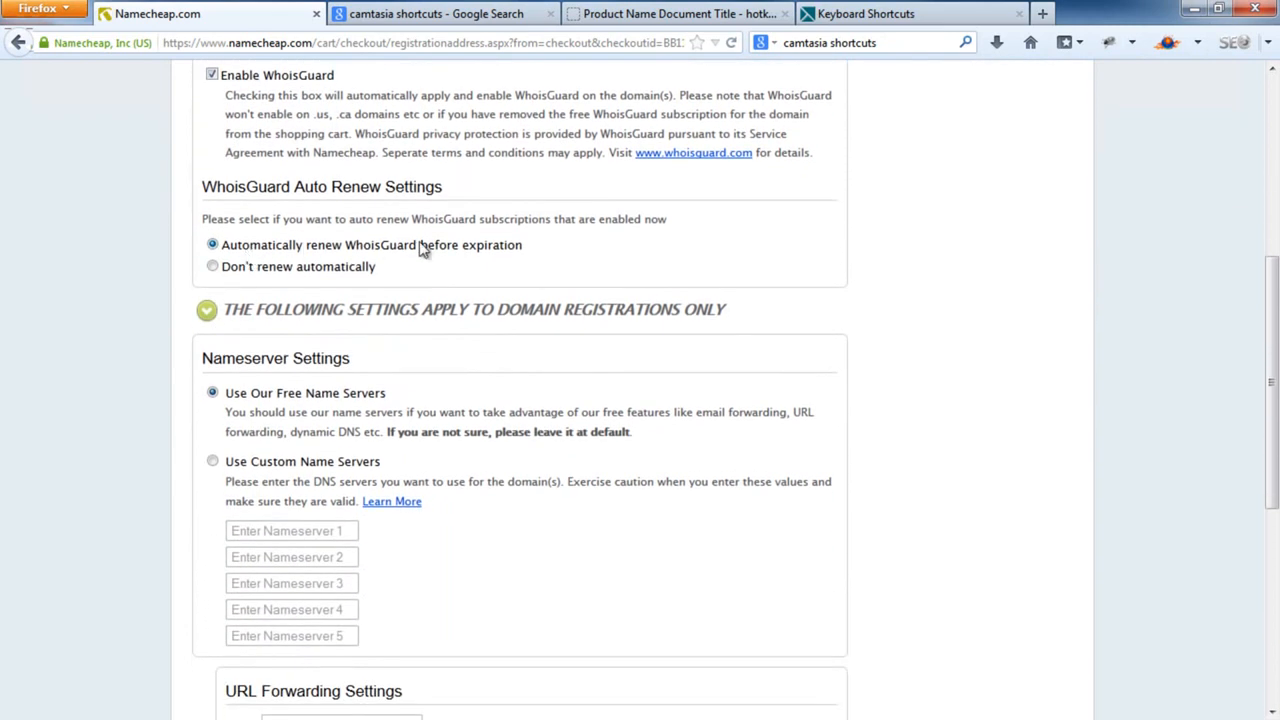
scroll(422, 250, down, 2)
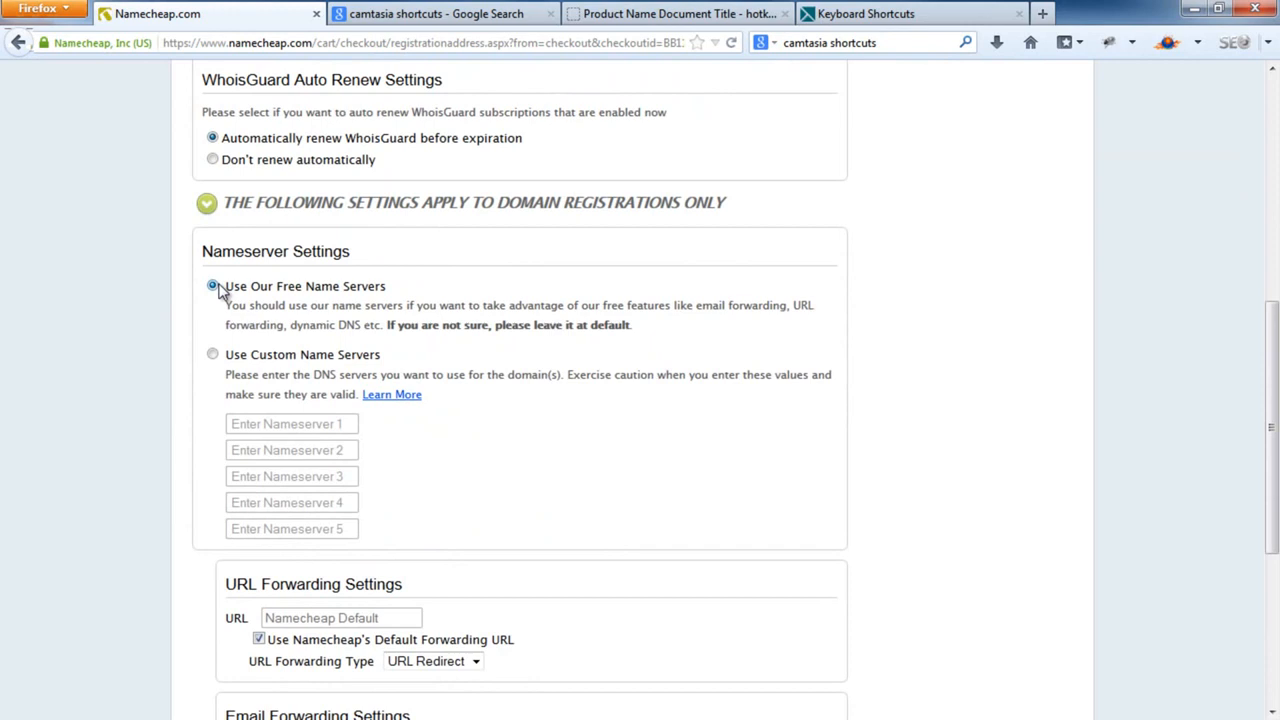
scroll(219, 291, down, 2)
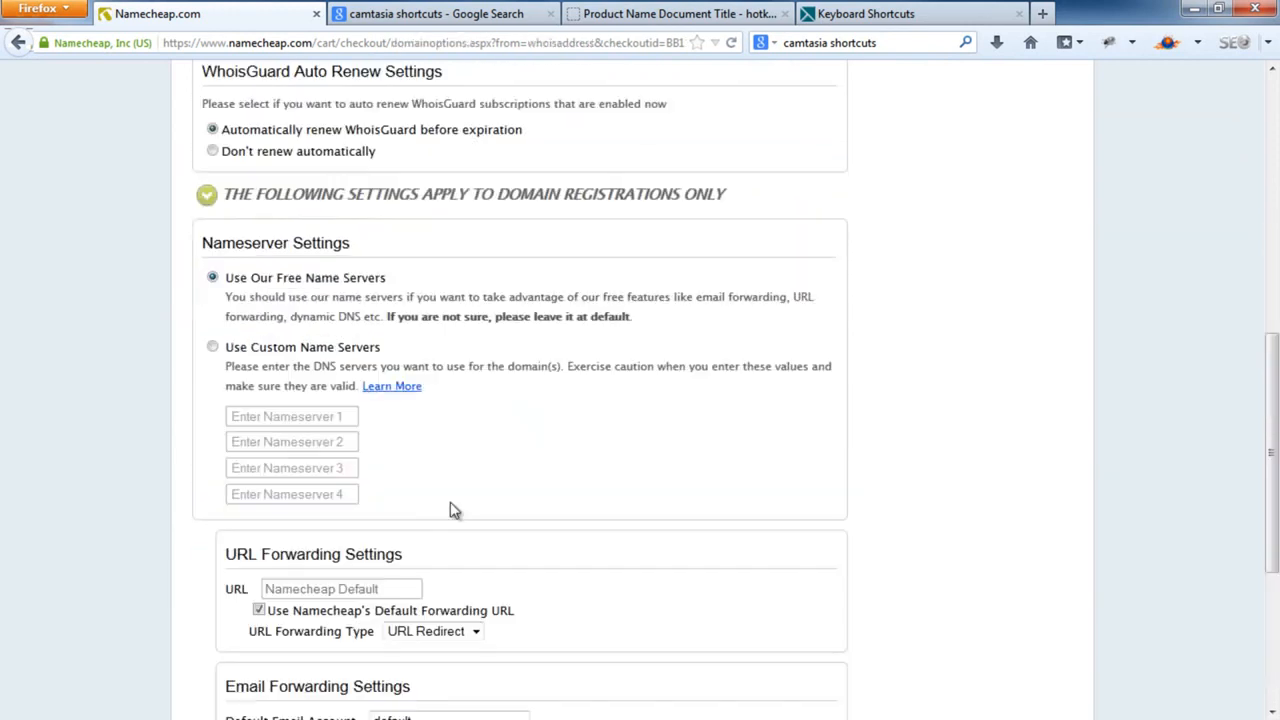
scroll(455, 509, down, 3)
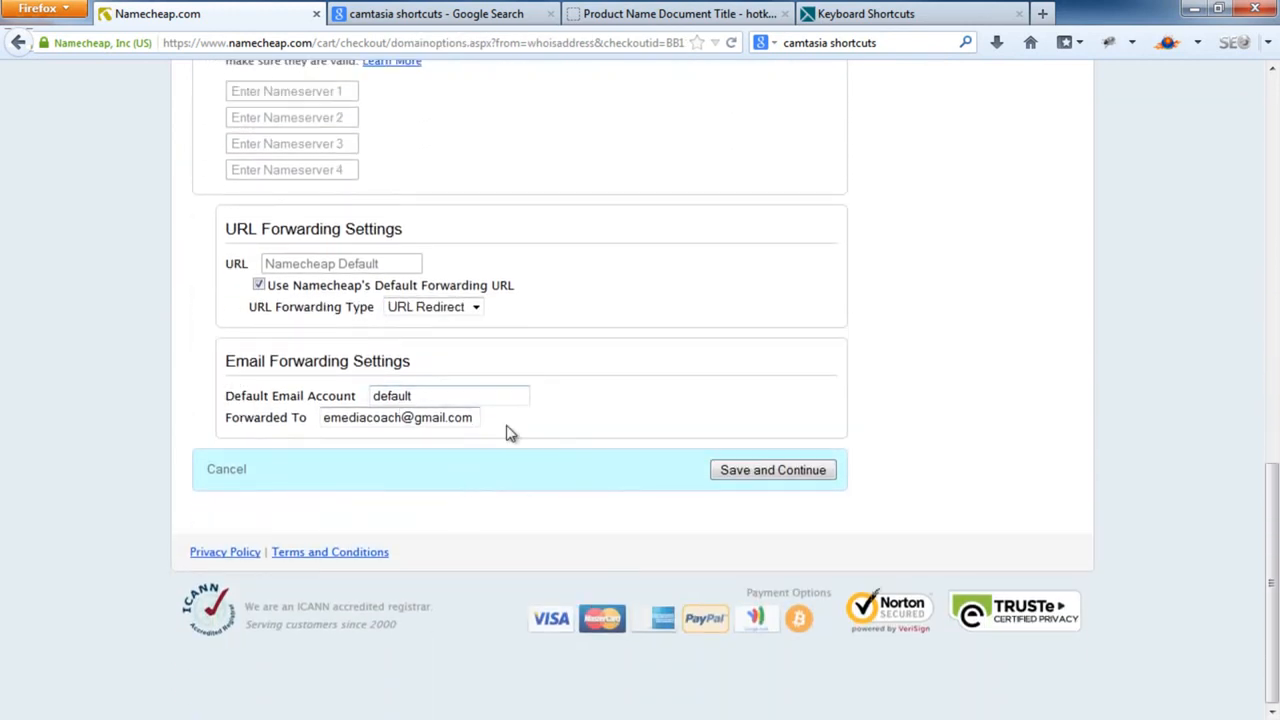
click(775, 475)
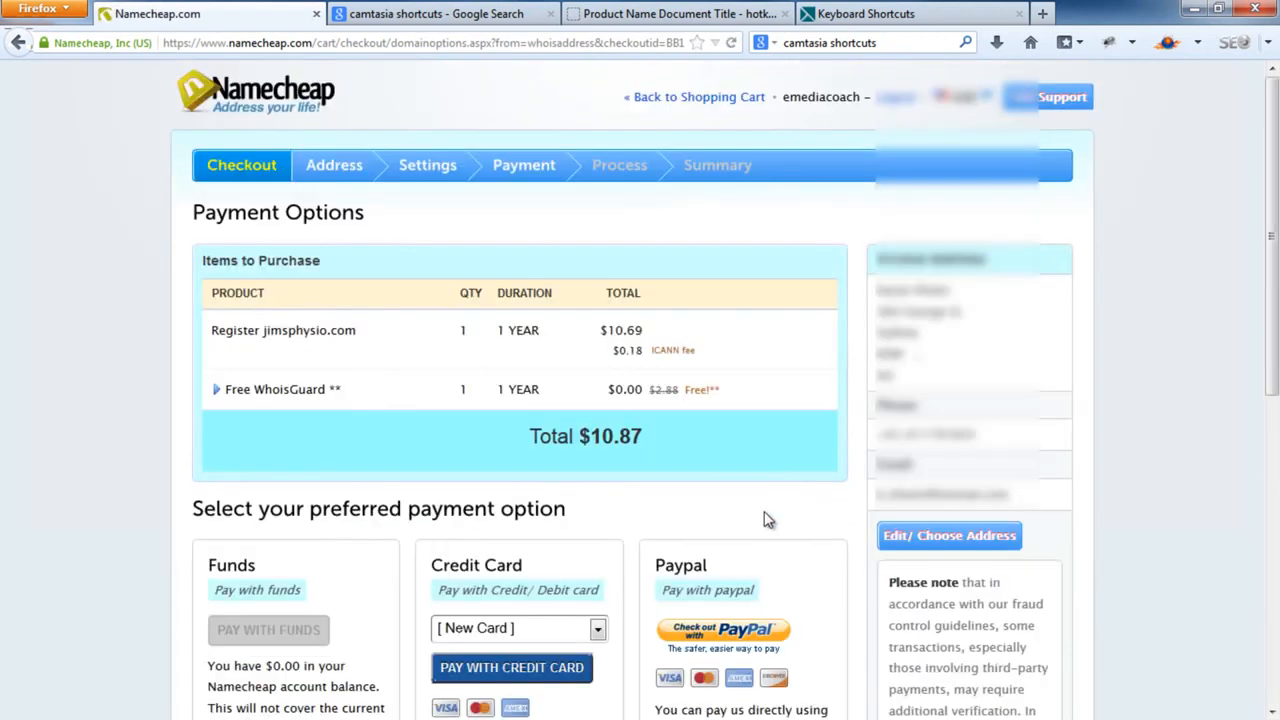
Pay the $10.87 by credit card, then type COMPLETED after 'Get a Domain.' on the slide
scroll(852, 532, down, 3)
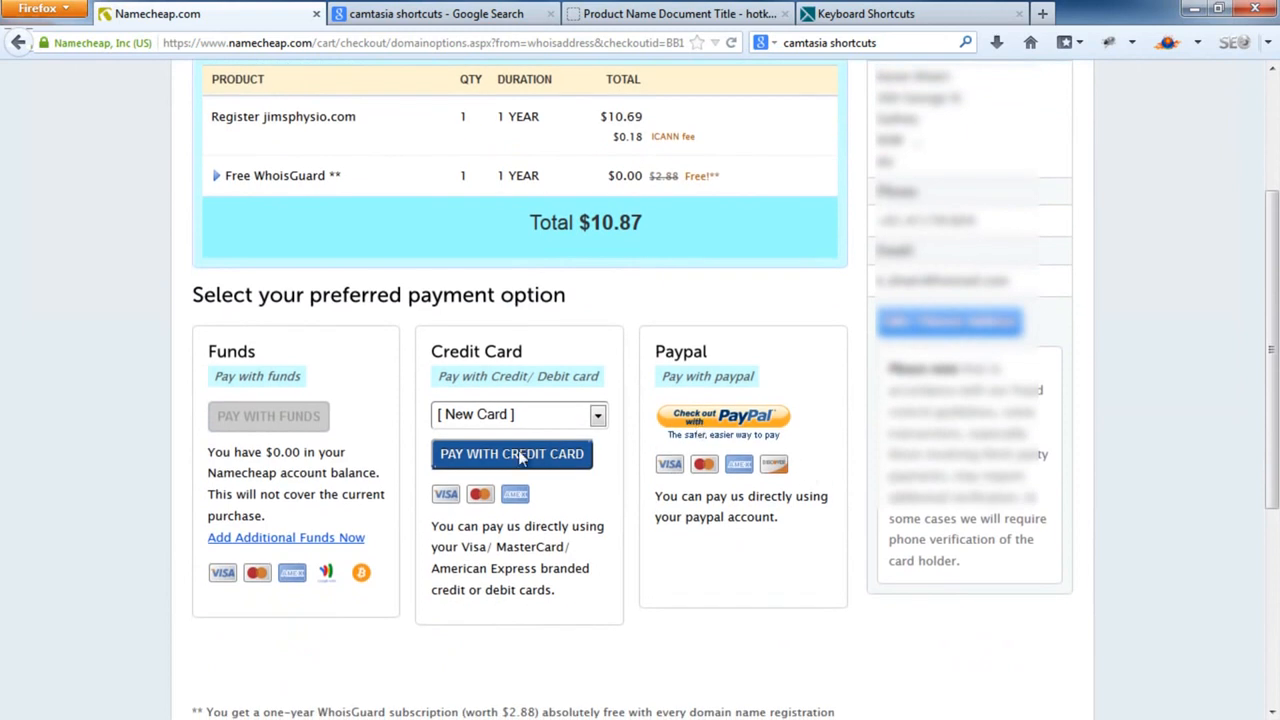
click(520, 456)
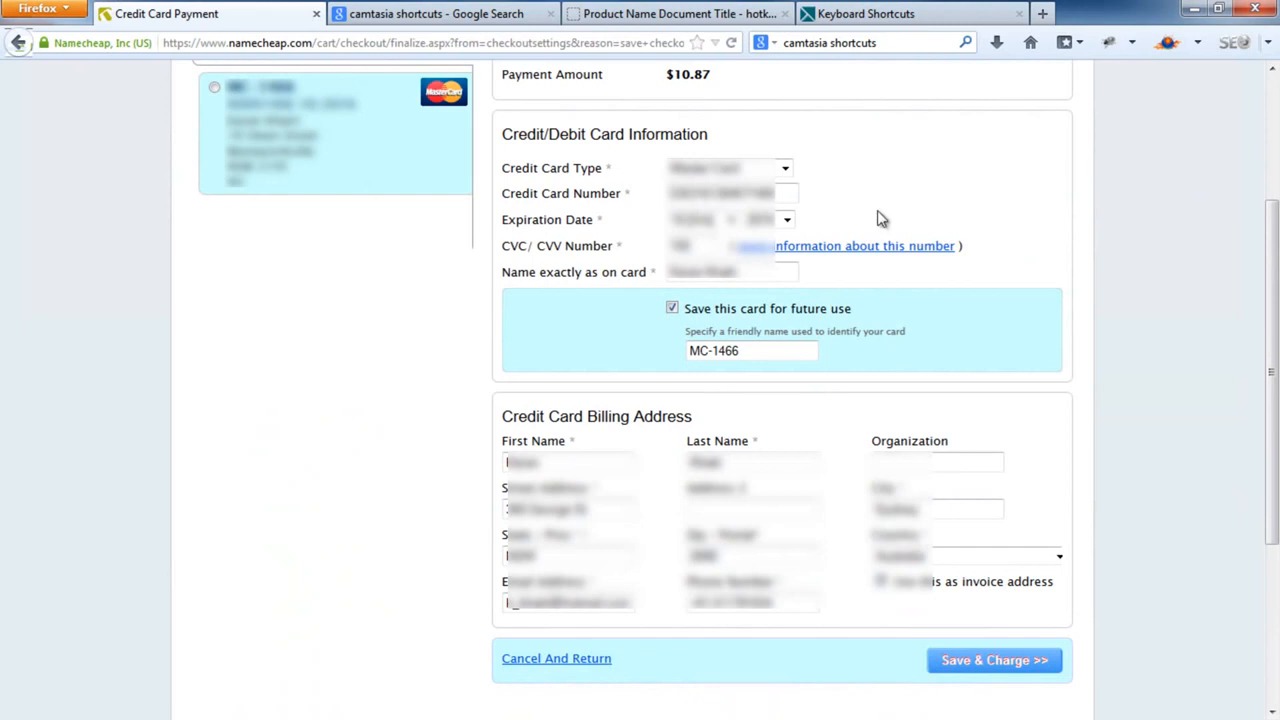
click(1024, 662)
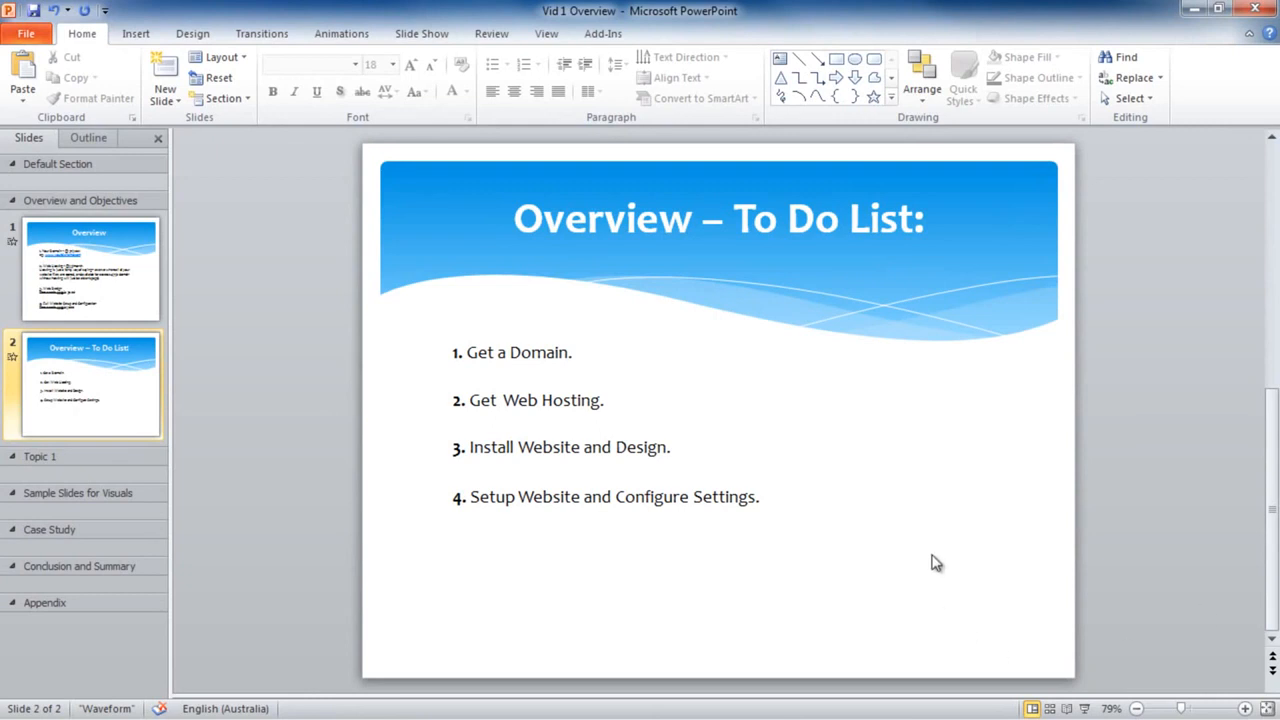
click(580, 352)
text(COMPLETED!)
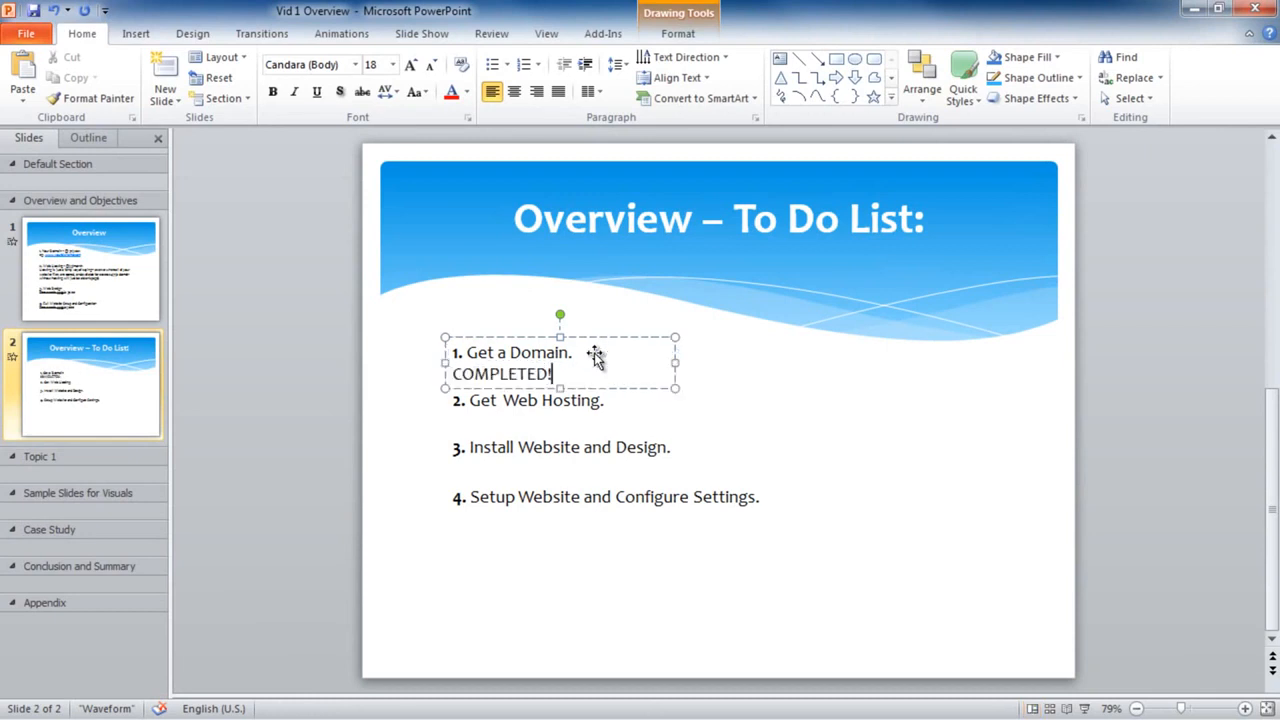
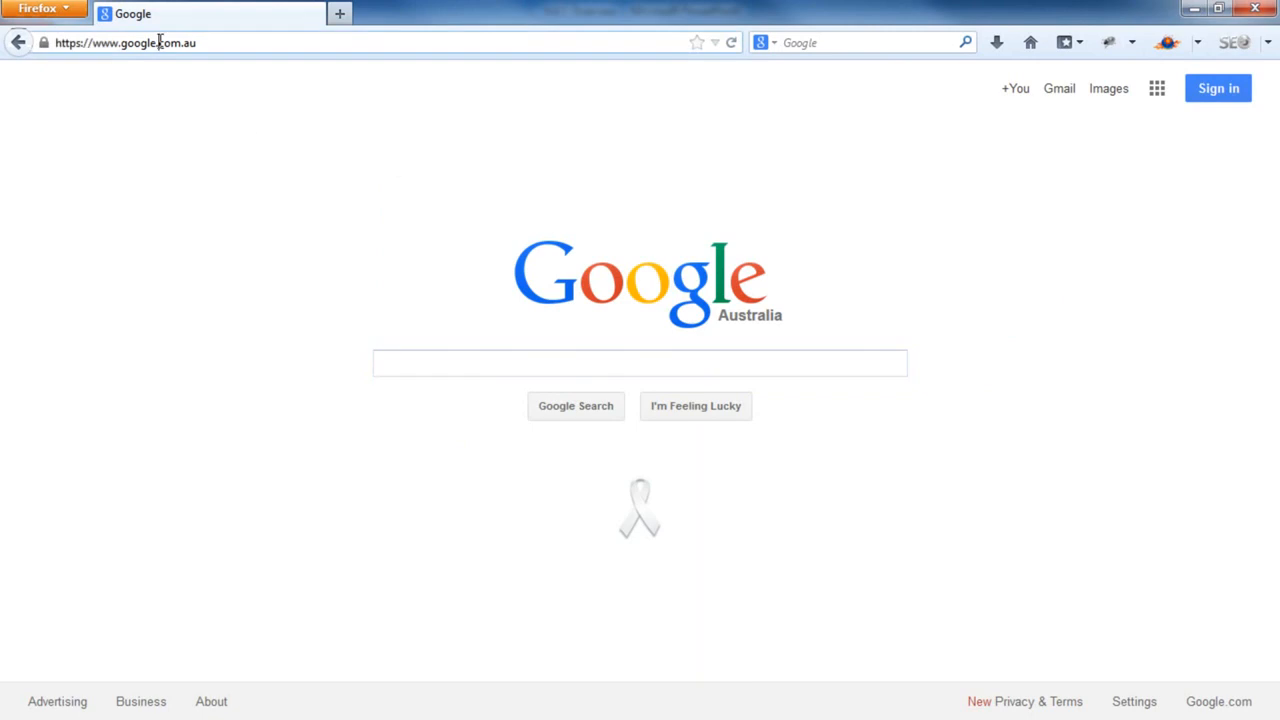
Load hostgator.com in Firefox
text(host)
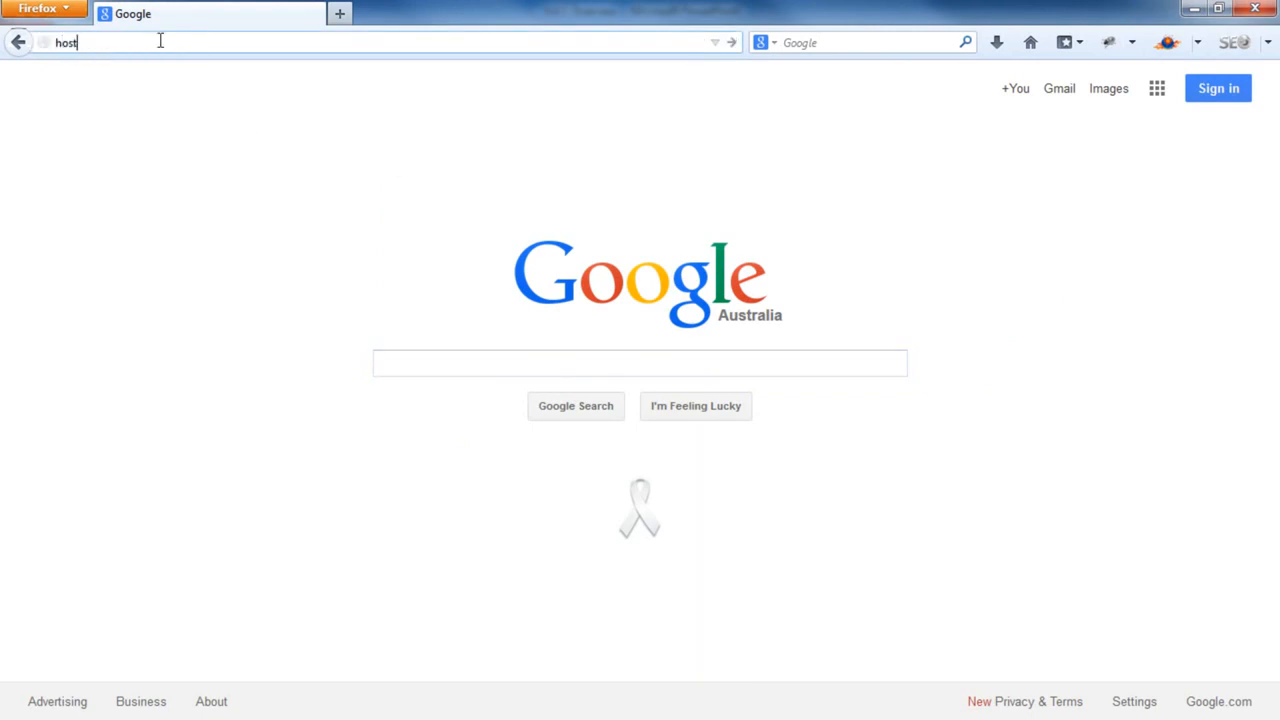
text(gator.com)
key(Return)
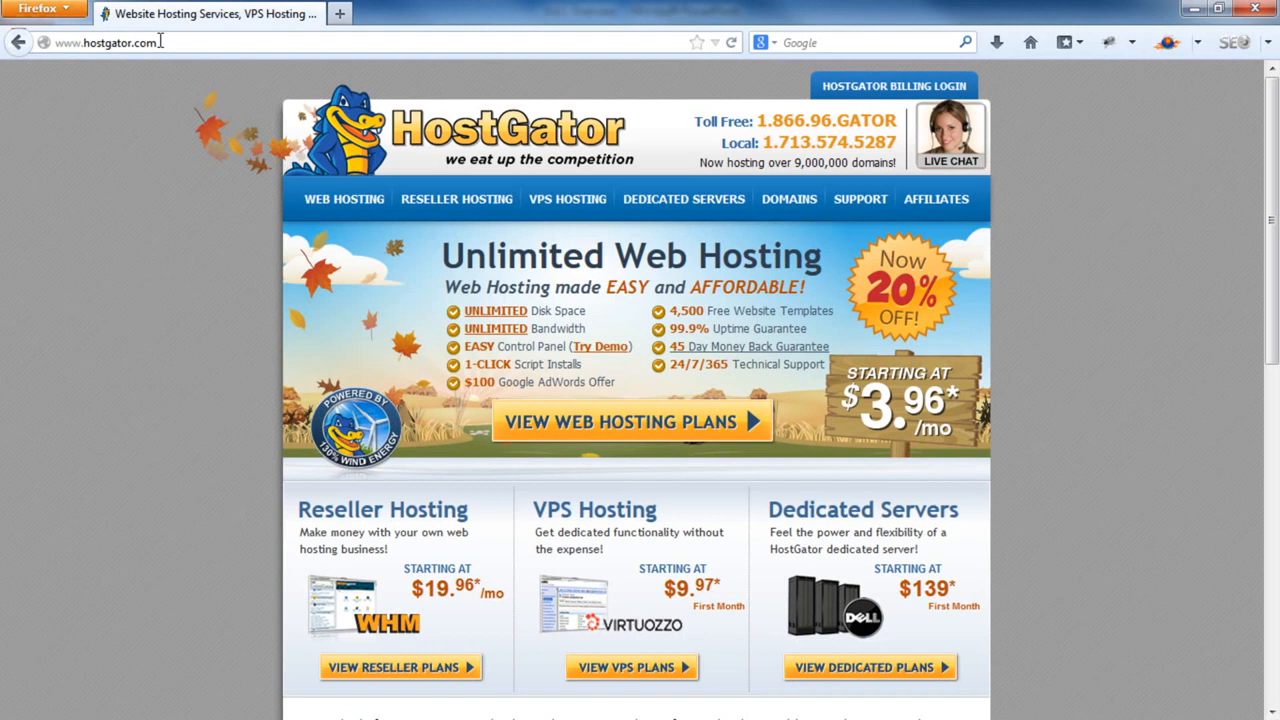
drag(741, 166, 893, 165)
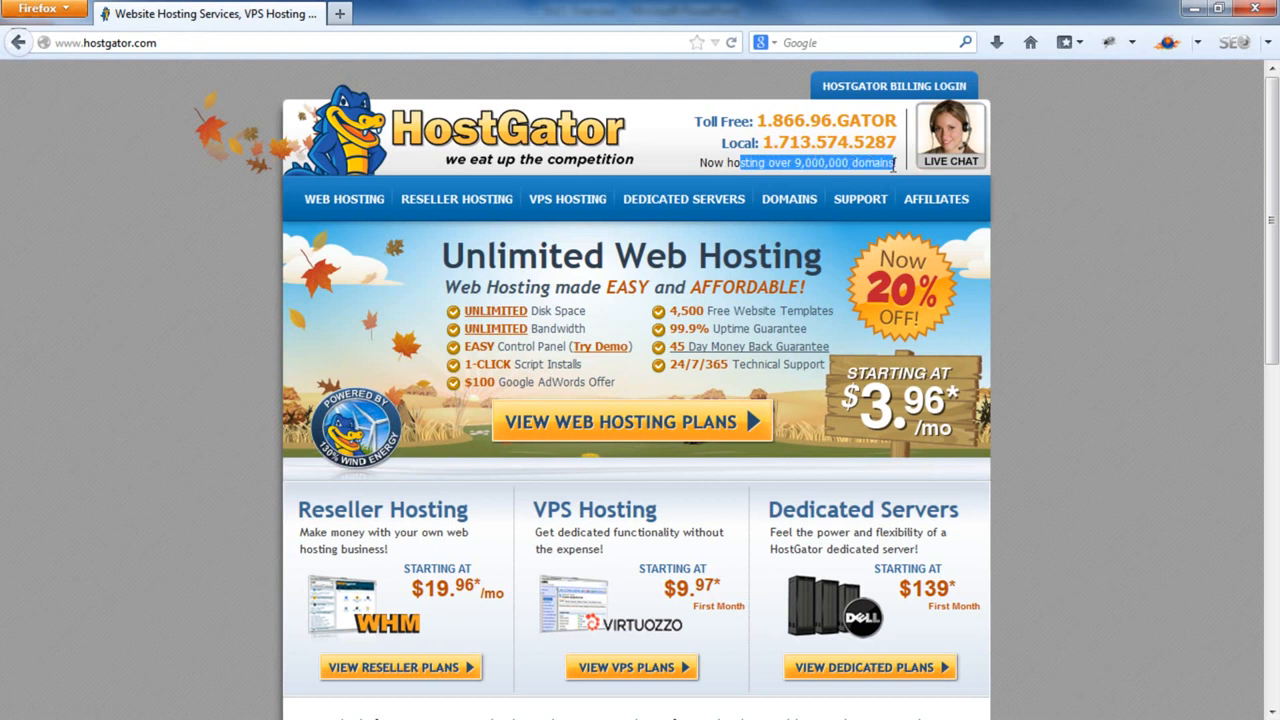
click(1248, 385)
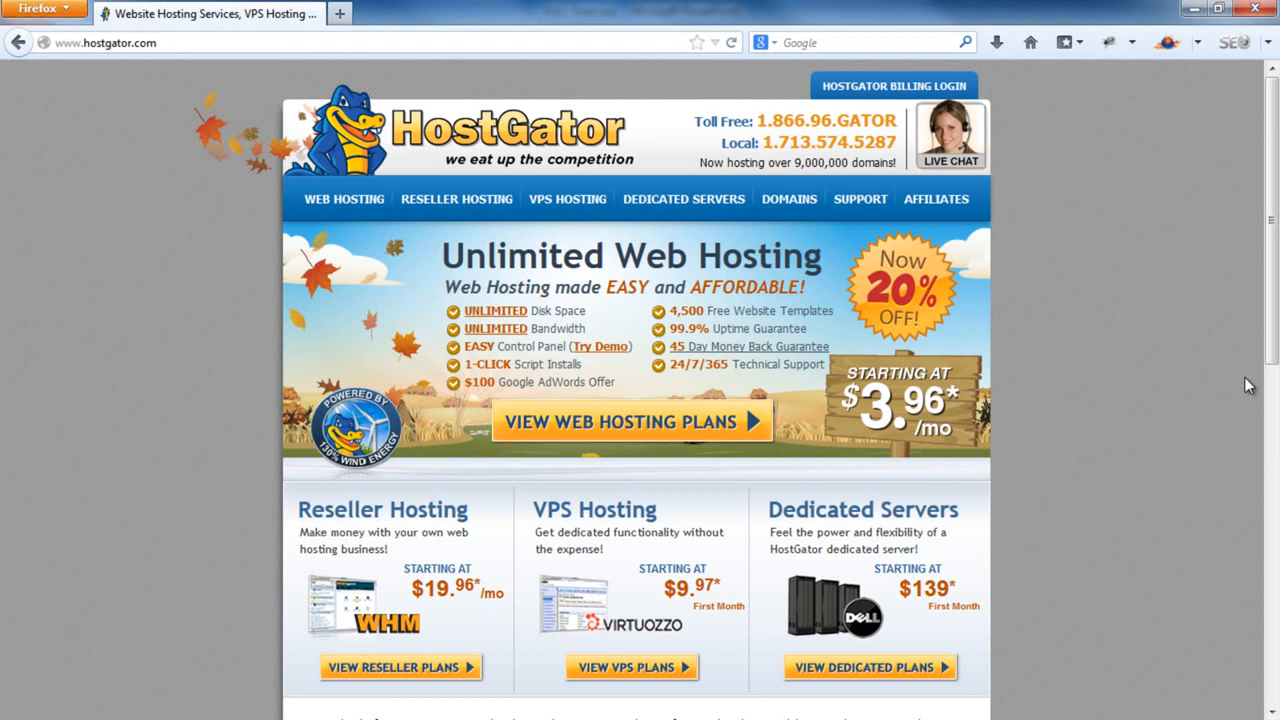
Open the Web Hosting page and highlight the Hatchling, Baby and Business plan names
click(377, 204)
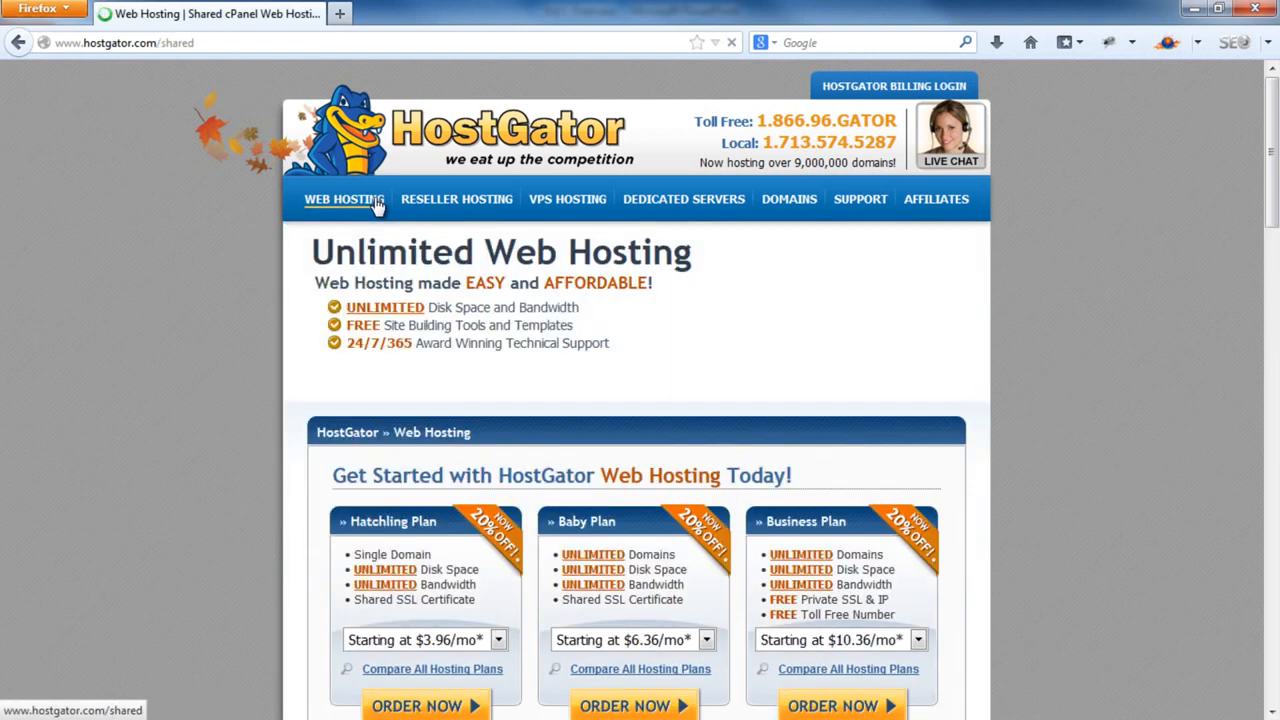
scroll(377, 204, down, 3)
drag(350, 201, 437, 201)
drag(558, 201, 616, 201)
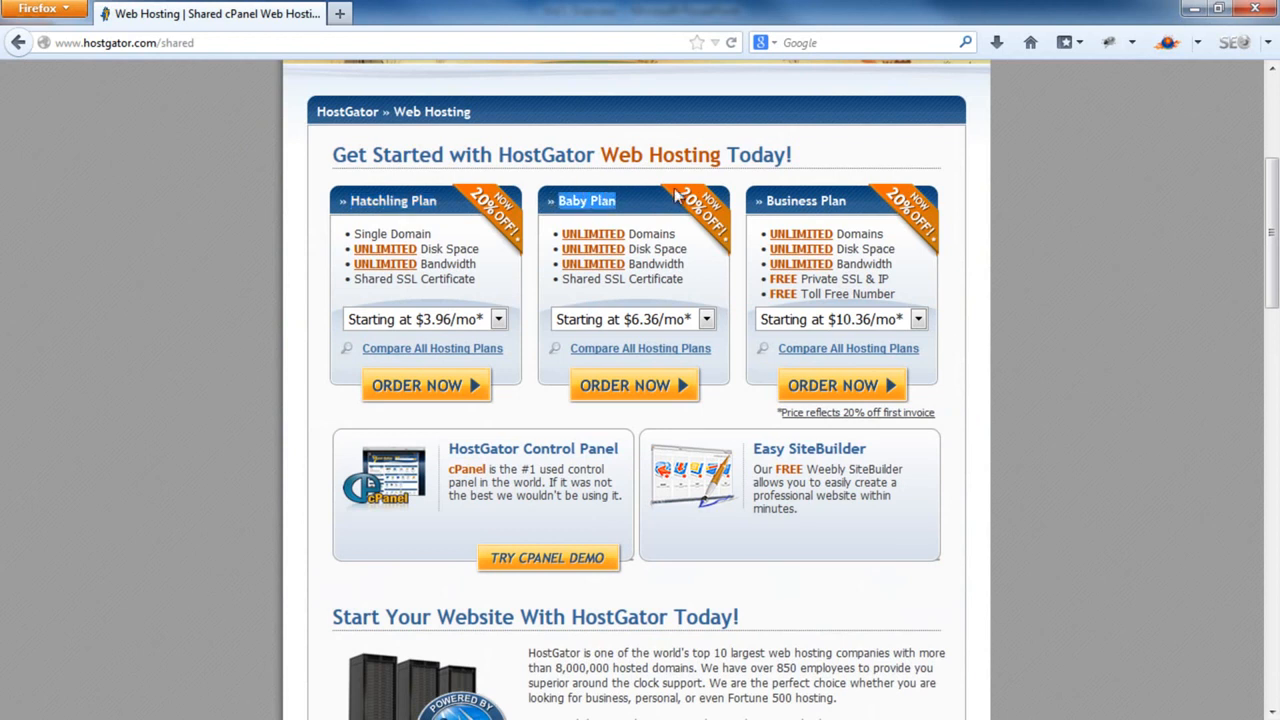
drag(766, 201, 848, 201)
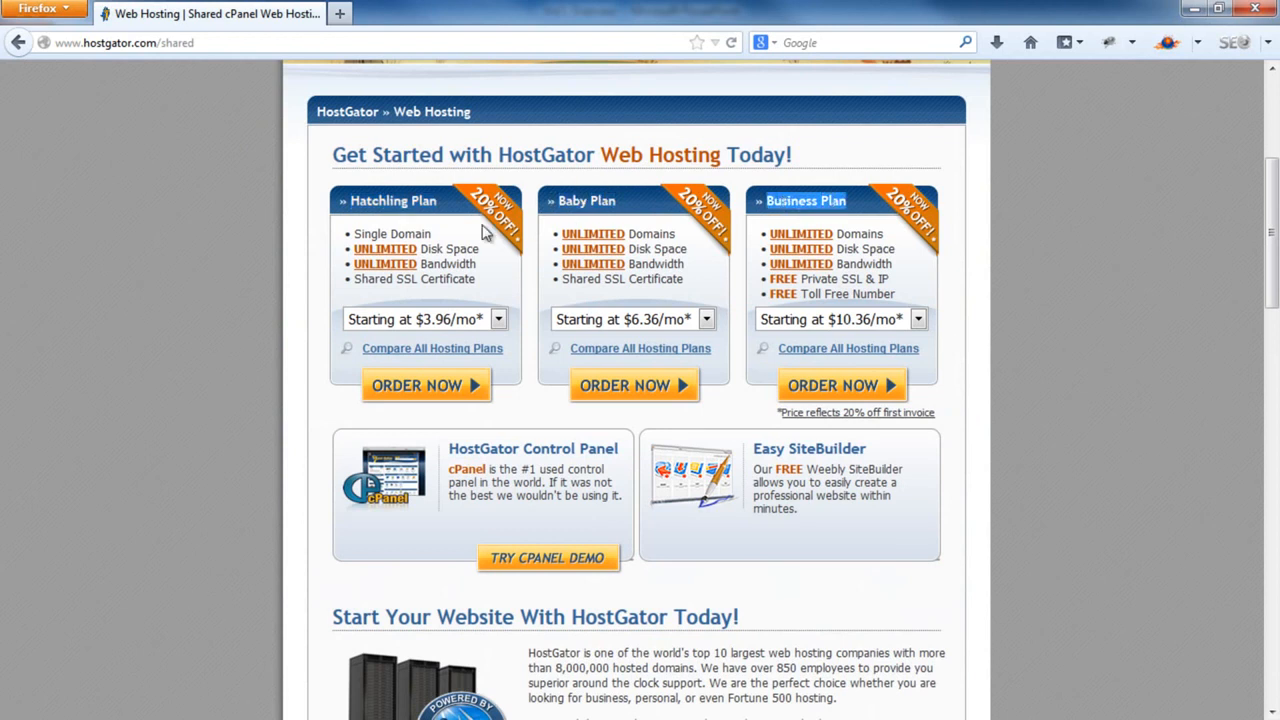
click(322, 213)
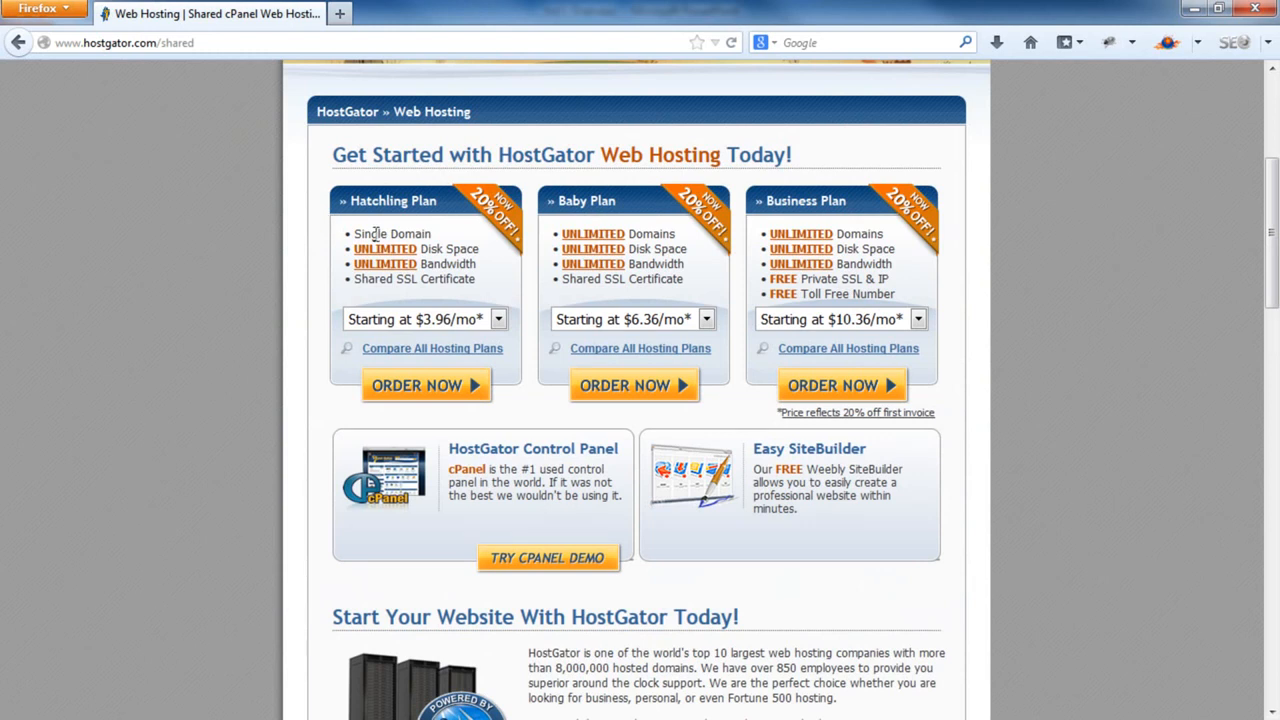
Point out Hatchling's Single Domain feature and review its term and price options without changing them
drag(433, 233, 351, 234)
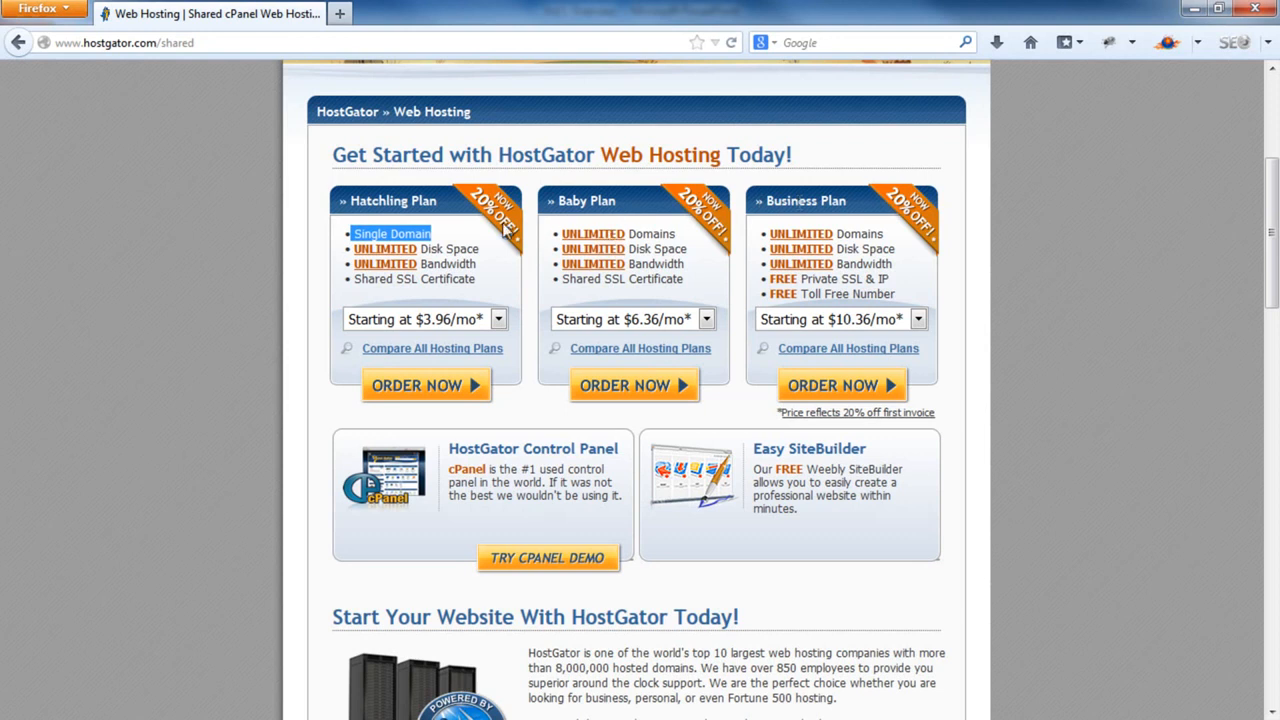
click(450, 263)
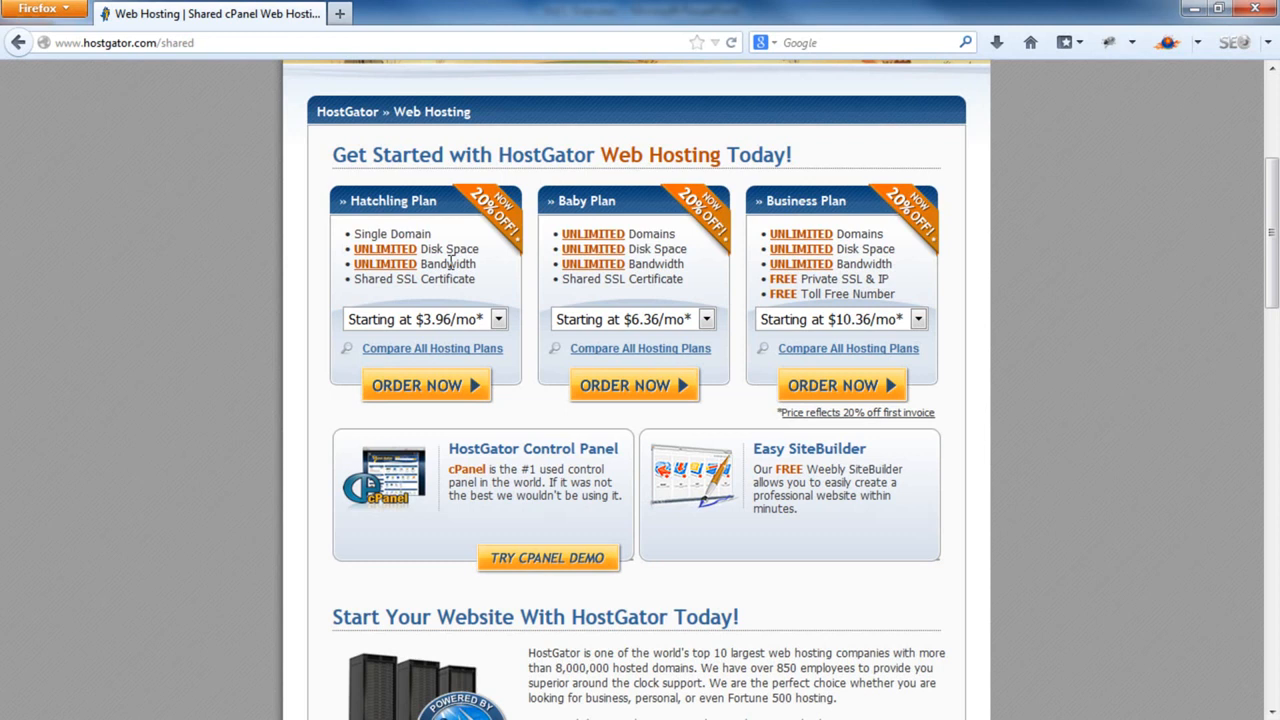
click(499, 320)
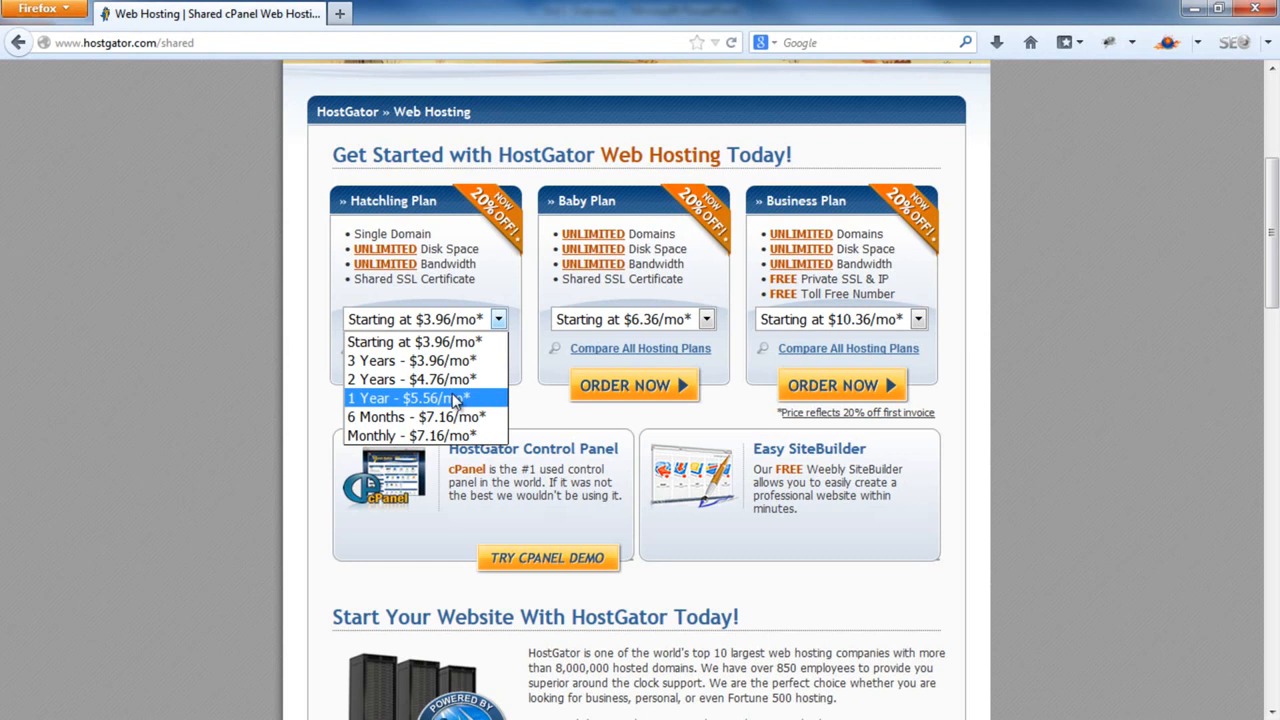
click(1064, 392)
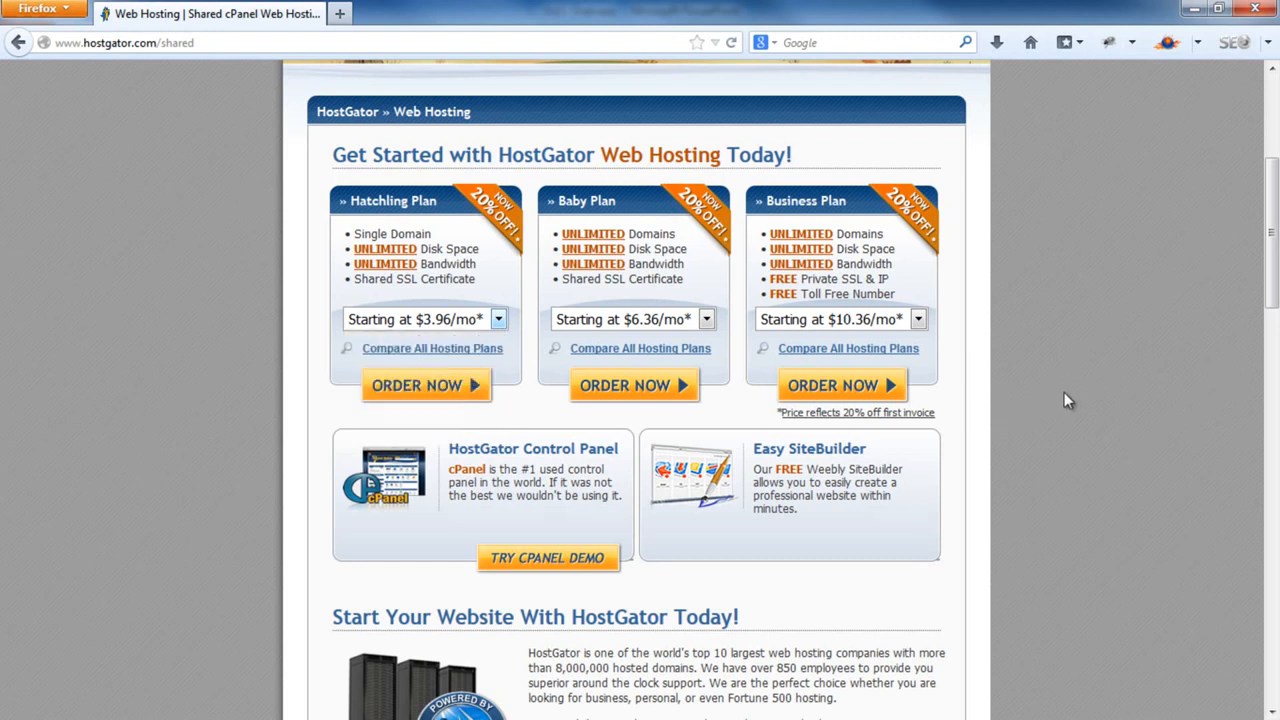
Go back to the home page and read the 45 Day Money Back Guarantee details
click(16, 43)
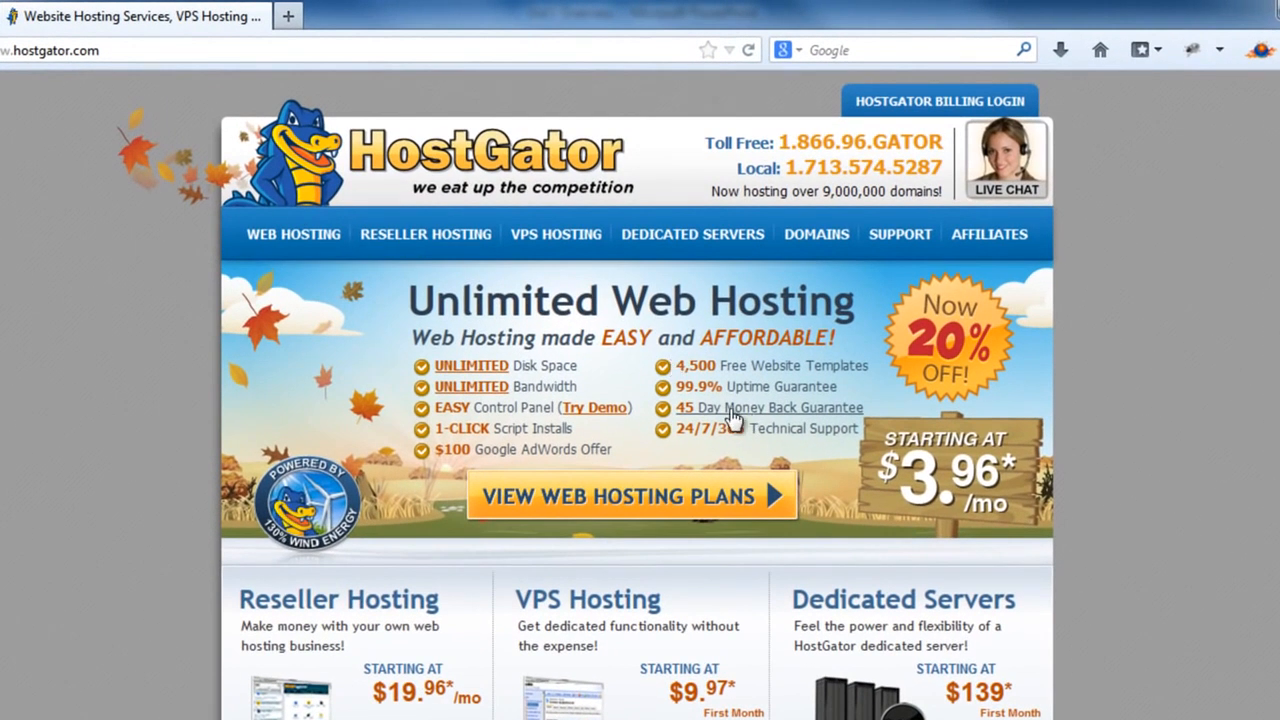
drag(674, 418, 862, 410)
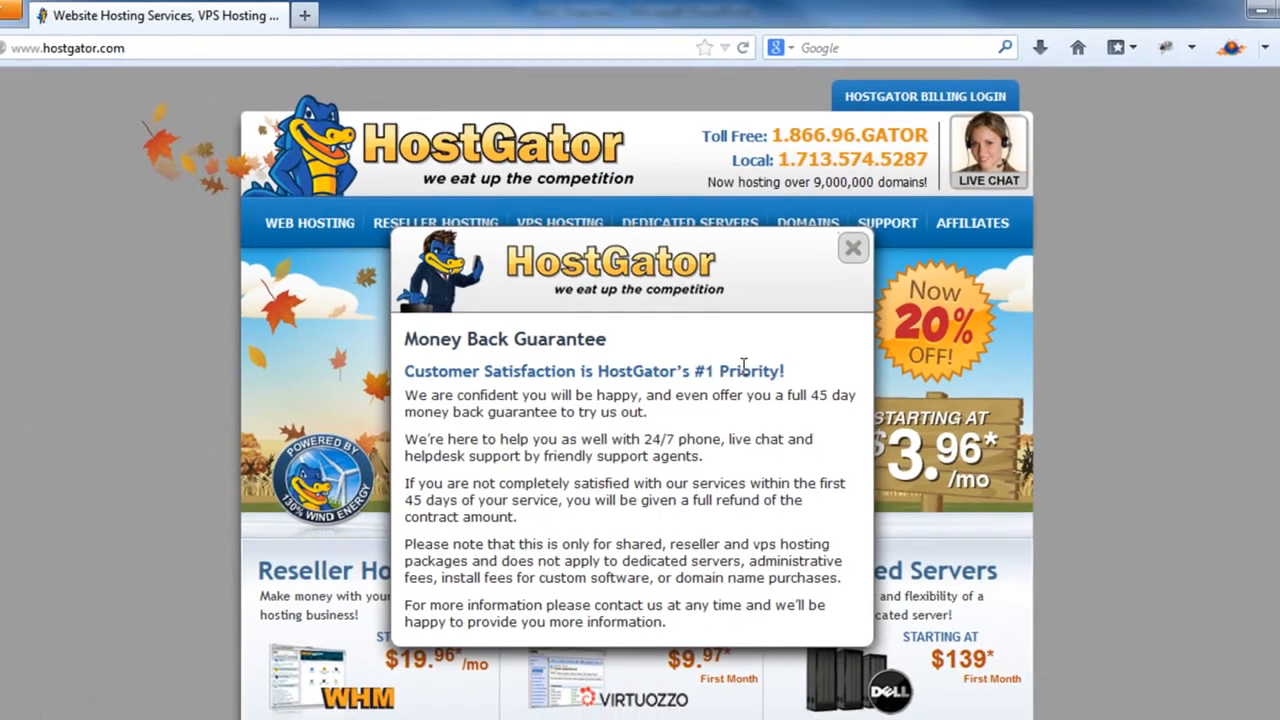
key(Escape)
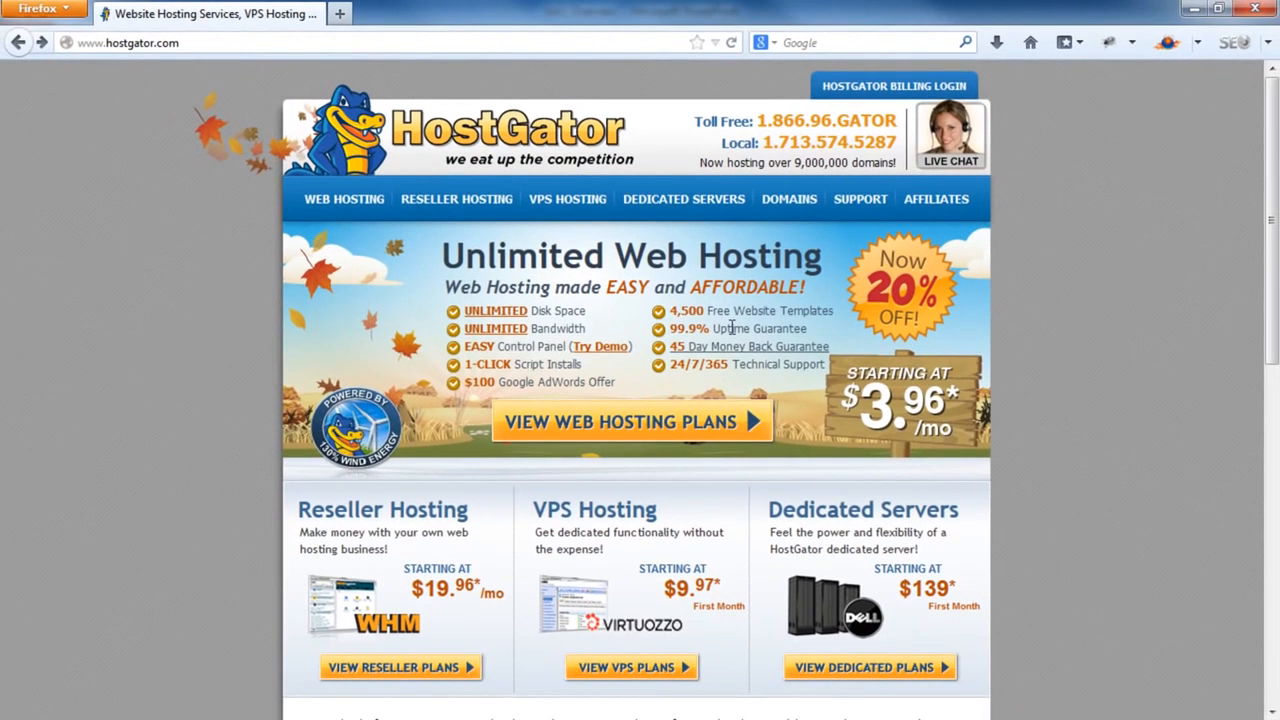
Order the Hatchling plan on the 1 Year term at $5.56/mo
click(344, 199)
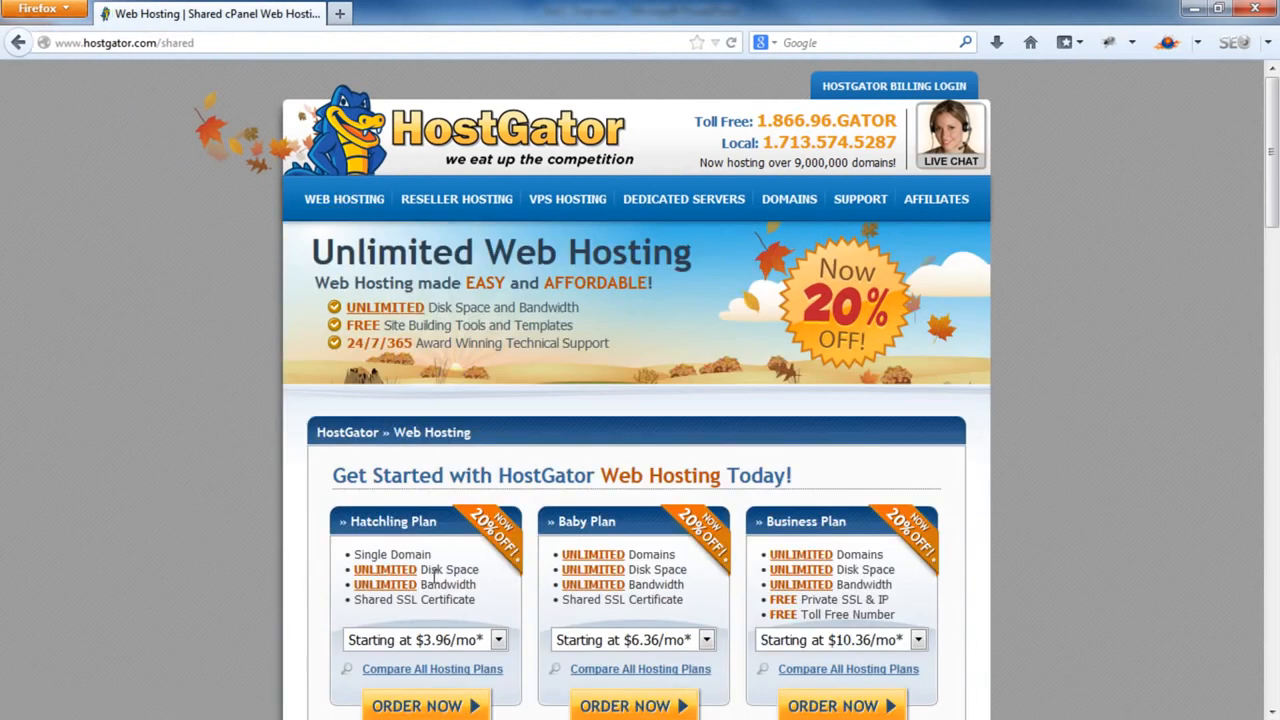
scroll(435, 558, down, 3)
scroll(470, 490, down, 1)
click(498, 426)
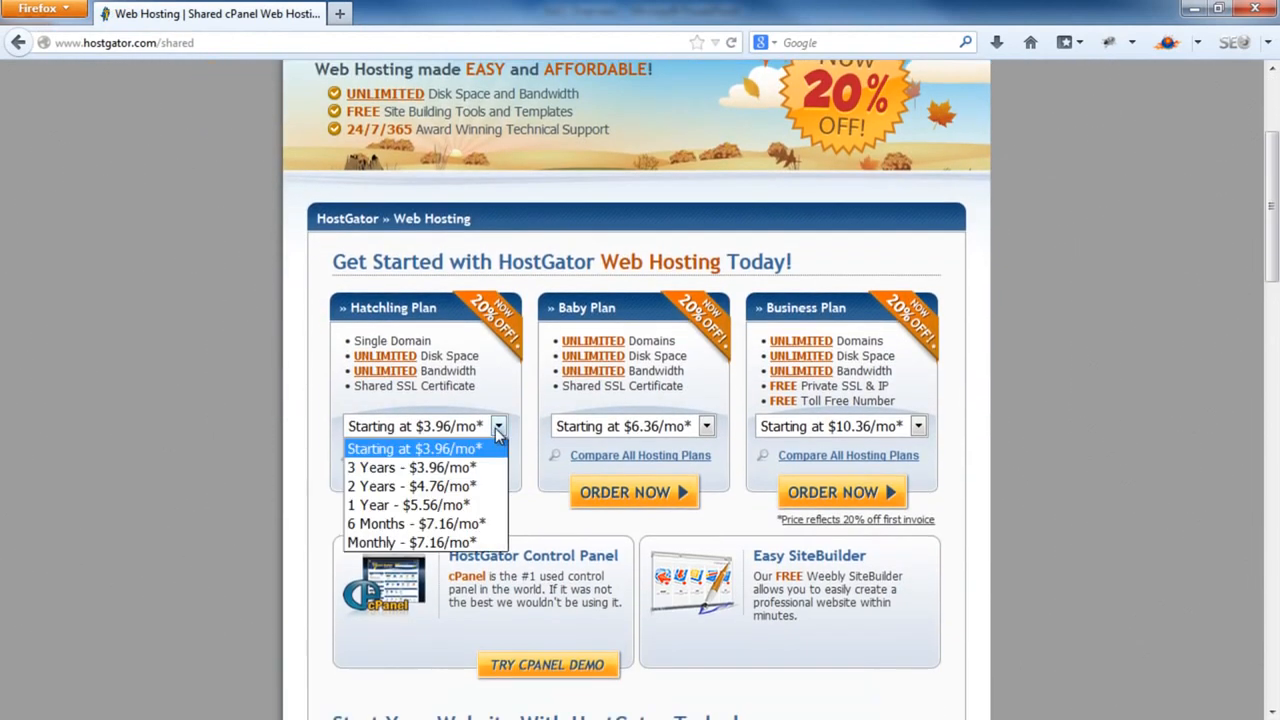
click(460, 505)
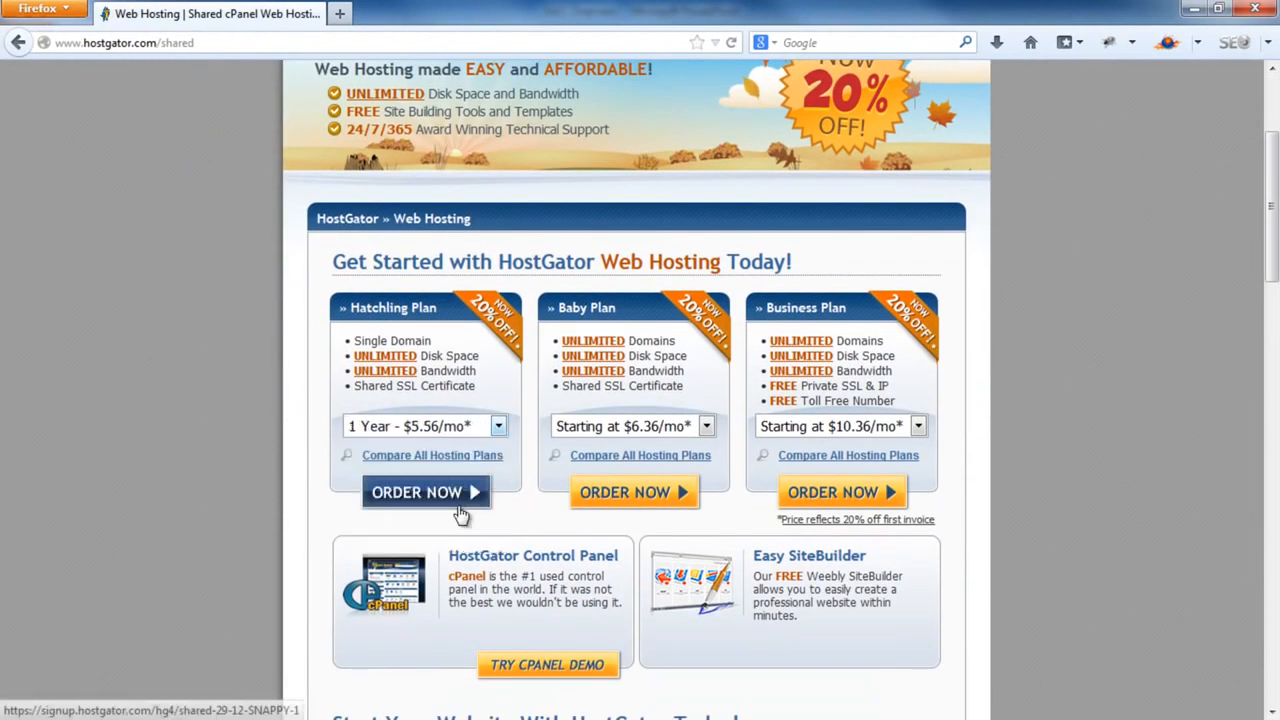
click(452, 497)
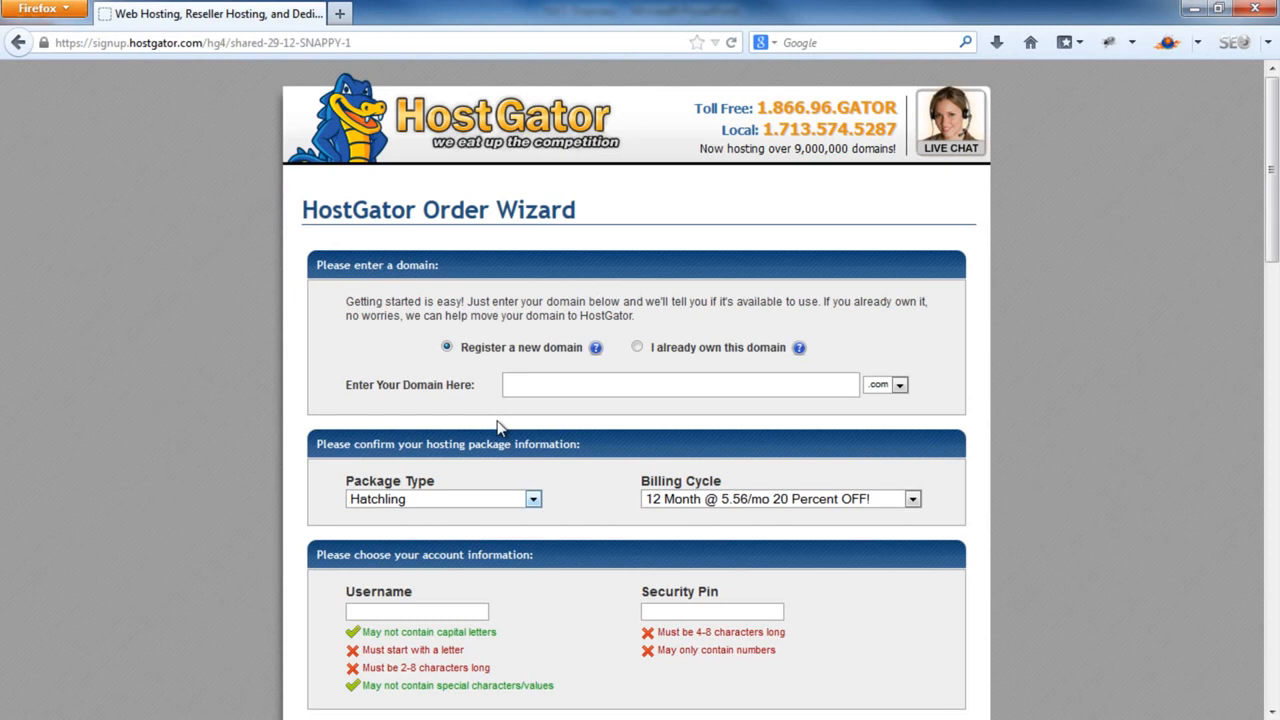
Enter jimsphysio.com as a domain you already own
click(638, 348)
click(650, 386)
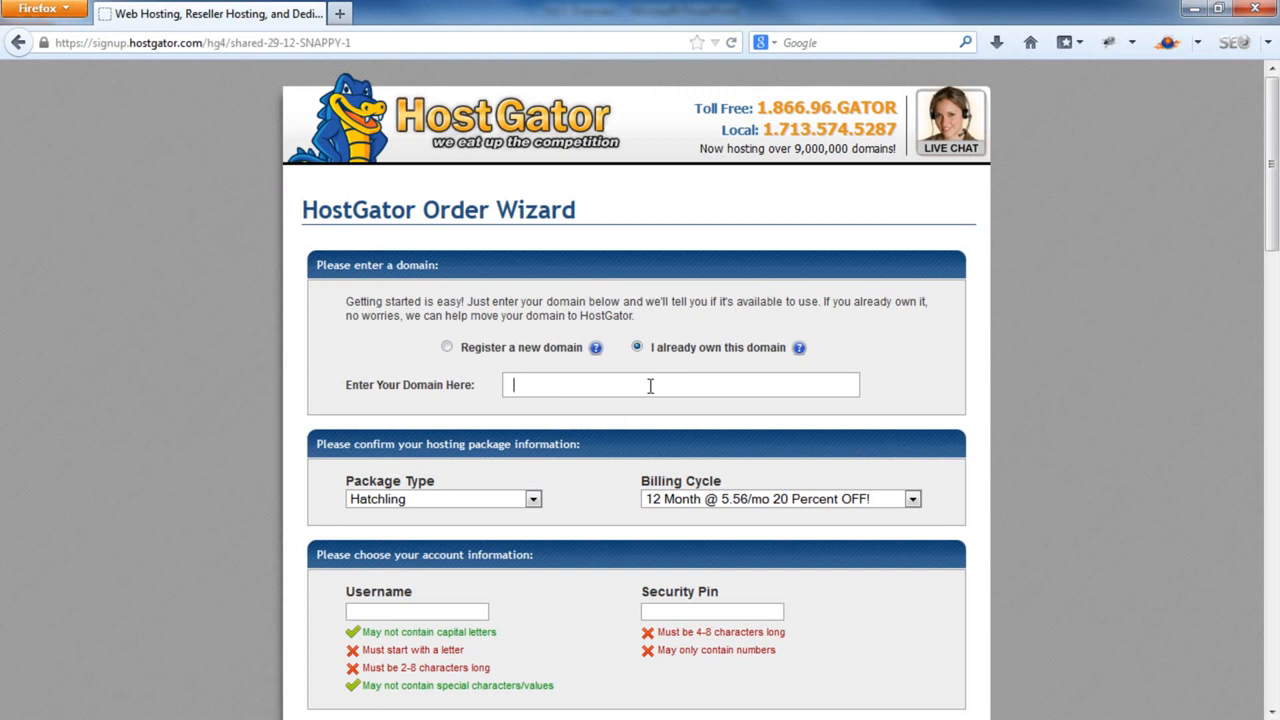
text(jimsphysio.com)
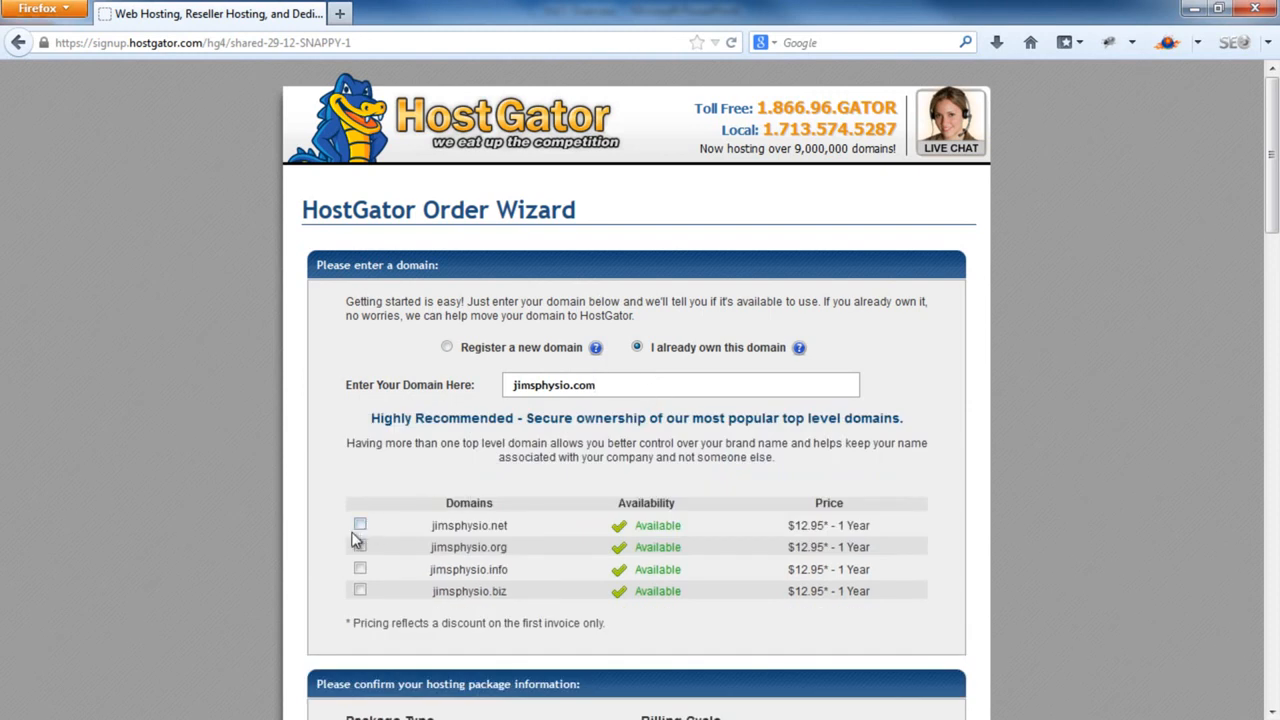
Keep Hatchling as the package type and check the billing cycle options
scroll(367, 570, down, 3)
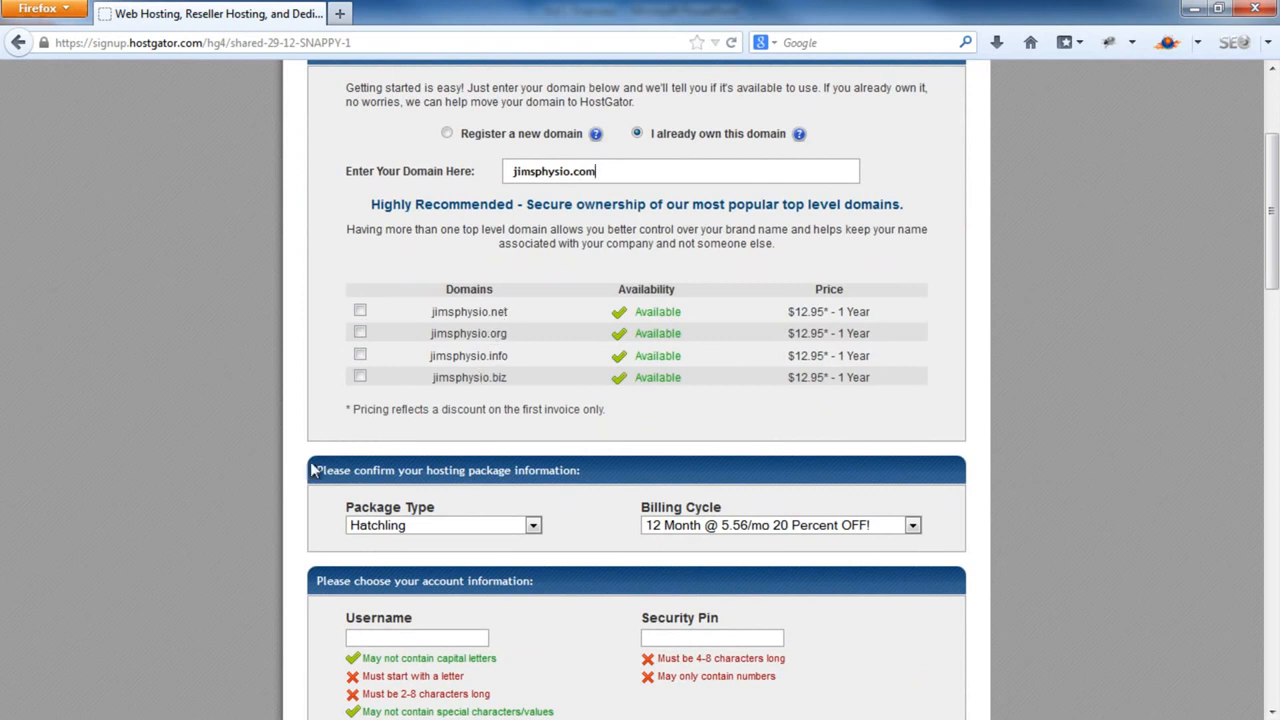
scroll(287, 483, down, 3)
scroll(515, 380, up, 2)
click(533, 420)
click(535, 431)
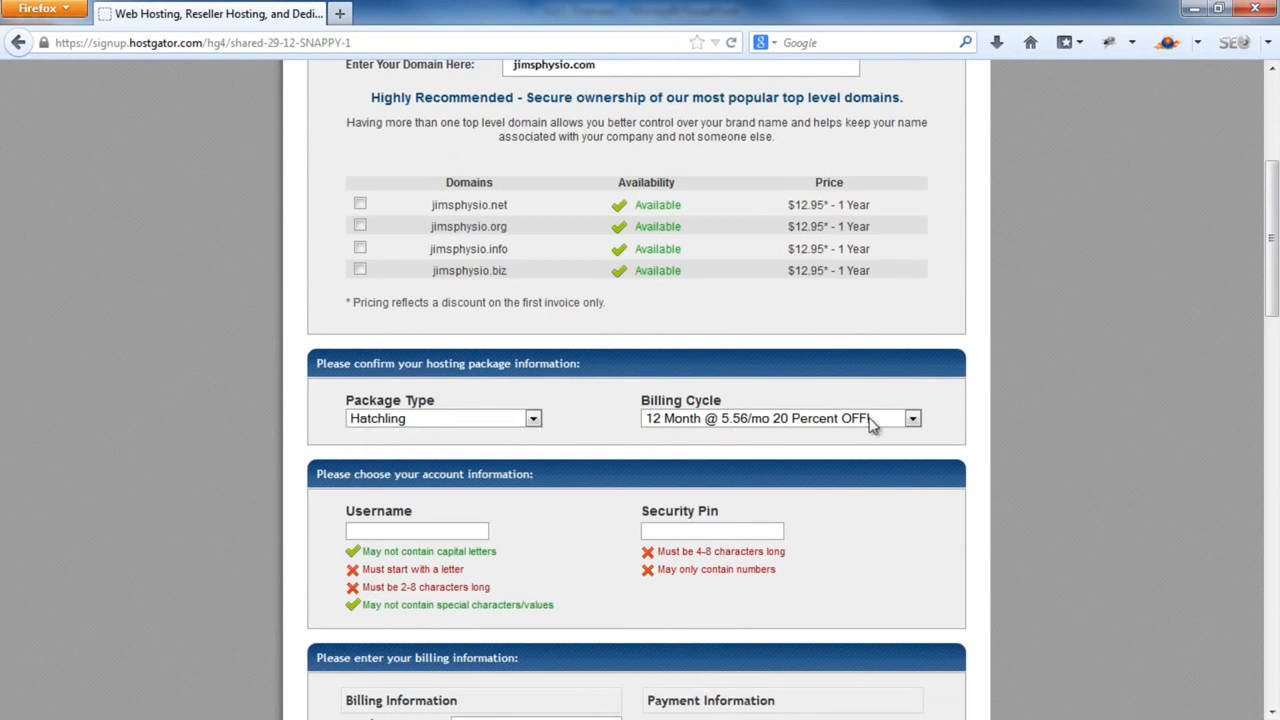
click(914, 420)
click(914, 420)
scroll(940, 430, down, 2)
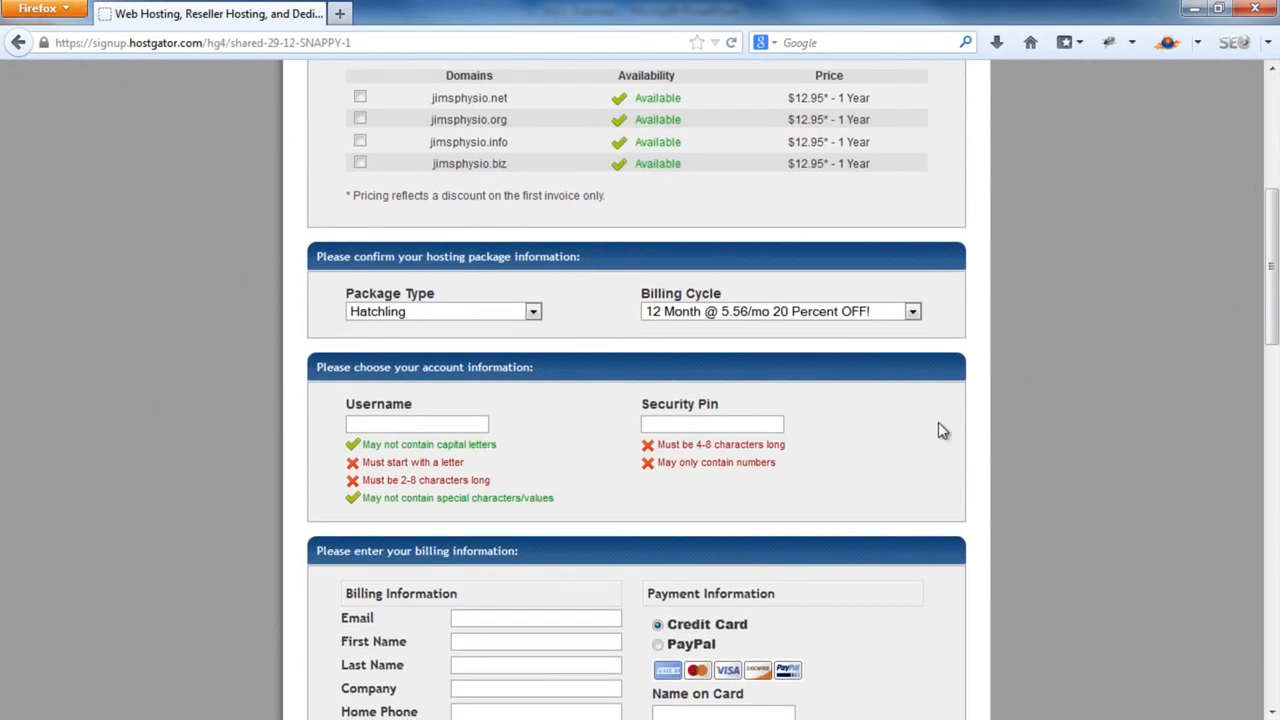
Remove the SiteLock and CodeGuard backup addons from the order
scroll(938, 431, down, 2)
scroll(938, 431, down, 6)
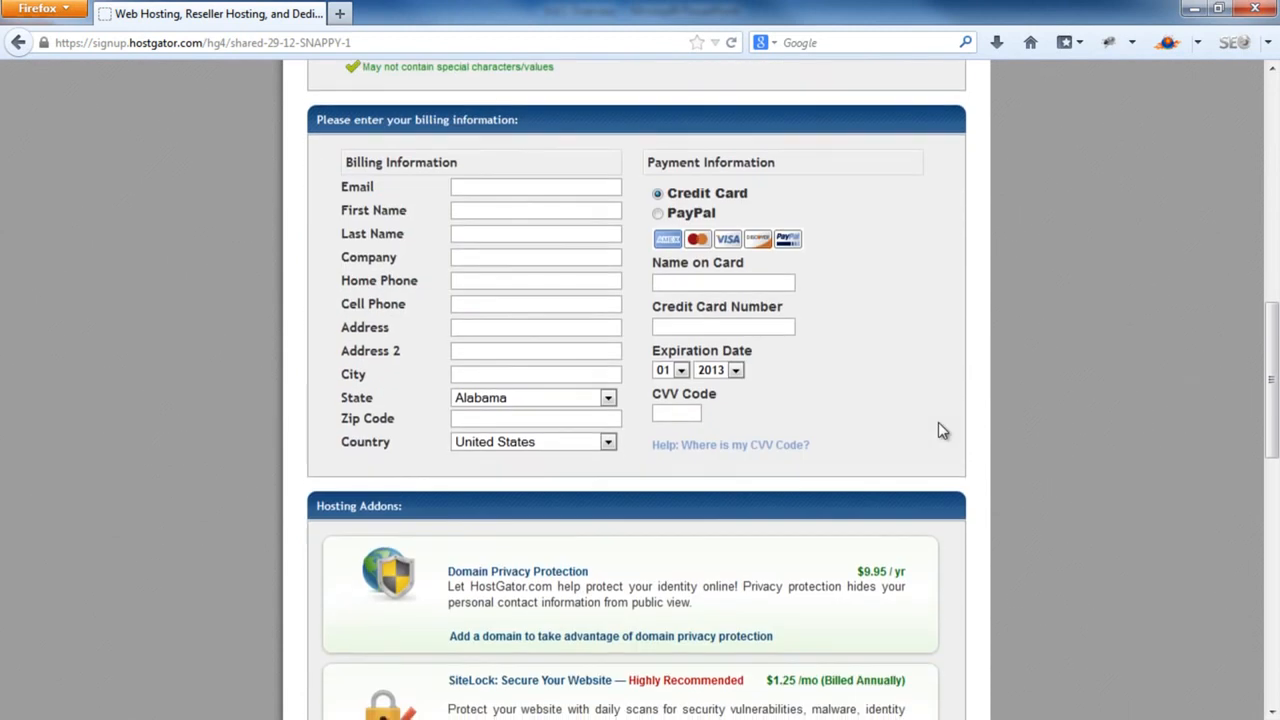
scroll(1114, 580, down, 8)
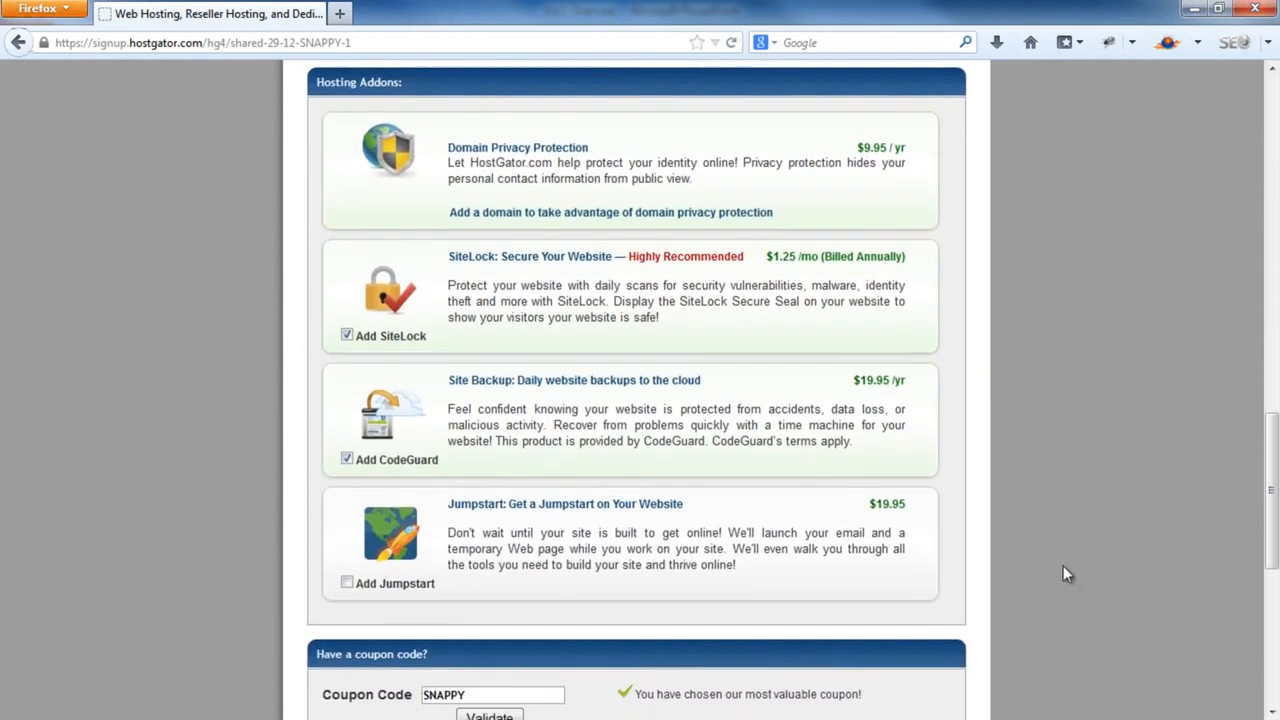
click(347, 335)
click(347, 459)
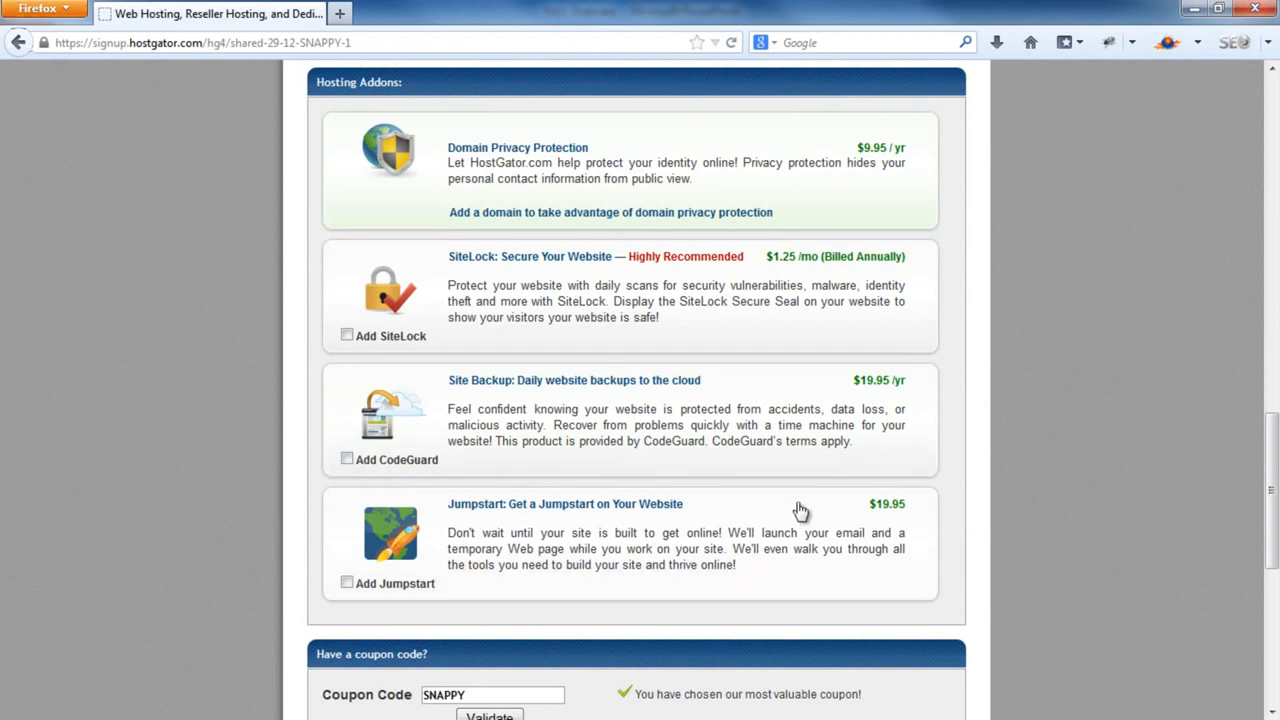
scroll(800, 514, down, 5)
scroll(798, 510, down, 3)
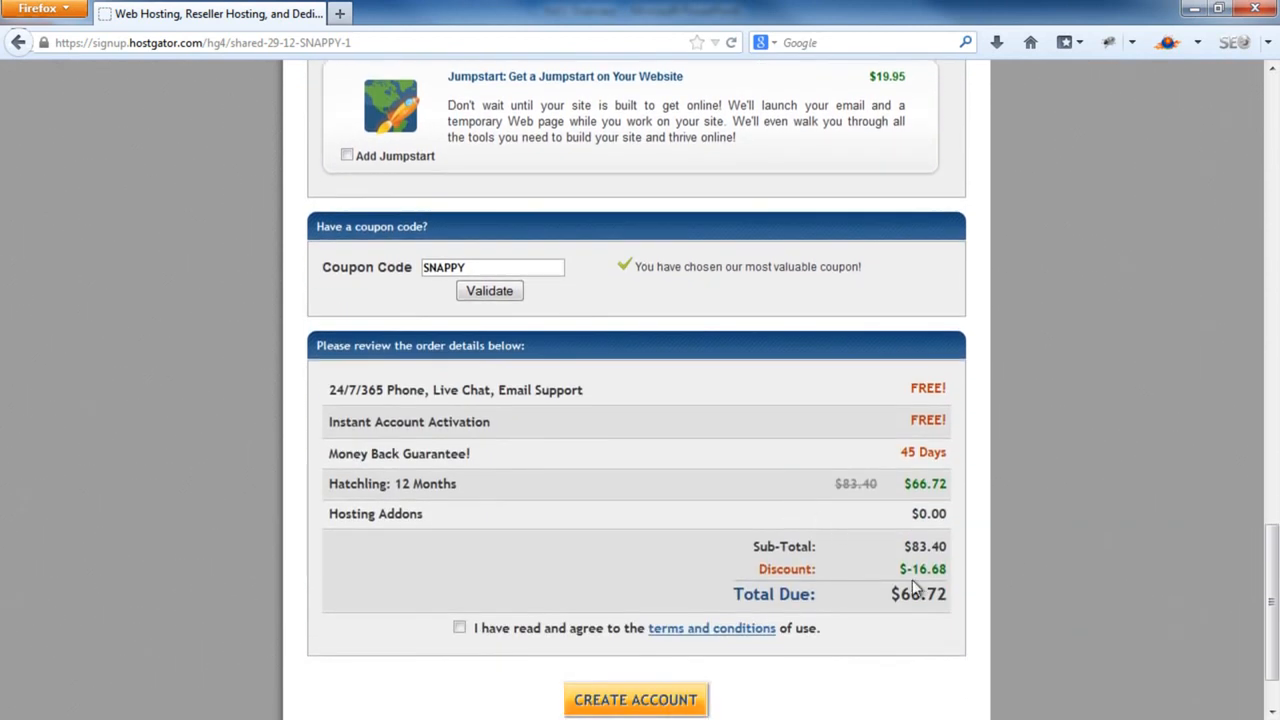
drag(900, 593, 937, 594)
scroll(812, 538, up, 2)
Replace the SNAPPY coupon with HOSTMOST25 and validate it, bringing the total to $62.55
double_click(445, 376)
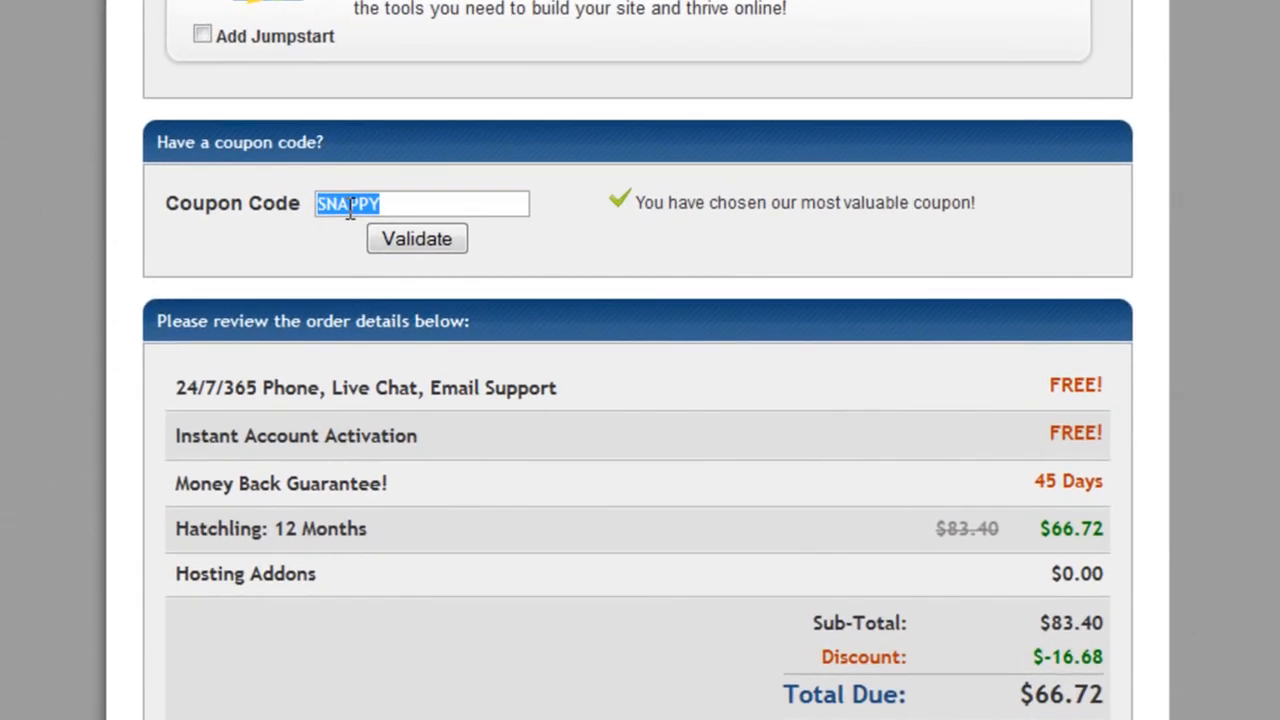
key(BackSpace)
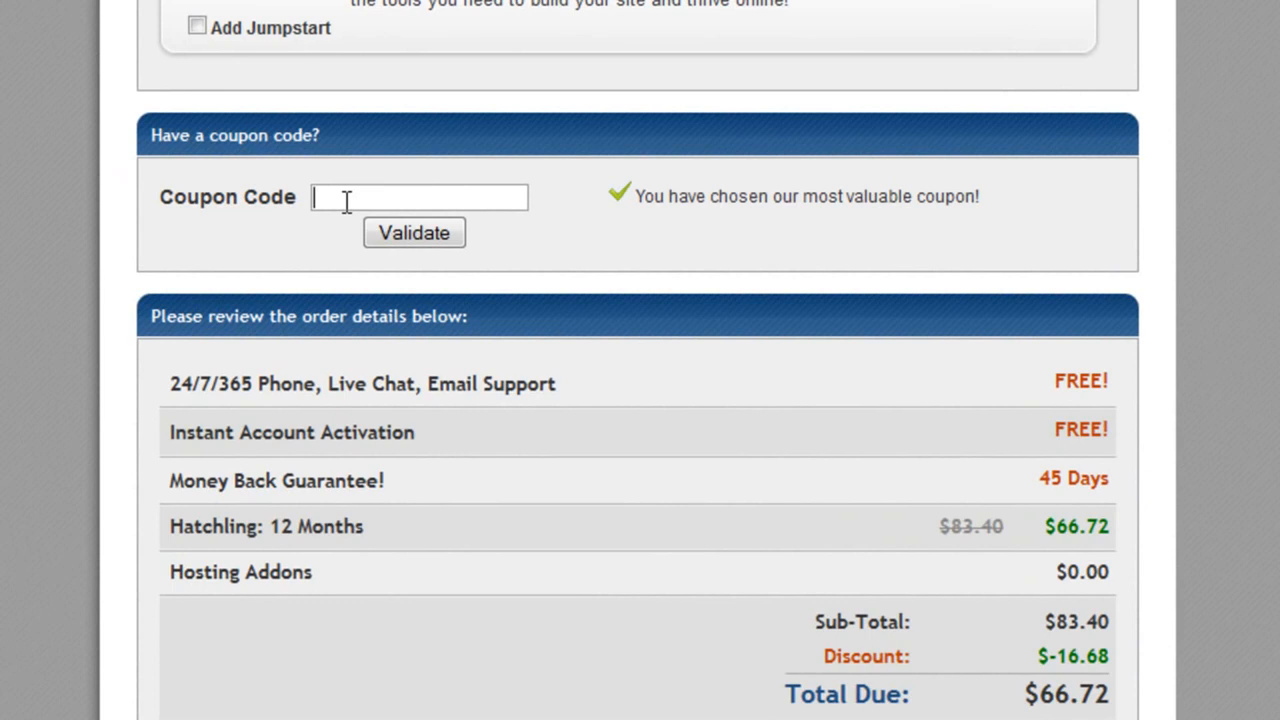
text(HO)
text(STMOST25)
click(427, 232)
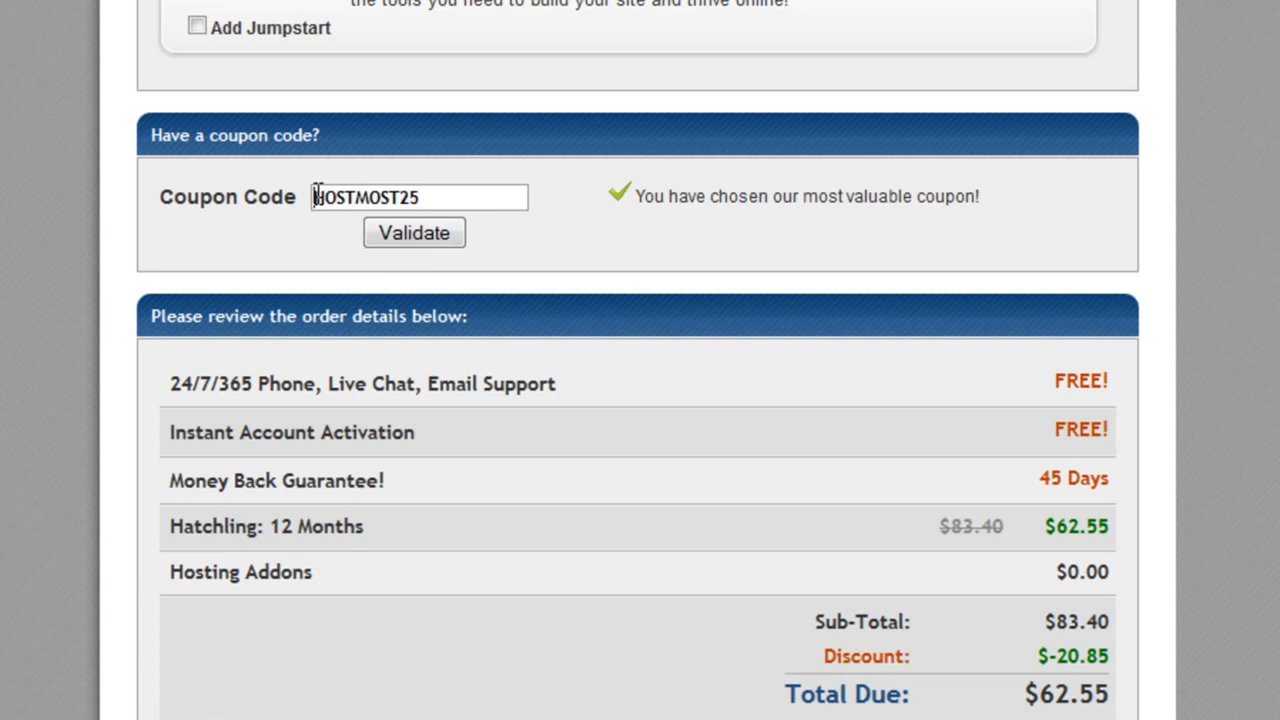
click(443, 202)
click(432, 233)
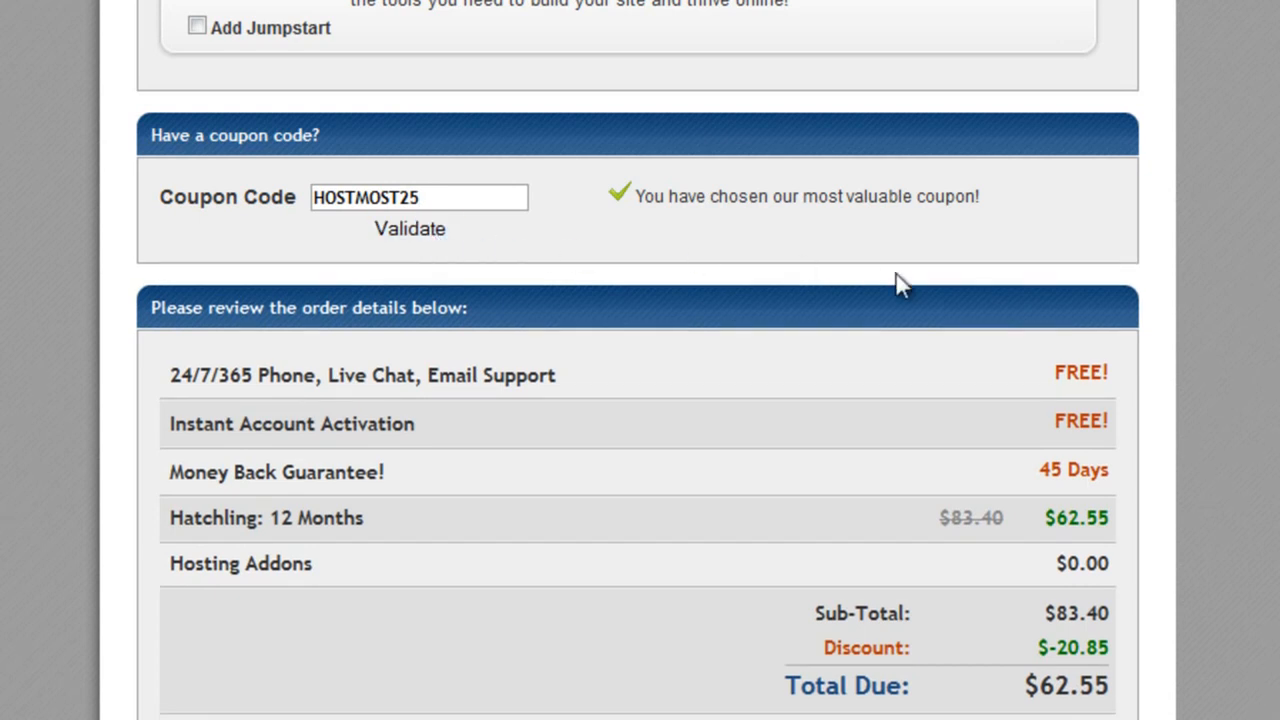
scroll(894, 280, down, 2)
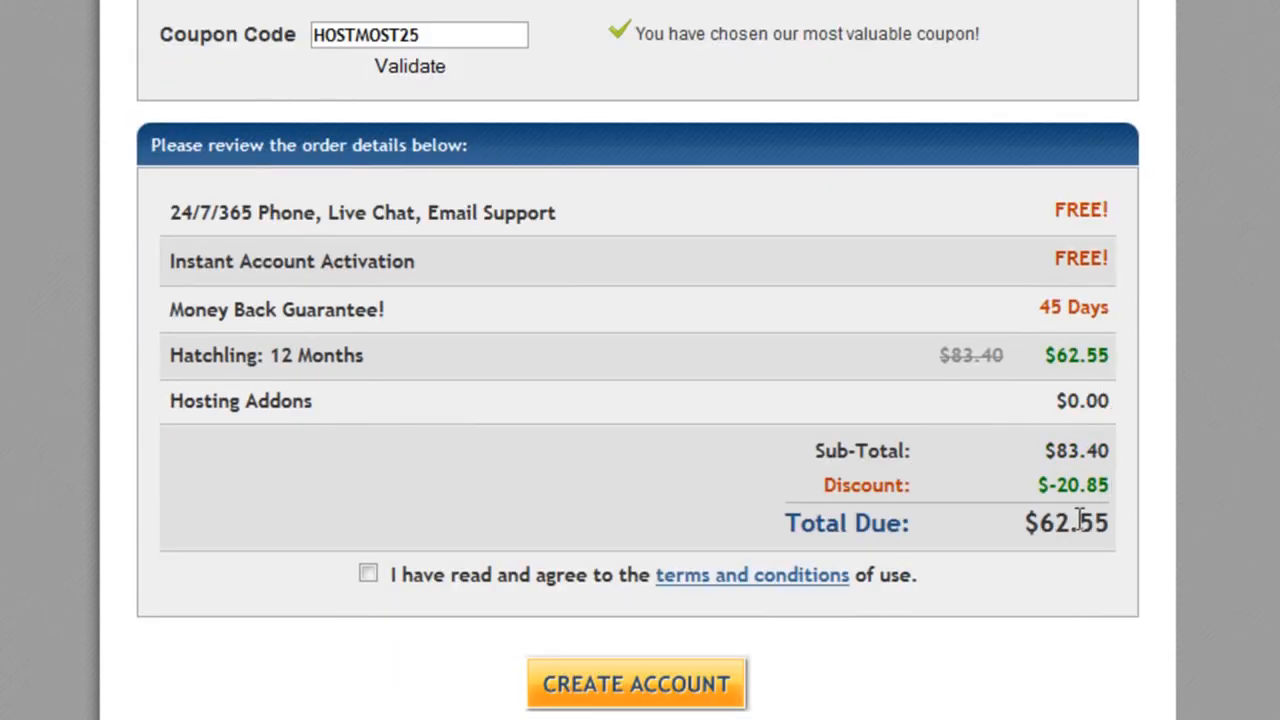
drag(1069, 521, 1044, 528)
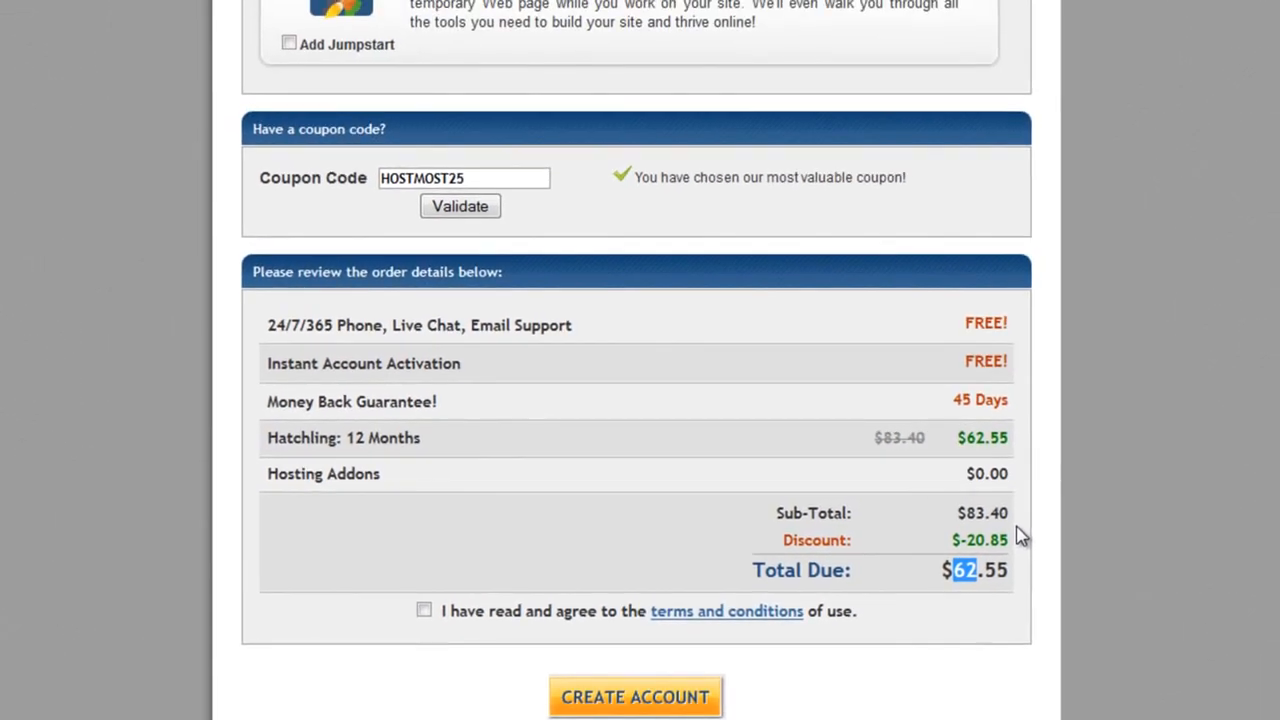
scroll(1122, 500, up, 5)
Accept the terms and conditions and submit the Hatchling order to create the account
scroll(1020, 535, up, 10)
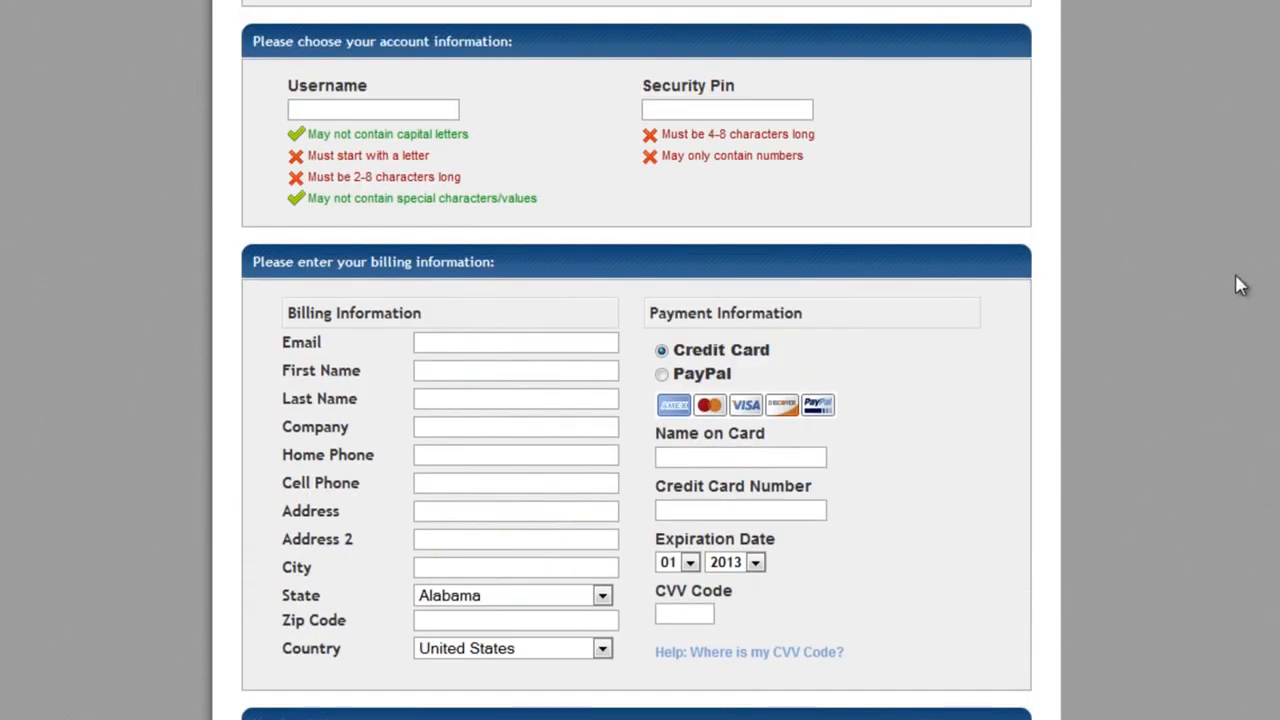
scroll(636, 360, down, 1)
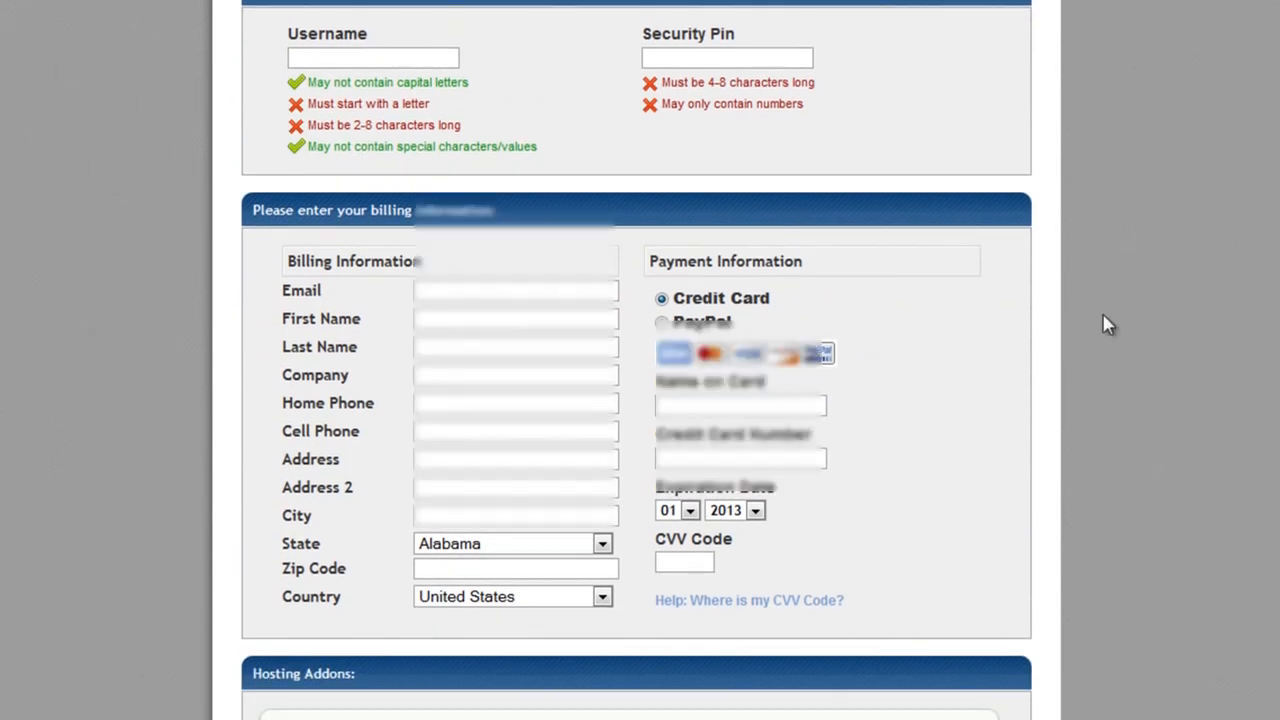
scroll(1107, 324, down, 2)
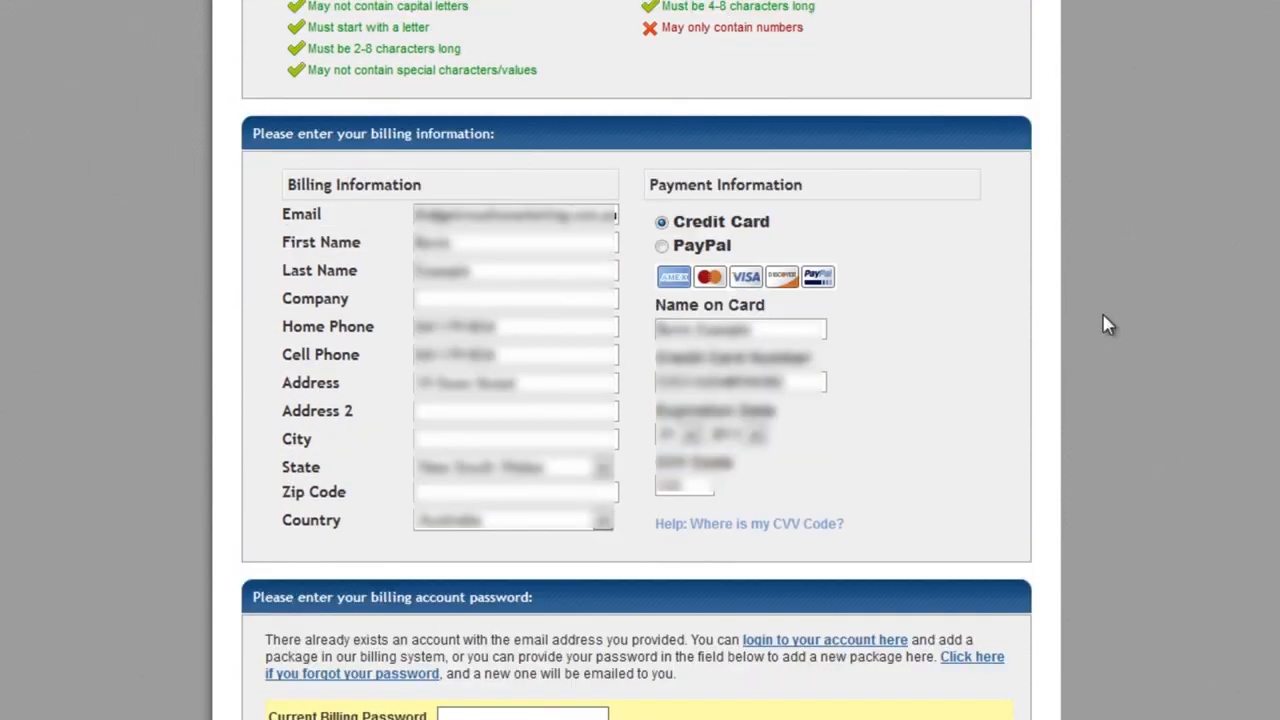
scroll(1101, 323, down, 7)
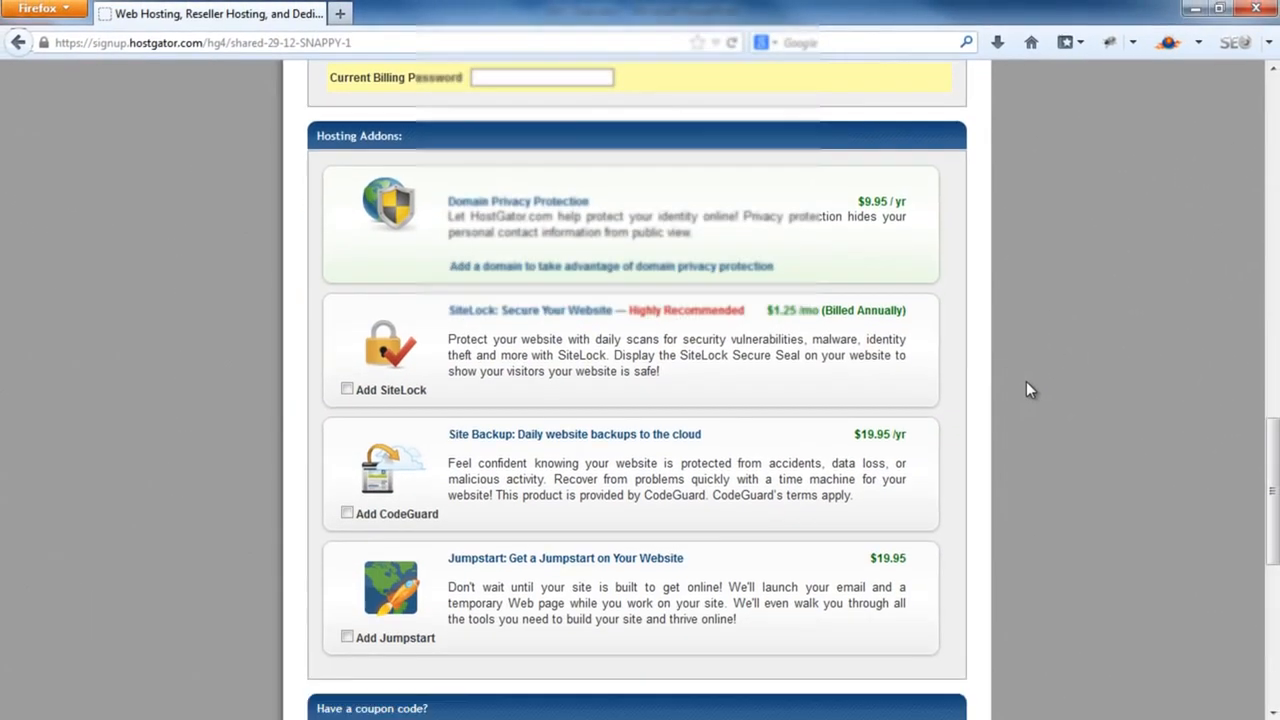
scroll(1027, 383, down, 5)
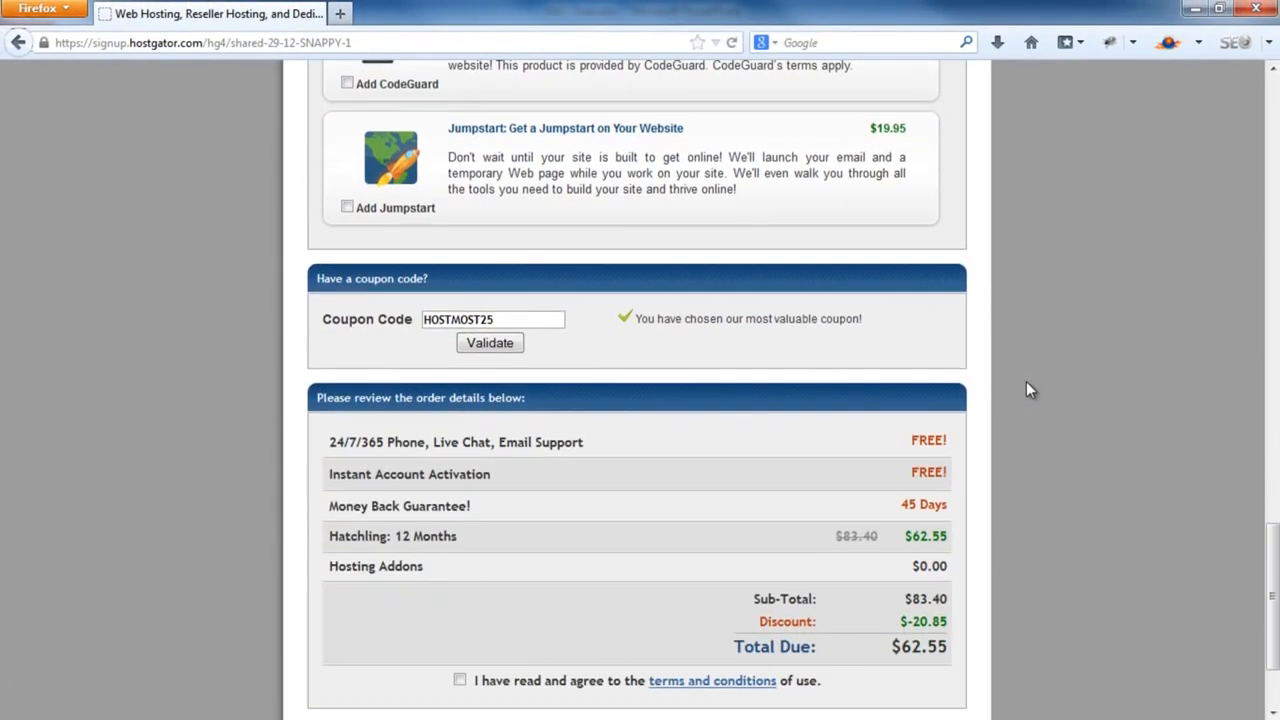
scroll(1026, 381, down, 3)
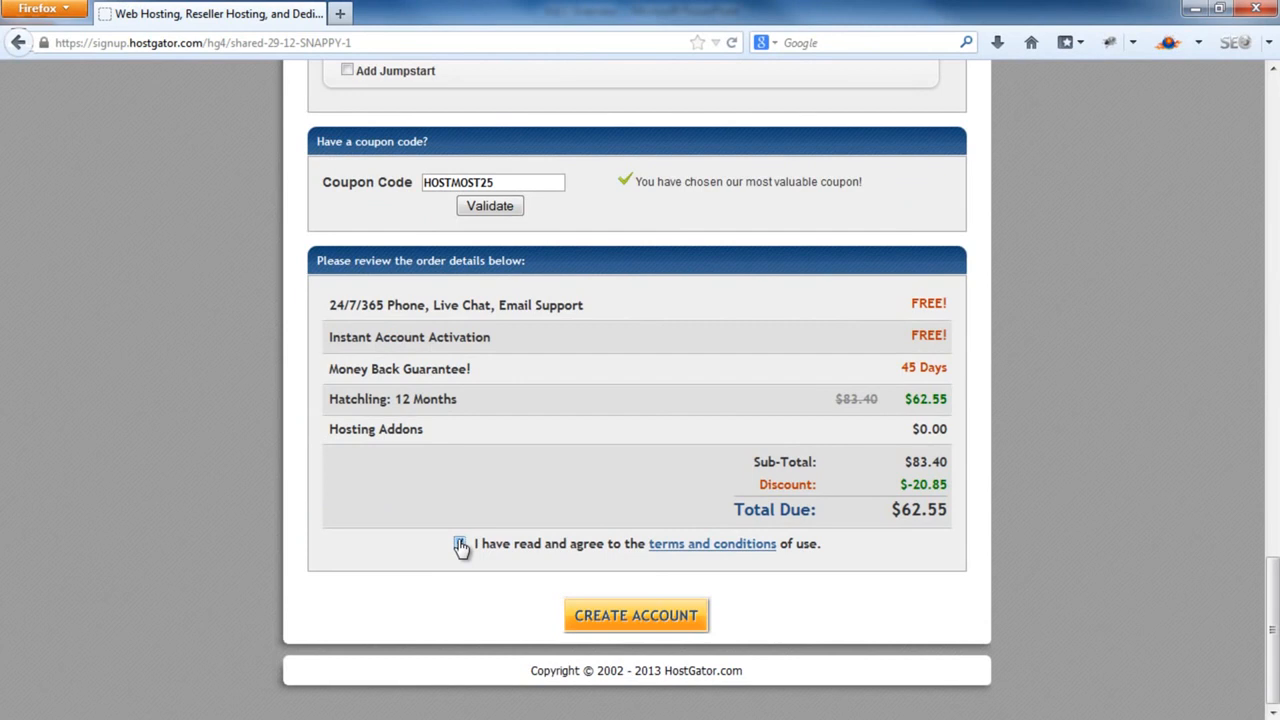
click(460, 545)
click(663, 618)
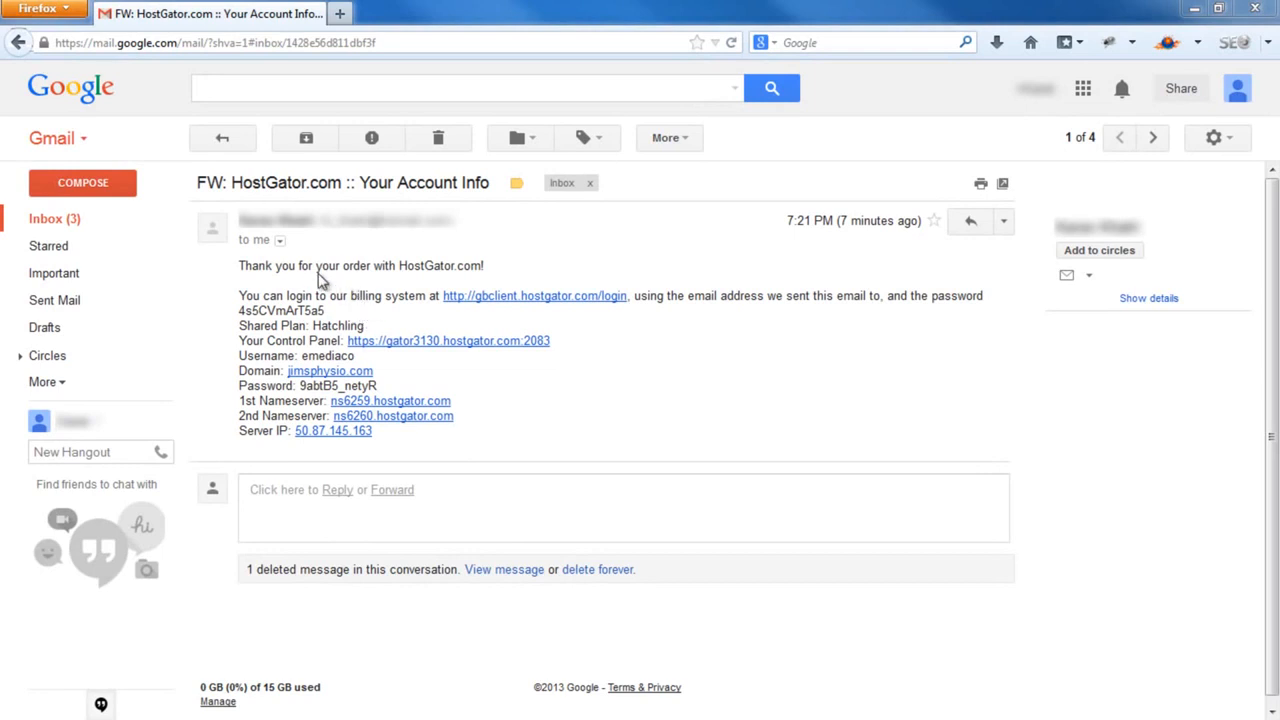
Highlight the account username in the HostGator email, then switch to the PowerPoint deck
double_click(328, 355)
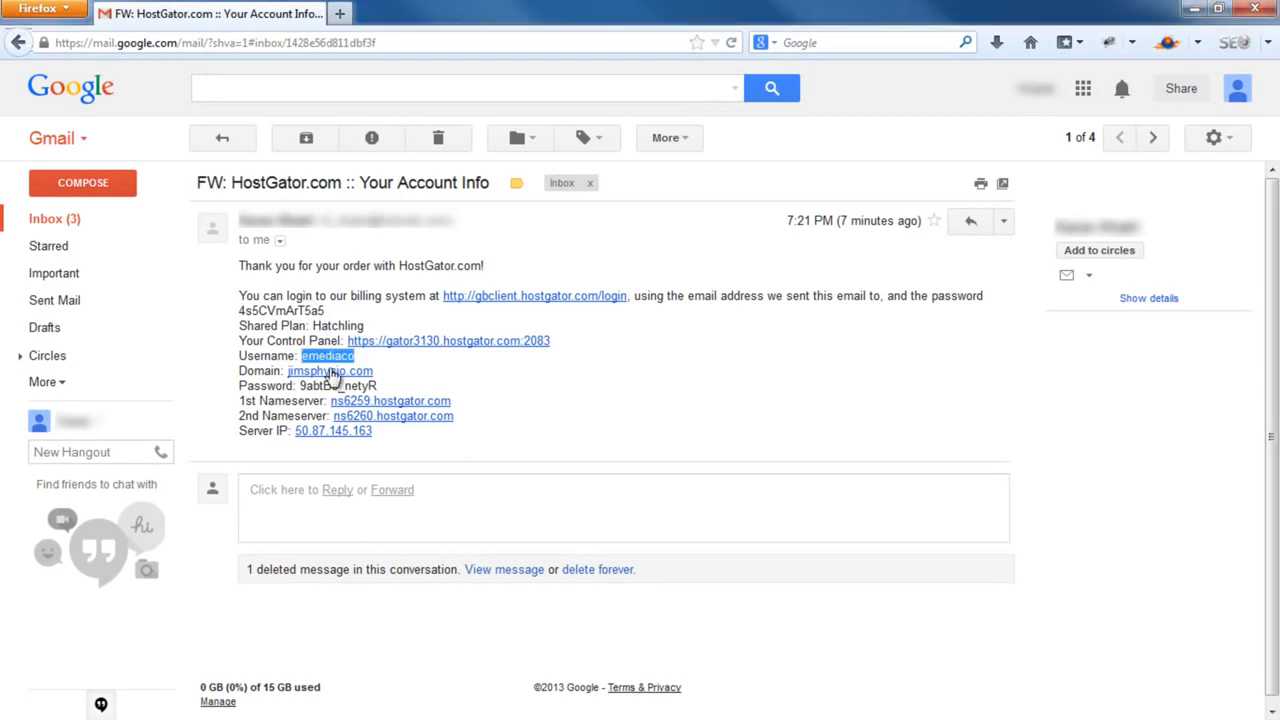
click(381, 383)
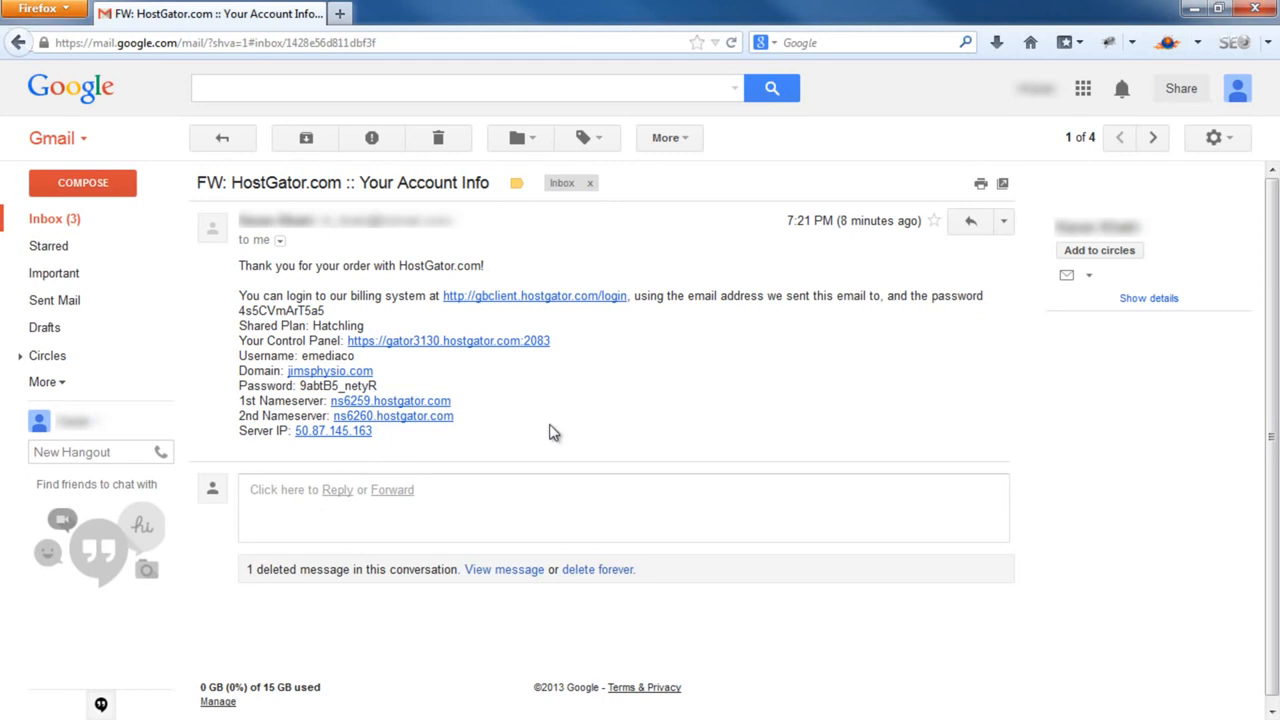
key(alt+Tab)
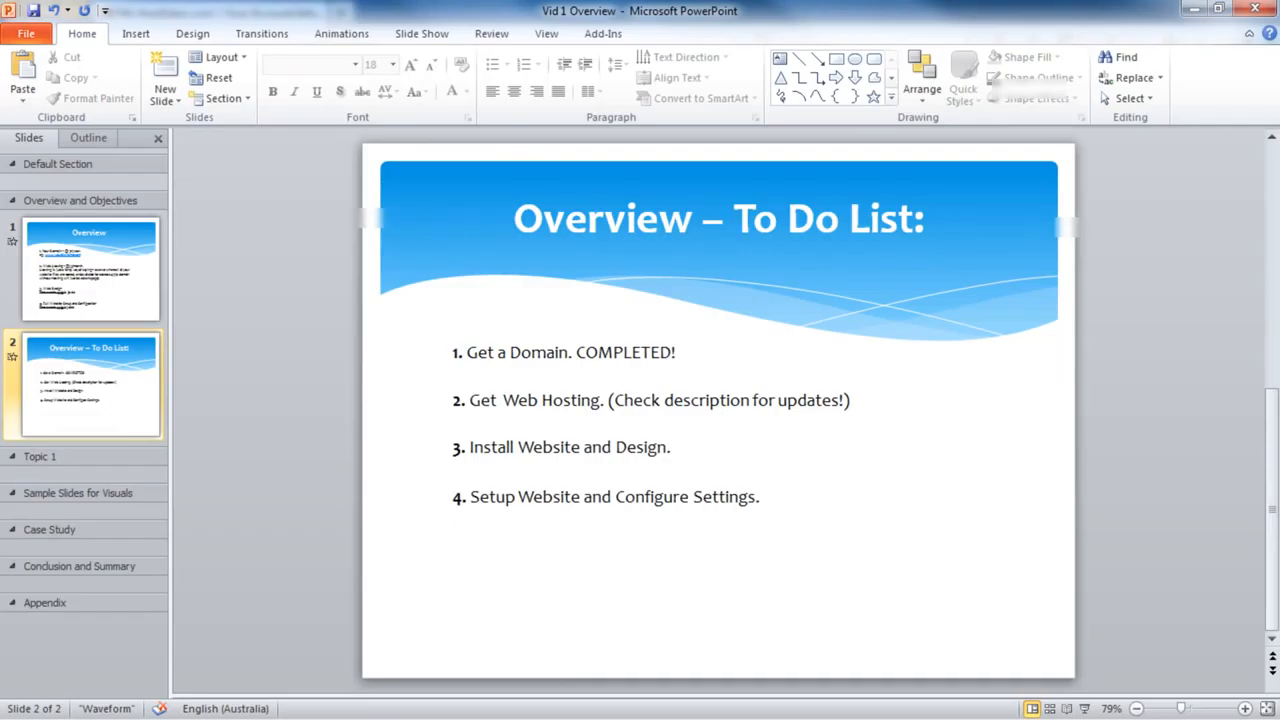
Replace item 2's '(Check description for updates!)' note with COMPLETED!
click(602, 410)
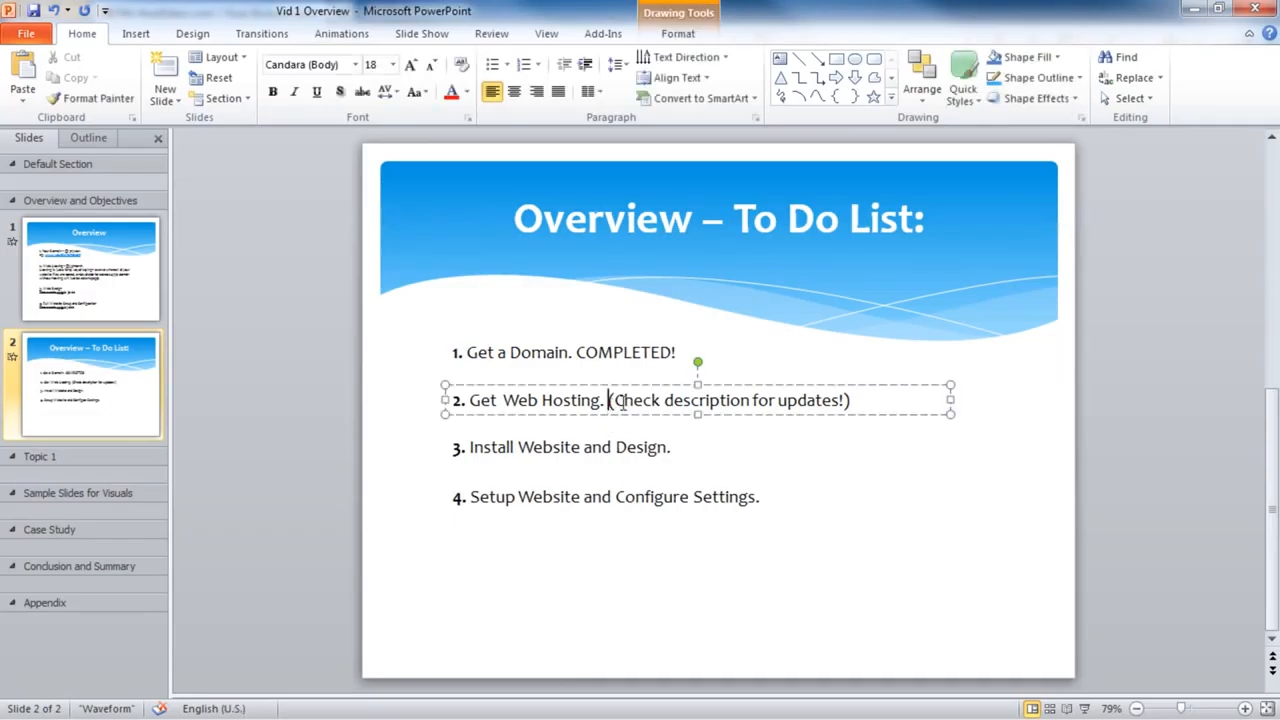
drag(614, 400, 845, 403)
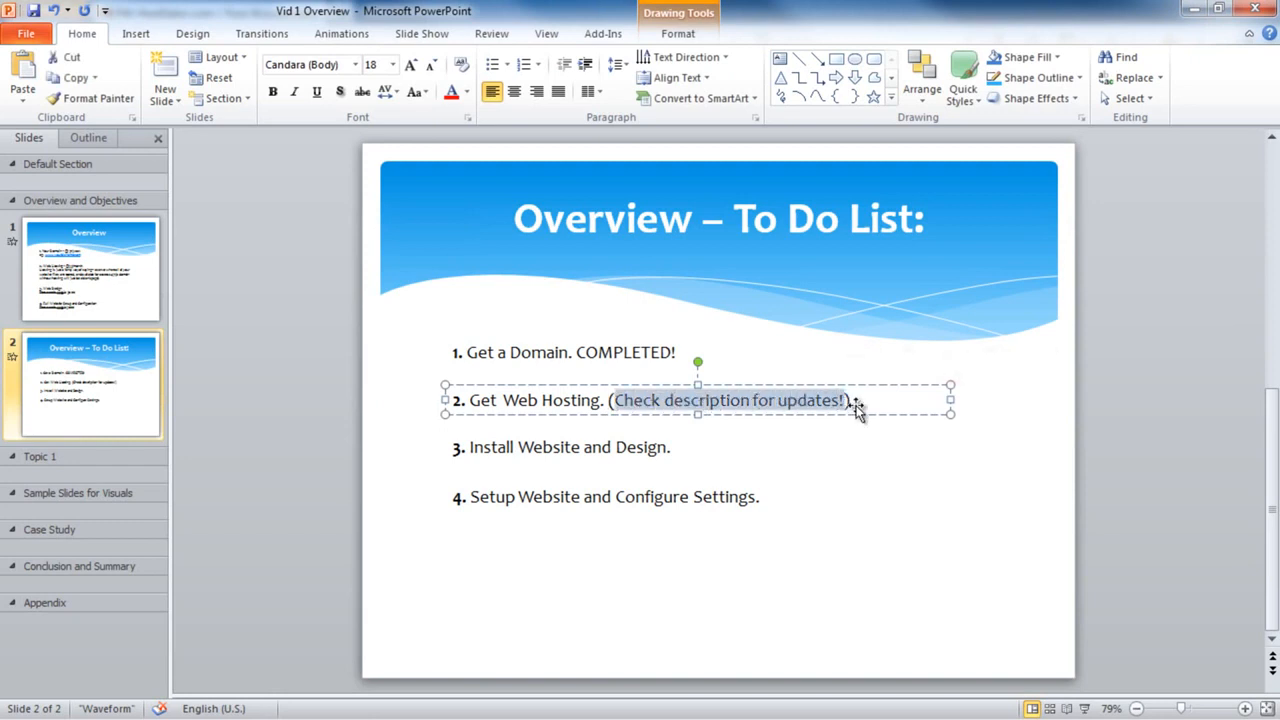
click(847, 402)
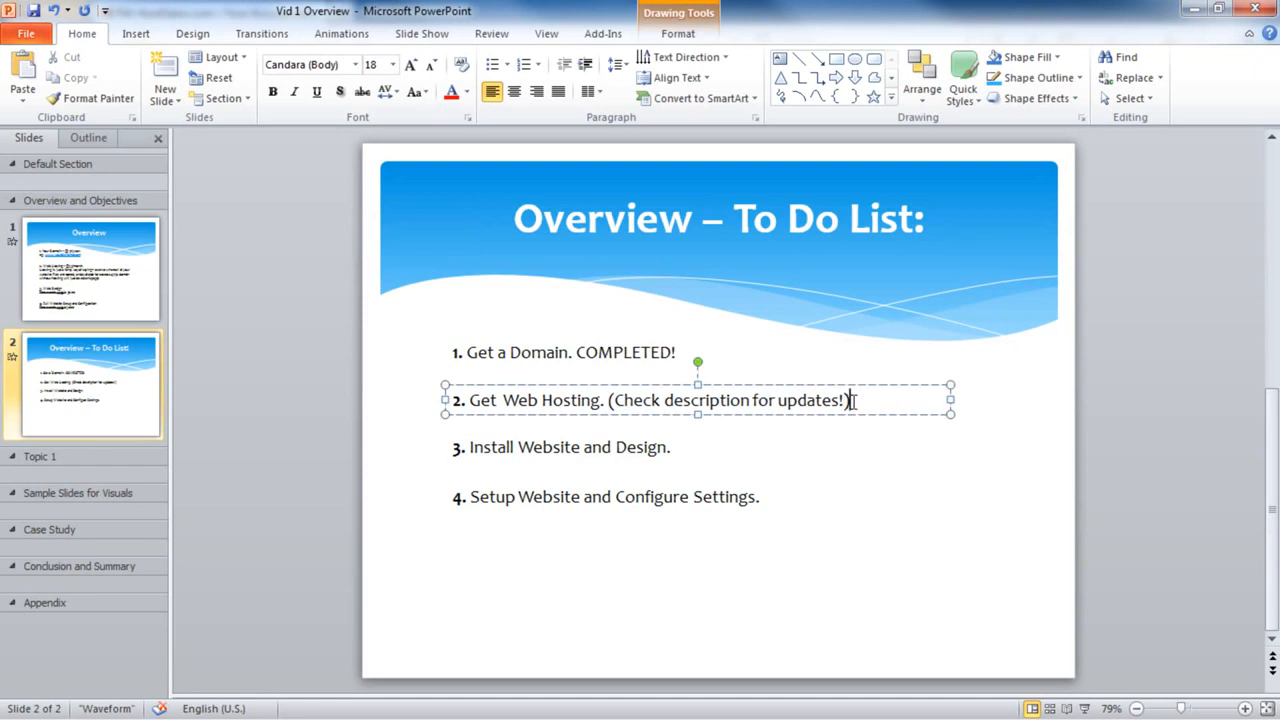
key(BackSpace)
key(BackSpace)
key(BackSpace)
key(BackSpace)
key(BackSpace)
key(BackSpace)
key(BackSpace)
key(BackSpace)
key(BackSpace)
key(BackSpace)
key(BackSpace)
key(BackSpace)
key(BackSpace)
key(BackSpace)
key(BackSpace)
key(BackSpace)
key(BackSpace)
key(BackSpace)
key(BackSpace)
key(BackSpace)
key(BackSpace)
key(BackSpace)
key(BackSpace)
key(BackSpace)
key(BackSpace)
key(BackSpace)
key(BackSpace)
key(BackSpace)
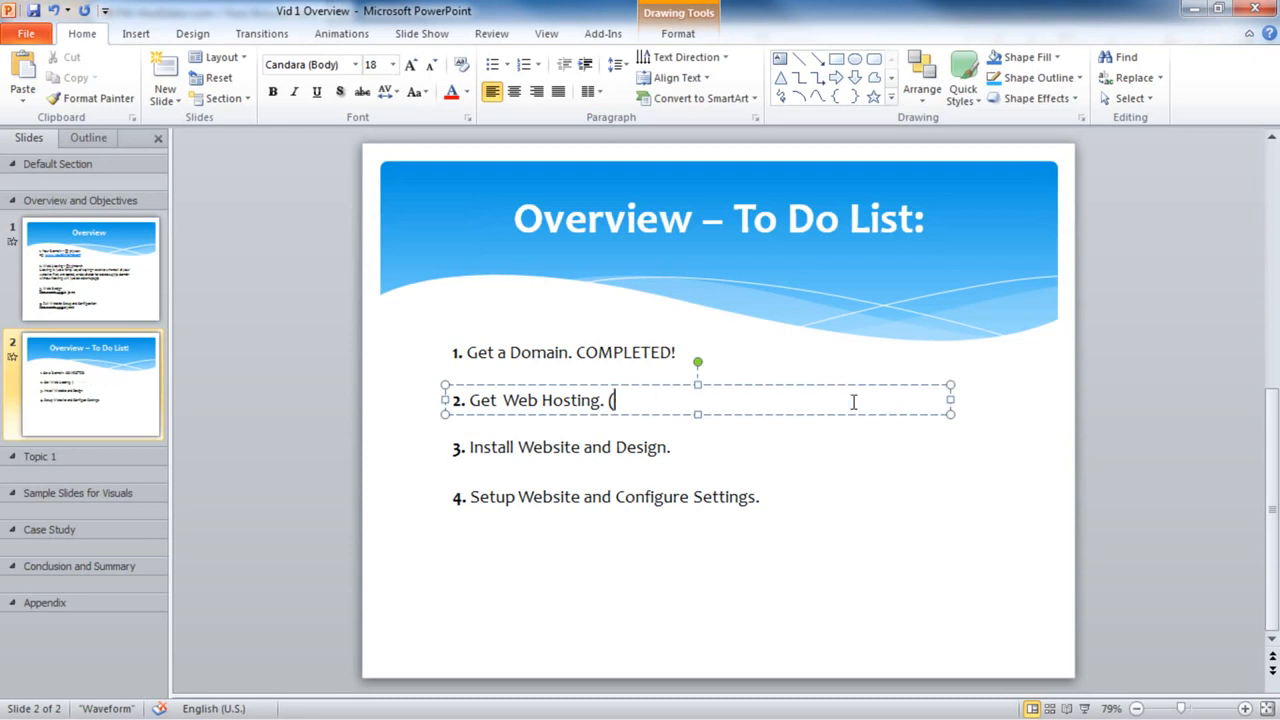
text(COMPLETED!)
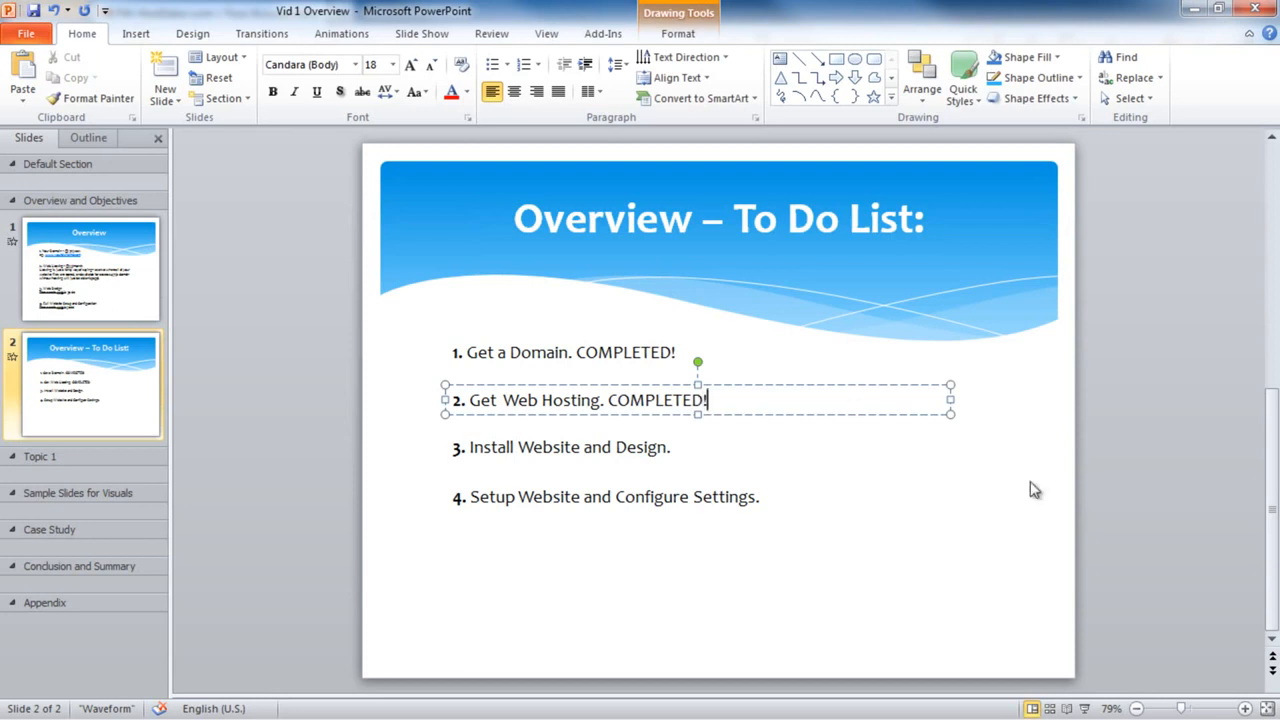
Leave the slide and go to namecheap.com in Firefox
click(984, 480)
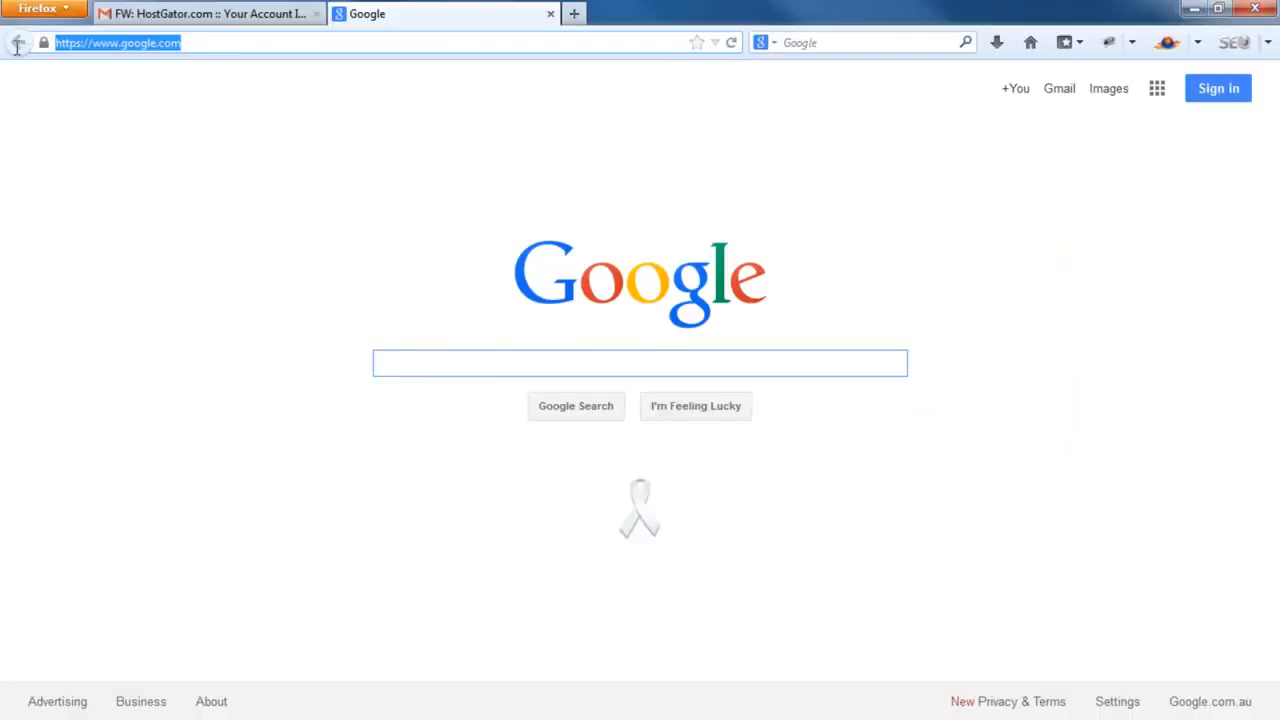
text(namecheap)
key(ctrl+Return)
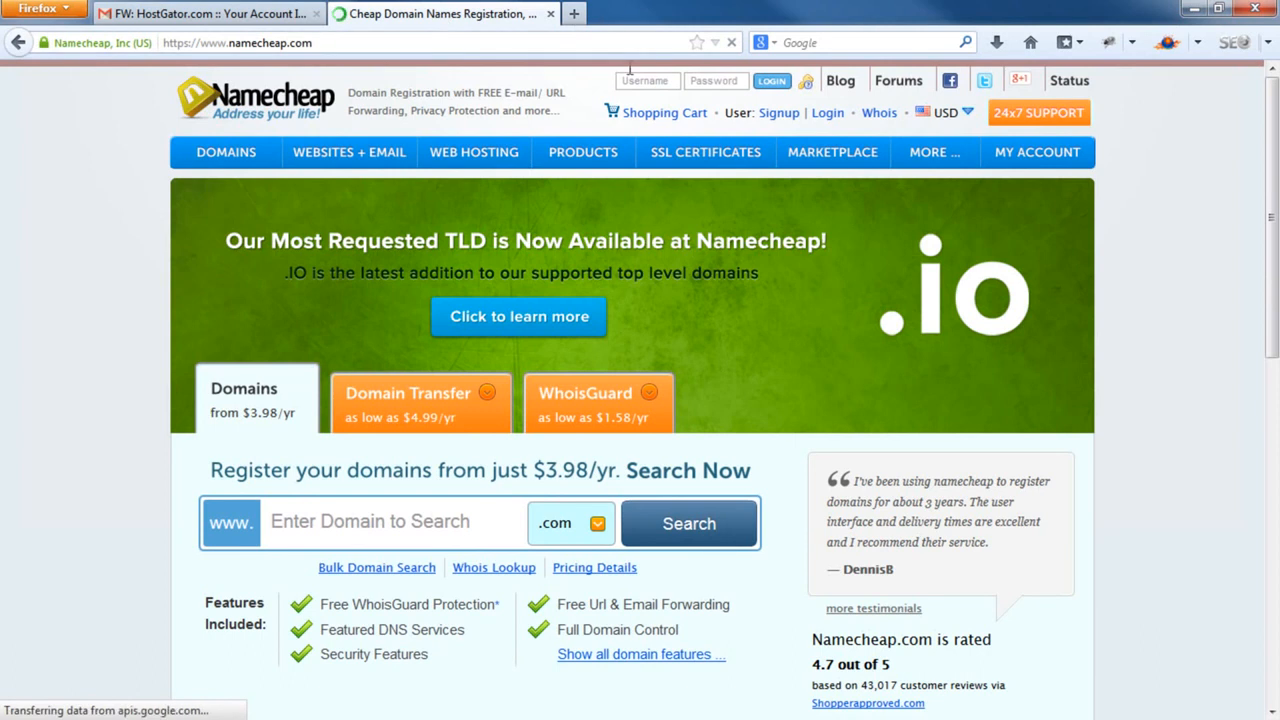
Log in to Namecheap and open jimsphysio.com from the account's domain list
click(772, 82)
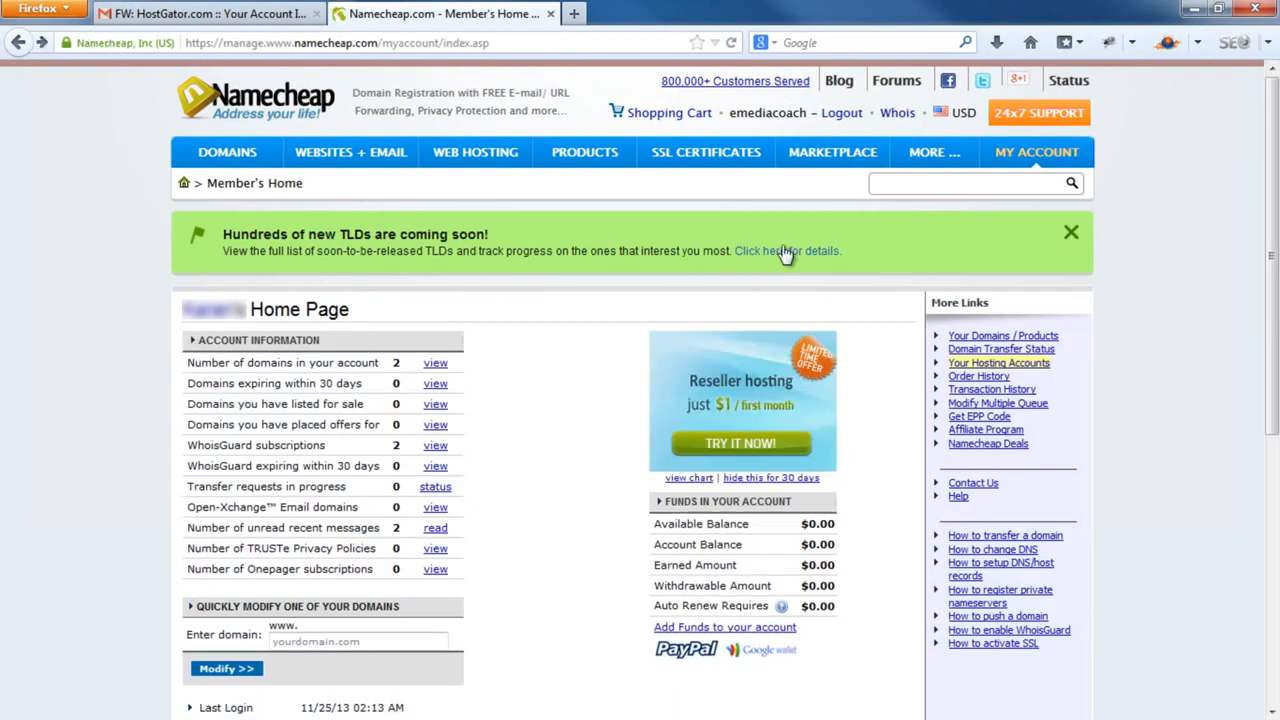
click(433, 367)
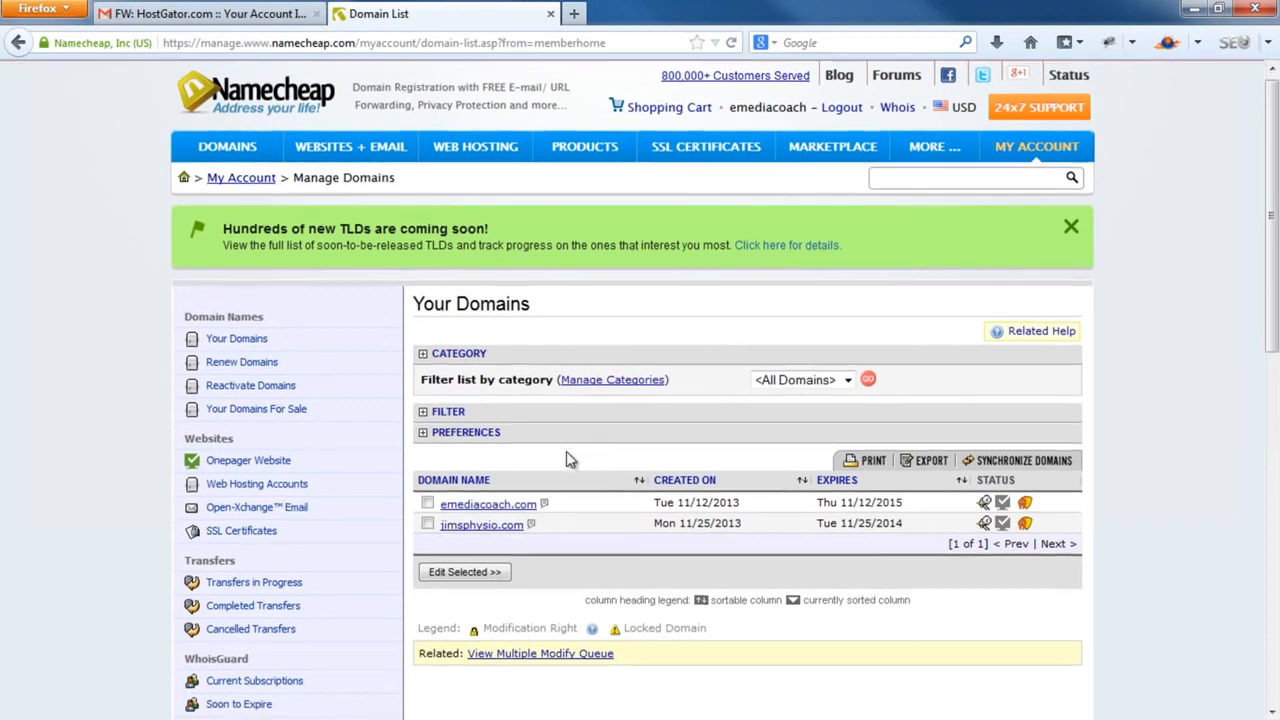
scroll(566, 457, down, 2)
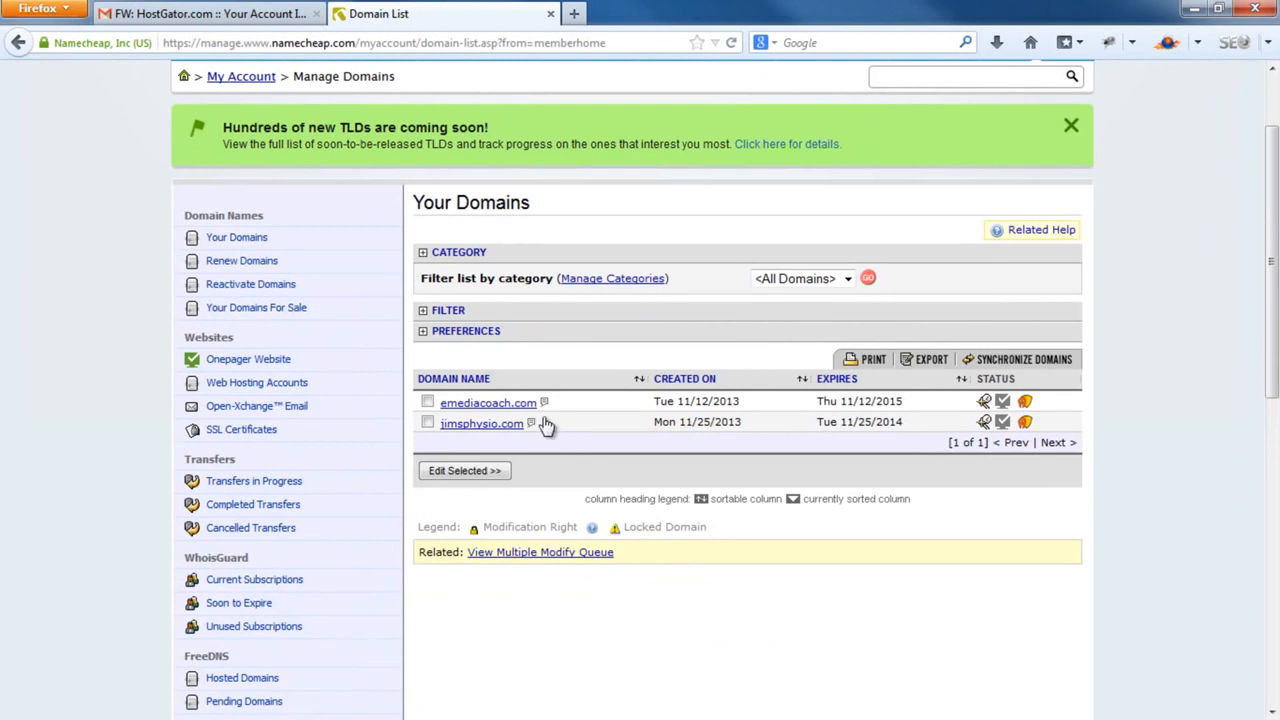
click(481, 424)
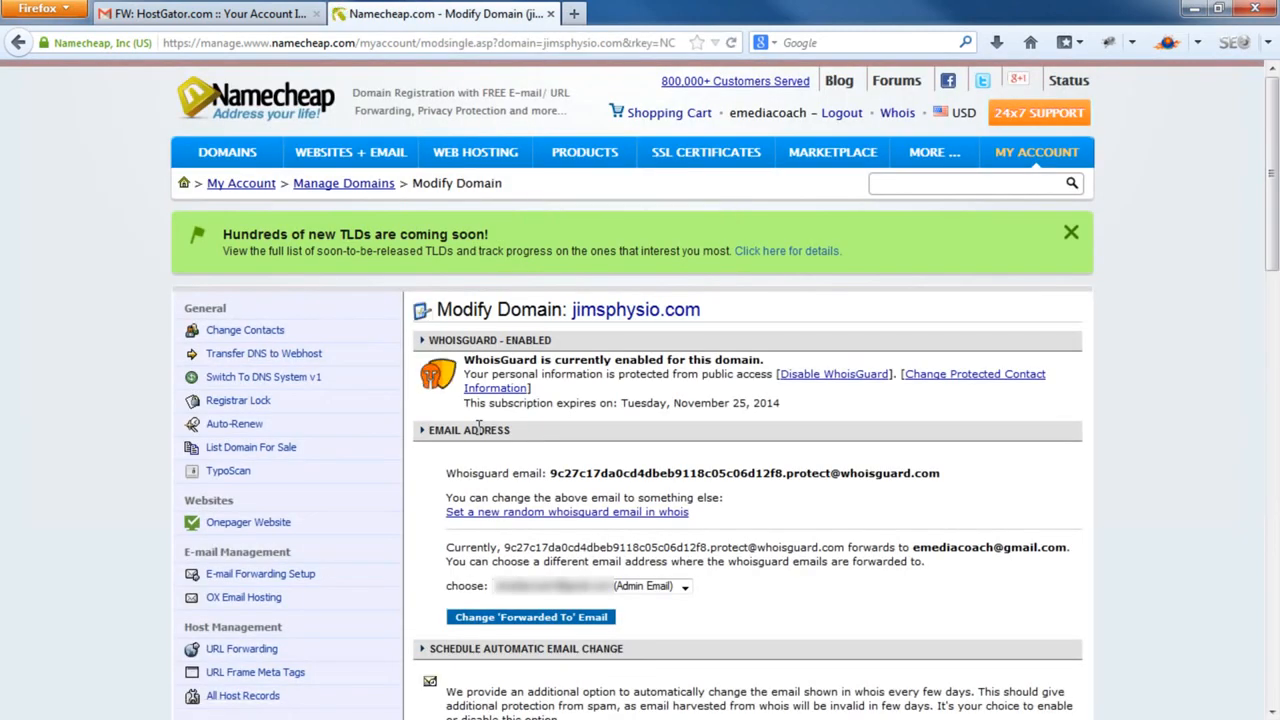
Set custom DNS nameserver 1 to ns6259.hostgator.com, copied from the HostGator email
click(296, 364)
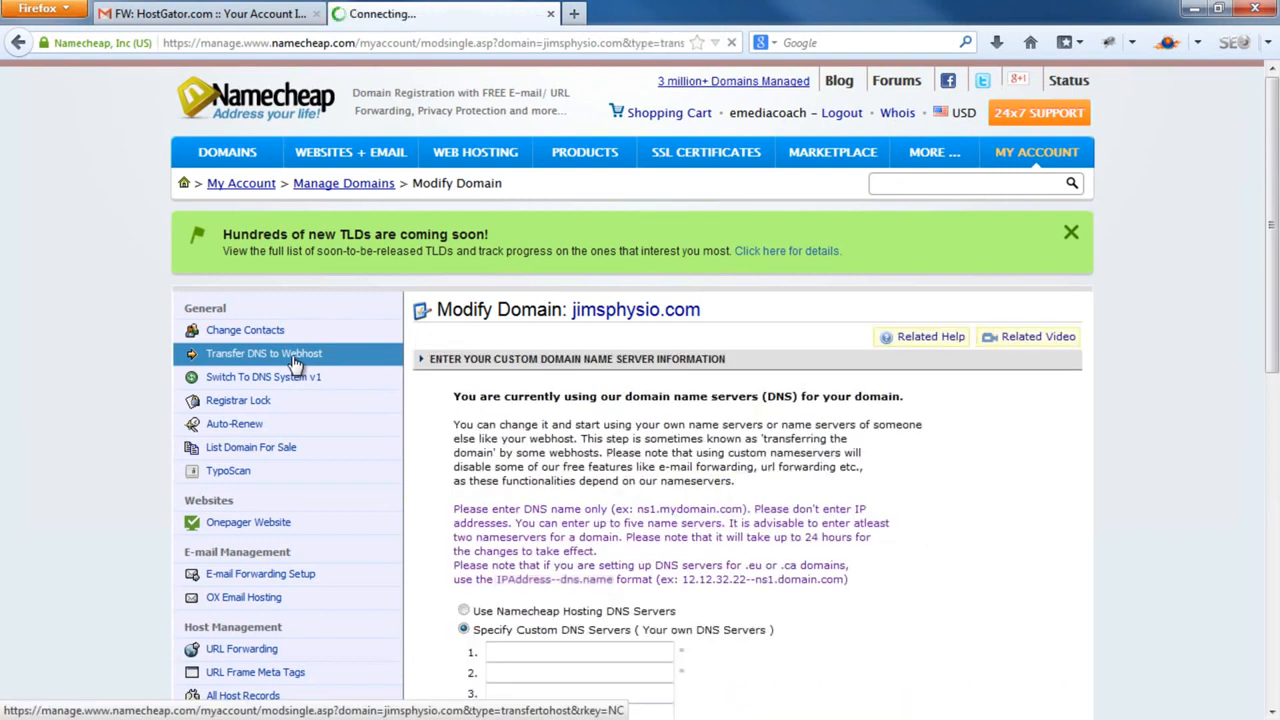
scroll(552, 388, down, 4)
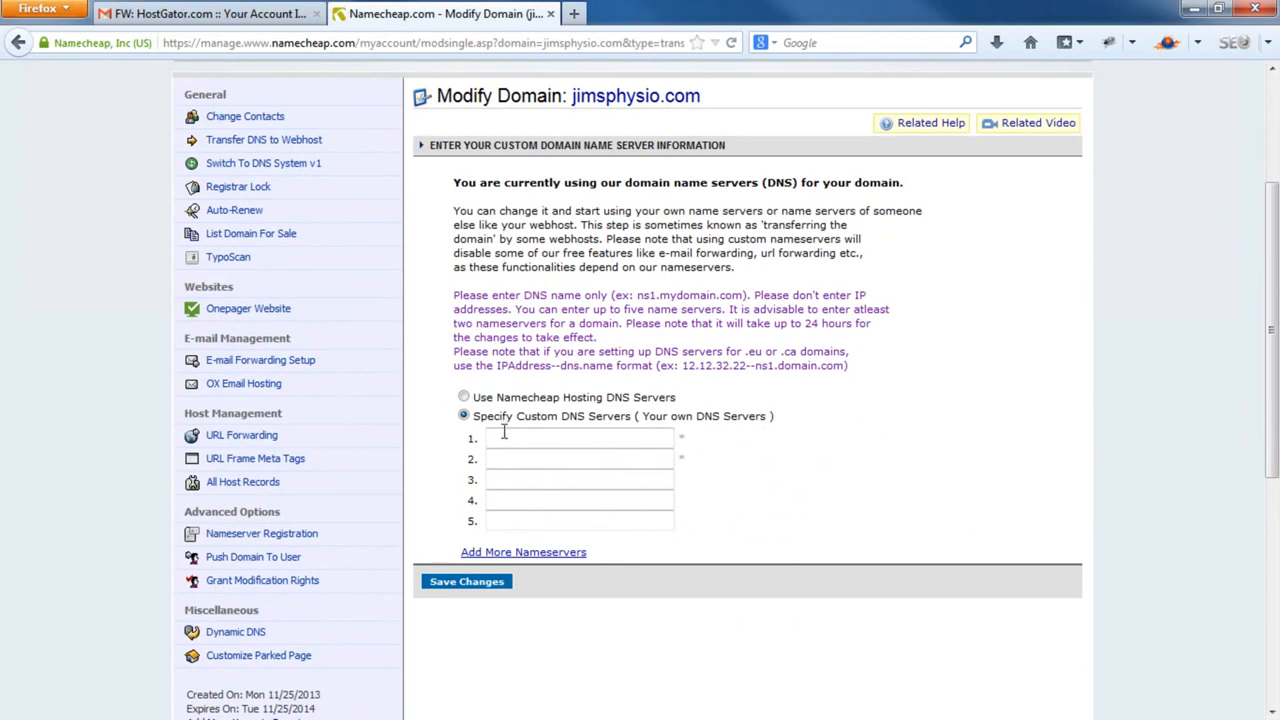
click(503, 440)
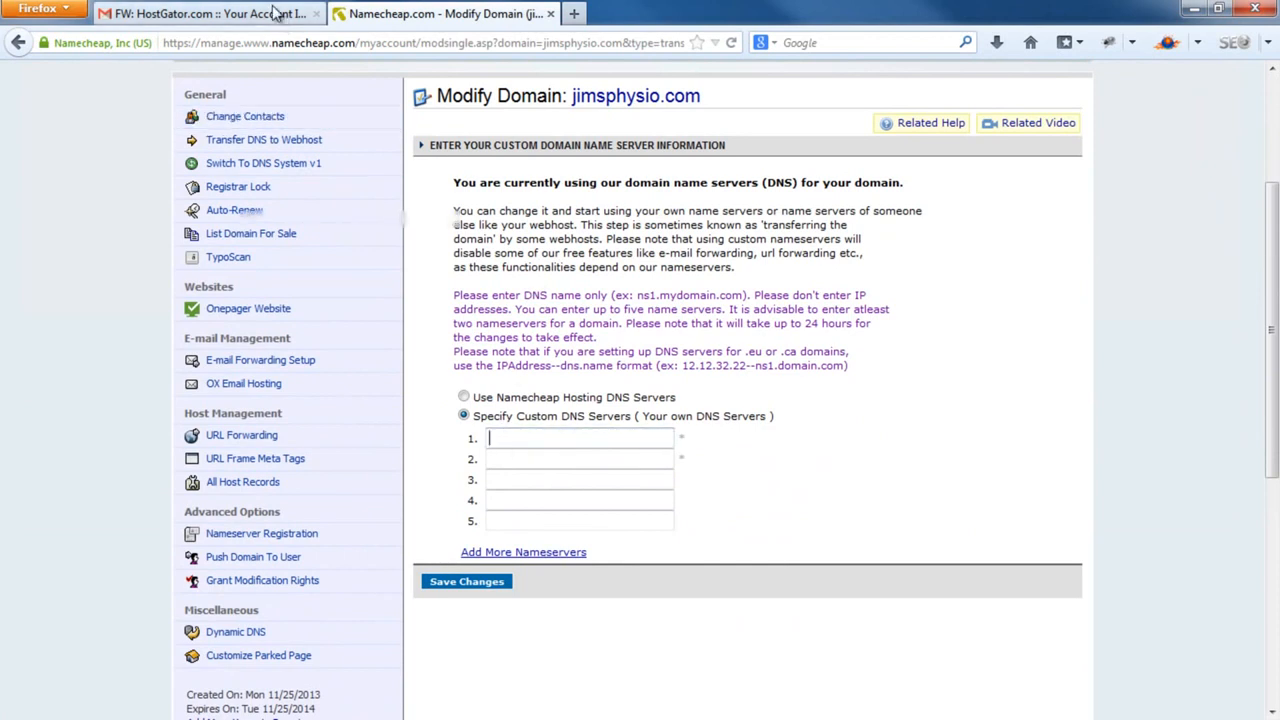
click(210, 14)
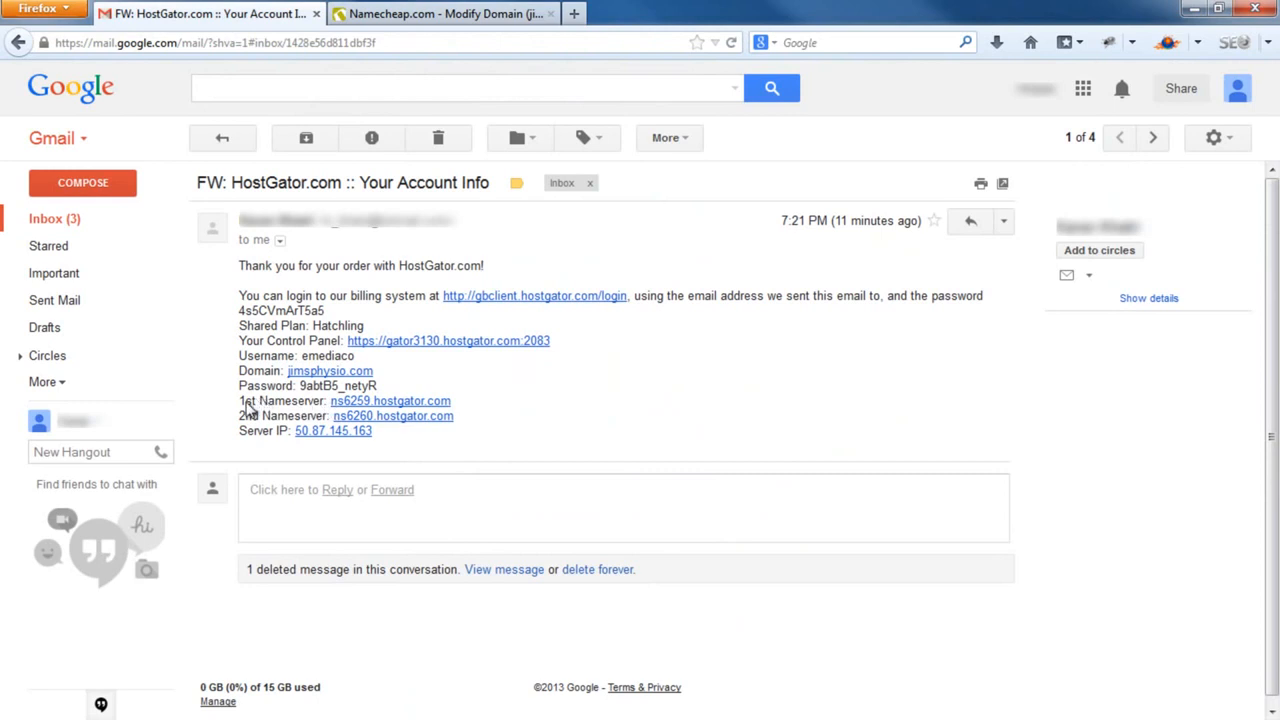
drag(331, 402, 446, 410)
right_click(446, 410)
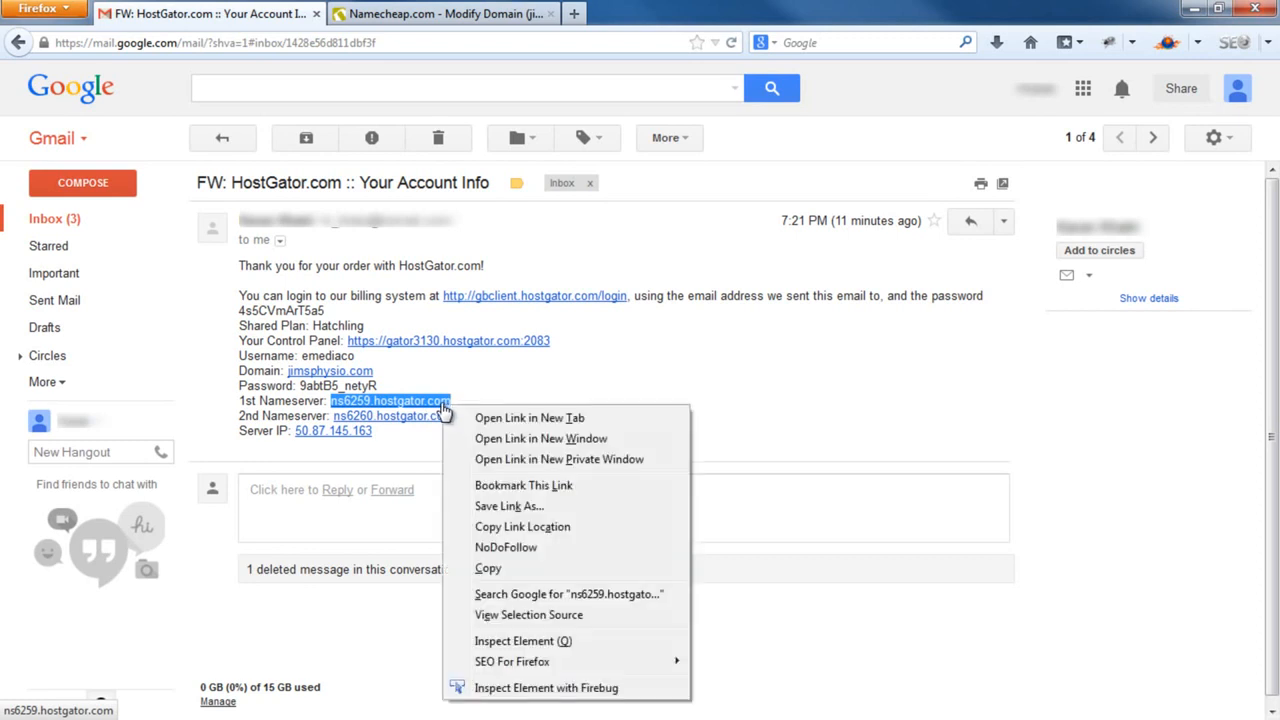
click(488, 567)
click(435, 14)
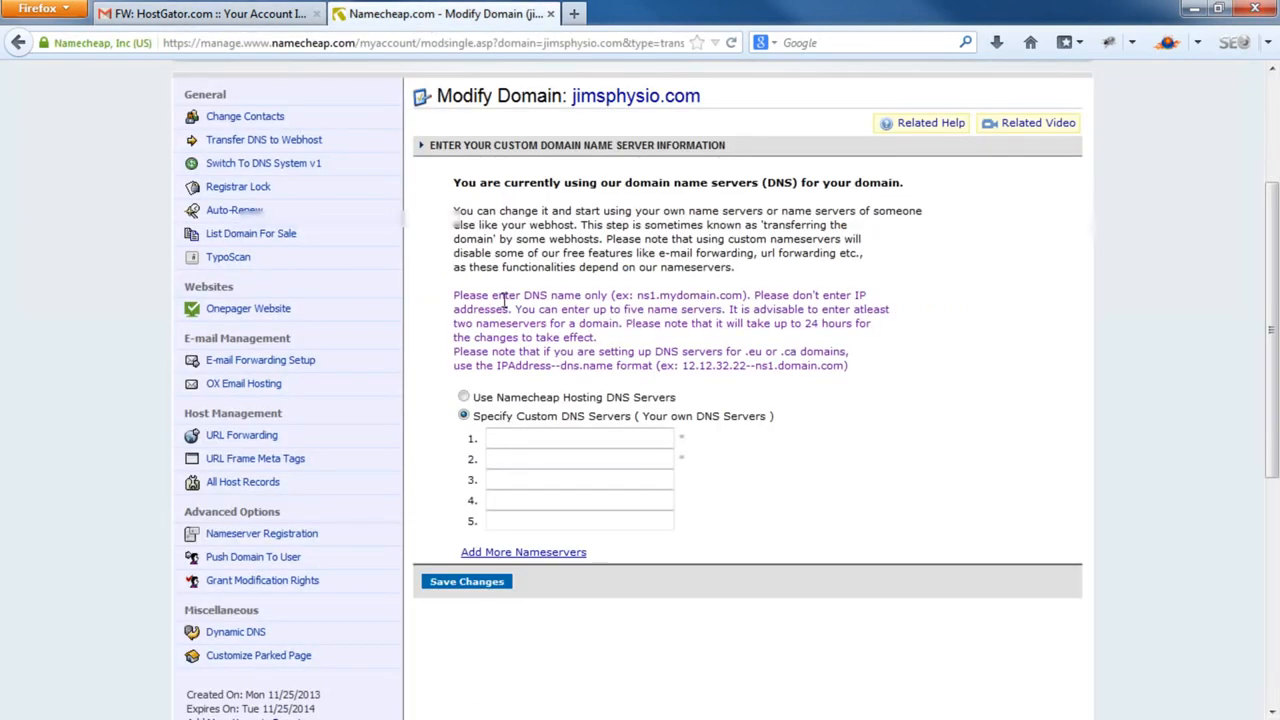
right_click(509, 442)
click(582, 239)
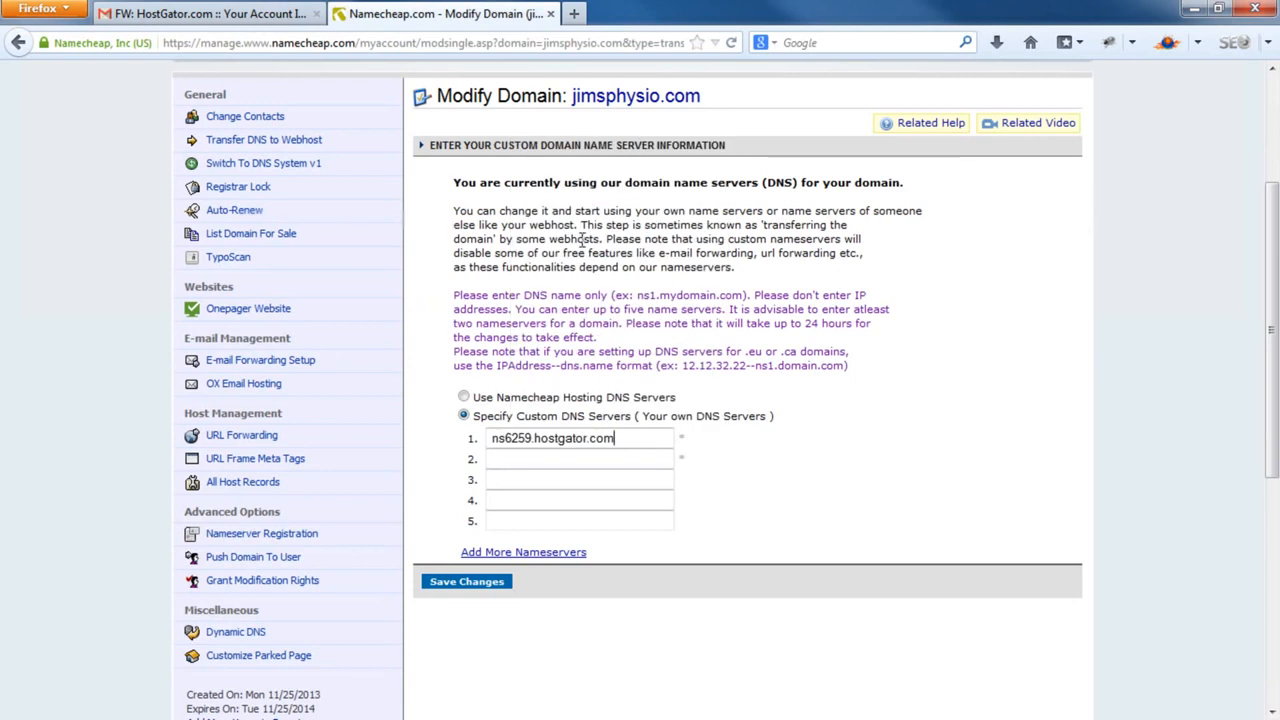
Set nameserver 2 to ns6260.hostgator.com and save the DNS changes
click(247, 24)
drag(455, 418, 337, 423)
right_click(344, 418)
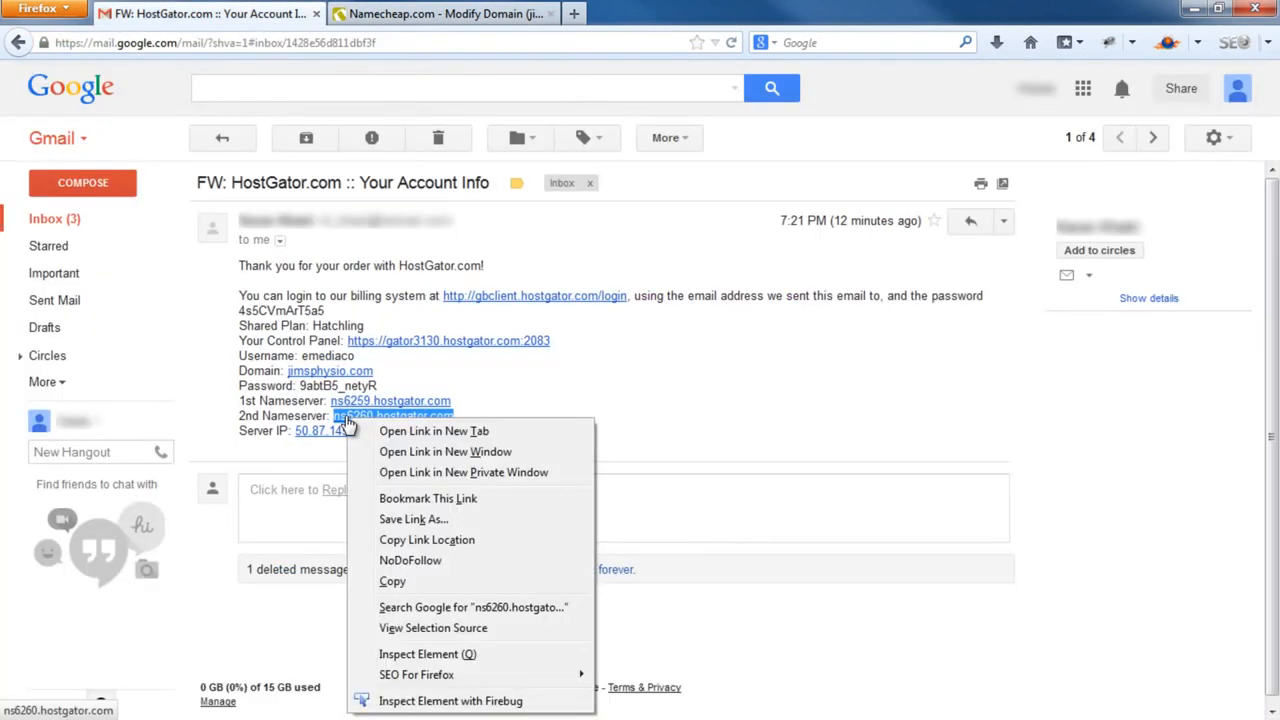
click(392, 581)
click(470, 14)
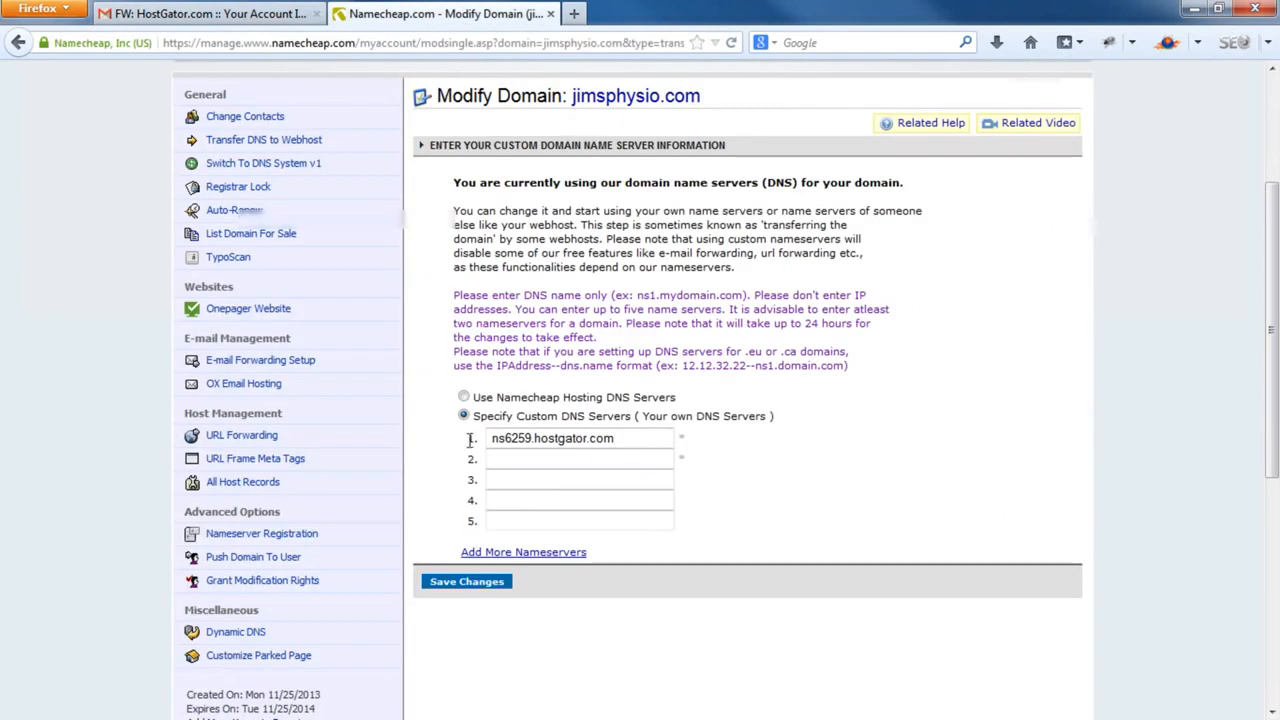
right_click(499, 458)
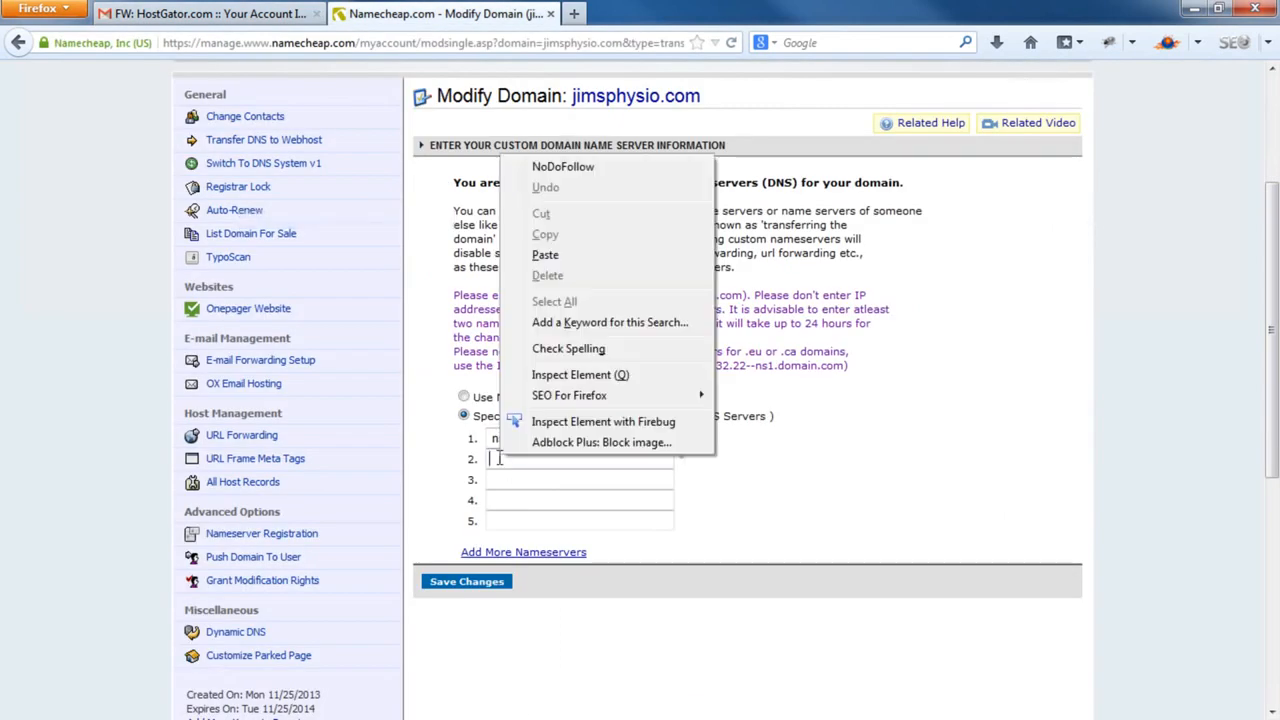
click(569, 258)
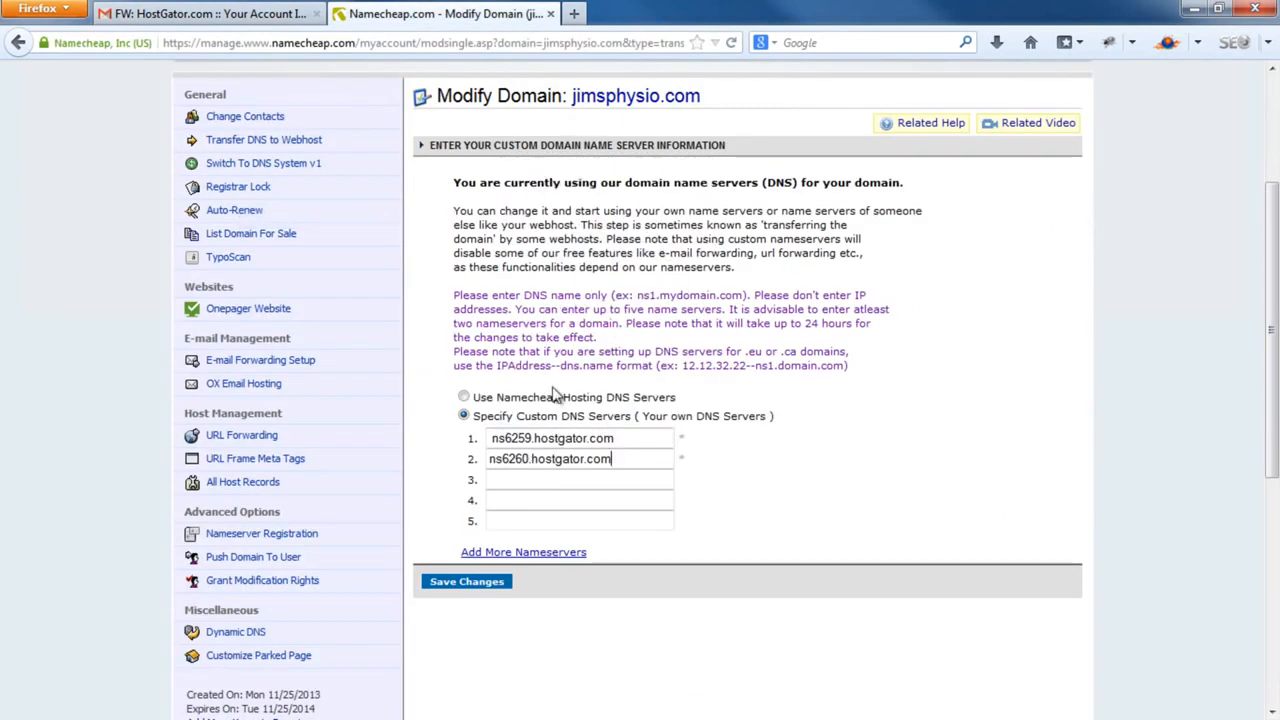
click(470, 582)
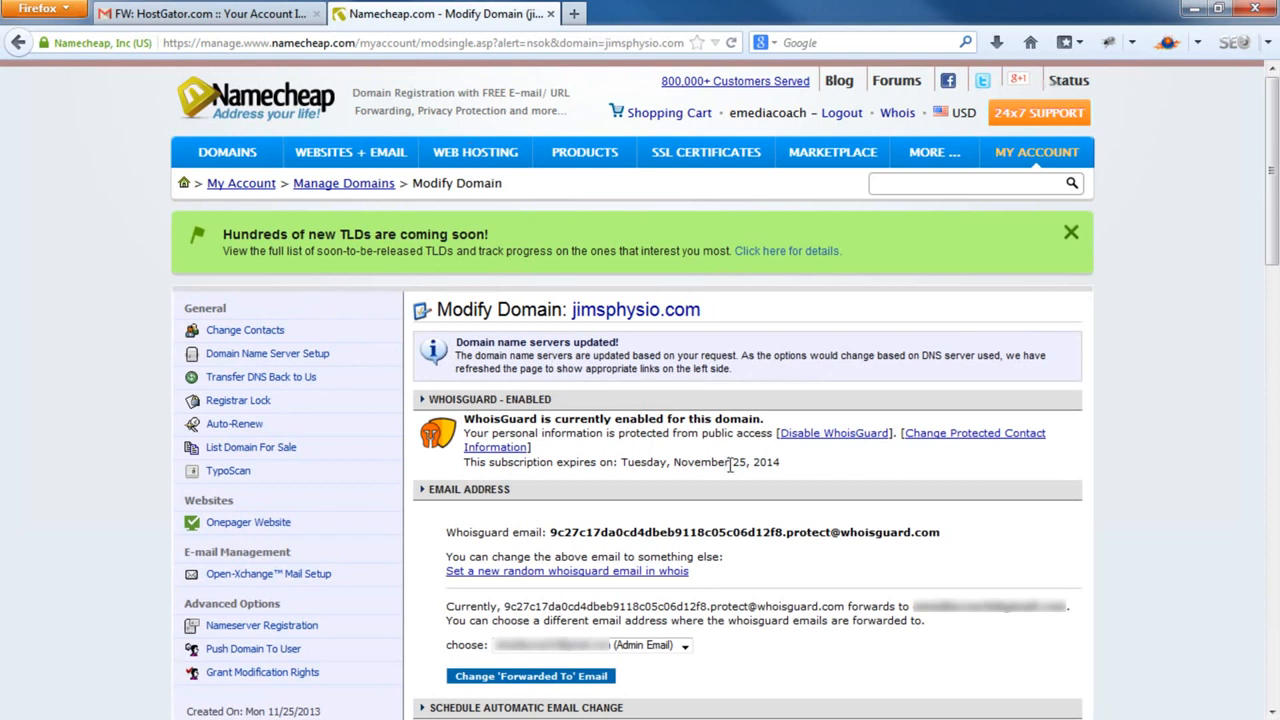
Open the Control Panel login from the email and paste in the account username
click(288, 12)
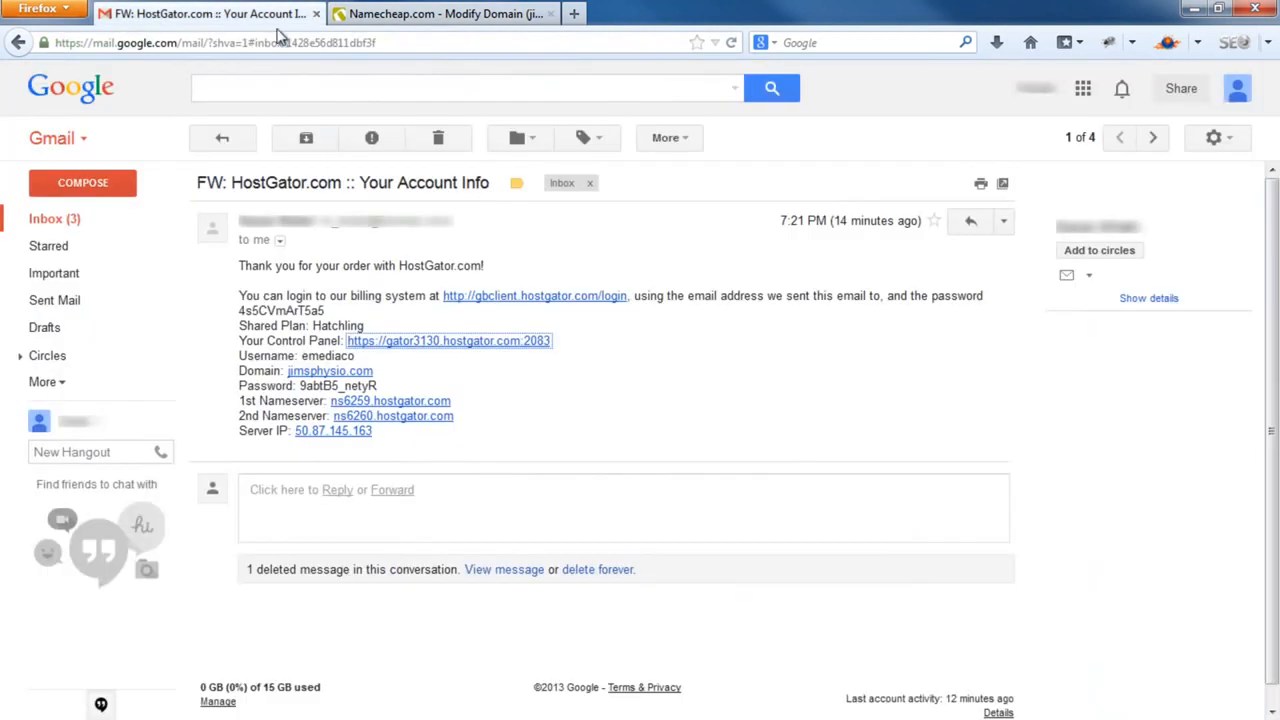
click(468, 342)
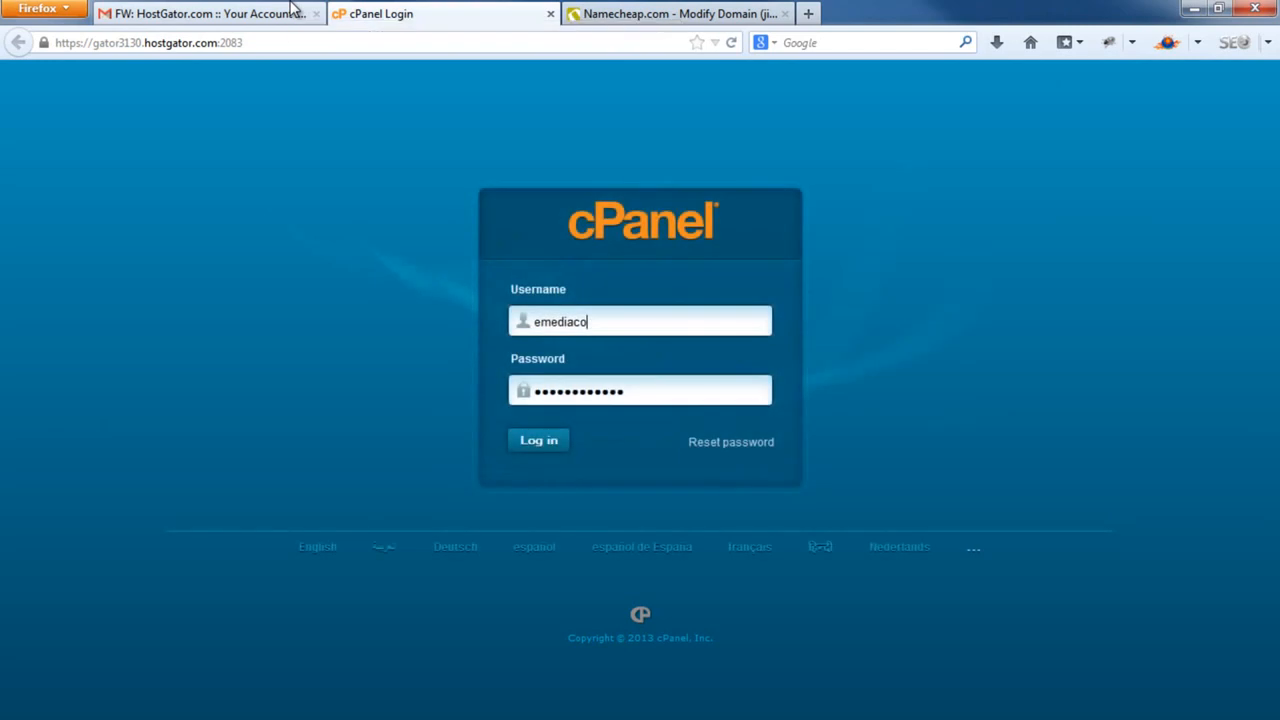
click(293, 8)
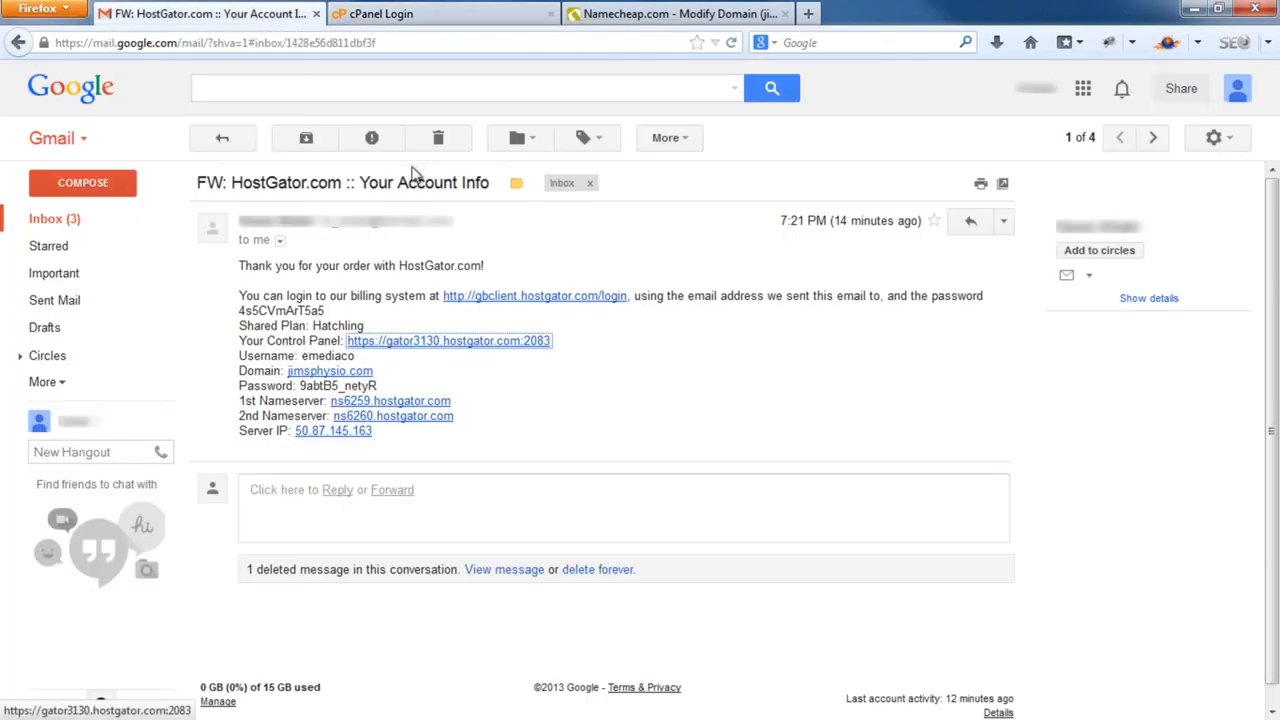
double_click(320, 357)
right_click(318, 358)
click(355, 392)
click(466, 12)
double_click(560, 321)
right_click(565, 314)
click(628, 424)
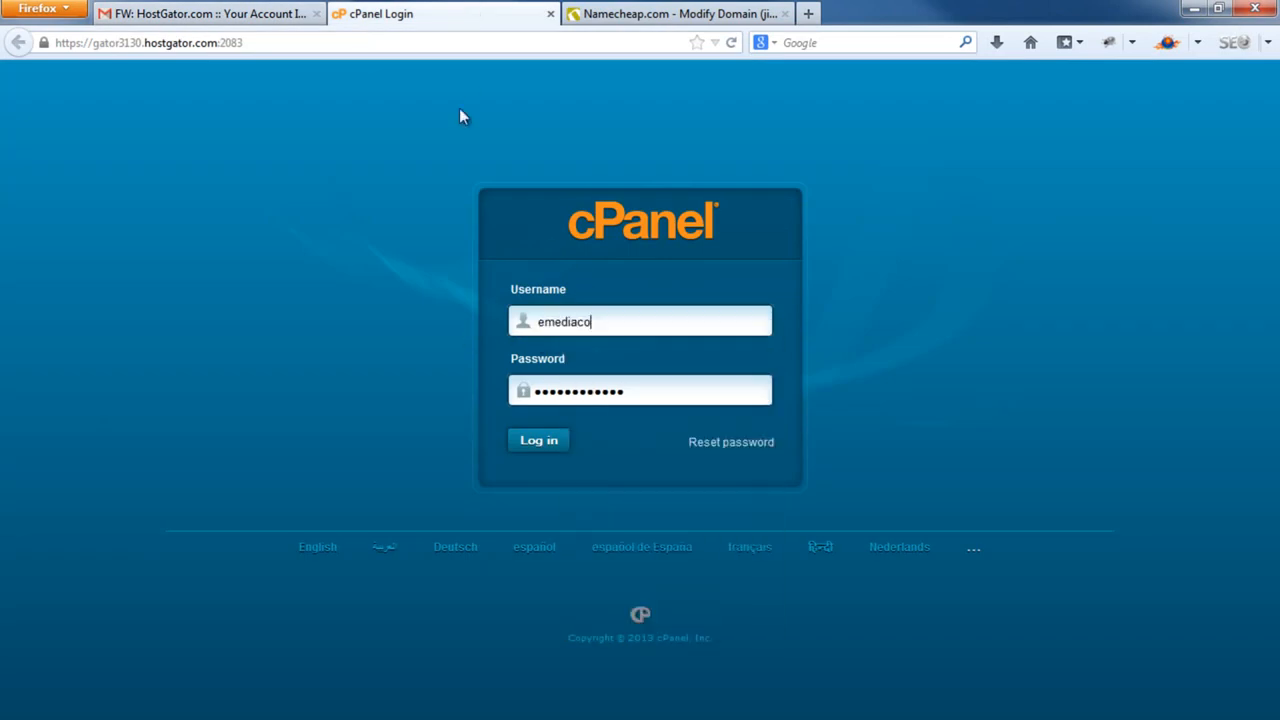
Paste the account password from the email into cPanel login and sign in
click(270, 12)
drag(300, 386, 378, 388)
right_click(357, 384)
click(398, 416)
click(488, 12)
drag(634, 390, 491, 403)
right_click(588, 404)
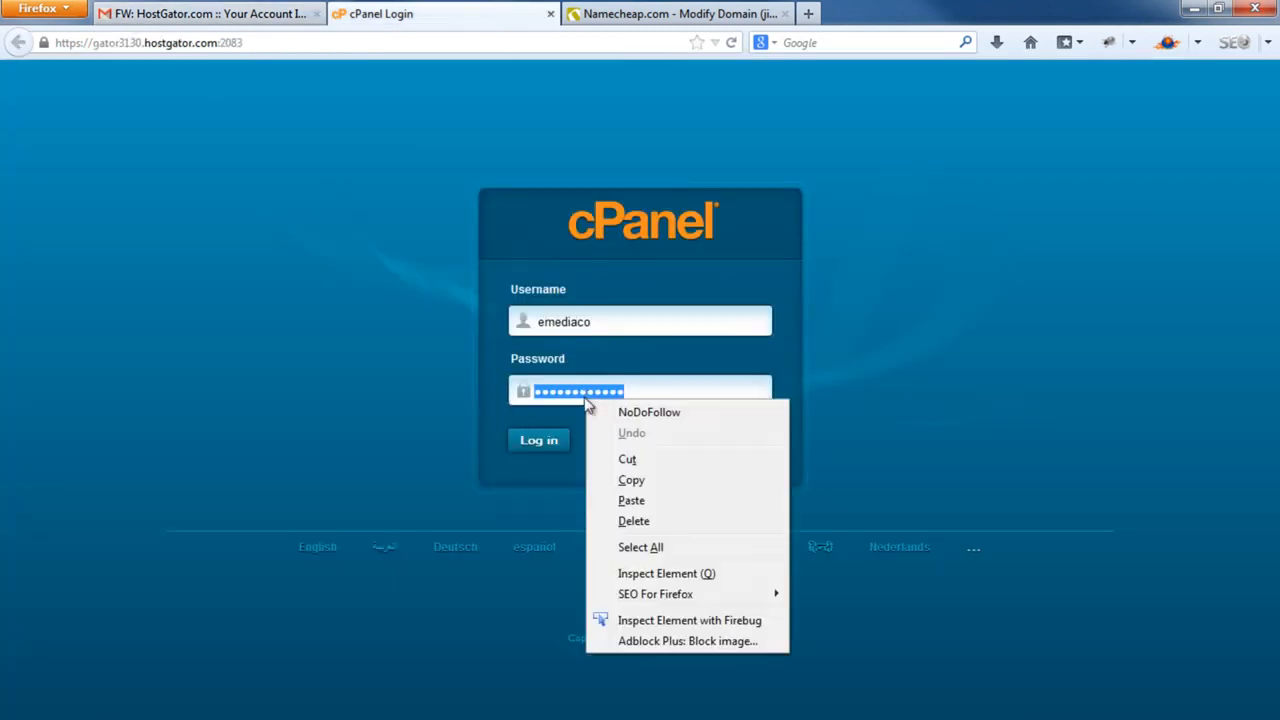
click(650, 502)
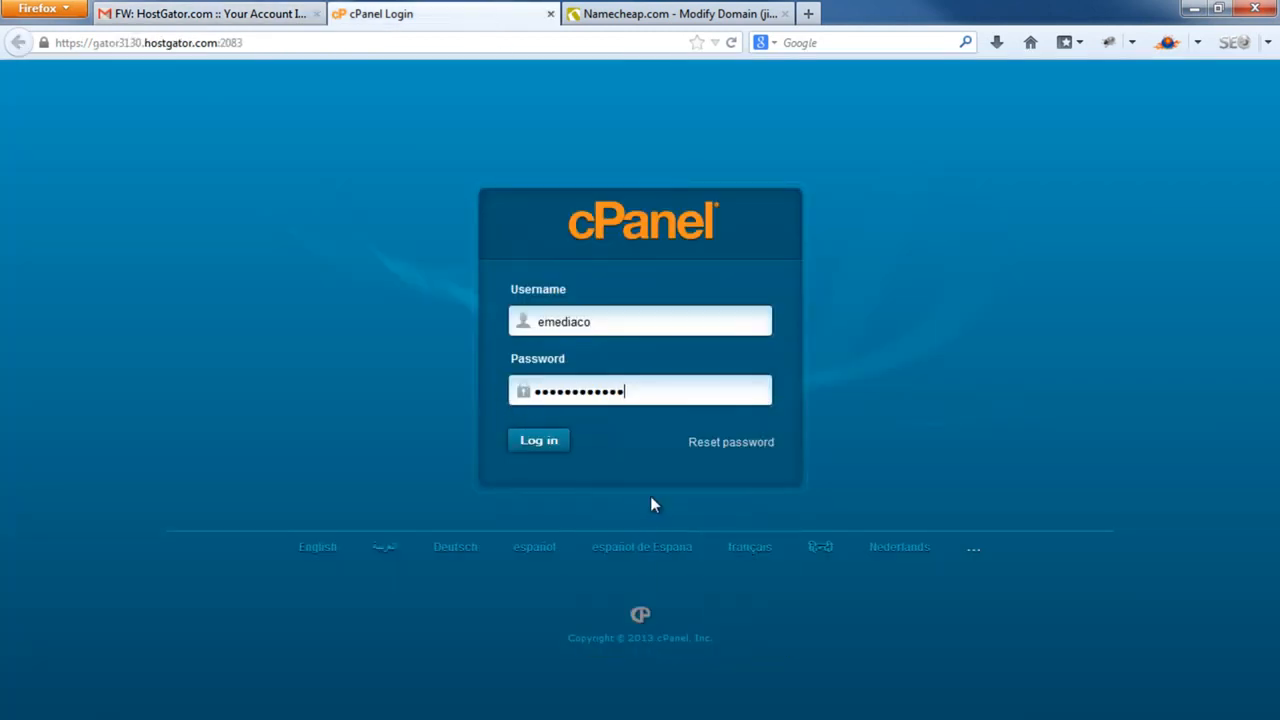
click(556, 450)
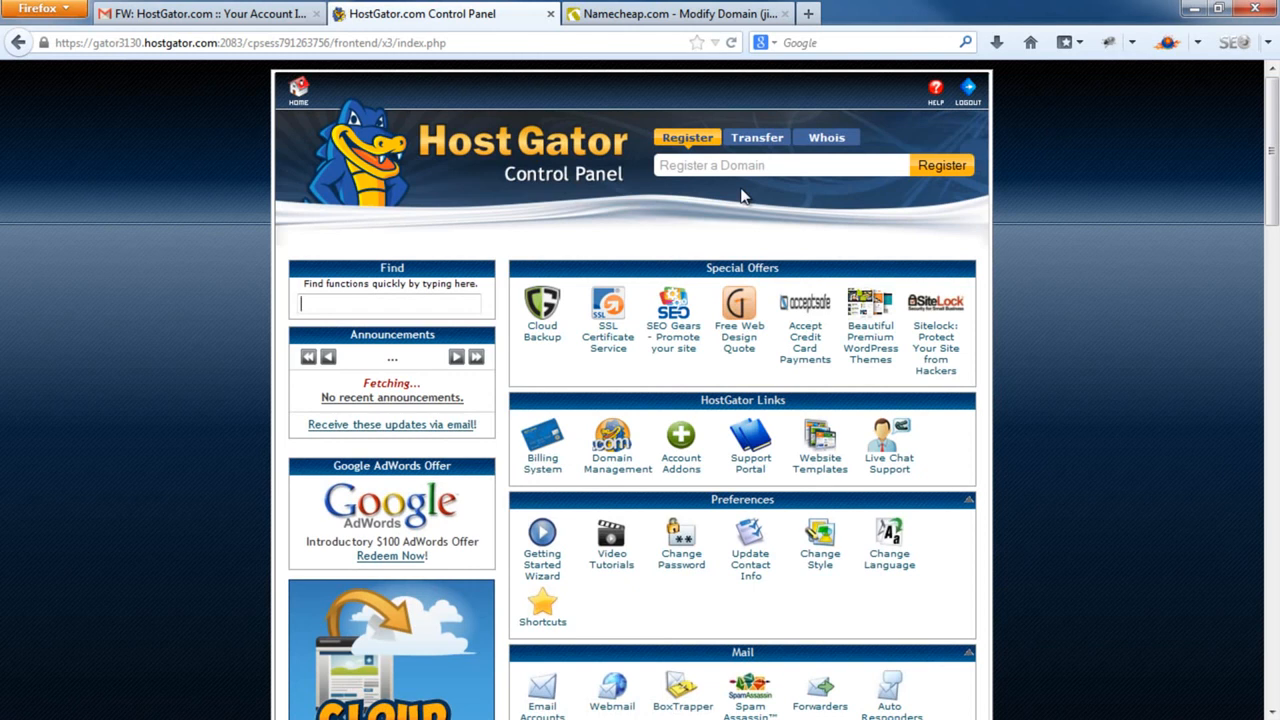
Open Fantastico De Luxe under Software/Services and go to its WordPress section
scroll(786, 194, down, 12)
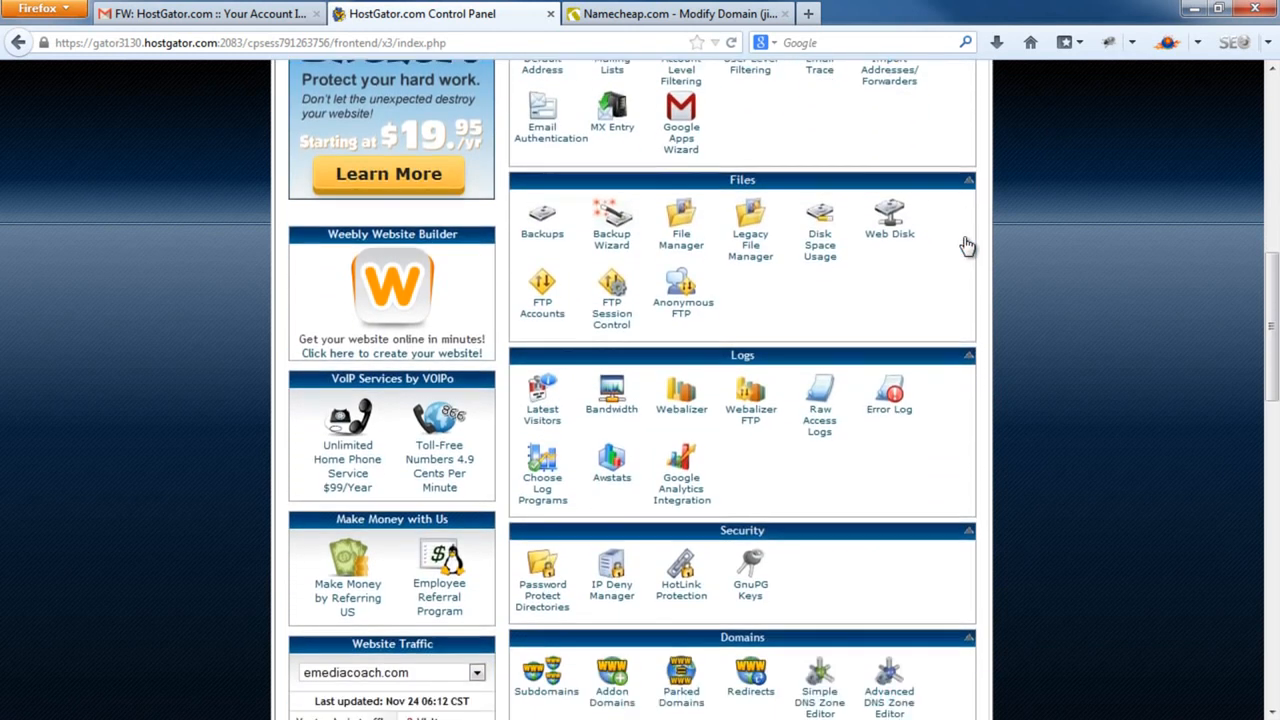
scroll(970, 247, down, 5)
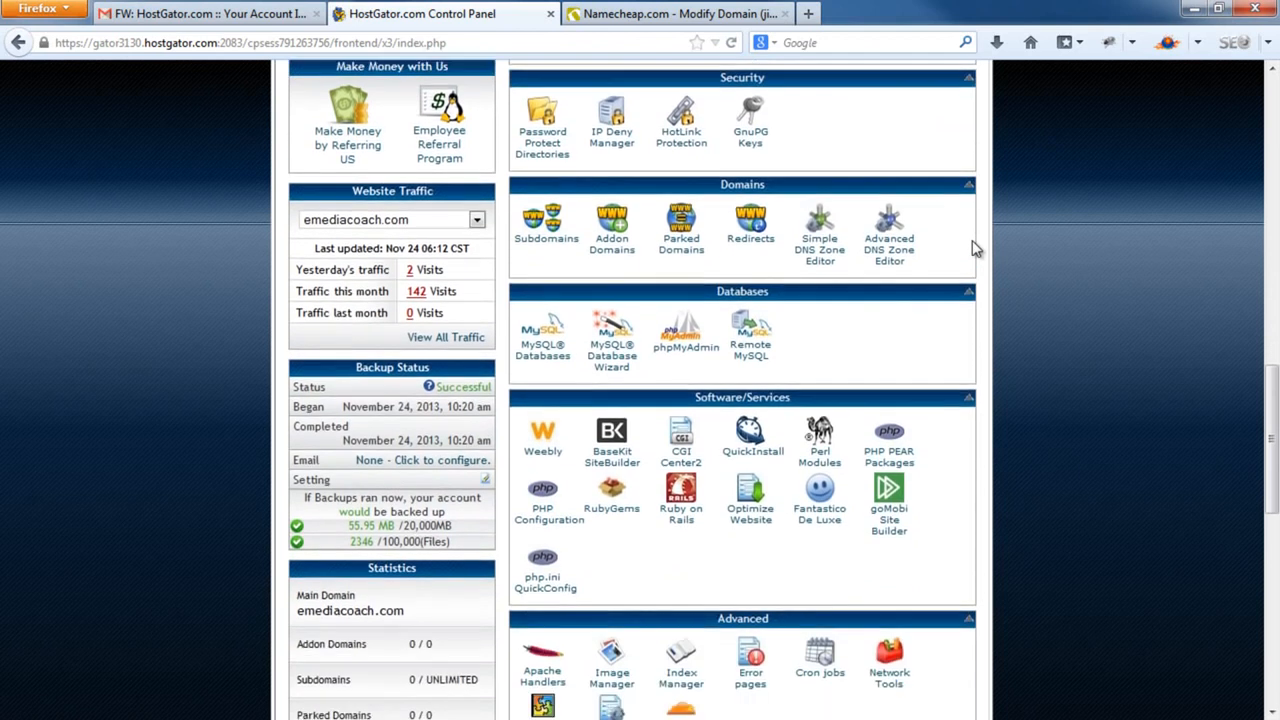
scroll(975, 248, down, 5)
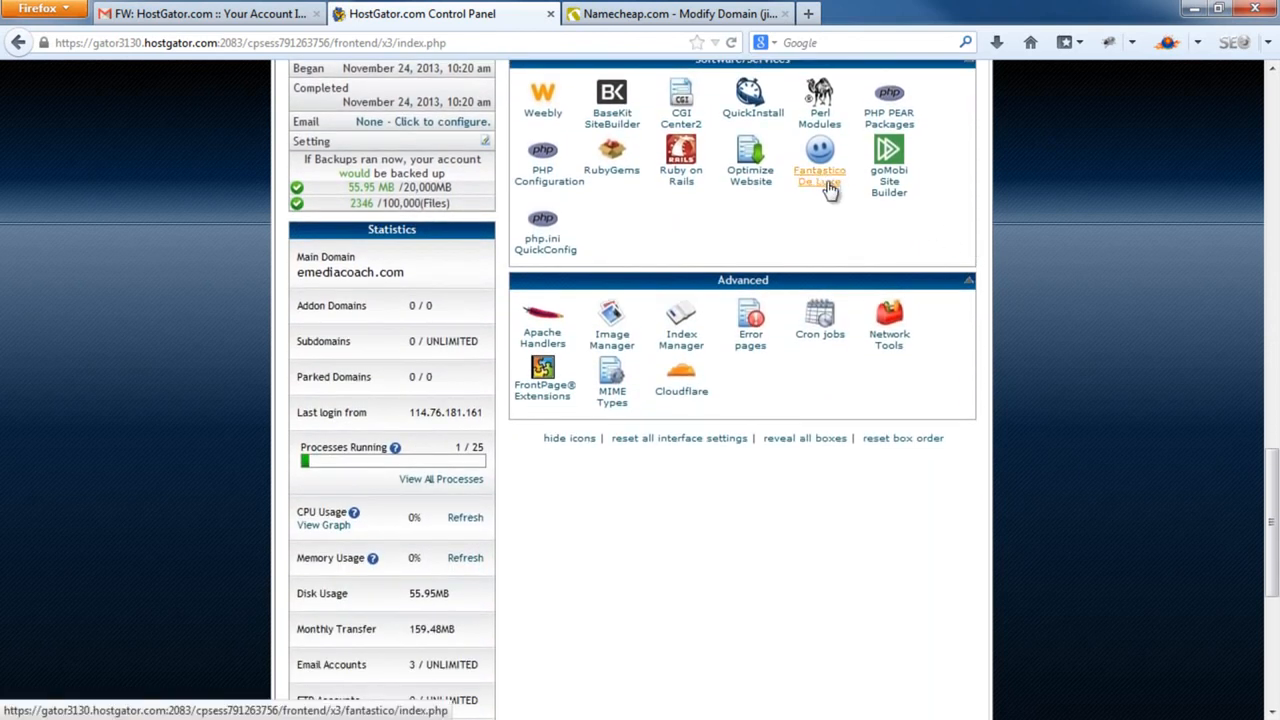
scroll(828, 190, up, 2)
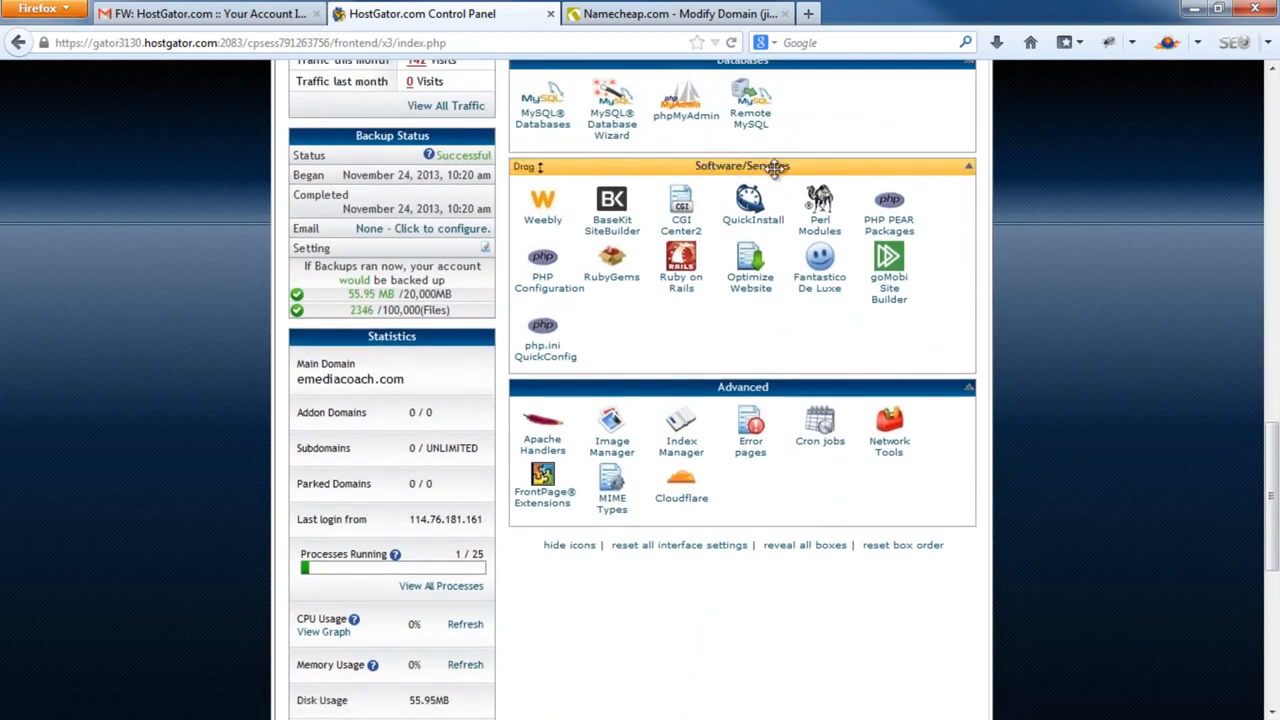
click(816, 291)
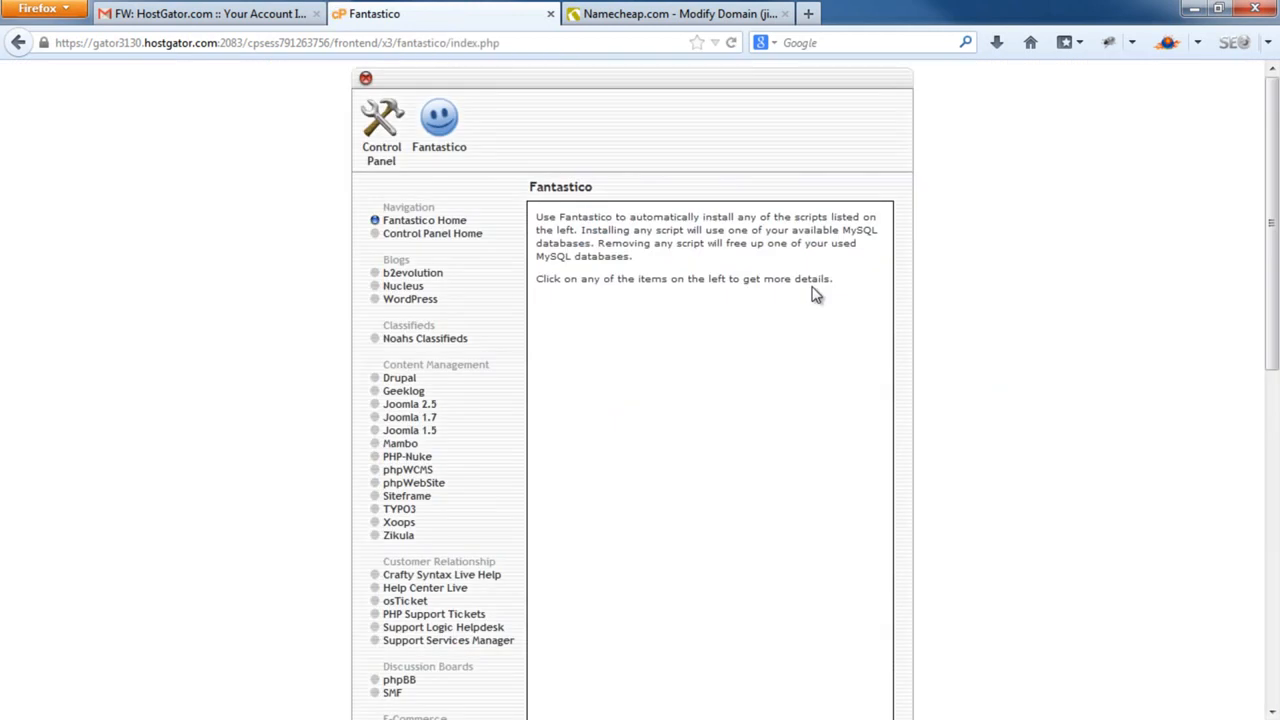
click(412, 302)
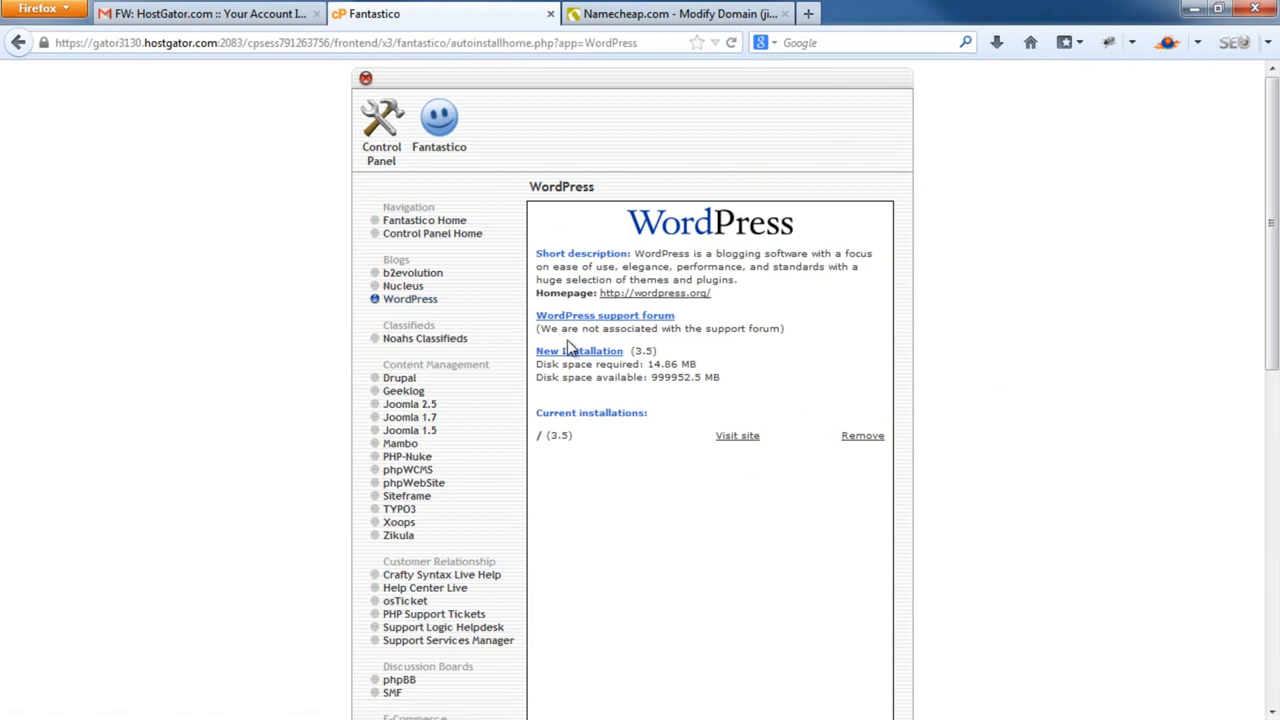
Start a new WordPress install with admin username 'admin' and the admin password
click(592, 357)
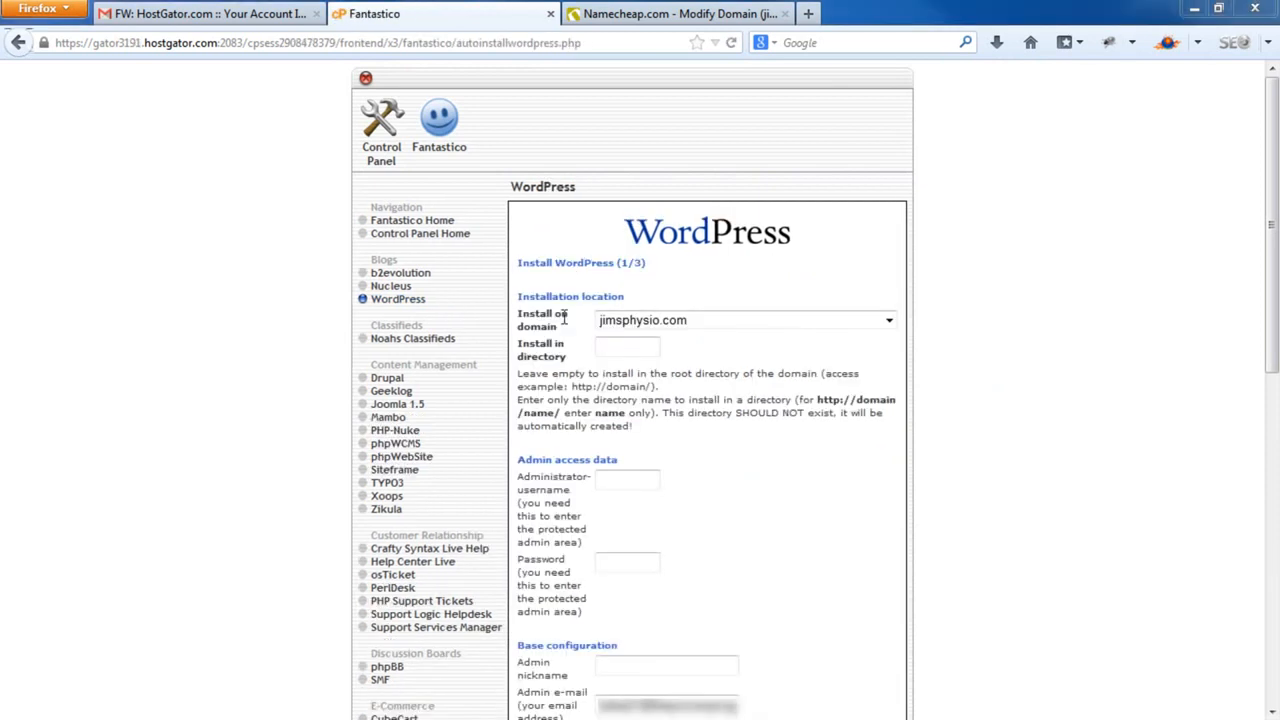
click(631, 345)
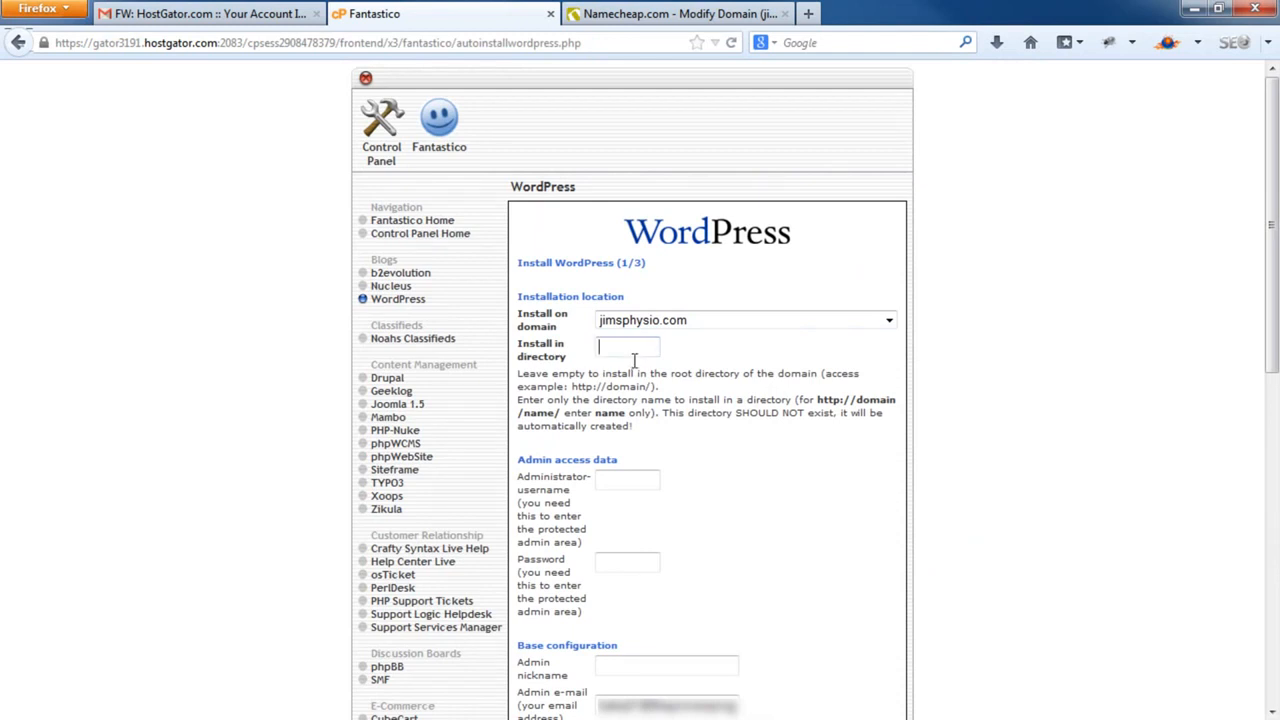
click(624, 479)
scroll(624, 479, down, 2)
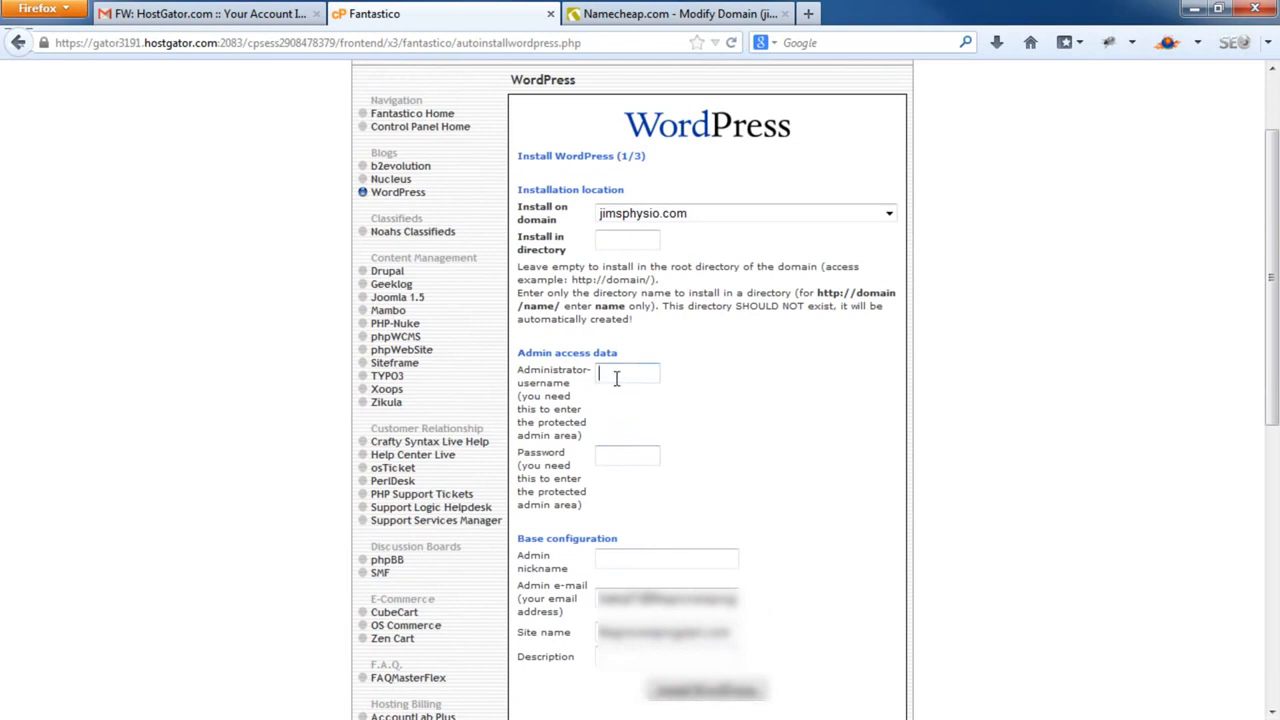
text(admin)
click(615, 390)
Add the admin e-mail, site name 'Jims Physio', description 'Physiotherapy for Sports Related Injuries.', and submit
click(637, 556)
click(632, 594)
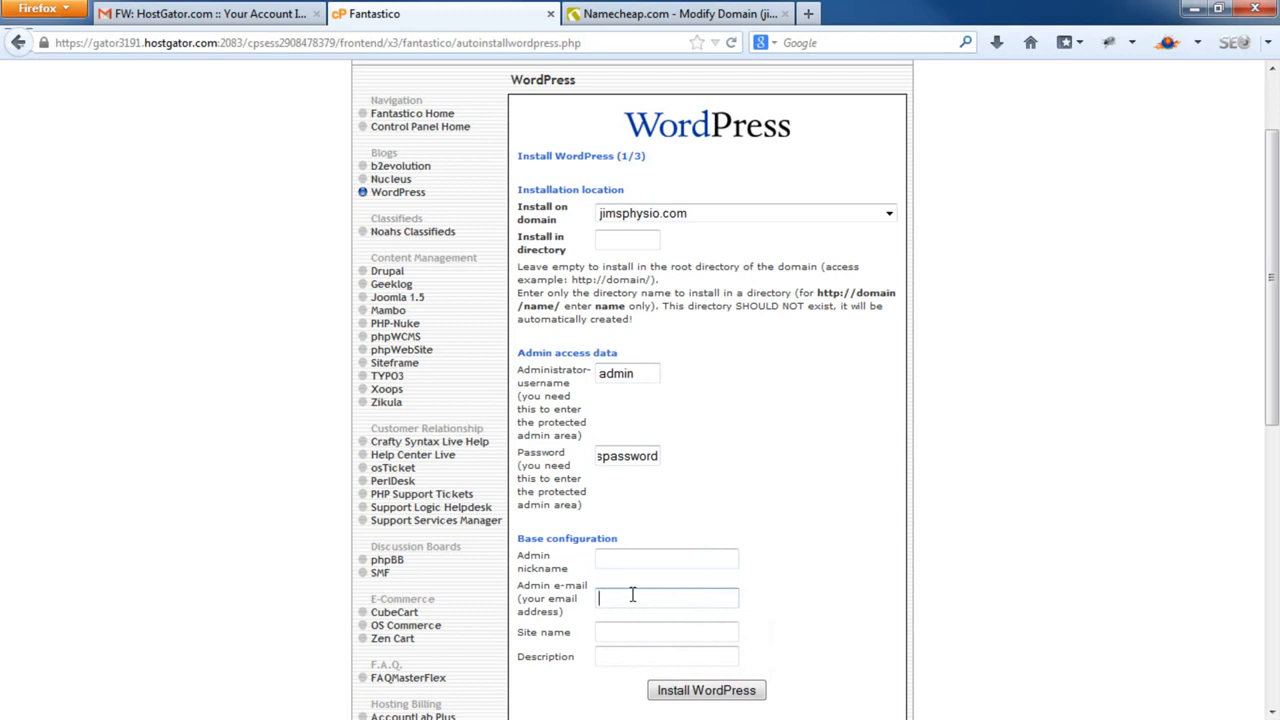
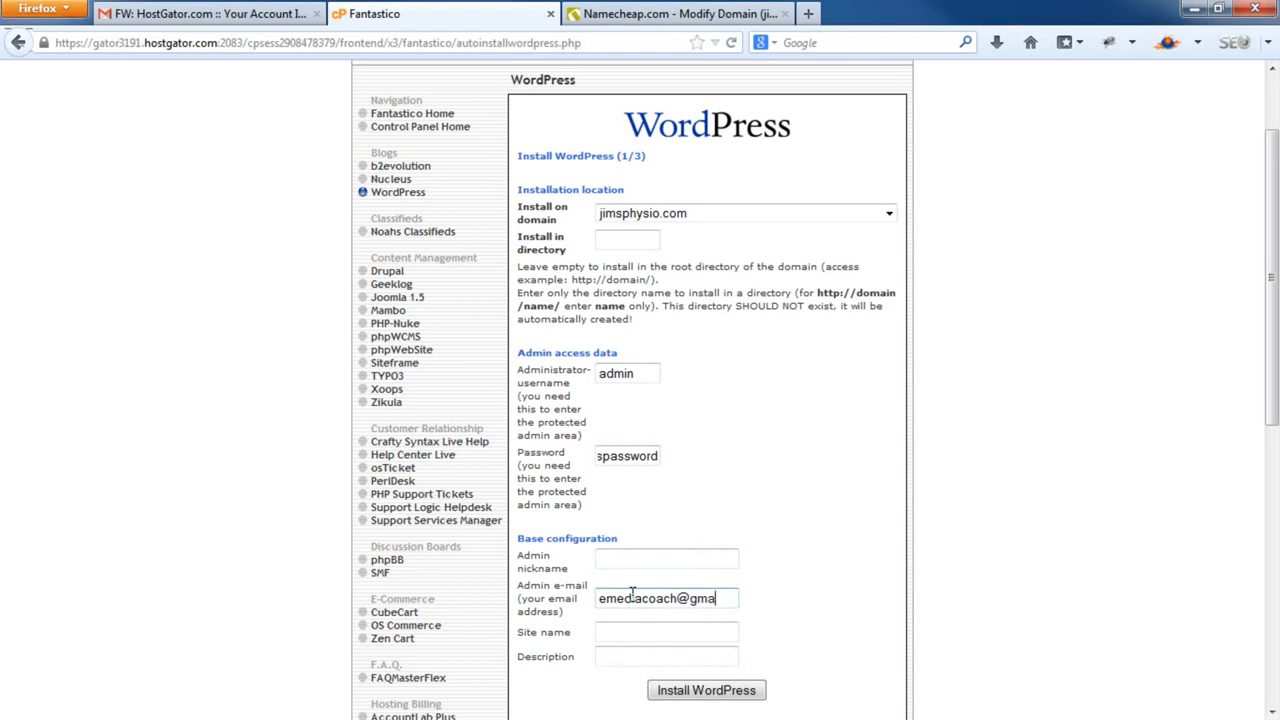
key(Tab)
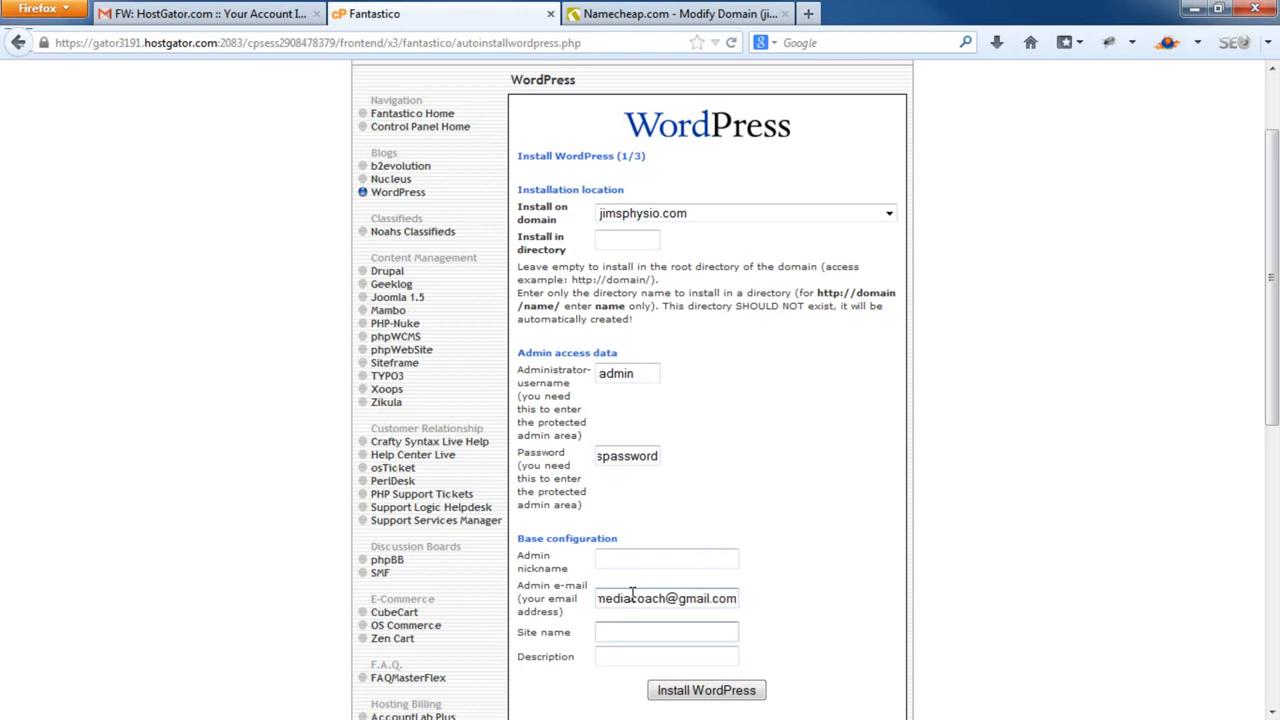
text(Jims Physio)
key(Tab)
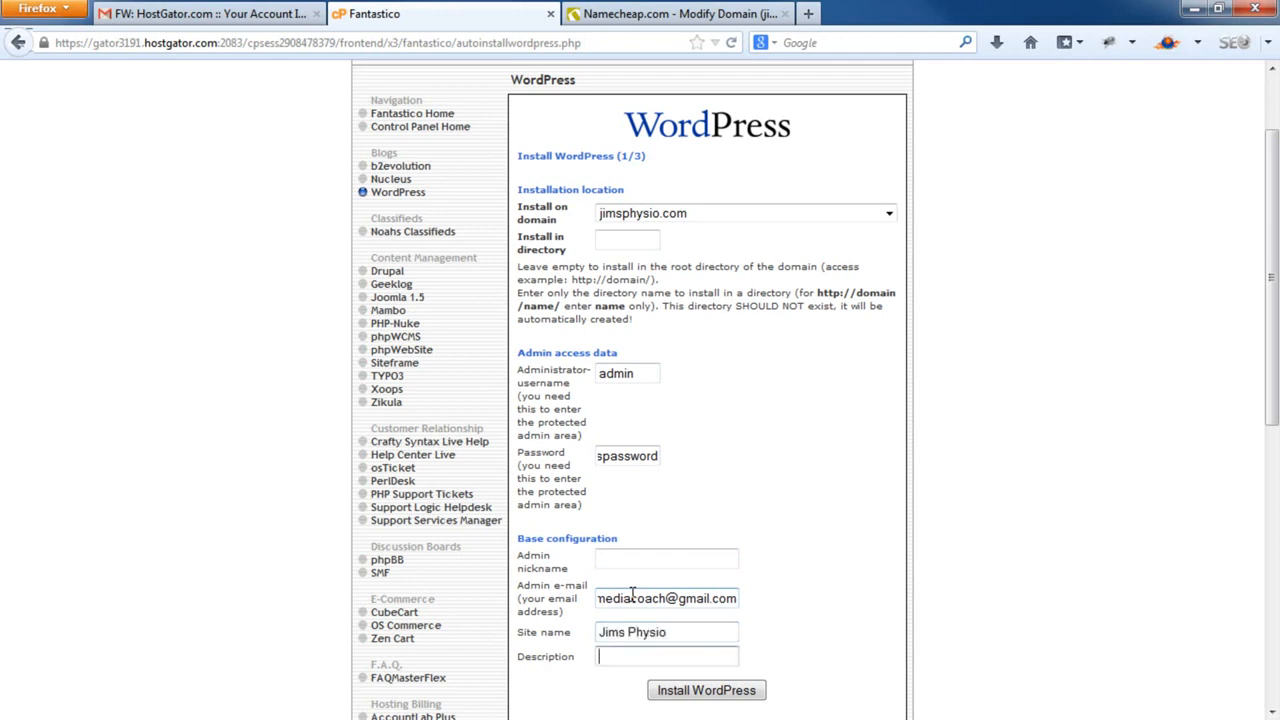
text(Physiotherapy for Sports)
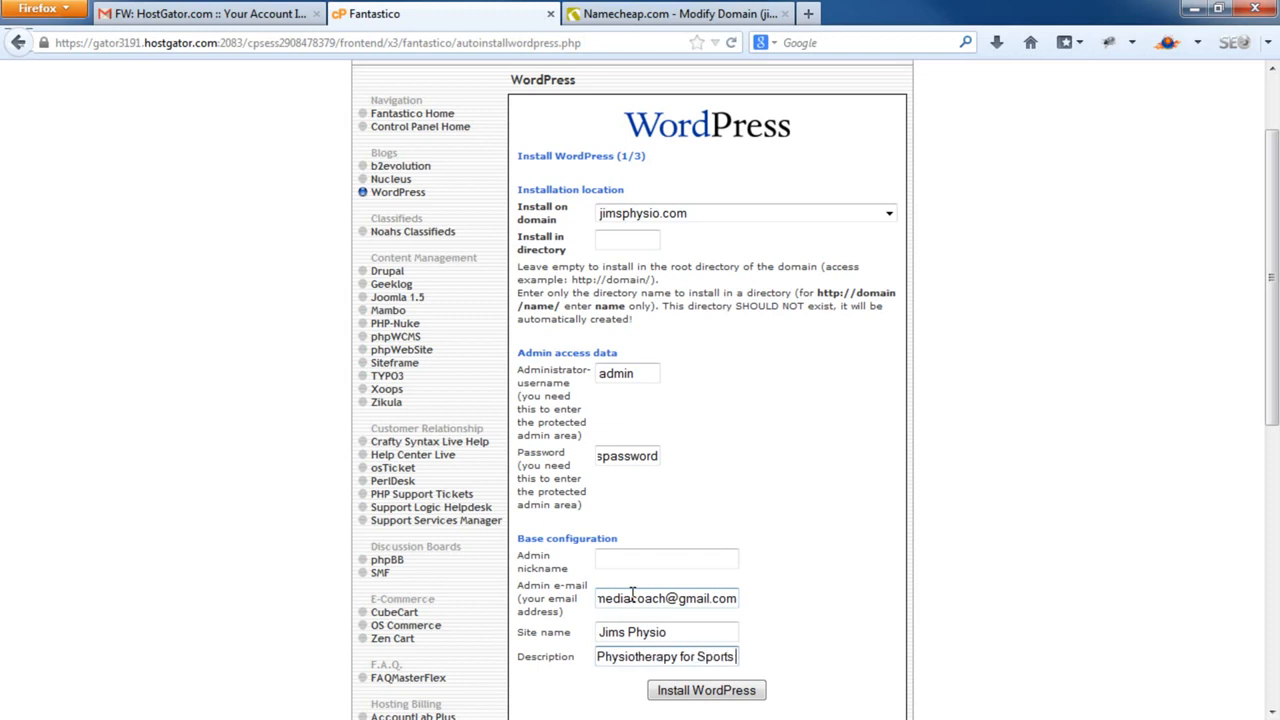
text( Related Inju)
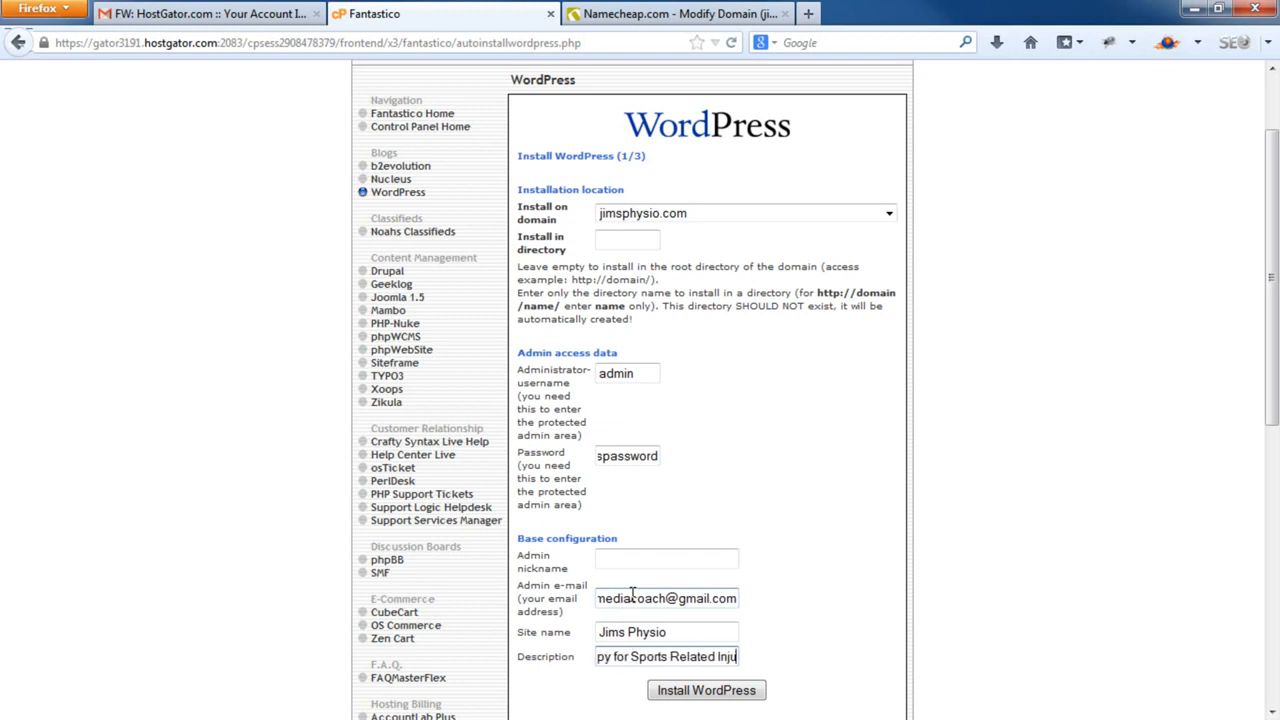
text(ries.)
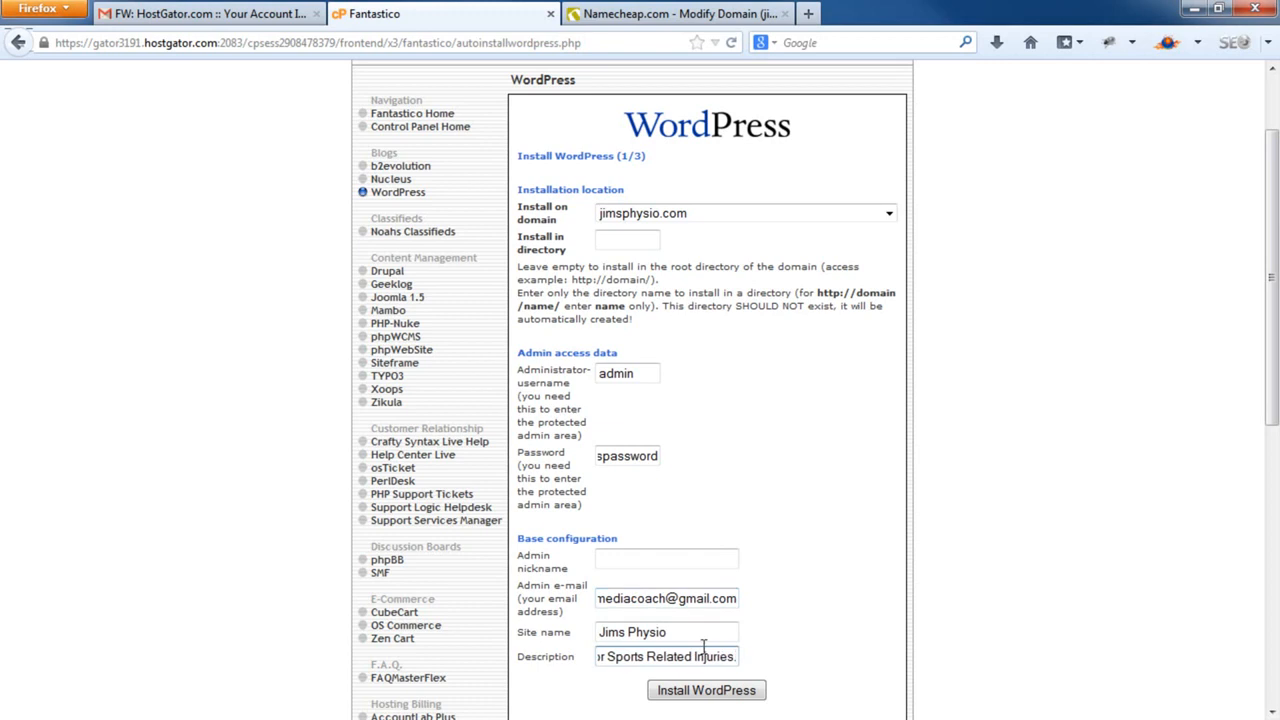
scroll(704, 648, down, 1)
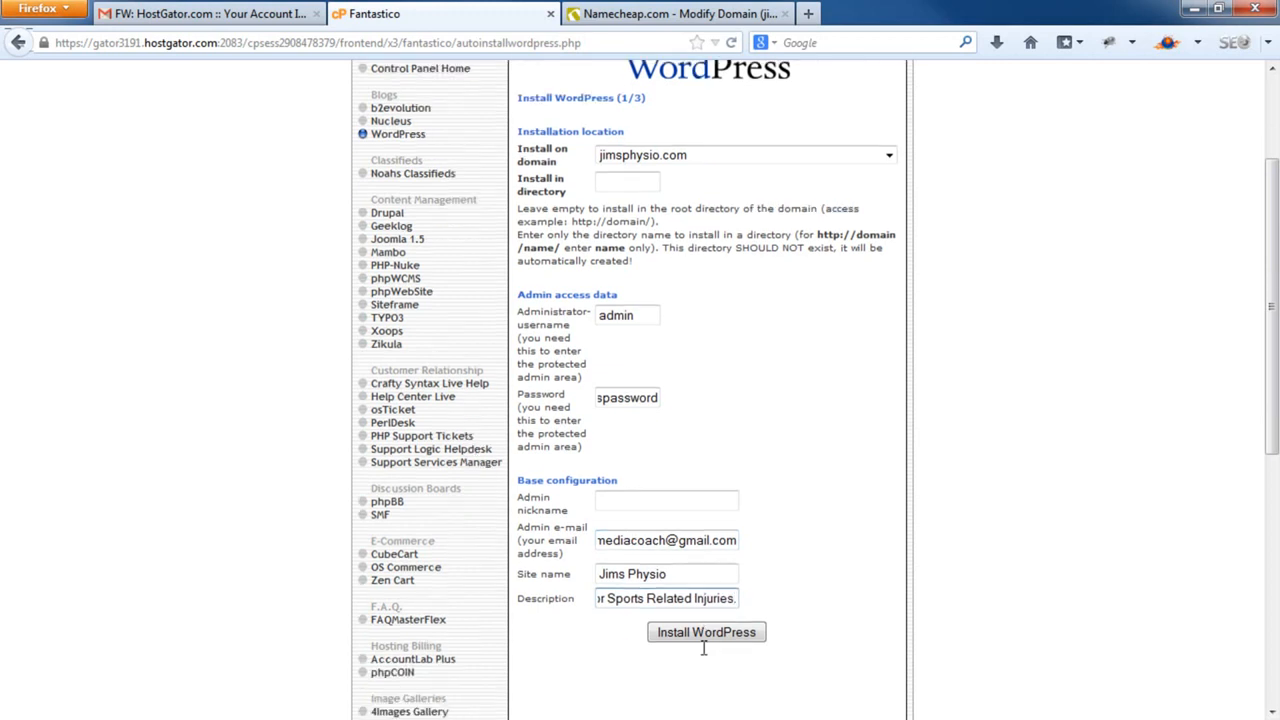
scroll(704, 648, down, 1)
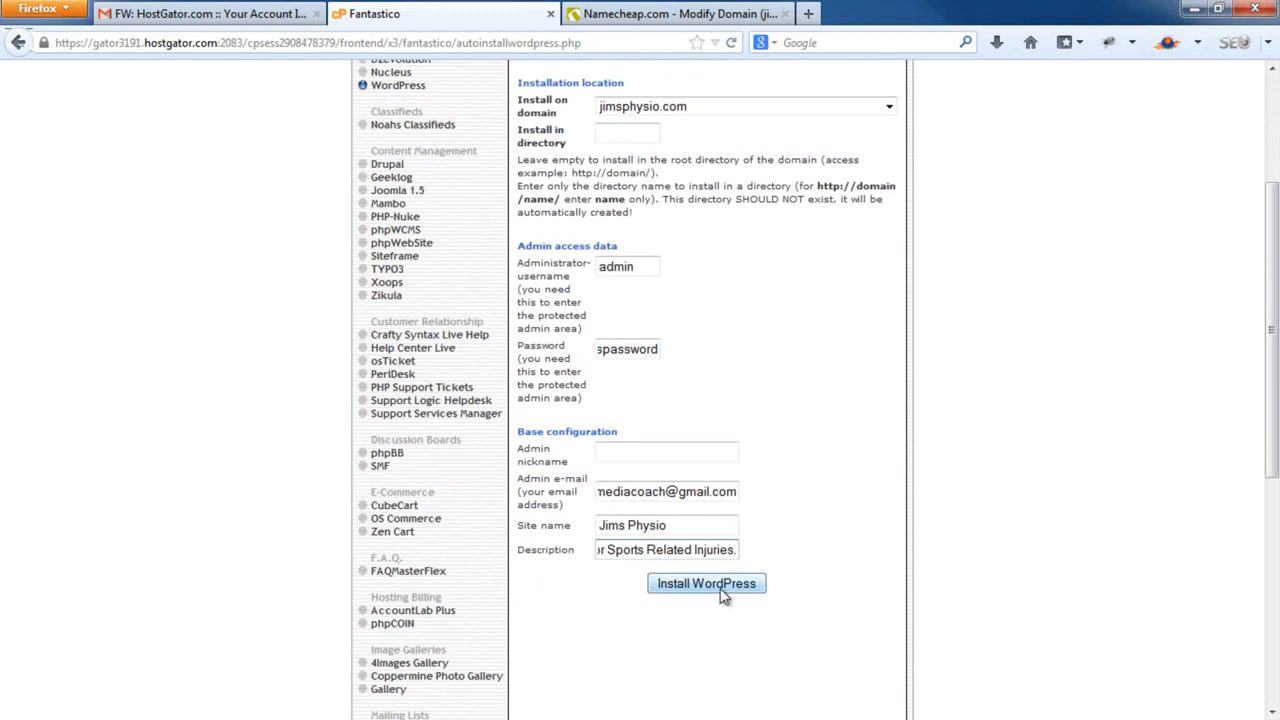
click(724, 594)
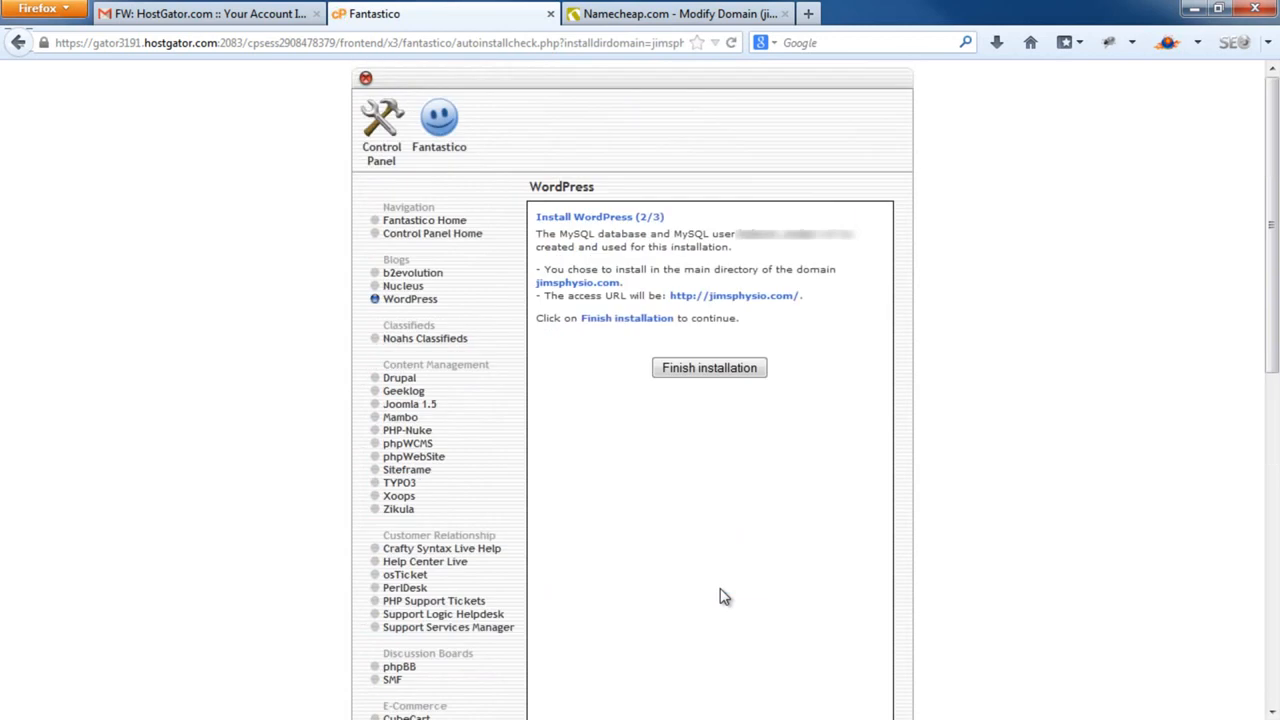
Finish the install and open the jimsphysio.com wp-admin link in a new tab
click(727, 370)
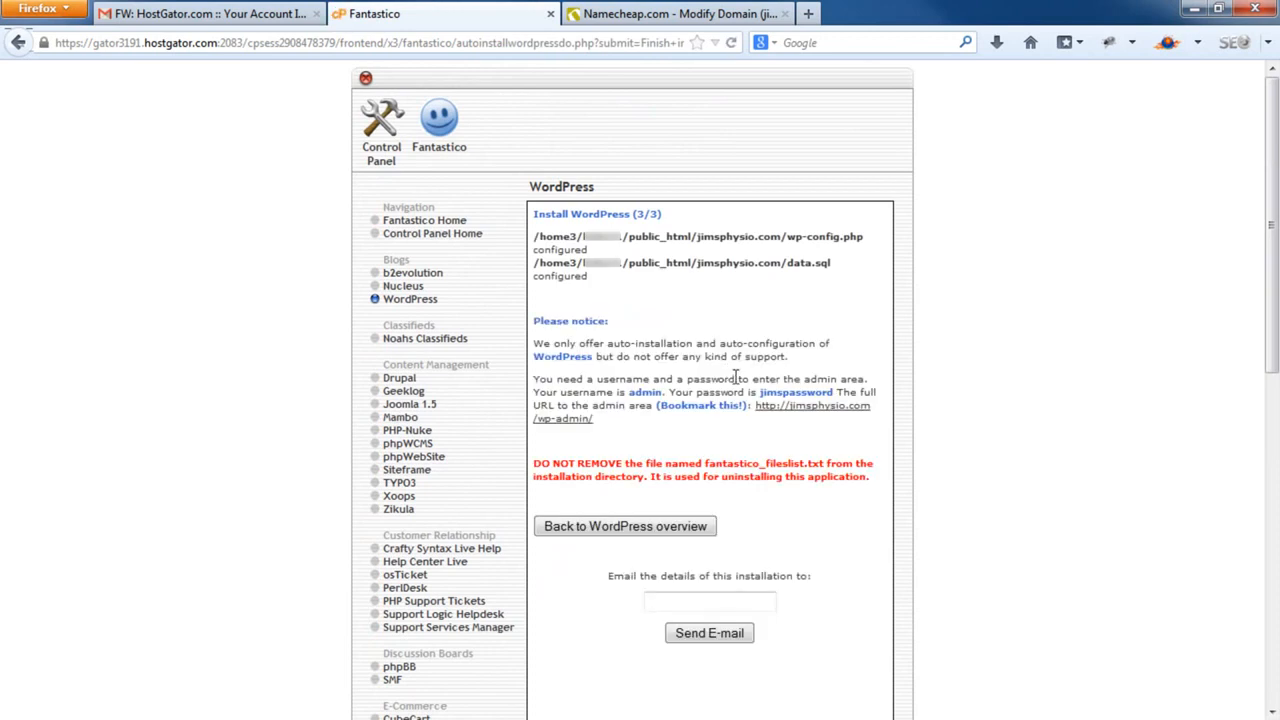
click(812, 416)
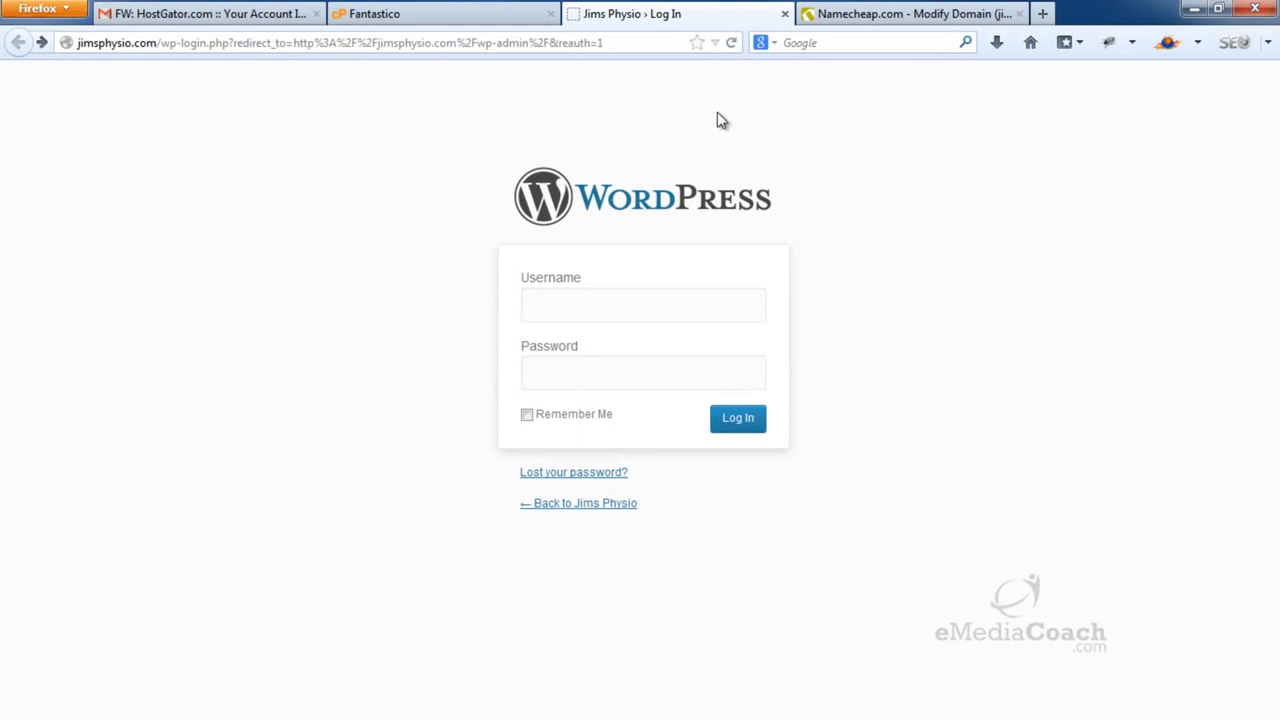
Log in to WordPress as admin with the account password
click(606, 315)
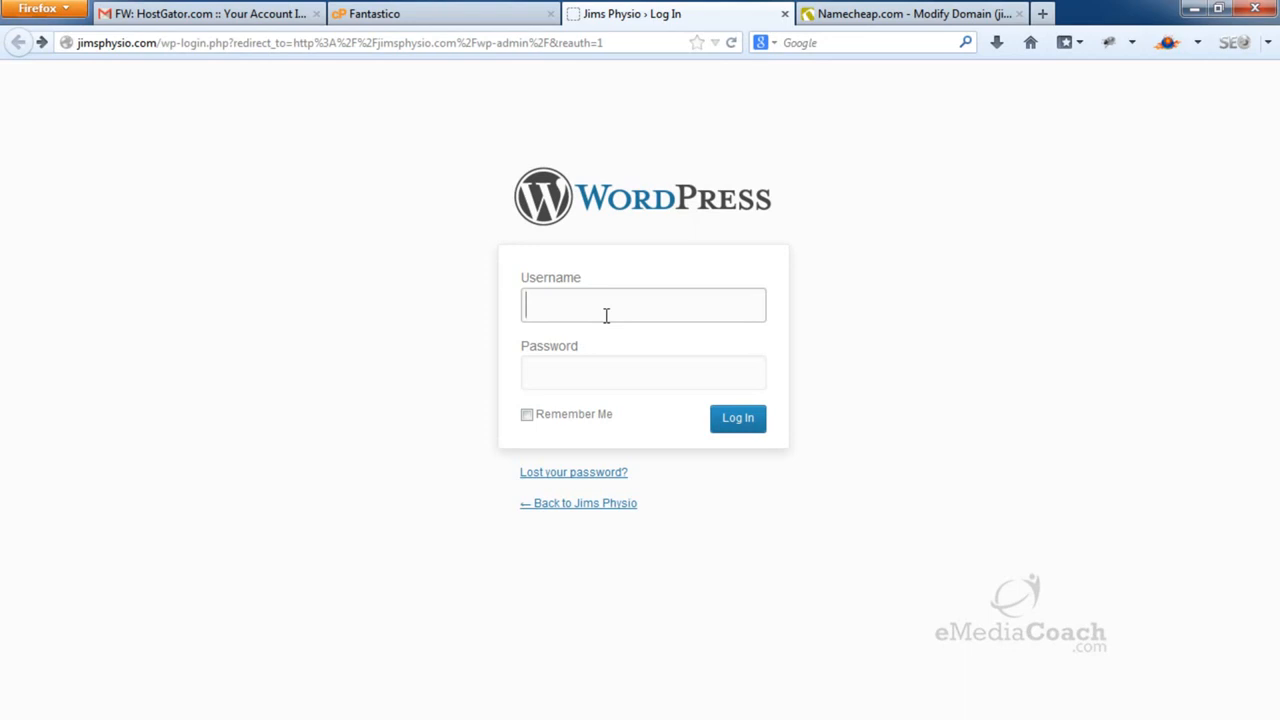
text(admin)
key(Tab)
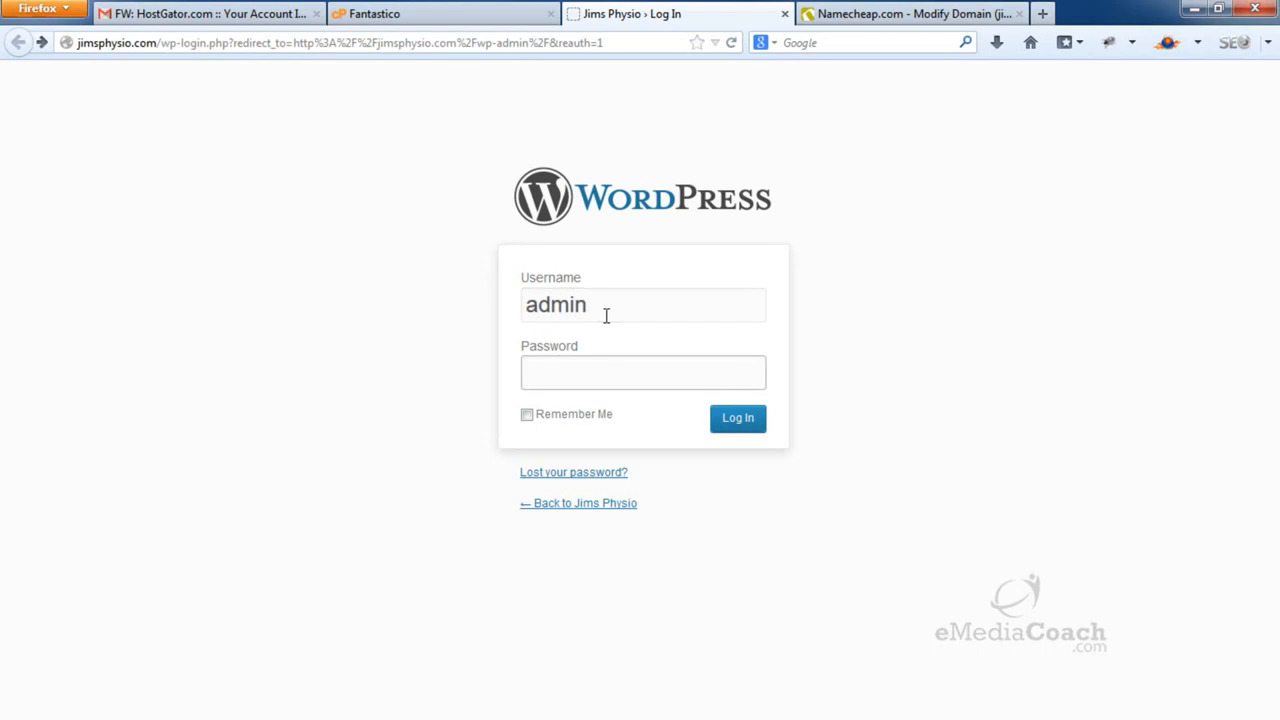
text(************)
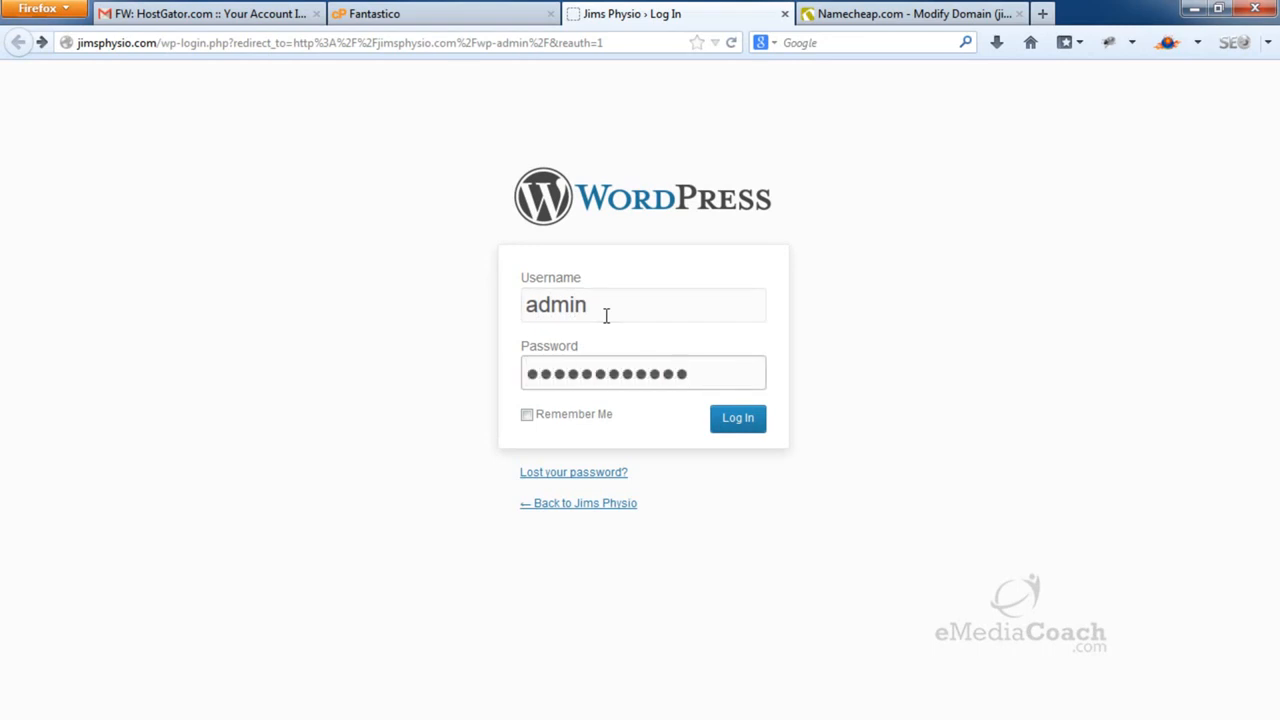
click(748, 421)
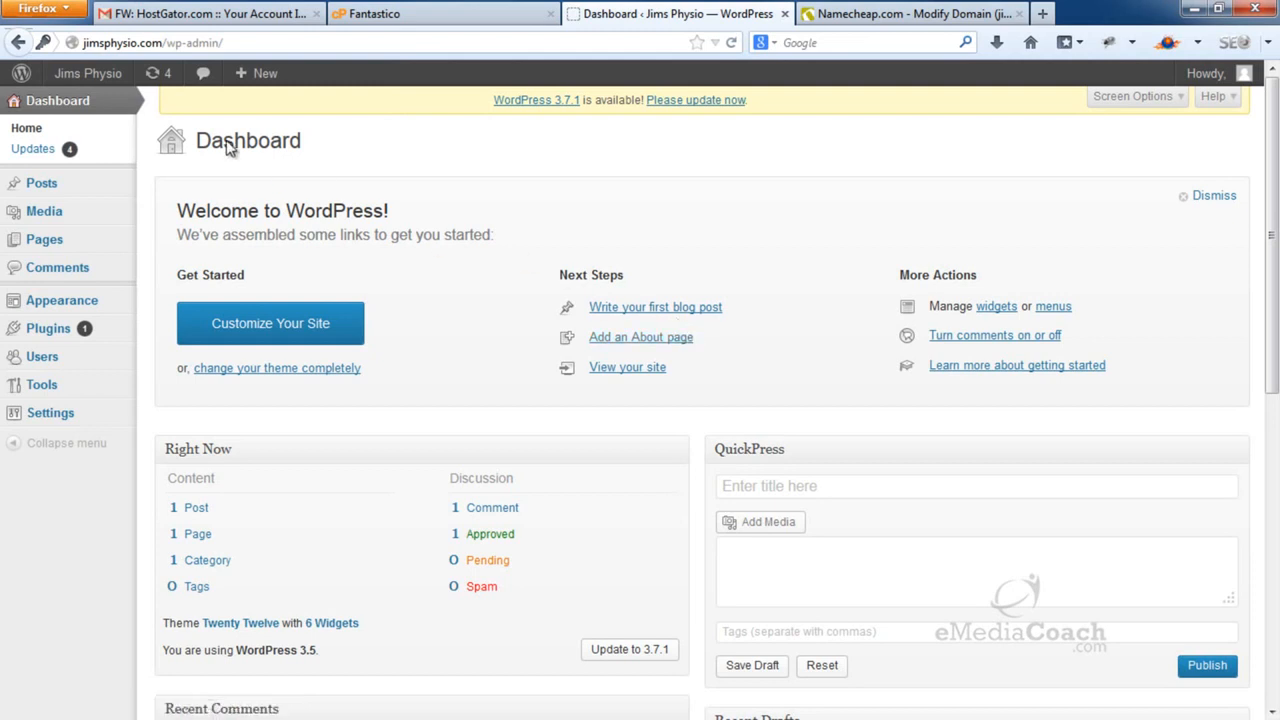
Open the live site in a new tab, review it, then return to the Dashboard
mouse_move(116, 84)
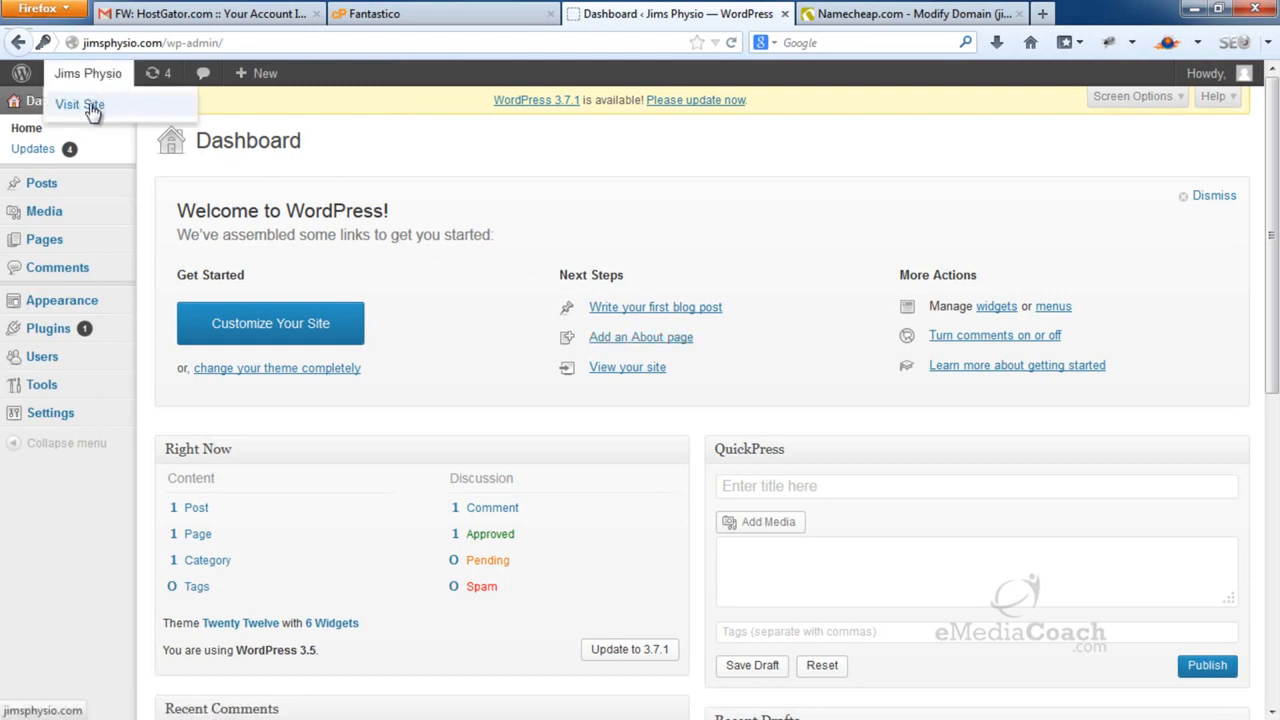
right_click(92, 108)
click(124, 118)
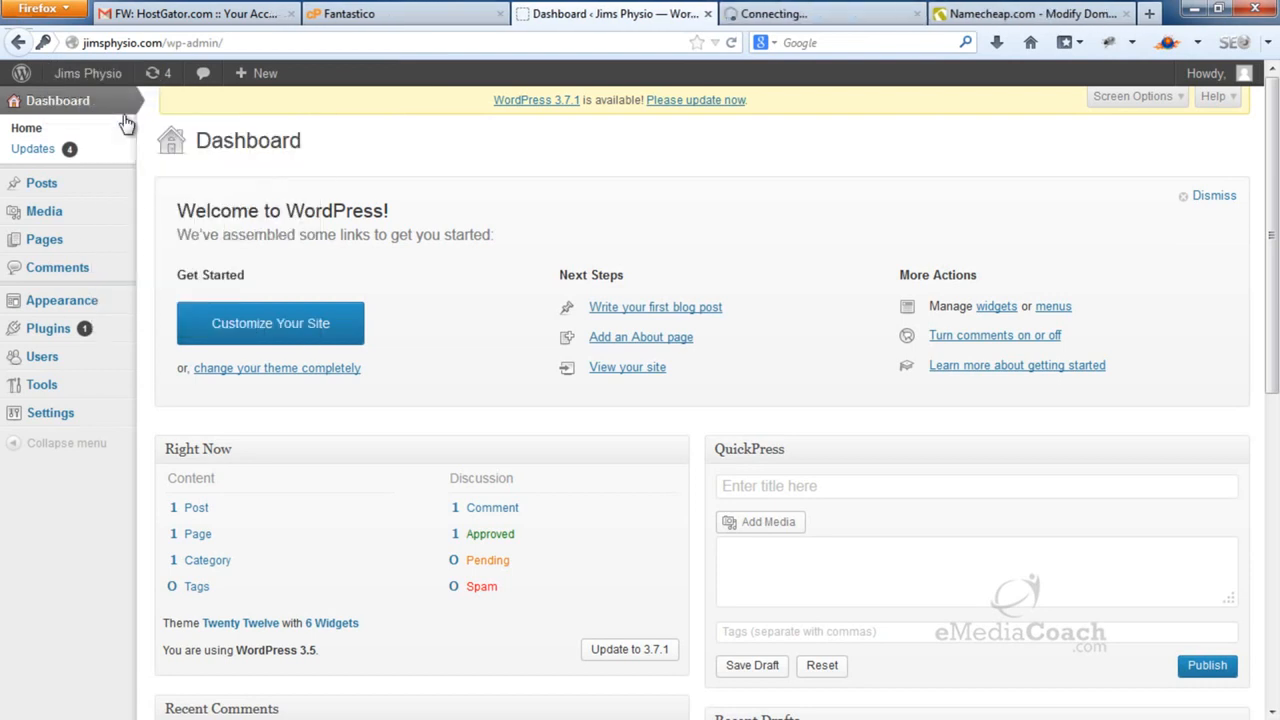
click(787, 10)
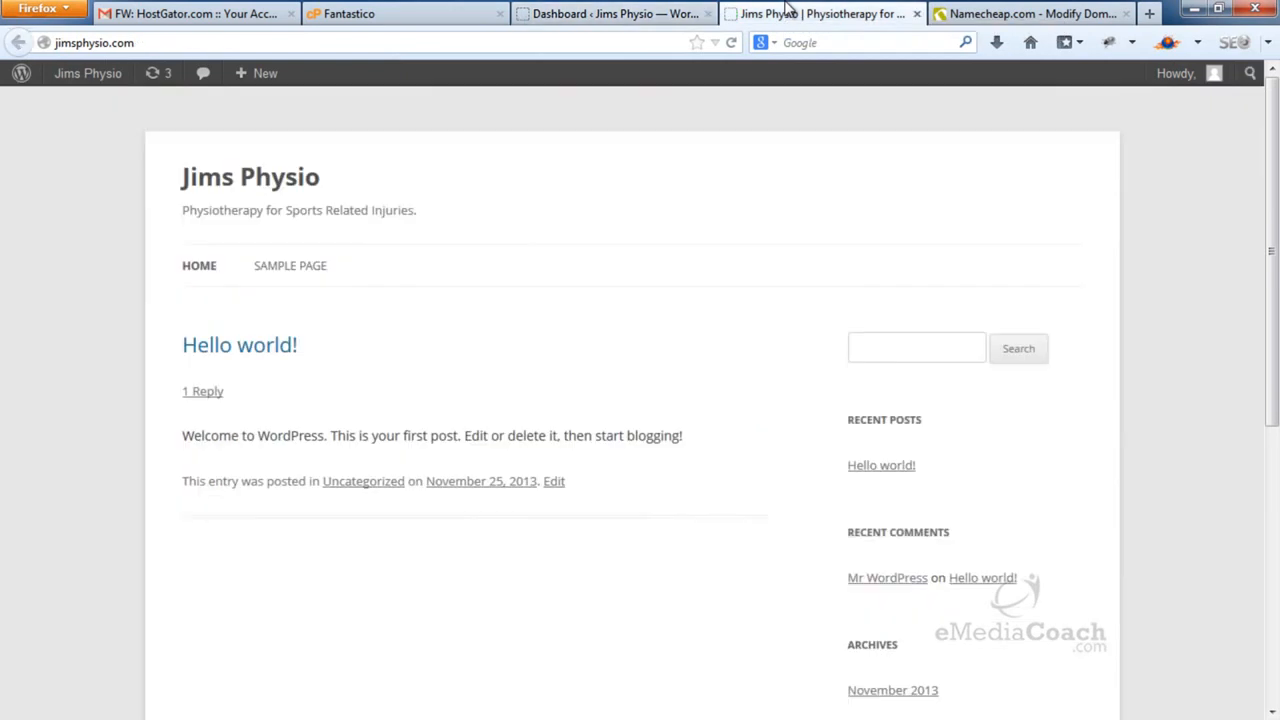
scroll(643, 306, down, 5)
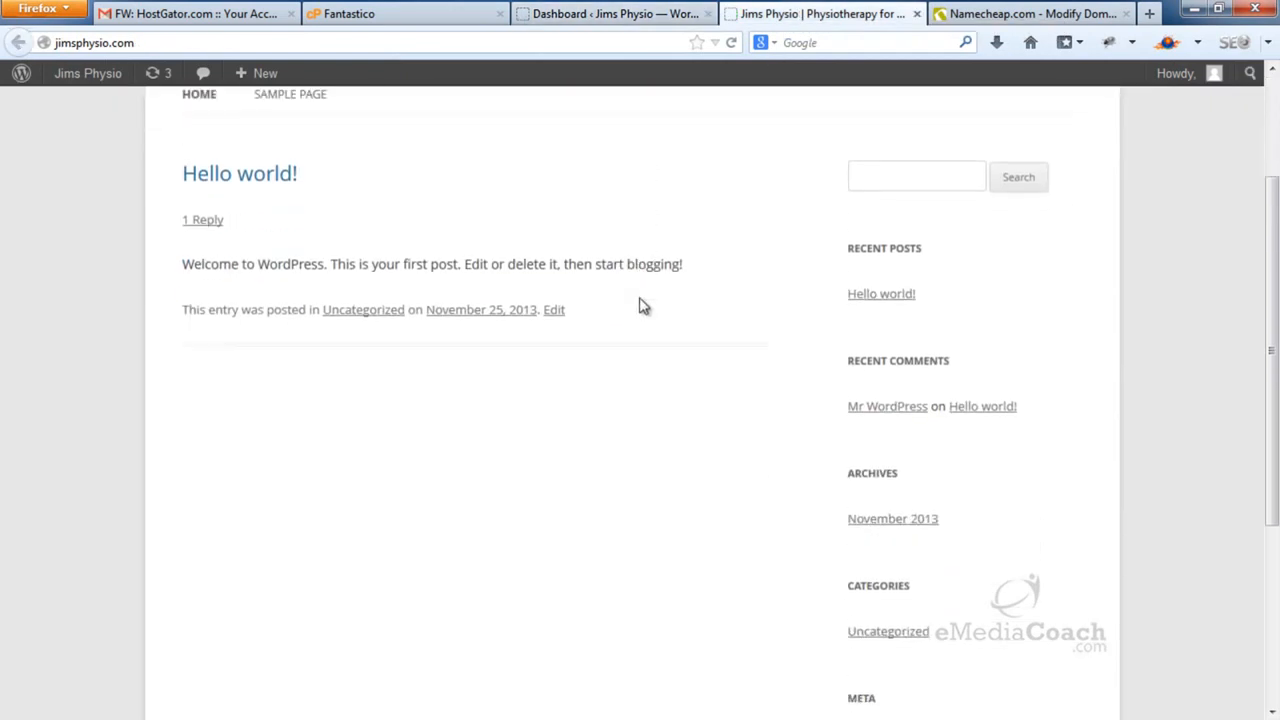
scroll(643, 306, up, 5)
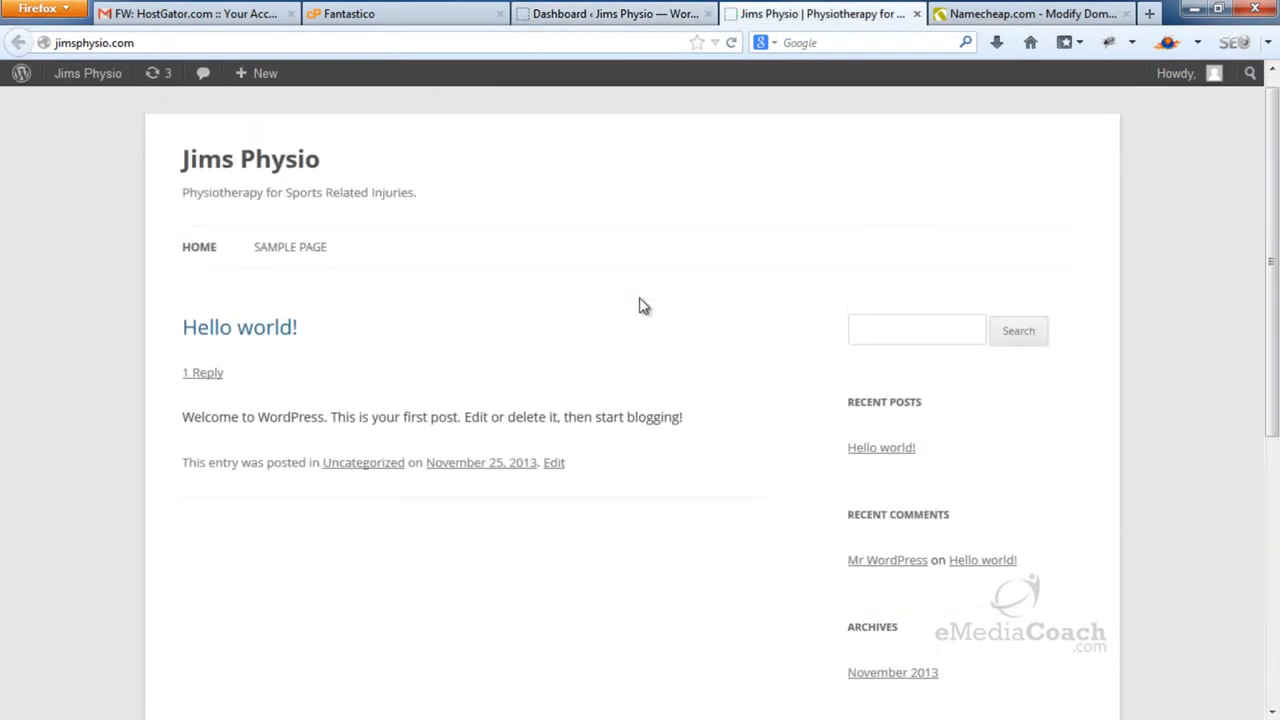
scroll(643, 306, down, 5)
scroll(643, 306, up, 5)
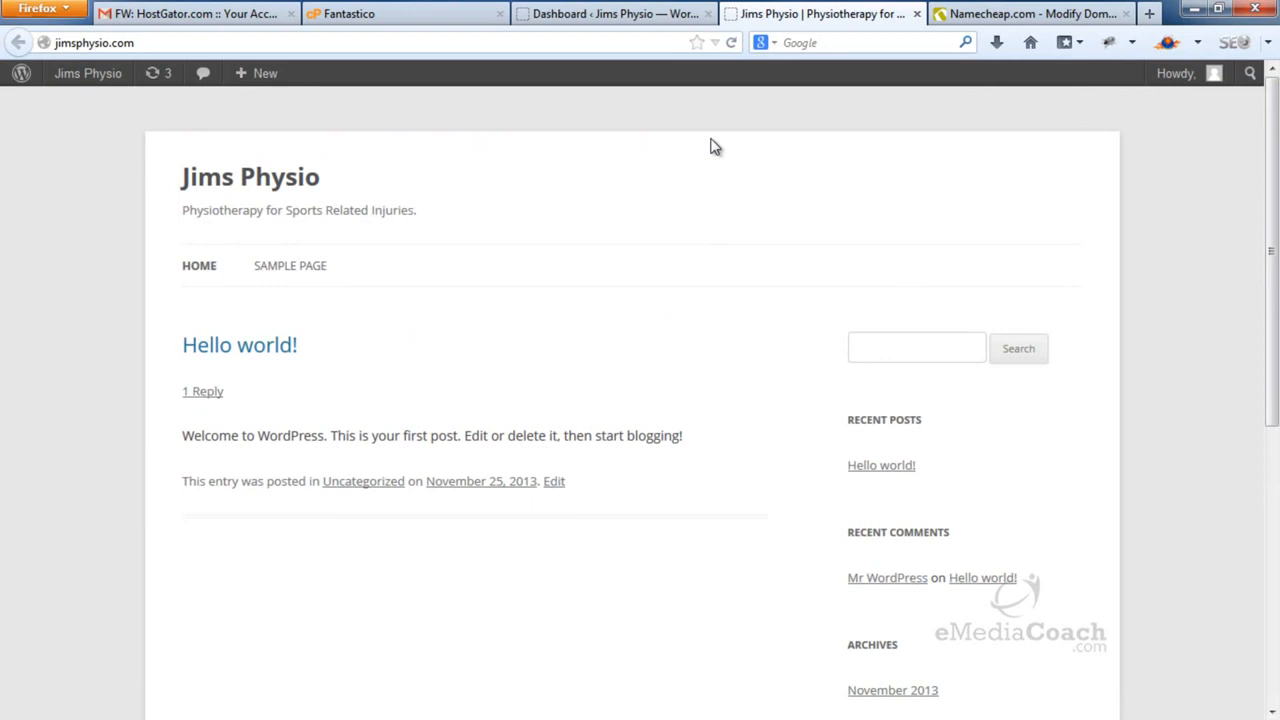
click(668, 12)
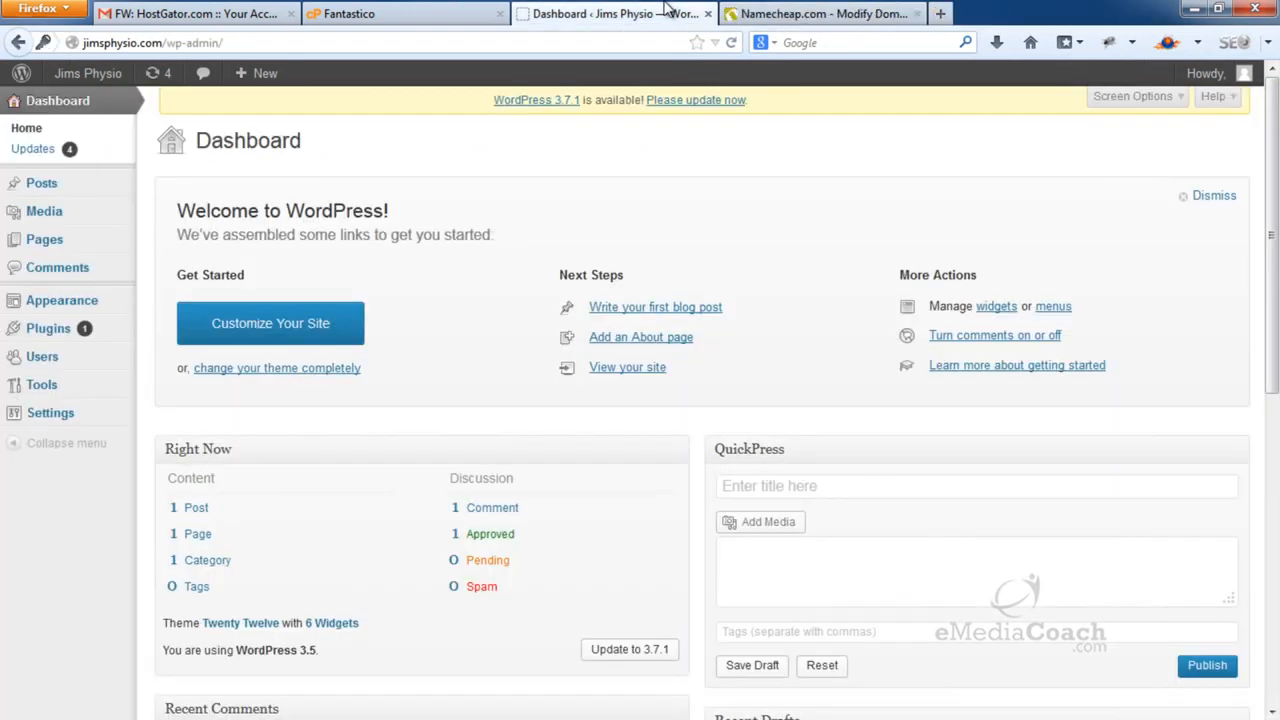
Trash the Hello world! post and delete it permanently
mouse_move(57, 188)
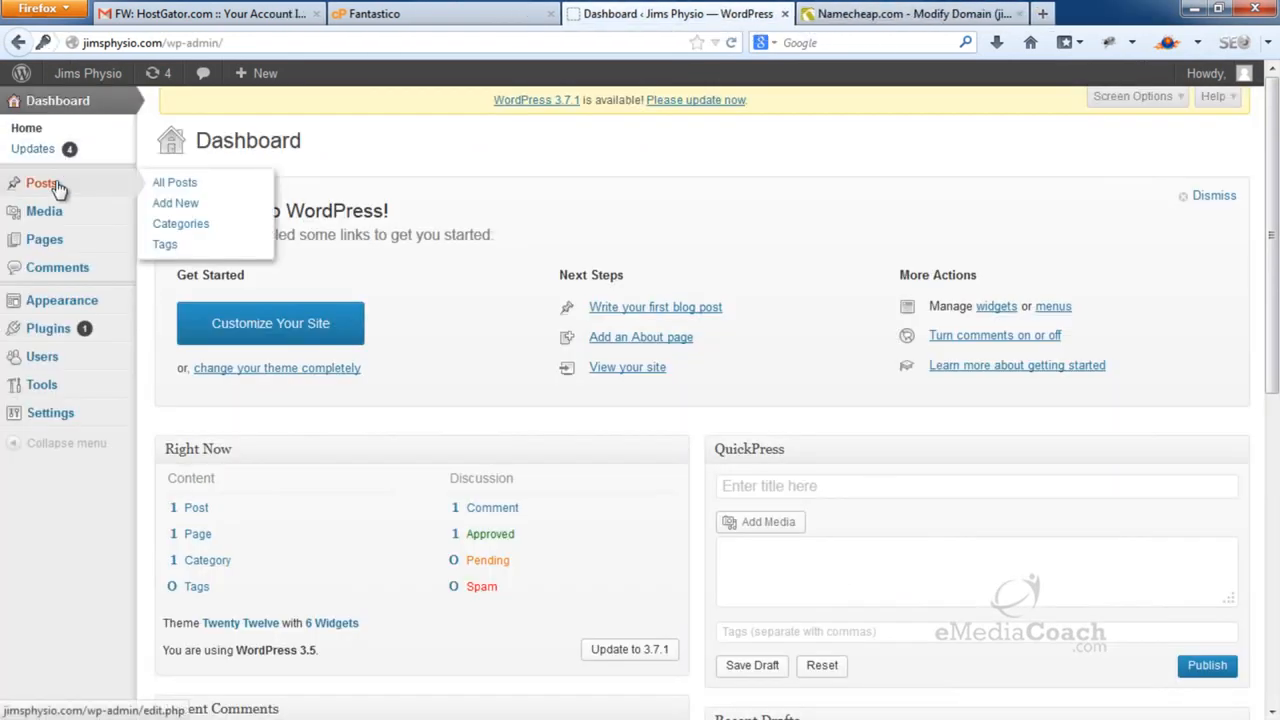
click(197, 183)
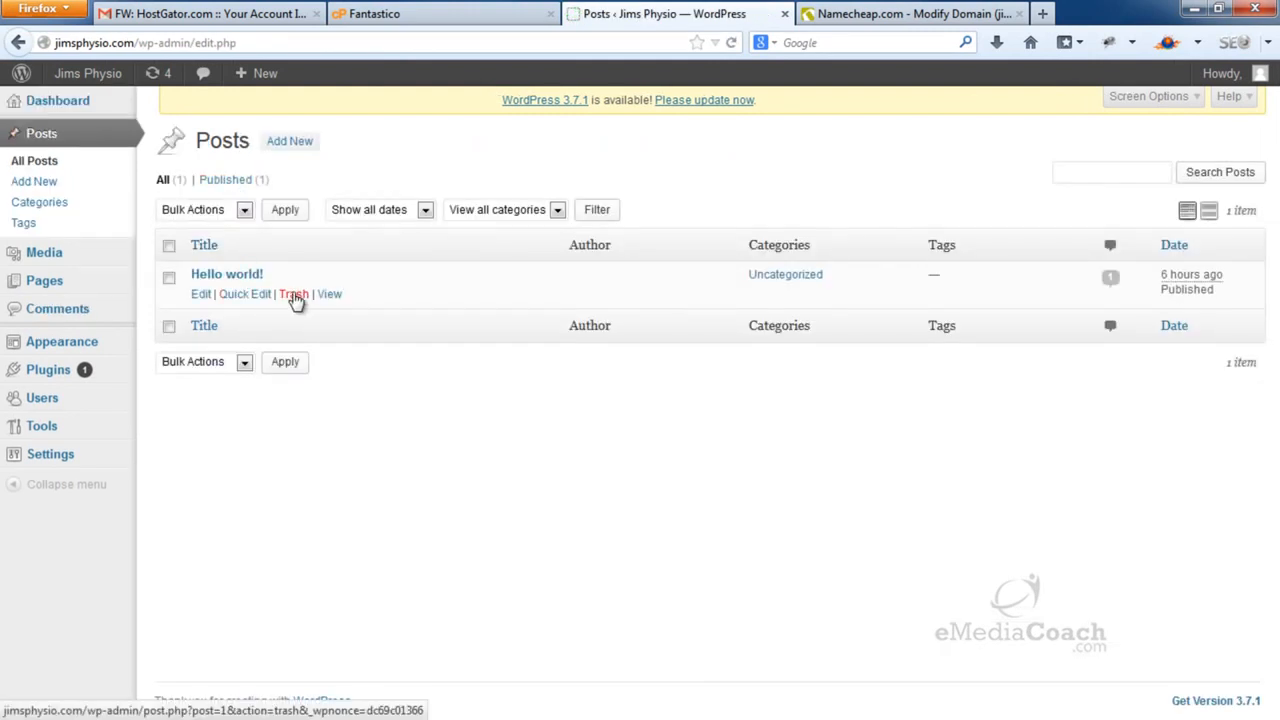
click(294, 297)
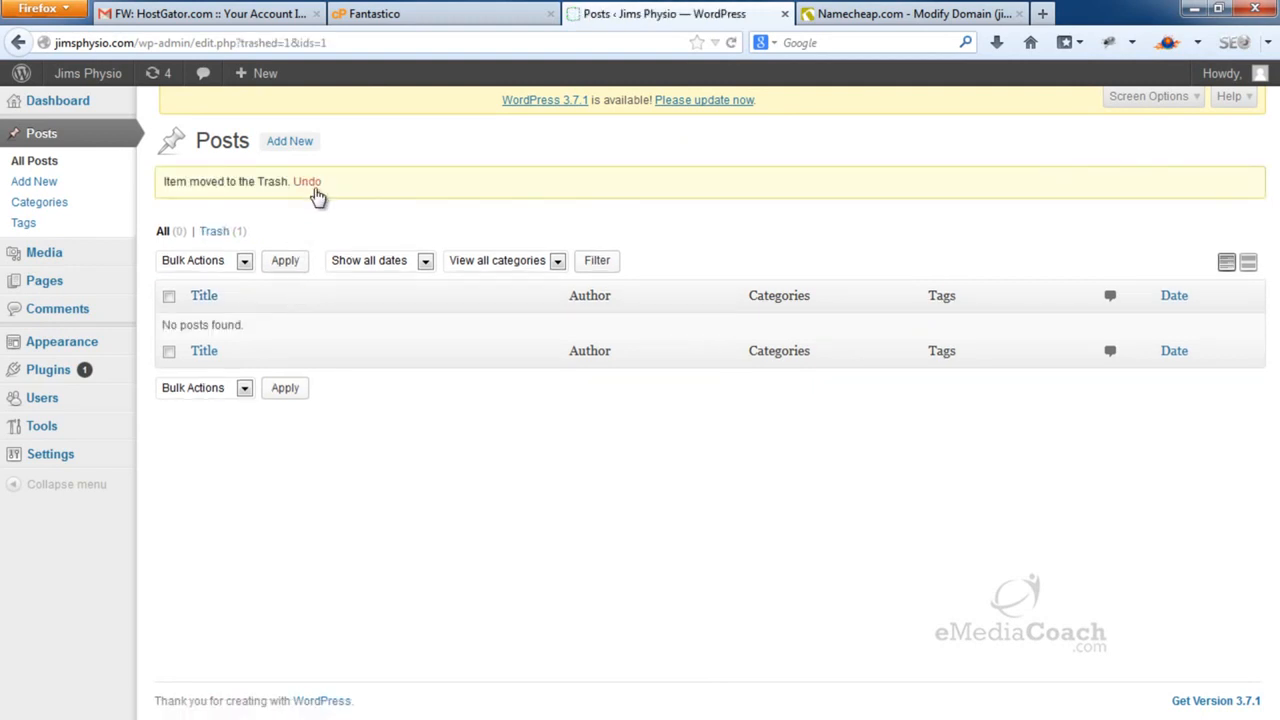
click(218, 234)
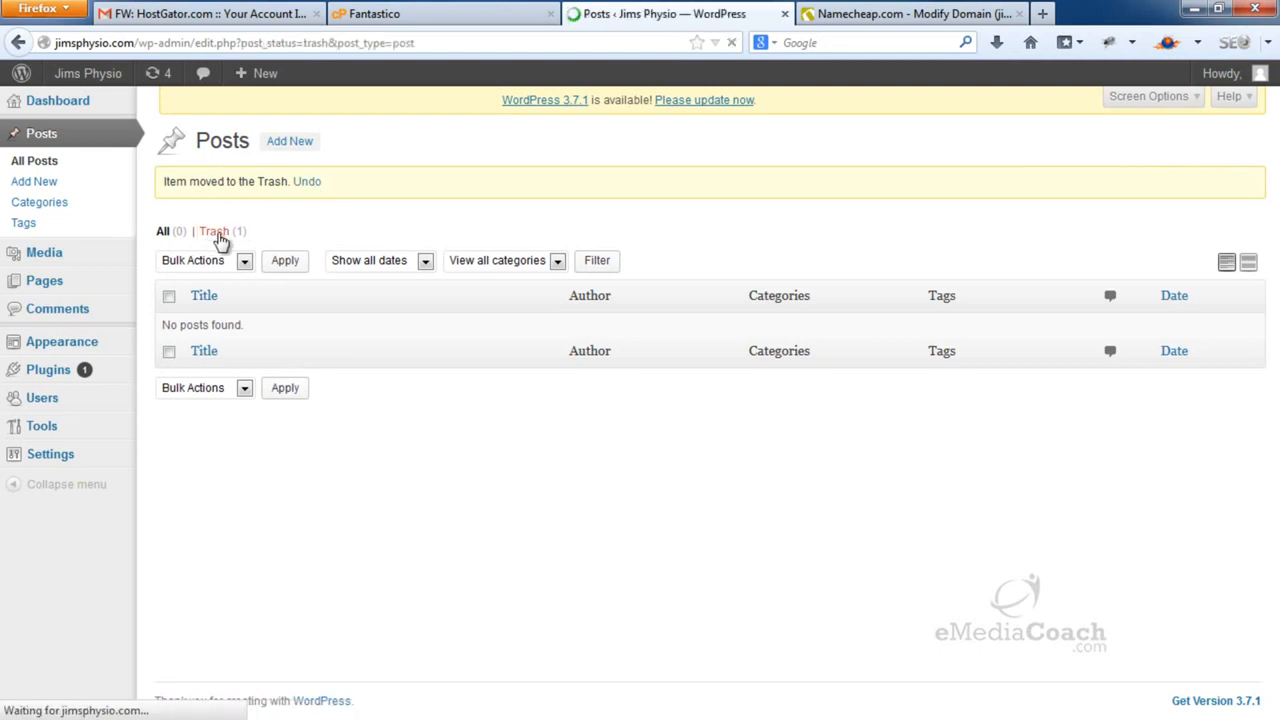
click(280, 300)
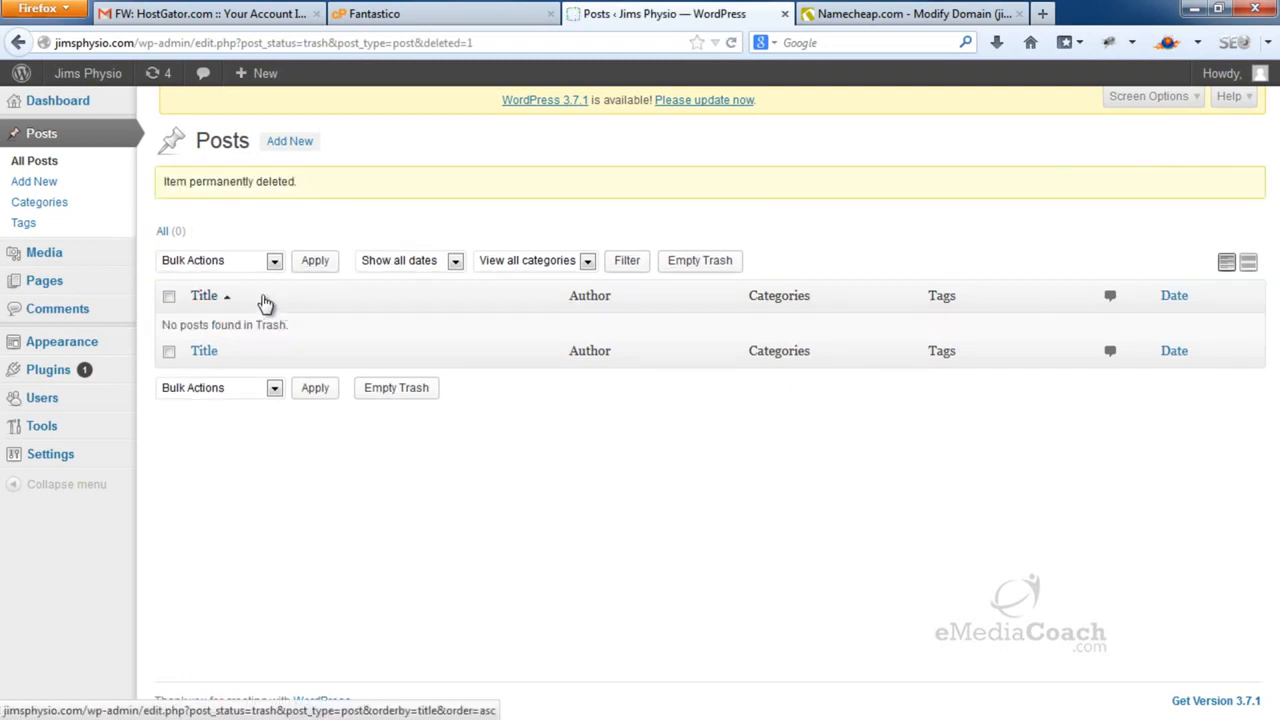
Trash the Sample Page and delete it permanently
mouse_move(72, 287)
click(170, 281)
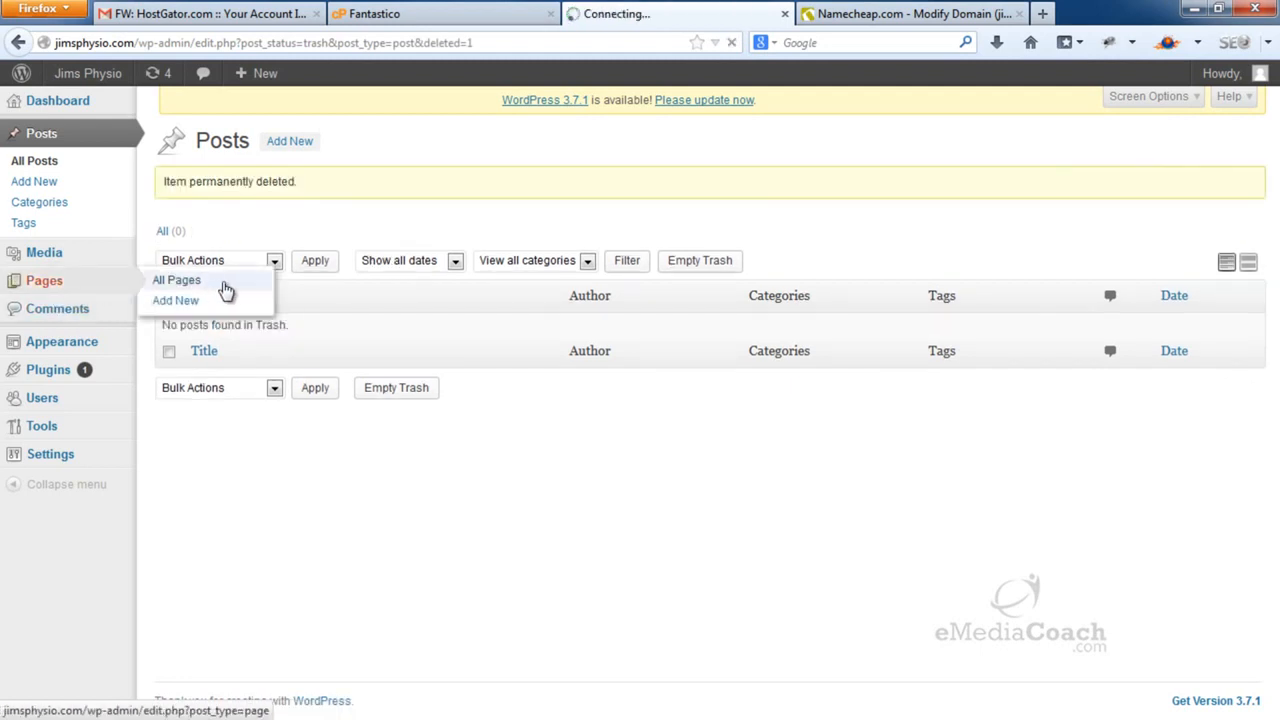
click(291, 299)
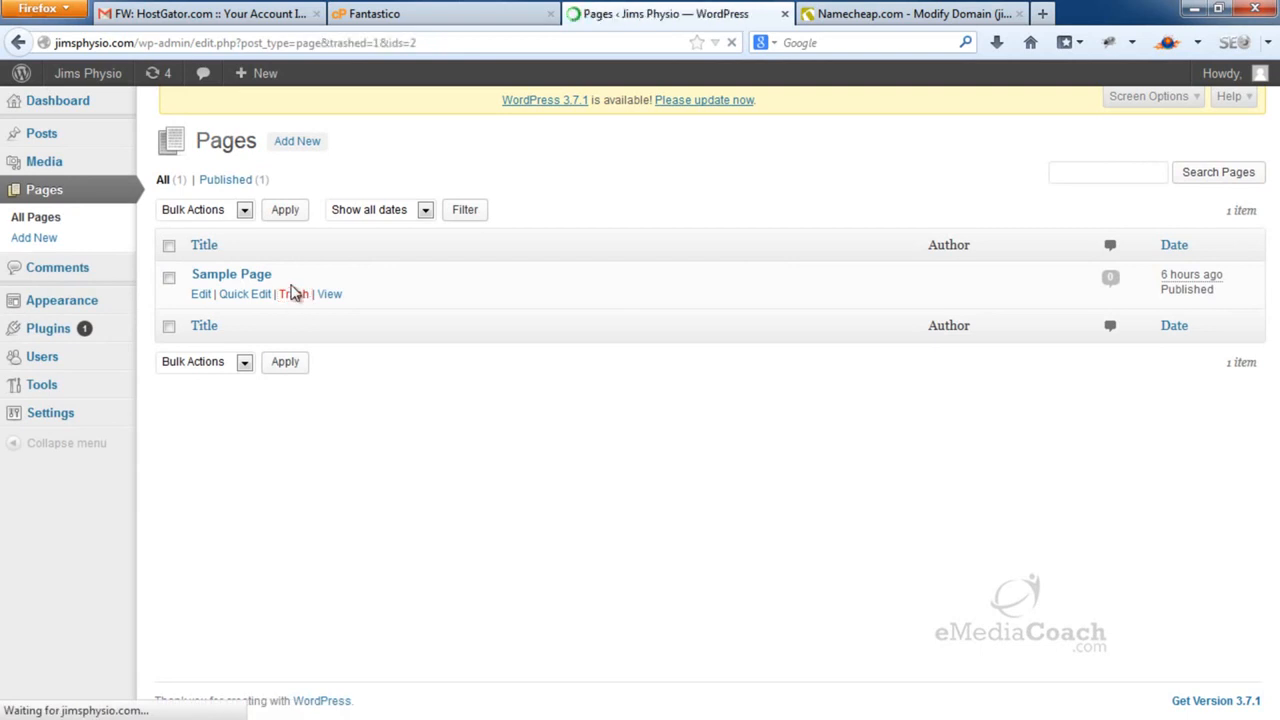
click(222, 238)
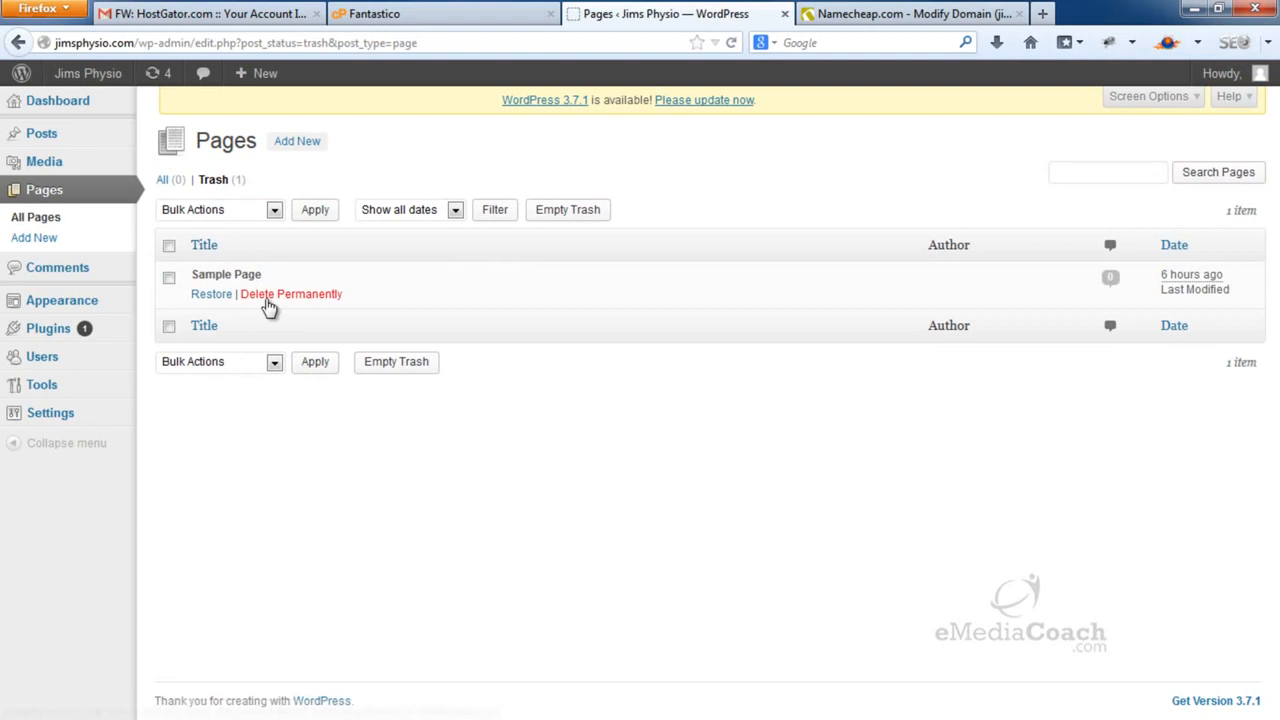
click(268, 296)
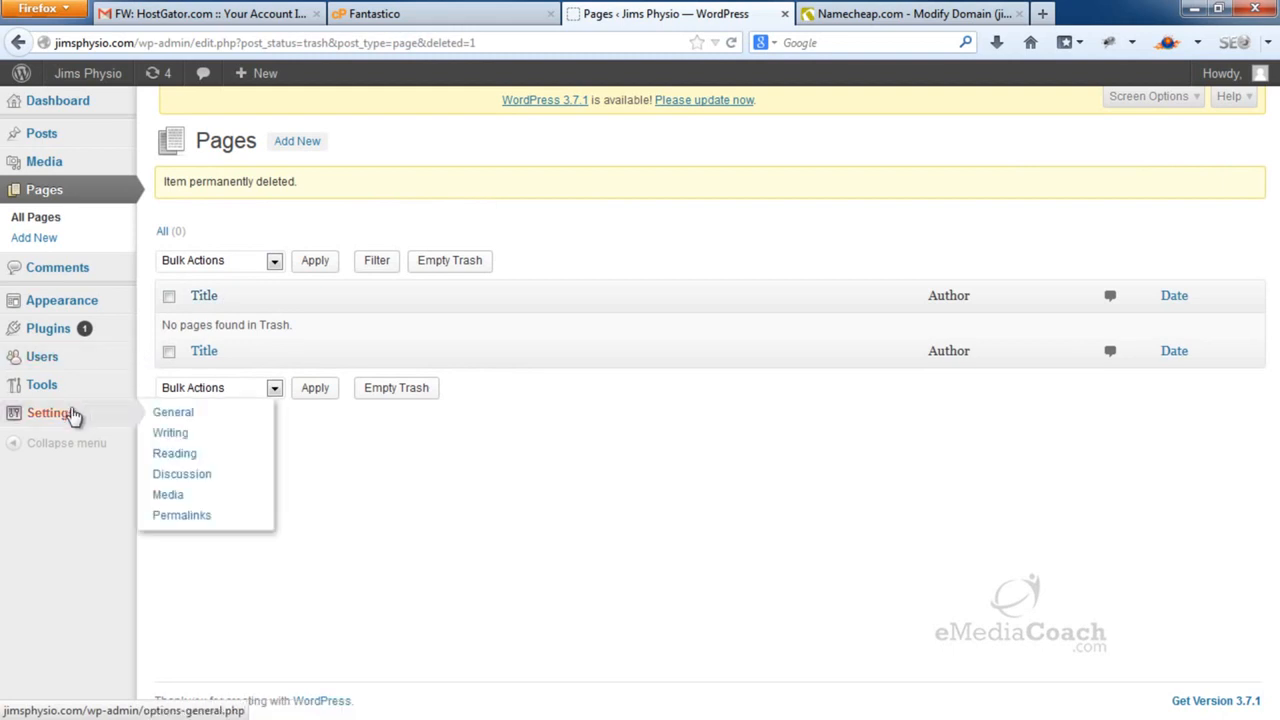
mouse_move(77, 417)
click(162, 418)
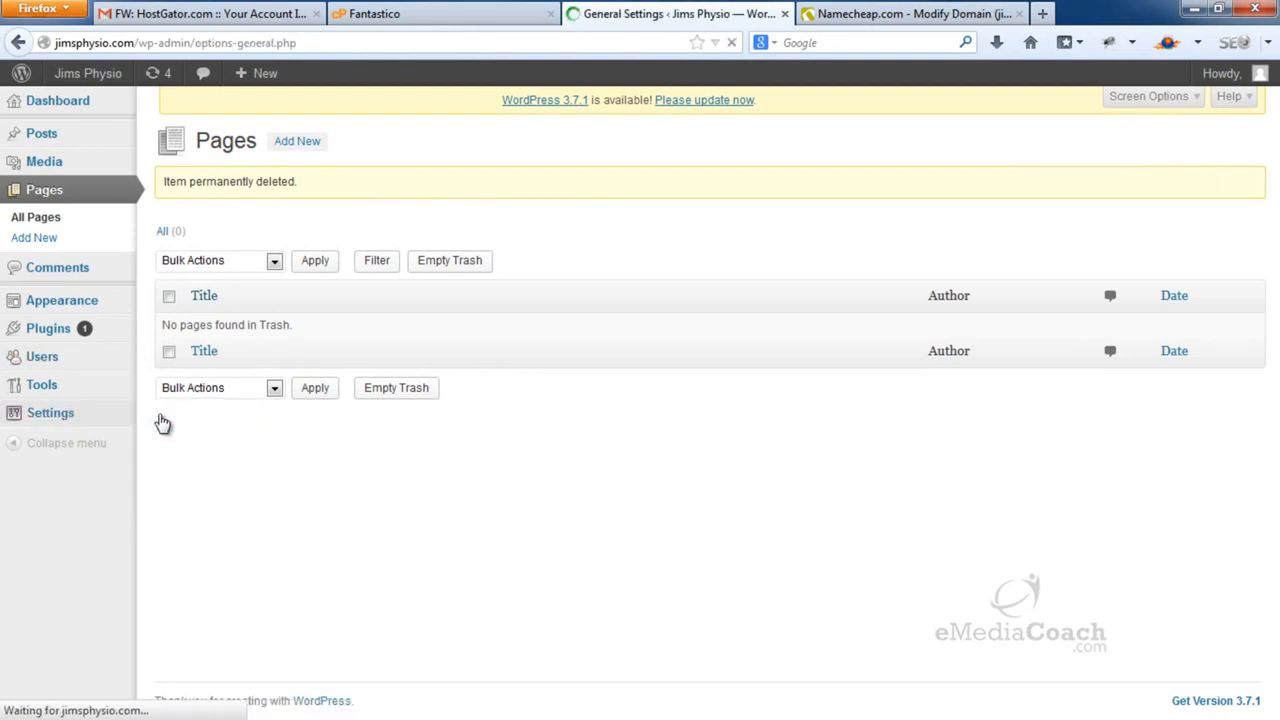
drag(464, 186, 367, 183)
click(493, 174)
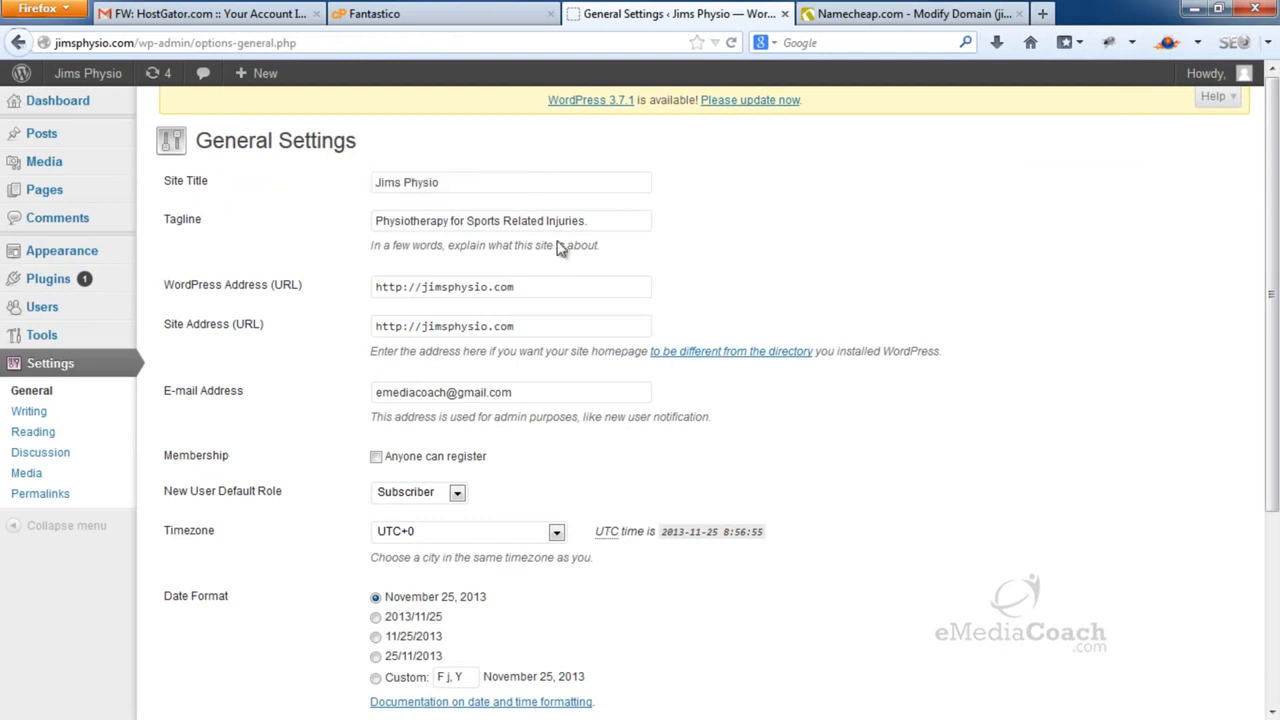
click(426, 288)
text(www.)
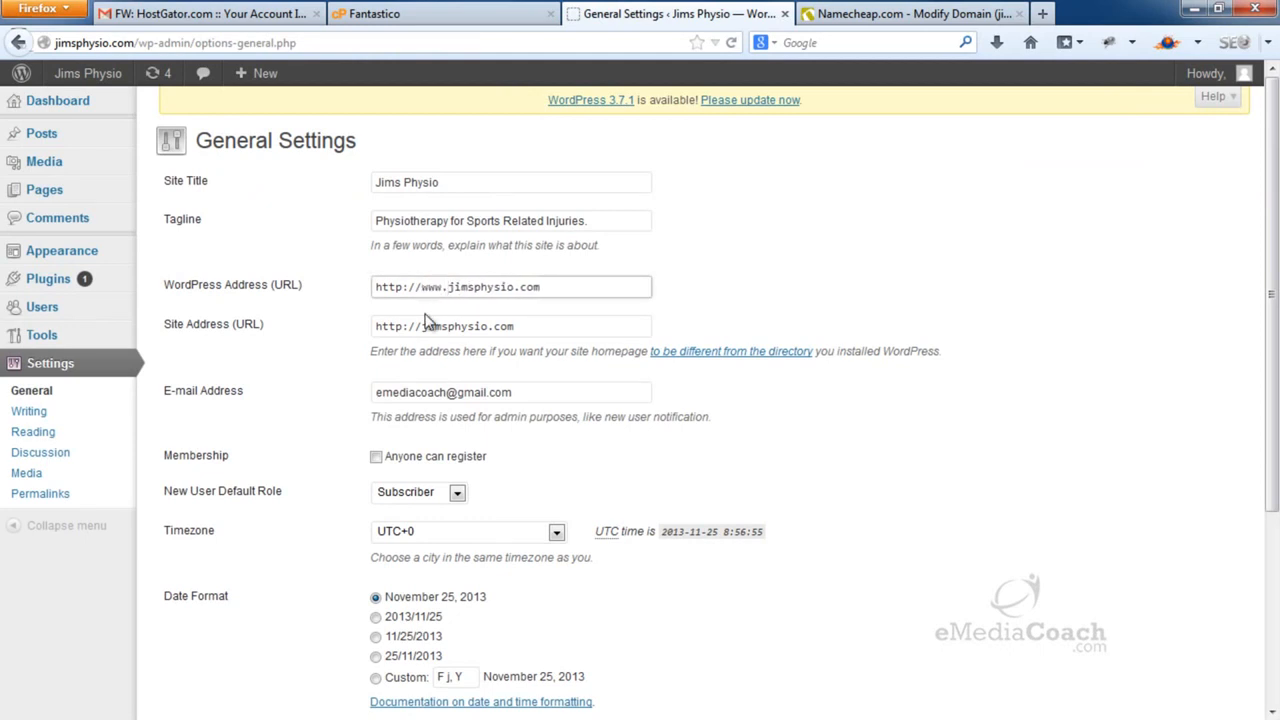
click(422, 325)
text(www.)
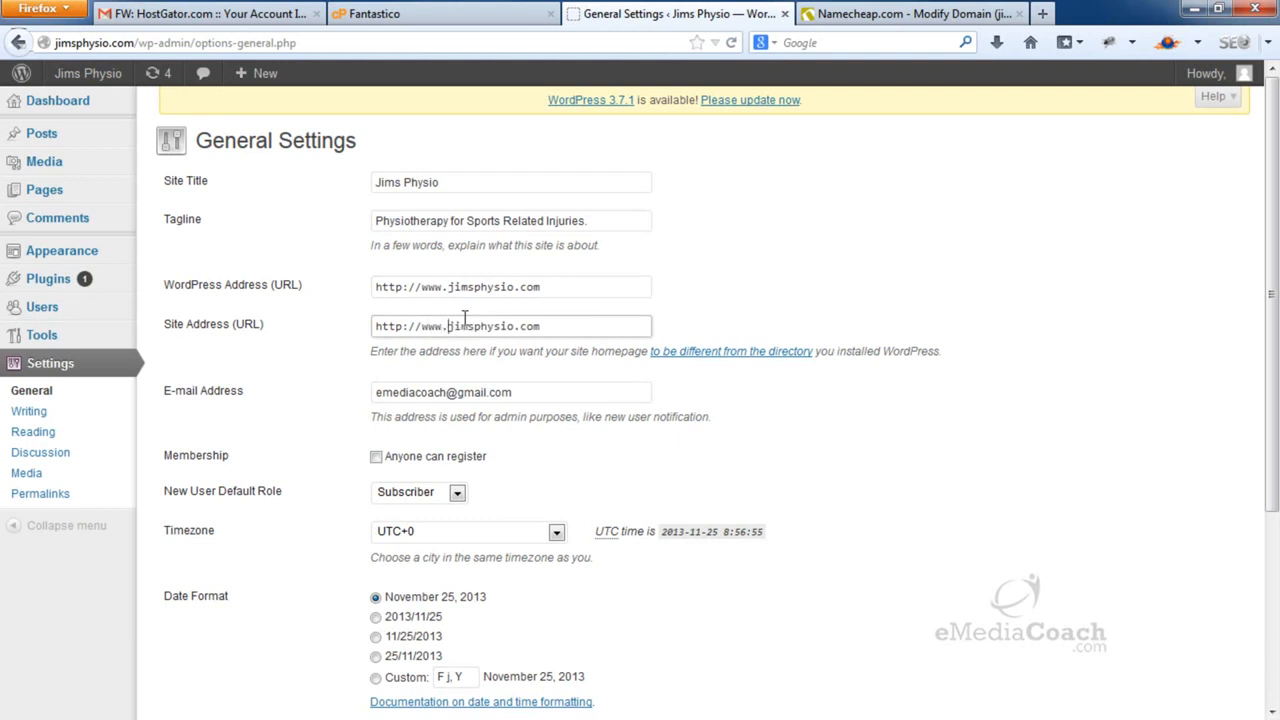
scroll(464, 318, down, 5)
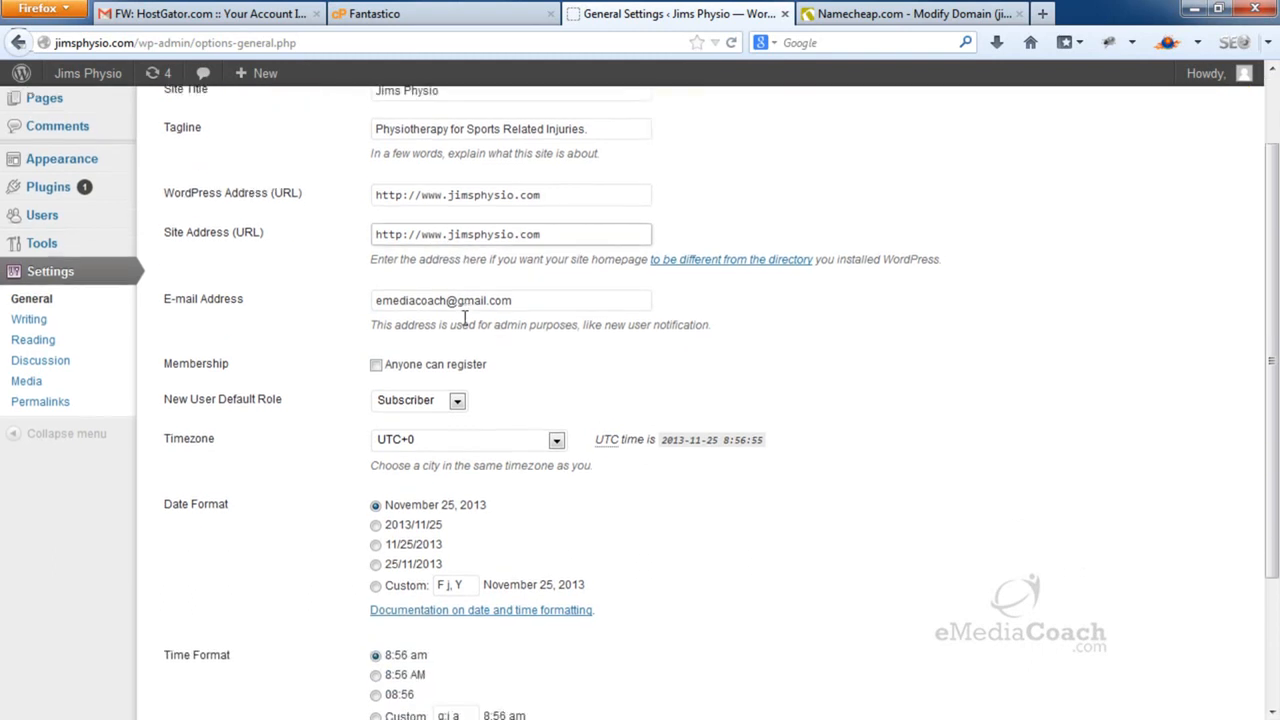
click(202, 626)
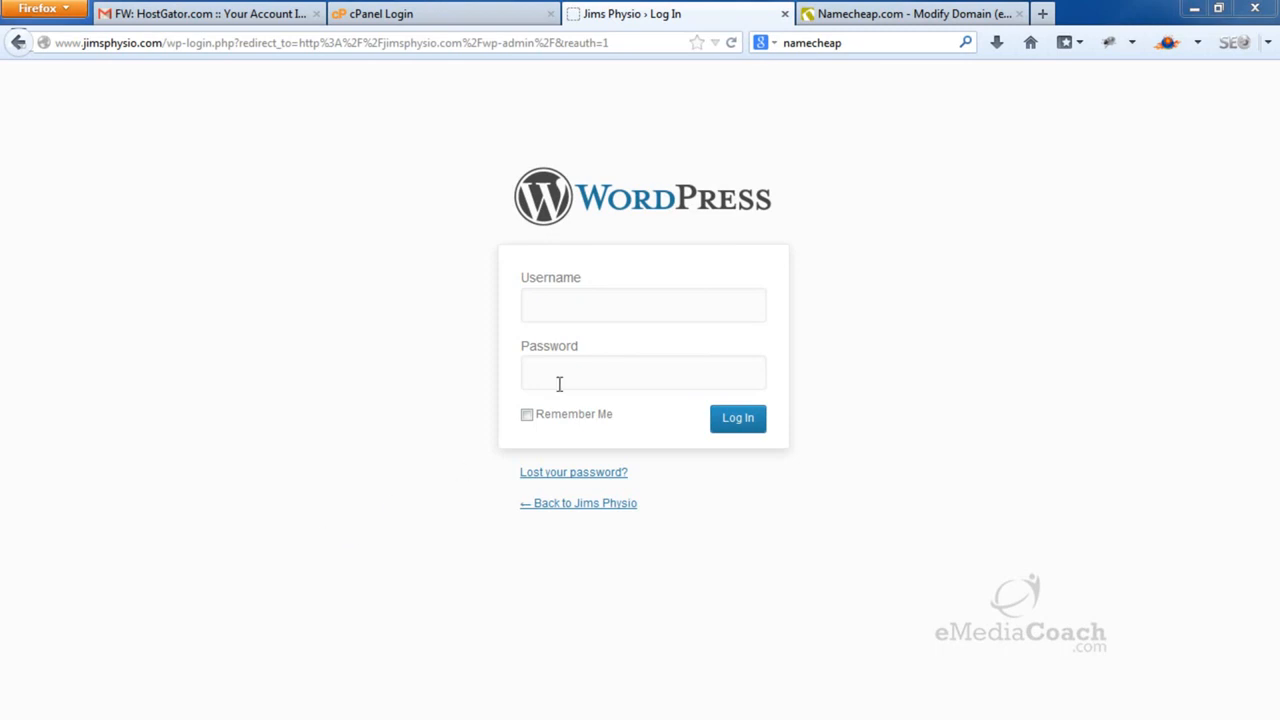
Log back in as admin with the autofilled password
click(615, 315)
text(admin)
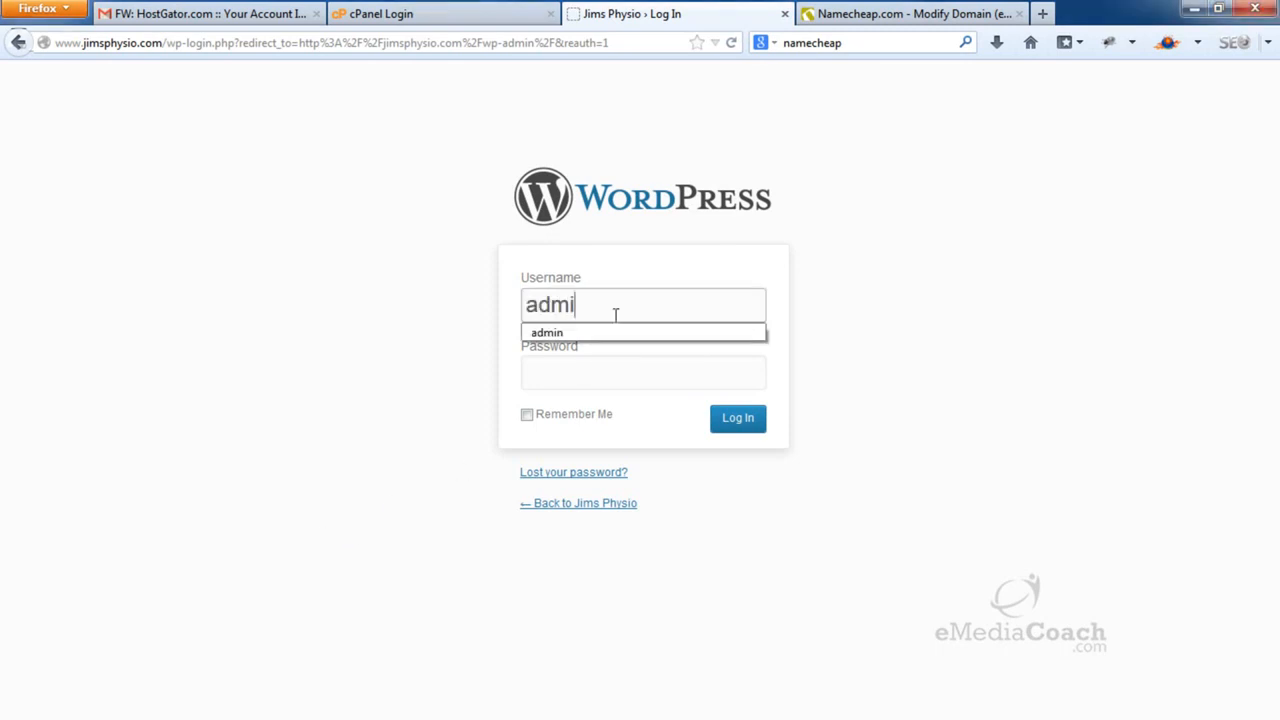
key(Tab)
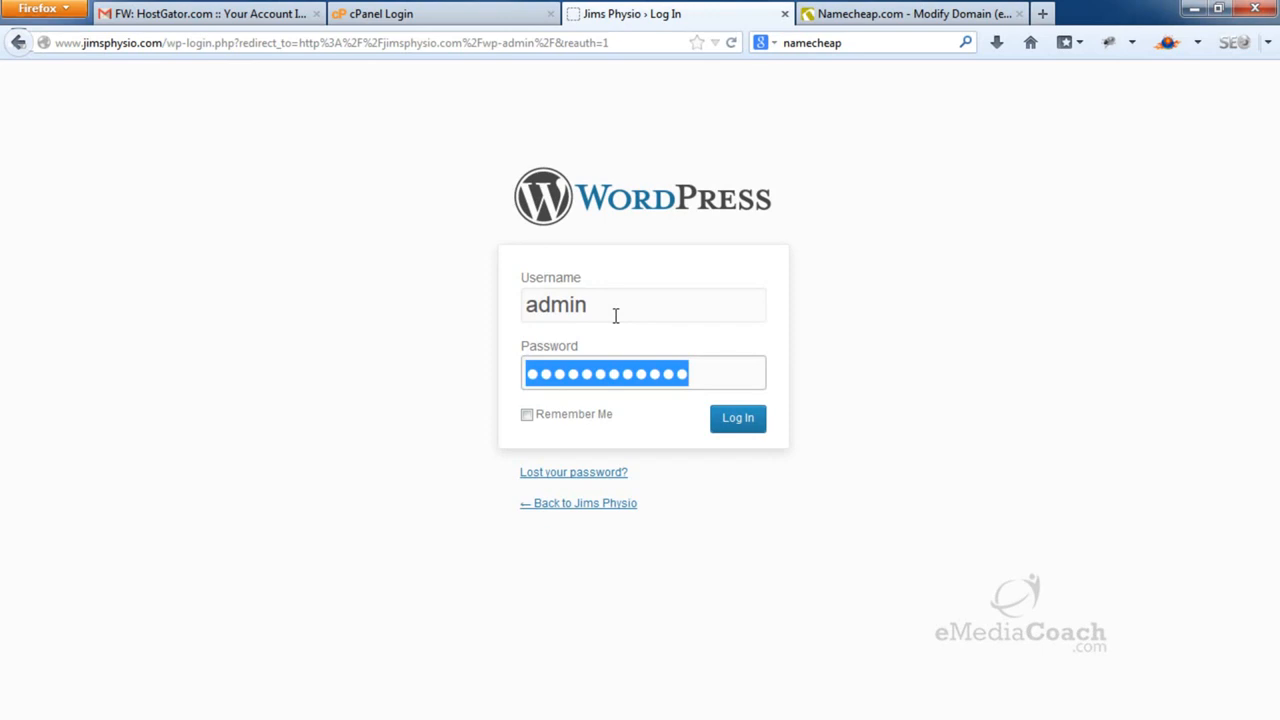
click(737, 426)
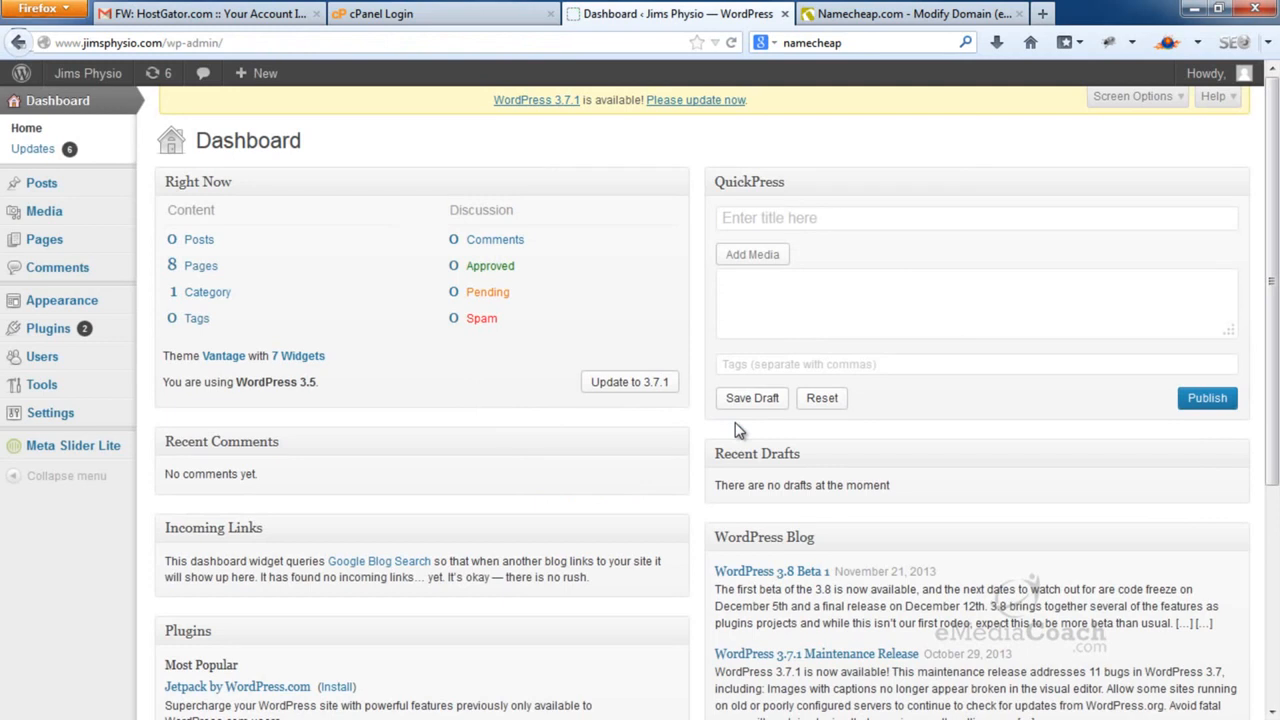
Turn off comments on new articles, close comments after 1 day, require admin approval, and save
mouse_move(86, 415)
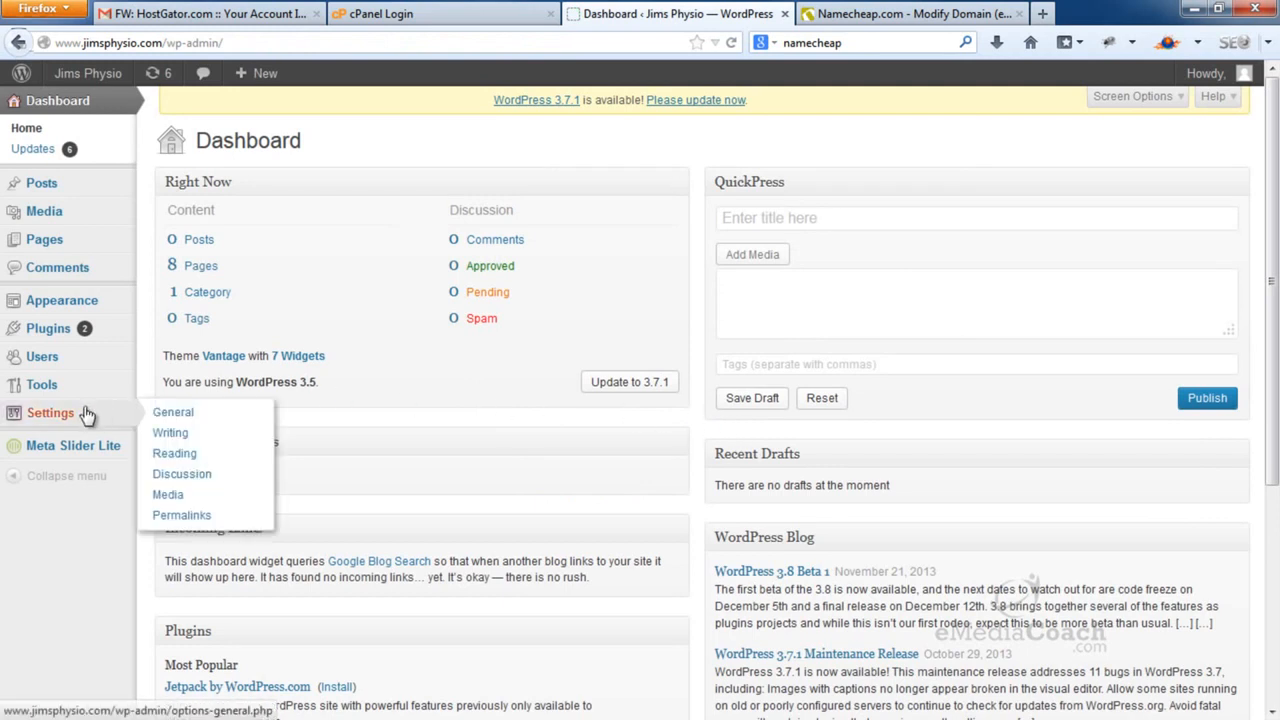
click(216, 476)
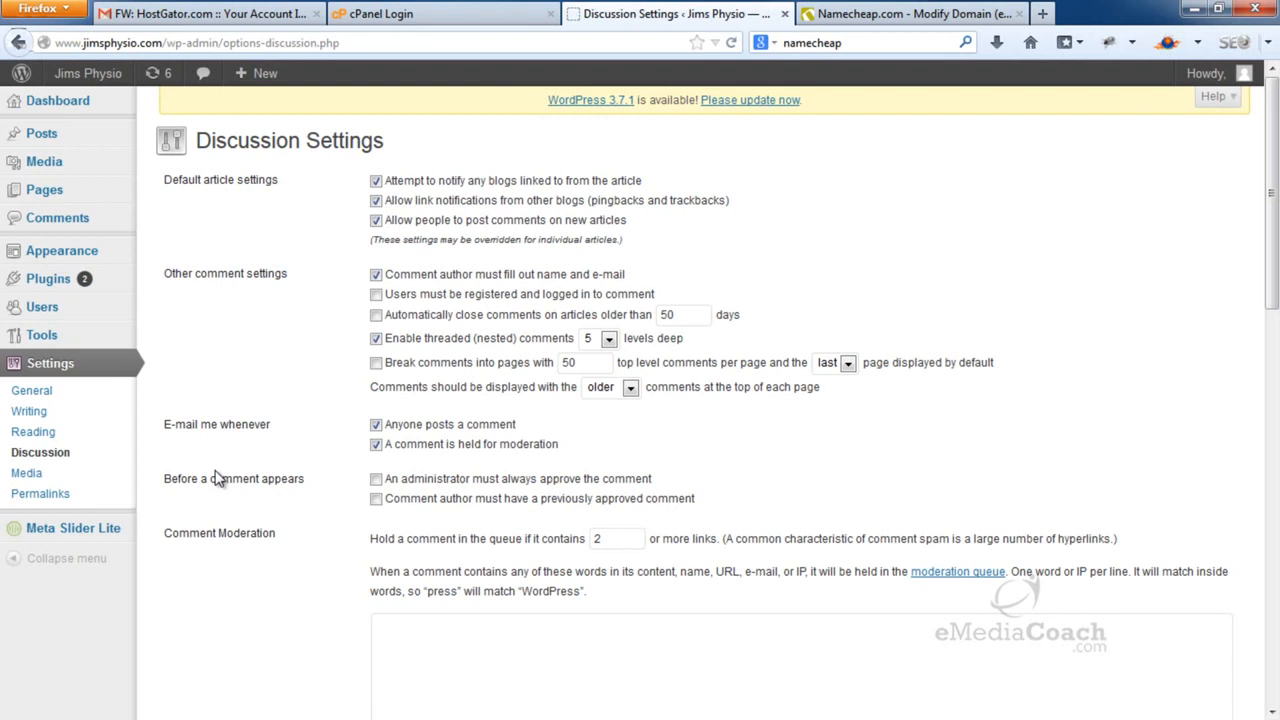
click(376, 274)
click(376, 274)
double_click(687, 320)
text(1)
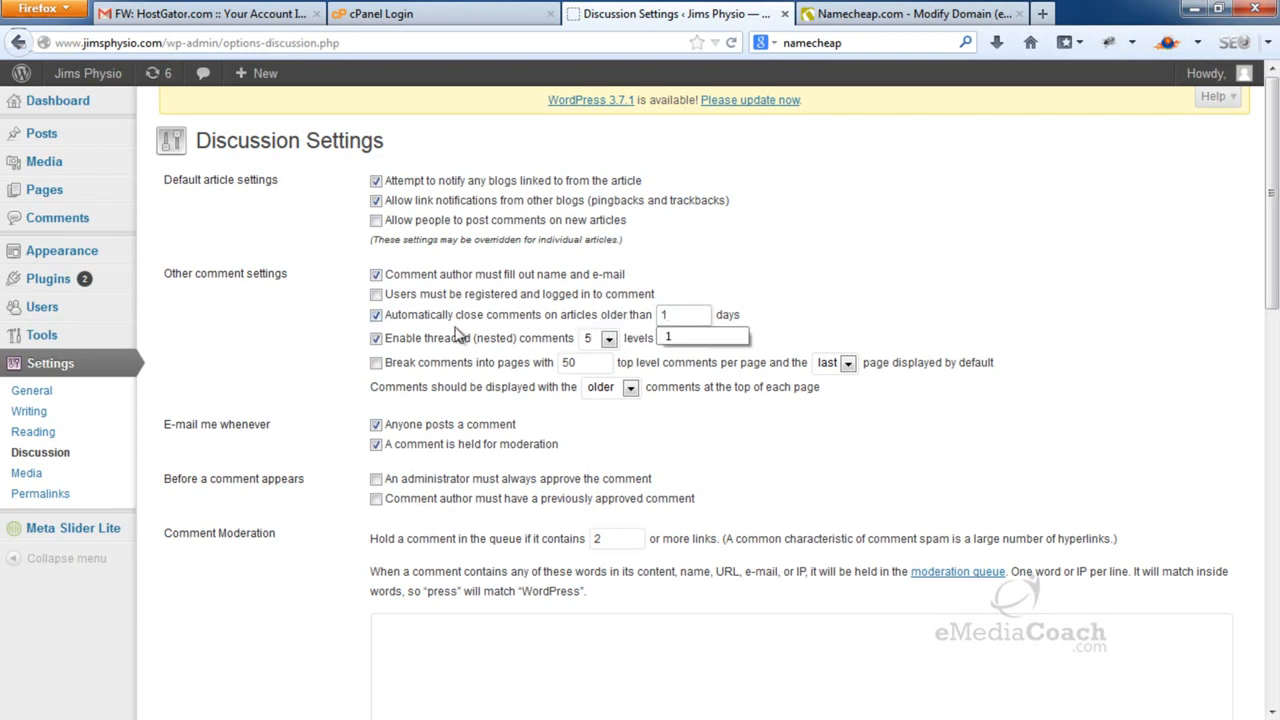
click(360, 355)
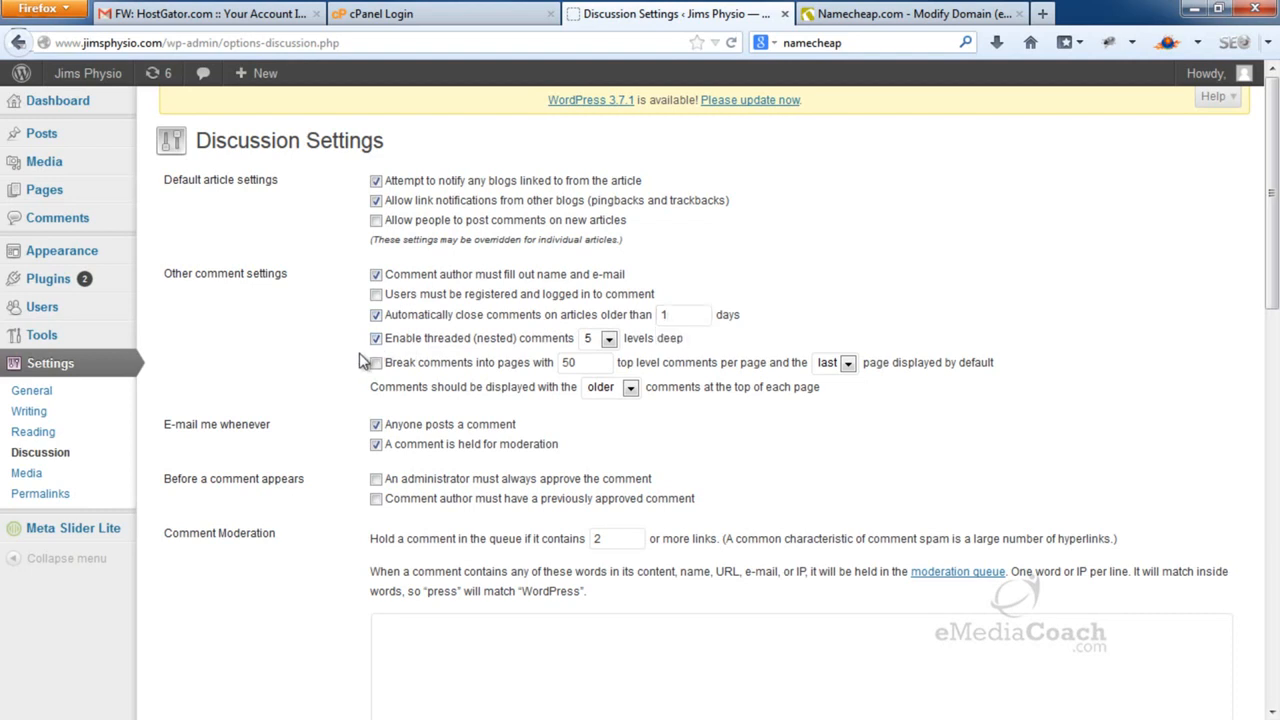
click(376, 480)
scroll(356, 488, down, 6)
scroll(356, 492, down, 4)
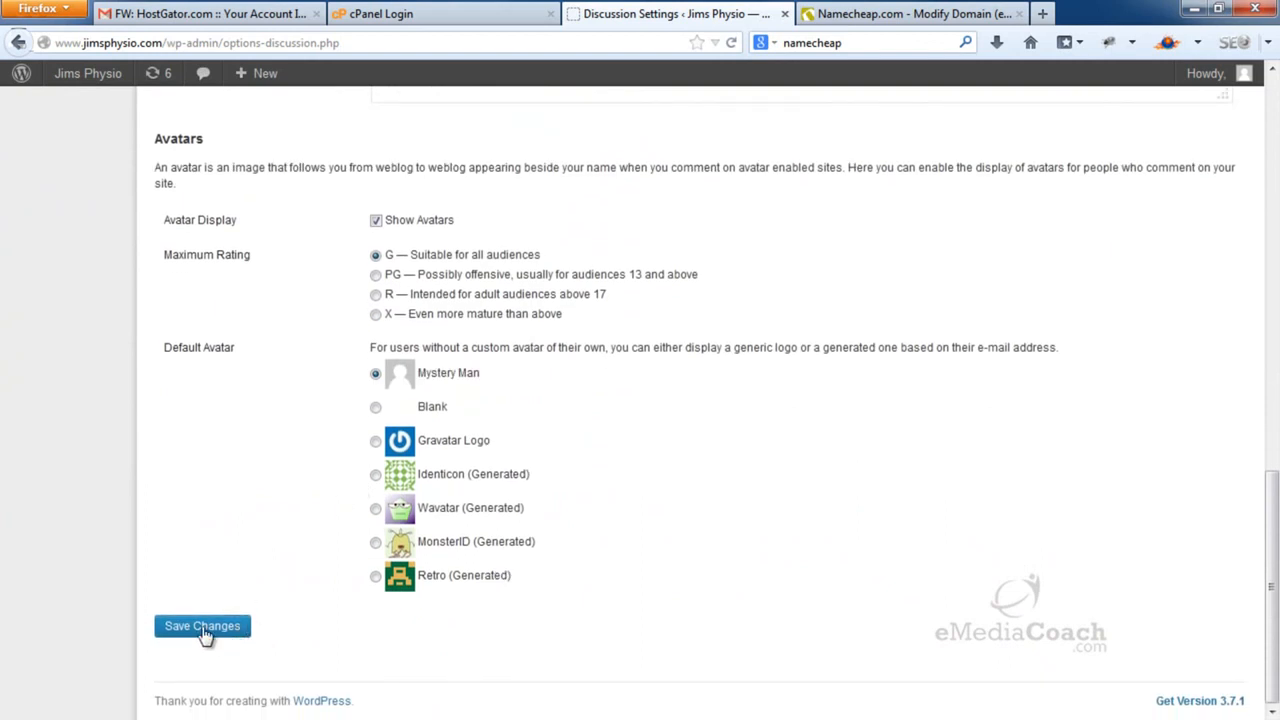
click(204, 632)
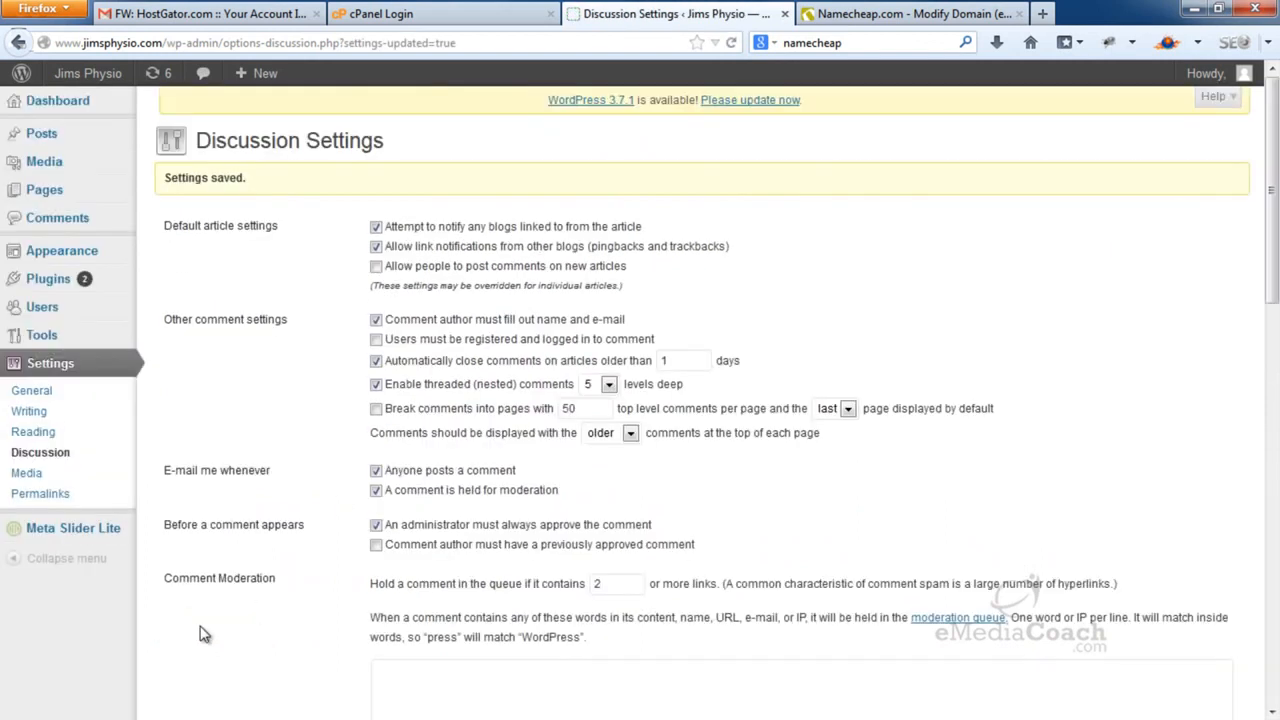
Open Permalink Settings, and the posts list in a new tab
click(58, 494)
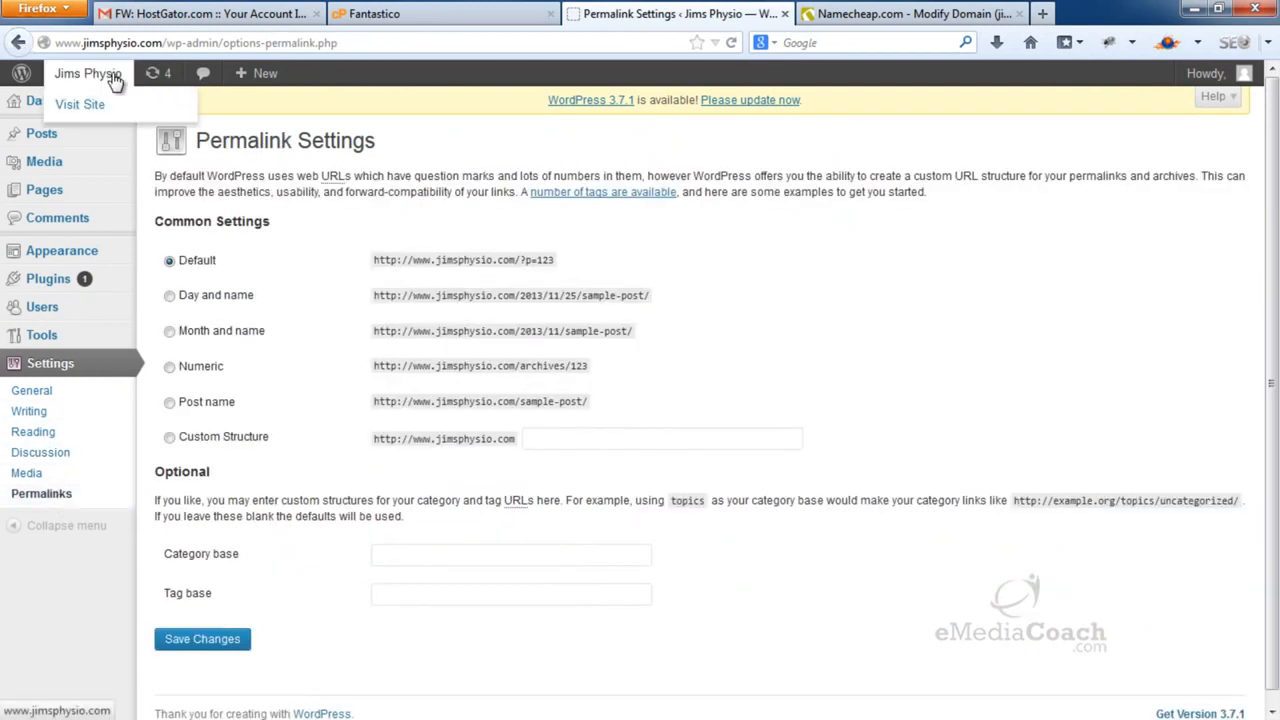
mouse_move(53, 147)
right_click(172, 145)
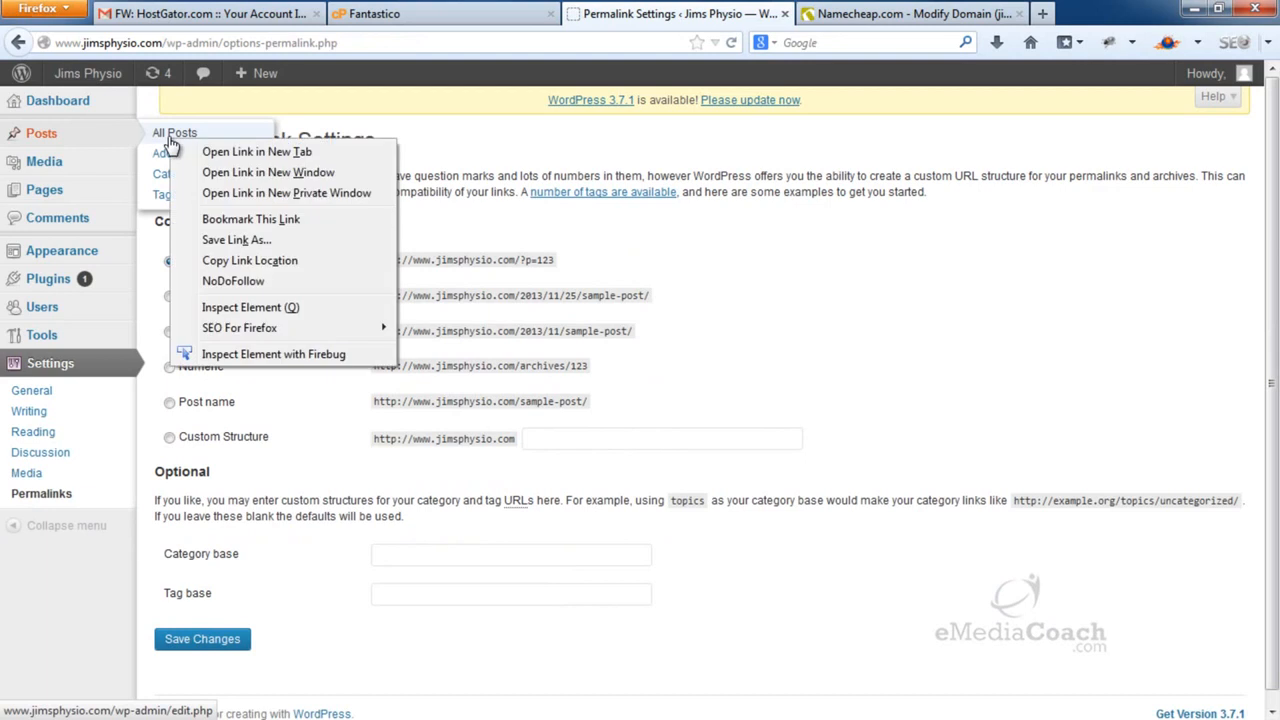
click(250, 156)
click(780, 14)
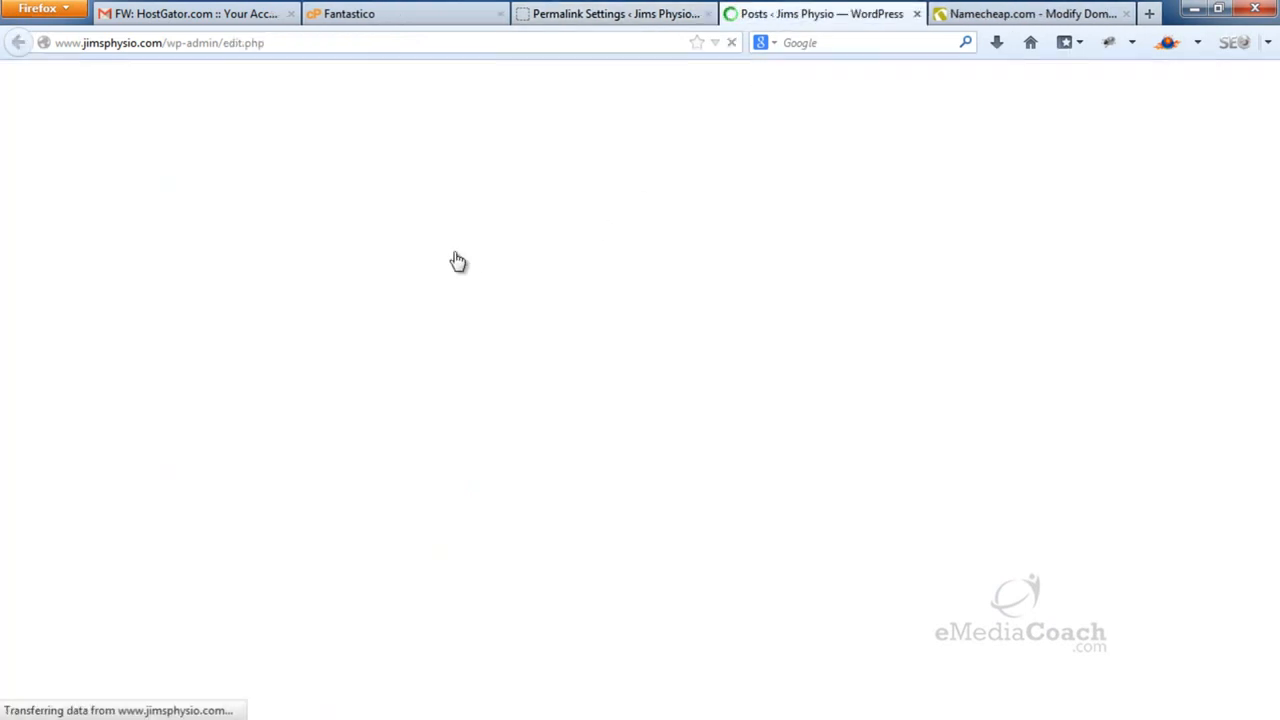
Publish a new post titled 'Our Services' with body 'Our services are:'
click(283, 146)
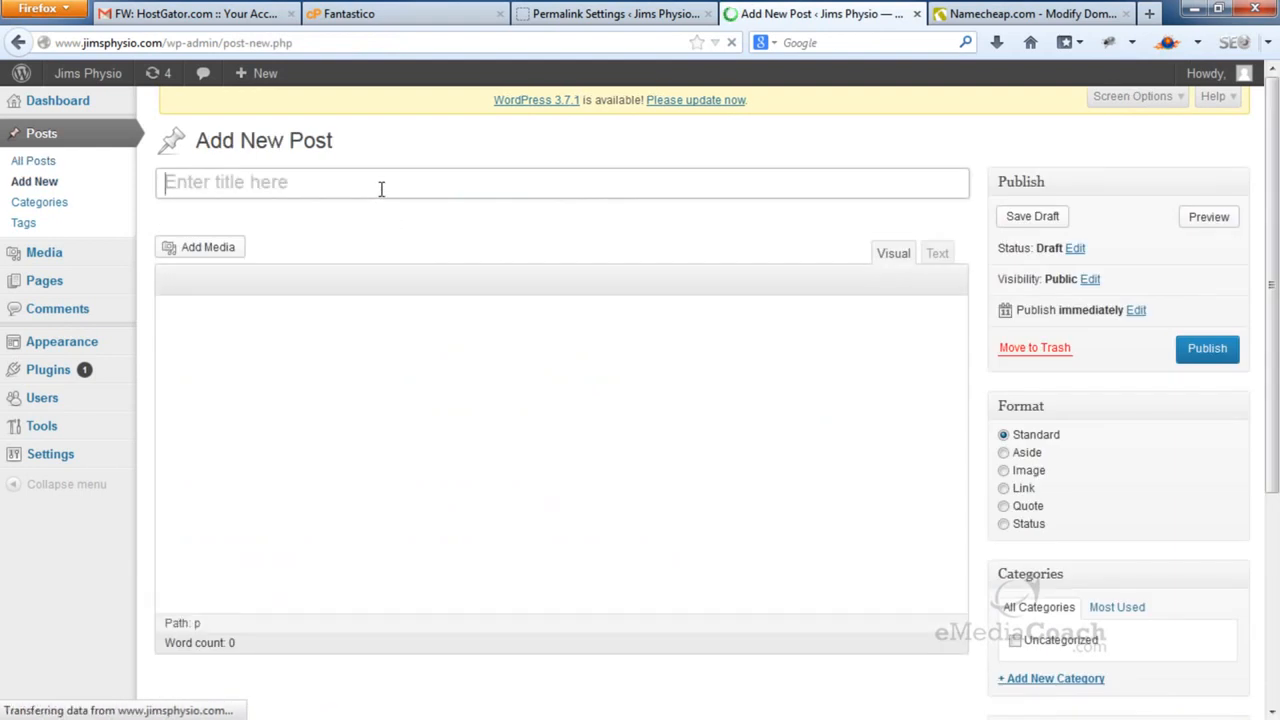
text(Our Services)
key(Tab)
text(Our services )
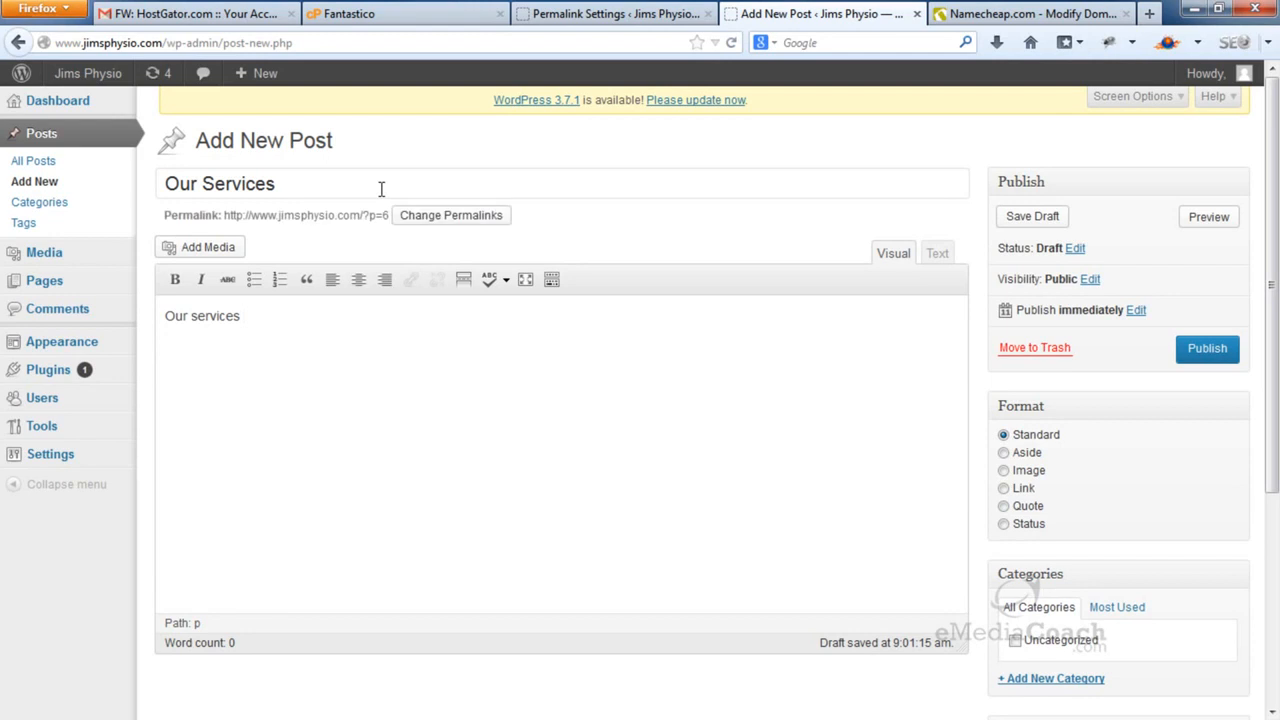
text(are:)
key(Return)
click(1205, 360)
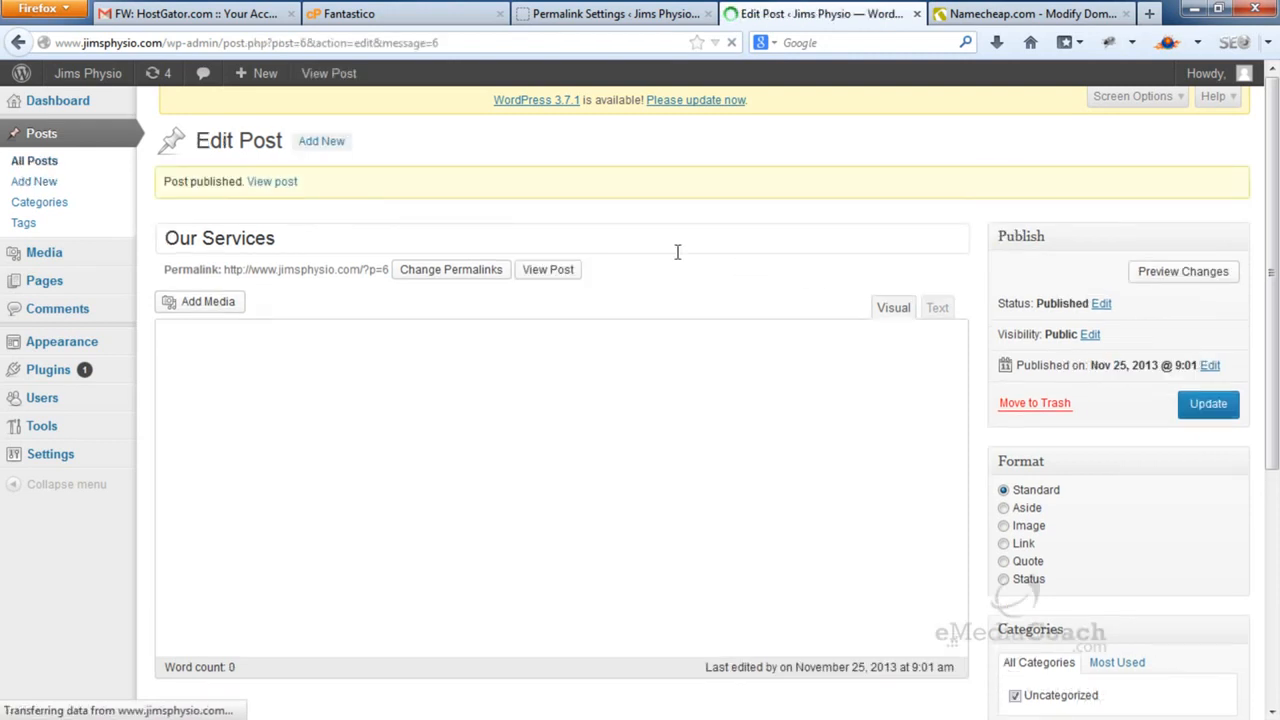
View the published Our Services post in a new tab at its ?p=6 address
right_click(529, 272)
click(615, 279)
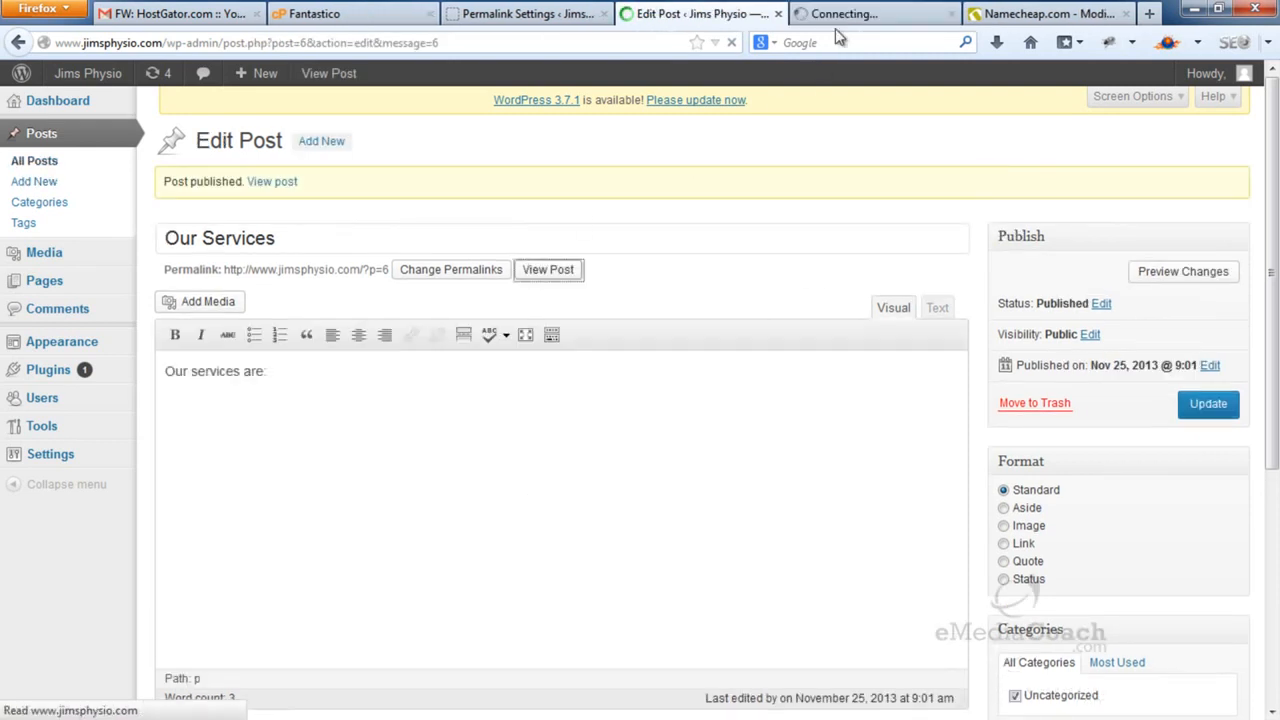
click(843, 16)
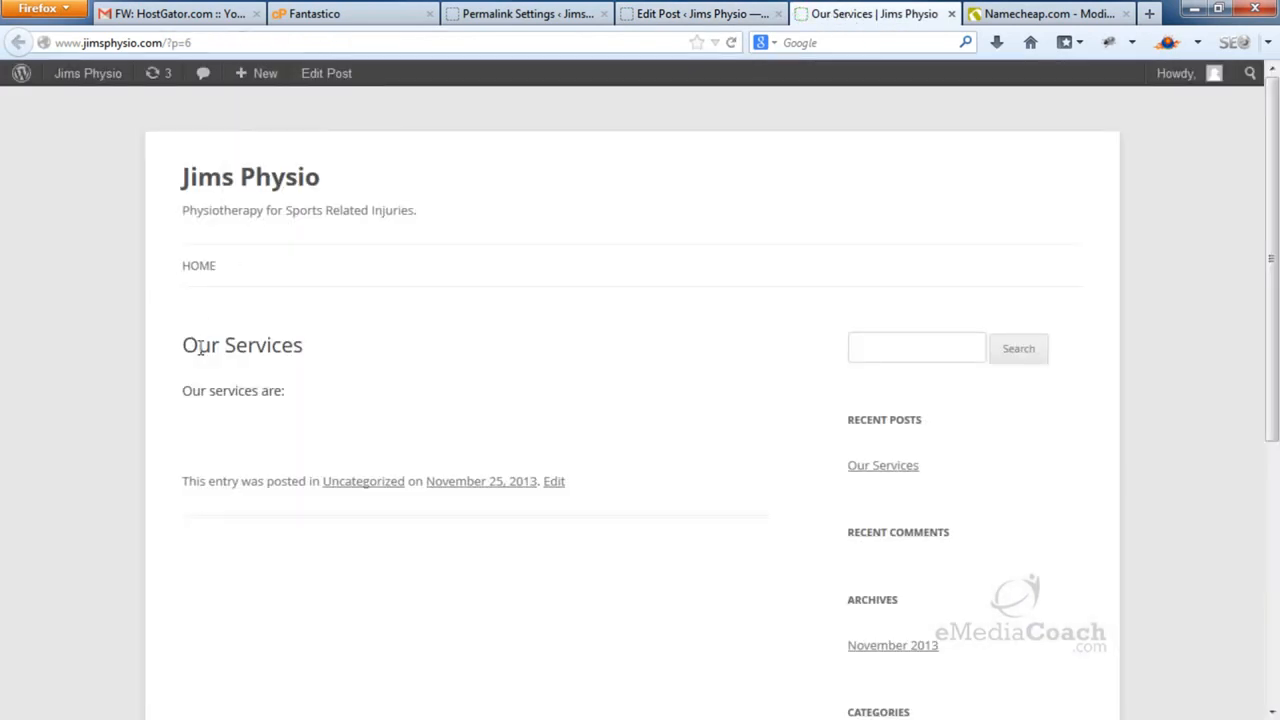
drag(184, 345, 276, 345)
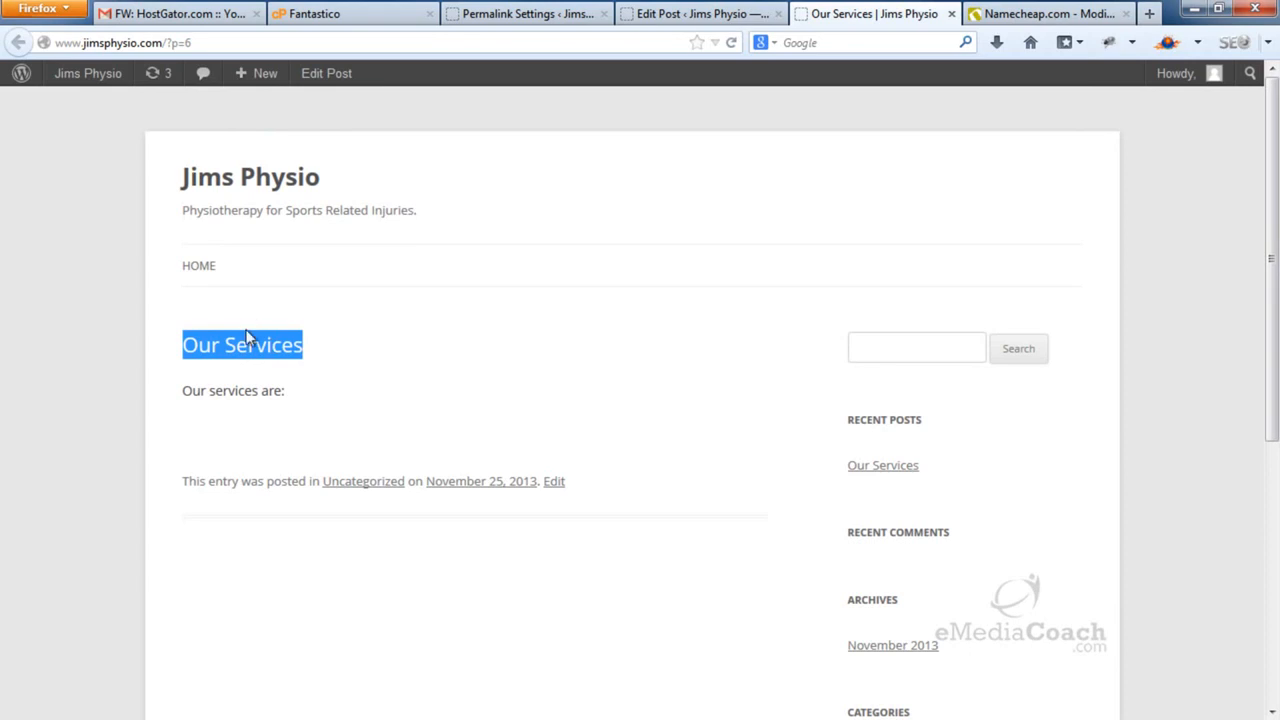
drag(209, 43, 171, 46)
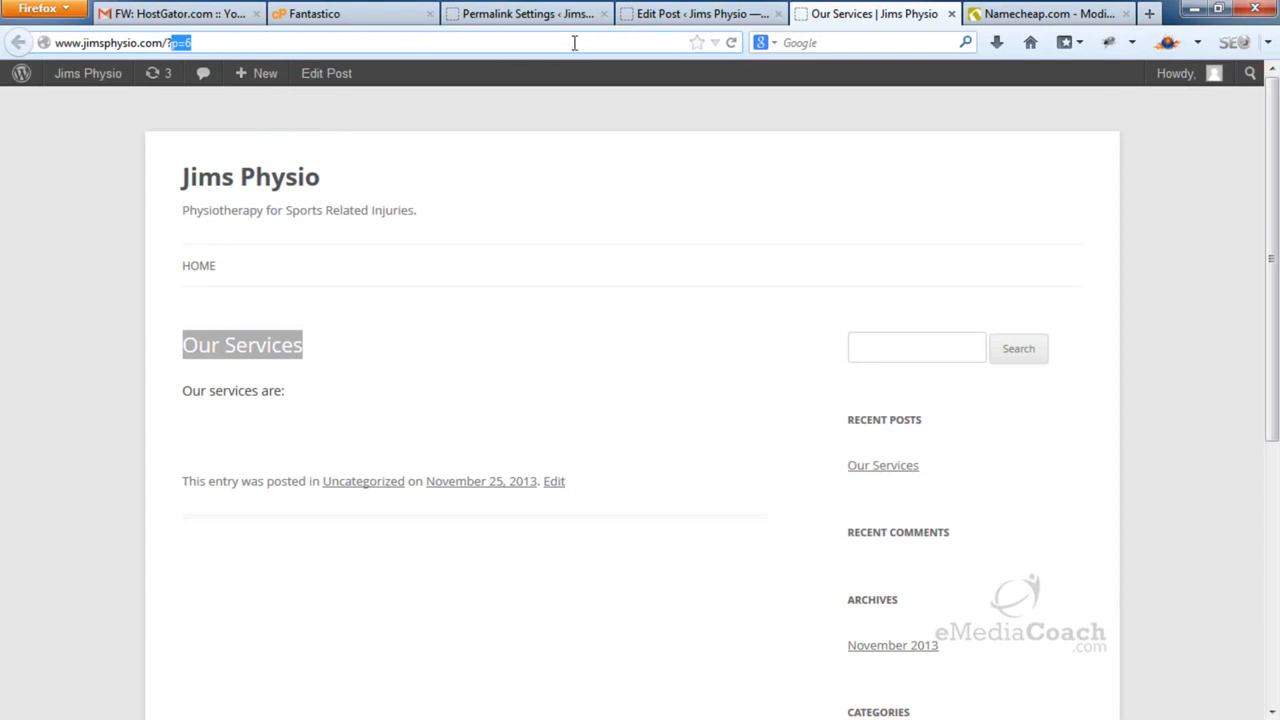
click(633, 41)
Switch the permalink structure to Post name and save the change
click(572, 14)
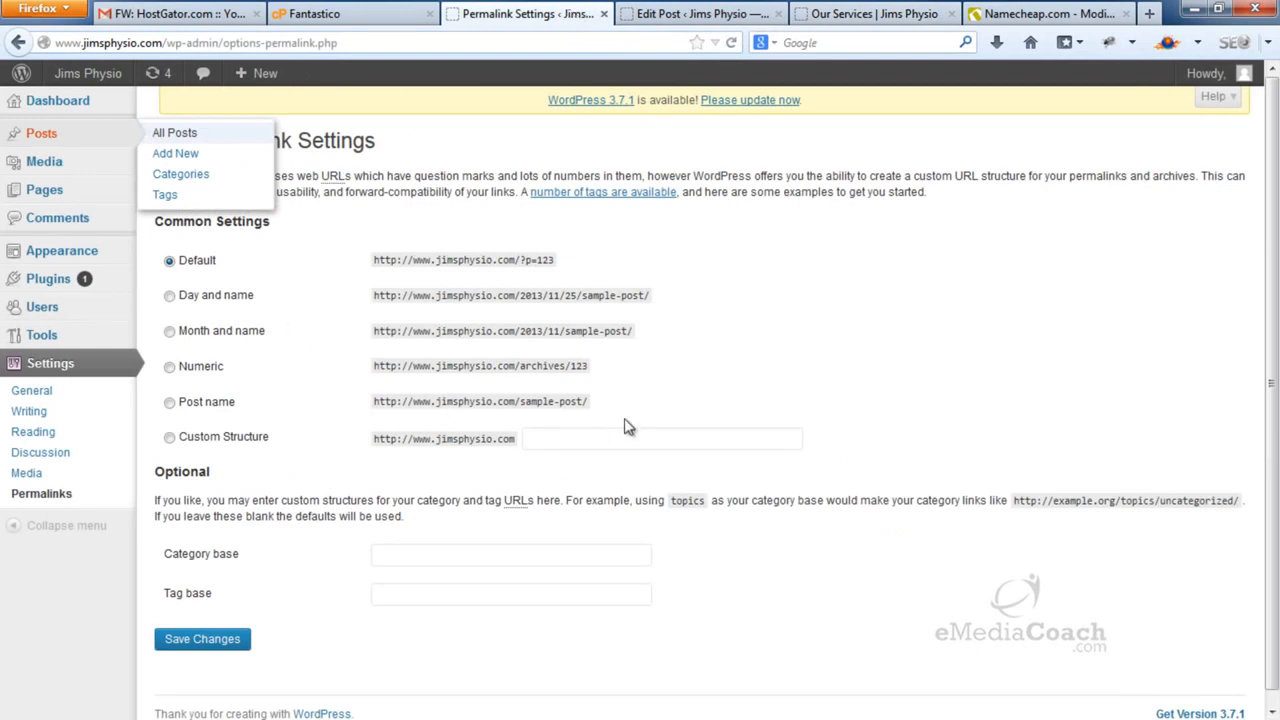
click(170, 403)
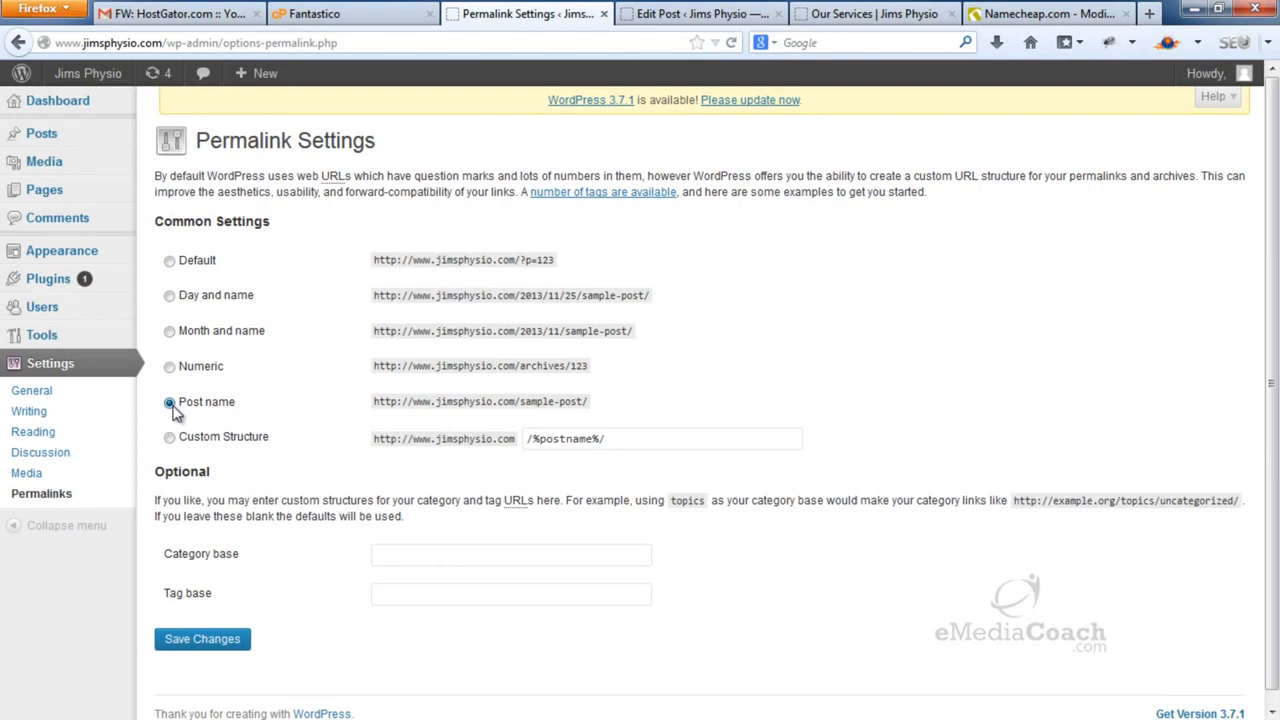
click(221, 643)
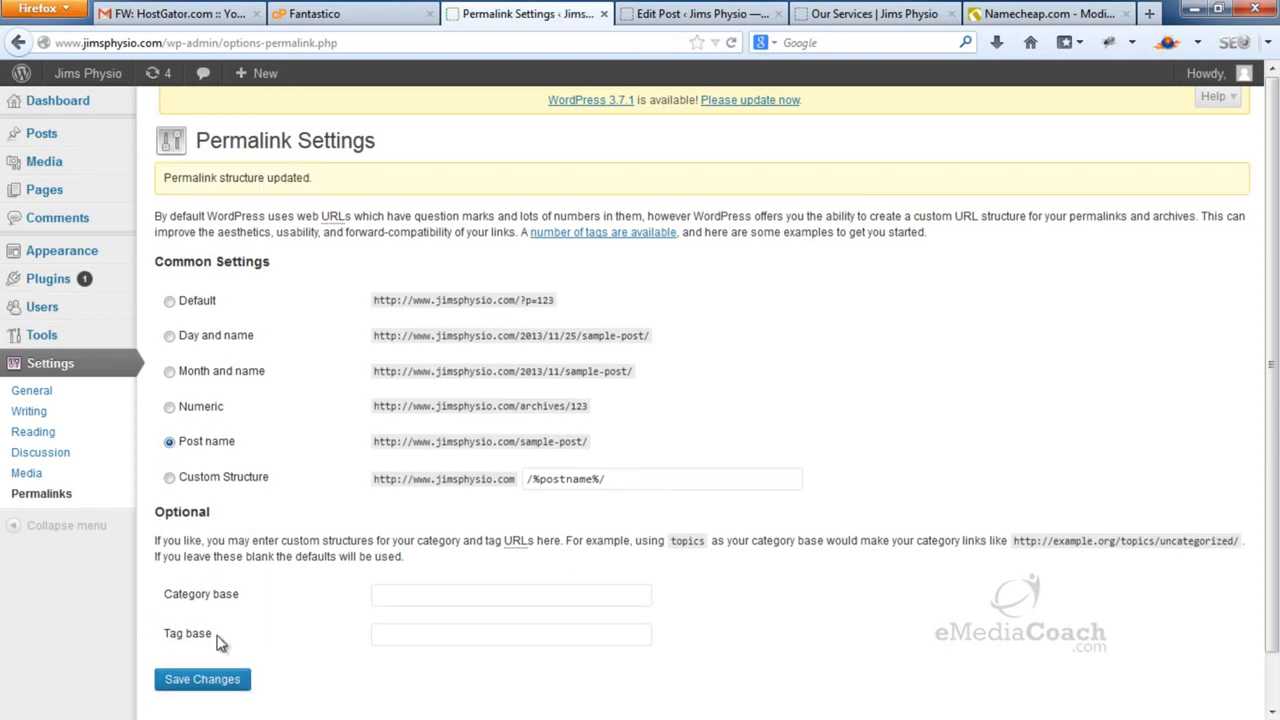
Update the Our Services post and check its new /our-services/ address on the live page
click(695, 12)
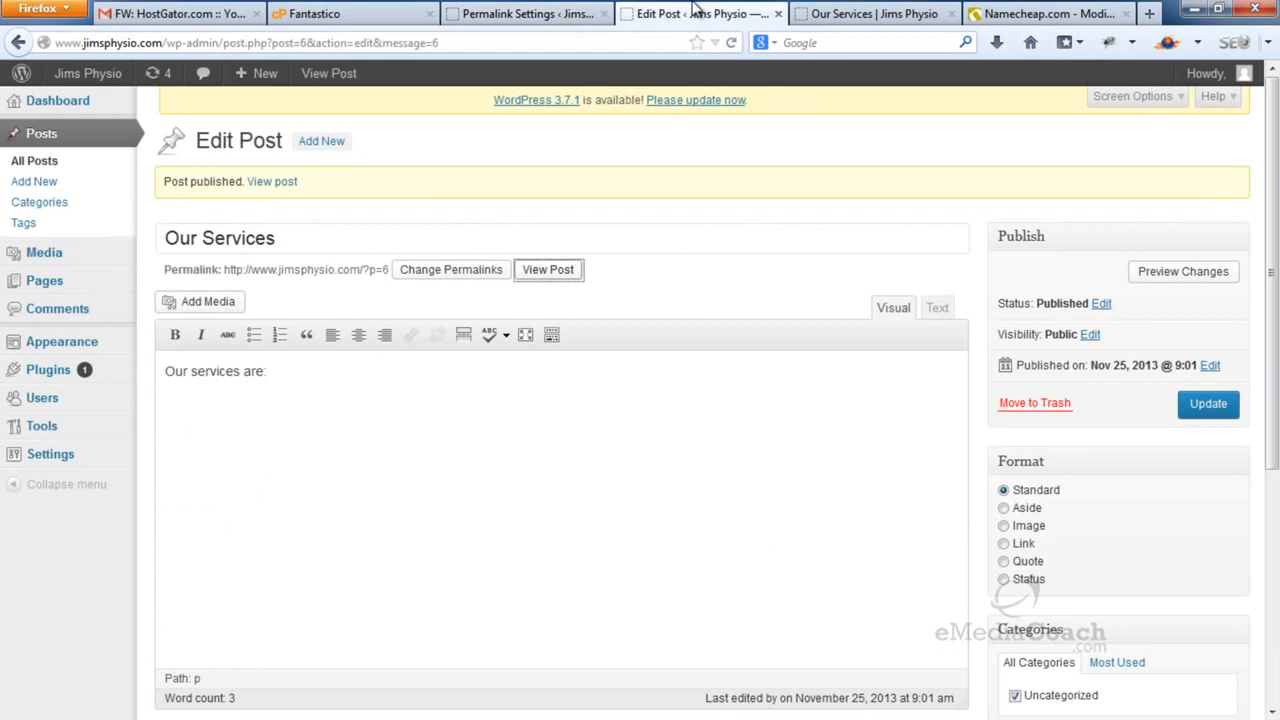
click(1210, 408)
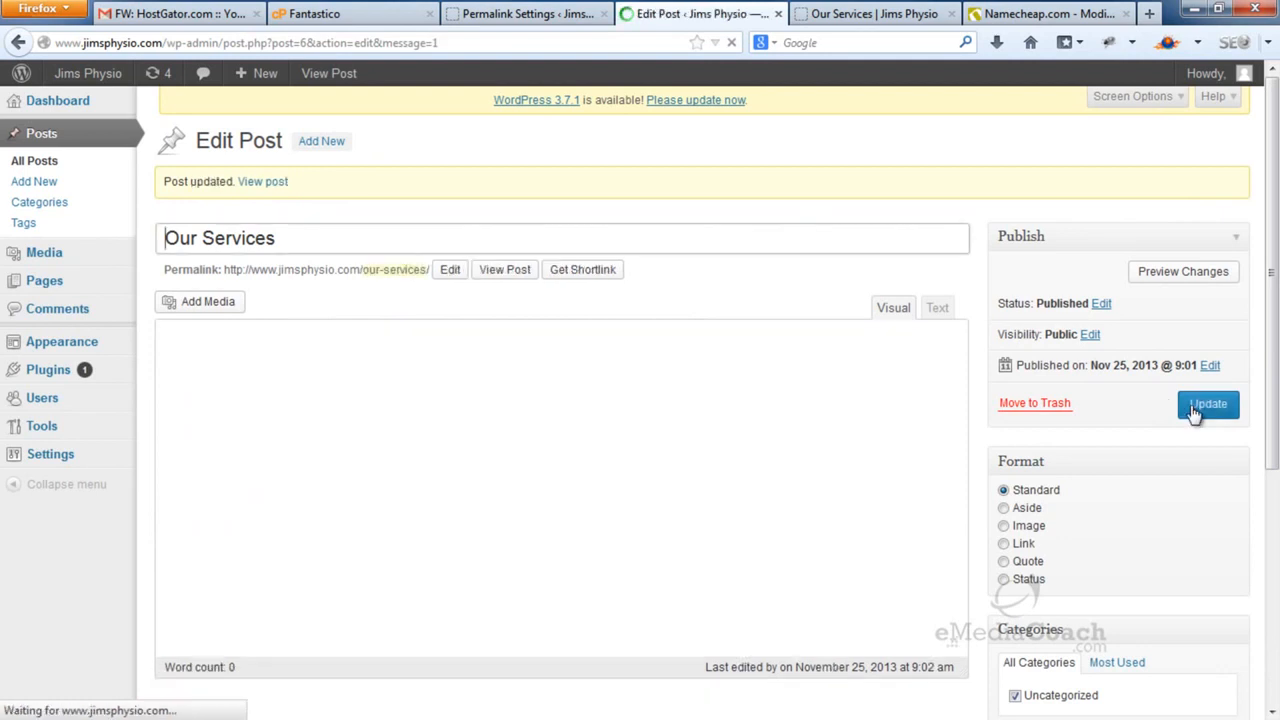
drag(226, 271, 417, 286)
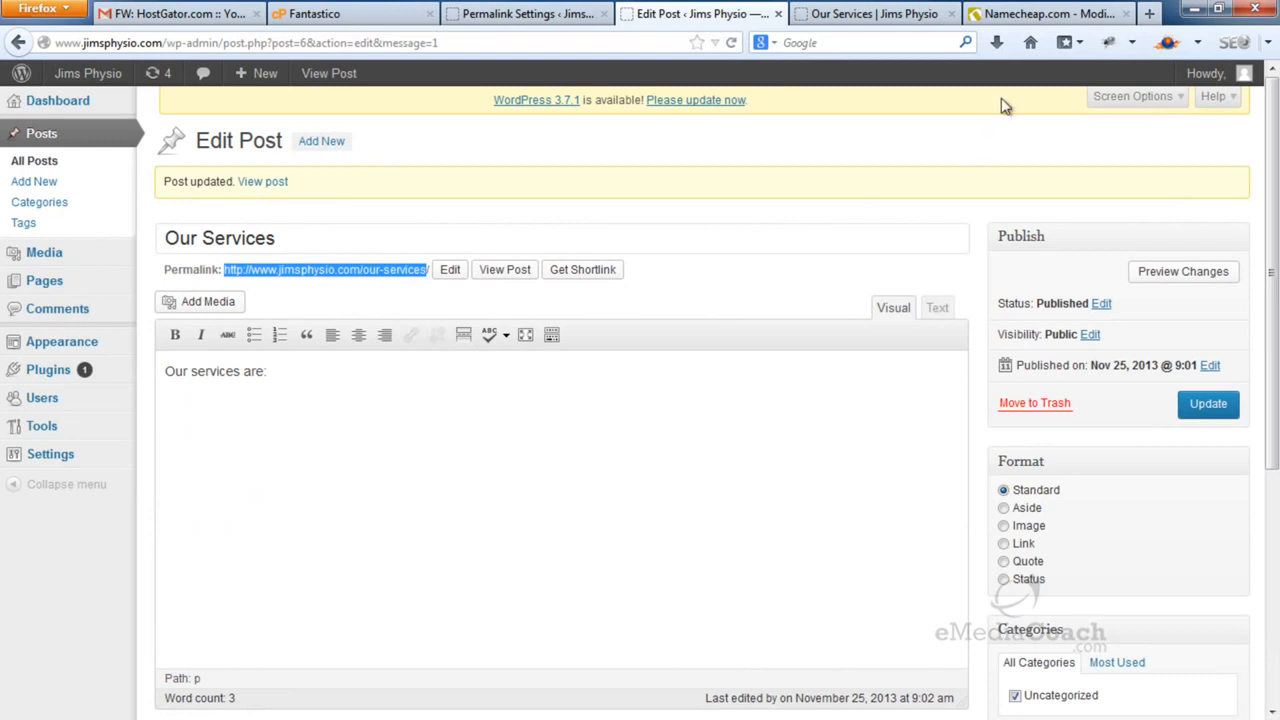
click(893, 10)
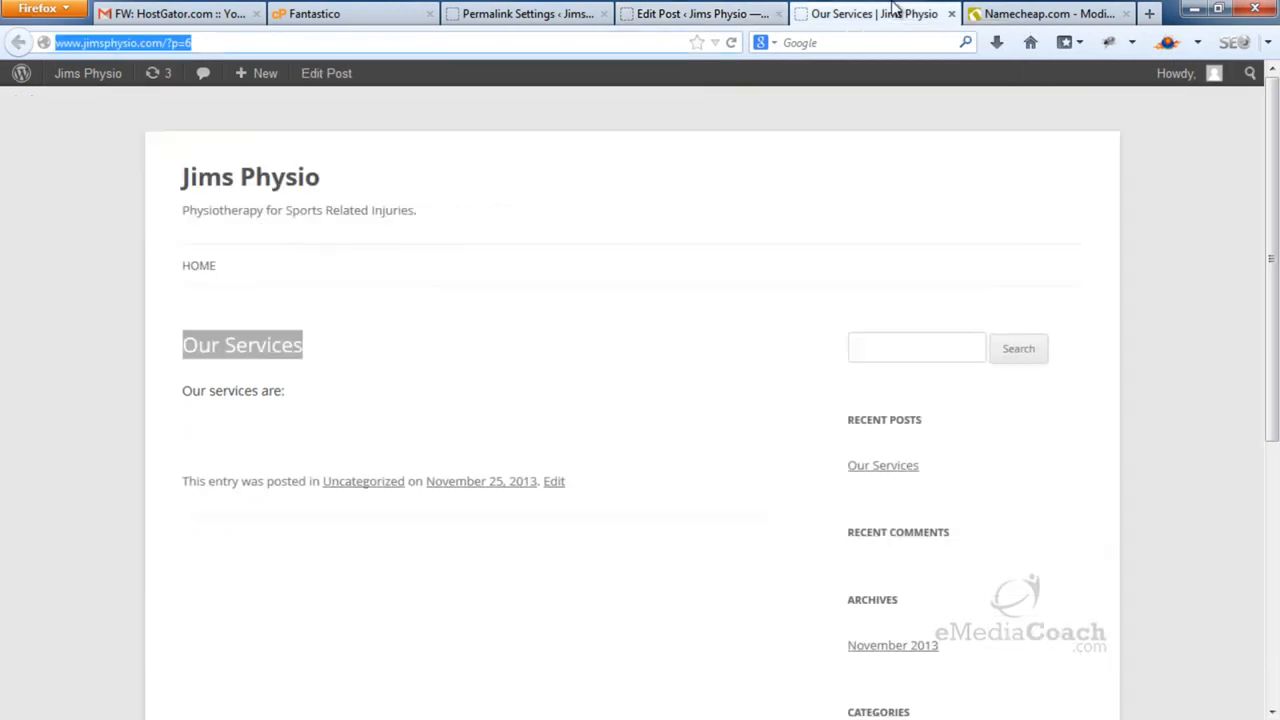
click(283, 43)
Reload the live post, then bring the eMediaCoach tutorial window on screen and maximize it
key(Return)
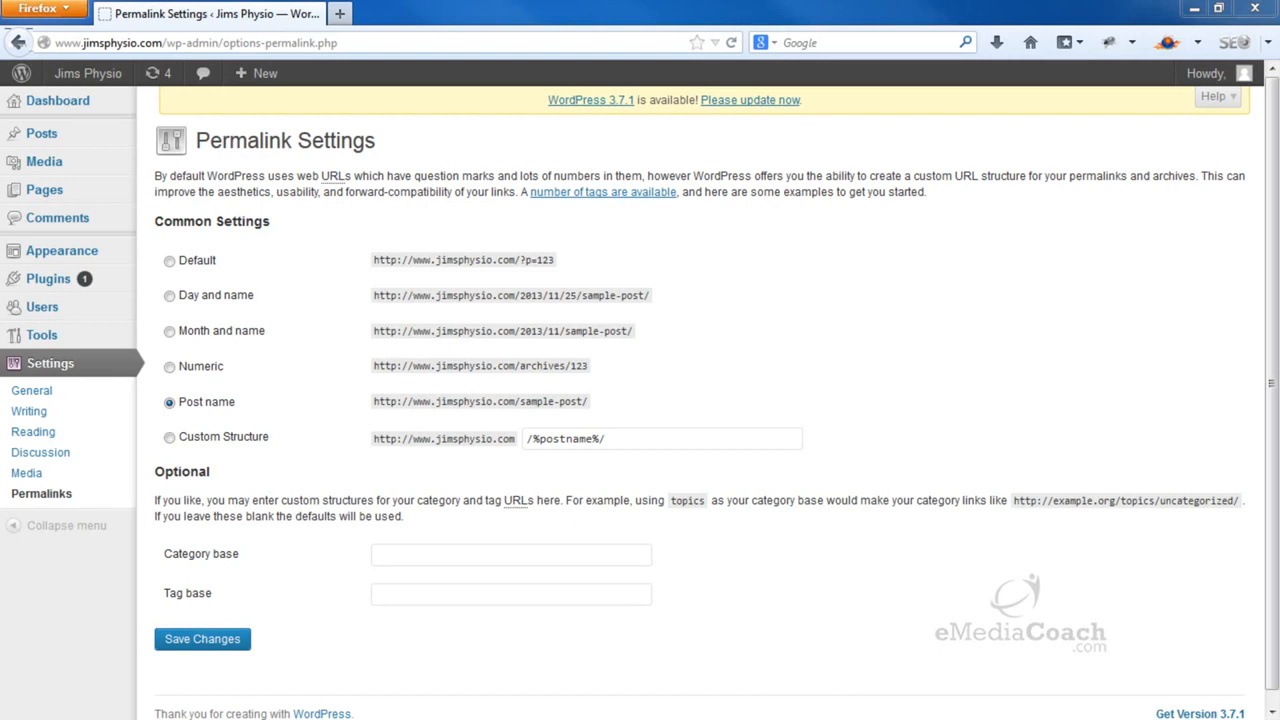
drag(1279, 2, 1091, 36)
double_click(1091, 36)
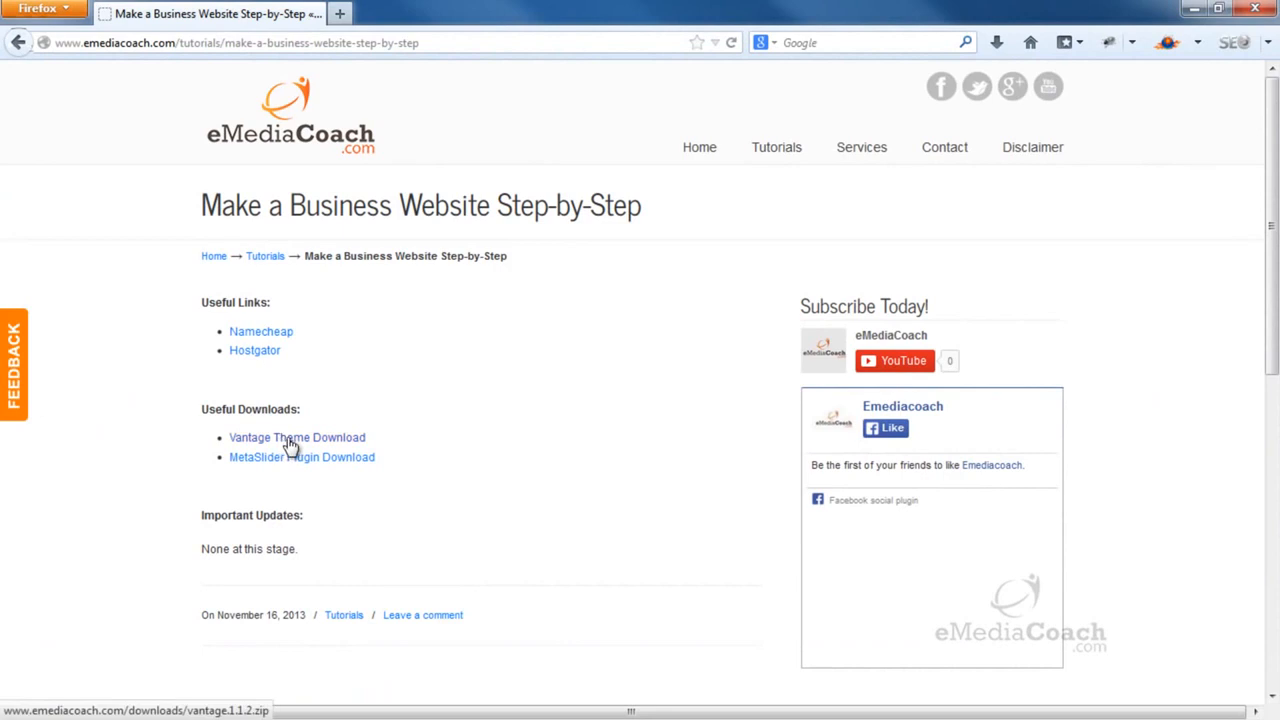
Download vantage.1.1.2.zip from the eMediaCoach tutorial and save it to the Desktop
click(334, 441)
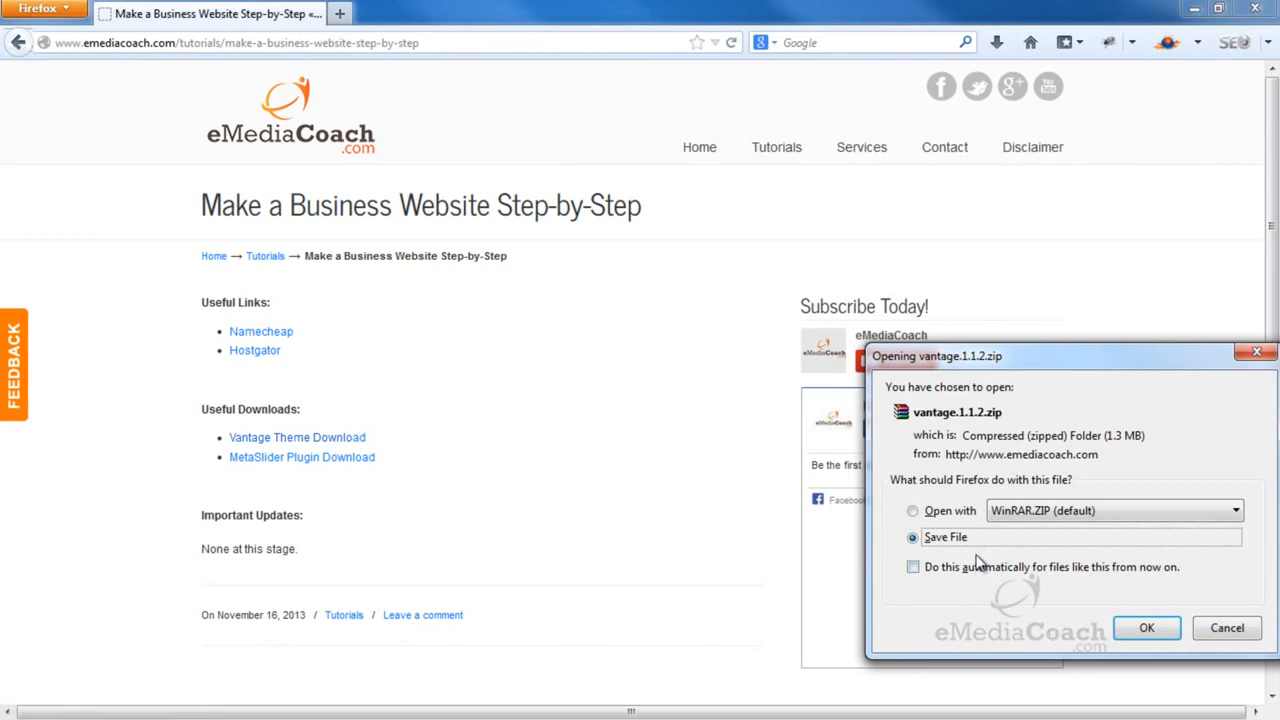
click(1145, 630)
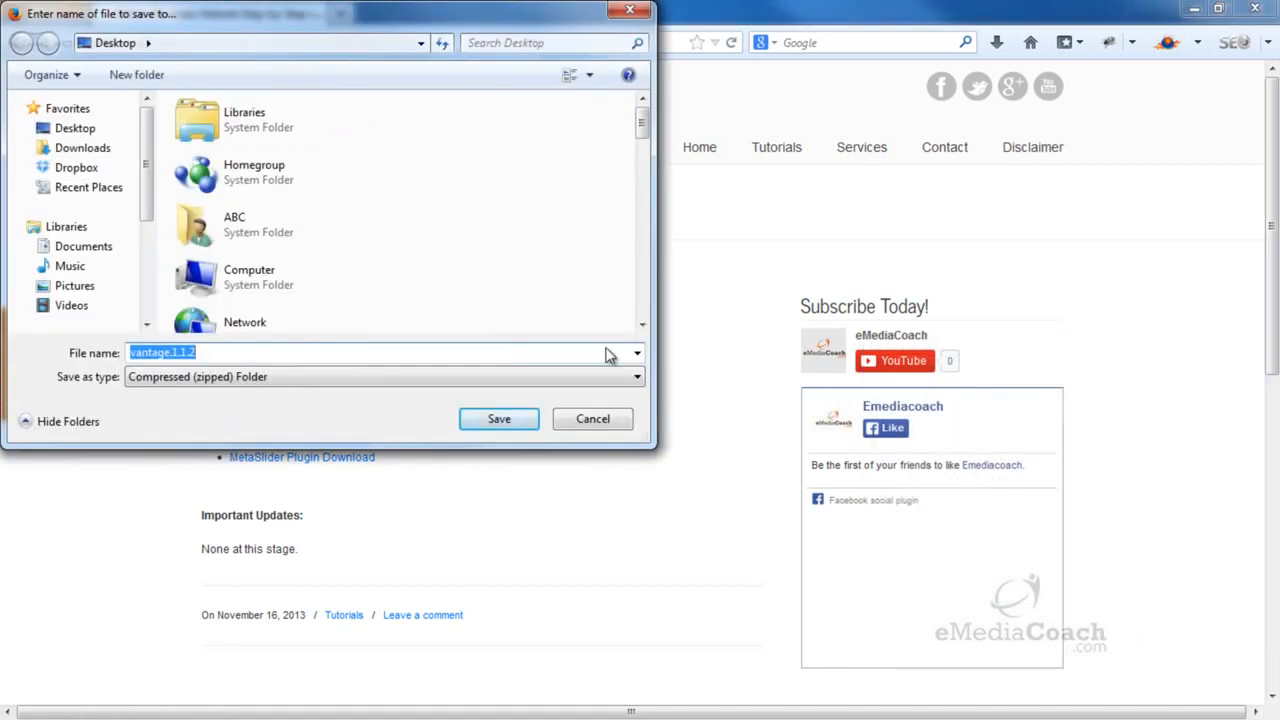
click(95, 133)
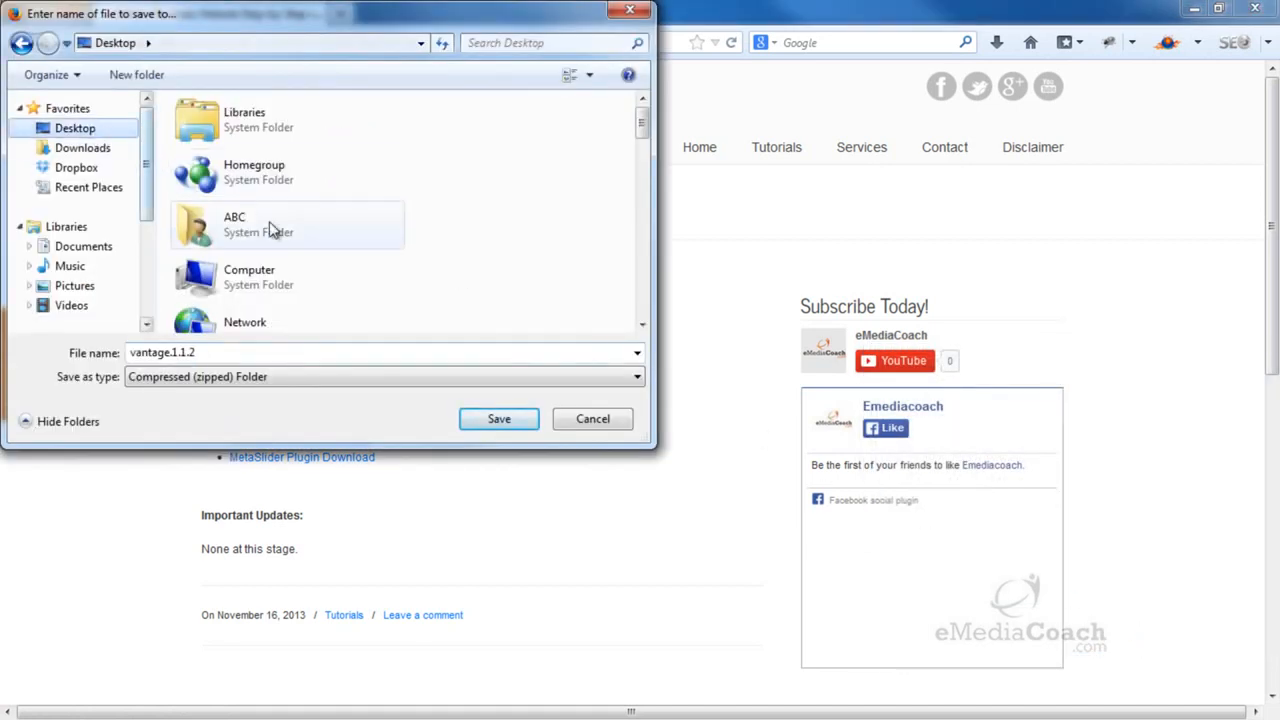
click(526, 425)
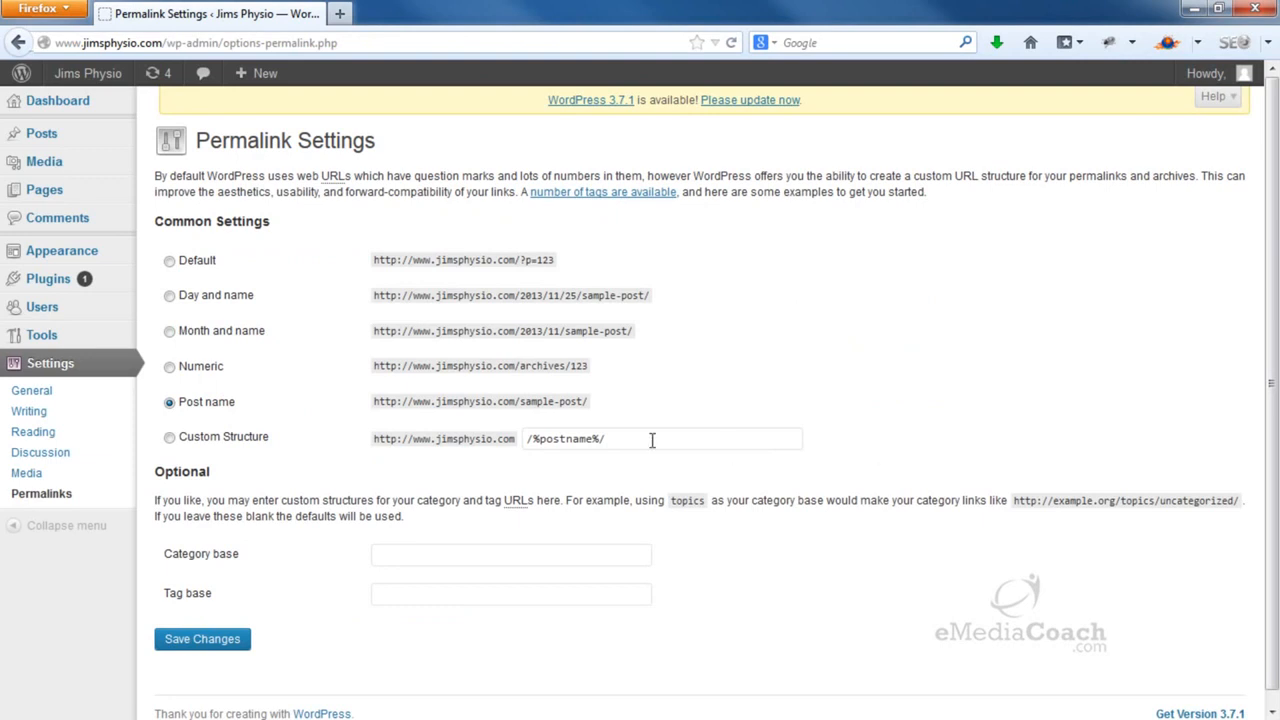
Upload vantage.1.1.2.zip under Appearance > Themes > Install Themes and install it
mouse_move(100, 253)
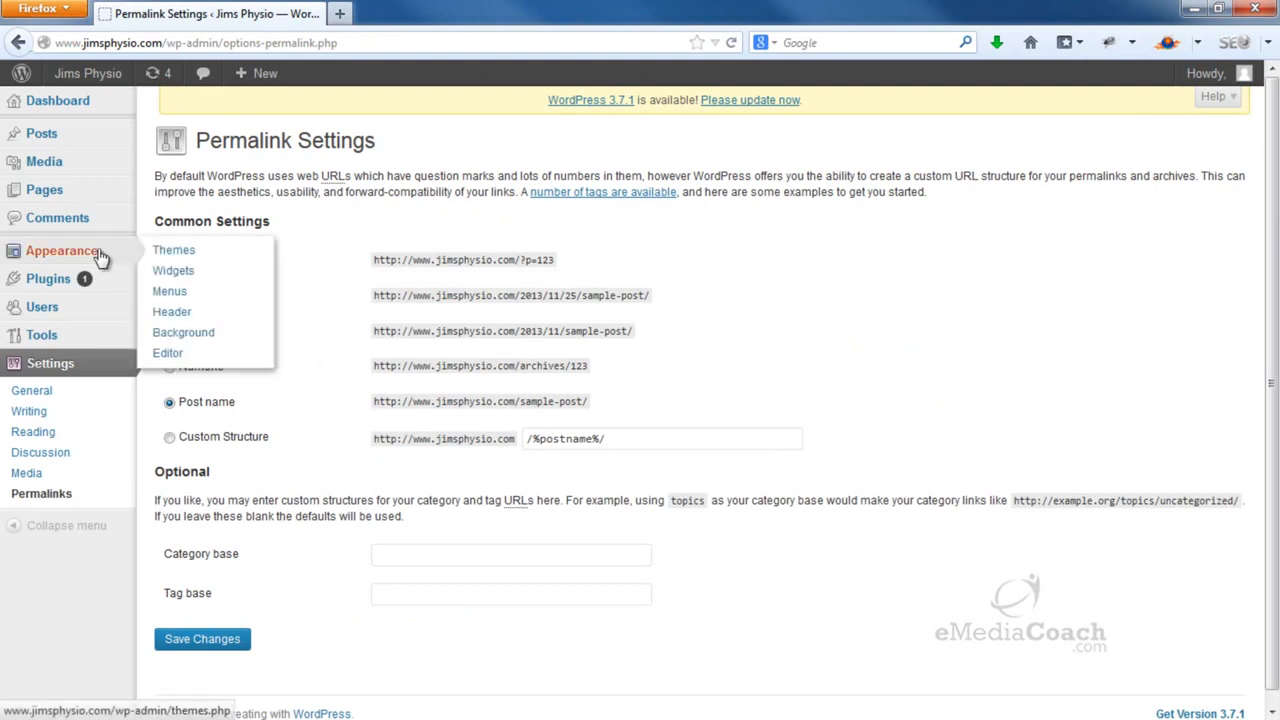
click(190, 253)
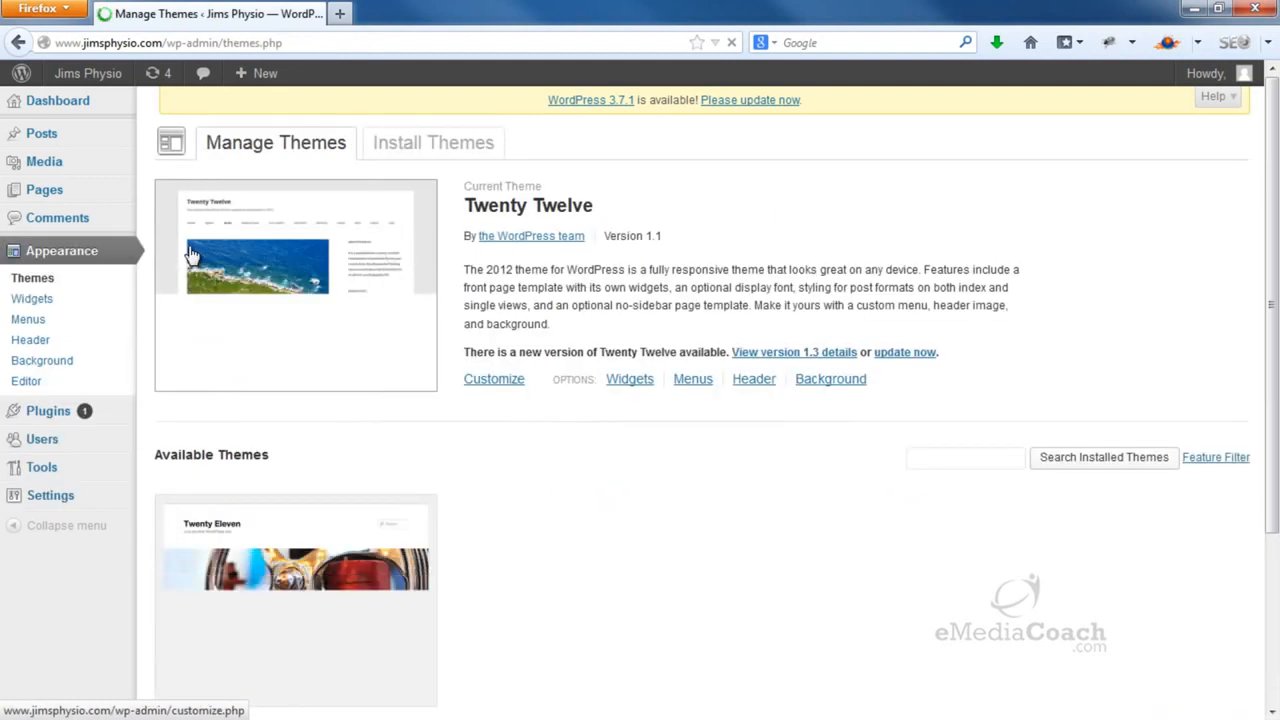
click(440, 145)
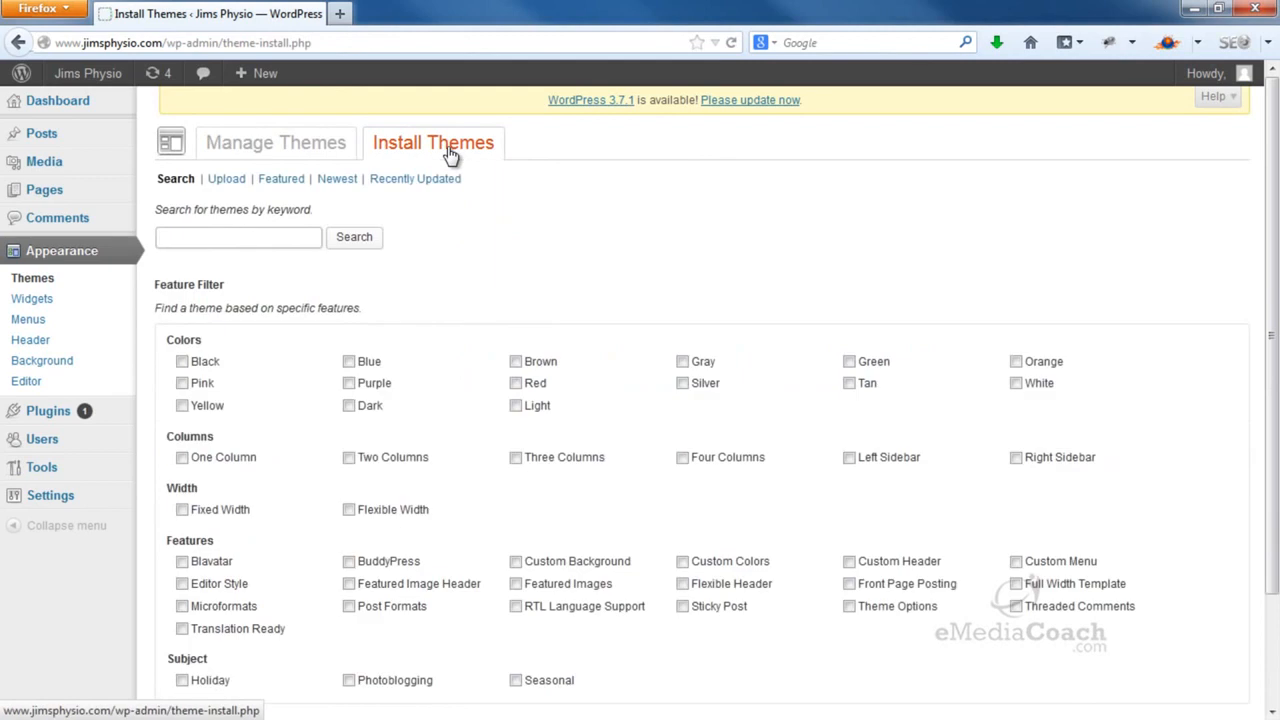
click(216, 182)
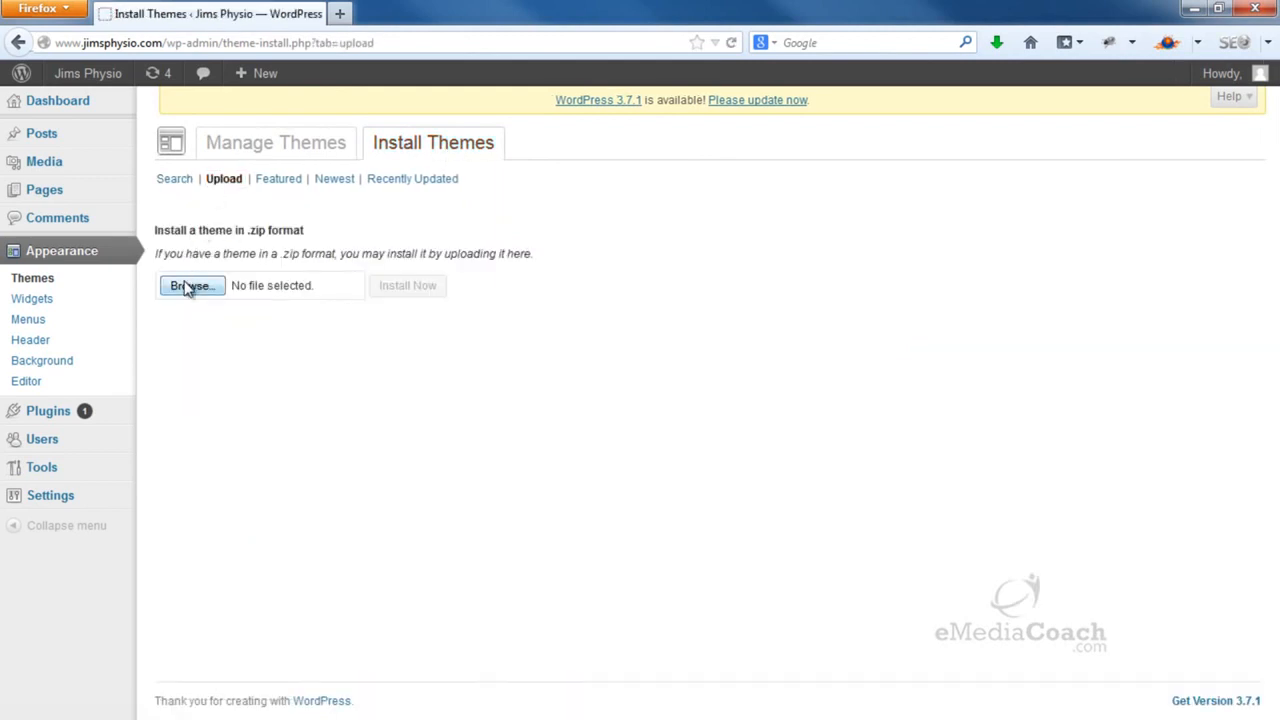
click(188, 288)
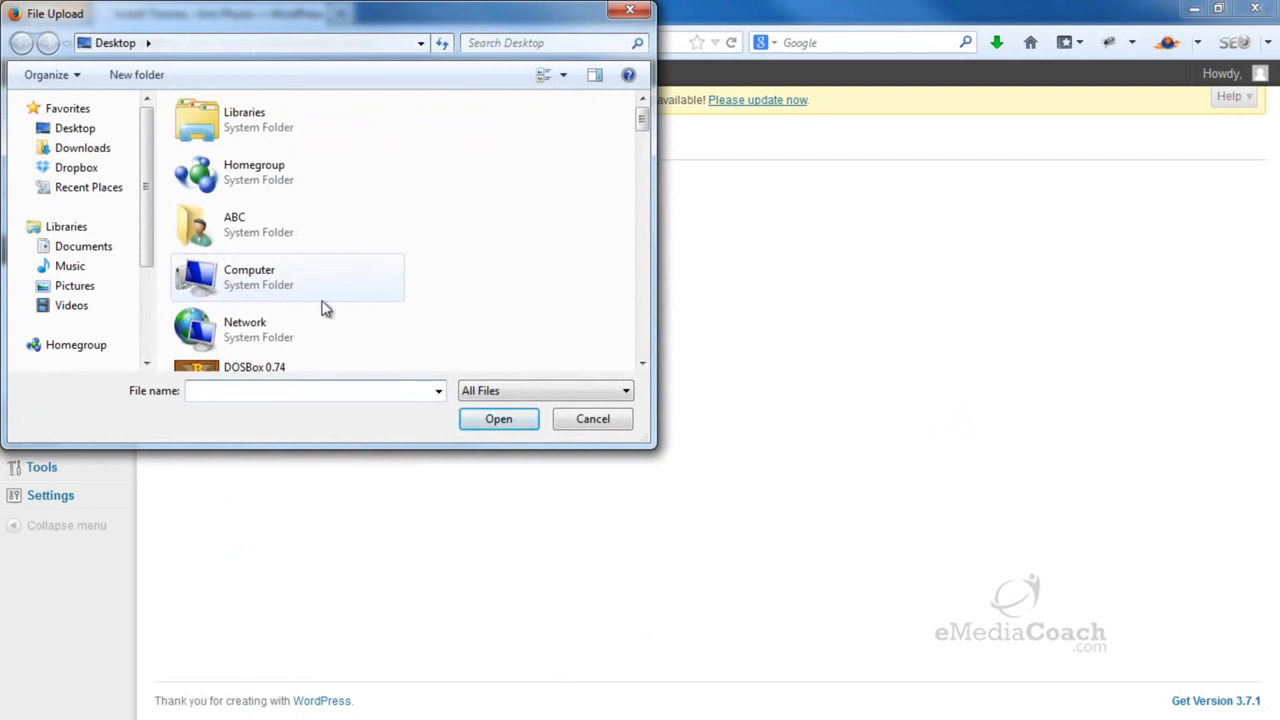
text(va)
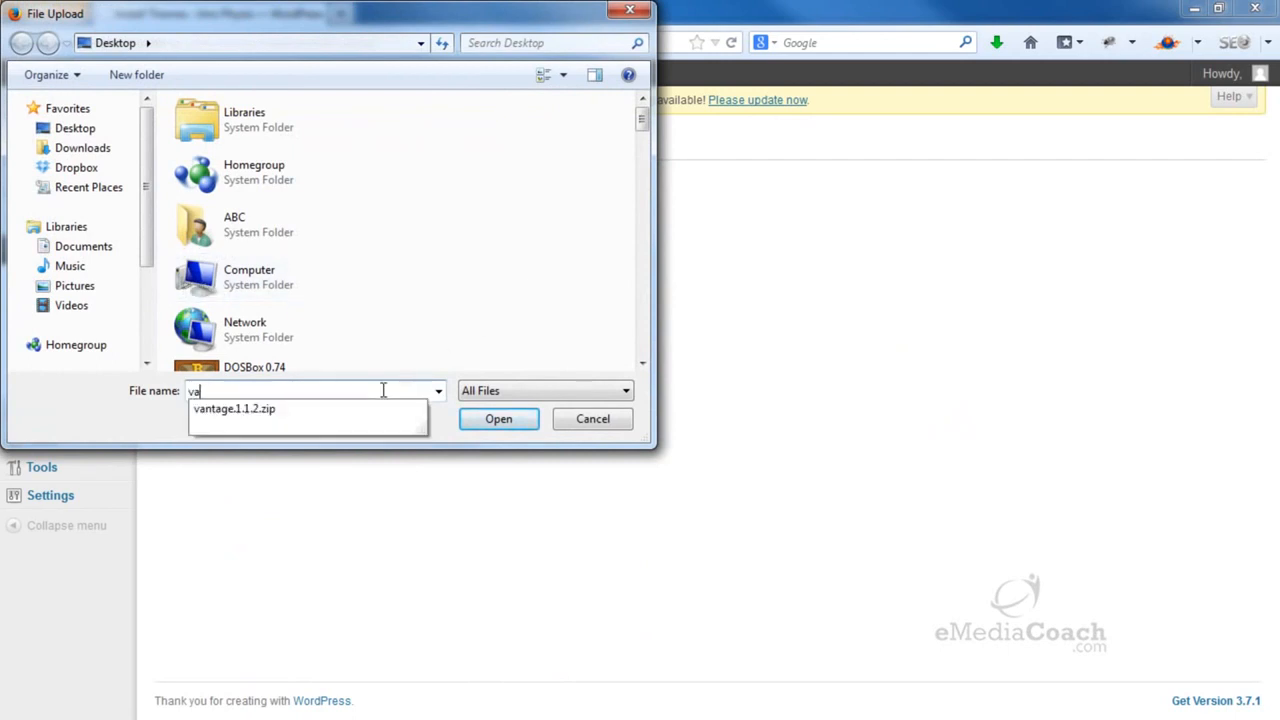
click(352, 409)
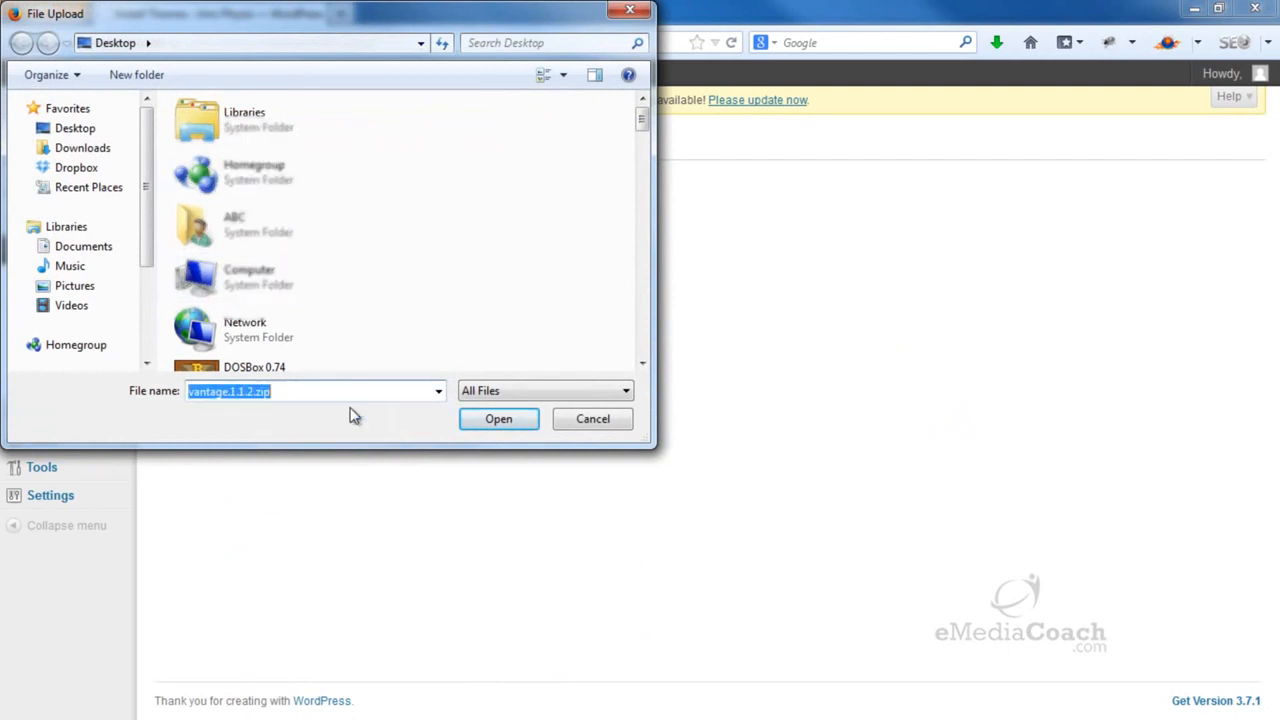
click(294, 360)
click(490, 419)
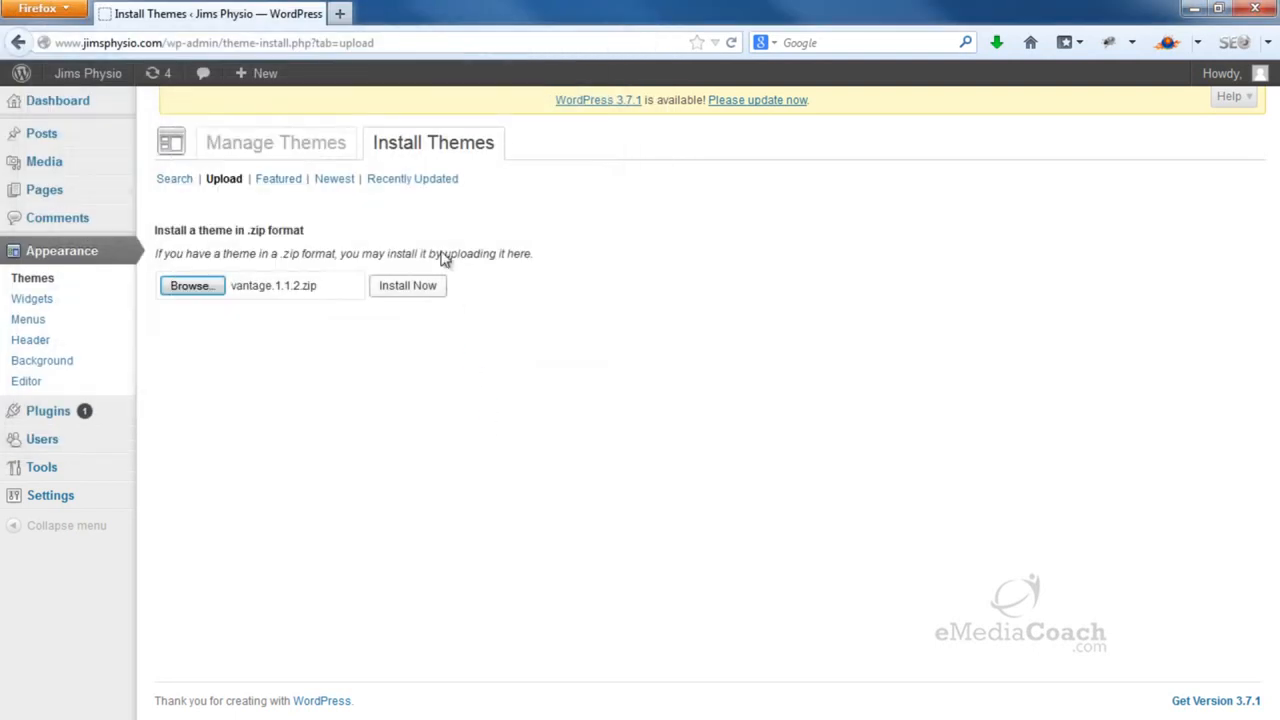
click(401, 292)
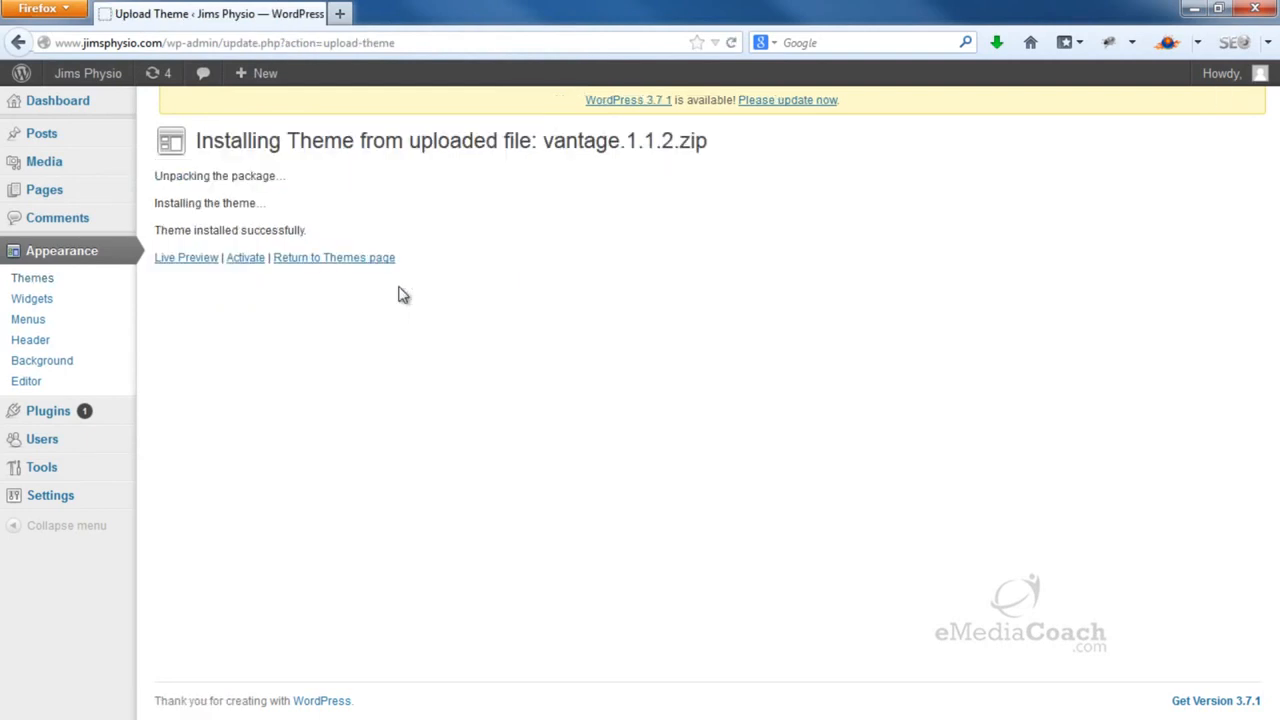
Activate Vantage, dismiss the SiteOrigin banner, and review the live site in a new tab
click(253, 260)
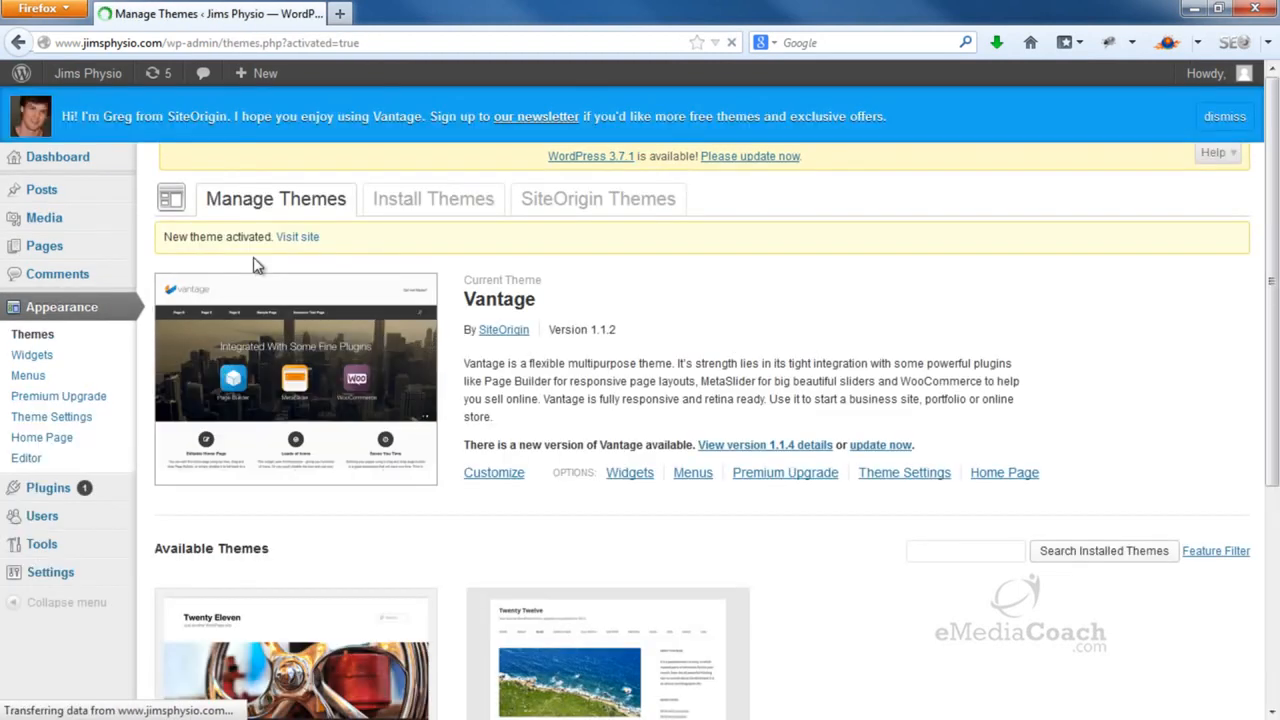
click(1210, 120)
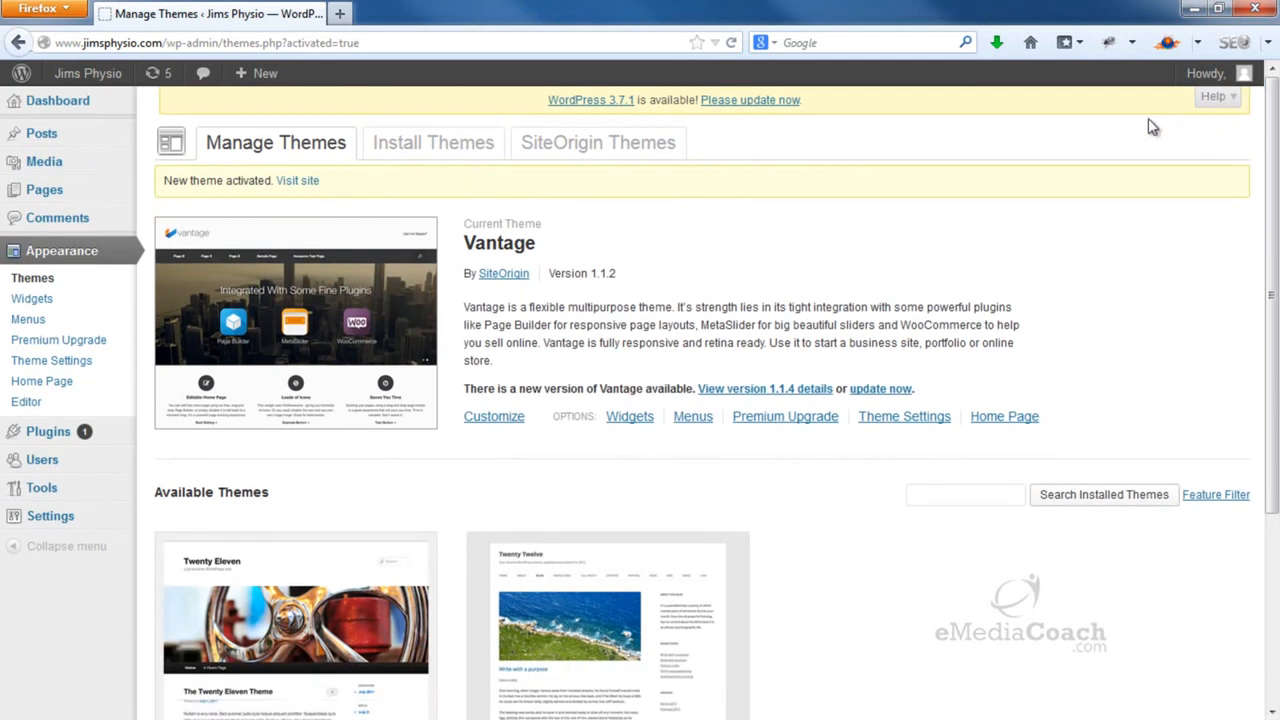
mouse_move(90, 76)
right_click(92, 108)
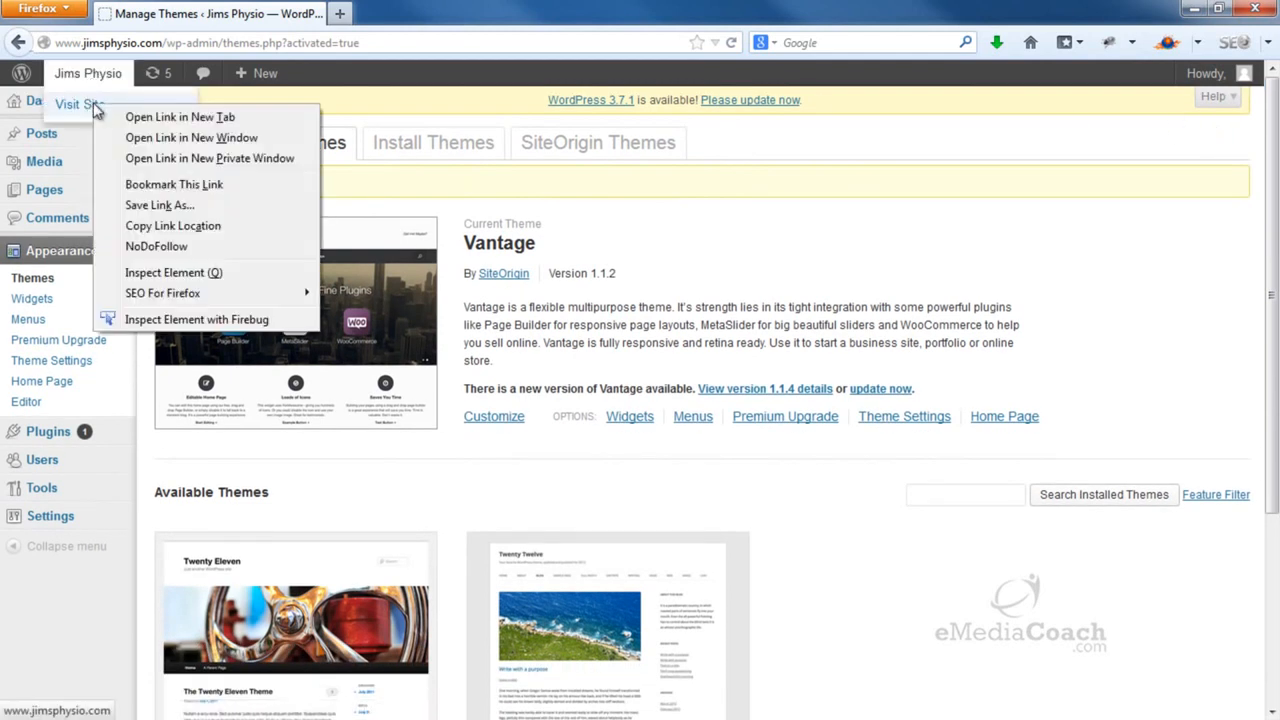
click(140, 116)
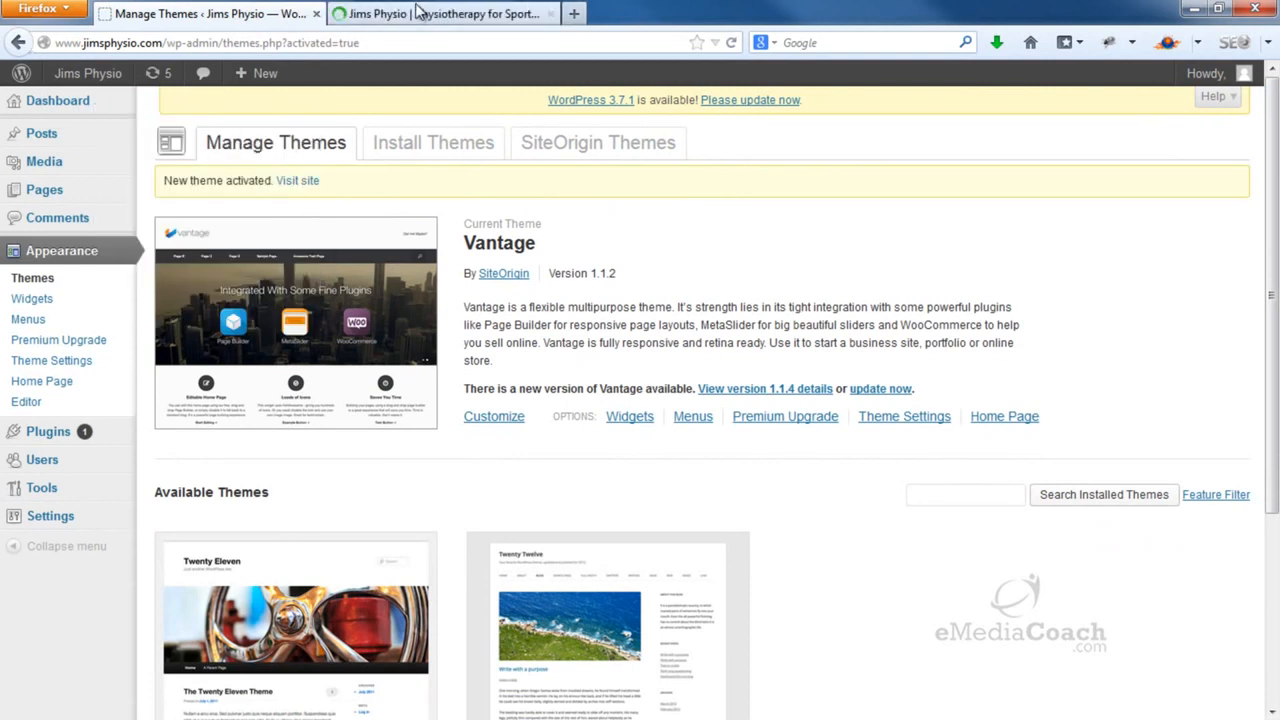
click(425, 15)
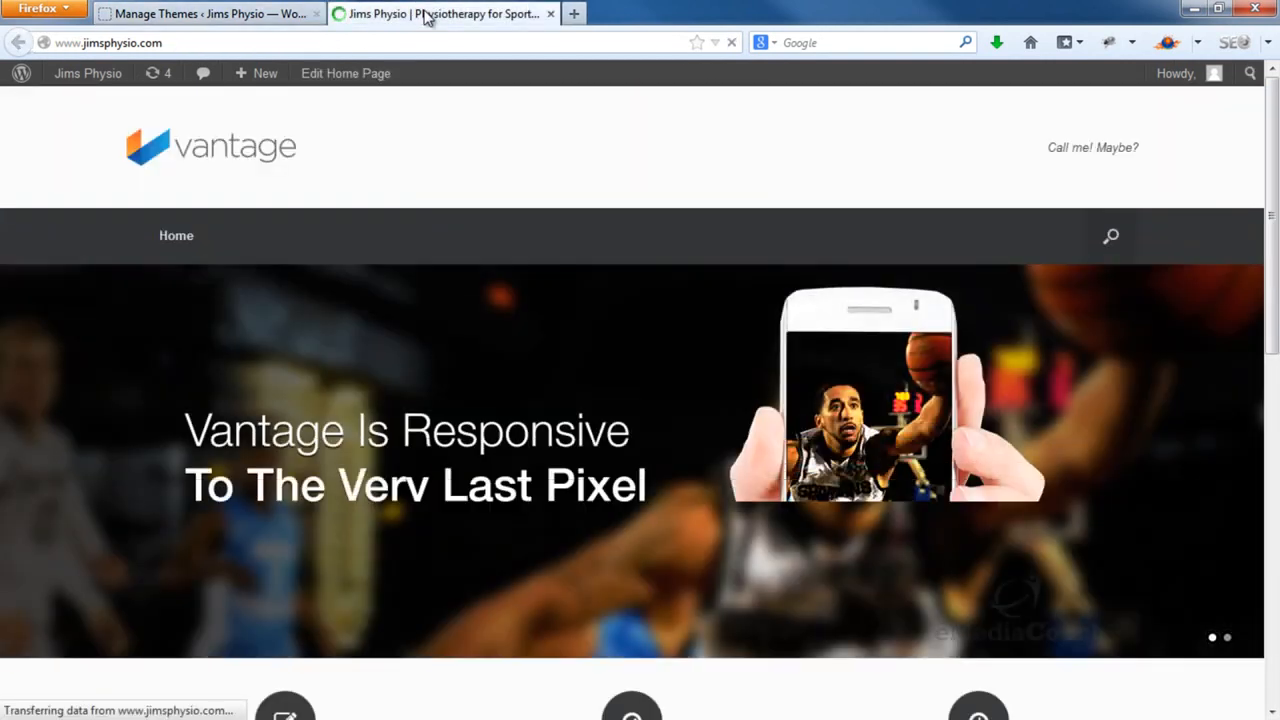
scroll(606, 150, down, 2)
scroll(606, 147, down, 5)
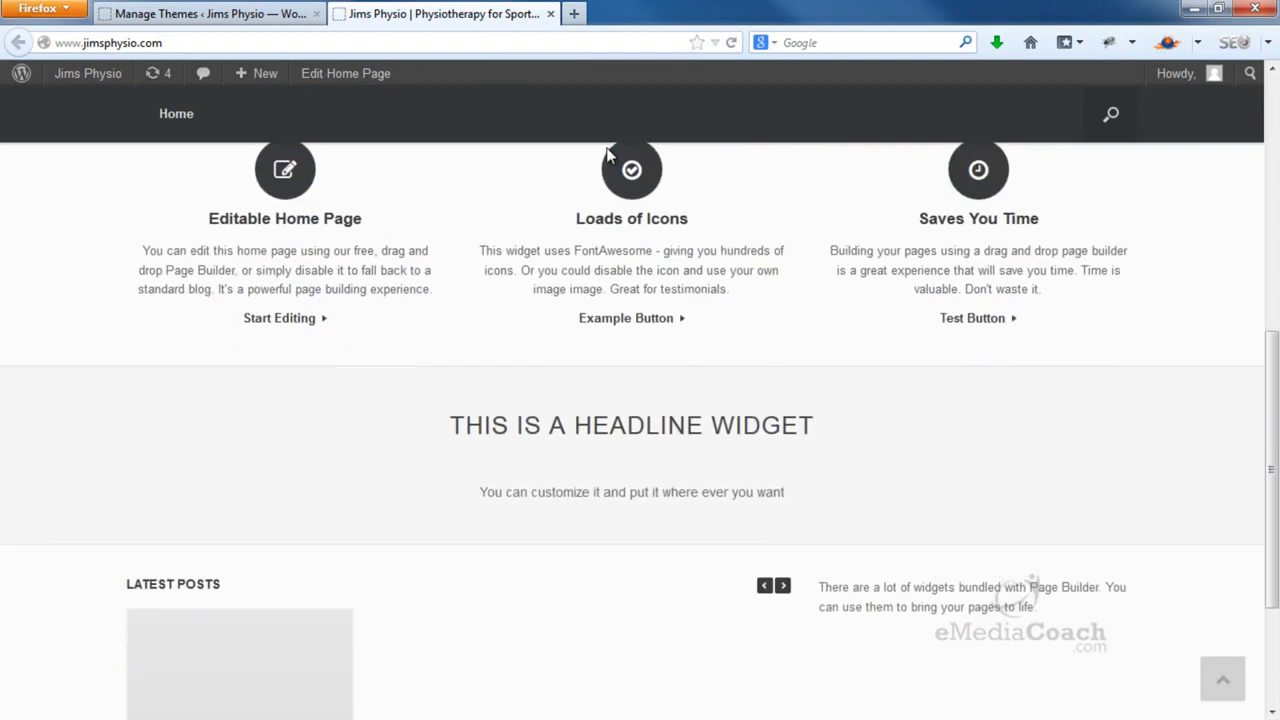
scroll(640, 285, up, 2)
scroll(642, 296, up, 7)
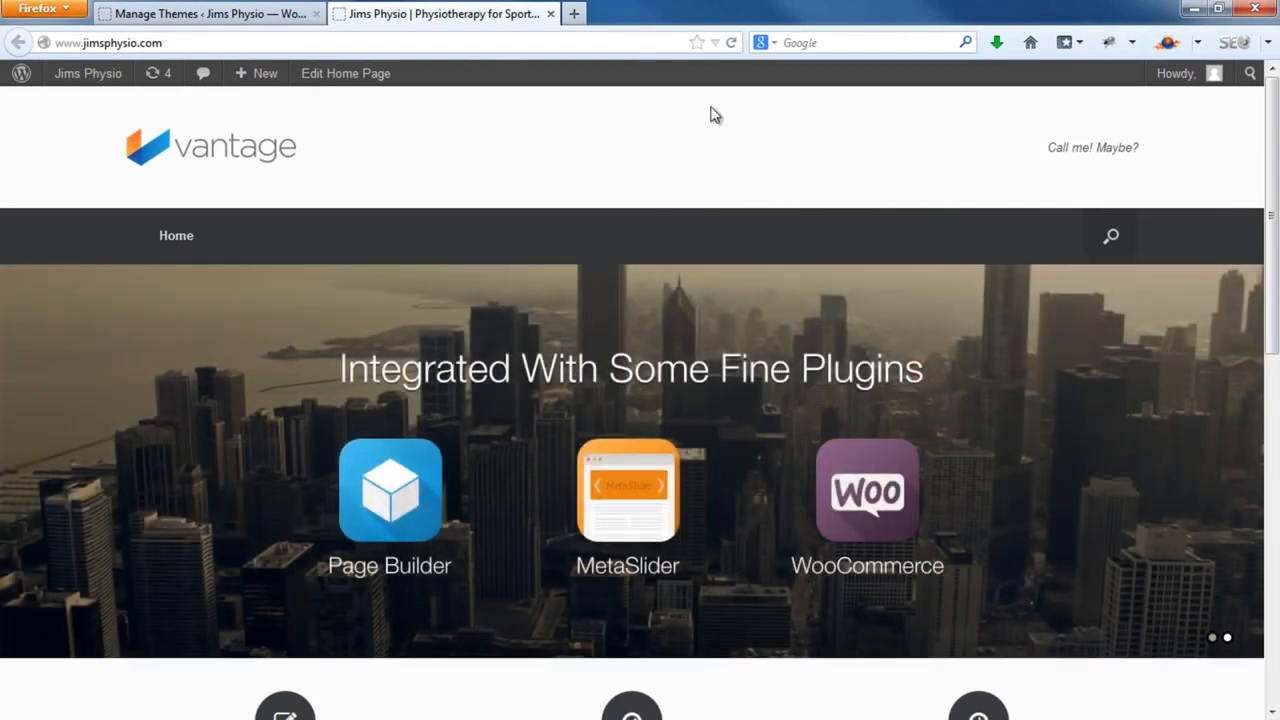
click(551, 14)
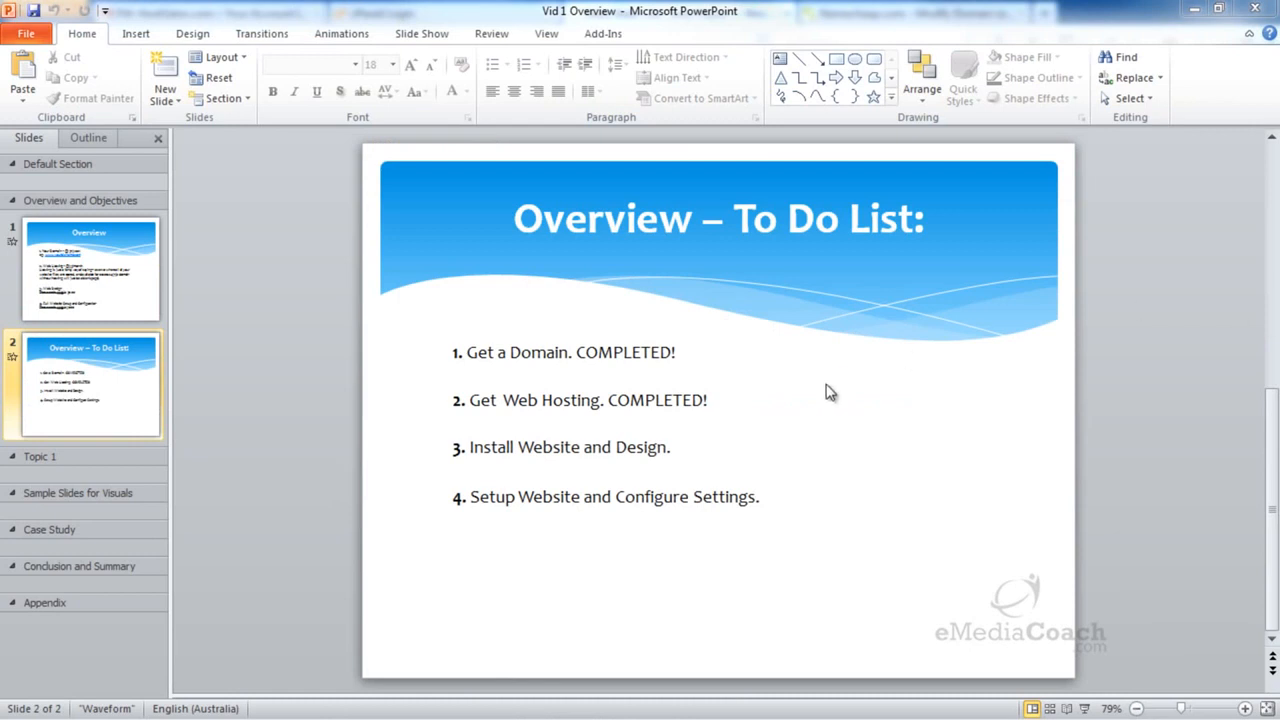
Append 'COMPLETED!' to item 3, Install Website and Design, and save the presentation
click(668, 447)
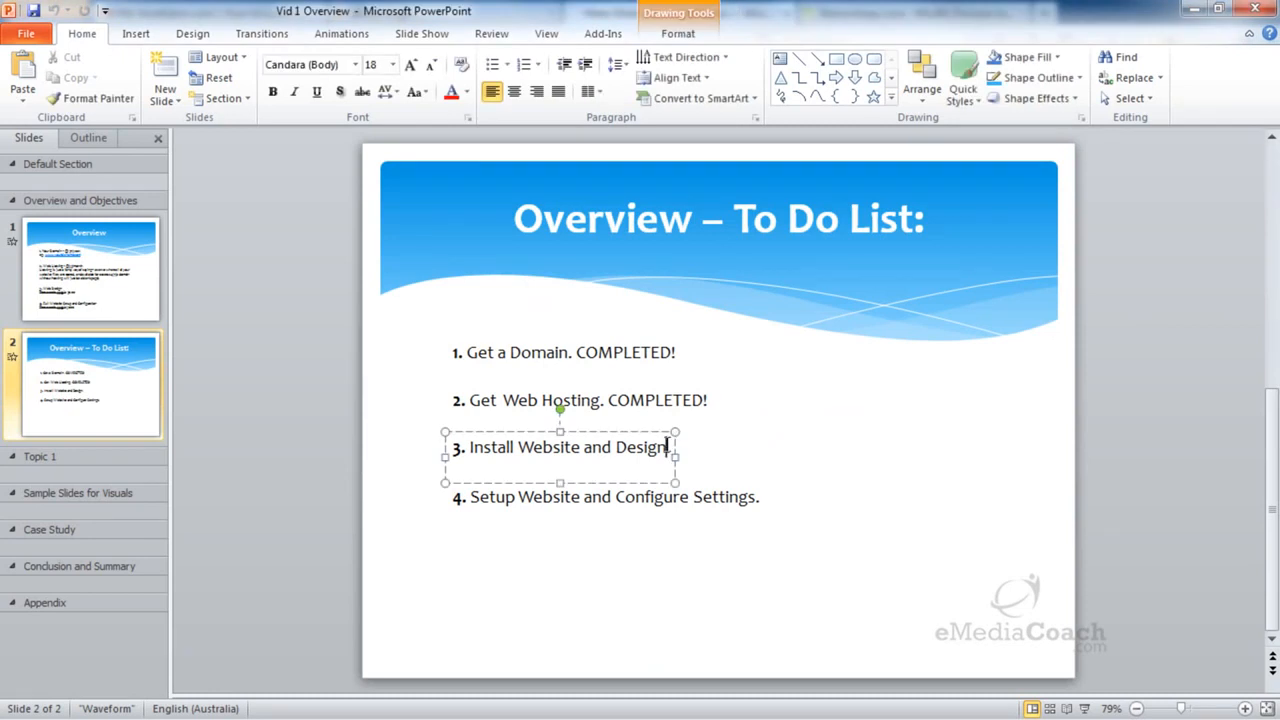
text(COMPLETED!)
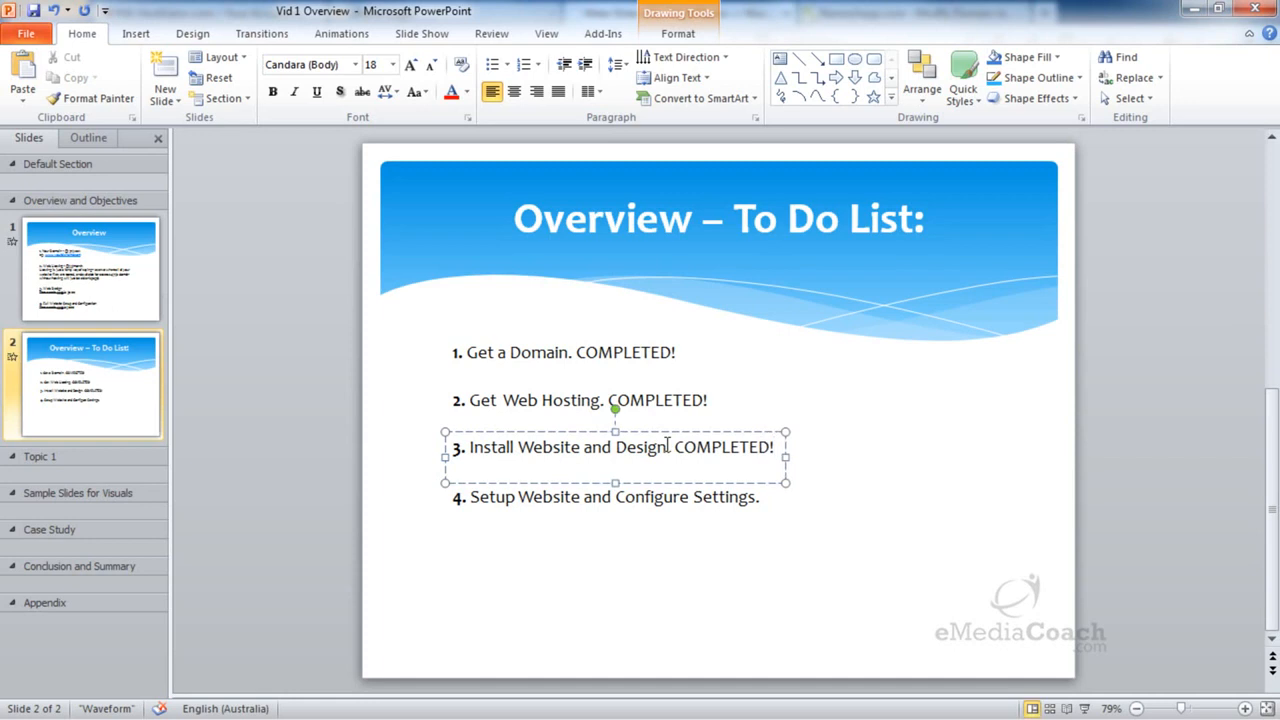
key(ctrl+s)
click(870, 484)
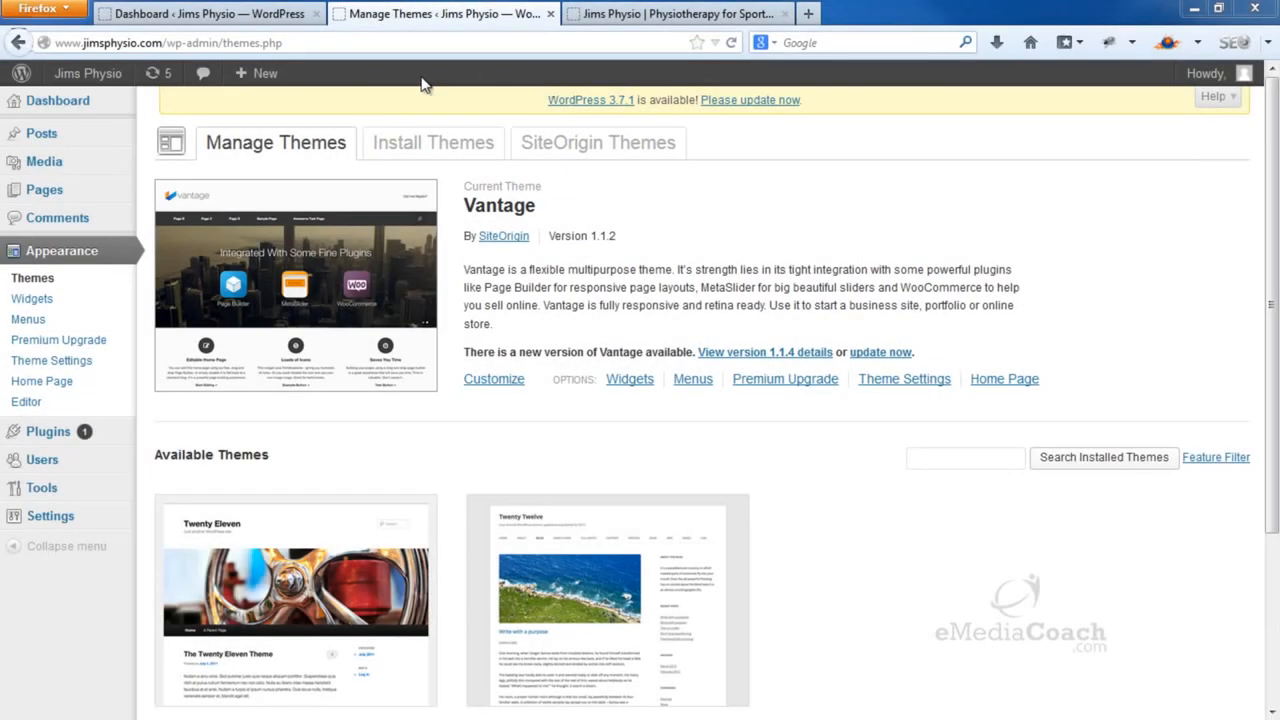
From the Dashboard, start a new blank page via Pages > Add New
click(75, 108)
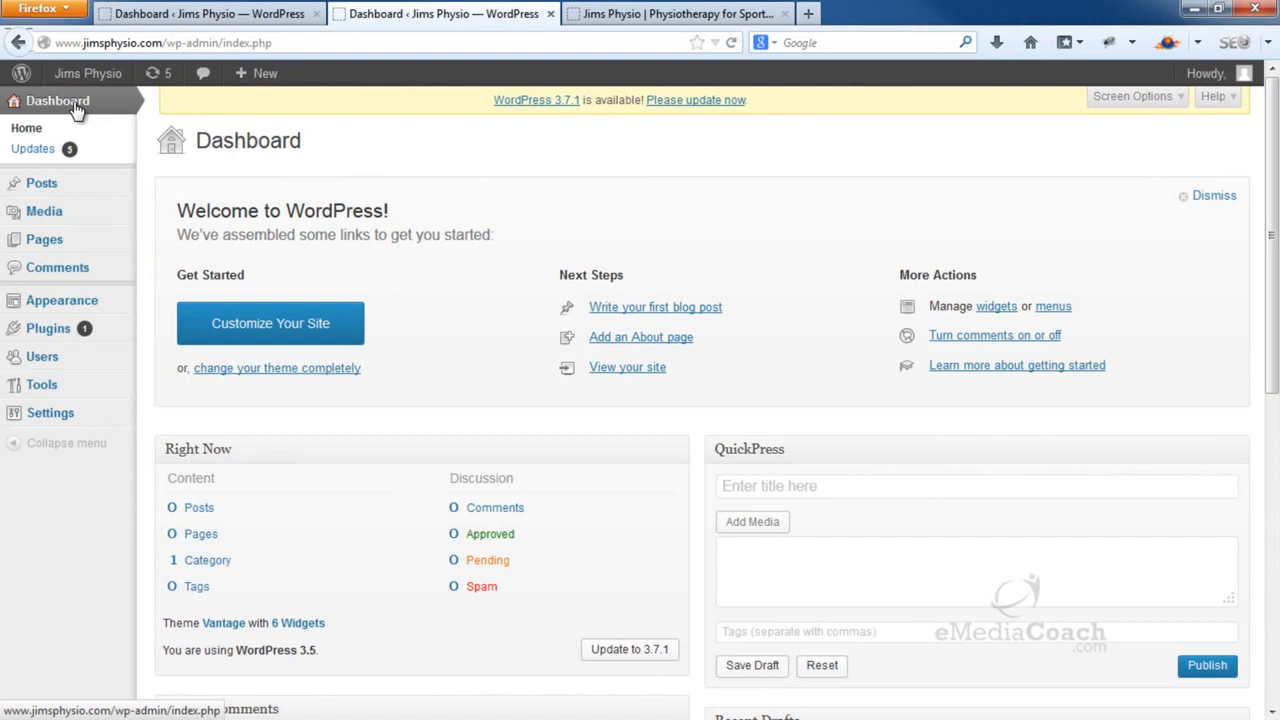
mouse_move(88, 243)
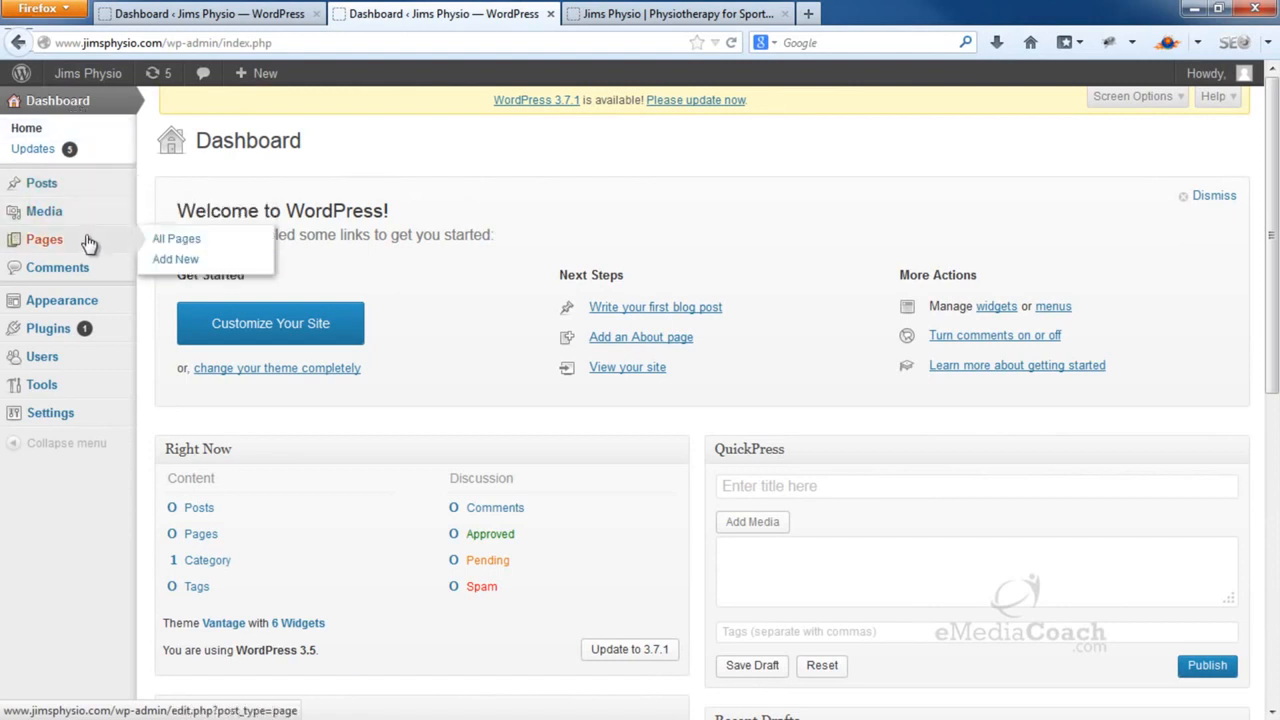
click(186, 264)
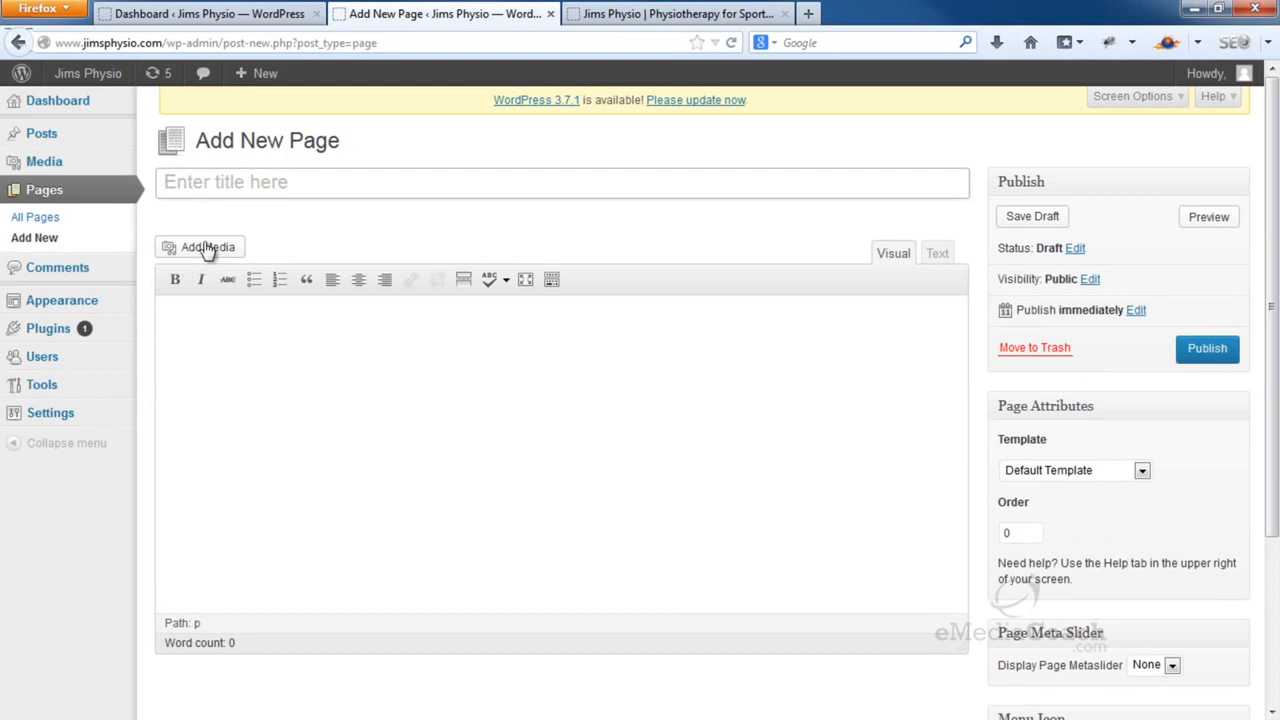
Title the page 'Welcome', save it as a draft, and return to the Visual editor
click(237, 186)
text(Welcome)
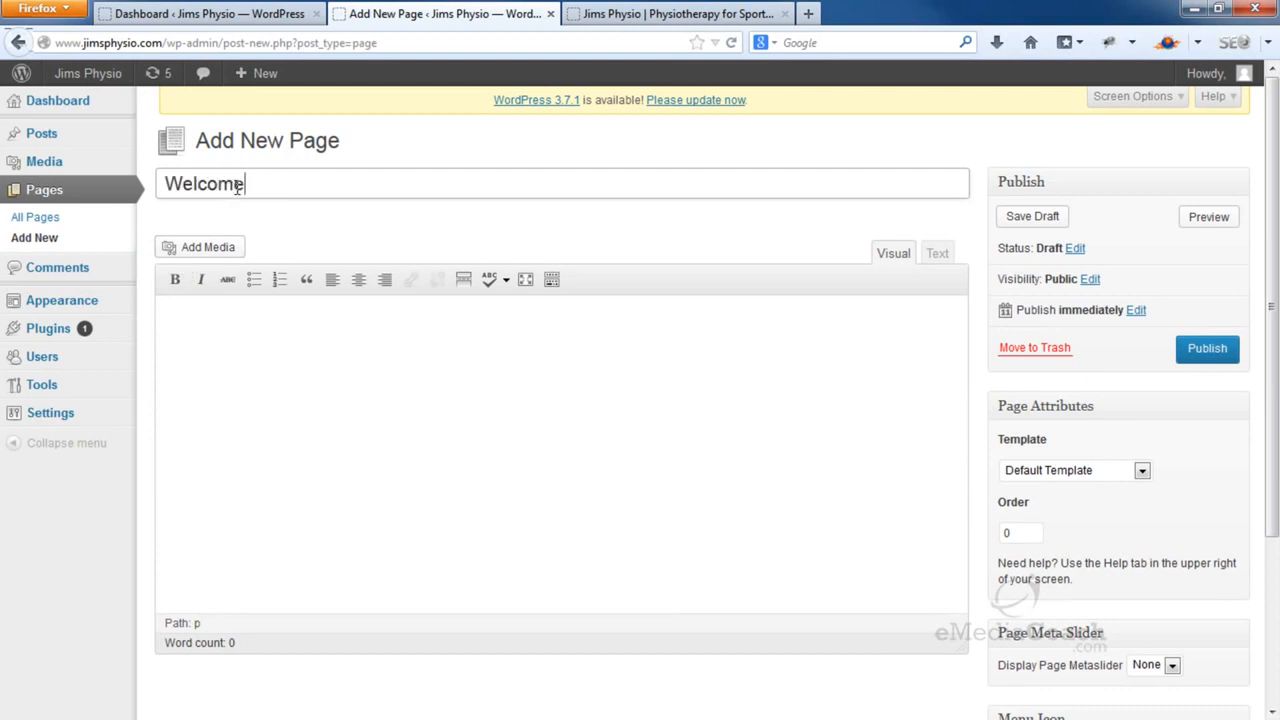
click(318, 389)
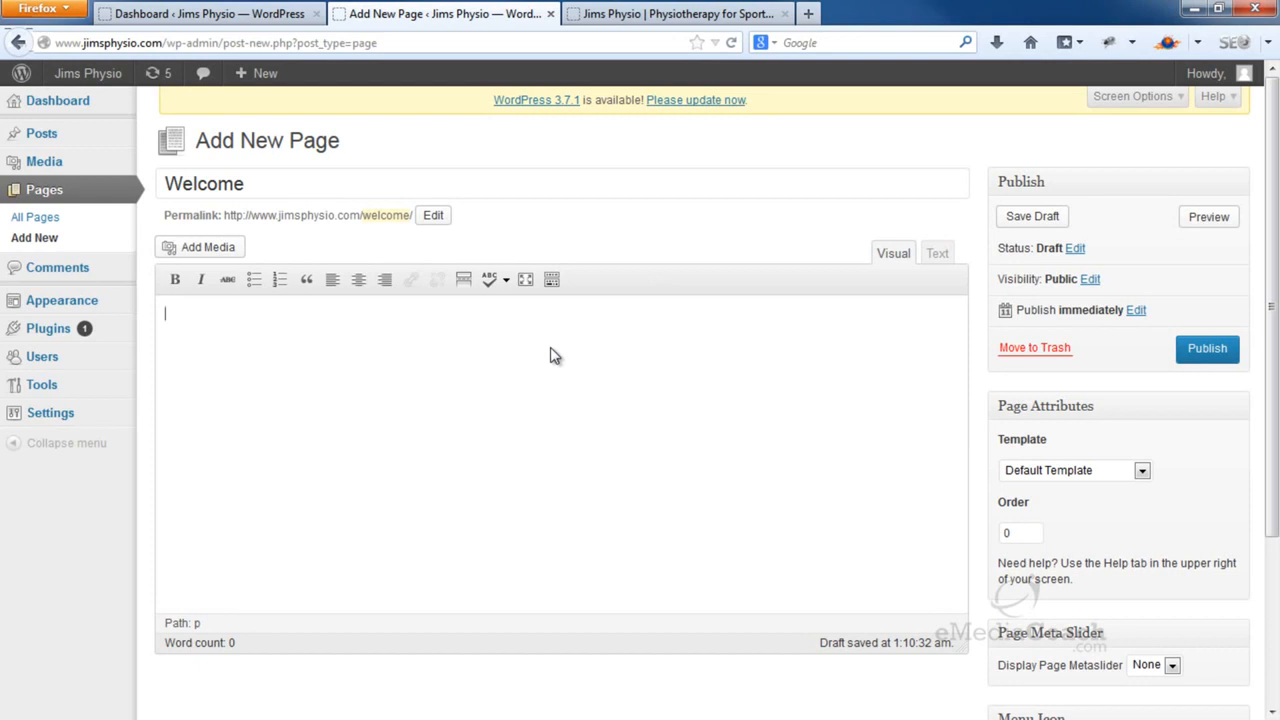
click(1005, 217)
click(935, 256)
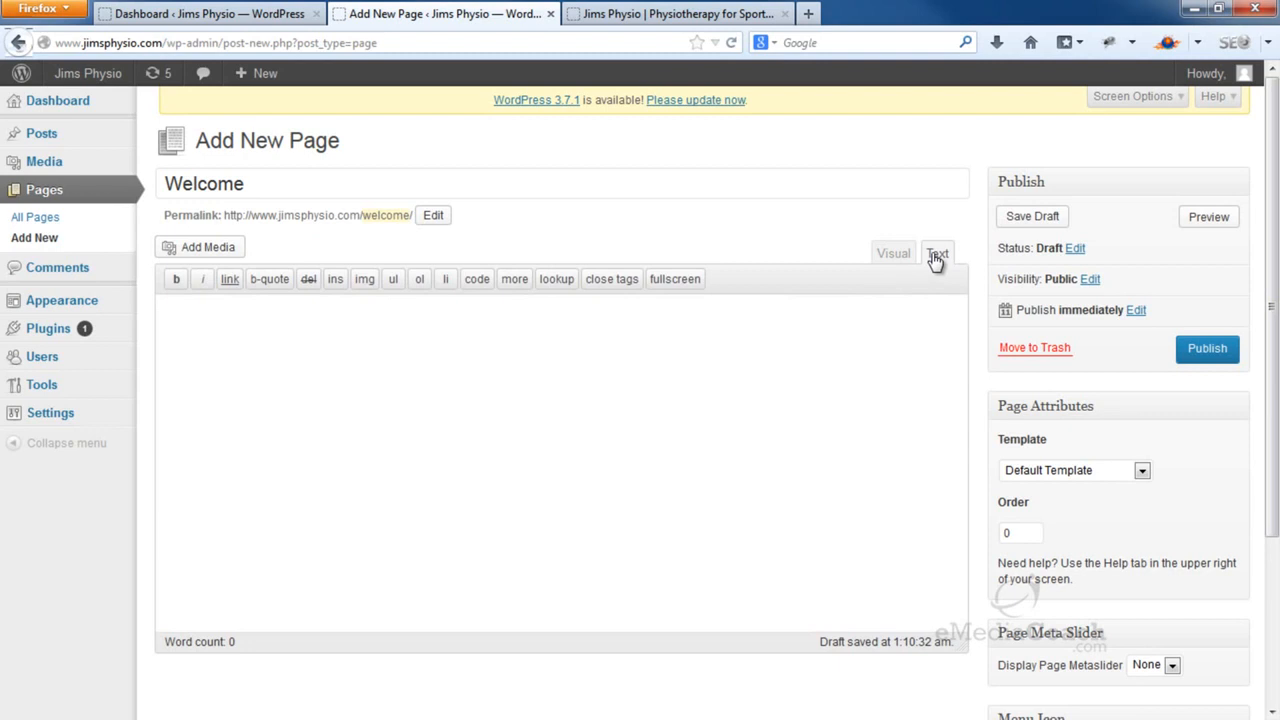
click(903, 257)
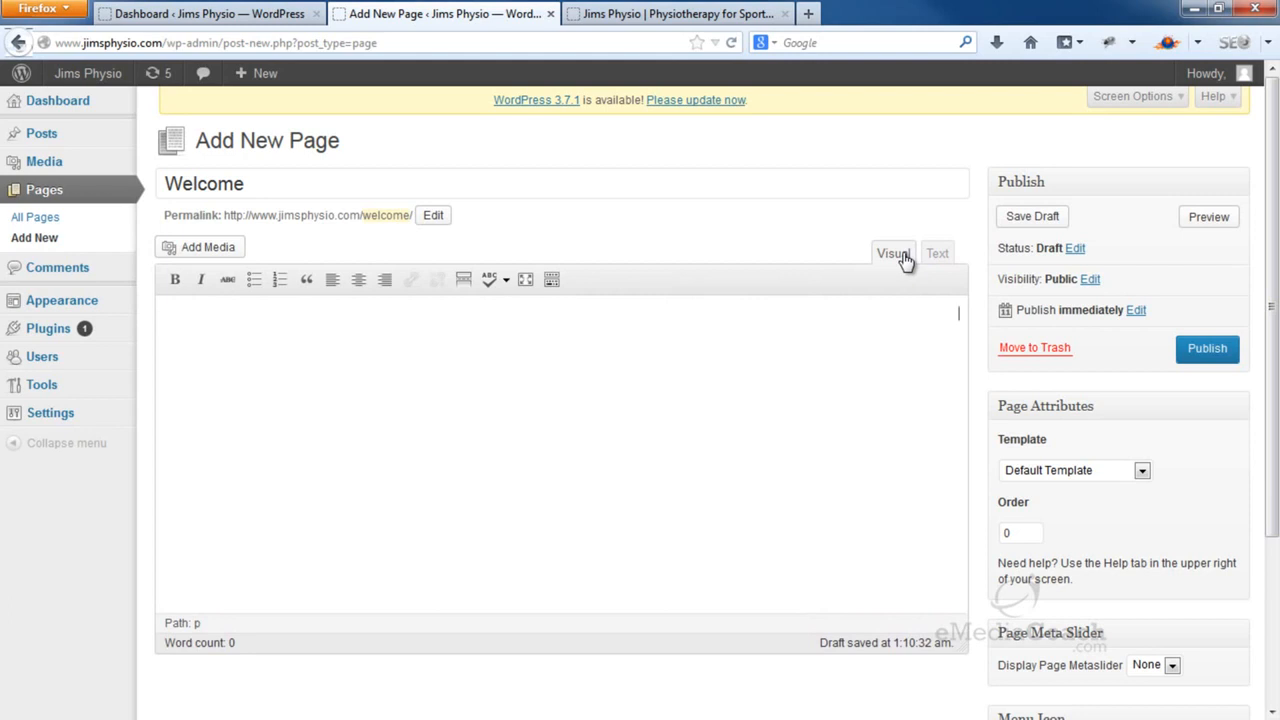
Paste two Lorem Ipsum paragraphs into the body, trying then undoing bold and italic on single words
click(437, 350)
text(Lorem Ipsum is simply dummy text of the printing and typesetting industry. Lorem Ipsum has been the industry's standard dummy text ever since the 1500s, when an unknown printer took a galley of type and scrambled it to make a type specimen book. It has survived not only five centuries, but also the leap into electronic typesetting, remaining essentially unchanged. It was popularised in the 1960s with the release of Letraset sheets containing Lorem Ipsum passages, and more recently with desktop publishing software like Aldus PageMaker including versions of Lorem Ipsum. It is a long established fact that a reader will be distracted by the readable content of a page when looking at its layout. The point of using Lorem Ipsum is that it has a more-or-less normal distribution of letters, as opposed to using 'Content here, content here', making it look like readable English. Many desktop publishing packages and web page editors now use Lorem Ipsum as their default model text, and a search for 'lorem ipsum' will uncover many web sites still in their infancy. Various versions have evolved over the years, sometimes by accident, sometimes on purpose (injected humour and the like).)
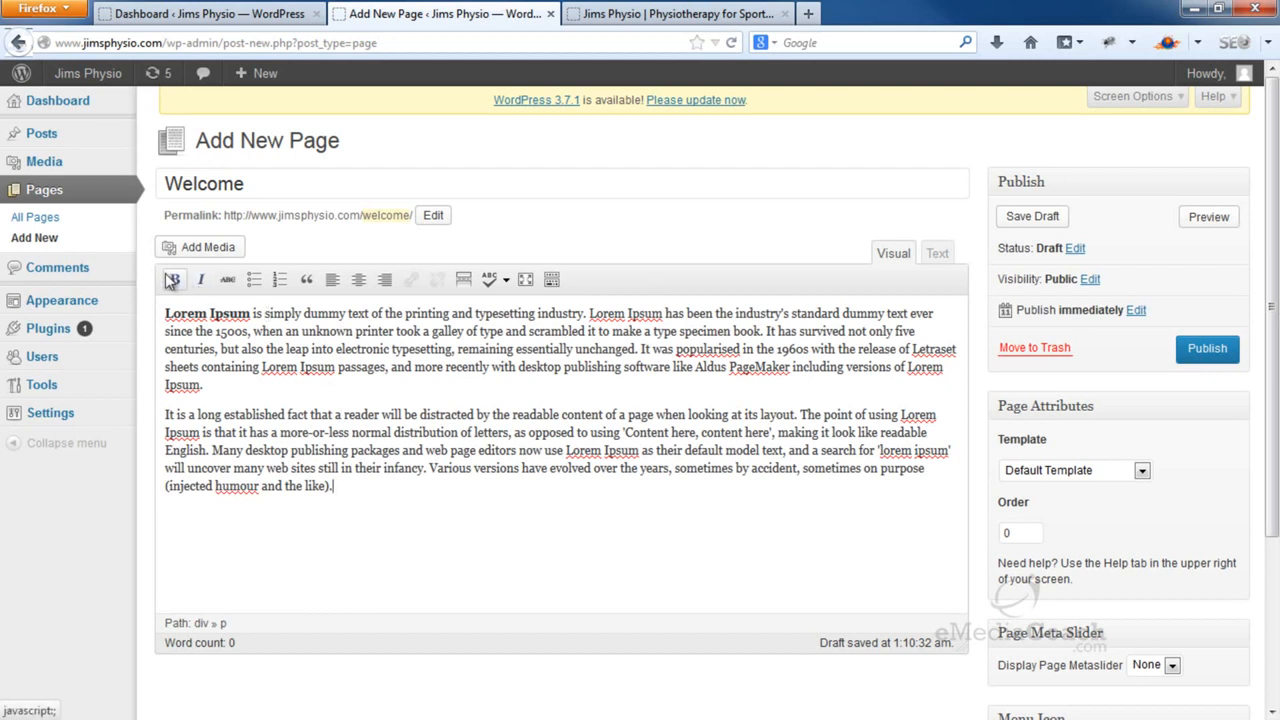
double_click(311, 315)
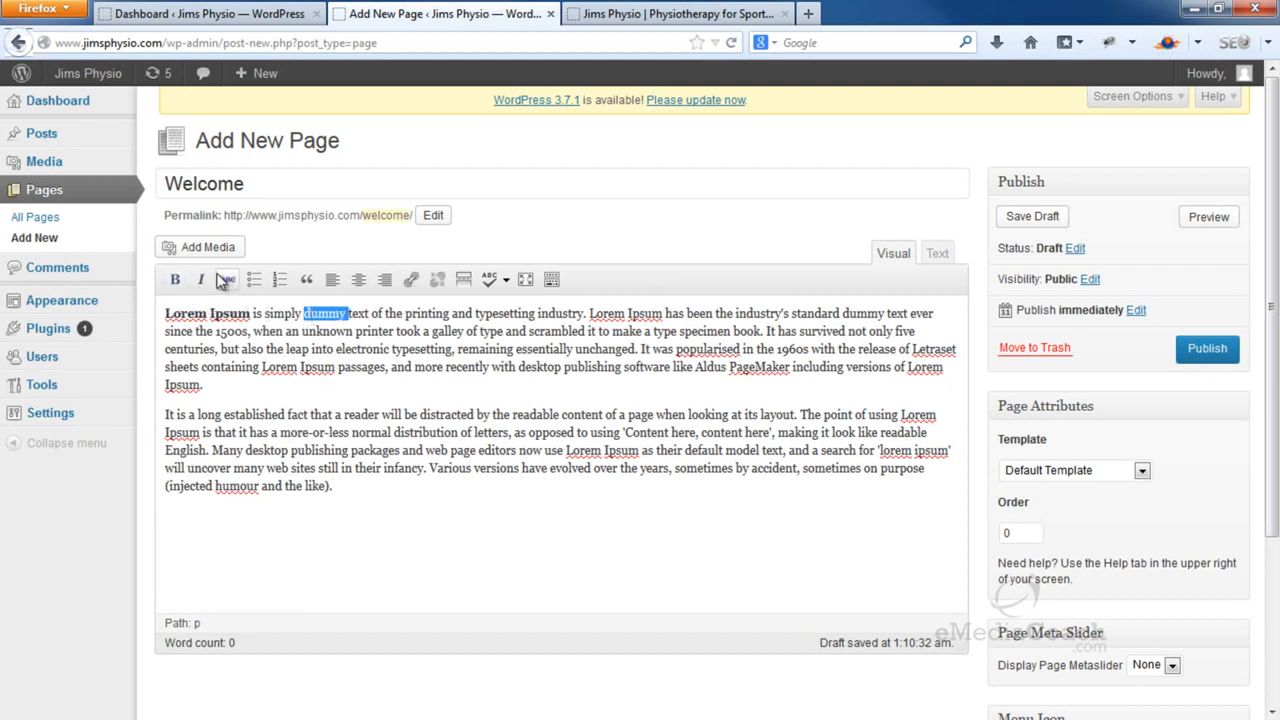
click(175, 279)
click(285, 333)
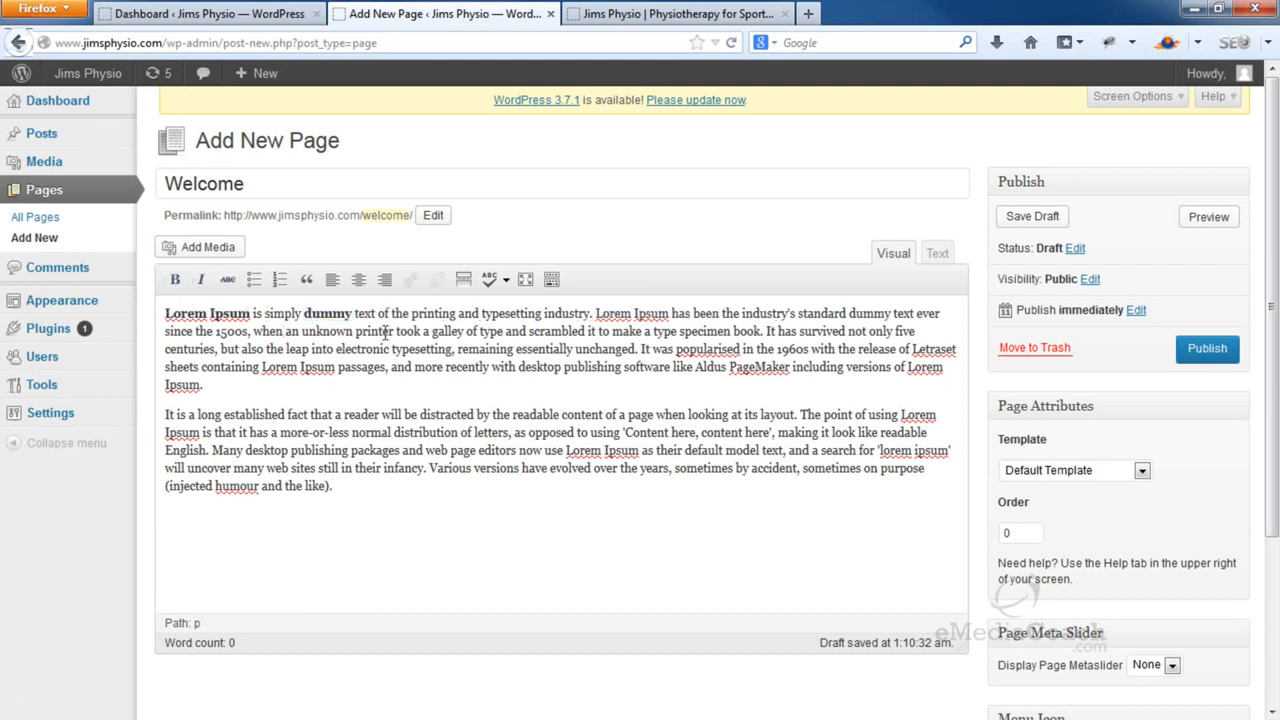
double_click(434, 314)
click(199, 280)
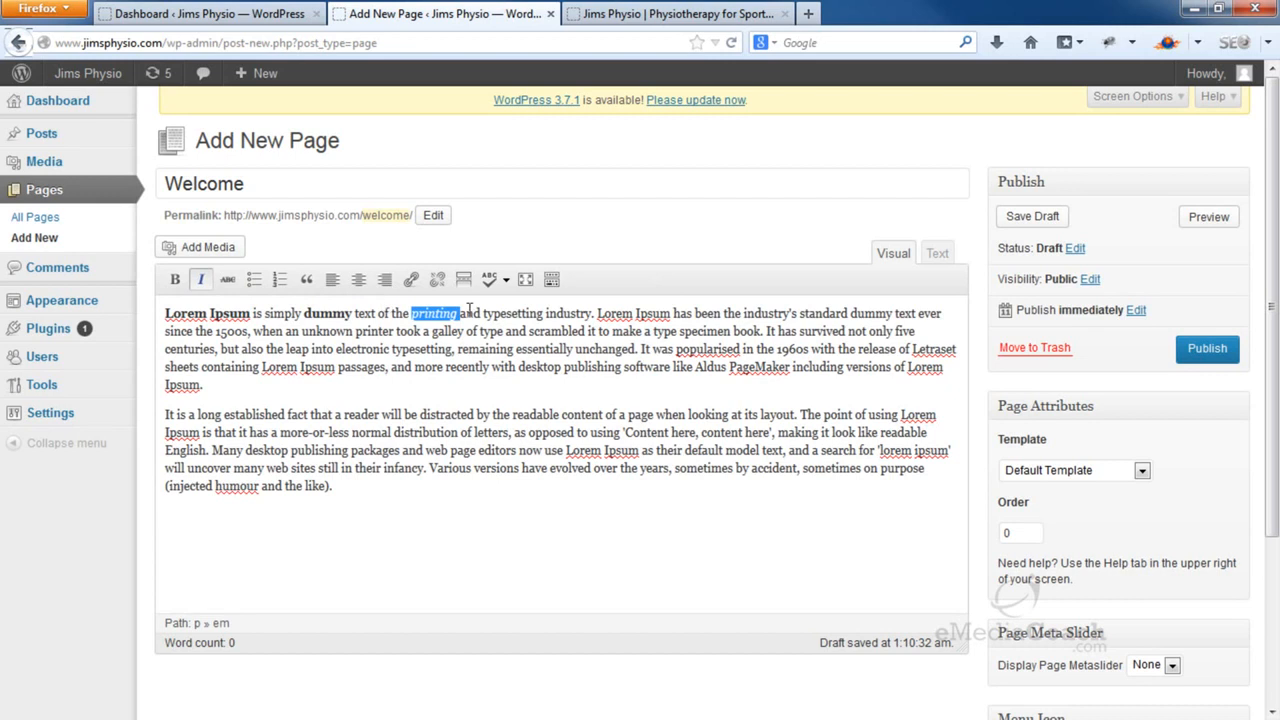
click(201, 280)
triple_click(322, 328)
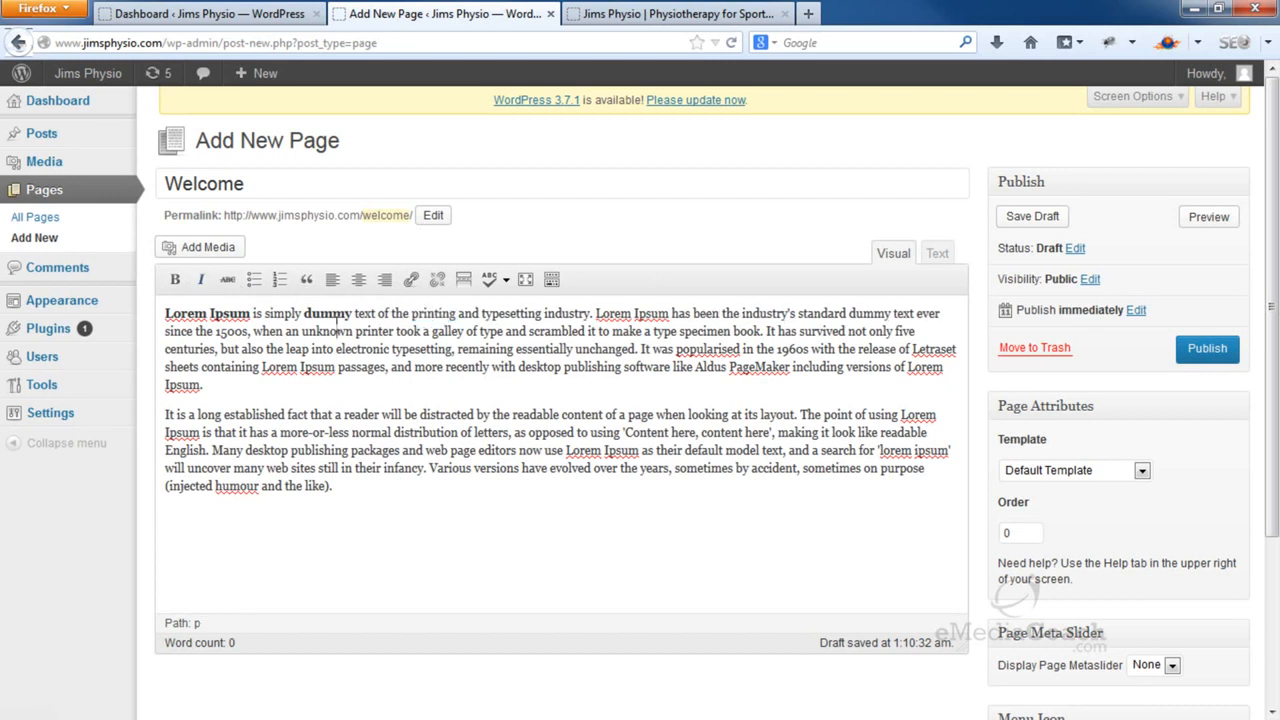
double_click(326, 314)
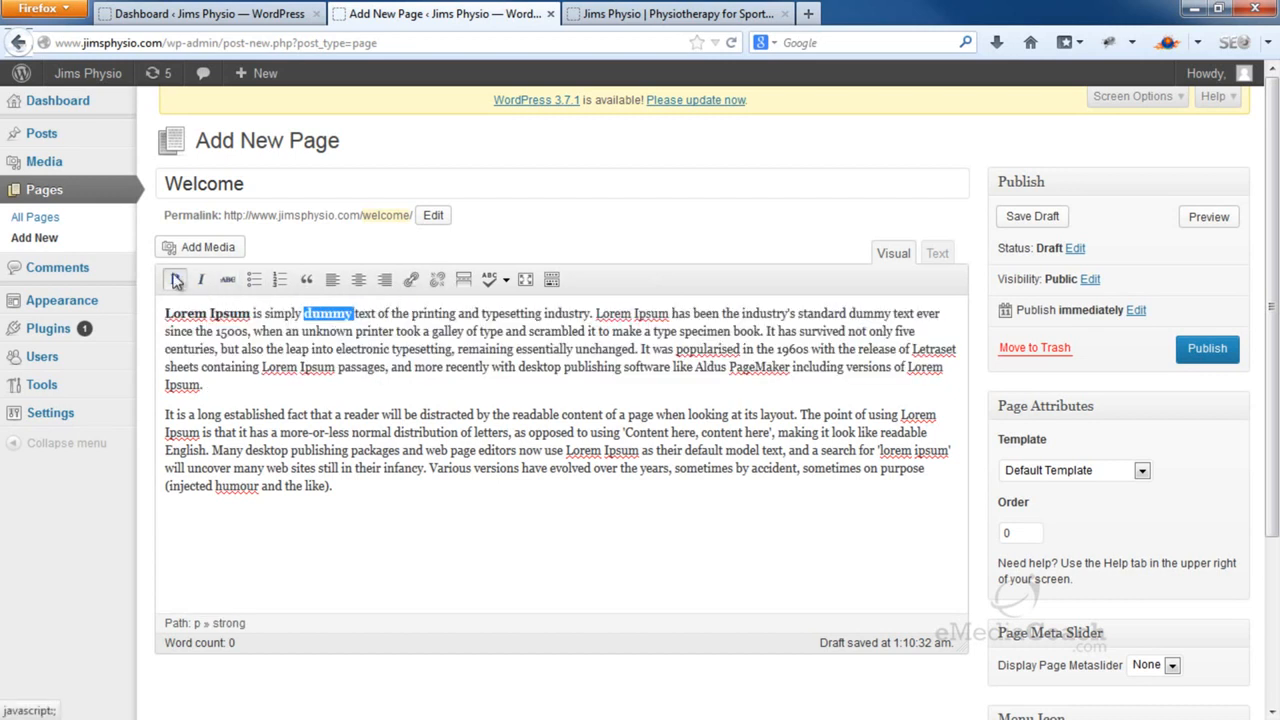
click(175, 280)
click(722, 553)
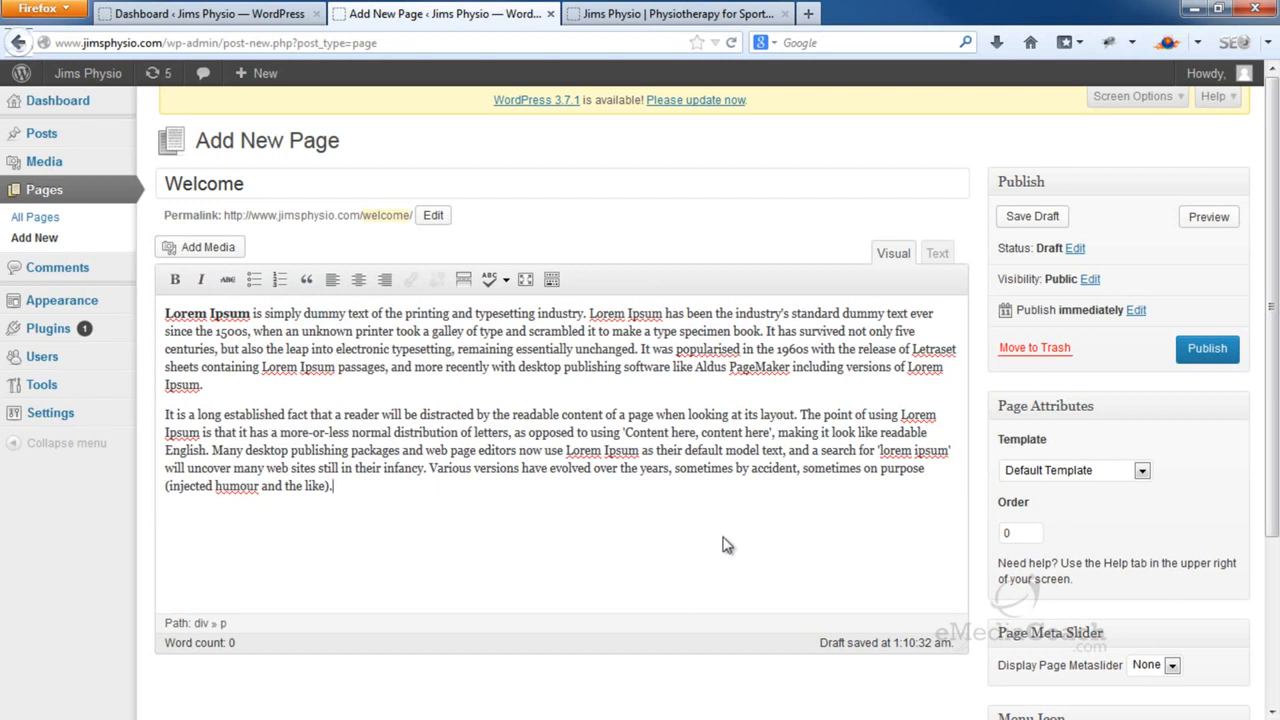
Publish the Welcome page, review it live in a new tab, and return to the Dashboard
click(1201, 356)
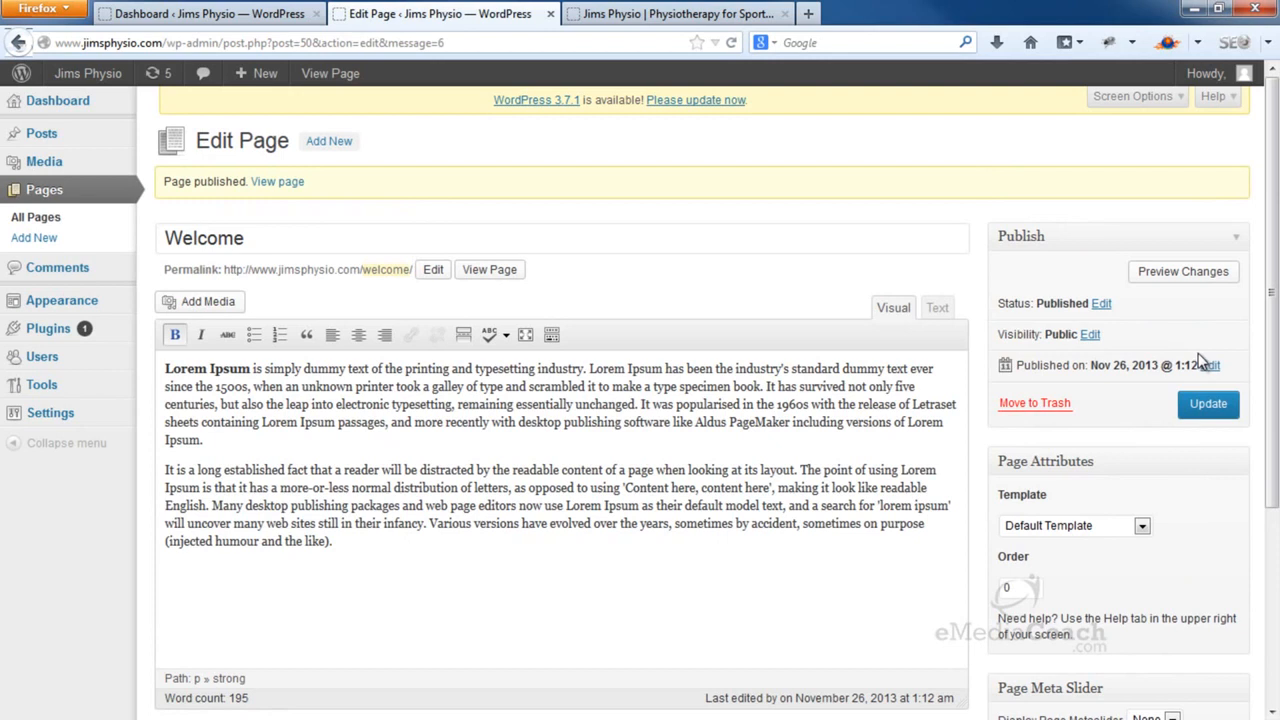
right_click(515, 271)
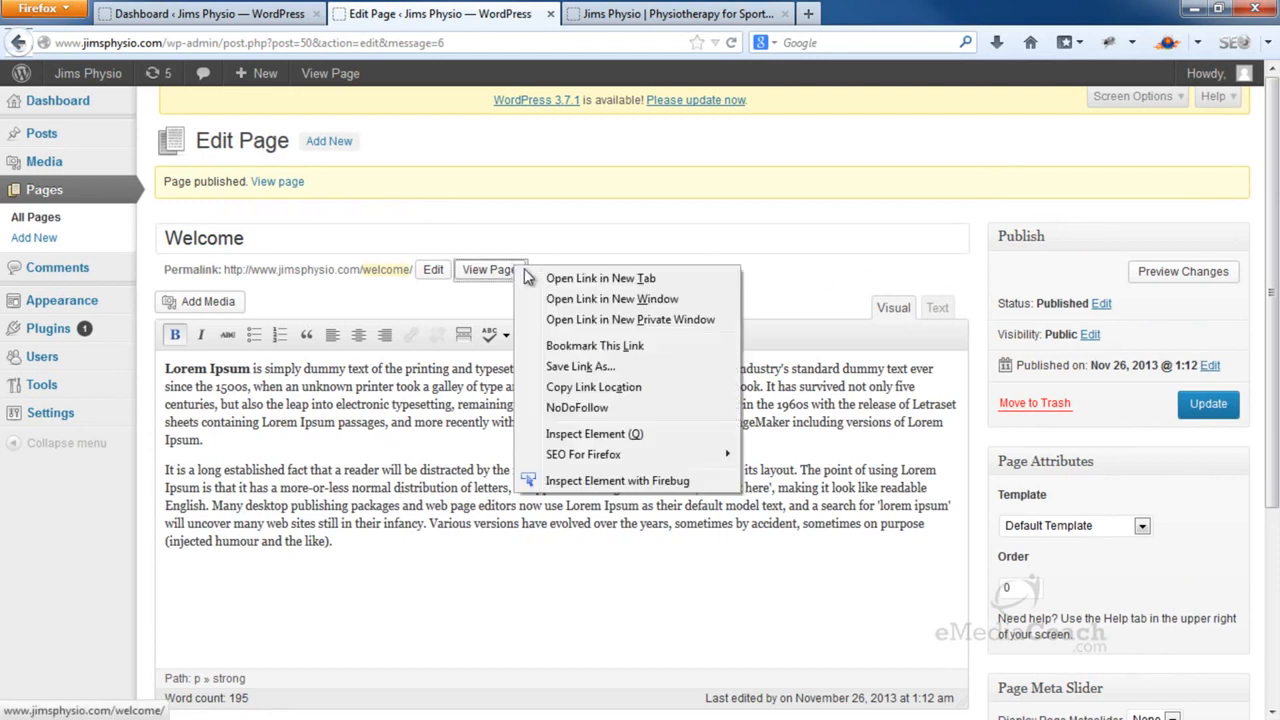
click(562, 287)
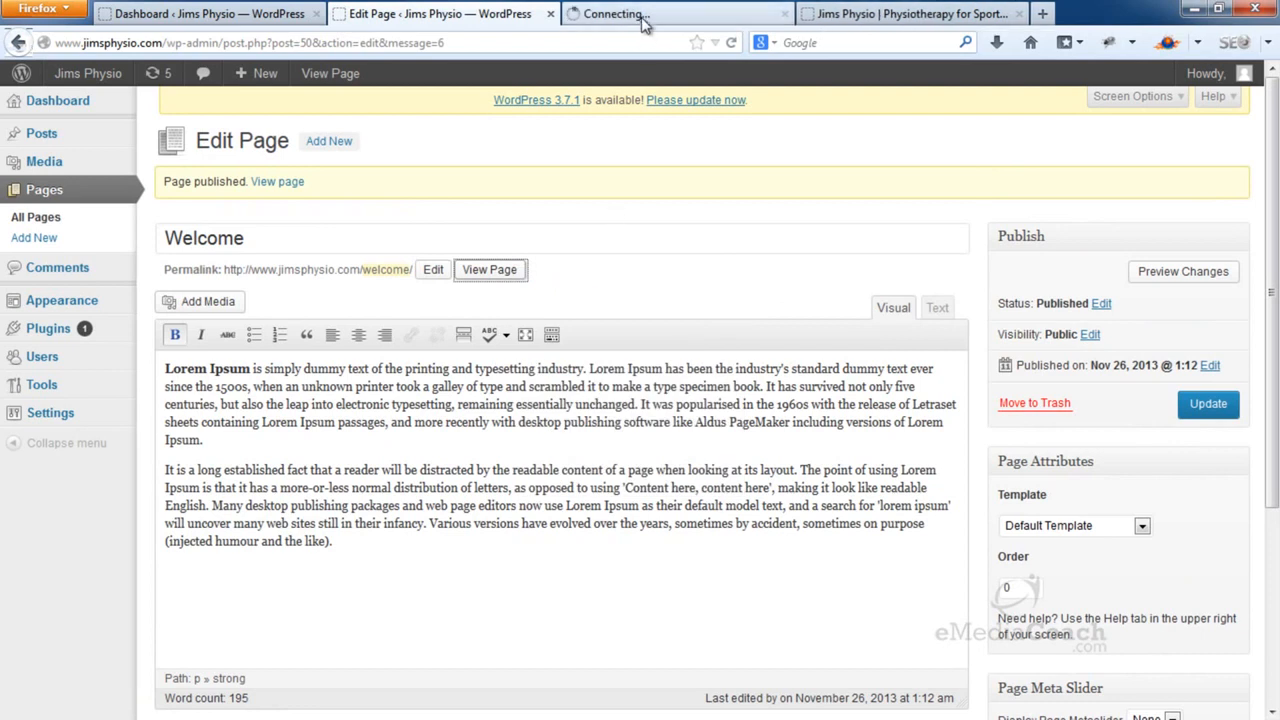
click(646, 15)
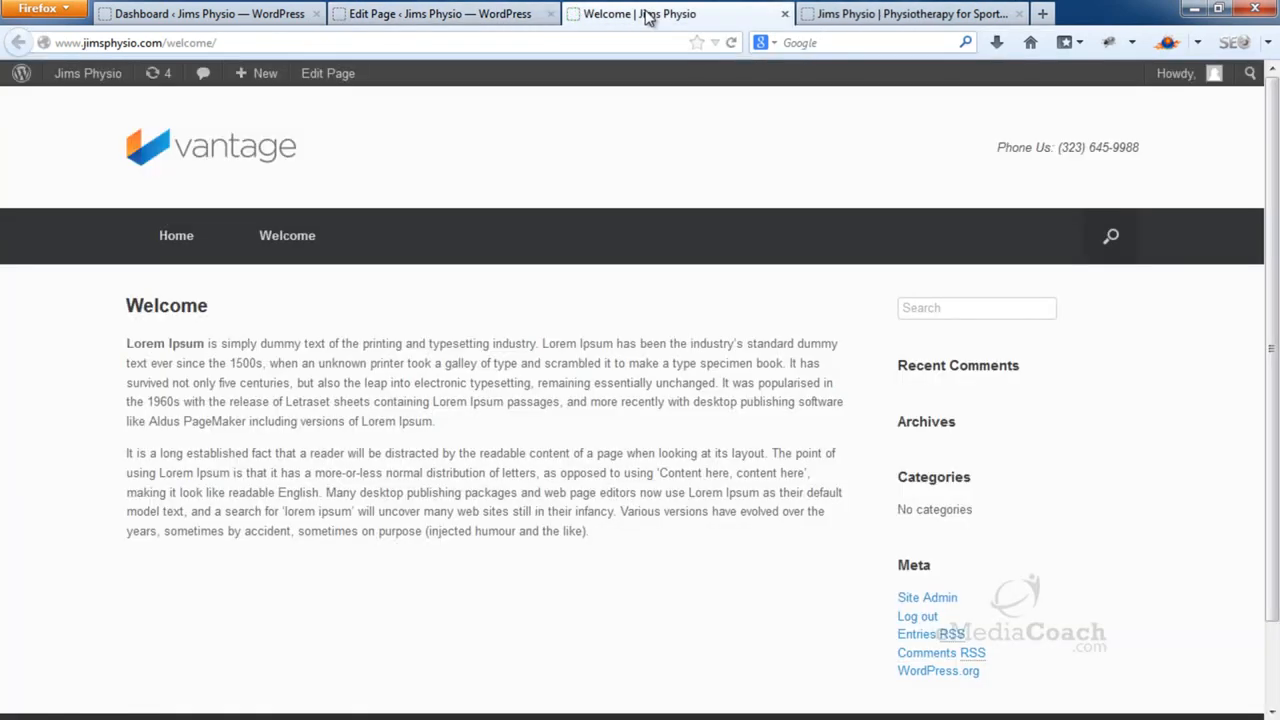
scroll(709, 183, down, 2)
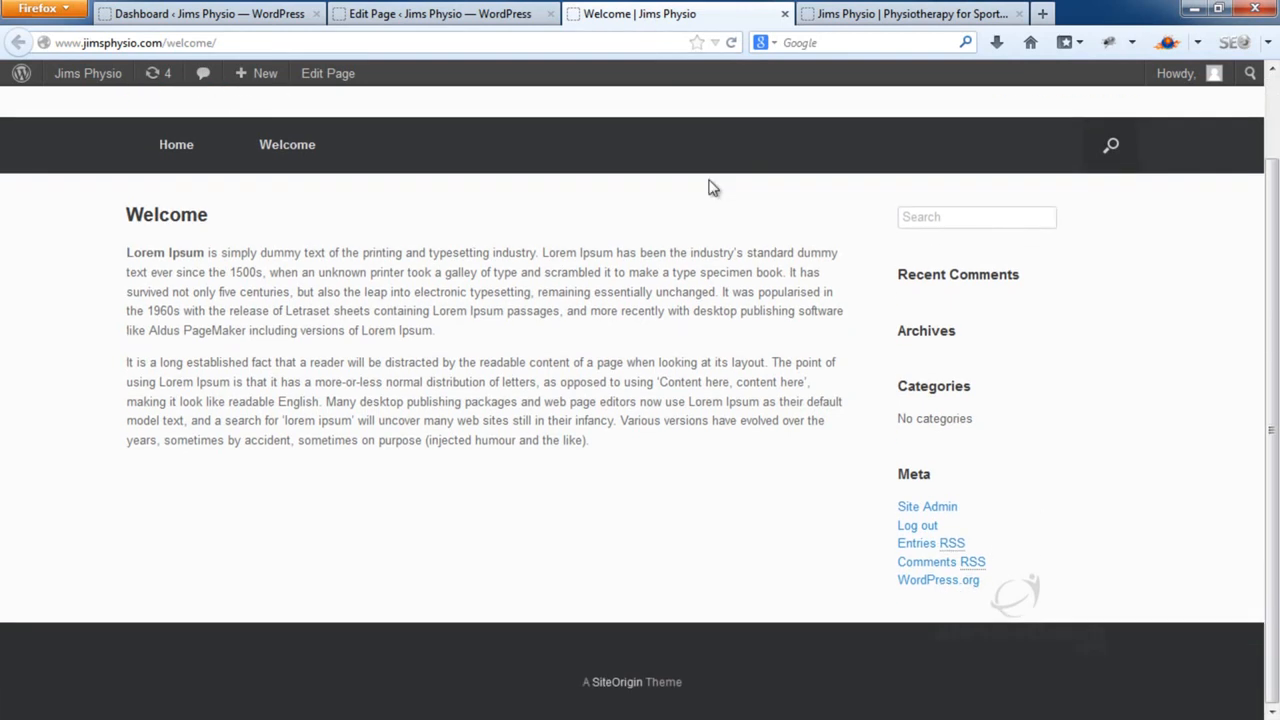
scroll(709, 185, up, 2)
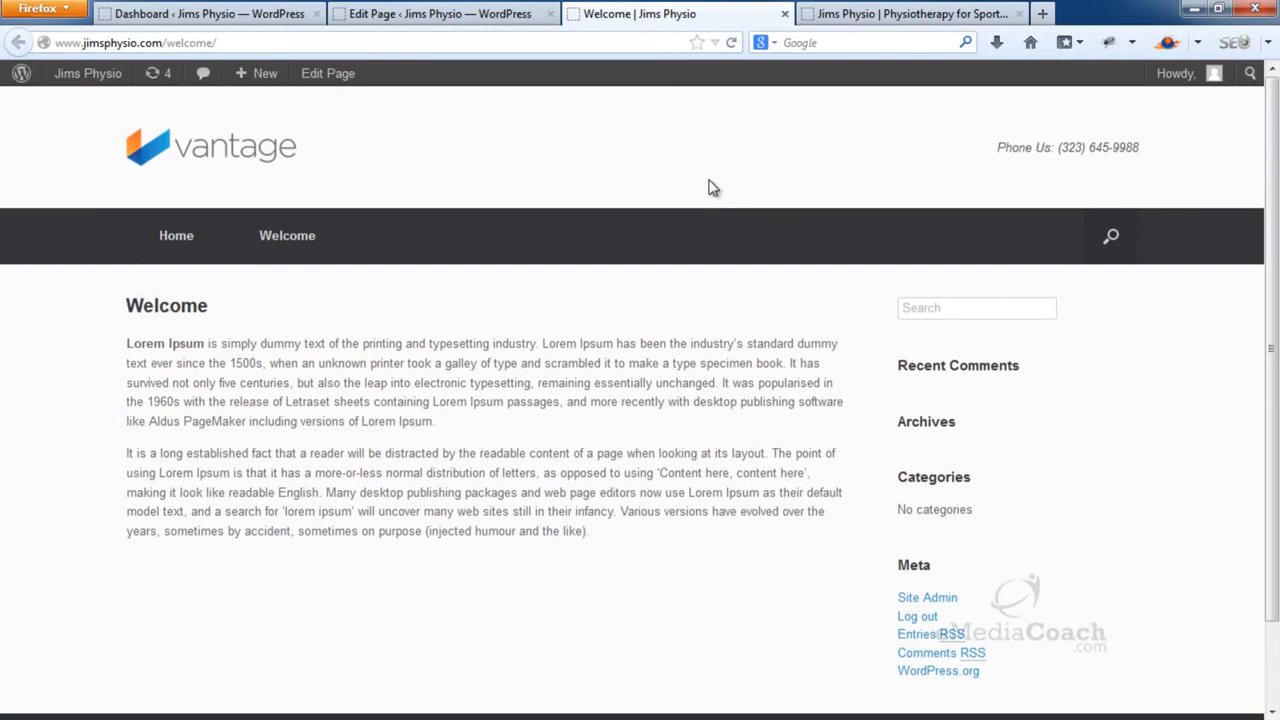
click(785, 14)
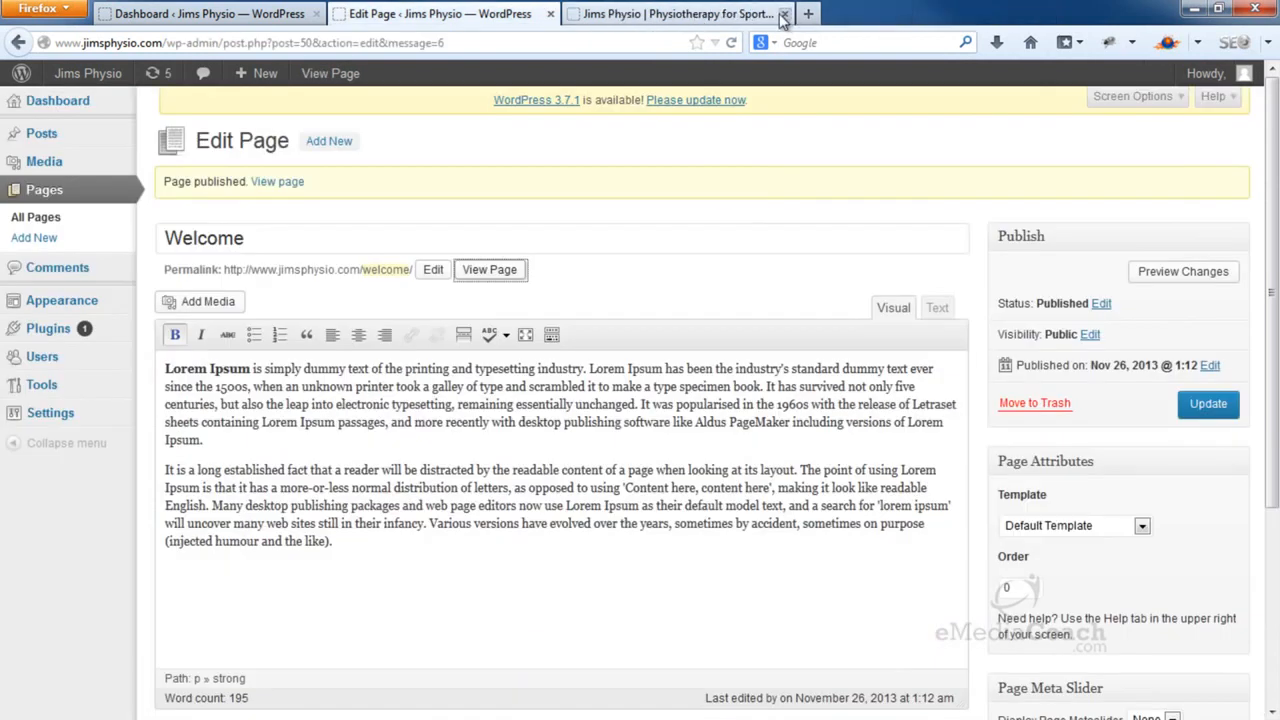
click(76, 104)
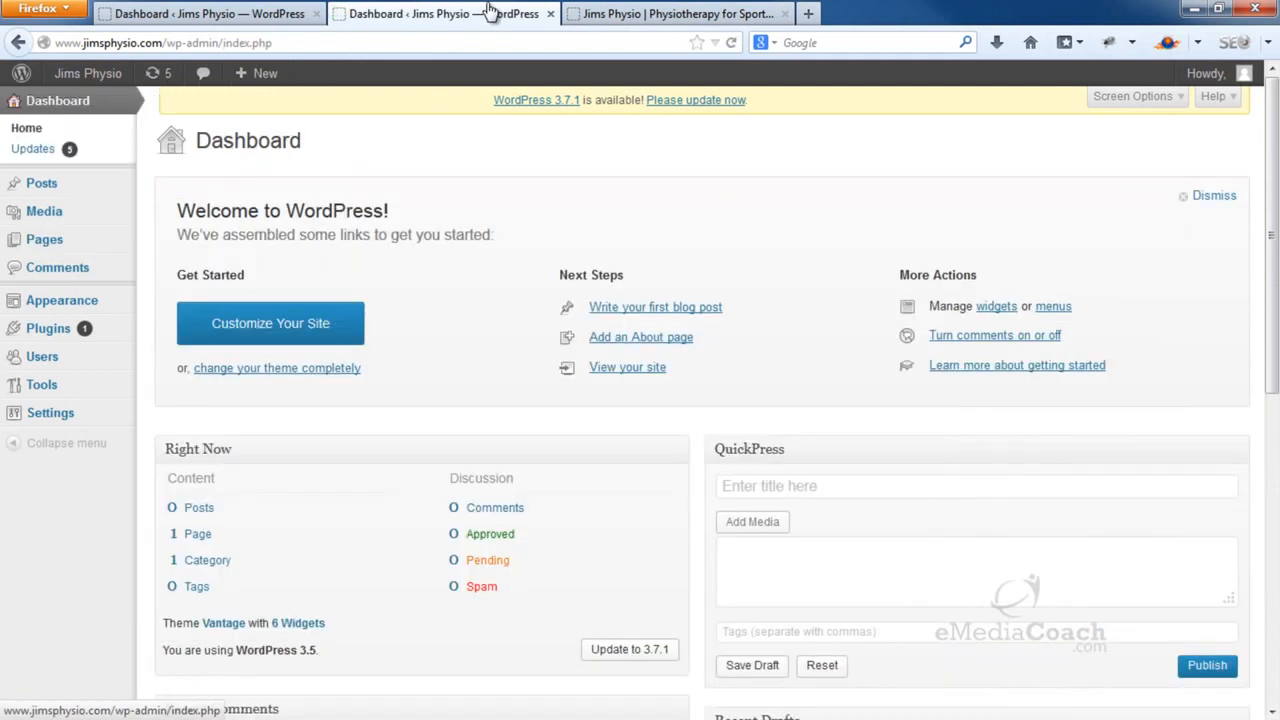
click(316, 14)
click(432, 15)
click(731, 42)
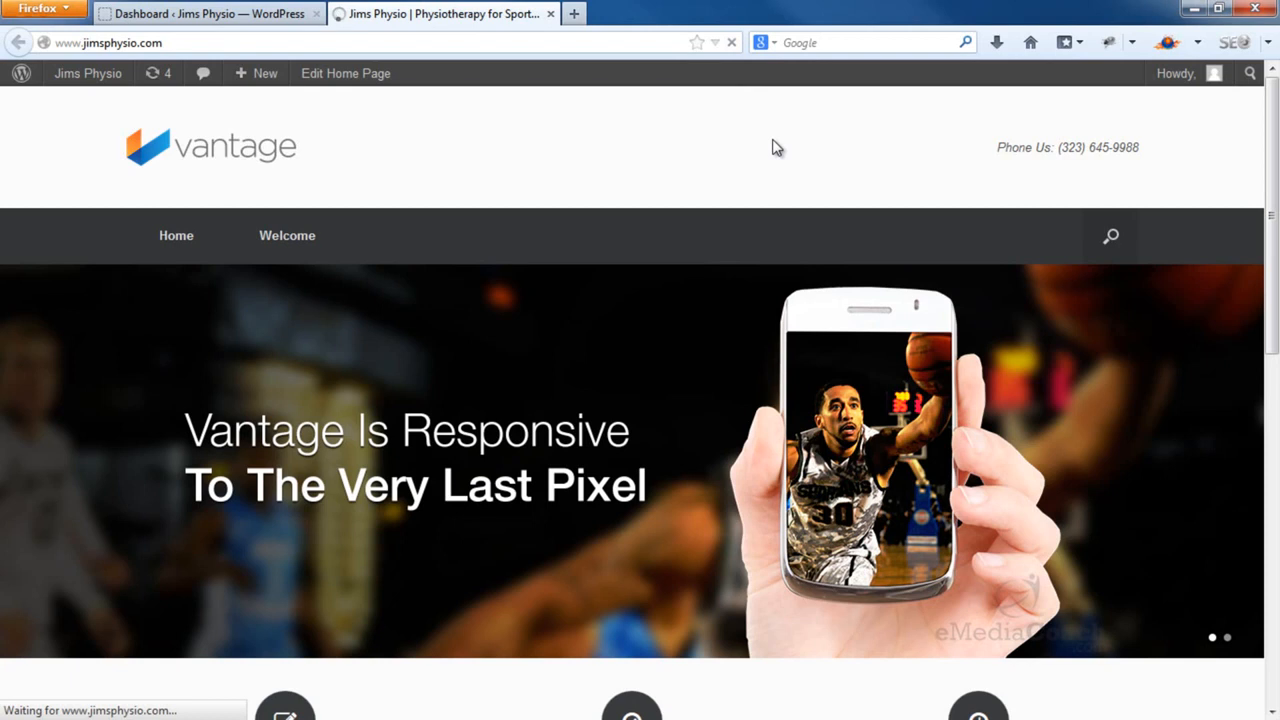
scroll(785, 222, down, 10)
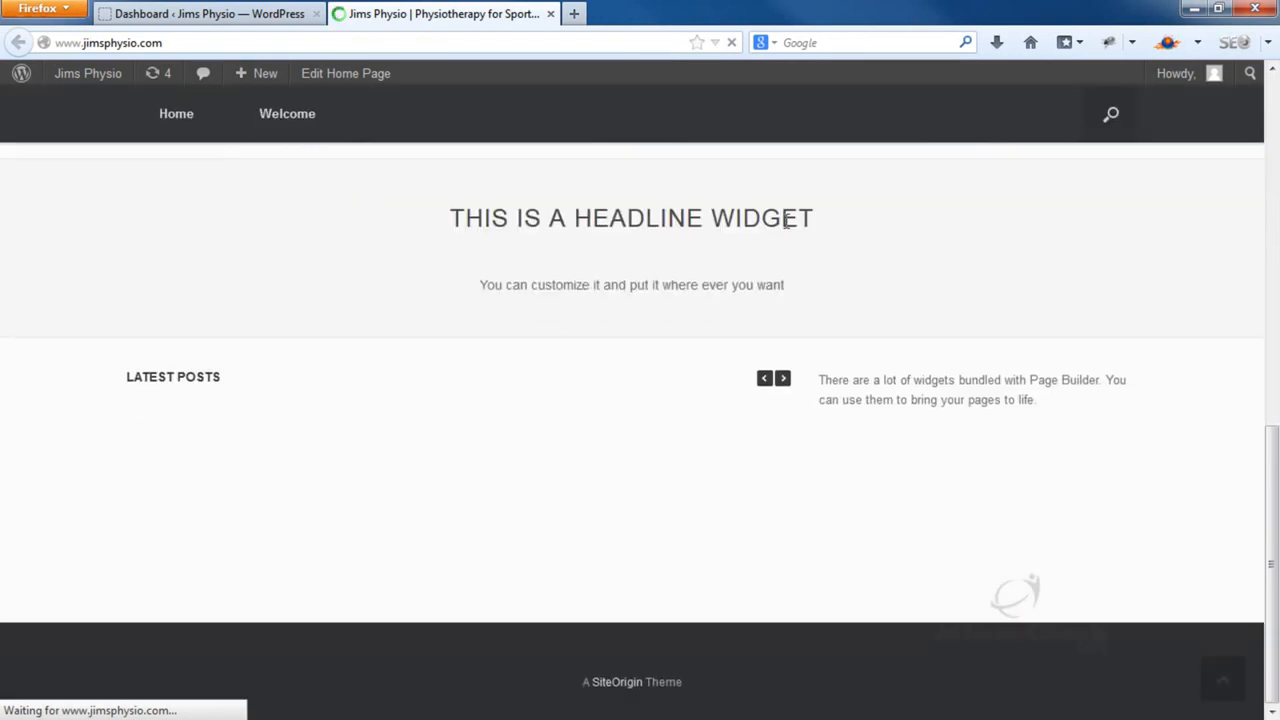
scroll(784, 220, up, 10)
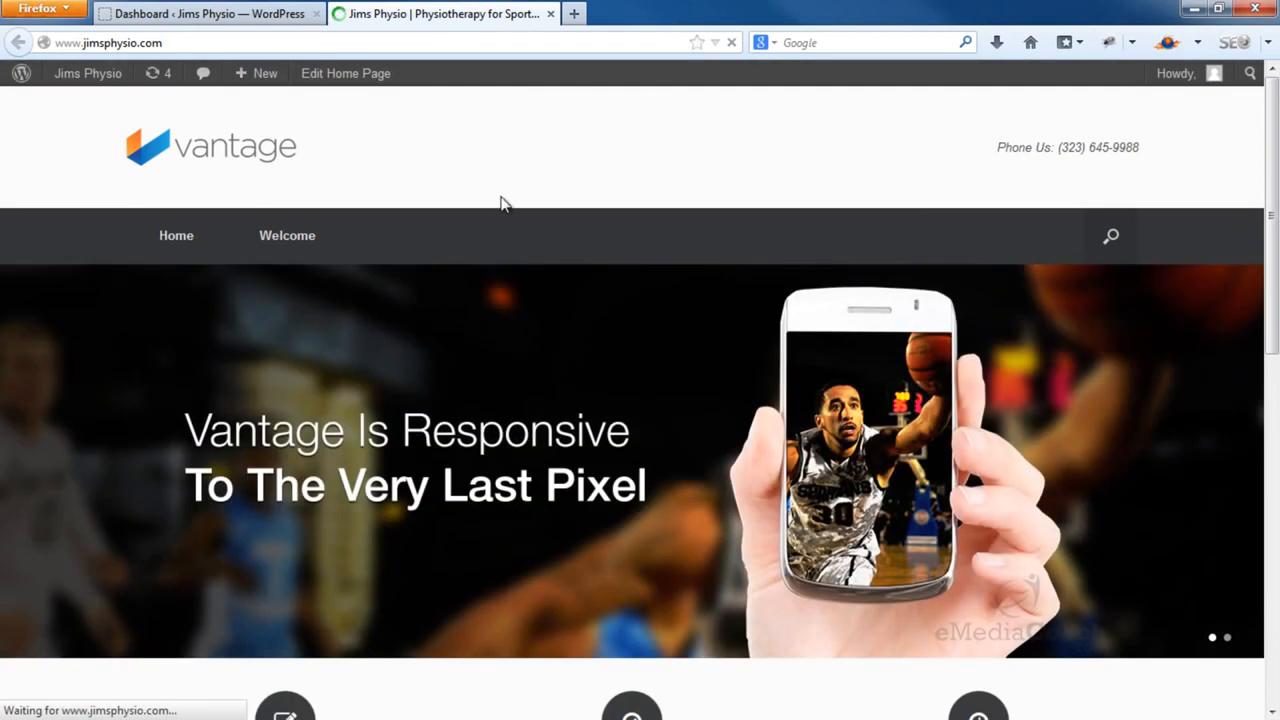
click(243, 17)
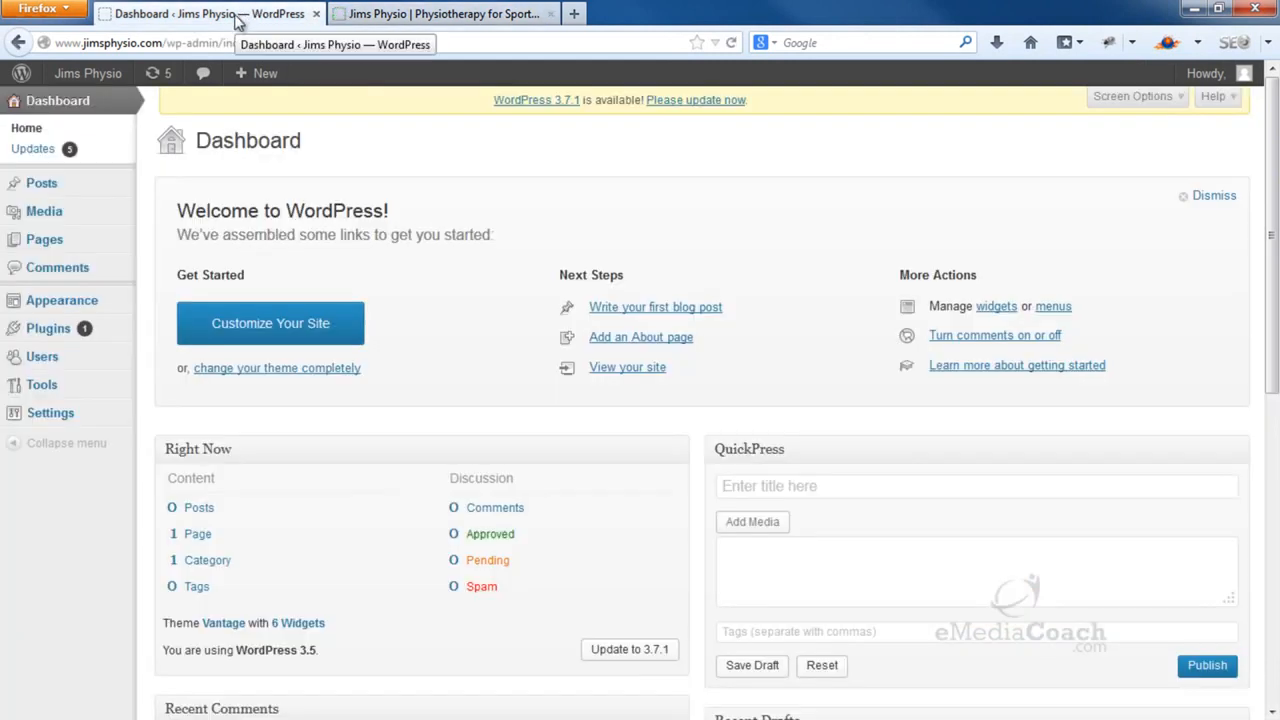
mouse_move(104, 414)
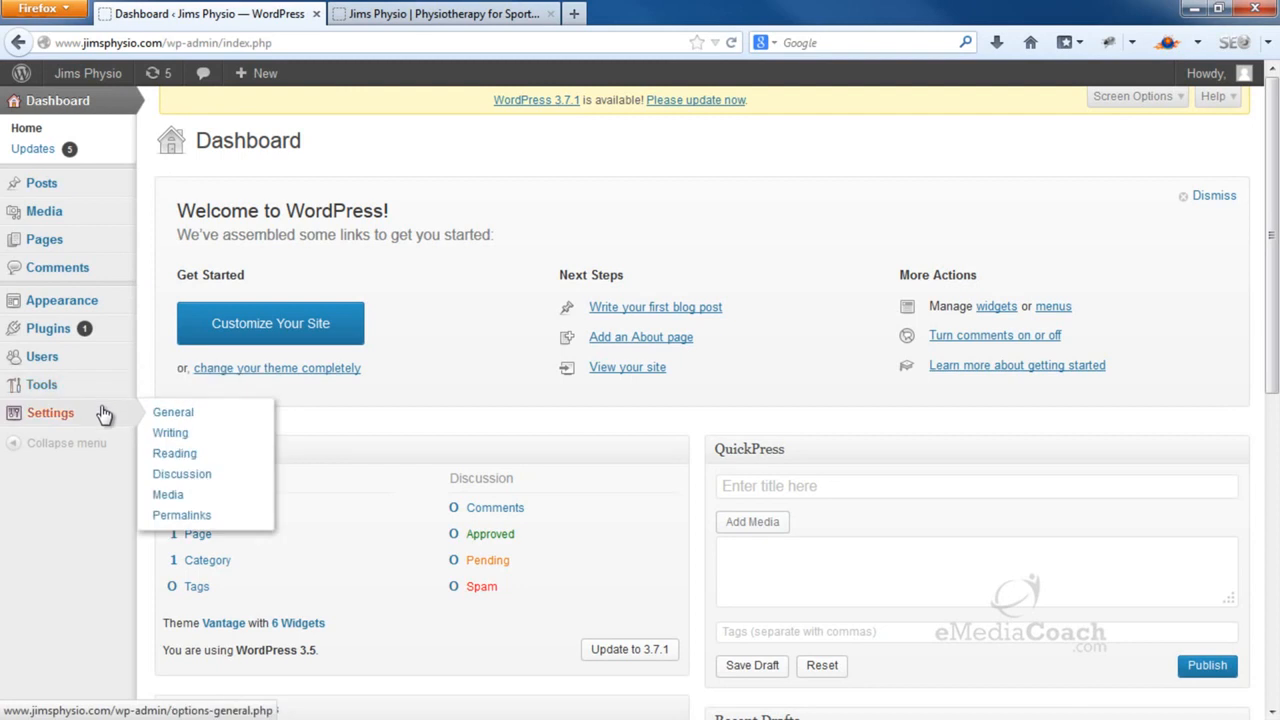
Set Reading Settings to a static front page showing Welcome and save them
click(182, 453)
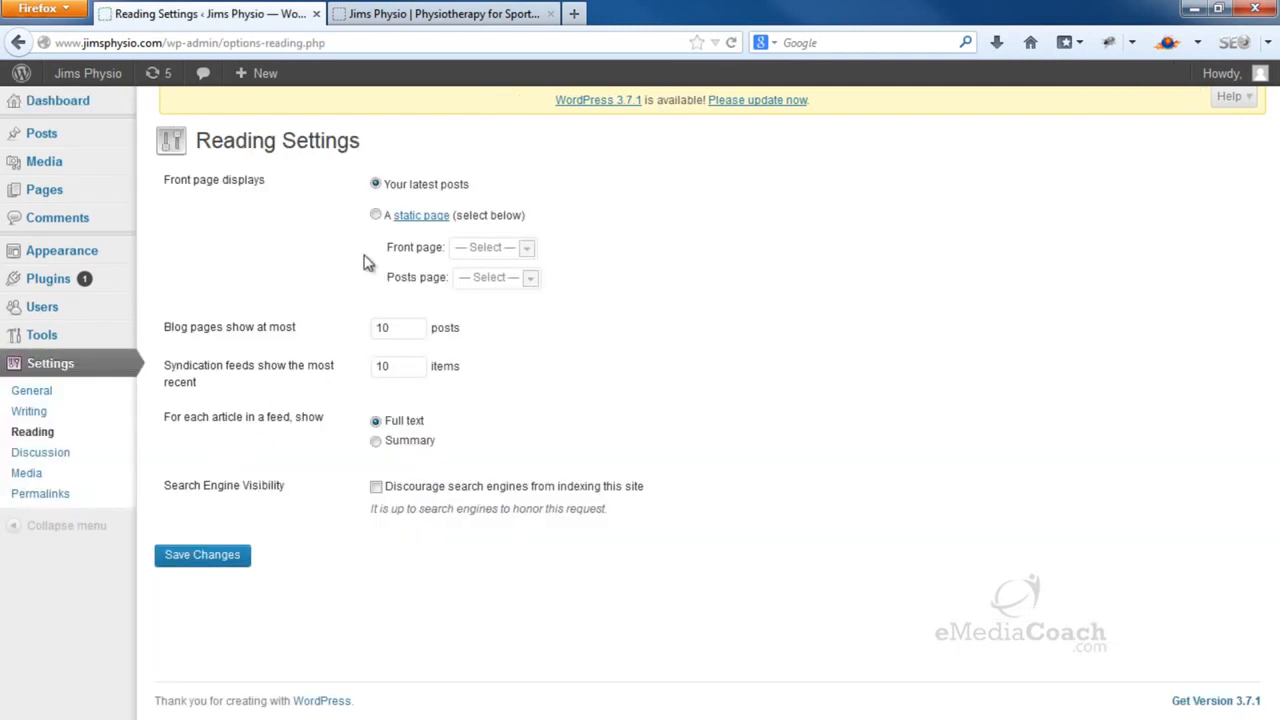
click(376, 216)
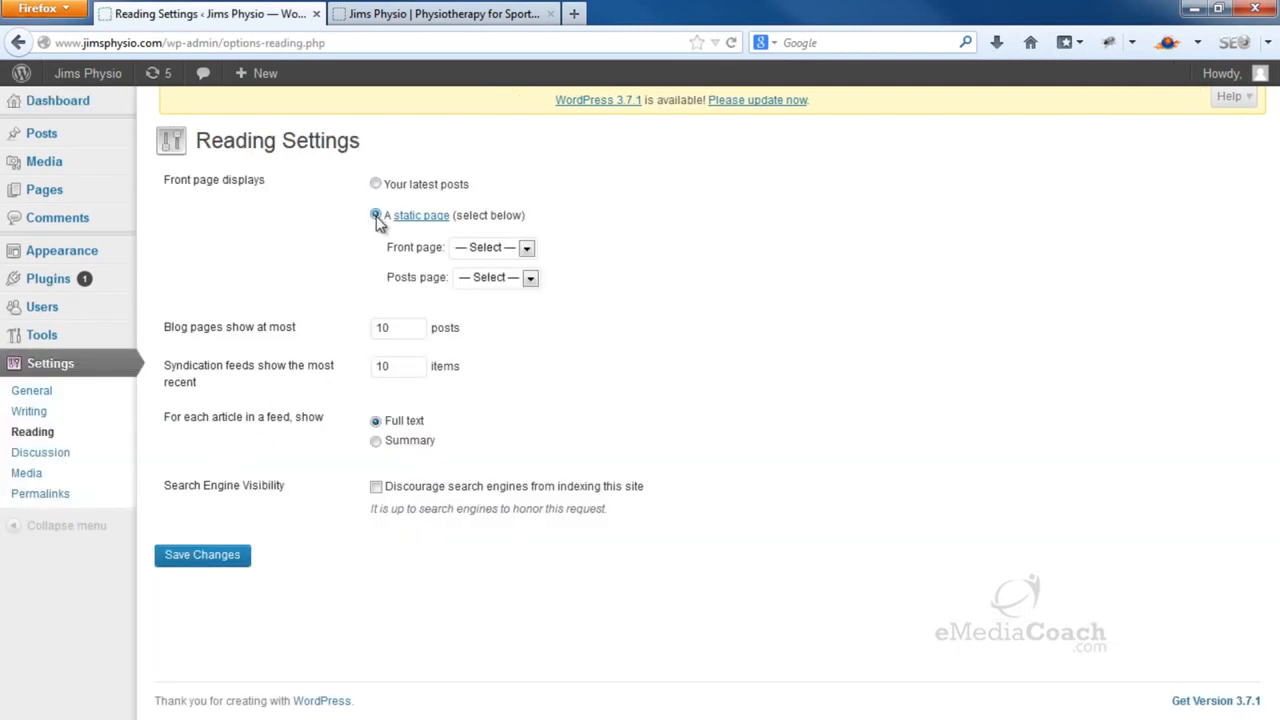
click(527, 248)
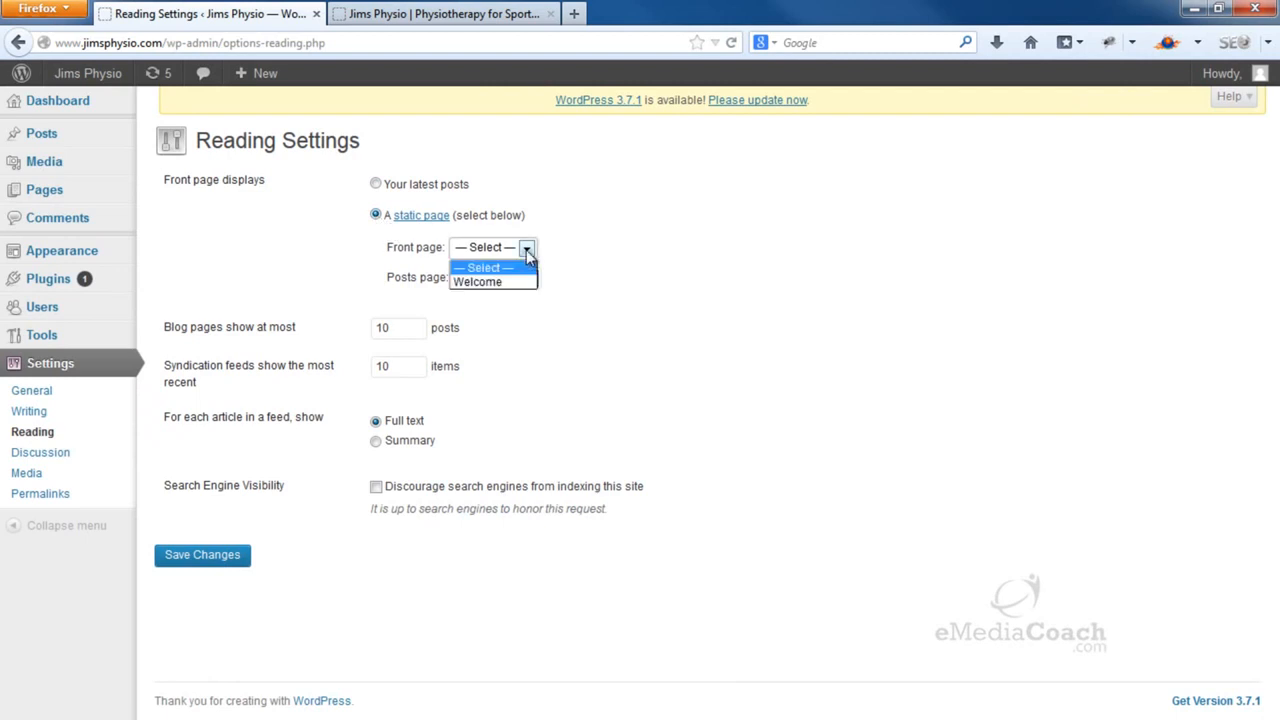
click(495, 282)
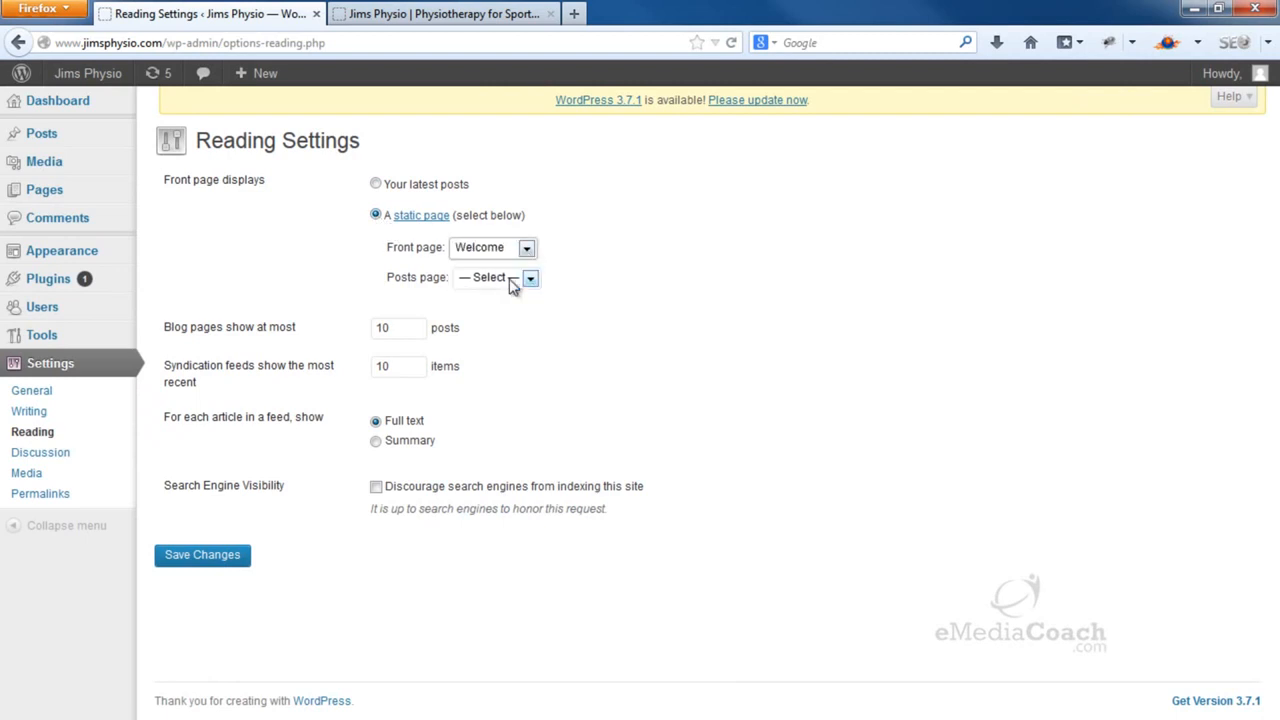
click(220, 560)
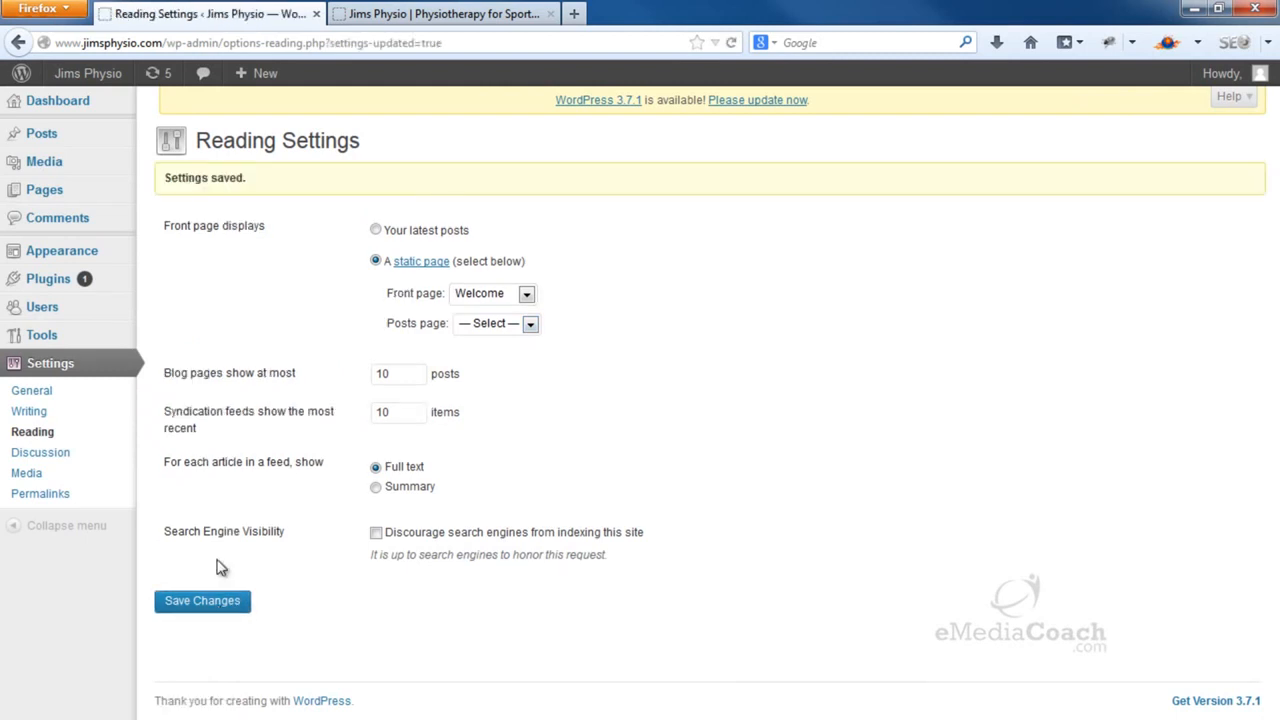
click(70, 106)
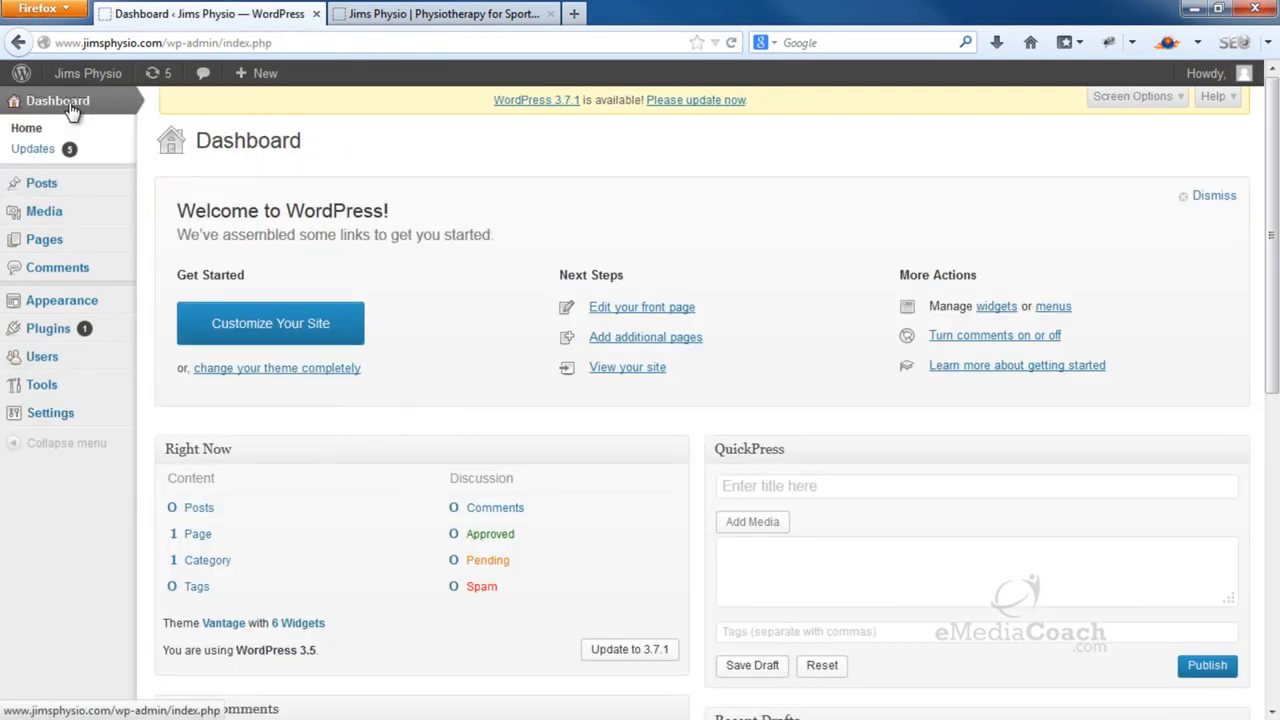
Reload the live home page, scroll through the Welcome content and sidebar, then return to the Dashboard
click(430, 16)
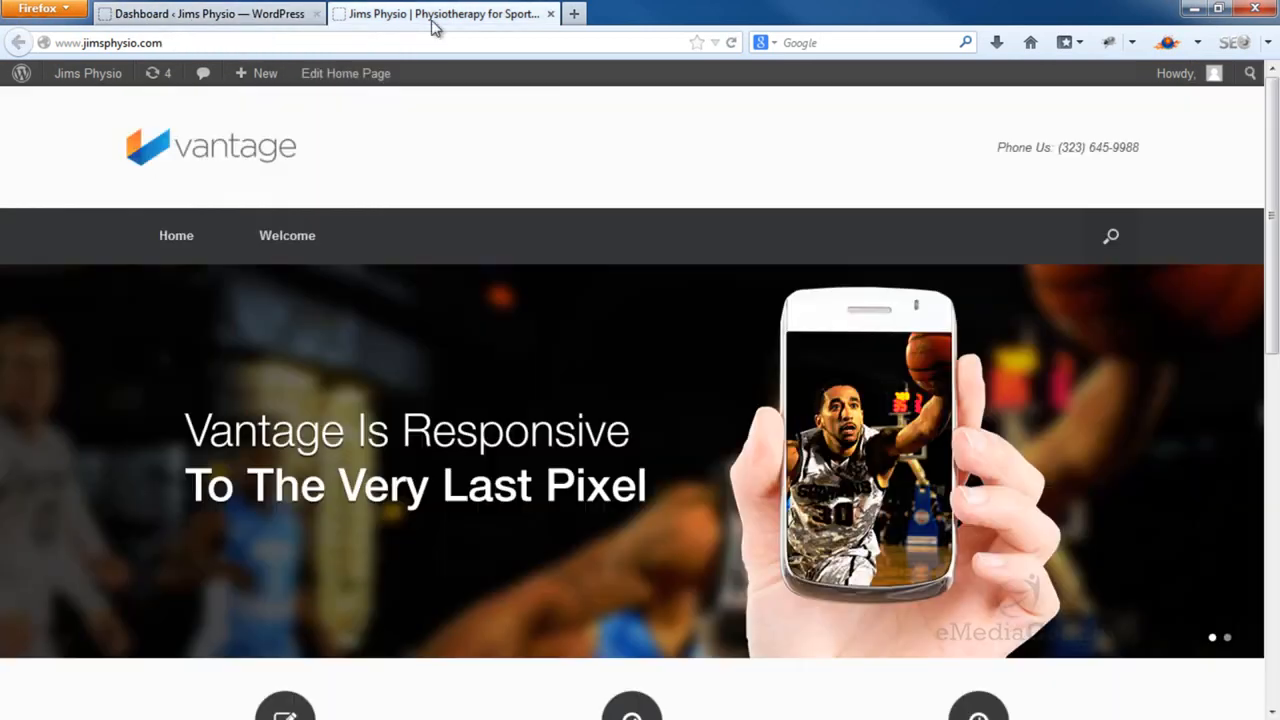
click(730, 45)
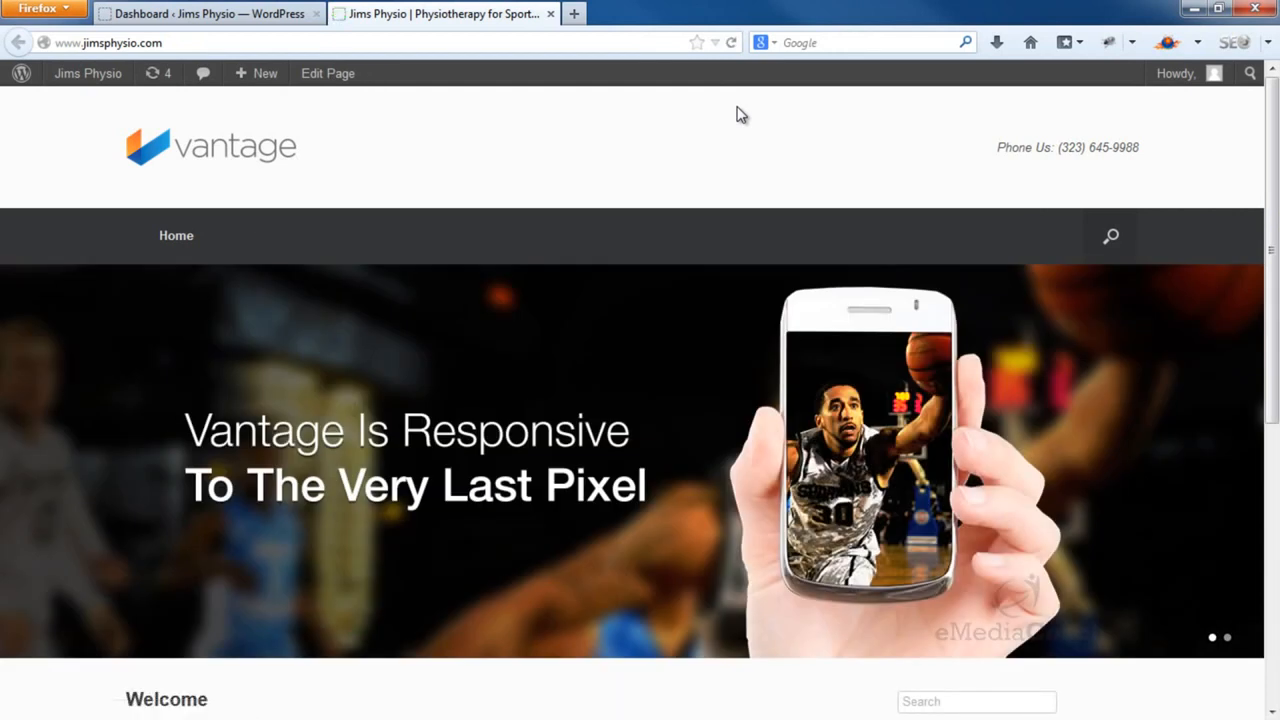
scroll(740, 115, down, 5)
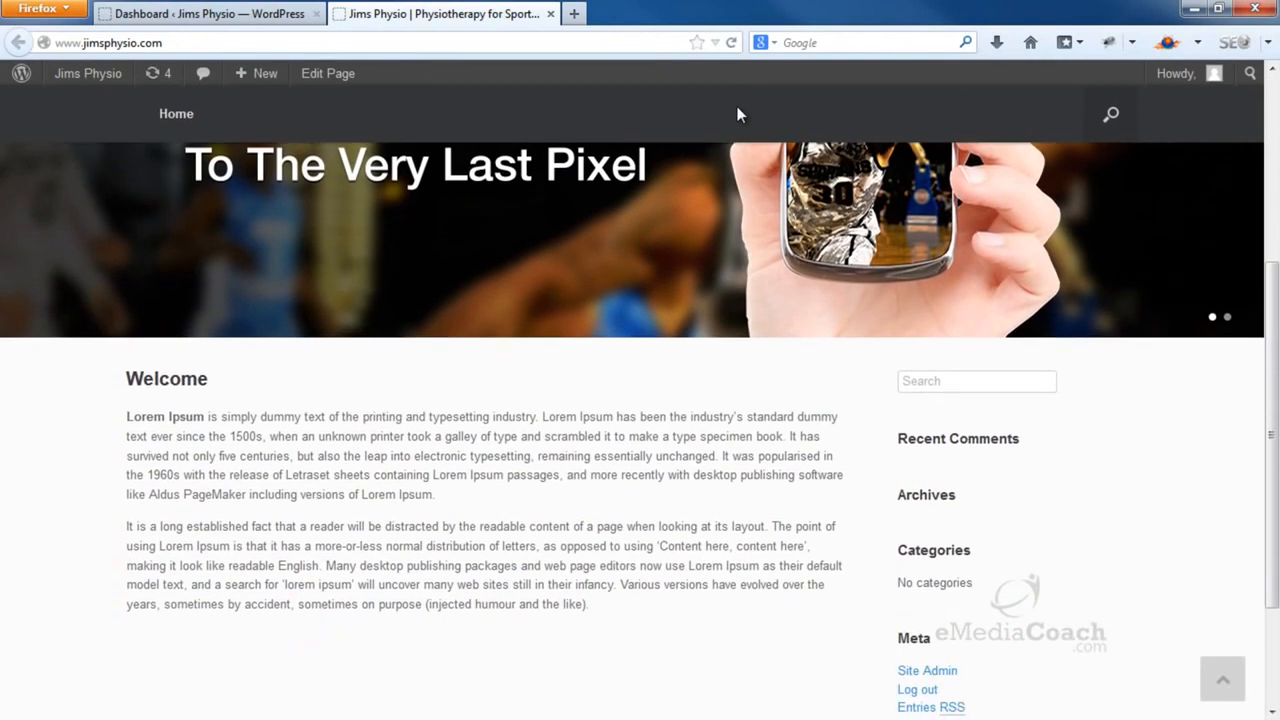
scroll(740, 115, down, 3)
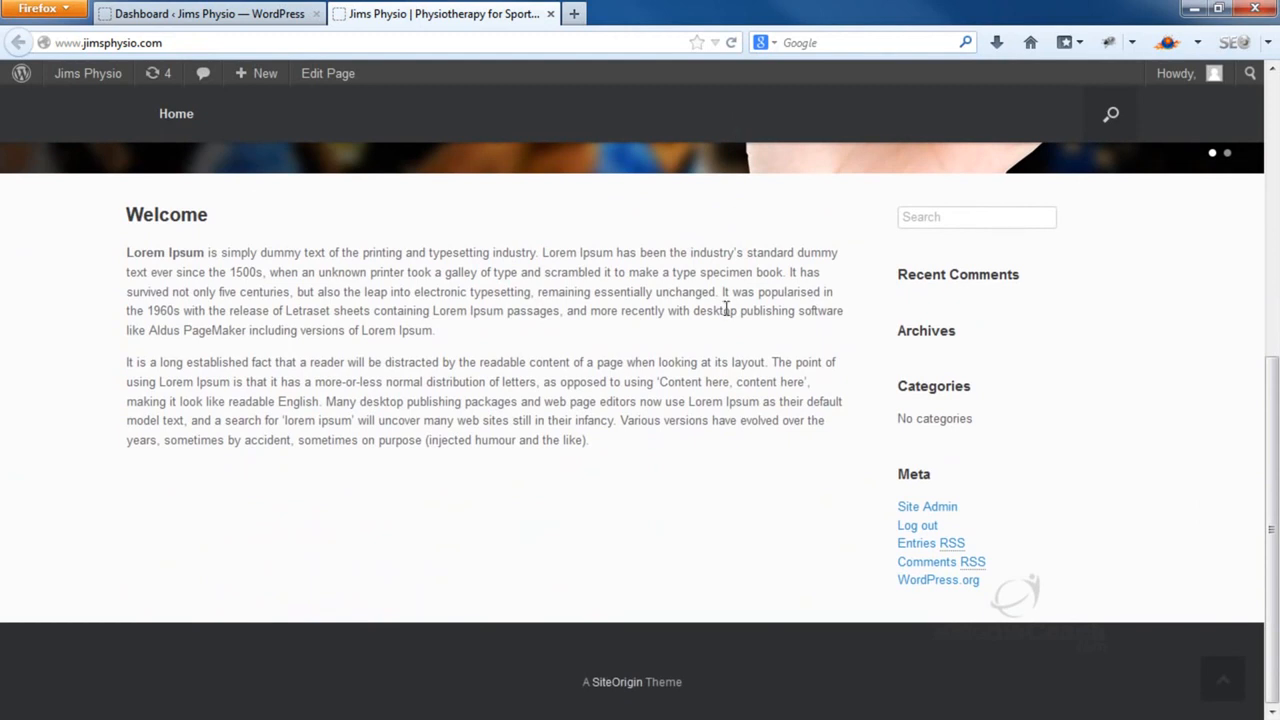
scroll(730, 320, up, 8)
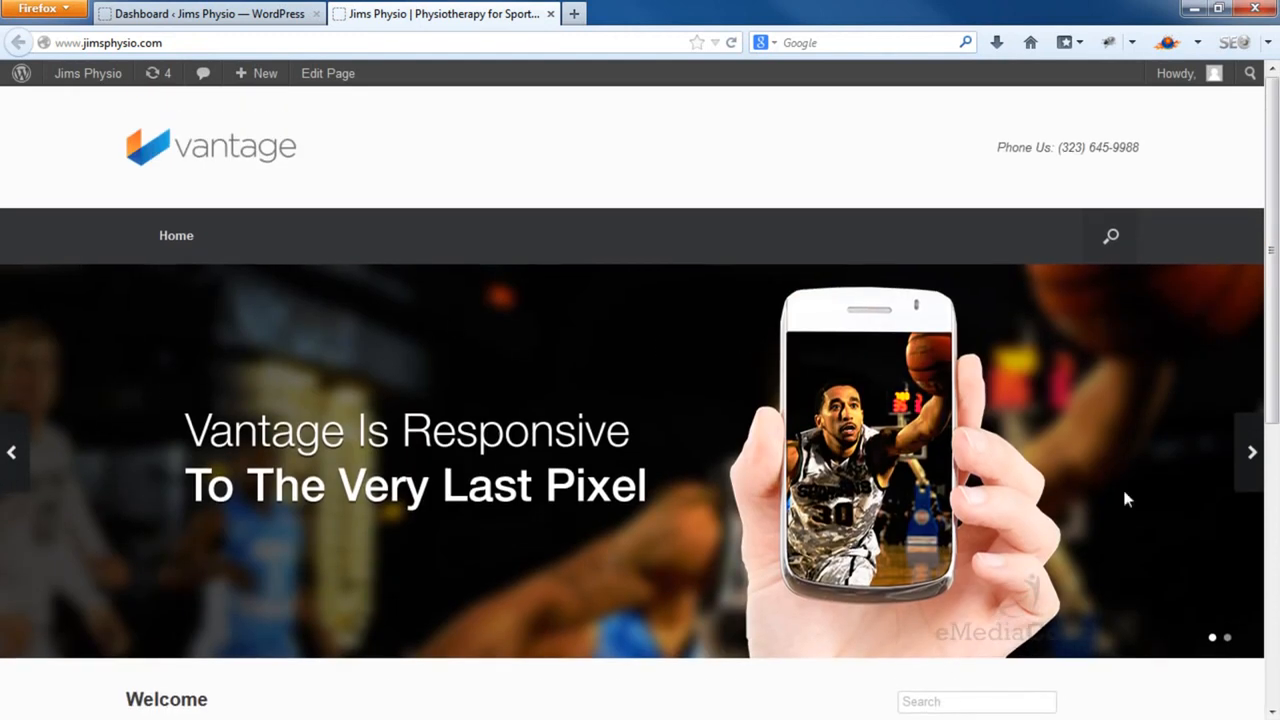
scroll(669, 386, down, 8)
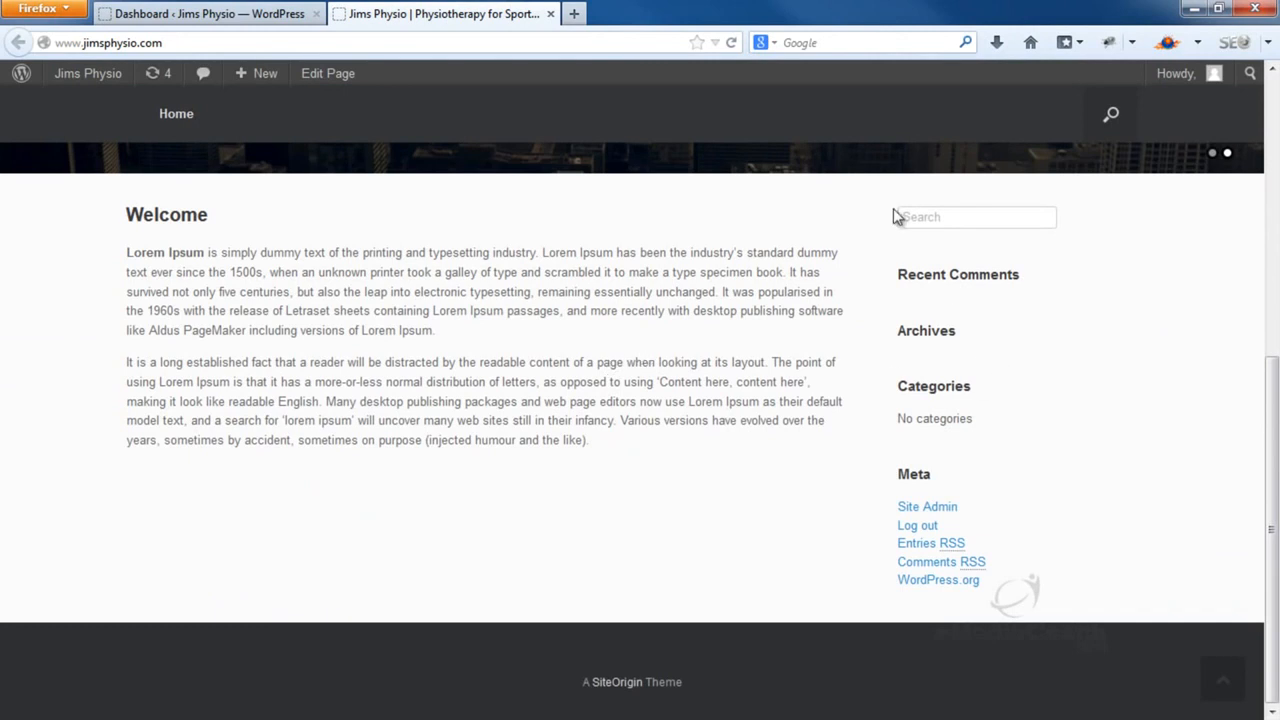
mouse_move(906, 231)
mouse_down()
mouse_move(961, 295)
mouse_move(892, 220)
mouse_up()
click(206, 12)
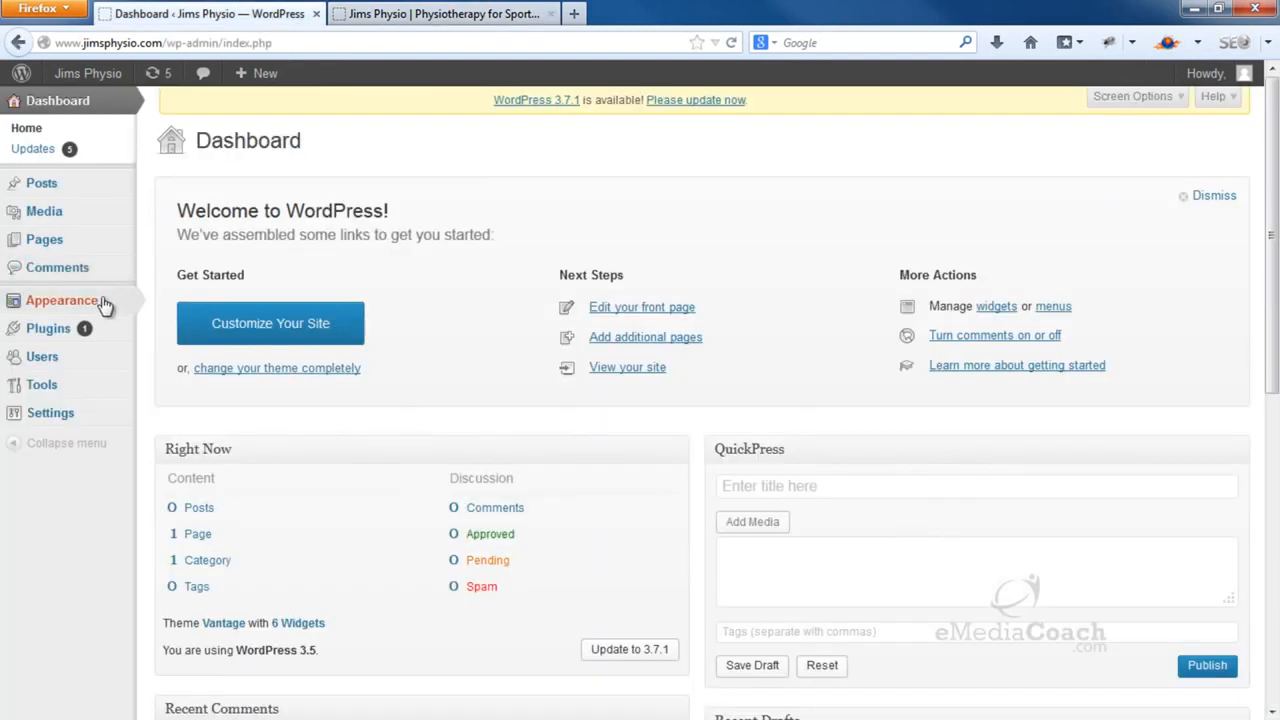
Open Appearance > Widgets and expand the Sidebar area to inspect the Search widget
mouse_move(105, 304)
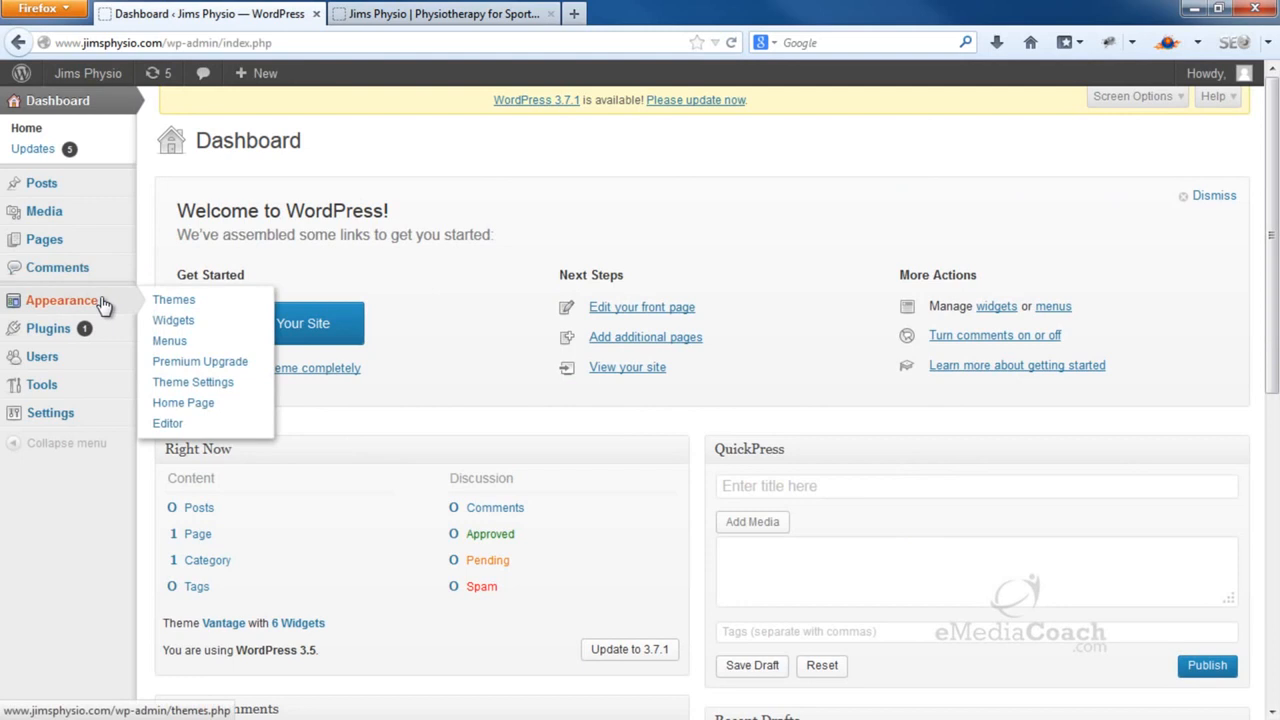
click(209, 330)
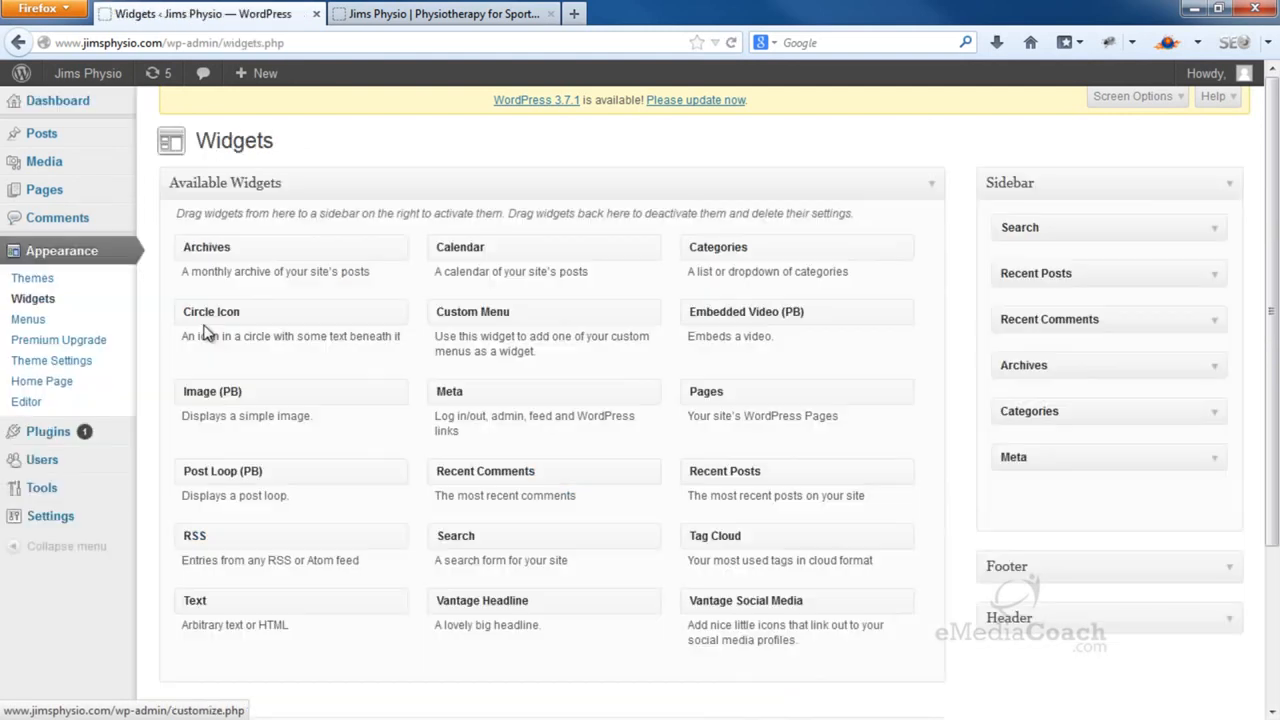
click(1232, 196)
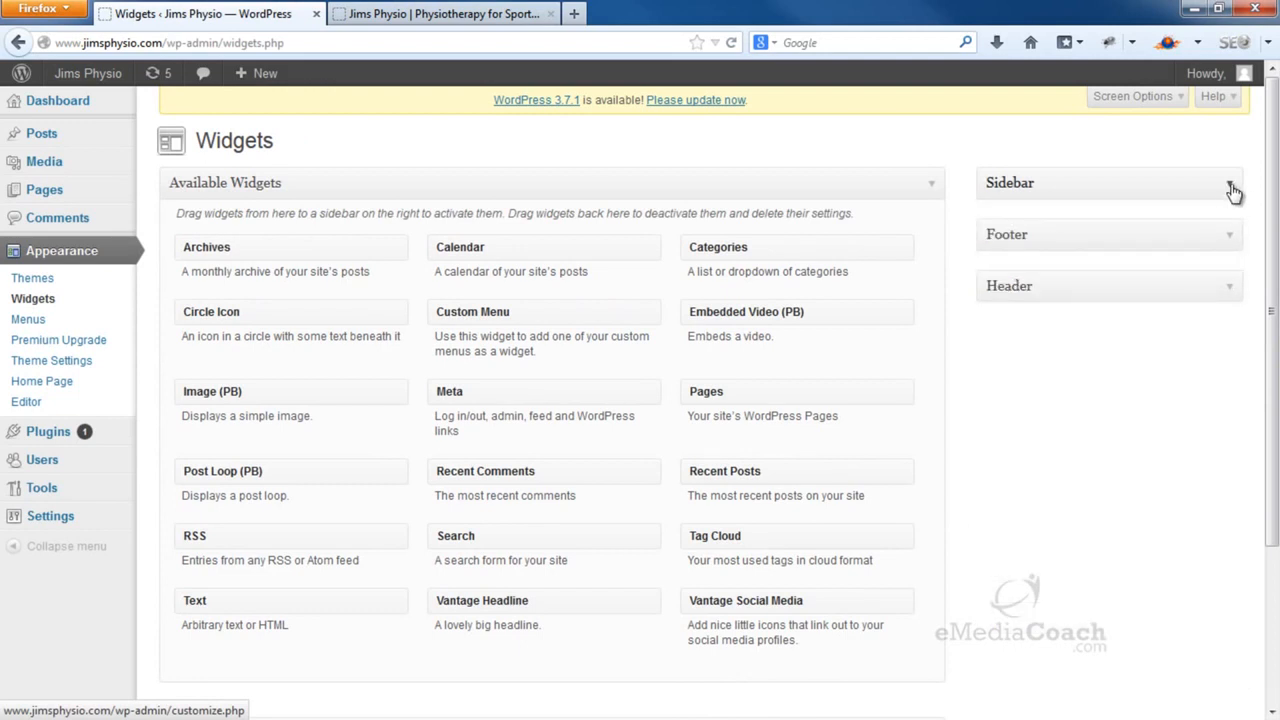
click(1232, 192)
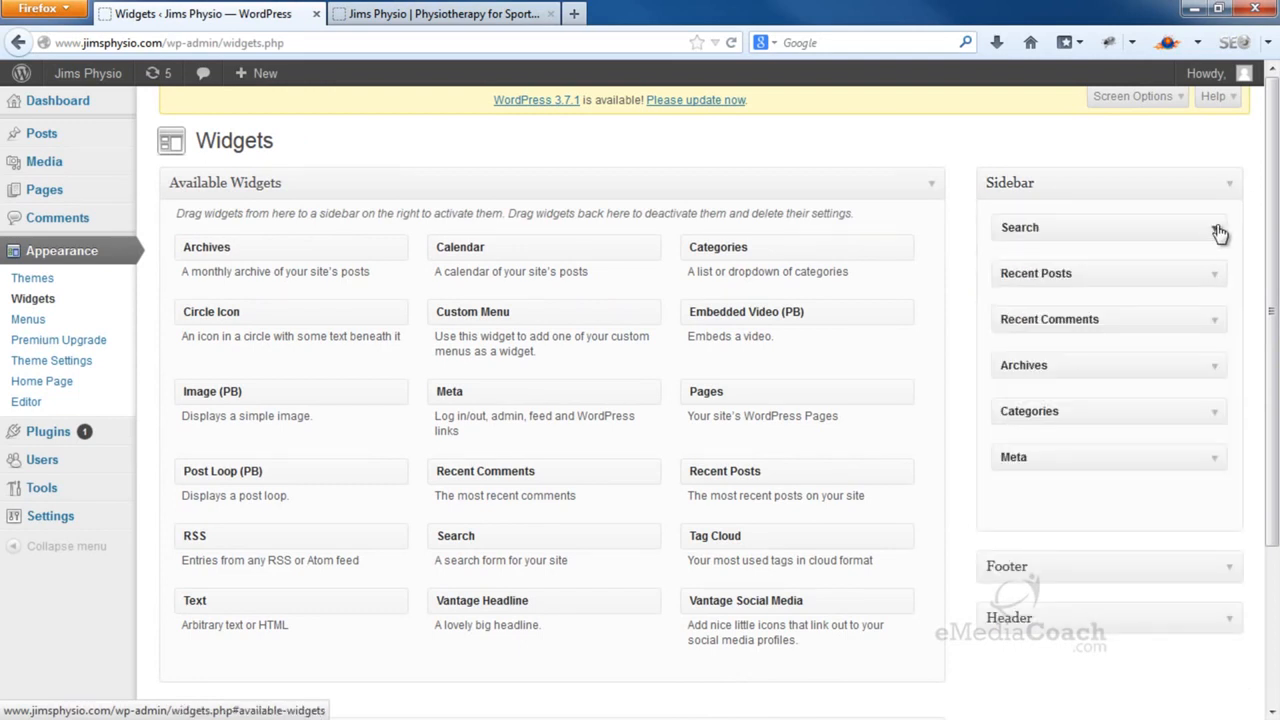
click(1216, 232)
click(1217, 232)
click(1216, 232)
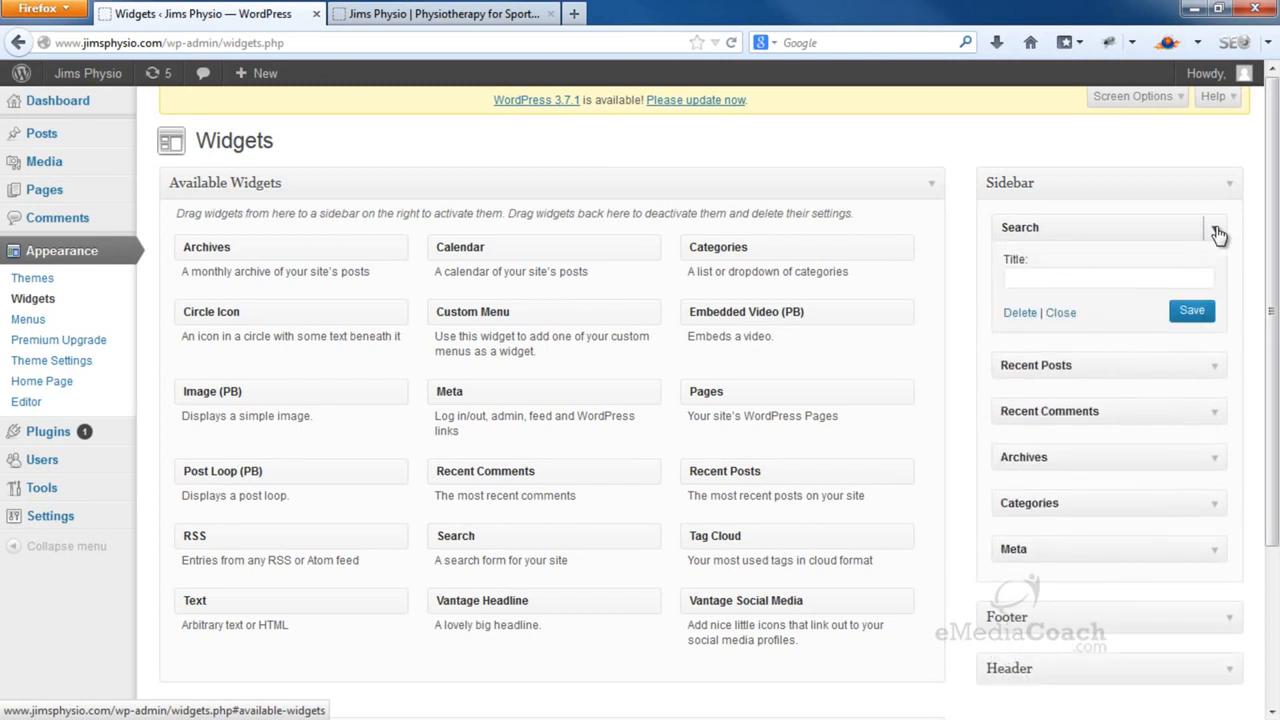
click(1217, 232)
click(420, 14)
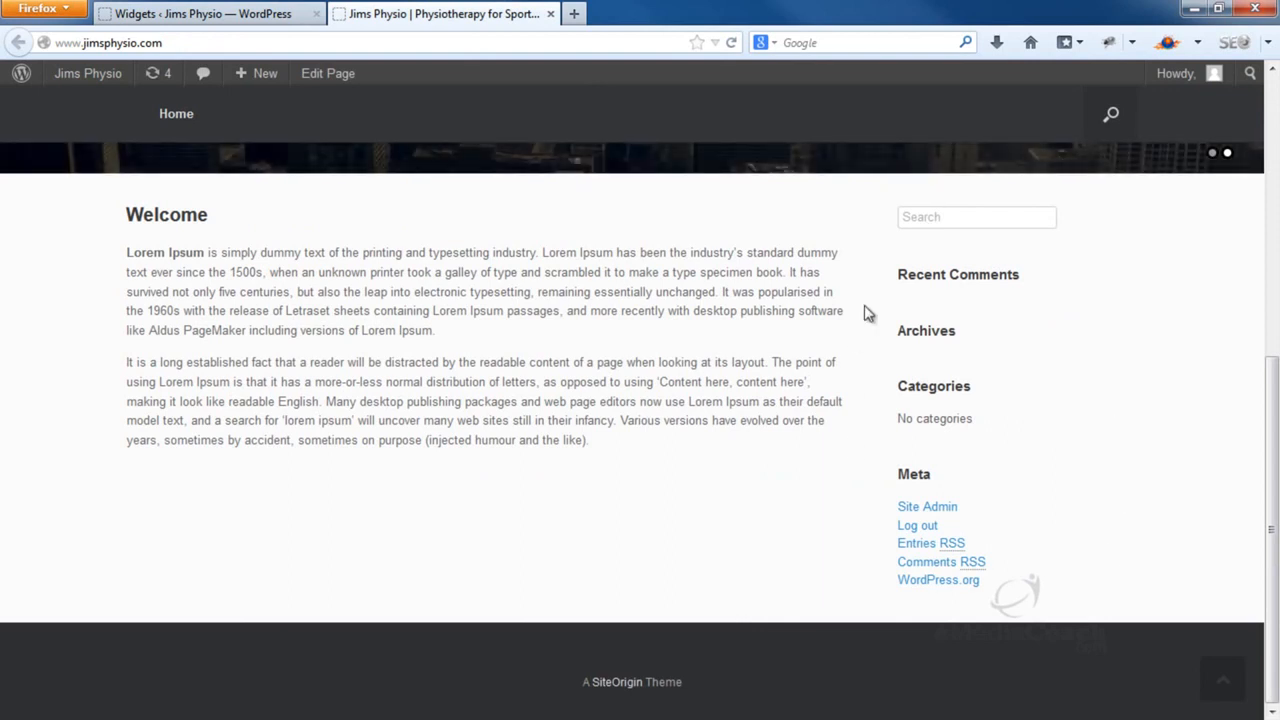
click(205, 14)
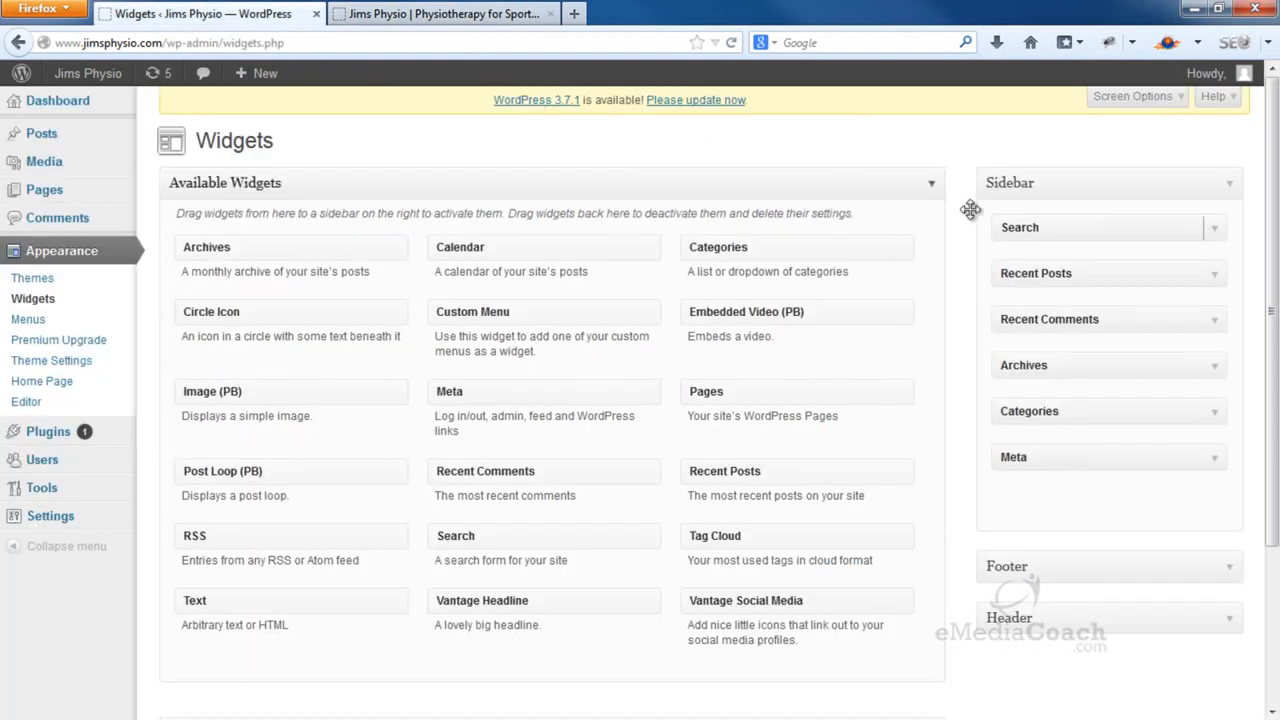
Delete the Search, Recent Posts, Recent Comments and Archives widgets from the Sidebar
click(1217, 233)
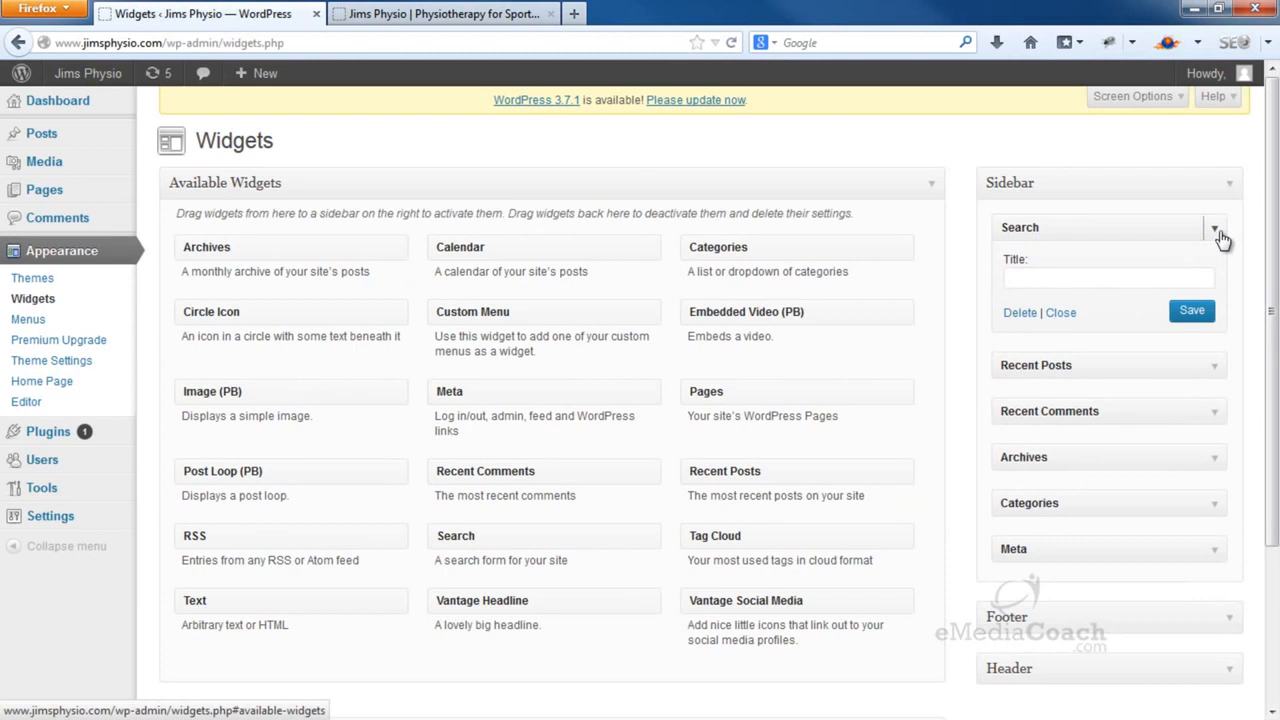
click(1019, 314)
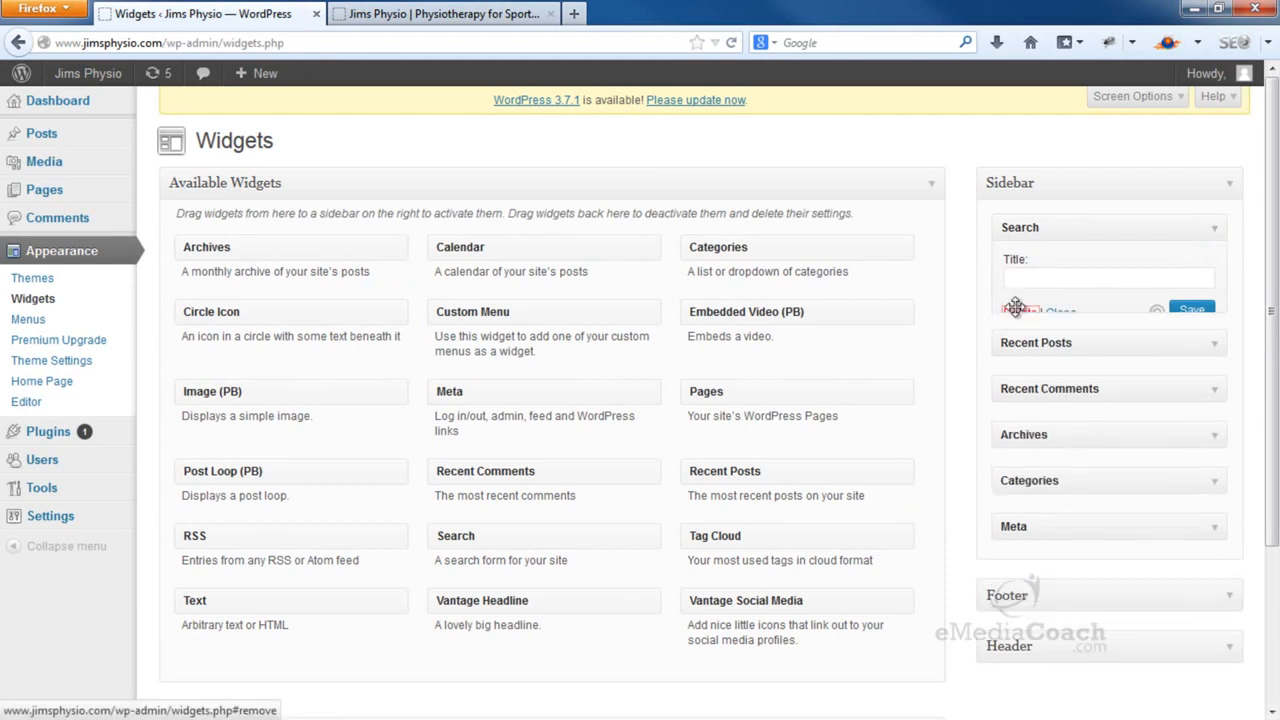
click(1214, 229)
click(1016, 376)
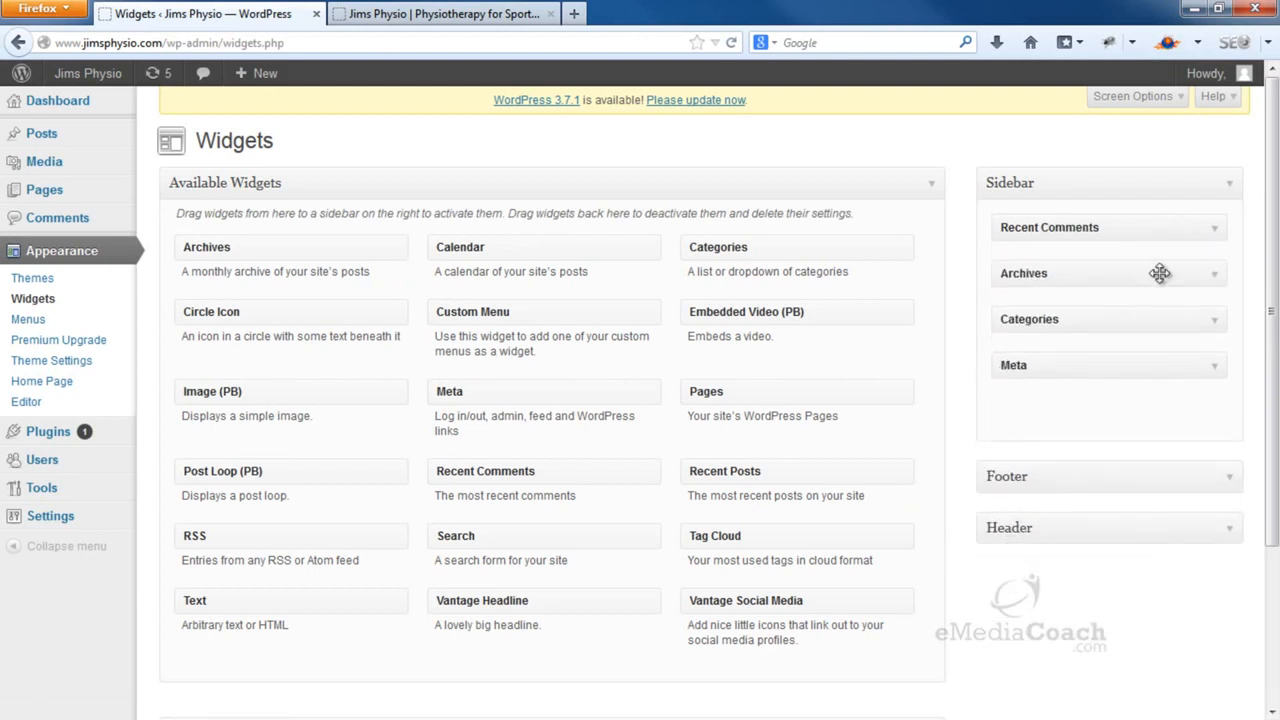
click(1216, 230)
click(1020, 348)
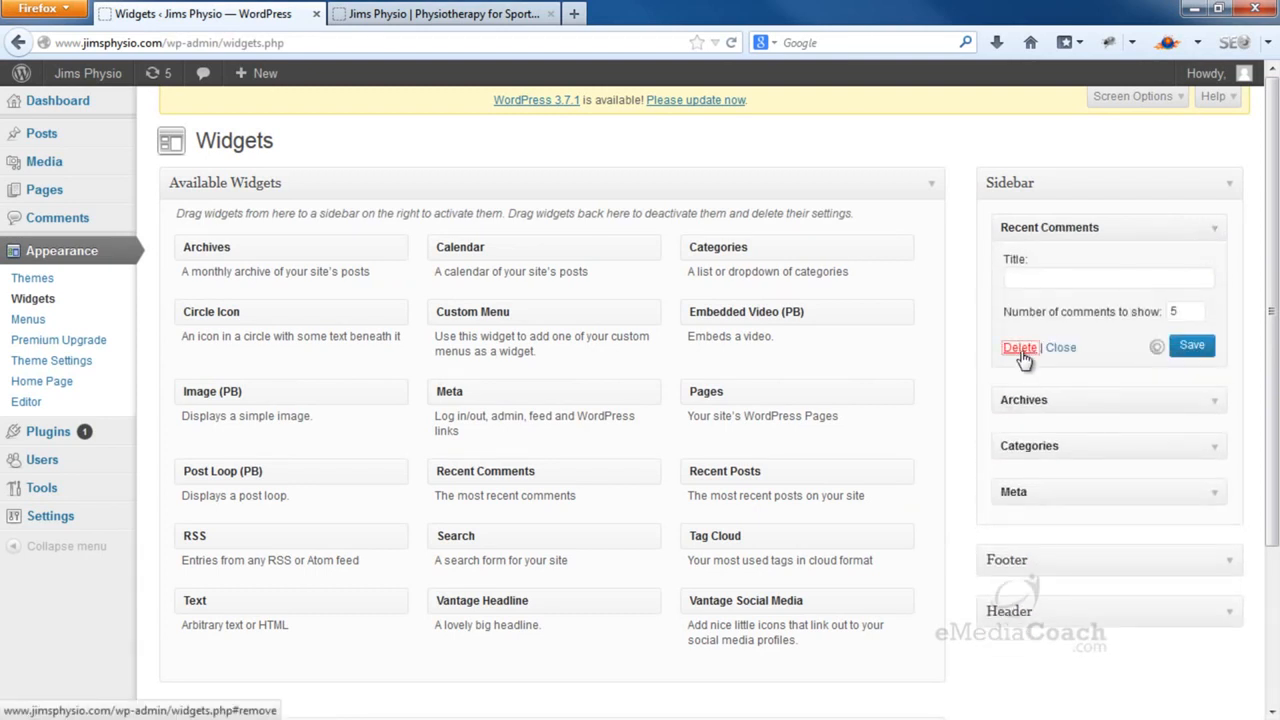
click(1214, 228)
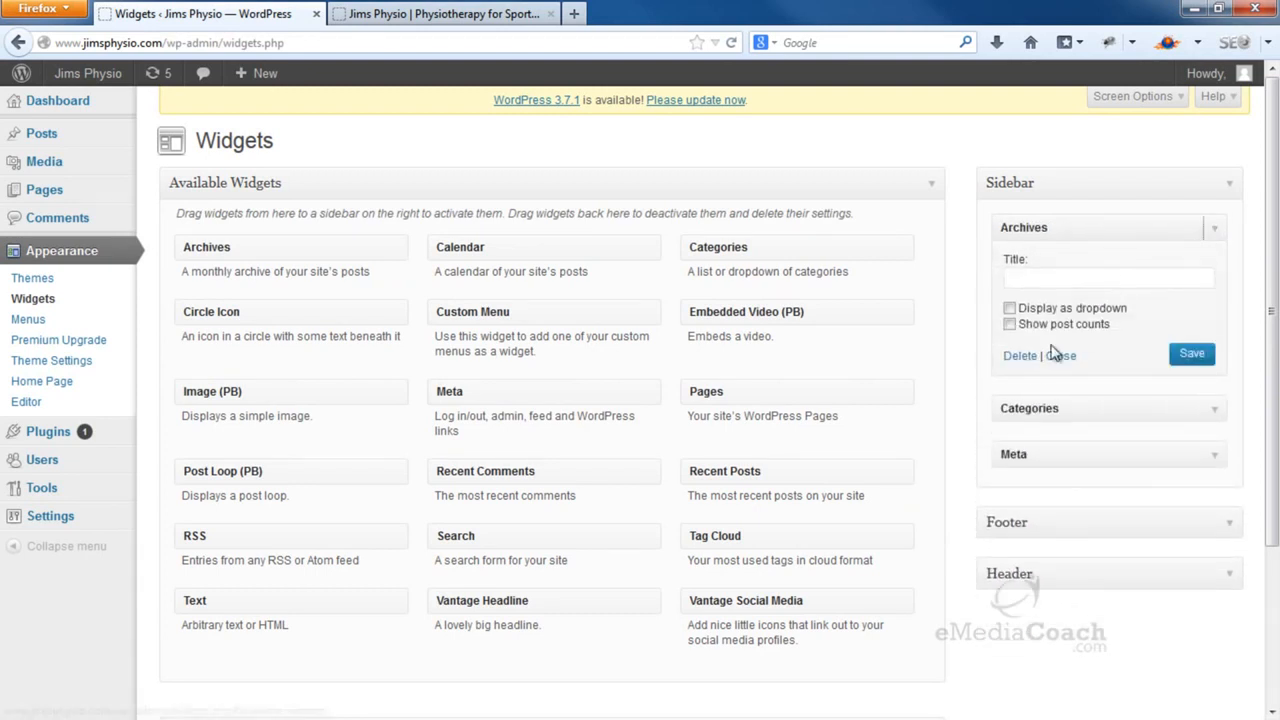
click(1026, 358)
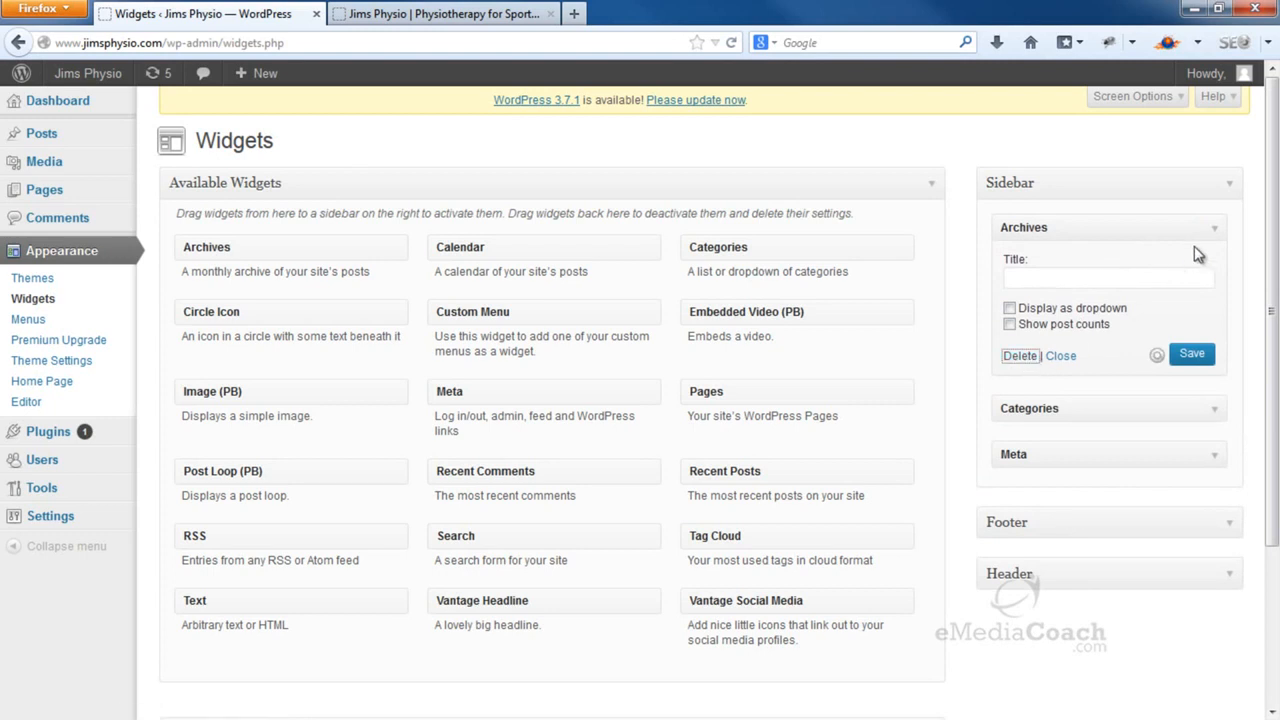
Delete the Categories and Meta widgets, then reload the live site to confirm
click(1214, 230)
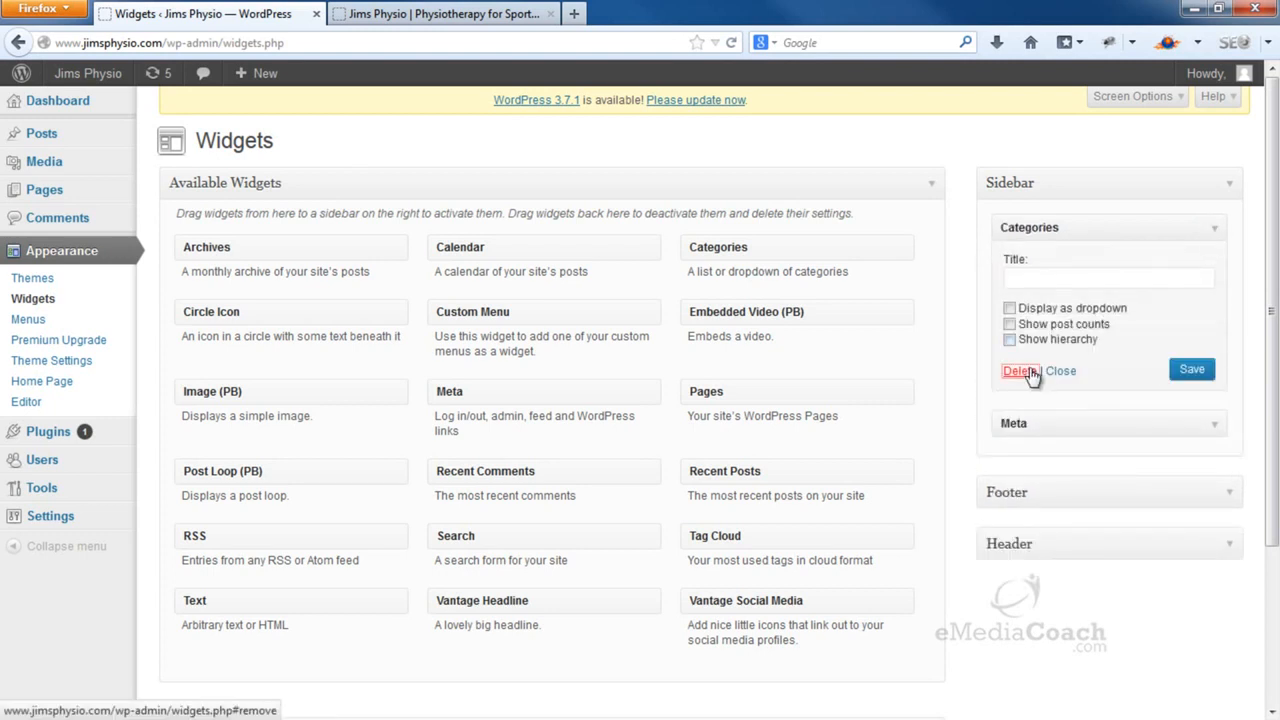
click(1213, 232)
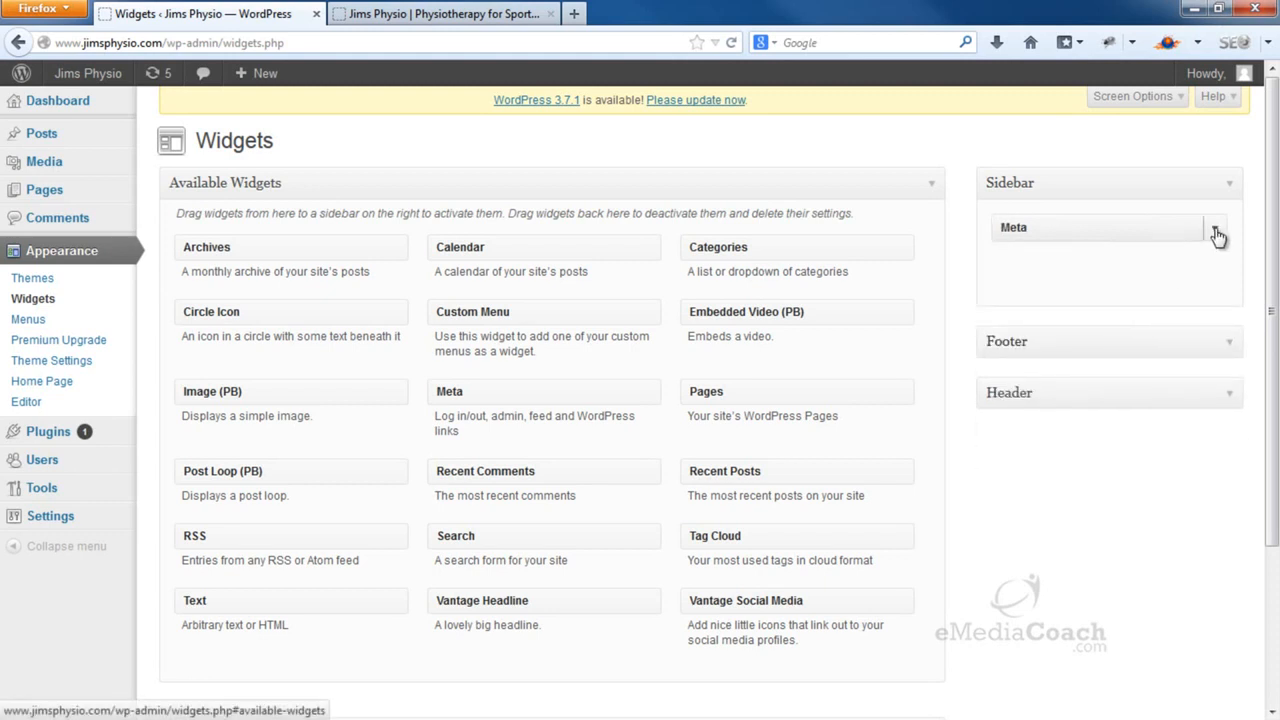
click(1214, 230)
click(1037, 318)
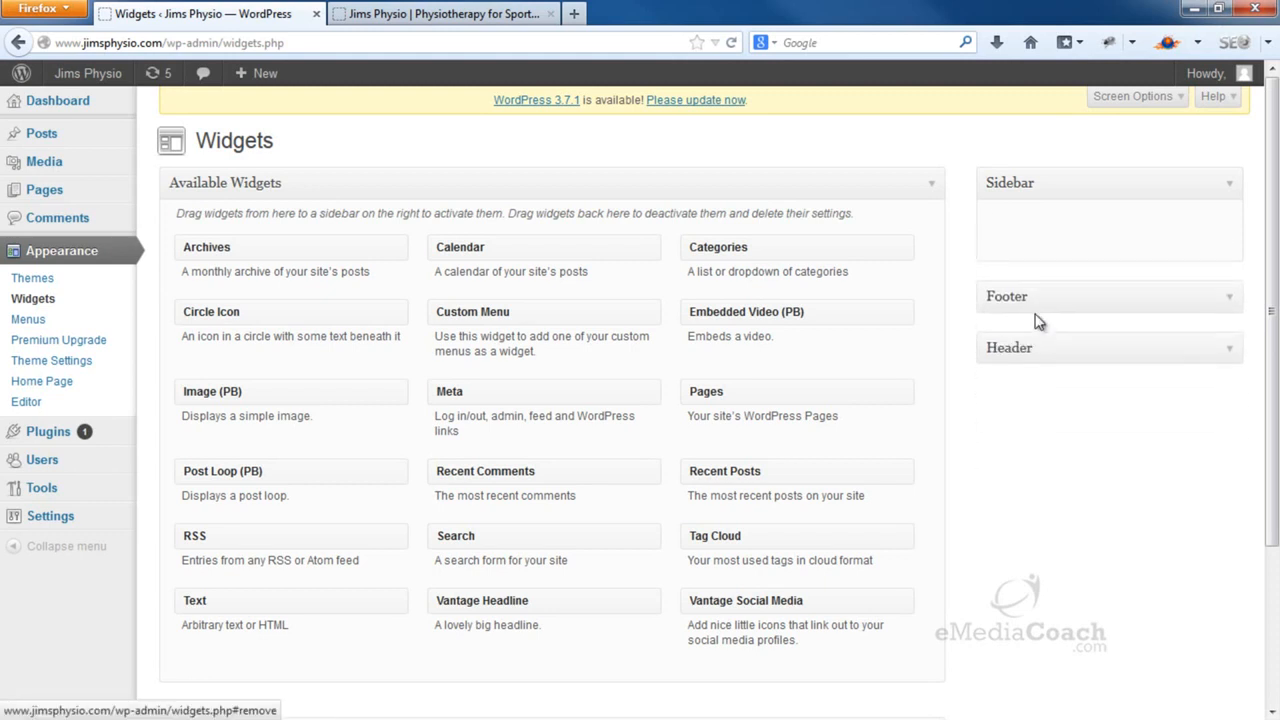
click(497, 10)
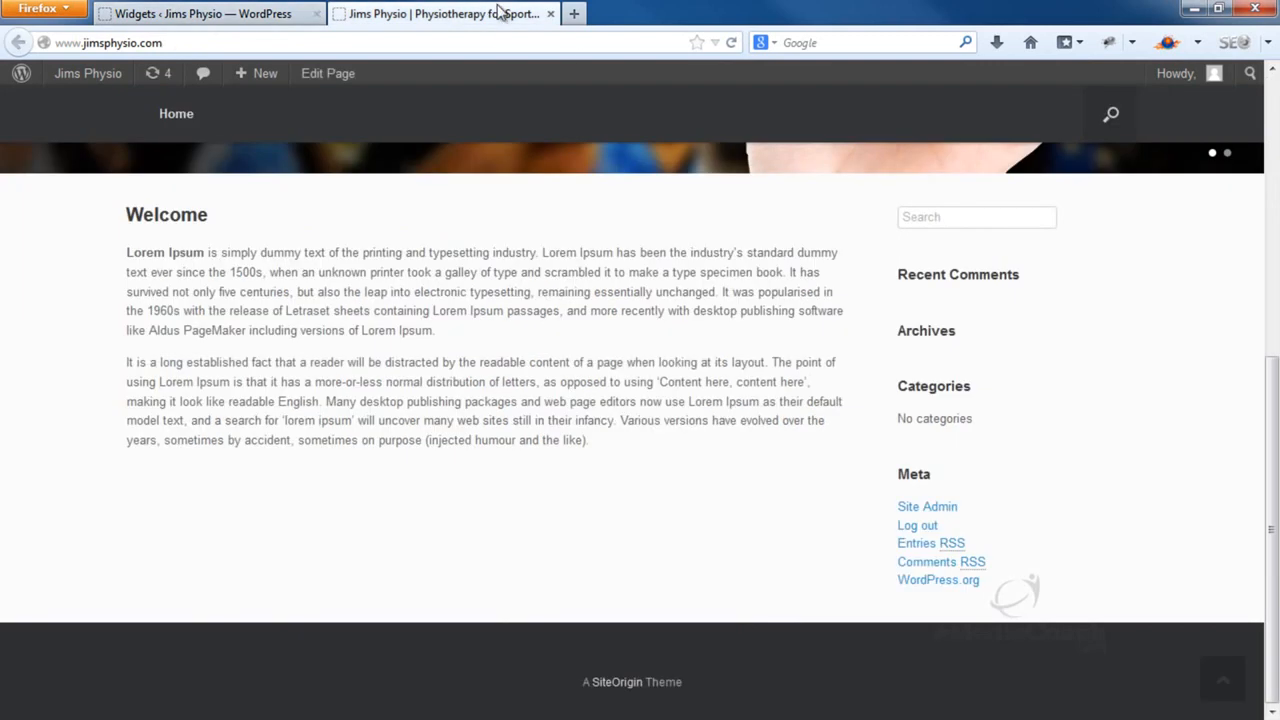
click(732, 43)
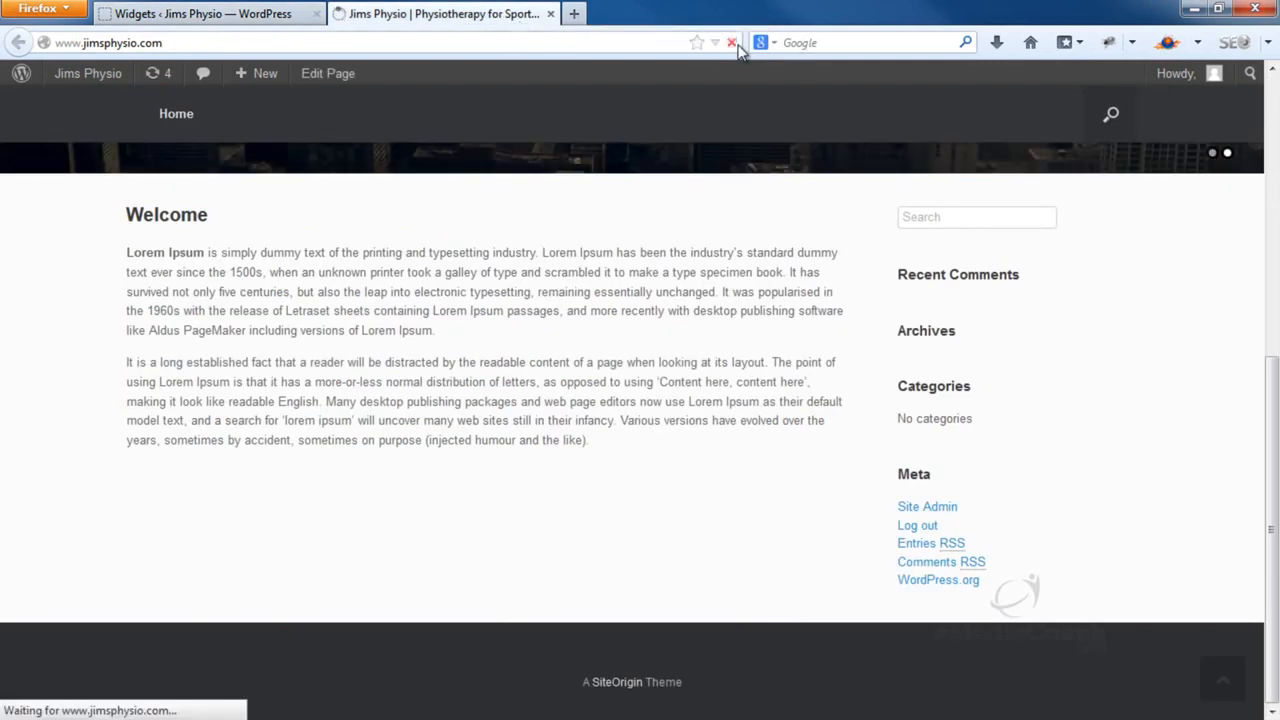
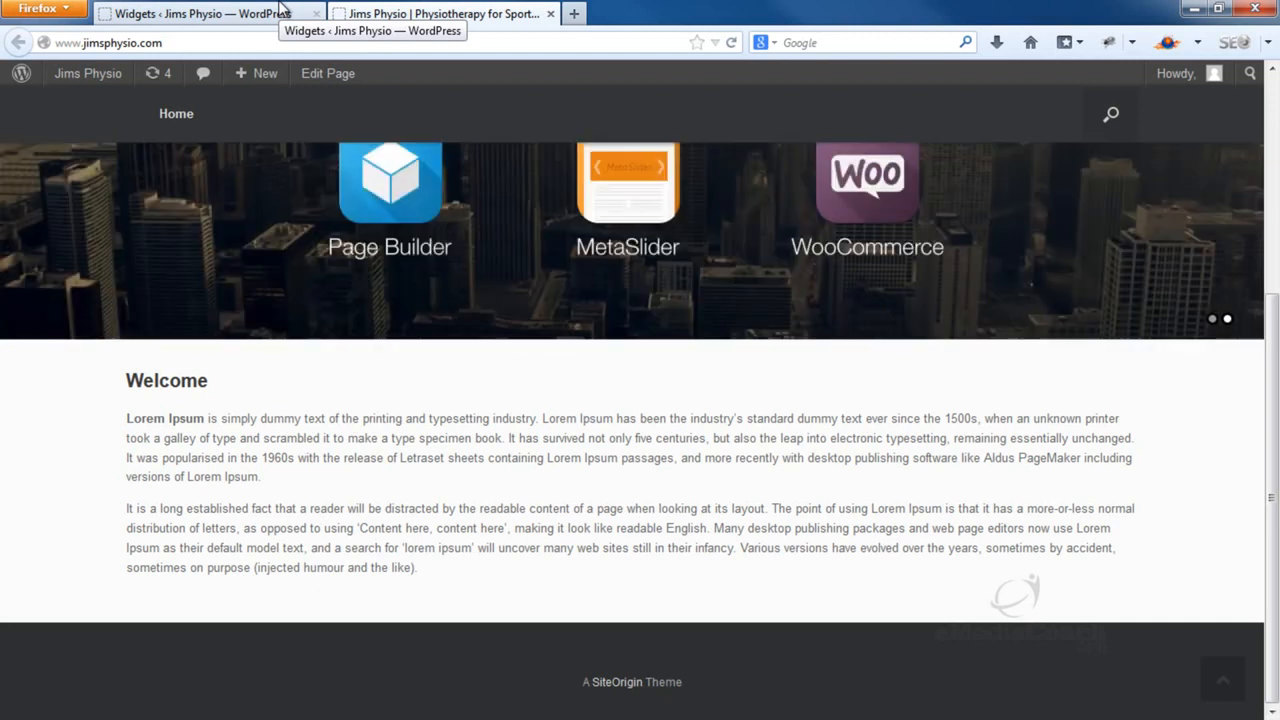
Search the plugin directory for 'black studio', then install and activate Black Studio TinyMCE Widget 1.2.0
click(280, 12)
click(62, 102)
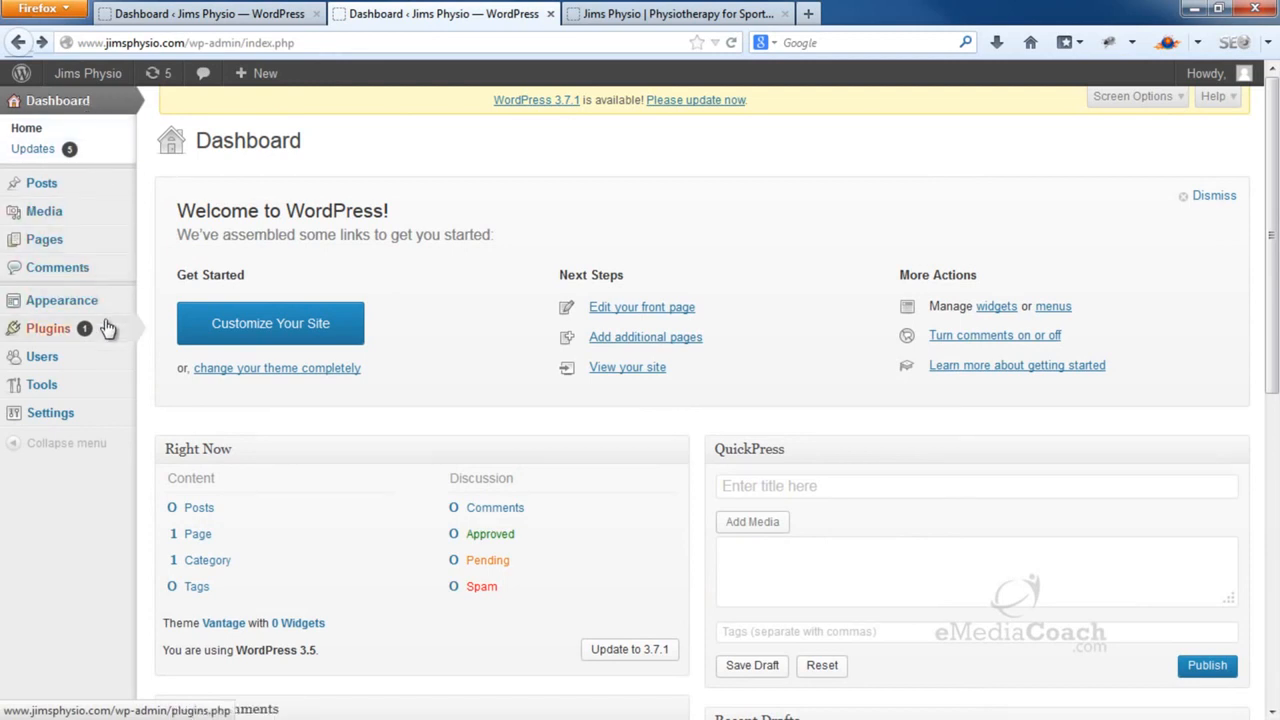
mouse_move(108, 329)
click(167, 349)
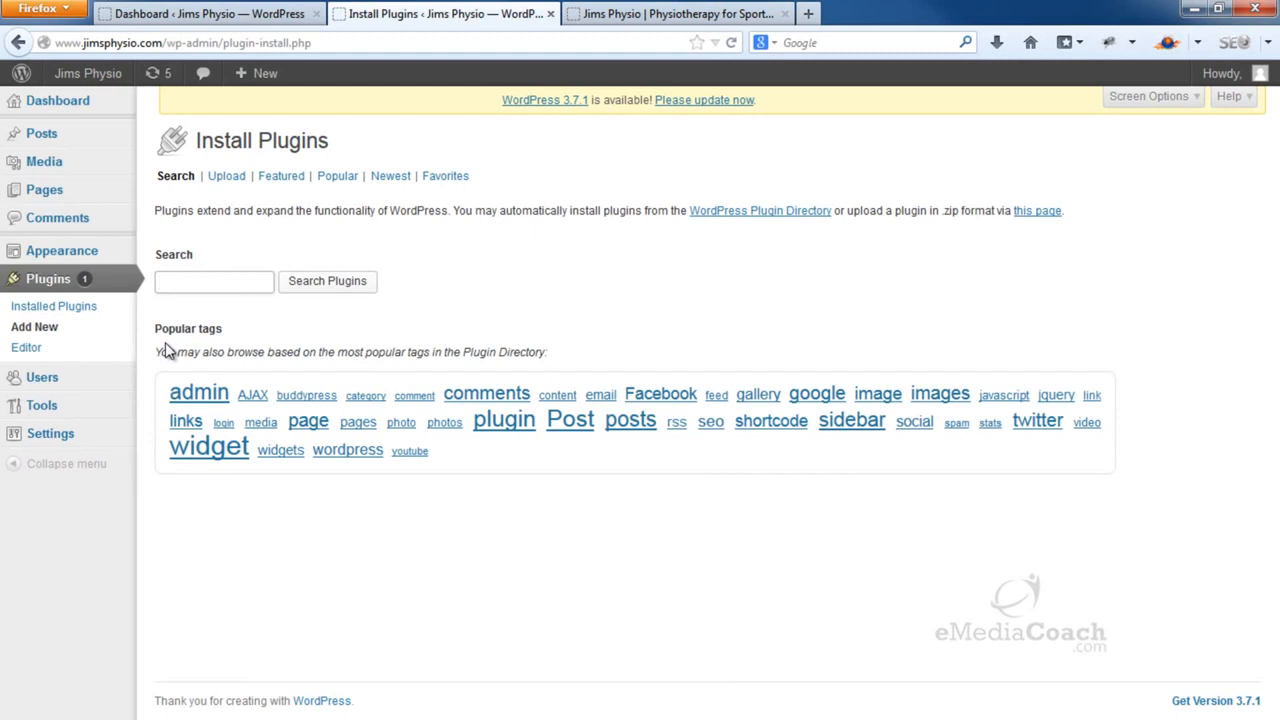
text(bl)
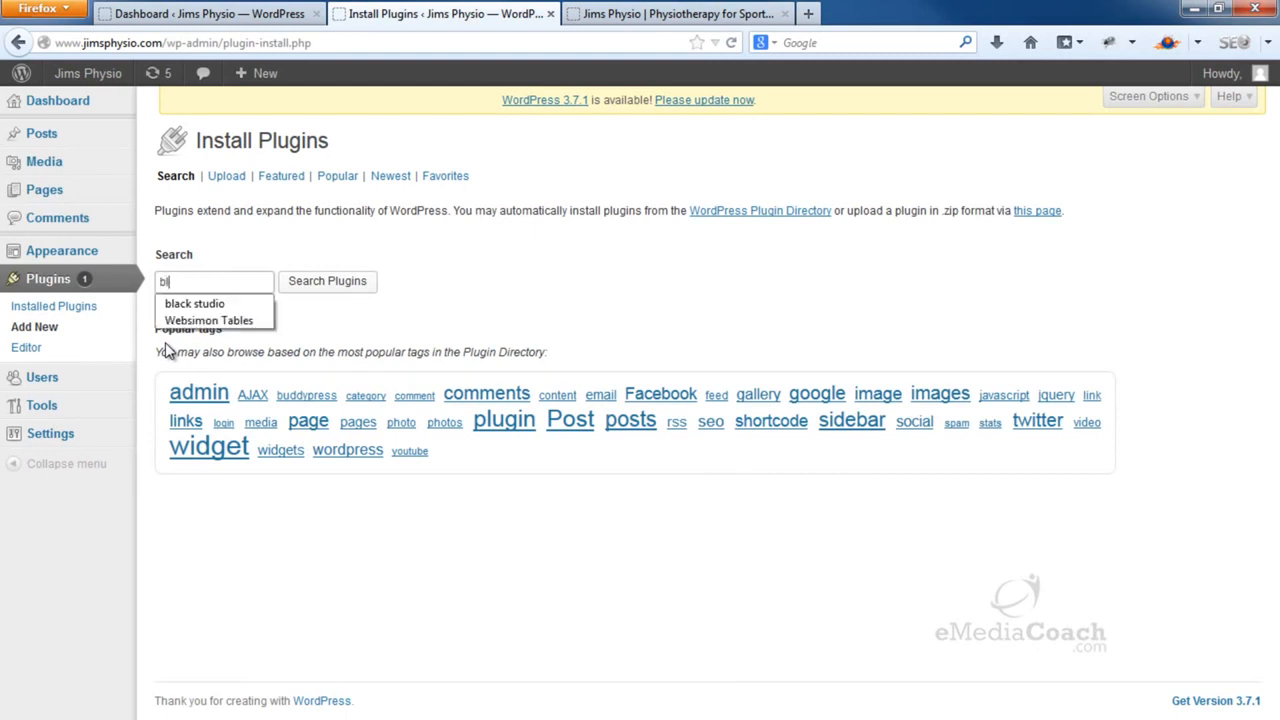
text(ack studio)
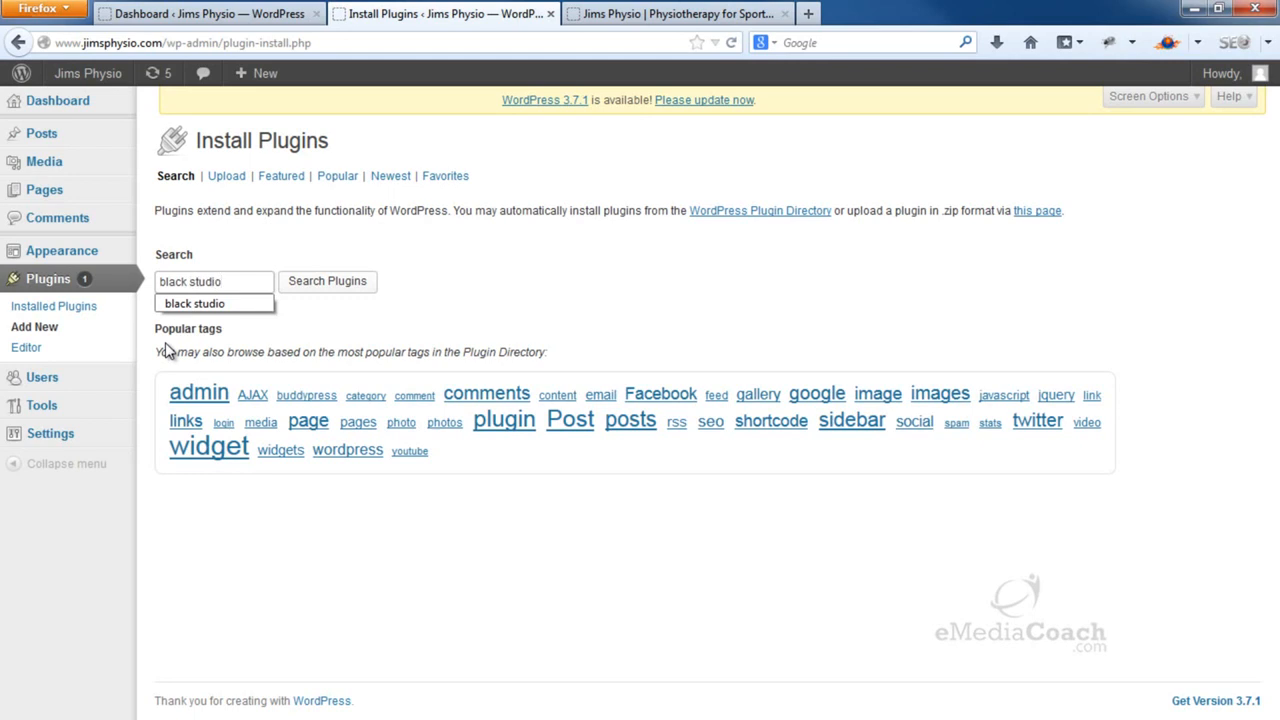
click(220, 305)
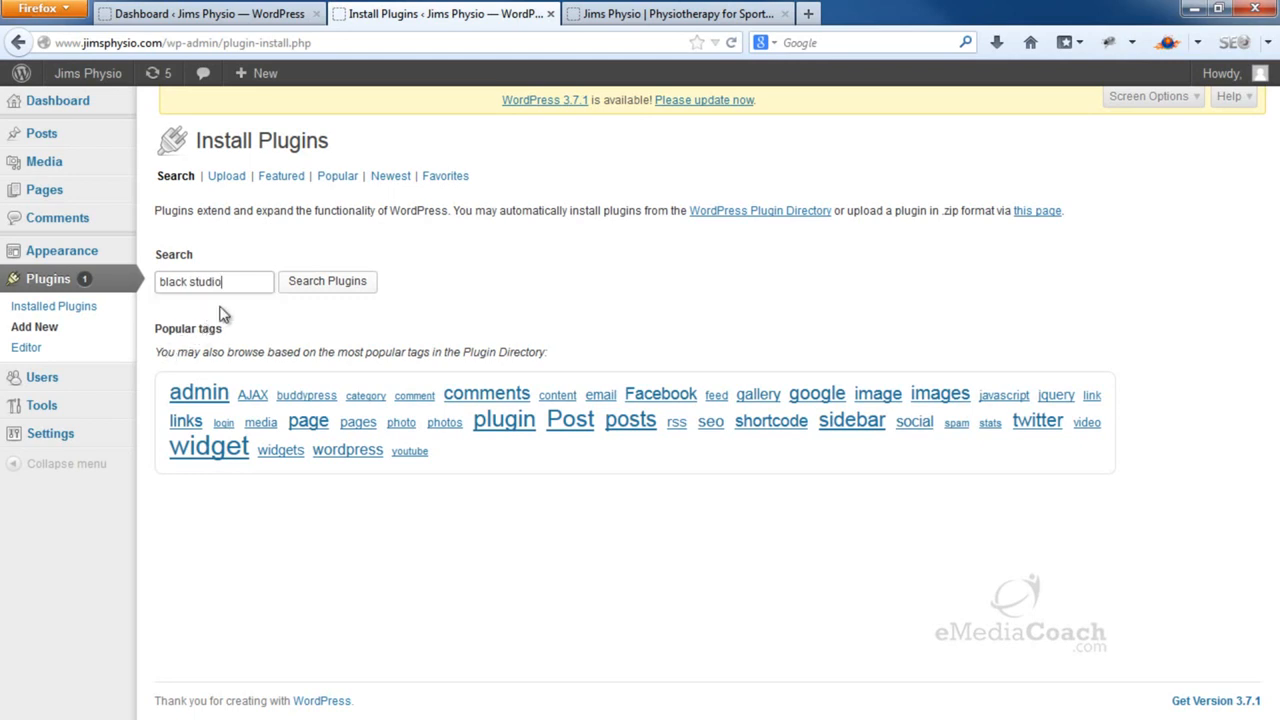
click(303, 289)
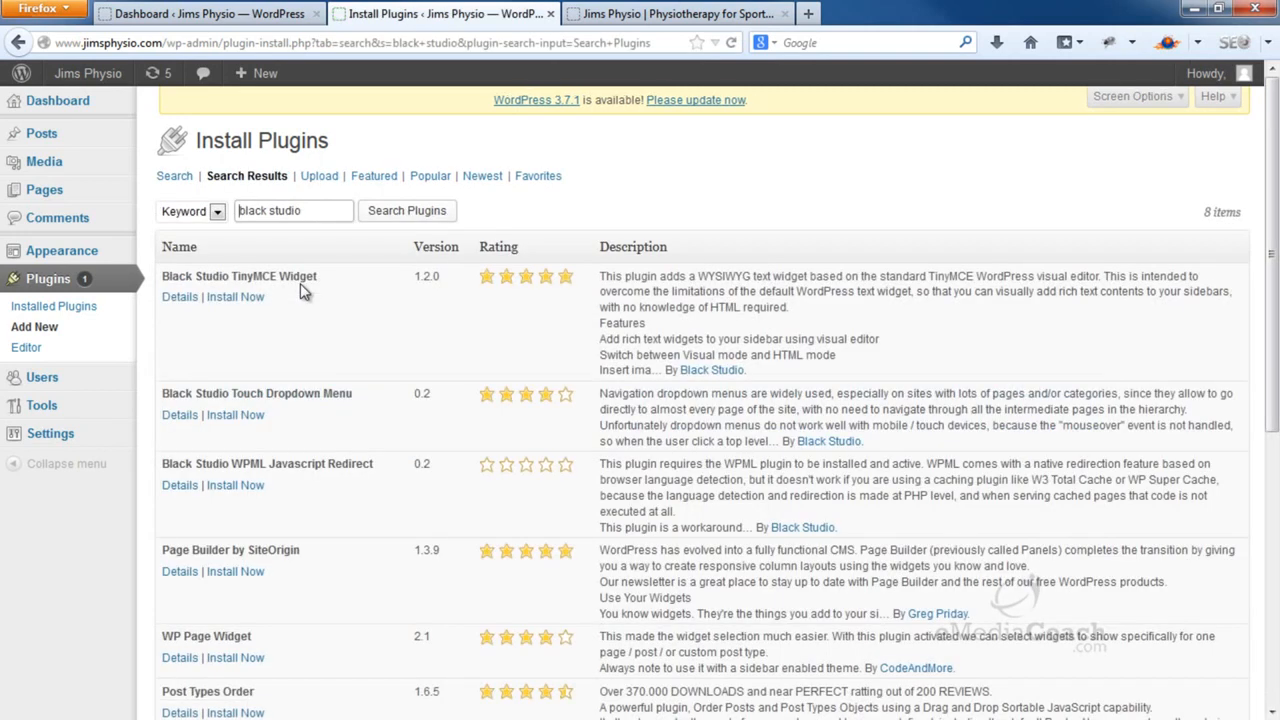
click(222, 297)
click(628, 341)
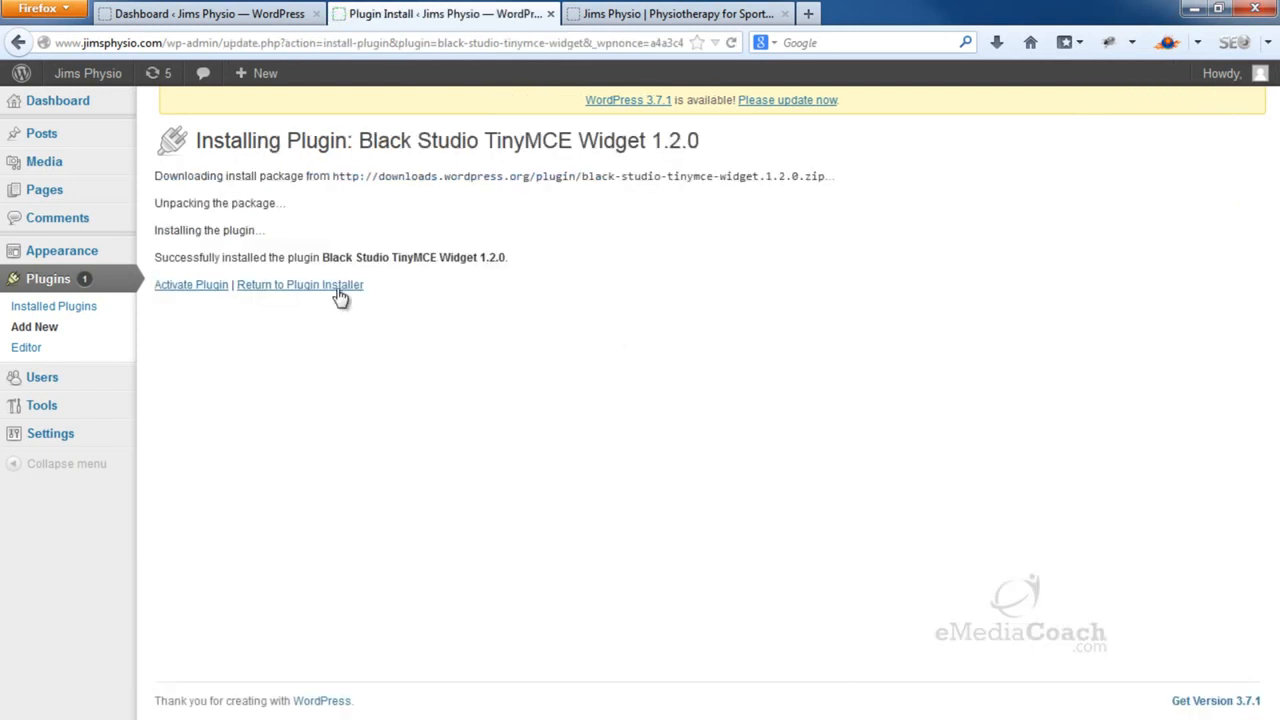
click(186, 289)
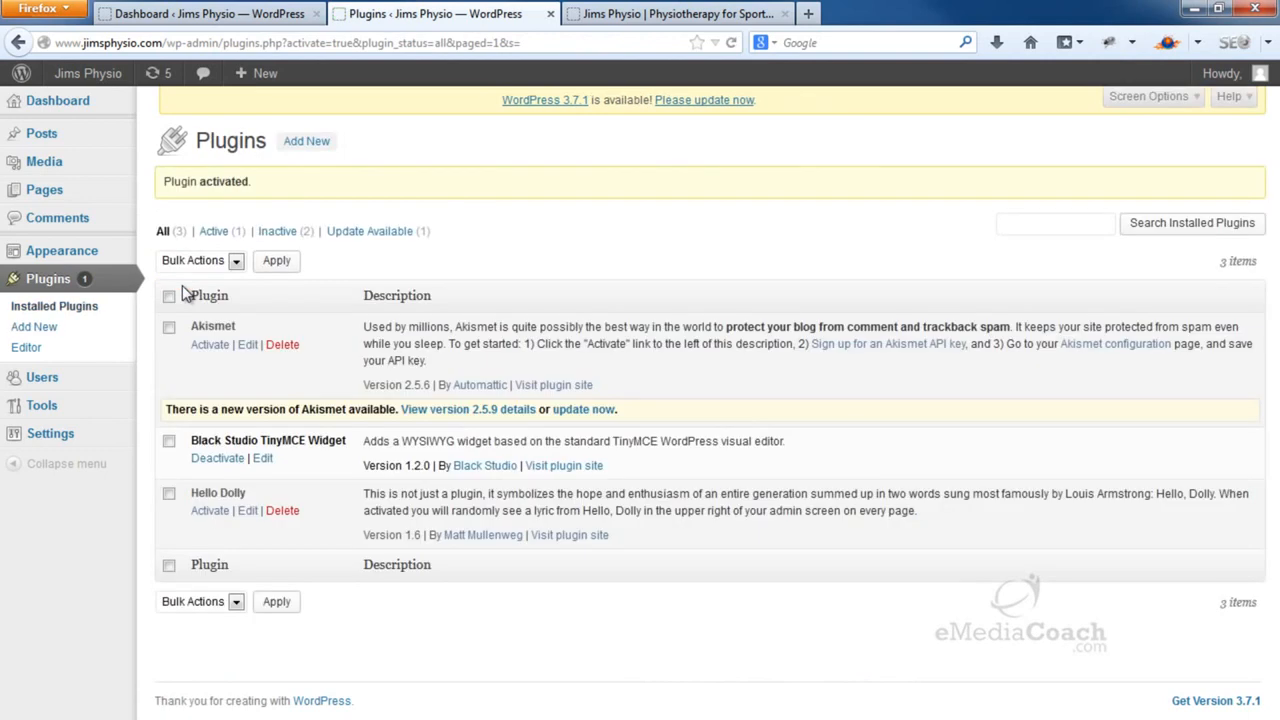
On the Widgets page, drag a Black Studio TinyMCE widget into the Sidebar and collapse it
mouse_move(100, 251)
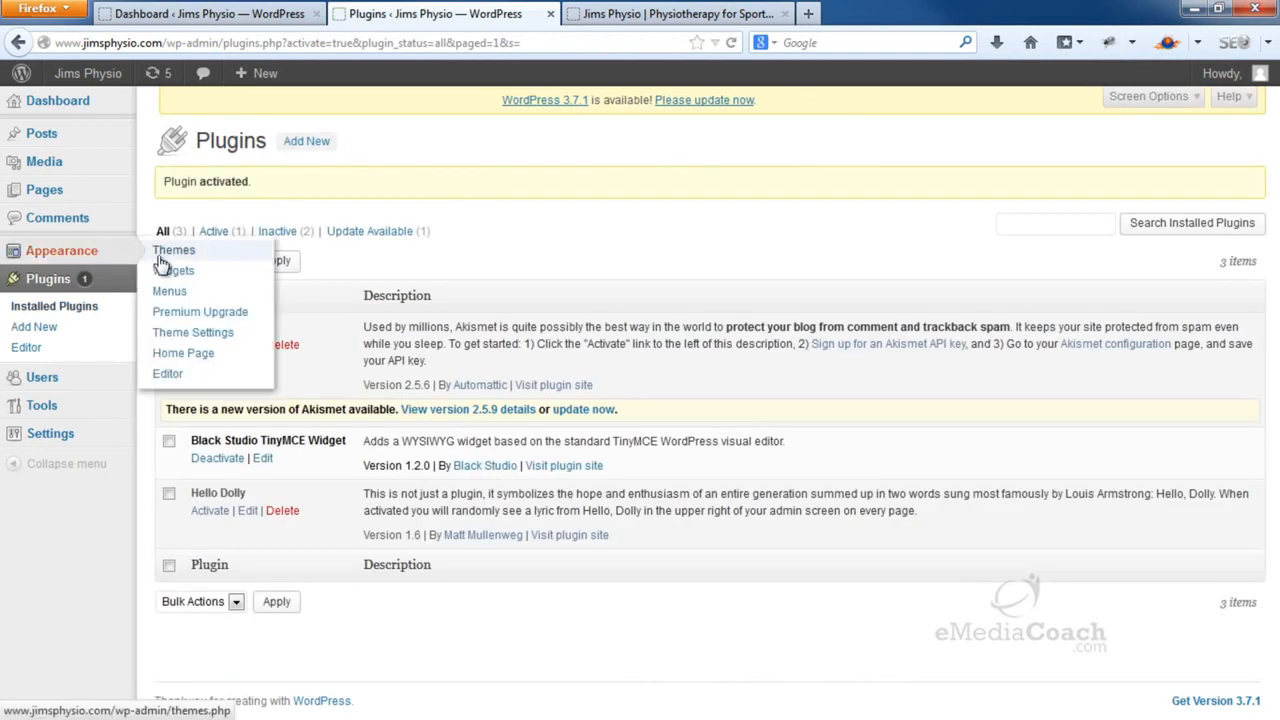
click(210, 277)
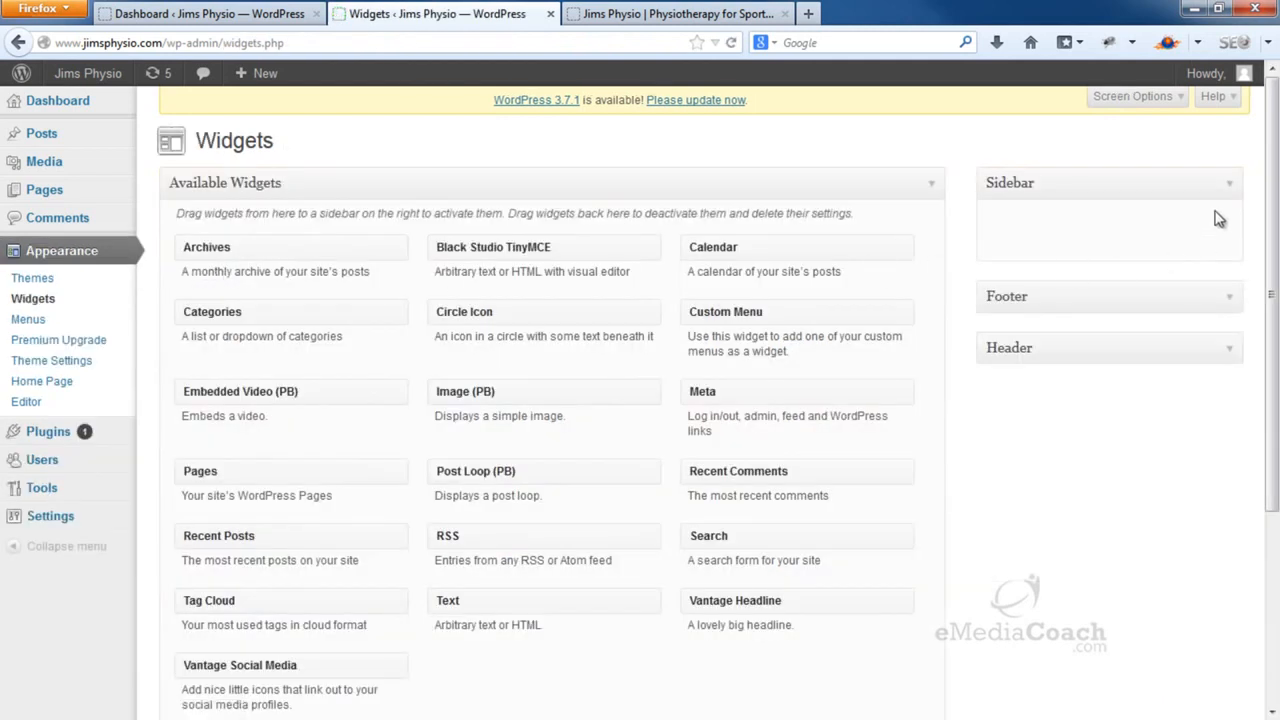
click(1231, 188)
click(1233, 190)
drag(498, 251, 1054, 235)
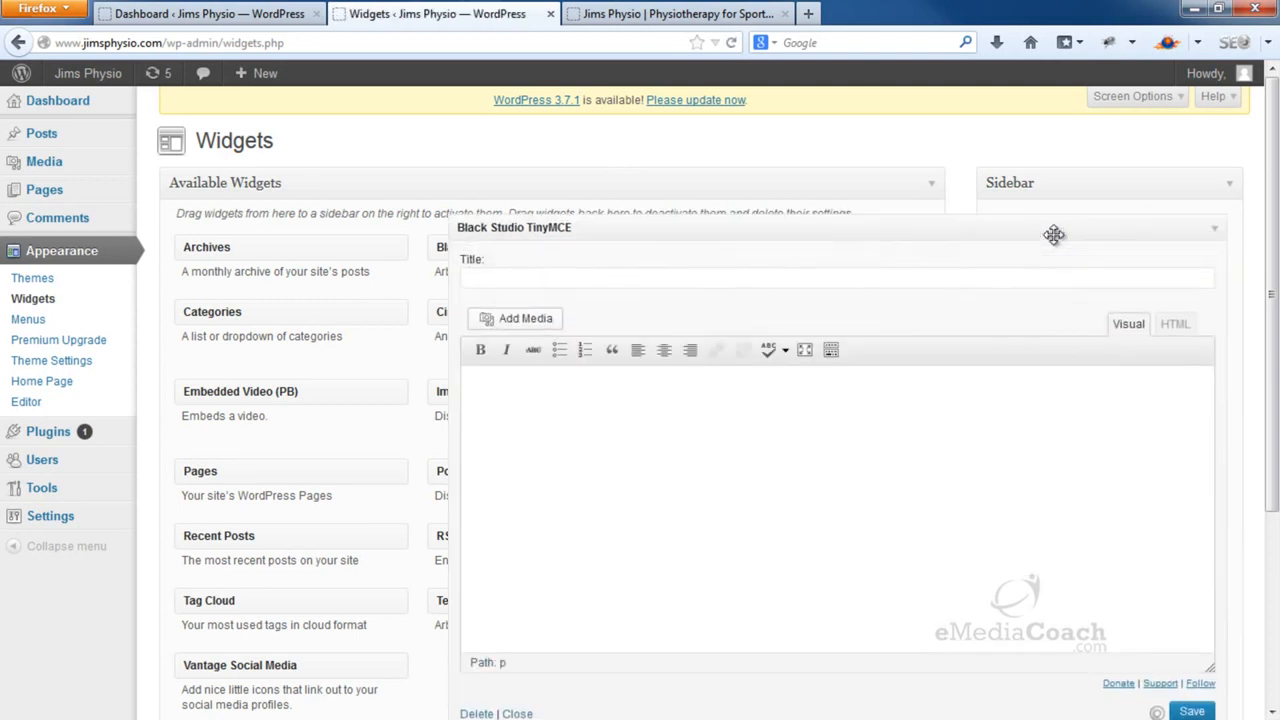
scroll(1058, 243, down, 2)
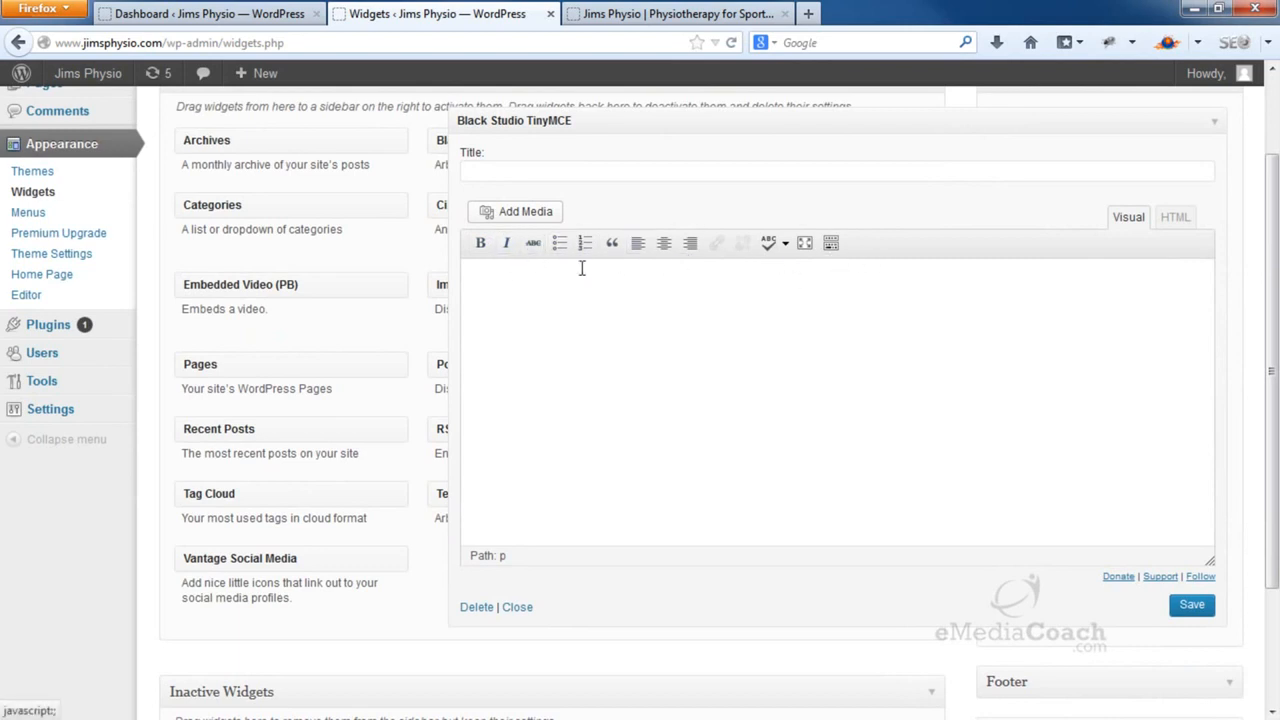
click(1216, 124)
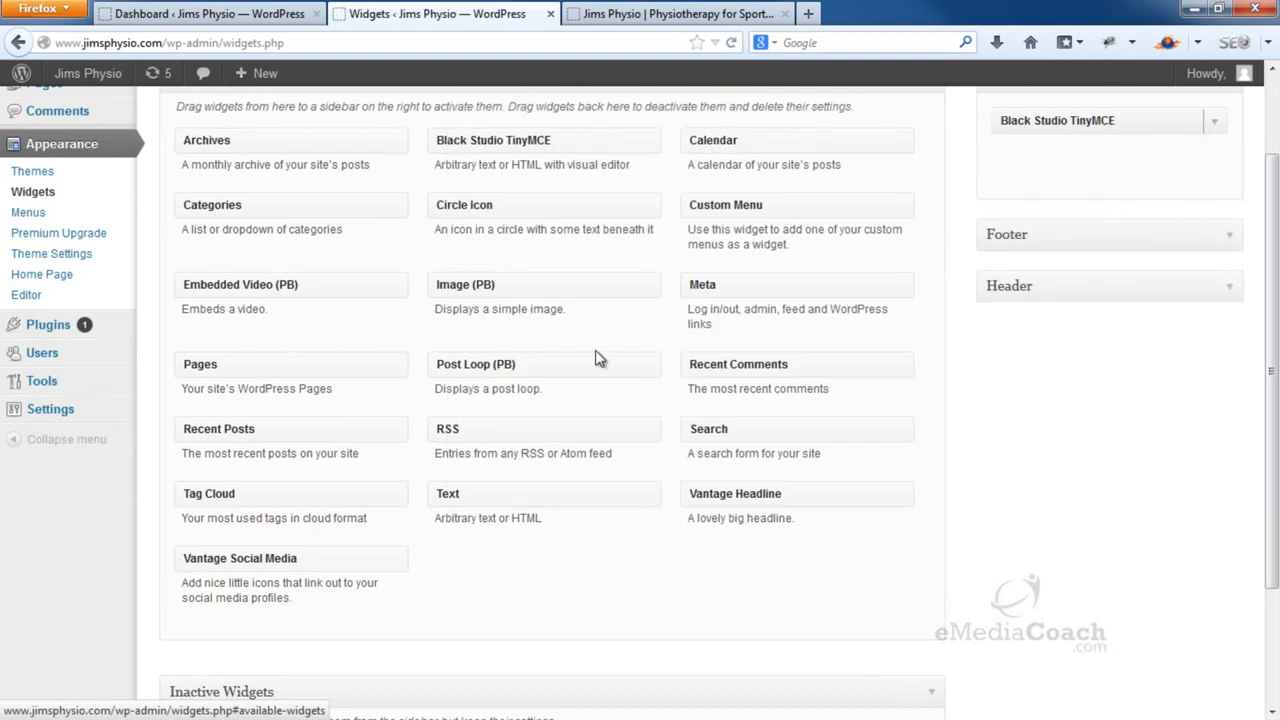
Add a Text widget to the Sidebar, then delete it again
drag(529, 491, 1050, 245)
click(1147, 295)
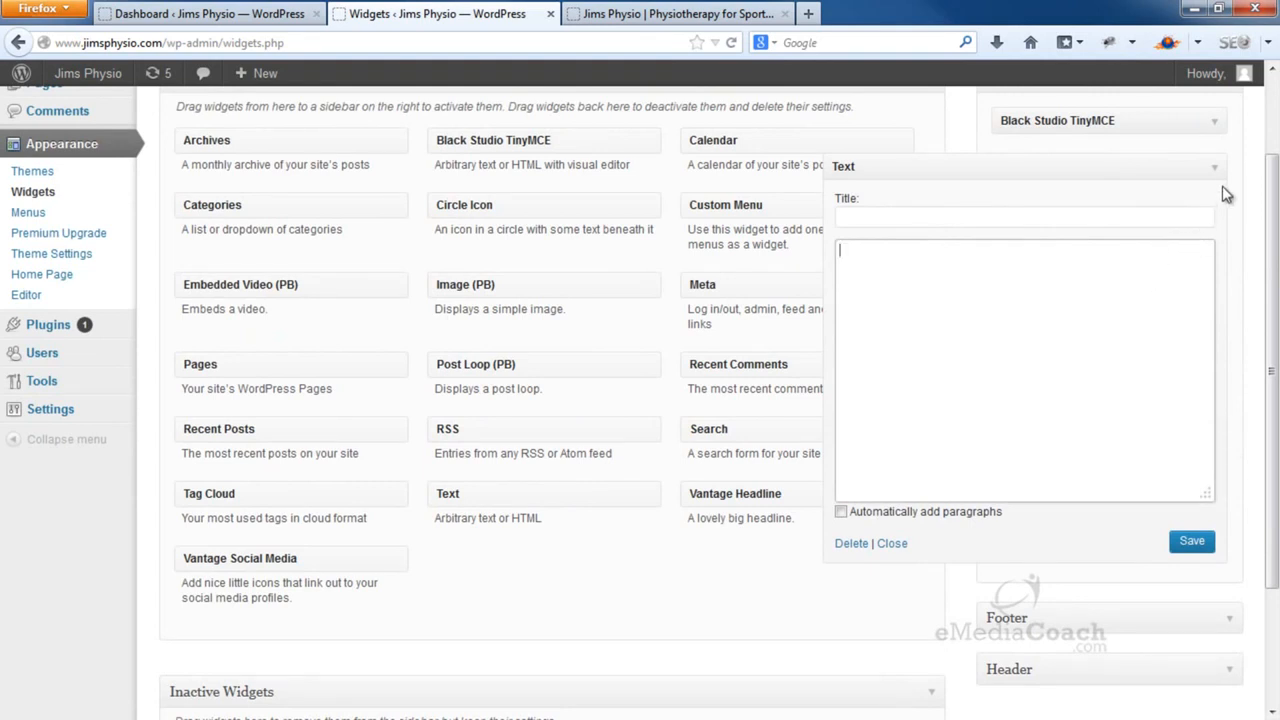
click(853, 545)
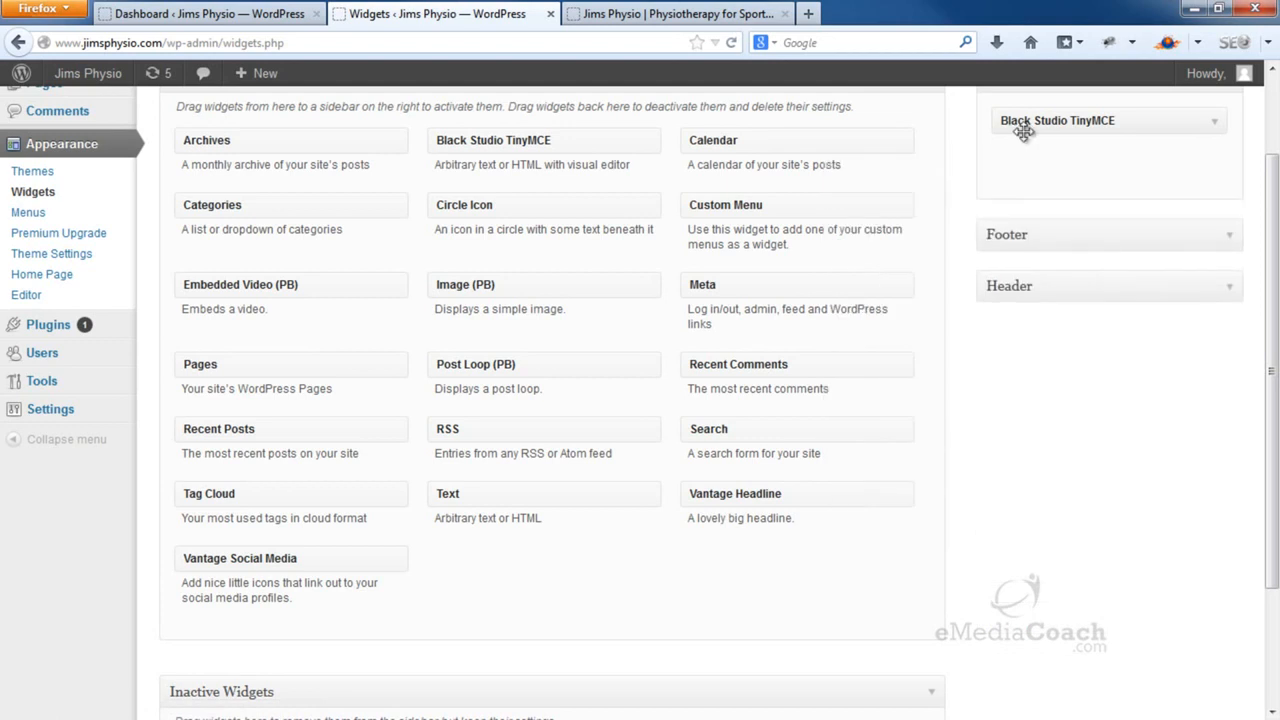
Expand the TinyMCE widget and title it 'Contact Us:'
click(1218, 125)
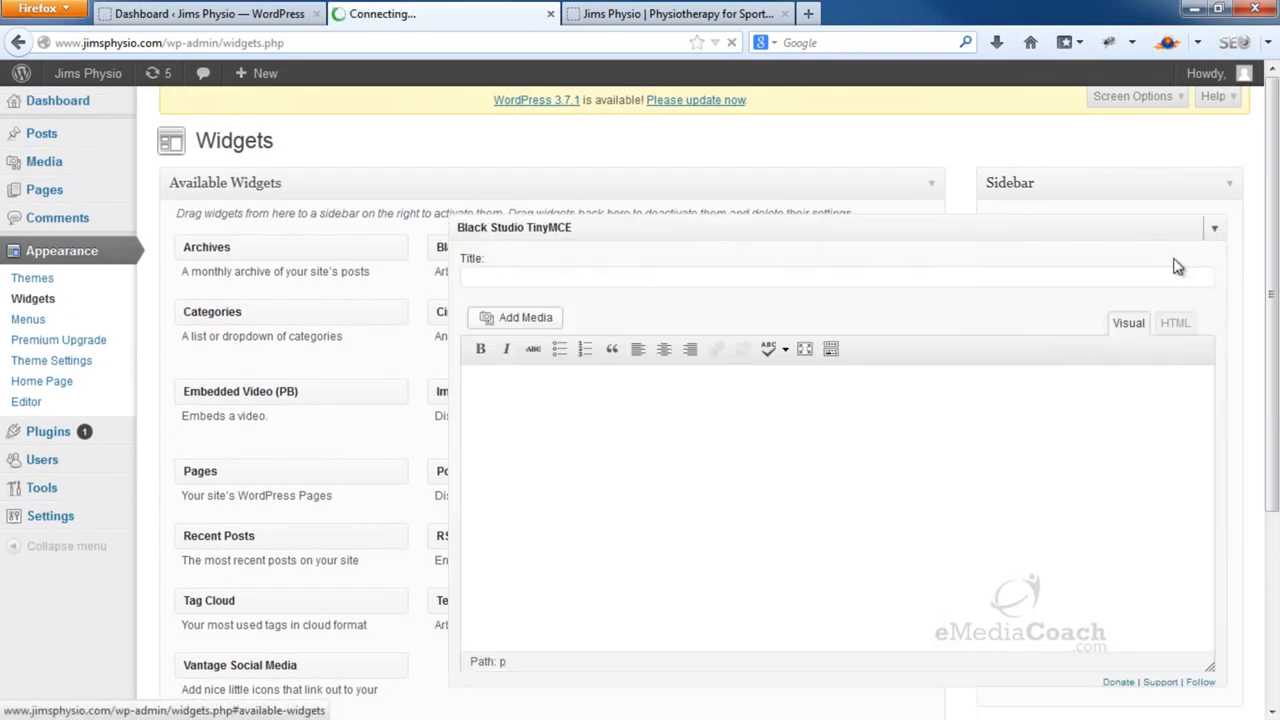
click(524, 277)
text(Contac Us:)
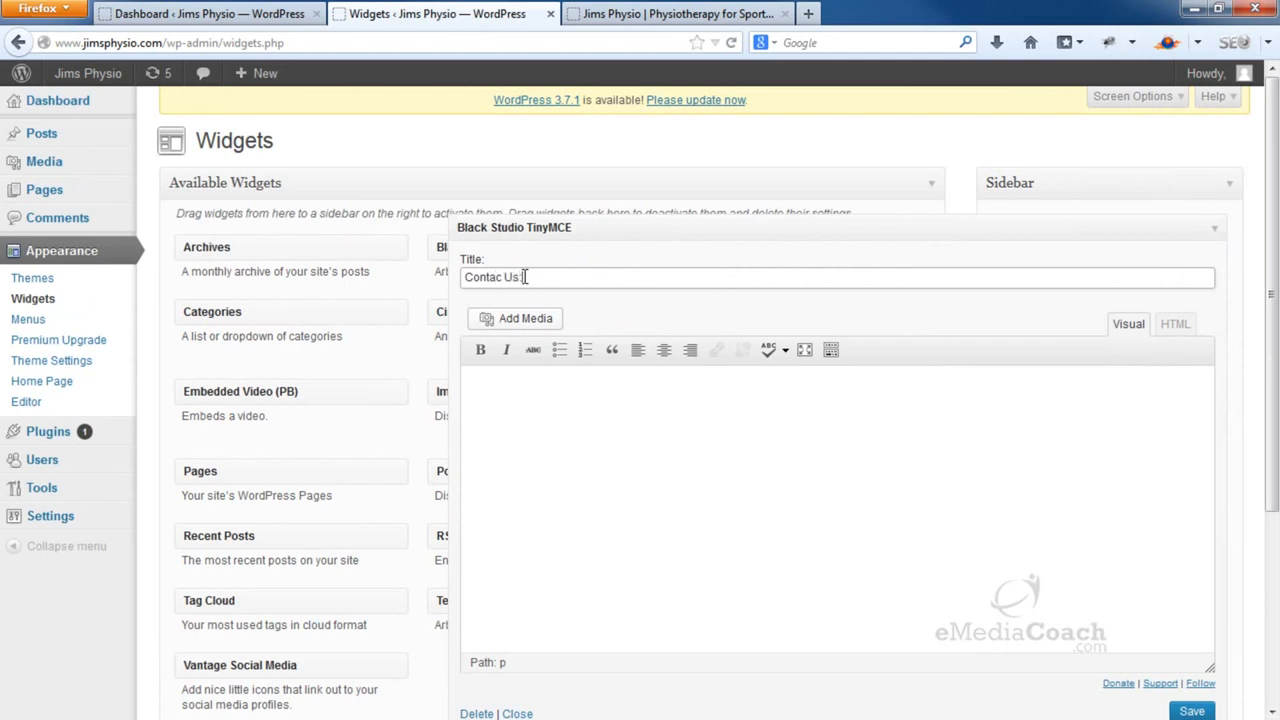
click(552, 425)
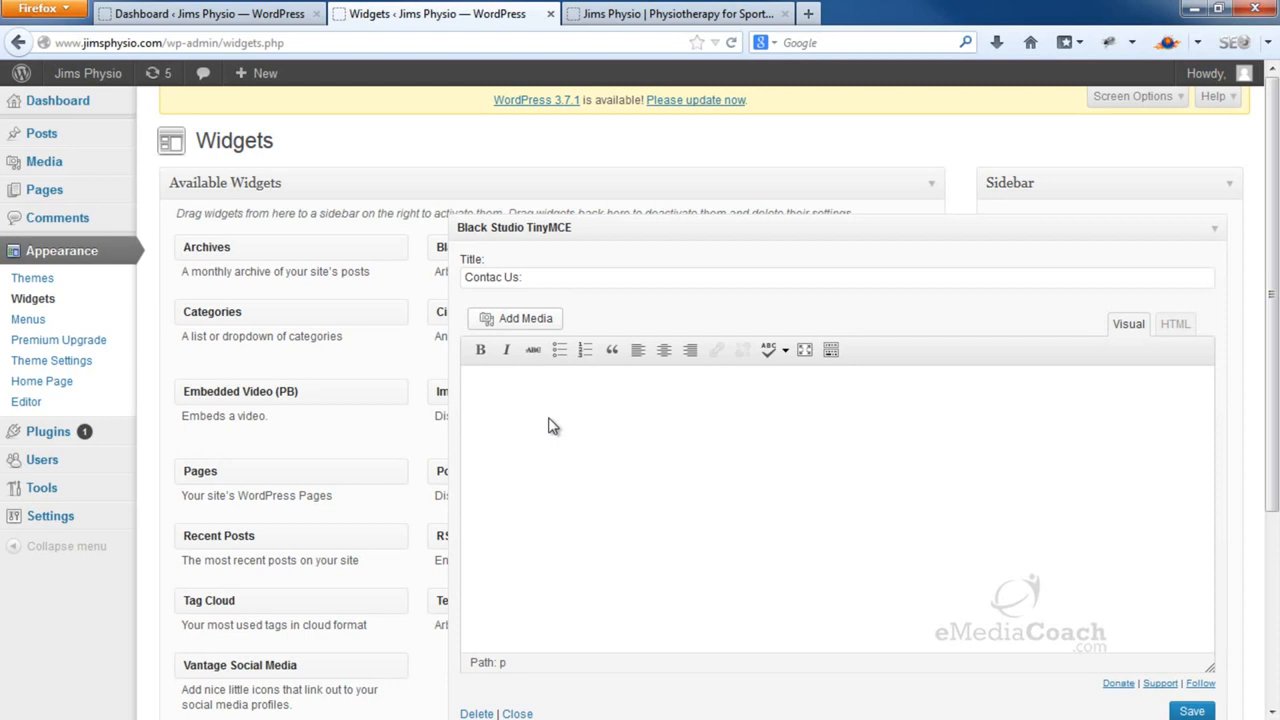
click(500, 277)
Enter a bold 'Phone no:' label with the phone number on the next line
click(516, 379)
text(Pho)
drag(546, 384, 464, 384)
click(482, 350)
click(567, 390)
click(482, 352)
key(Return)
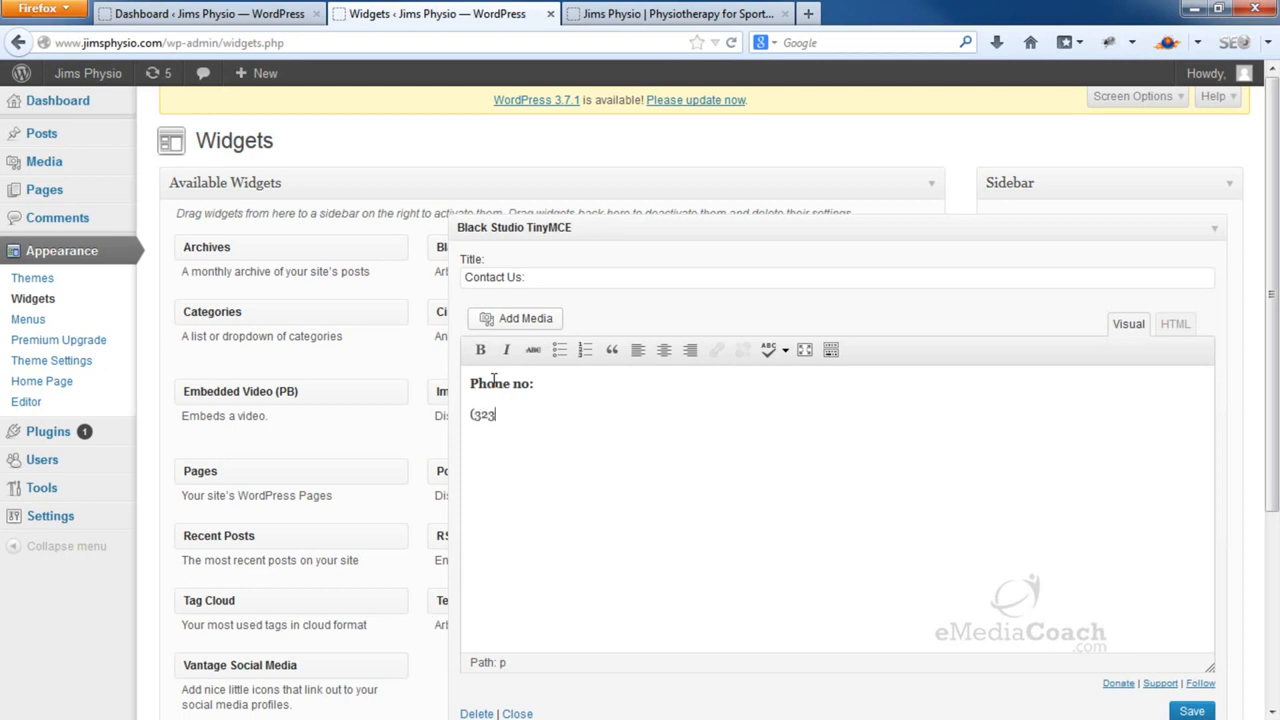
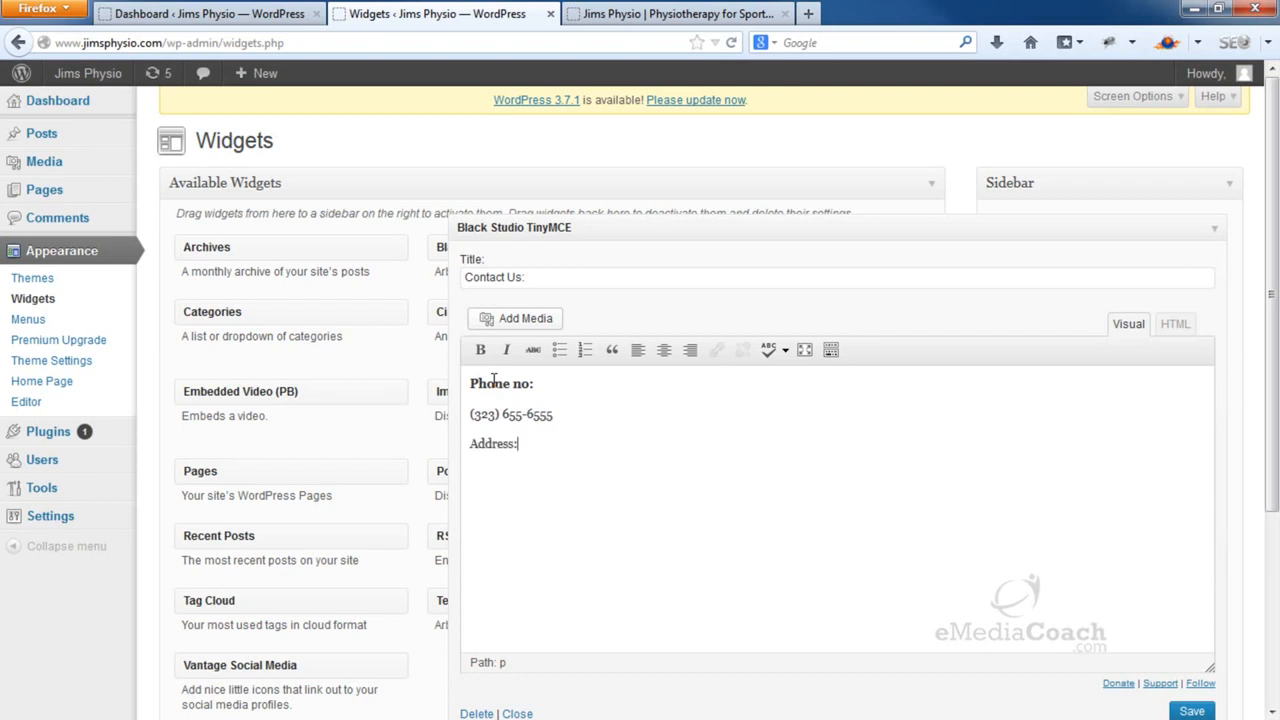
Add a bold 'Address:' label with the street address below it, then save and collapse the widget
drag(523, 443, 465, 446)
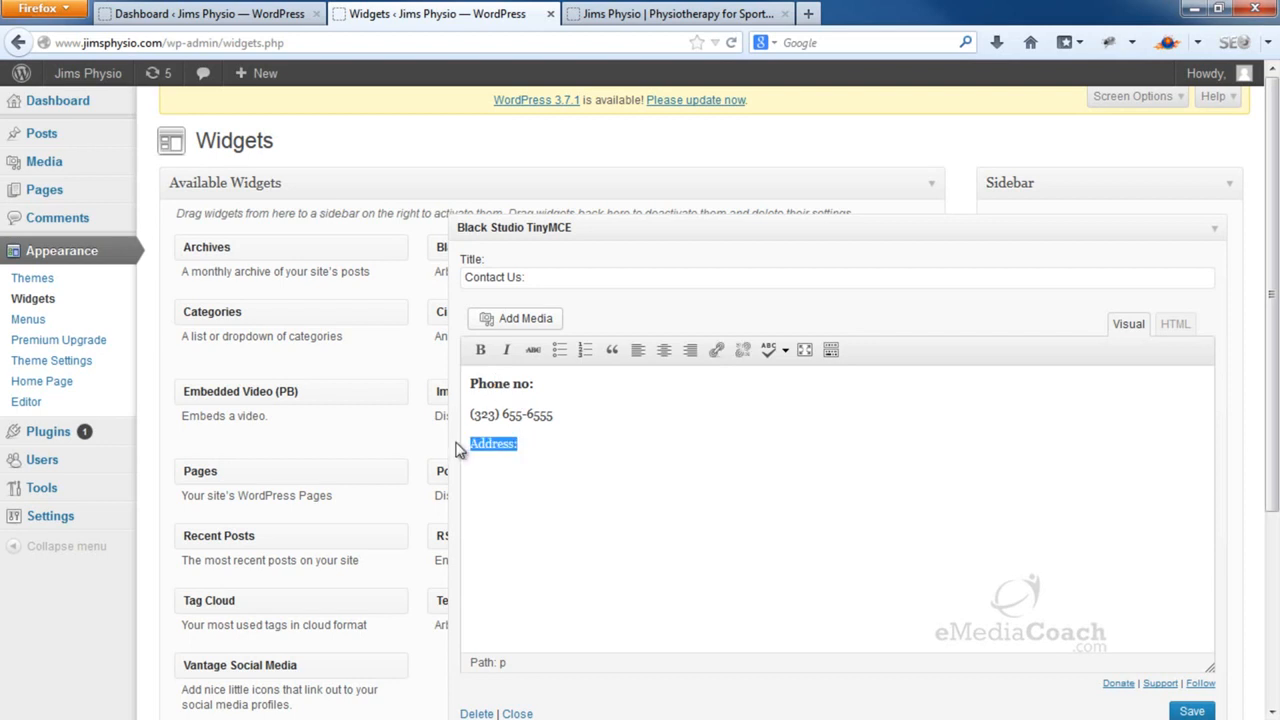
click(480, 350)
click(544, 480)
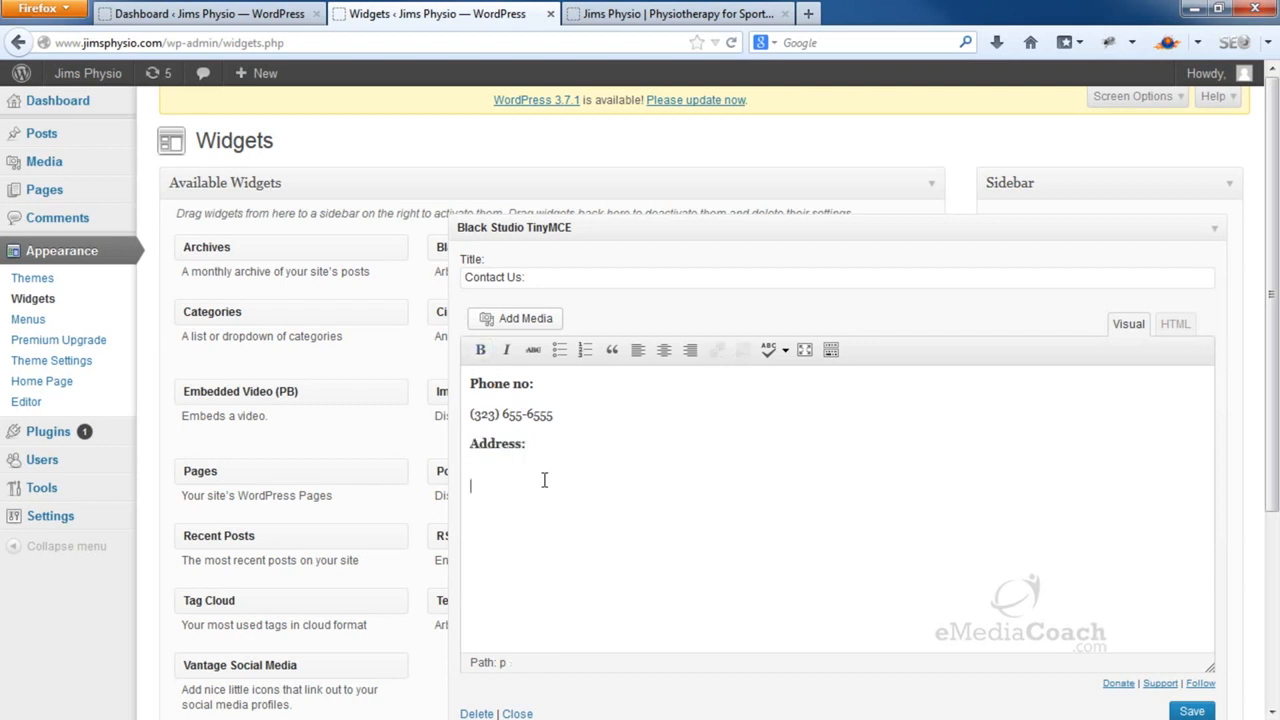
text(190 Example Street, Los Angeles.)
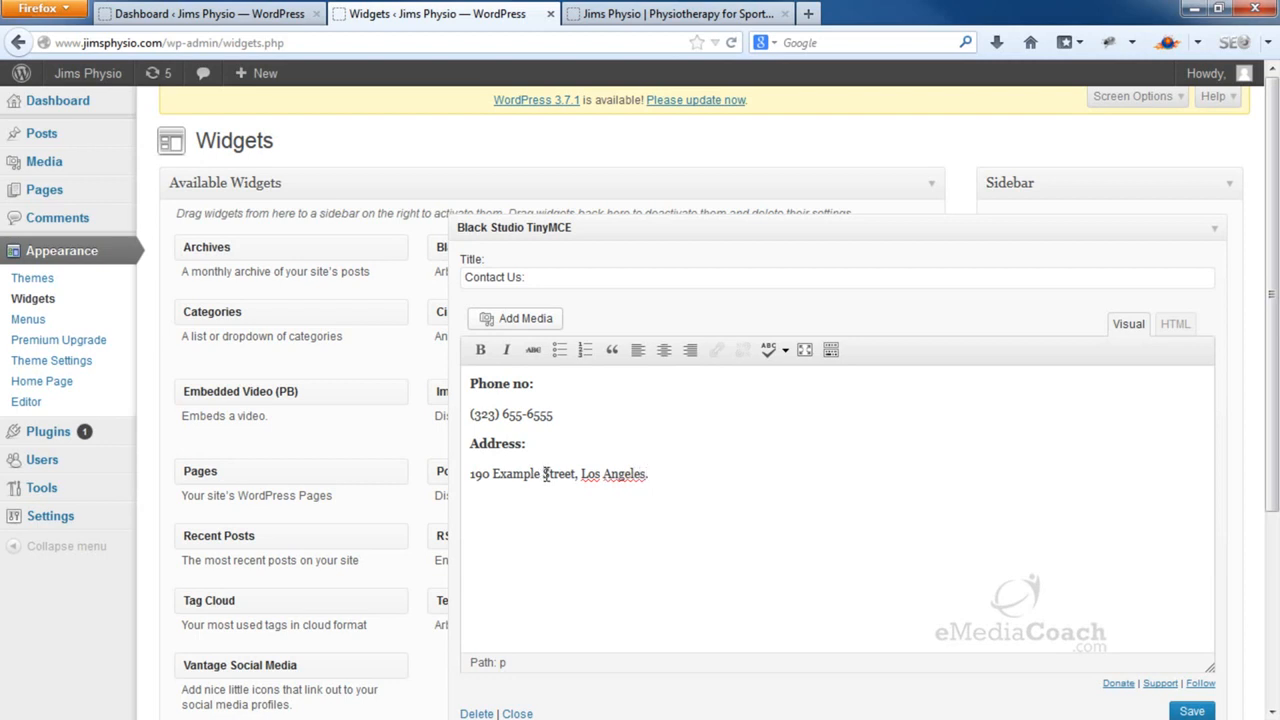
click(1195, 712)
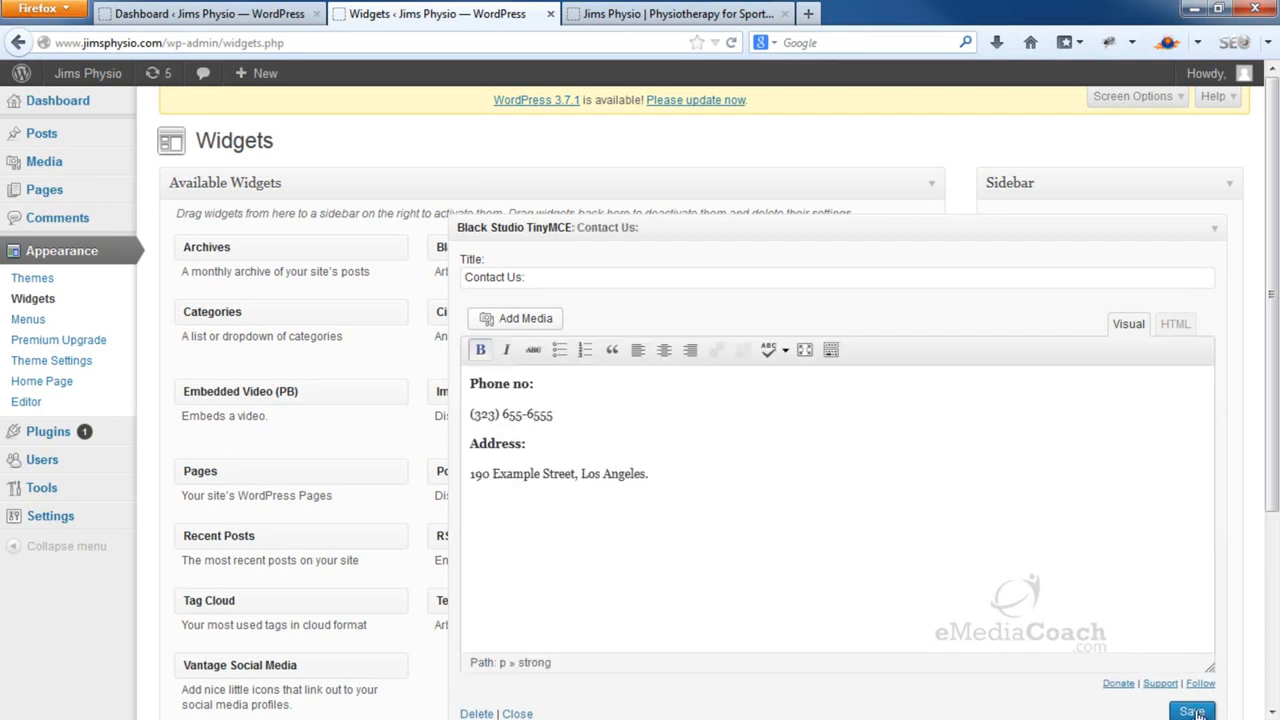
click(1216, 232)
click(672, 12)
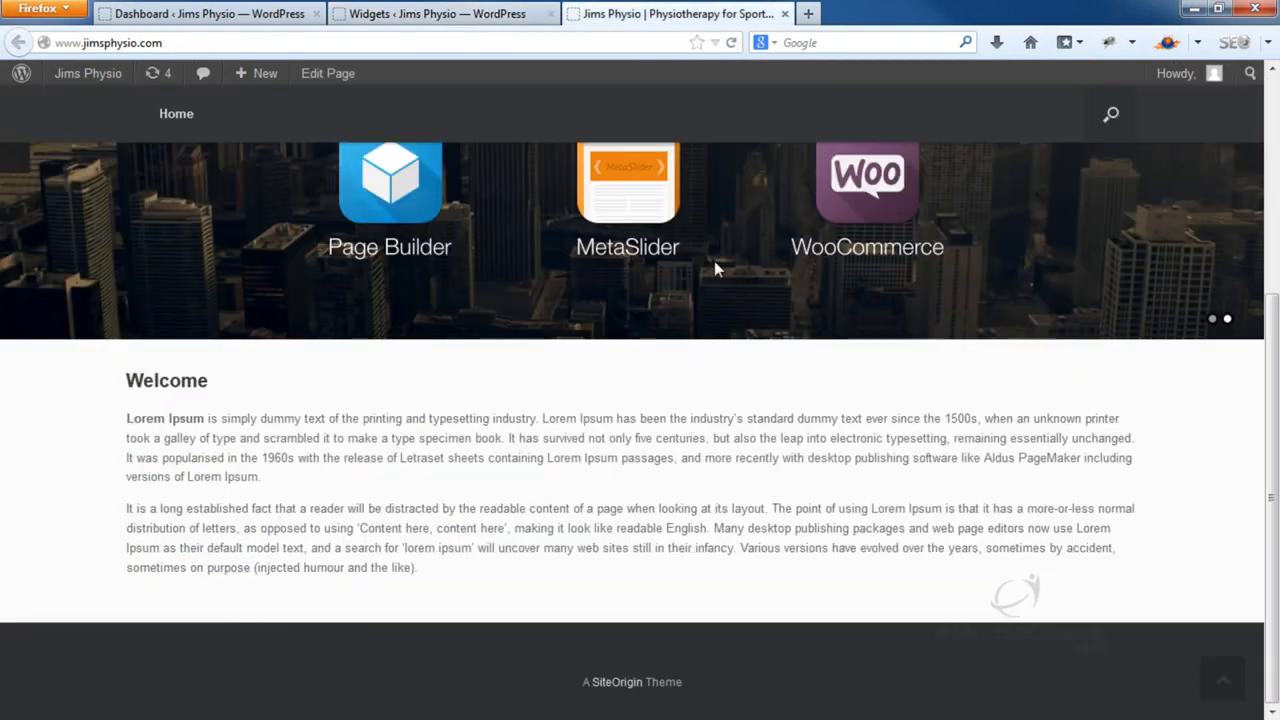
Reload the front page and check the sidebar's Contact Us: block with phone and address
key(F5)
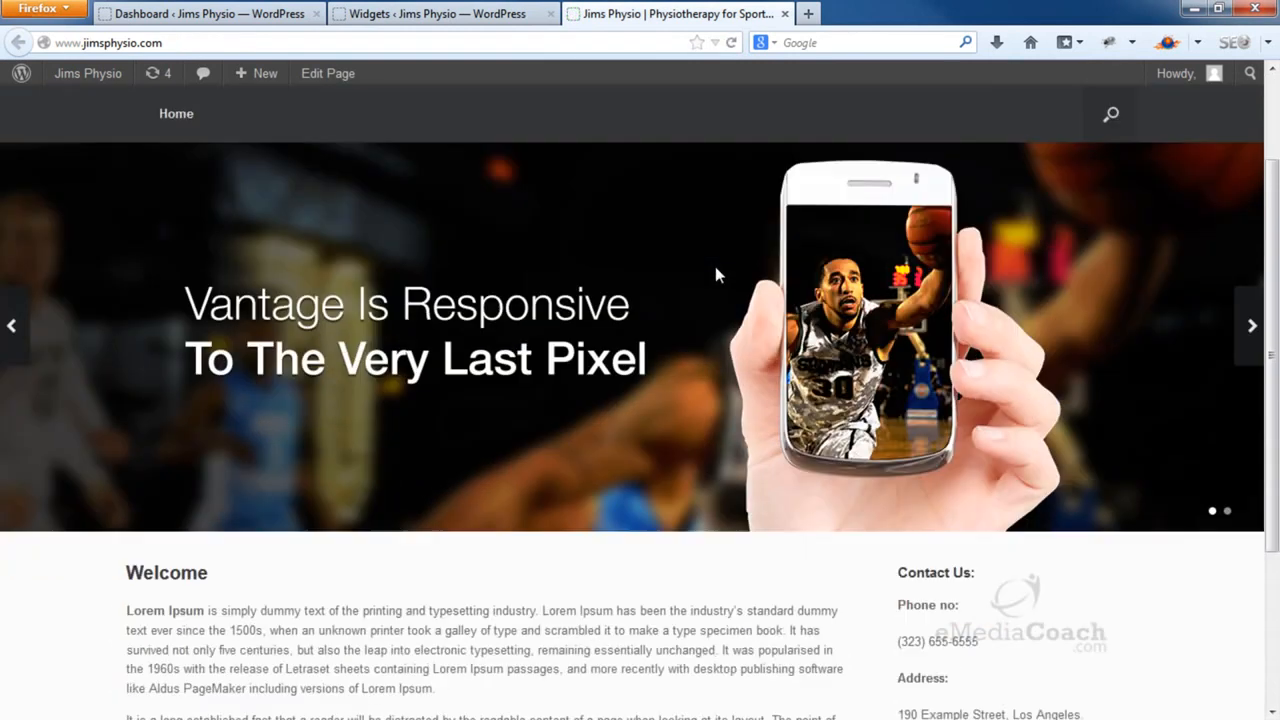
scroll(715, 266, down, 4)
triple_click(900, 343)
drag(900, 343, 1070, 482)
click(1030, 381)
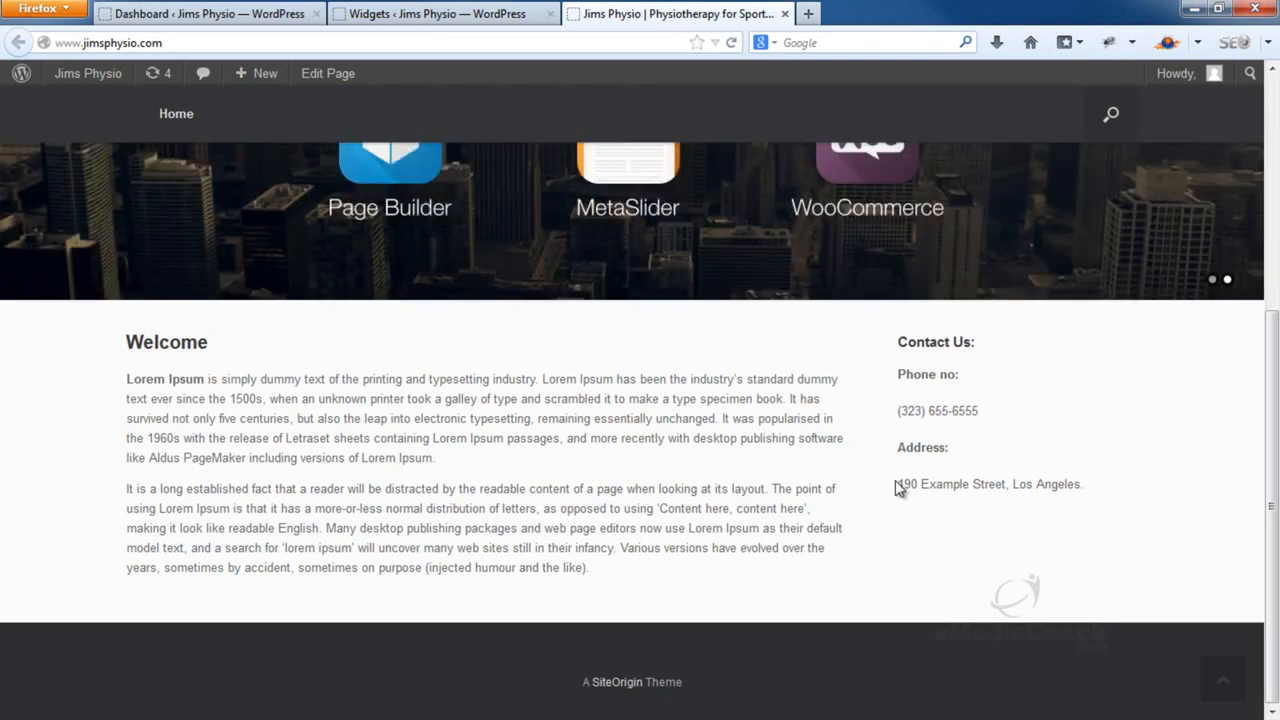
click(390, 13)
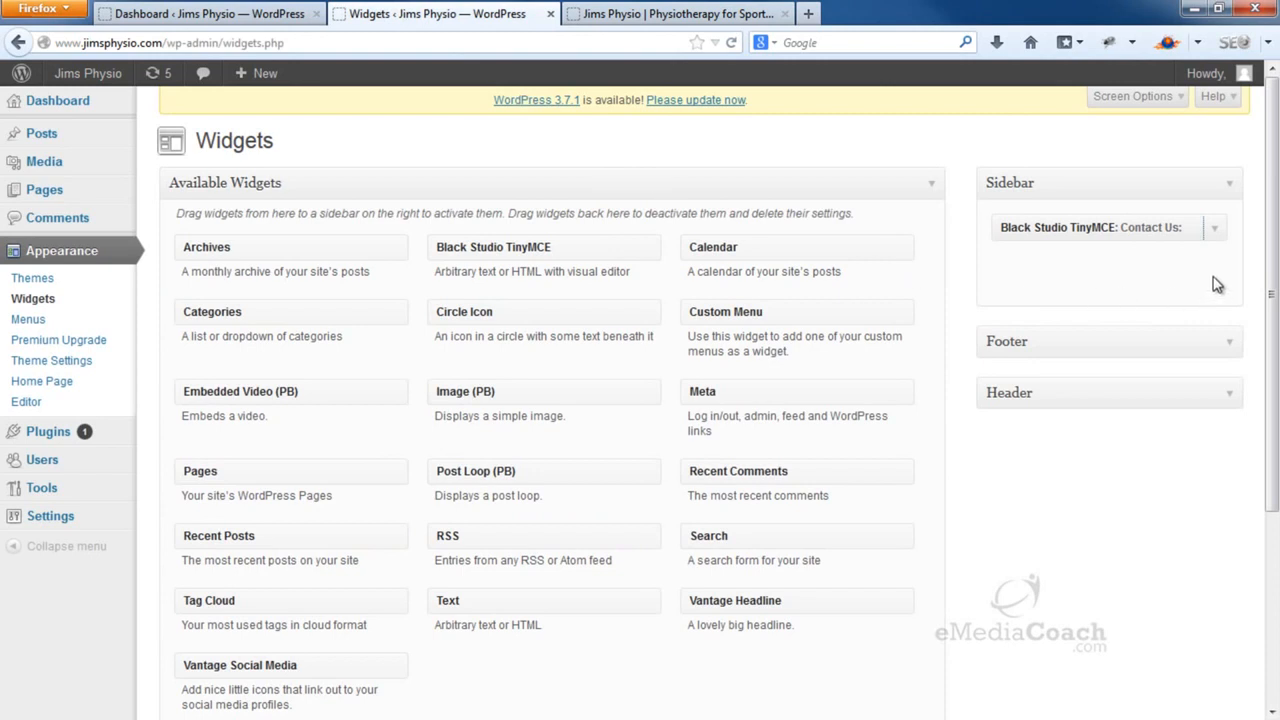
Add a second Black Studio TinyMCE widget below Contact Us: and open its empty editor
drag(590, 246, 1150, 275)
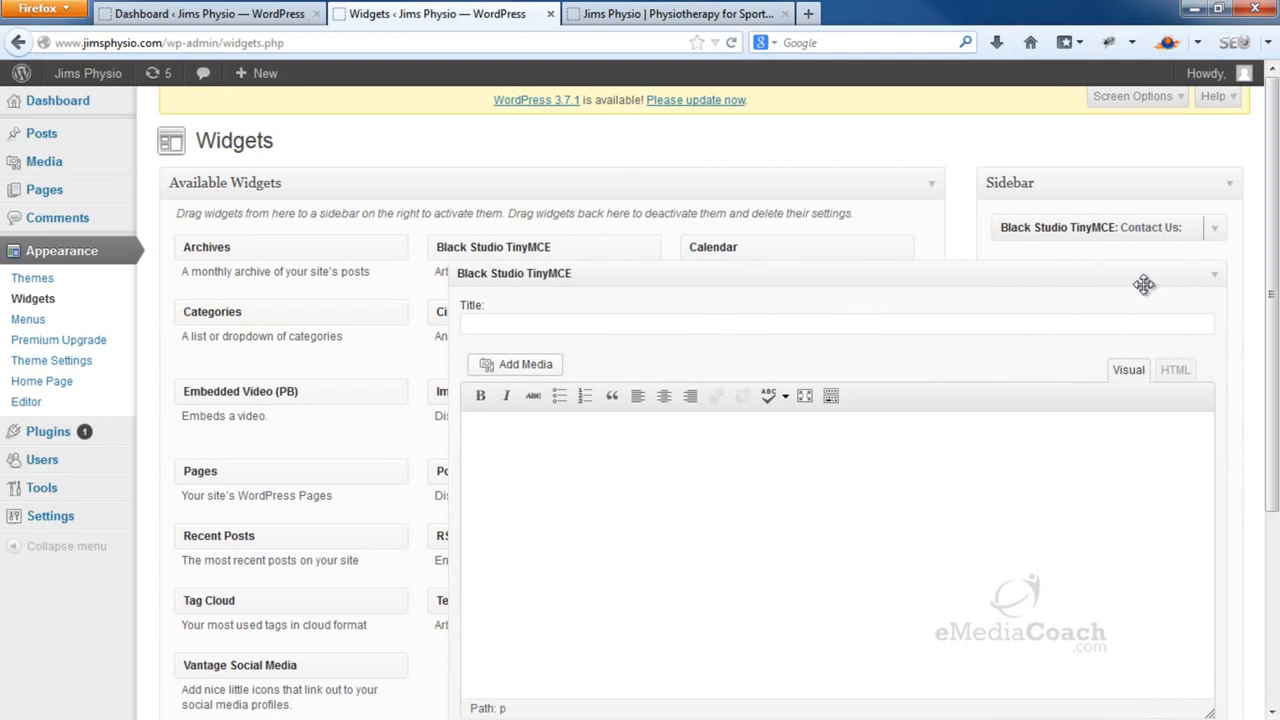
click(1220, 281)
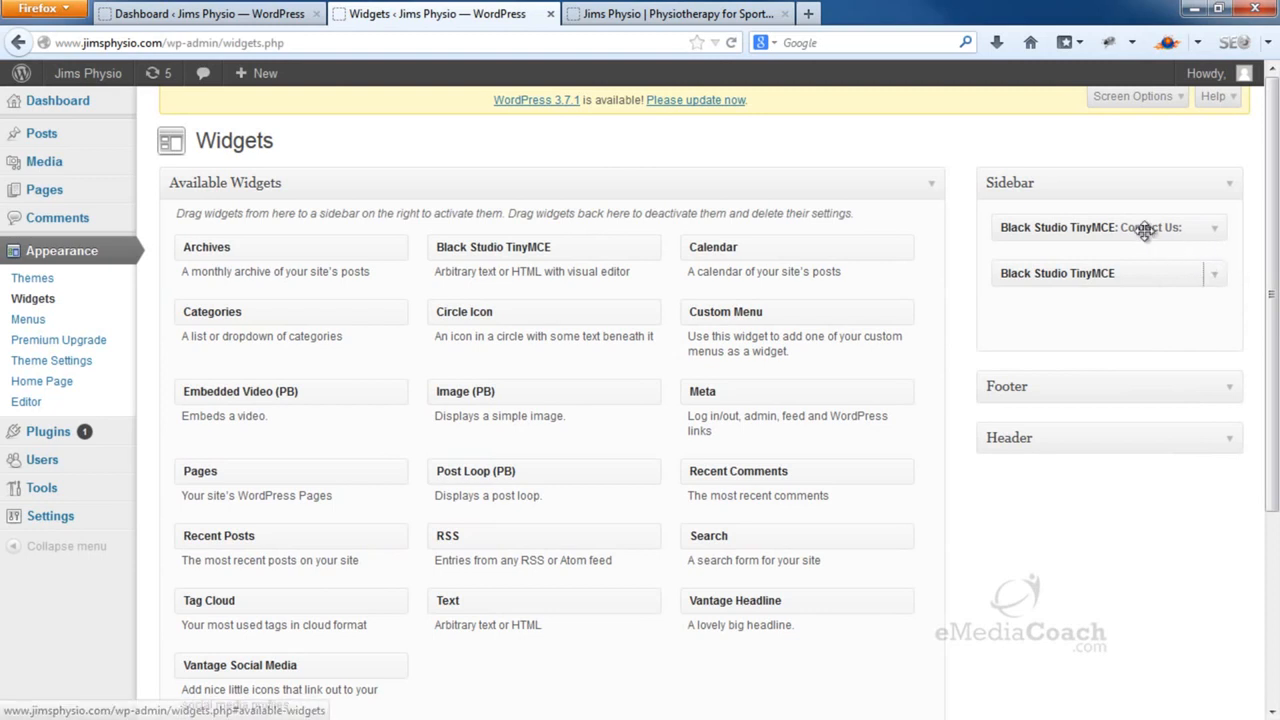
mouse_move(1138, 228)
mouse_down()
mouse_move(1135, 286)
mouse_move(1122, 257)
mouse_move(1140, 244)
mouse_move(1136, 224)
mouse_up()
mouse_move(1137, 274)
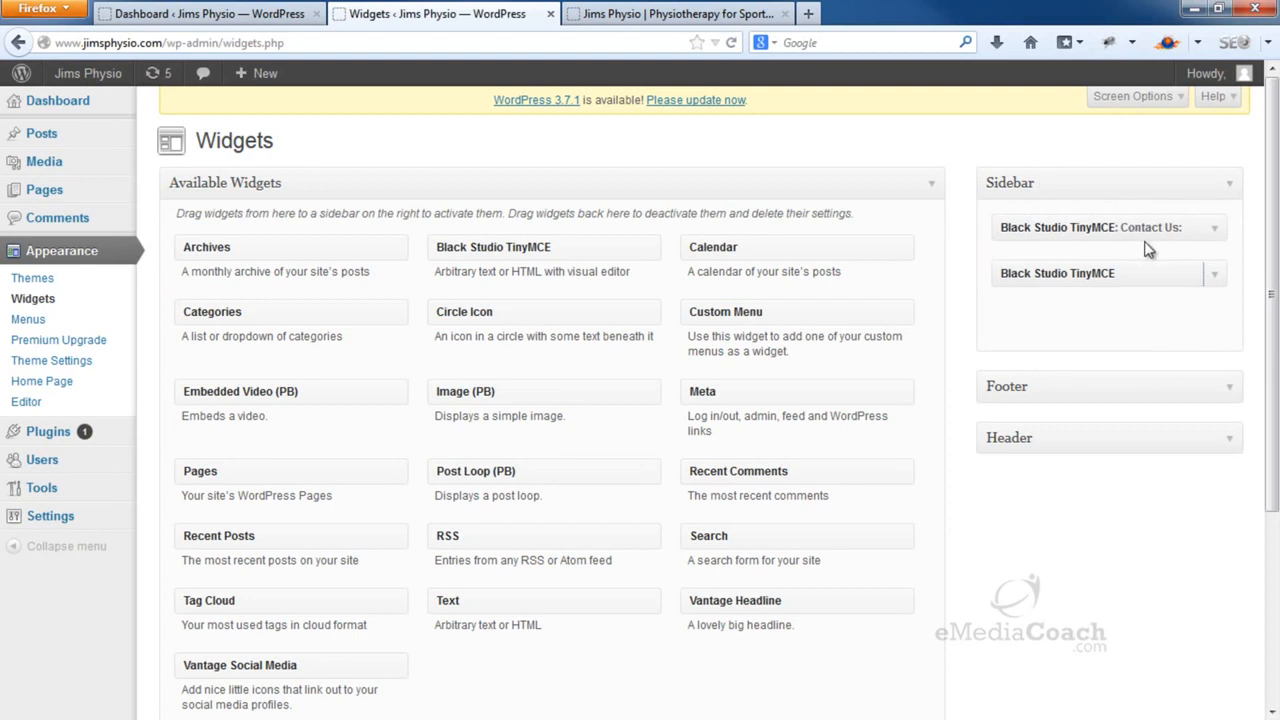
click(1214, 279)
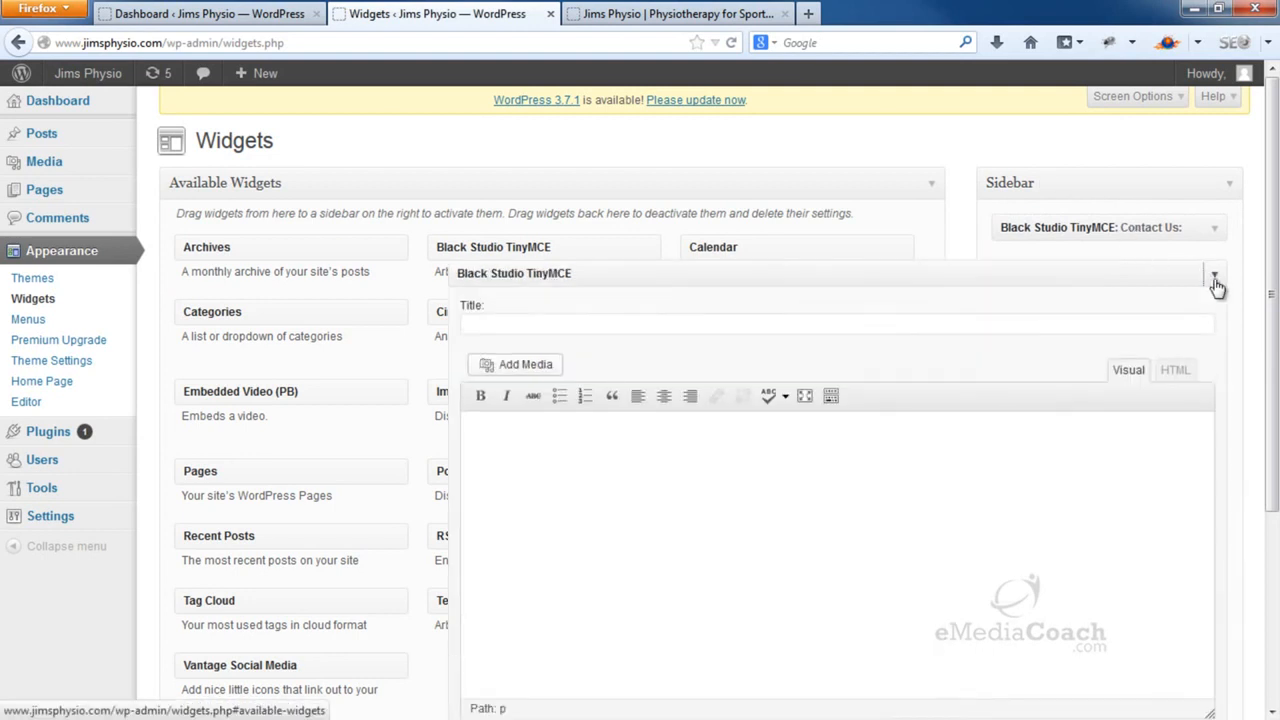
click(983, 320)
click(899, 428)
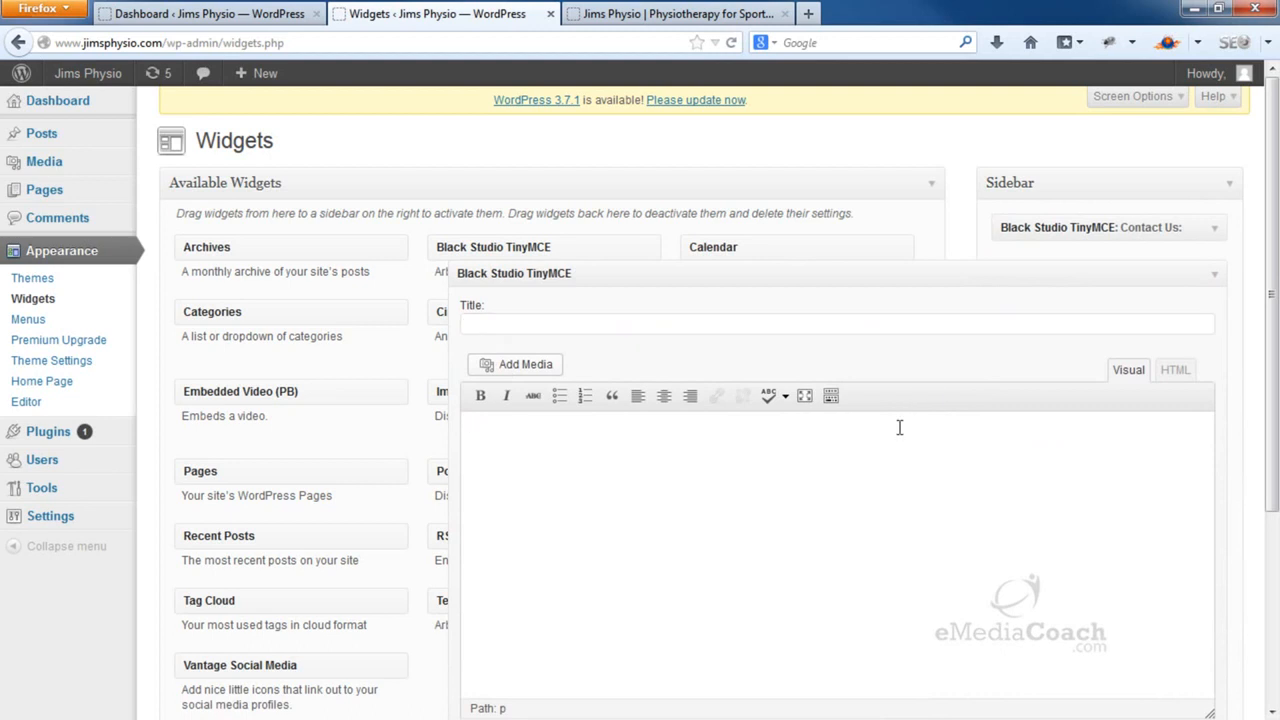
scroll(899, 428, down, 2)
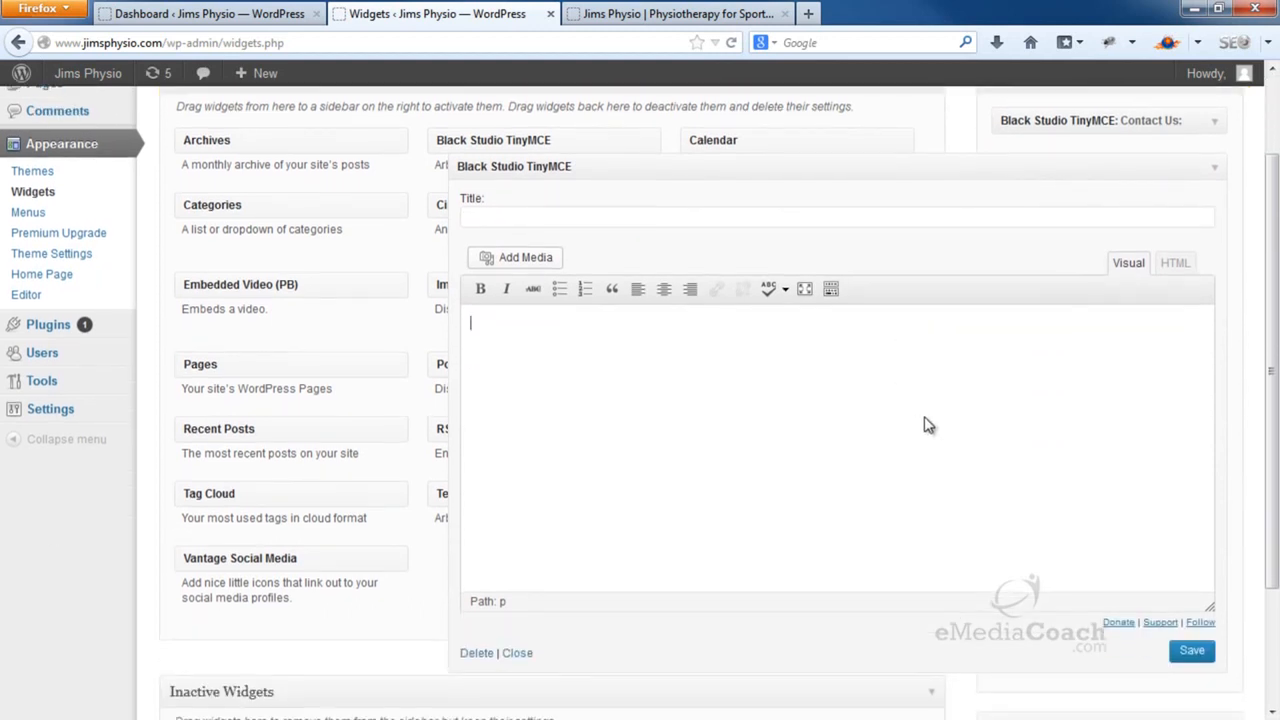
click(808, 13)
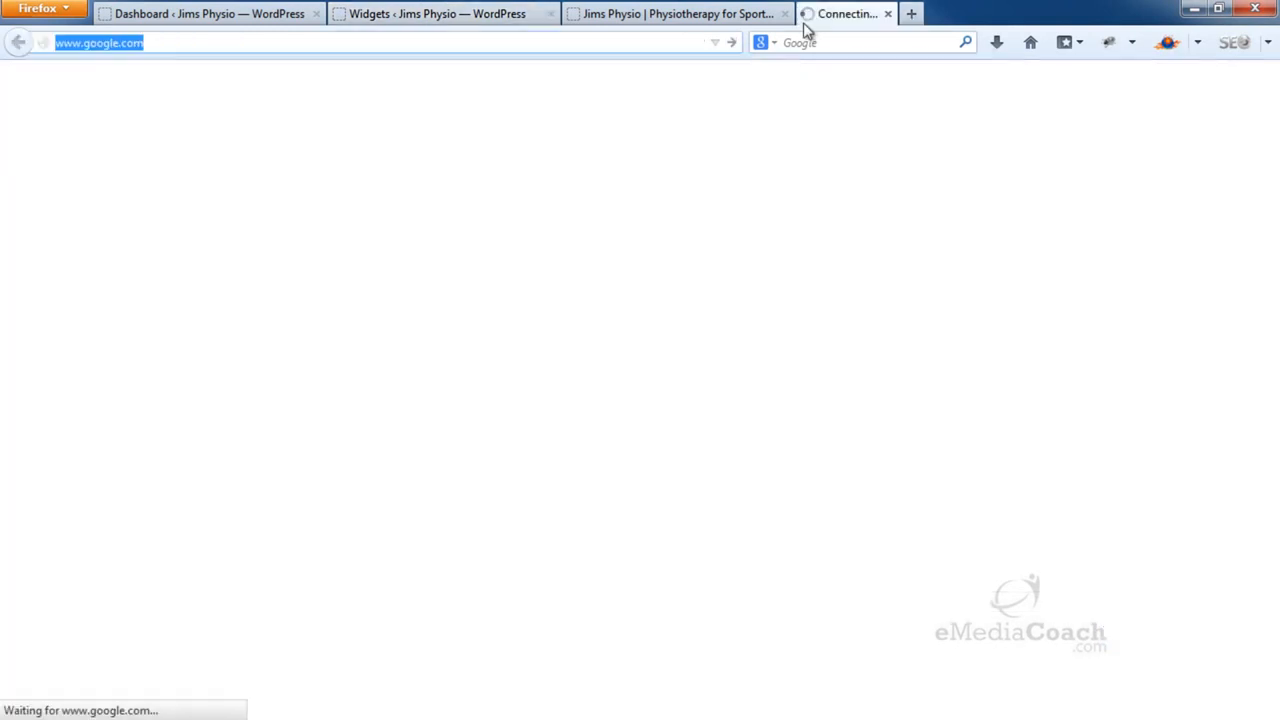
text(google maps)
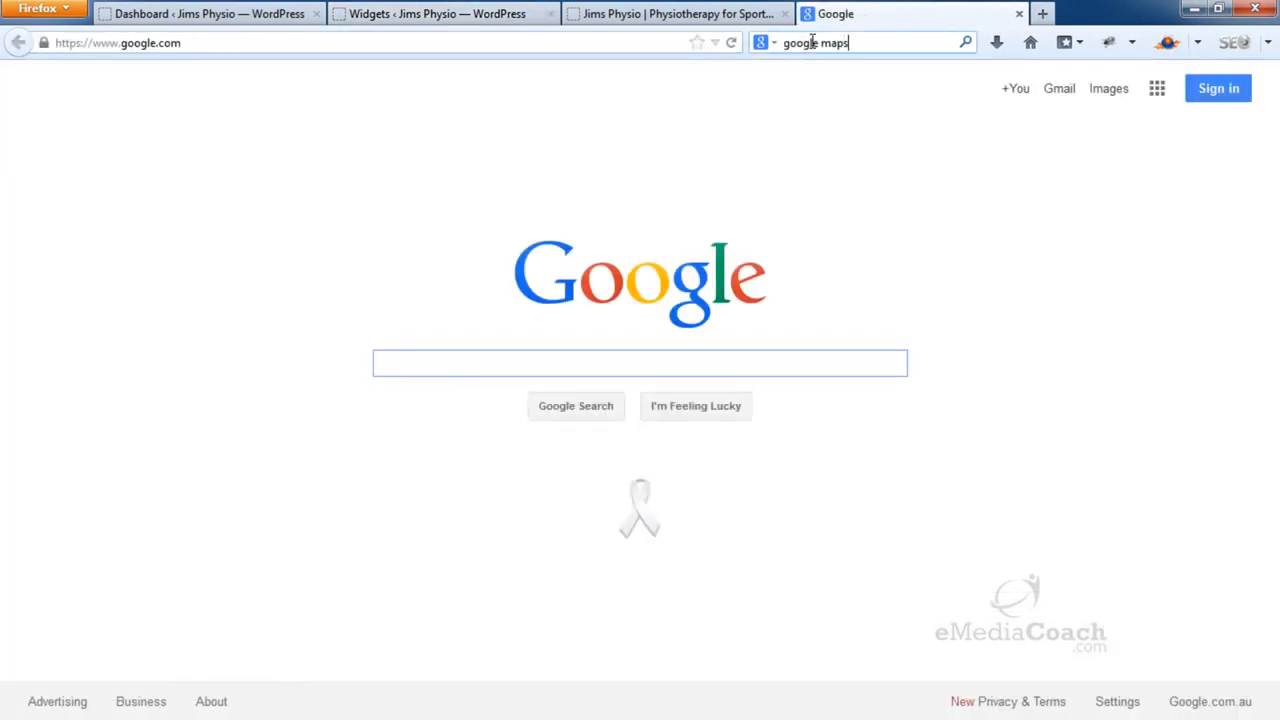
key(Return)
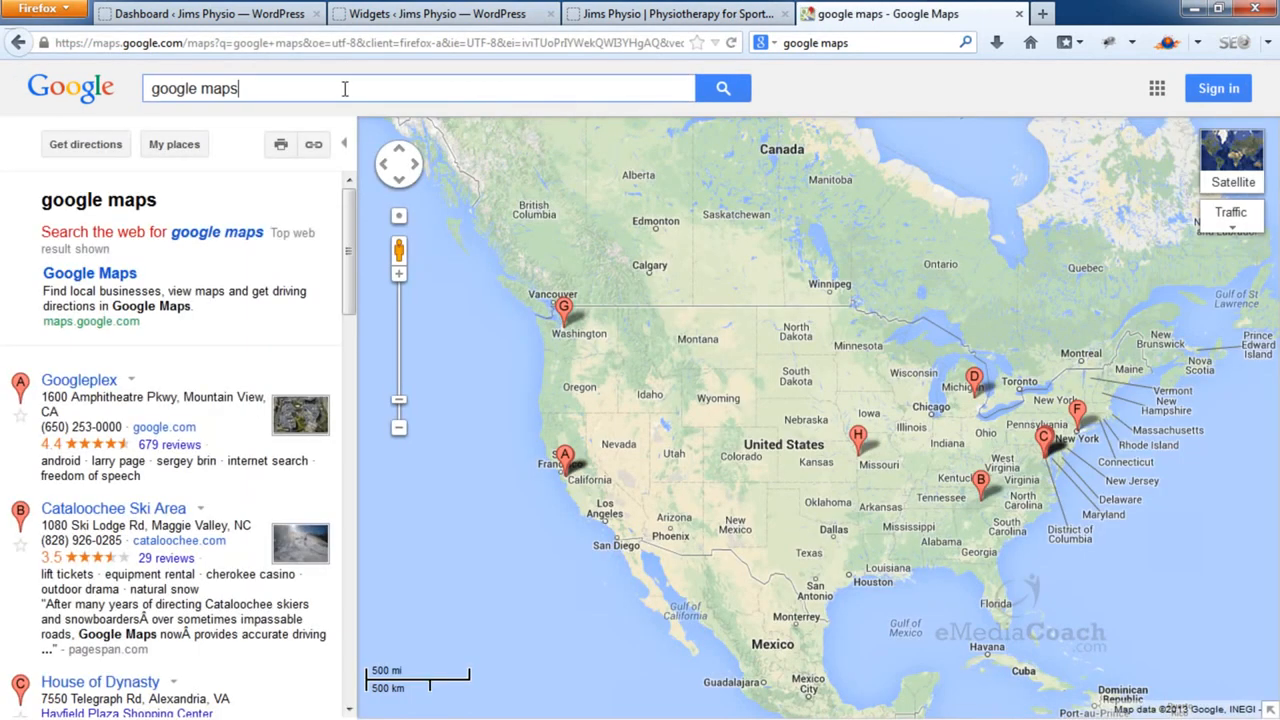
drag(345, 89, 63, 58)
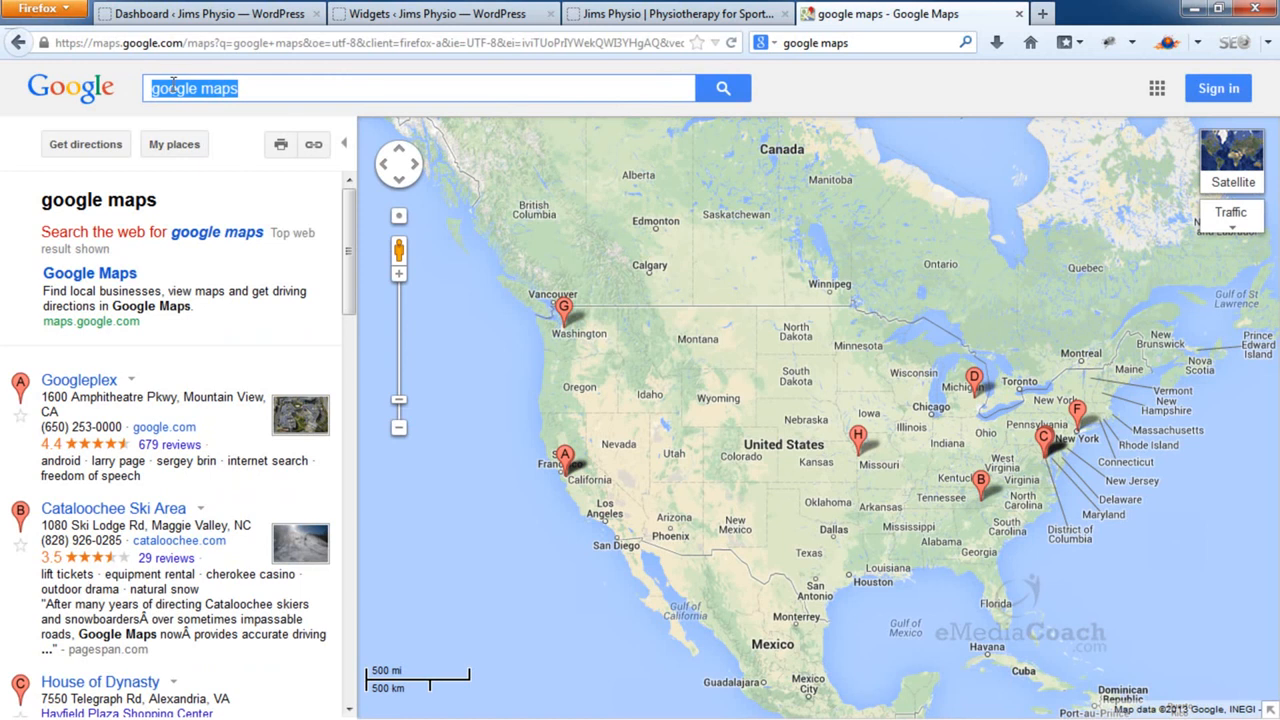
key(BackSpace)
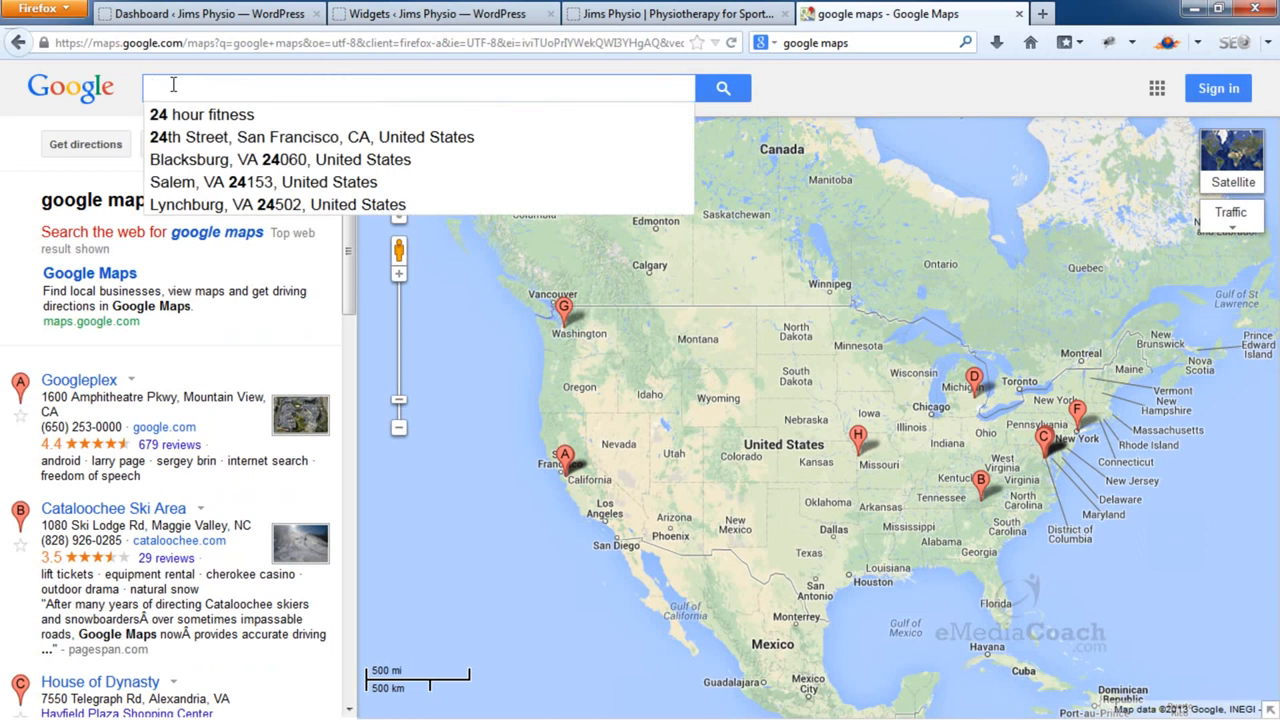
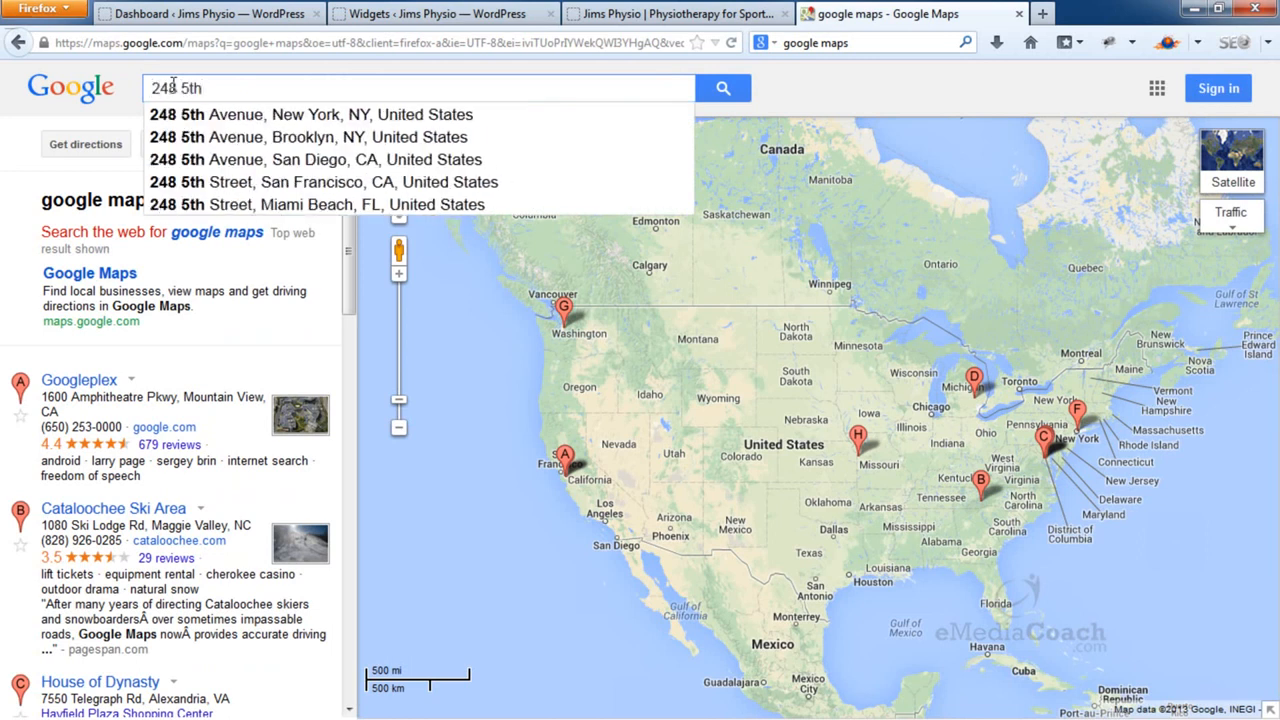
click(335, 118)
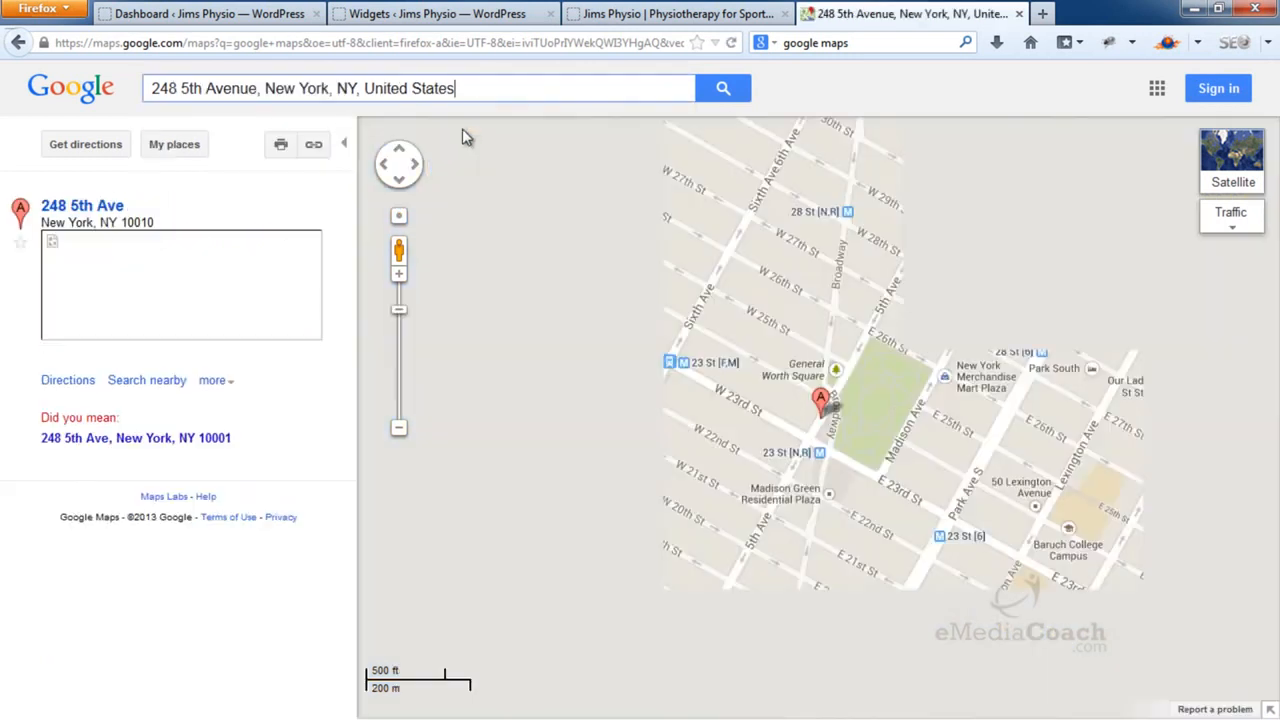
click(399, 430)
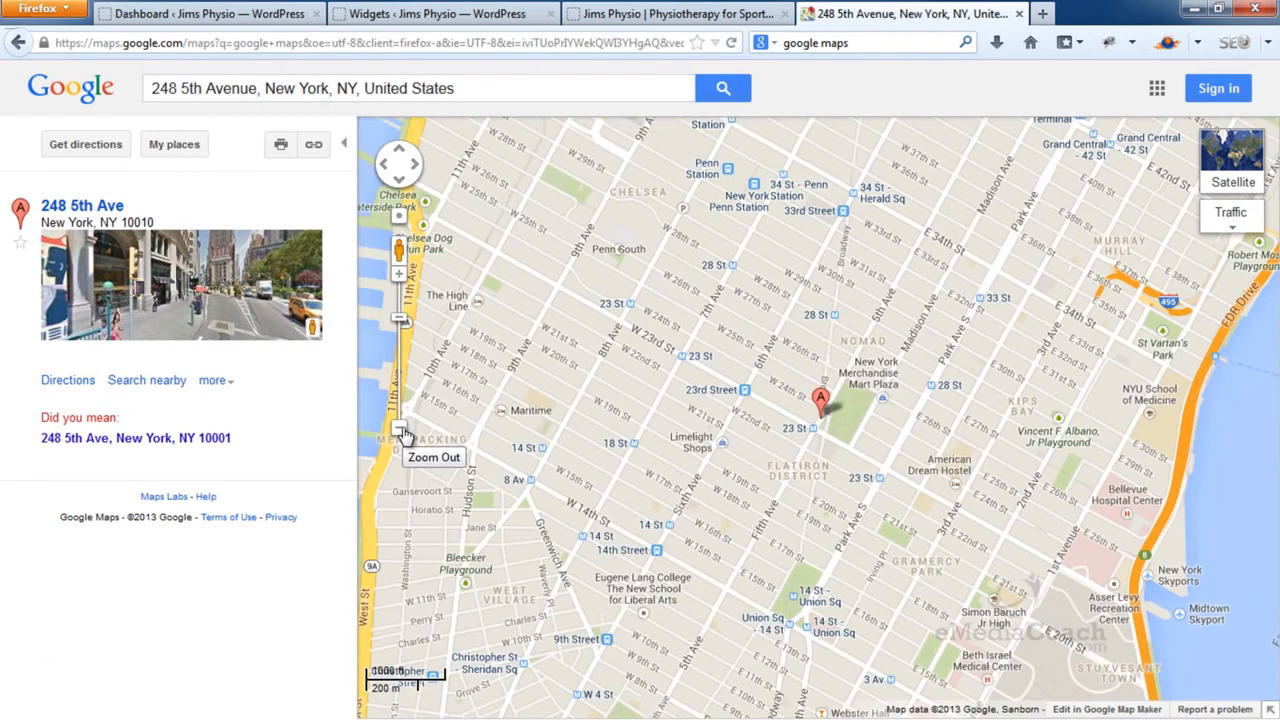
Customize the embedded map to a custom size of 300 by 300
click(313, 147)
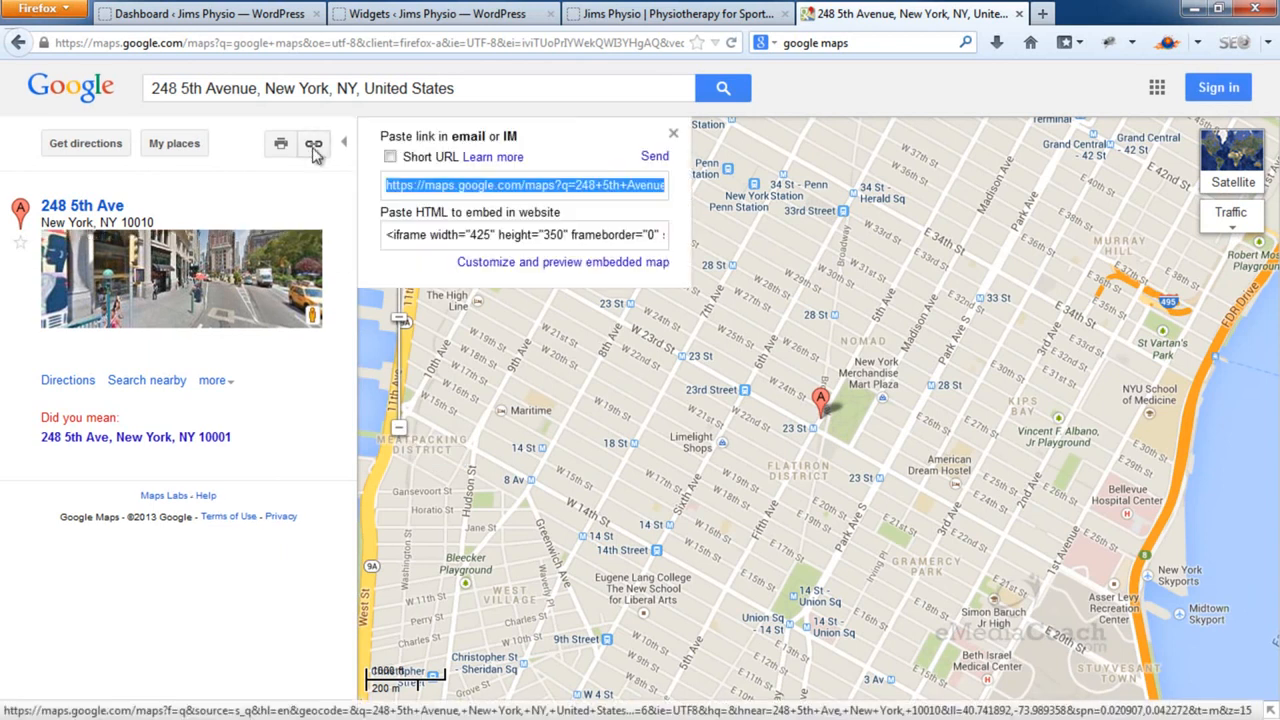
click(560, 271)
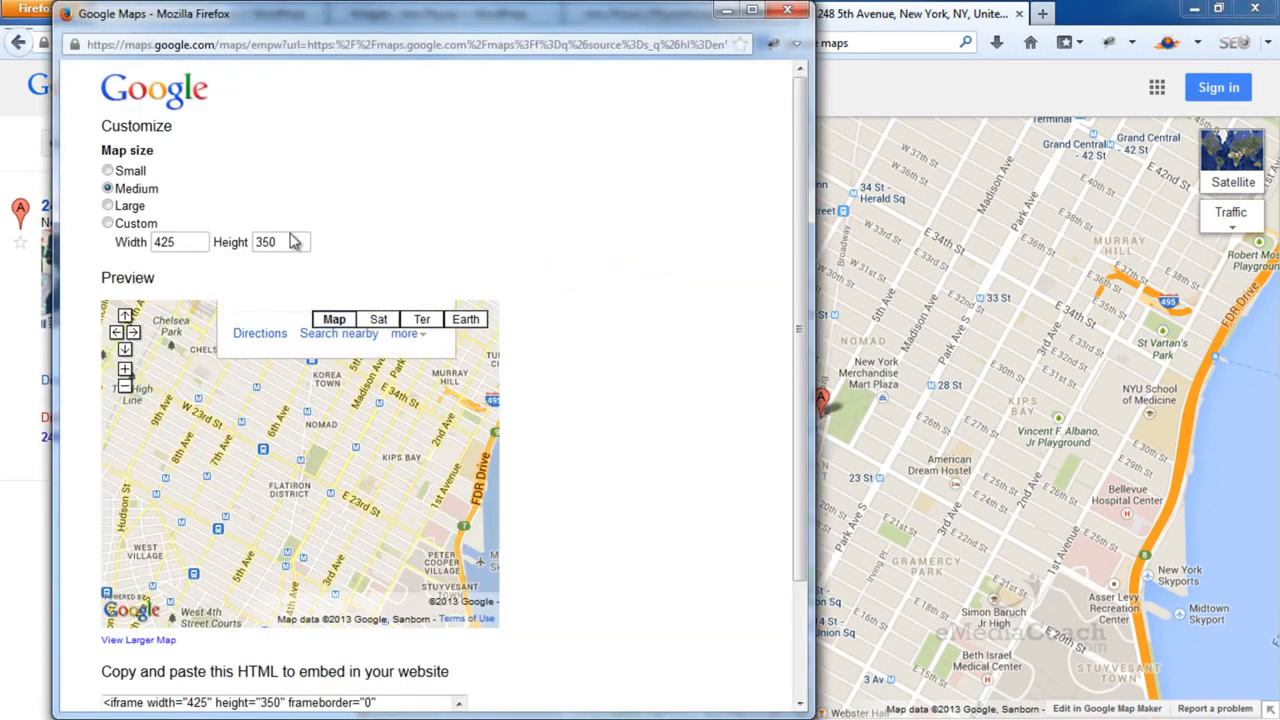
click(124, 222)
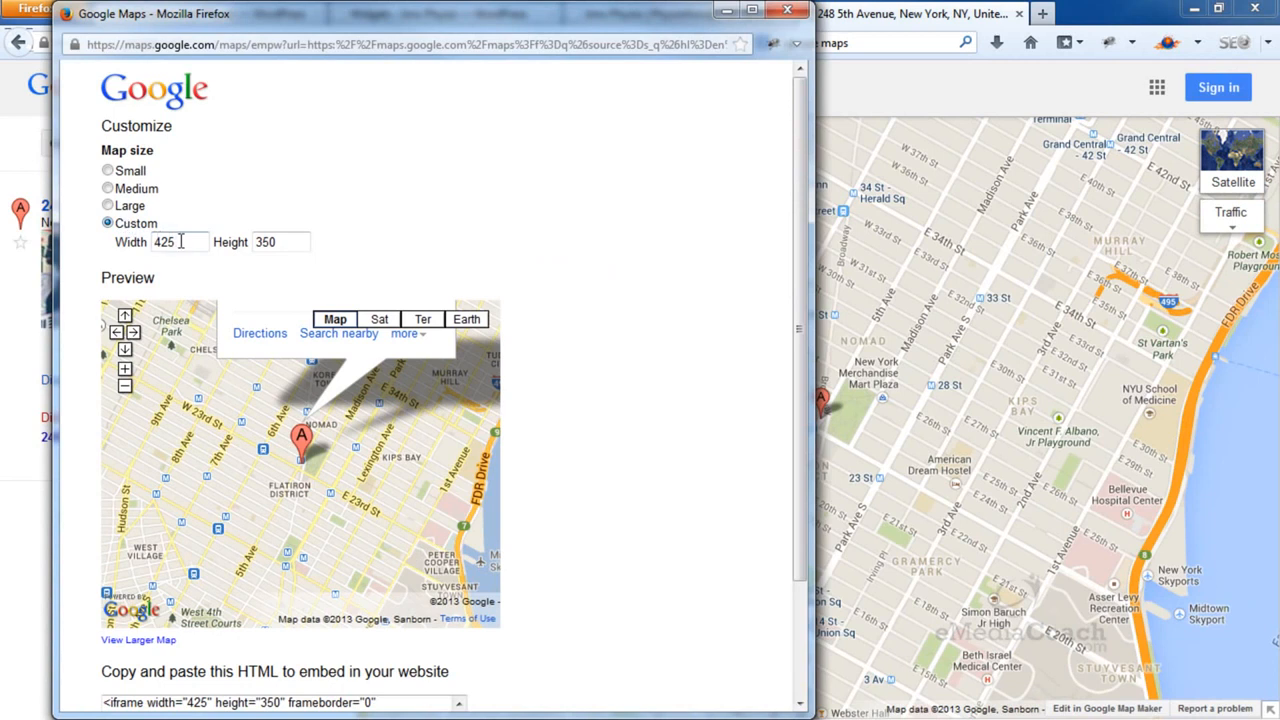
drag(180, 241, 151, 240)
text(300)
drag(286, 246, 211, 237)
text(300)
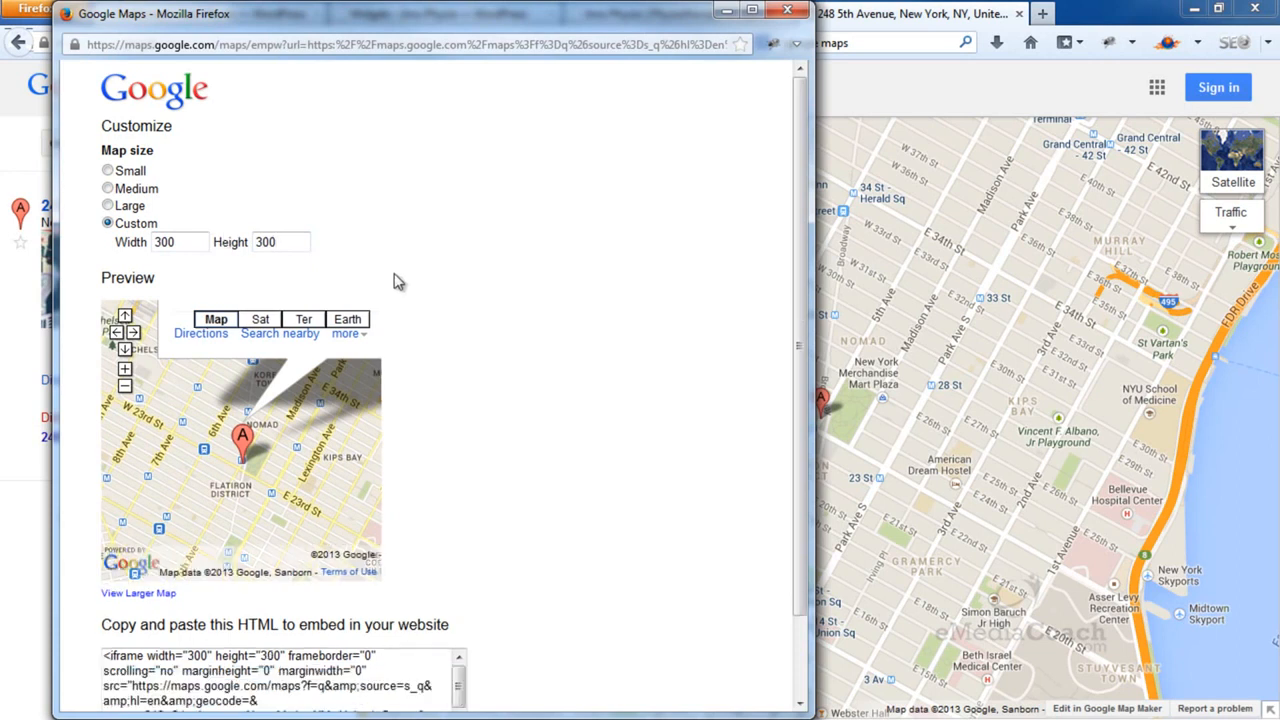
Select the map's embed HTML code and copy it
scroll(396, 285, down, 2)
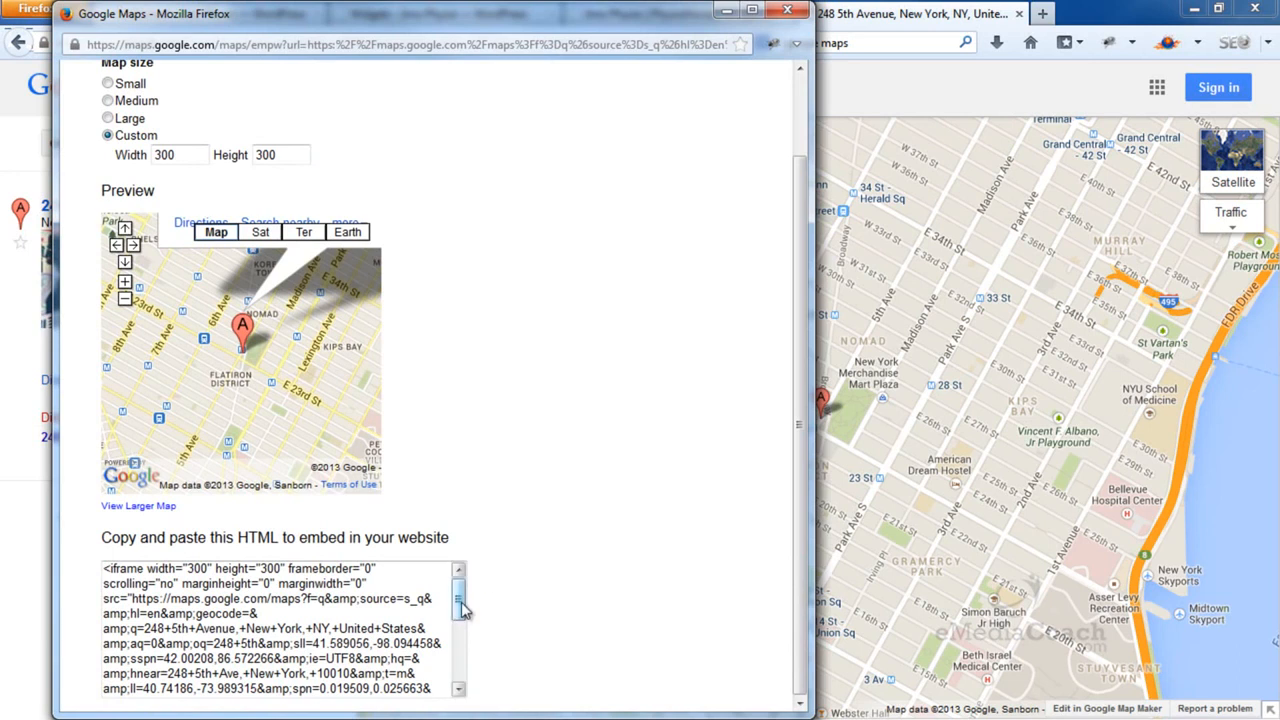
drag(107, 568, 508, 714)
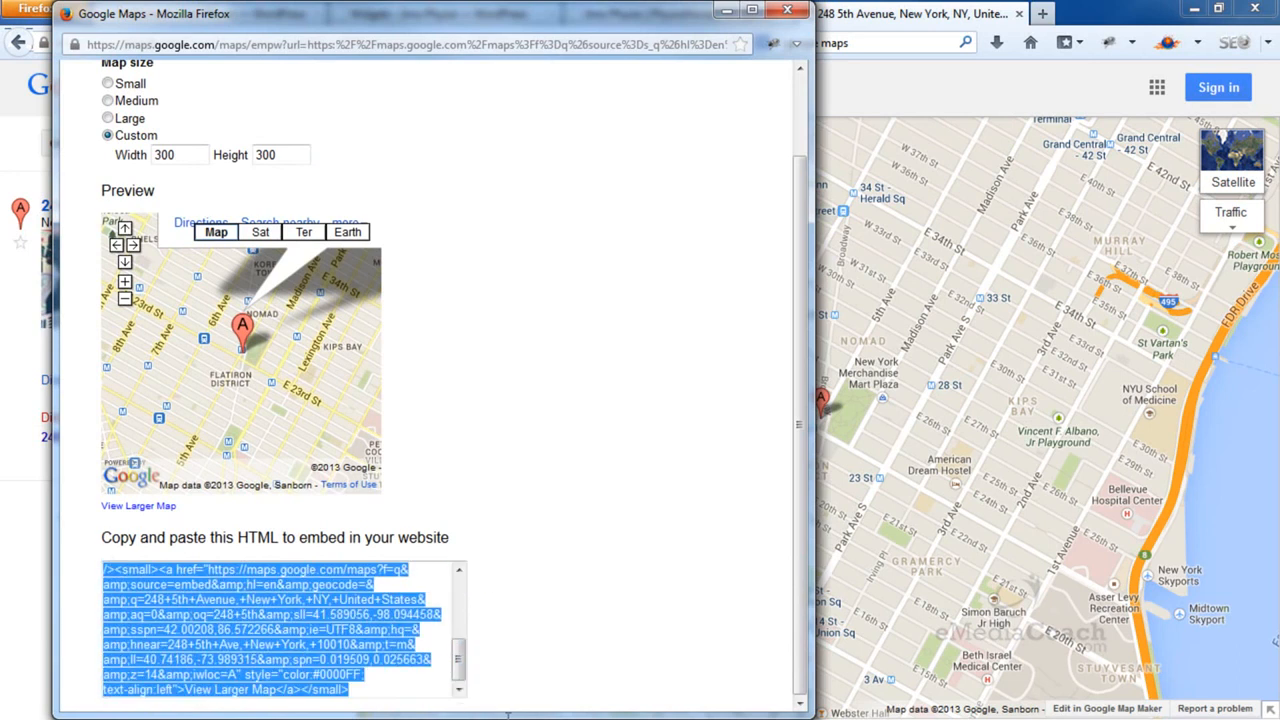
right_click(262, 606)
click(308, 430)
Paste the copied map embed code into the second widget's HTML editor and save it
click(727, 10)
click(686, 11)
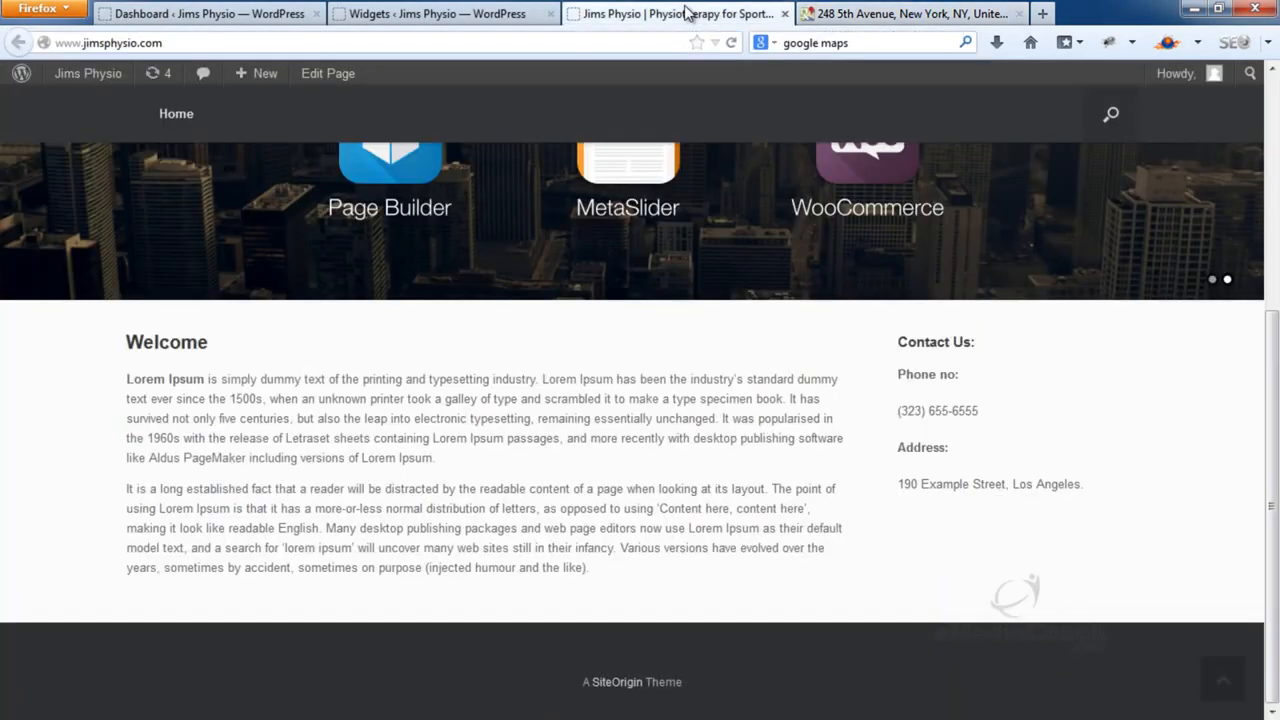
click(482, 10)
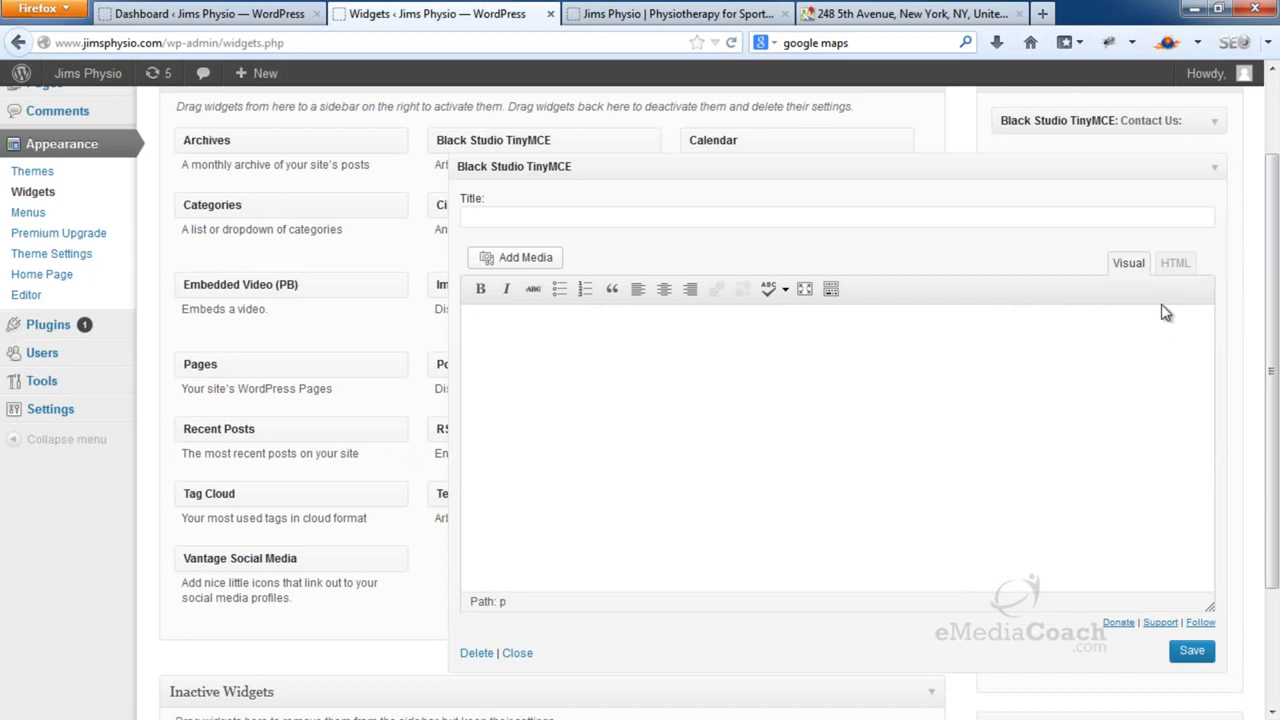
click(1176, 263)
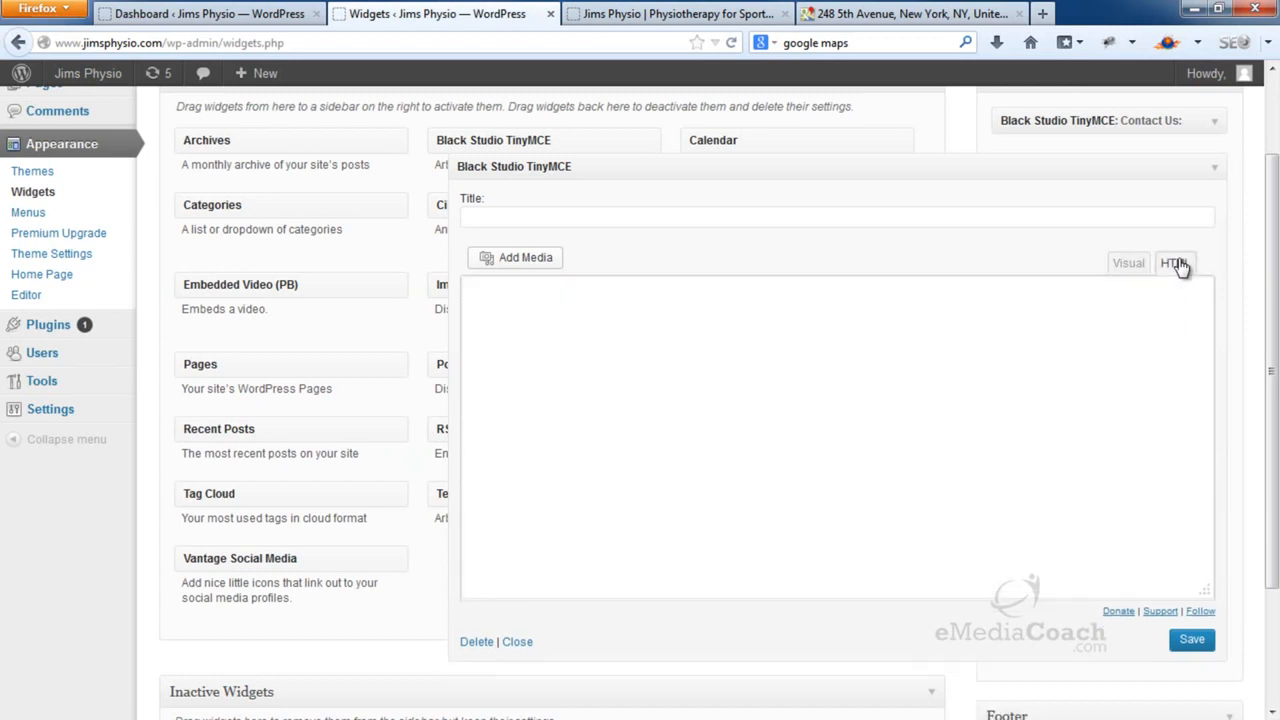
click(1048, 328)
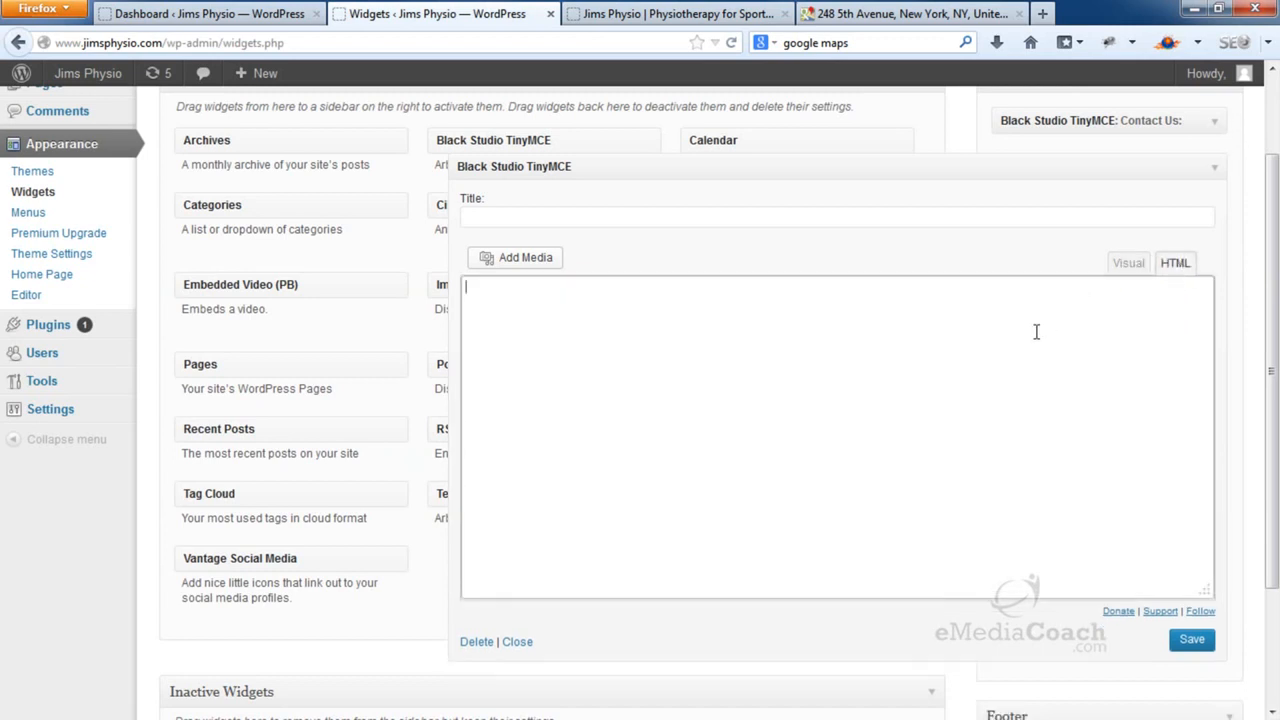
key(ctrl+v)
click(1196, 645)
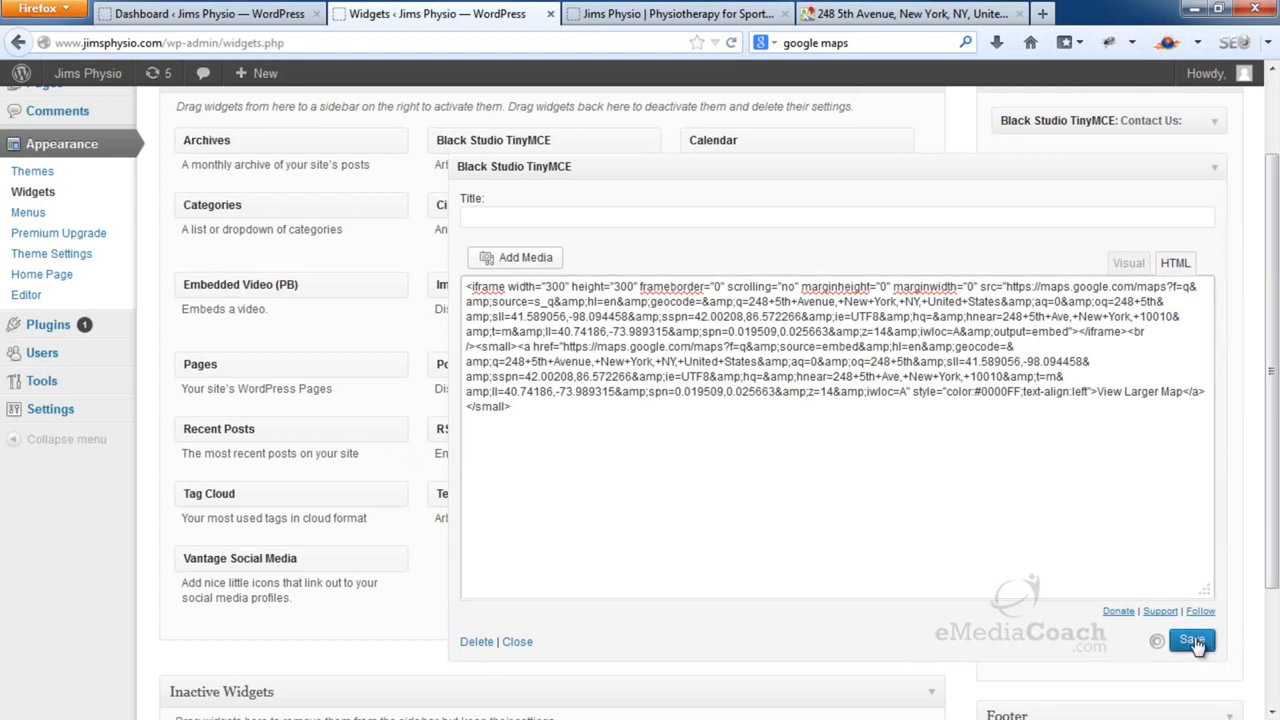
Reload the live site and test the zoom controls of the sidebar's embedded map
click(675, 14)
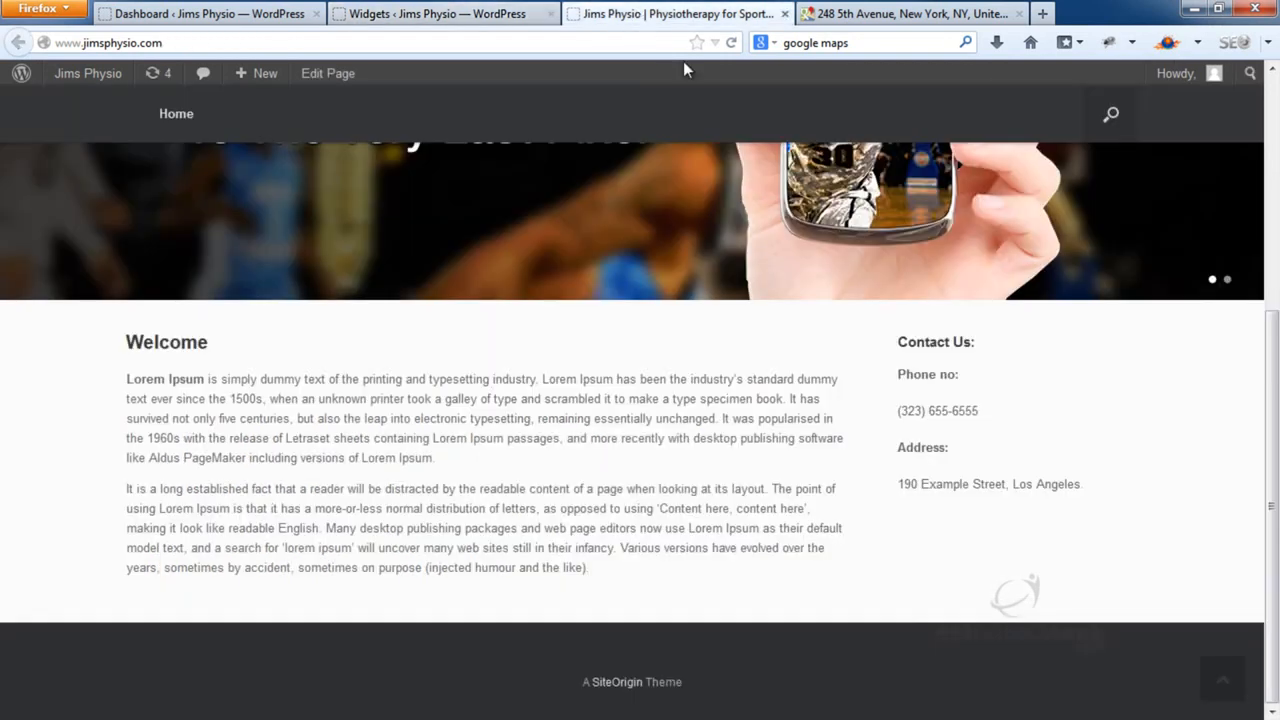
key(F5)
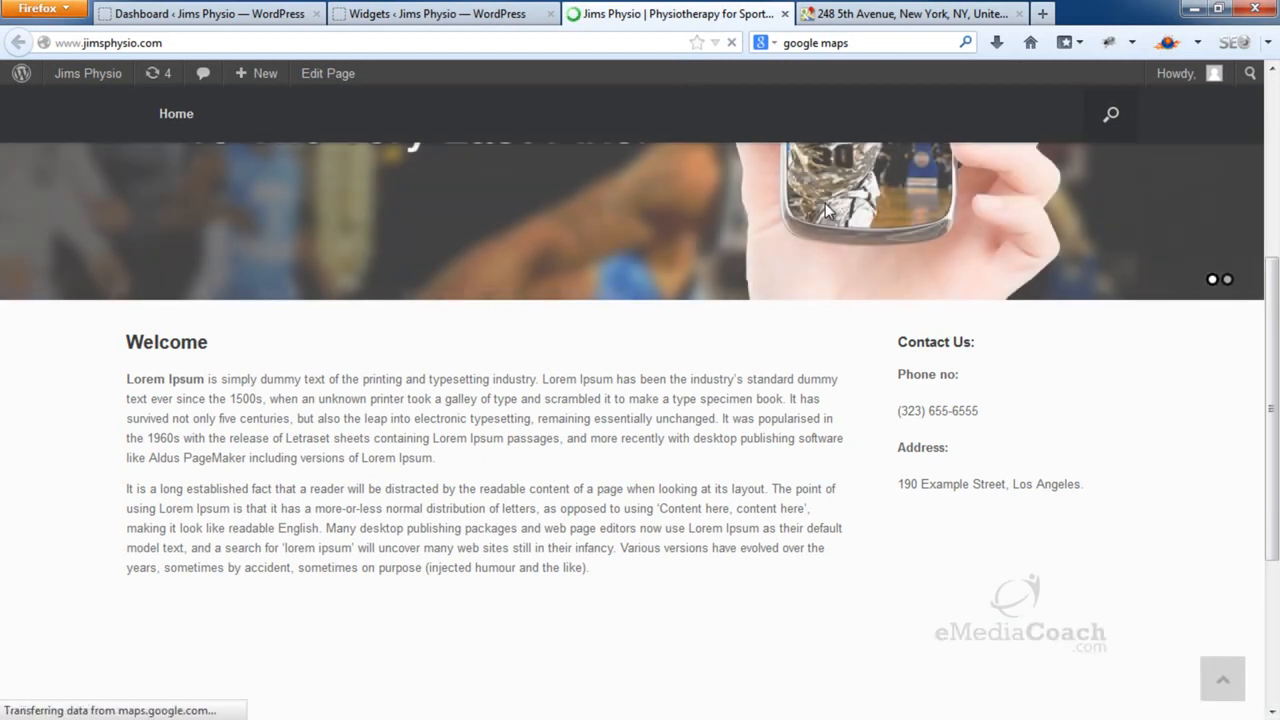
scroll(894, 283, down, 5)
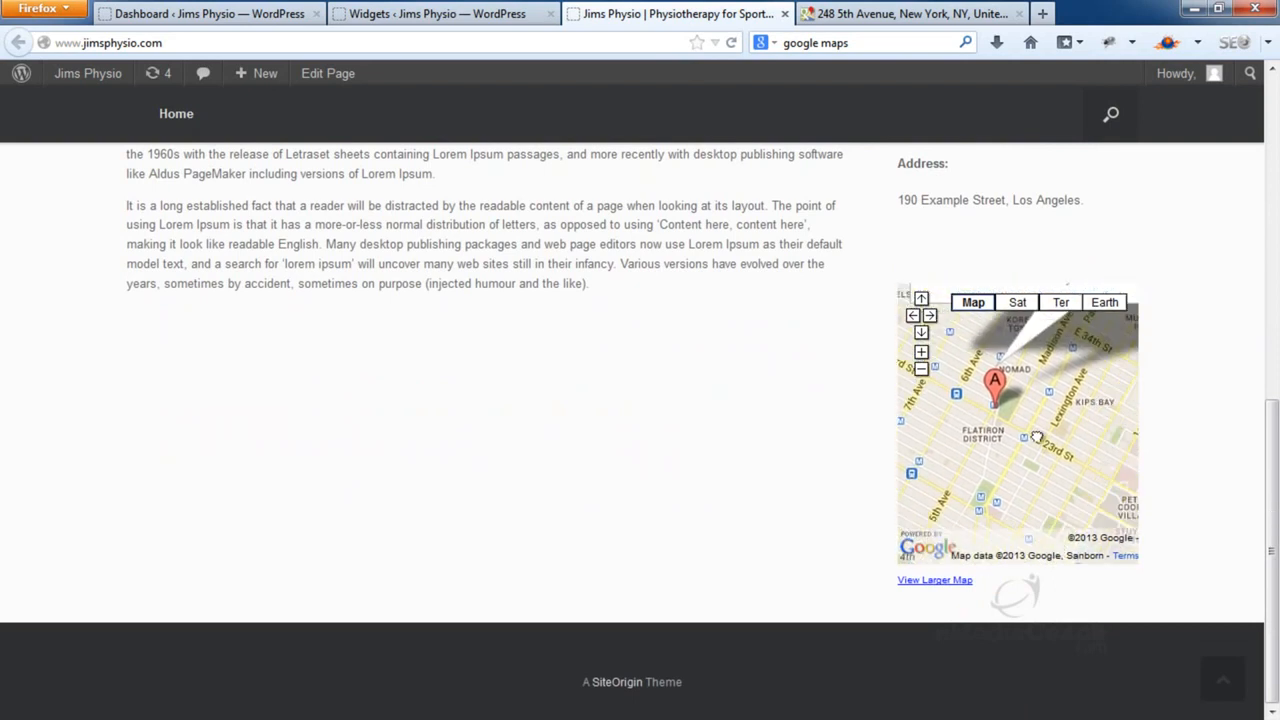
click(921, 354)
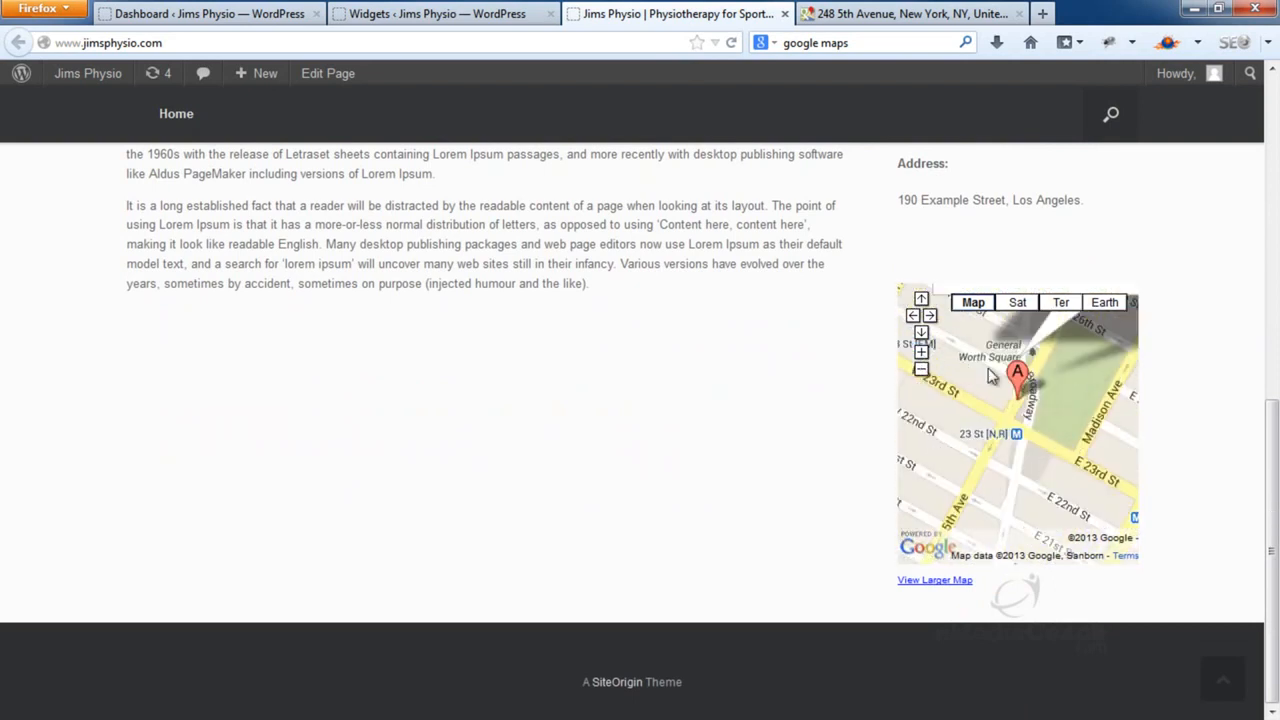
click(921, 354)
click(921, 370)
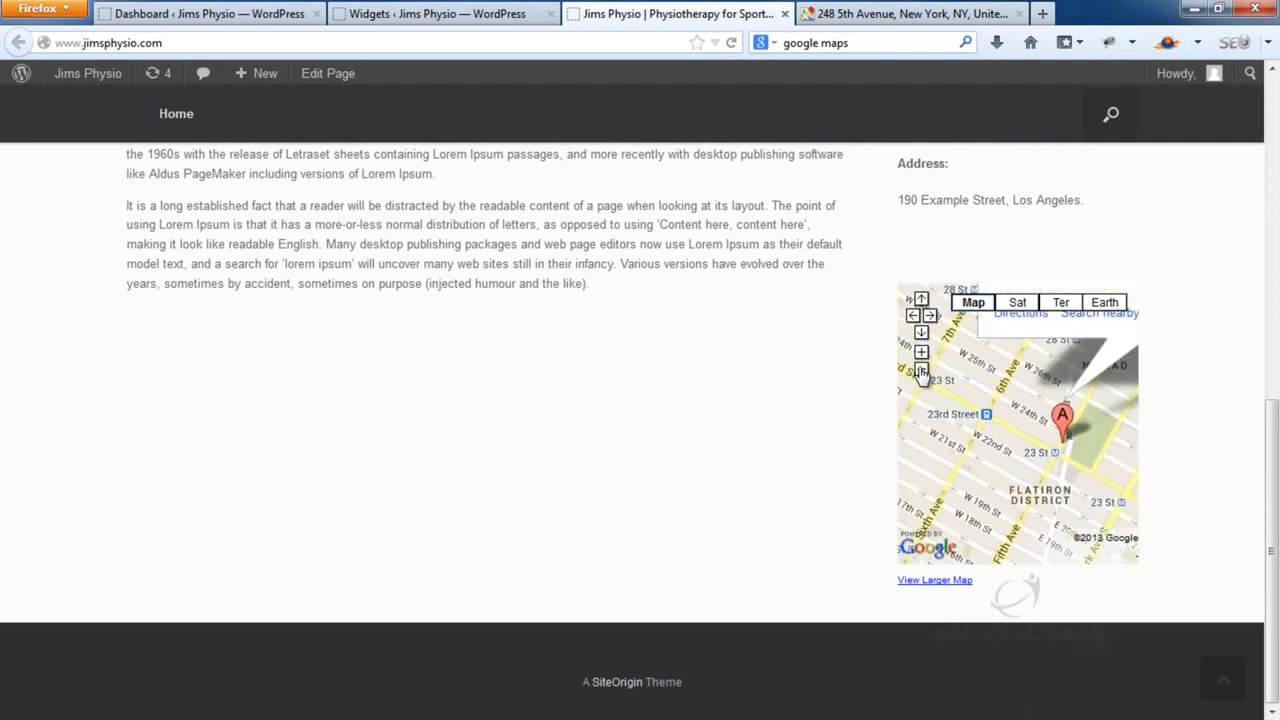
scroll(993, 280, up, 1)
scroll(993, 280, up, 5)
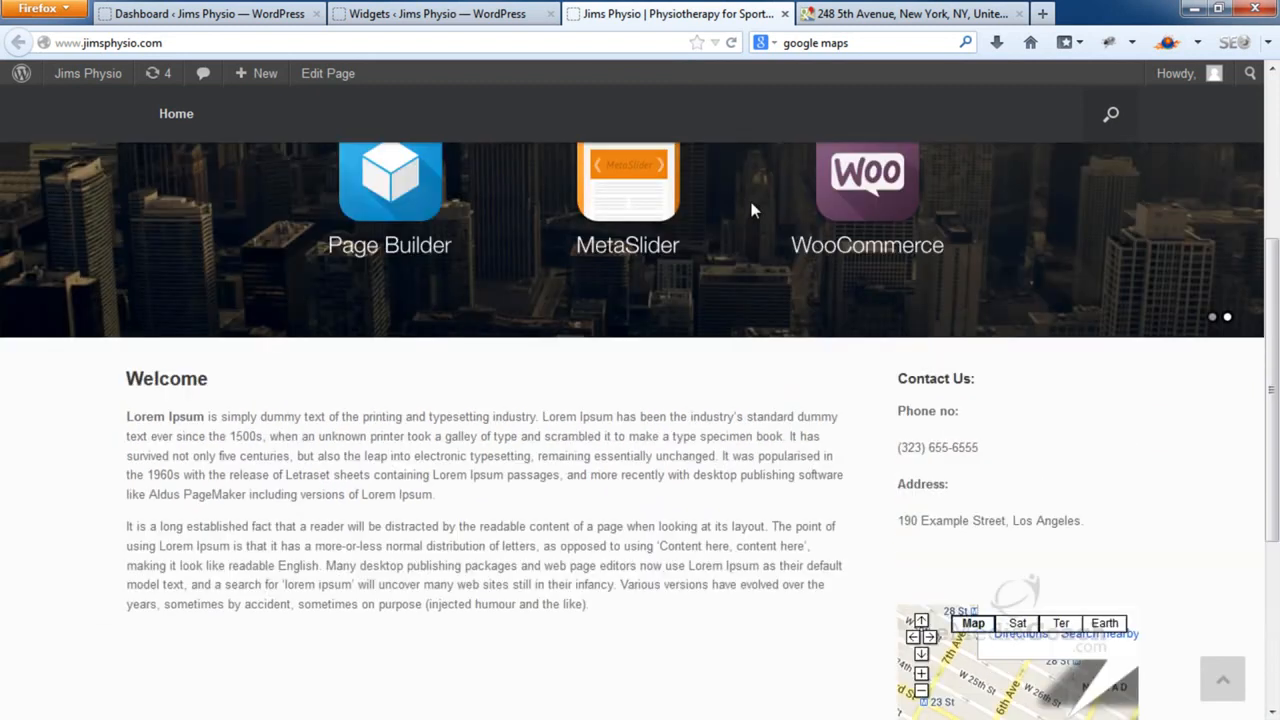
Return to the Widgets page and collapse the map widget
click(465, 12)
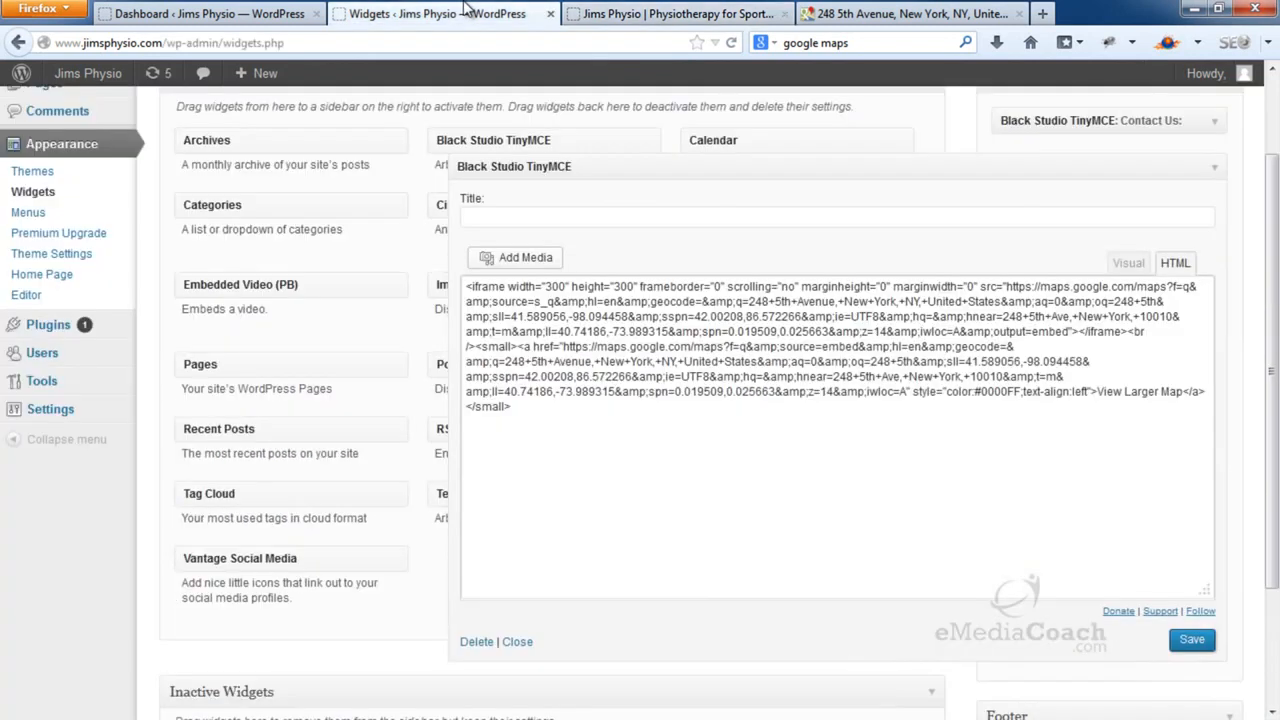
click(1212, 167)
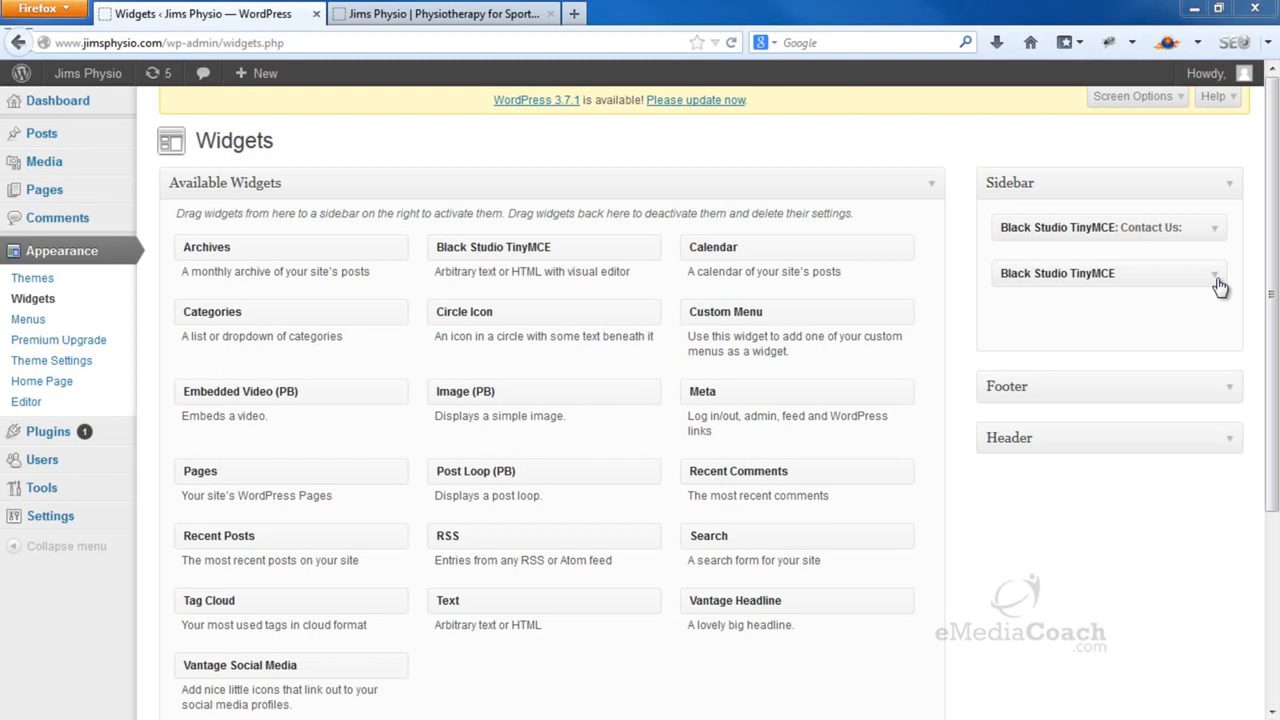
click(574, 13)
Google 'facebook like box' and open the 'Like Box - Facebook Developers' result
click(790, 42)
text(facebook l)
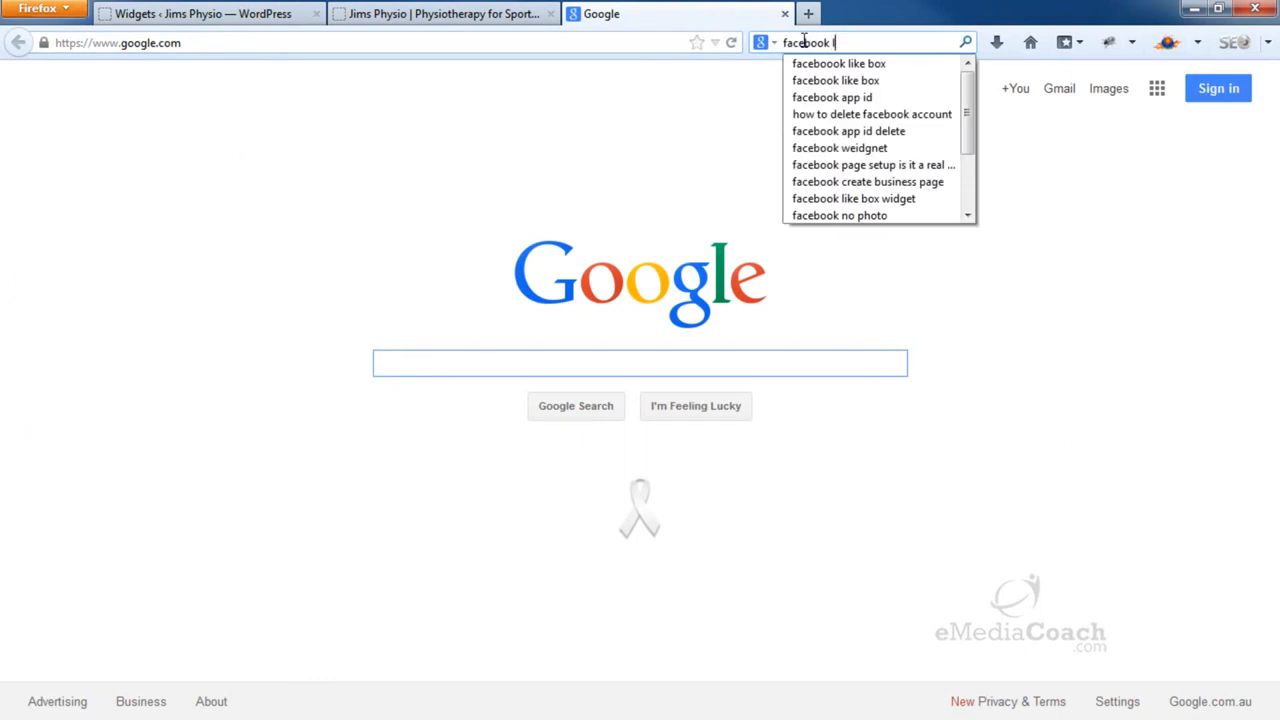
text(ike box)
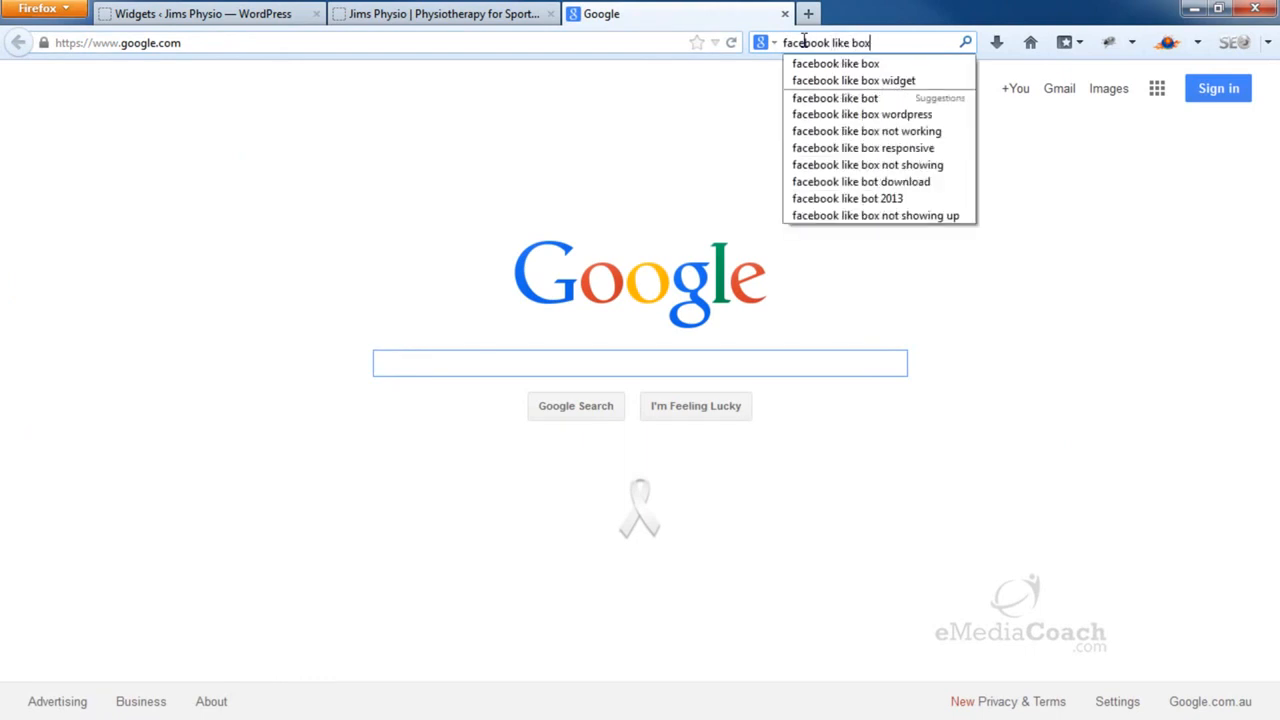
key(Return)
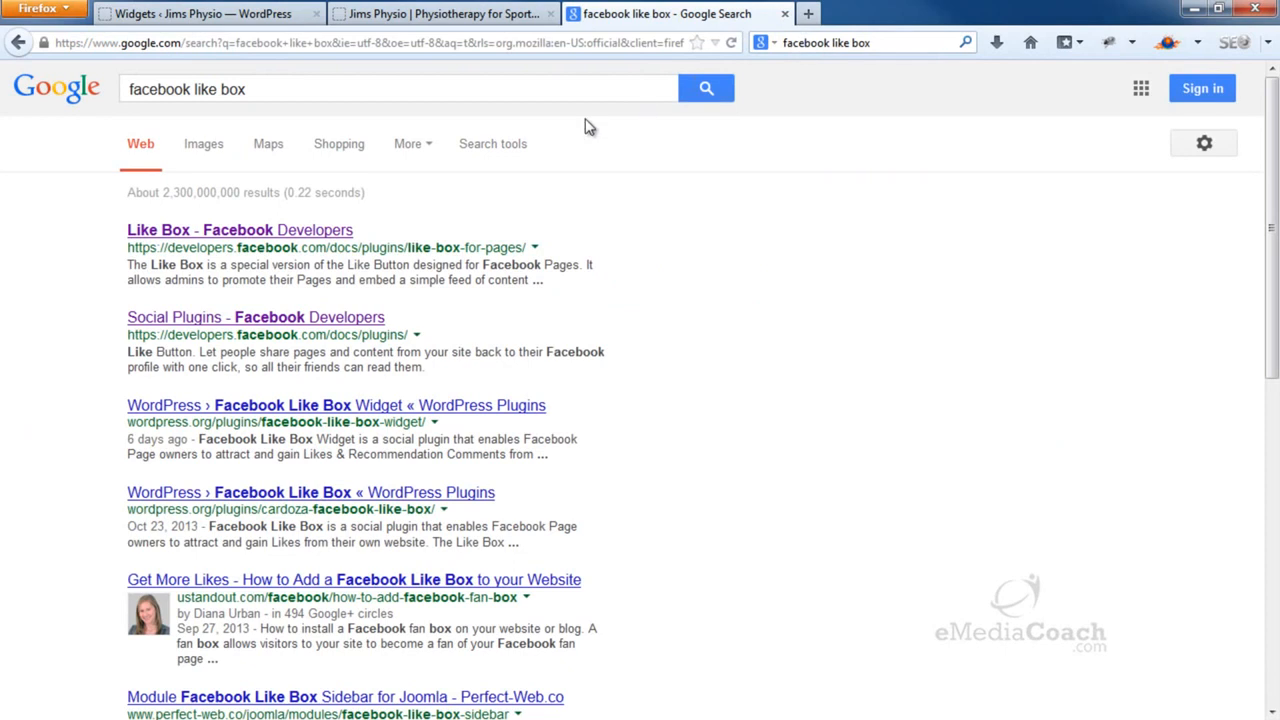
click(250, 231)
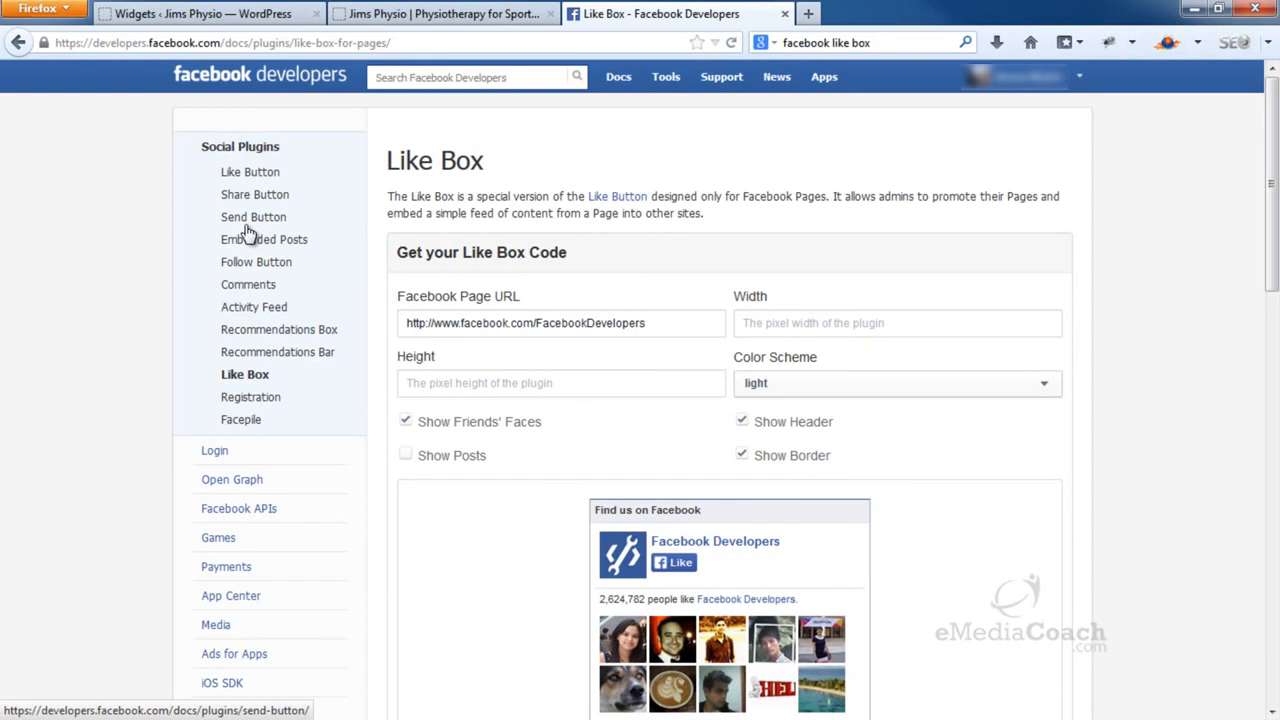
Generate 300×300 Like Box code for facebook.com/TheSportsPT
drag(536, 326, 670, 325)
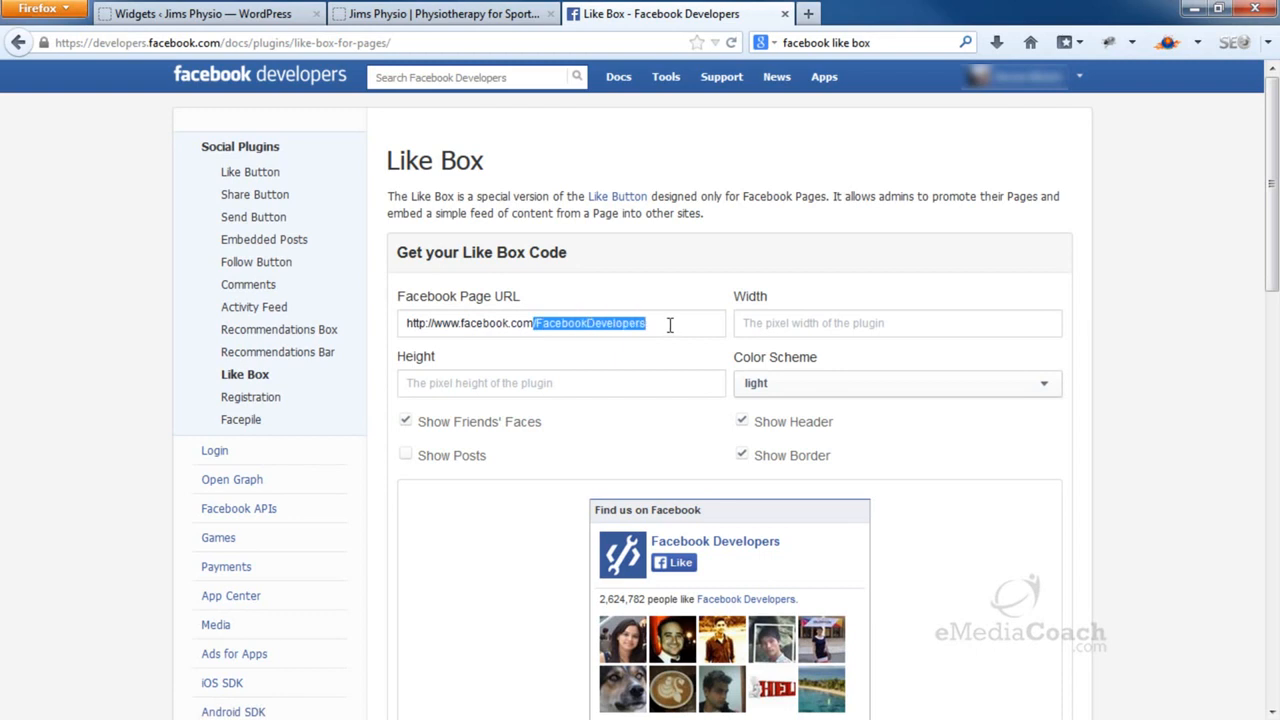
key(BackSpace)
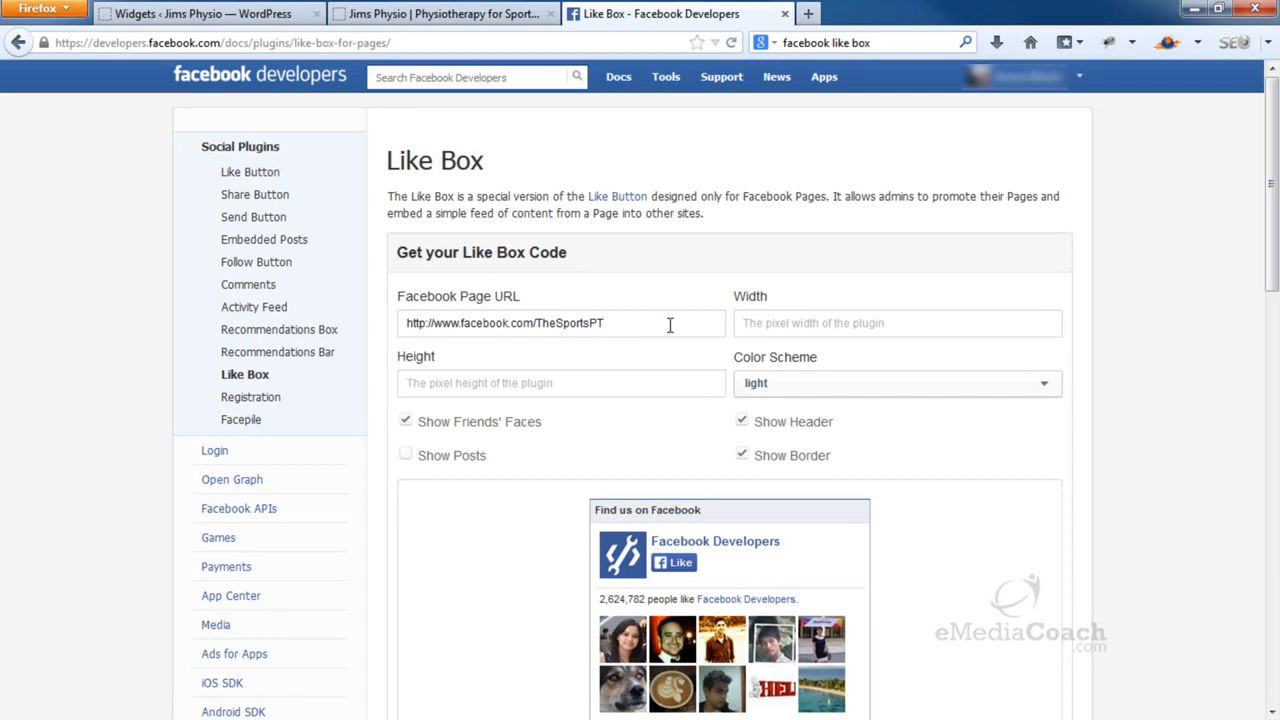
click(768, 325)
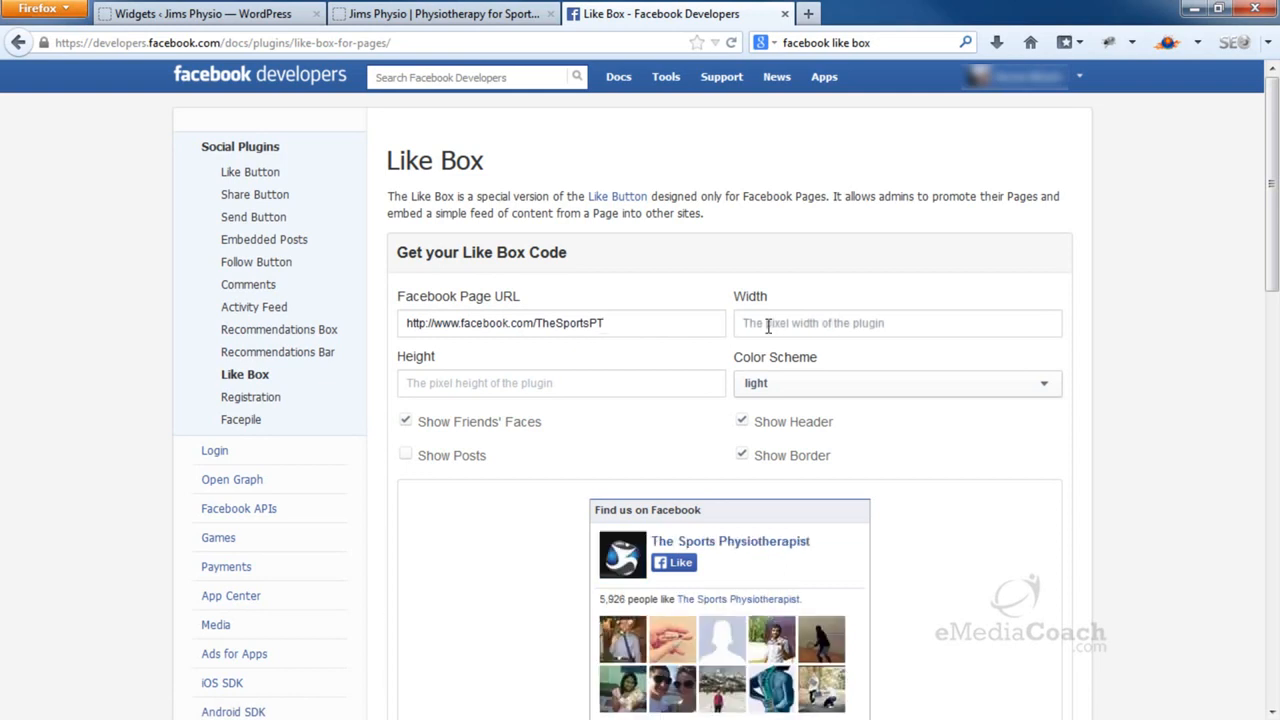
text(300)
click(615, 385)
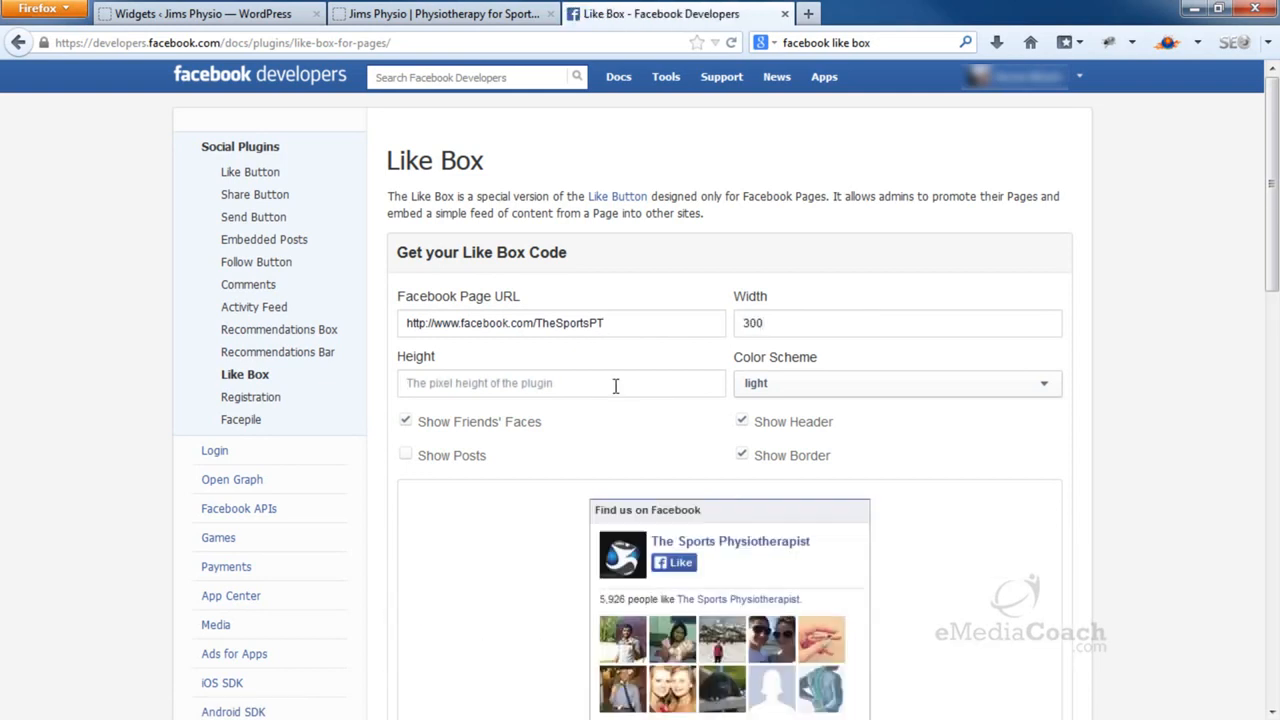
text(300)
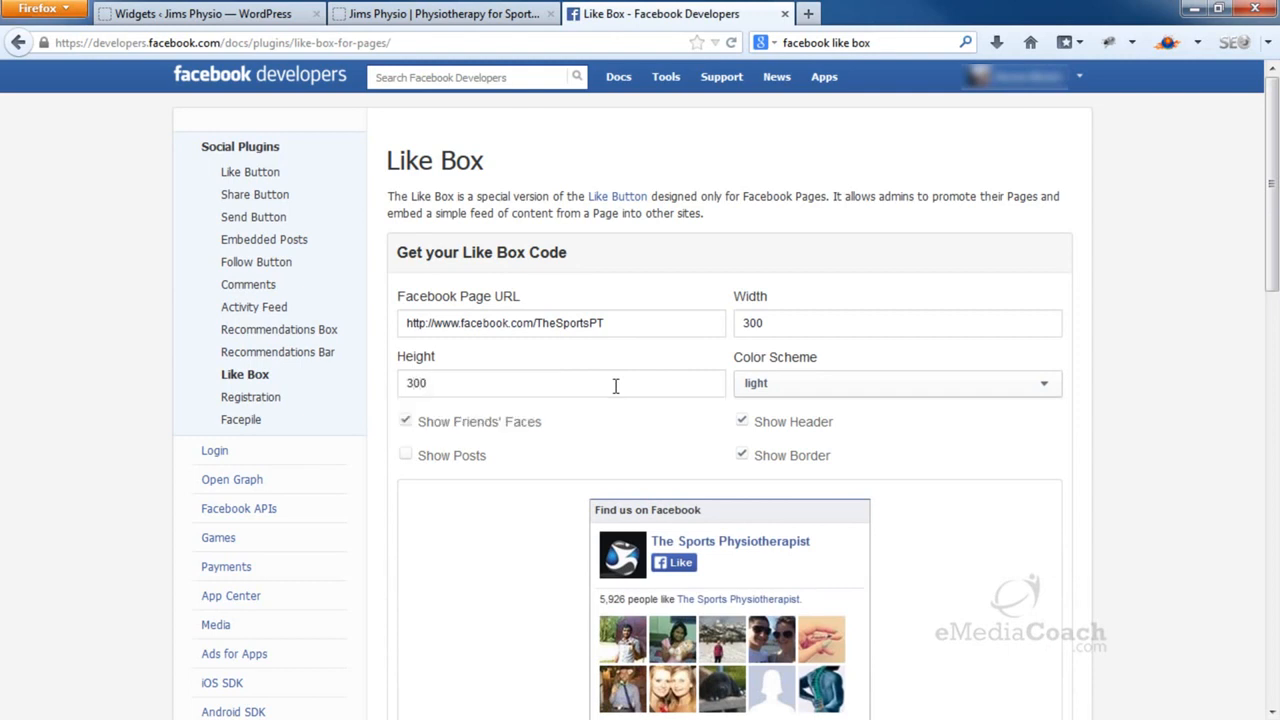
scroll(615, 385, down, 2)
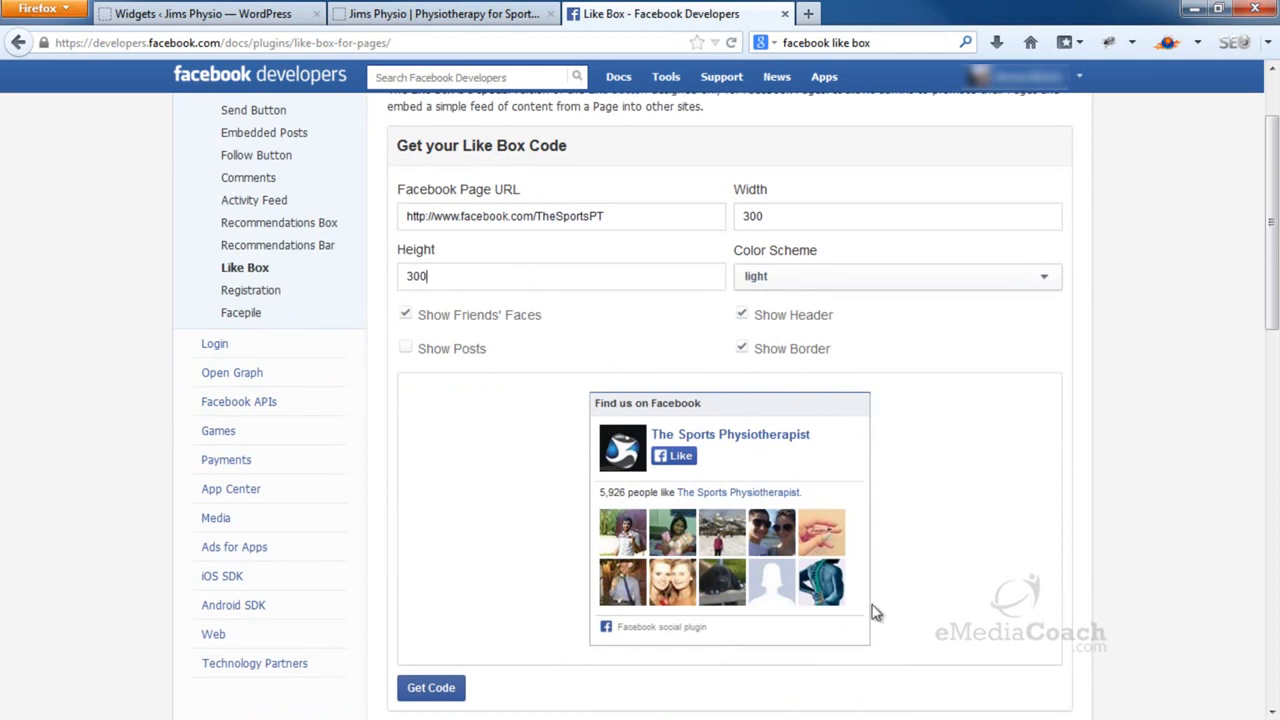
click(428, 688)
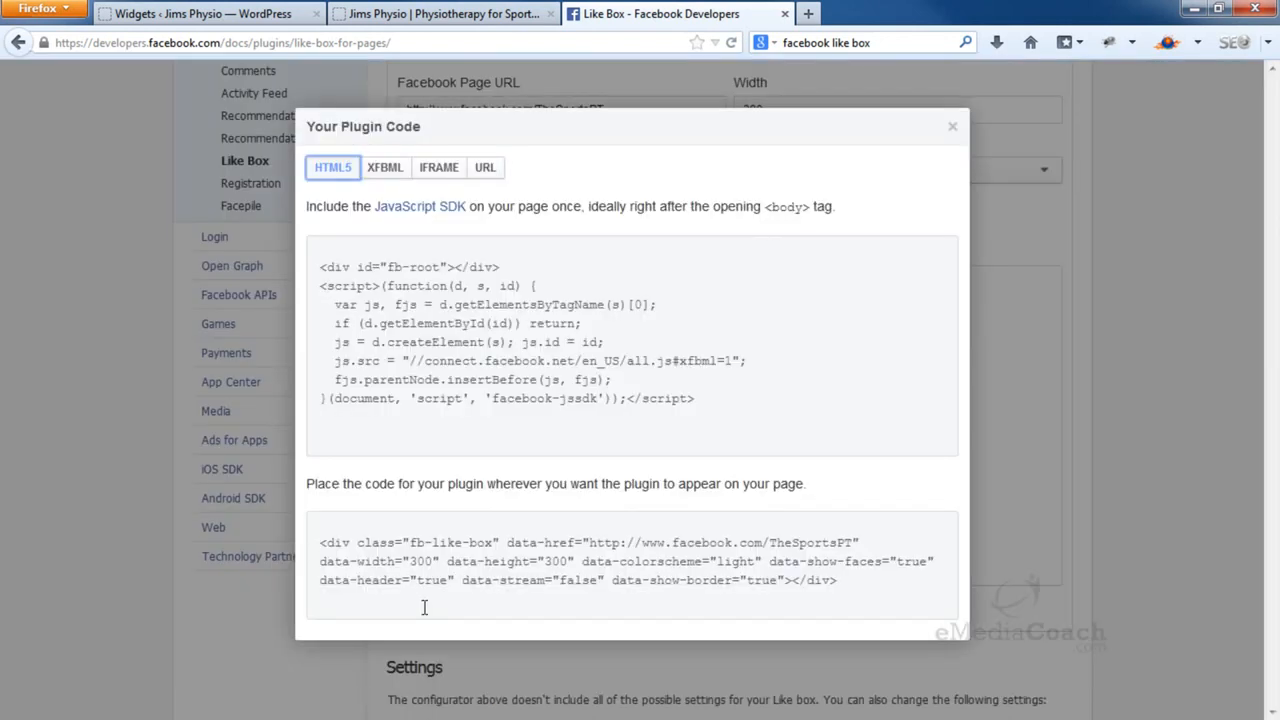
Copy the JavaScript SDK code and add a Black Studio TinyMCE widget to the Sidebar
click(446, 296)
right_click(472, 315)
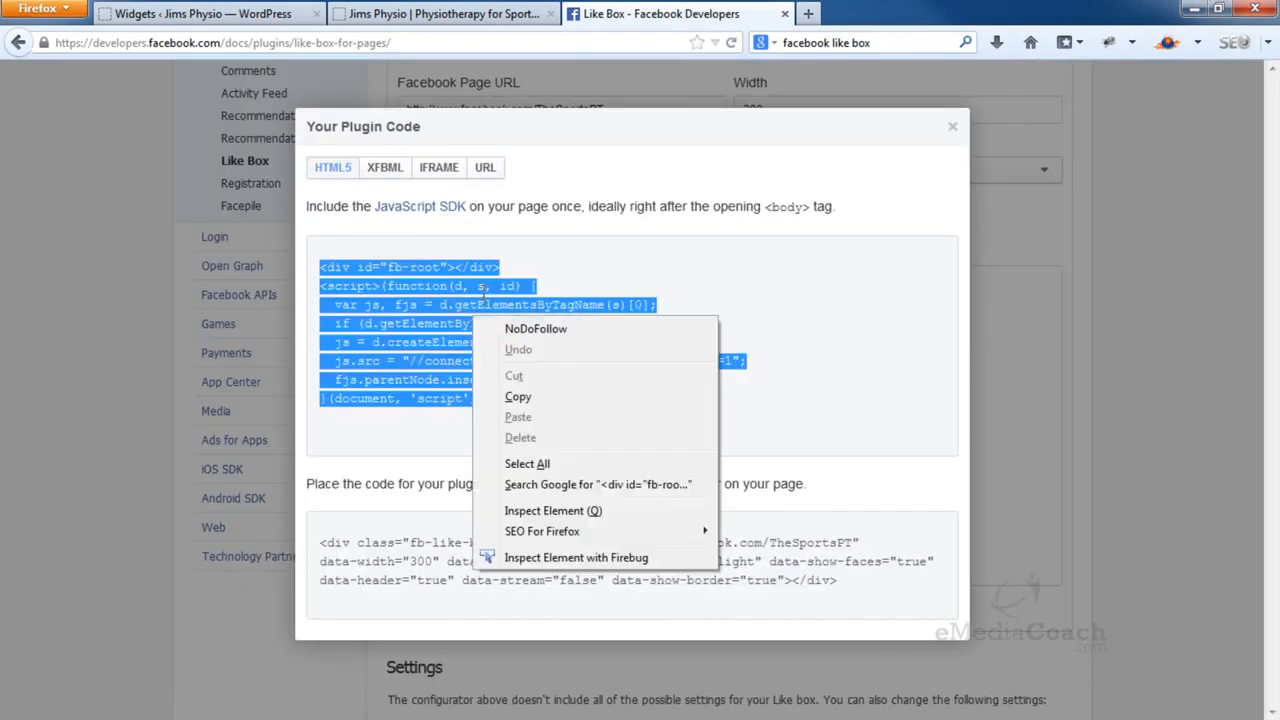
click(520, 397)
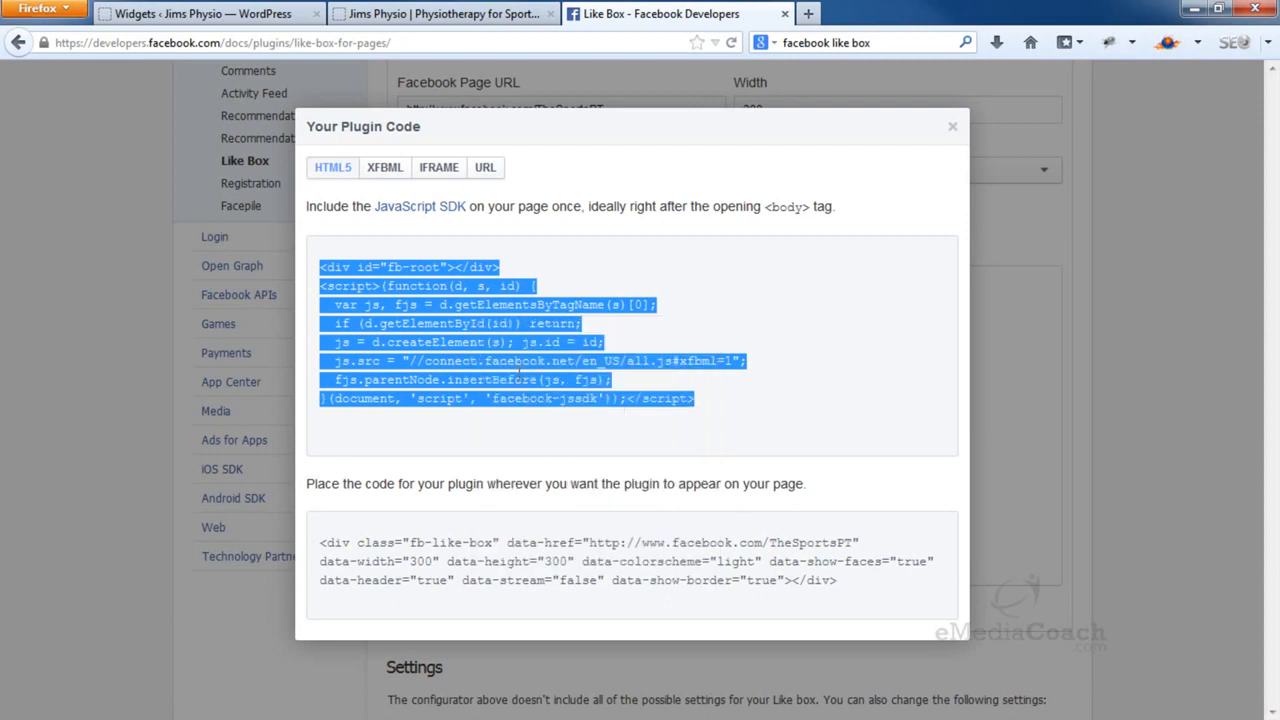
click(281, 14)
drag(529, 246, 1100, 314)
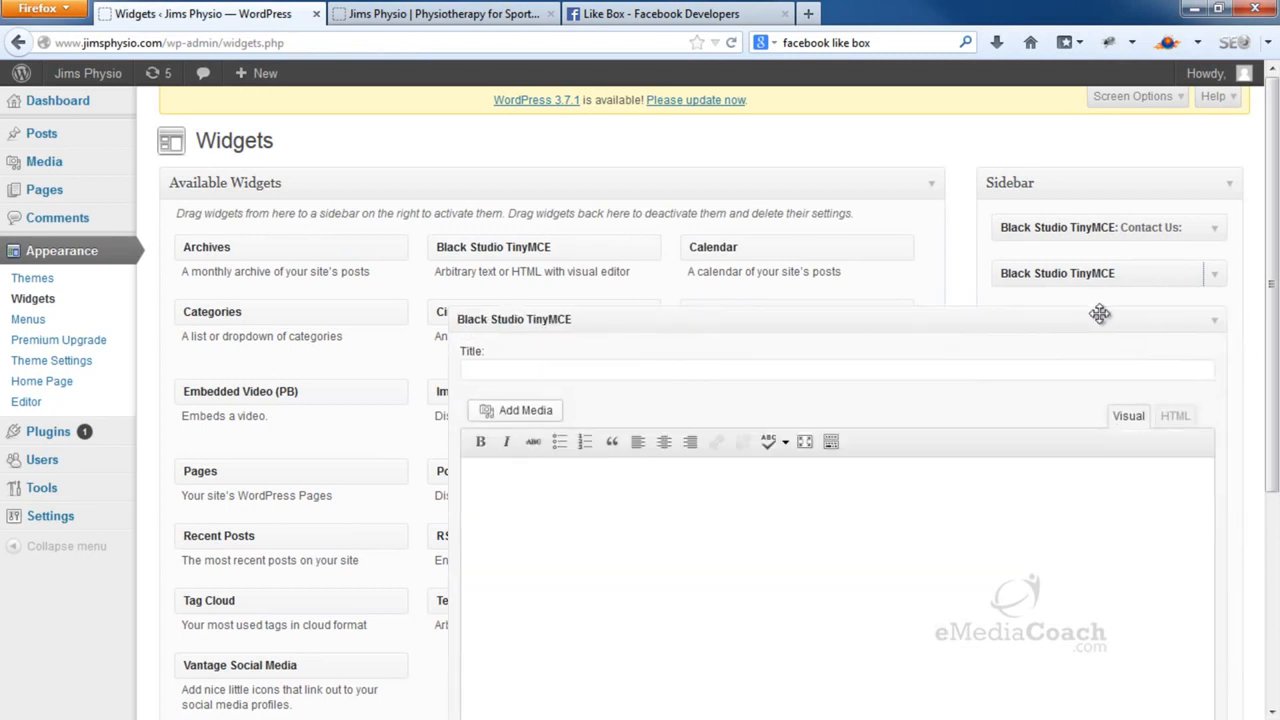
Paste the Facebook SDK script and the like-box div code into the widget's HTML editor
click(1176, 418)
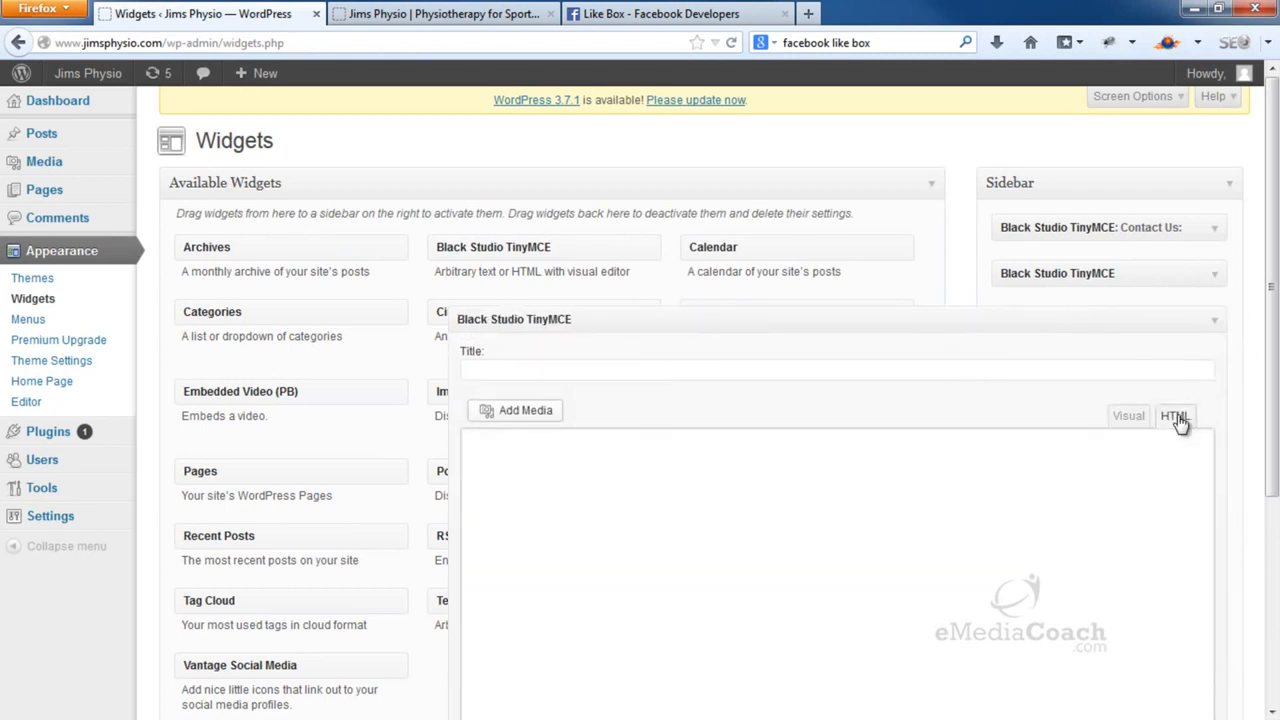
right_click(688, 494)
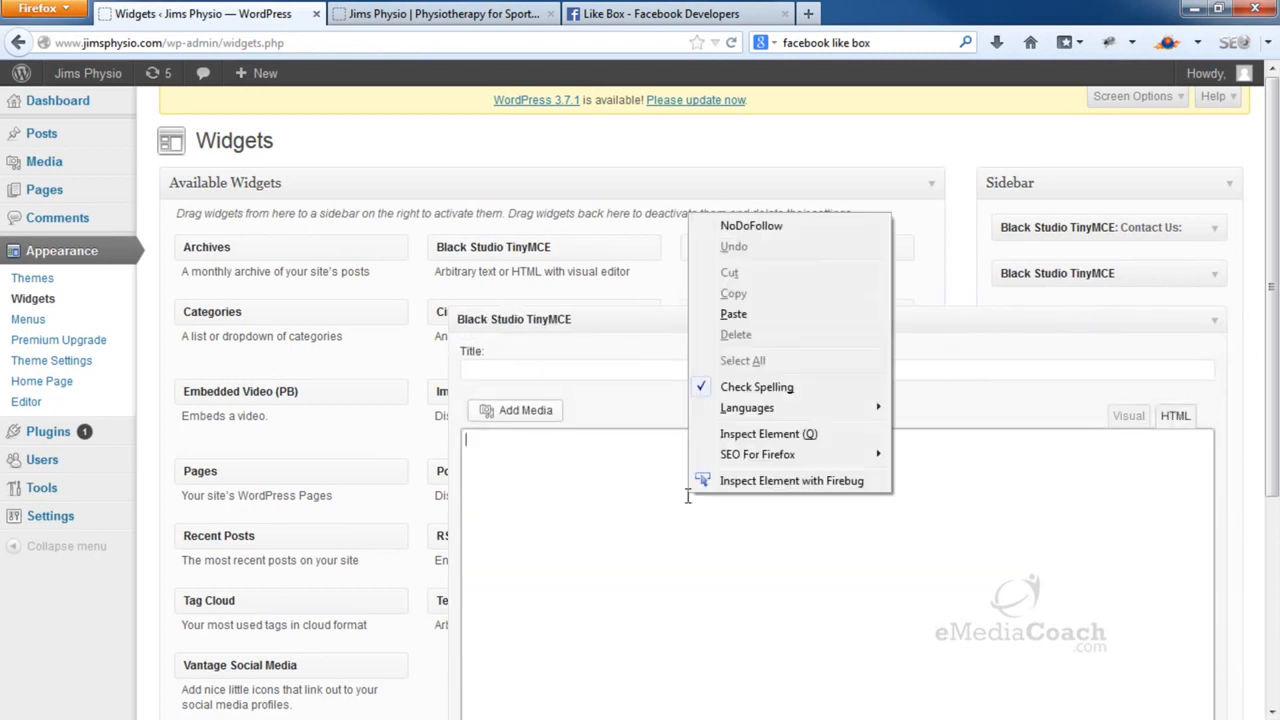
click(776, 317)
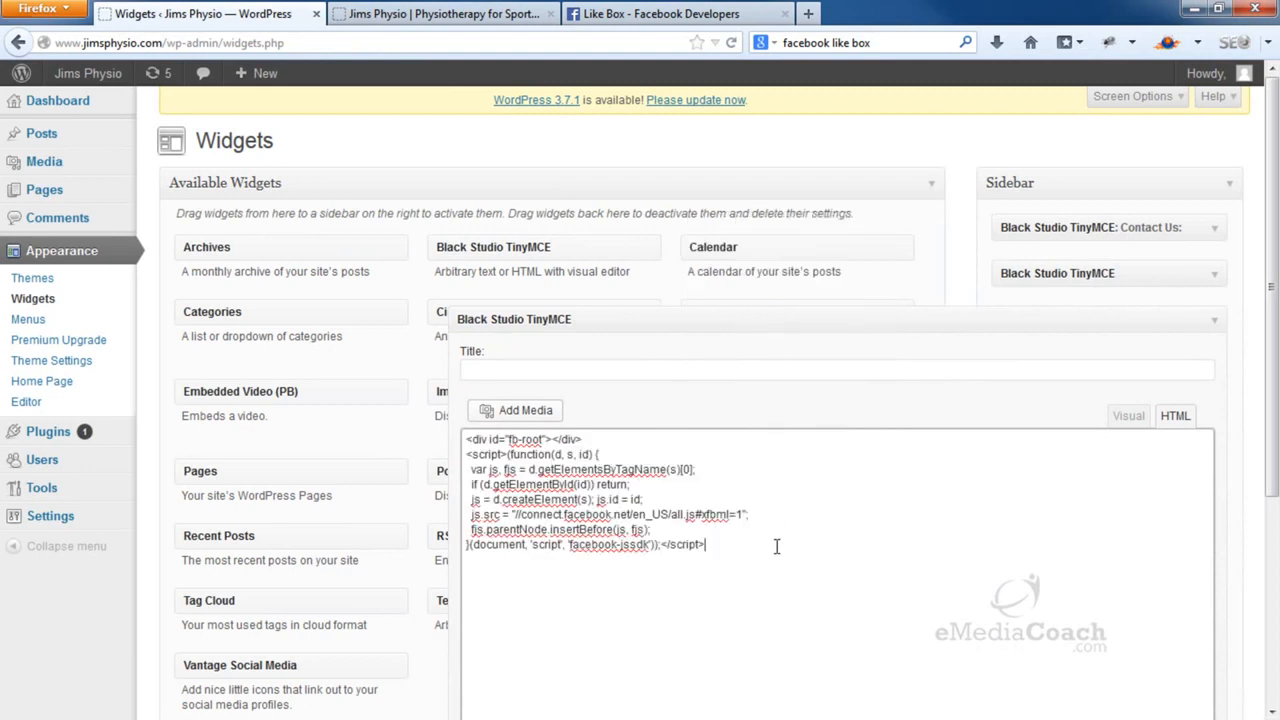
click(700, 13)
click(490, 545)
right_click(492, 544)
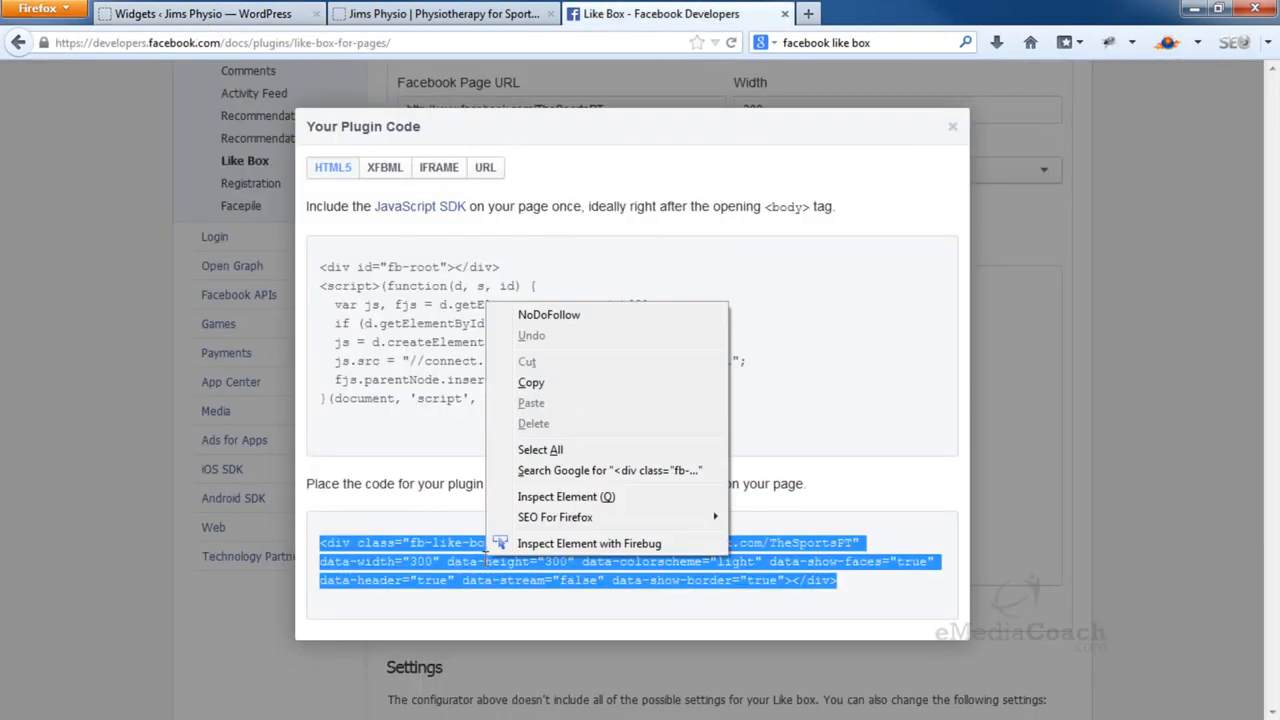
click(568, 374)
click(200, 13)
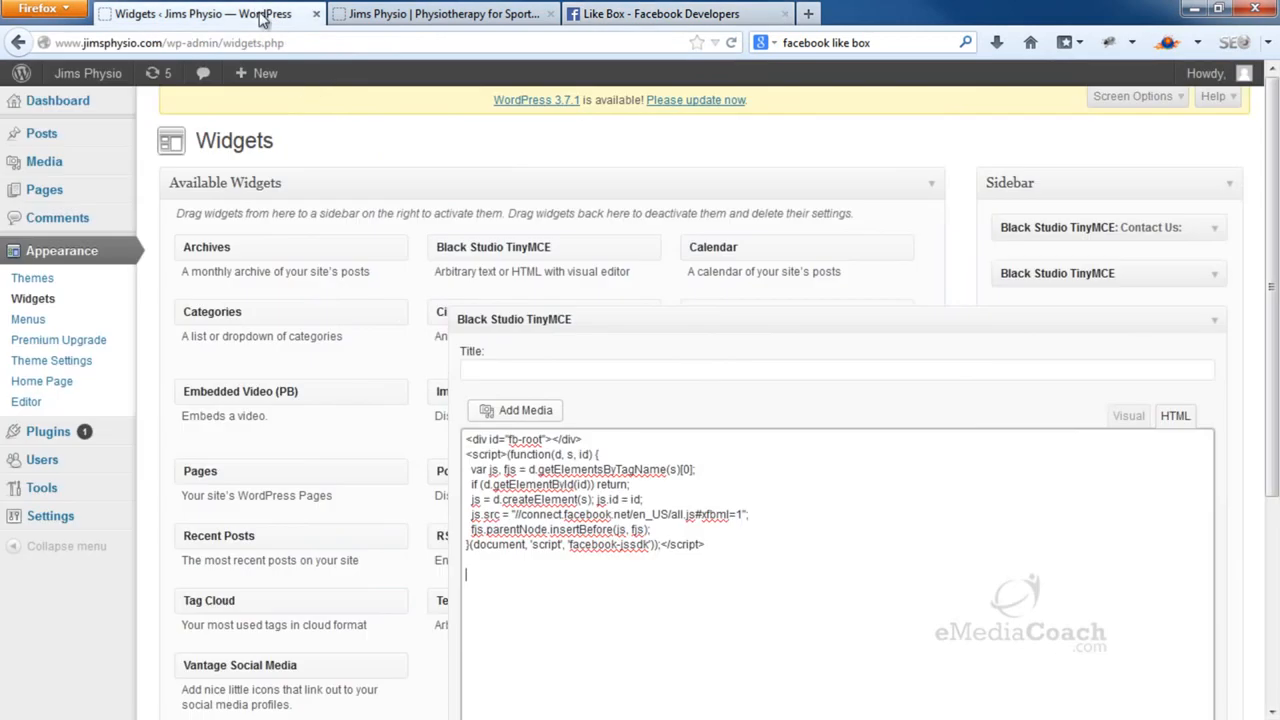
right_click(506, 585)
click(584, 410)
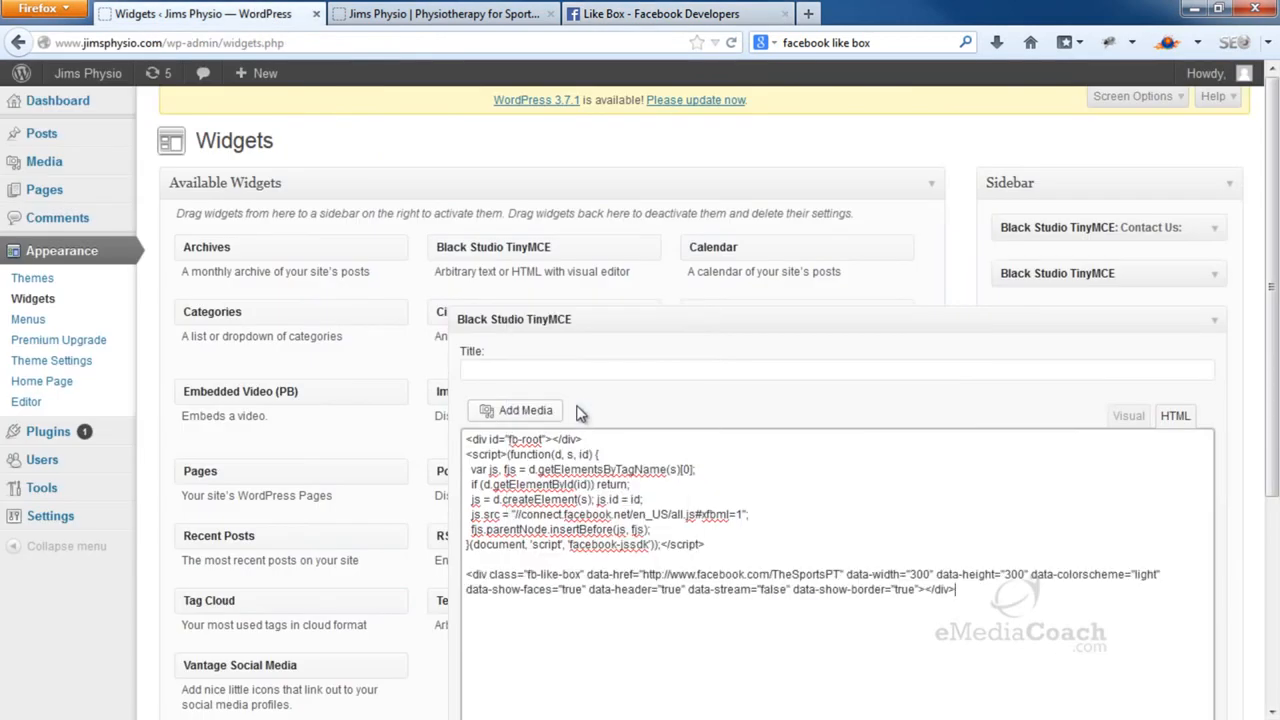
Save the Facebook widget and reload the live Jims Physio site
scroll(760, 415, down, 1)
scroll(760, 415, down, 1)
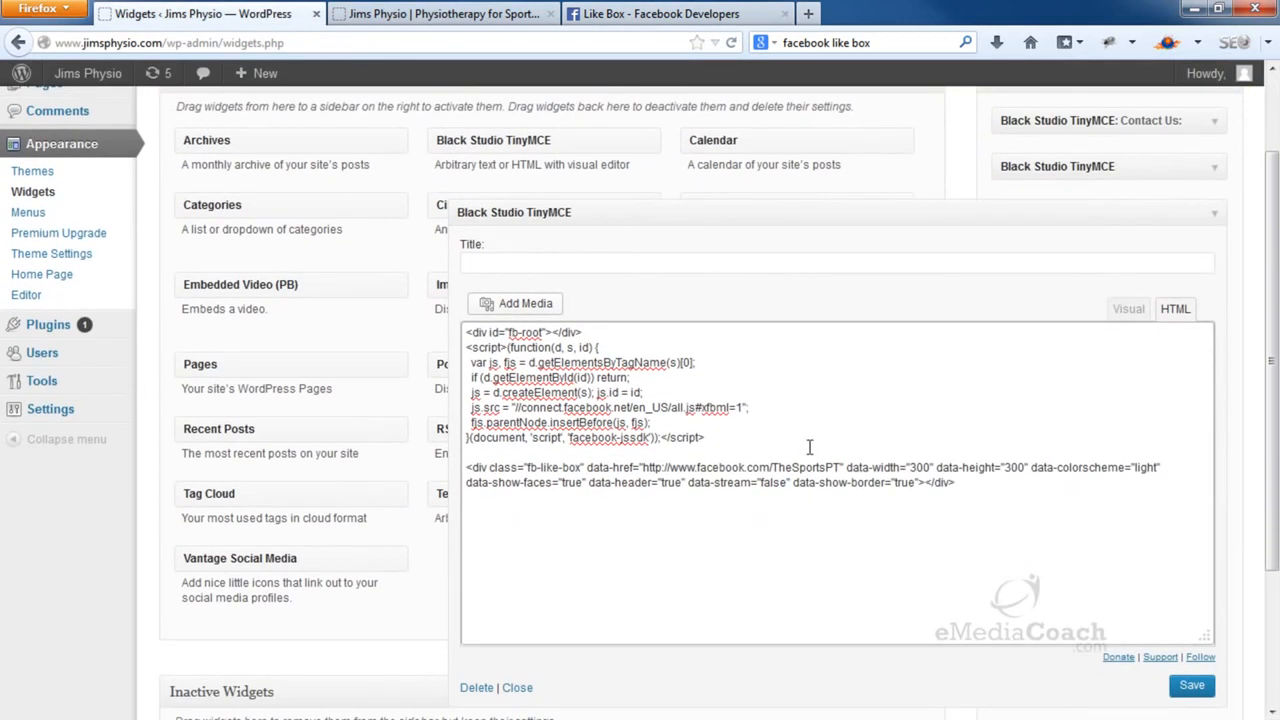
click(1197, 690)
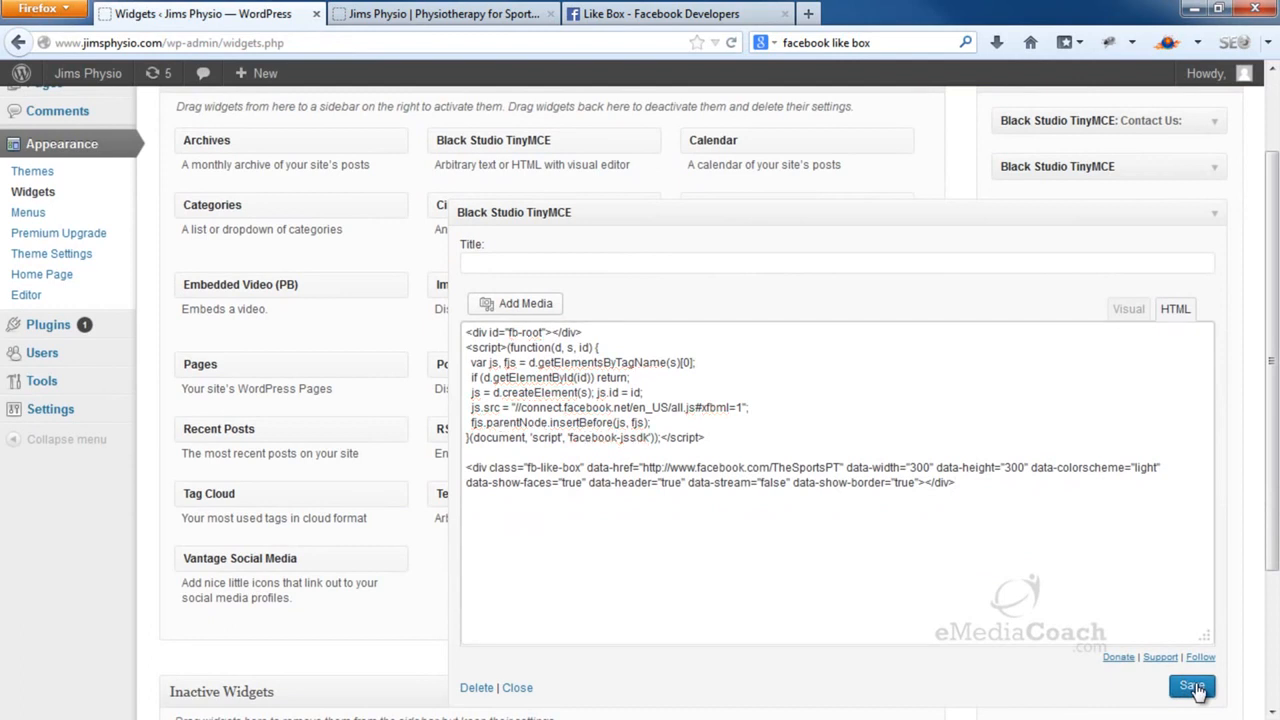
click(507, 18)
click(731, 43)
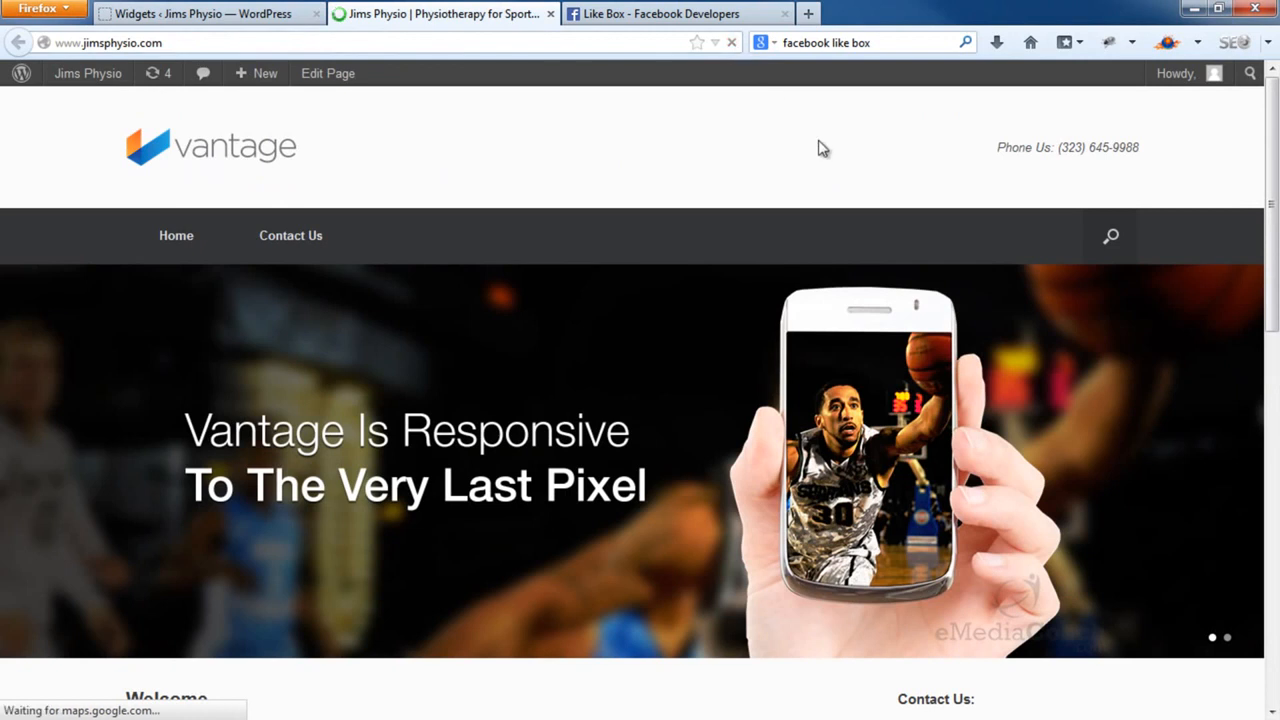
scroll(845, 170, down, 10)
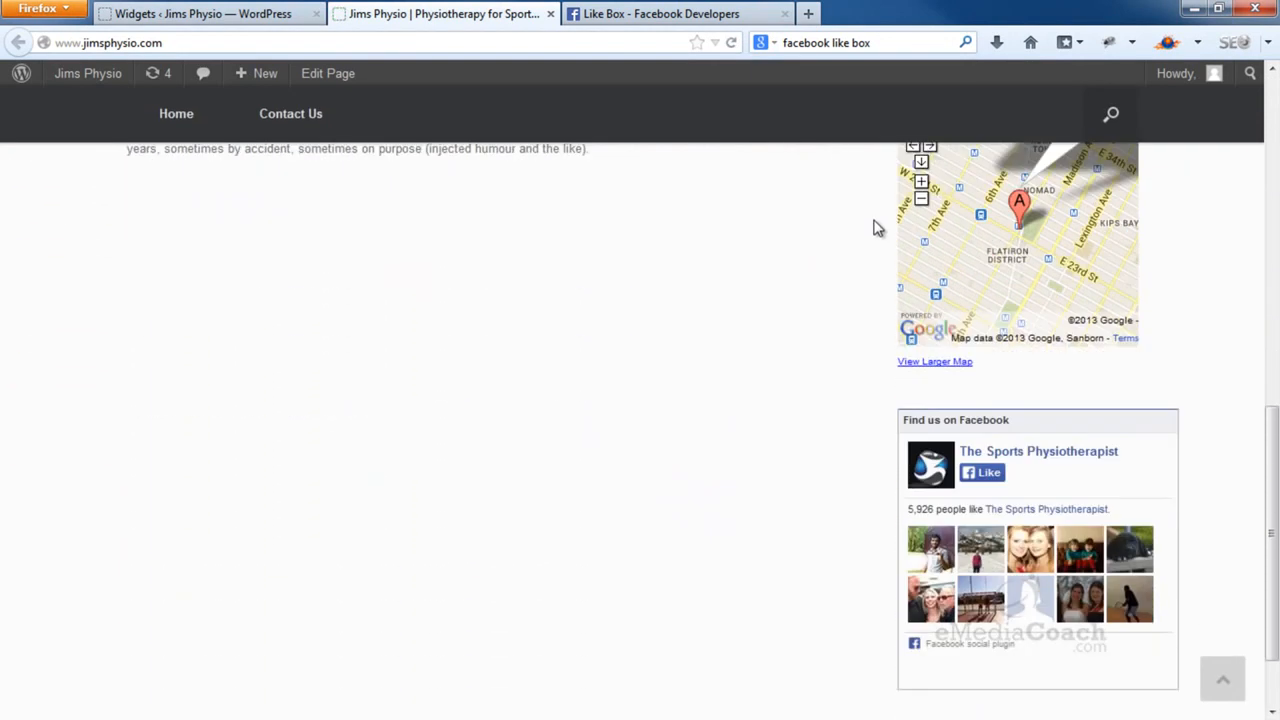
scroll(875, 235, down, 2)
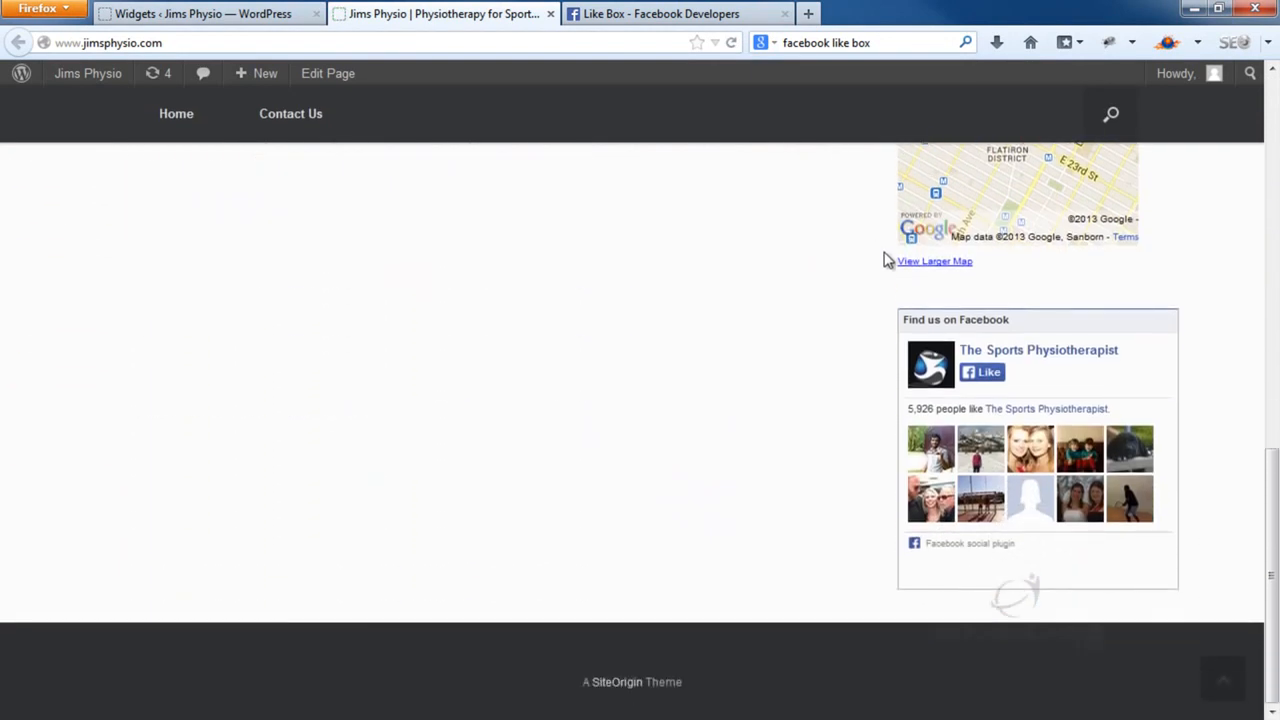
scroll(887, 260, up, 2)
scroll(887, 260, down, 2)
scroll(888, 262, up, 5)
scroll(893, 258, up, 2)
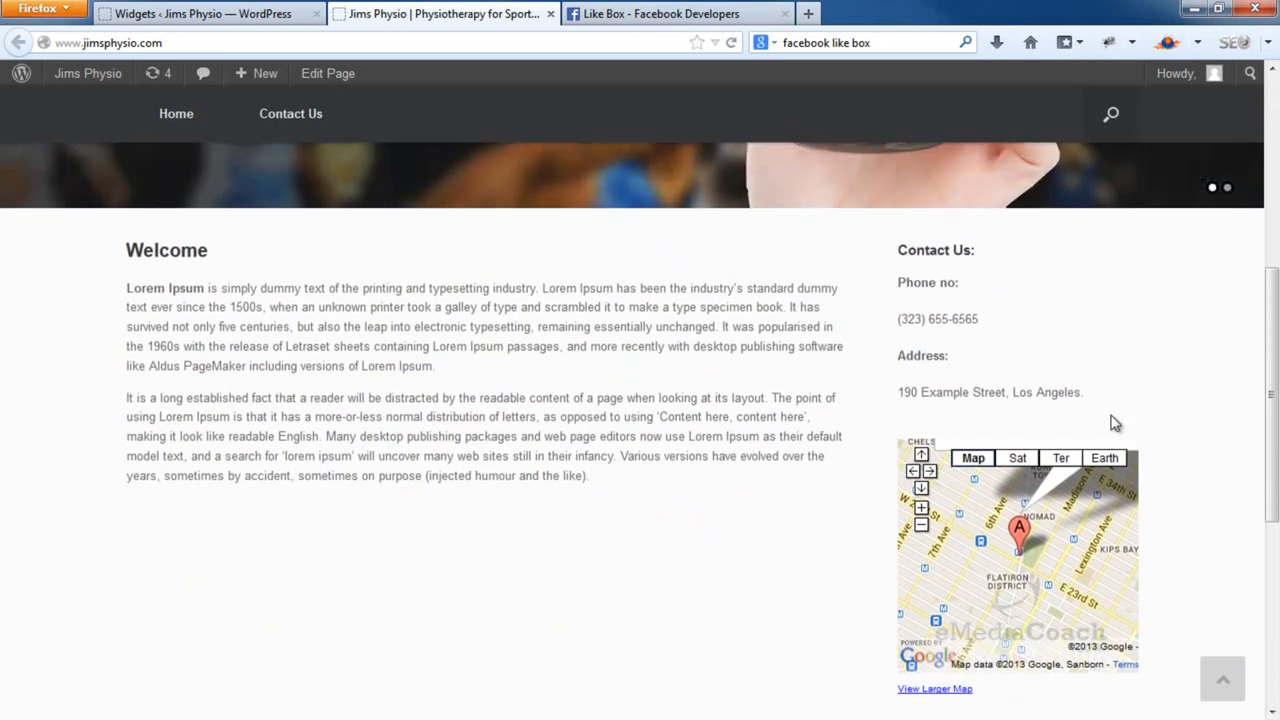
scroll(1157, 663, down, 6)
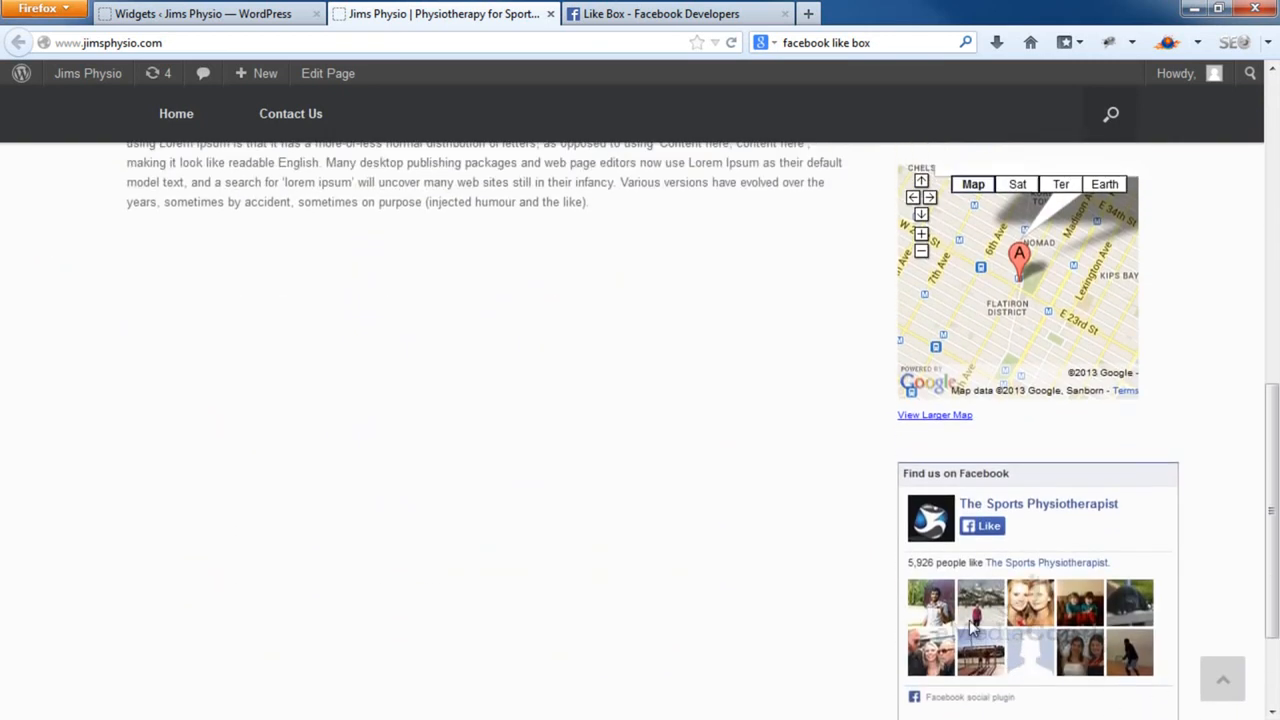
scroll(794, 406, up, 3)
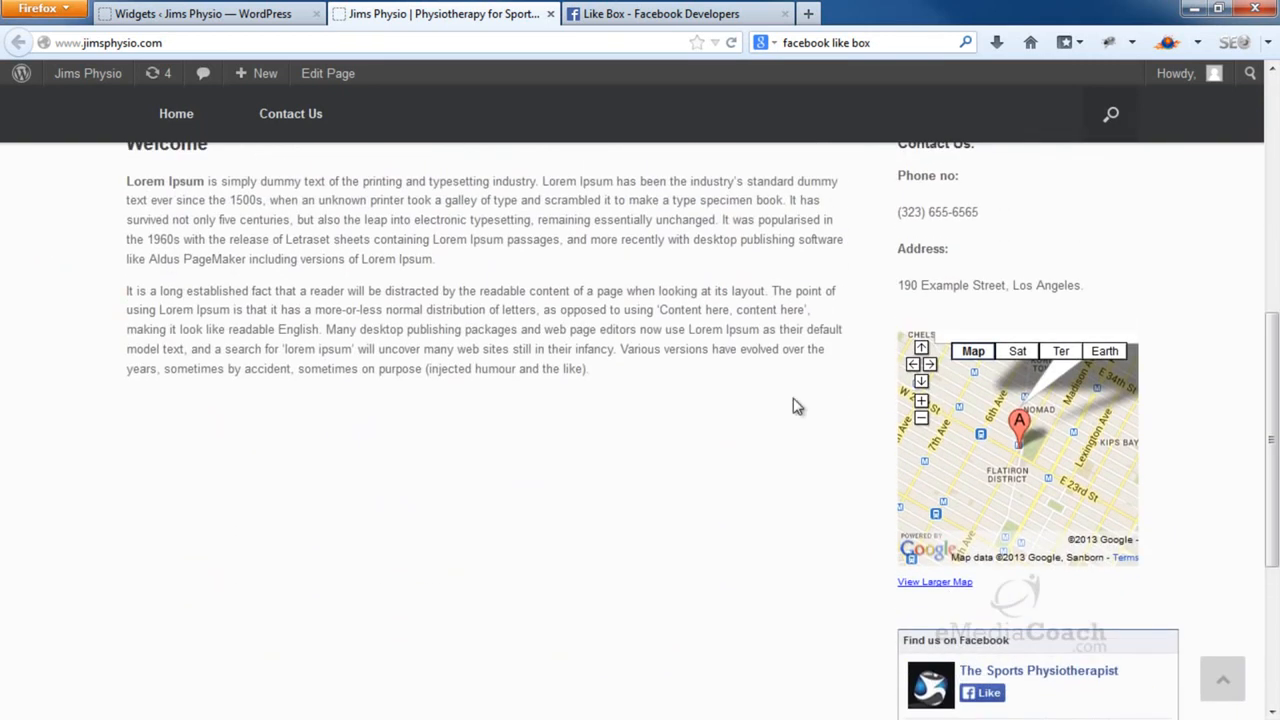
Move both Black Studio TinyMCE widgets above Contact Us in the Sidebar, then view the live site
click(271, 22)
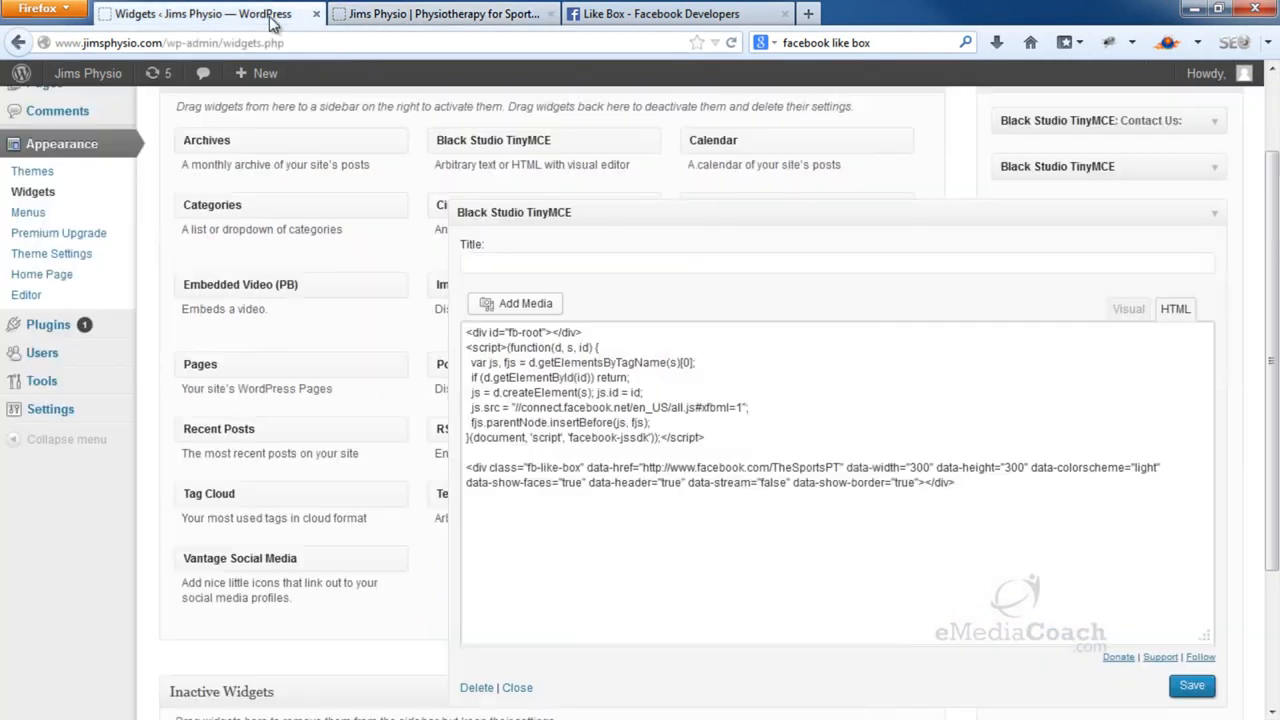
click(1216, 216)
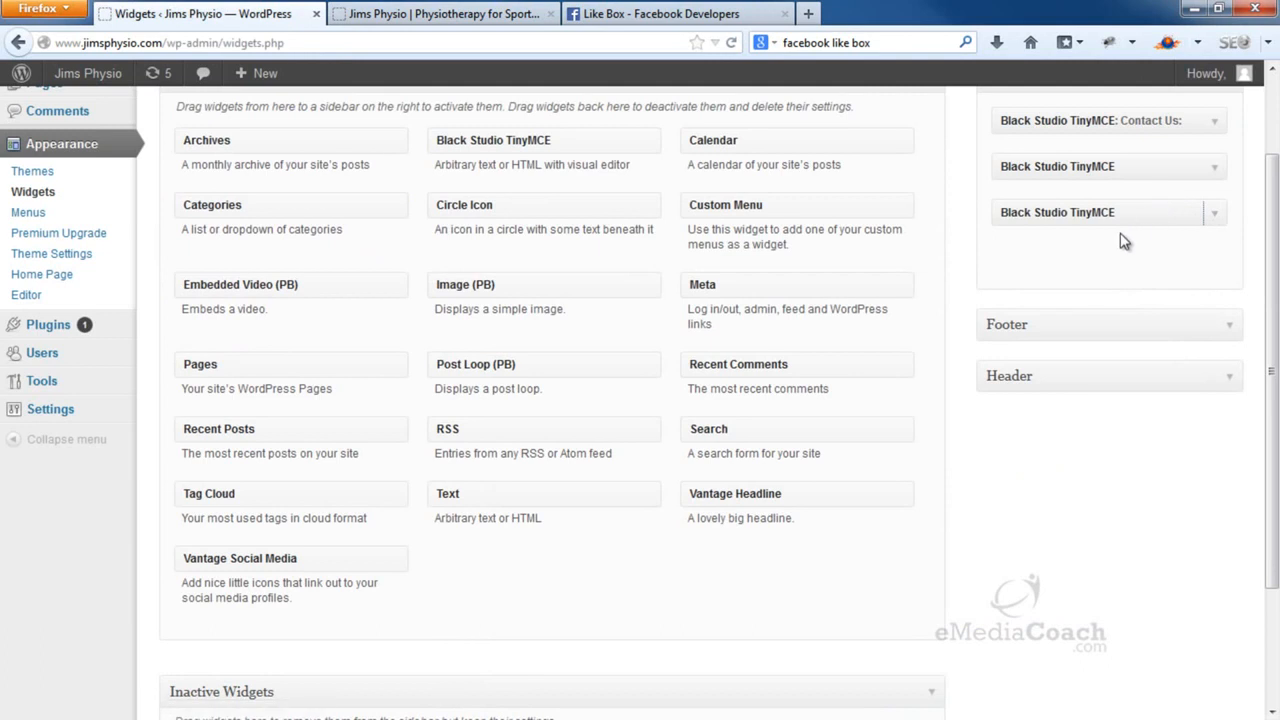
scroll(1124, 241, up, 2)
drag(1115, 277, 1118, 226)
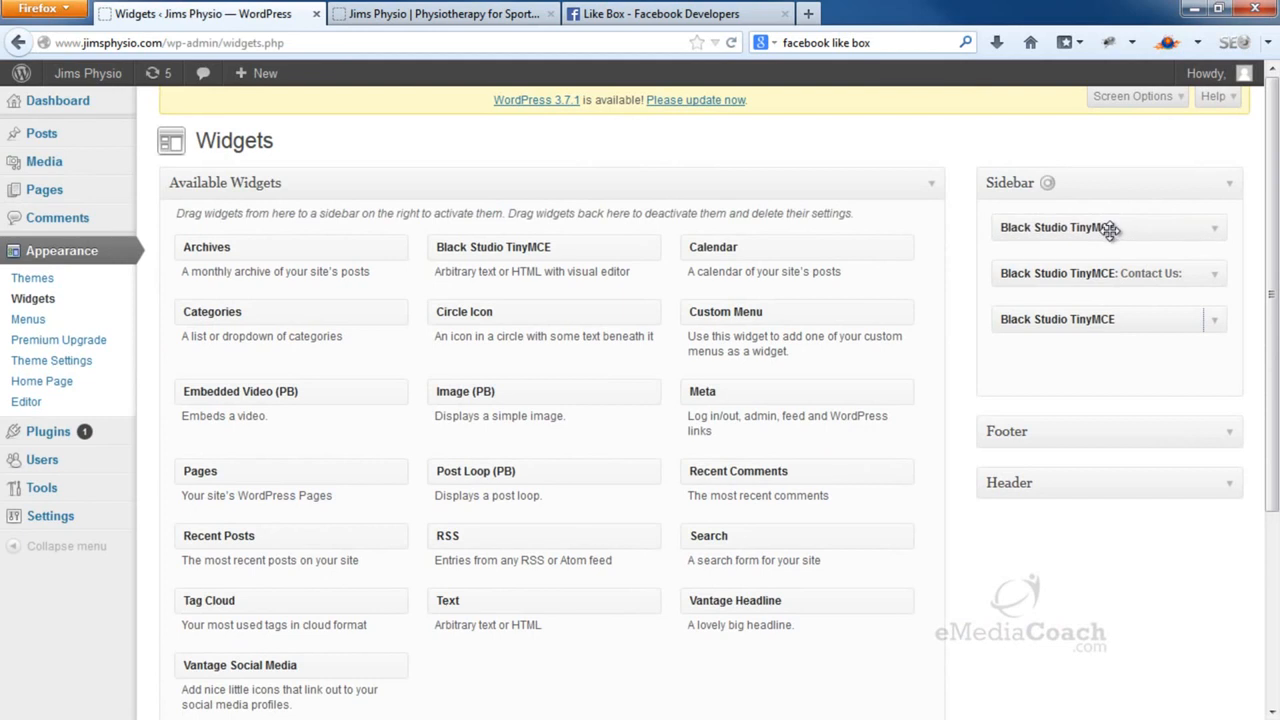
drag(1112, 320, 1110, 276)
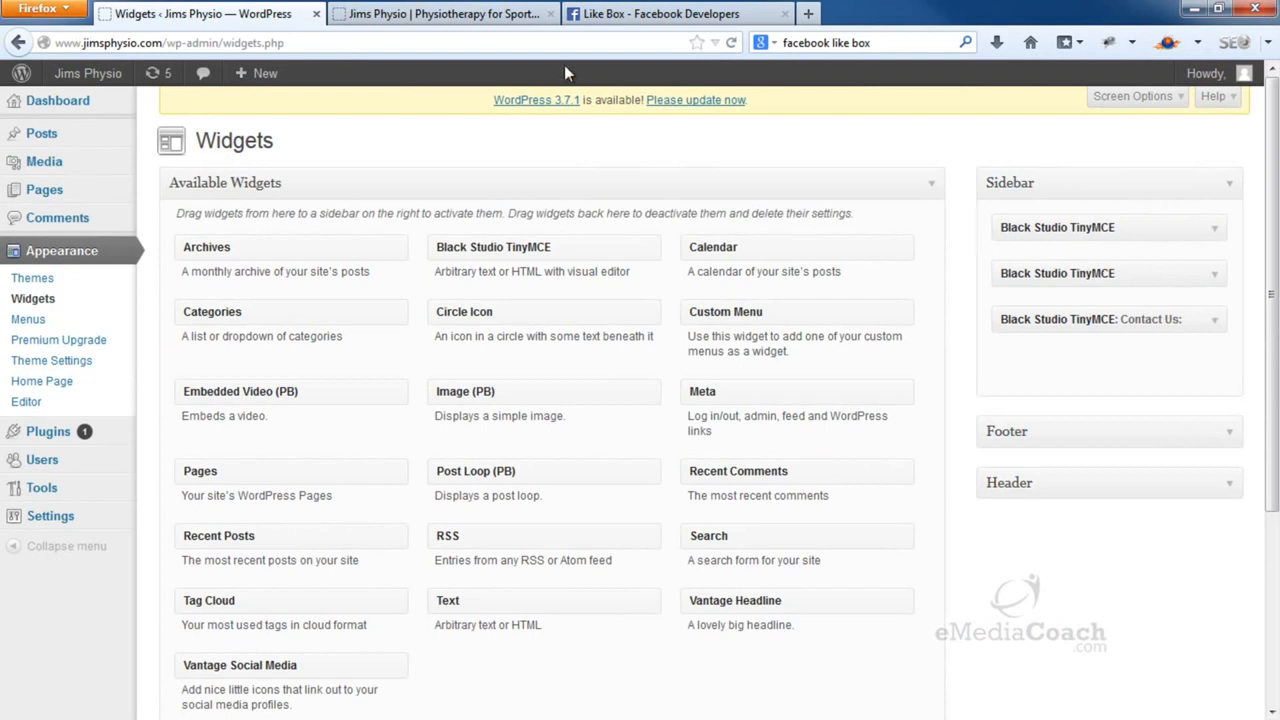
click(503, 10)
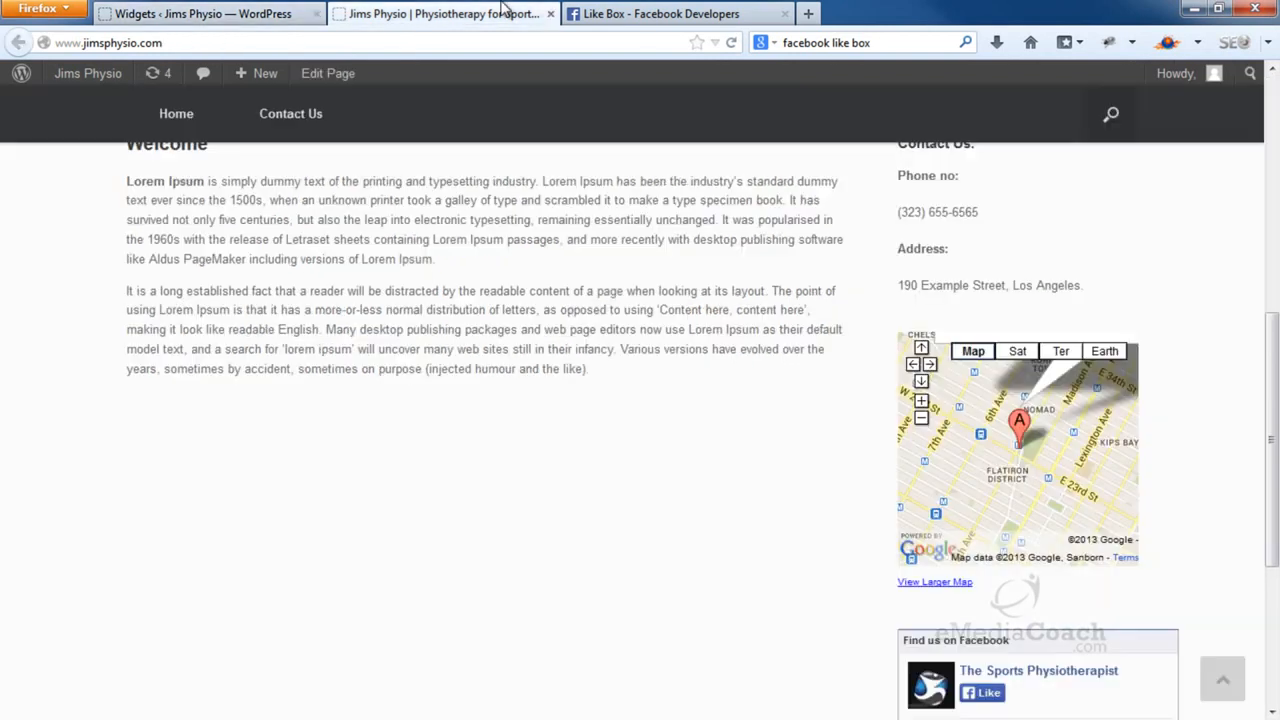
Reload the front page and review the sidebar's map, Facebook Like Box and Contact Us widgets
click(733, 43)
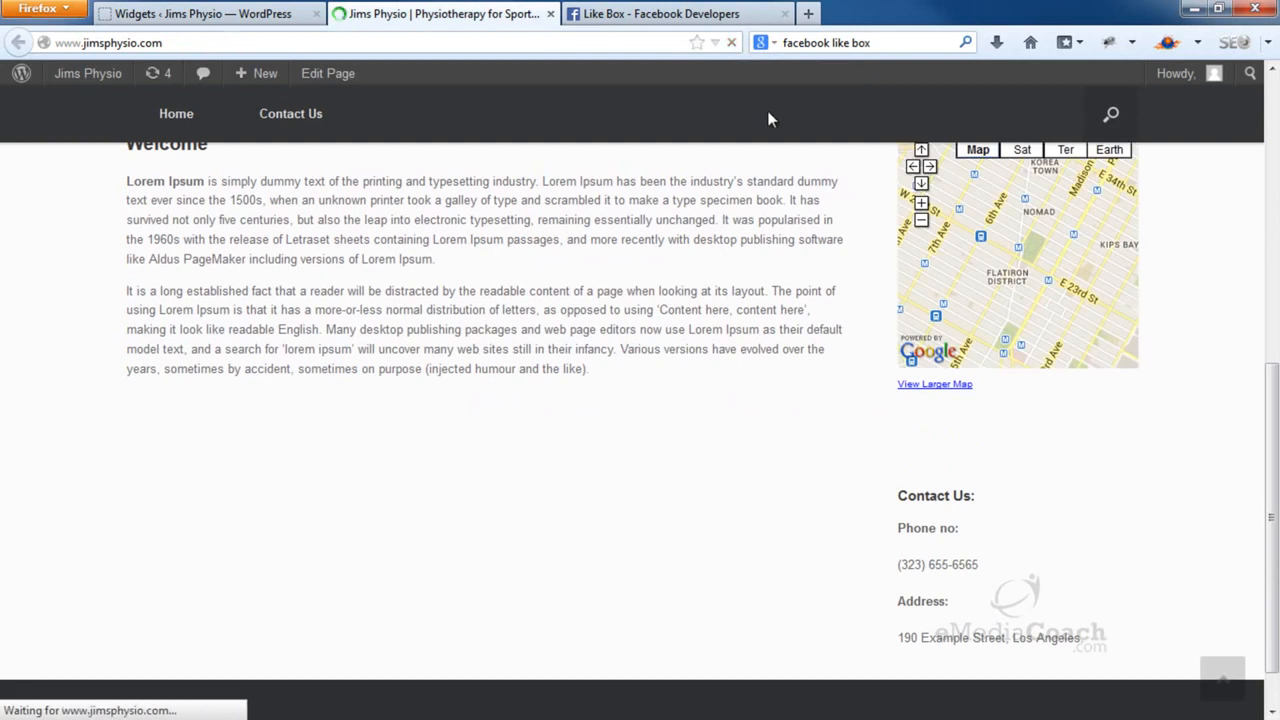
scroll(818, 270, down, 4)
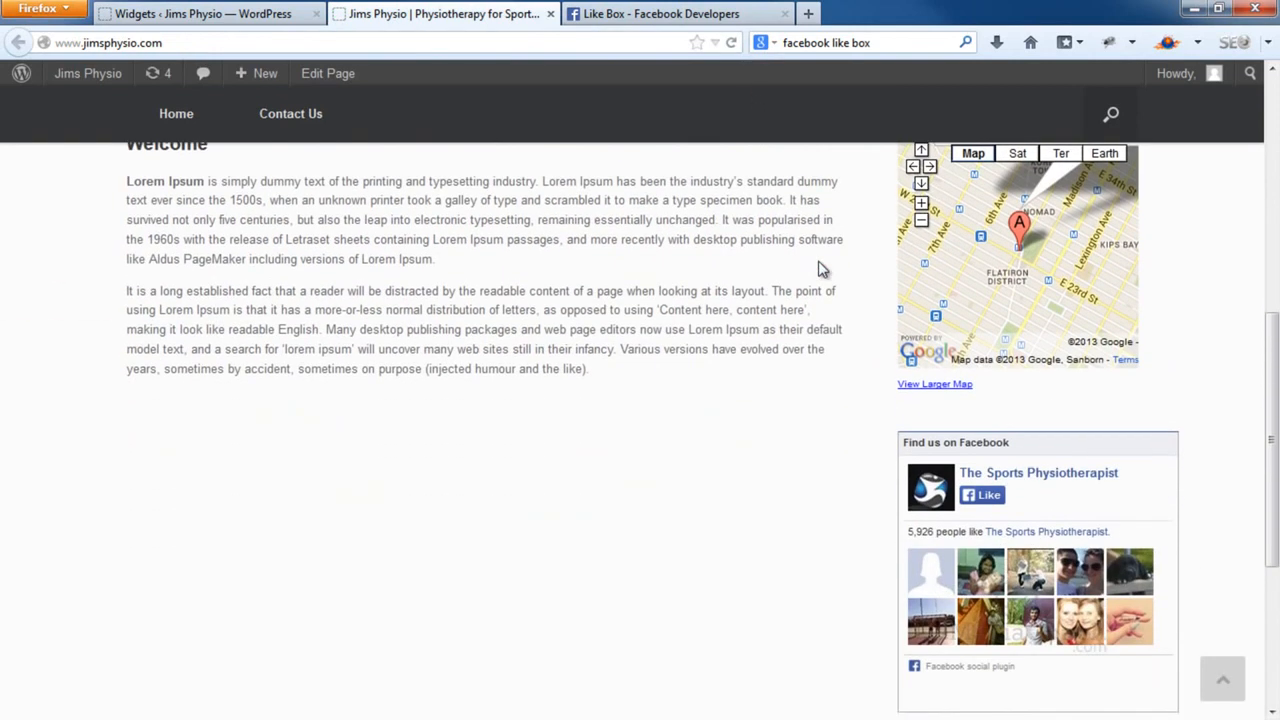
scroll(818, 272, down, 2)
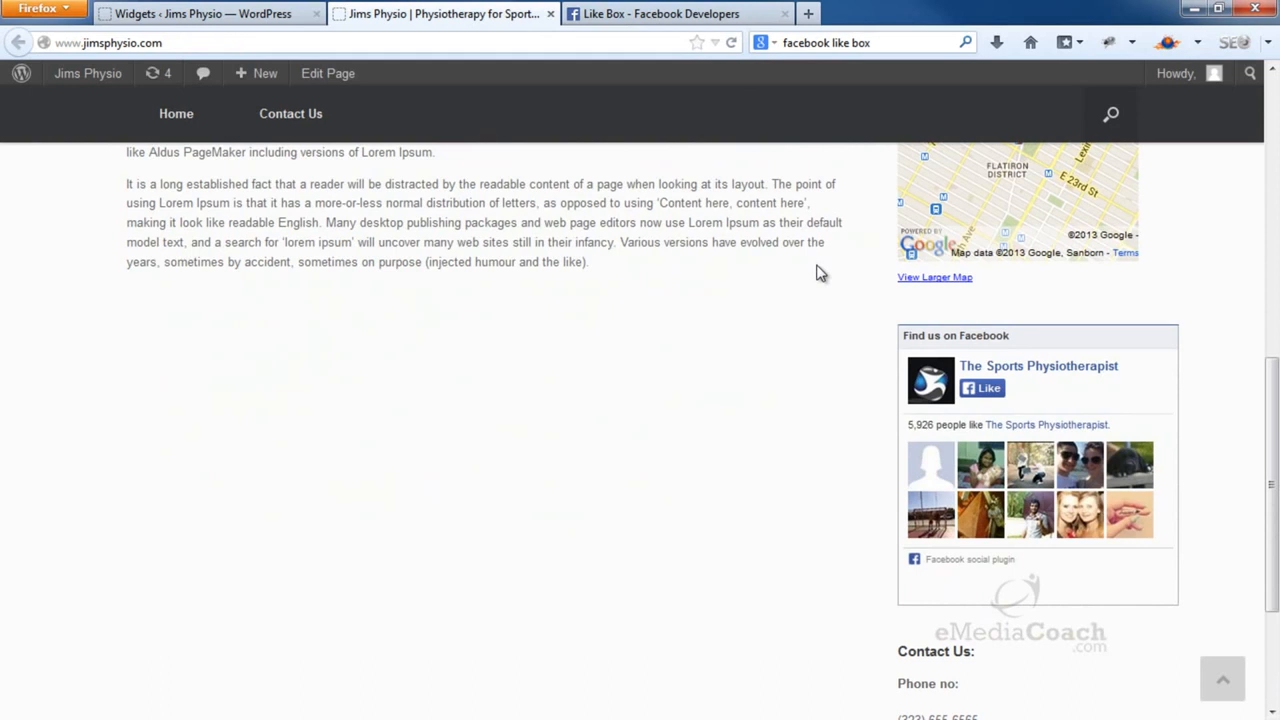
scroll(816, 273, up, 7)
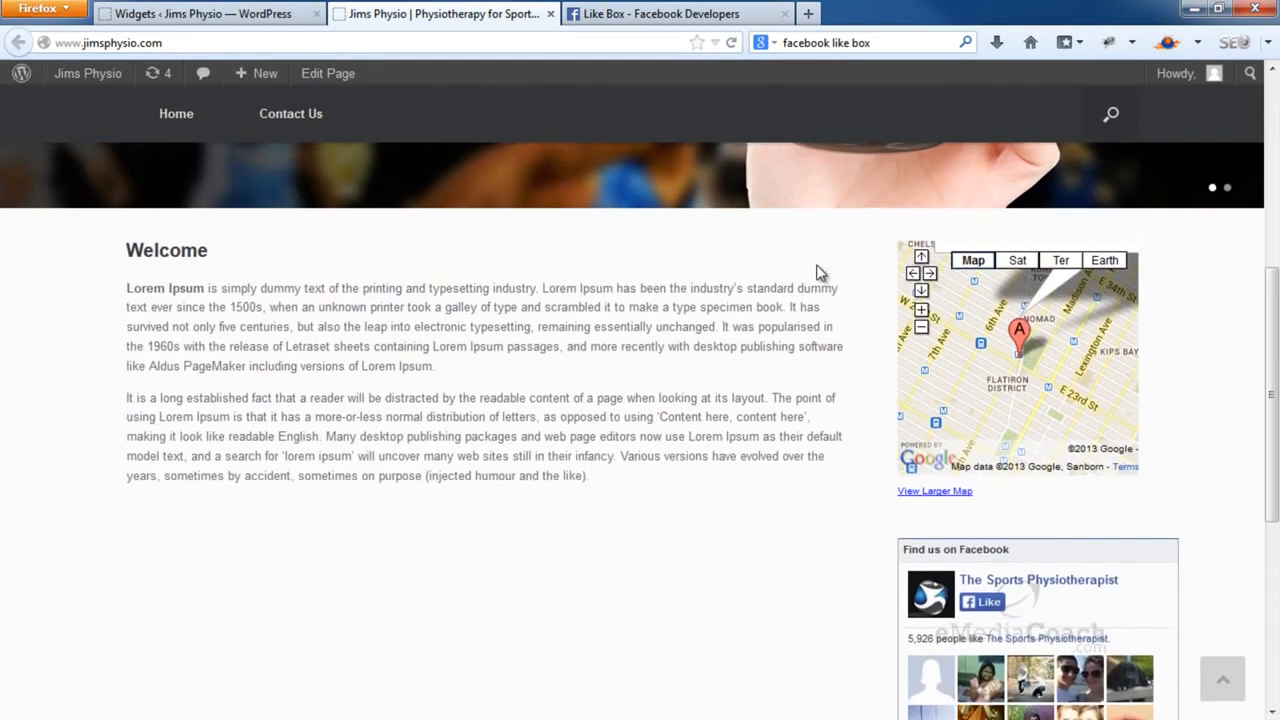
scroll(816, 273, down, 4)
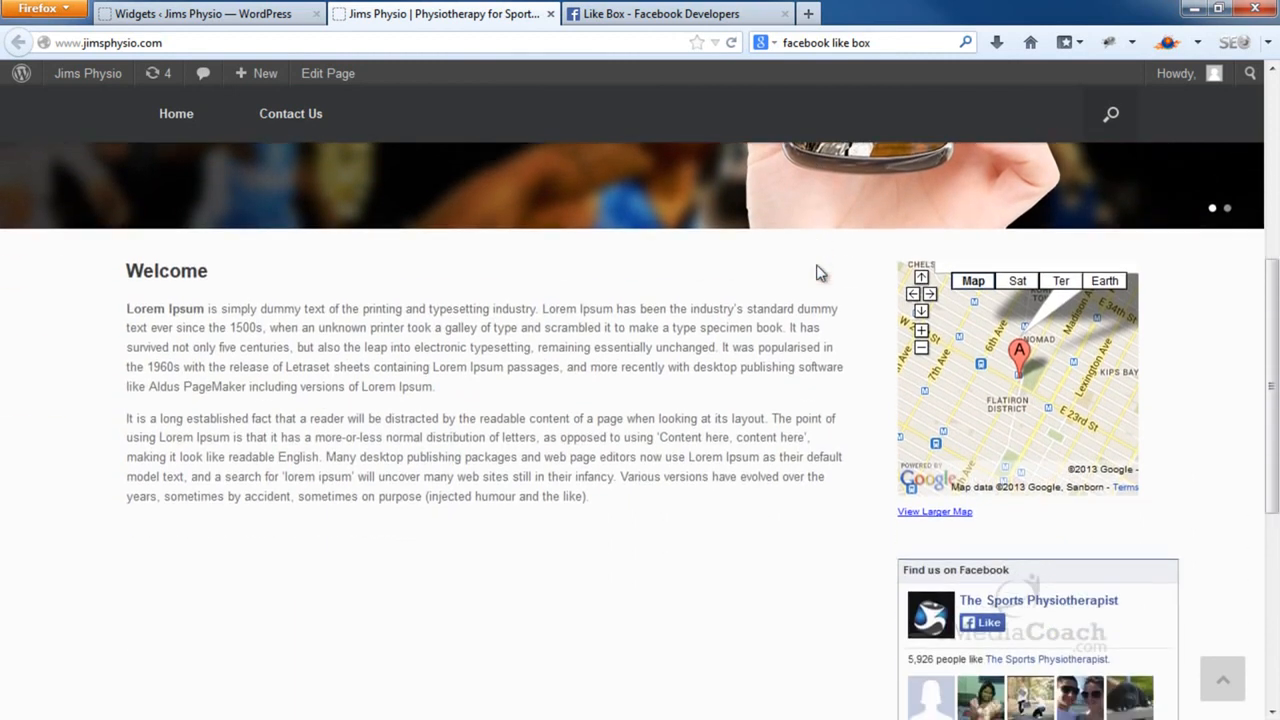
scroll(818, 272, down, 3)
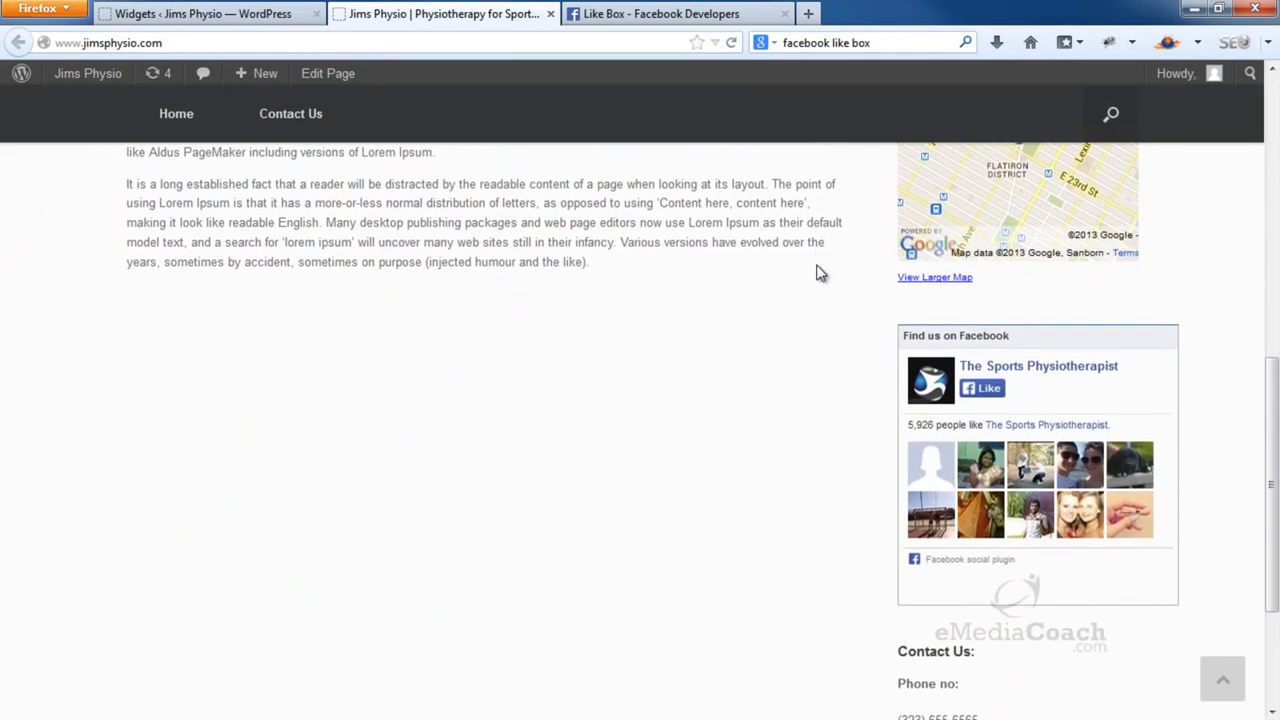
scroll(816, 273, down, 4)
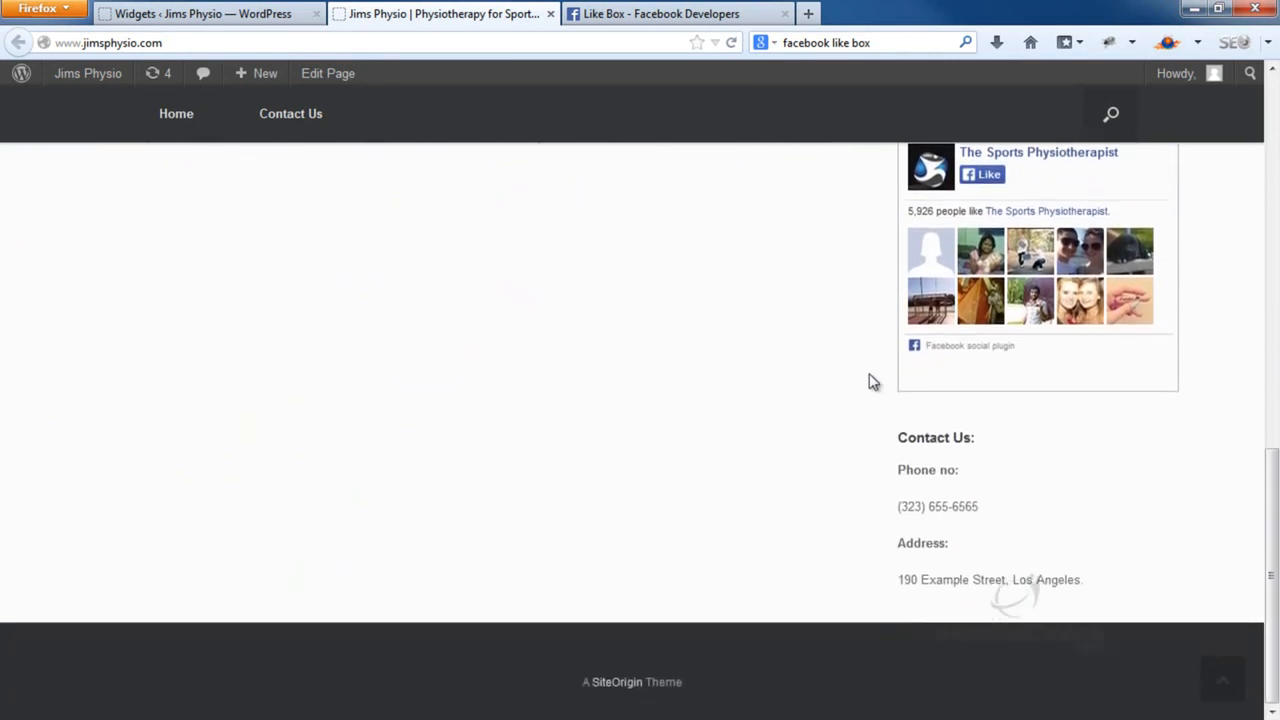
scroll(818, 492, up, 3)
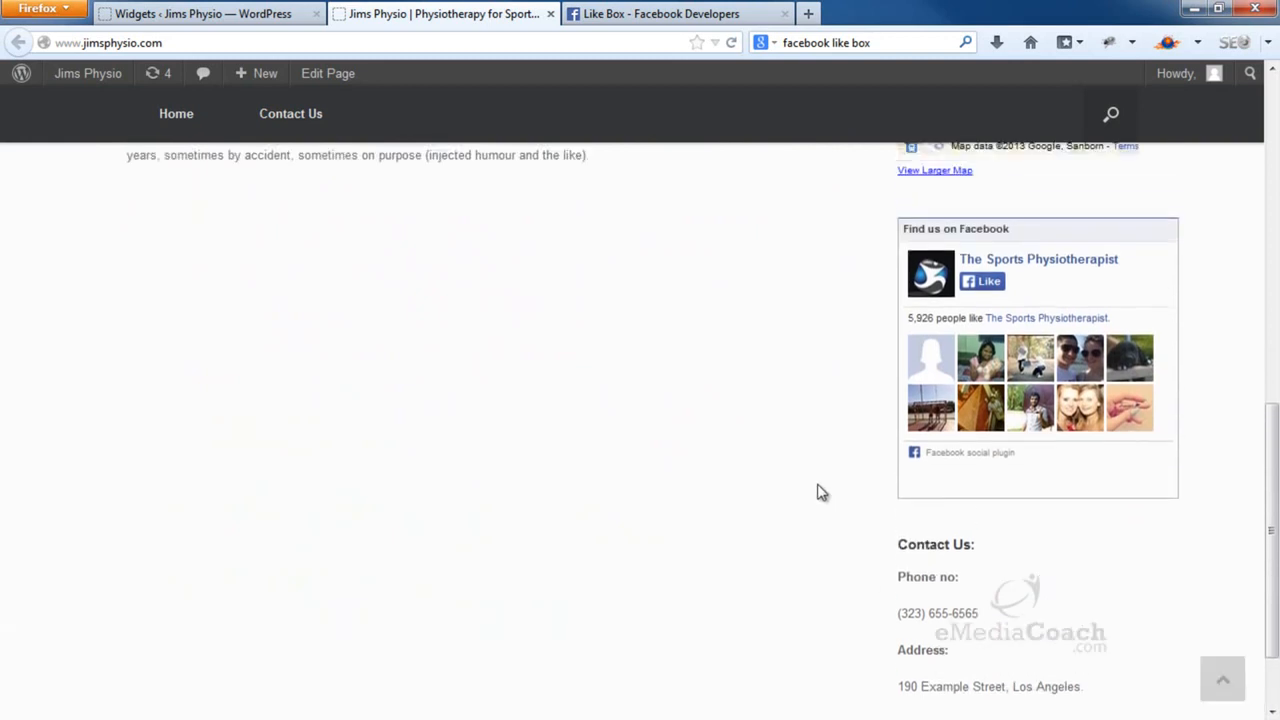
scroll(798, 488, up, 1)
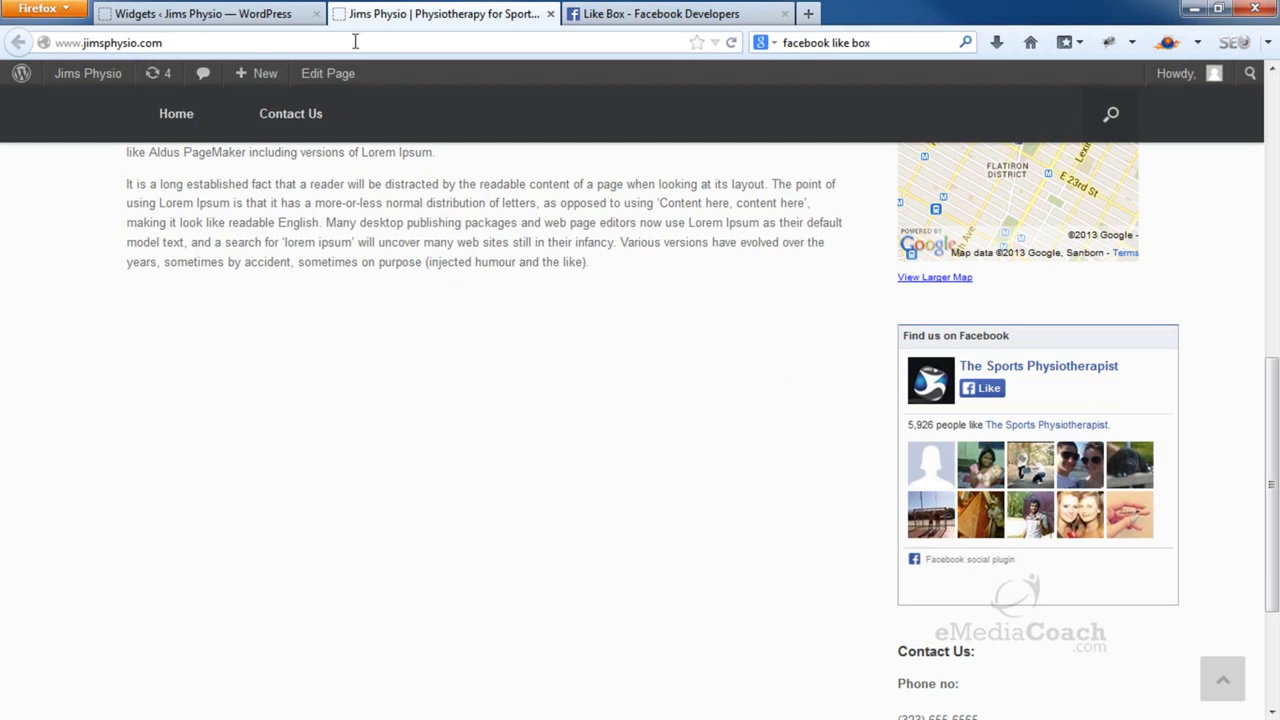
Delete the Black Studio TinyMCE 'Contact Us' widget from the Sidebar
click(292, 14)
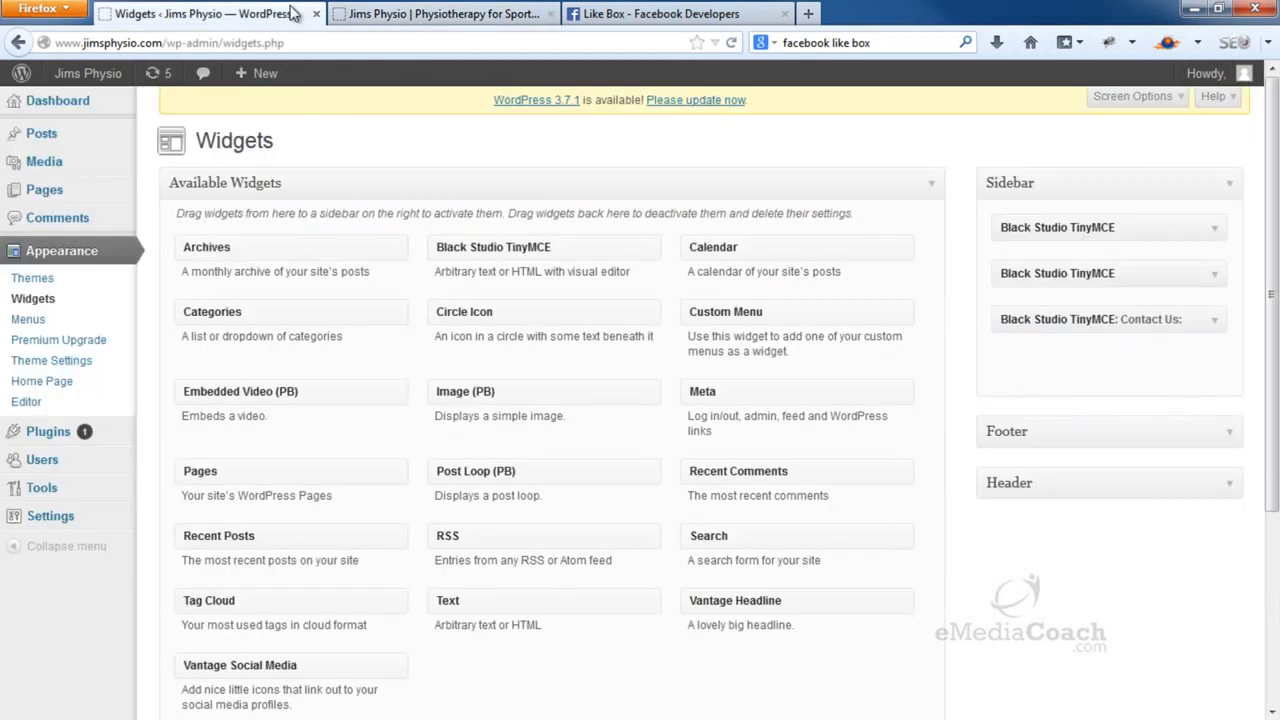
click(1216, 326)
scroll(1220, 332, down, 4)
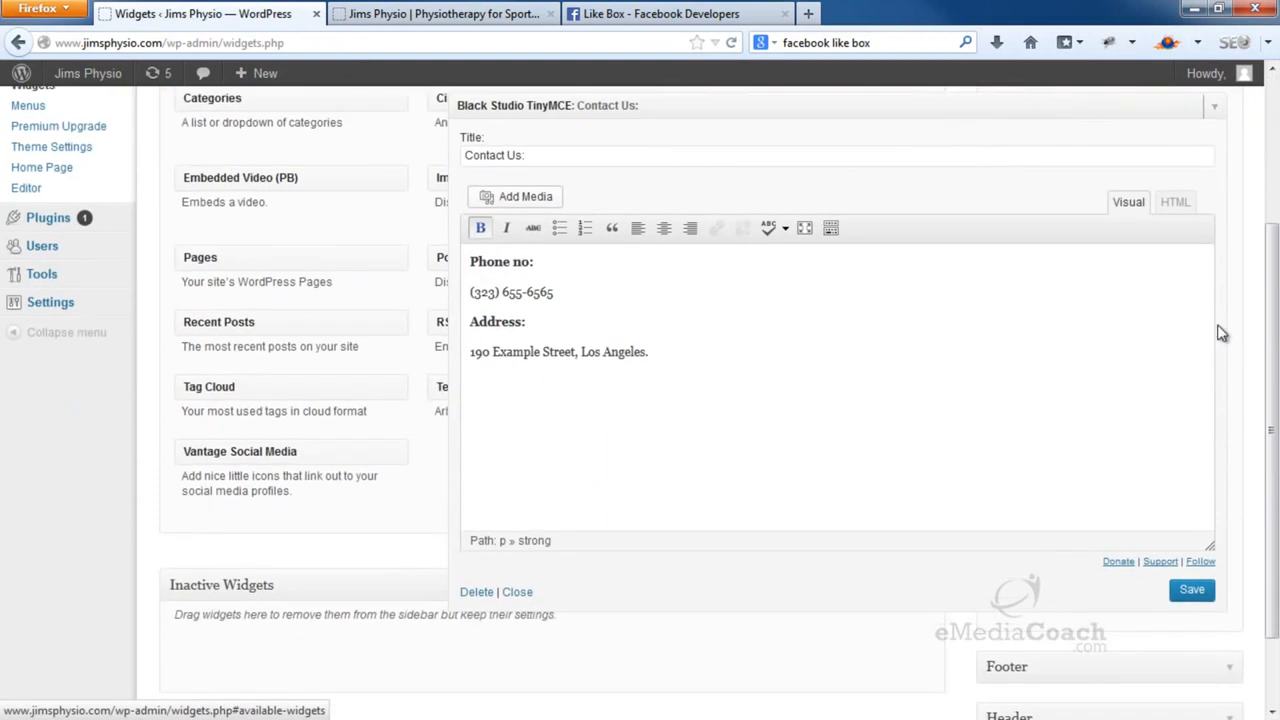
click(476, 593)
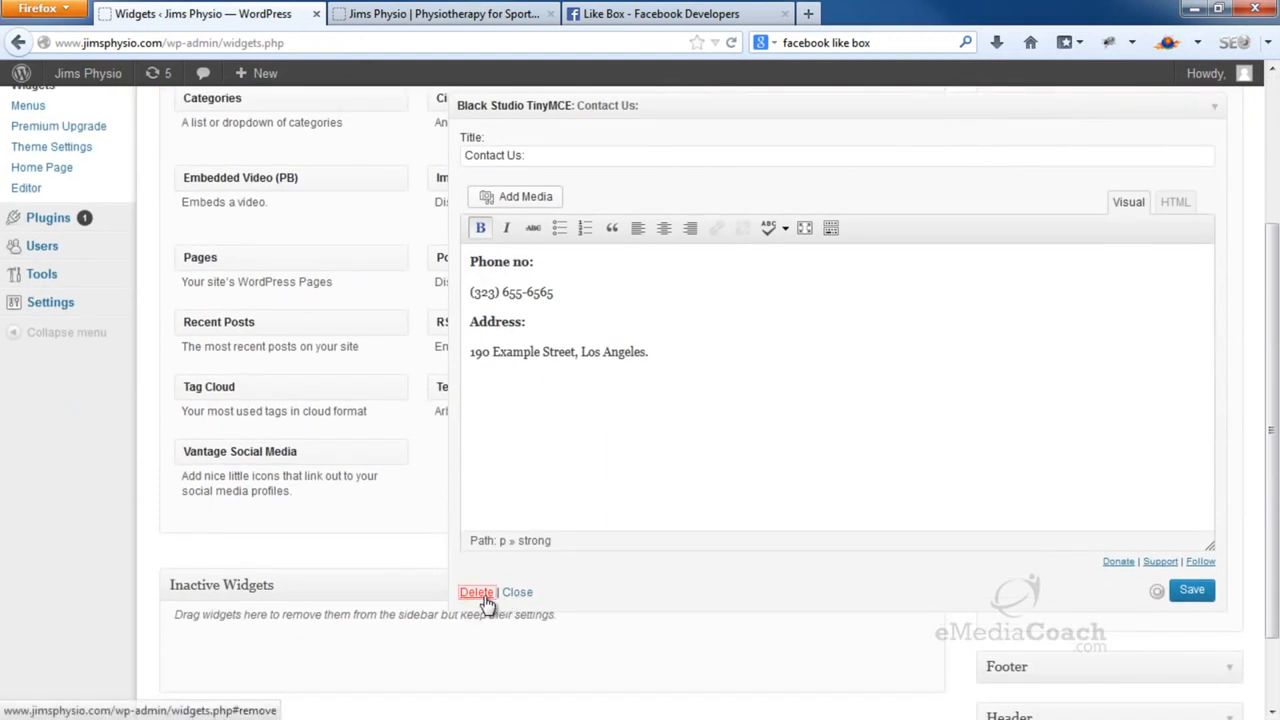
scroll(686, 549, up, 4)
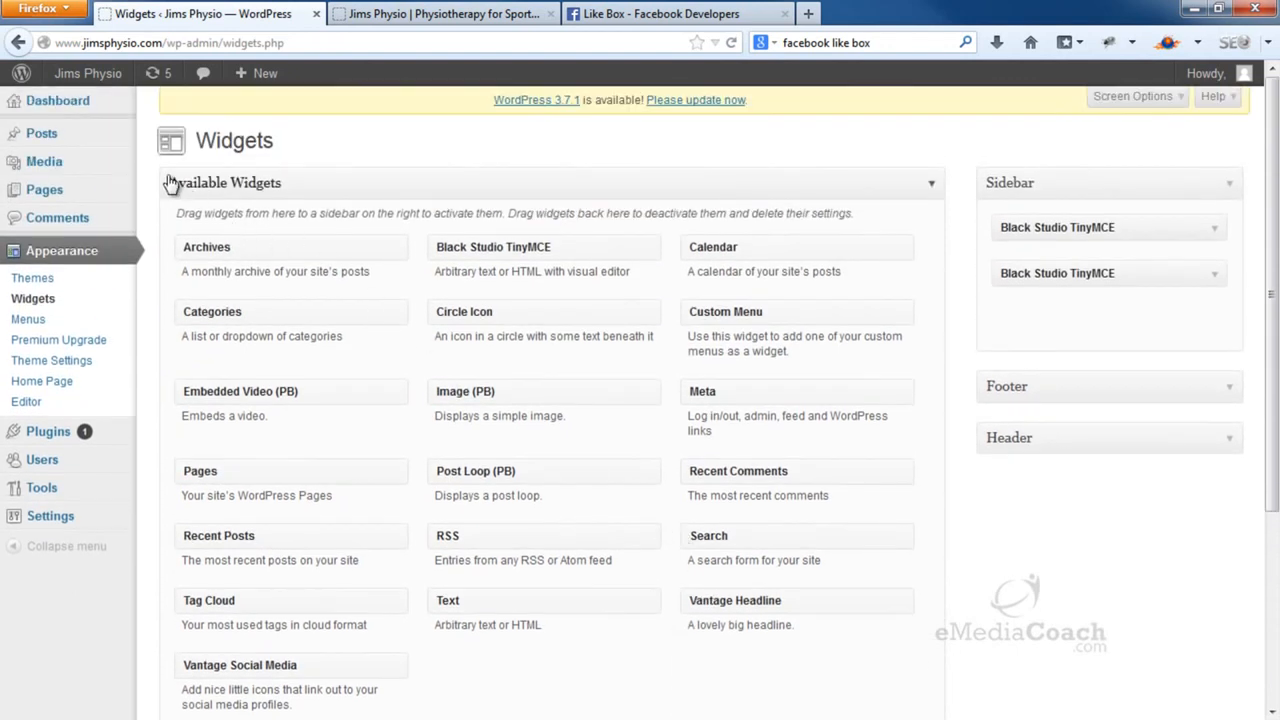
Open the Welcome page for editing and add an empty paragraph after its text
mouse_move(127, 189)
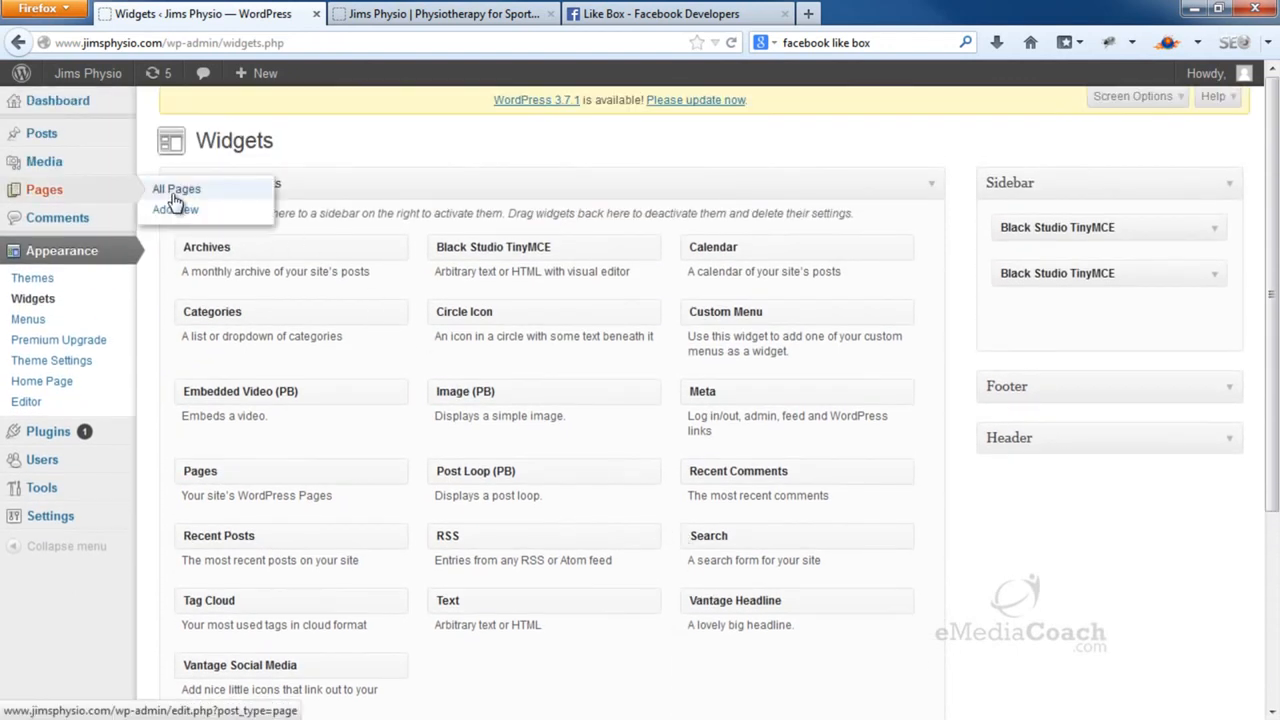
click(174, 198)
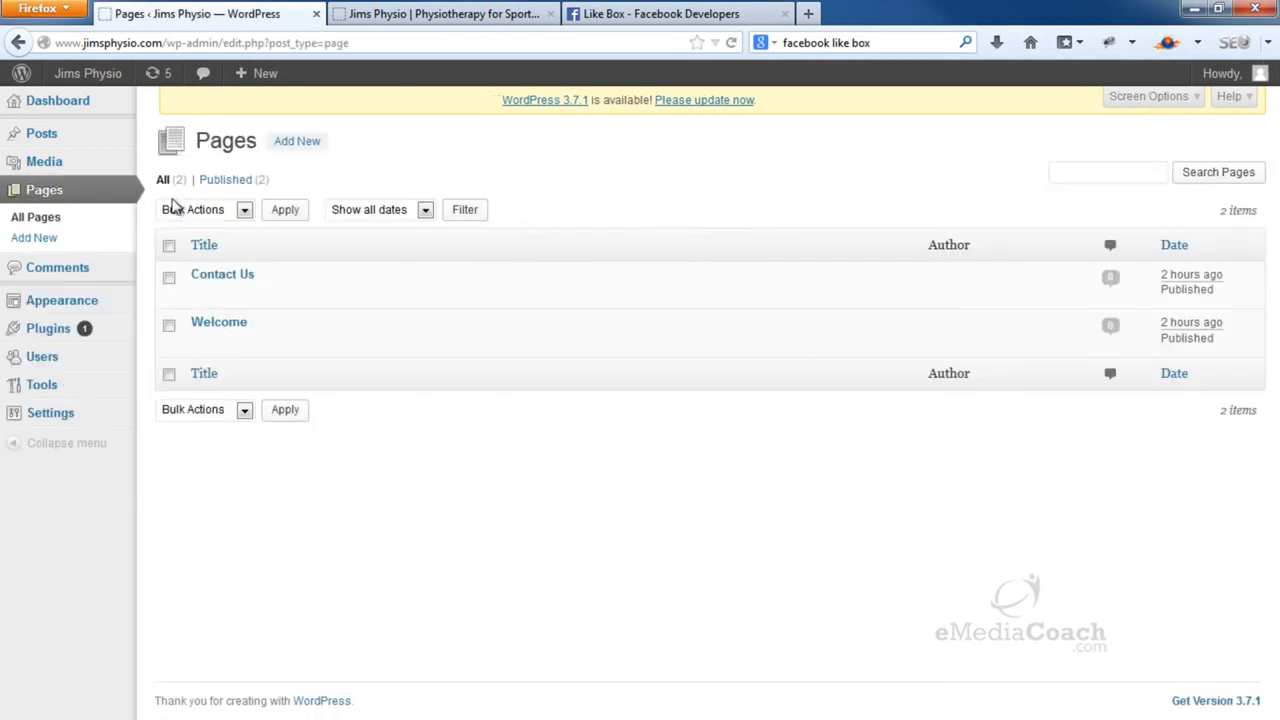
click(214, 324)
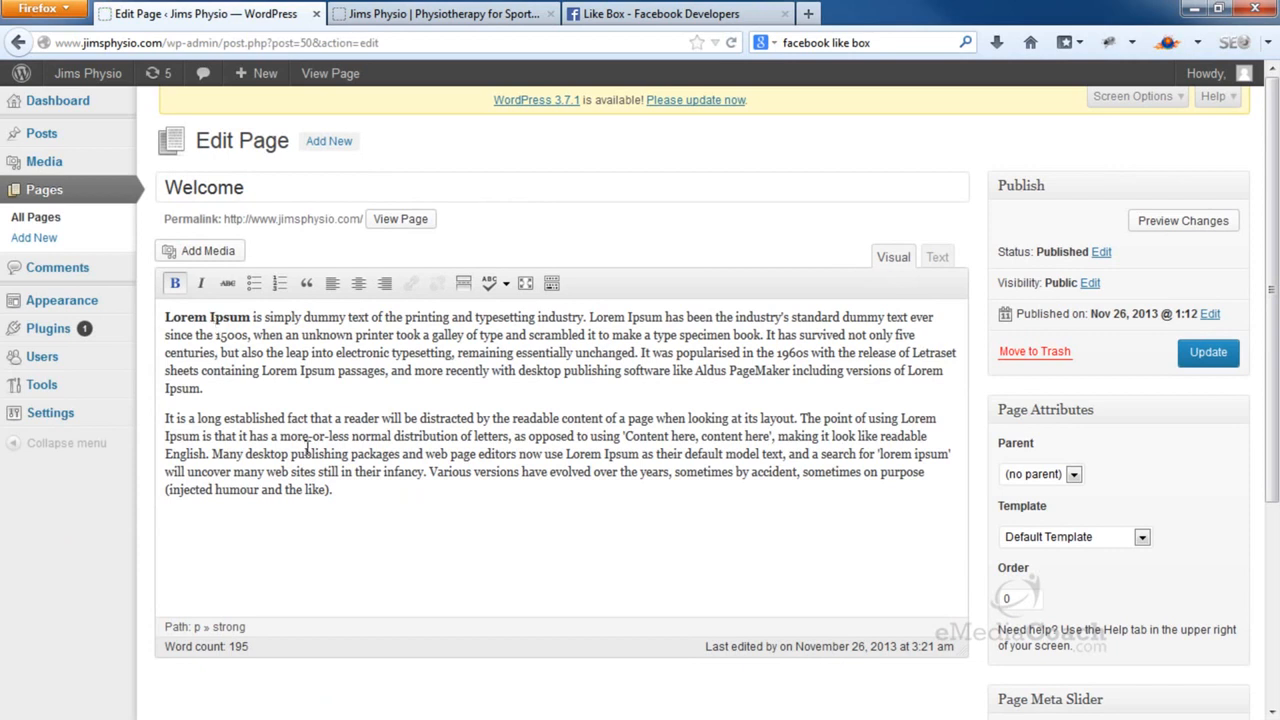
click(354, 497)
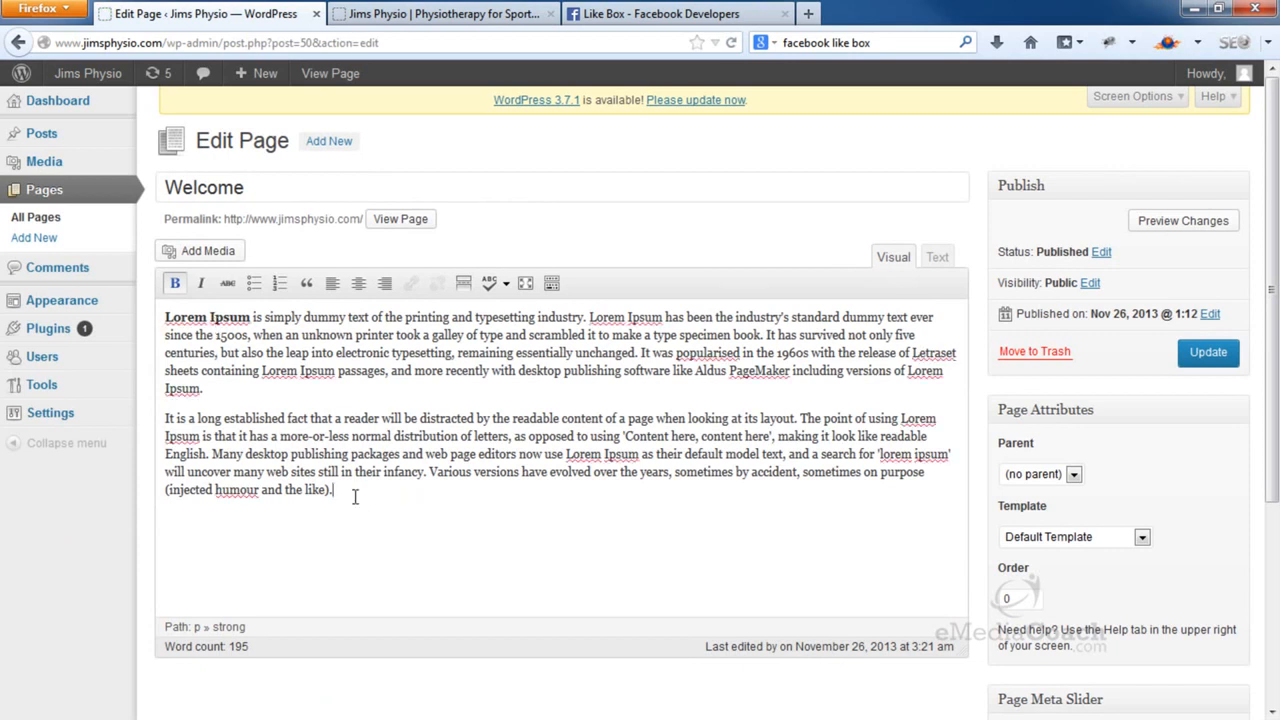
key(Return)
Upload the spine image, insert it at Full Size 1025 × 449, and update the page
click(208, 255)
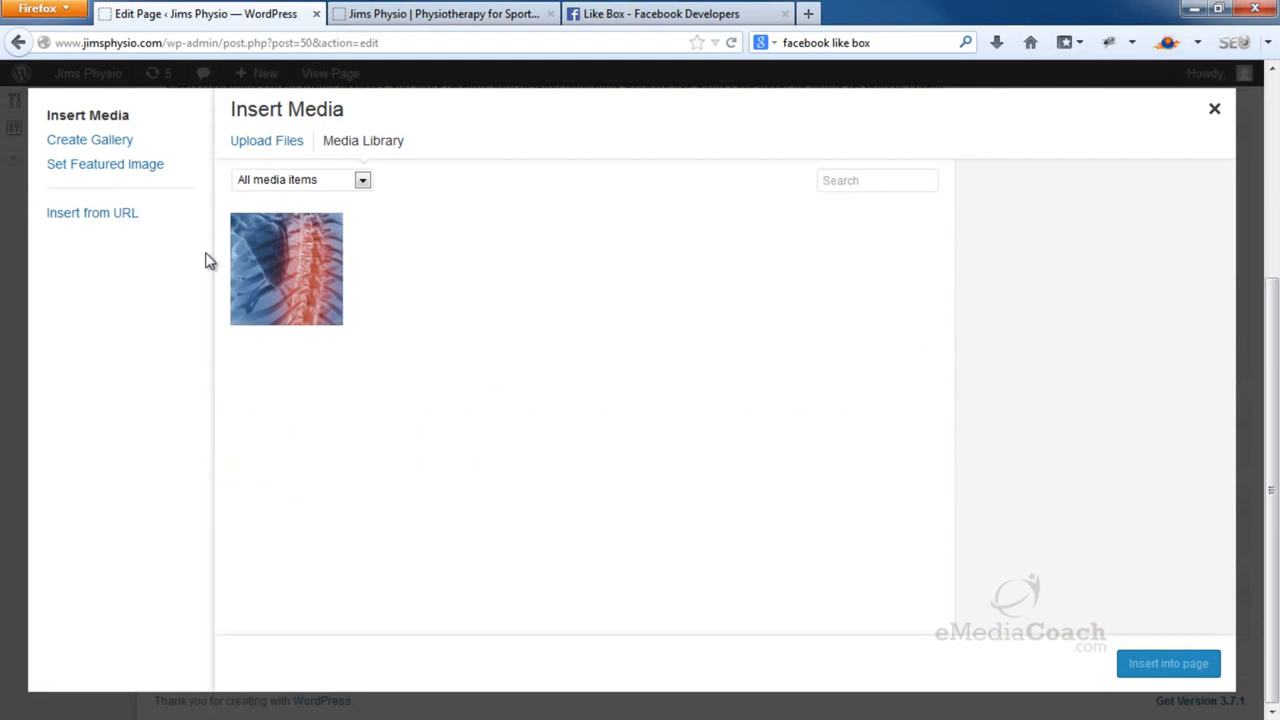
click(282, 146)
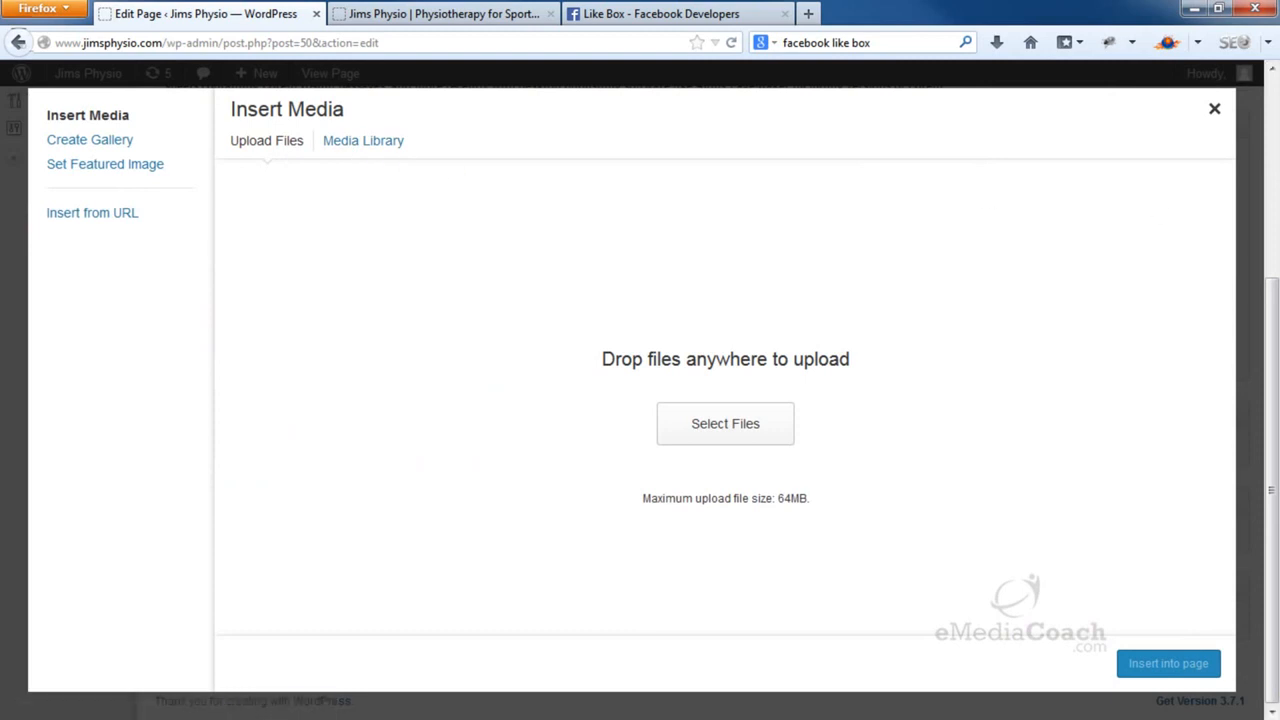
drag(980, 12, 640, 417)
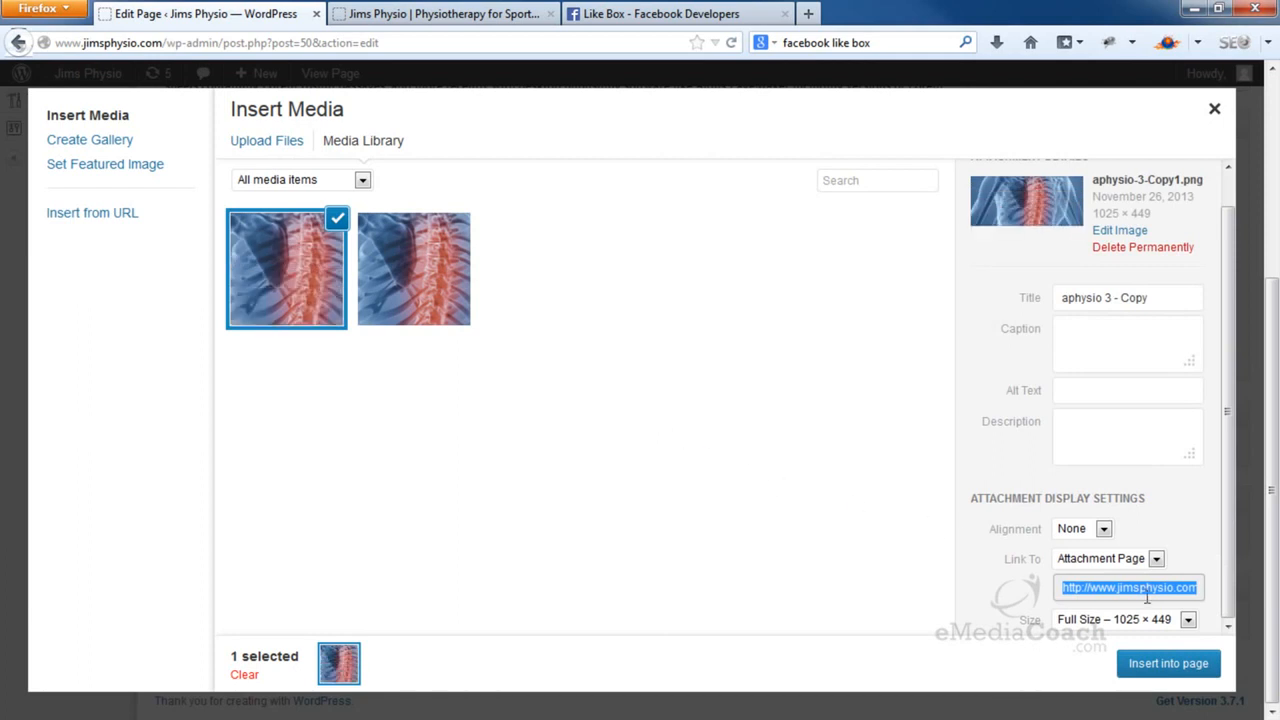
click(1188, 621)
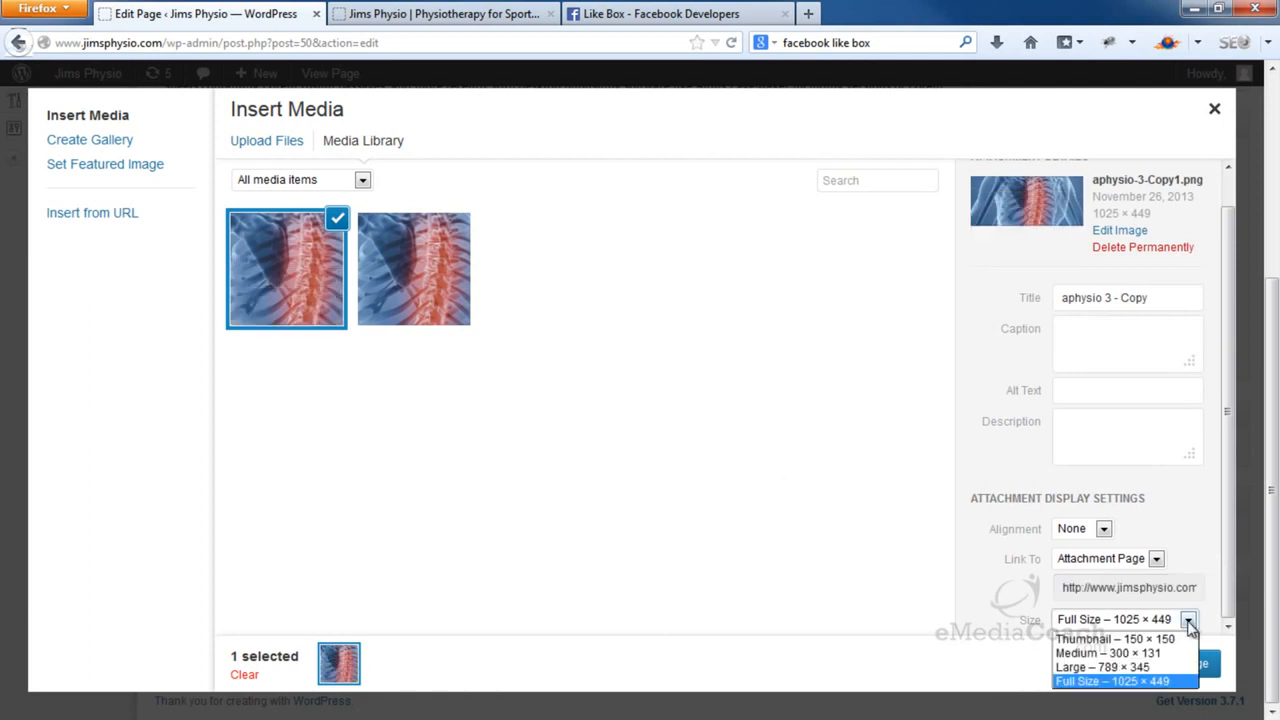
click(1140, 681)
click(1150, 672)
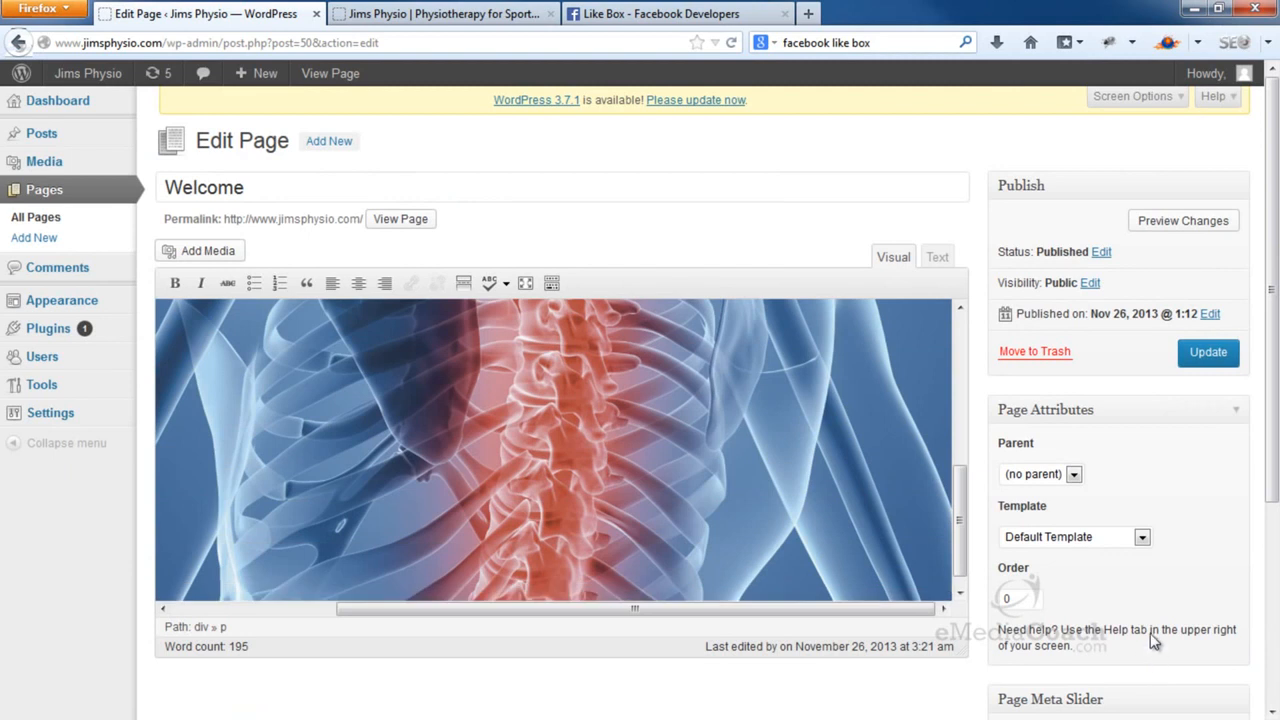
click(1209, 368)
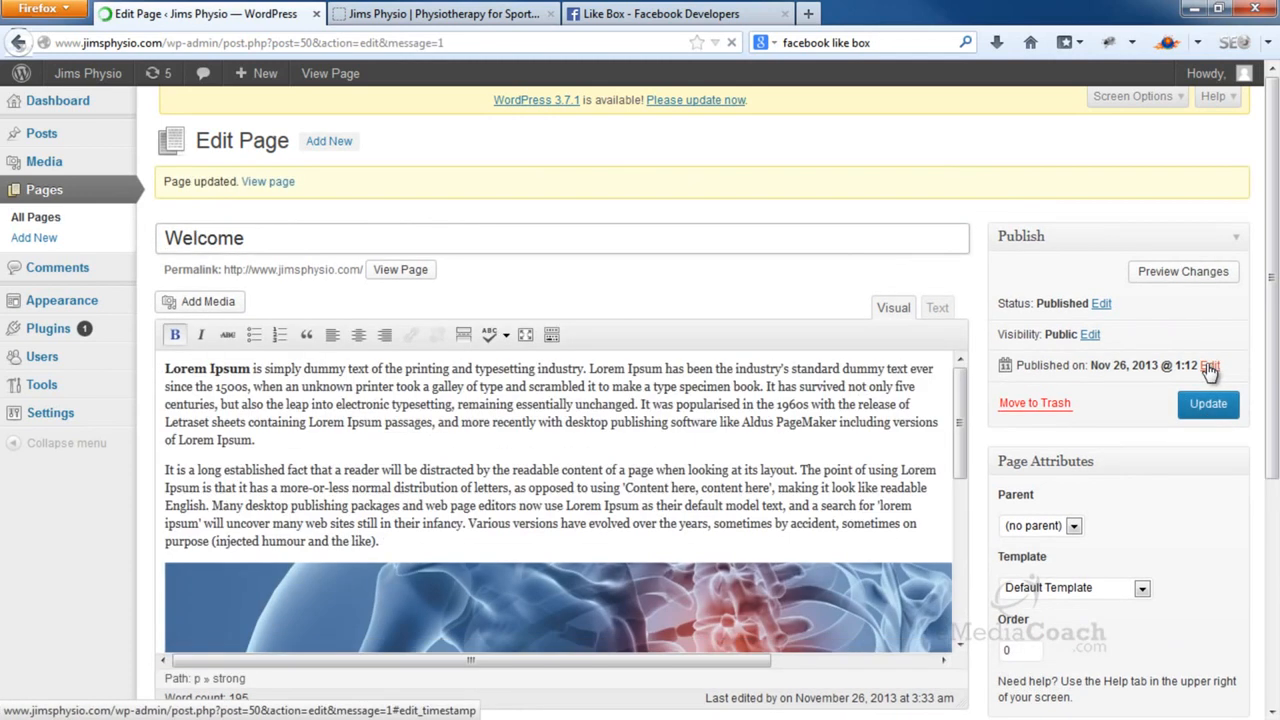
click(500, 16)
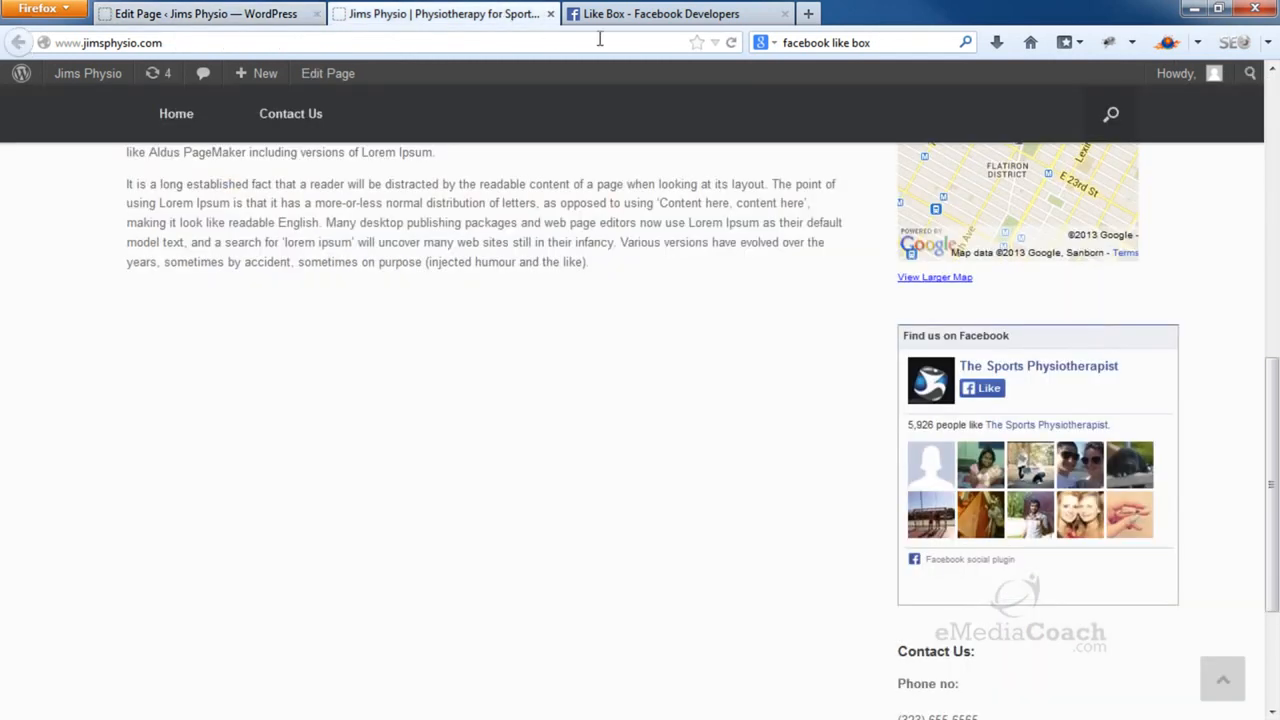
click(734, 44)
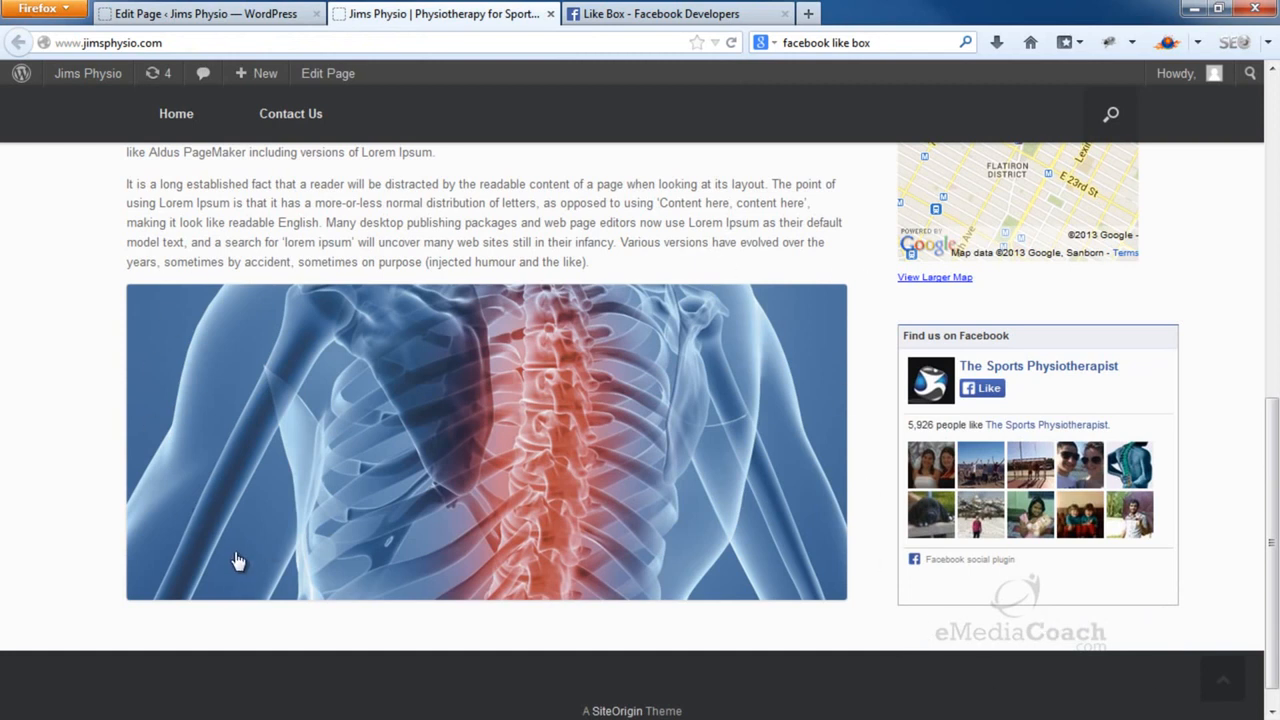
scroll(236, 559, up, 4)
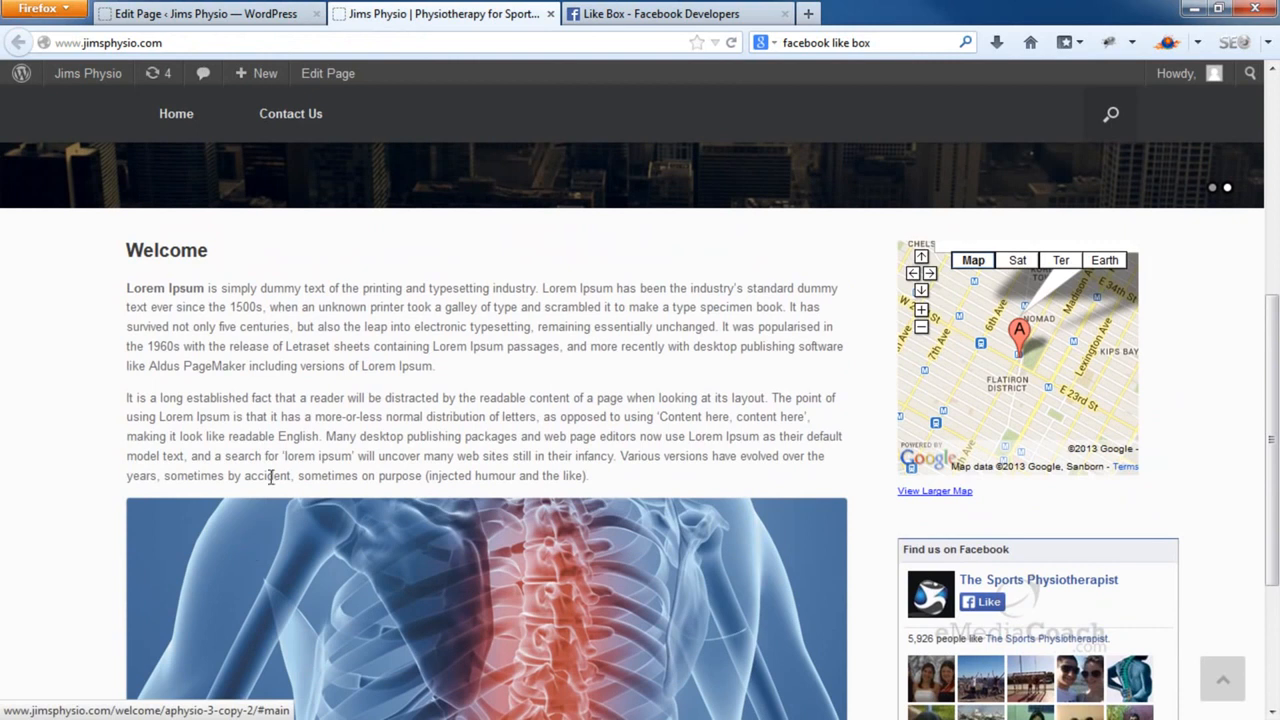
click(265, 20)
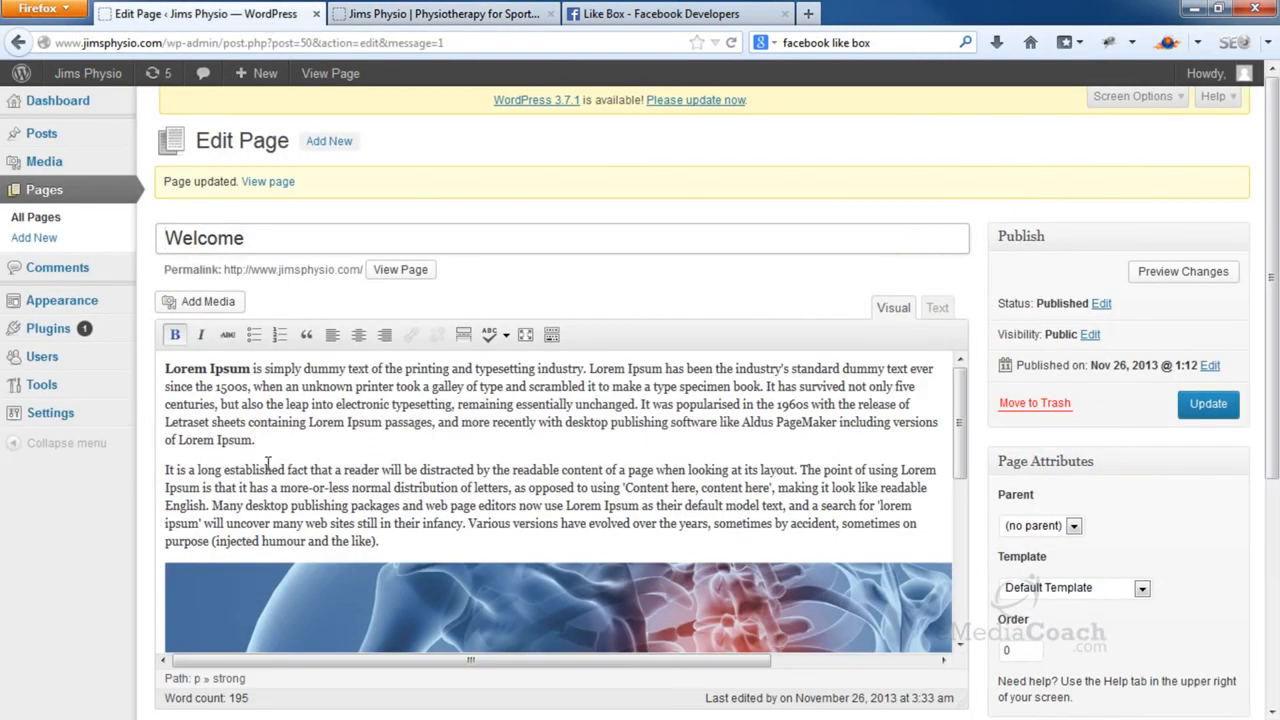
Apply the 70% size to the spine image and update the Welcome page
click(249, 586)
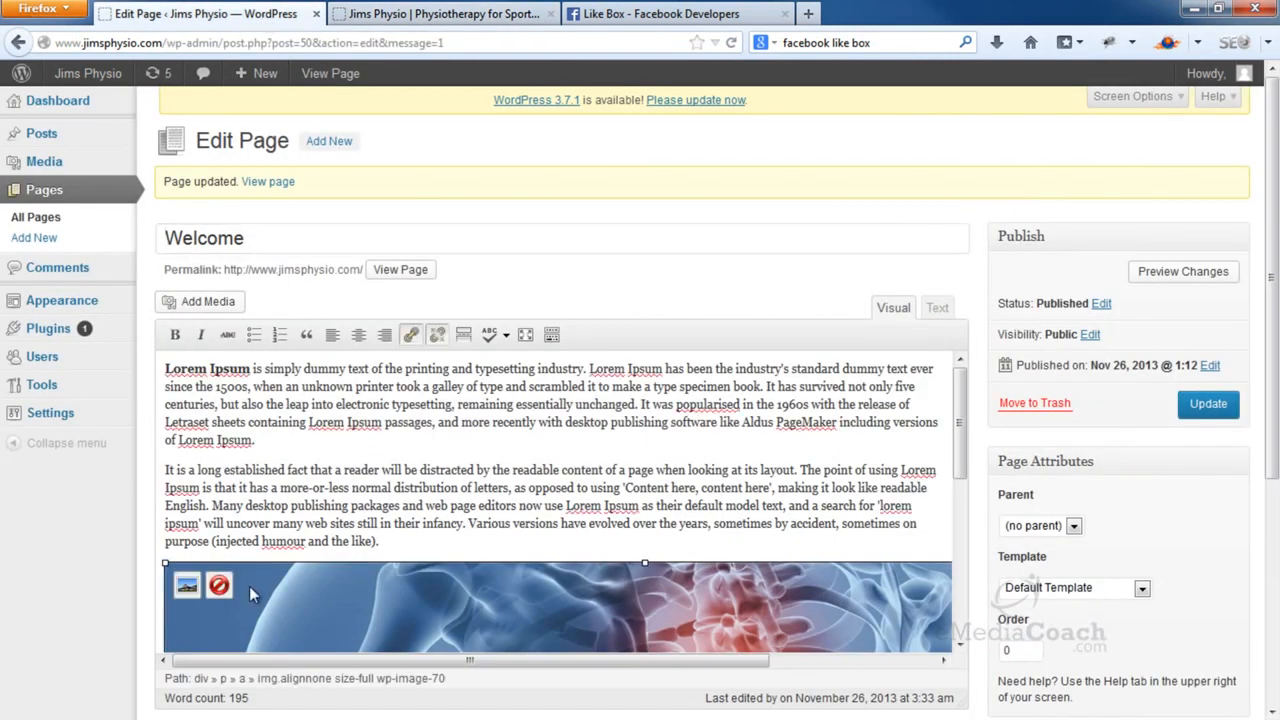
click(187, 588)
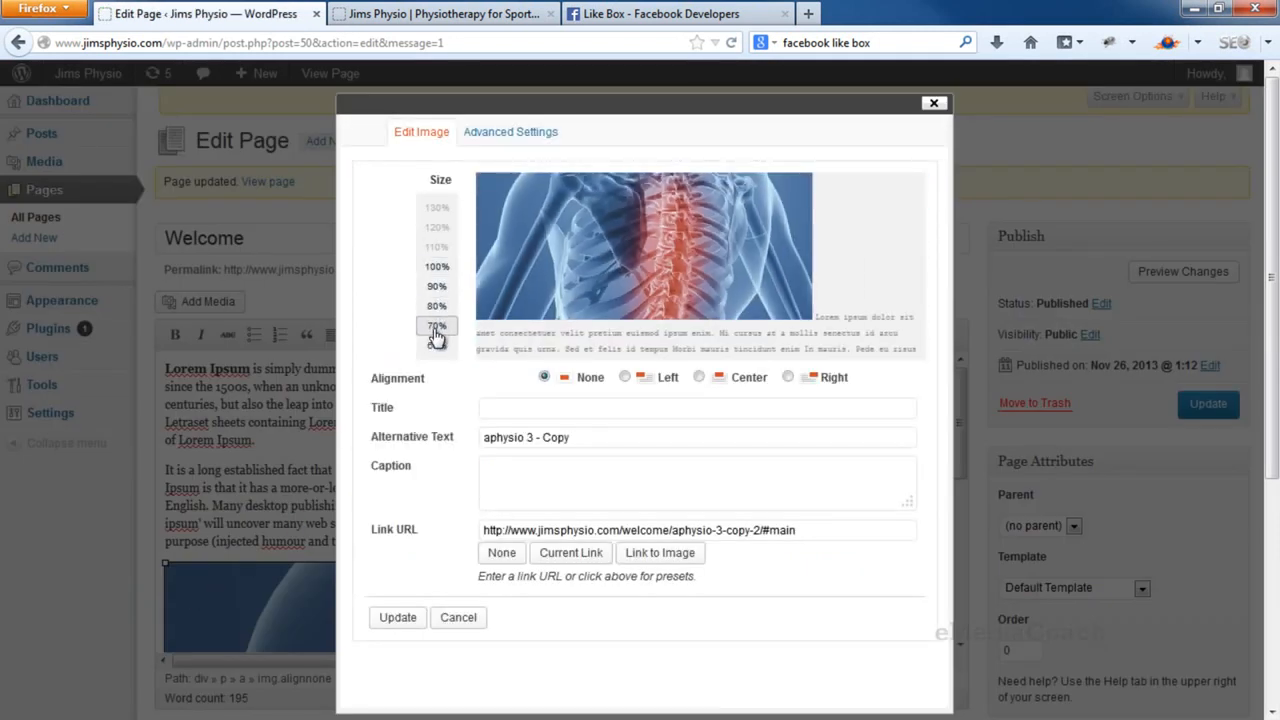
scroll(397, 348, down, 2)
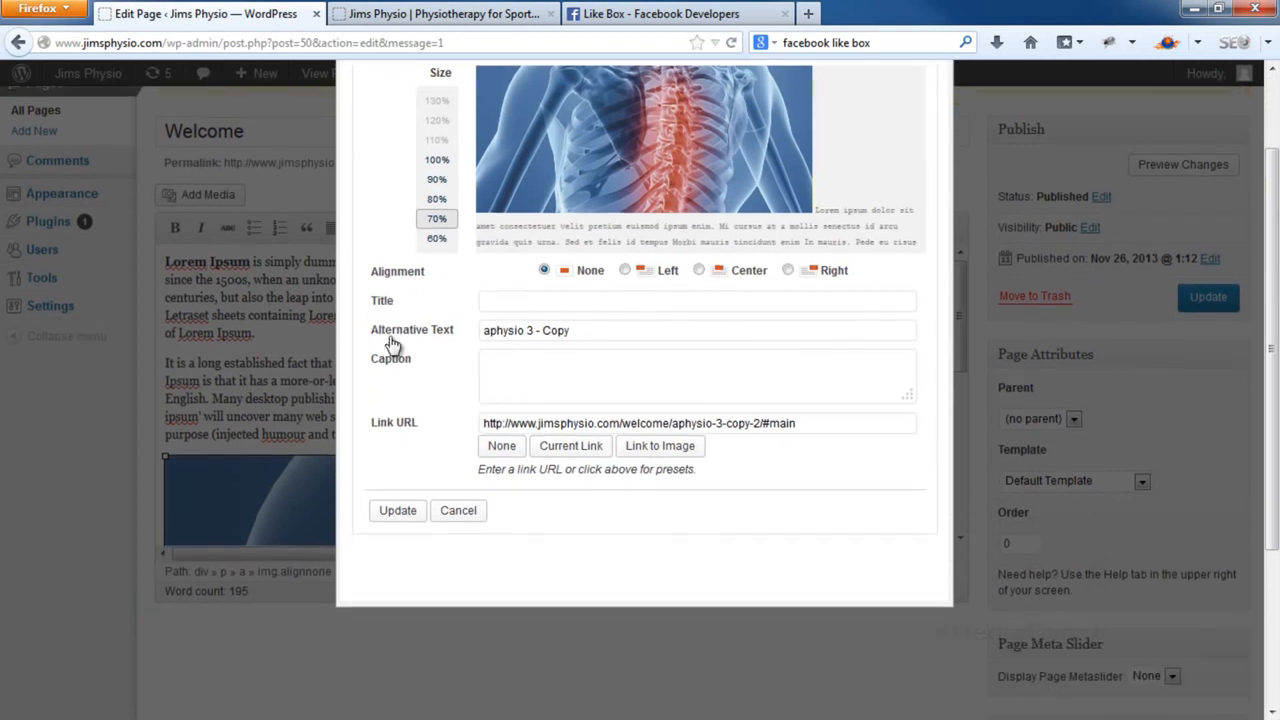
click(389, 512)
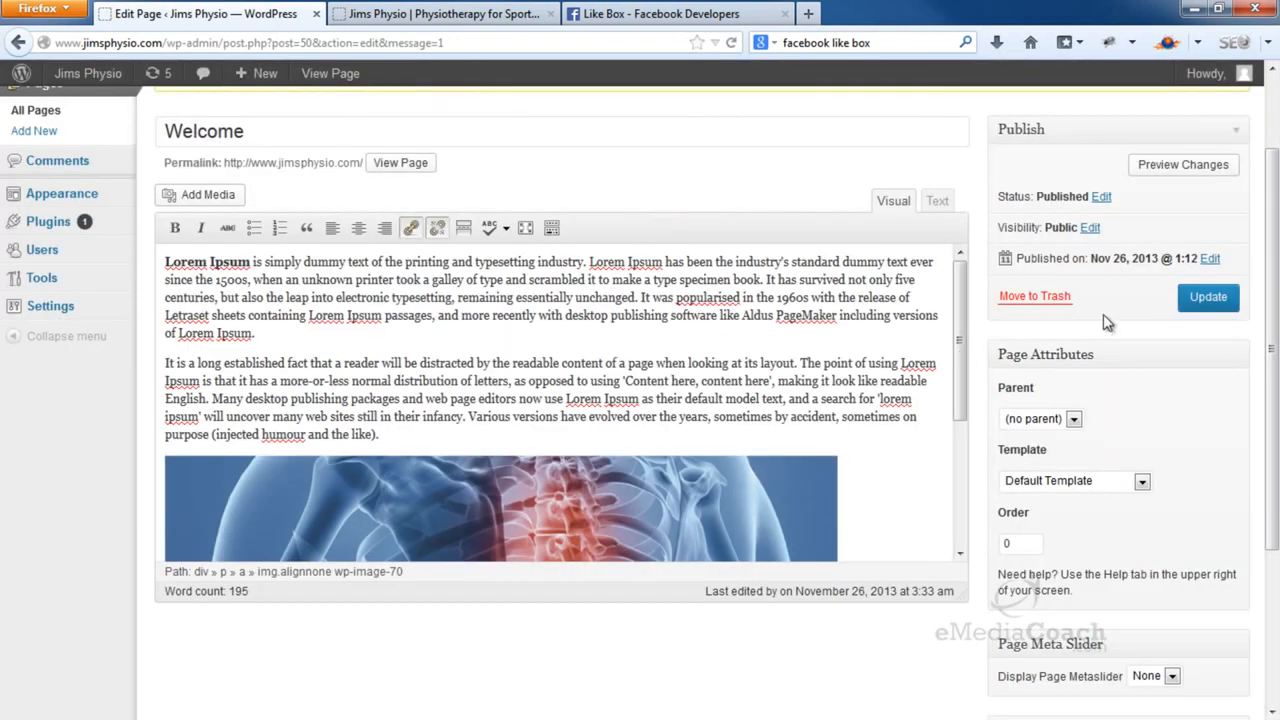
click(1200, 306)
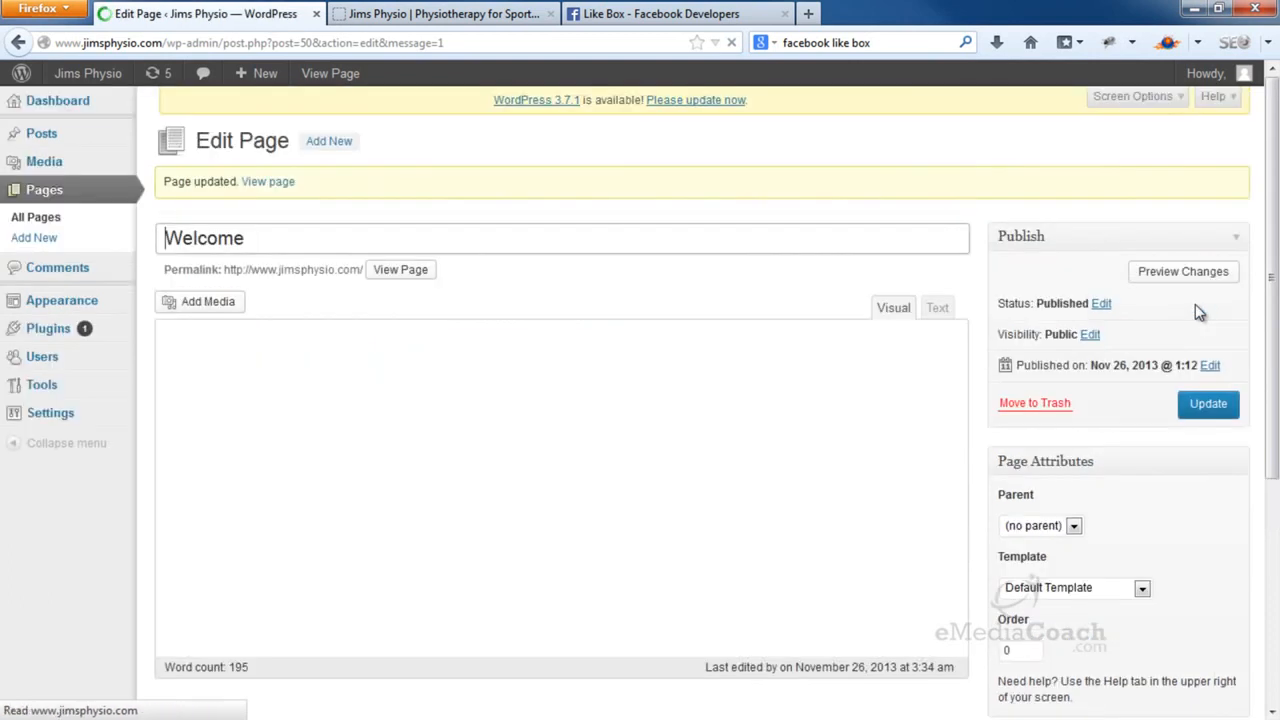
click(490, 20)
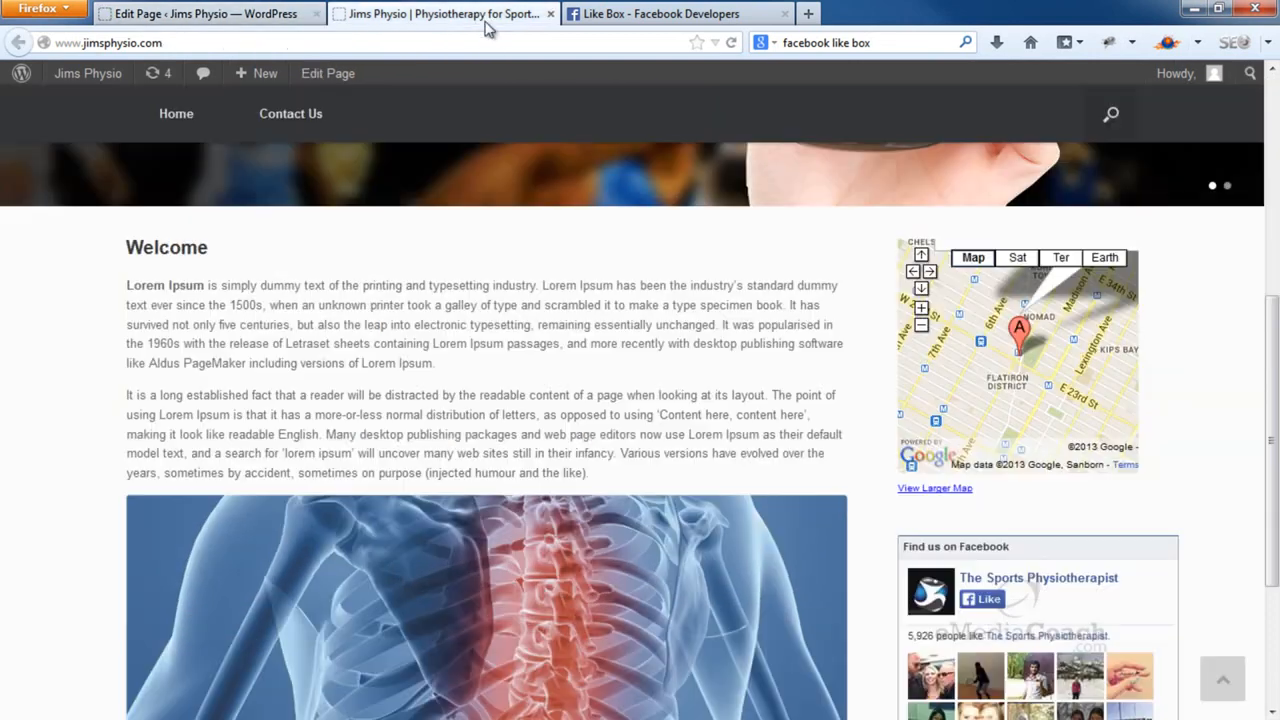
click(731, 43)
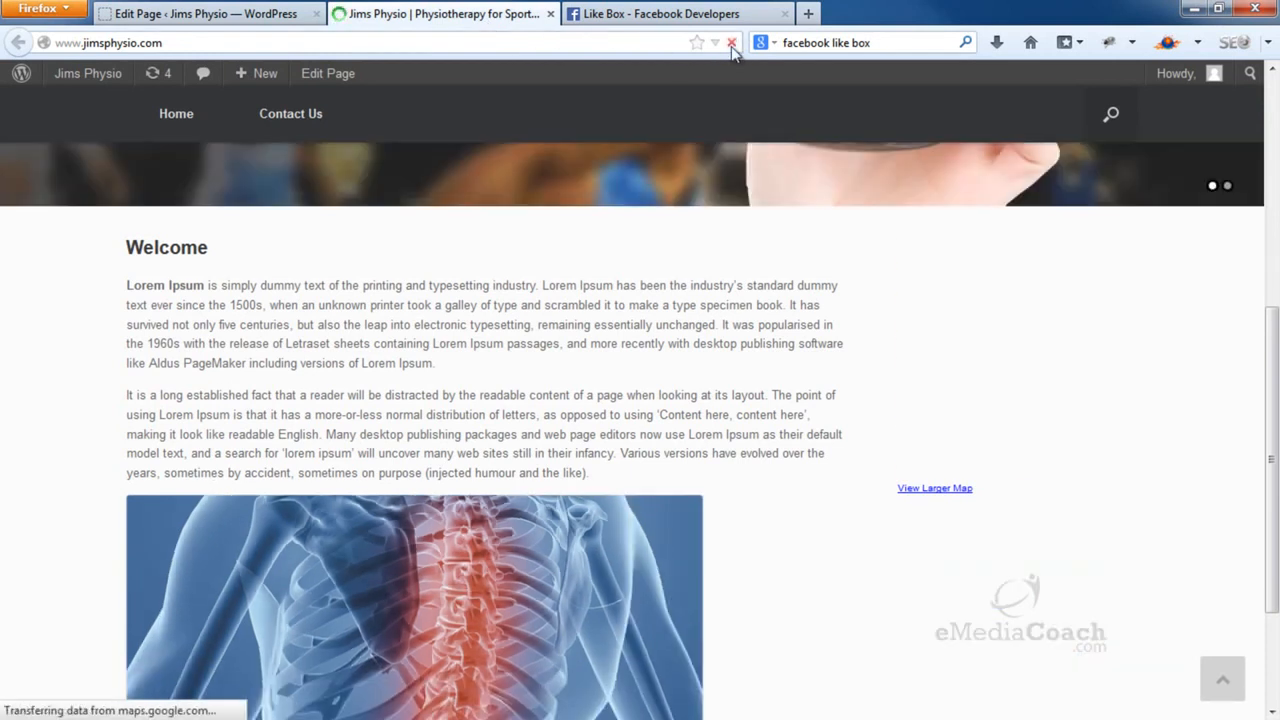
scroll(751, 324, down, 4)
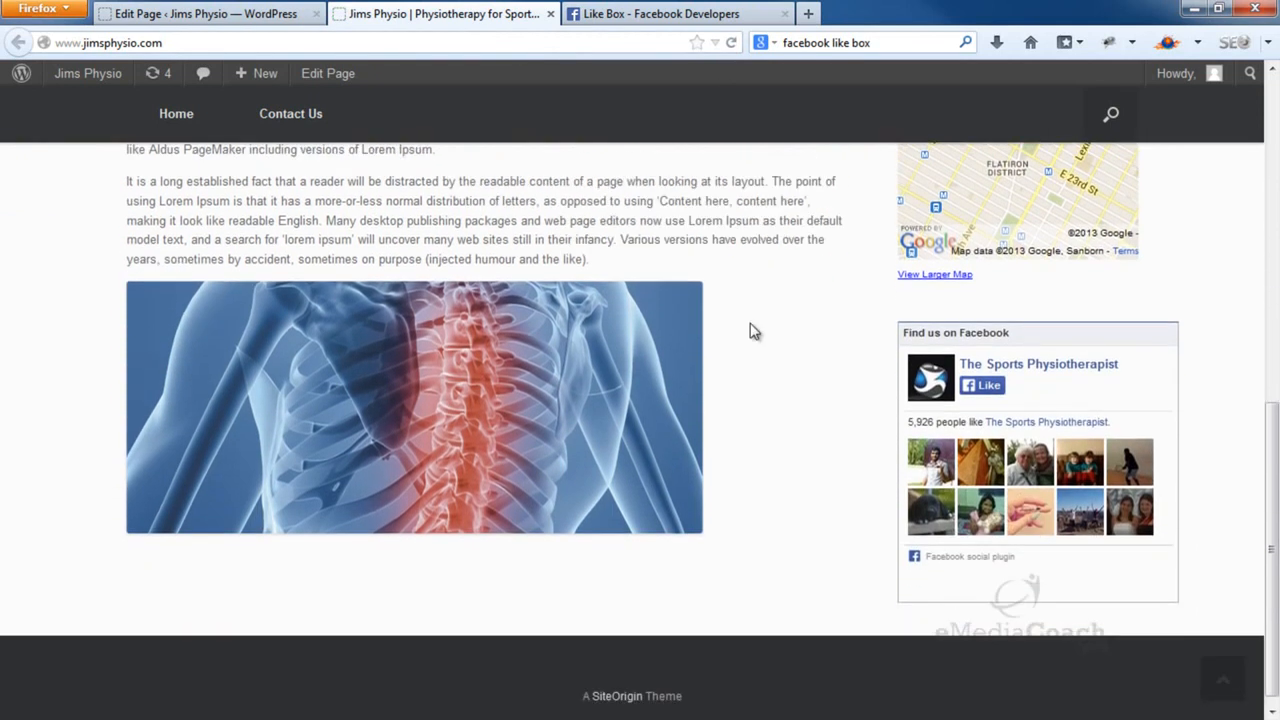
scroll(733, 518, up, 4)
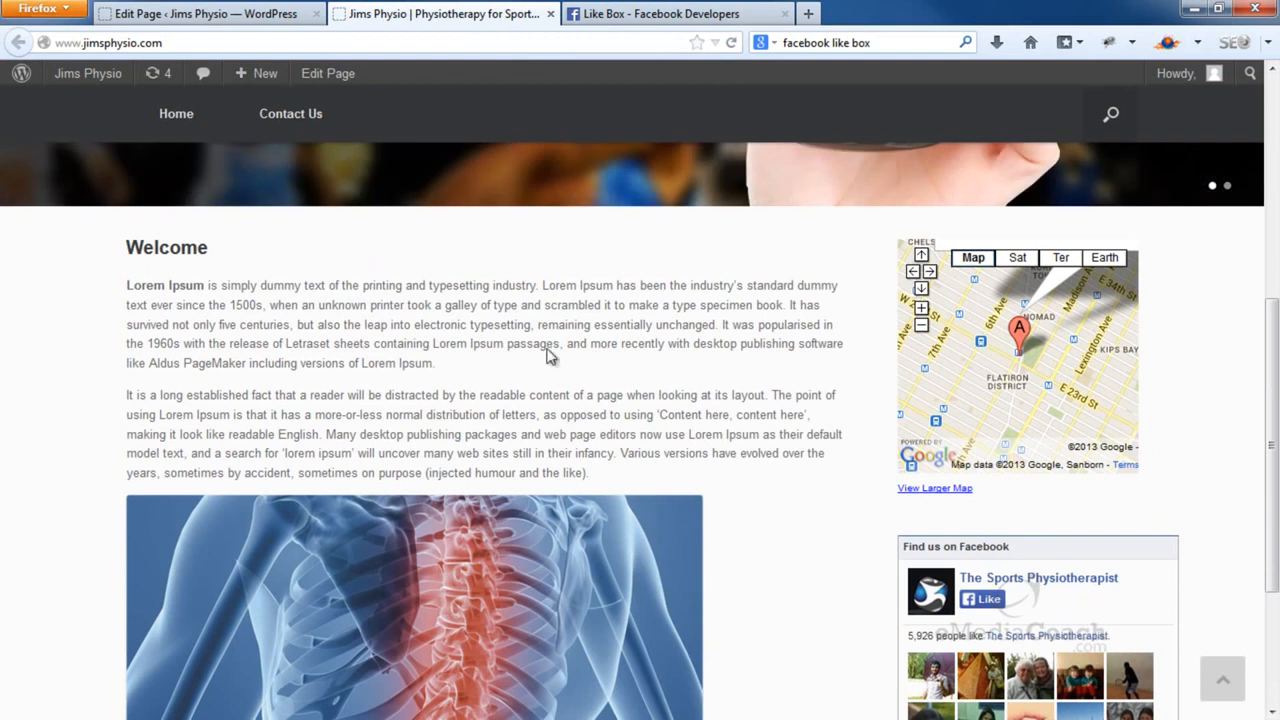
click(247, 25)
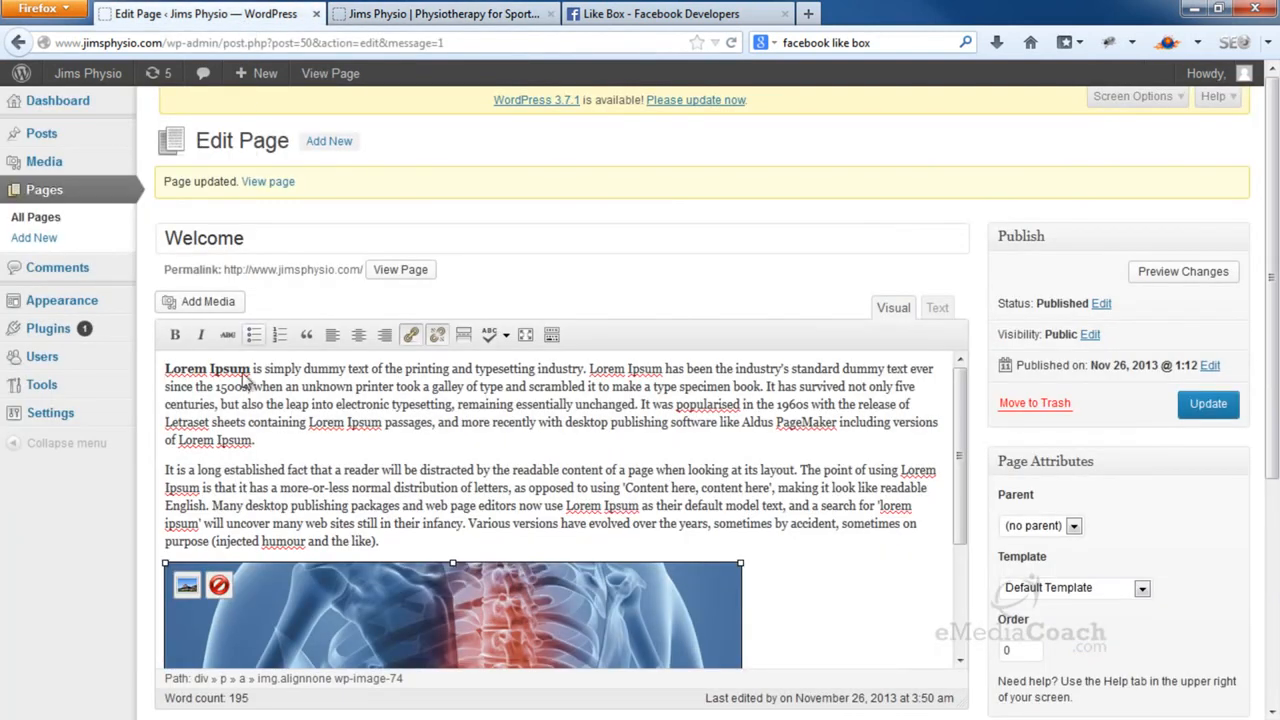
Reset the spine image to Original Size 1025 × 449 via Advanced Settings and update the page
click(186, 590)
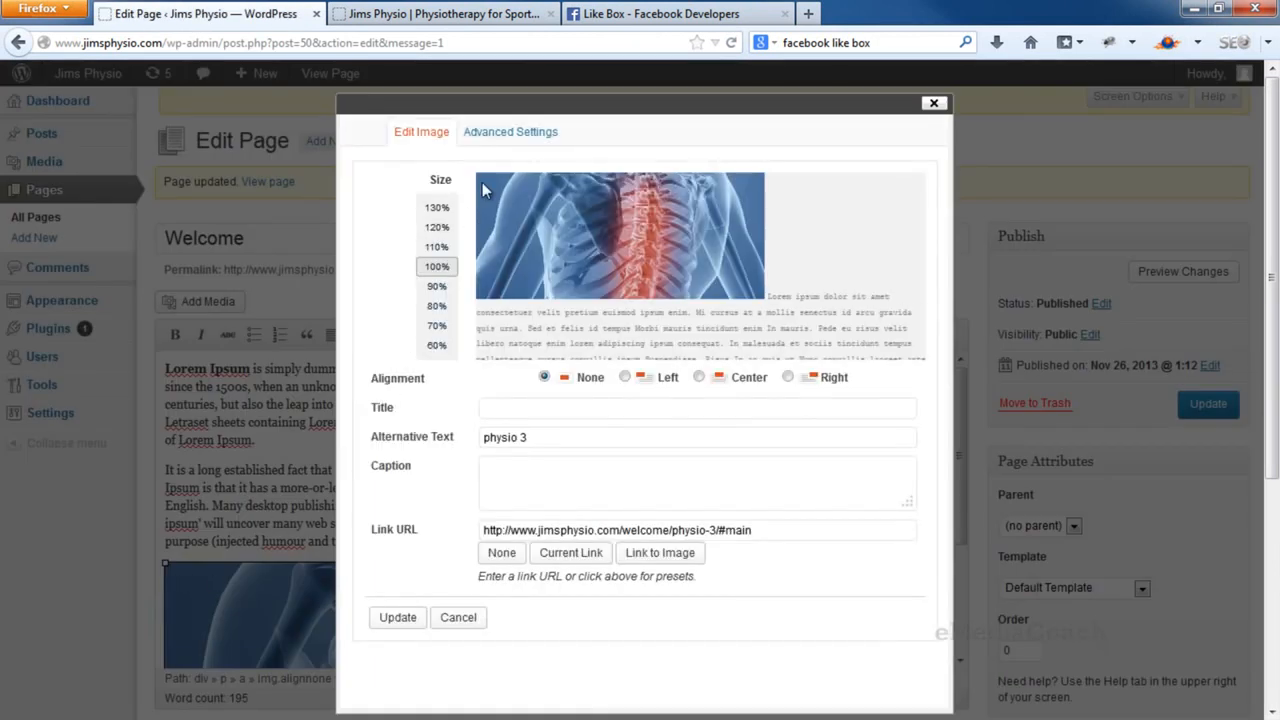
click(511, 134)
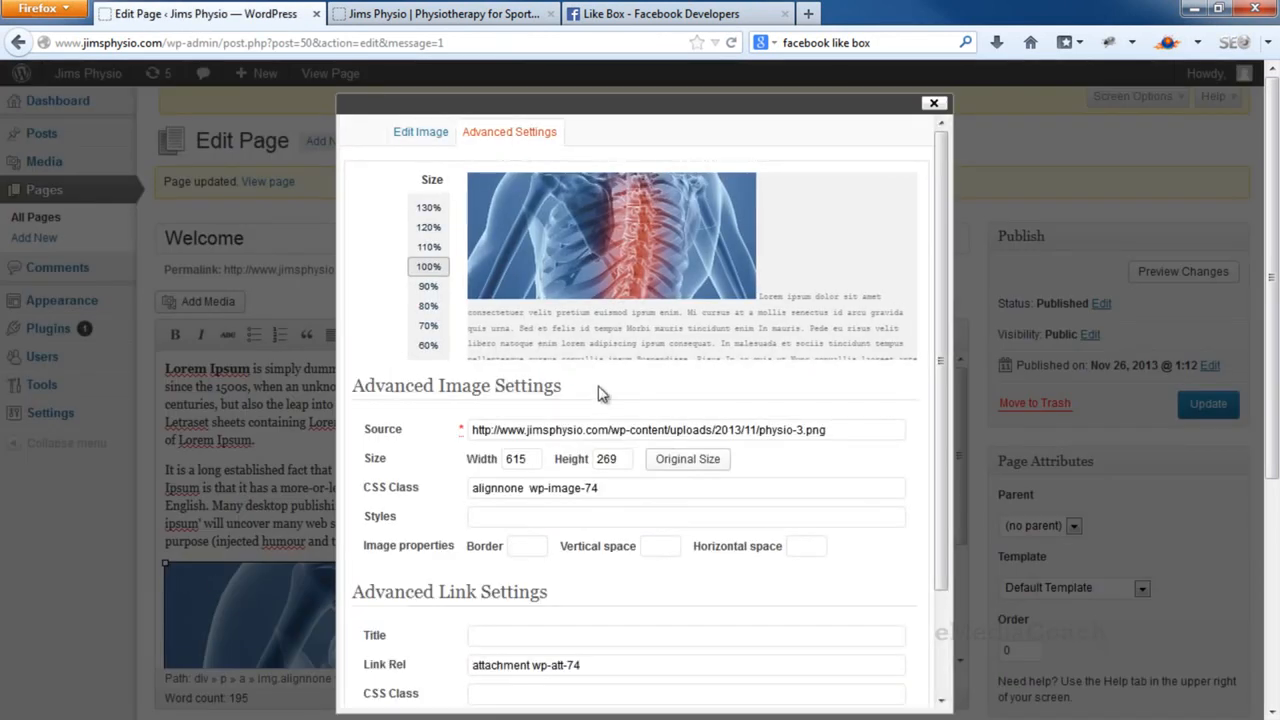
click(663, 460)
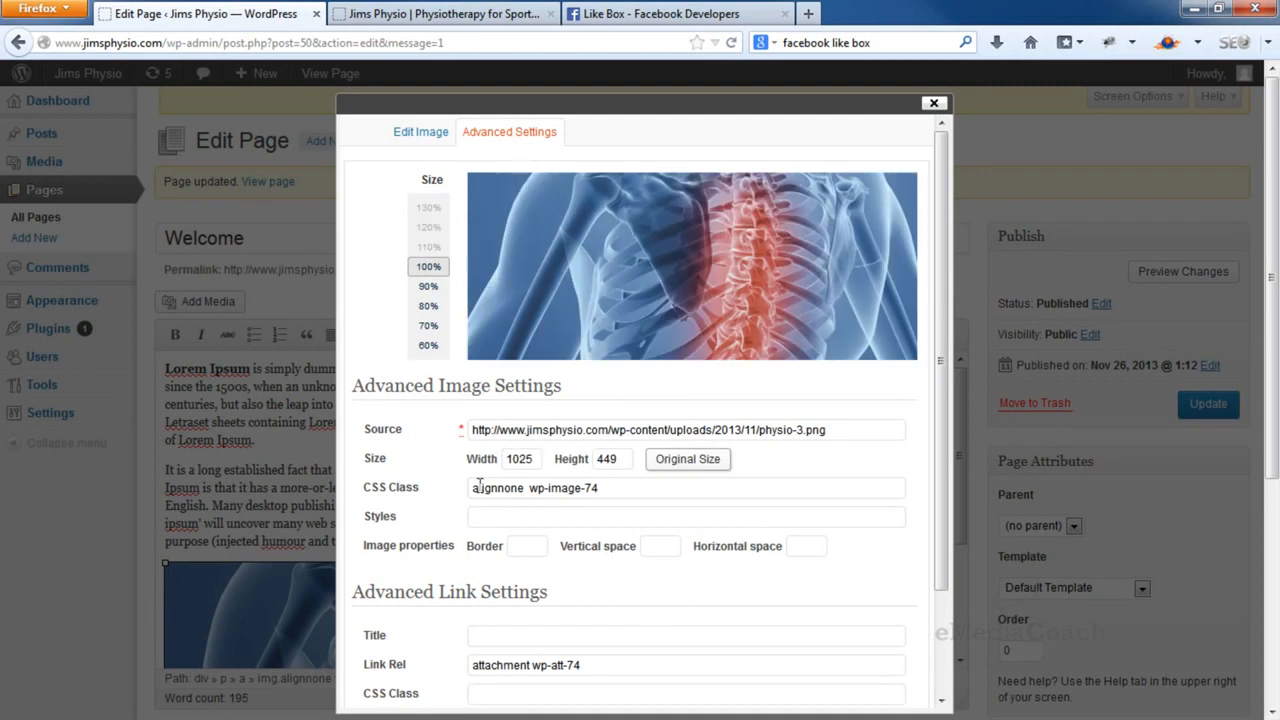
scroll(480, 487, down, 5)
click(398, 352)
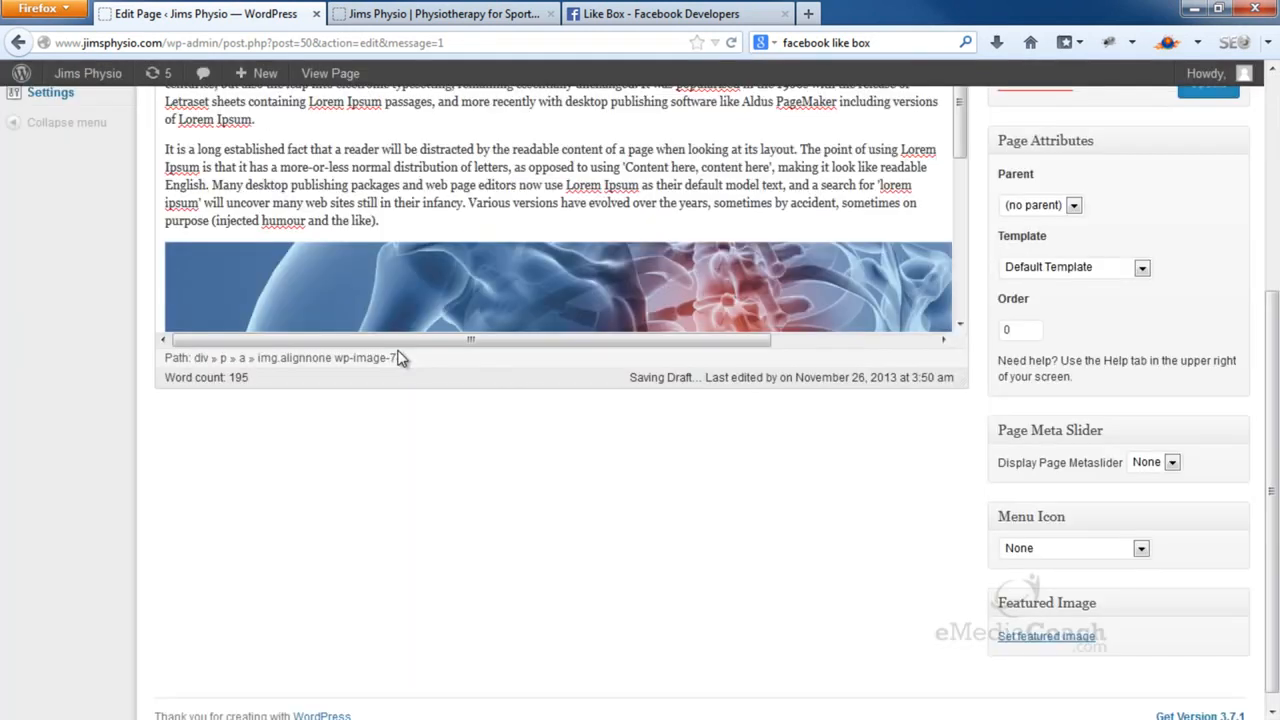
scroll(398, 357, up, 4)
click(1198, 305)
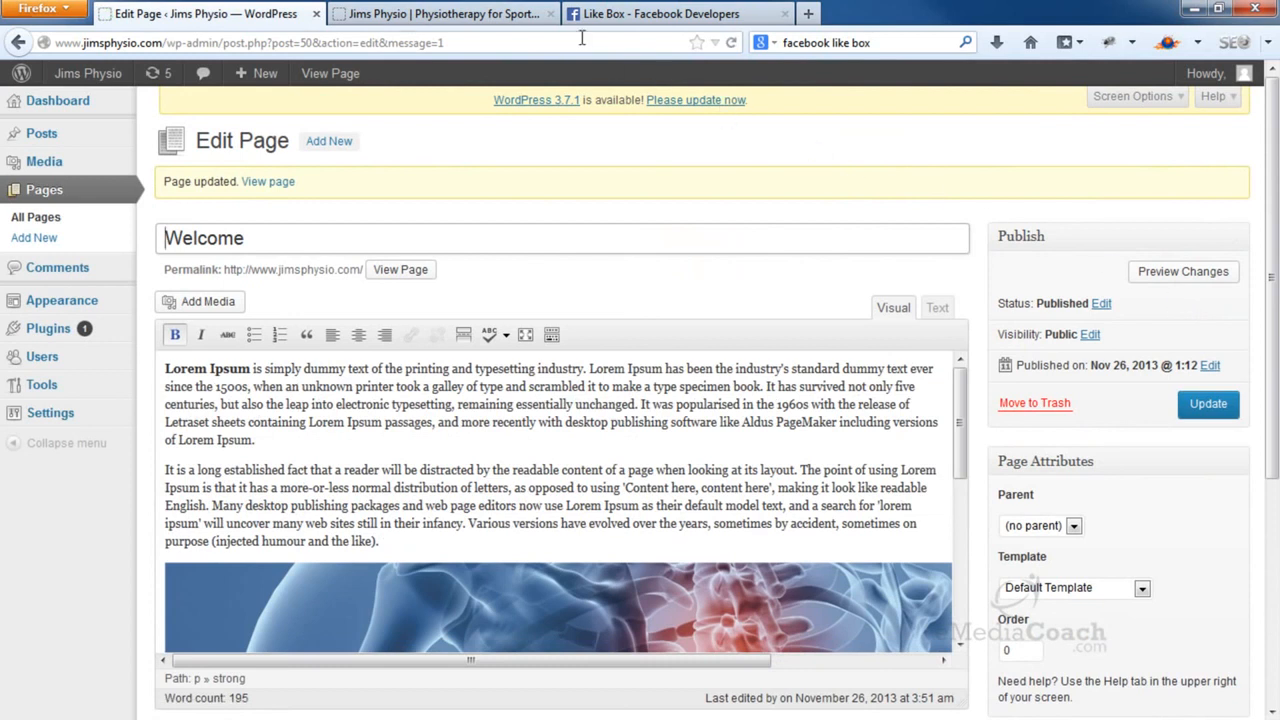
Reload the live site and scroll to check the full-width spine image below the Welcome text
click(524, 18)
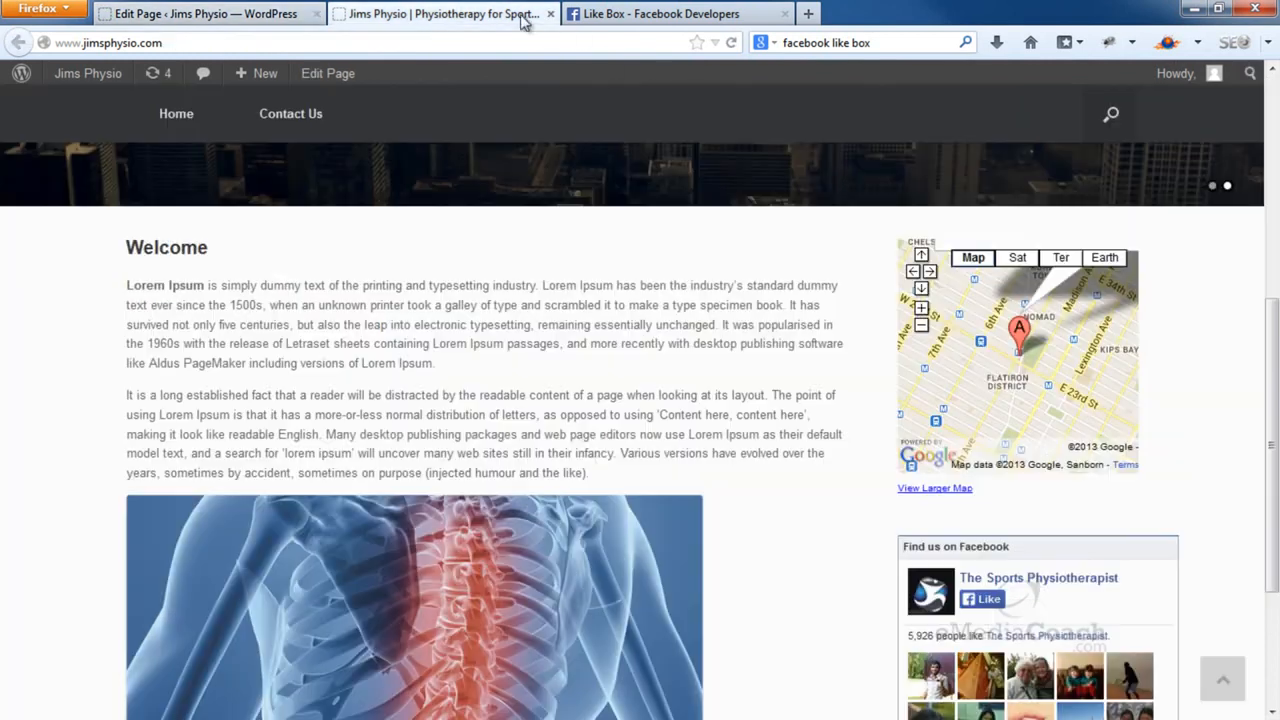
click(730, 43)
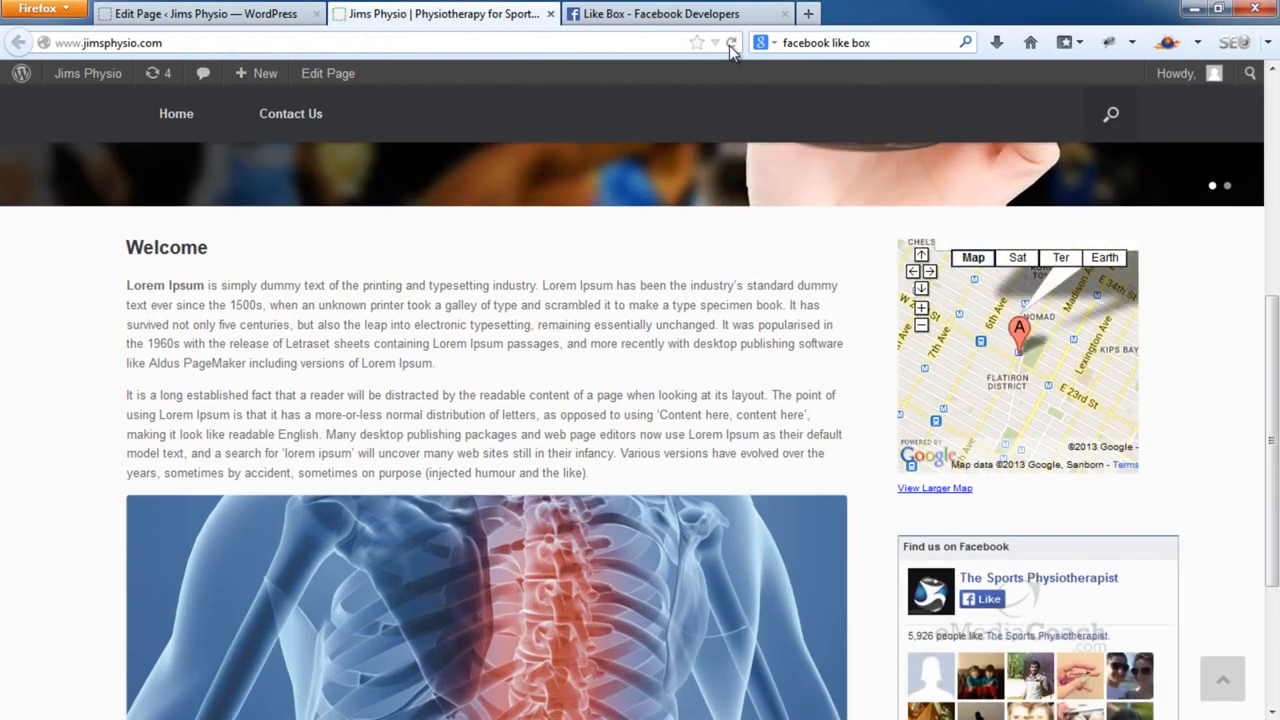
scroll(730, 342, down, 4)
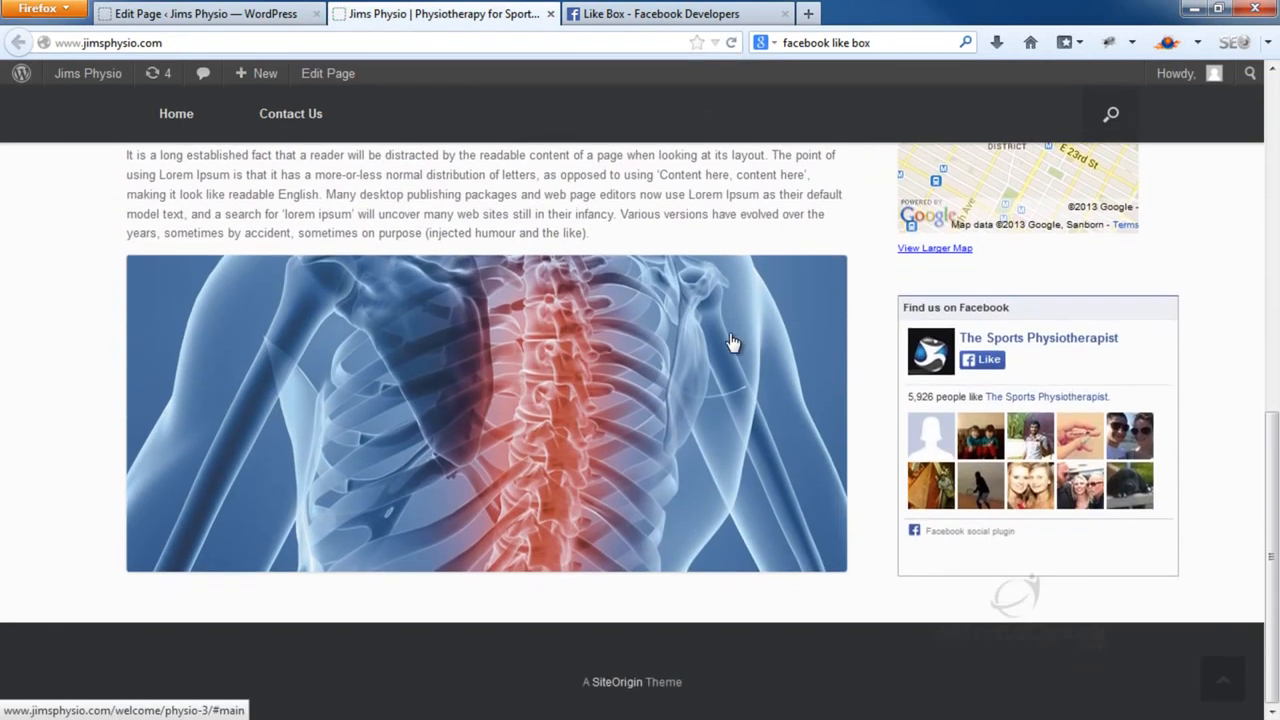
scroll(730, 342, up, 5)
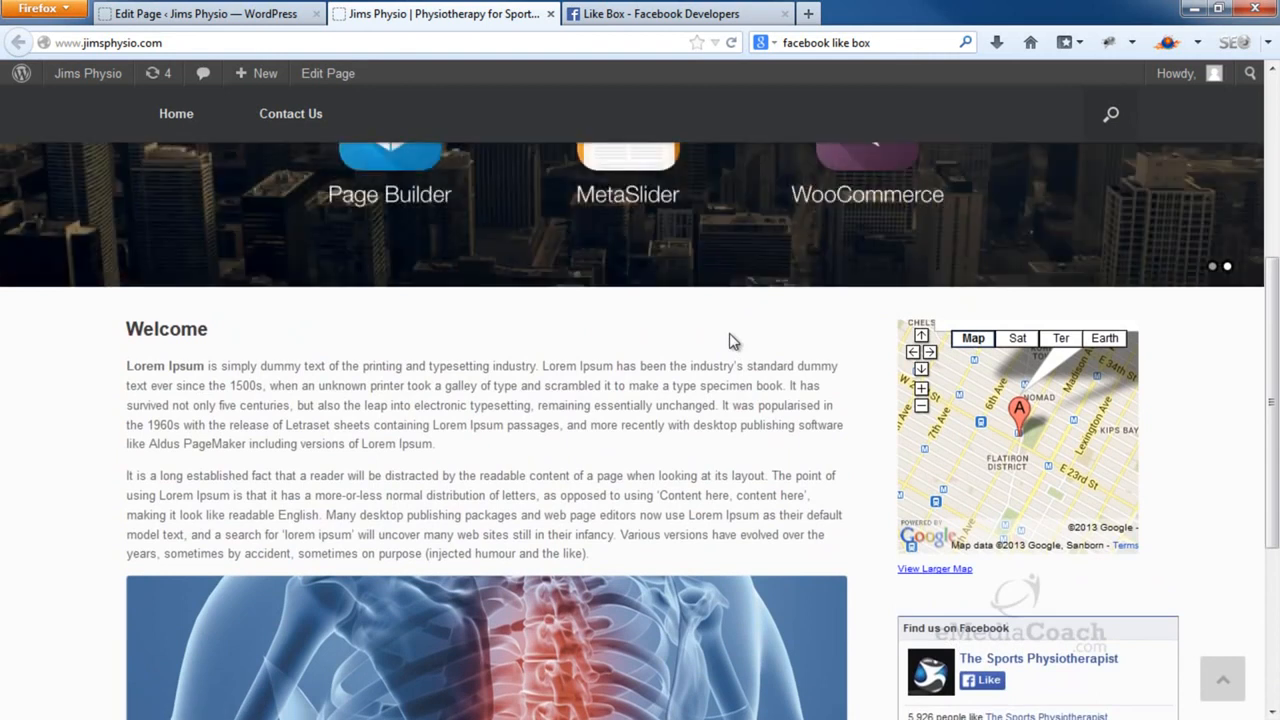
scroll(729, 341, down, 2)
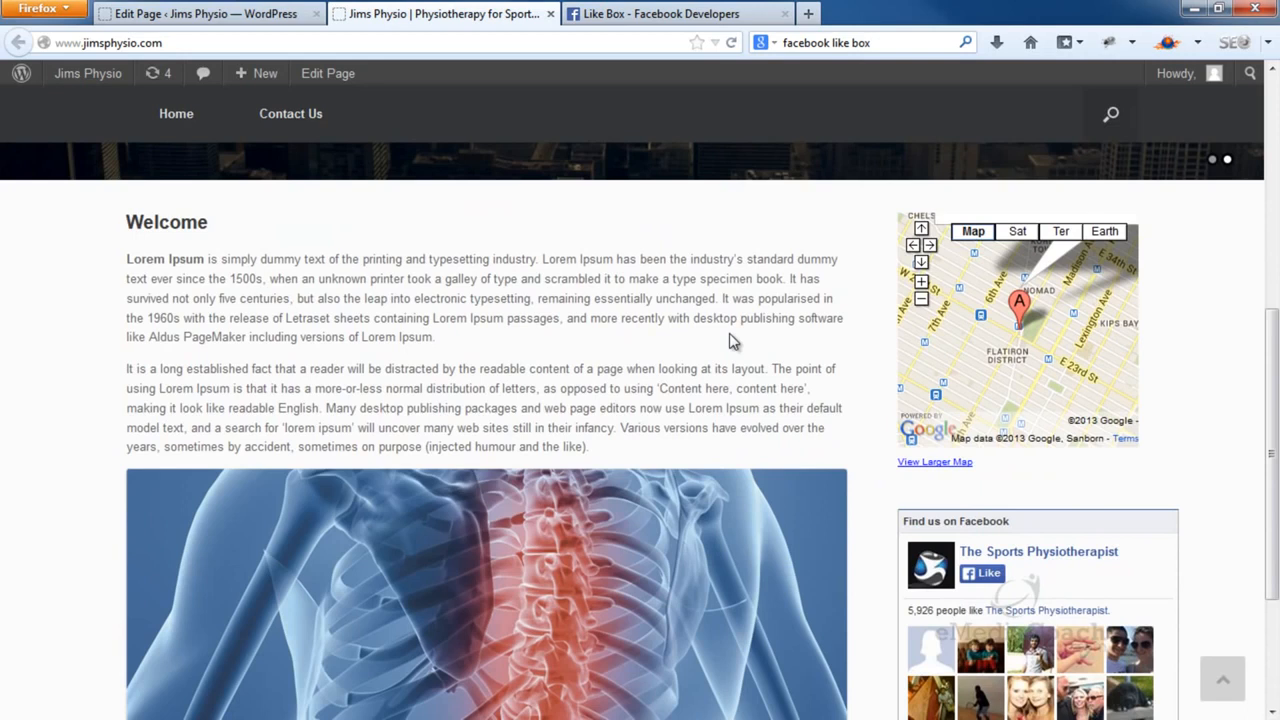
scroll(729, 342, down, 2)
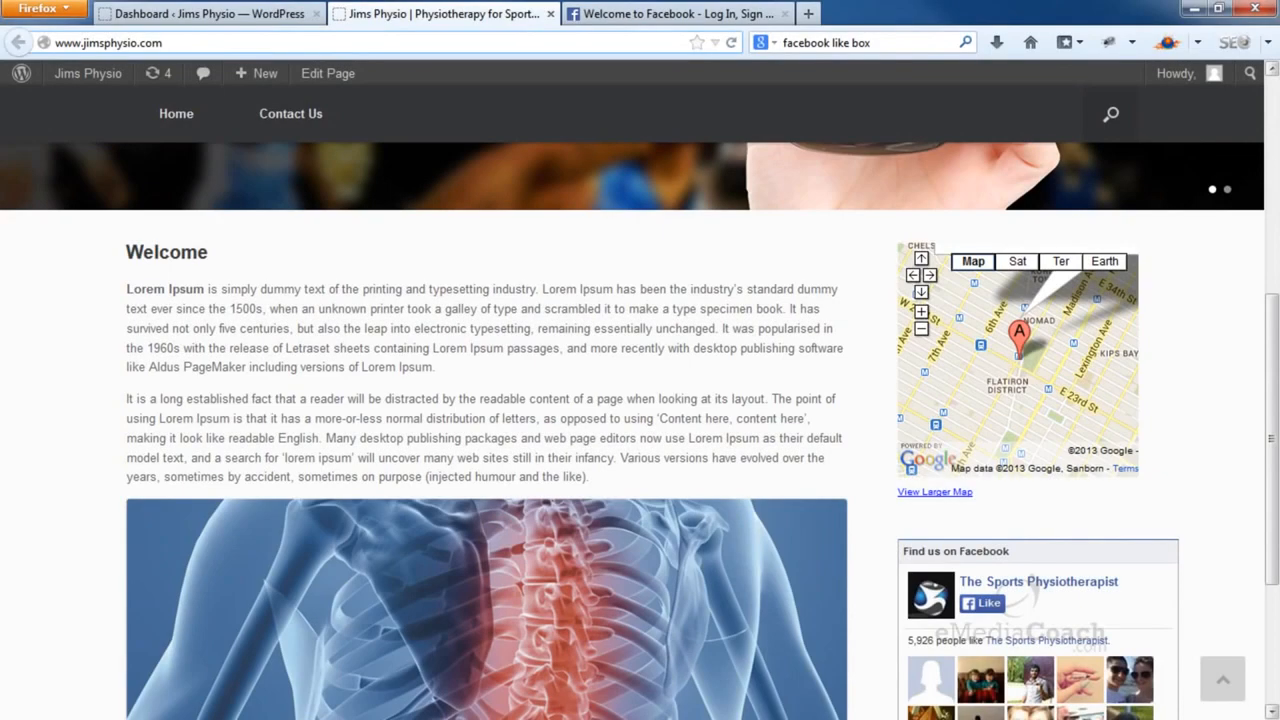
Create a new page titled 'Contact Us'
click(241, 14)
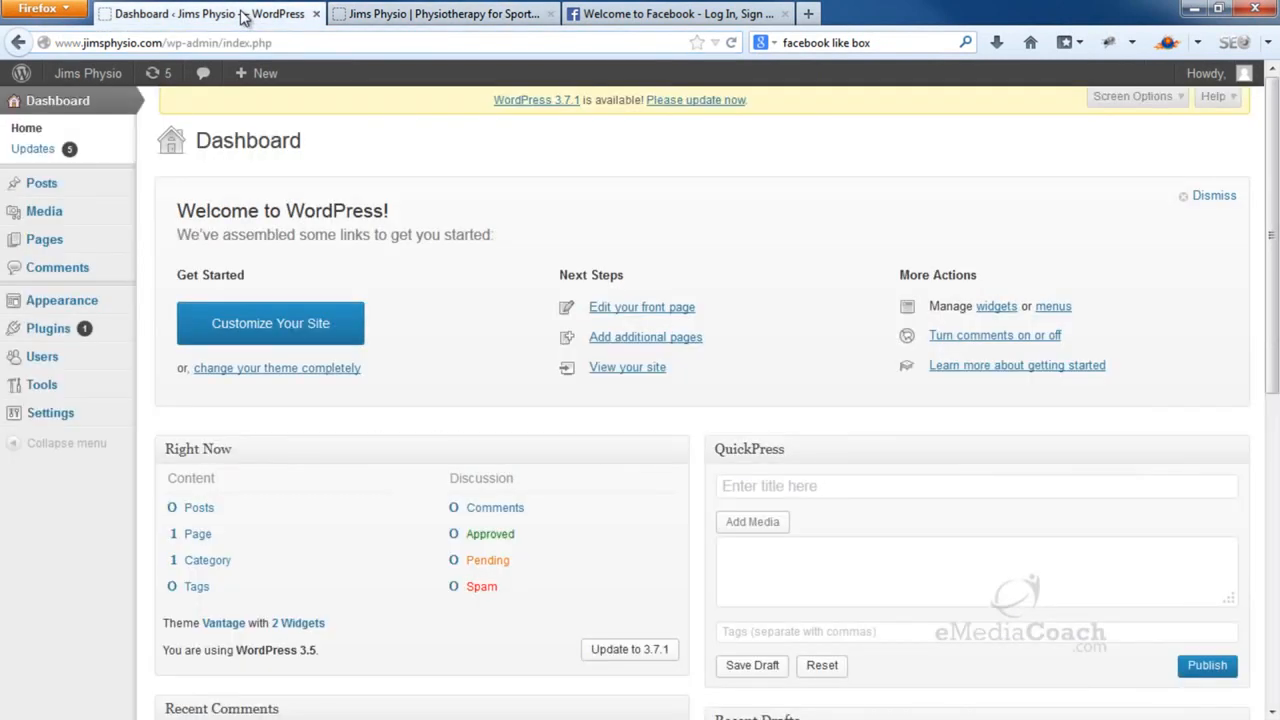
mouse_move(108, 250)
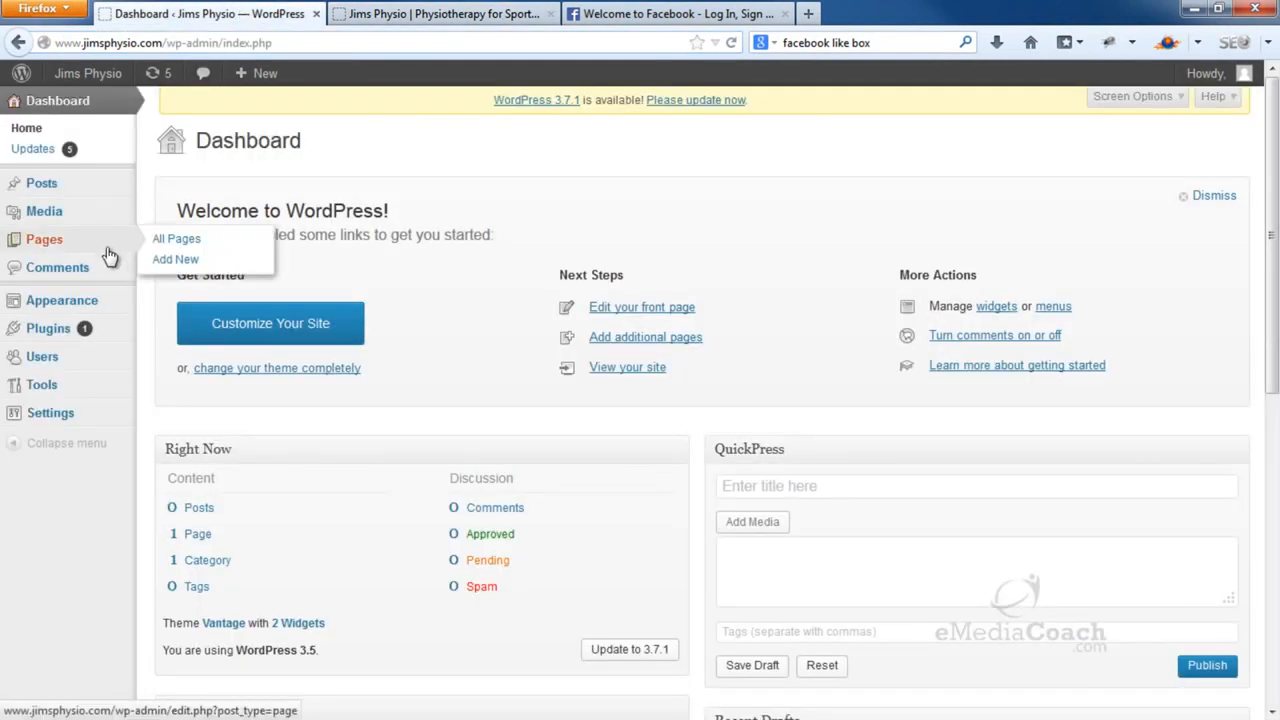
click(190, 260)
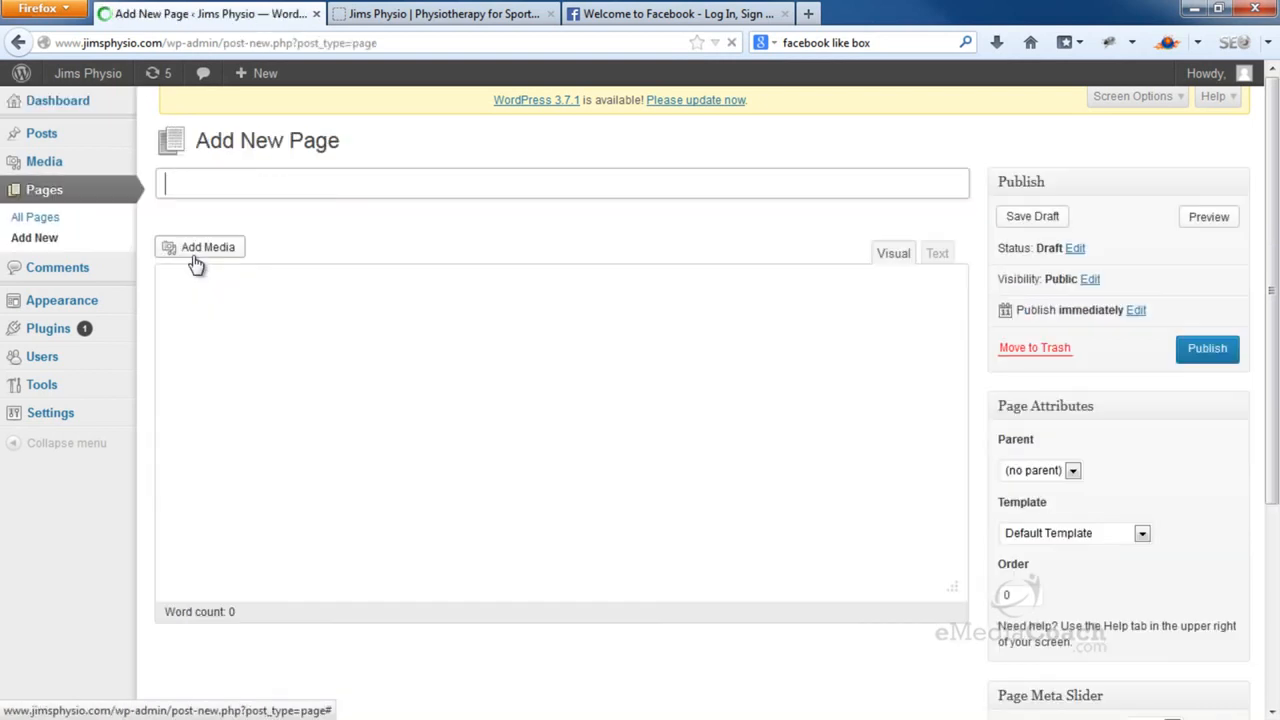
text(Contact Us)
key(Tab)
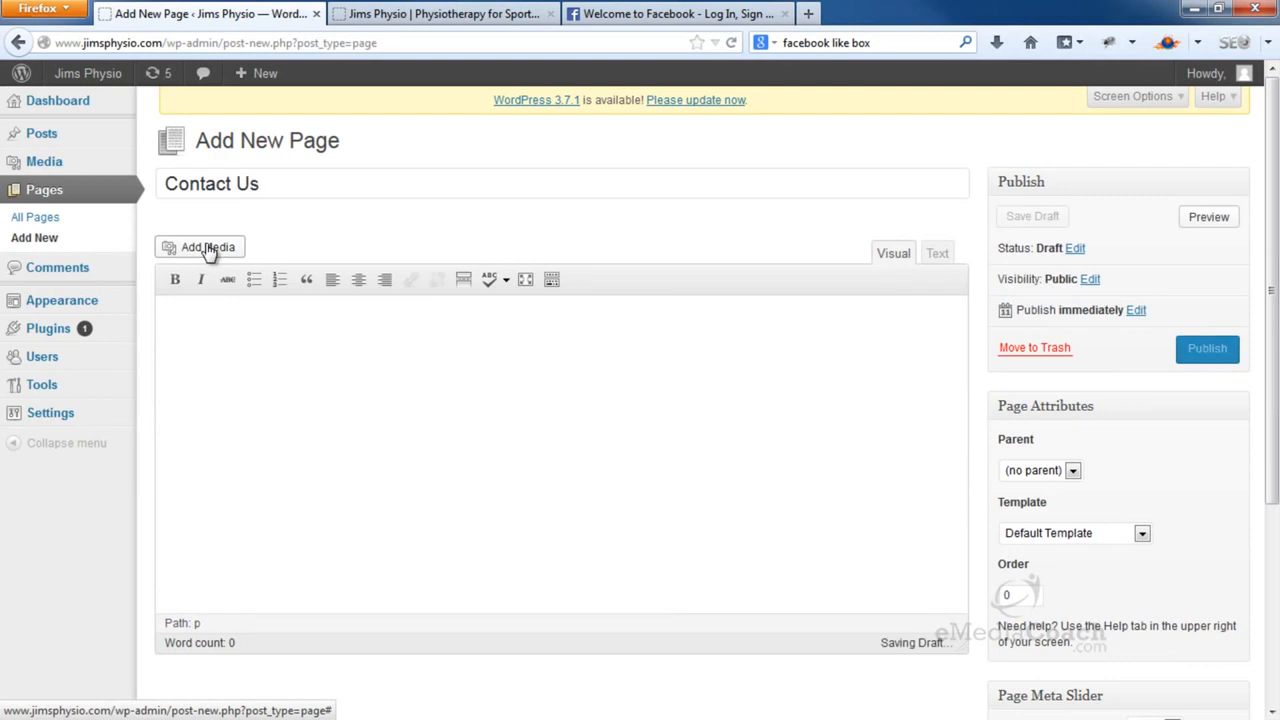
Type Phone, Address and Email lines with the business's contact details into the page body
text(Phone)
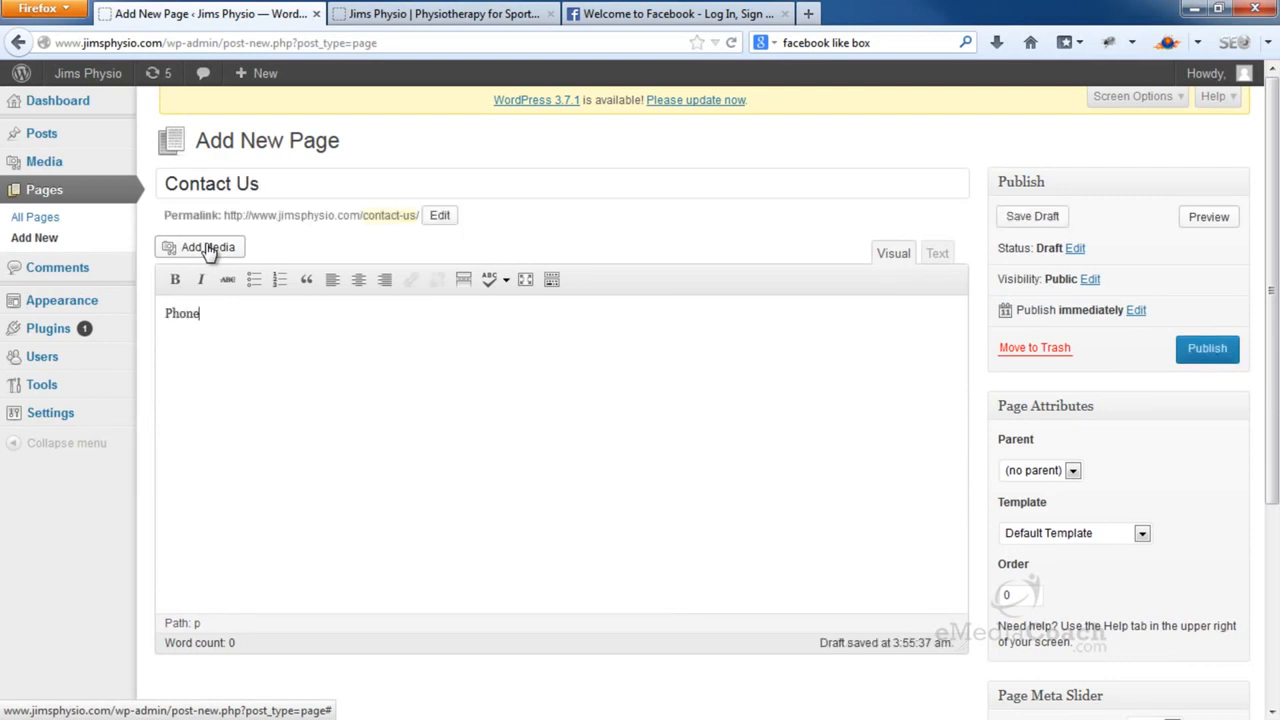
text(Address)
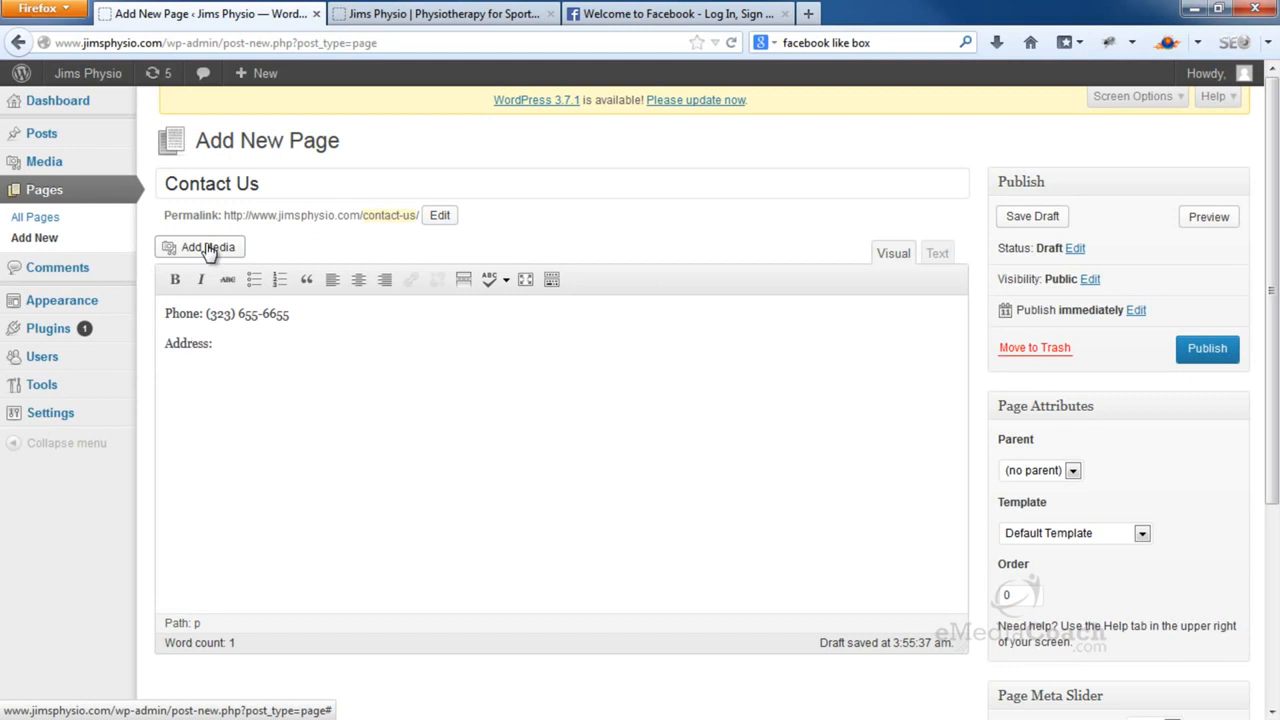
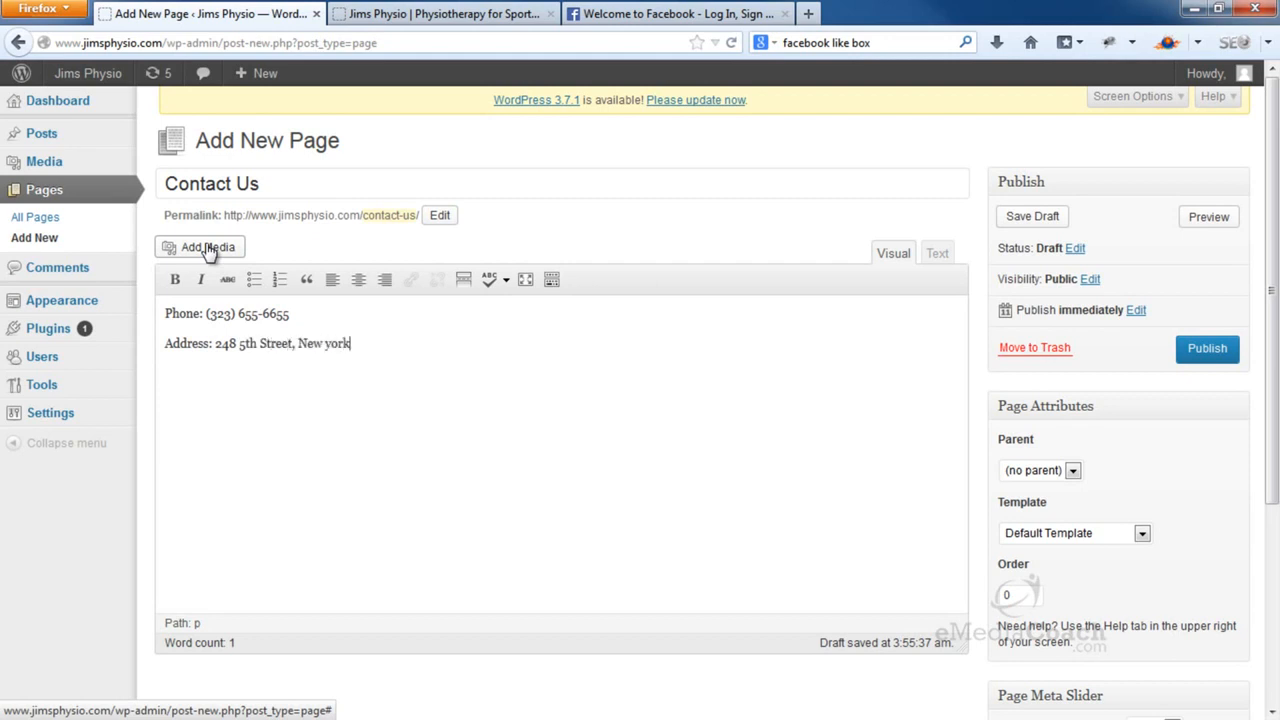
key(Return)
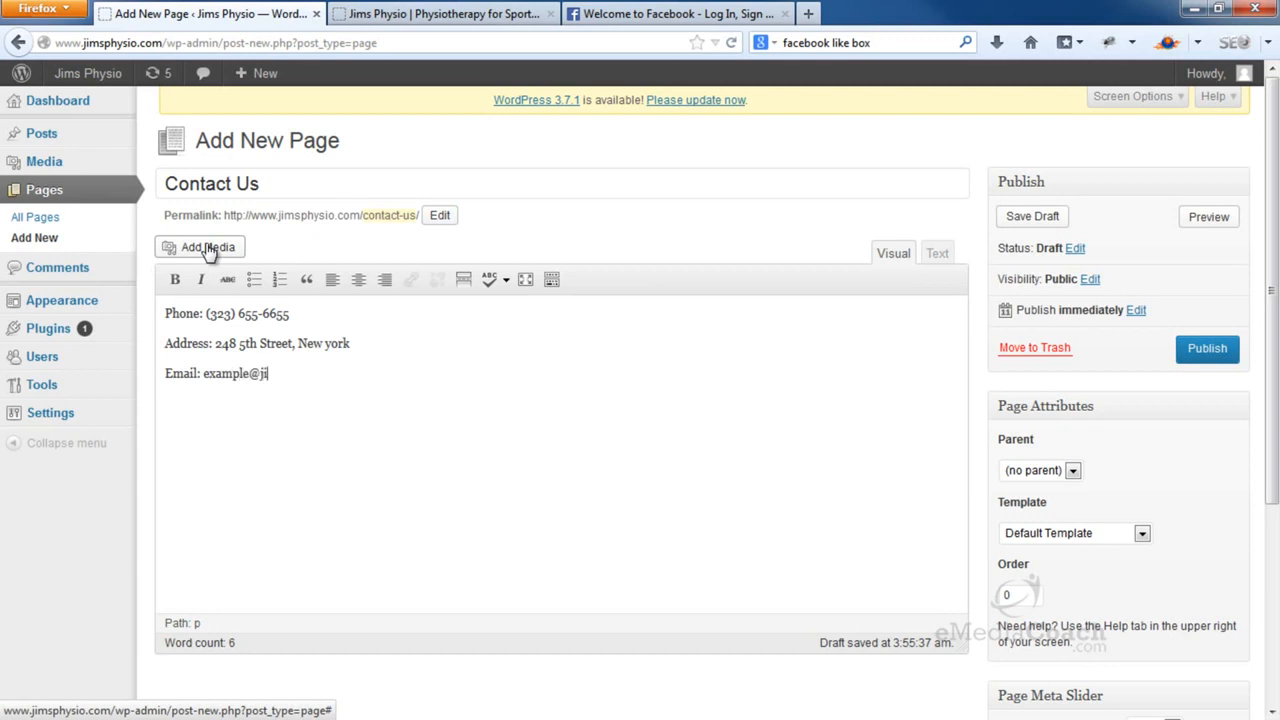
Apply bold to the Phone:, Address: and Email: labels in the contact details
drag(203, 314, 163, 374)
click(175, 279)
click(175, 280)
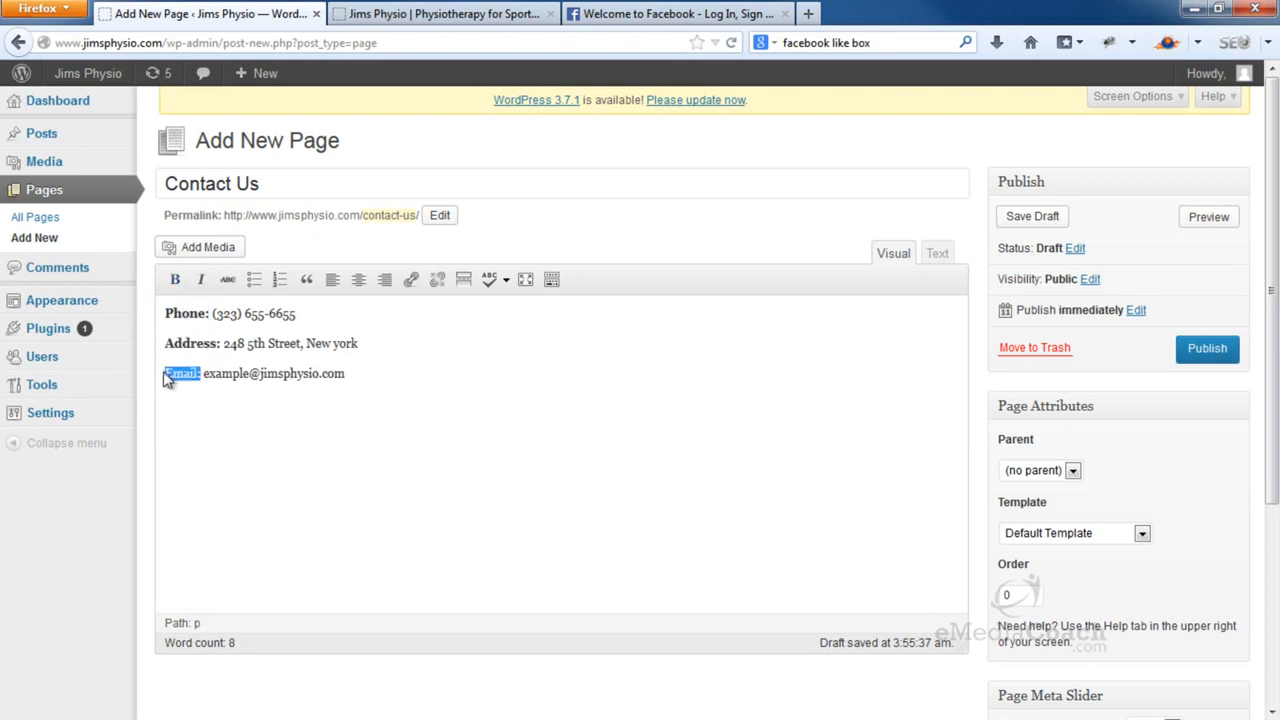
click(178, 282)
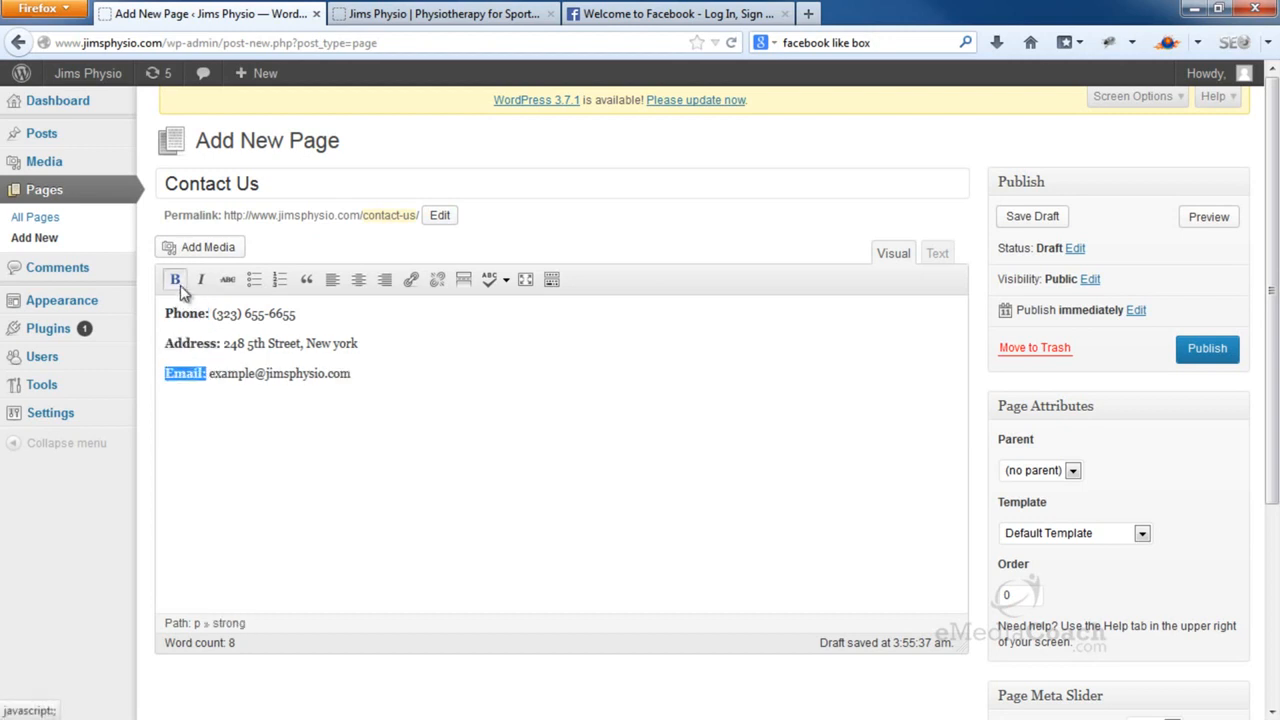
click(174, 420)
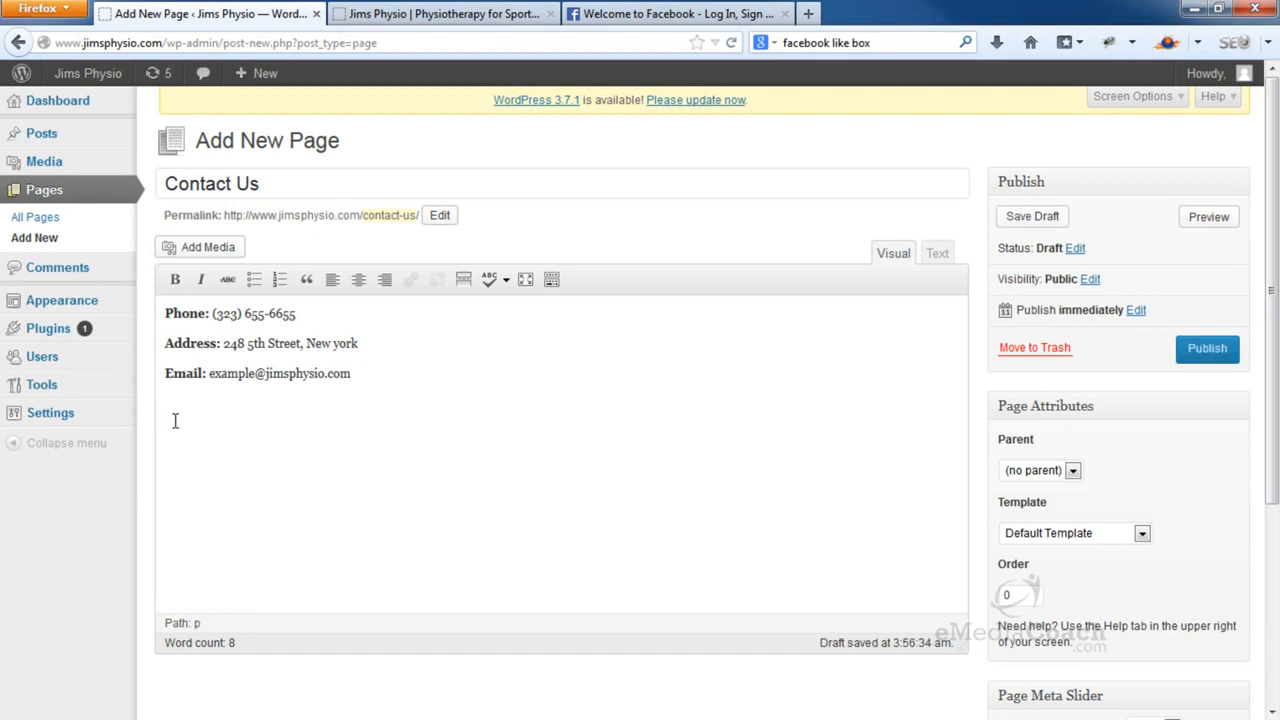
Close the Facebook tab, search 'google maps' and open Google Maps
click(809, 14)
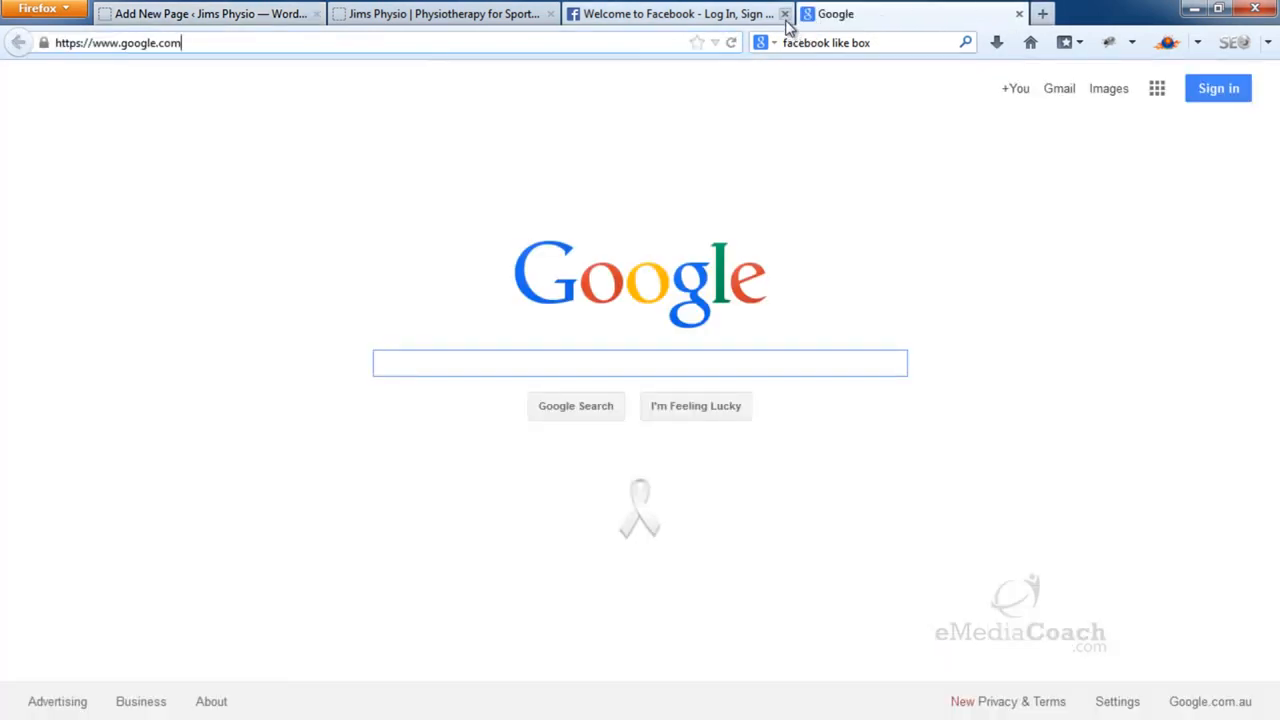
click(784, 14)
click(803, 40)
text(google maps)
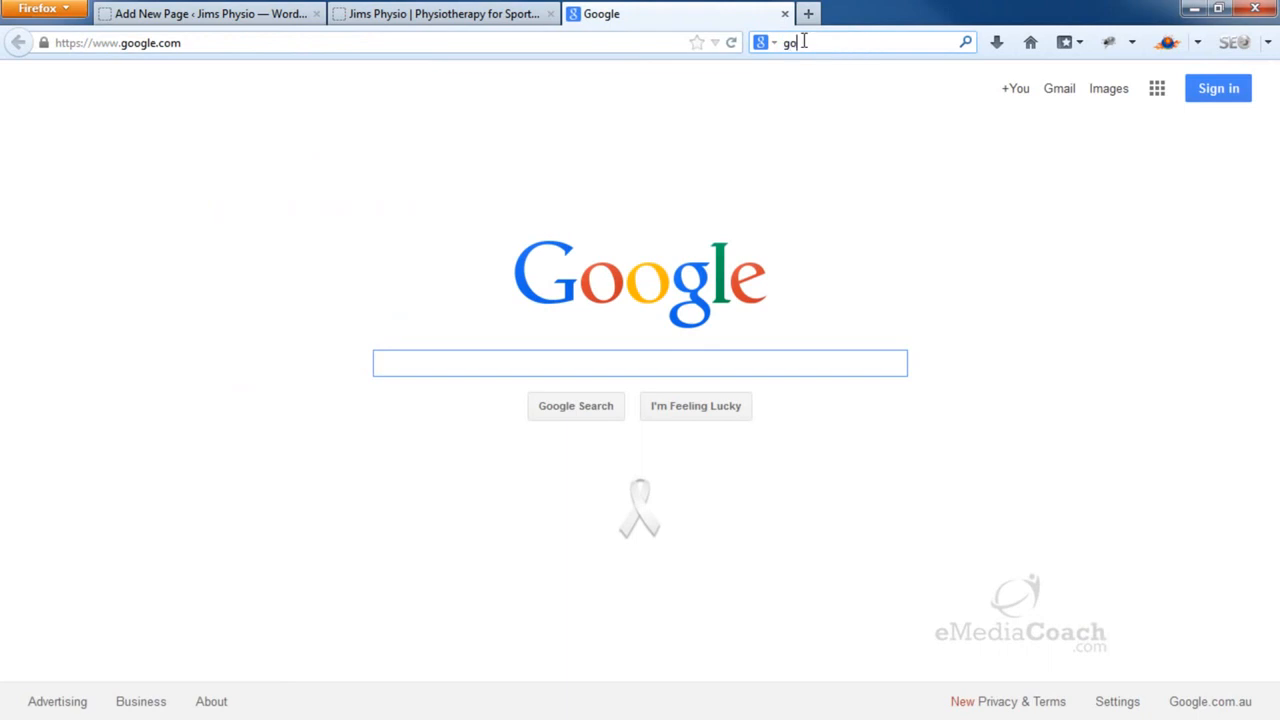
key(Return)
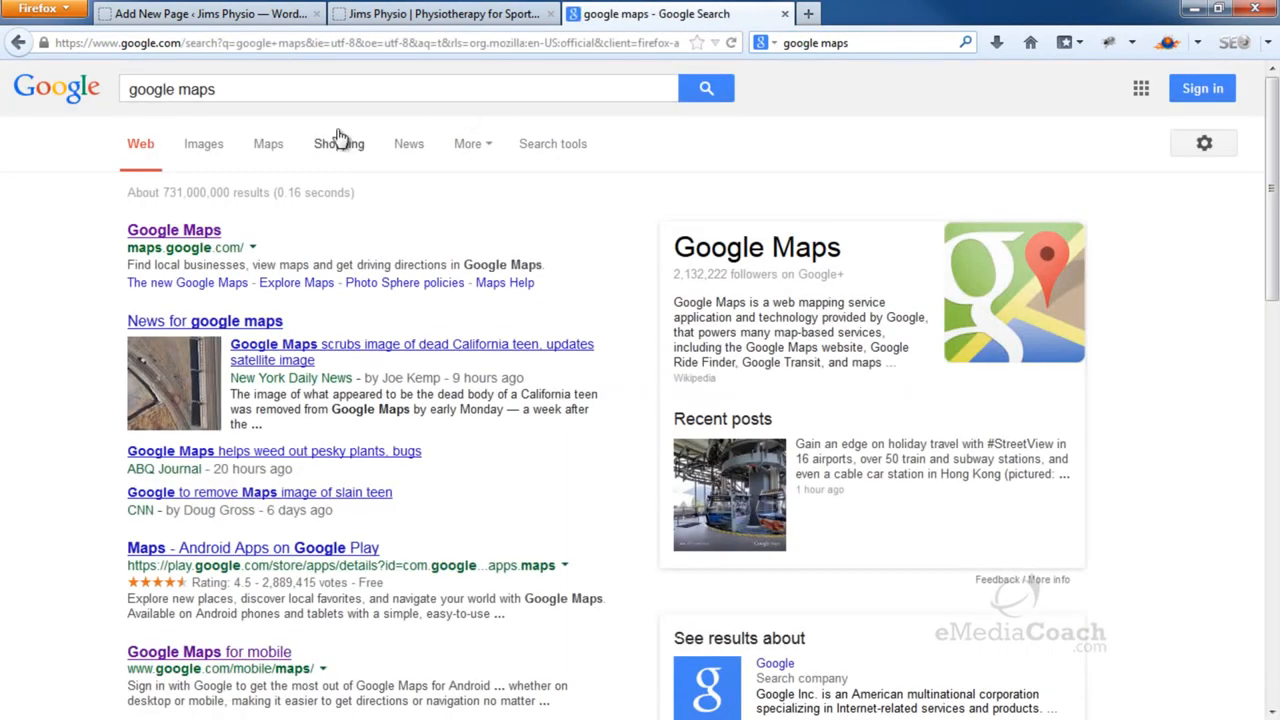
click(268, 145)
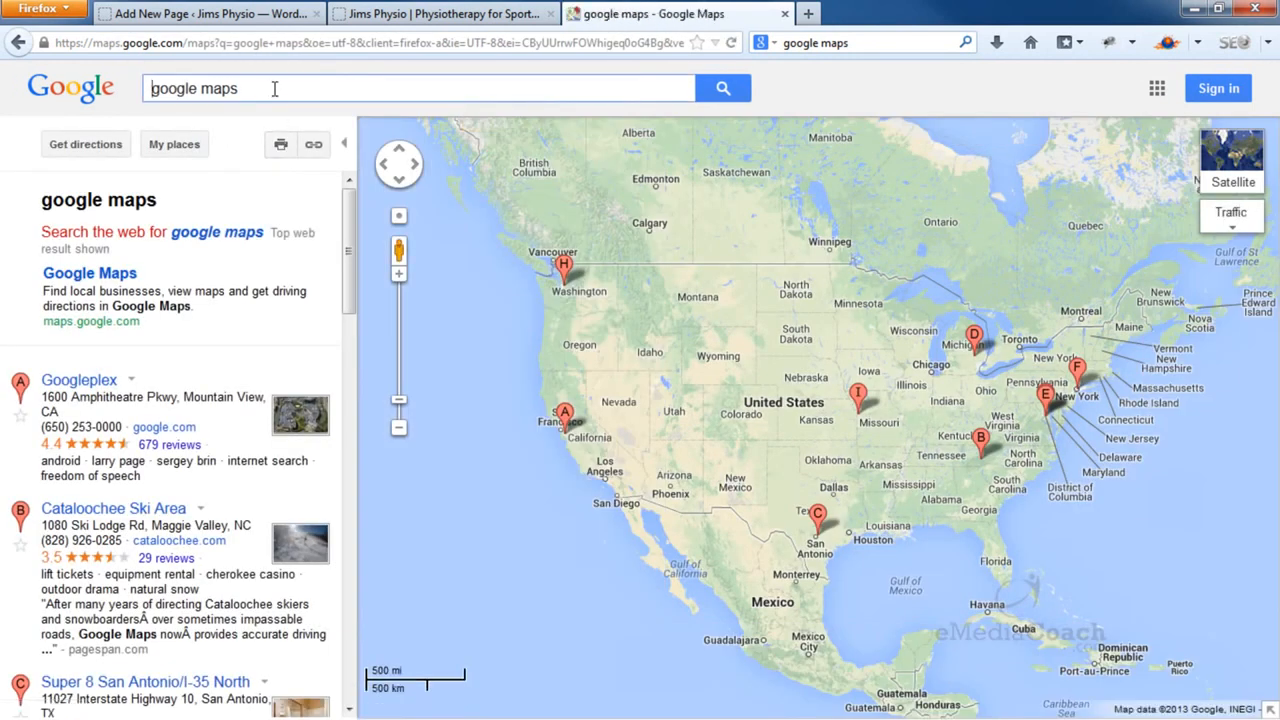
drag(233, 88, 148, 88)
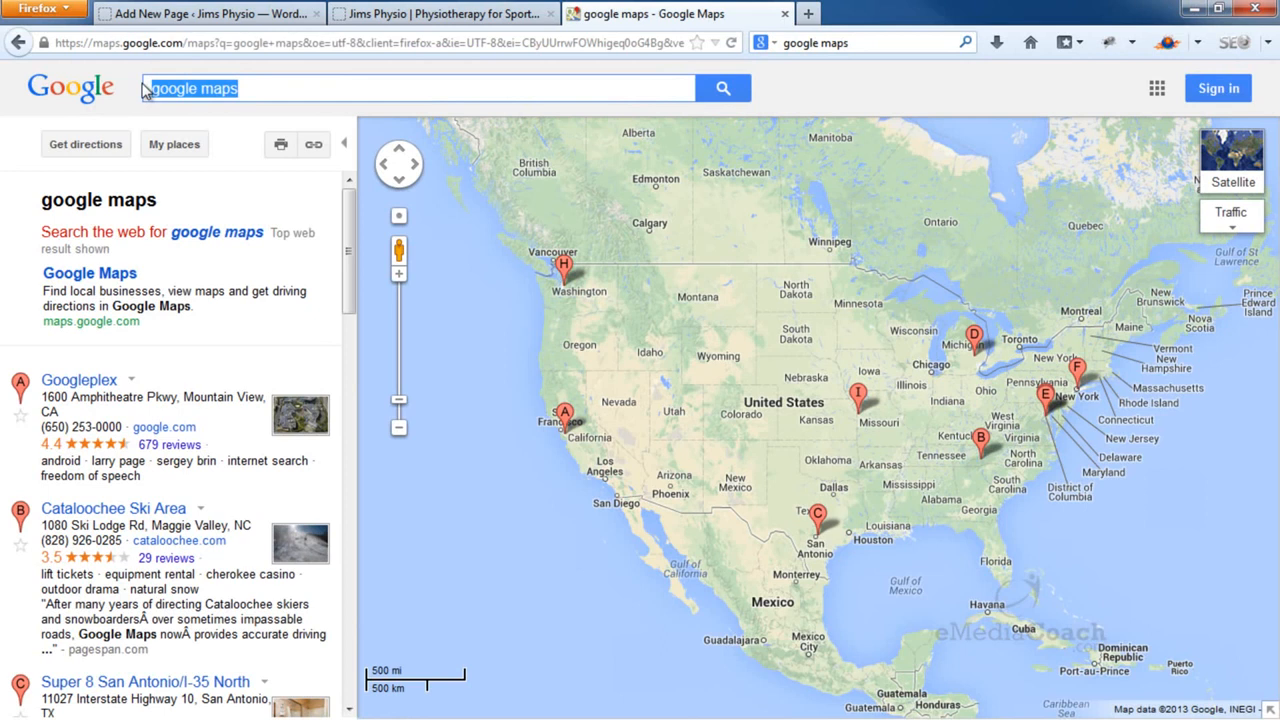
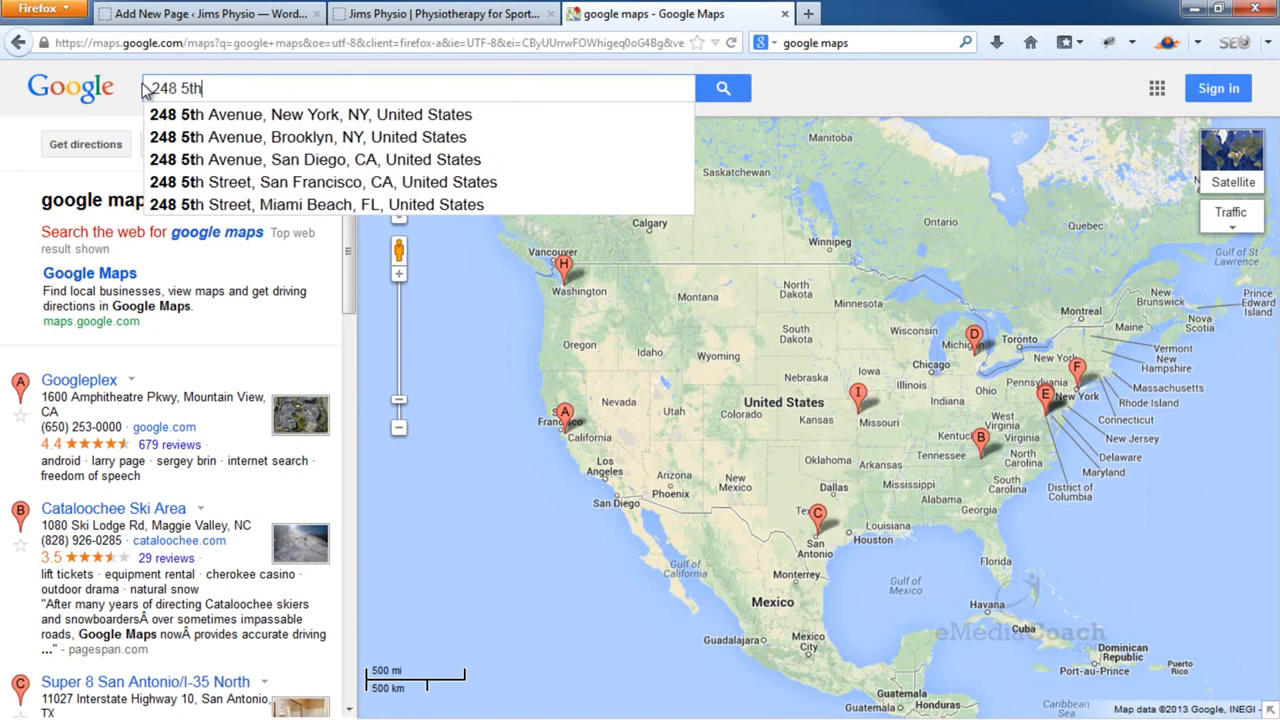
click(262, 114)
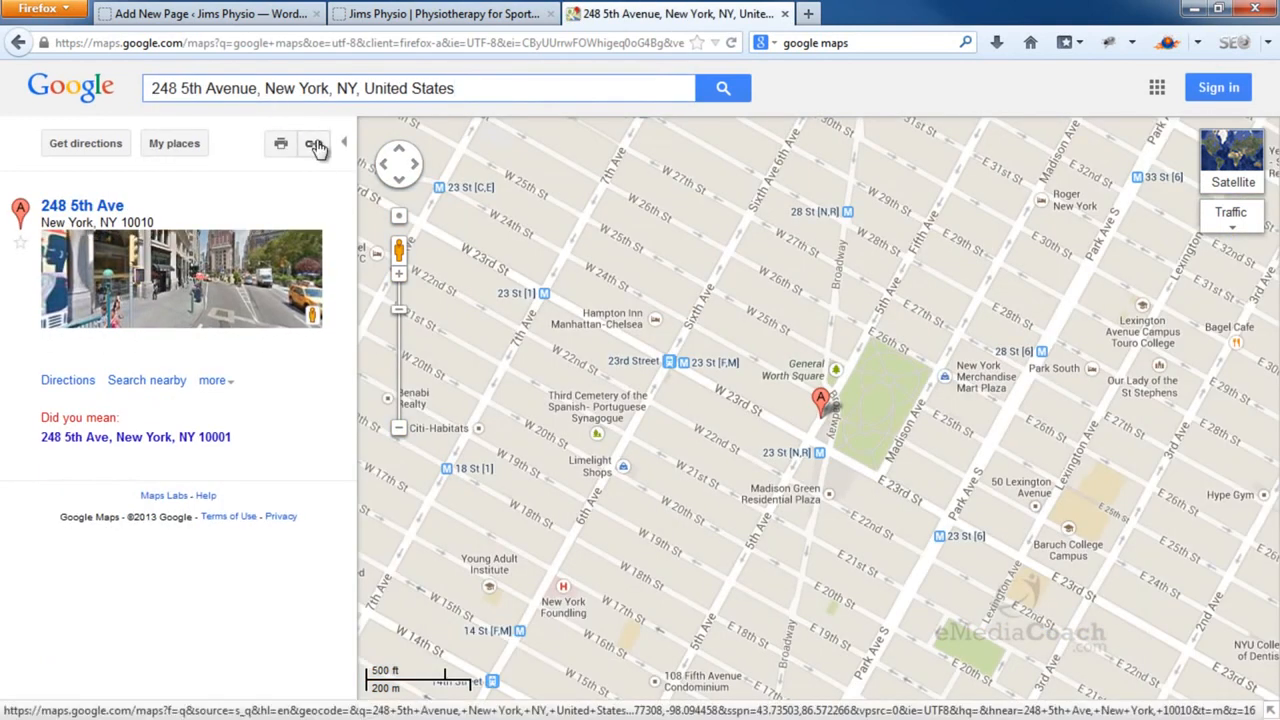
Open the map's embed preview and set a custom size with width 700
click(314, 144)
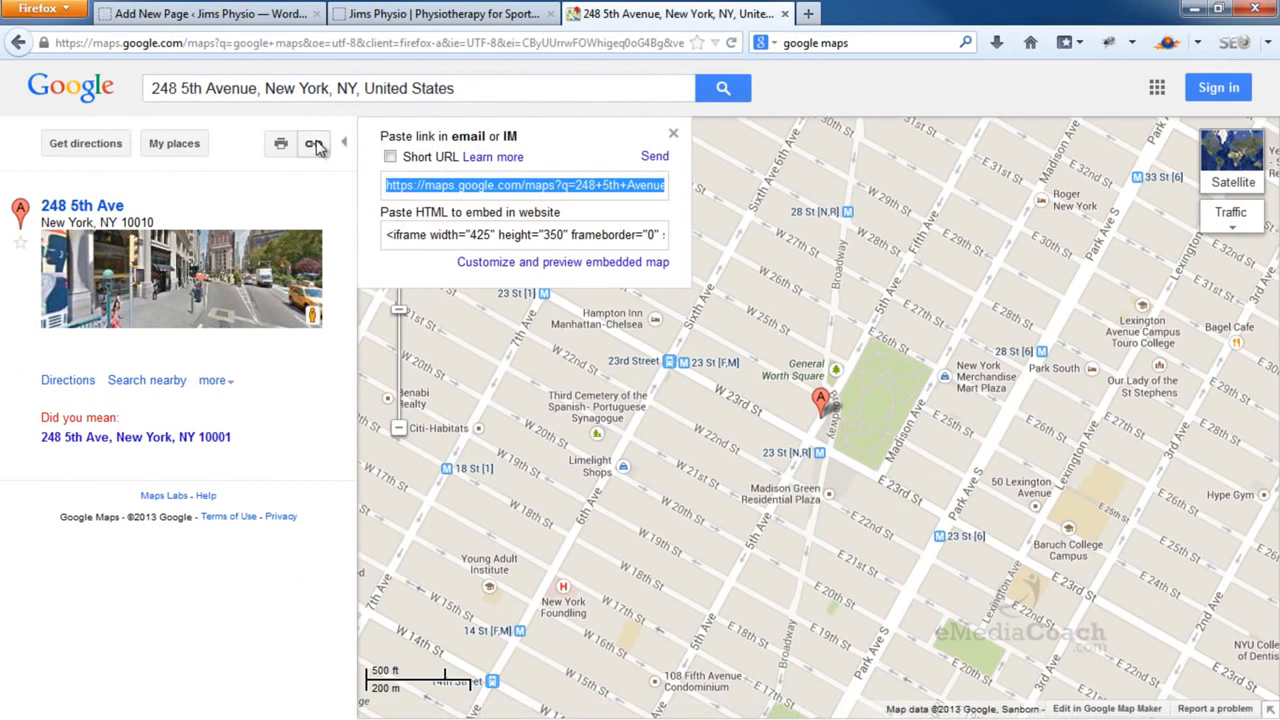
click(496, 268)
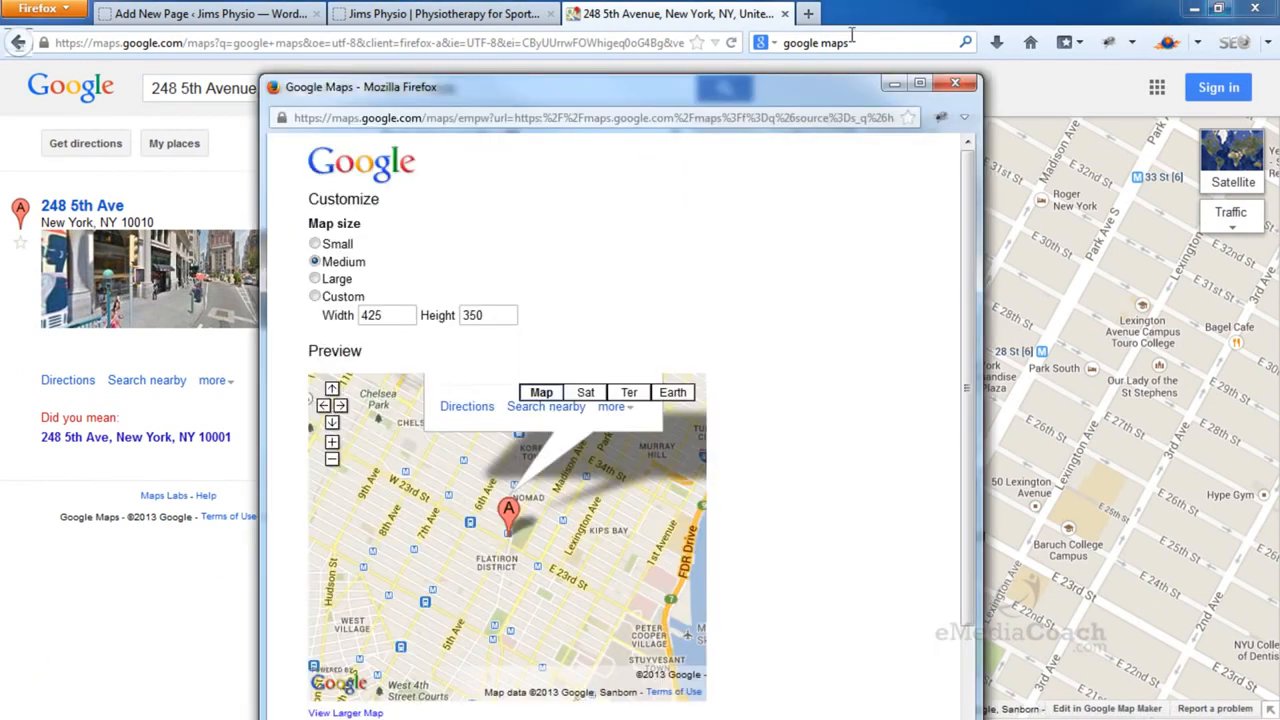
drag(737, 92, 785, 27)
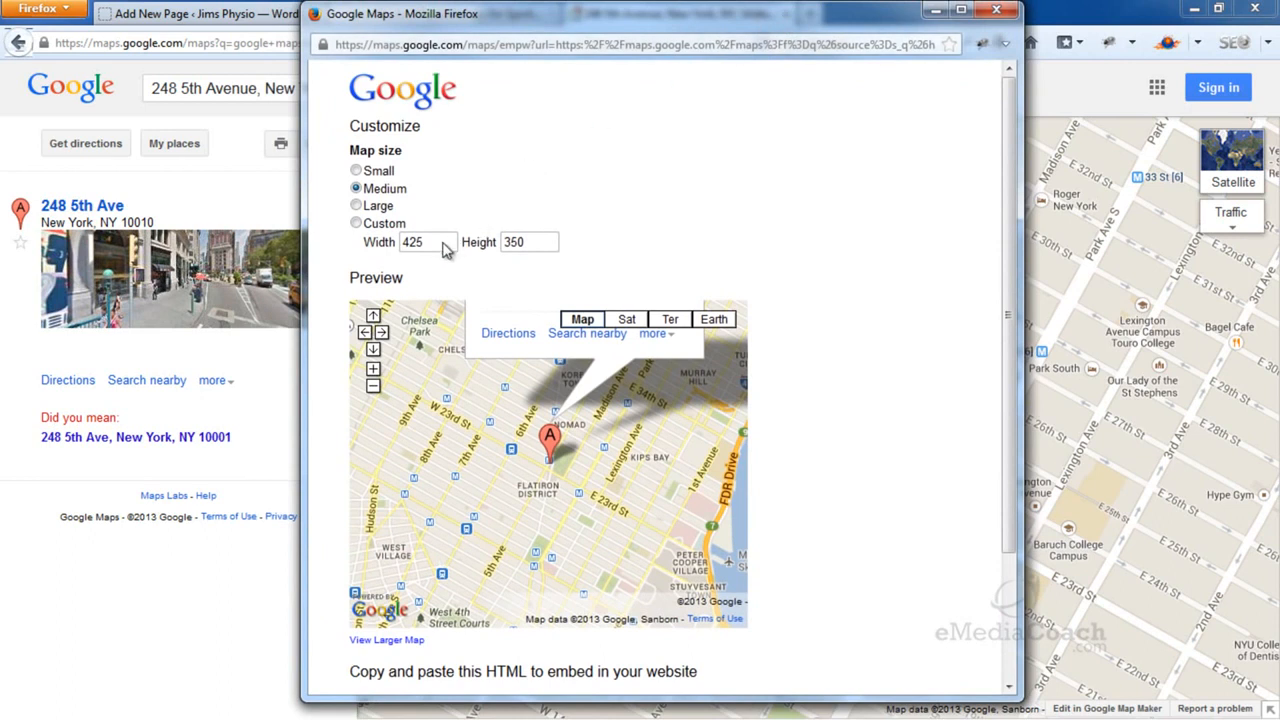
click(386, 225)
double_click(412, 241)
text(700)
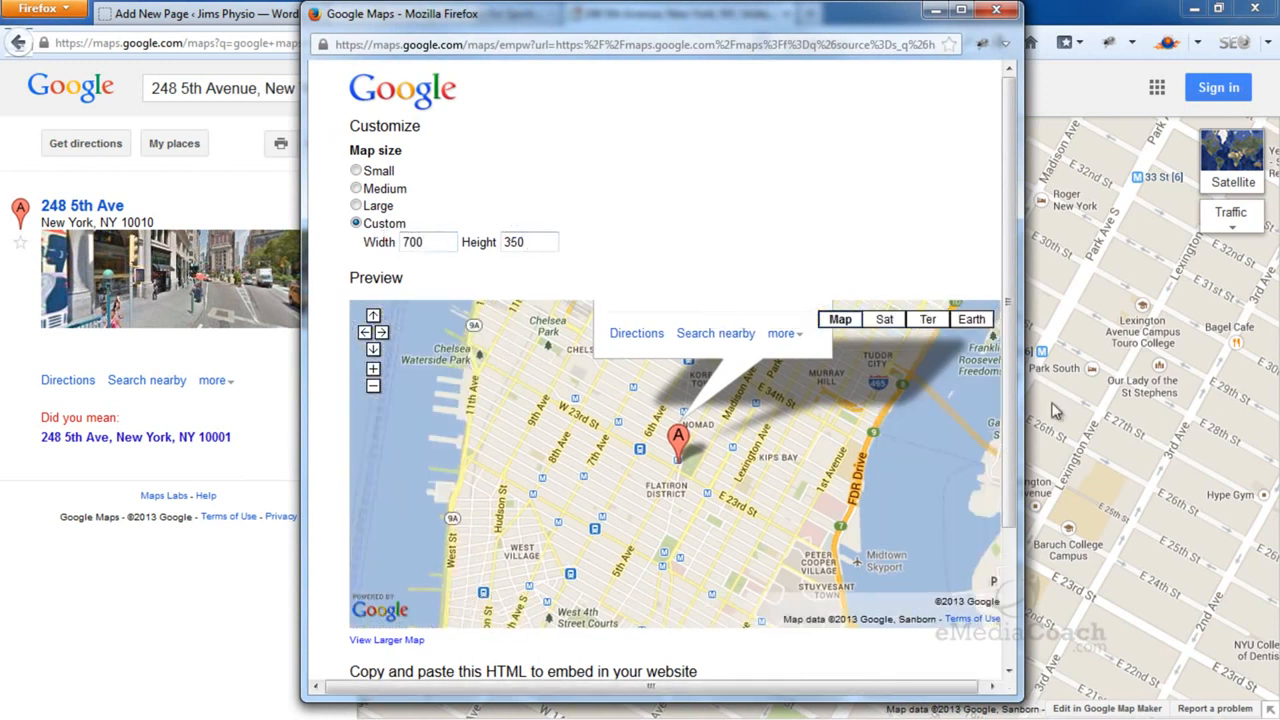
Copy the 700 × 350 map's embed HTML code and return to the WordPress draft
drag(1022, 420, 1097, 423)
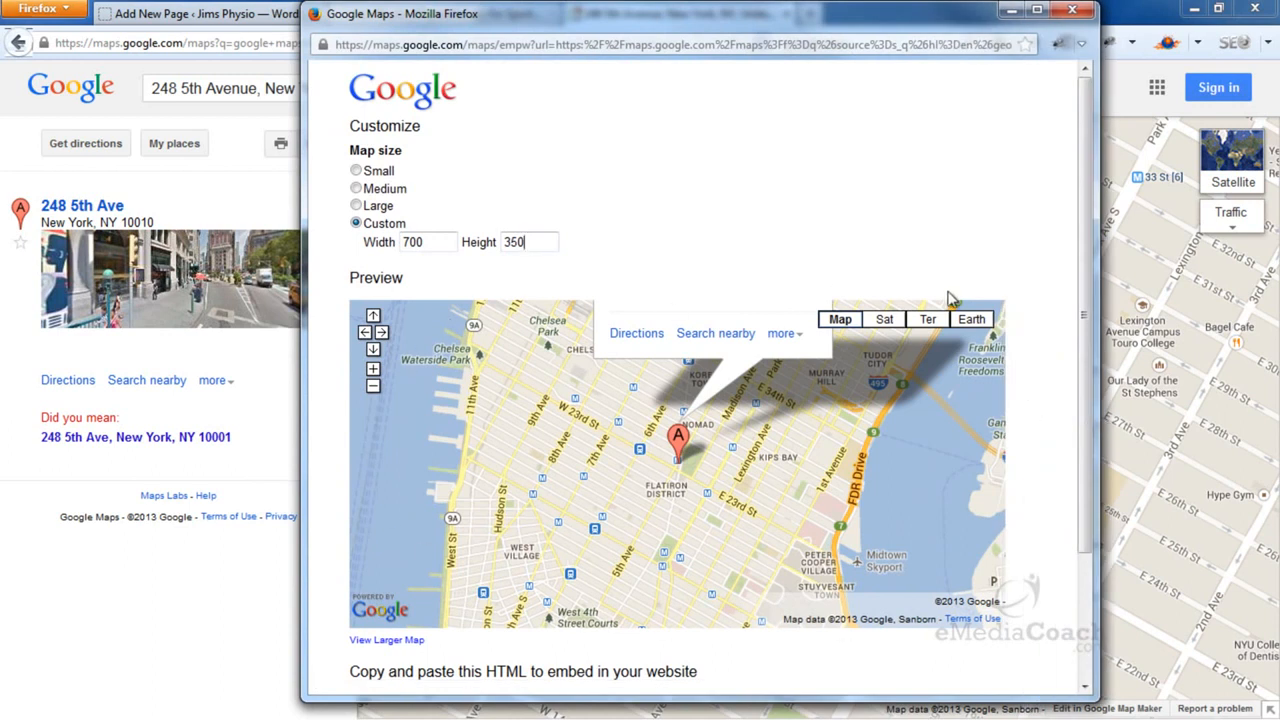
scroll(955, 288, down, 3)
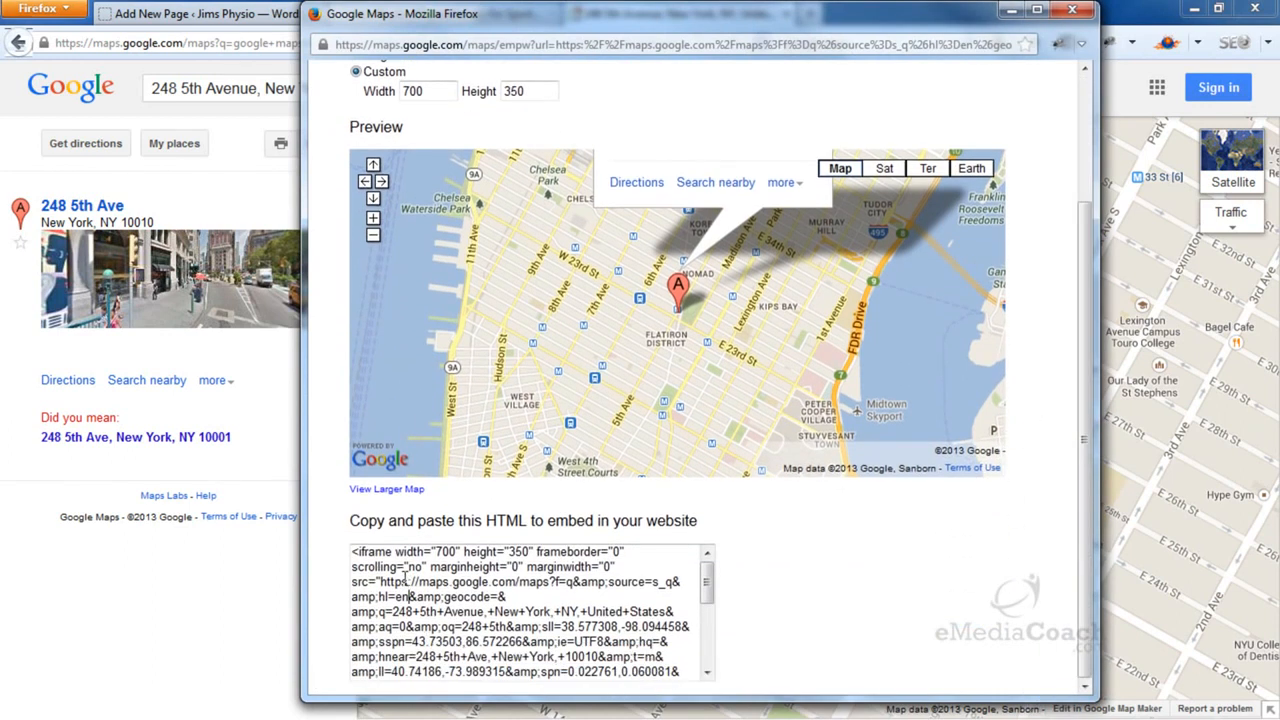
drag(353, 551, 598, 674)
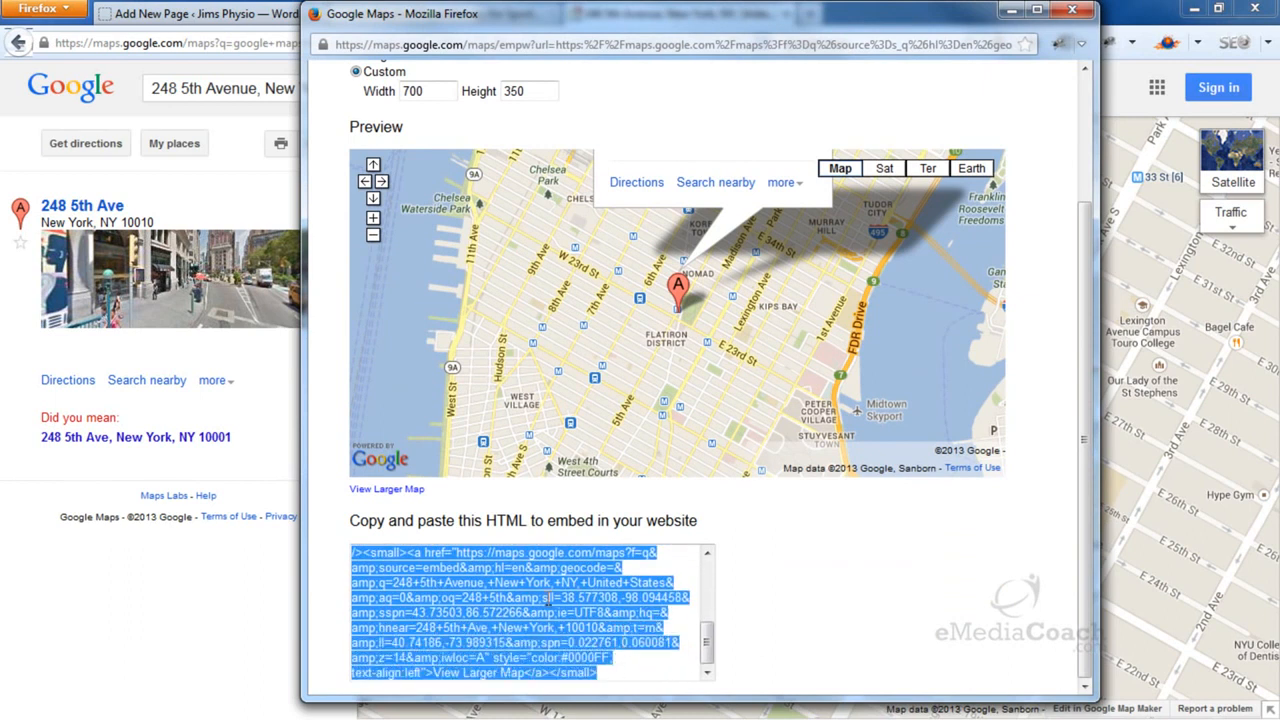
right_click(548, 597)
click(617, 421)
click(282, 17)
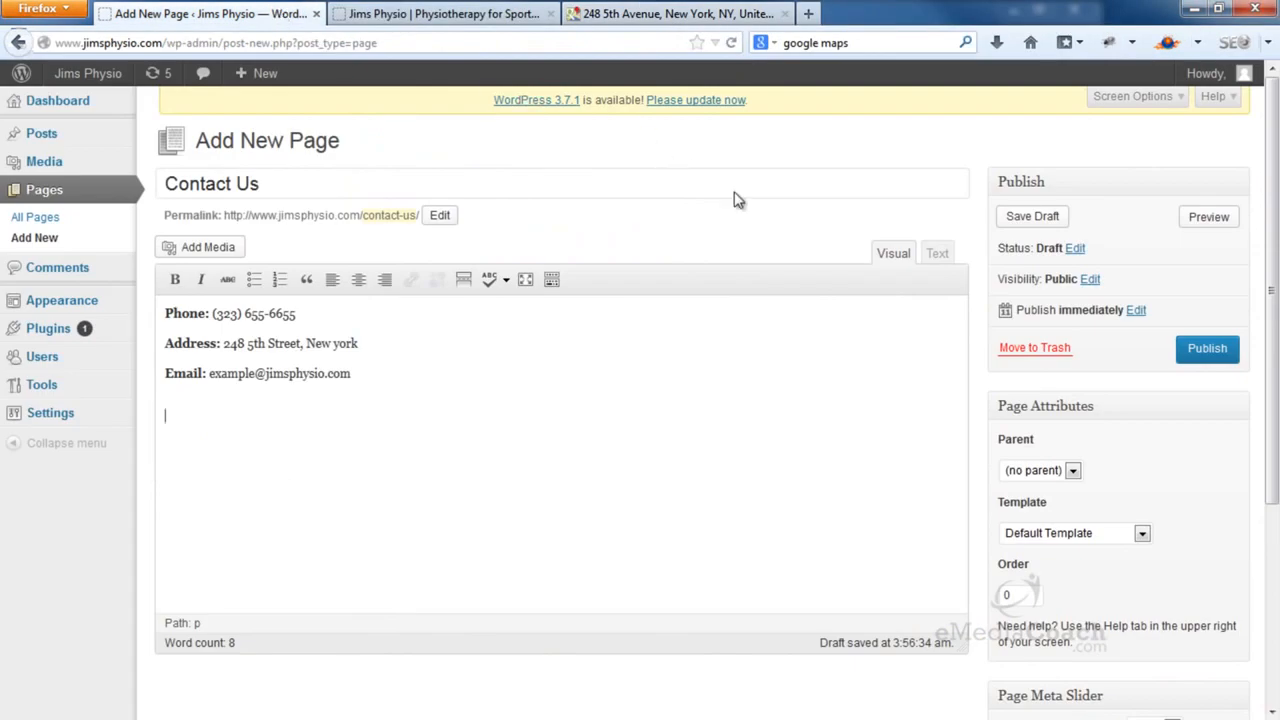
In the Text view, paste the map iframe code below the email line
click(938, 256)
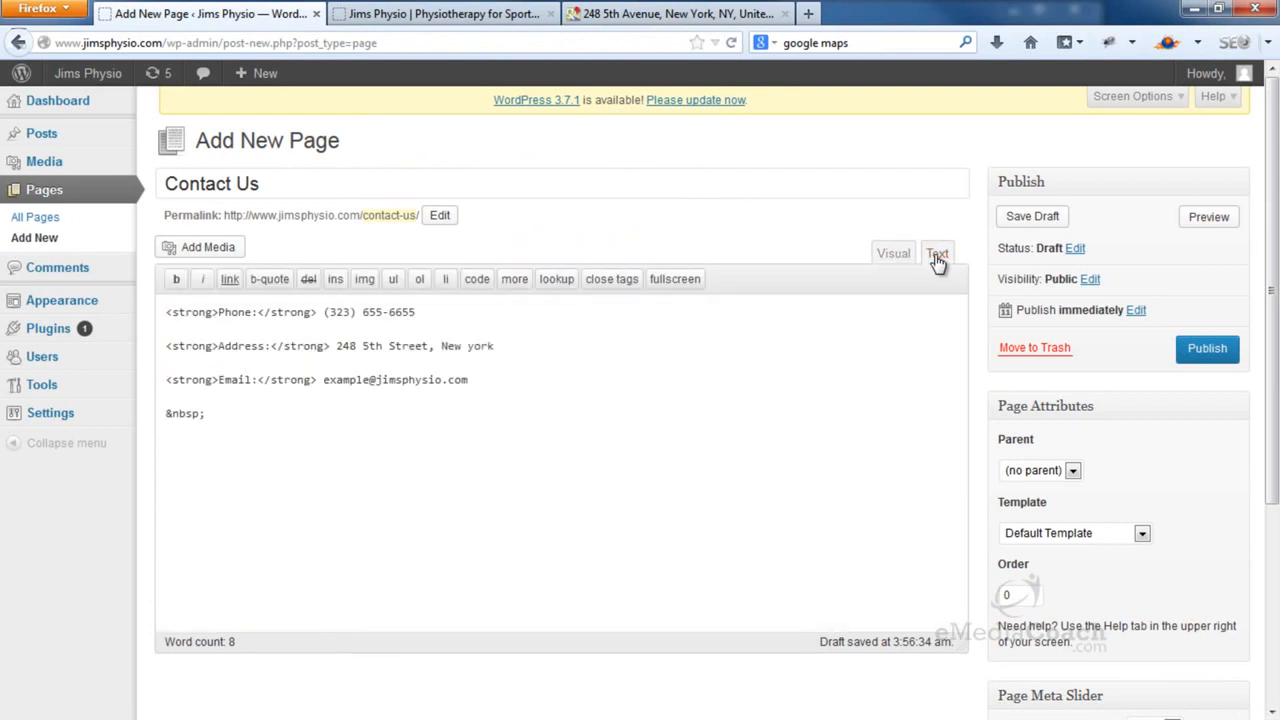
click(781, 470)
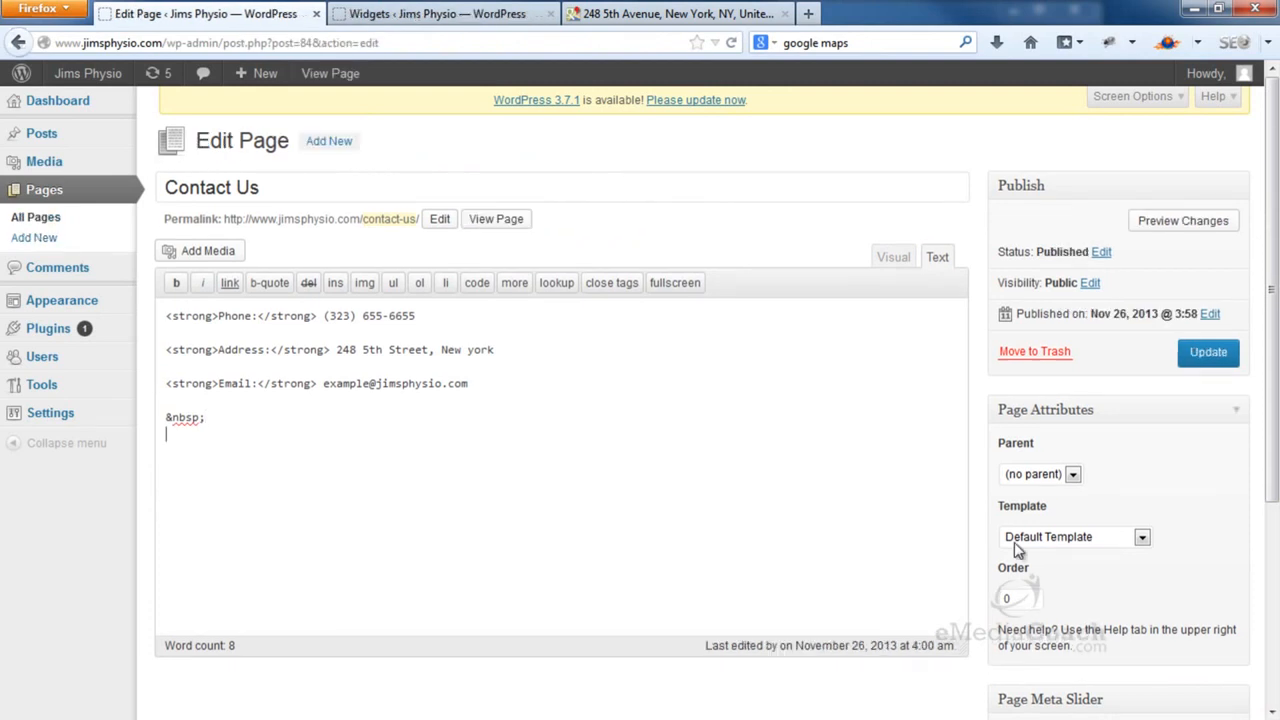
right_click(811, 483)
click(919, 300)
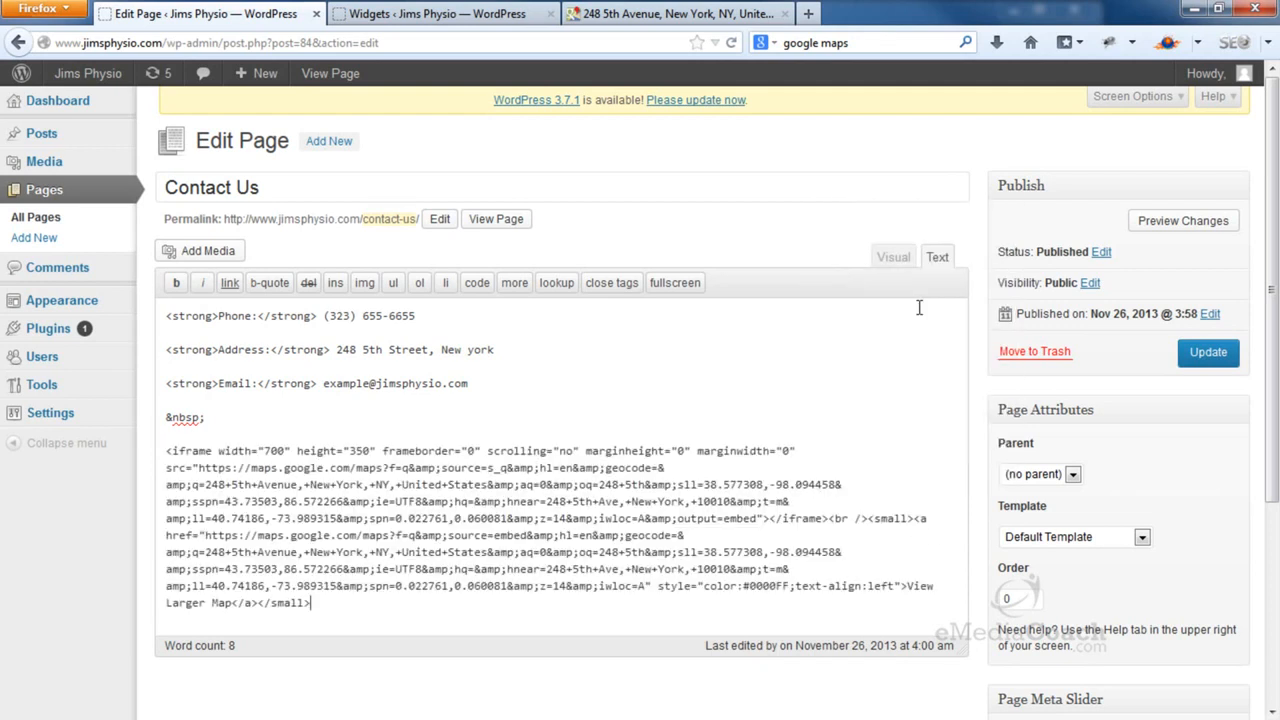
Update the Contact Us page and open the live page in a new tab
click(1211, 352)
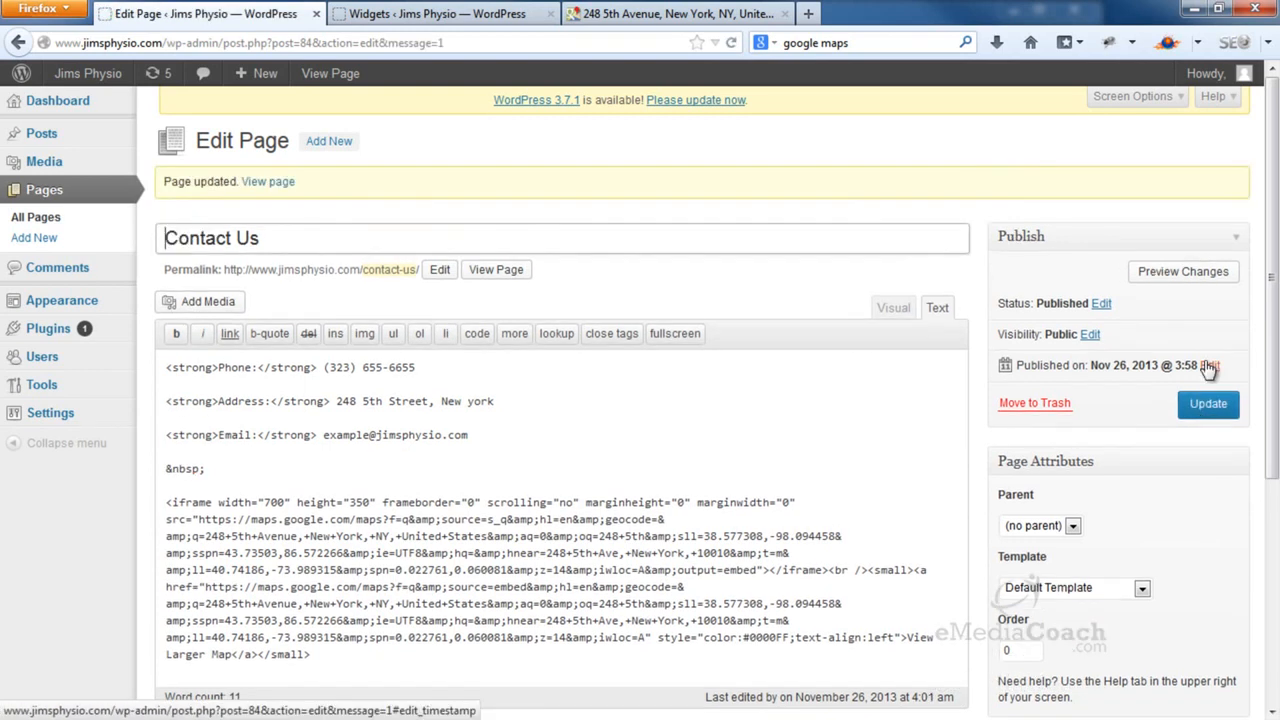
right_click(497, 271)
click(522, 284)
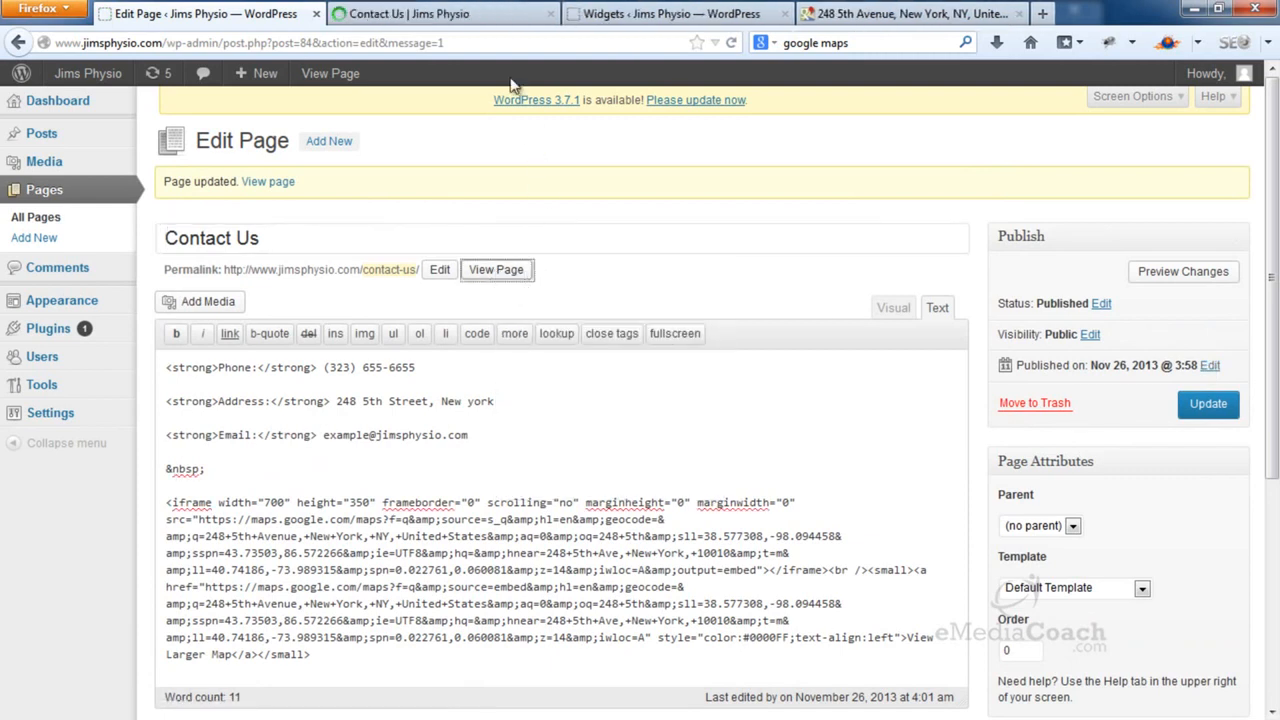
click(500, 16)
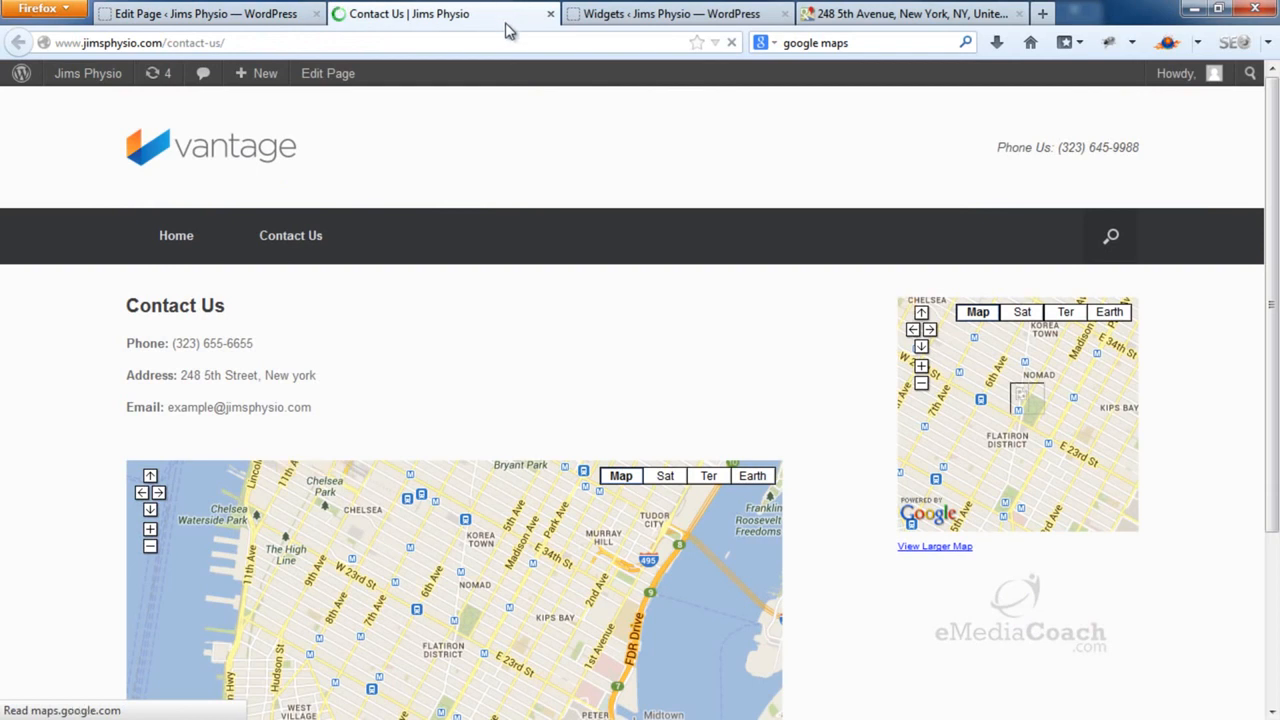
scroll(534, 174, down, 4)
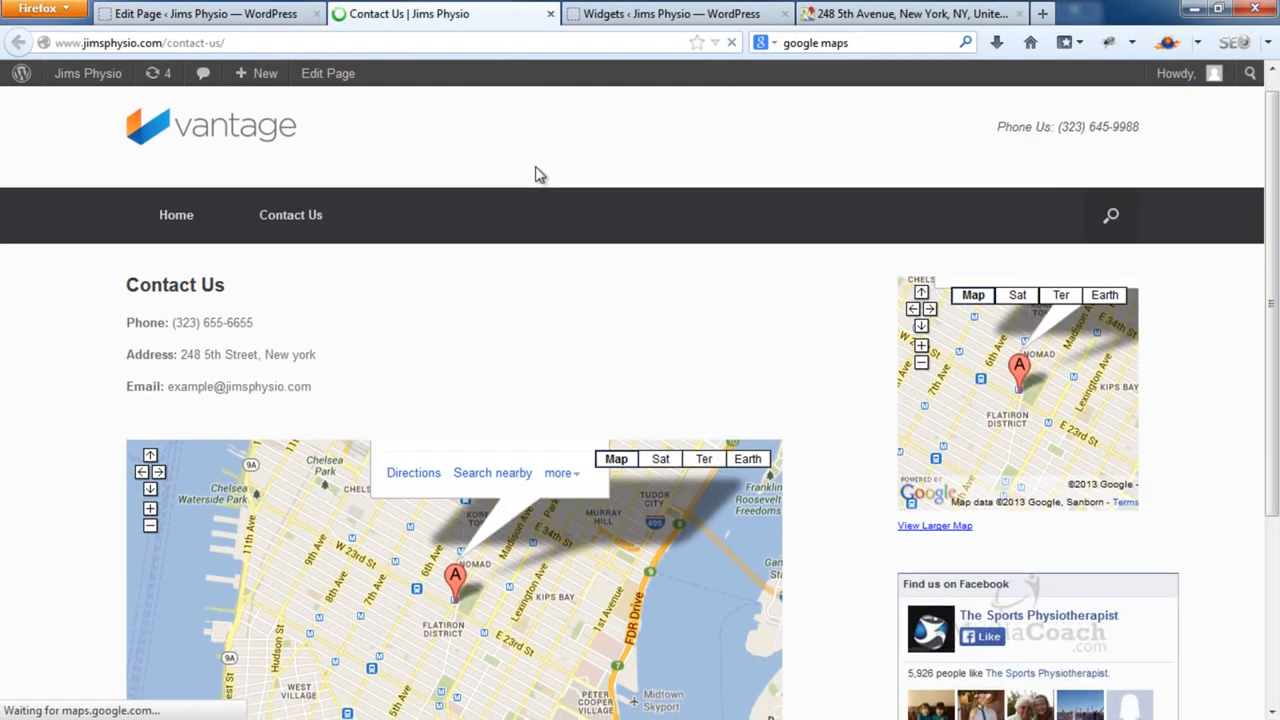
scroll(537, 175, up, 2)
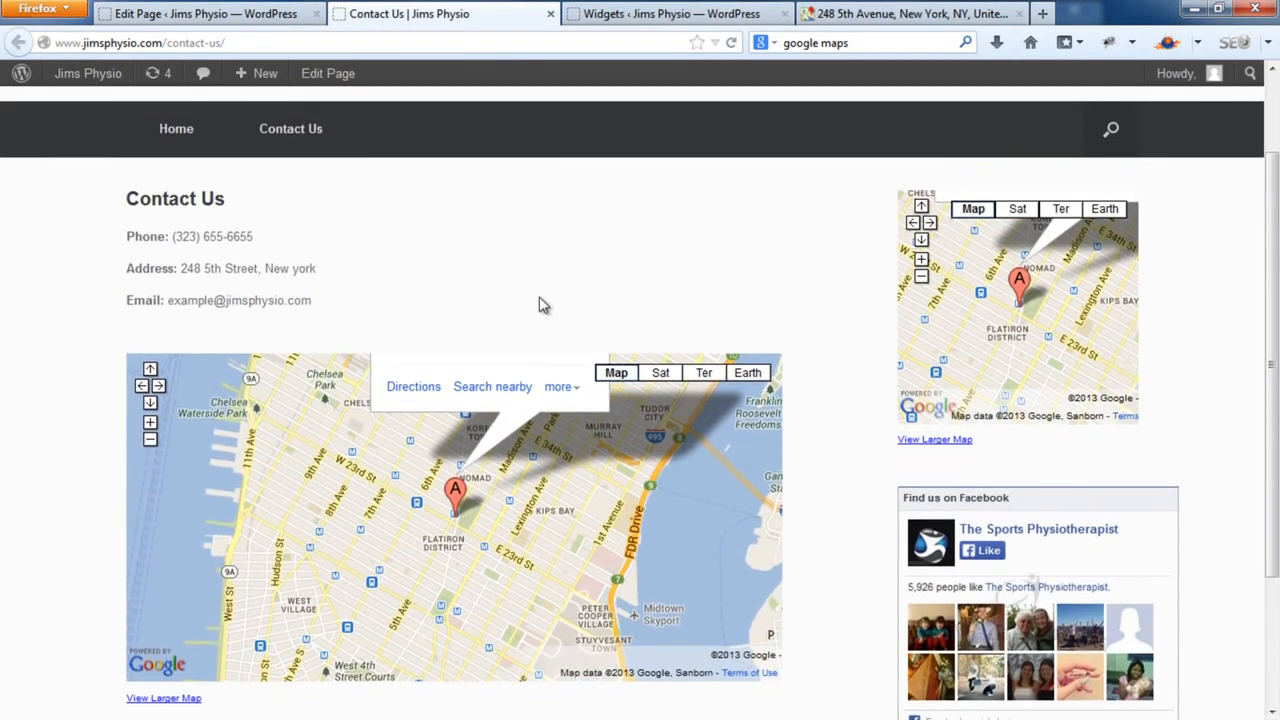
mouse_move(569, 518)
mouse_down()
mouse_move(637, 531)
mouse_move(550, 521)
mouse_up()
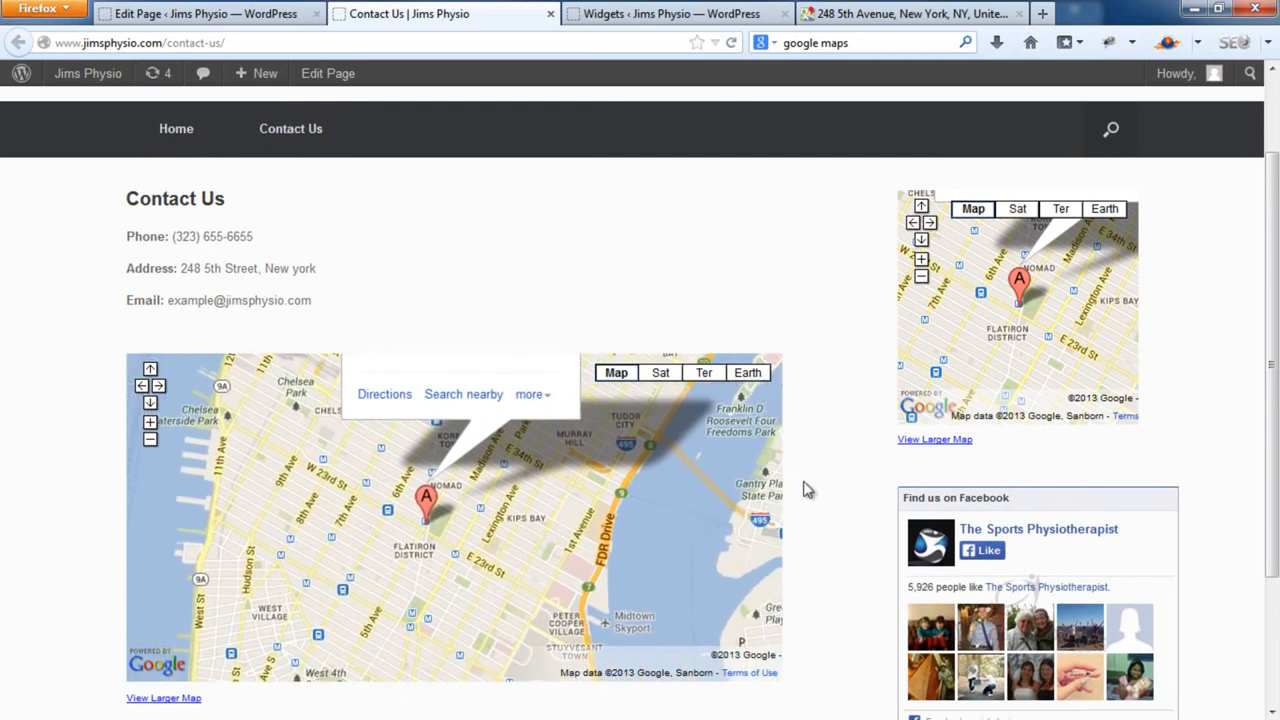
scroll(810, 487, down, 2)
scroll(810, 487, up, 2)
scroll(1195, 497, down, 2)
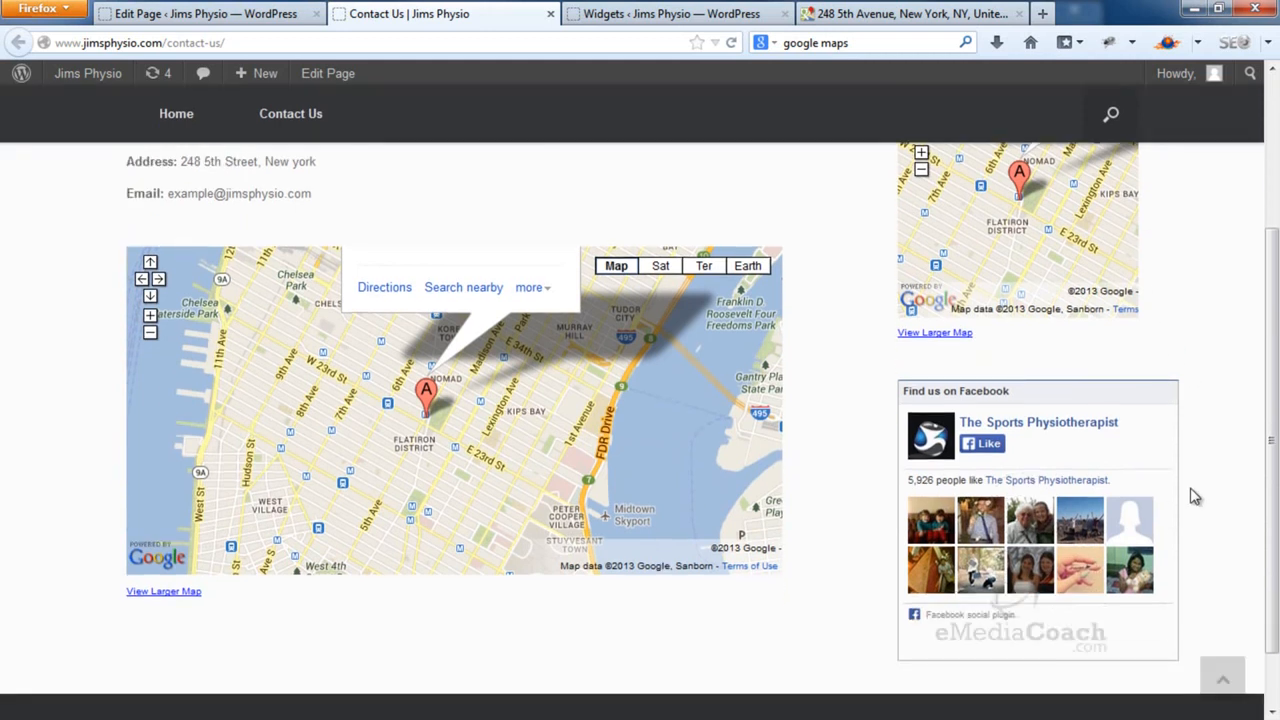
click(279, 27)
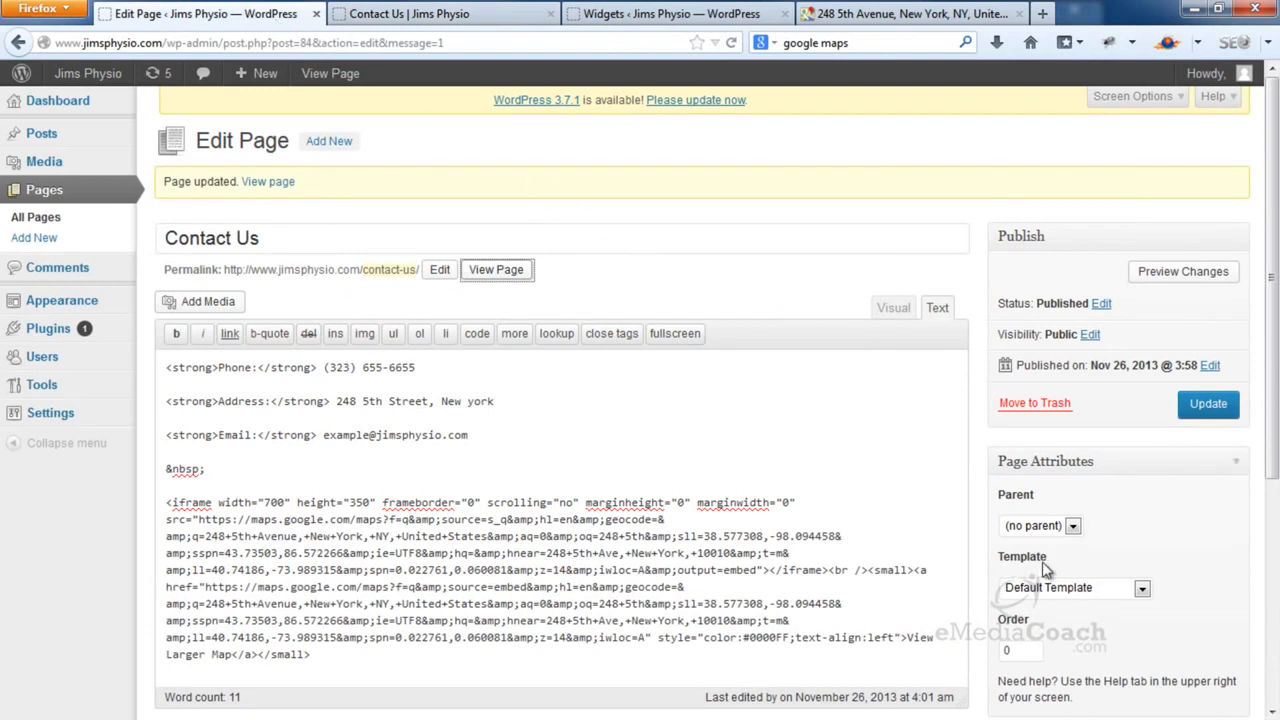
Switch the Contact Us page to the Full Width Page template and update it
click(1142, 589)
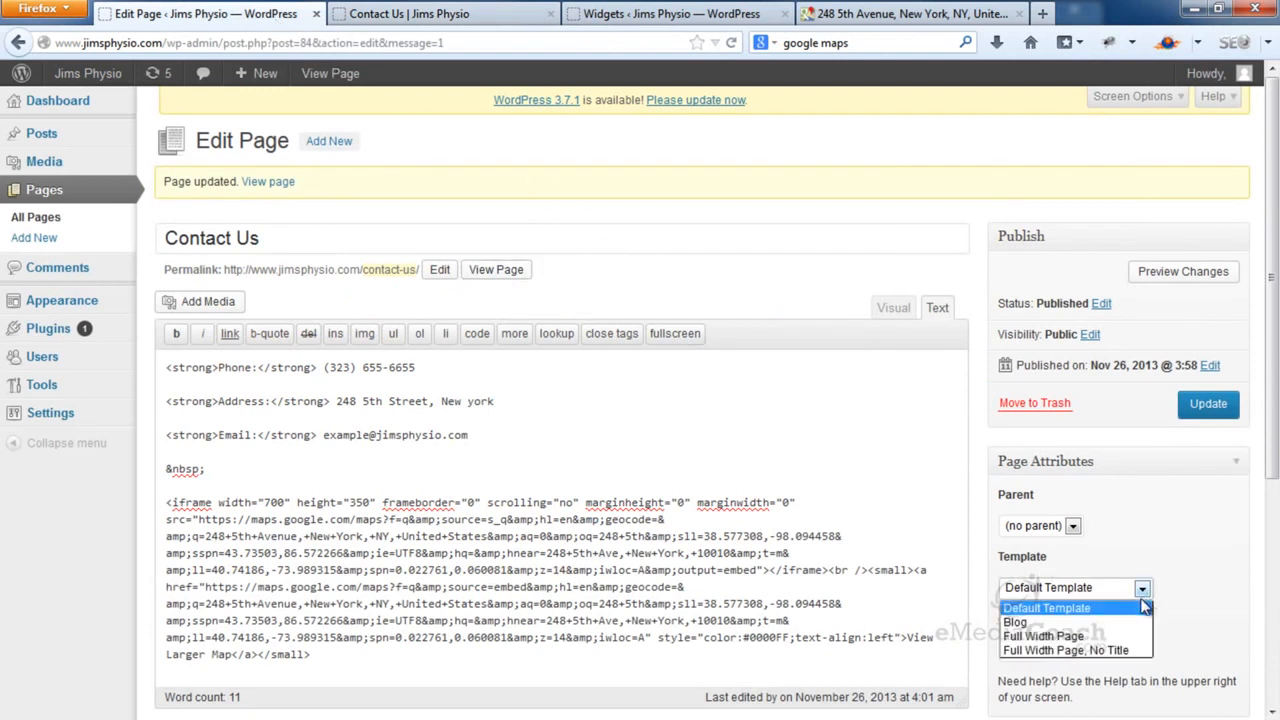
click(1086, 640)
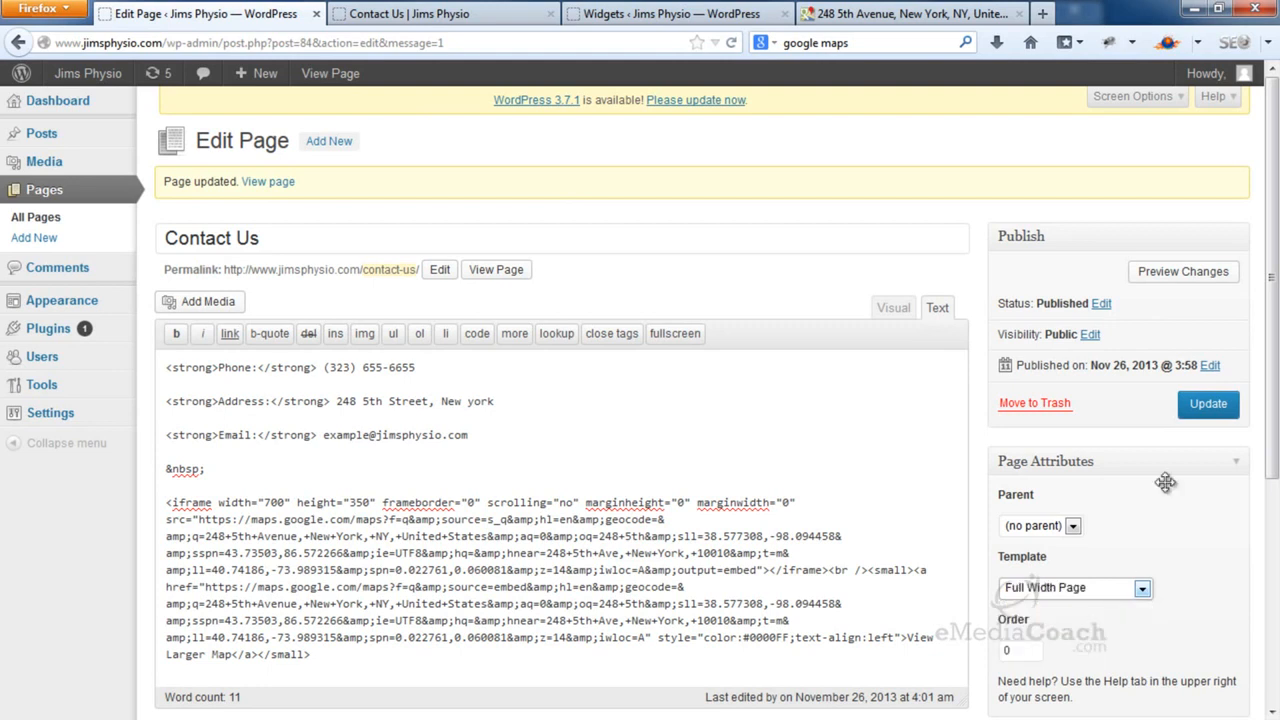
click(1208, 410)
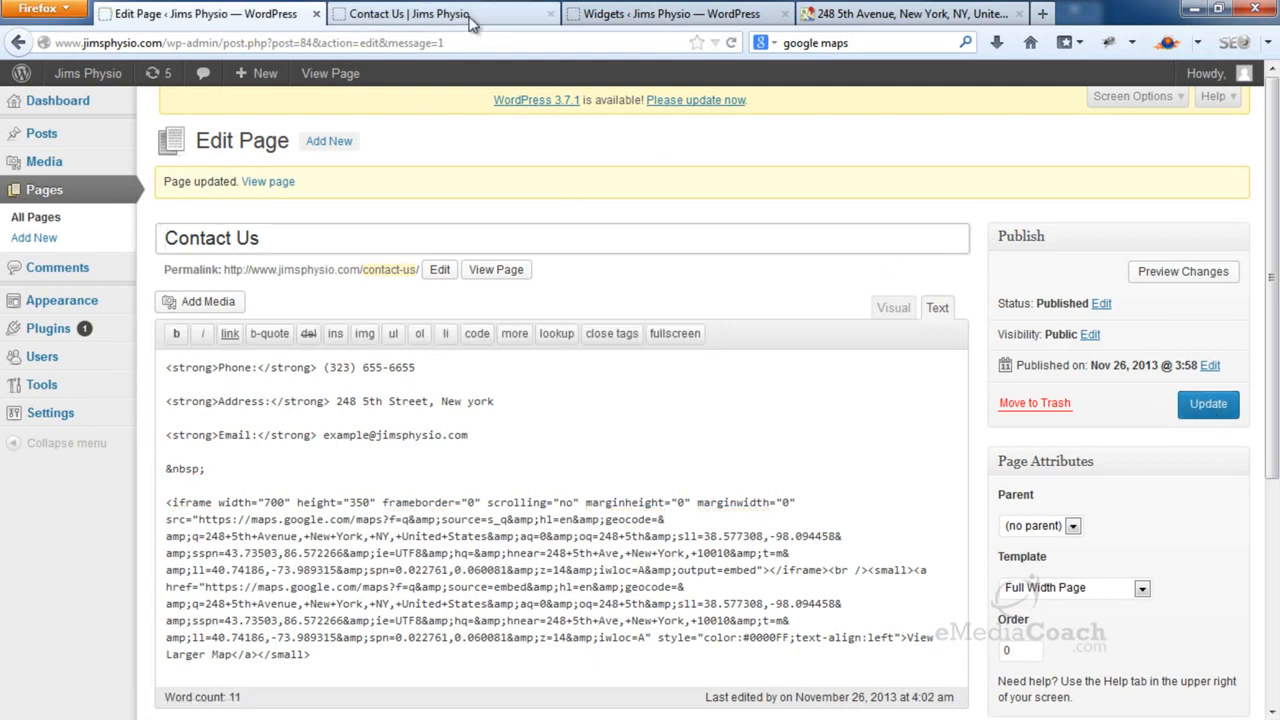
Reload the live Contact Us page to check the map, then return to Google Maps
click(500, 14)
click(731, 43)
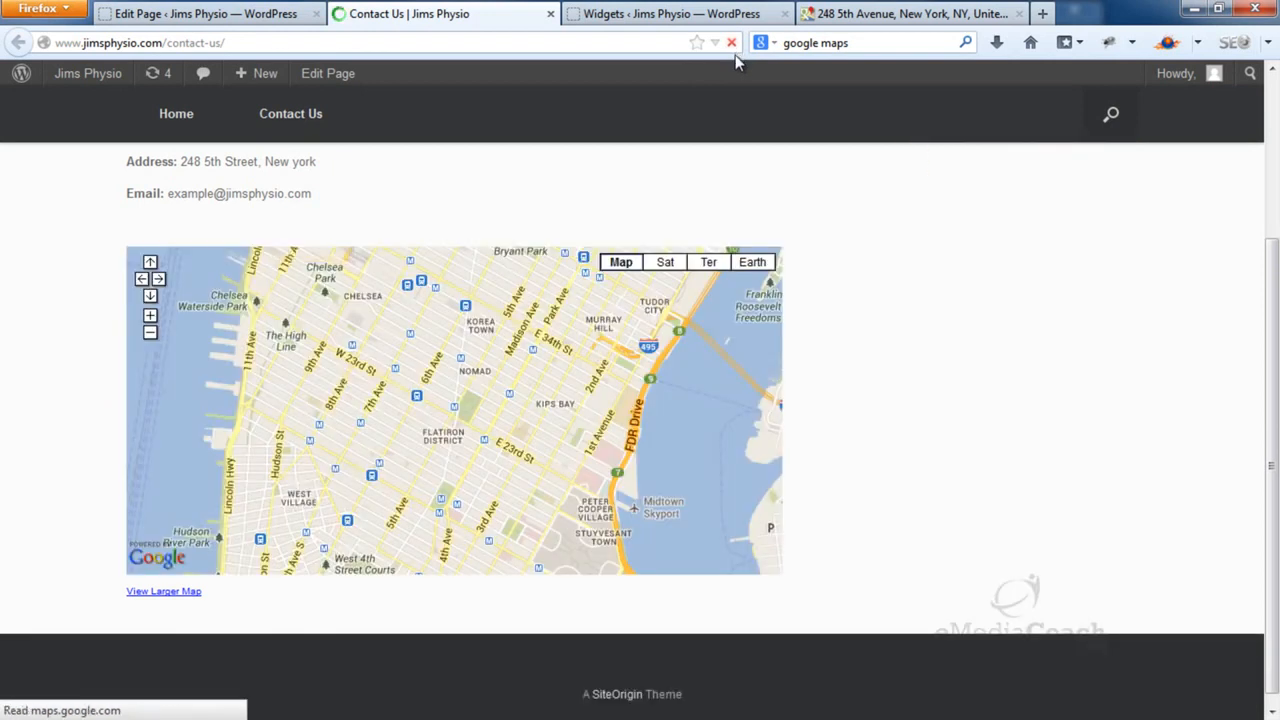
scroll(784, 213, up, 3)
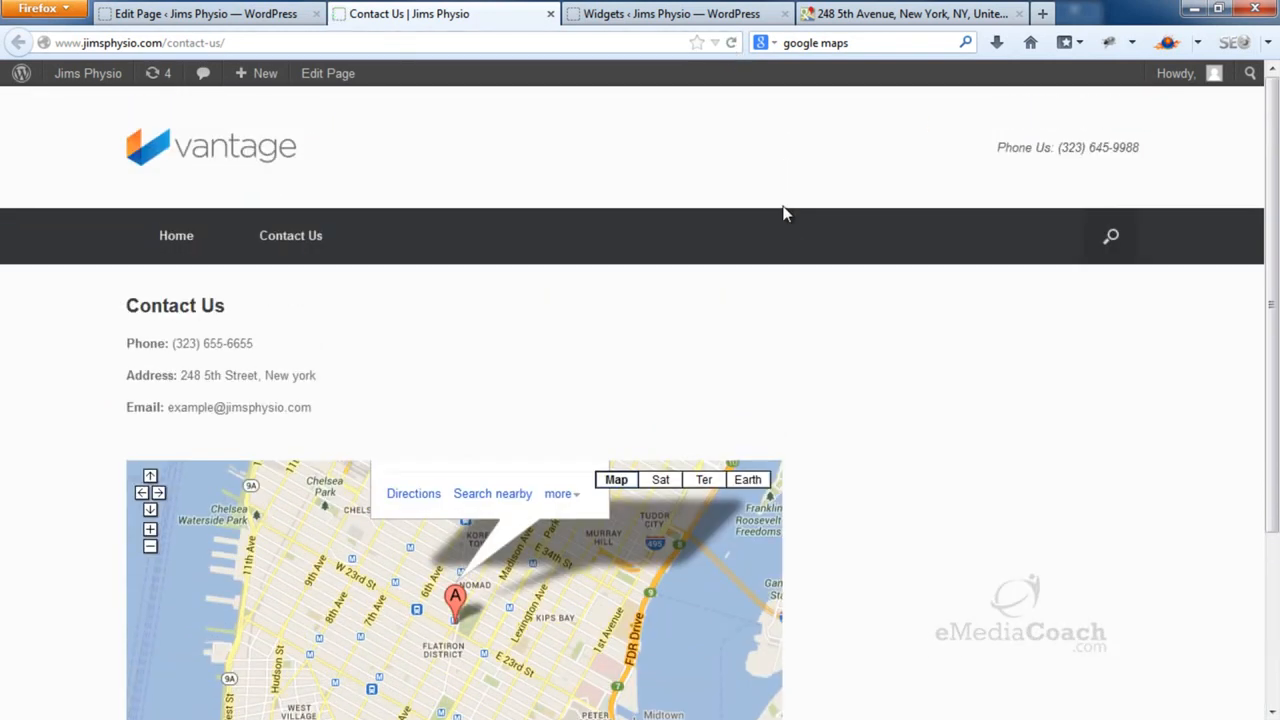
scroll(784, 213, down, 2)
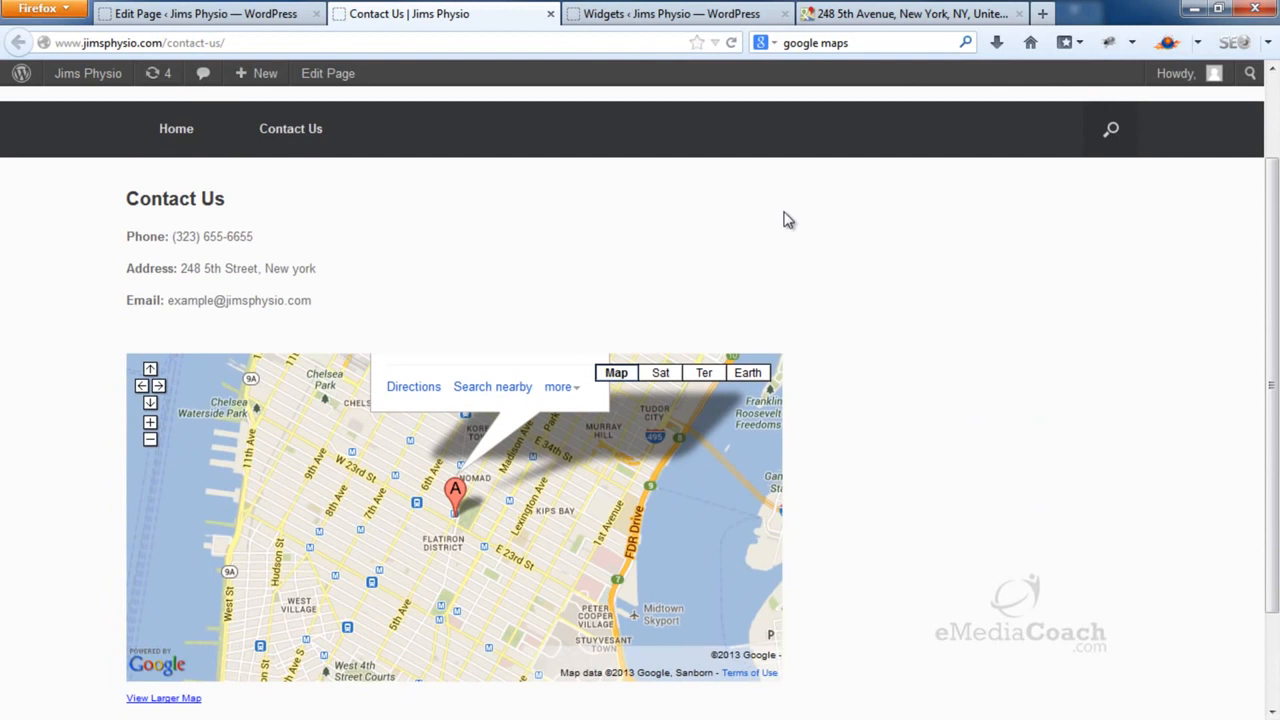
click(852, 12)
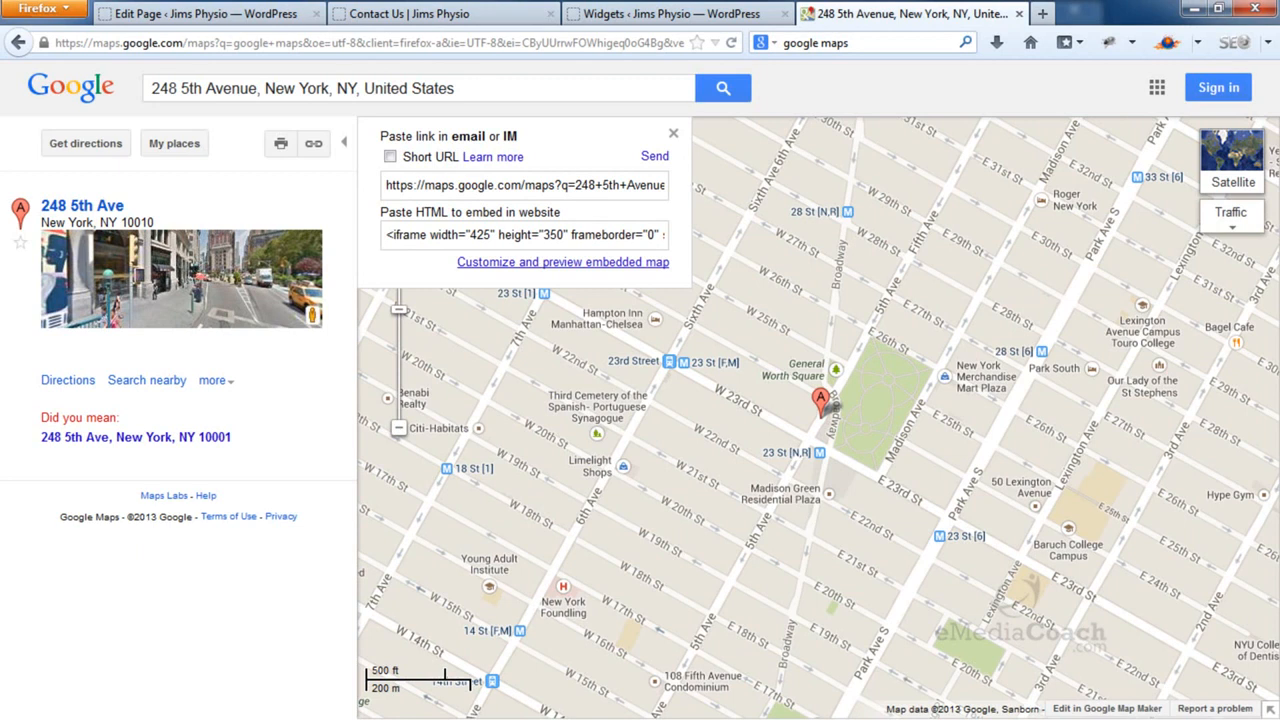
Set the embedded map preview to a custom 1000 × 400 size
click(557, 263)
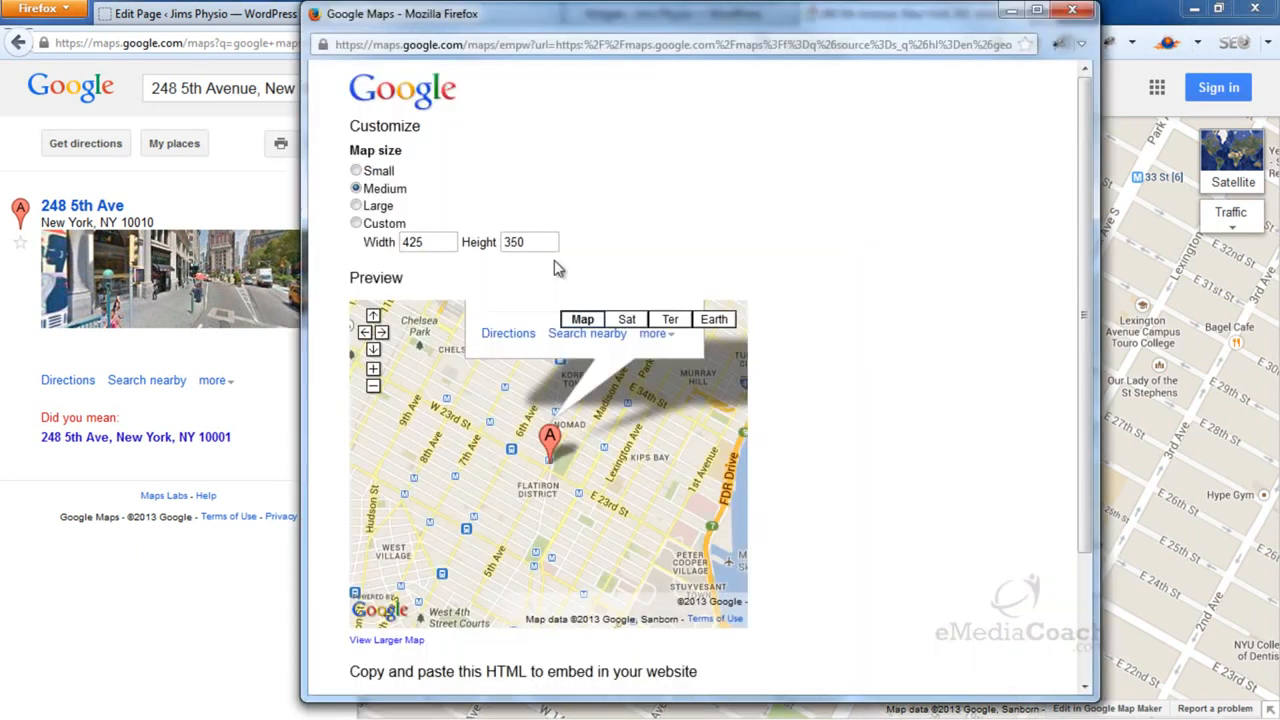
drag(437, 243, 360, 242)
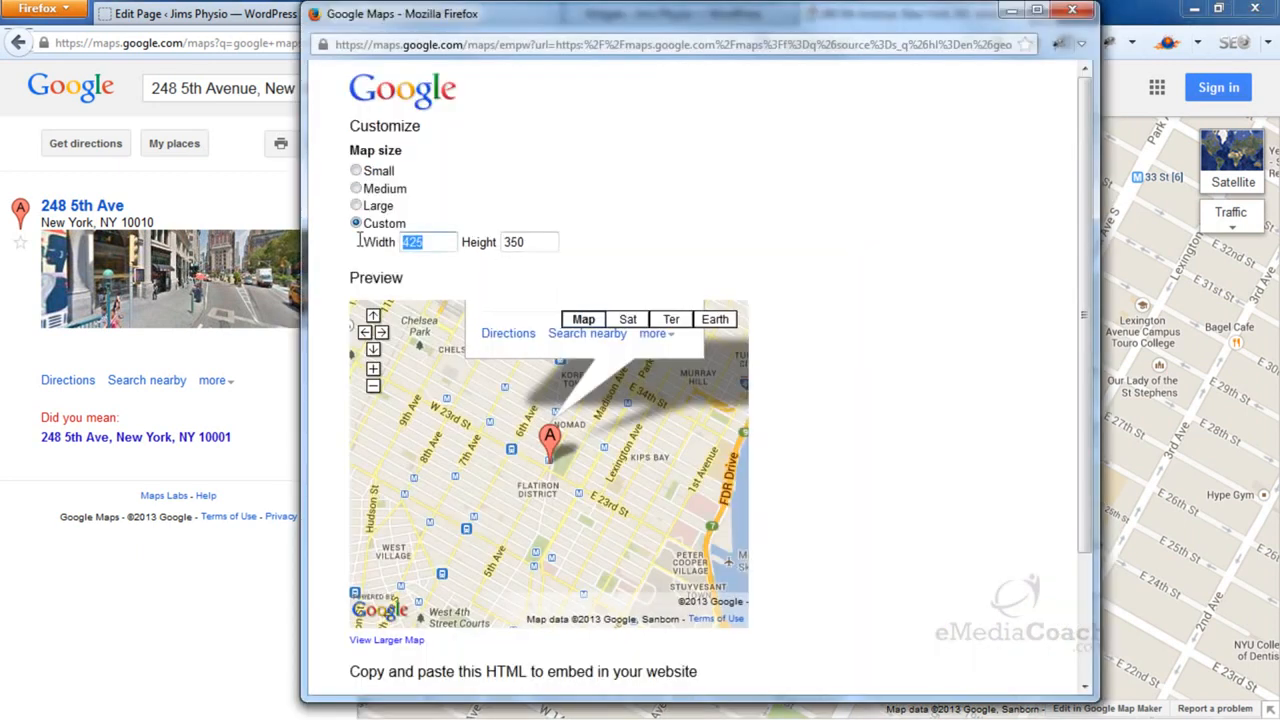
text(1000)
drag(535, 243, 466, 241)
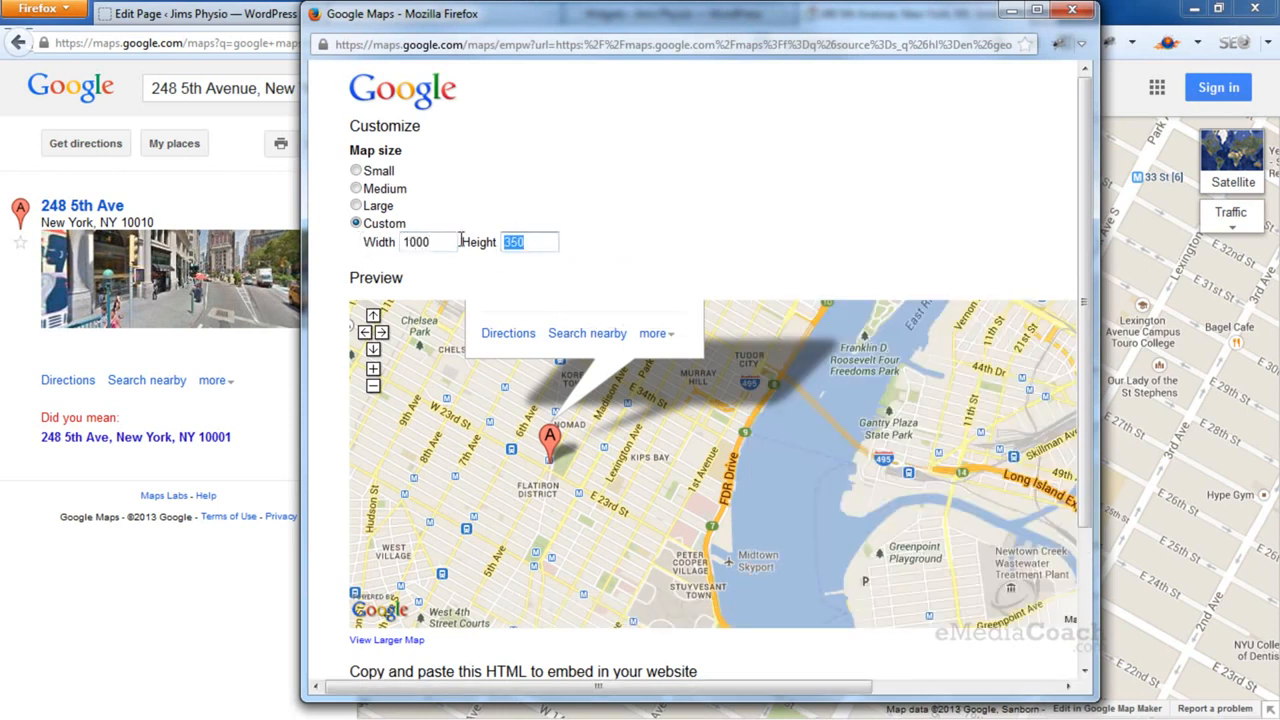
text(400)
Copy the updated 1000 × 400 embed HTML code and close the popup
scroll(623, 360, down, 3)
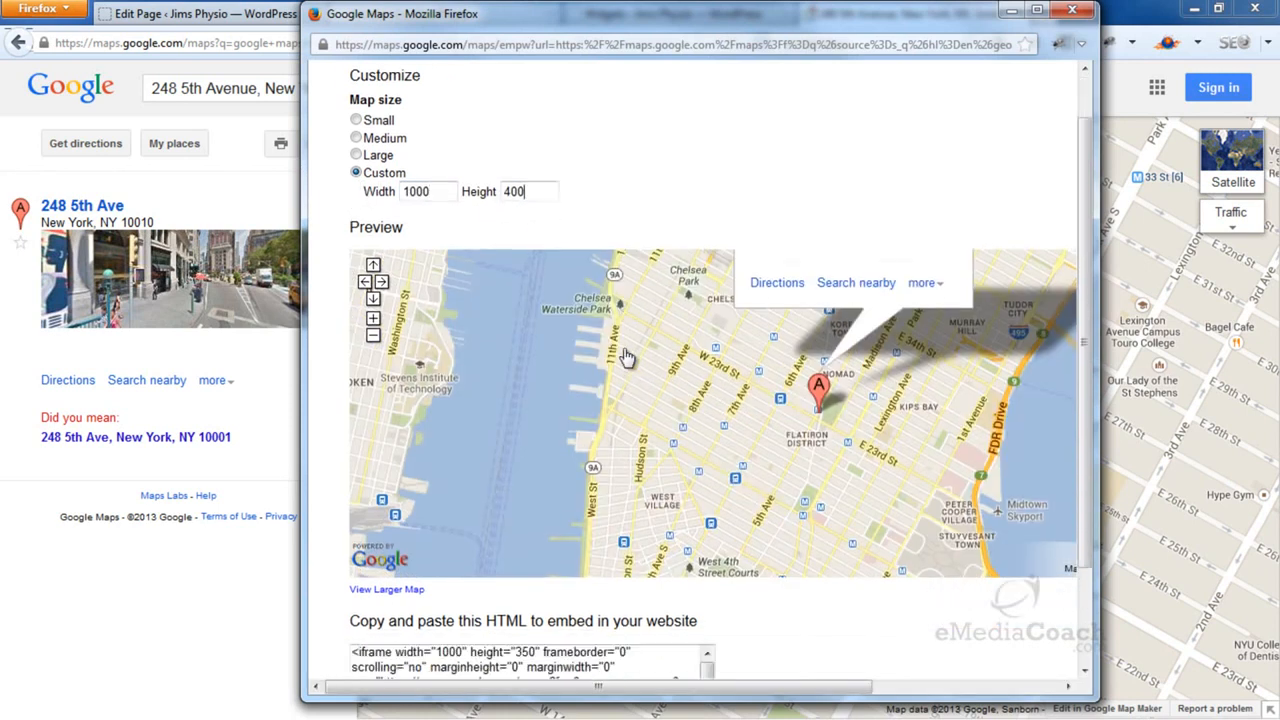
click(355, 545)
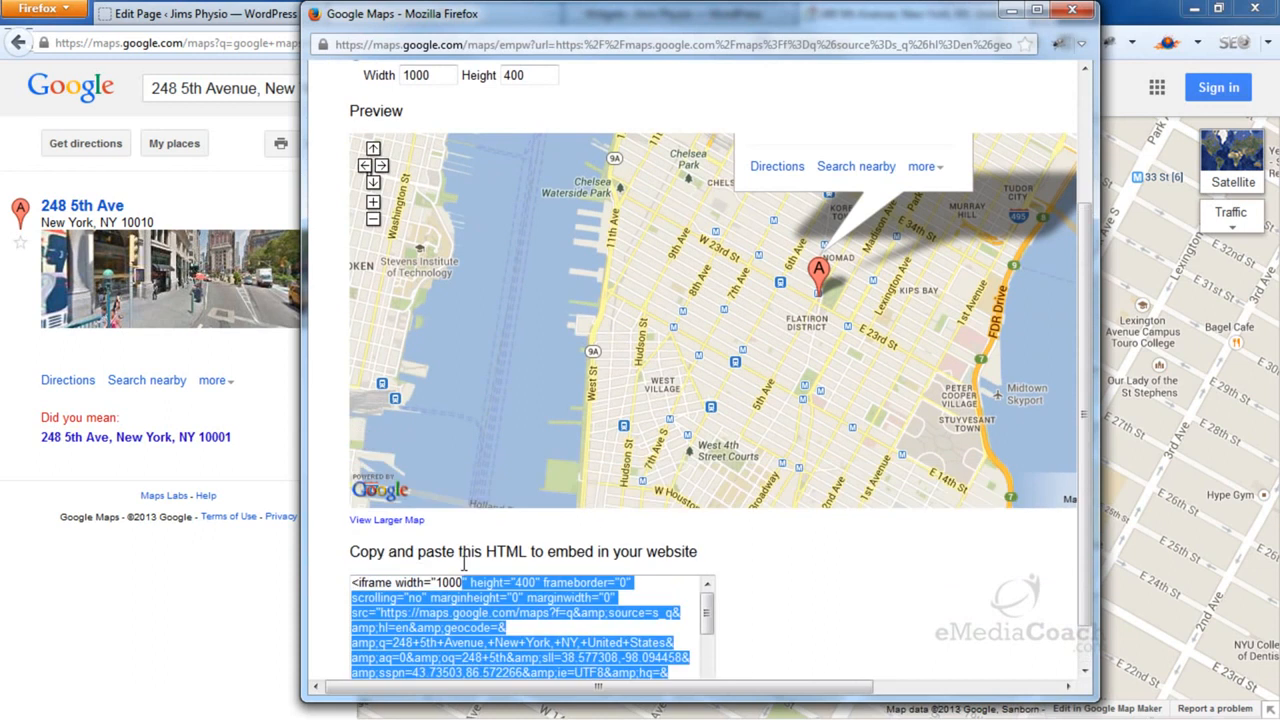
scroll(503, 643, down, 3)
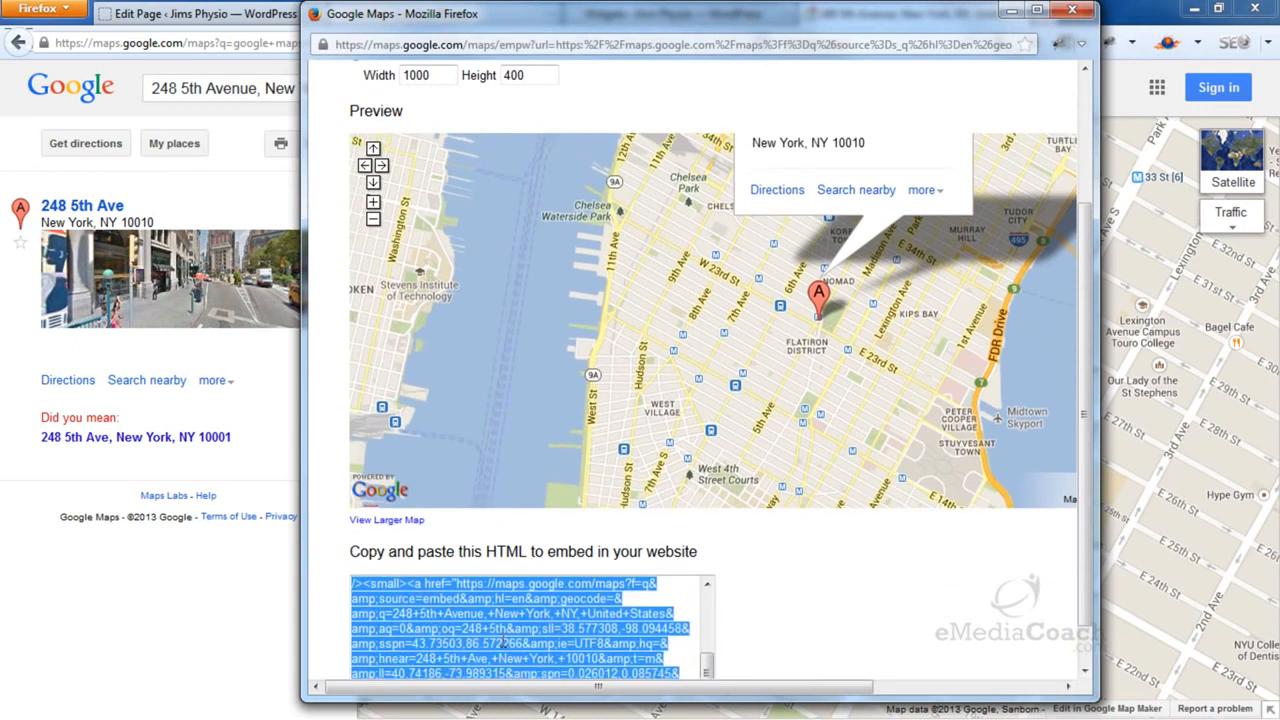
right_click(519, 627)
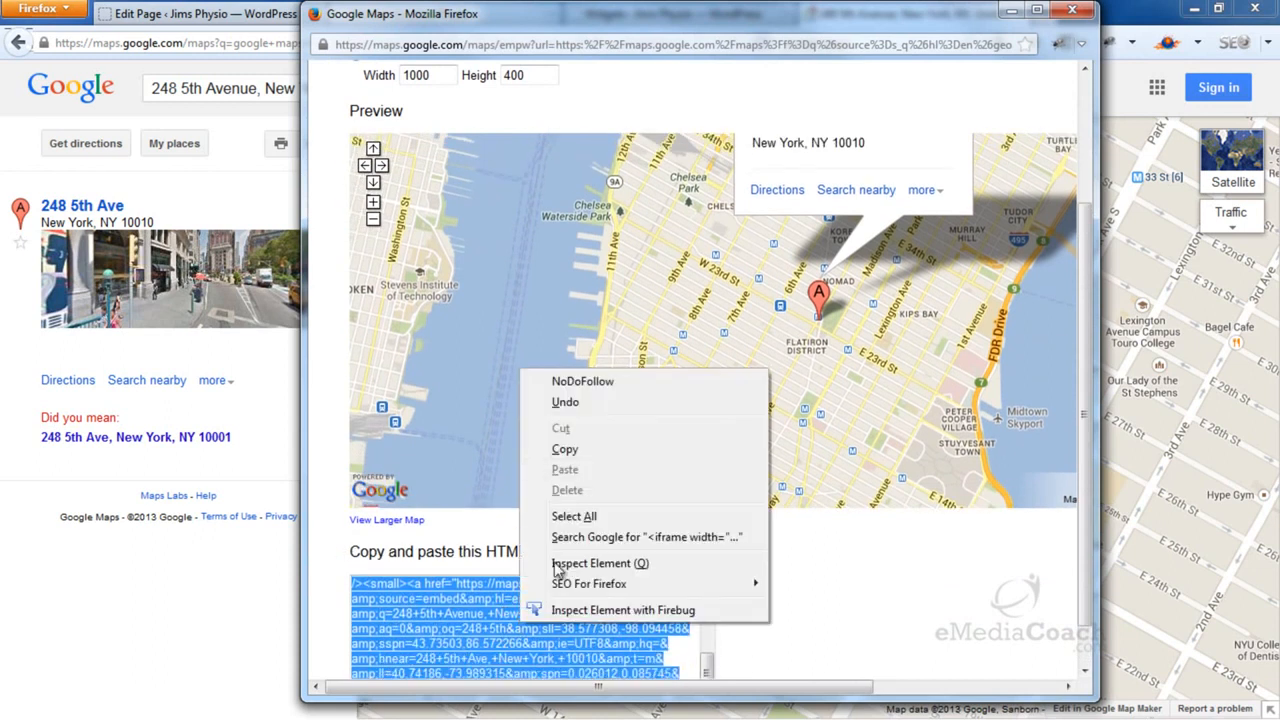
click(580, 452)
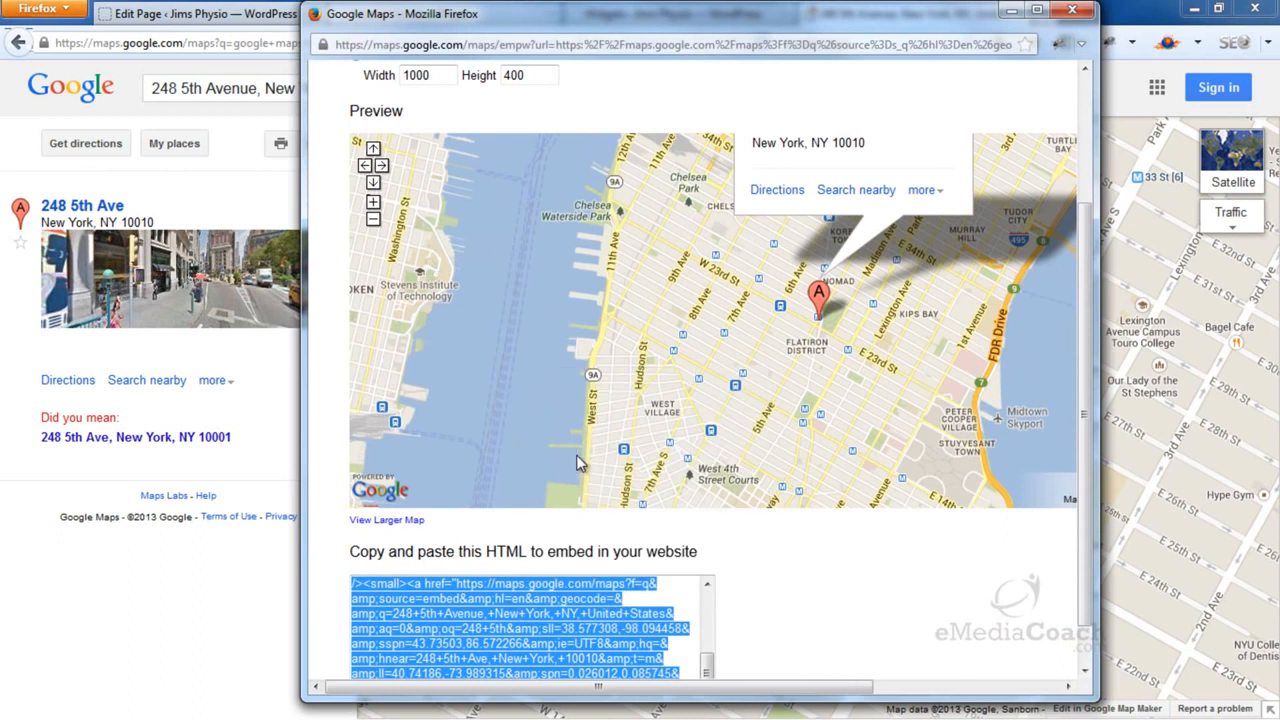
click(1011, 10)
Replace the old 700 × 350 iframe with the 1000 × 400 embed code and update
click(284, 20)
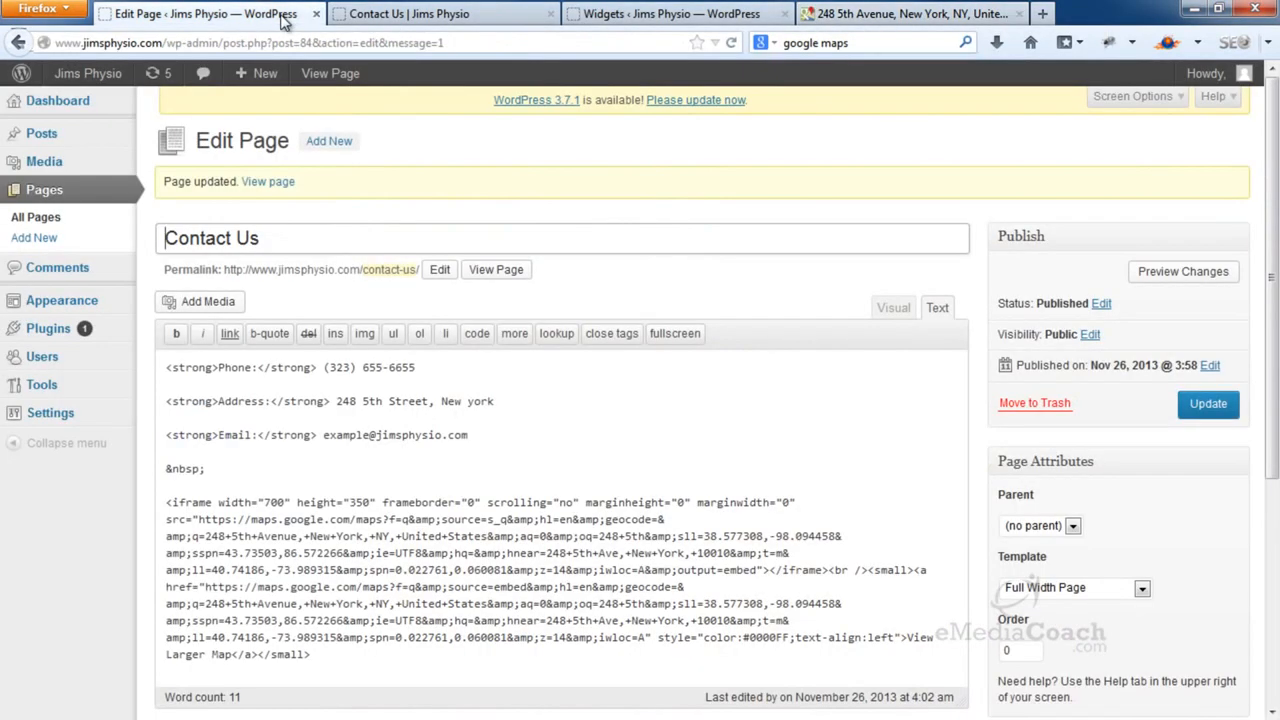
drag(166, 500, 316, 654)
key(Delete)
right_click(225, 522)
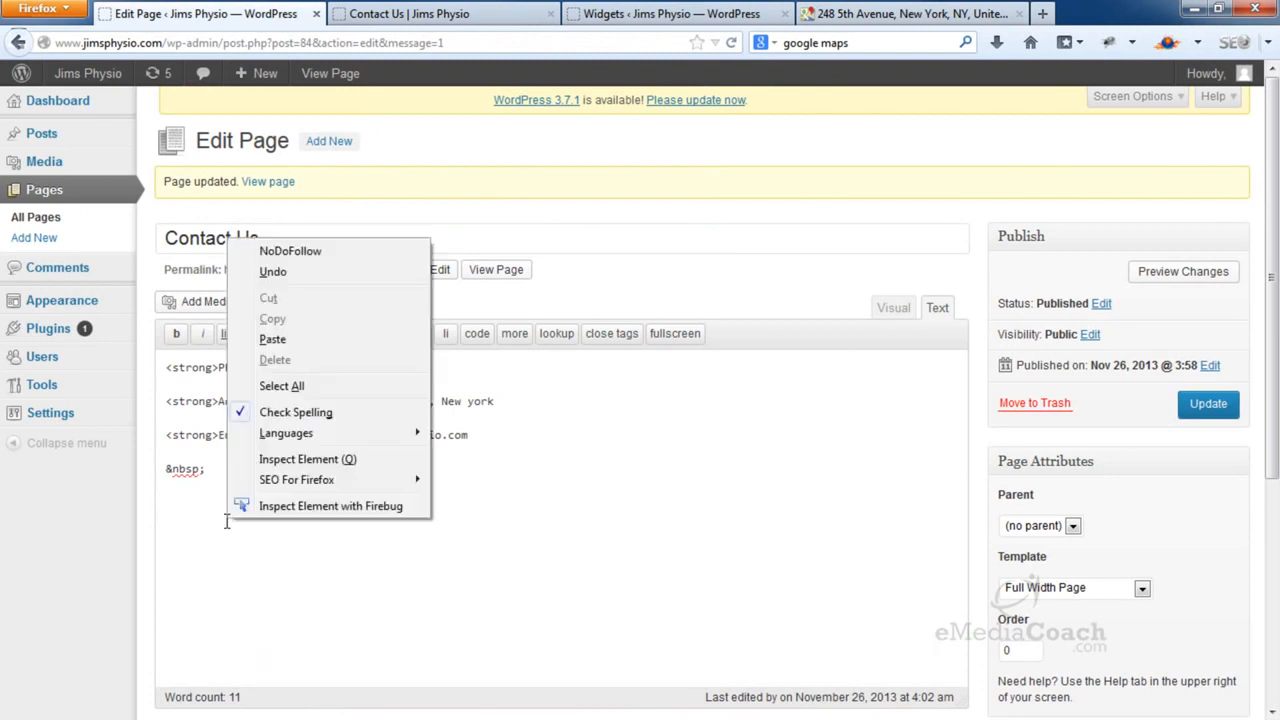
click(306, 347)
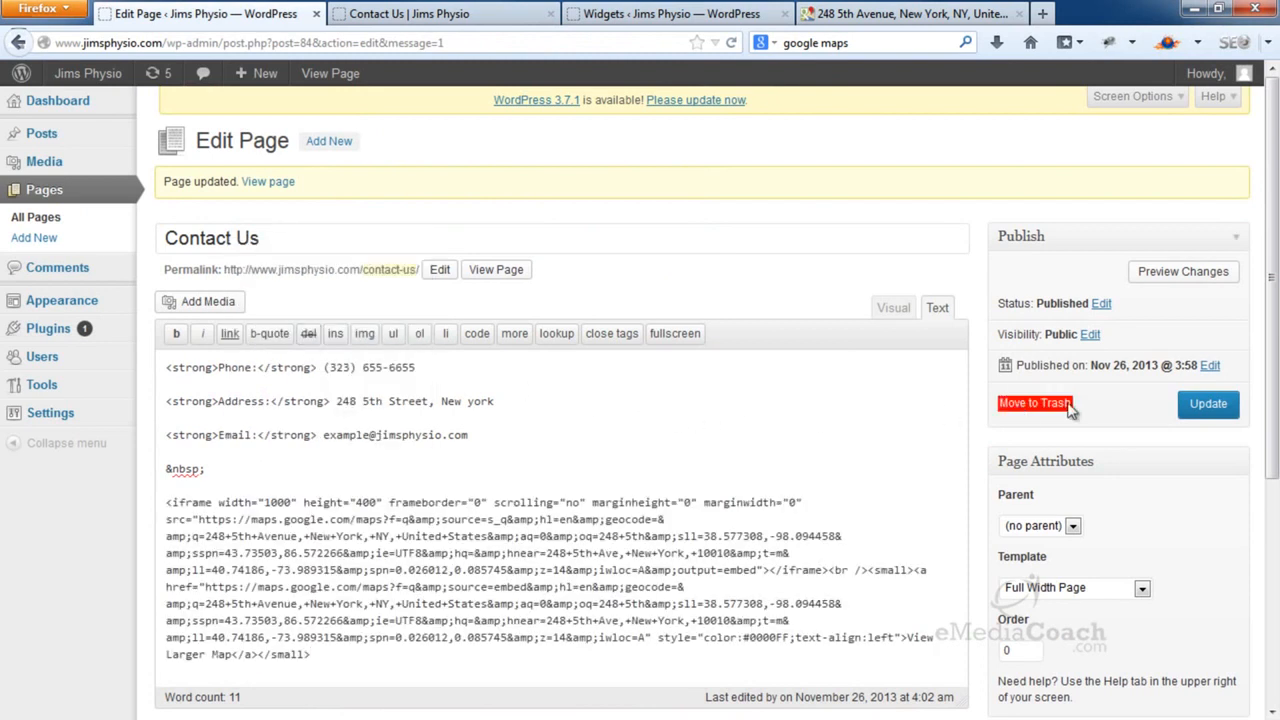
click(1236, 410)
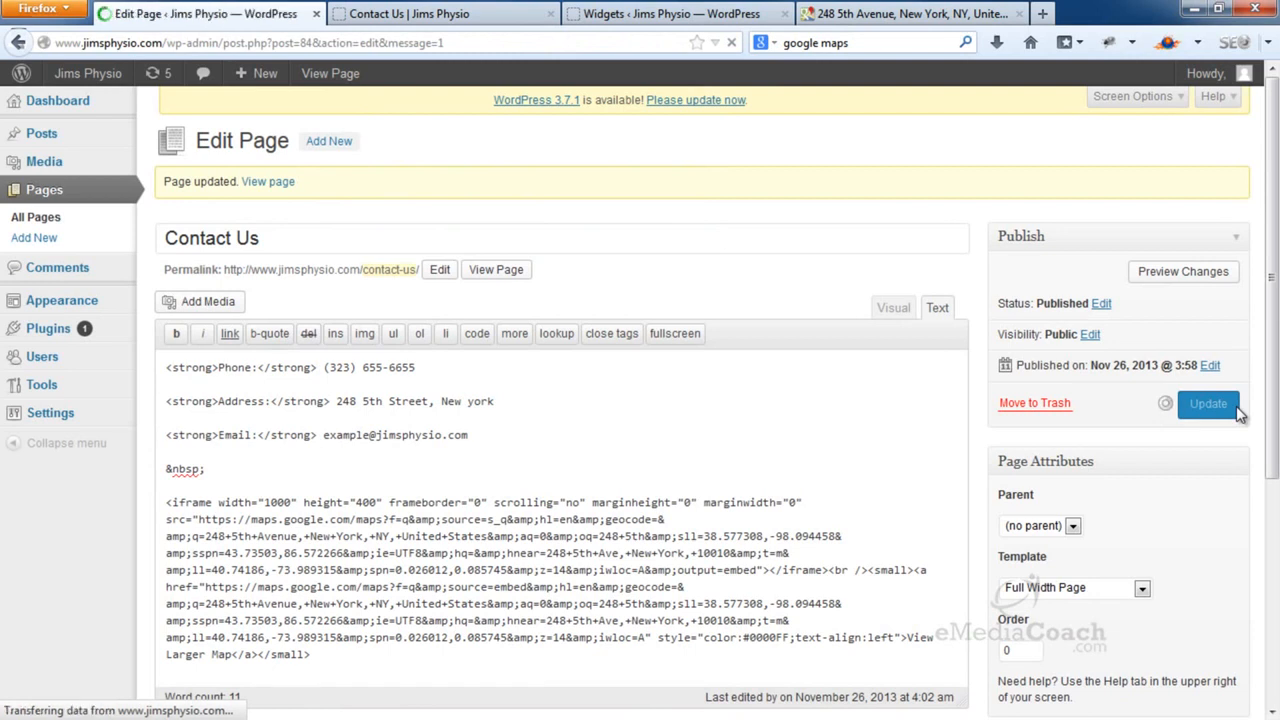
Reload the live Contact Us page and scroll down to the wider map
click(432, 20)
click(724, 45)
click(727, 46)
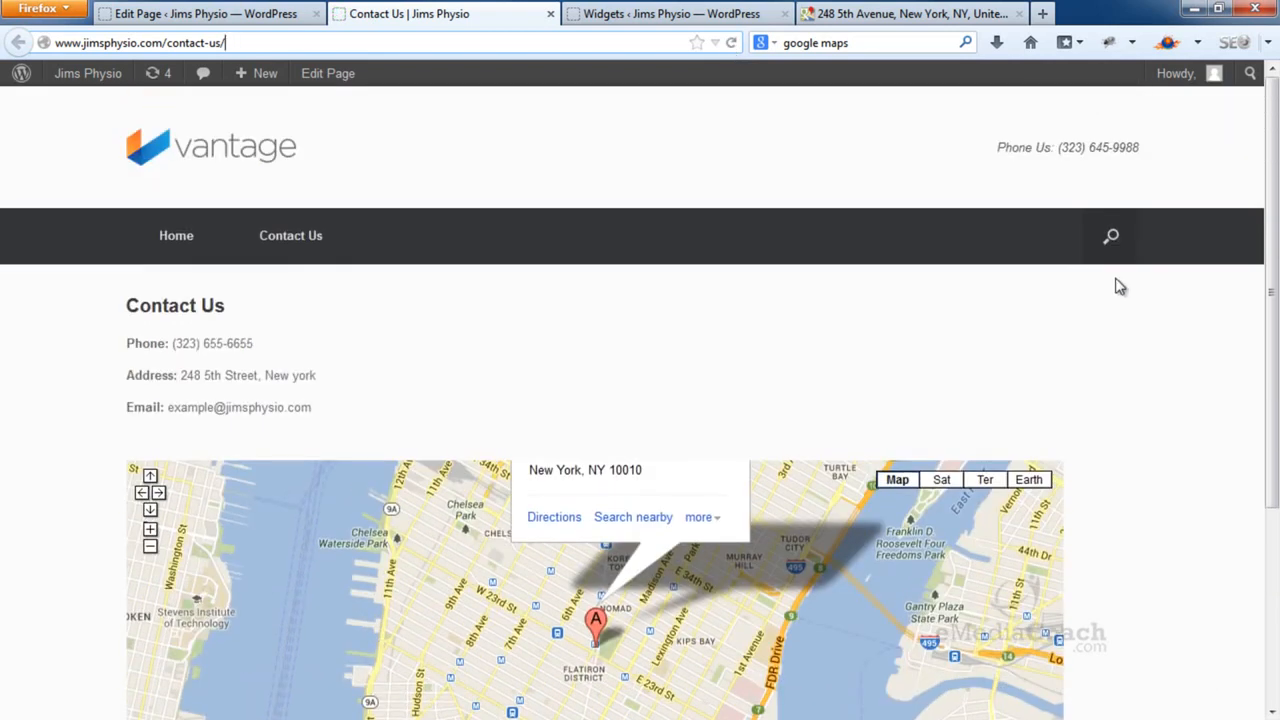
scroll(1120, 287, down, 4)
Pan the embedded map and zoom it in and back out with its controls
mouse_move(653, 502)
mouse_down()
mouse_move(708, 449)
mouse_move(719, 458)
mouse_move(682, 472)
mouse_up()
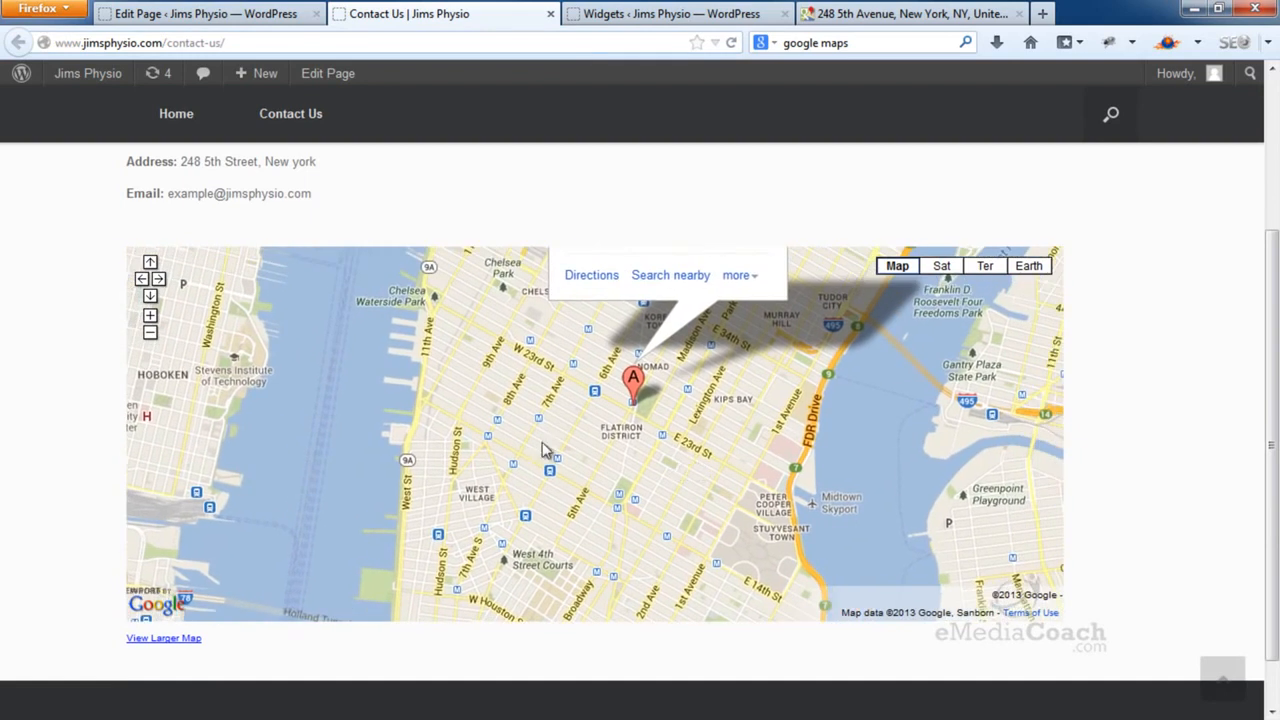
double_click(152, 318)
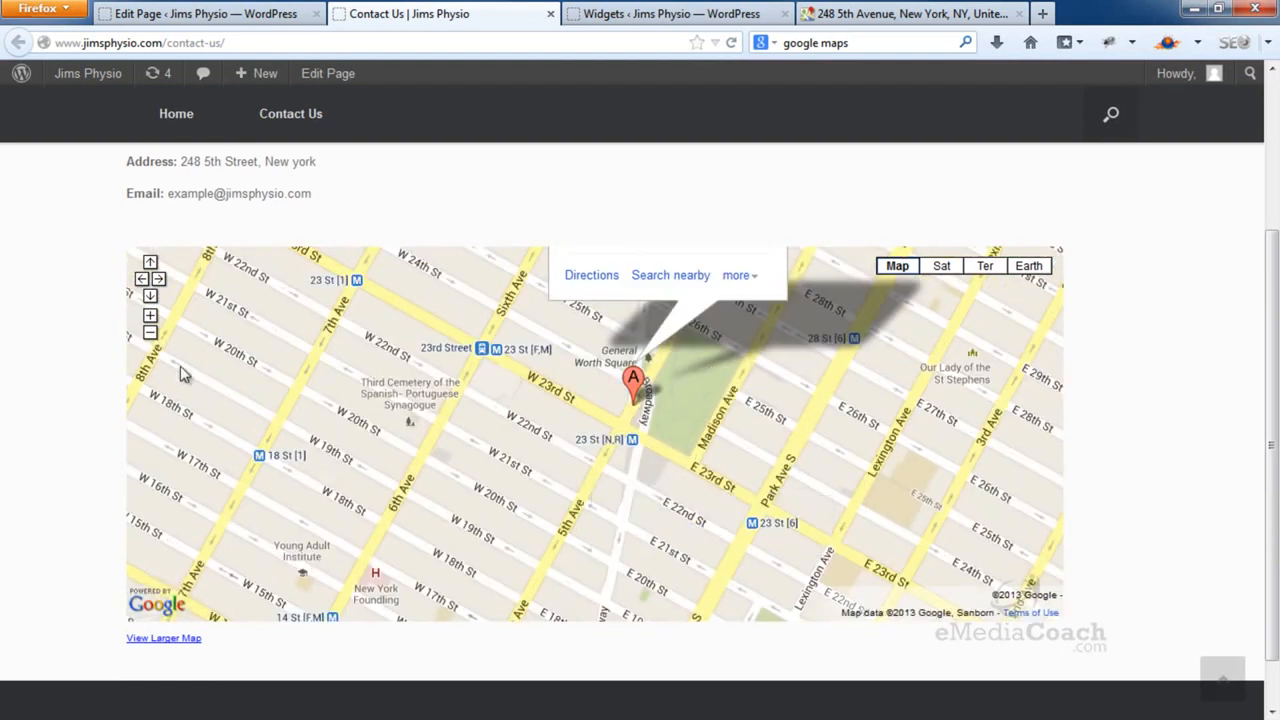
click(151, 335)
click(150, 333)
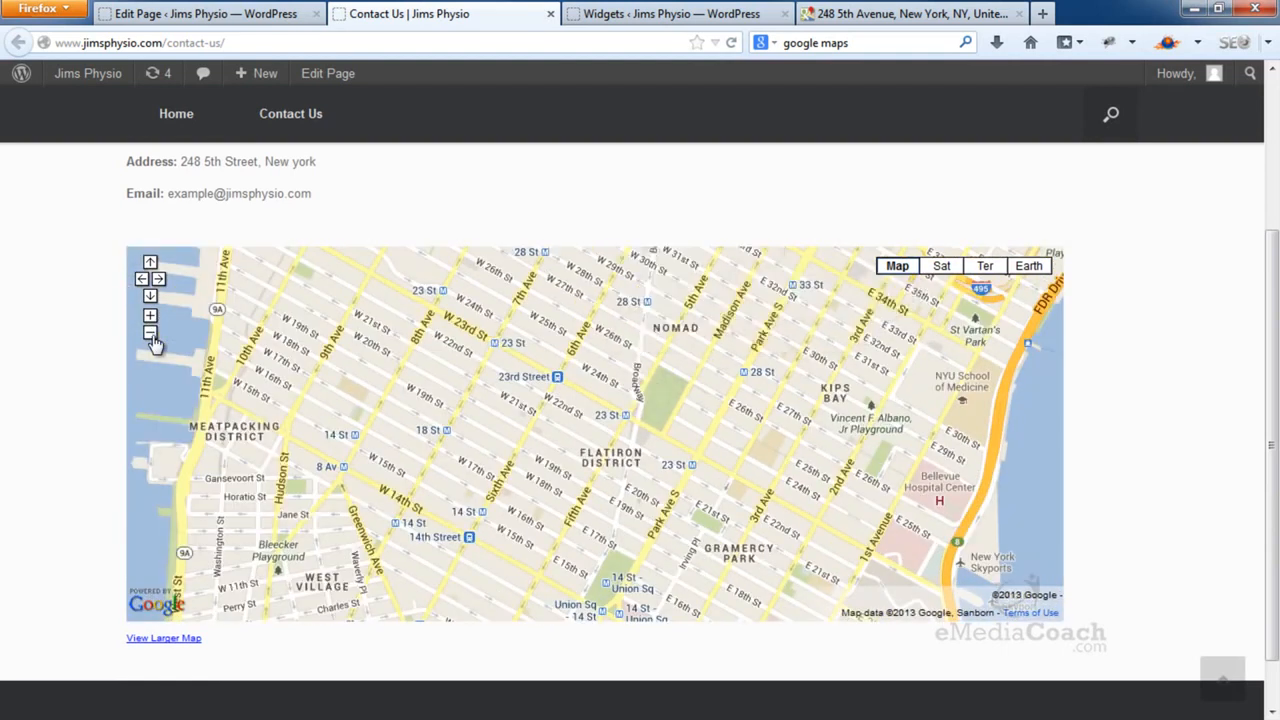
click(150, 333)
mouse_move(685, 458)
mouse_down()
mouse_move(669, 469)
mouse_move(638, 458)
mouse_move(692, 432)
mouse_move(750, 464)
mouse_up()
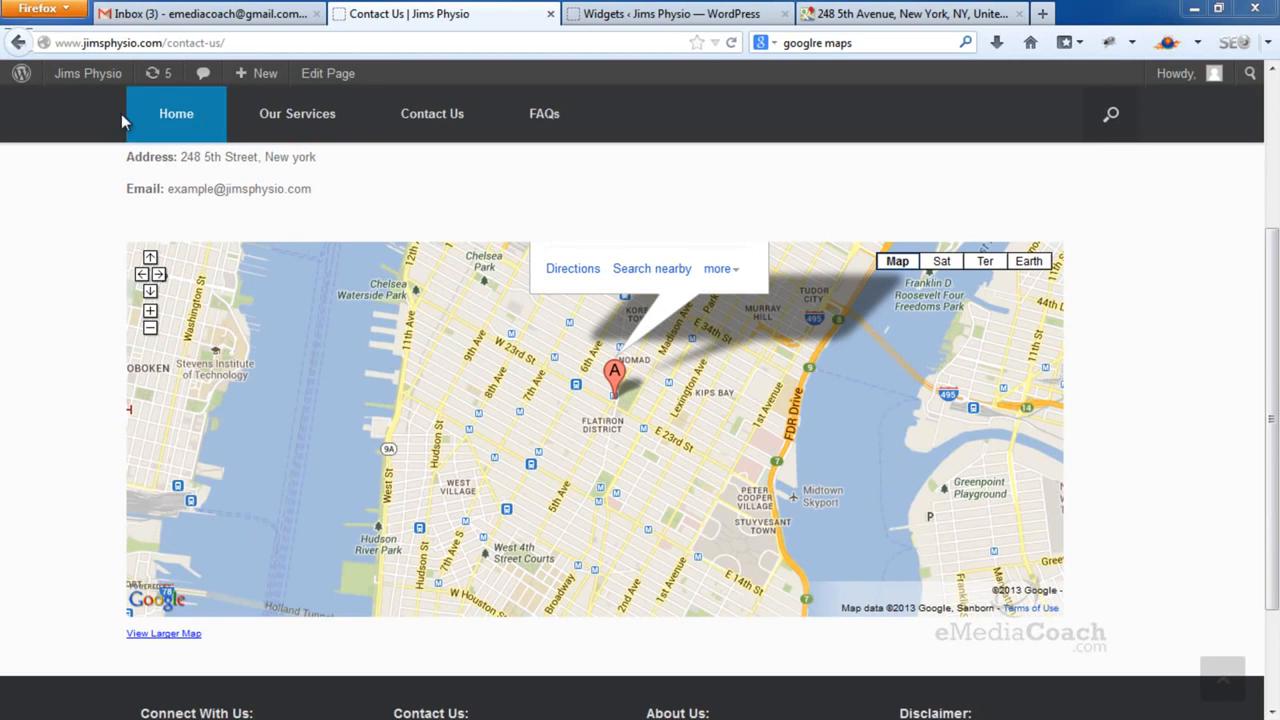
Search Plugins > Add New for 'contact form 7', install version 3.5.4 and activate it
mouse_move(62, 76)
click(76, 105)
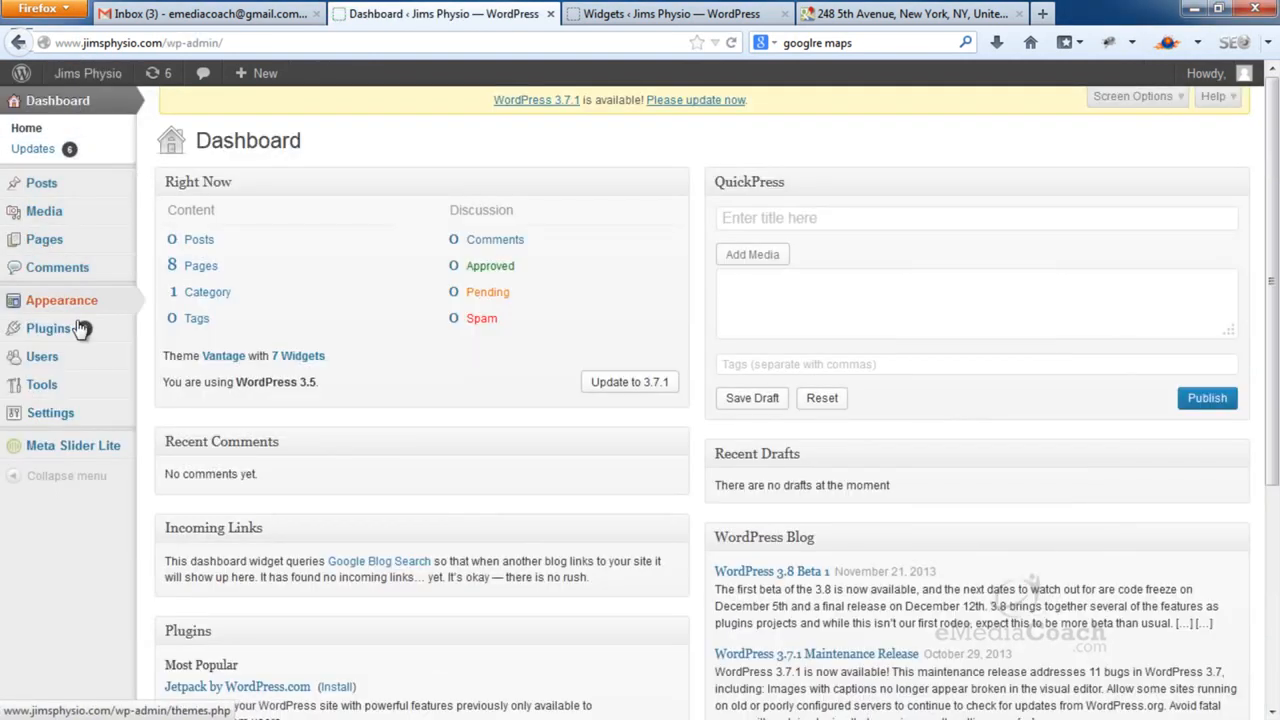
mouse_move(84, 330)
click(175, 348)
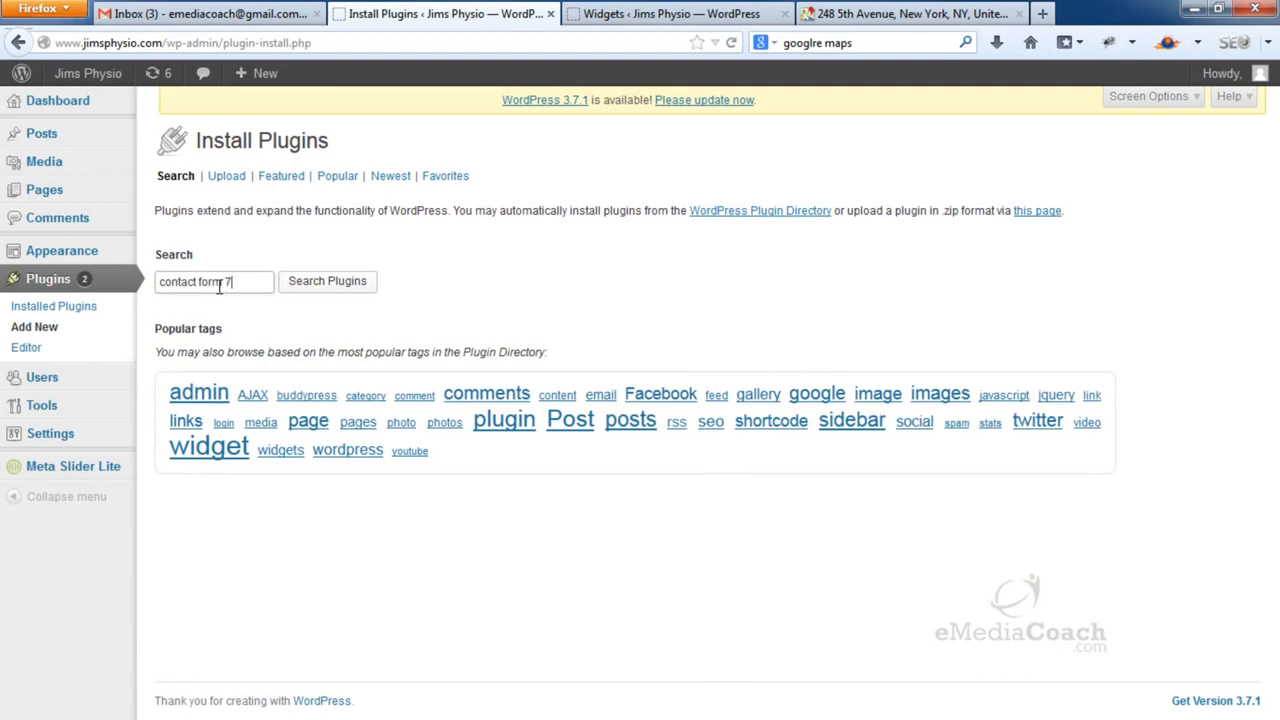
key(Return)
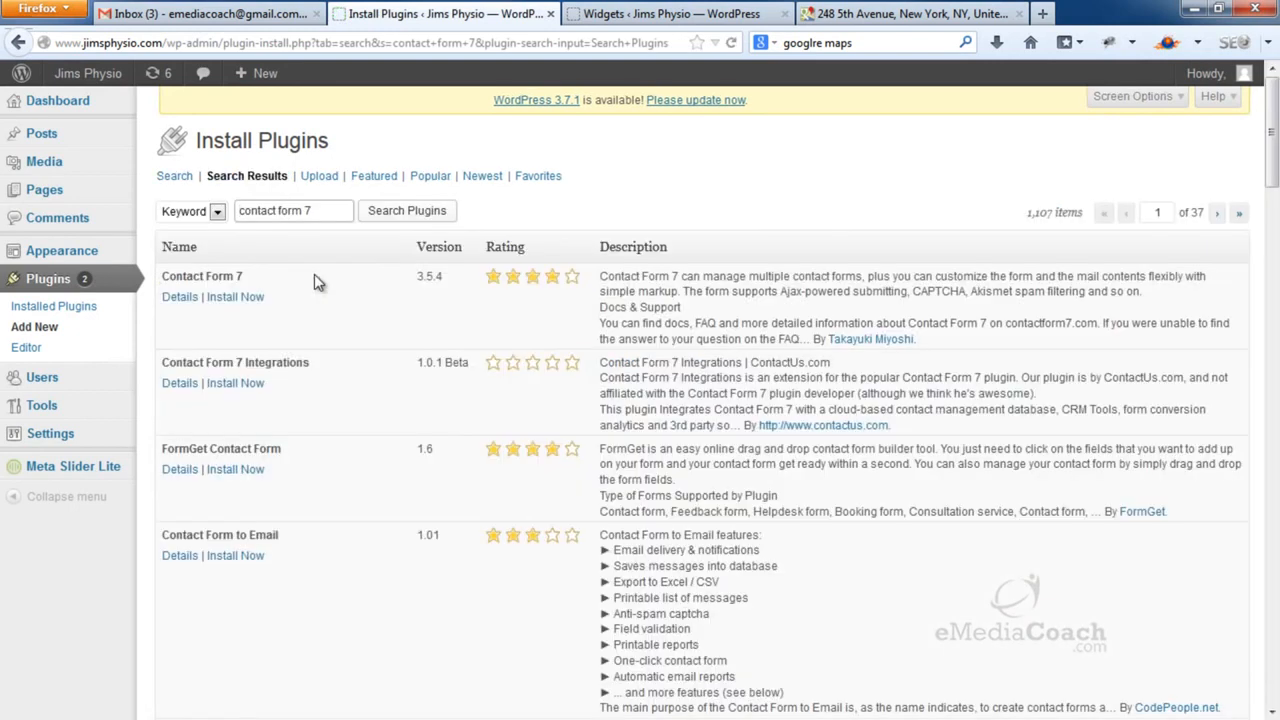
click(245, 298)
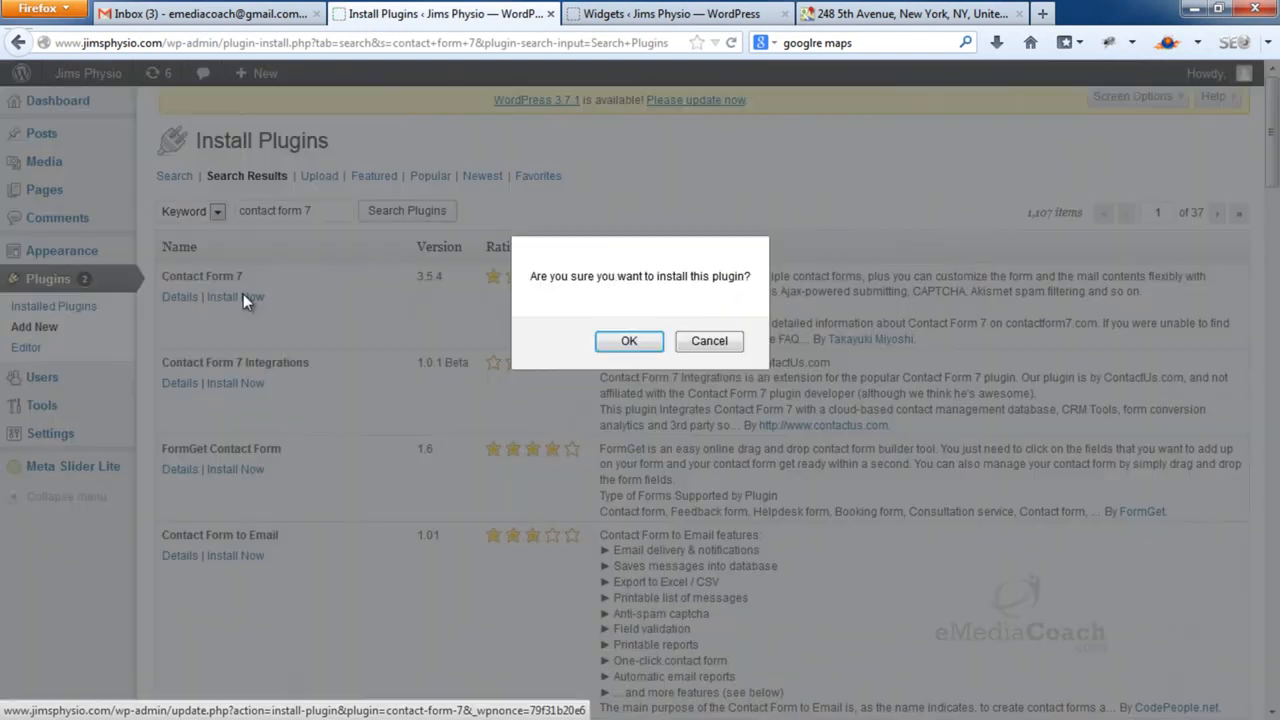
click(598, 343)
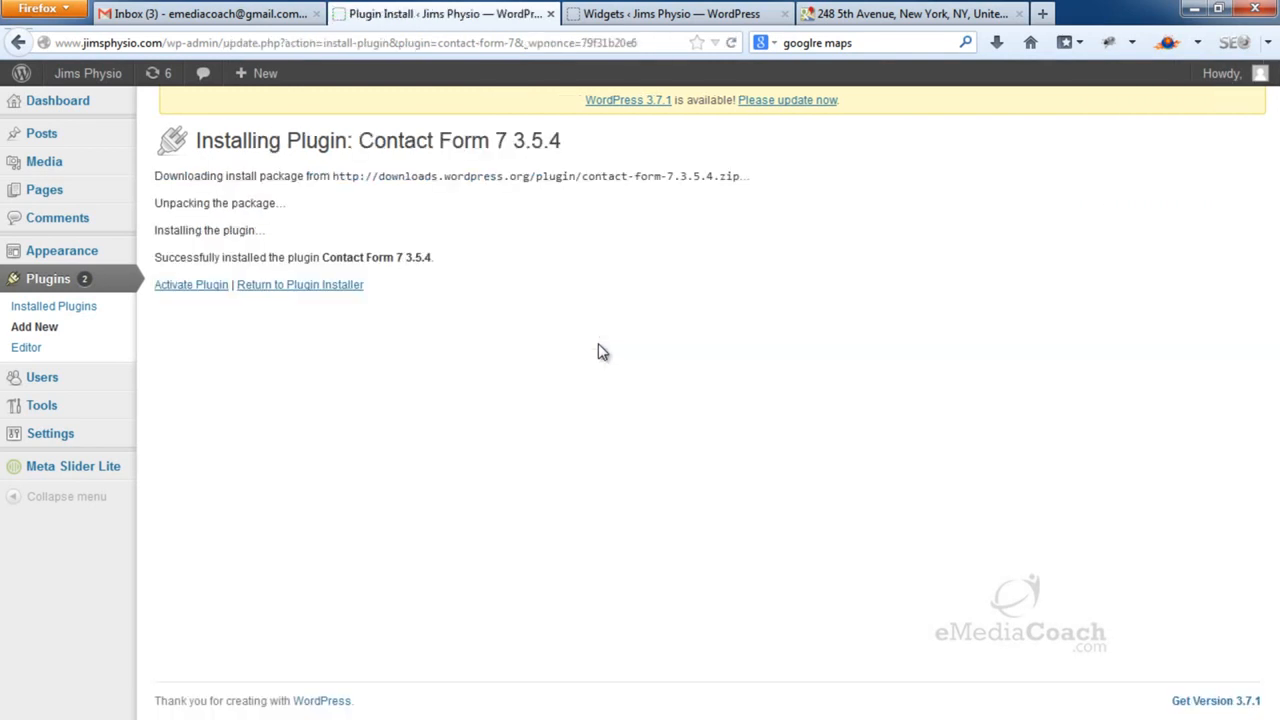
click(199, 285)
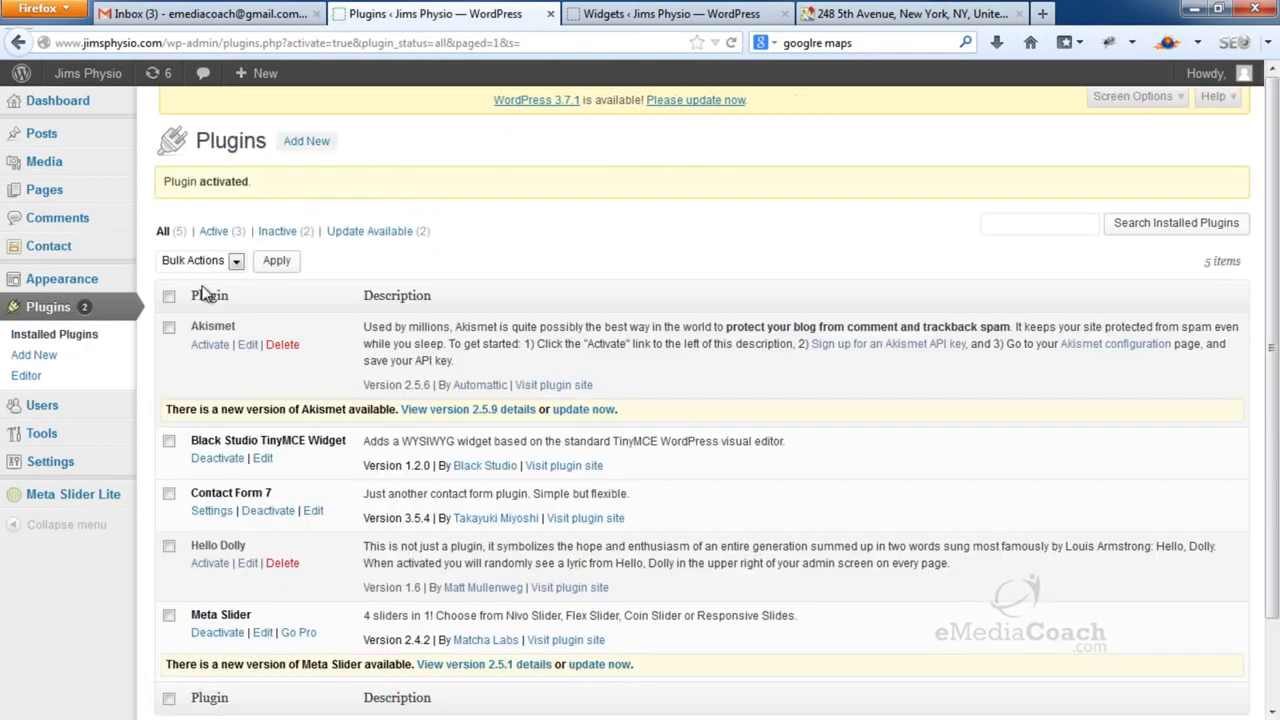
Add a new default-English Contact Form 7 form titled 'Contact Us Form' and save it
click(209, 512)
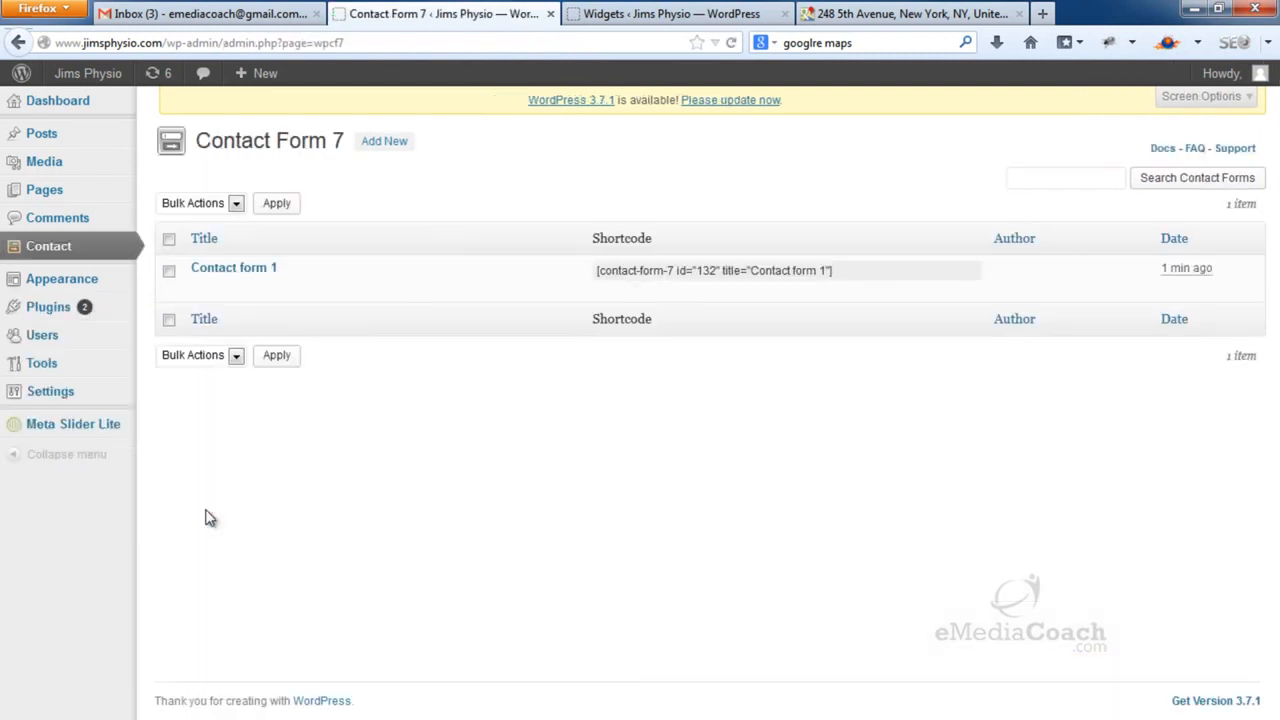
click(392, 145)
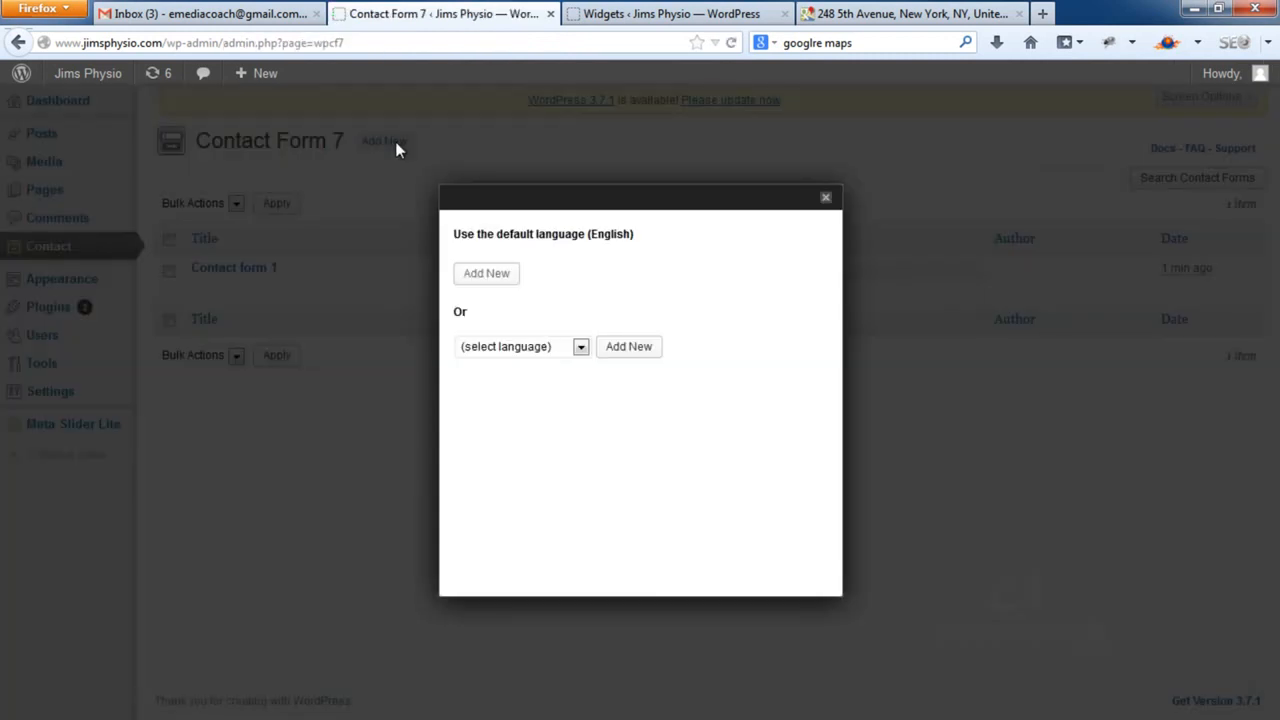
click(492, 284)
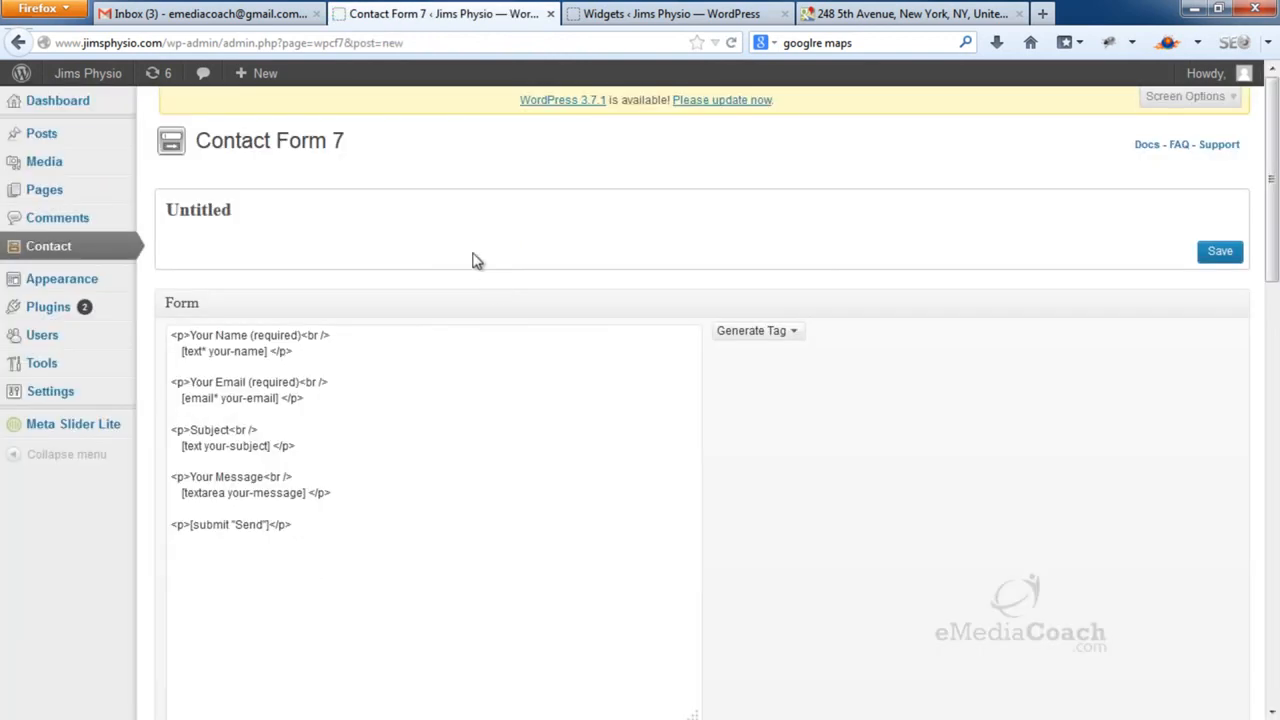
click(242, 215)
double_click(223, 208)
text(Contact)
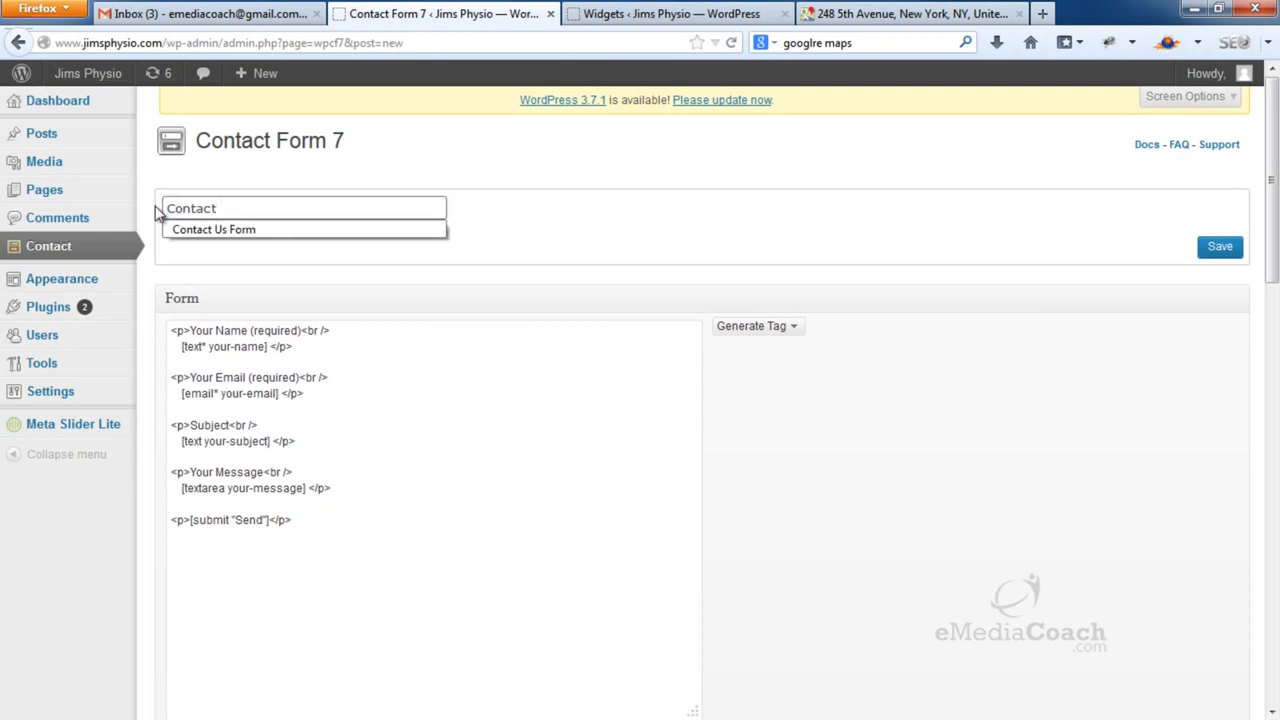
text( Us Form)
click(1218, 250)
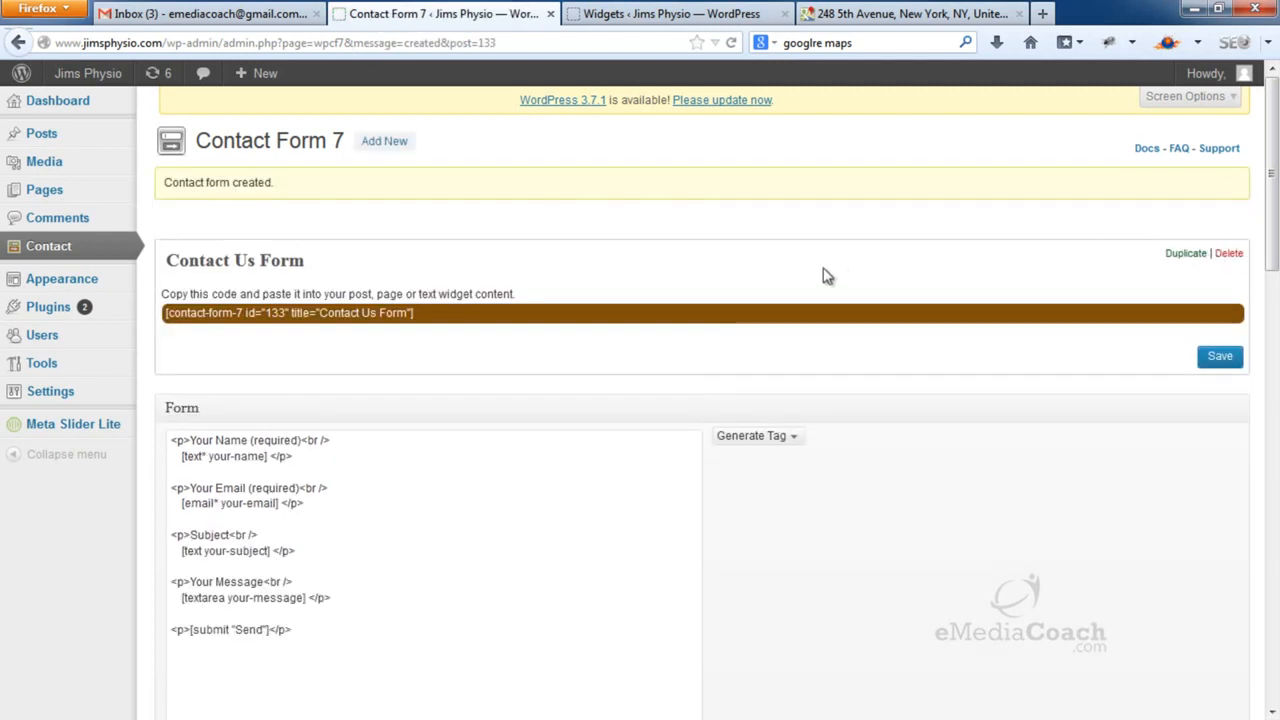
Select and check the recipient e-mail address in the form's Mail settings
scroll(819, 276, down, 10)
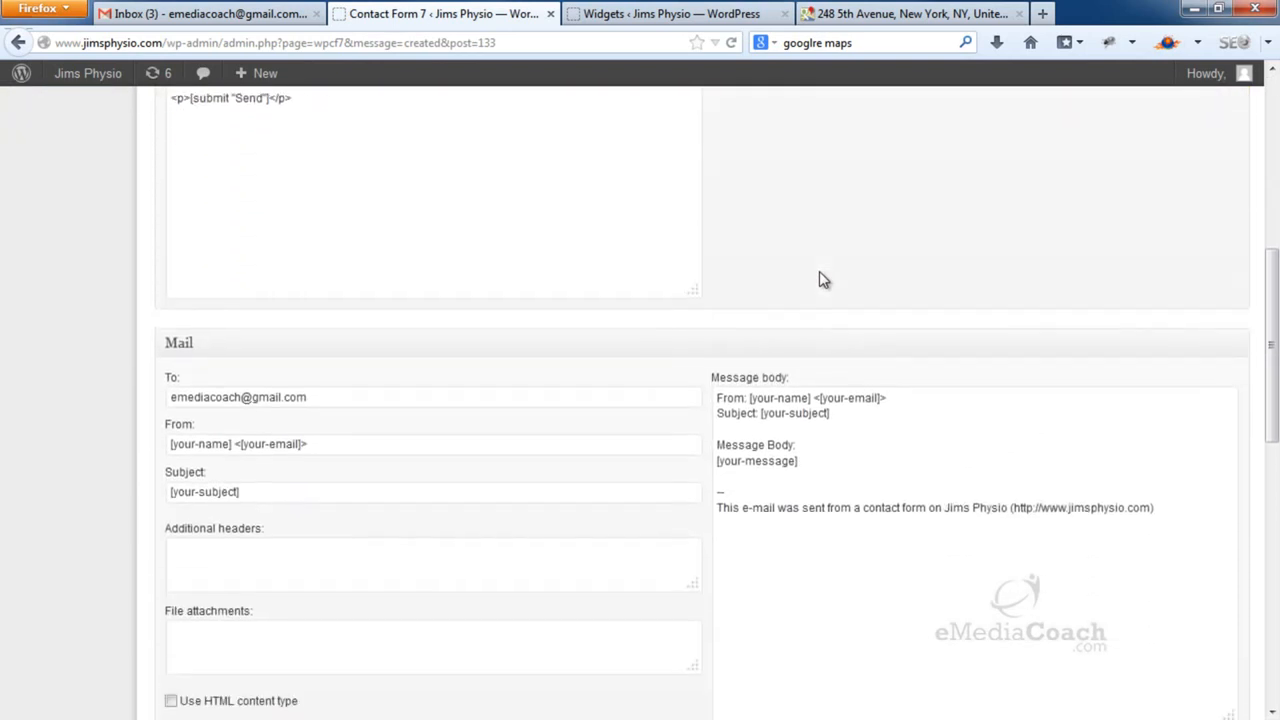
click(317, 395)
drag(317, 395, 157, 416)
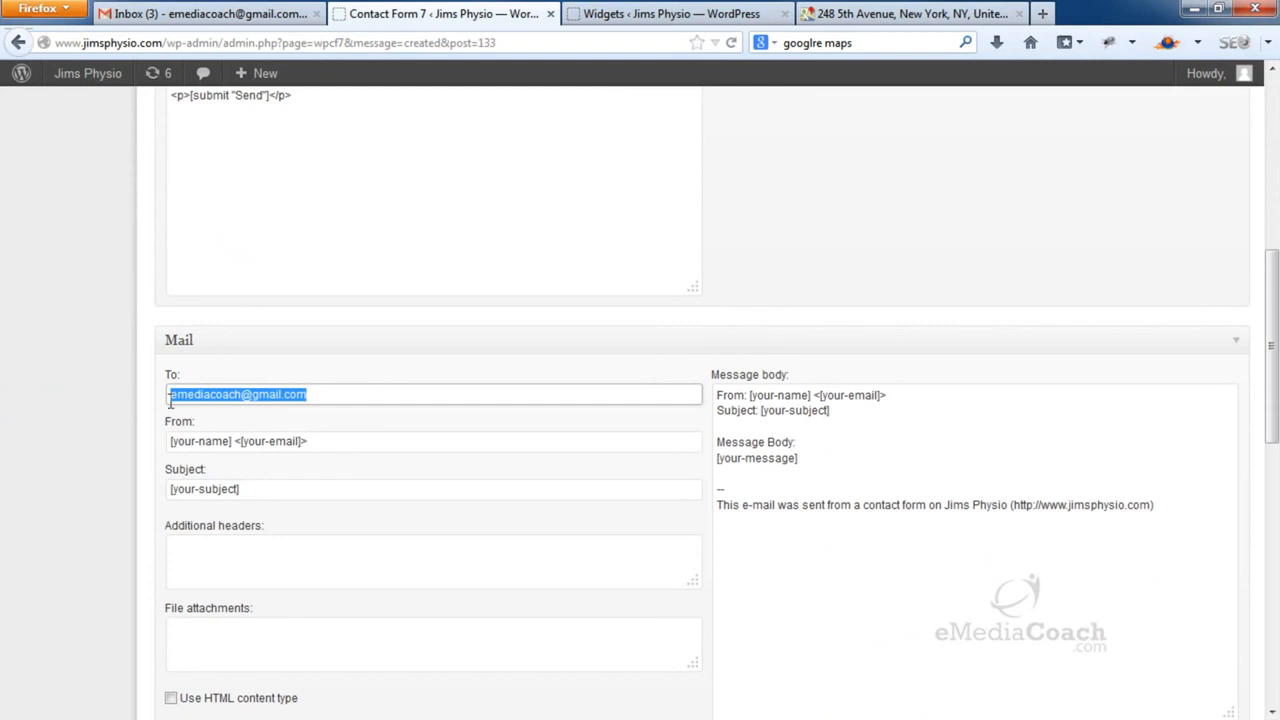
click(170, 402)
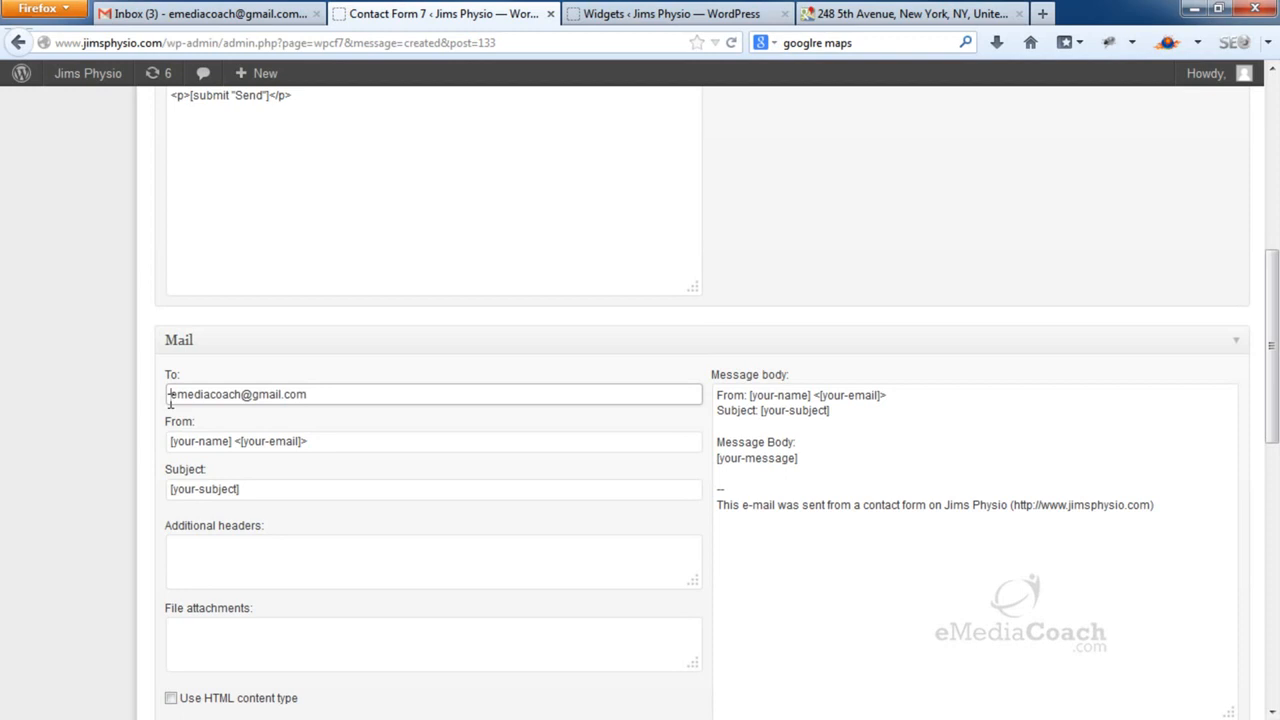
drag(313, 396, 150, 394)
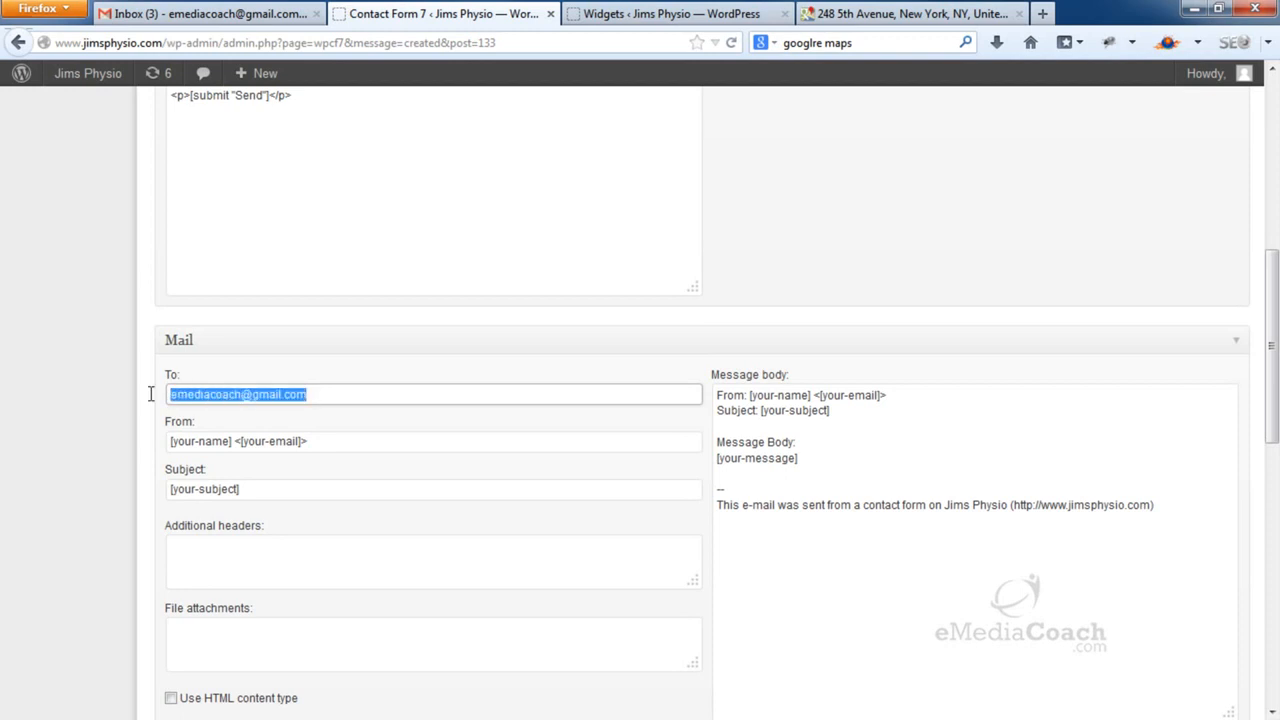
click(325, 396)
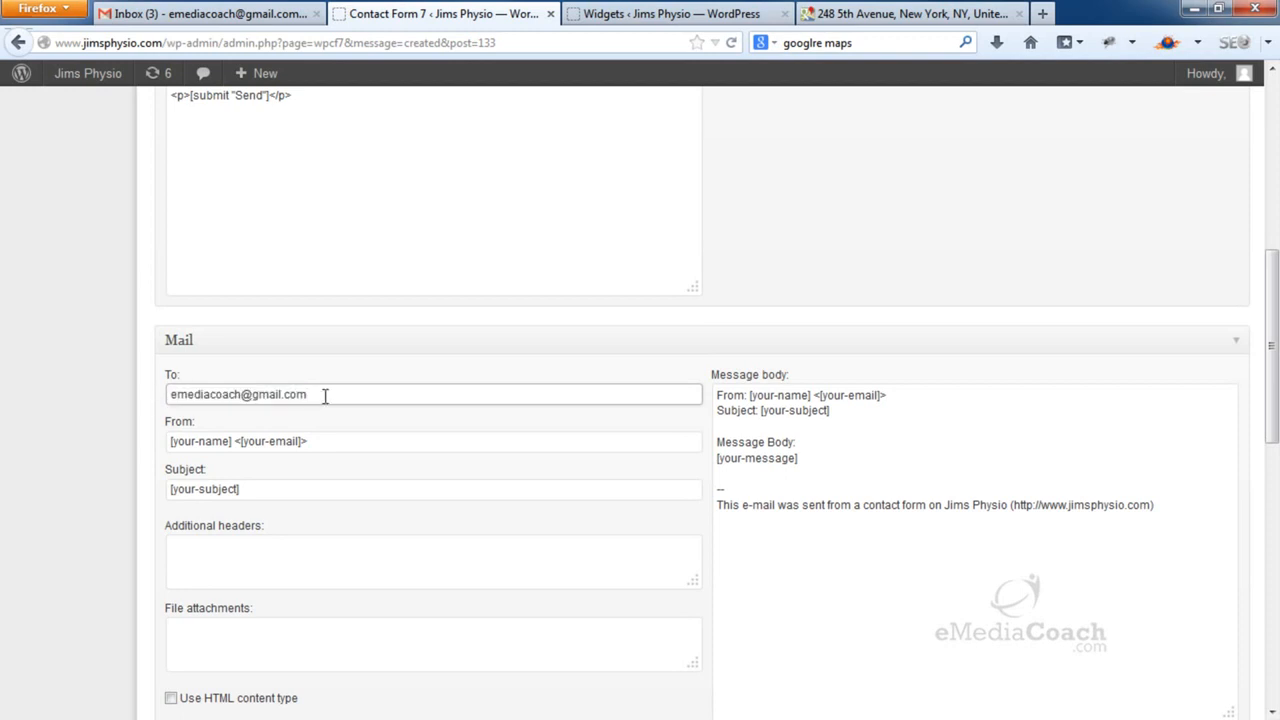
Copy the Contact Us Form shortcode, then show the All Pages list
scroll(325, 397, up, 5)
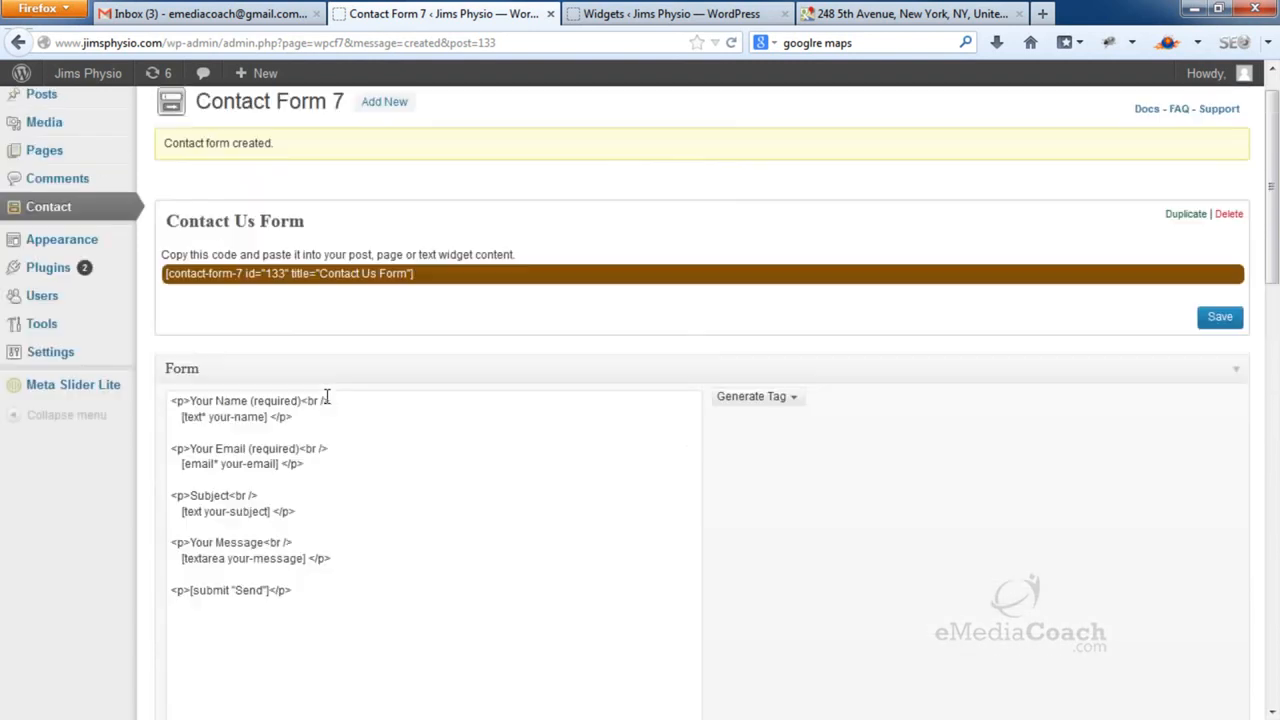
click(438, 318)
drag(411, 314, 168, 313)
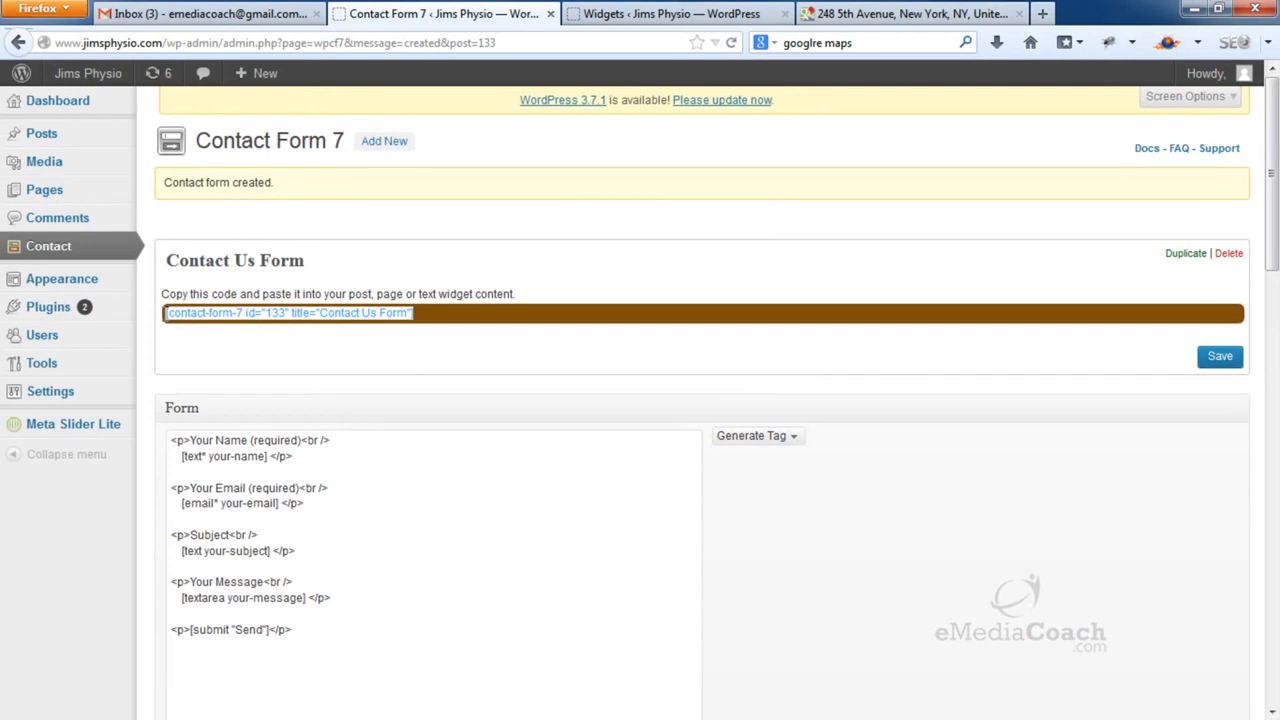
right_click(178, 312)
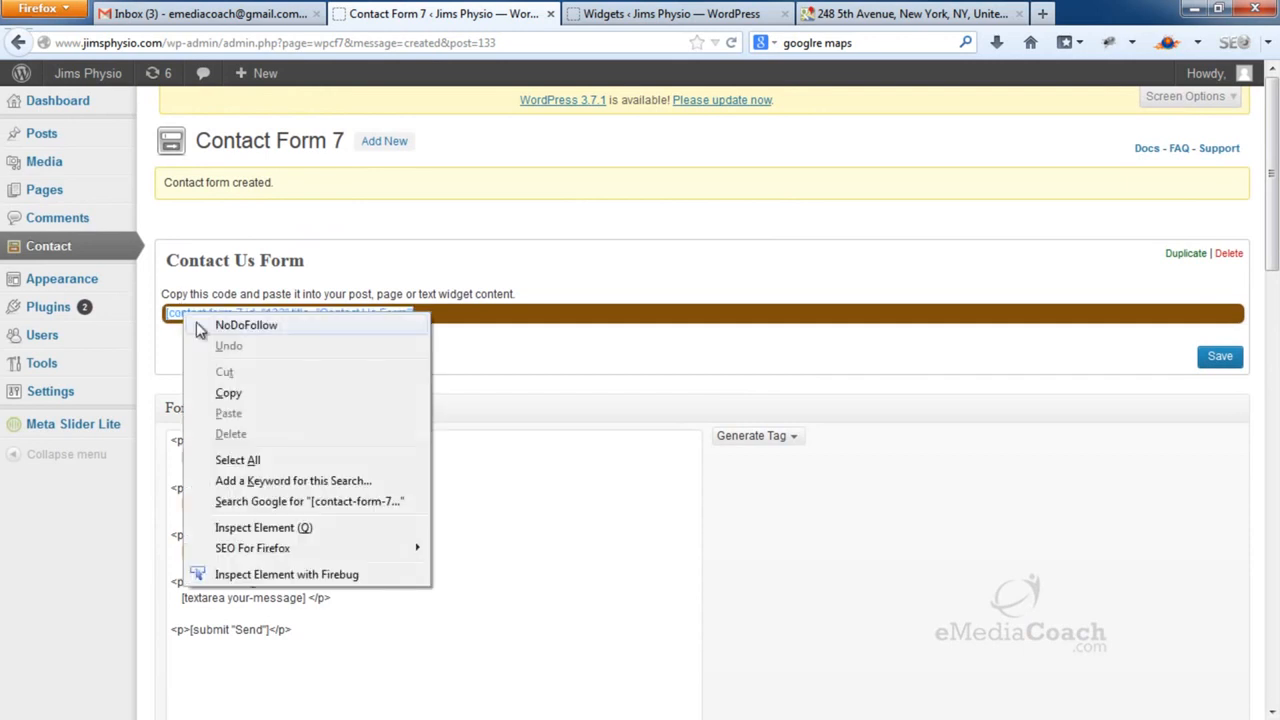
click(229, 397)
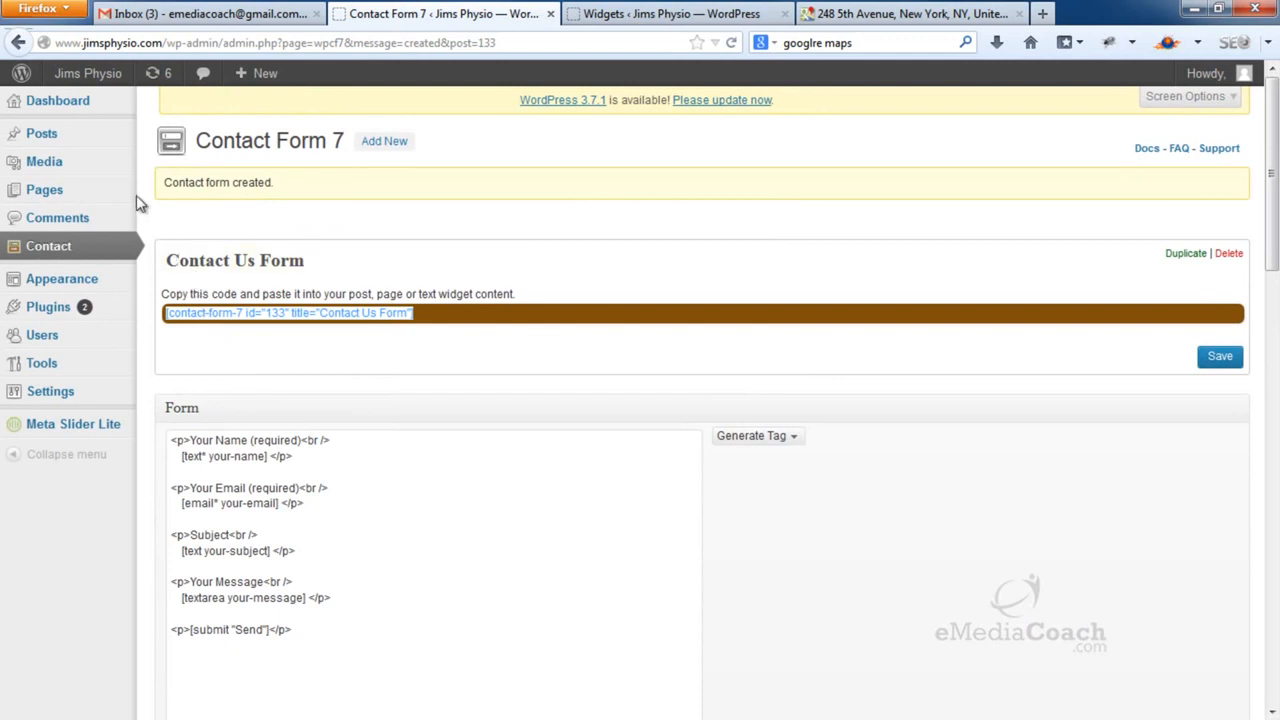
mouse_move(118, 193)
click(179, 200)
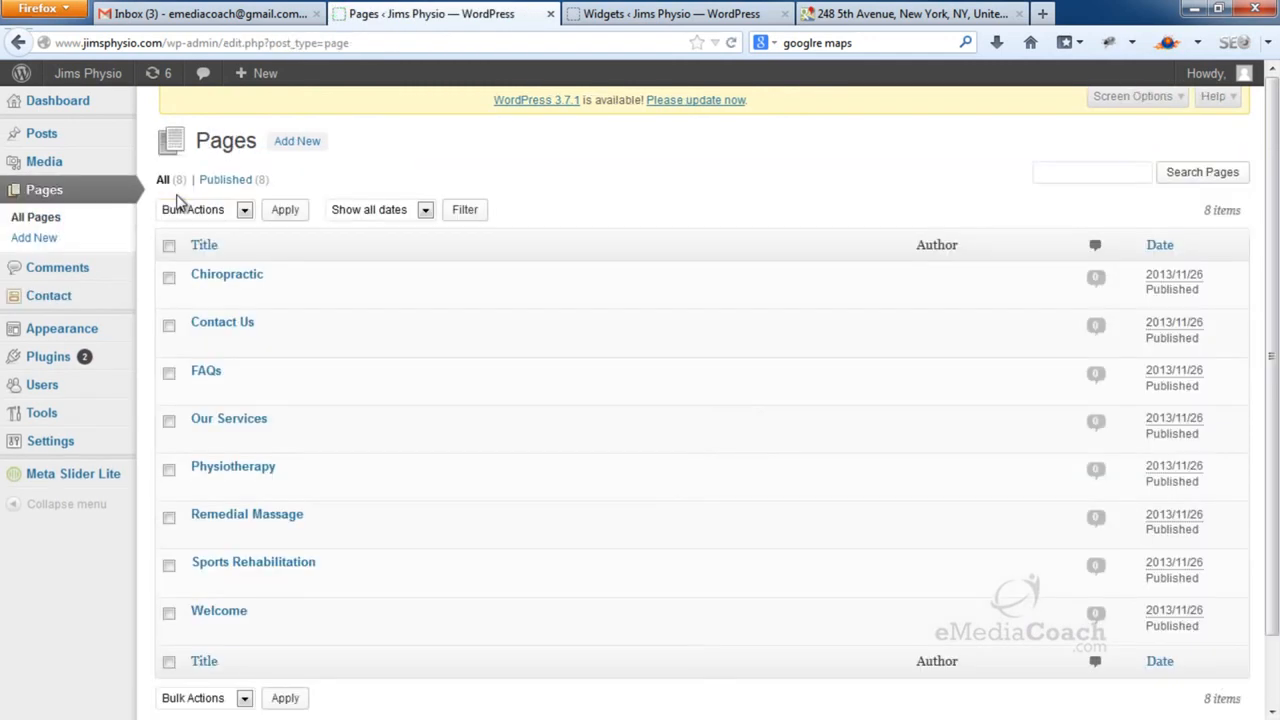
Paste the form shortcode on its own line after &nbsp; in the Contact Us page text
click(222, 325)
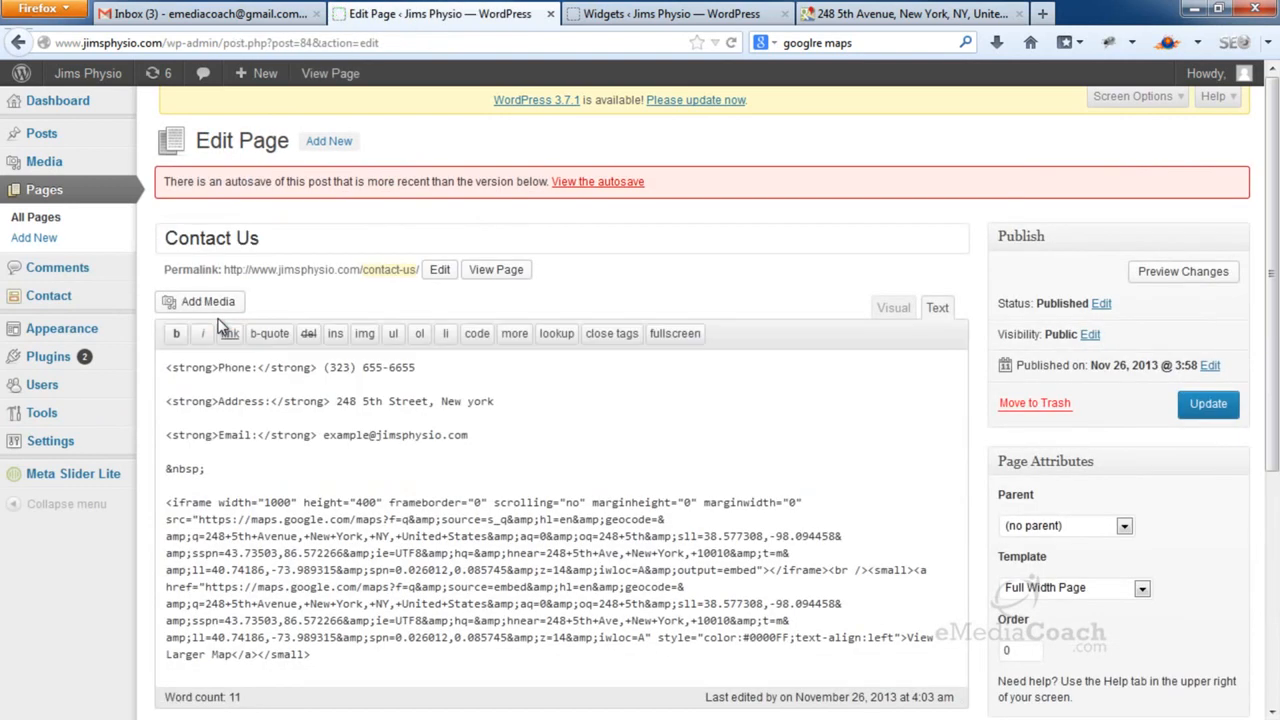
scroll(937, 175, down, 3)
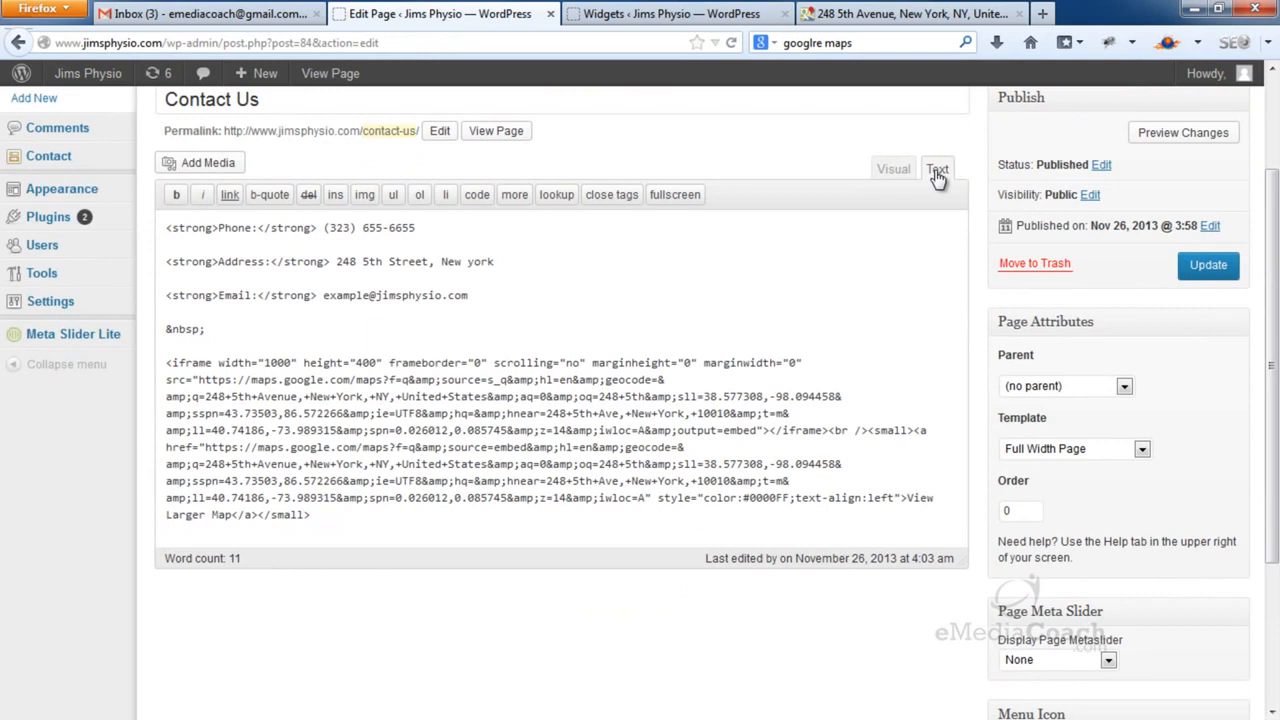
click(274, 328)
key(Return)
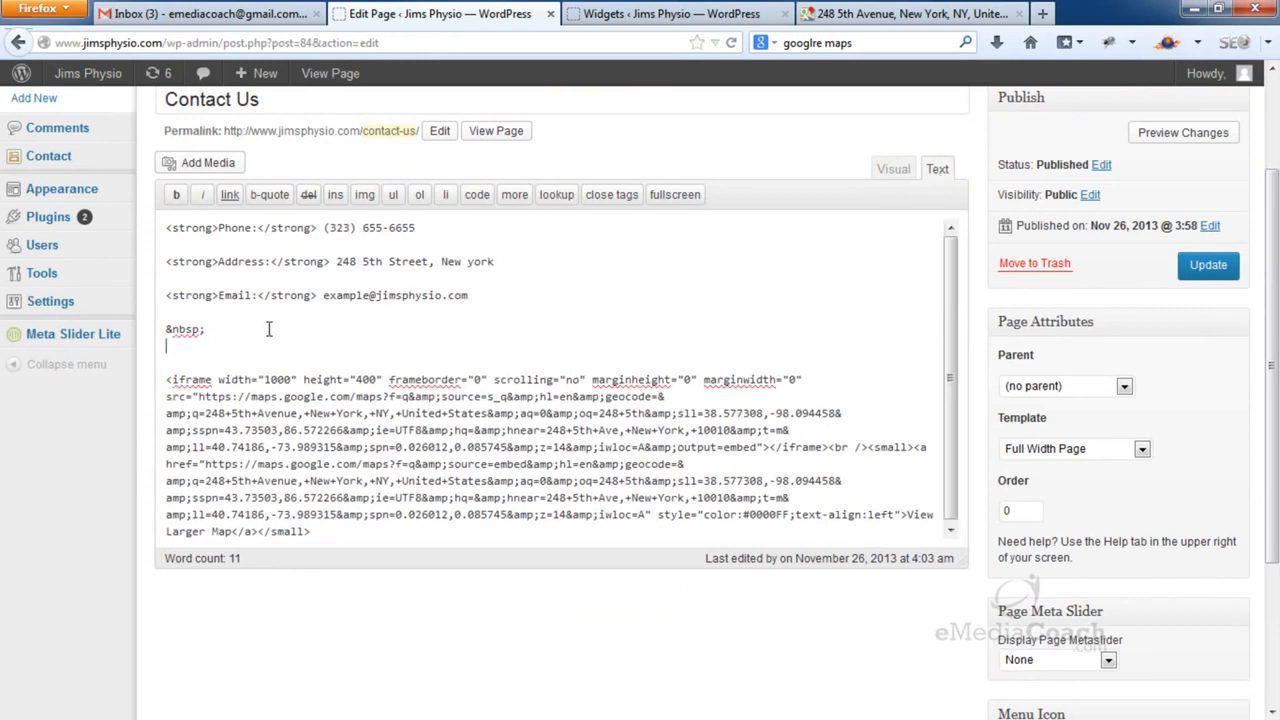
key(ctrl+v)
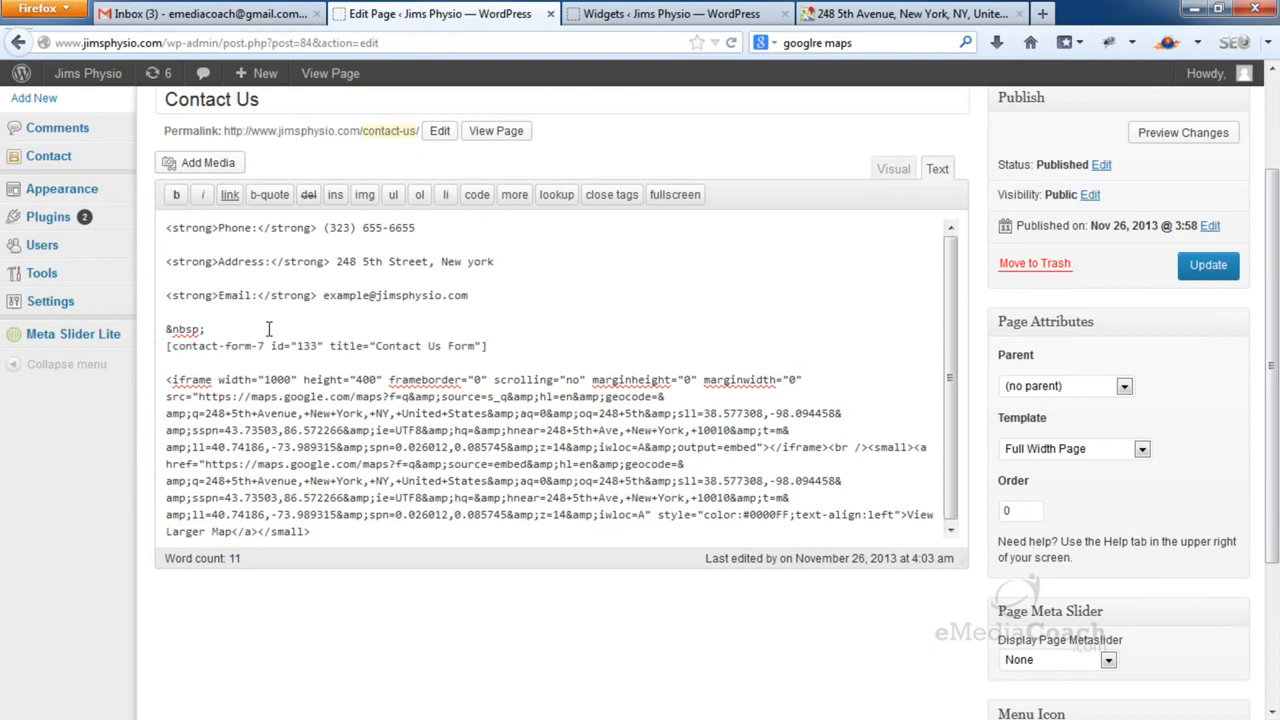
key(Return)
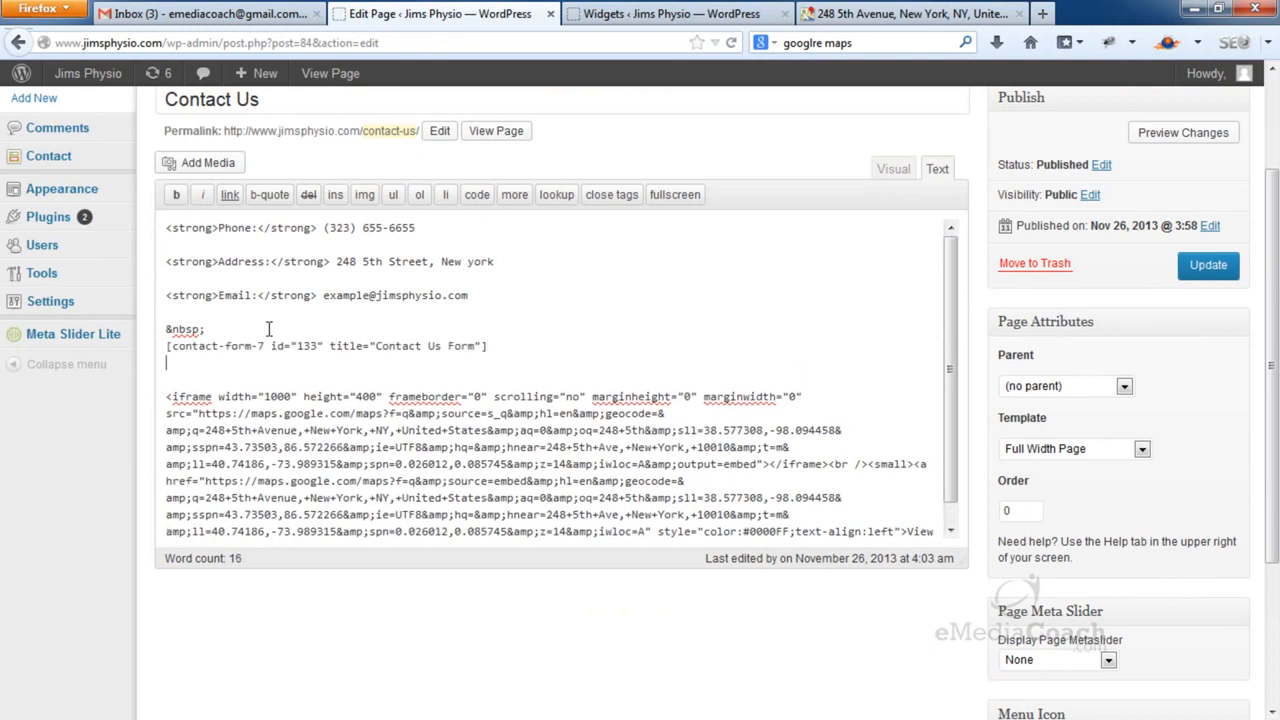
key(BackSpace)
click(268, 329)
key(Return)
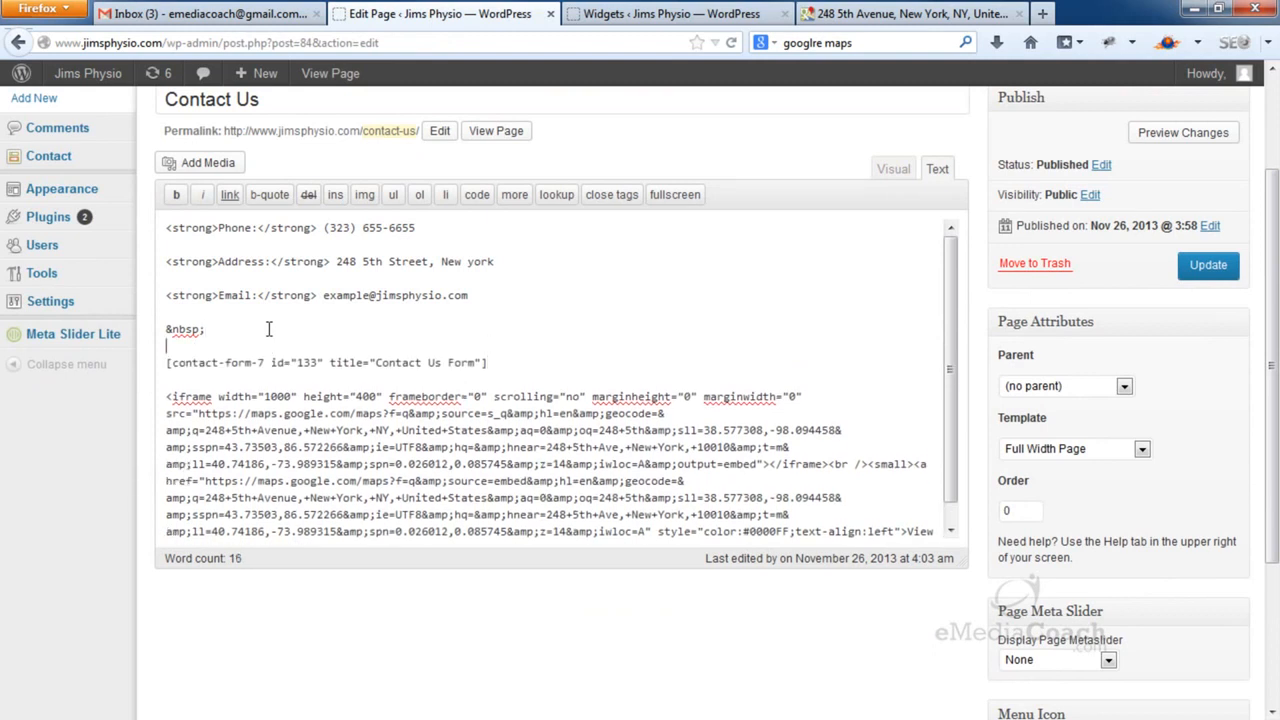
Update the Contact Us page and open the live page in a new tab
click(1207, 266)
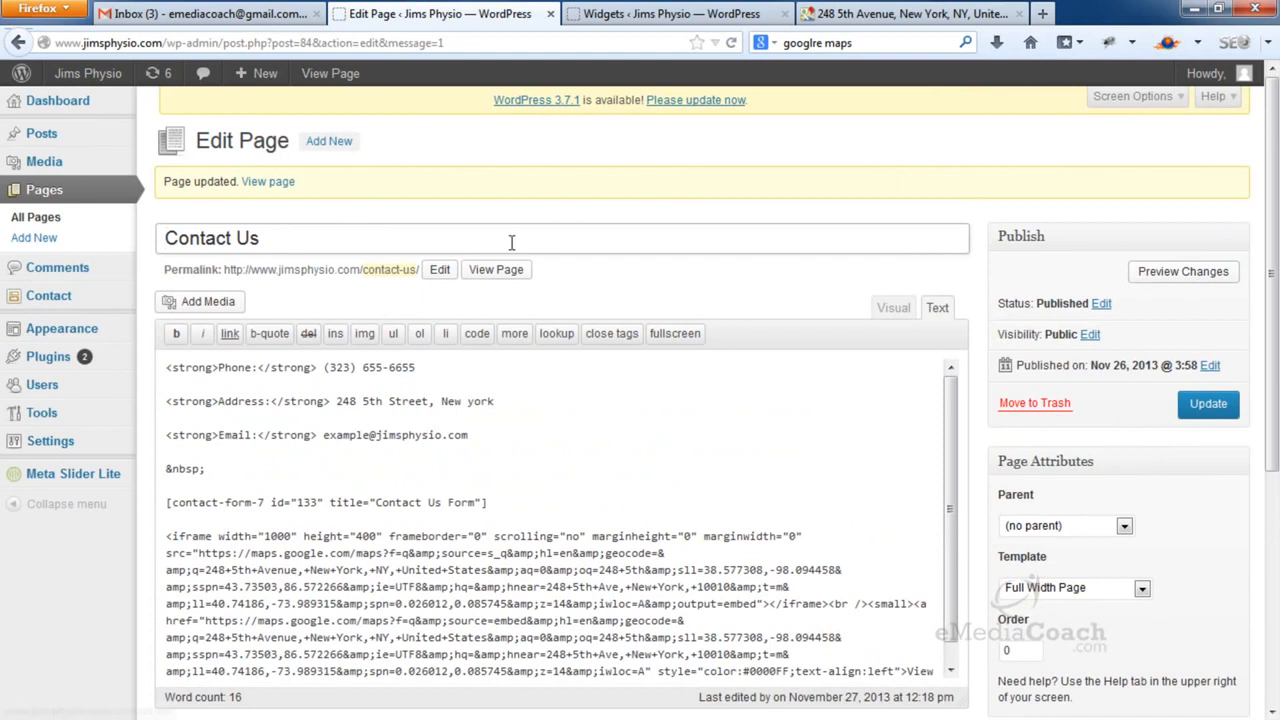
right_click(500, 270)
click(516, 285)
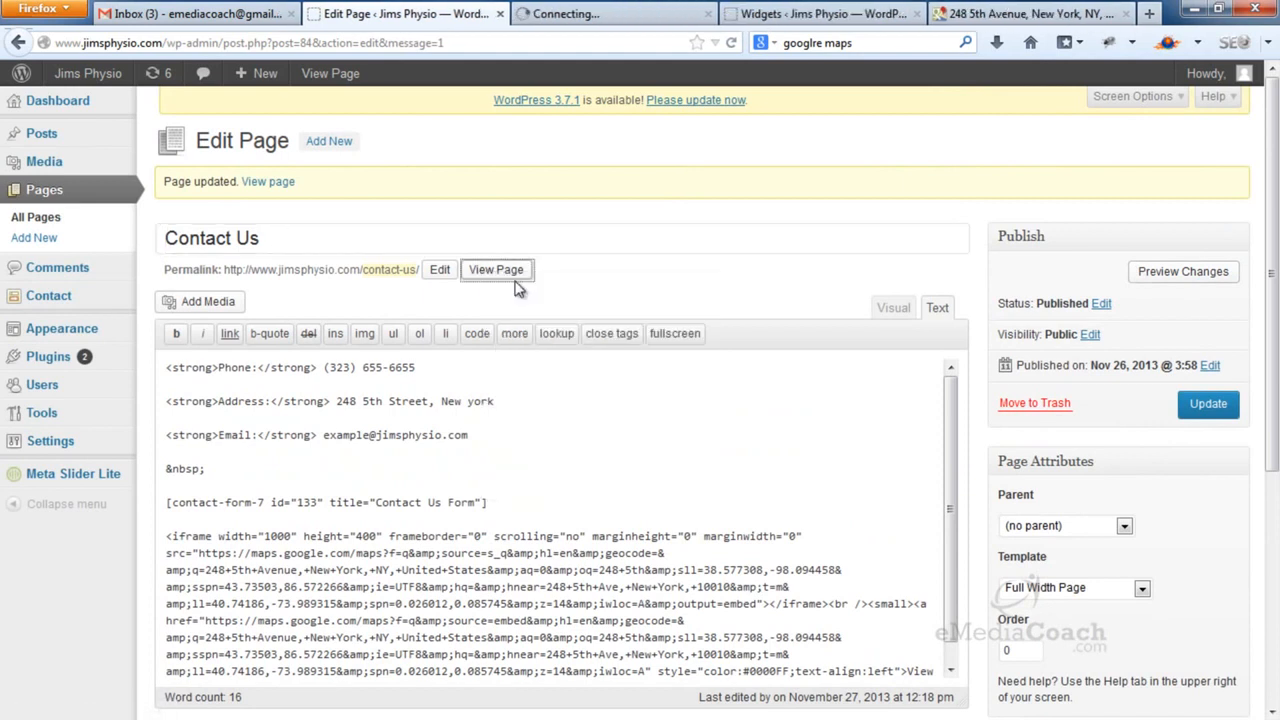
On the live Contact Us page, fill in a test name and e-mail address
click(630, 20)
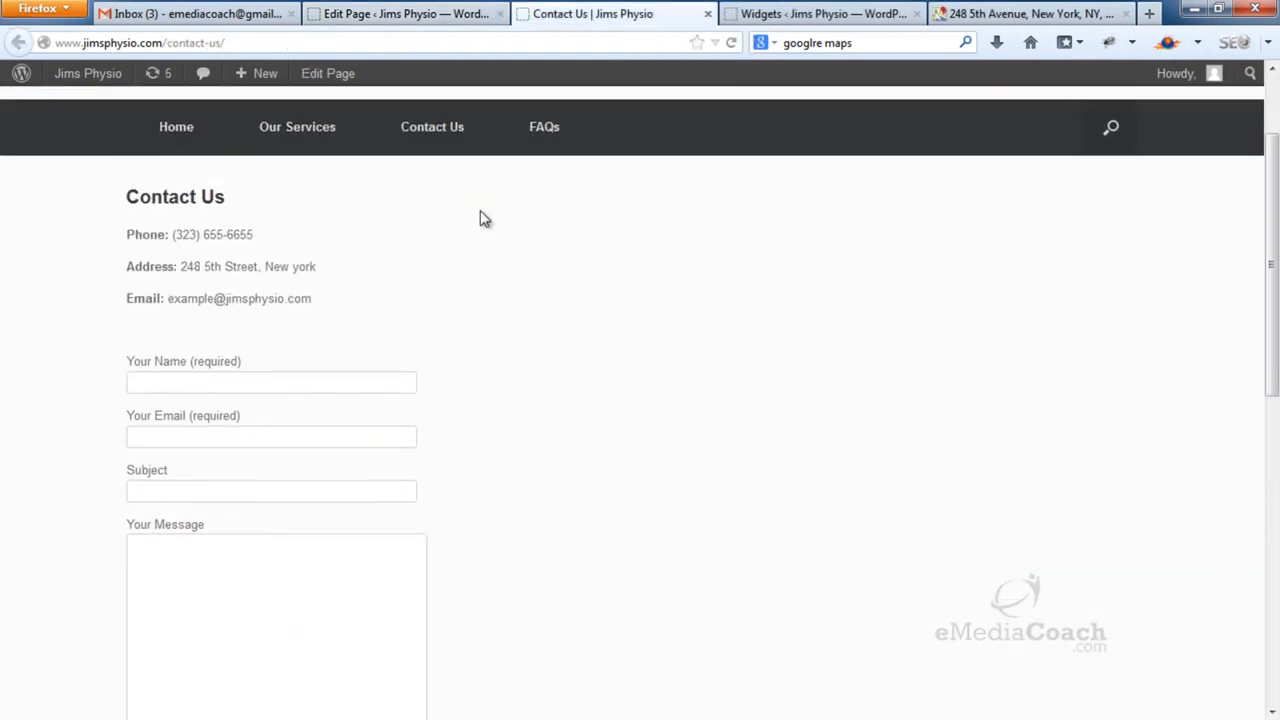
scroll(470, 222, down, 4)
scroll(455, 237, down, 4)
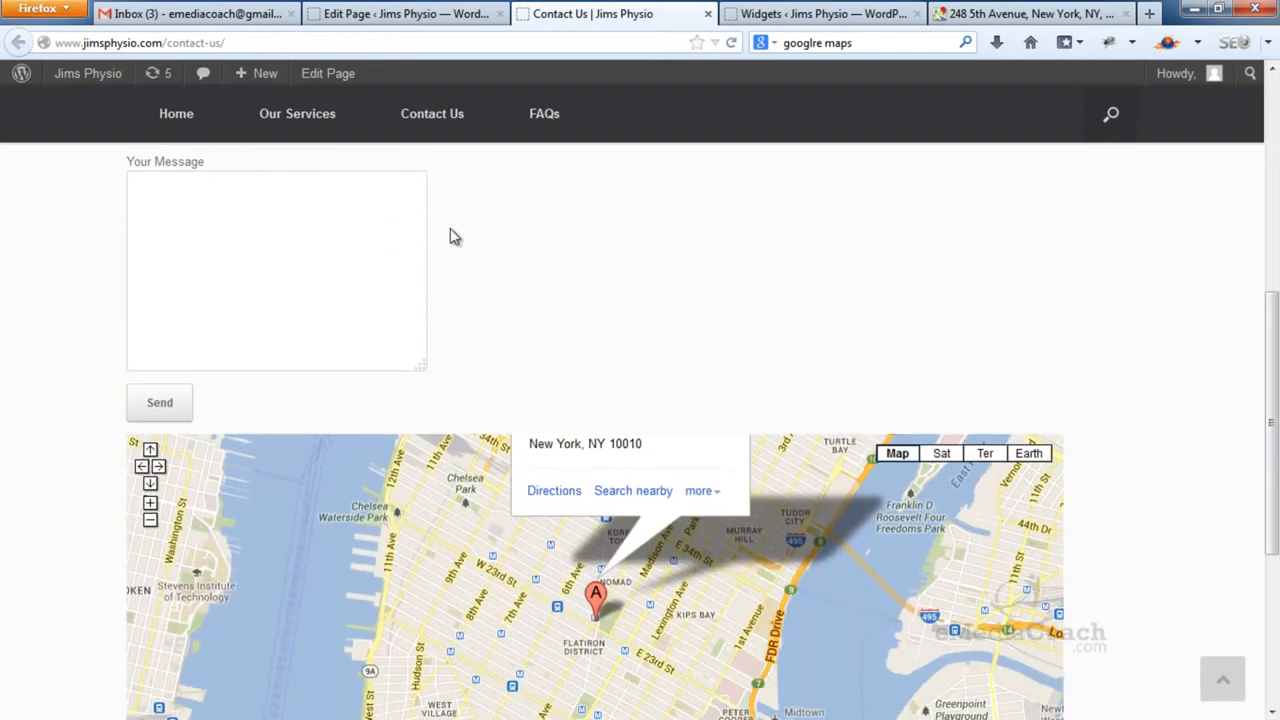
scroll(452, 235, up, 5)
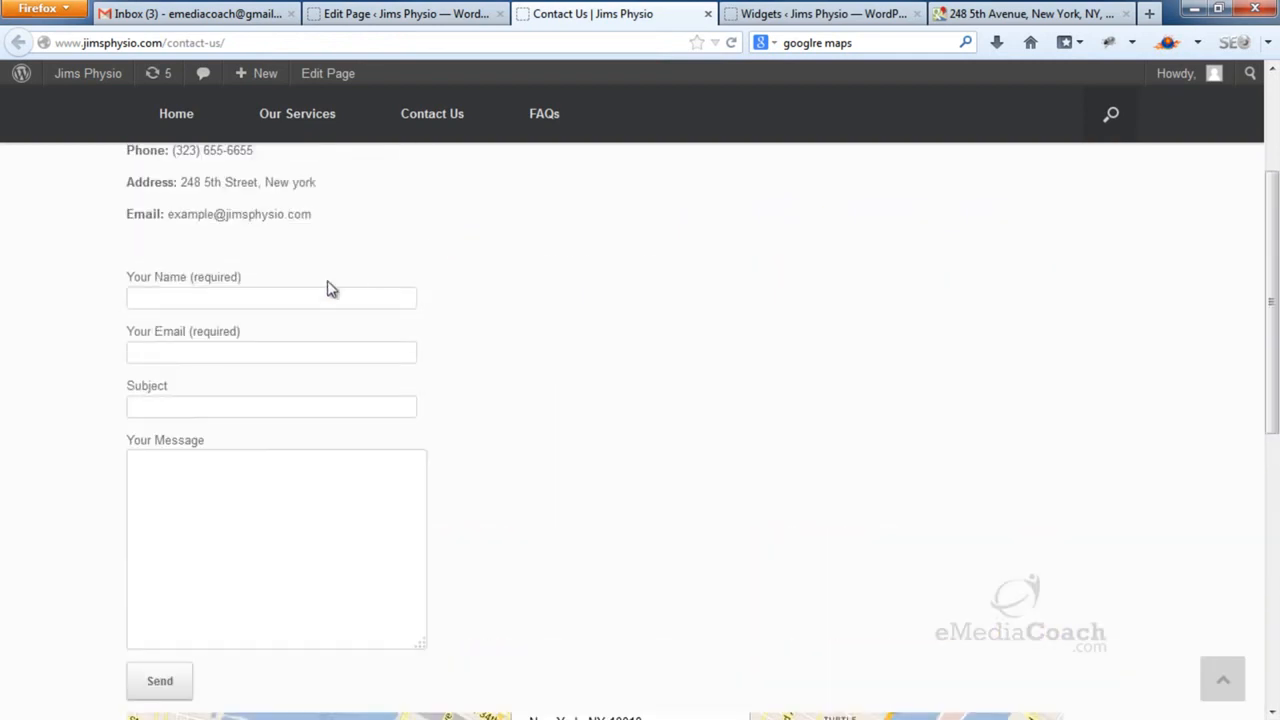
click(305, 296)
text(Bob)
key(Tab)
text(test@email.com)
Enter subject 'Need help' and a message requesting product and services information, and send it
key(Tab)
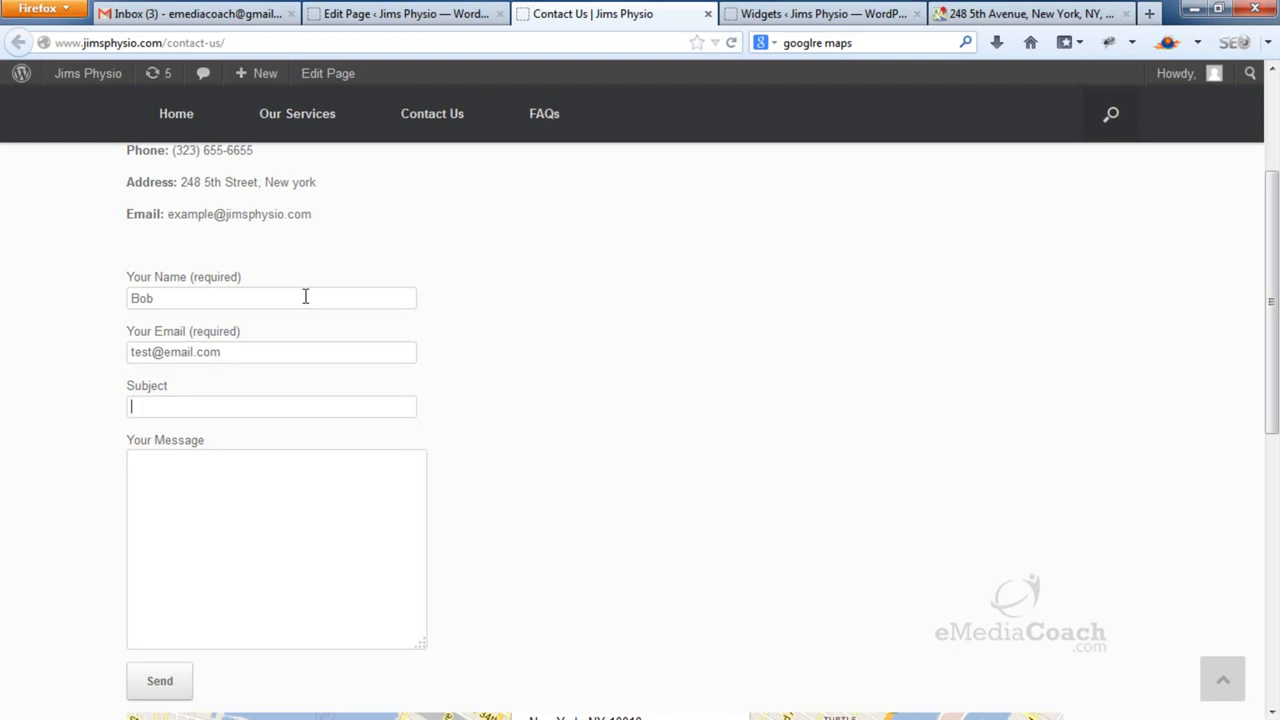
text(Need help)
key(Tab)
text(HiCan y)
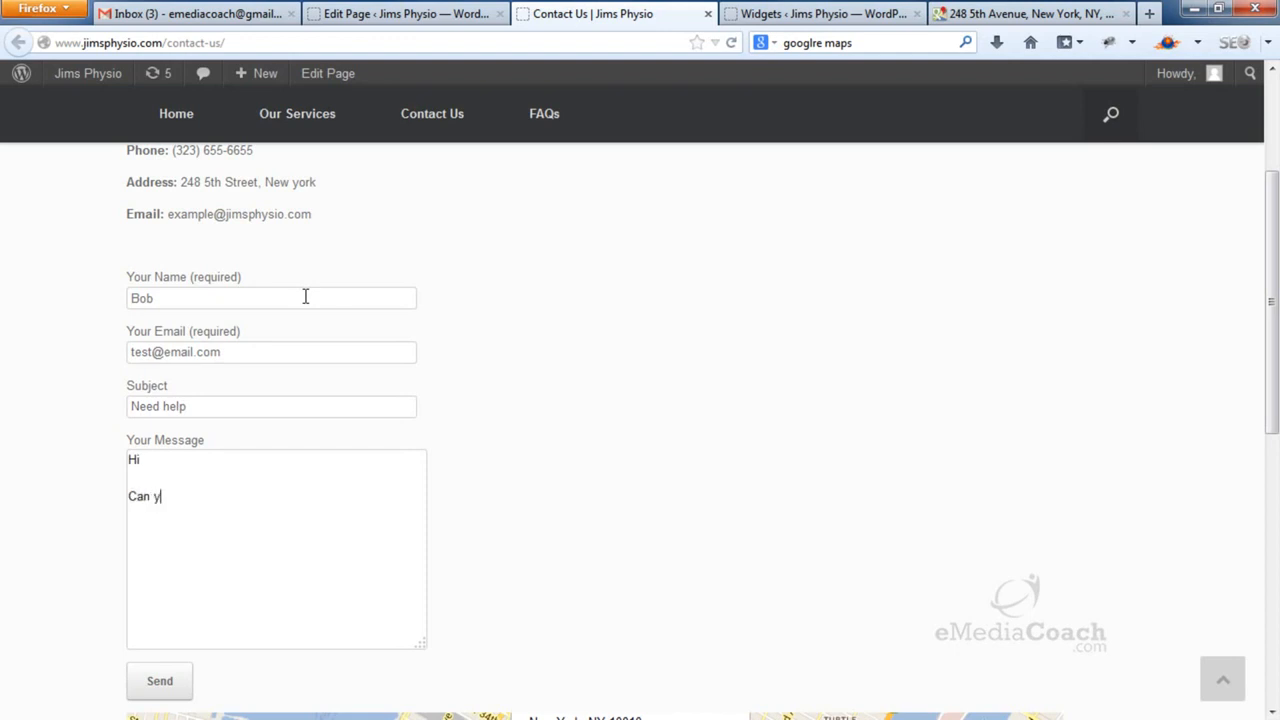
text(ou please provide more inform)
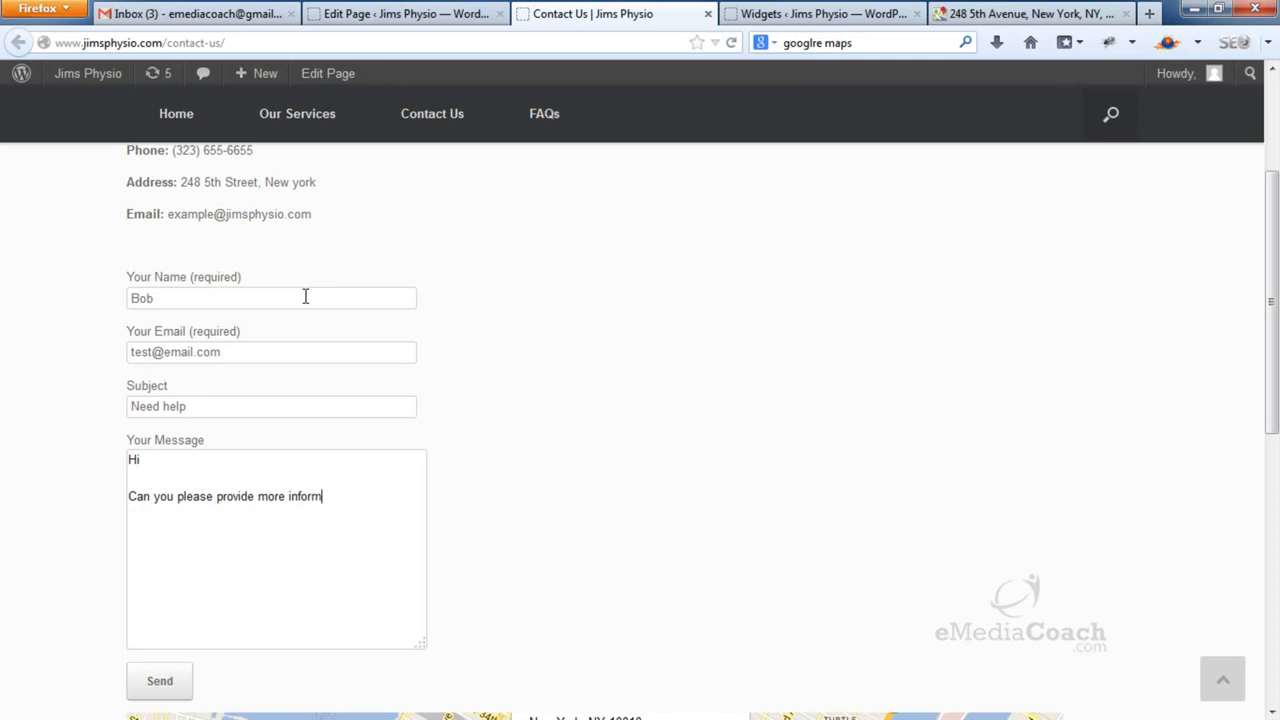
text(ation about your product and services)
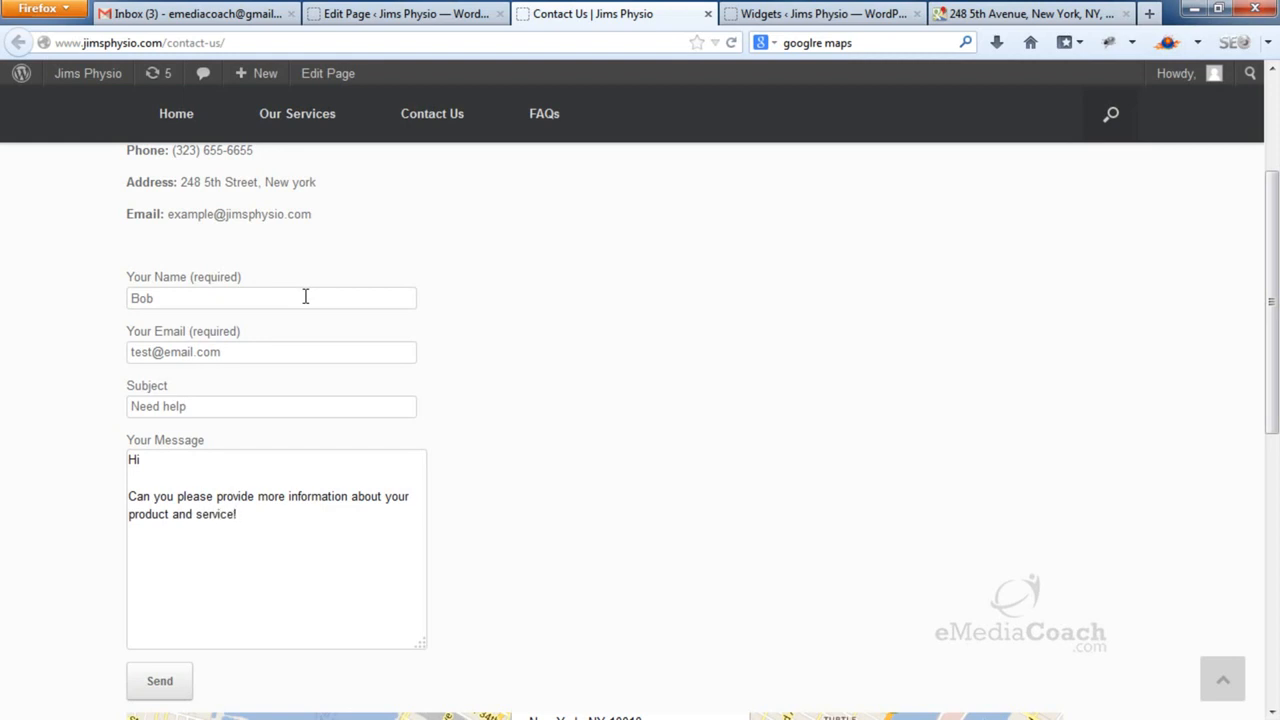
text(Thanks)
click(163, 680)
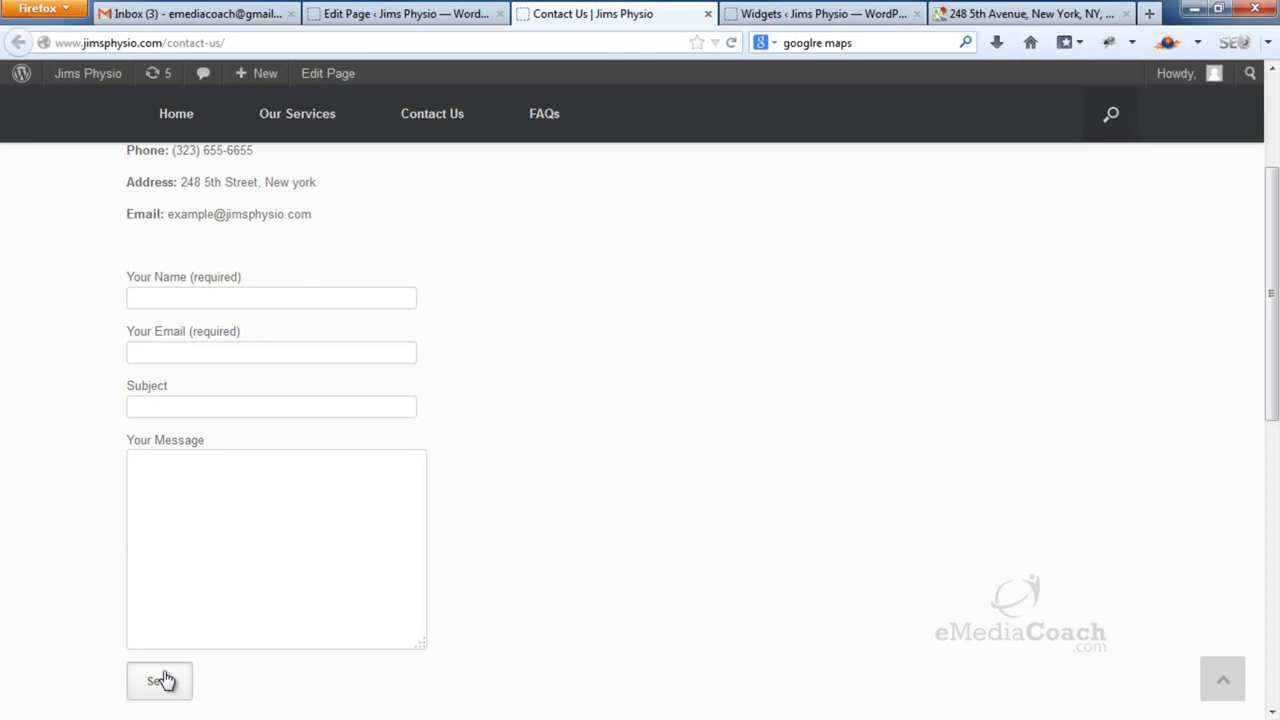
click(245, 18)
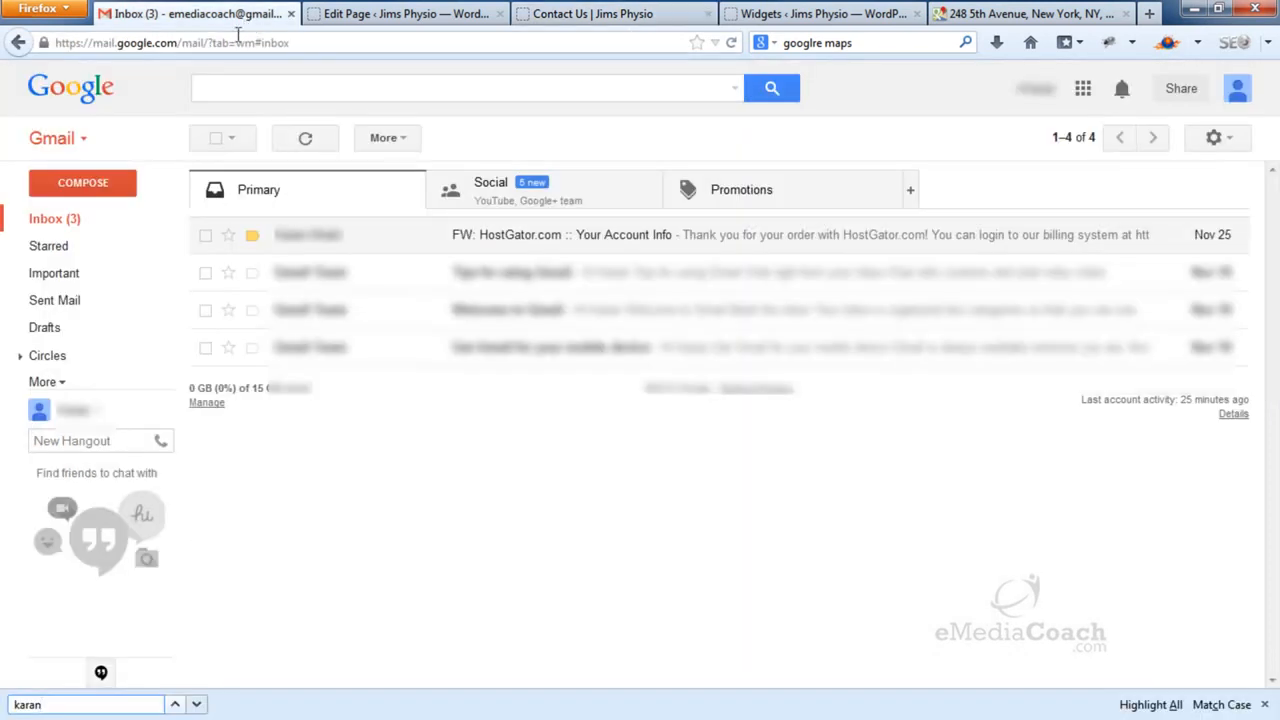
Refresh the Gmail inbox, open the 'Need help' contact-form email and start a reply
click(105, 230)
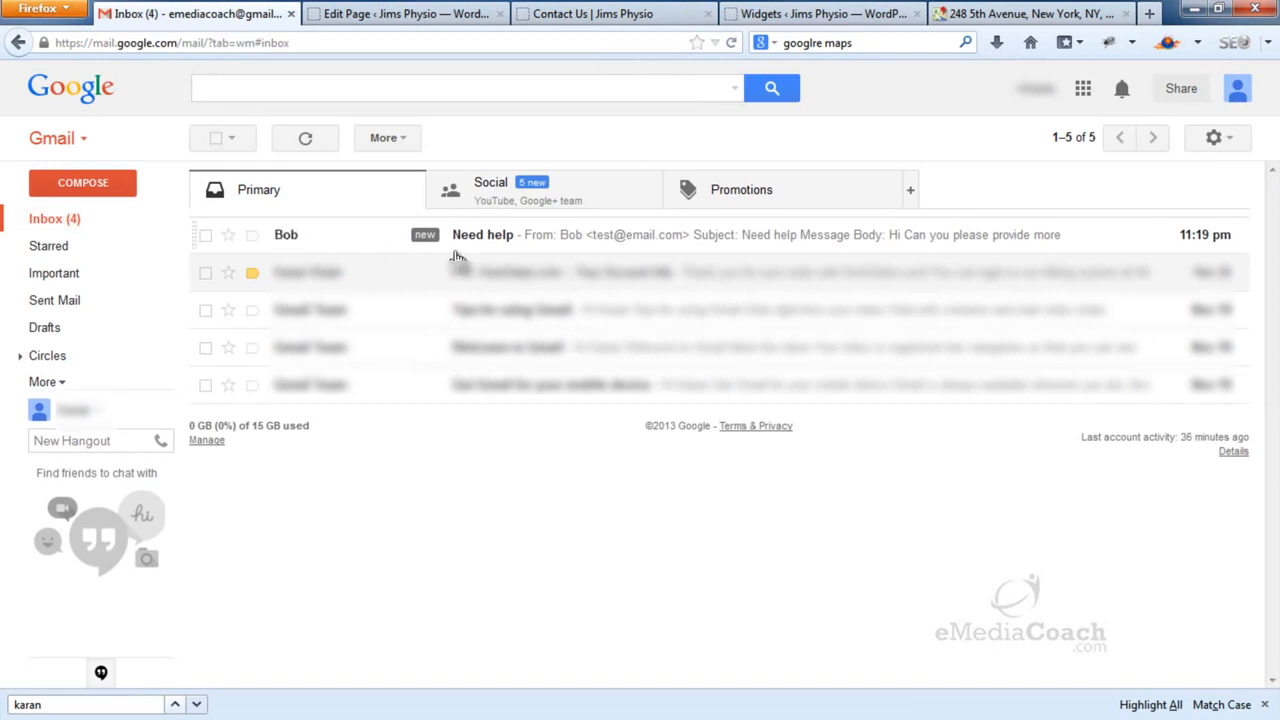
click(562, 240)
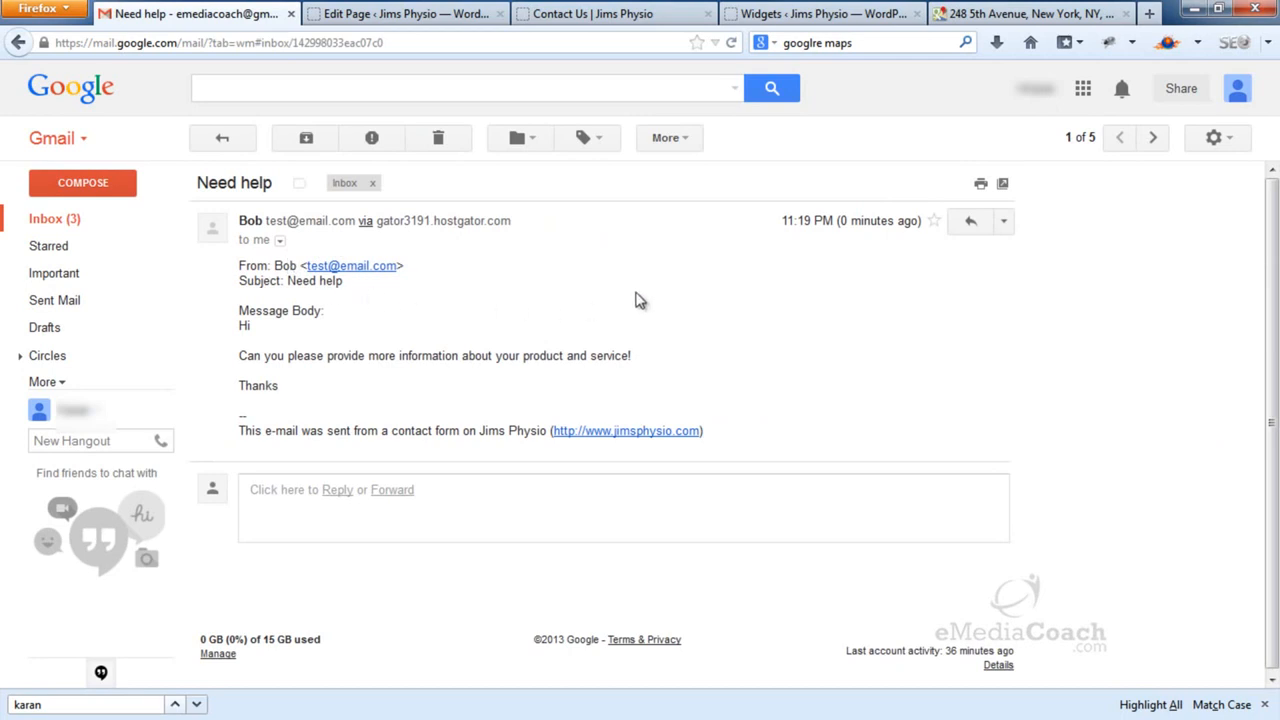
click(970, 224)
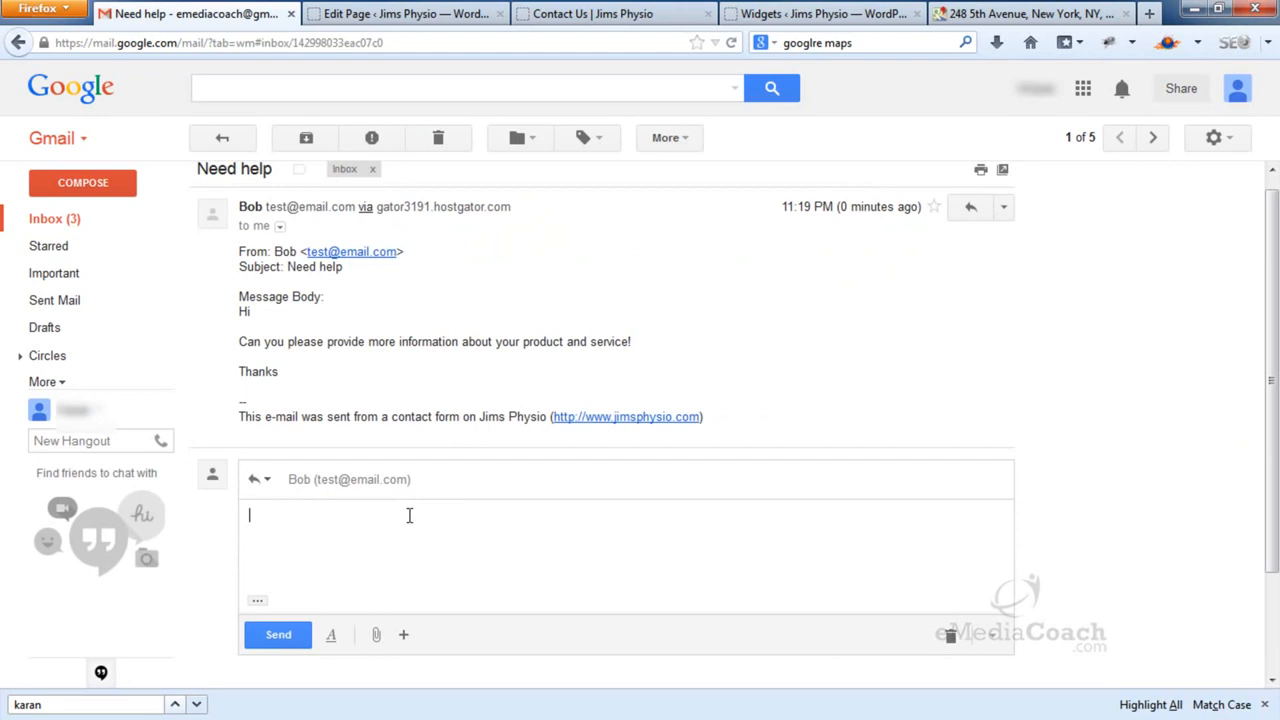
click(594, 15)
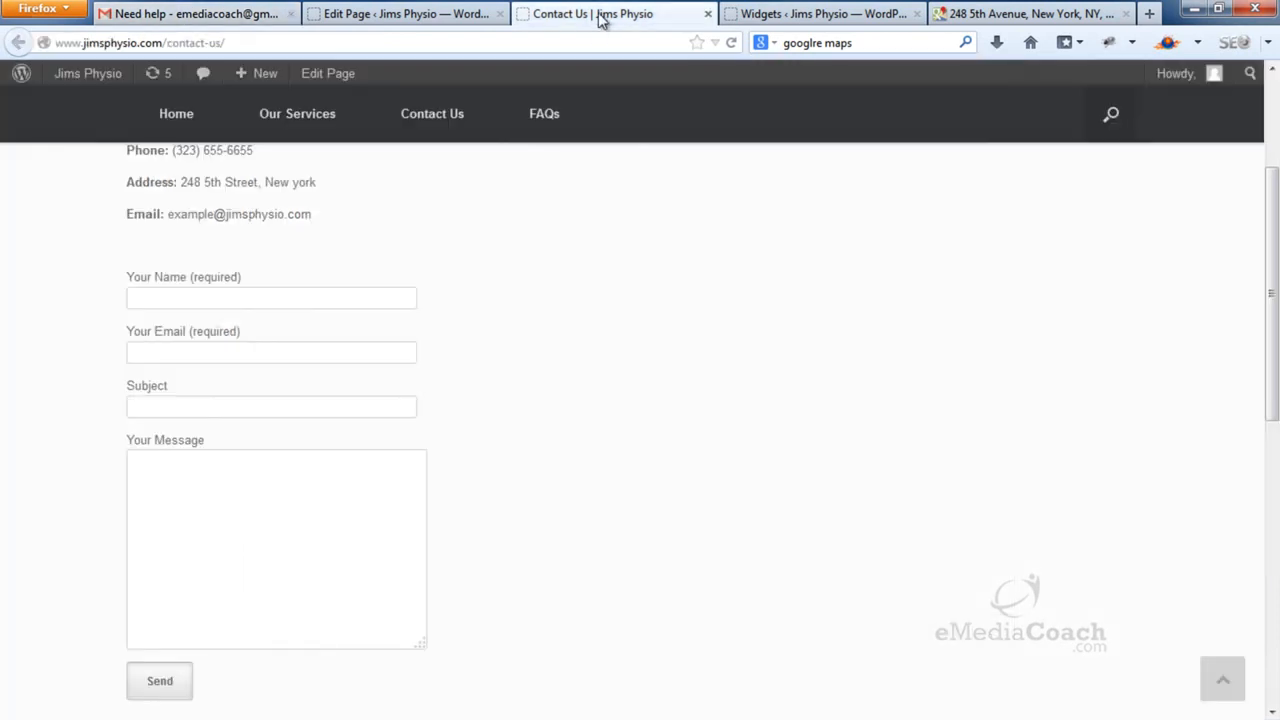
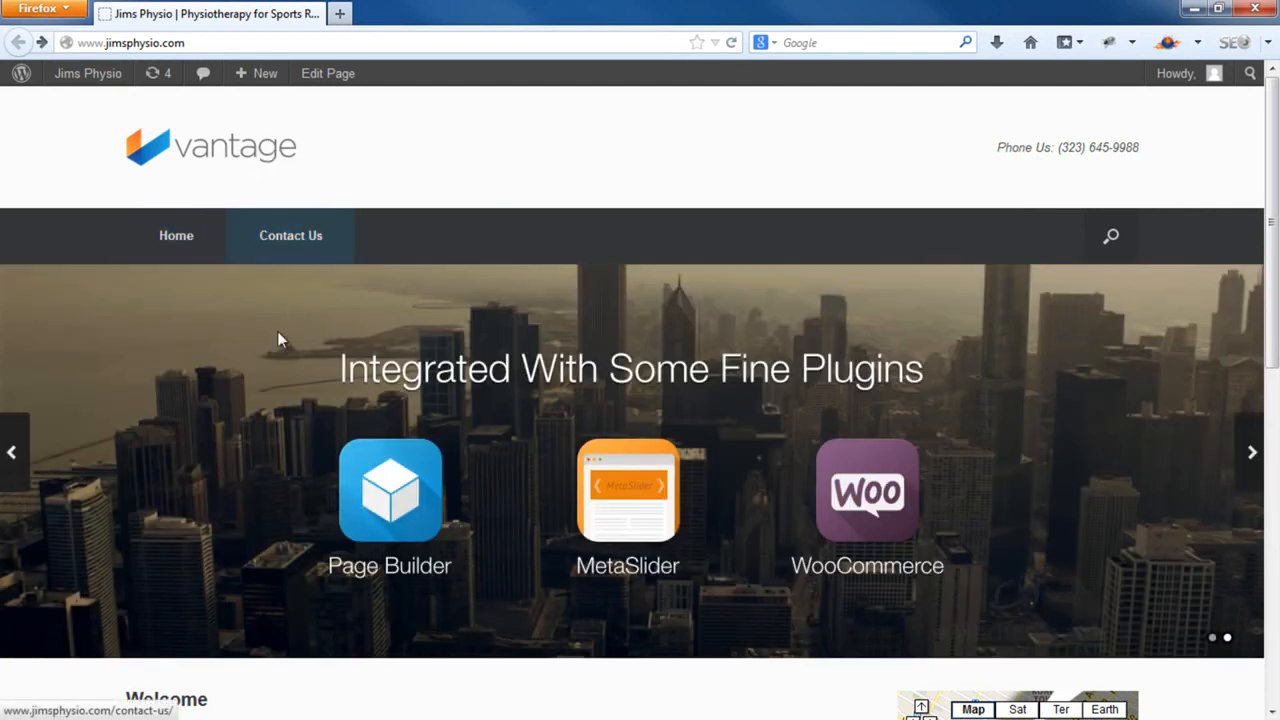
Browse the live Contact Us page and its embedded map, then return to the home page
scroll(186, 452, down, 5)
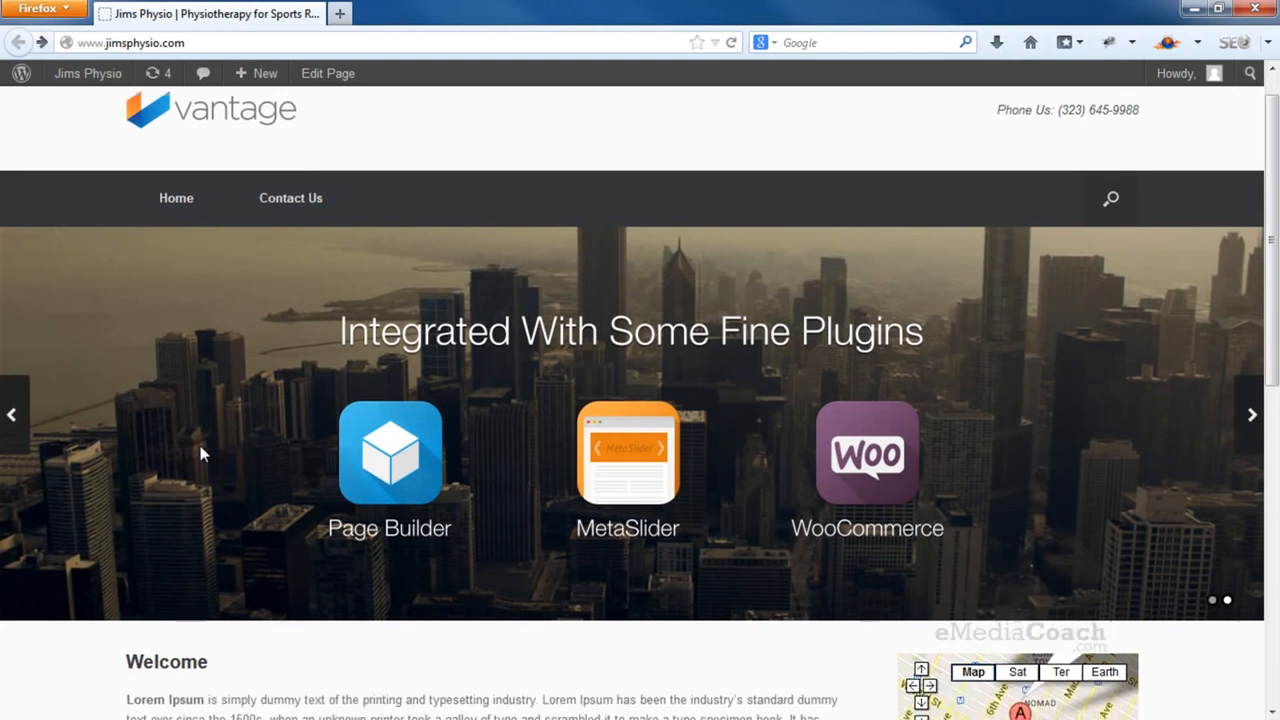
scroll(205, 448, down, 1)
scroll(206, 443, up, 1)
scroll(211, 437, down, 1)
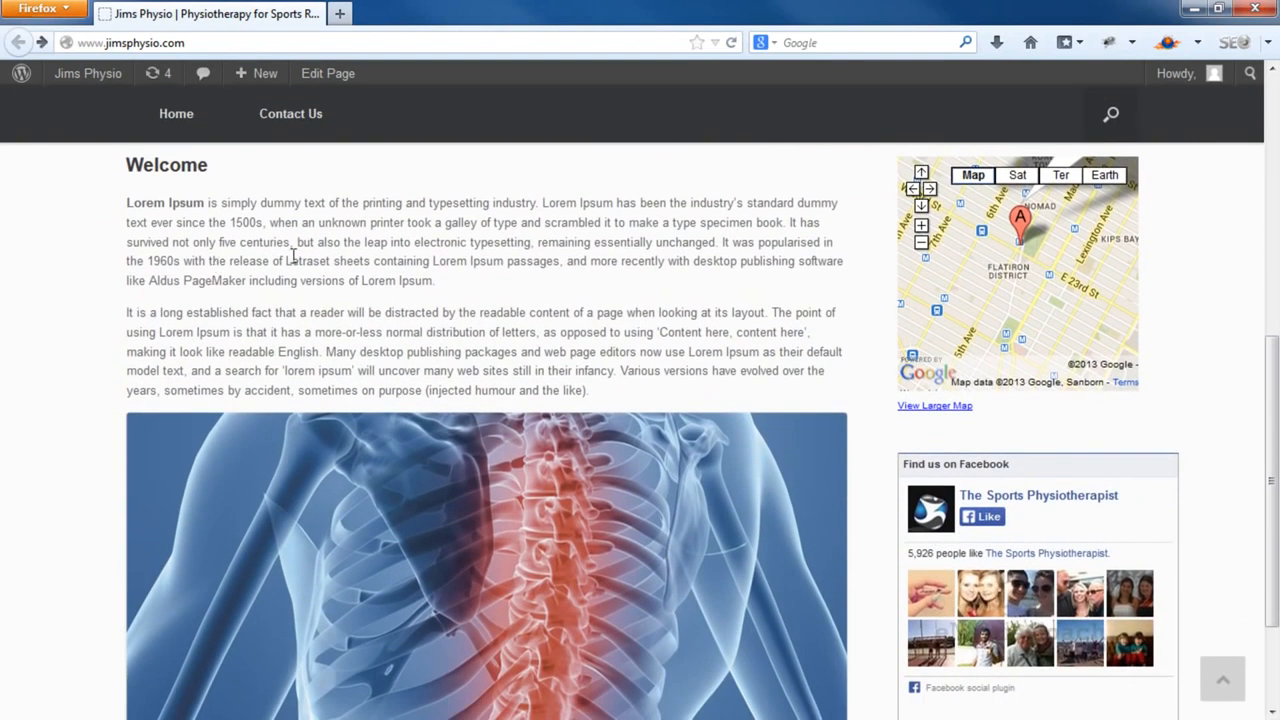
mouse_move(1023, 280)
mouse_down()
mouse_move(997, 309)
mouse_move(1043, 289)
mouse_move(1010, 294)
mouse_up()
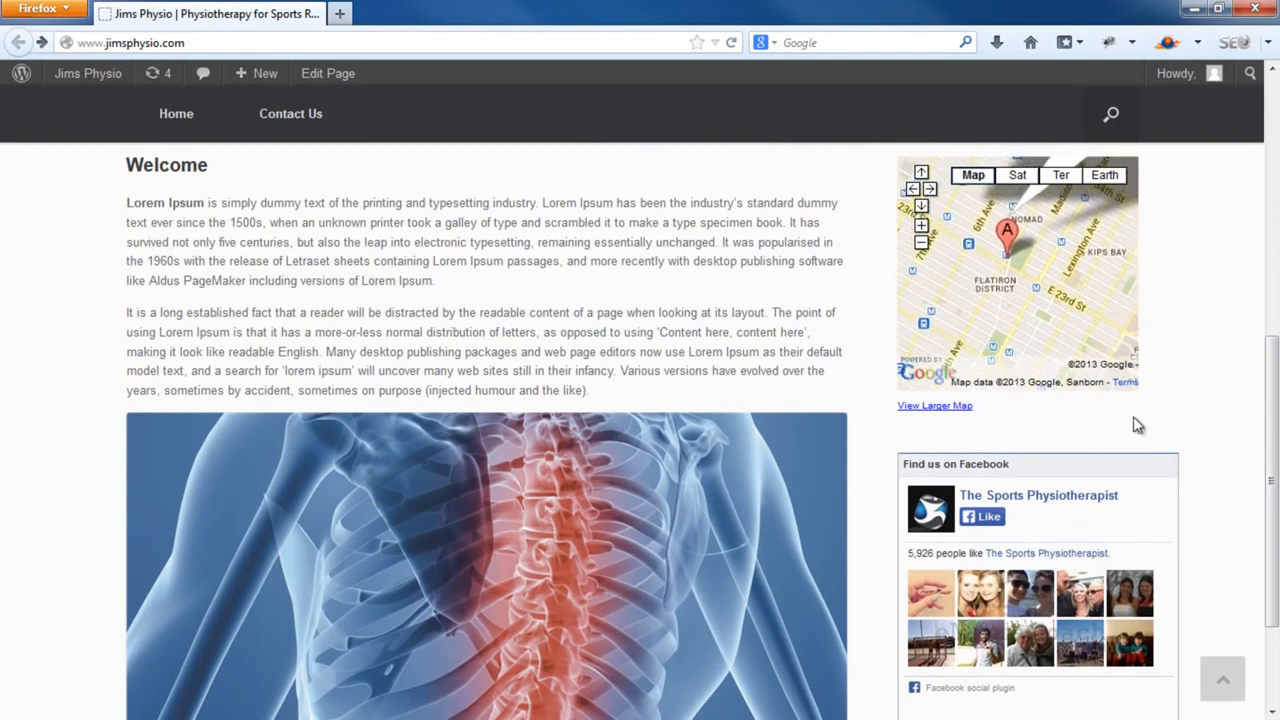
scroll(1234, 483, down, 2)
scroll(826, 486, up, 3)
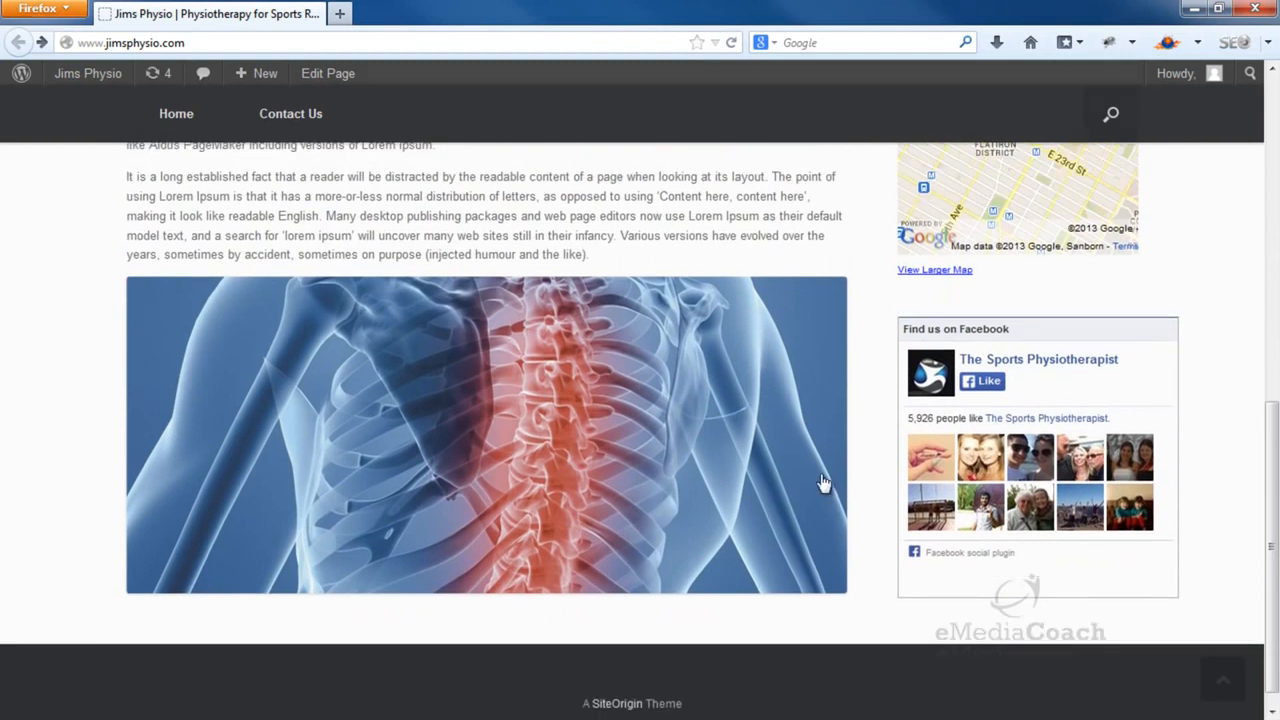
click(300, 115)
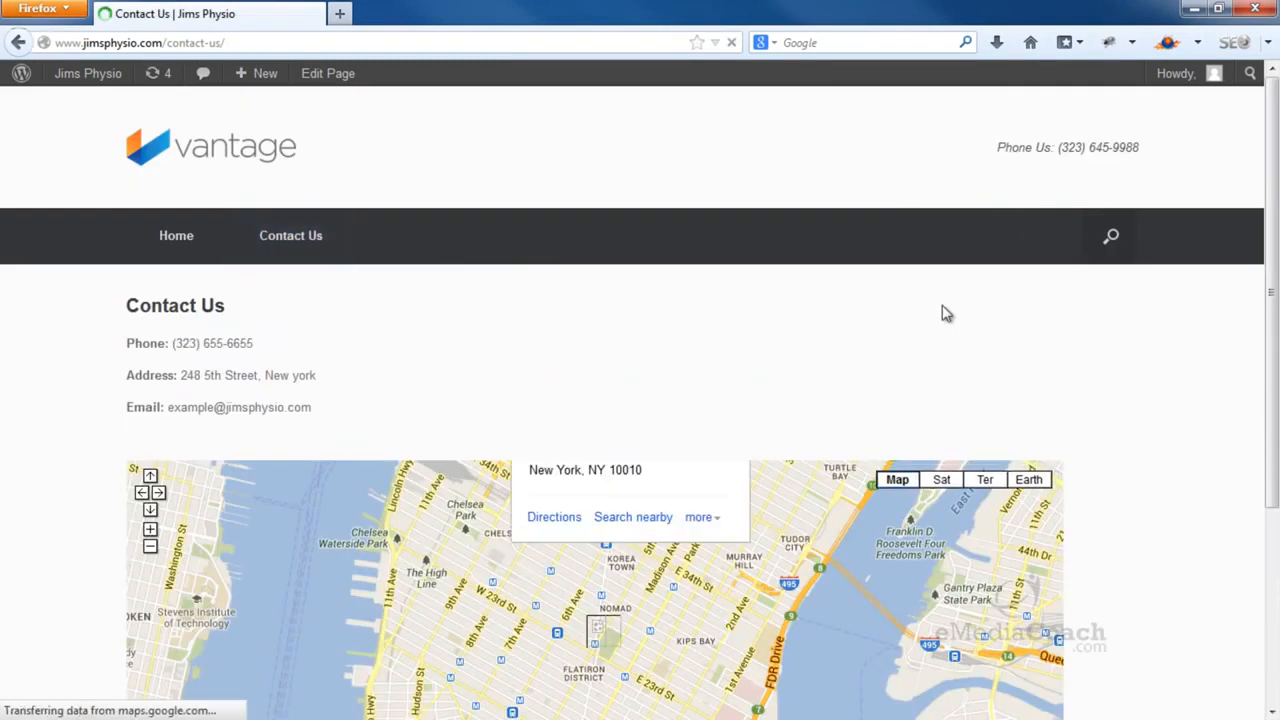
scroll(1129, 406, down, 3)
scroll(97, 360, up, 3)
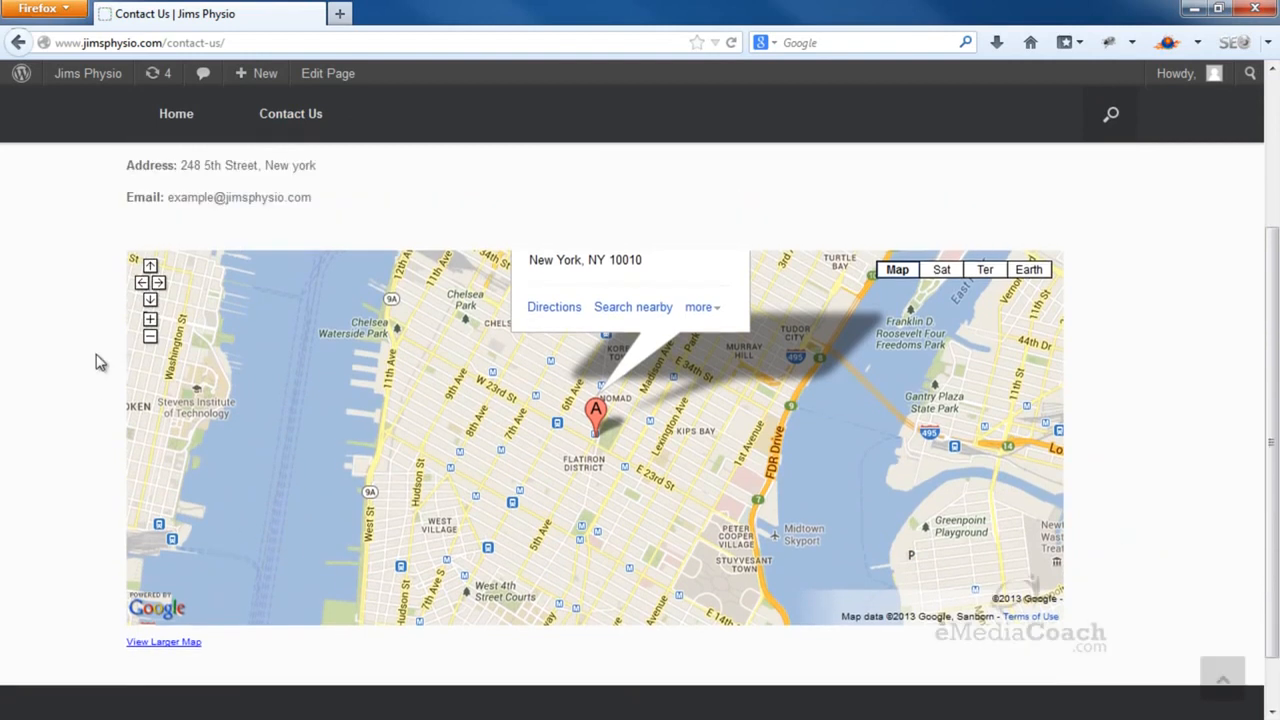
click(189, 247)
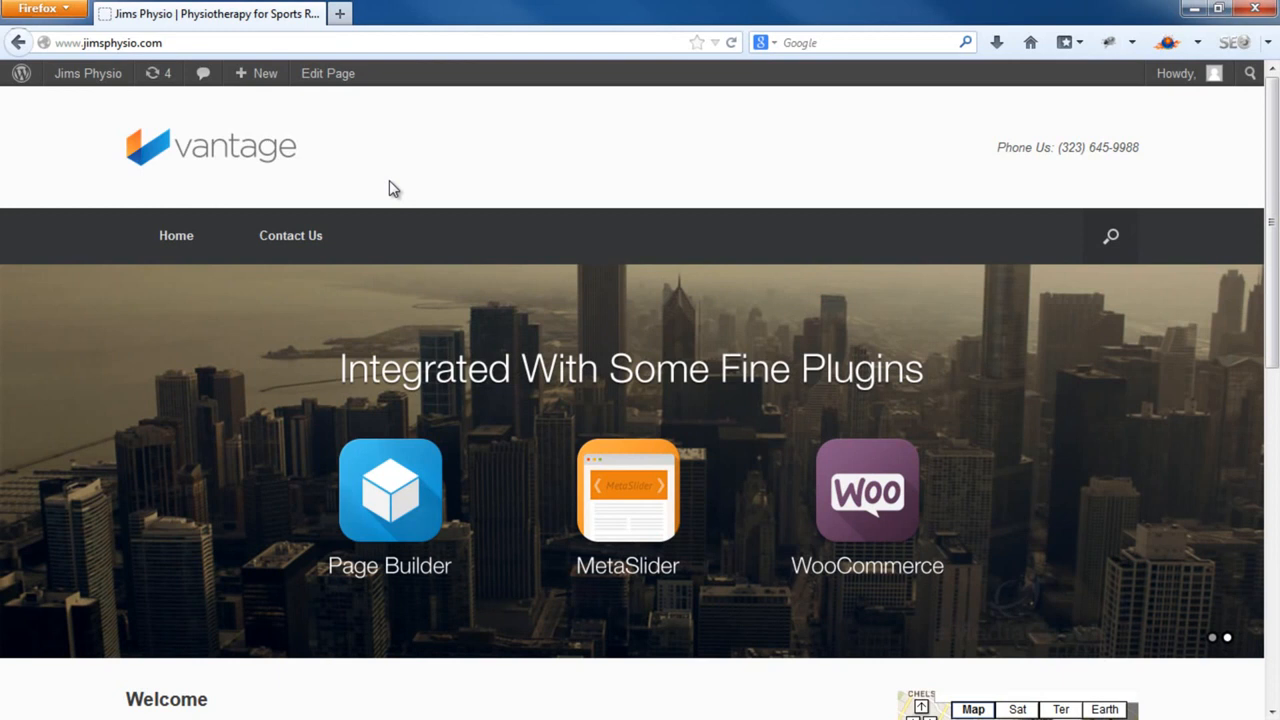
Append /wp-admin to the site address to load the WordPress admin Dashboard
click(263, 43)
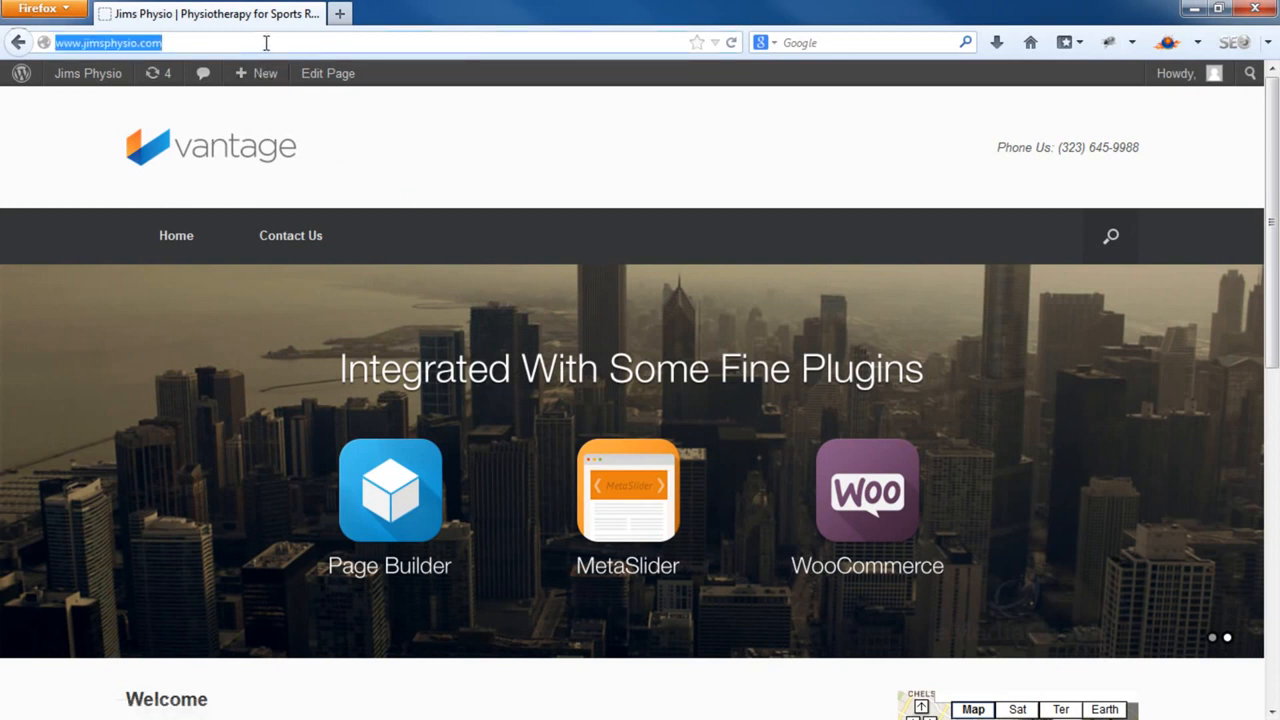
click(266, 43)
text(/)
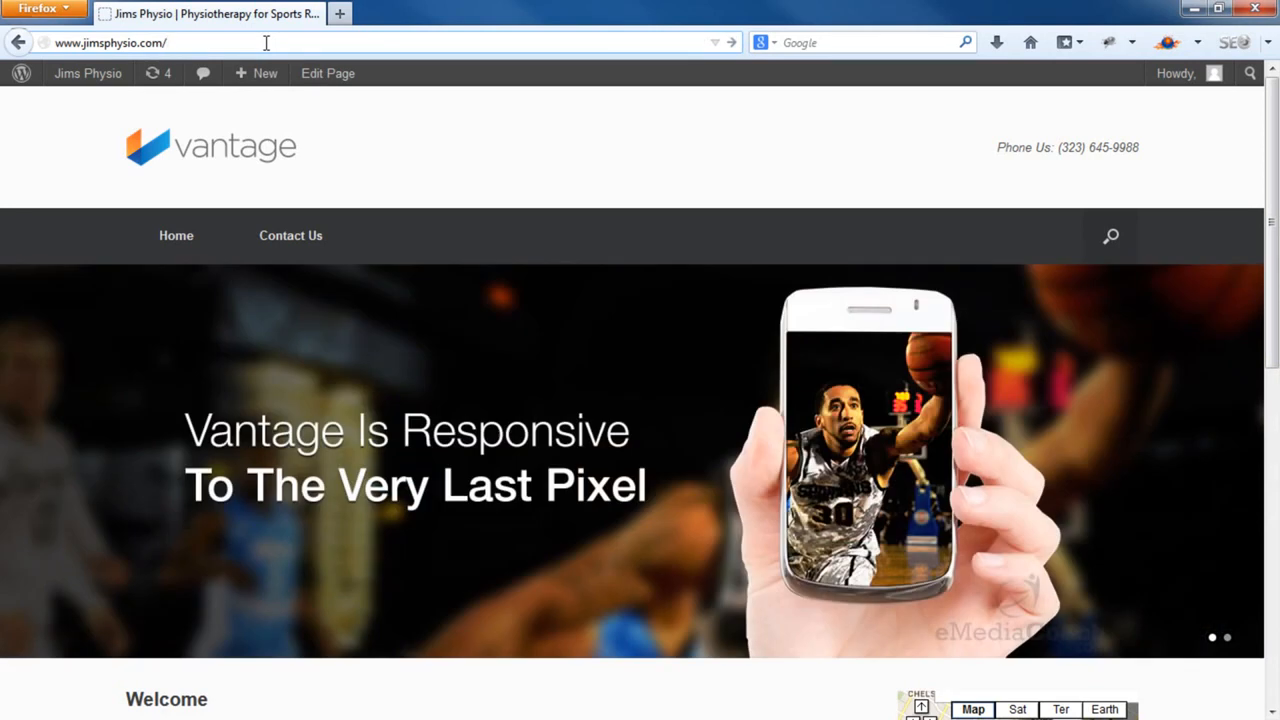
text(wp-admin)
key(Return)
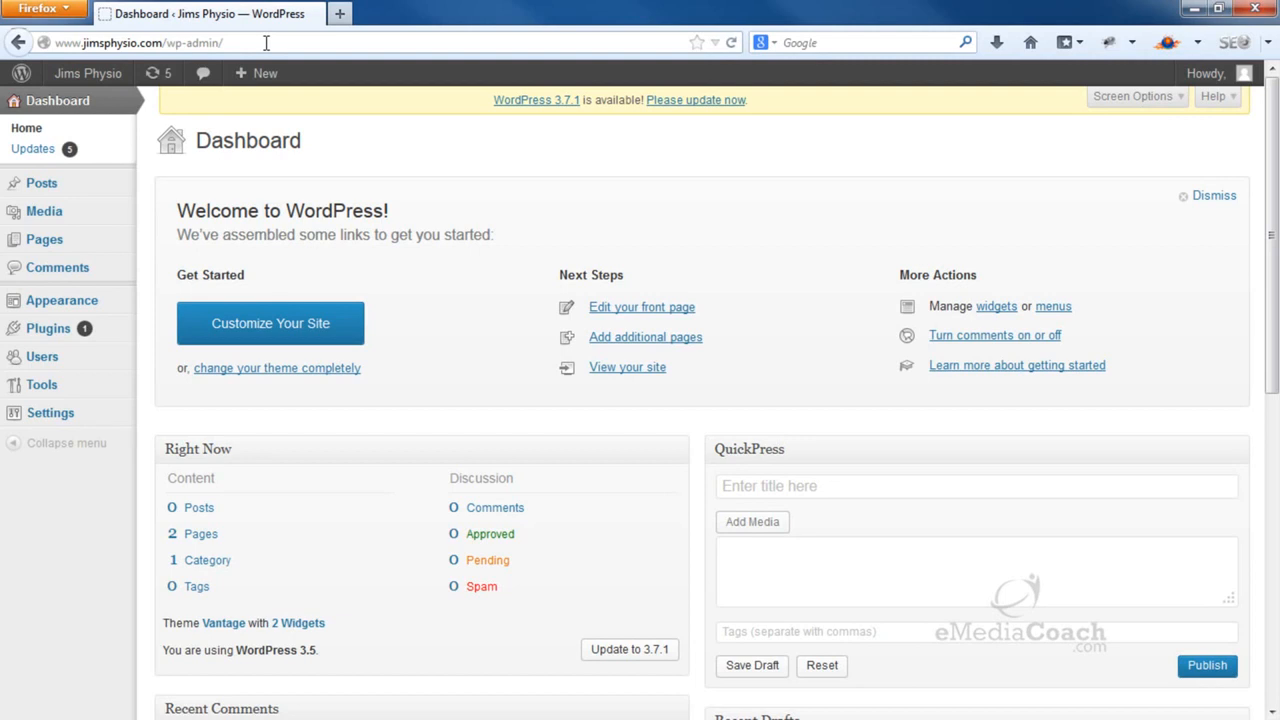
Create a new page titled 'Our Services' with the intro 'Our services include:' and start a bulleted list
mouse_move(88, 245)
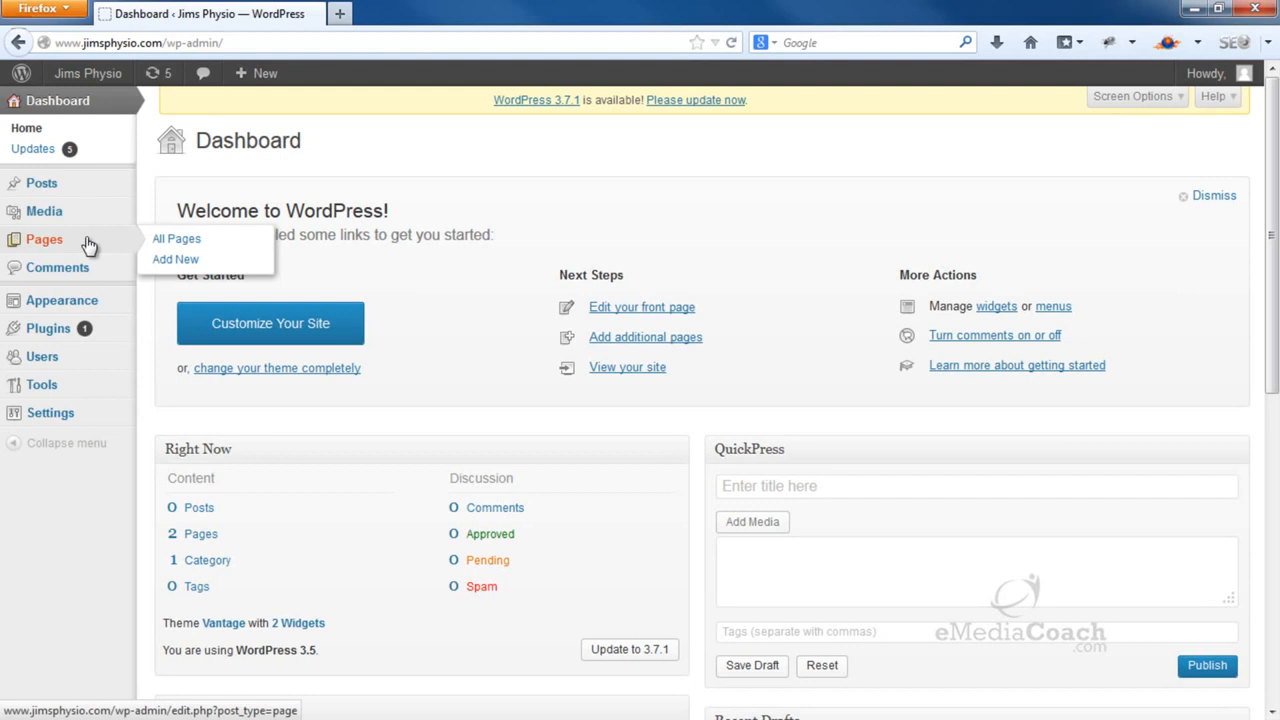
click(168, 259)
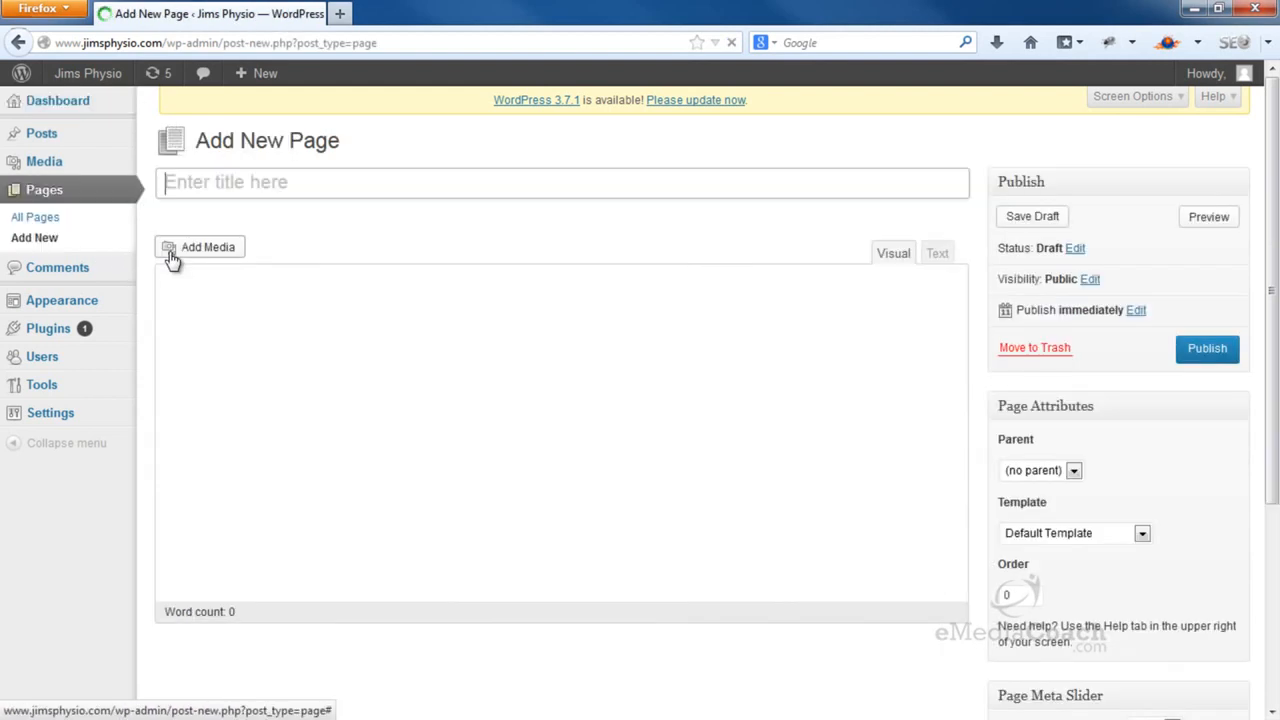
click(257, 189)
text(Our Services)
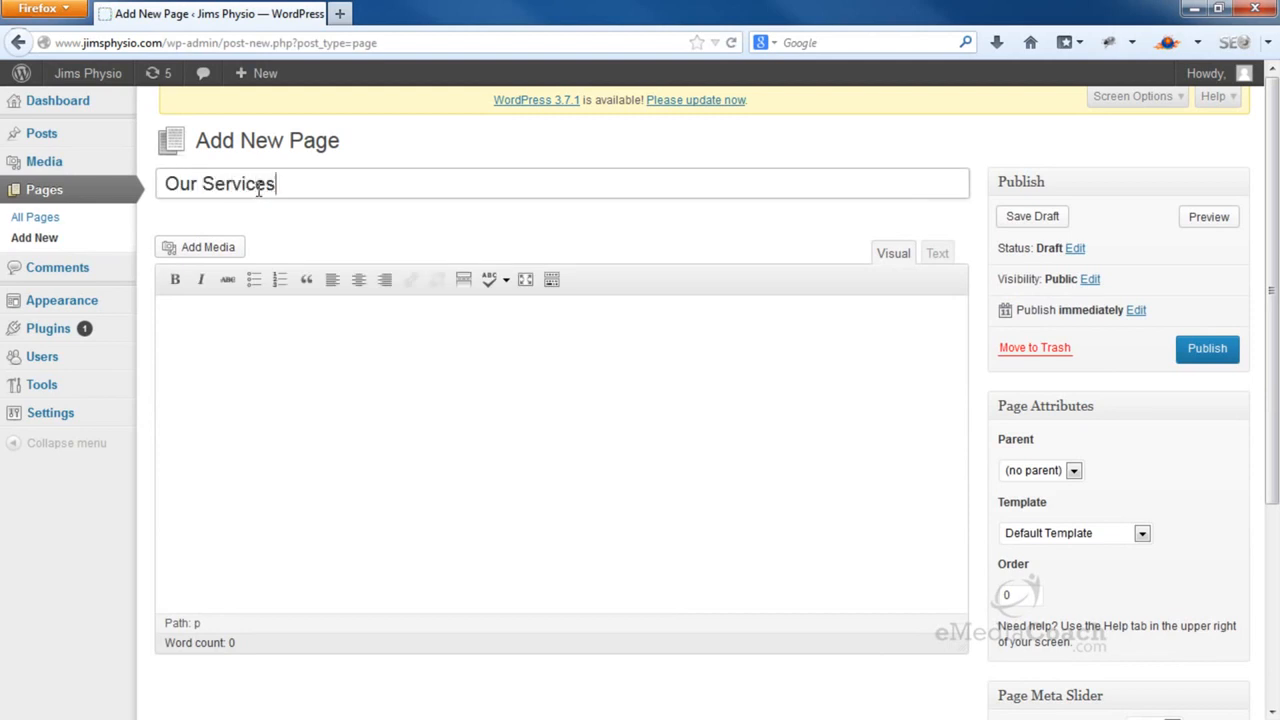
click(302, 350)
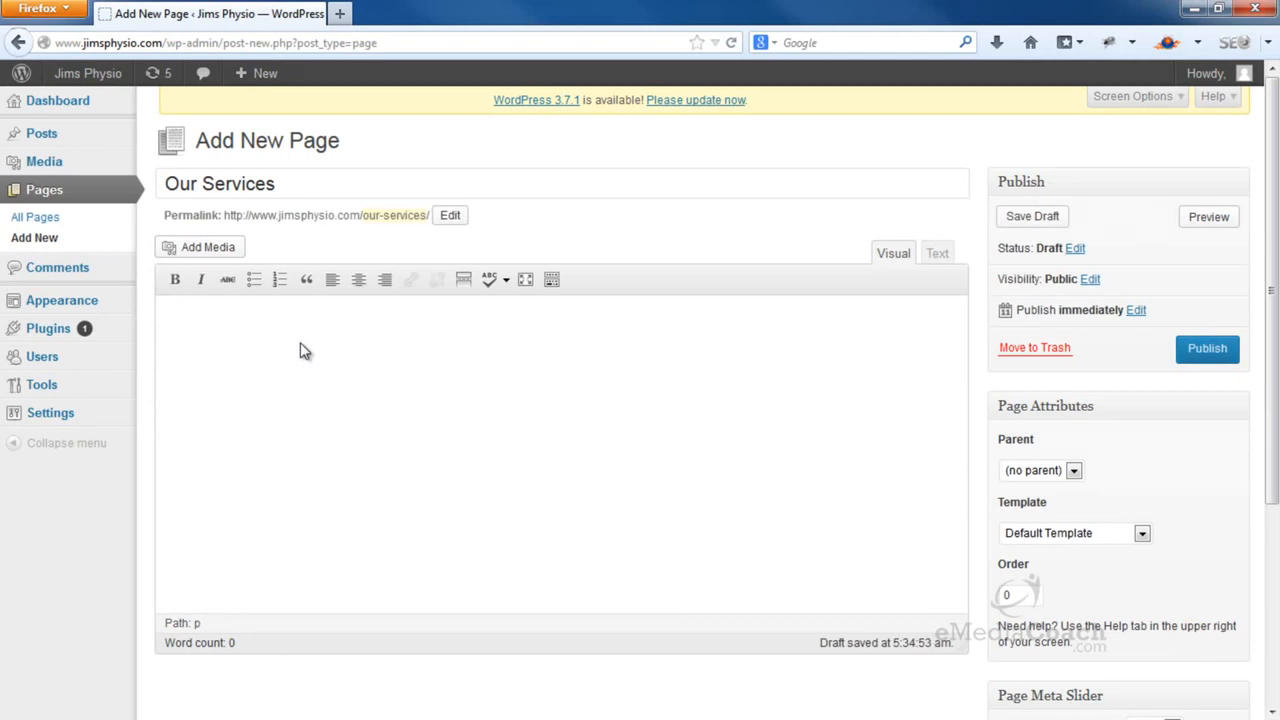
text(Our services include:)
key(Return)
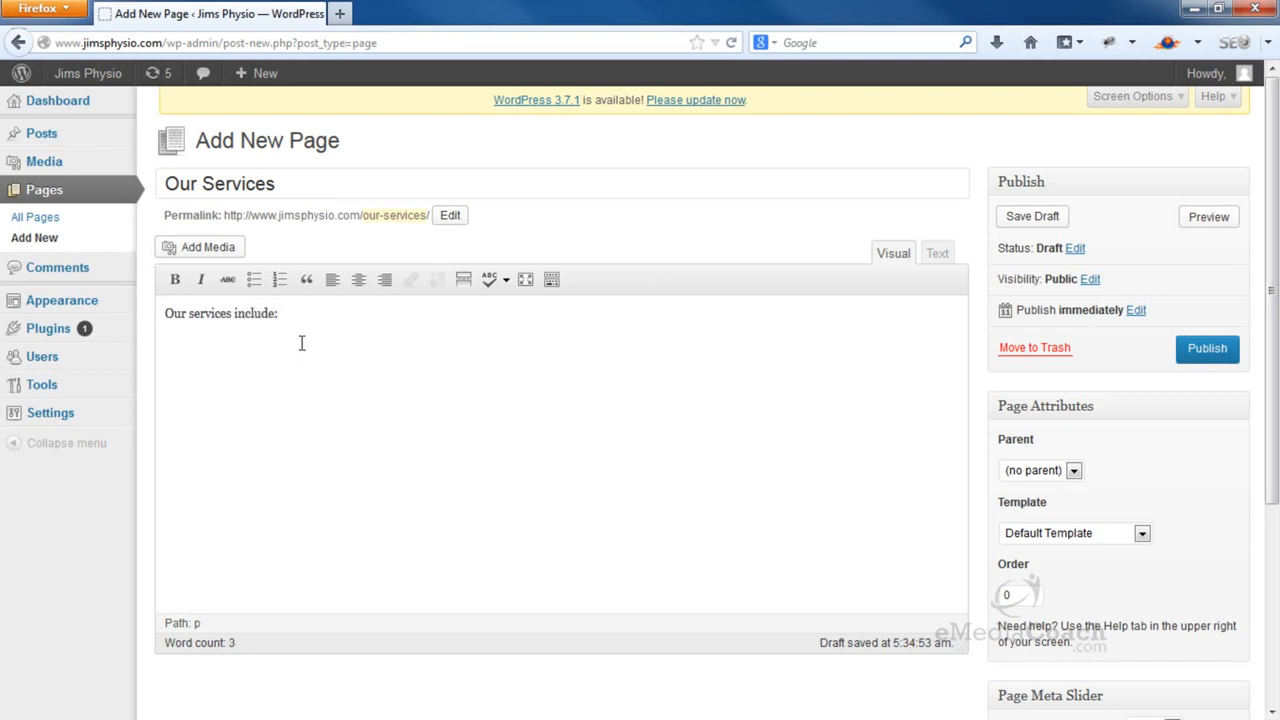
click(252, 284)
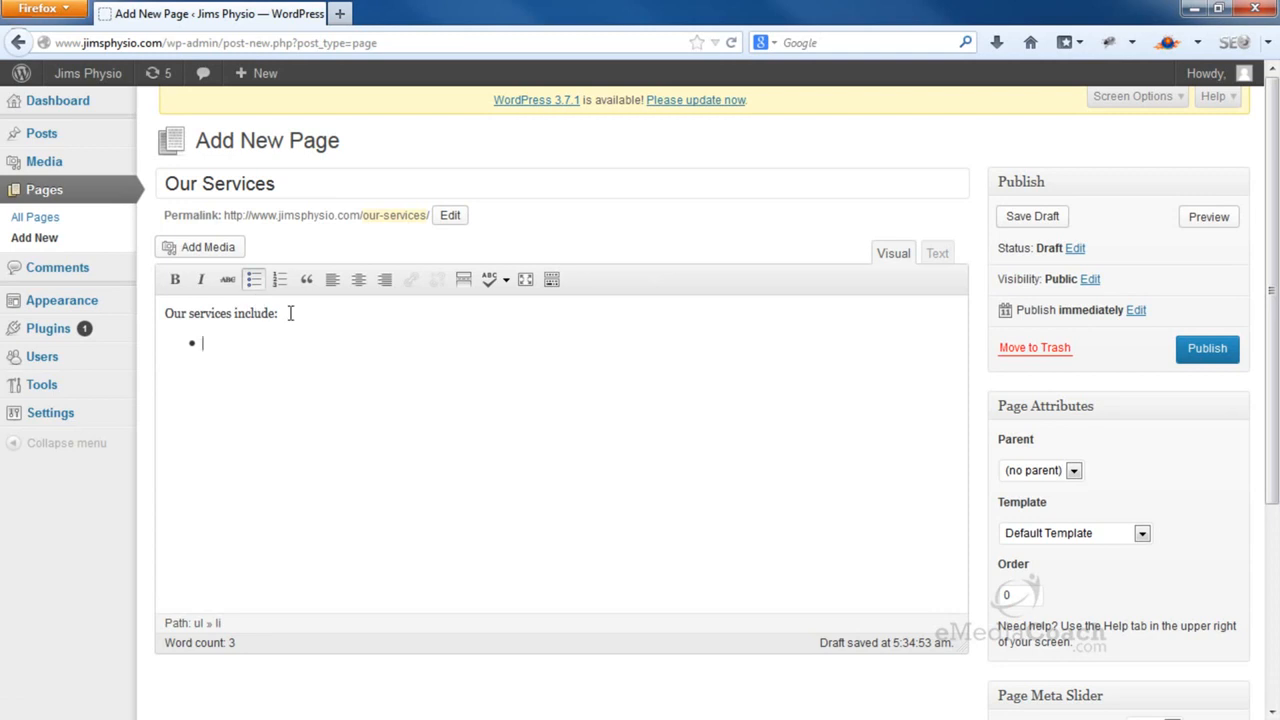
List Physiotherapy, Chiropractic, Remedial Massage and Sports Rehabilitation as bullets, fix the spelling, and publish
text(Physiotherapy)
key(Return)
text(Chripractic)
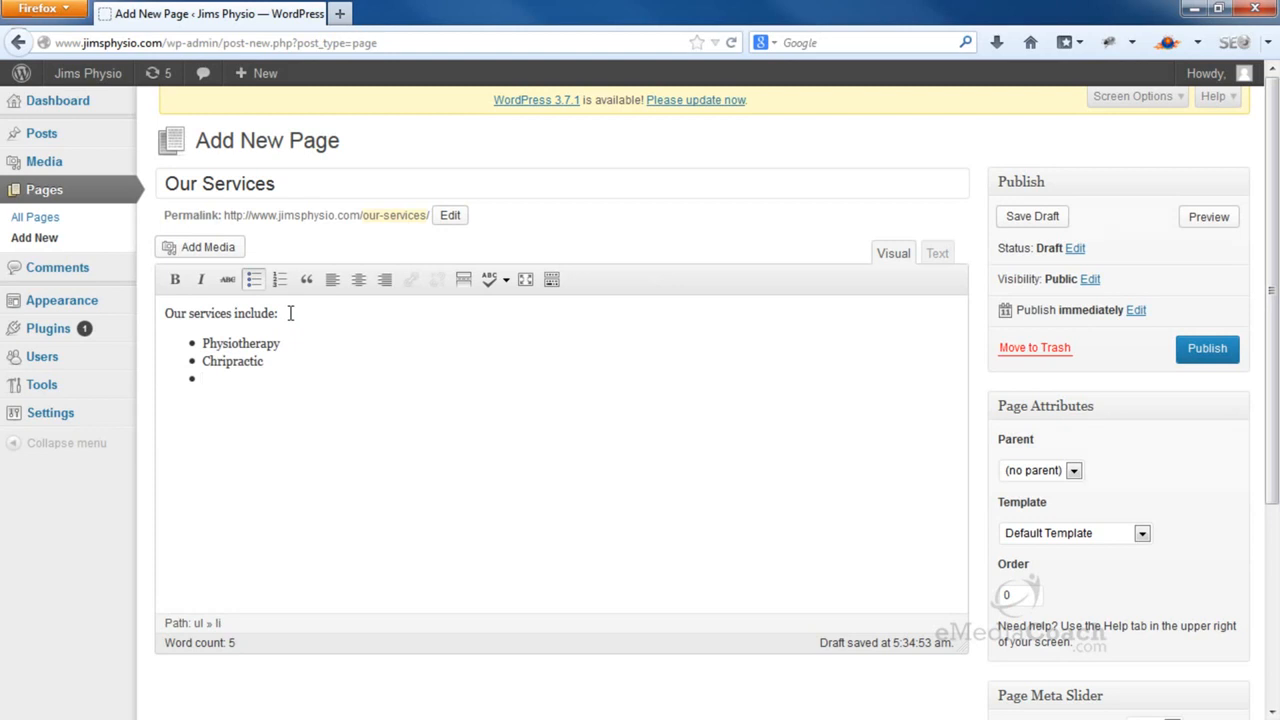
text(mideal Mass)
text(age)
text(Sports)
text( Rehabi)
text(litatio)
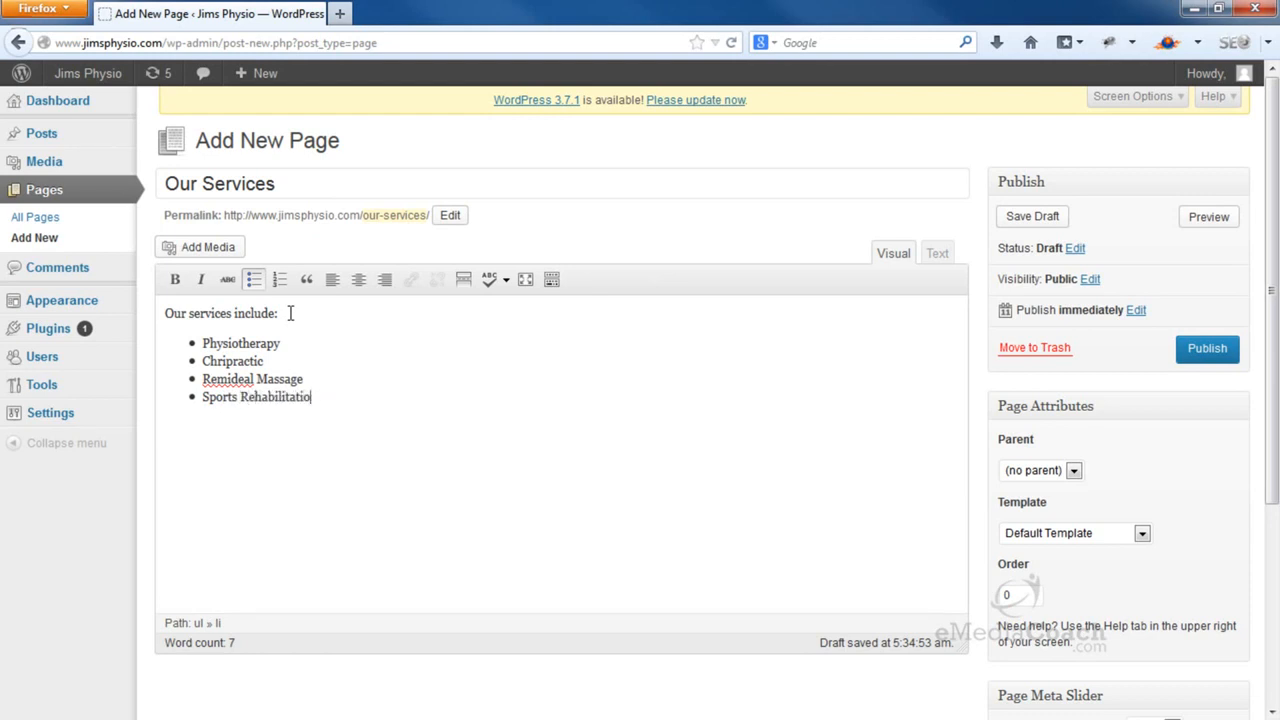
text(nn)
right_click(235, 378)
click(340, 57)
click(1200, 358)
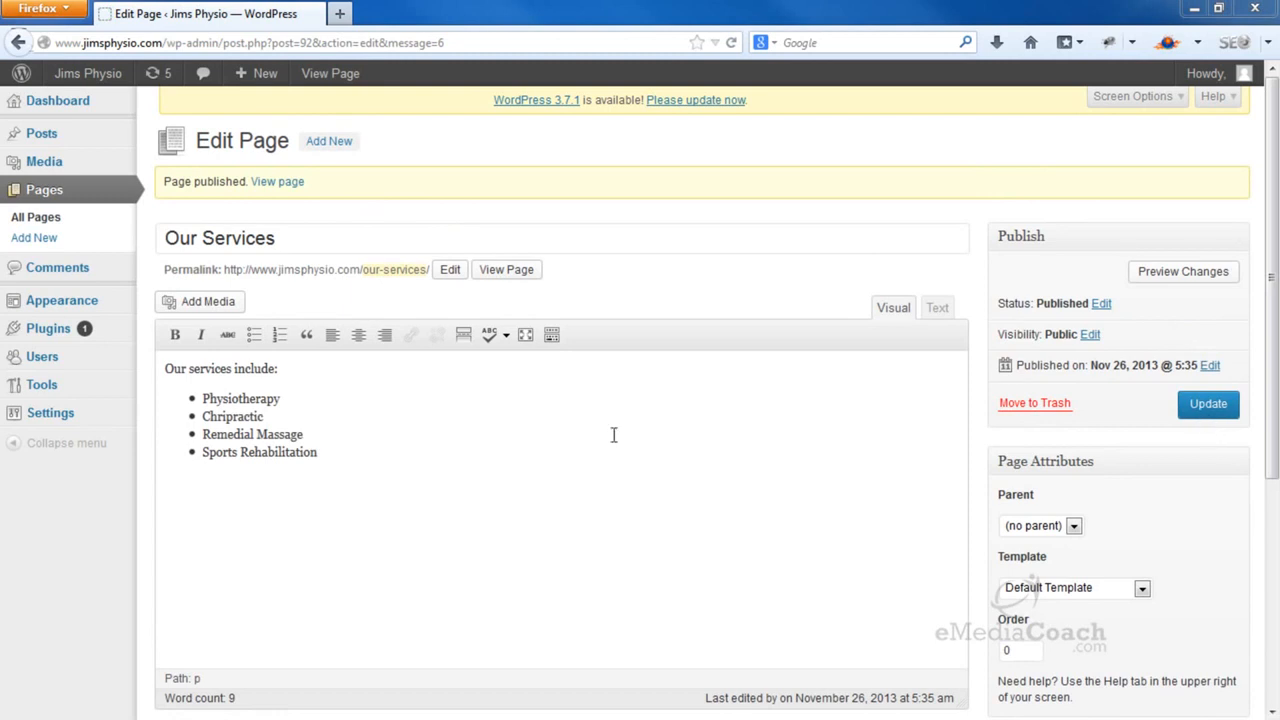
click(299, 403)
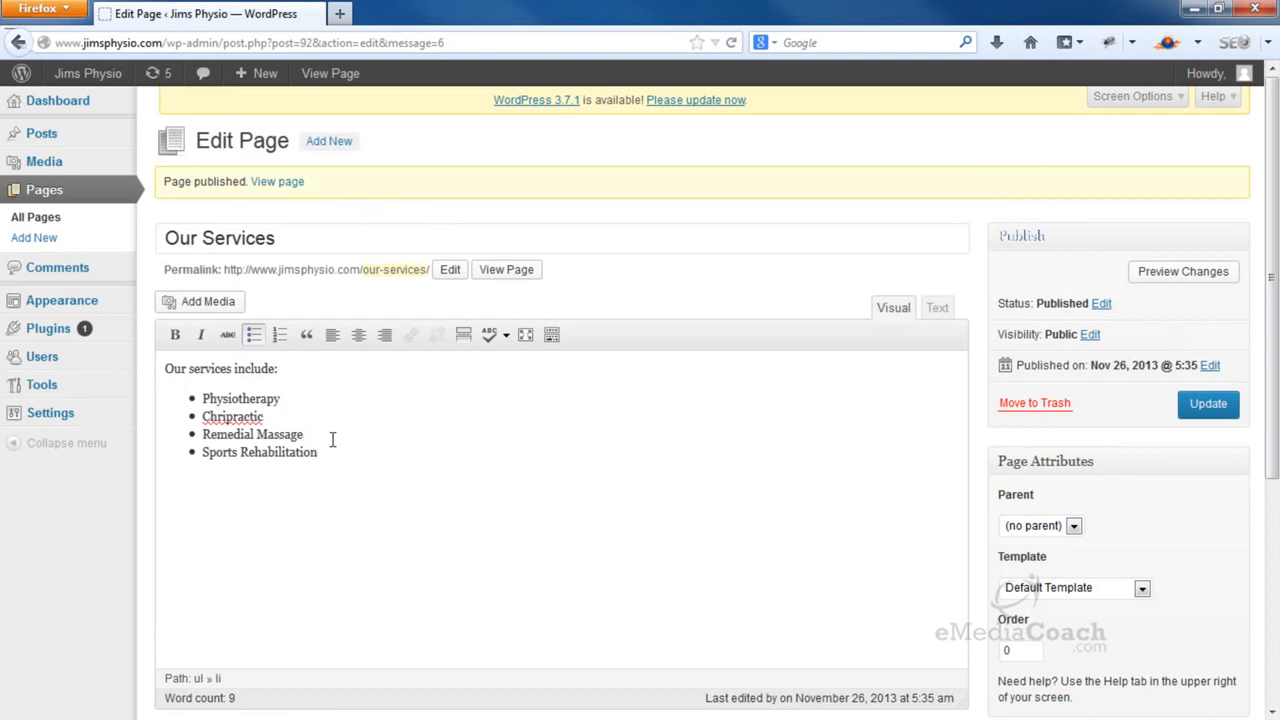
click(336, 143)
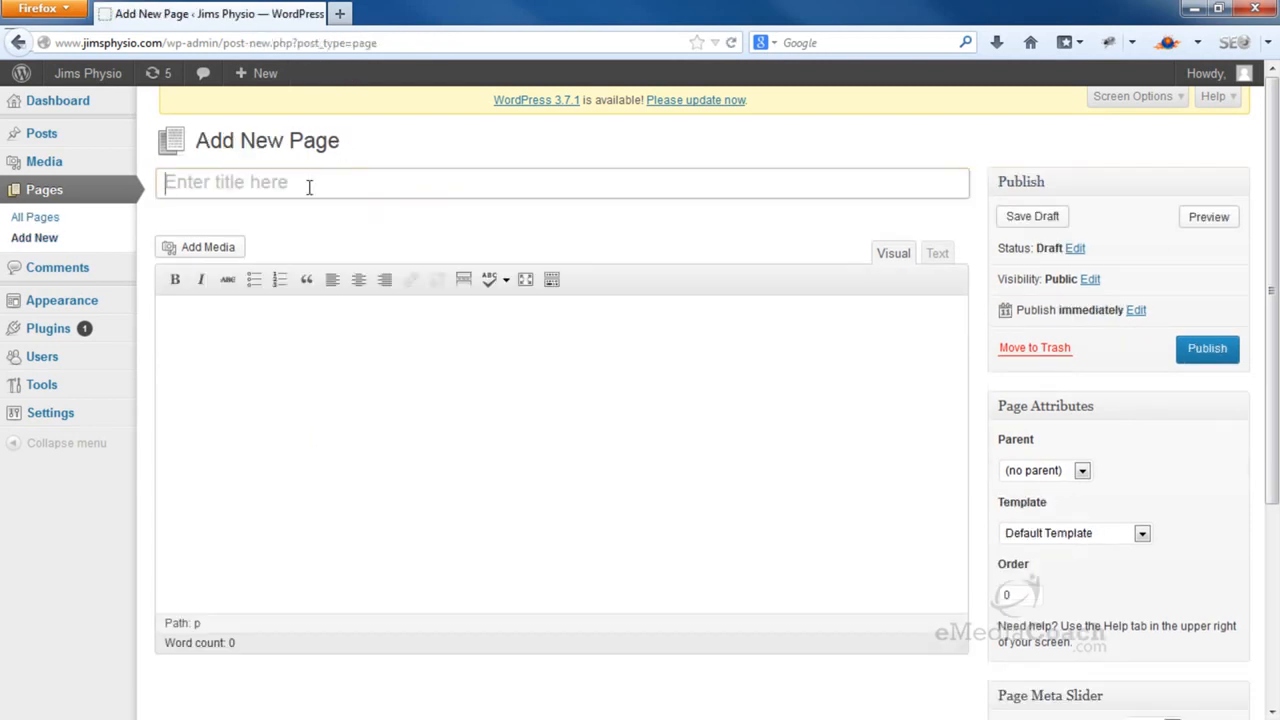
Title a new page 'Physiotherapy' and paste the Lorem Ipsum paragraph into its body
text(Physiotherapy)
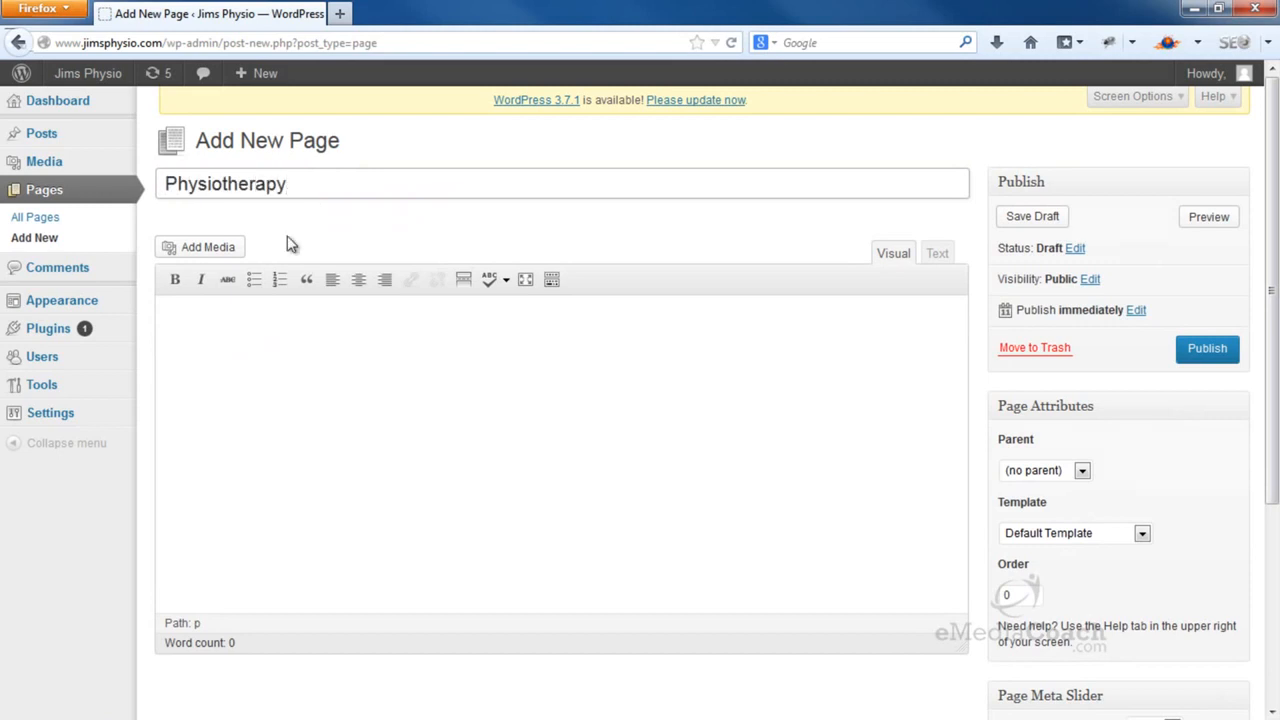
click(263, 313)
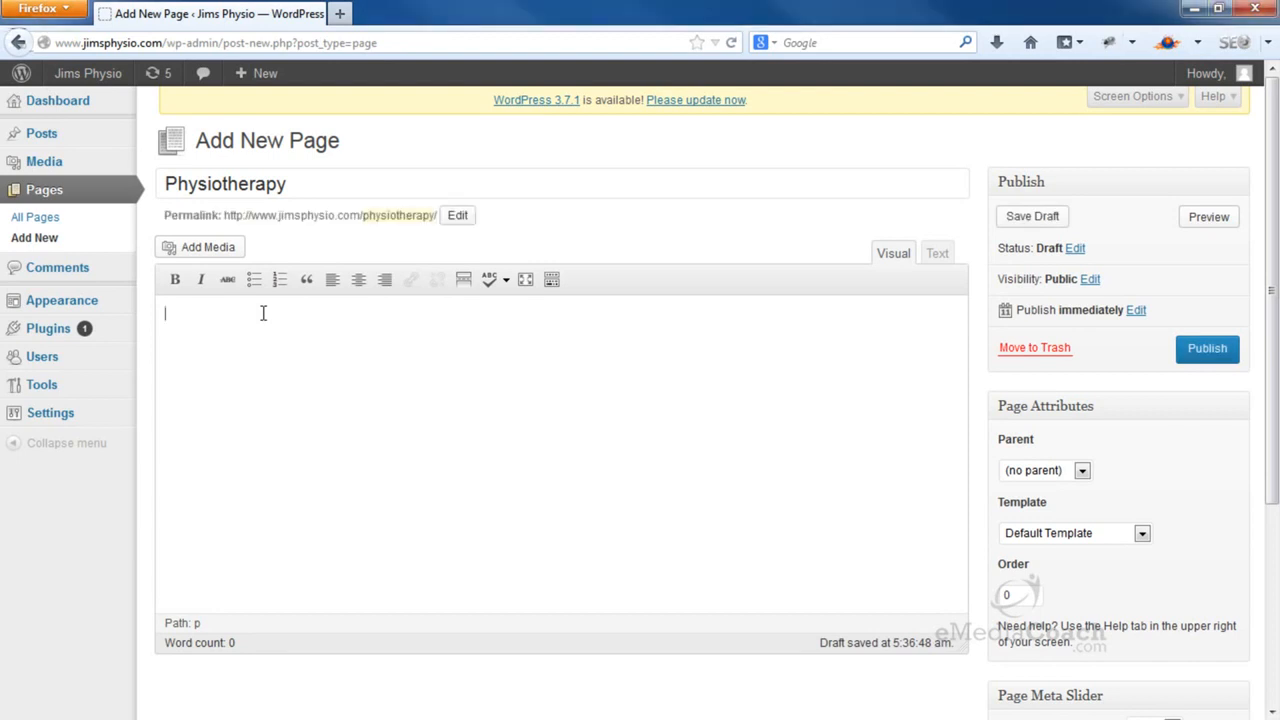
text(Lorem Ipsum is simply dummy text of the printing and typesetting industry. Lorem Ipsum has been the industry's standard dummy text ever since the 1500s, when an unknown printer took a galley of type and scrambled it to make a type specimen book. It has survived not only five centuries, but also the leap into electronic typesetting, remaining essentially unchanged. It was popularised in the 1960s with the release of Letraset sheets containing Lorem Ipsum passages, and more recently with desktop publishing software like Aldus PageMaker including versions of Lorem Ipsum.)
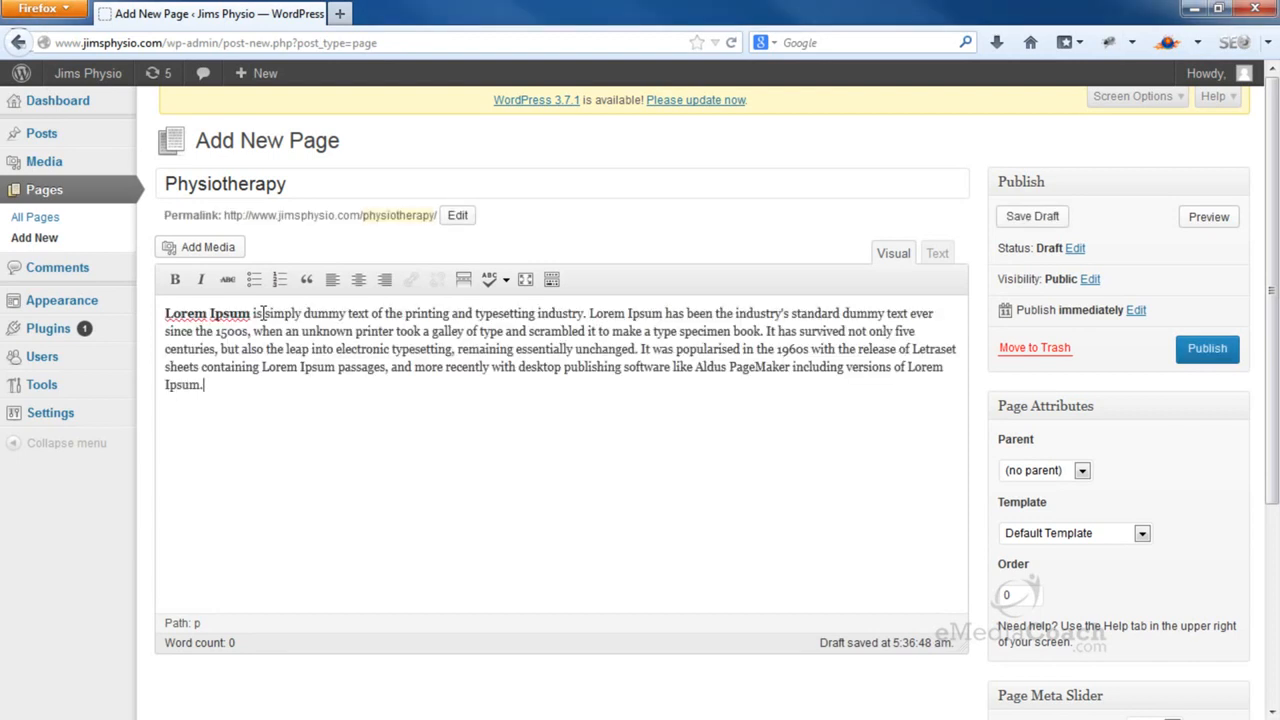
Upload physio-2.jpg, insert it at Full Size below the text, and publish the page
click(218, 248)
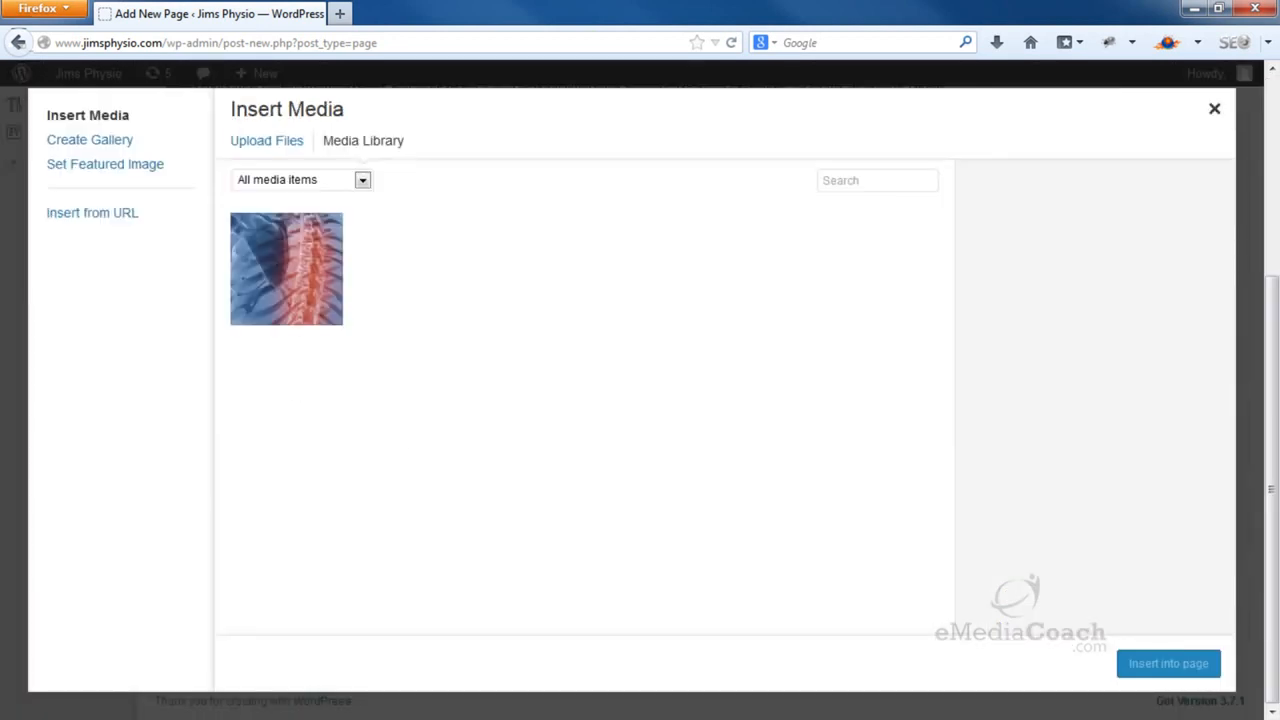
drag(1279, 500, 576, 440)
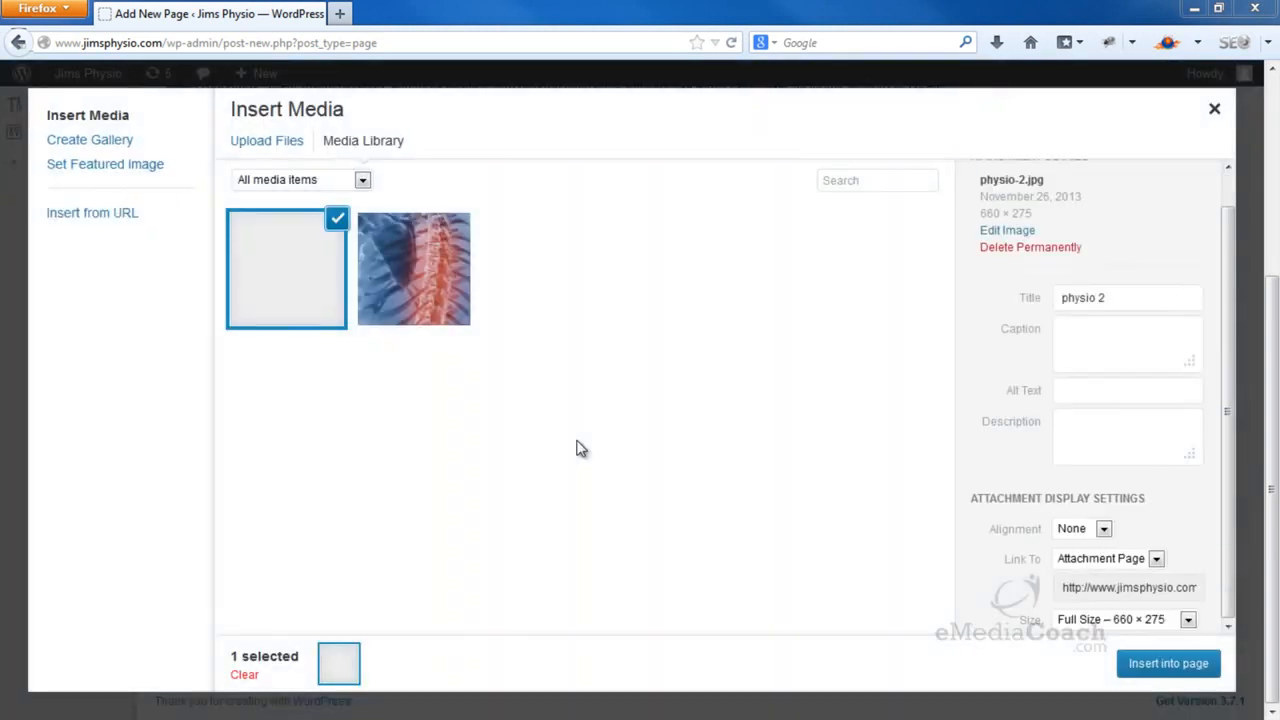
click(1196, 626)
click(1185, 667)
click(1192, 665)
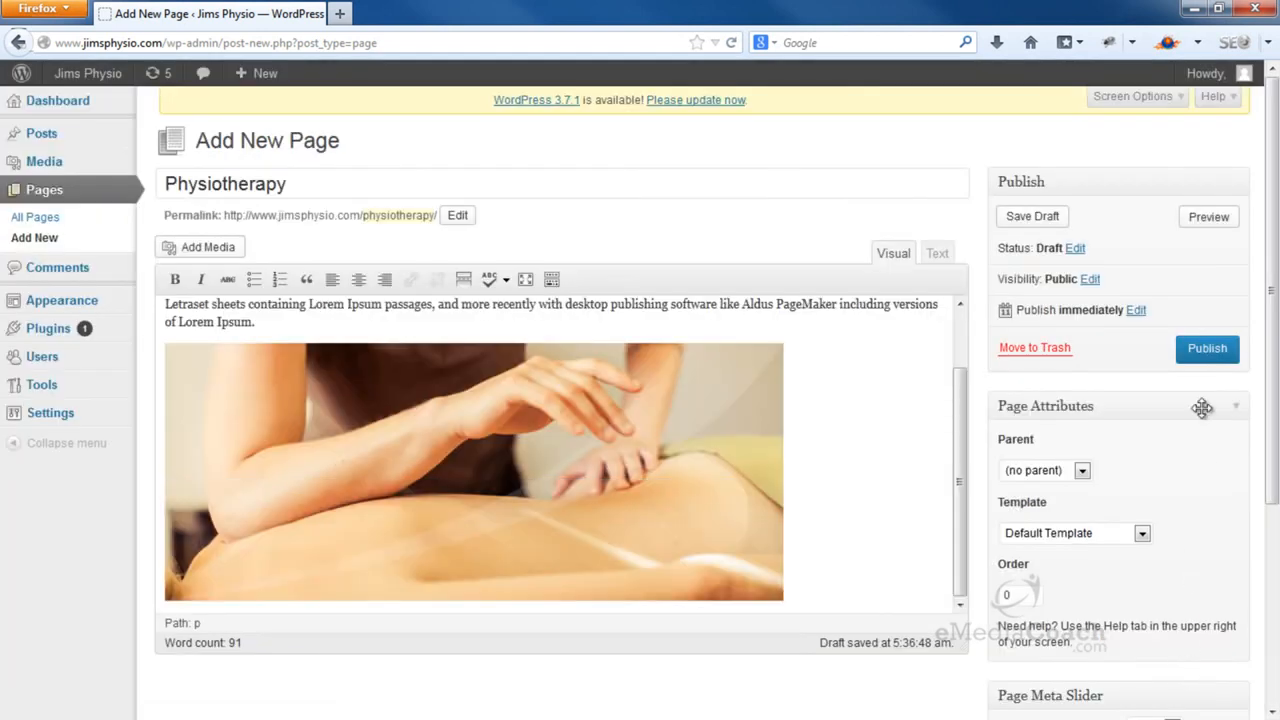
click(1207, 349)
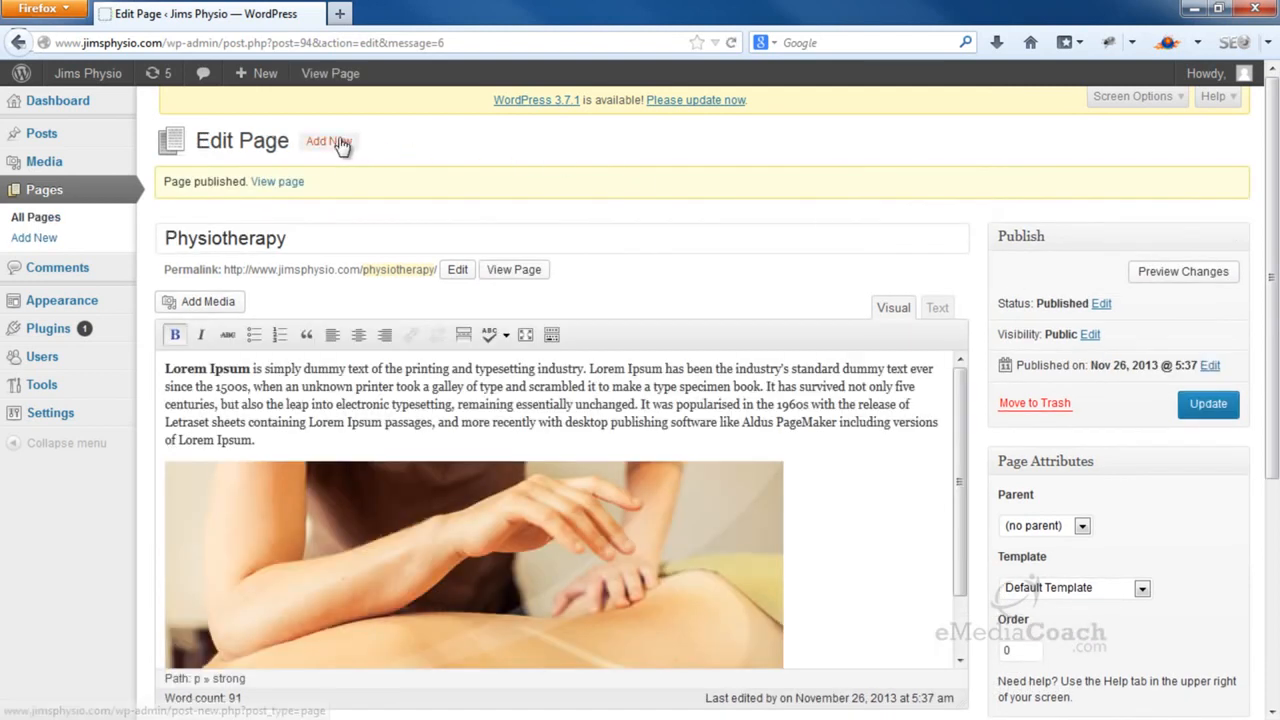
click(340, 142)
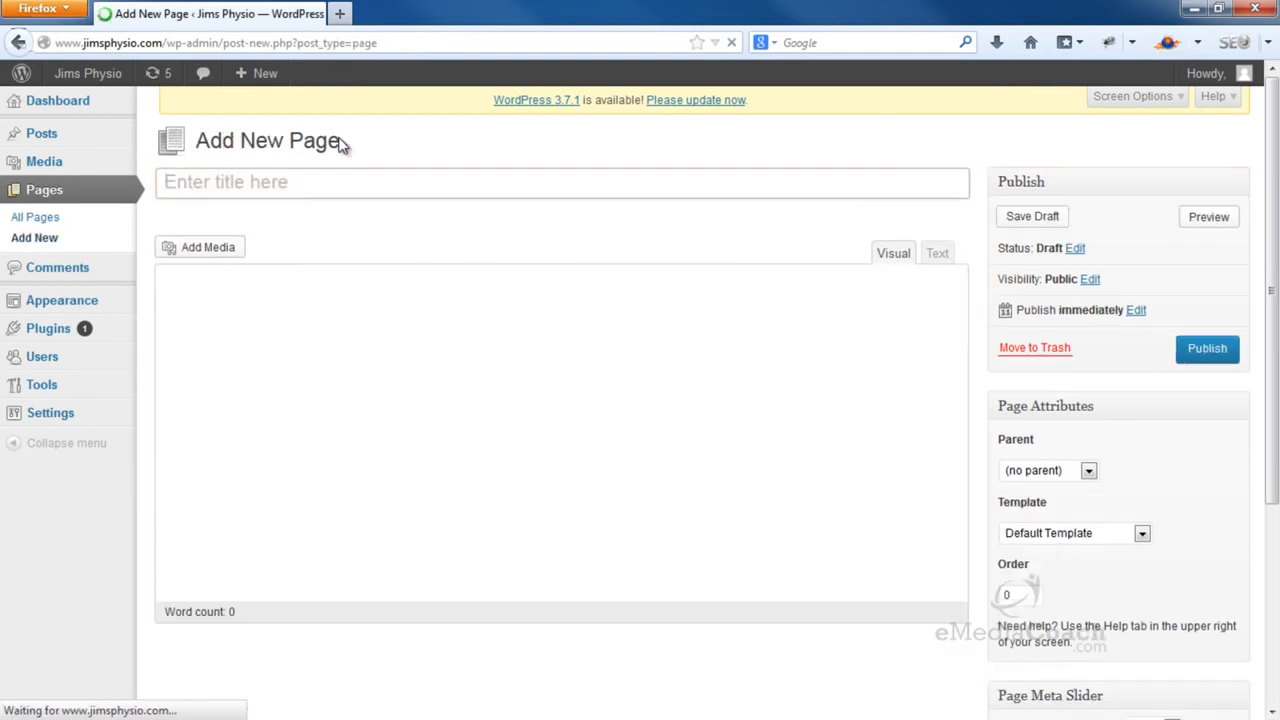
Publish a 'Chiropractic' page containing the pasted Lorem Ipsum paragraph
text(Chir)
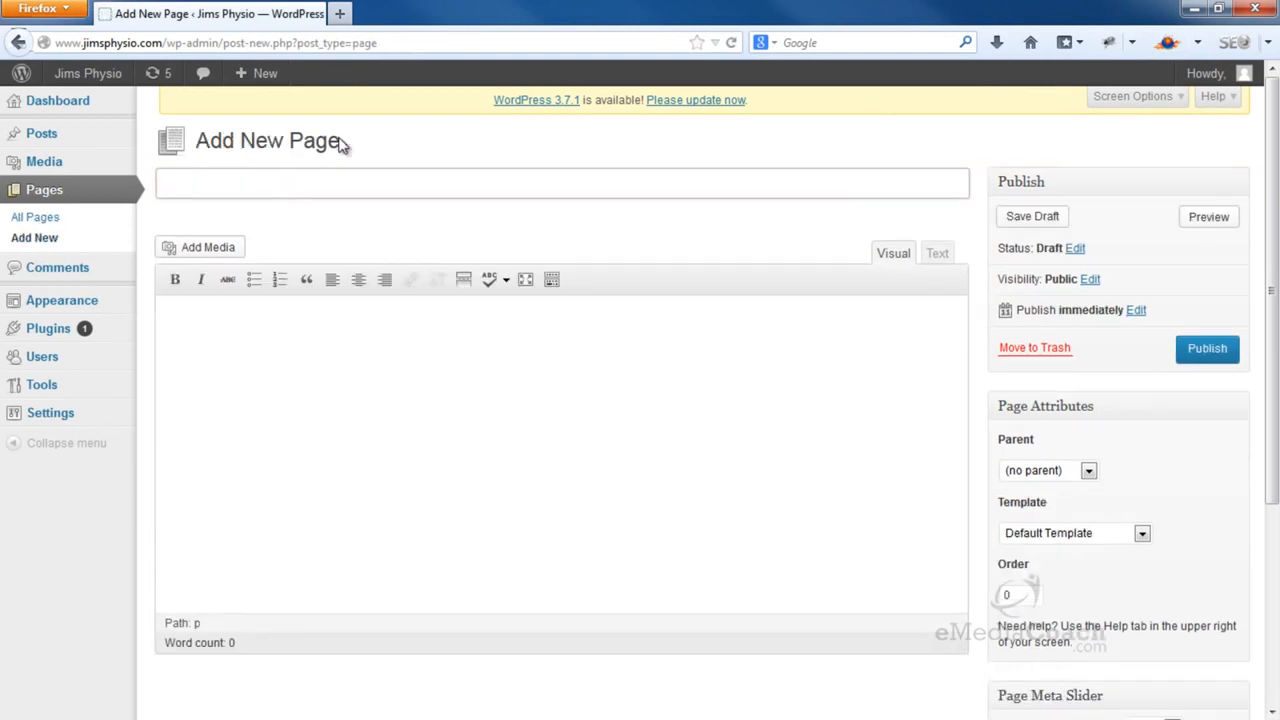
text(opractic)
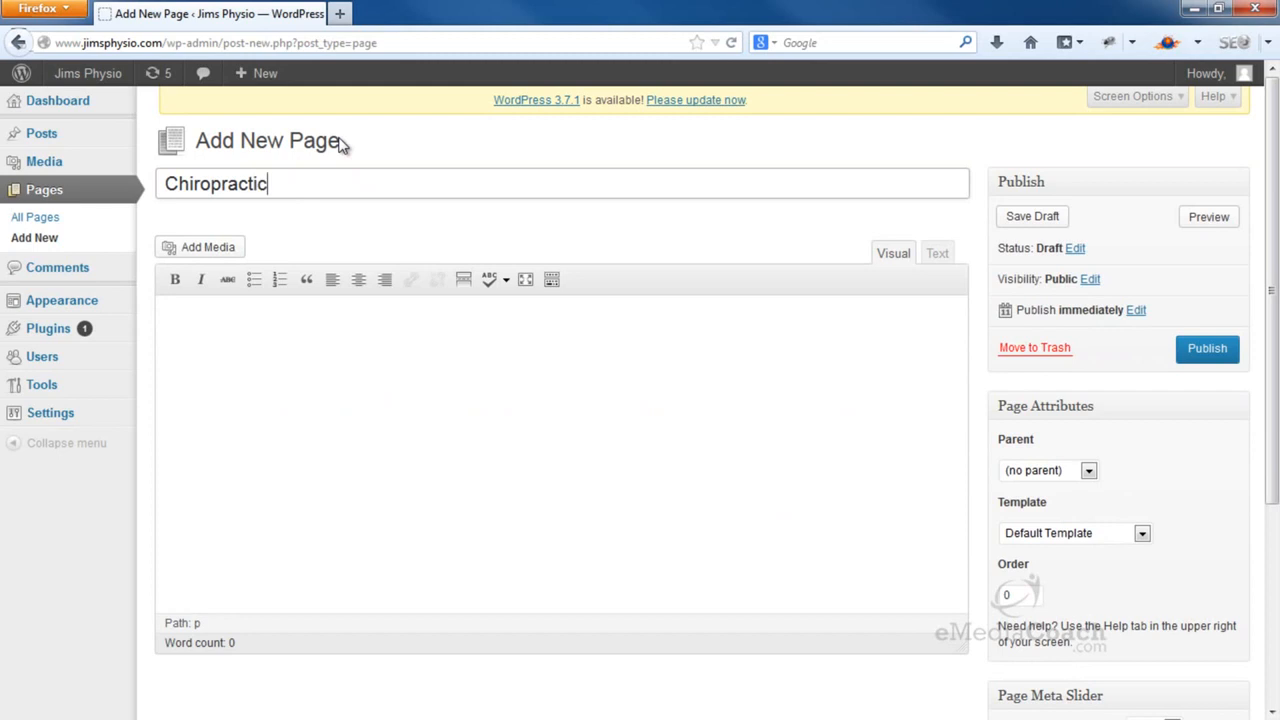
click(372, 385)
text(Lorem Ipsum is simply dummy text of the printing and typesetting industry. Lorem Ipsum has been the industry's standard dummy text ever since the 1500s, when an unknown printer took a galley of type and scrambled it to make a type specimen book. It has survived not only five centuries, but also the leap into electronic typesetting, remaining essentially unchanged. It was popularised in the 1960s with the release of Letraset sheets containing Lorem Ipsum passages, and more recently with desktop publishing software like Aldus PageMaker including versions of Lorem Ipsum.)
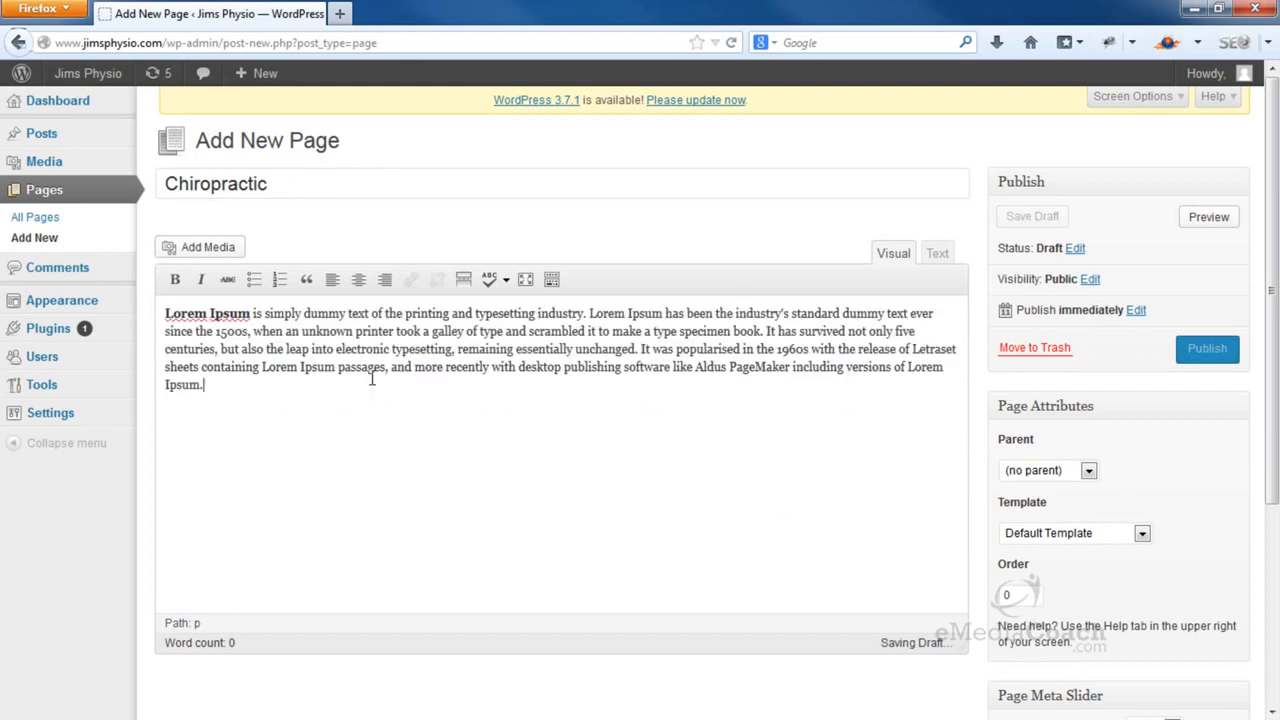
click(1218, 355)
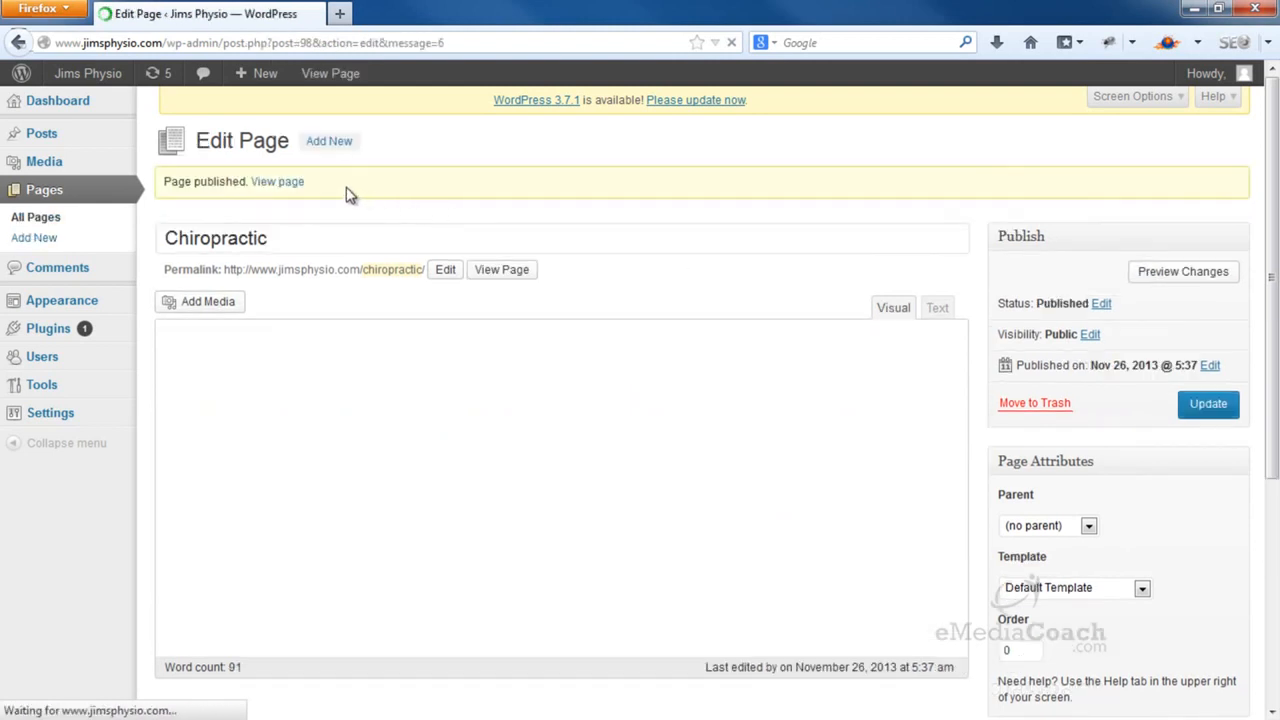
click(330, 142)
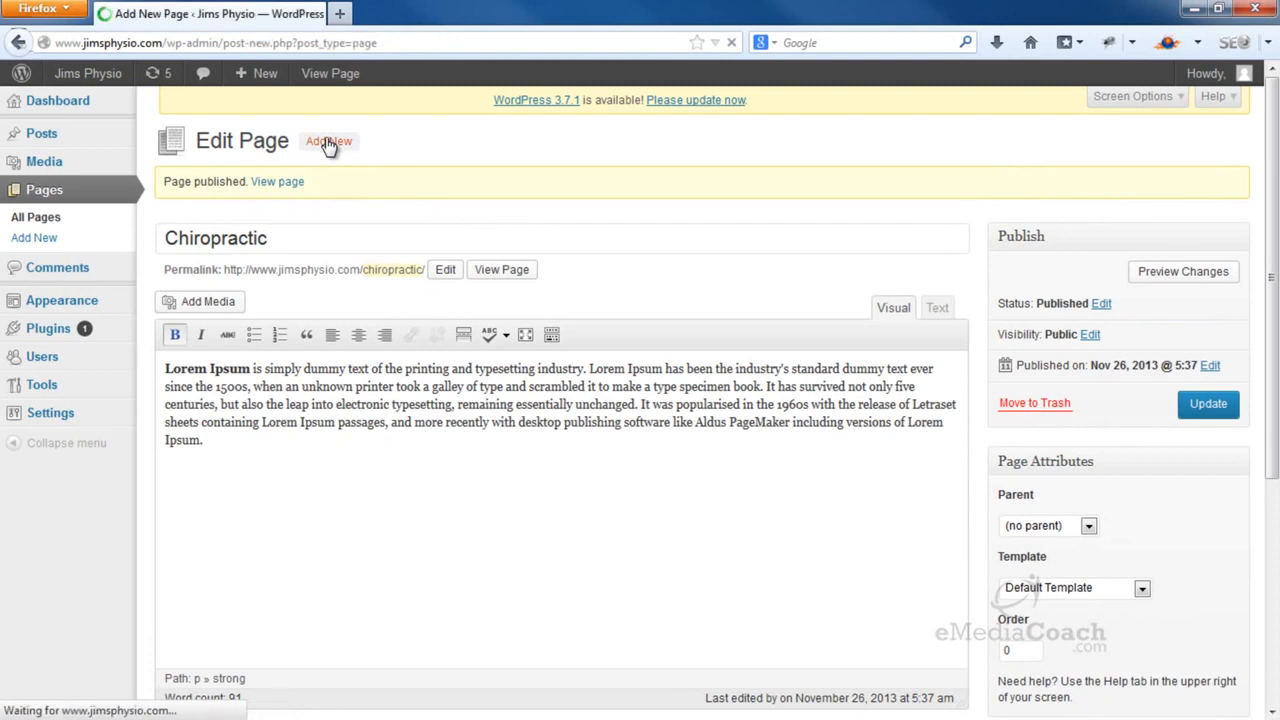
Publish a 'Remedial Massage' page with the Lorem Ipsum paragraph, then start a blank page
click(290, 180)
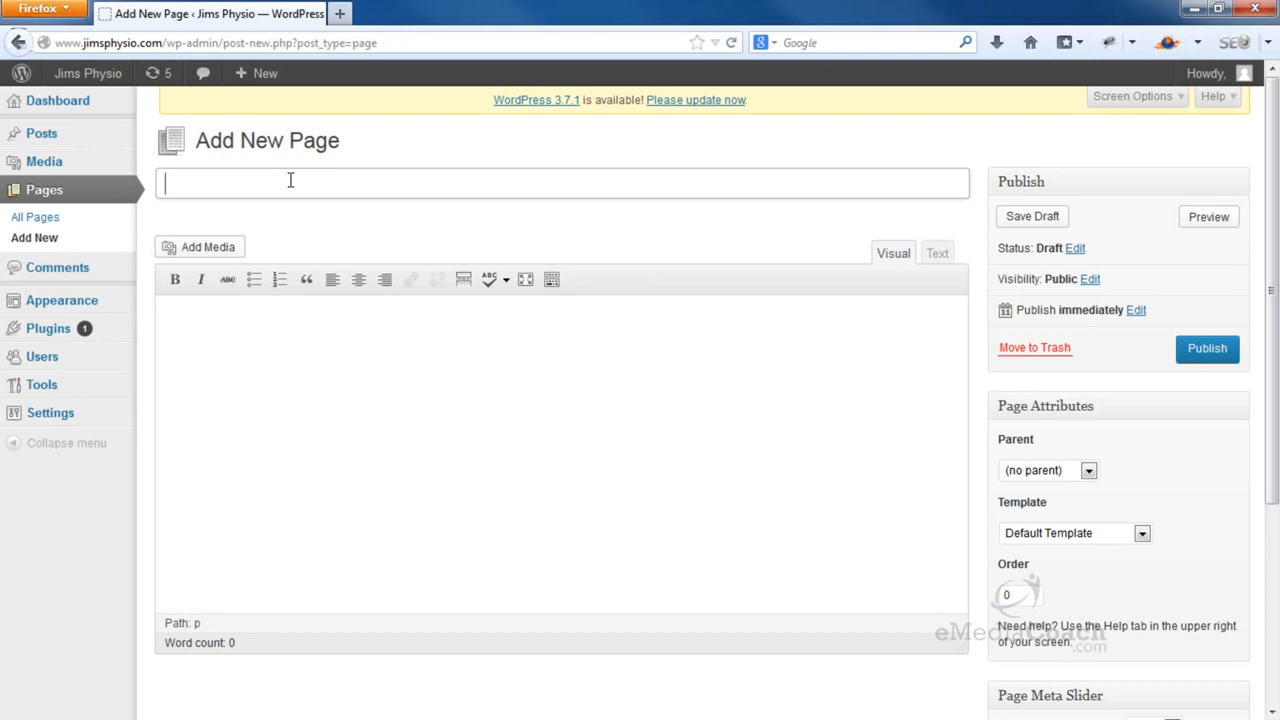
text(Remediac)
text( Massage)
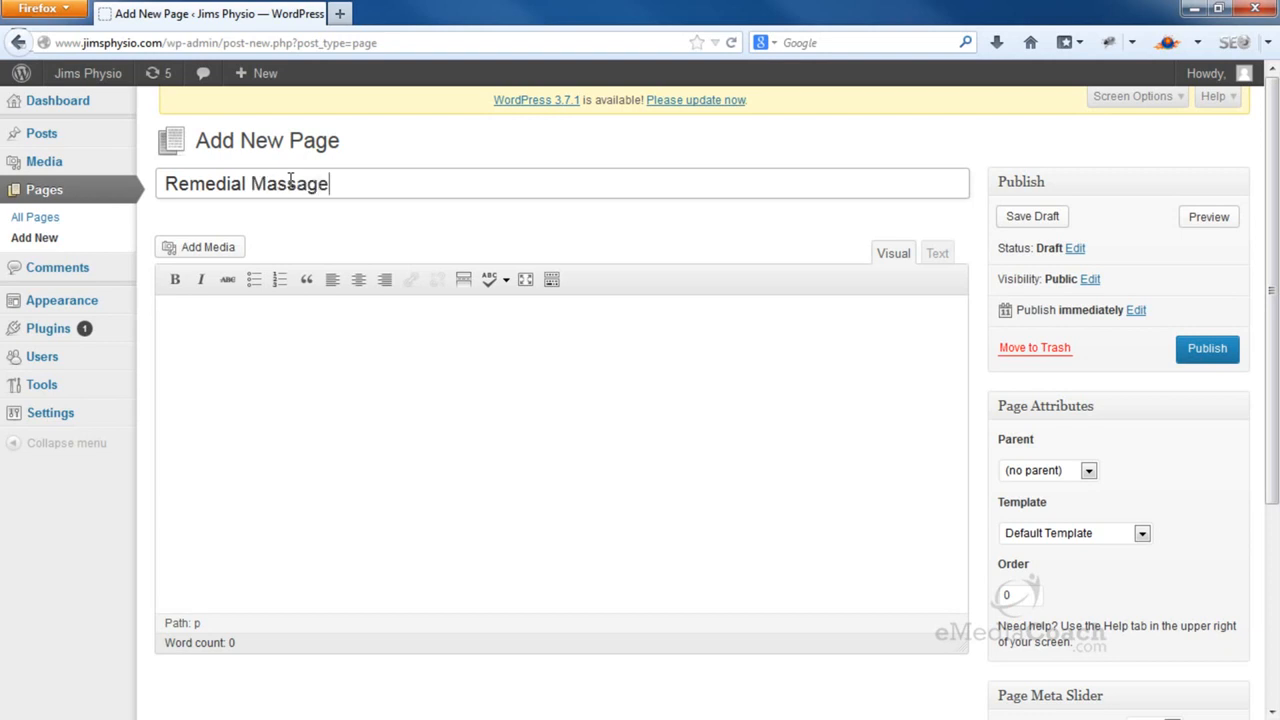
click(292, 345)
text(Lorem Ipsum is simply dummy text of the printing and typesetting industry. Lorem Ipsum has been the industry's standard dummy text ever since the 1500s, when an unknown printer took a galley of type and scrambled it to make a type specimen book. It has survived not only five centuries, but also the leap into electronic typesetting, remaining essentially unchanged. It was popularised in the 1960s with the release of Letraset sheets containing Lorem Ipsum passages, and more recently with desktop publishing software like Aldus PageMaker including versions of Lorem Ipsum.)
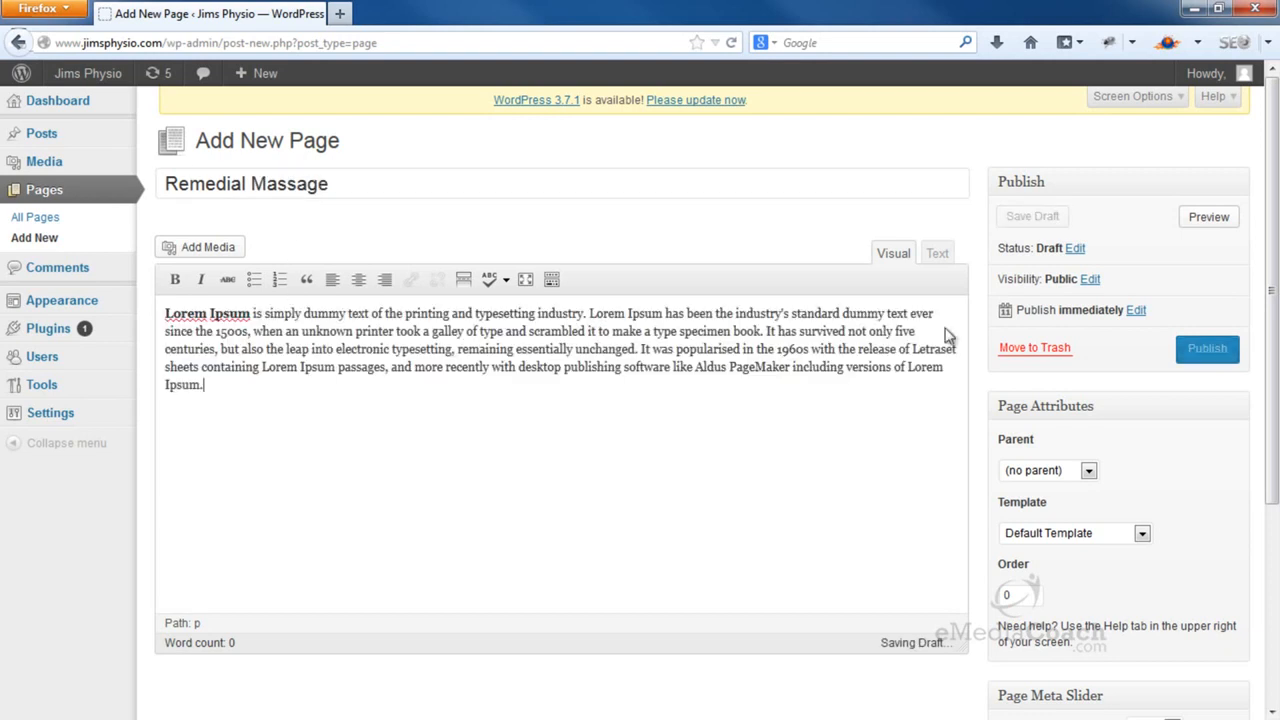
click(1208, 358)
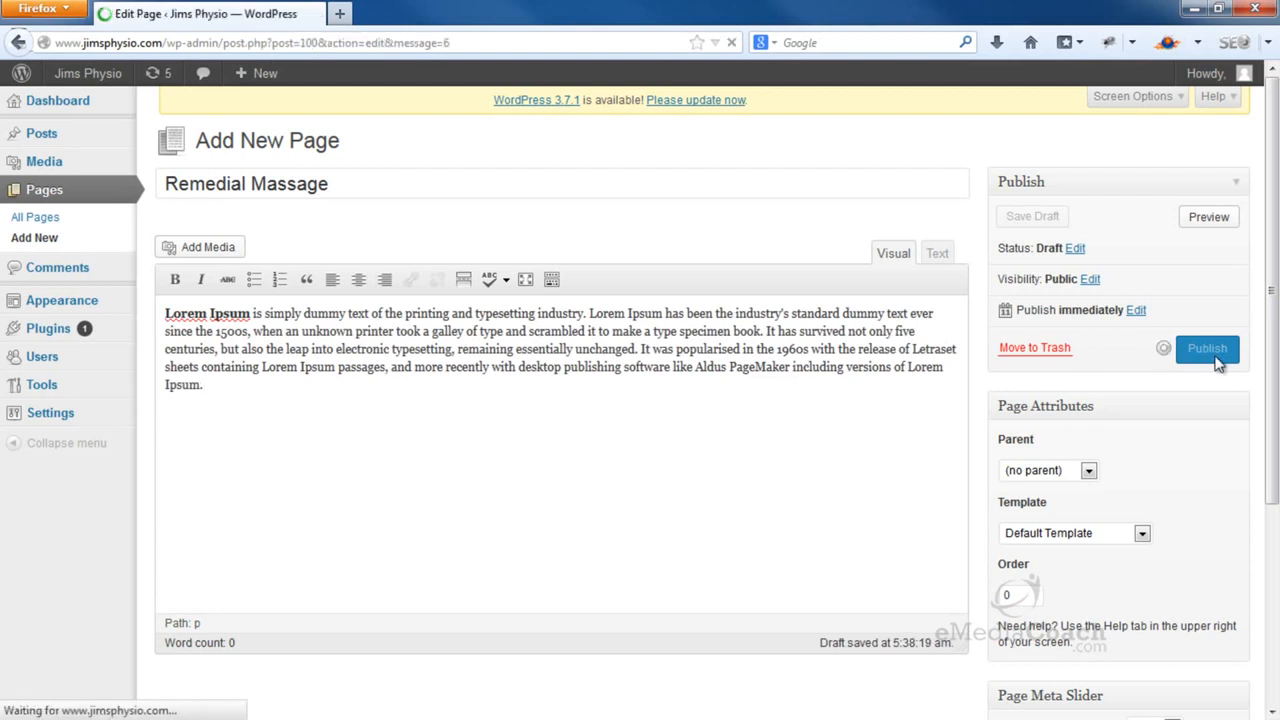
drag(692, 250, 367, 170)
click(367, 170)
click(333, 143)
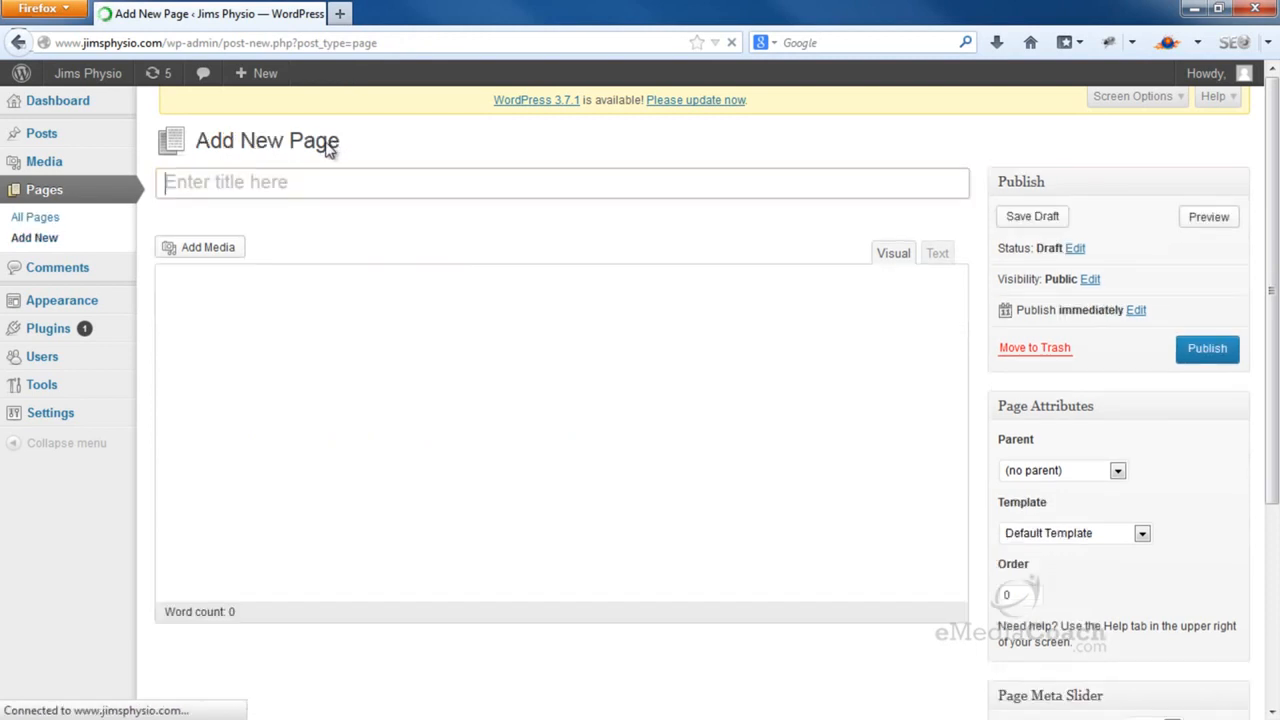
Title the page 'Sports Rehabilitation', paste the Lorem Ipsum text into its body, and publish it
click(293, 179)
text(Sport)
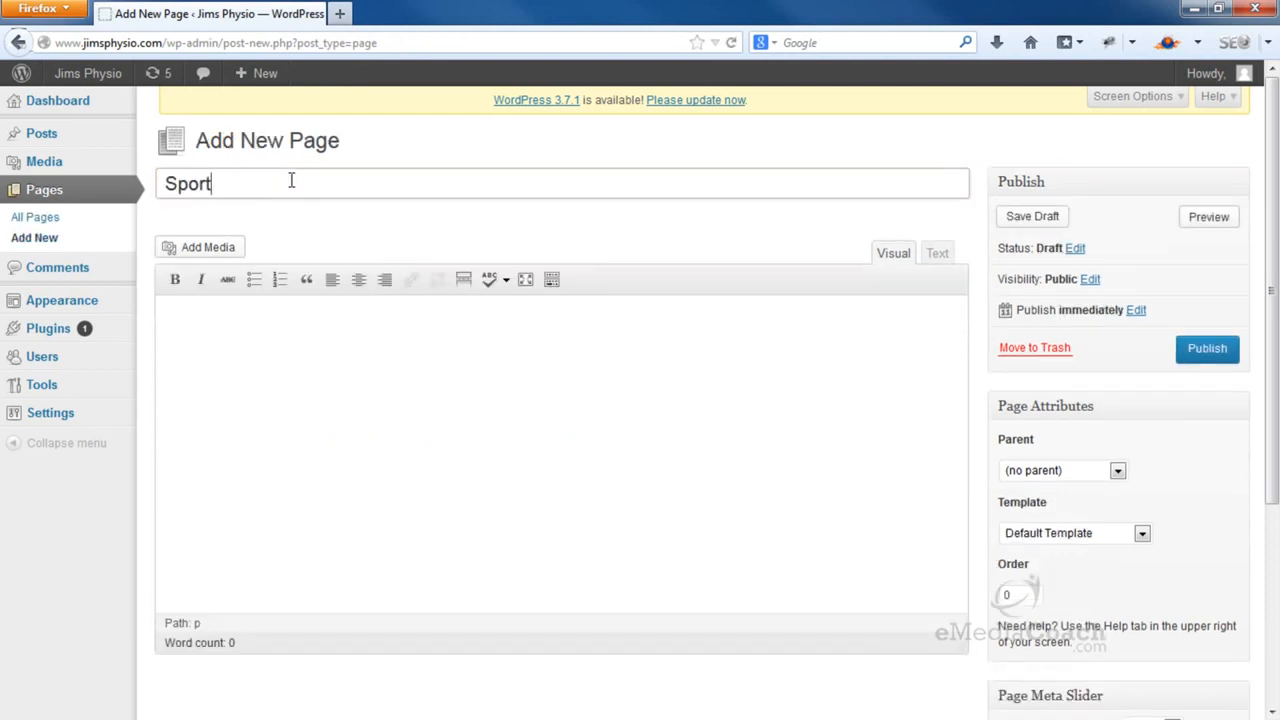
text(s Rehabilitatio)
click(368, 432)
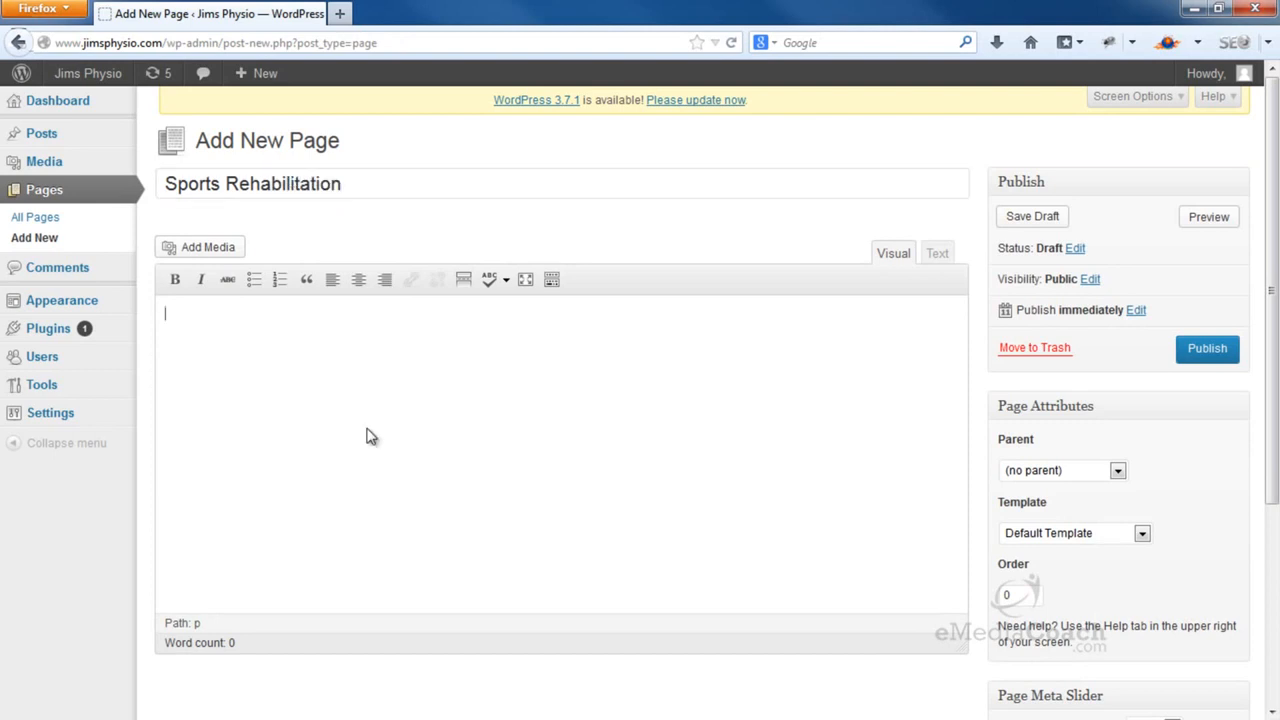
text(Lorem Ipsum is simply dummy text of the printing and typesetting industry. Lorem Ipsum has been the industry's standard dummy text ever since the 1500s, when an unknown printer took a galley of type and scrambled it to make a type specimen book. It has survived not only five centuries, but also the leap into electronic typesetting, remaining essentially unchanged. It was popularised in the 1960s with the release of Letraset sheets containing Lorem Ipsum passages, and more recently with desktop publishing software like Aldus PageMaker including versions of Lorem Ipsum.)
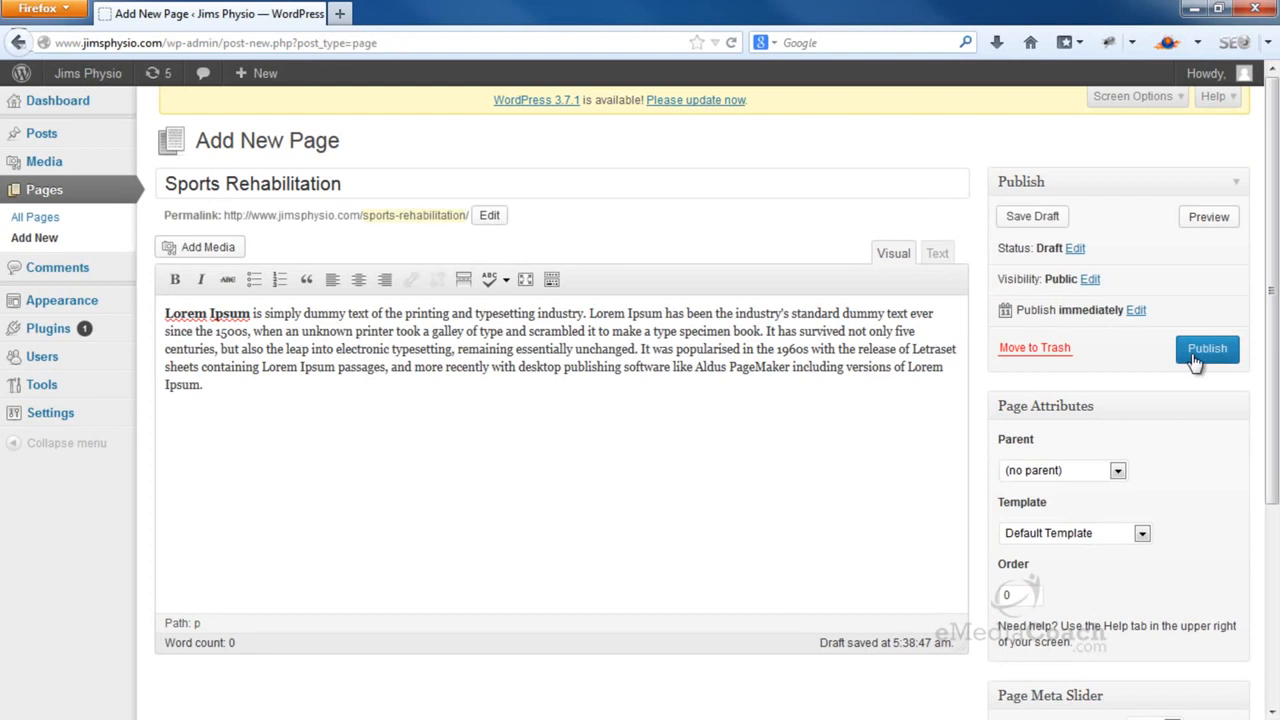
click(1196, 360)
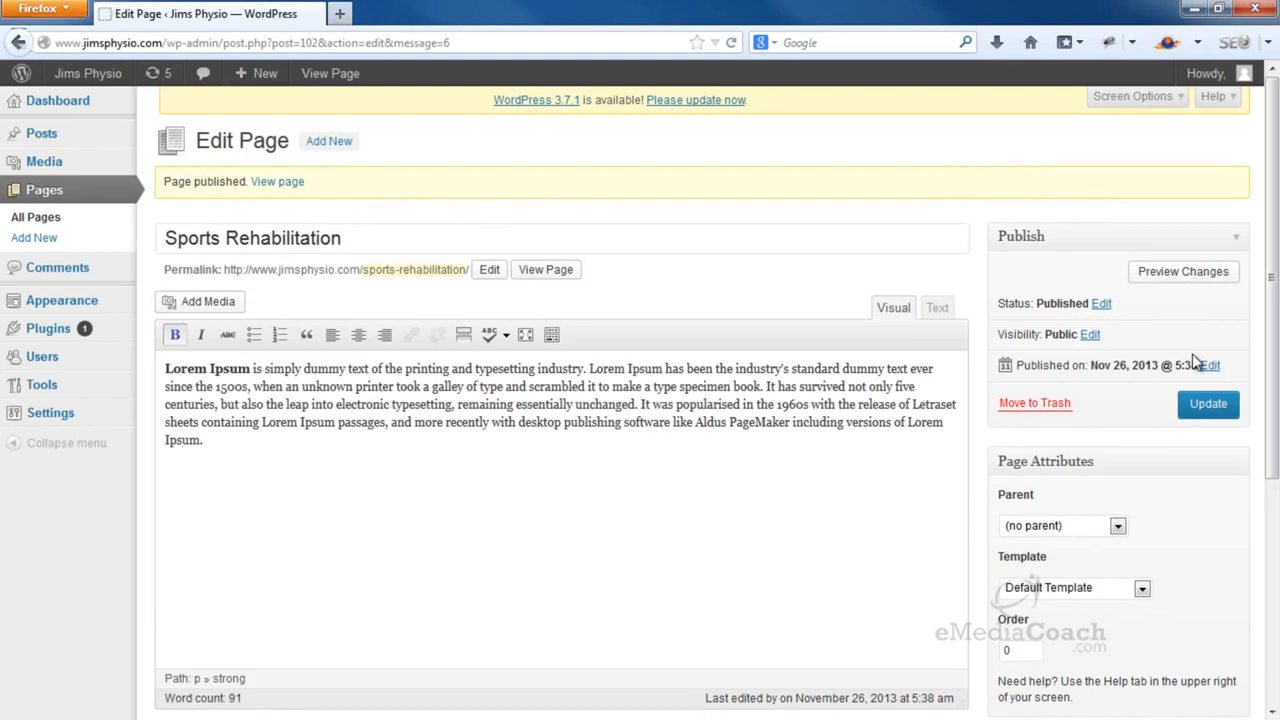
click(338, 146)
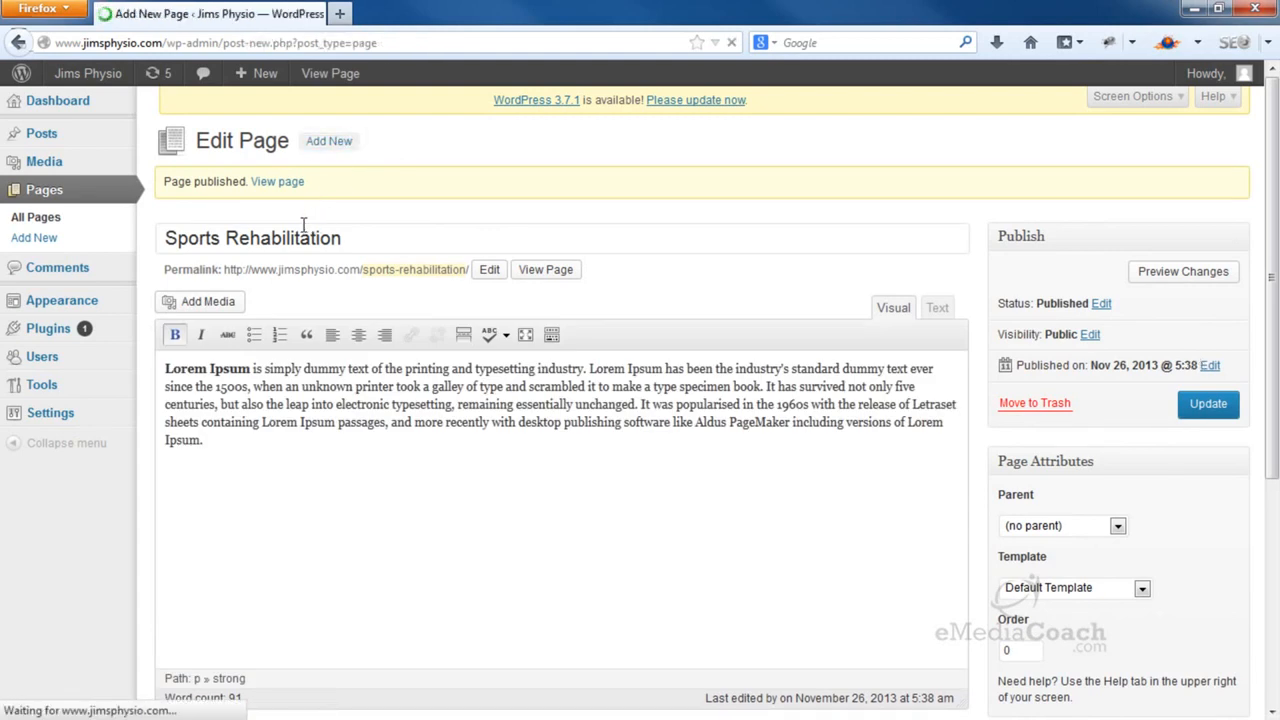
Title the page 'FAQs' and start a bulleted list in its body
text(FAQ)
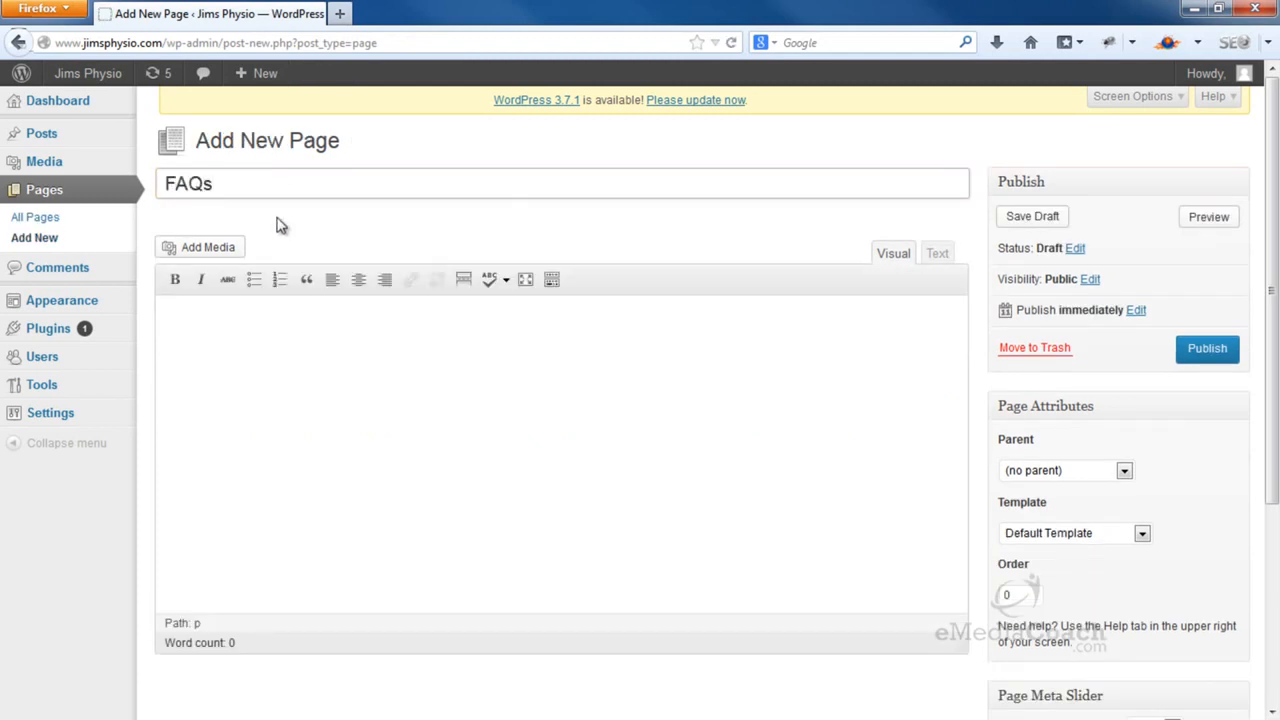
text(s)
click(294, 354)
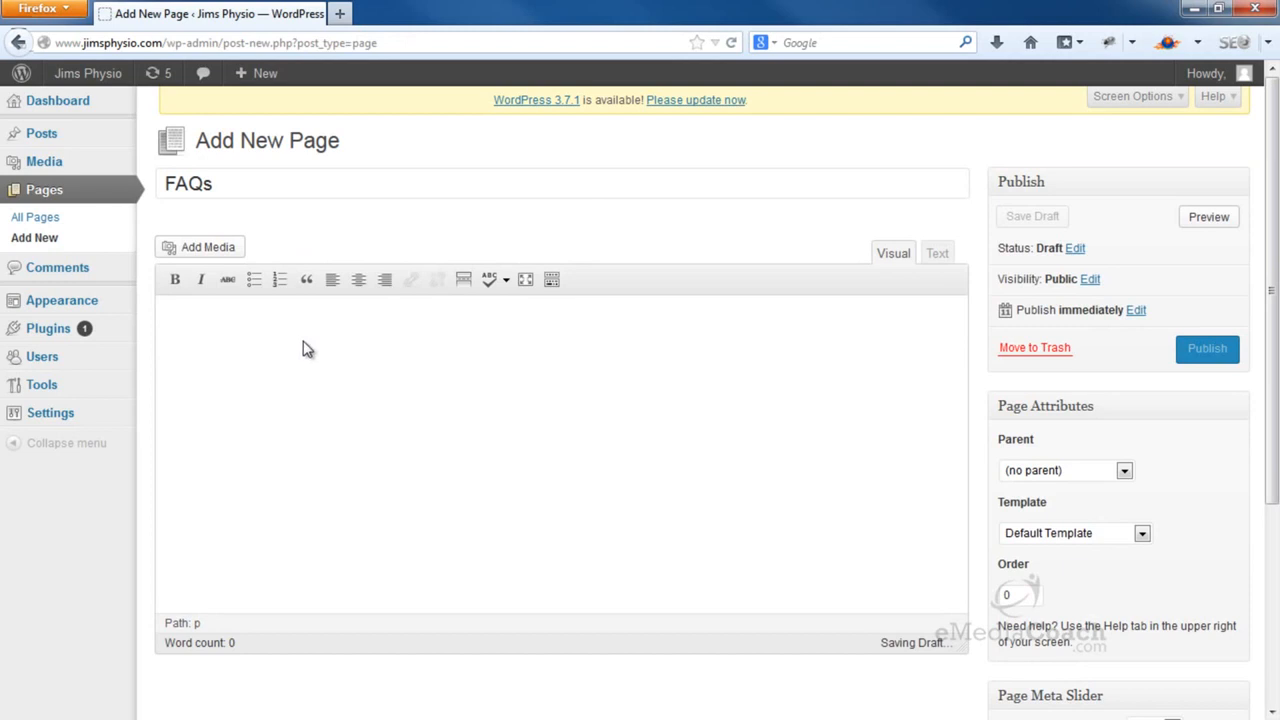
click(256, 281)
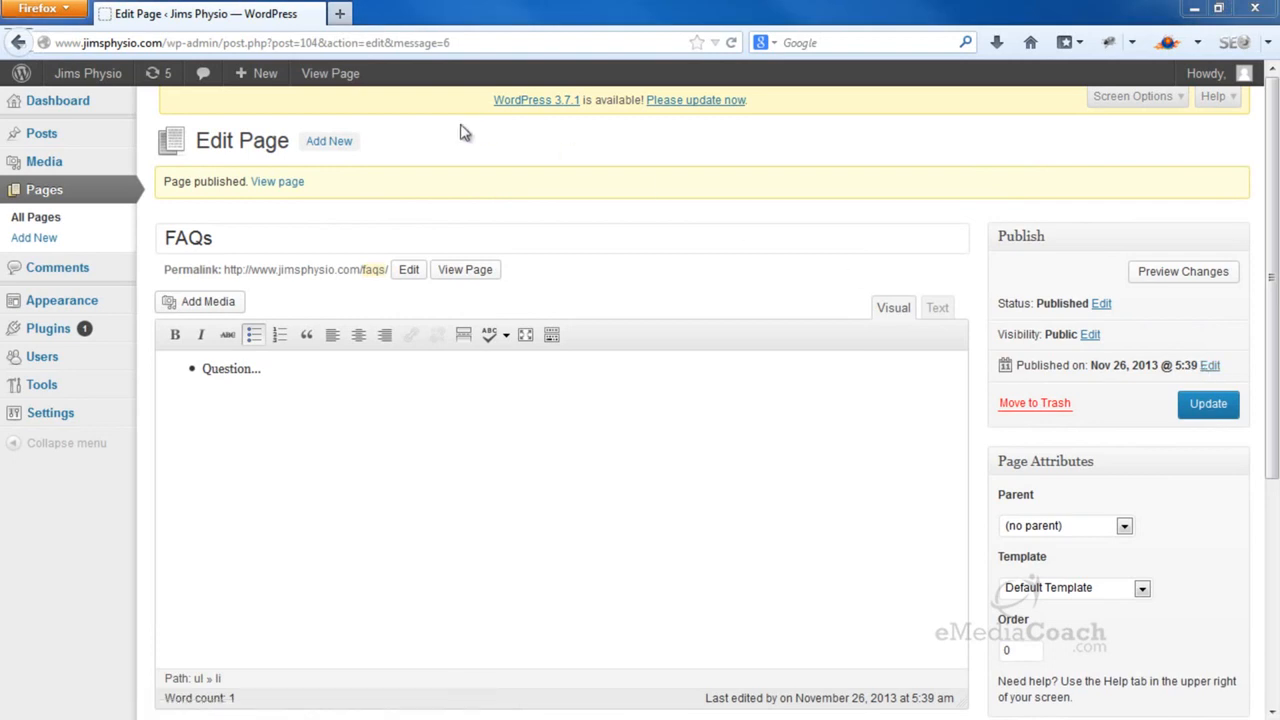
Check in a new tab that the live site's menu lists FAQs, Our Services and the service pages, then return to the Dashboard
right_click(94, 104)
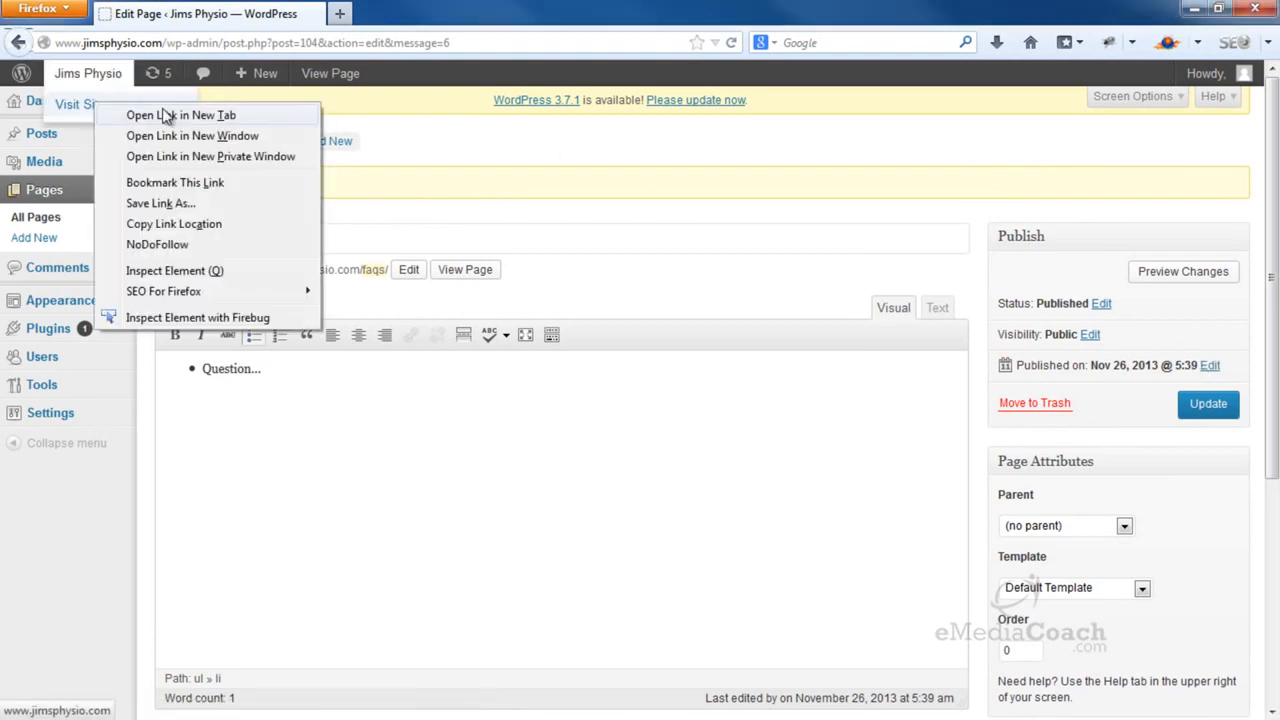
click(165, 115)
click(380, 12)
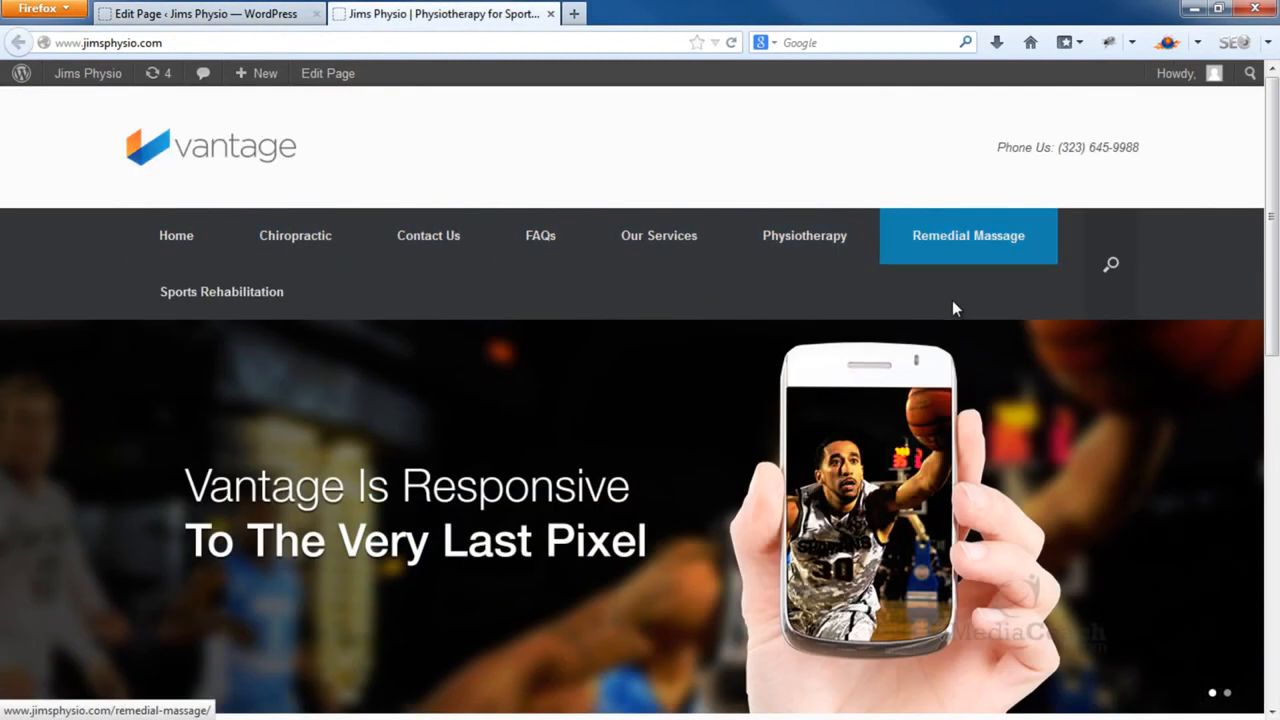
scroll(952, 300, down, 5)
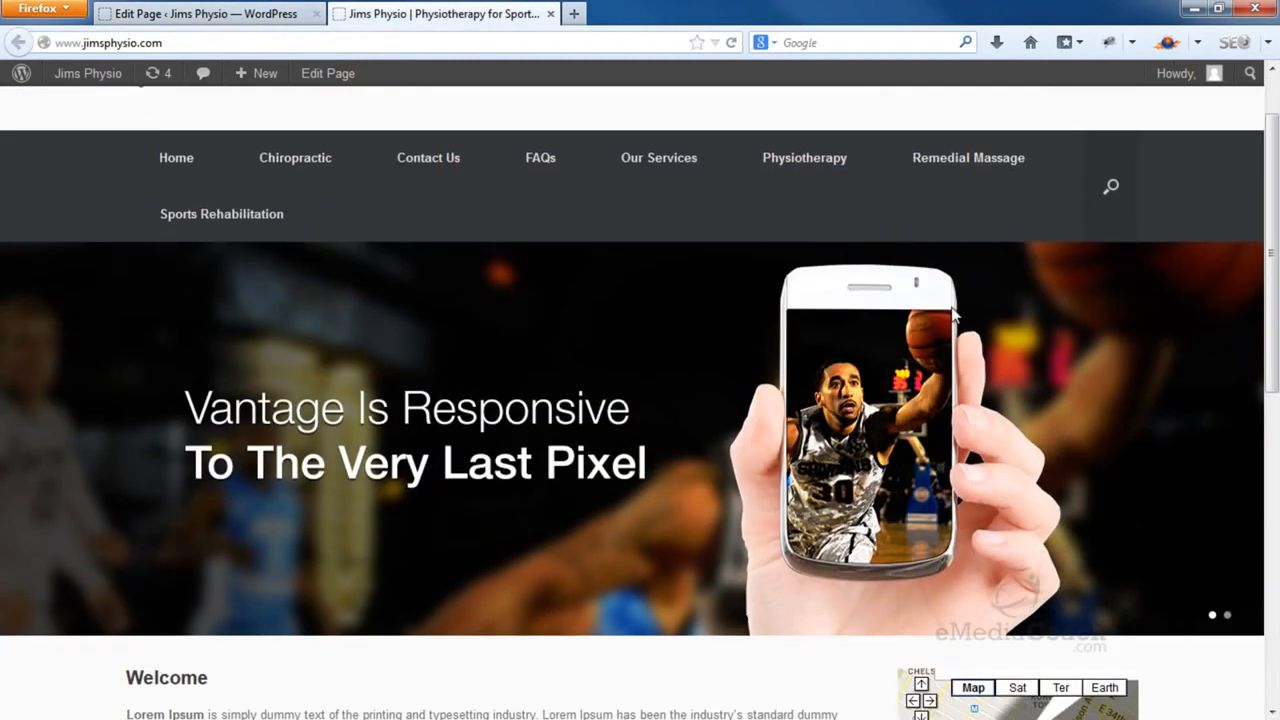
scroll(955, 315, up, 4)
scroll(955, 315, up, 2)
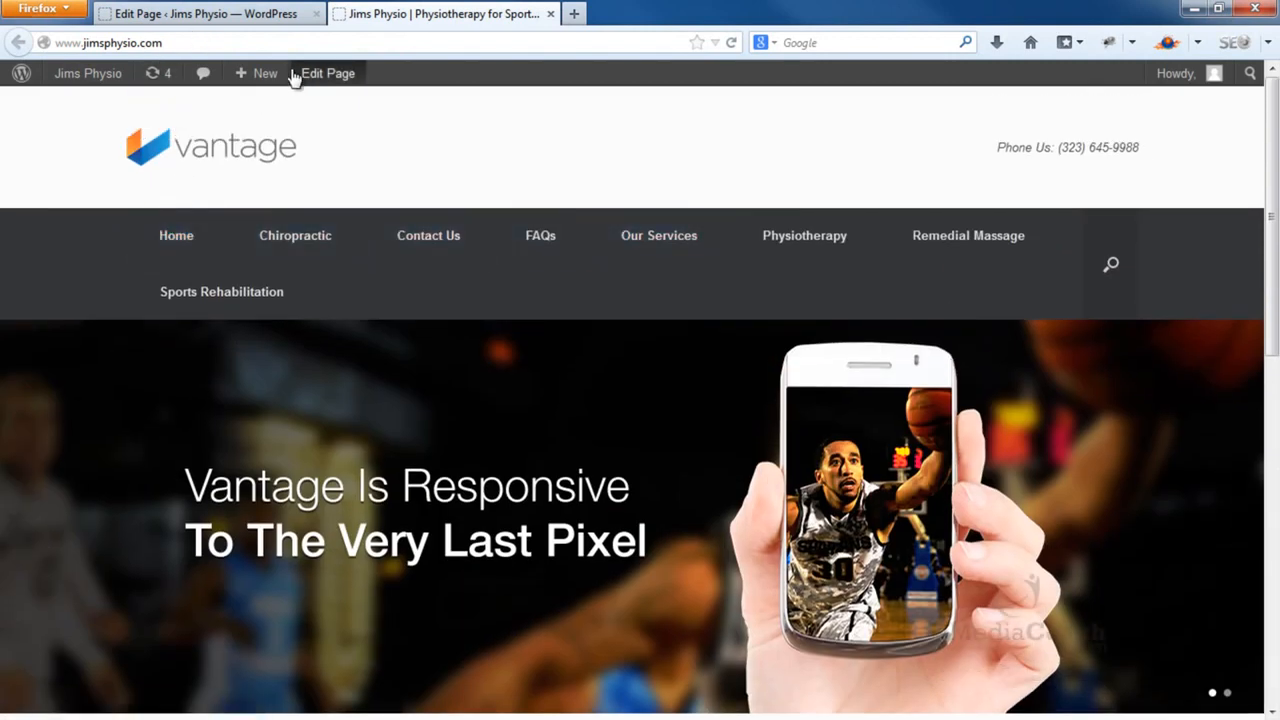
click(250, 22)
click(60, 102)
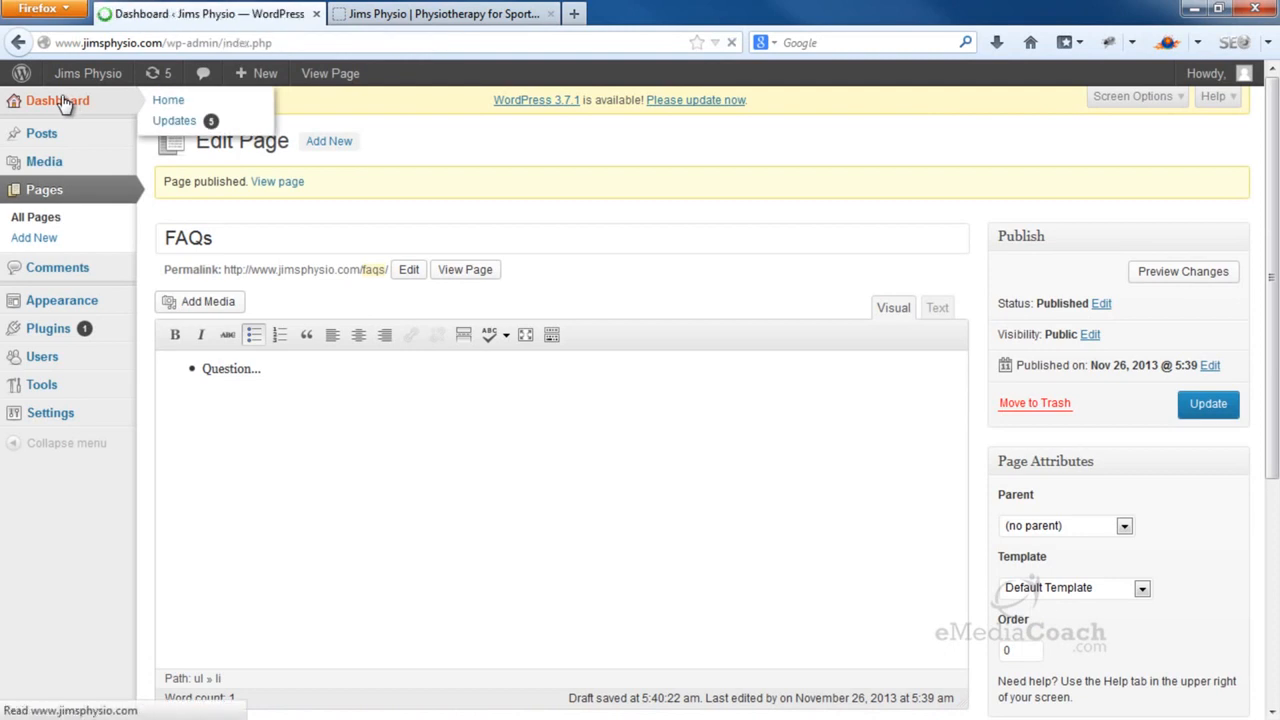
Under Appearance > Menus, create the 'Header' menu and set it as the Primary Menu location
mouse_move(106, 303)
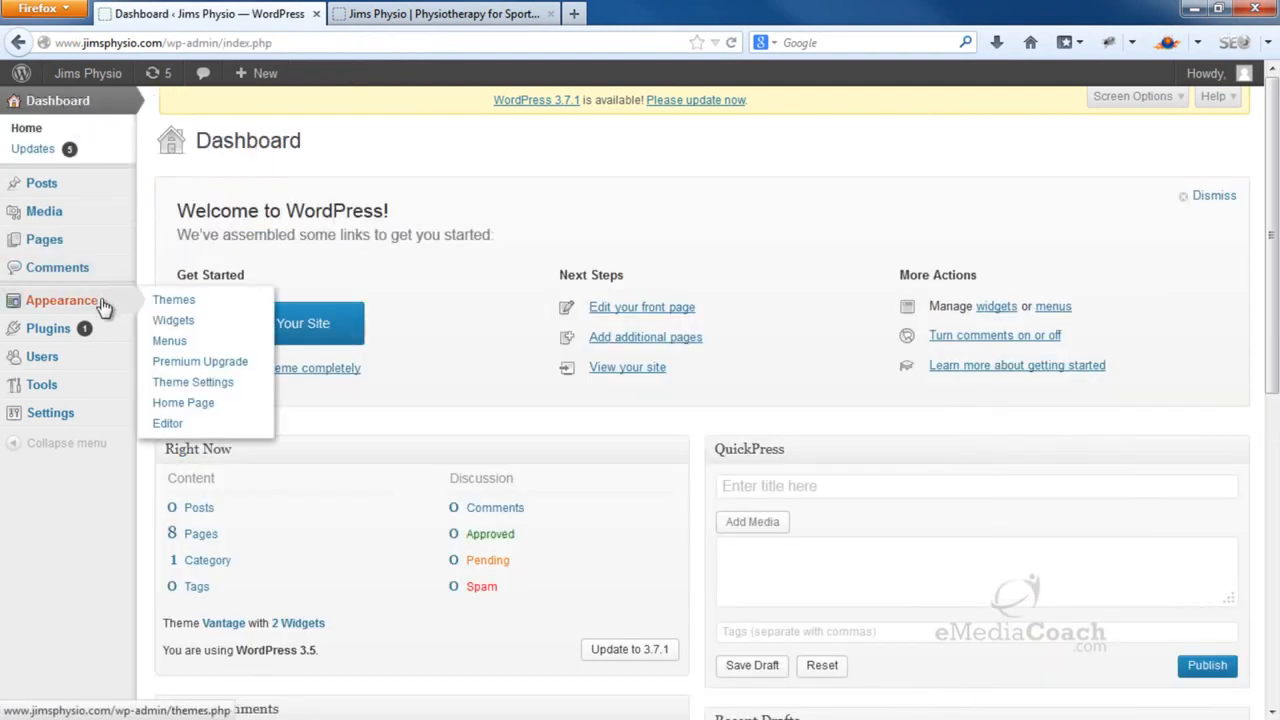
click(199, 345)
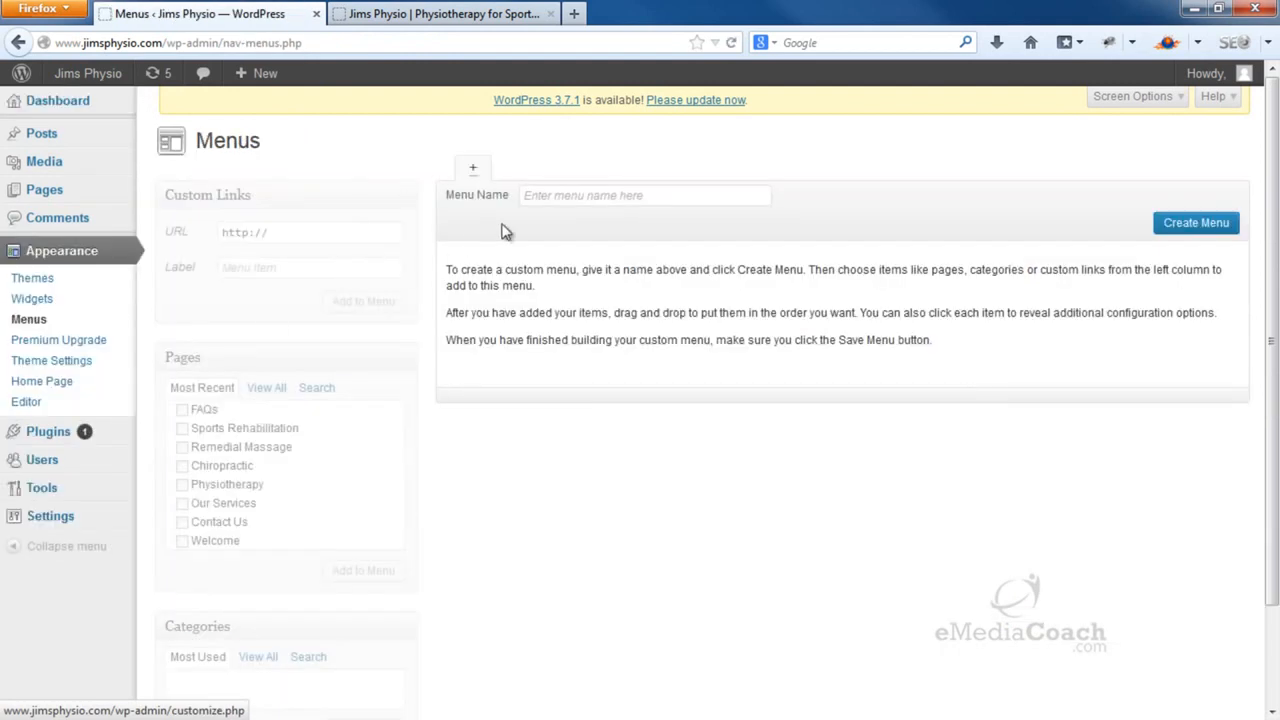
click(574, 194)
text(Head)
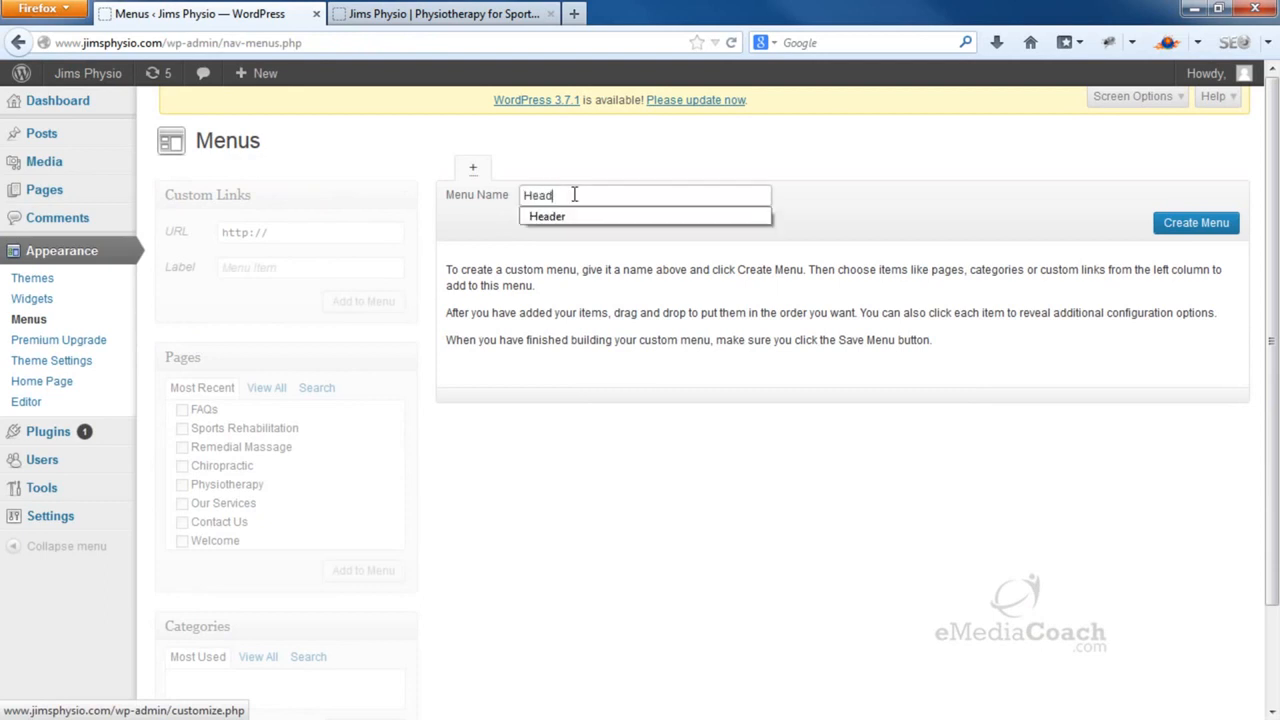
text(er)
click(1163, 223)
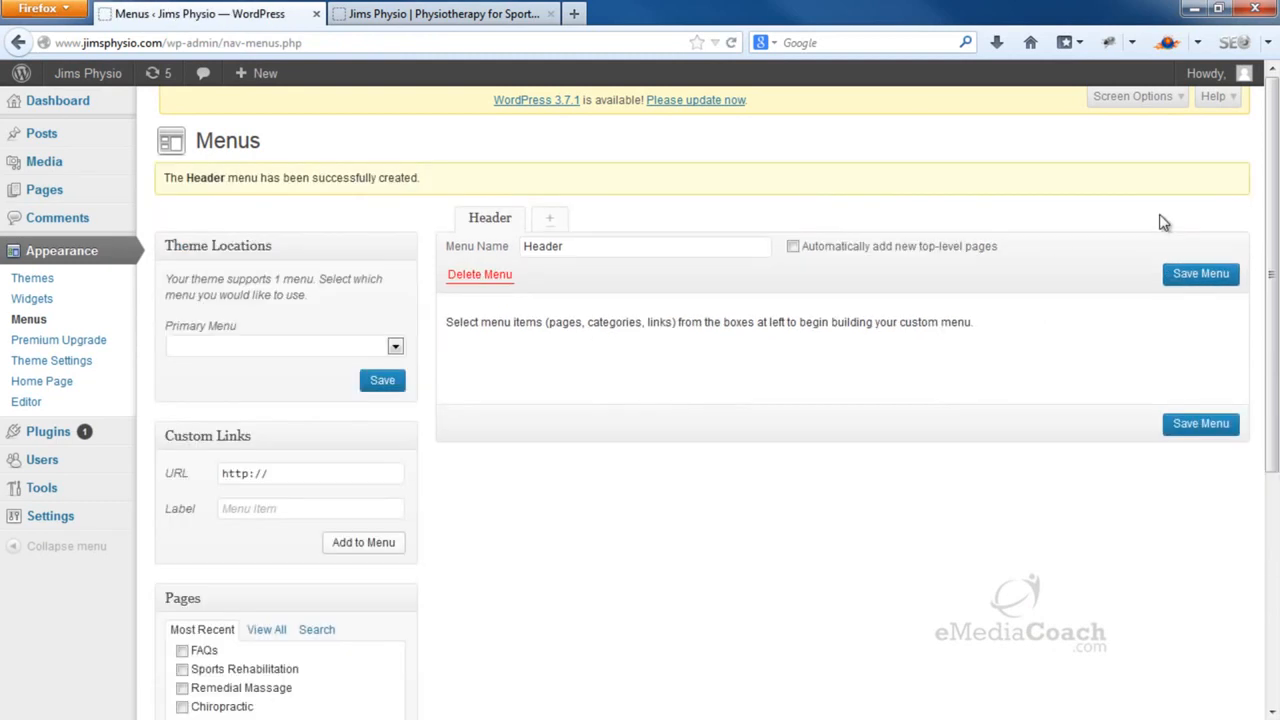
click(395, 346)
click(372, 376)
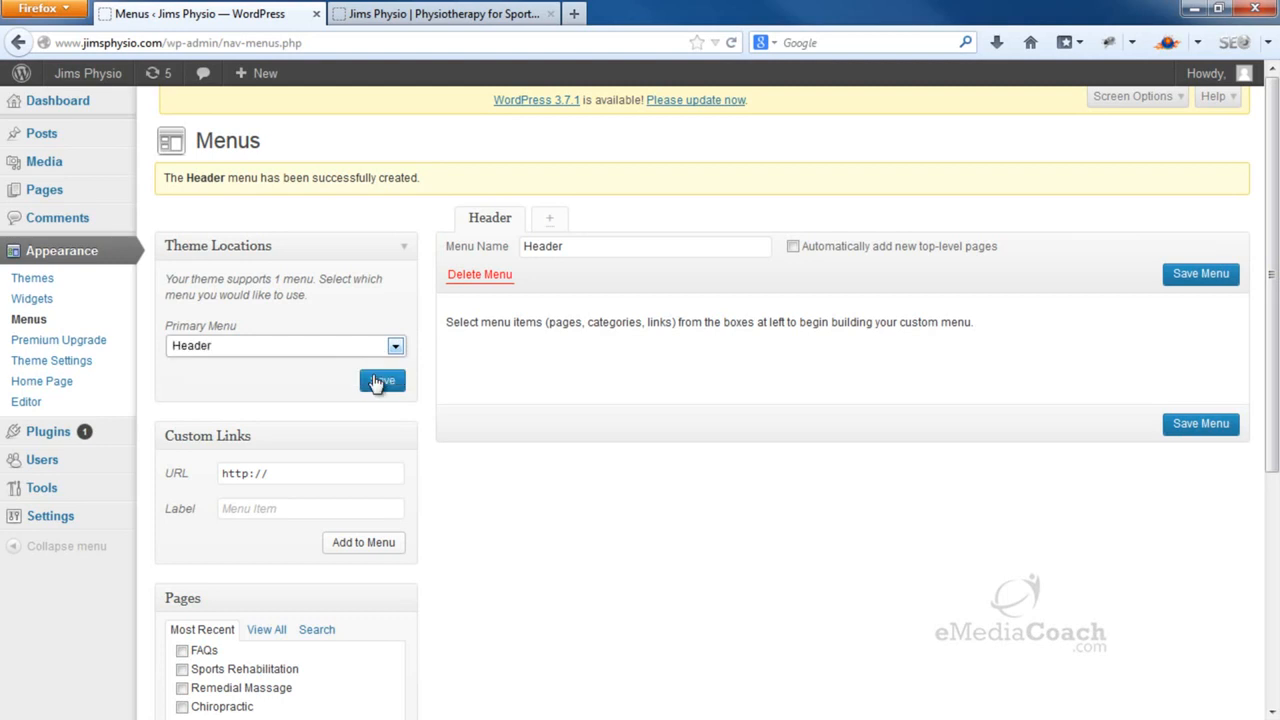
click(383, 382)
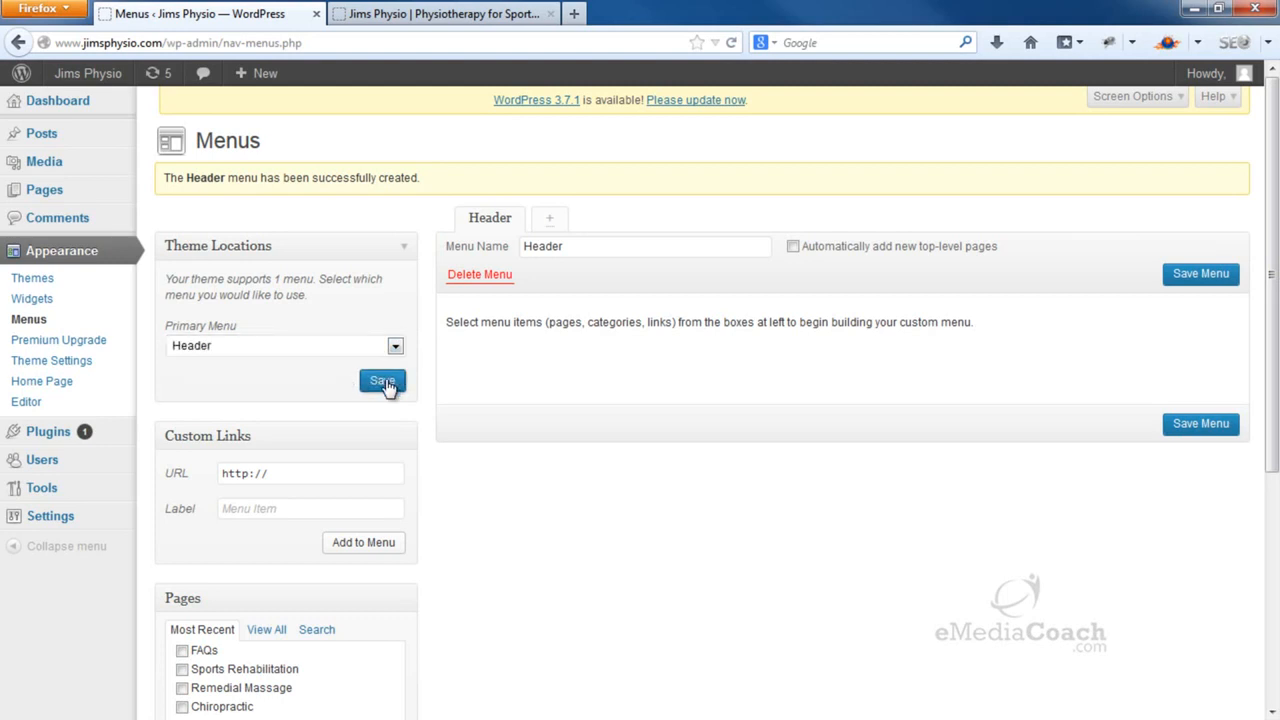
scroll(385, 385, down, 4)
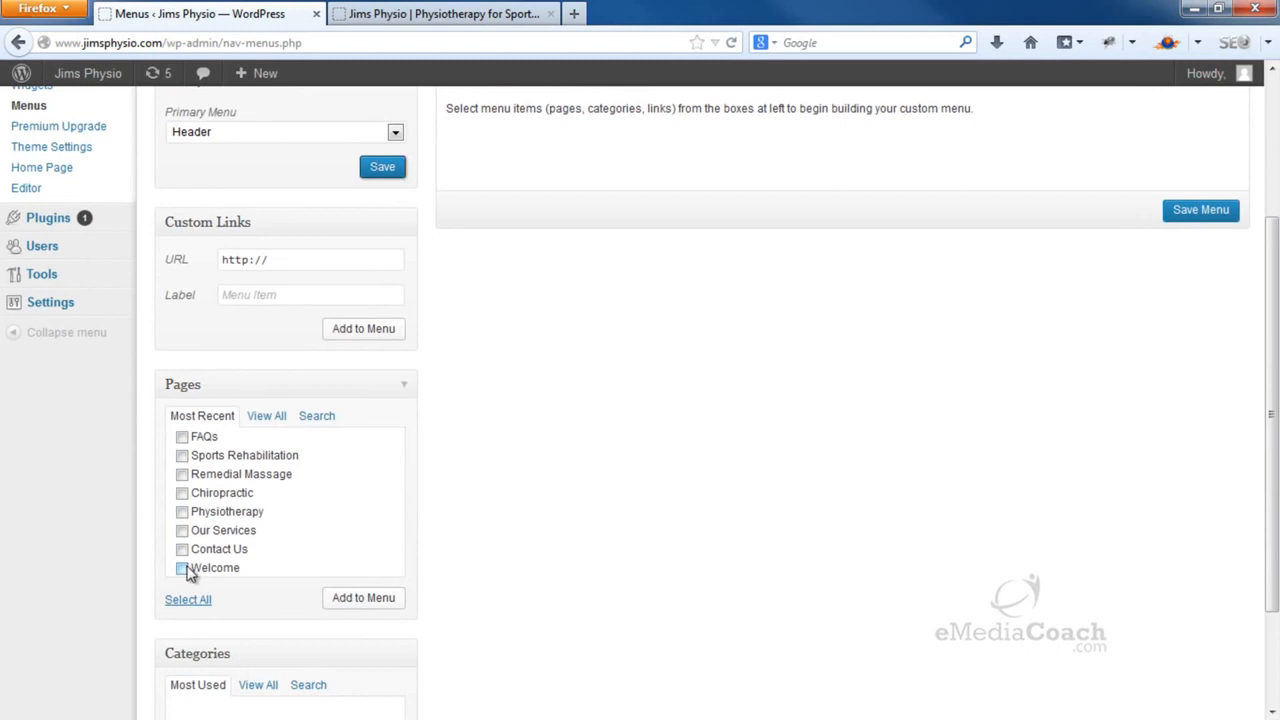
Add FAQs, Our Services and the four service pages to the Header menu
click(182, 437)
click(182, 455)
click(182, 474)
click(182, 493)
click(182, 511)
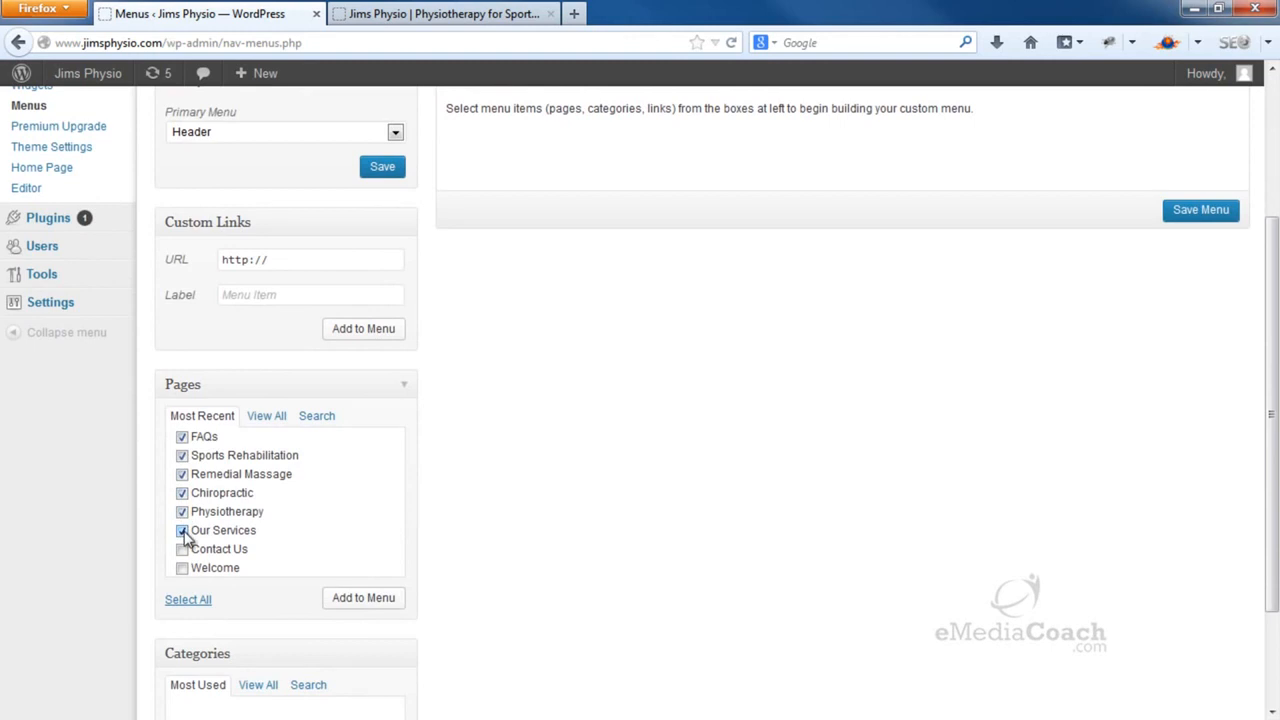
click(352, 603)
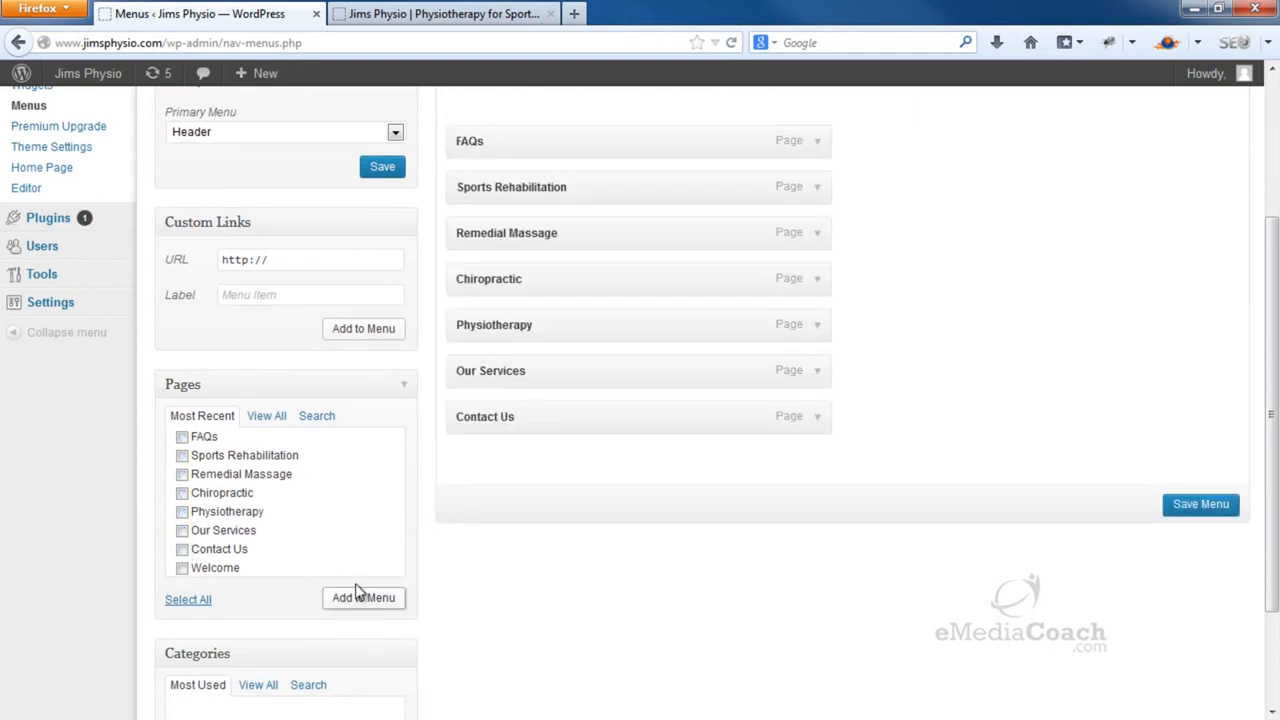
Add a custom 'Home' link pointing to the copied site URL to the menu
scroll(371, 563, up, 2)
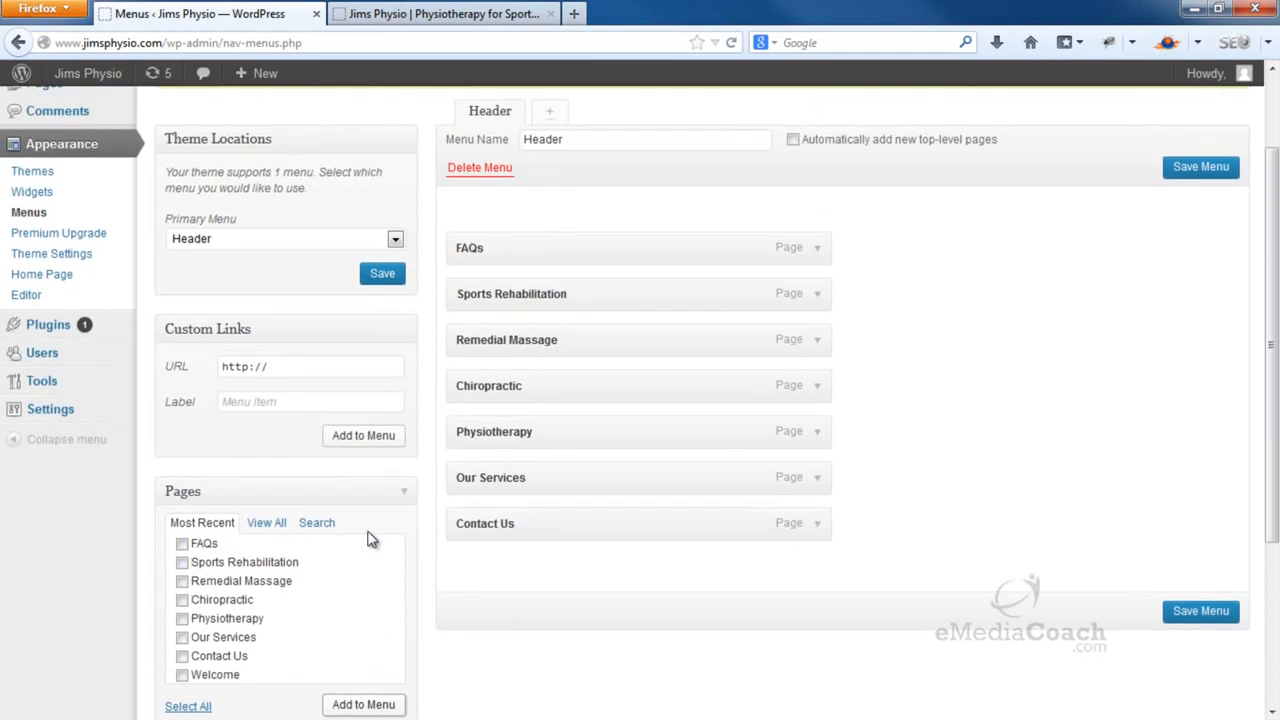
scroll(368, 540, down, 3)
scroll(368, 540, up, 2)
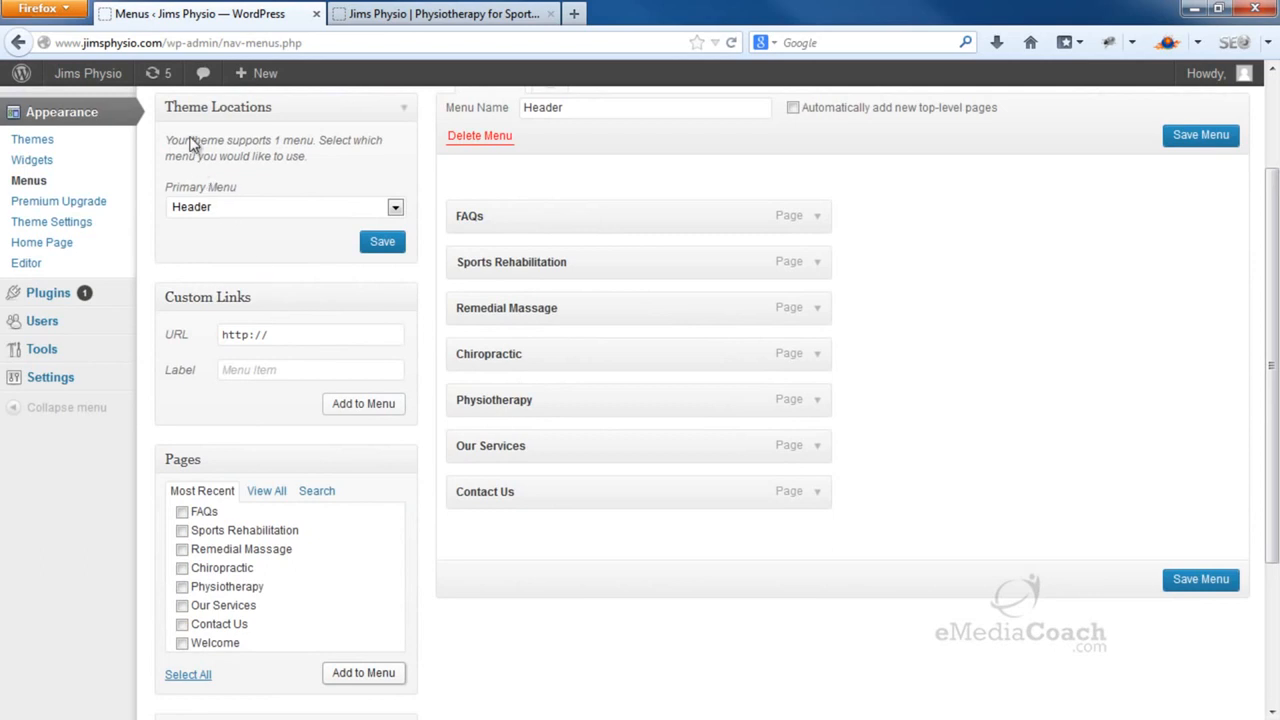
drag(167, 43, 61, 37)
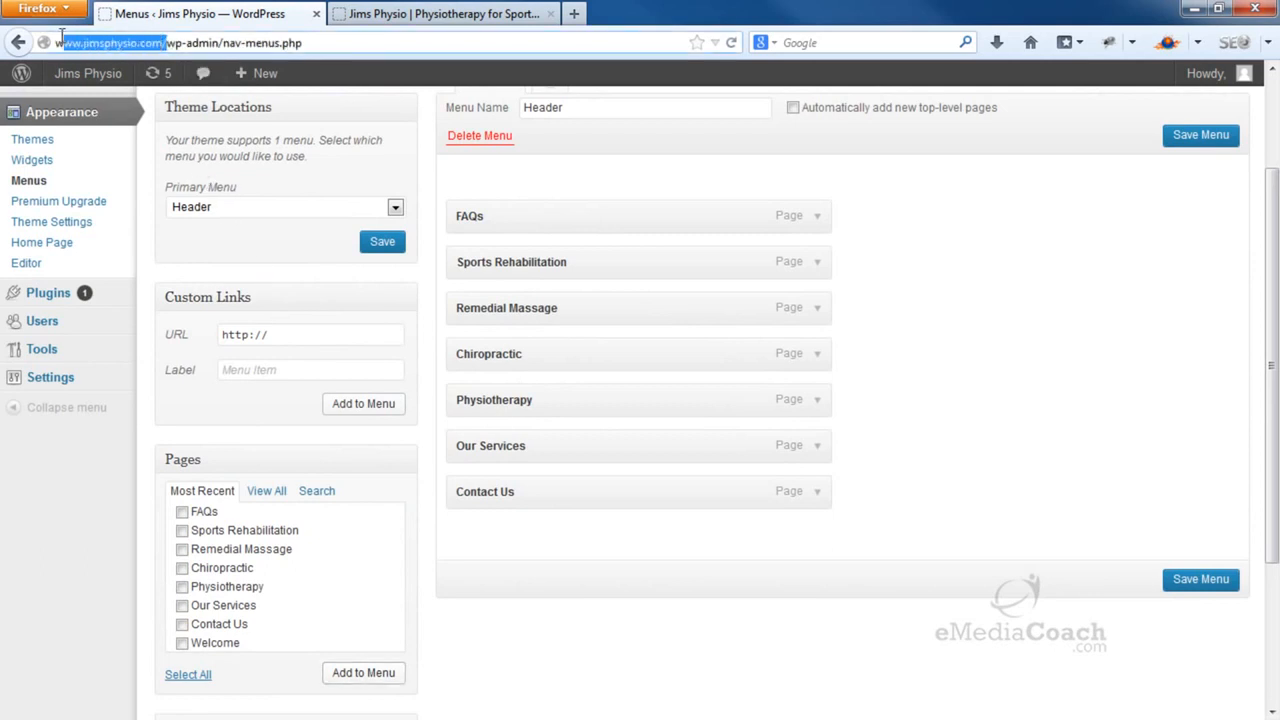
right_click(72, 45)
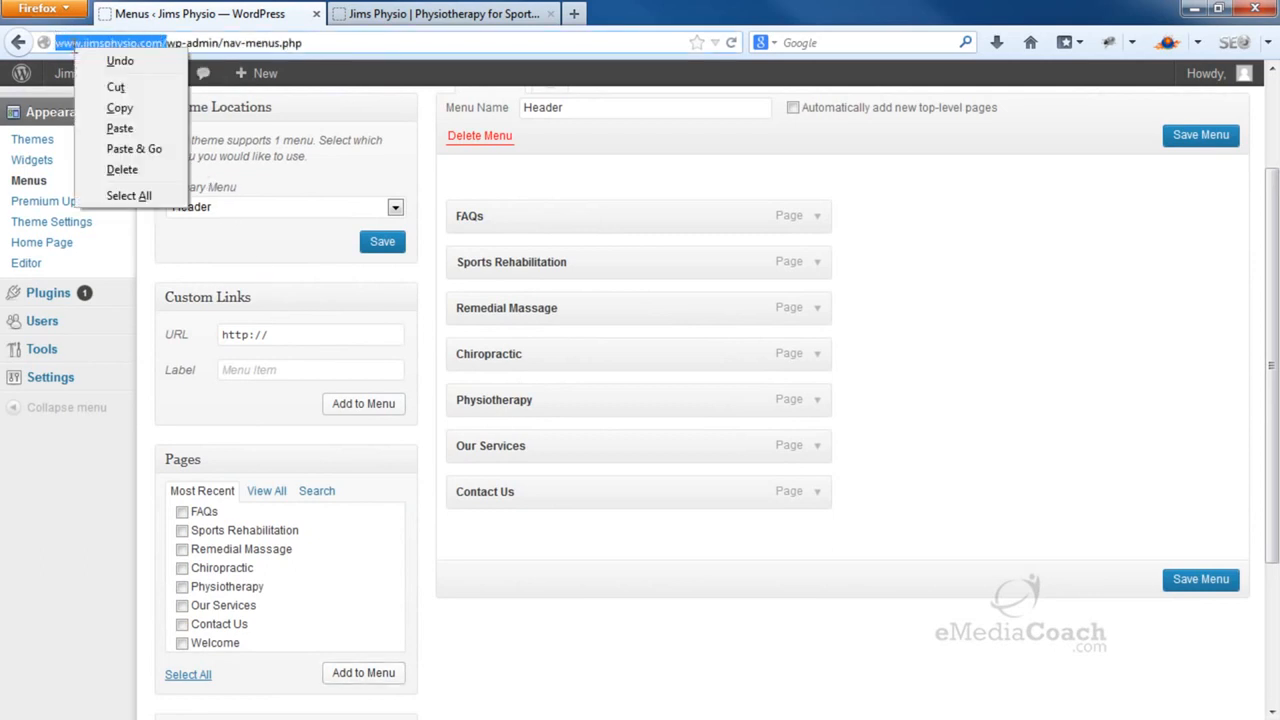
click(120, 104)
drag(298, 336, 205, 339)
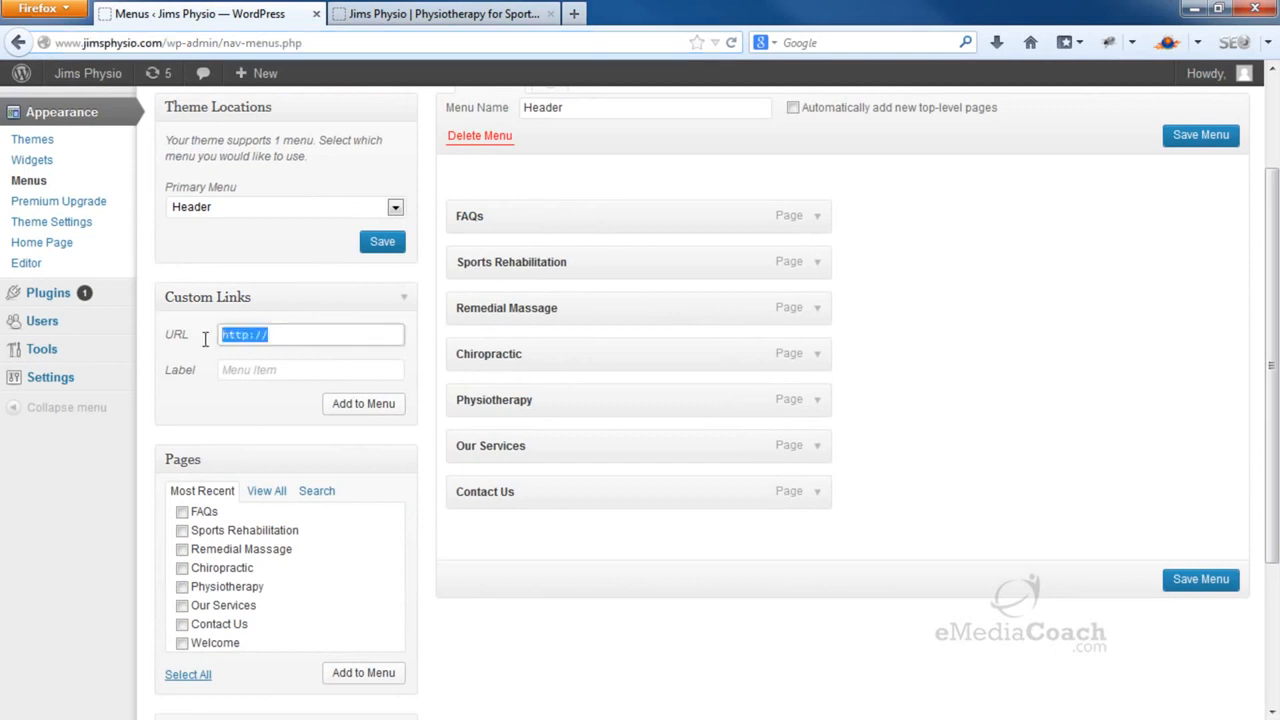
key(ctrl+v)
click(270, 366)
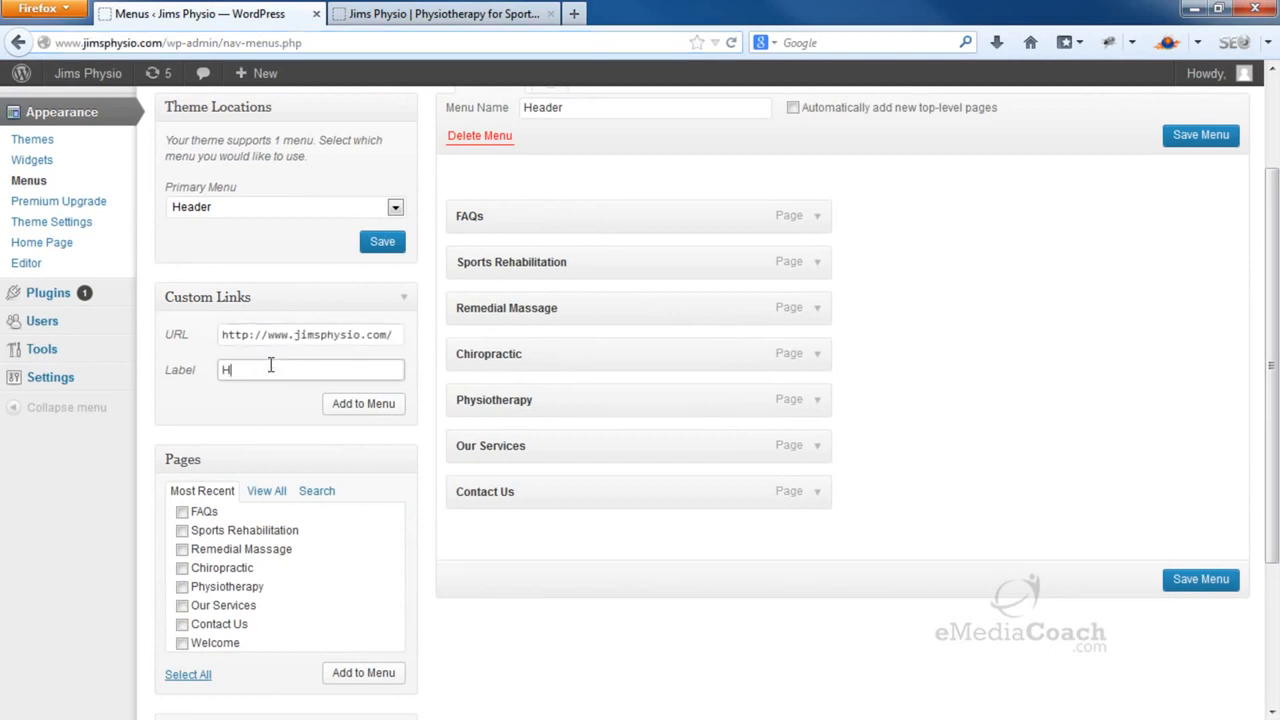
click(366, 405)
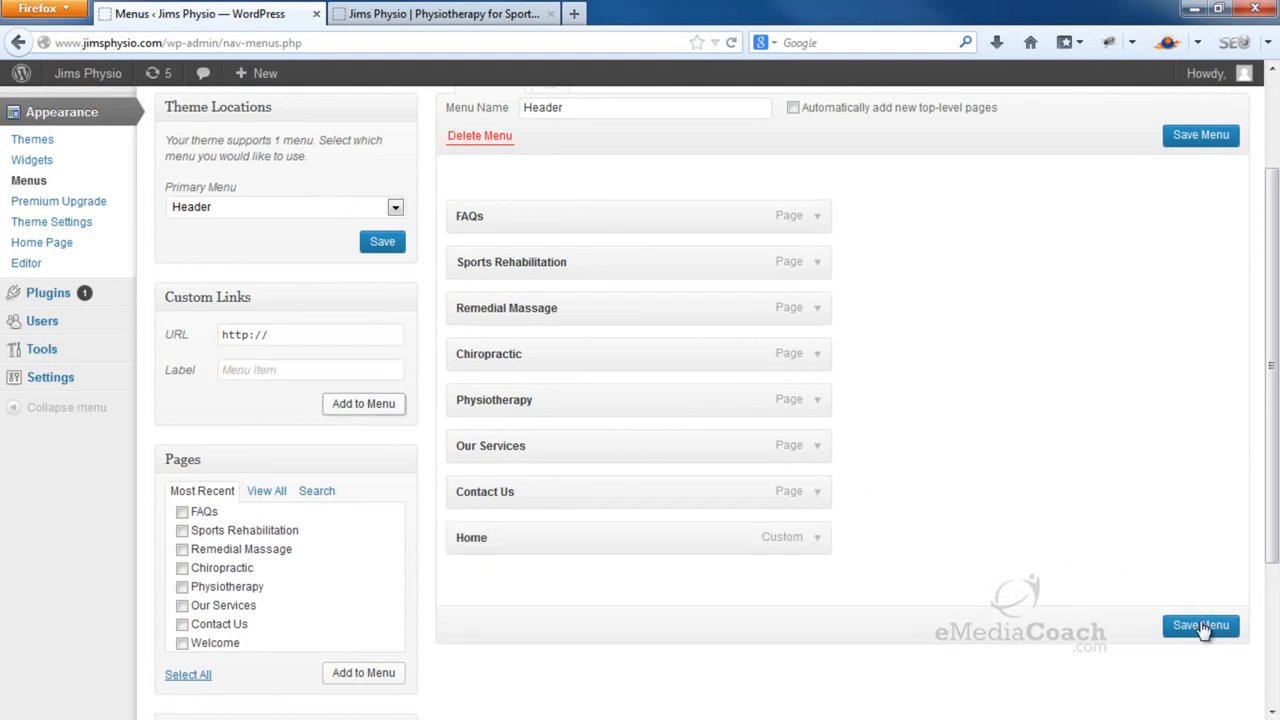
Save the Header menu and reload the live site to see the new navigation
click(1201, 625)
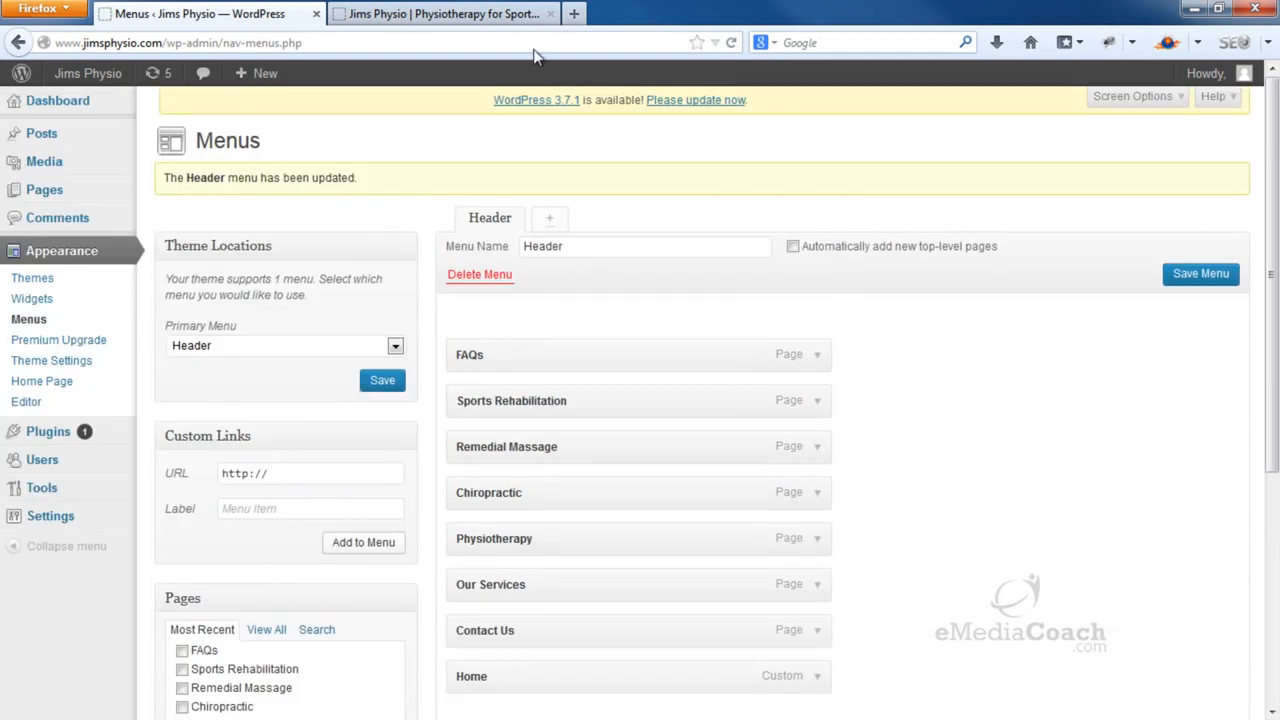
click(440, 14)
click(731, 46)
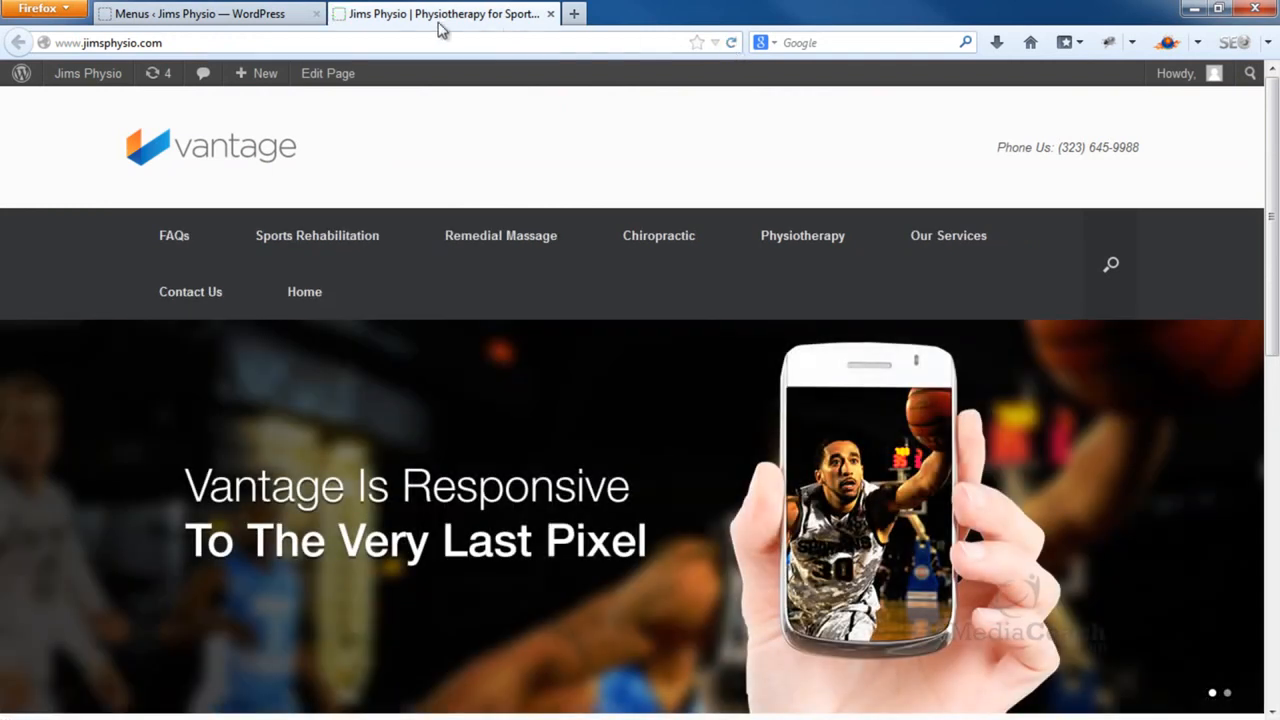
Reorder the Header menu with Home first, Our Services second, and FAQs moved lower
click(265, 16)
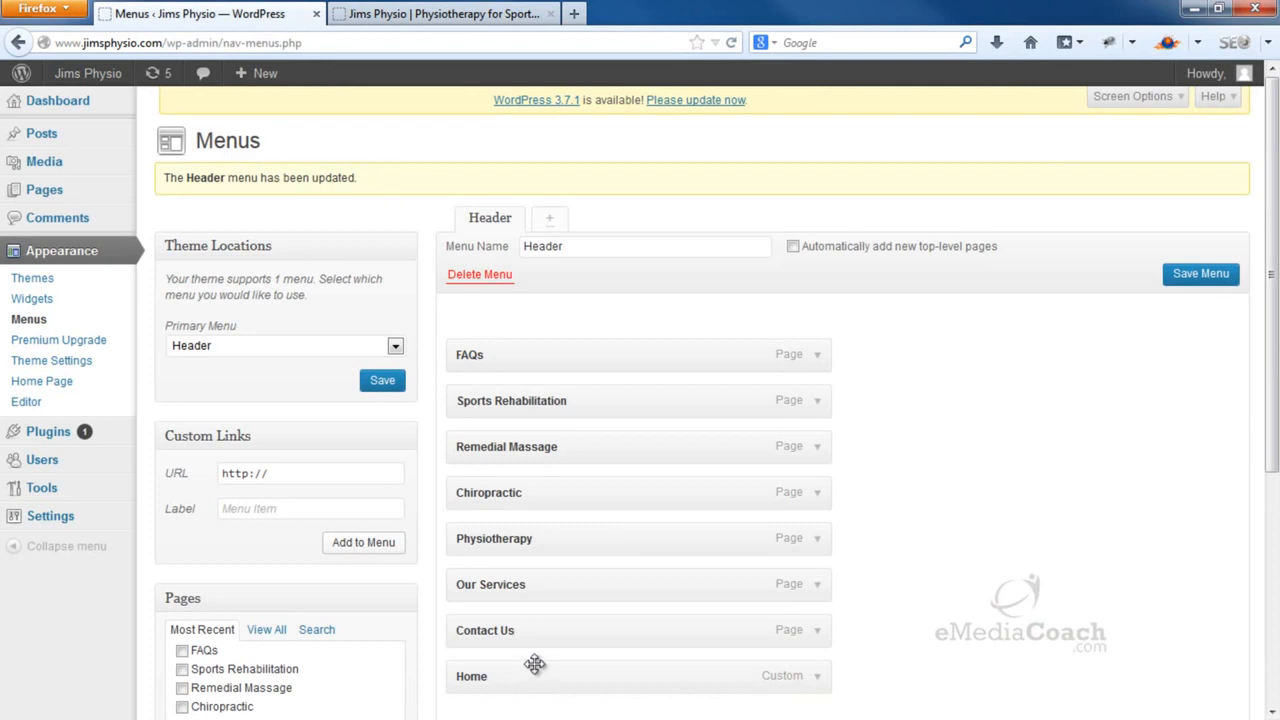
drag(529, 674, 531, 348)
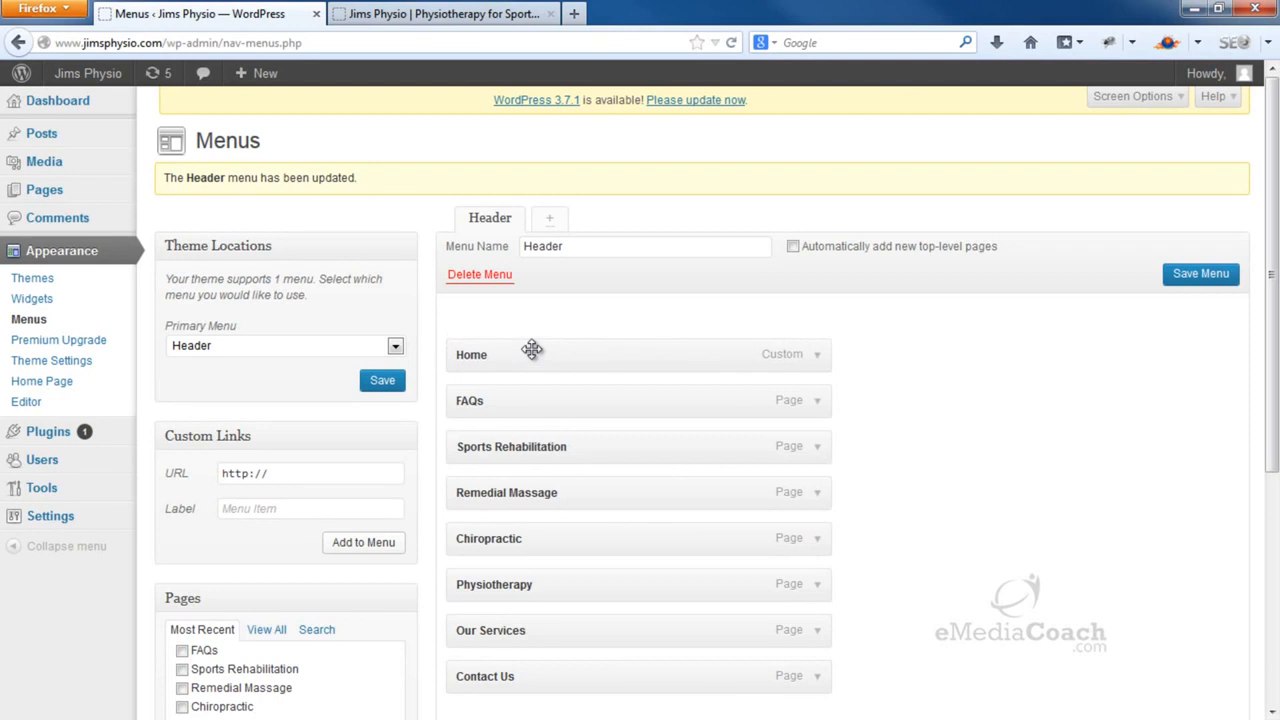
drag(526, 400, 526, 632)
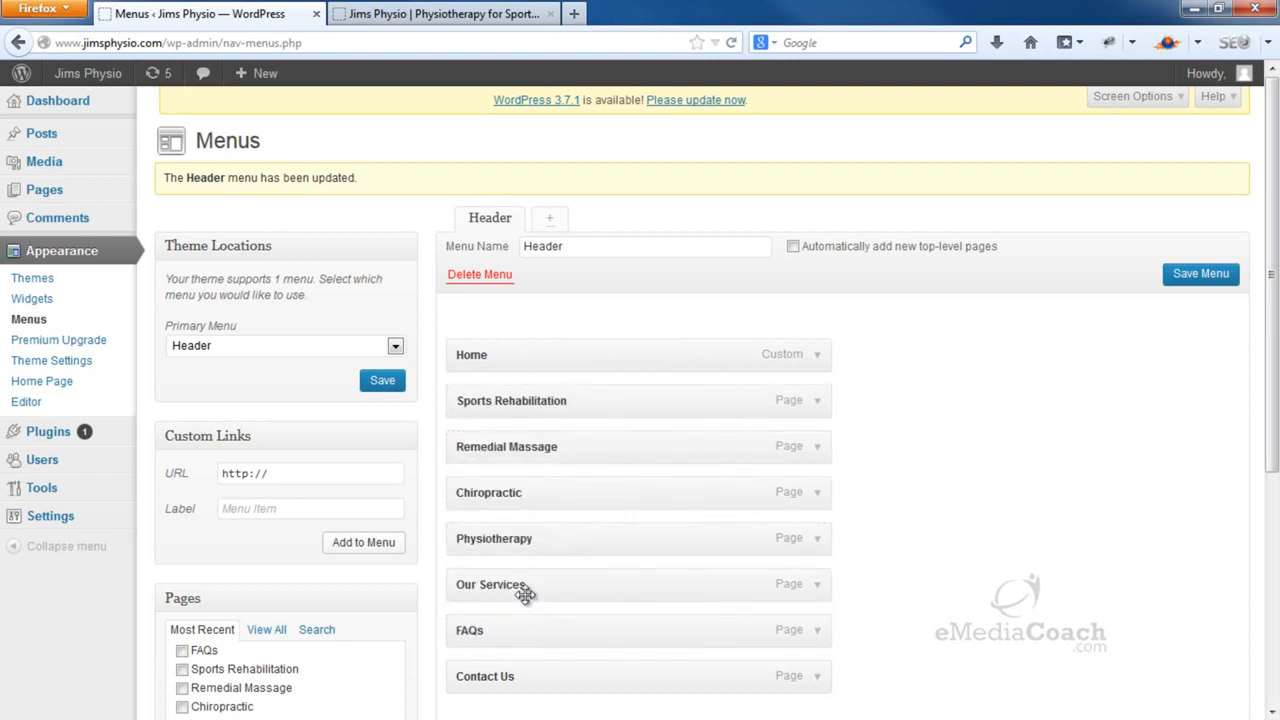
drag(521, 584, 526, 396)
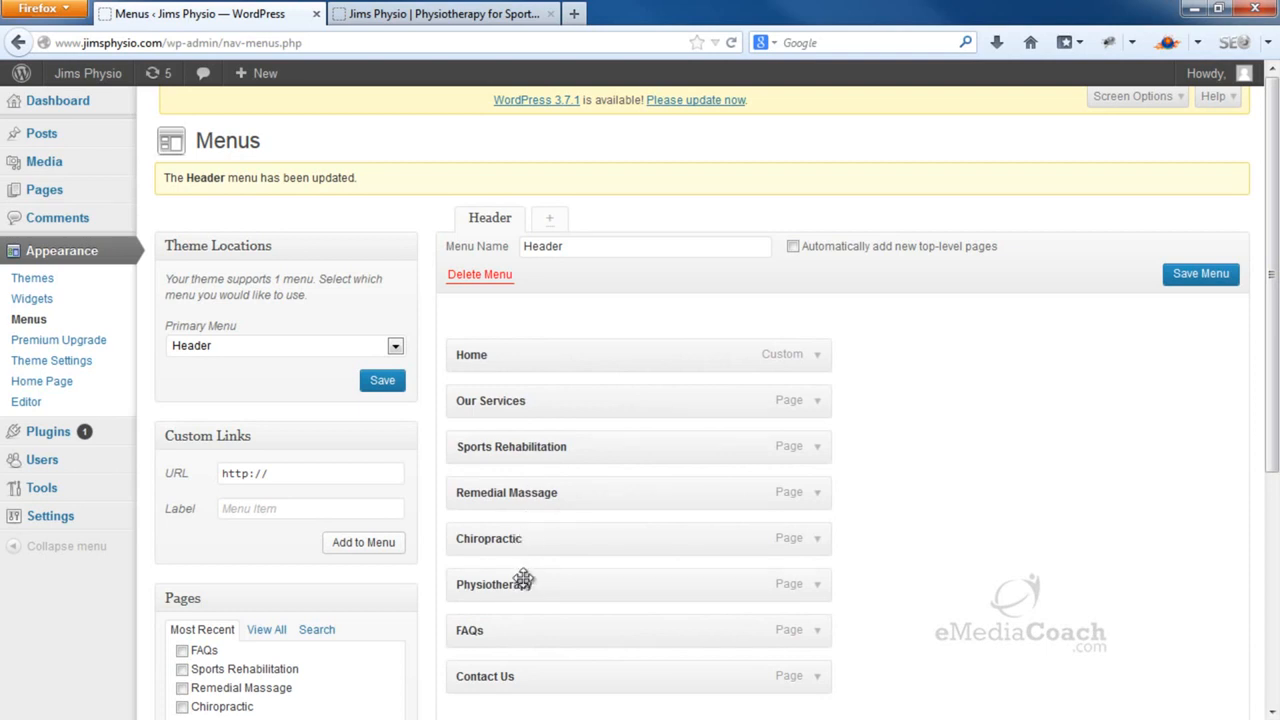
Nest Physiotherapy, Sports Rehabilitation, Remedial Massage and Chiropractic under Our Services and save the menu
drag(523, 580, 556, 446)
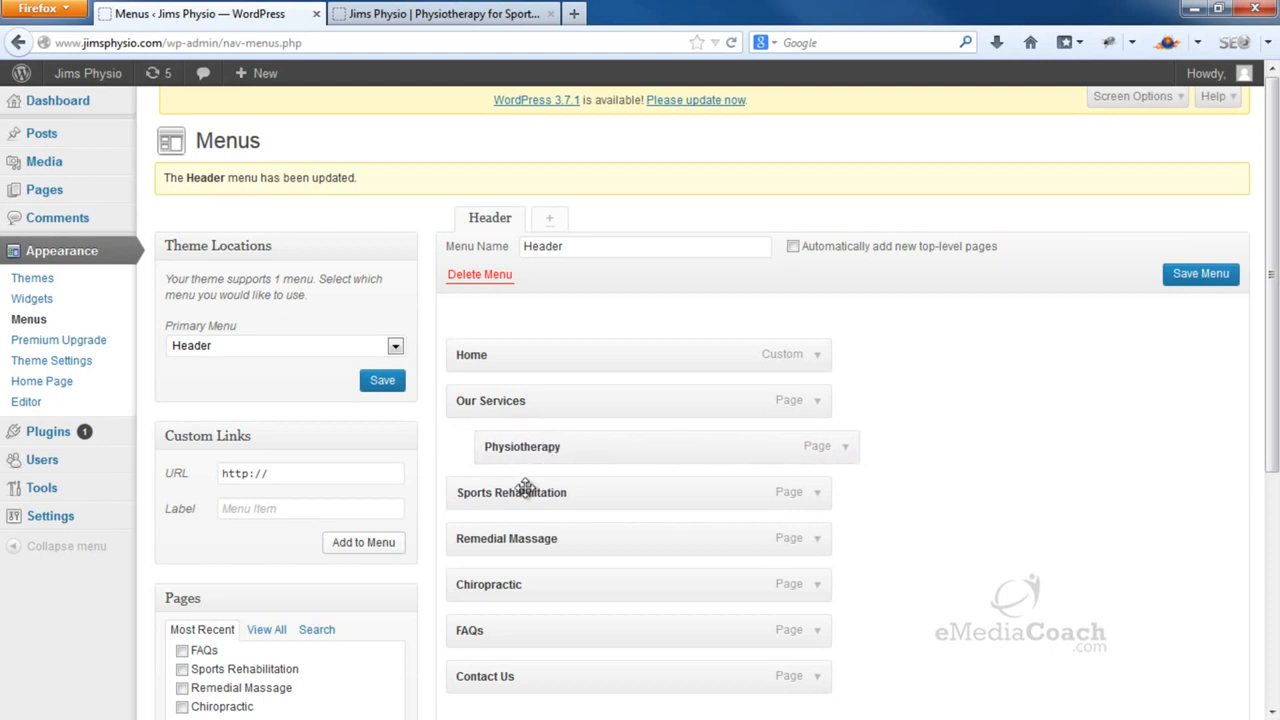
drag(519, 491, 547, 495)
drag(493, 535, 534, 540)
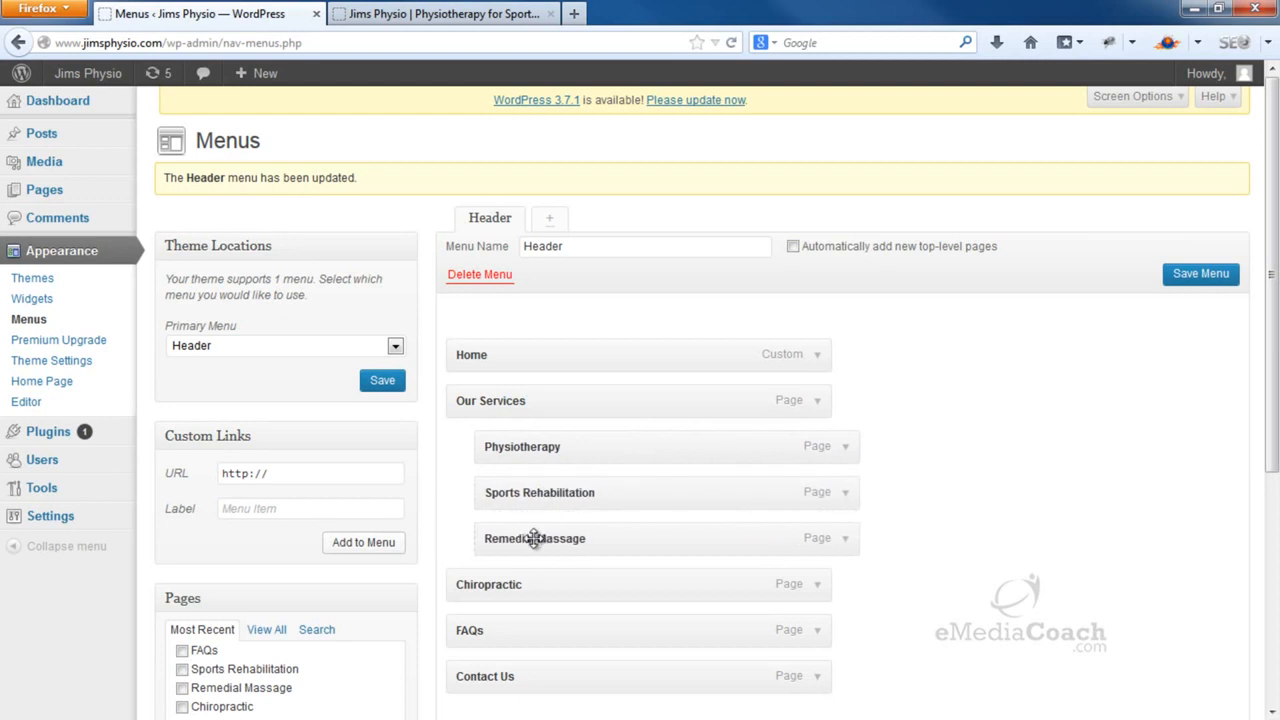
drag(503, 580, 531, 590)
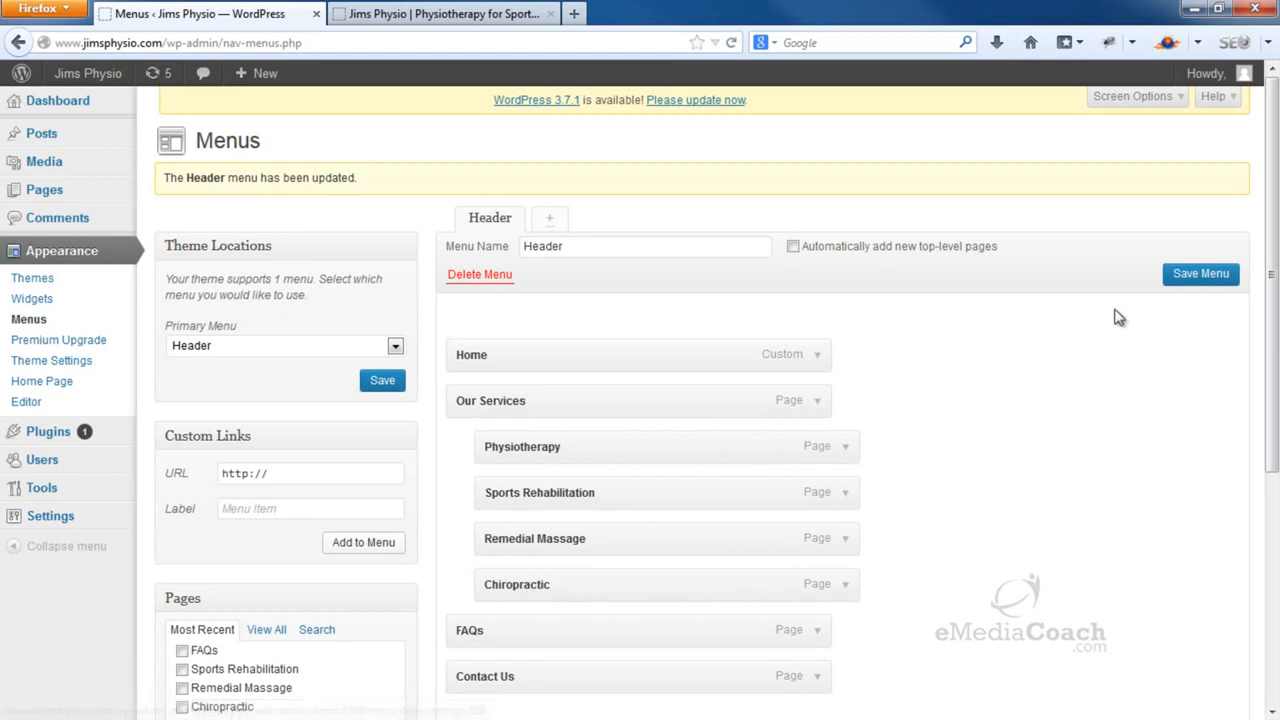
click(1186, 276)
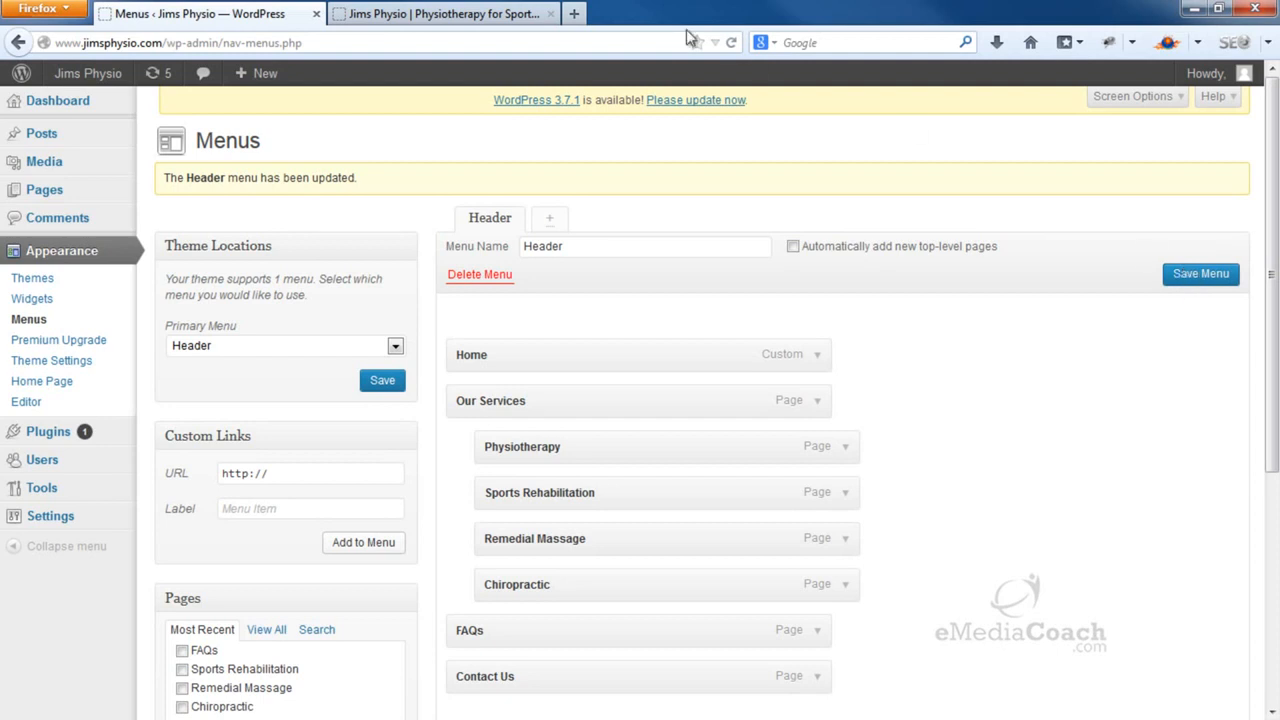
click(497, 10)
click(731, 45)
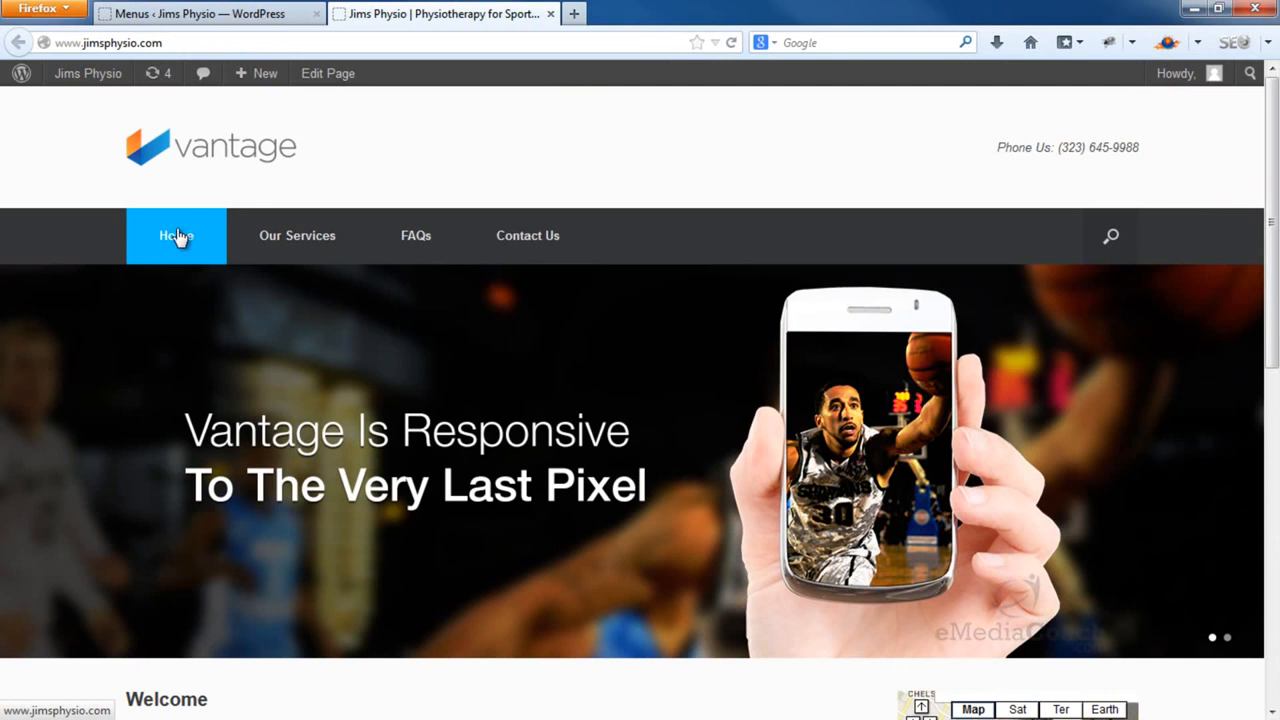
mouse_move(257, 245)
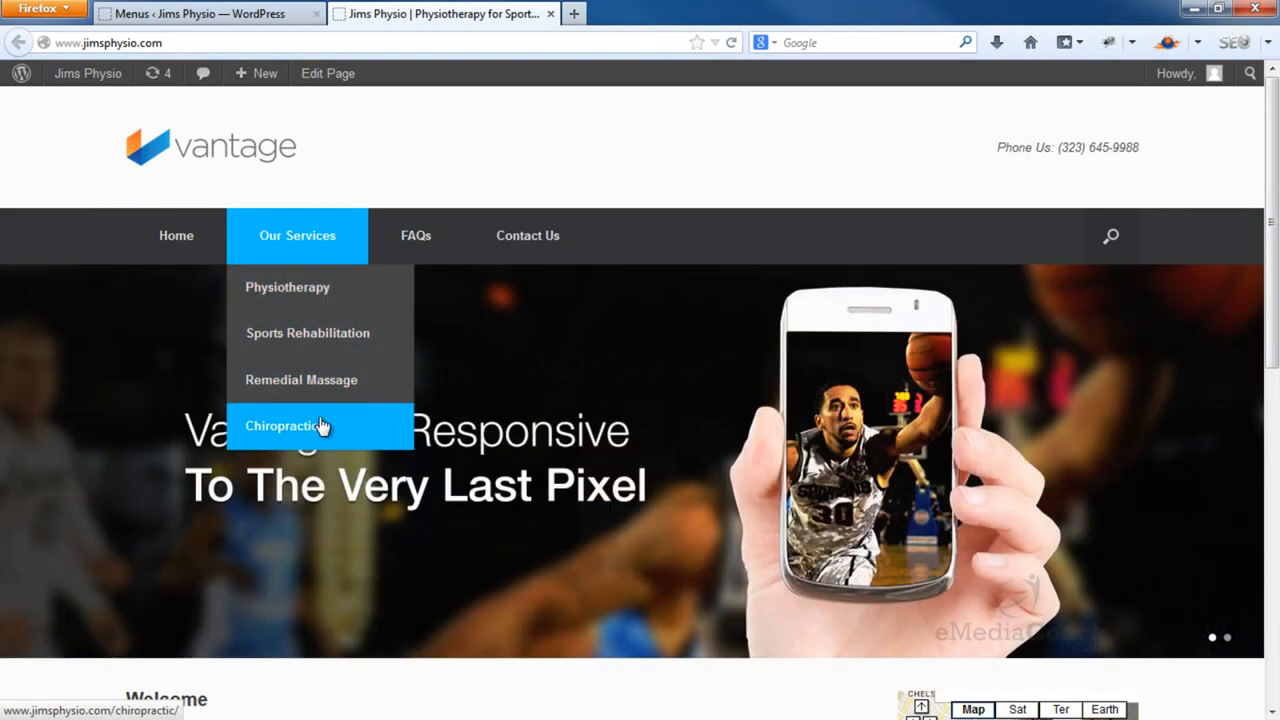
click(321, 427)
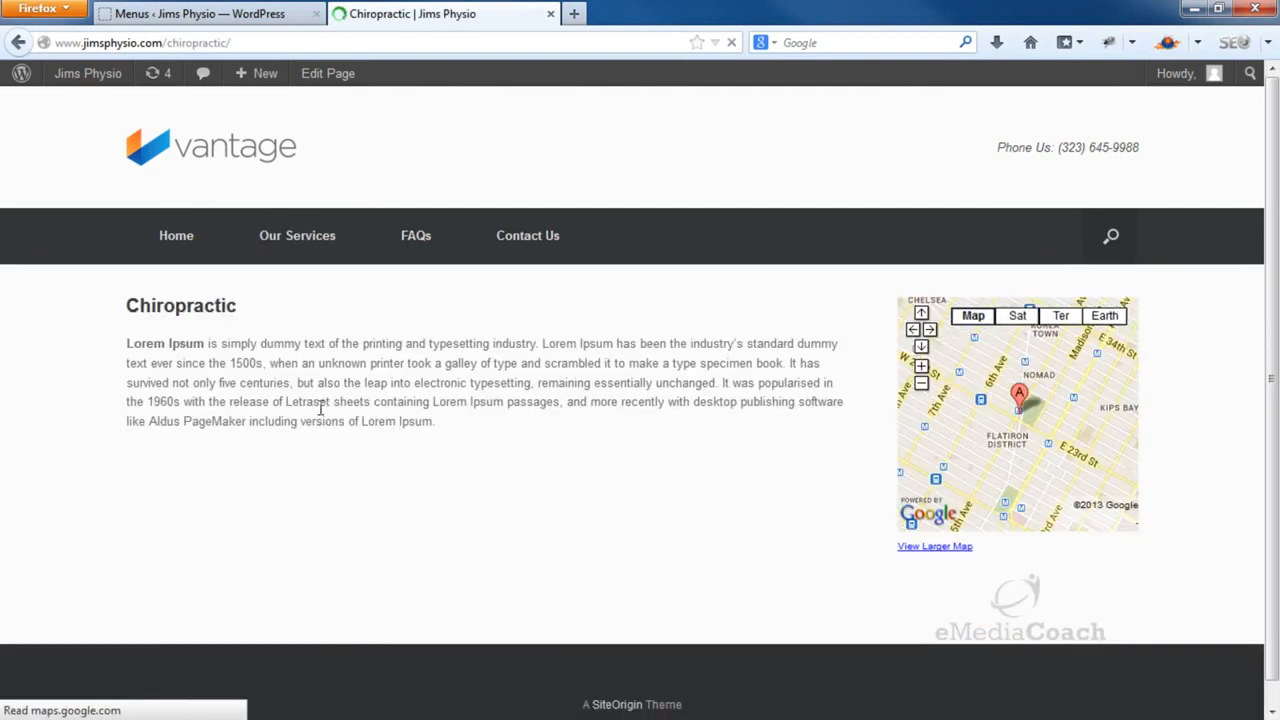
mouse_move(300, 246)
click(311, 292)
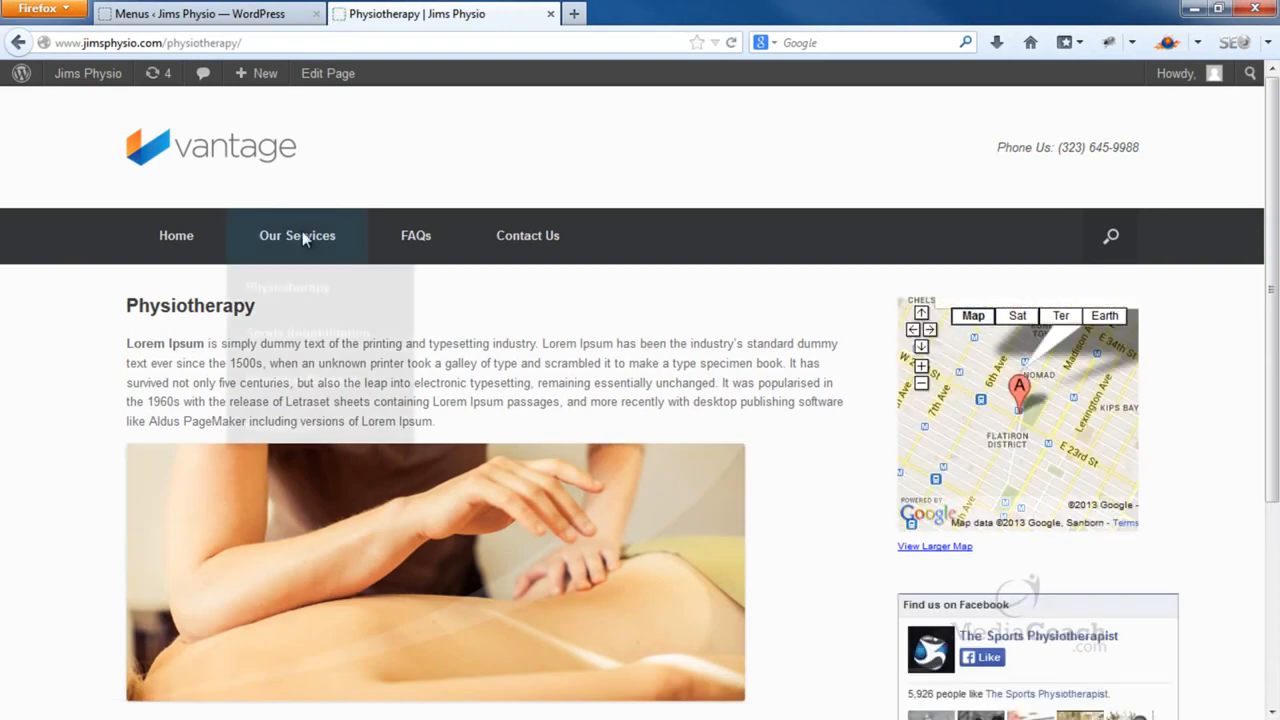
click(262, 14)
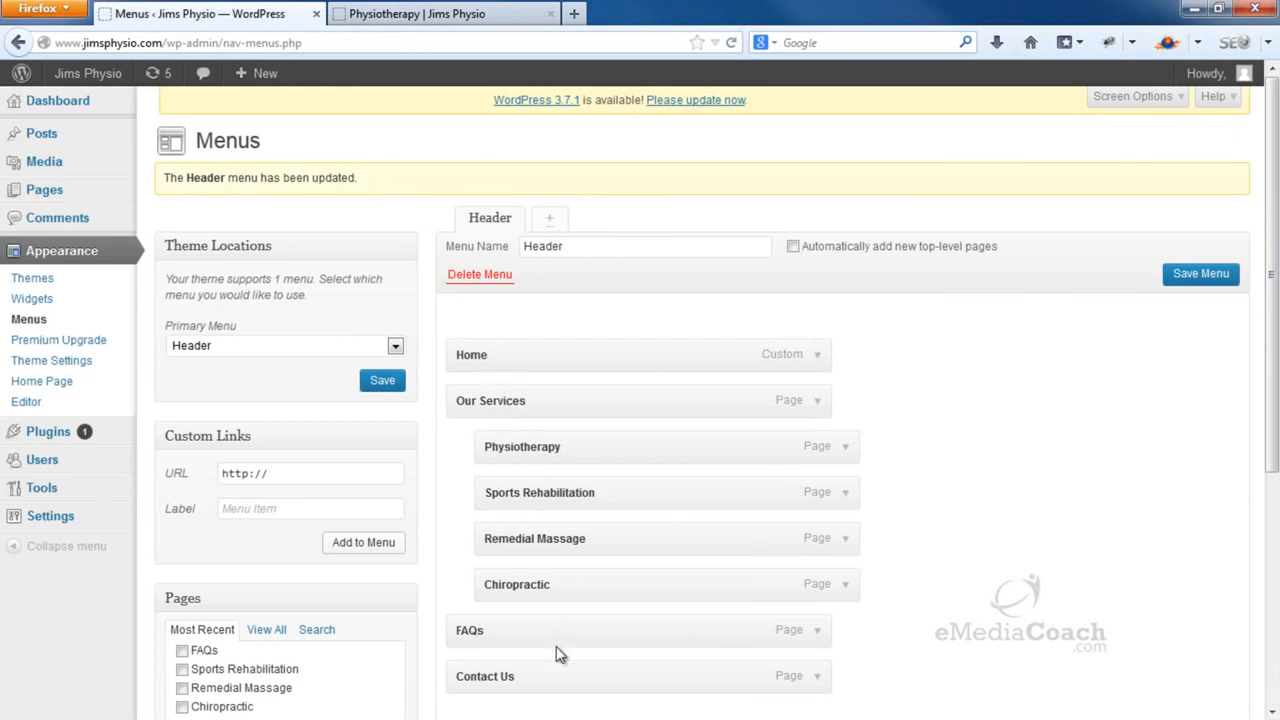
Put Contact Us before FAQs, Chiropractic second and Sports Rehabilitation last, save, and view the home page
drag(548, 686, 553, 641)
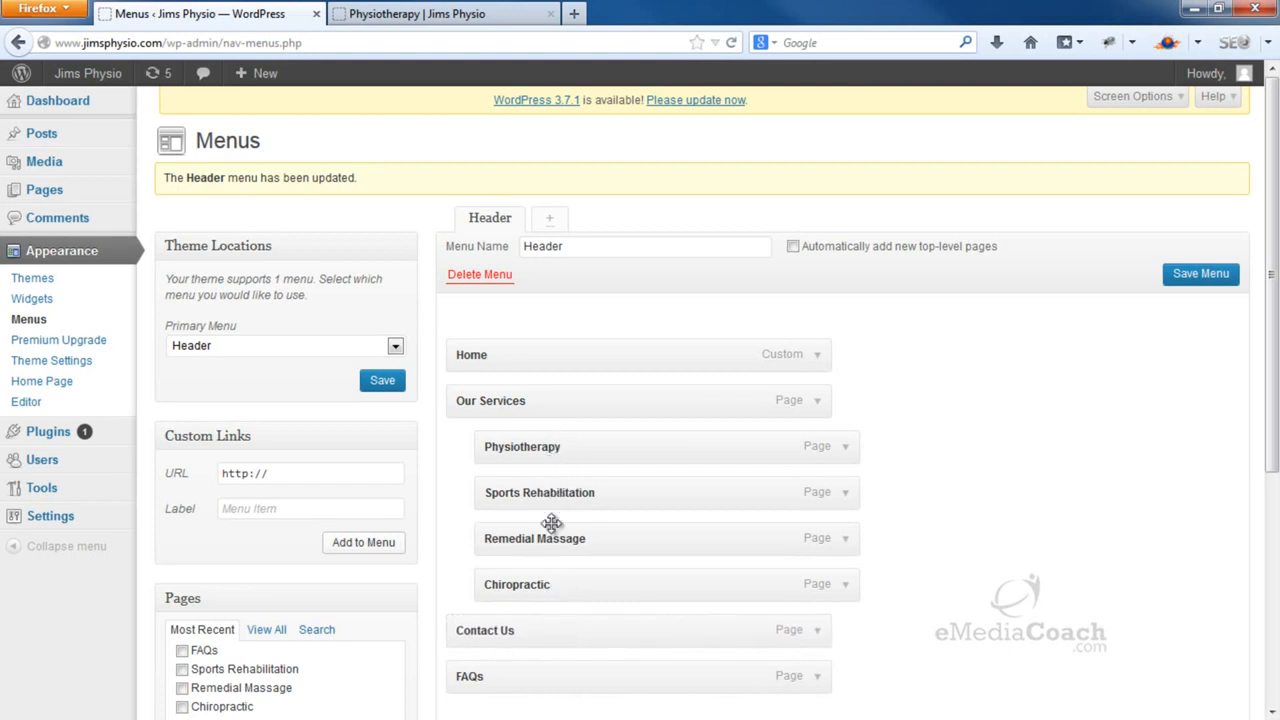
drag(542, 579, 540, 494)
drag(543, 555, 560, 586)
click(1188, 280)
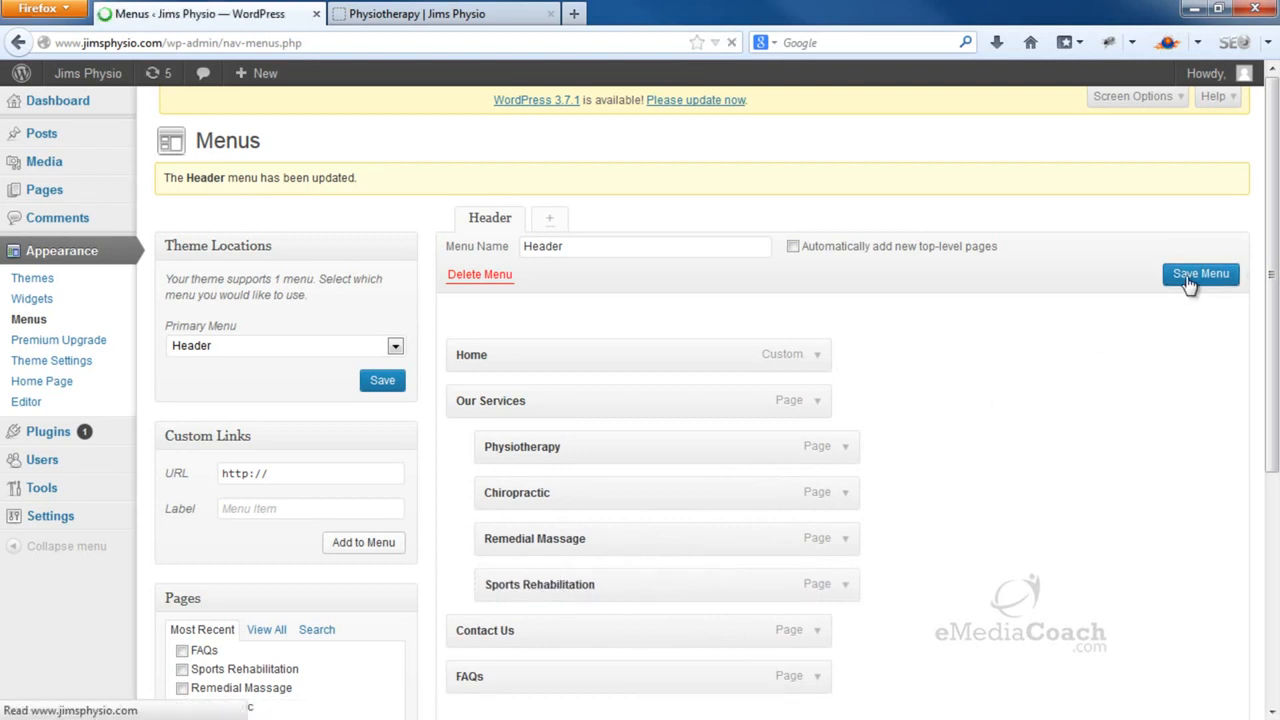
click(474, 14)
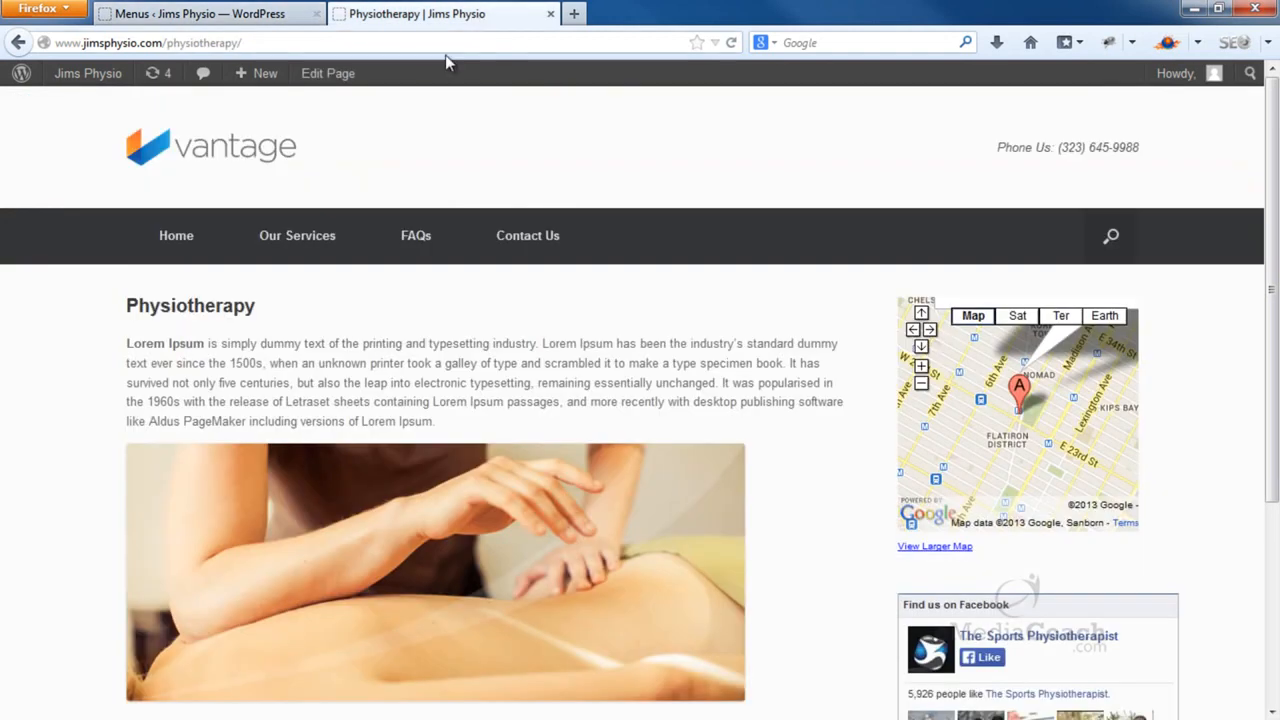
click(218, 146)
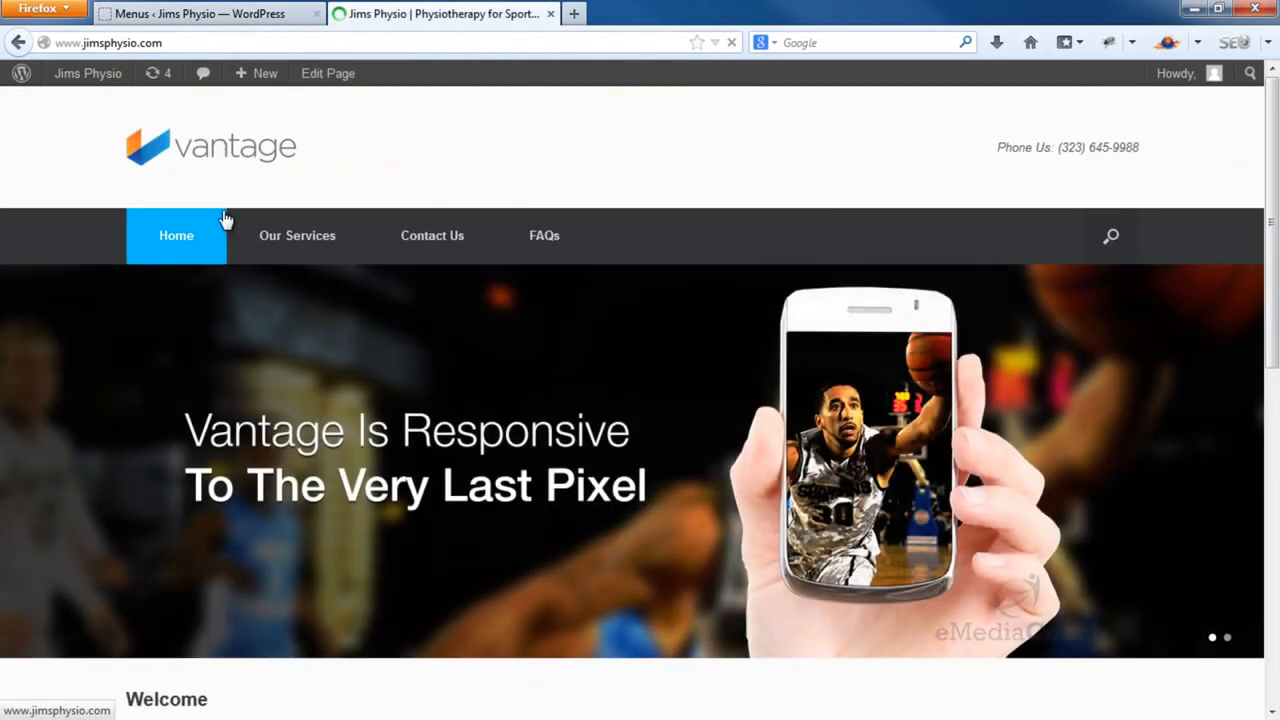
Compare the menu editor with the live home page's lower section, then go back to the admin Dashboard
mouse_move(280, 235)
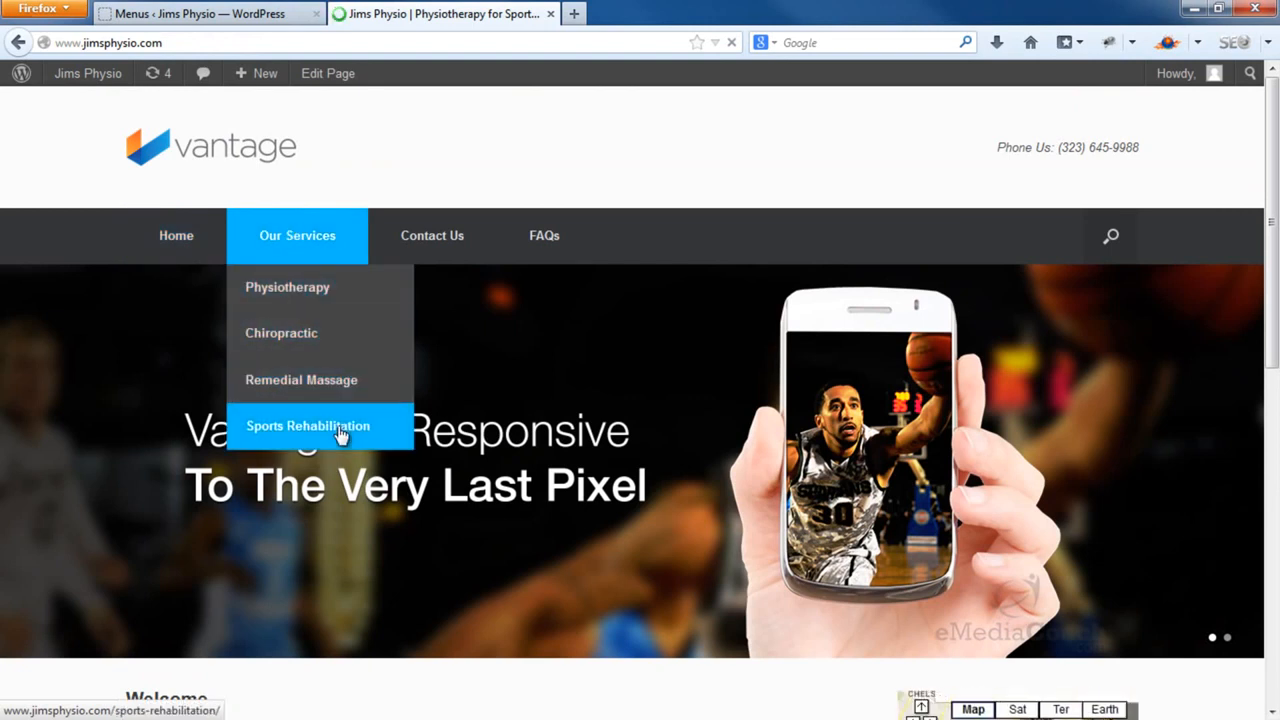
click(257, 10)
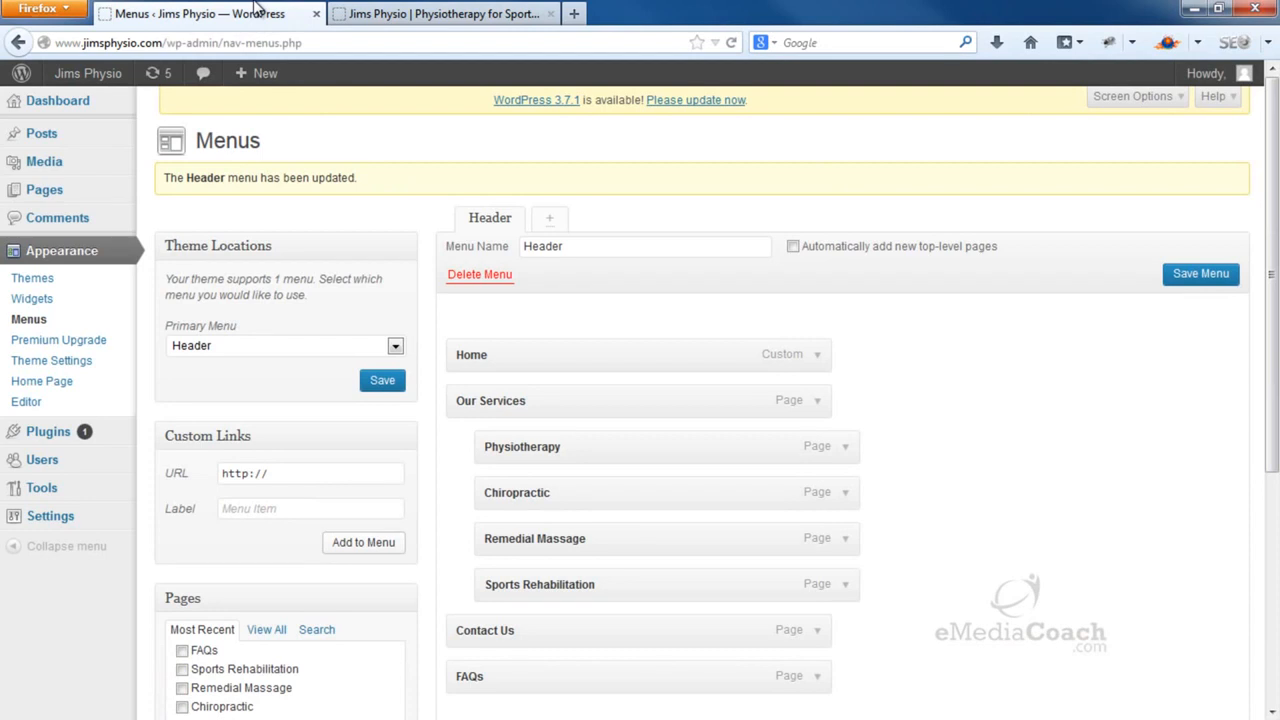
click(473, 10)
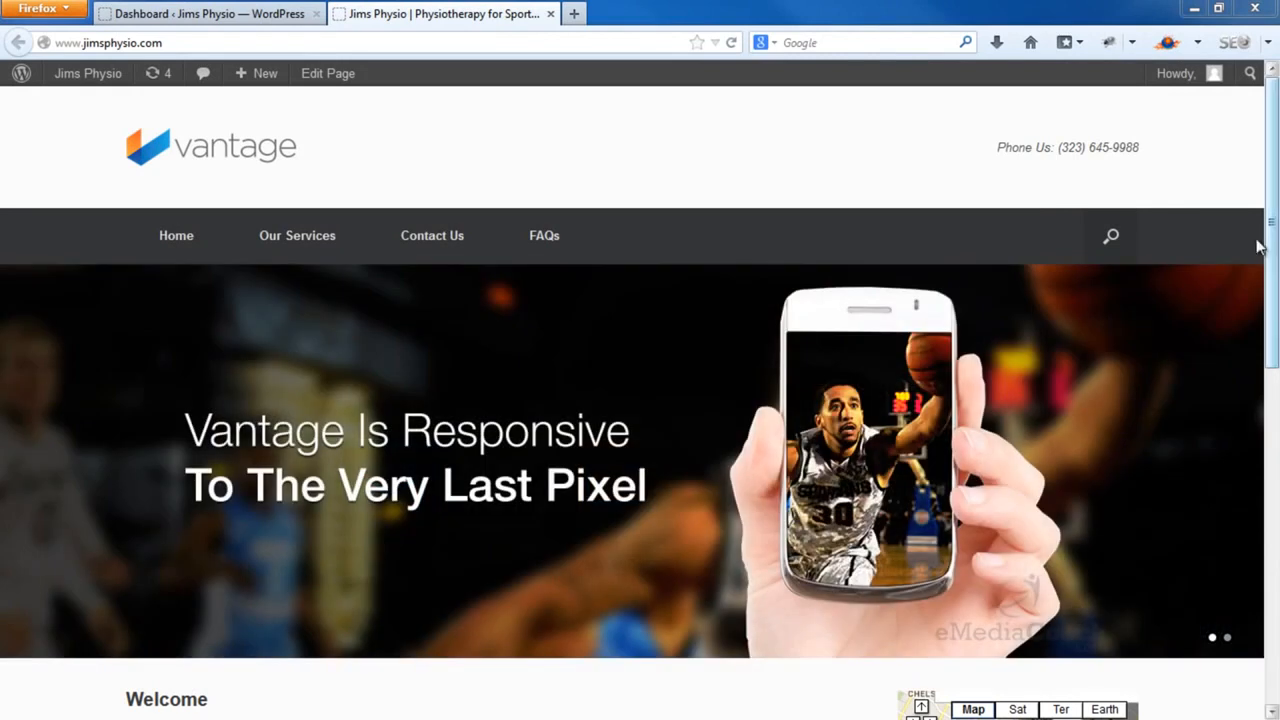
drag(1260, 250, 1249, 591)
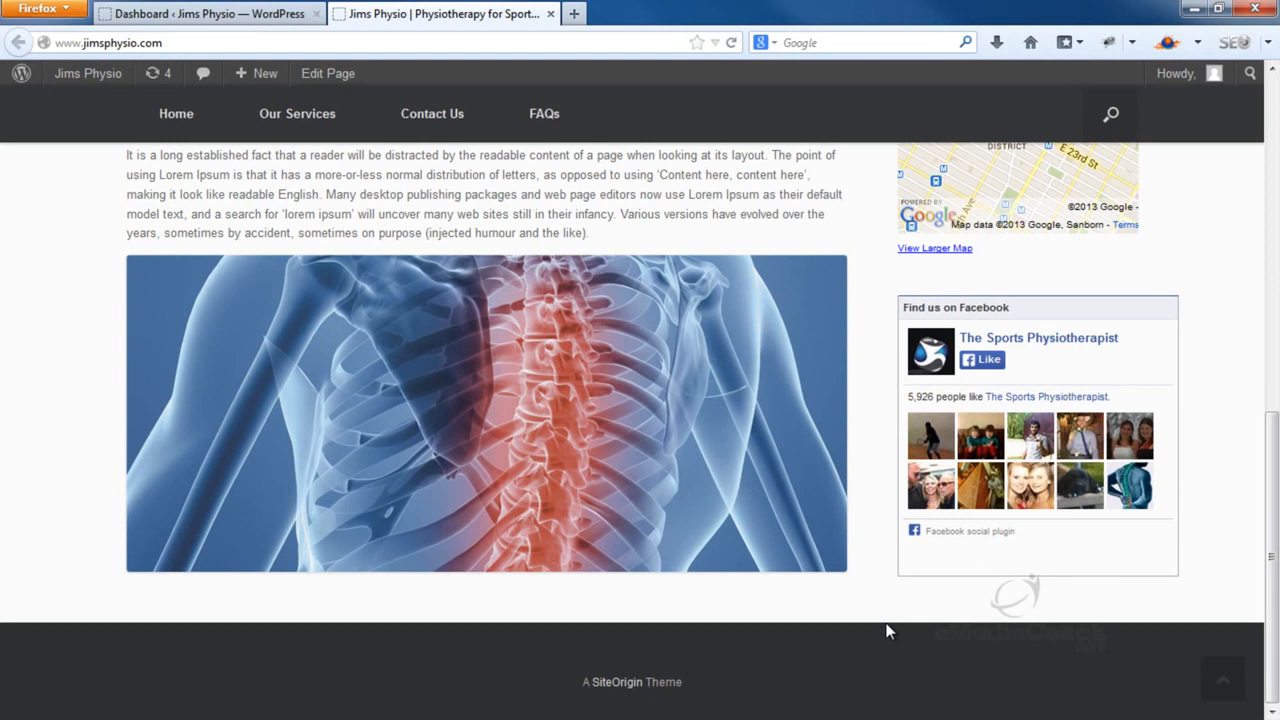
click(254, 22)
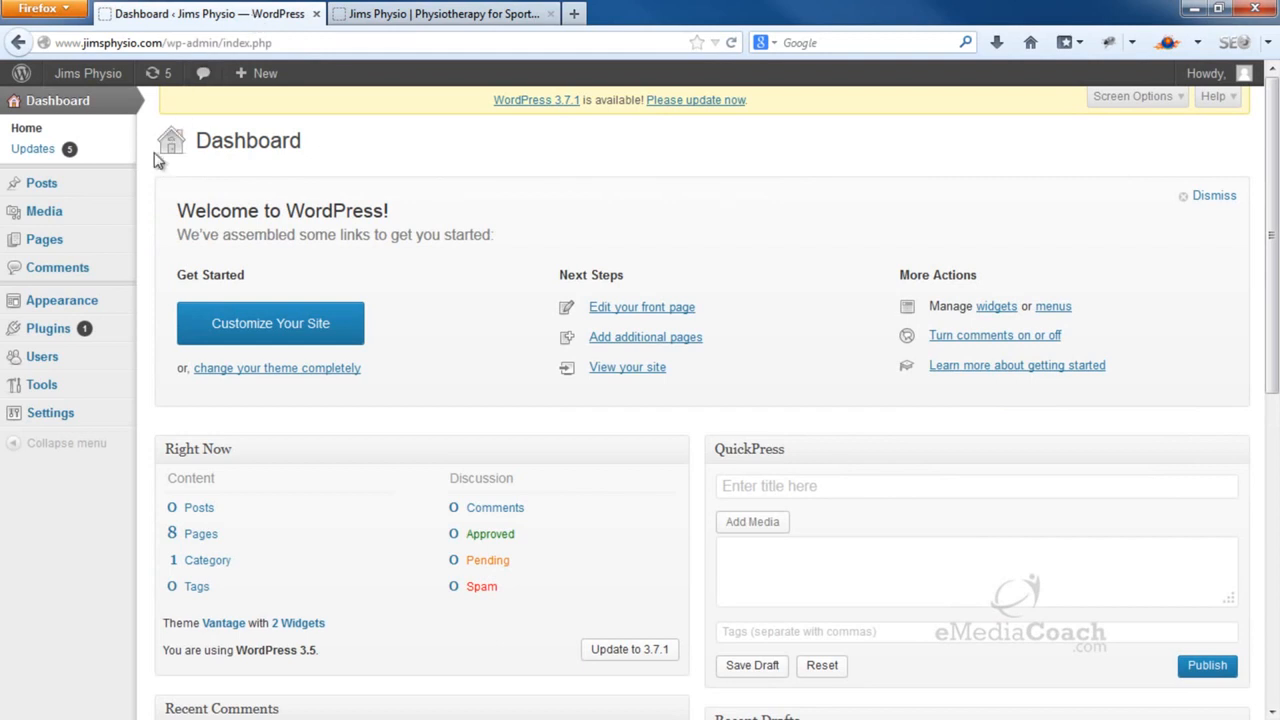
Open Appearance > Widgets and expand the empty Footer widget area
mouse_move(106, 313)
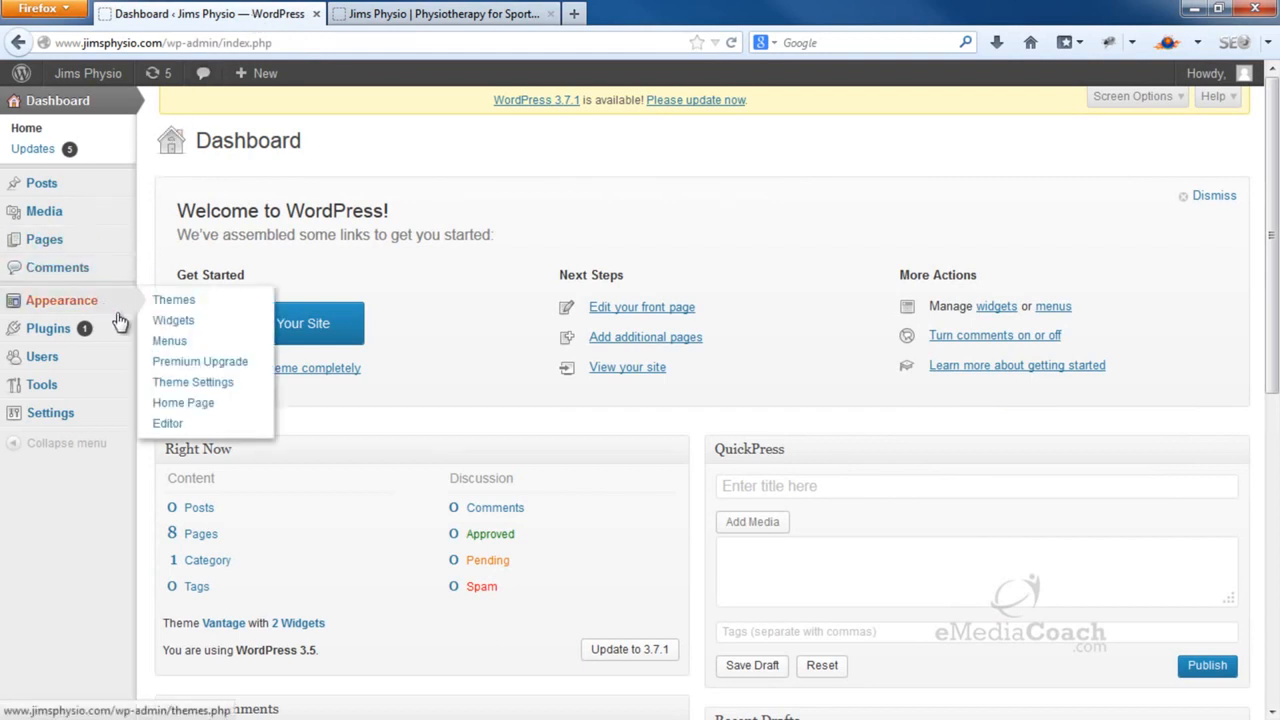
click(180, 326)
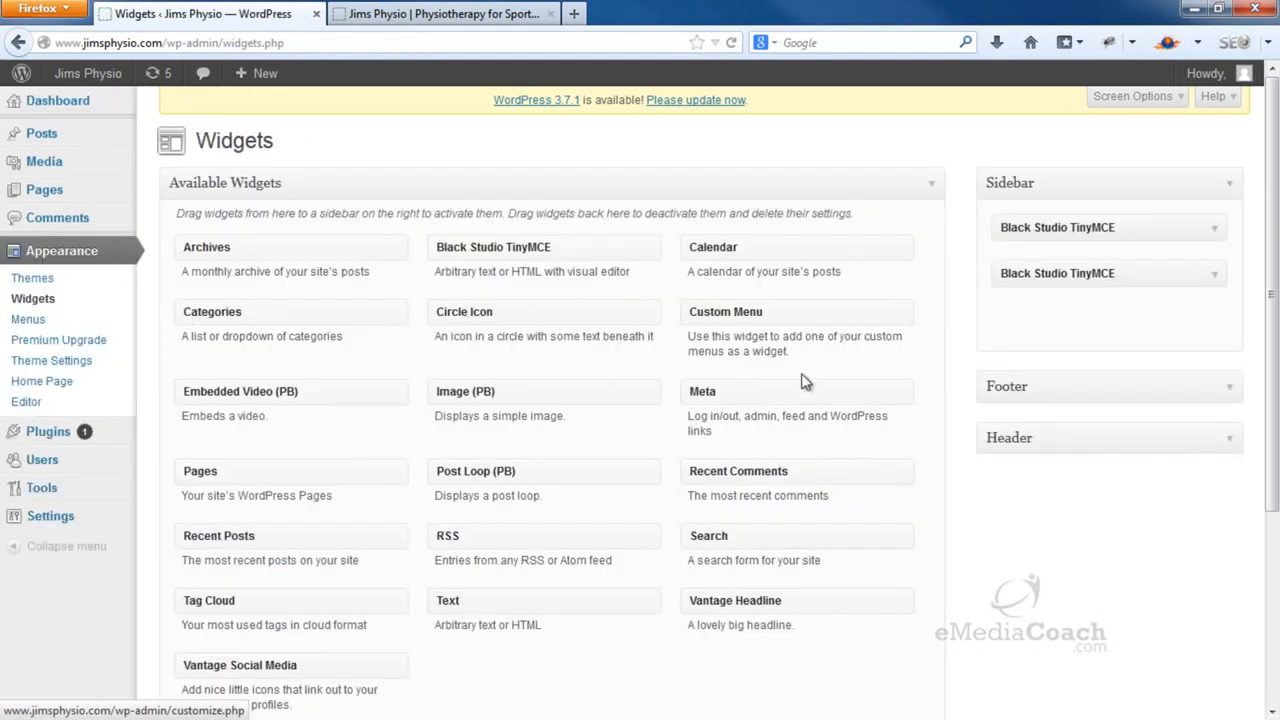
click(1233, 390)
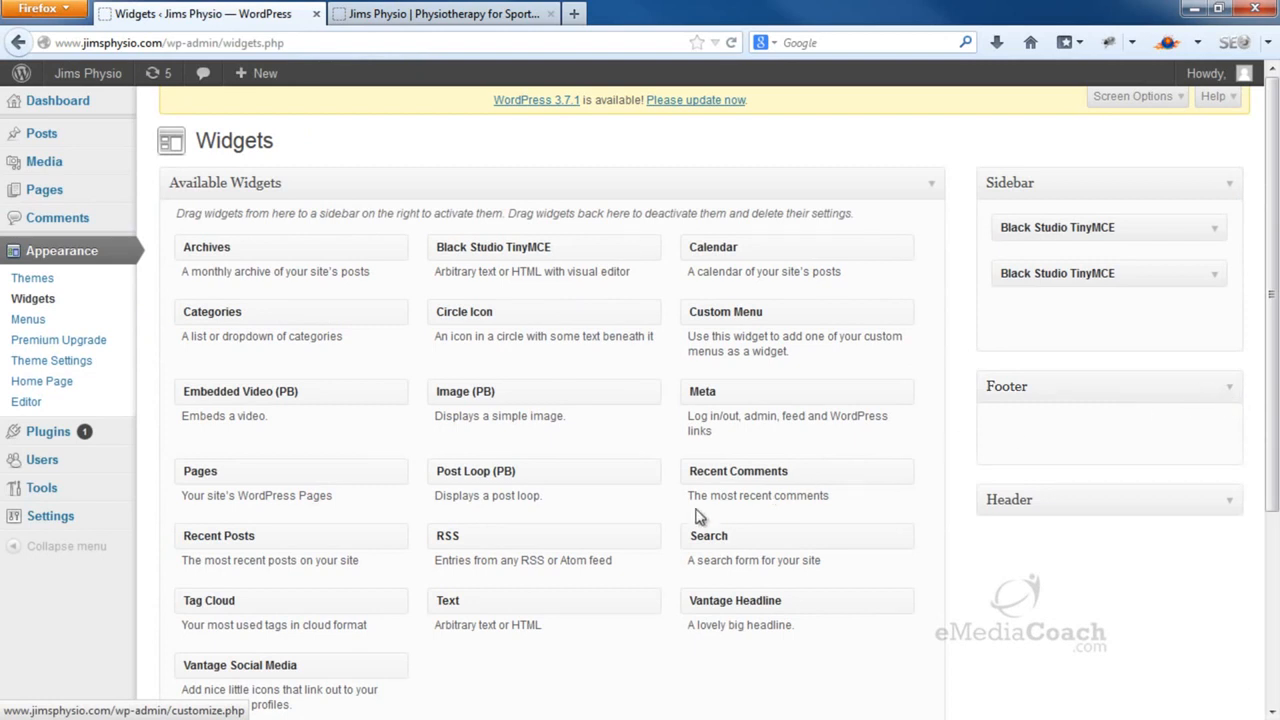
Add a Black Studio TinyMCE widget to the Footer titled 'Connect With Us:' and save it
drag(600, 247, 1161, 419)
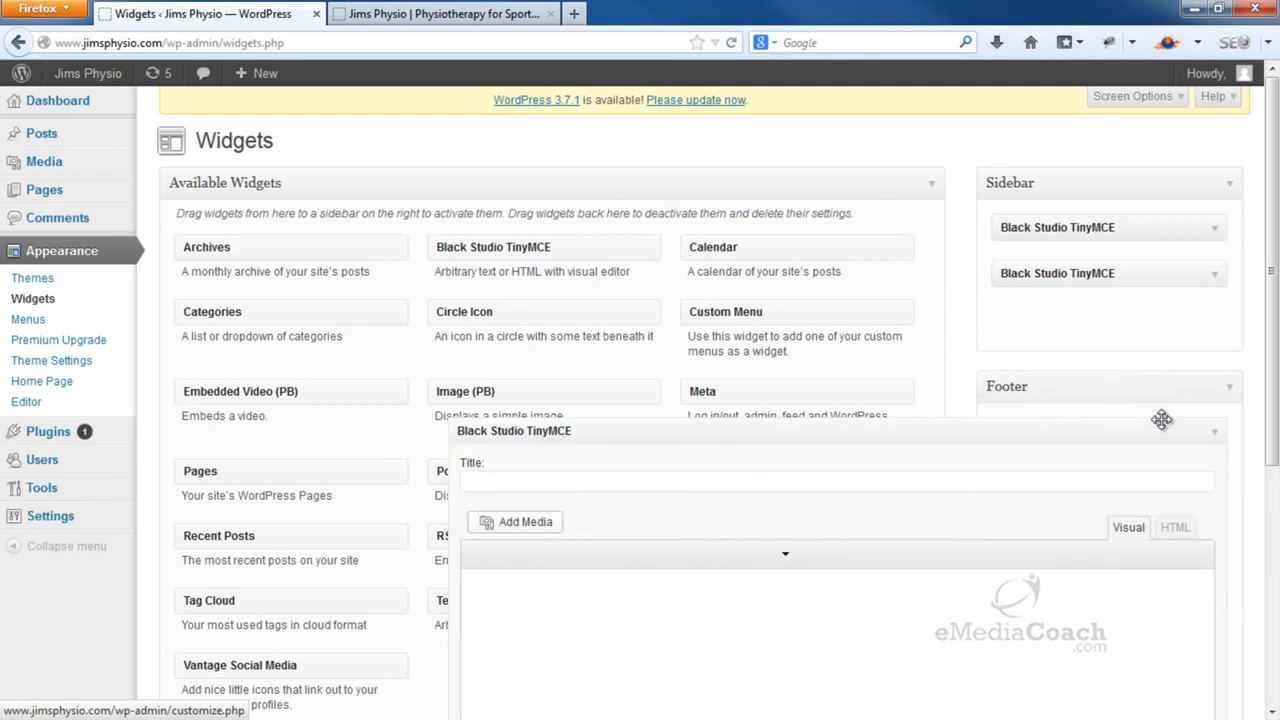
click(1003, 488)
text(Conne)
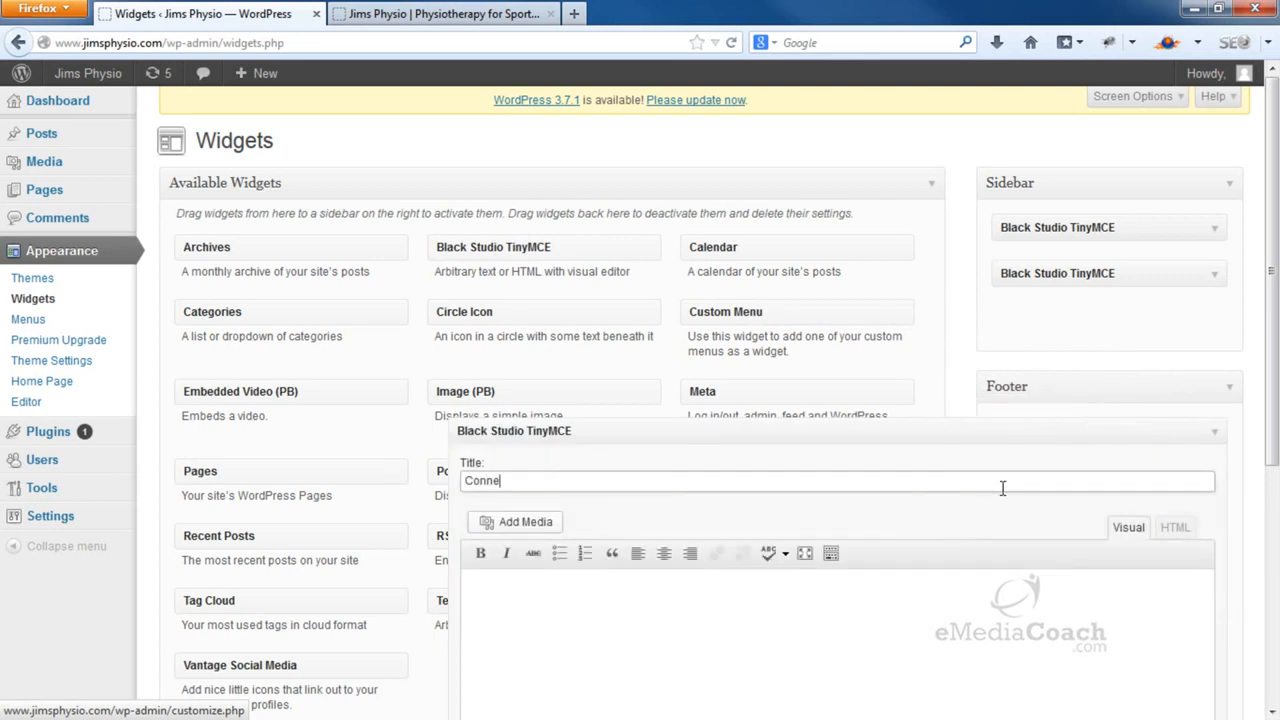
text(ct With Us:)
scroll(1043, 472, down, 5)
click(1190, 584)
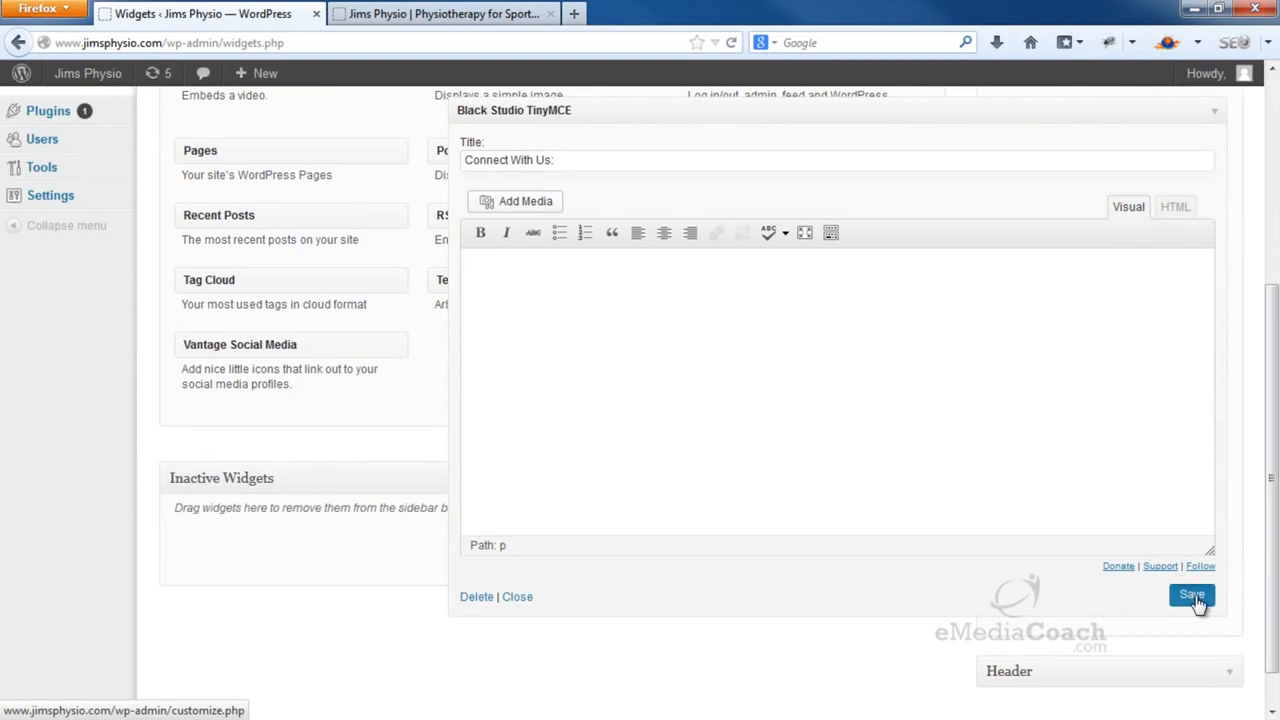
click(1215, 111)
scroll(1117, 286, up, 4)
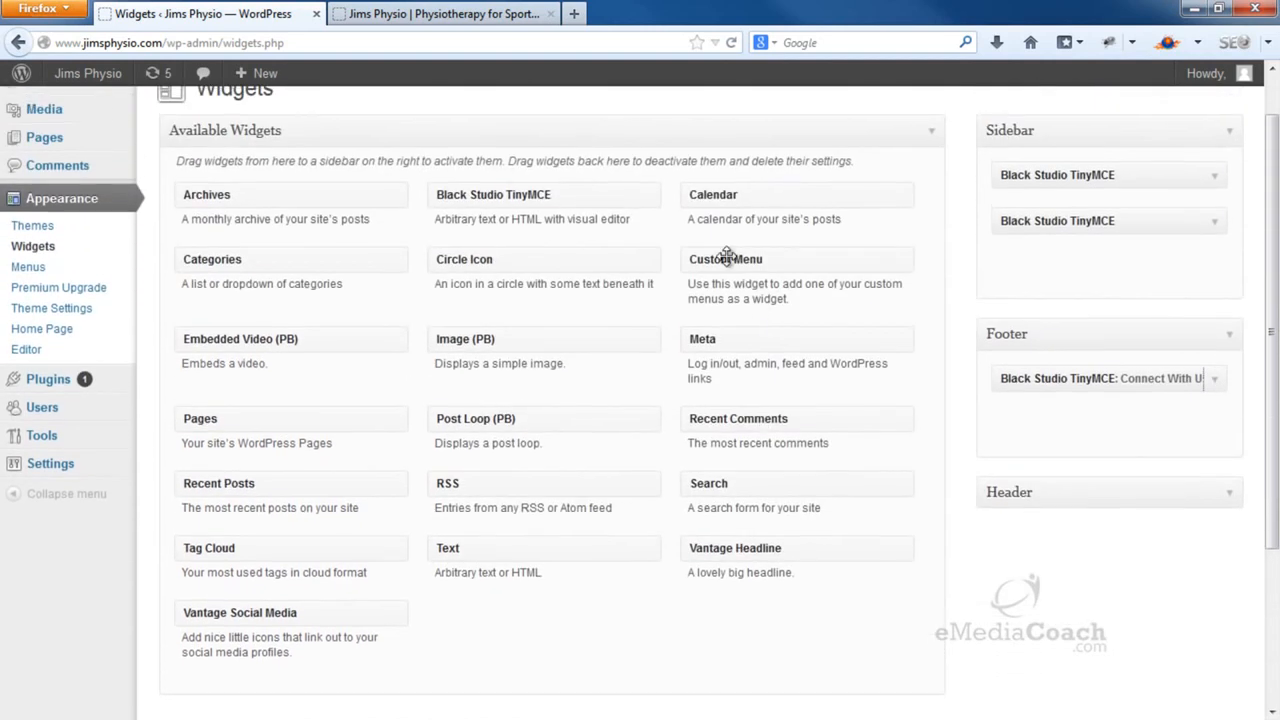
Add a second TinyMCE footer widget titled 'Contact Us:' and save it
drag(546, 188, 1100, 423)
click(1062, 481)
text(Contact Us)
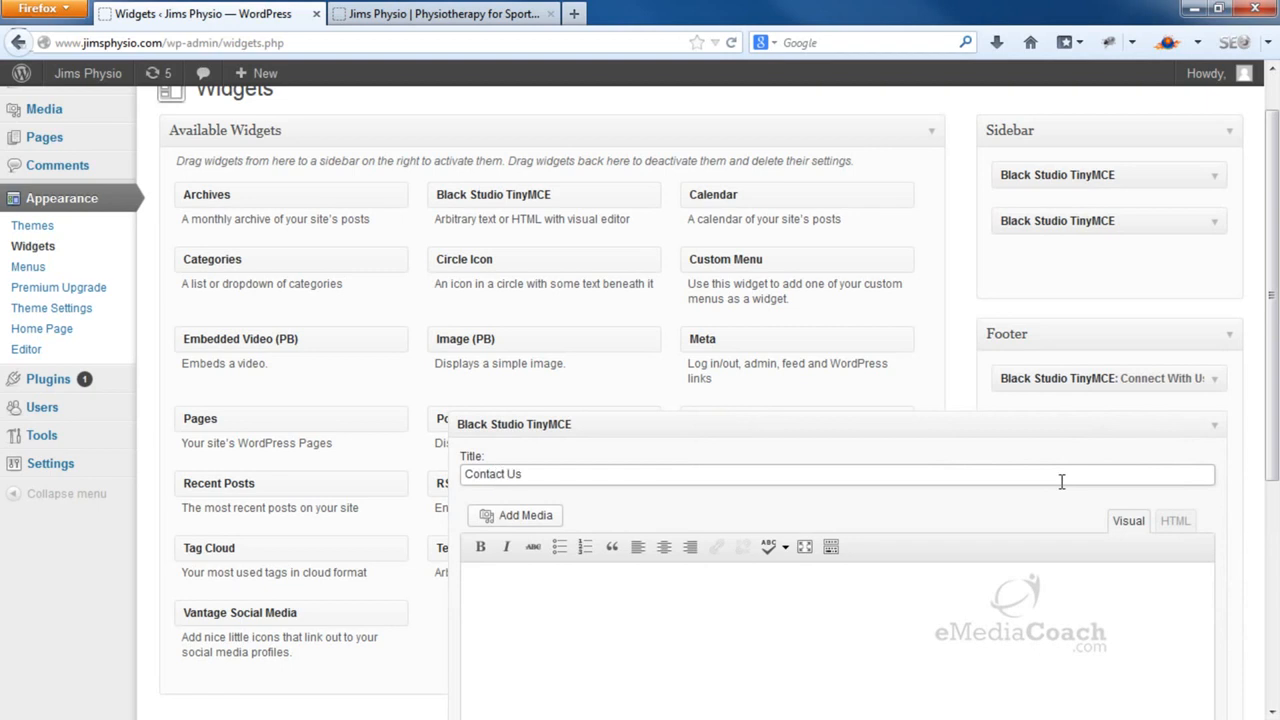
text(:)
scroll(1062, 481, down, 3)
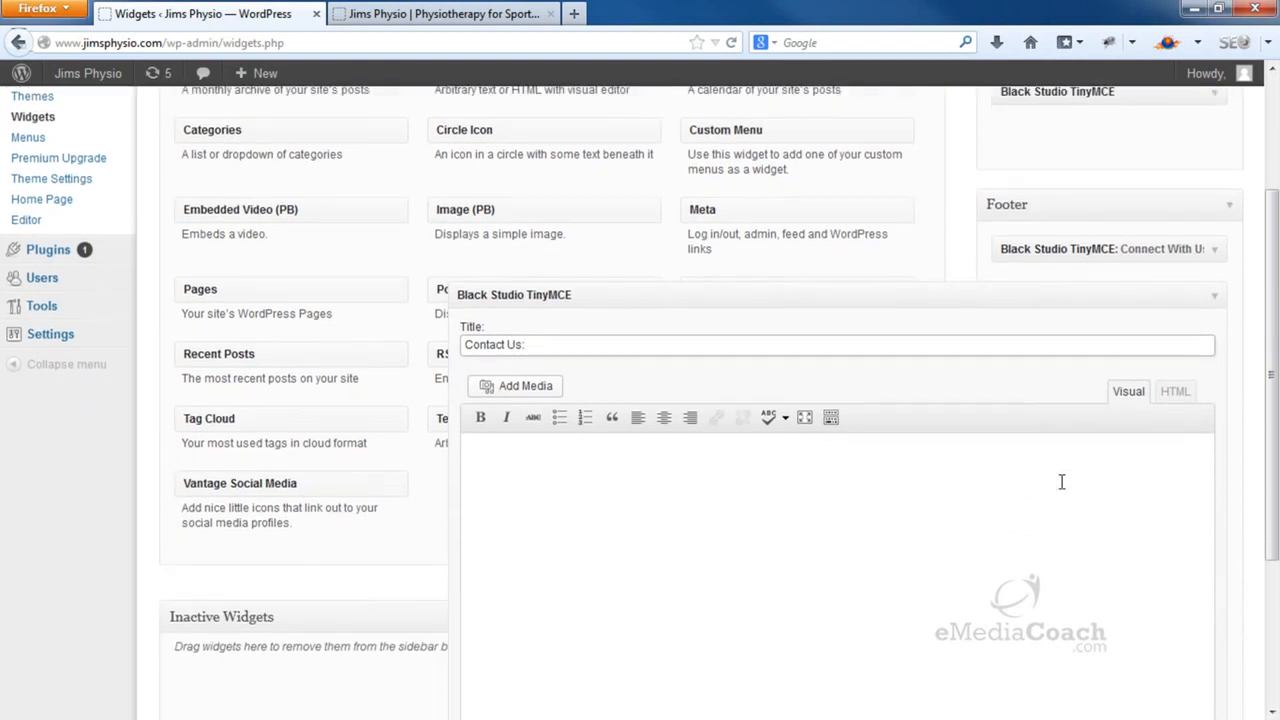
click(1192, 696)
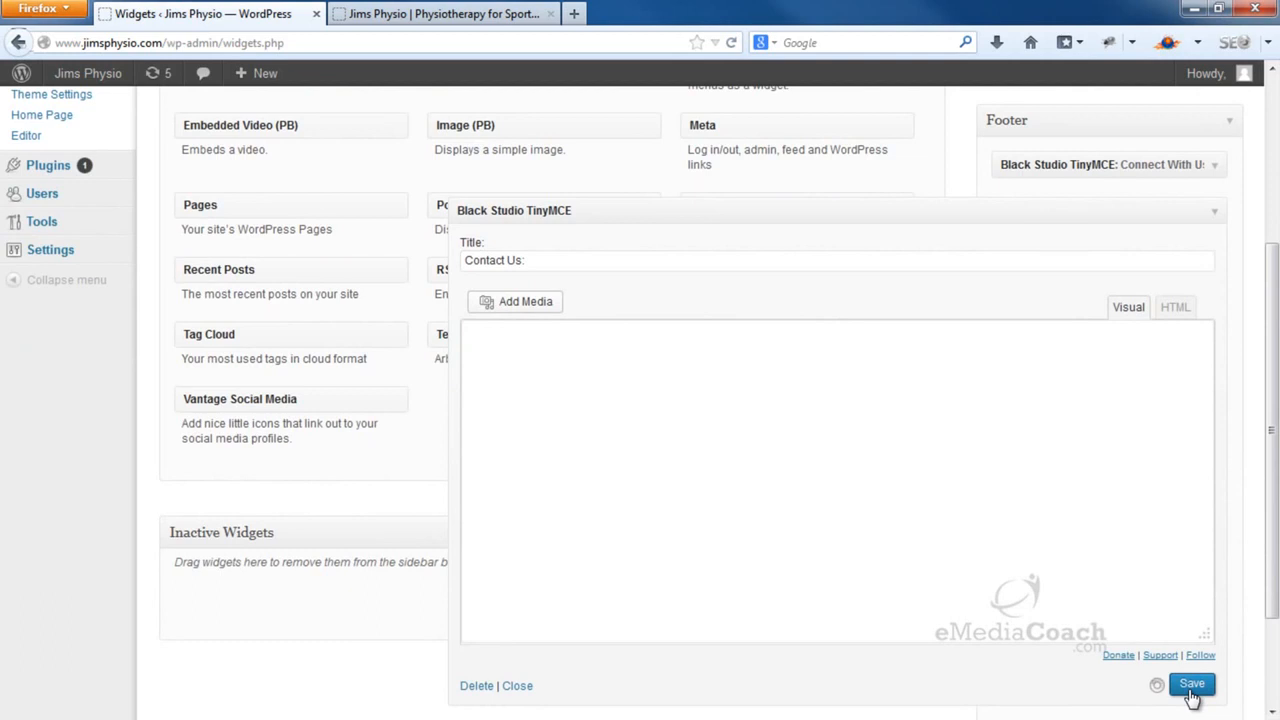
click(1213, 212)
scroll(925, 300, up, 3)
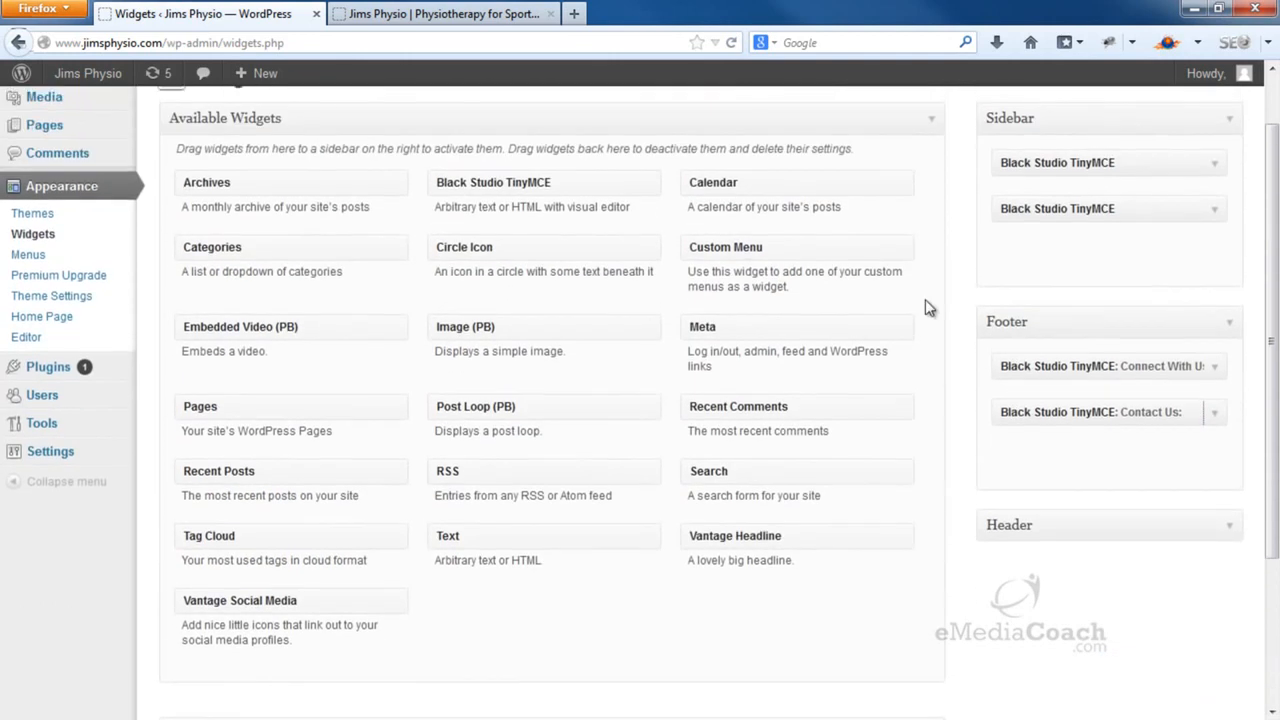
Add a third TinyMCE footer widget titled 'About Us:' and save it
drag(575, 200, 1126, 477)
click(1035, 517)
text(About Us)
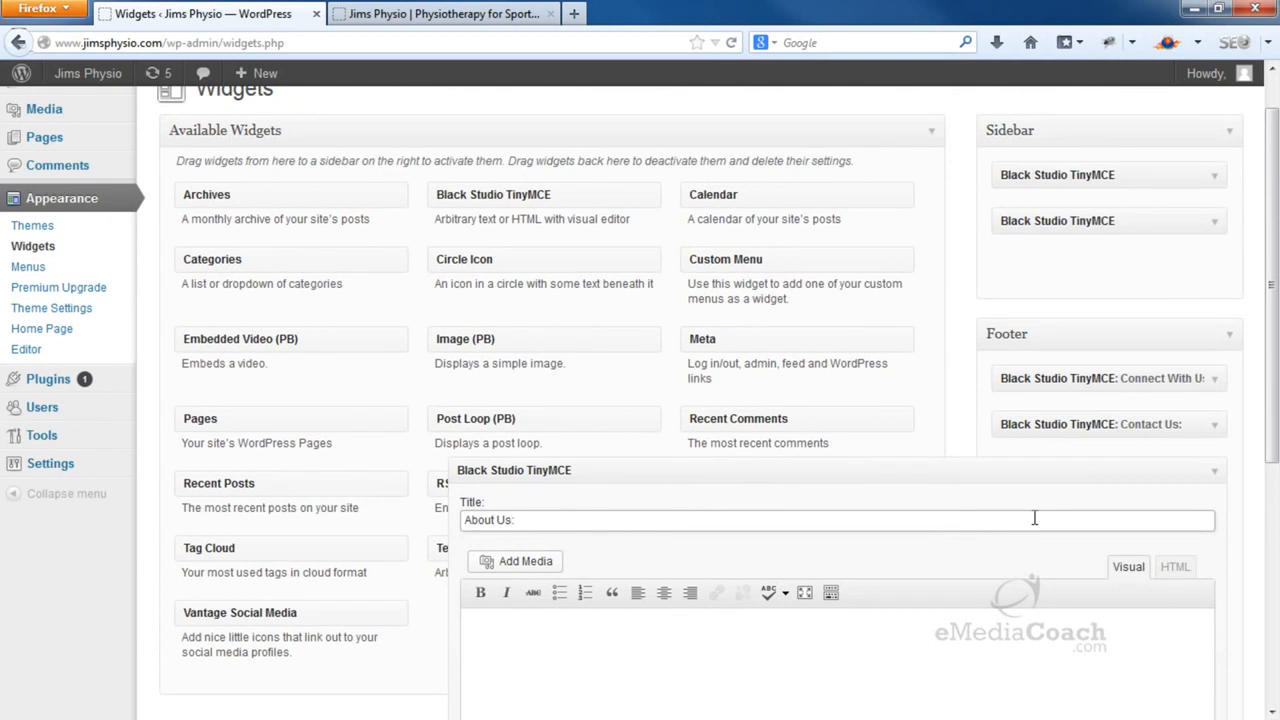
text(:)
scroll(1106, 523, down, 3)
click(1192, 622)
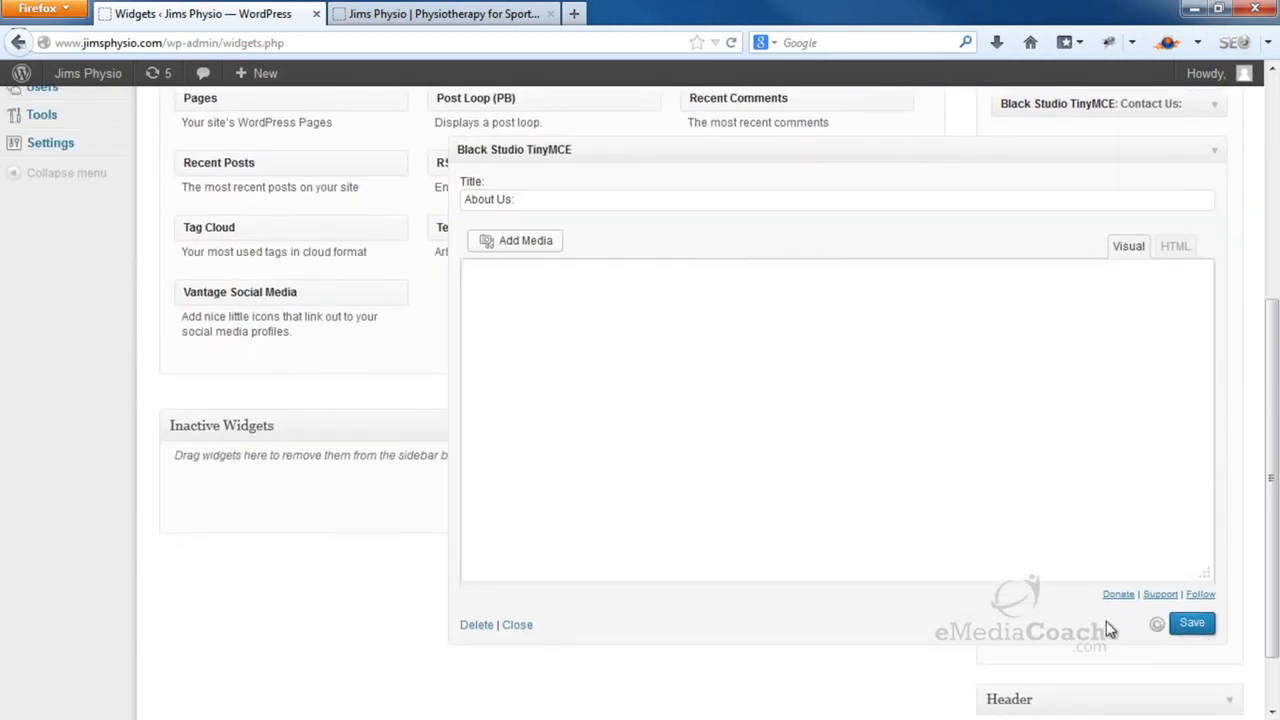
click(1215, 155)
scroll(1110, 215, up, 3)
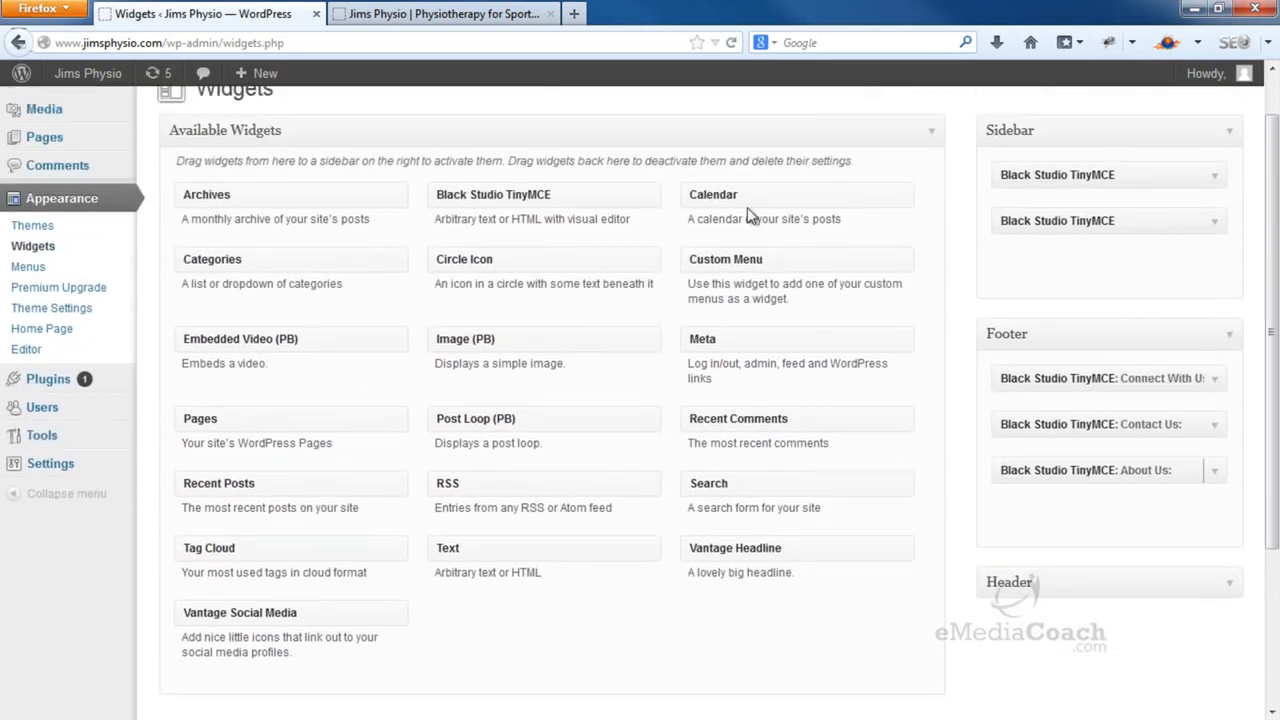
Add a fourth TinyMCE footer widget titled 'Disclaimer:' and save it
drag(625, 196, 1140, 523)
click(1013, 568)
text(D)
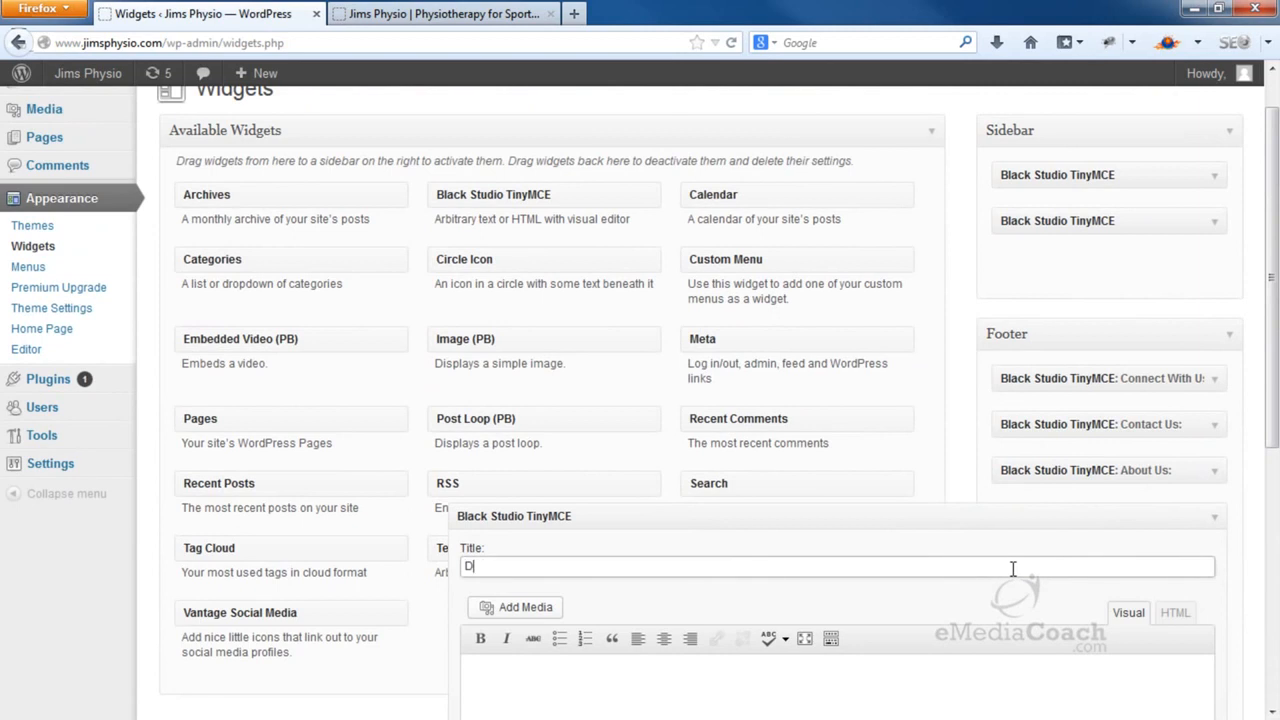
text(isclaimer)
scroll(1013, 568, down, 5)
text(:)
click(1193, 686)
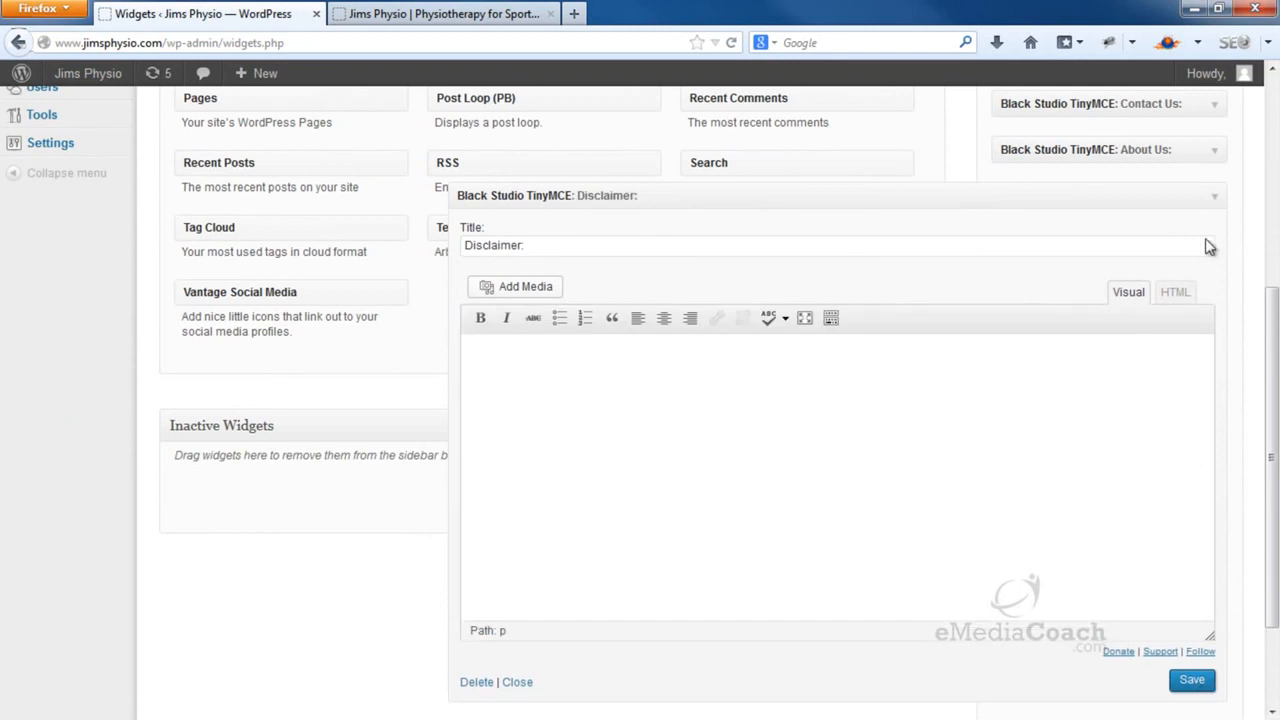
click(1219, 207)
Reload the live site to check the four footer headings, then return to the Widgets page
click(486, 14)
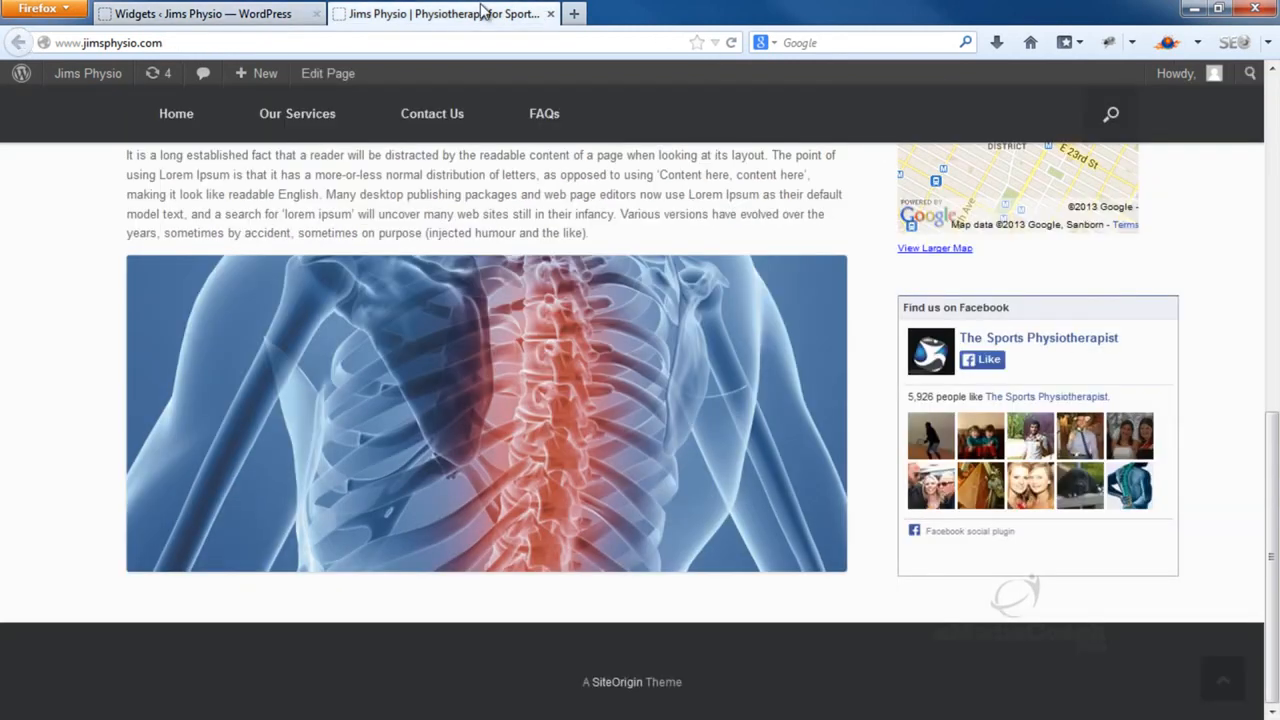
key(F5)
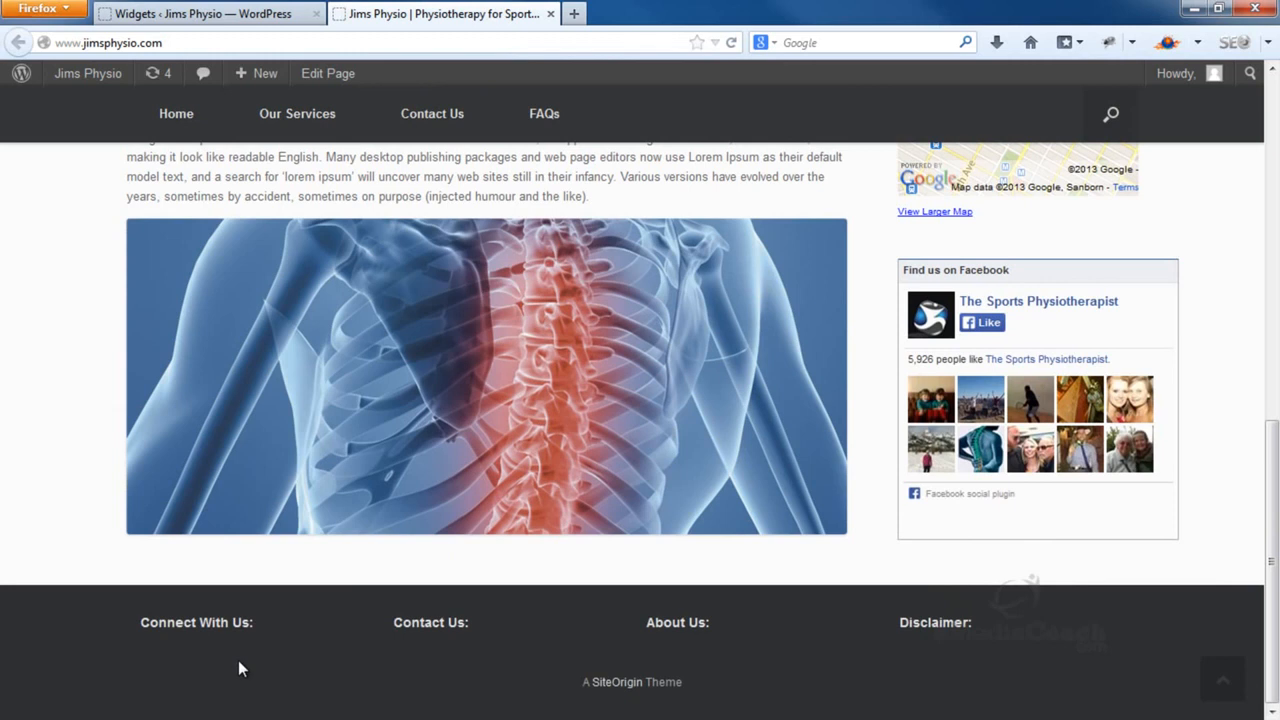
click(300, 10)
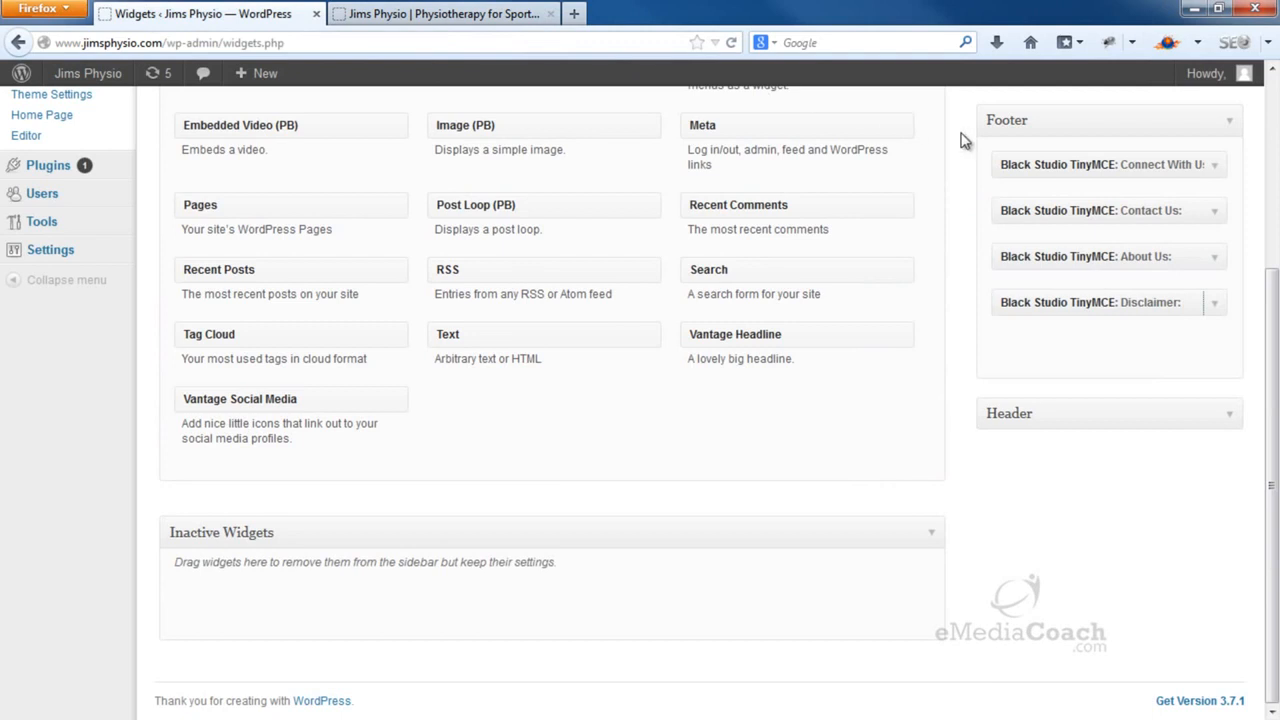
Delete the Connect With Us text widget from the Footer
click(1217, 169)
click(1217, 169)
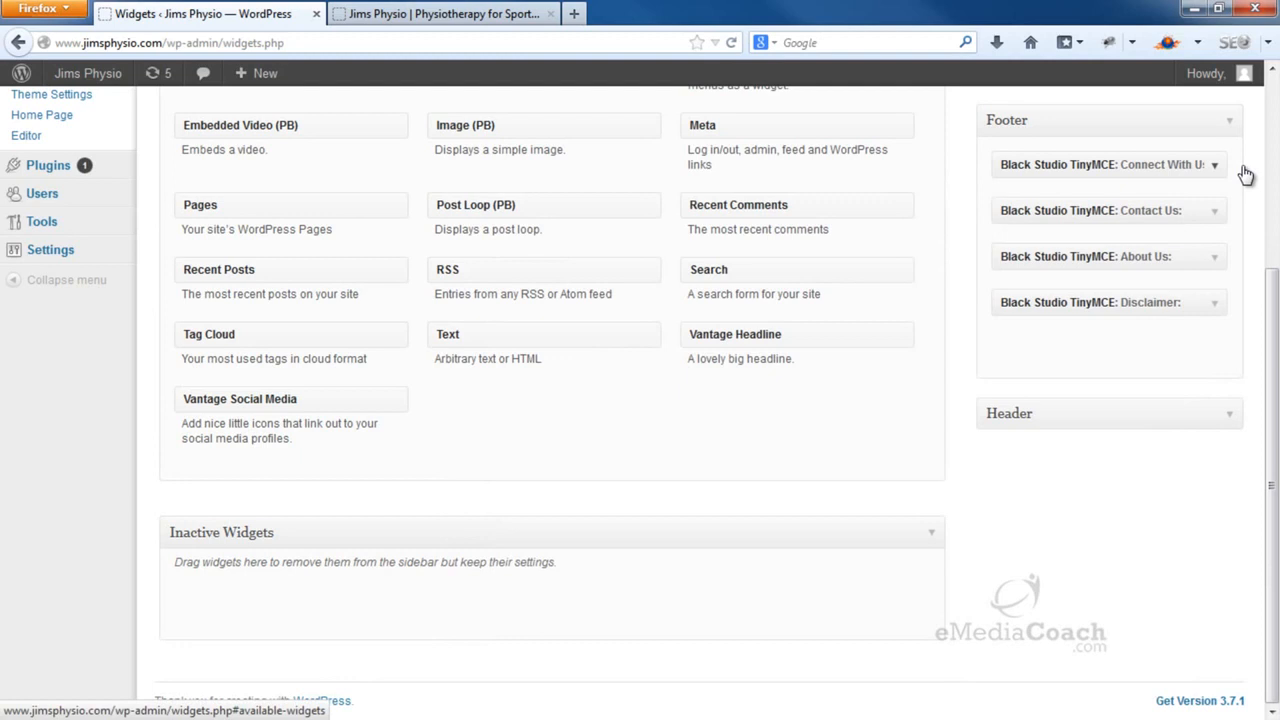
click(1243, 170)
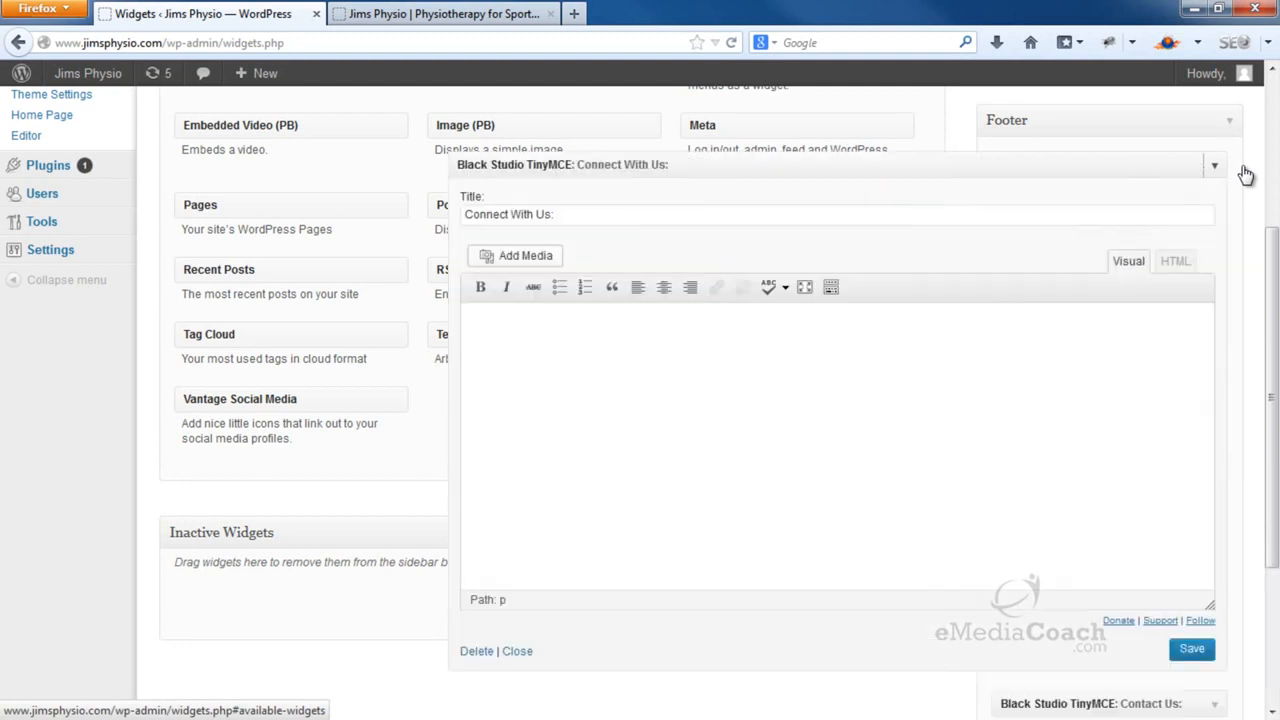
click(476, 652)
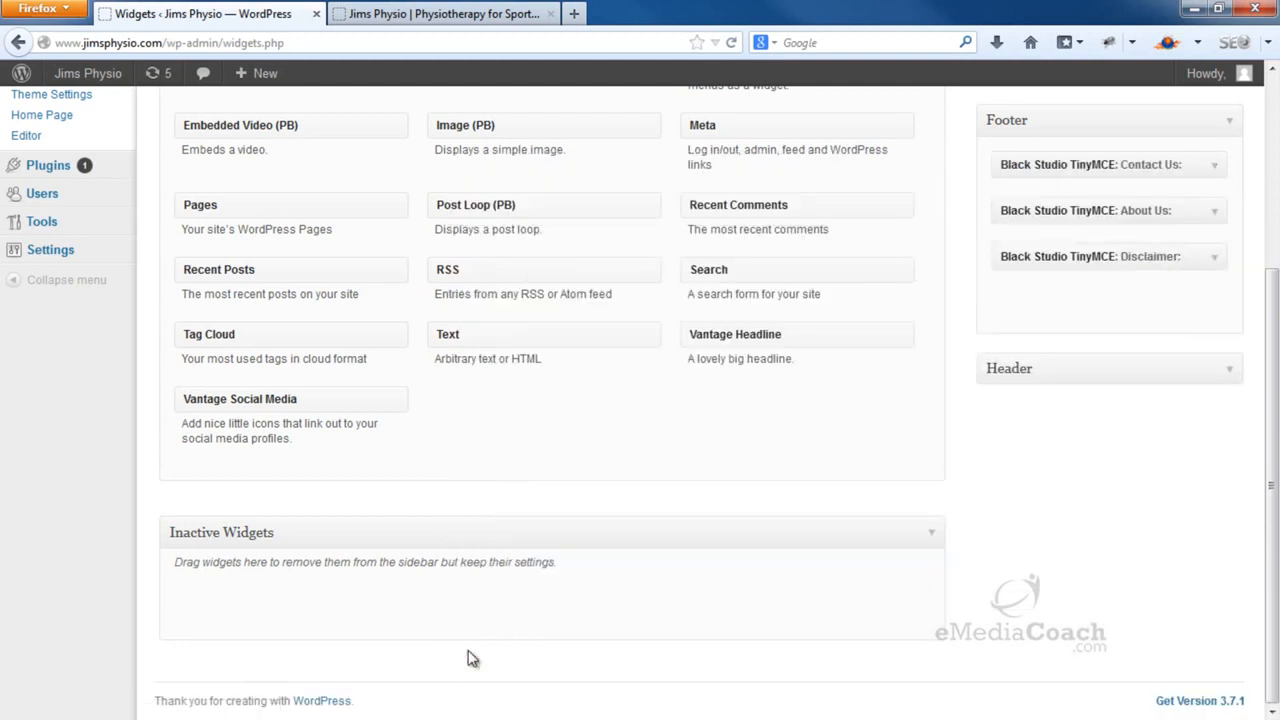
drag(329, 400, 1145, 166)
click(1077, 214)
text(Connect With Us:)
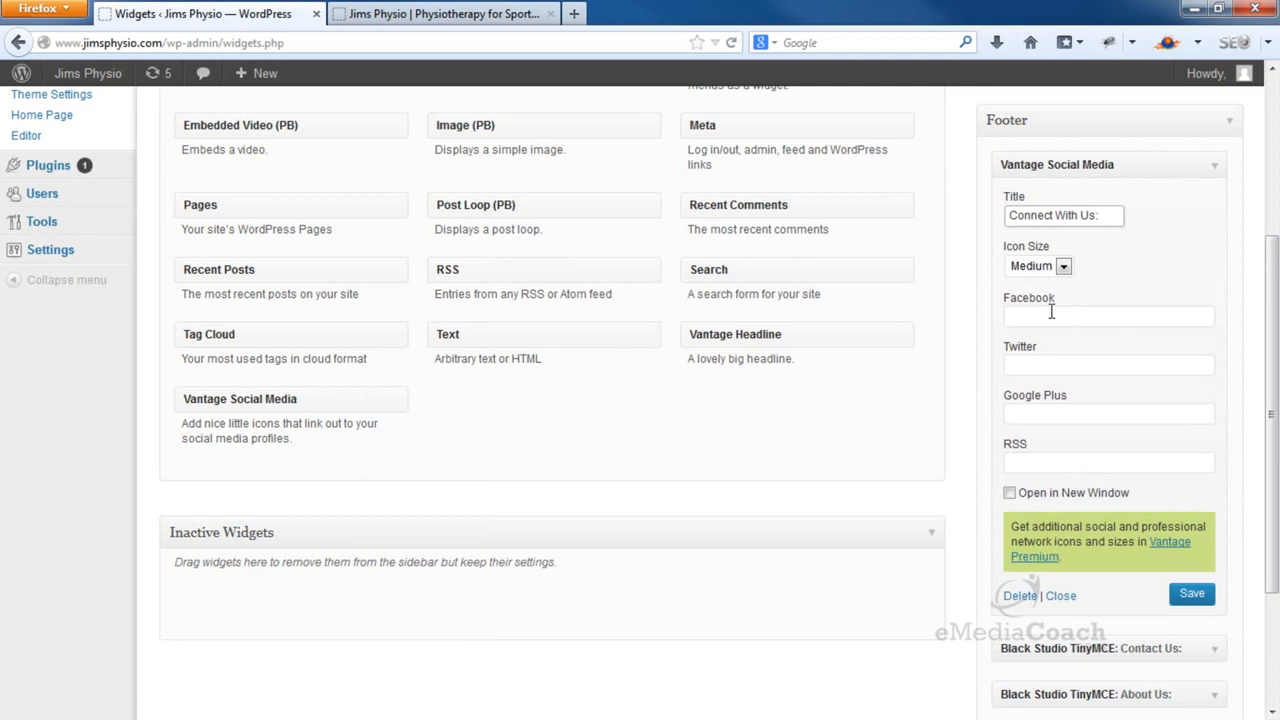
click(1050, 313)
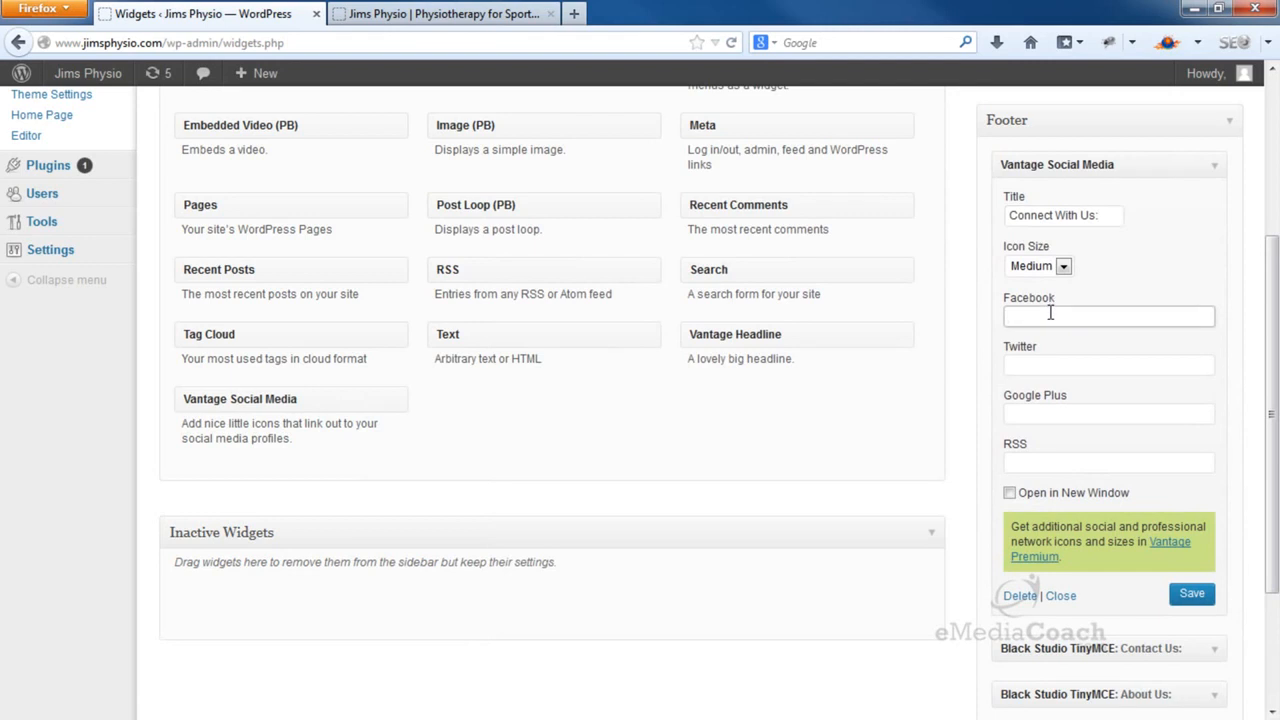
text(Http://www.facebook.com)
key(ctrl+a)
key(ctrl+c)
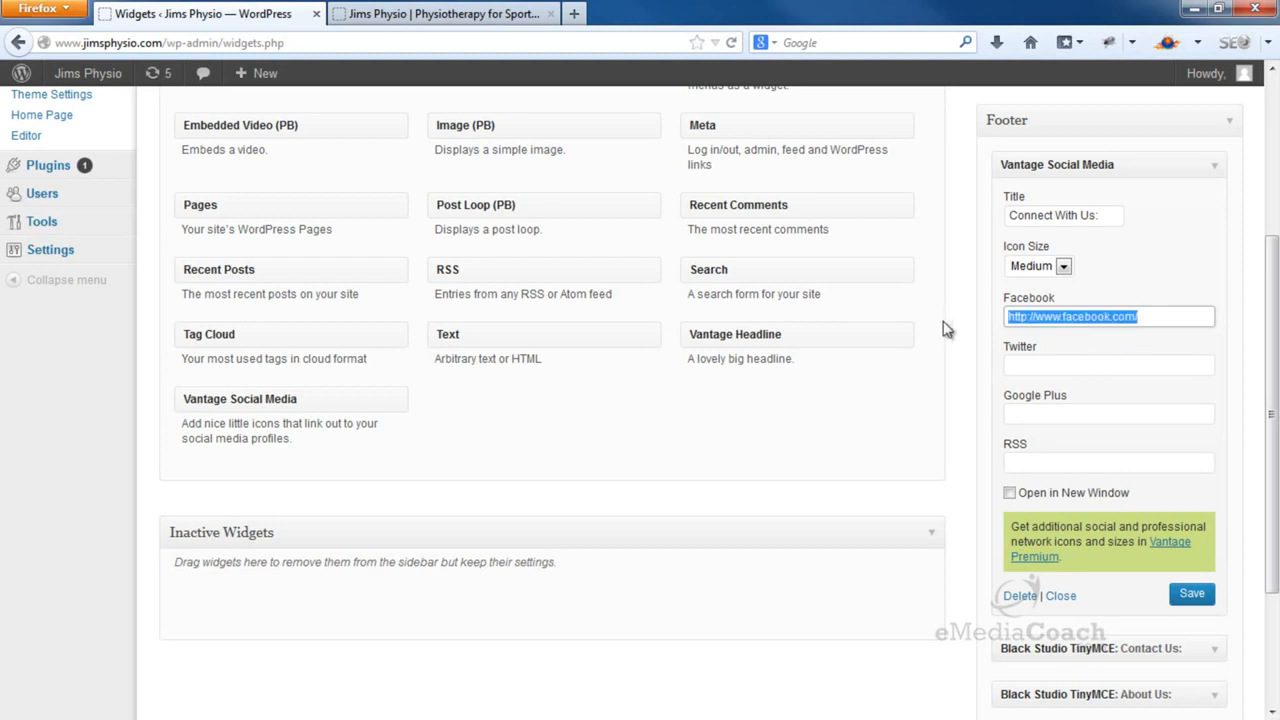
click(1040, 365)
key(ctrl+v)
double_click(1076, 366)
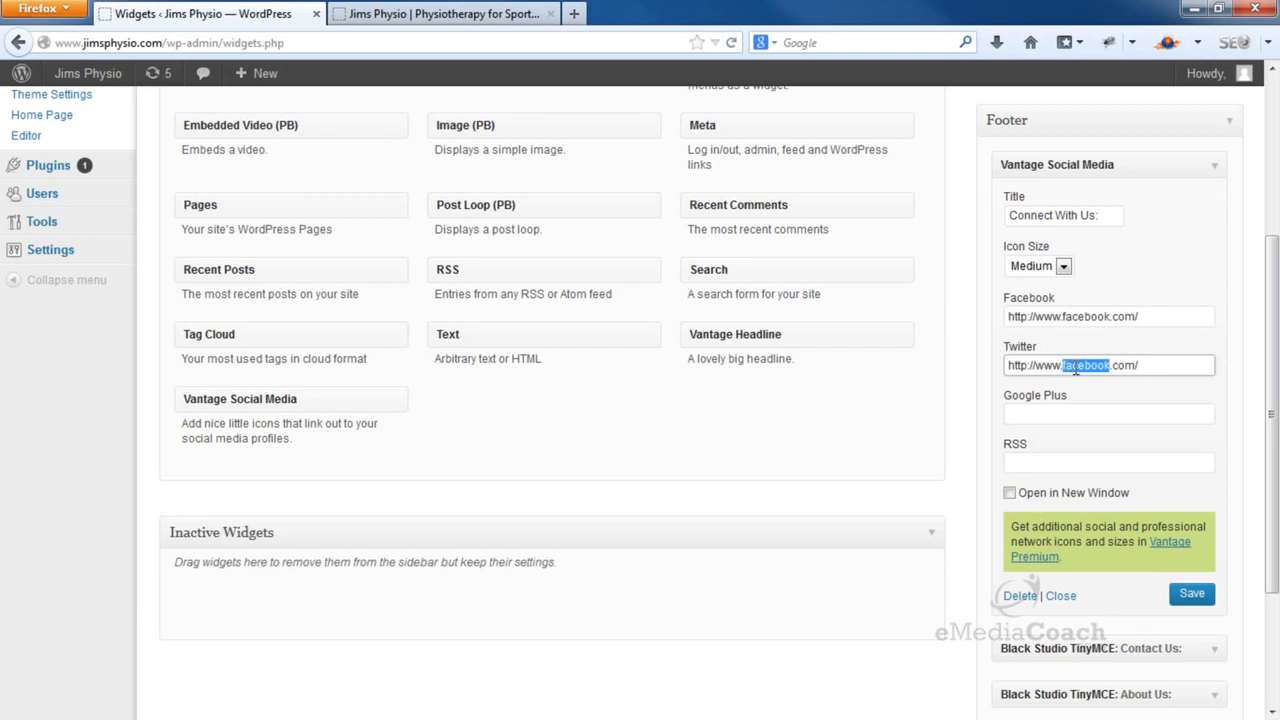
text(twitter)
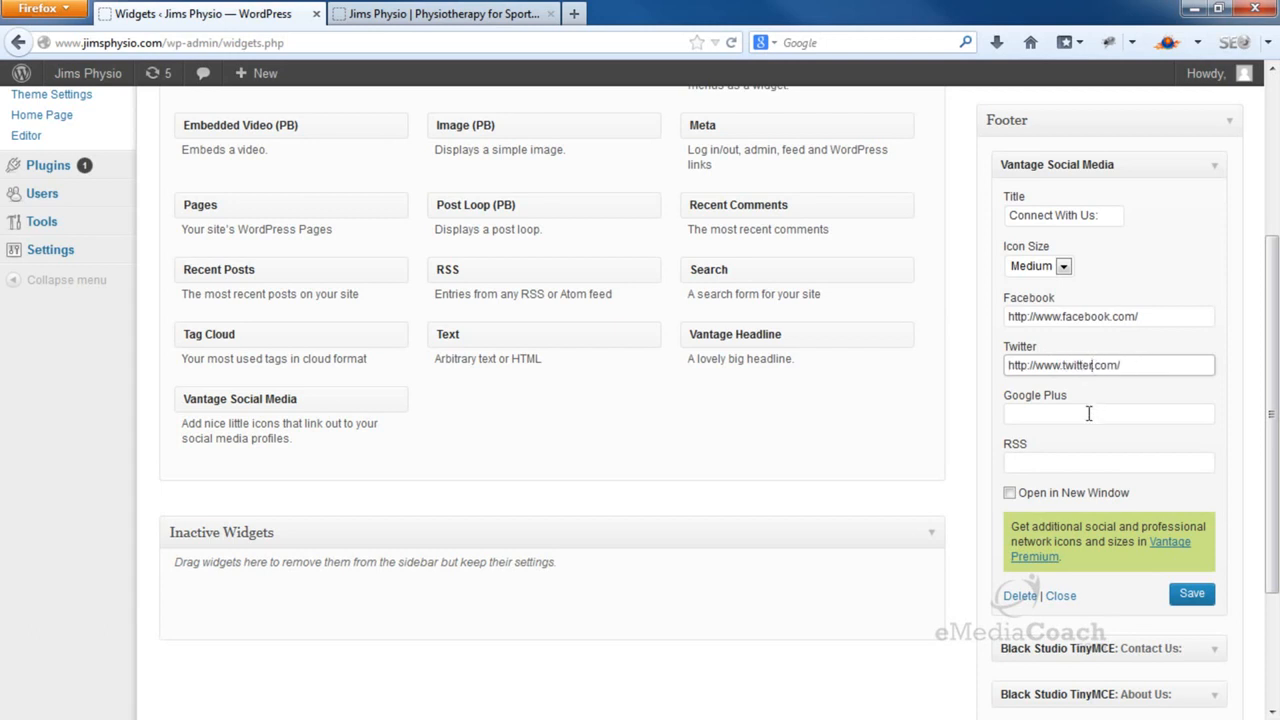
click(1089, 413)
key(ctrl+v)
double_click(1074, 414)
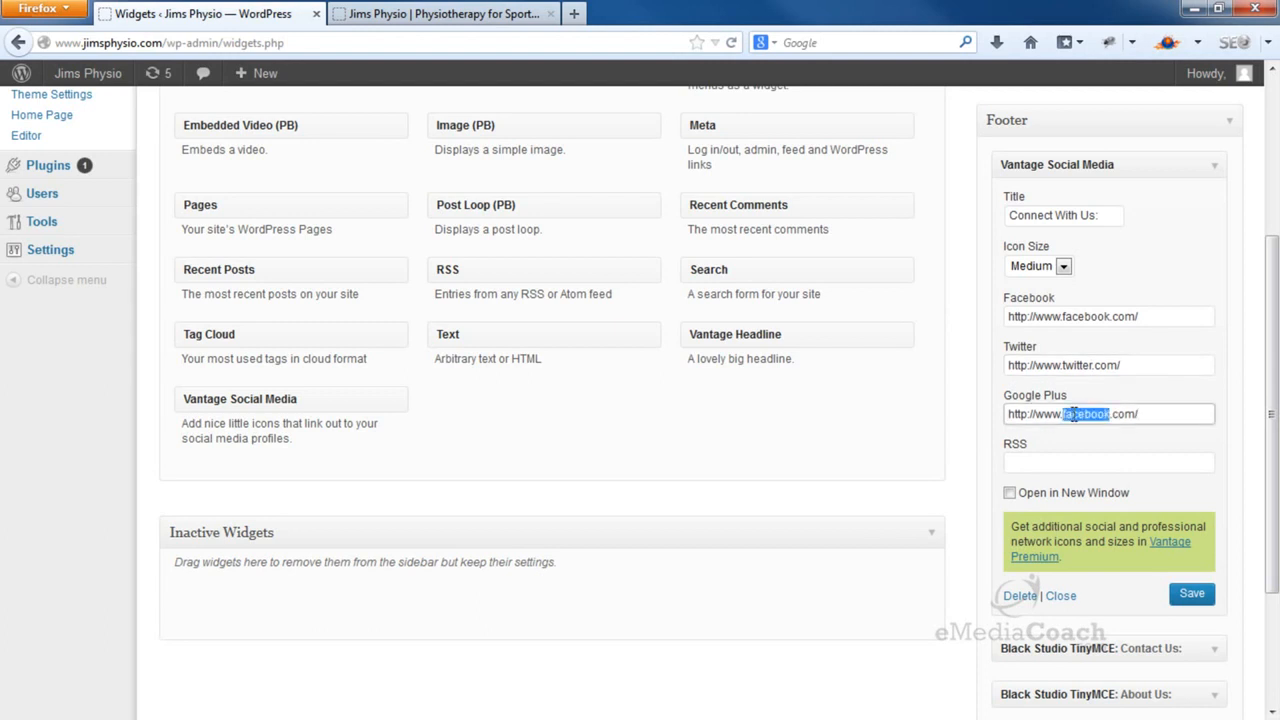
text(google)
Make the social icons open in a new window and save the widget
click(1040, 464)
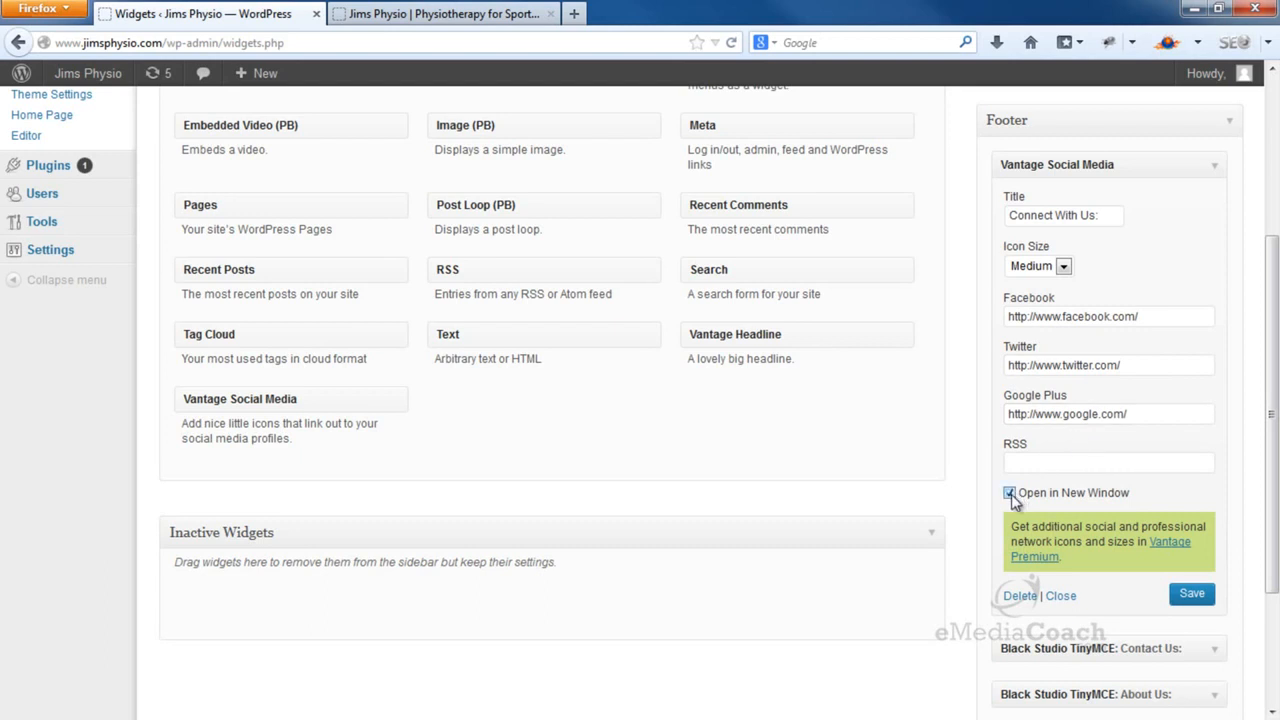
click(1190, 595)
click(517, 20)
Reload the site and test the footer Google+ icon, closing the Google tab it opens
click(731, 43)
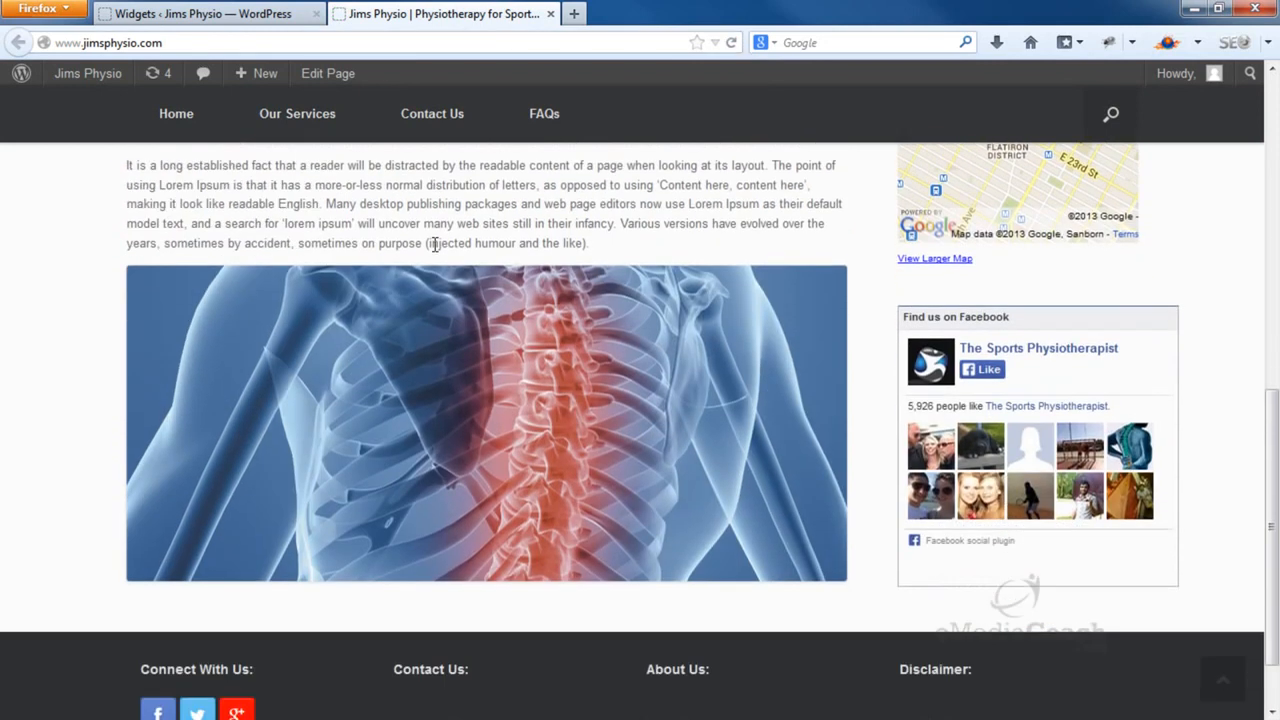
scroll(435, 245, down, 2)
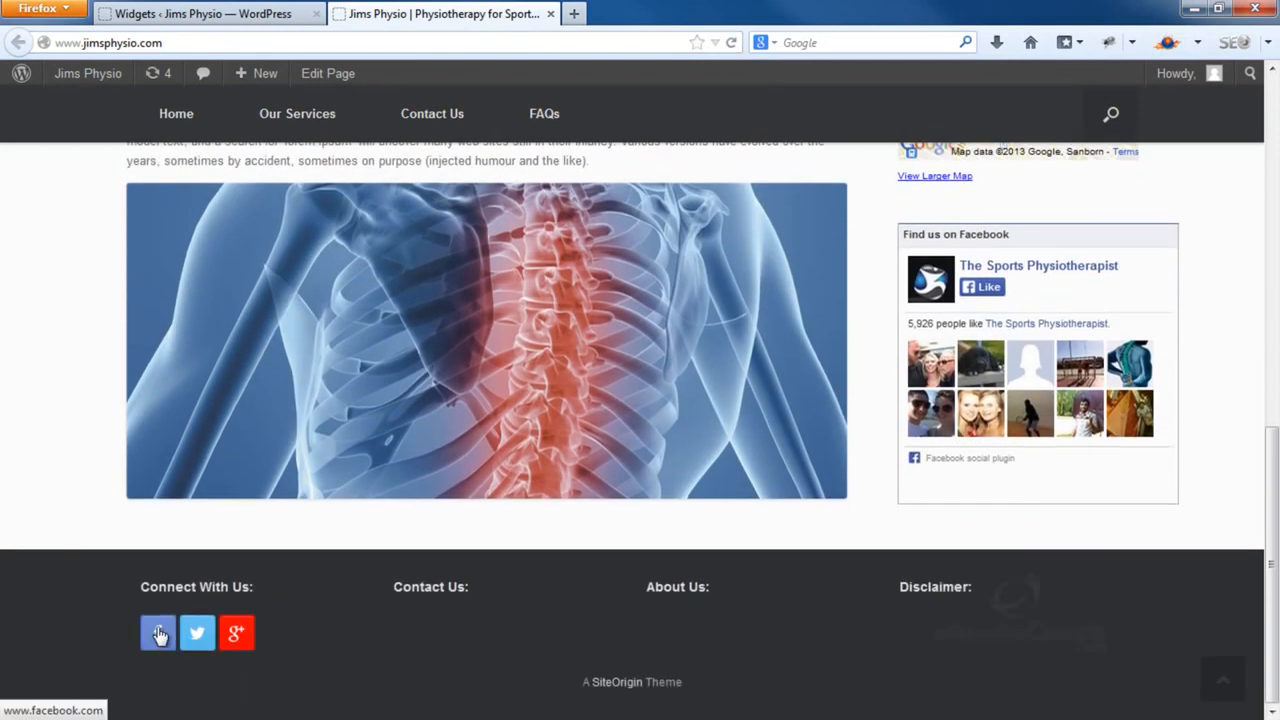
click(236, 632)
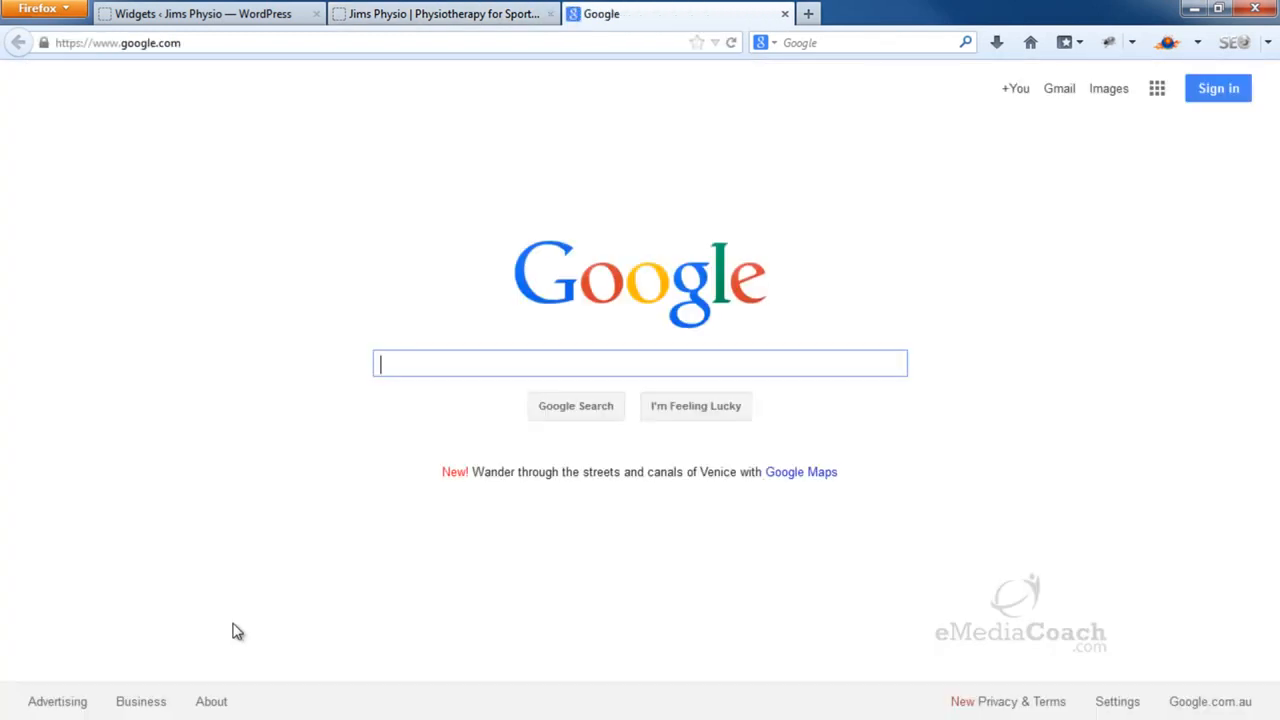
click(784, 14)
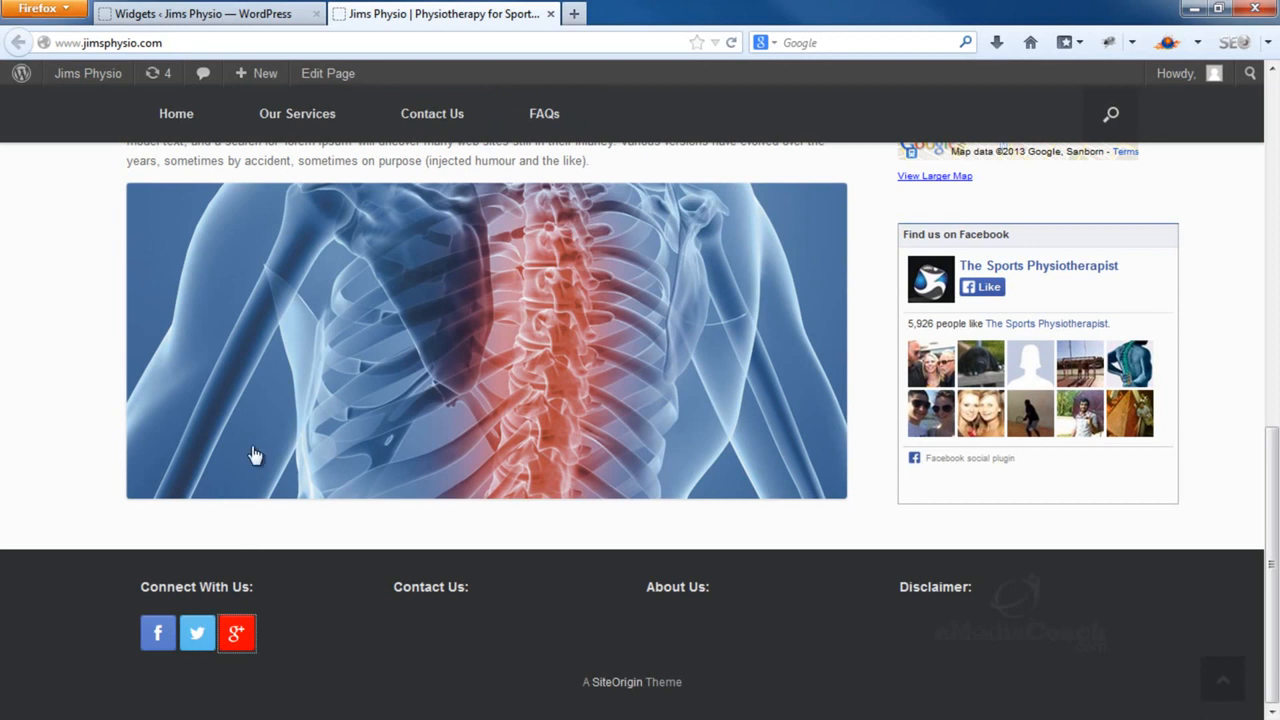
Back on the Widgets page, open the Contact Us footer widget for editing
click(280, 16)
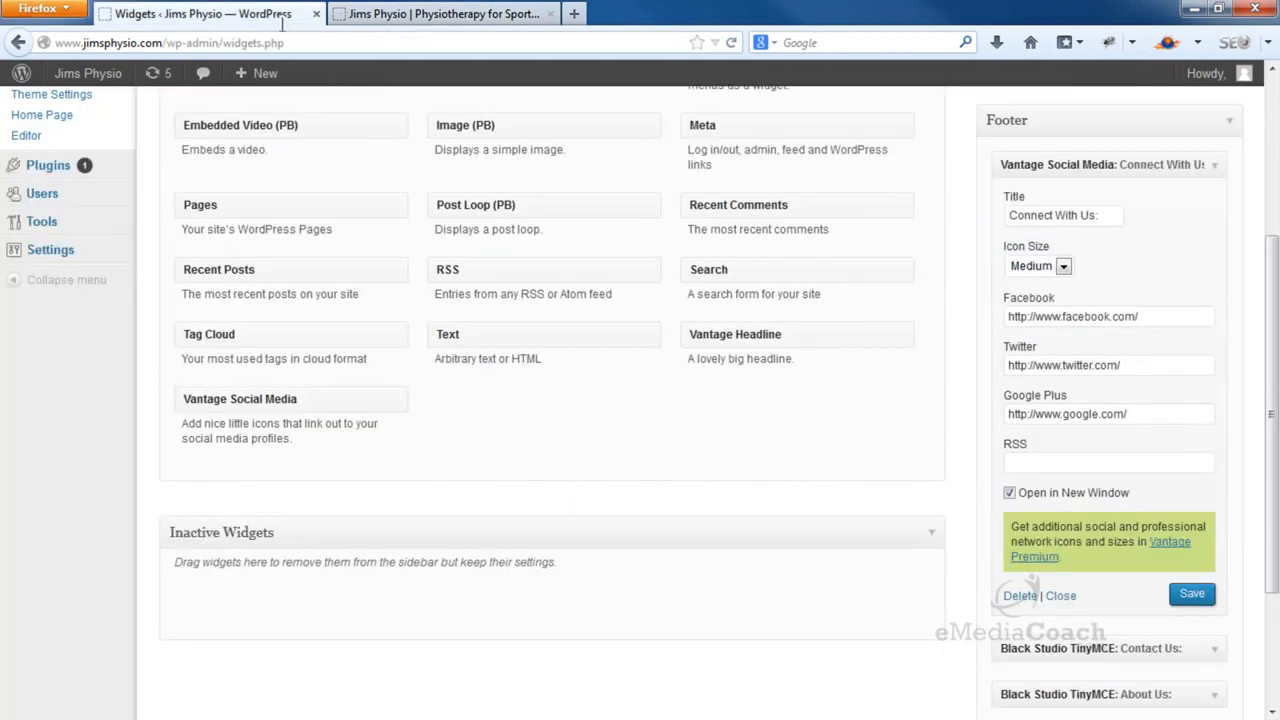
click(1235, 124)
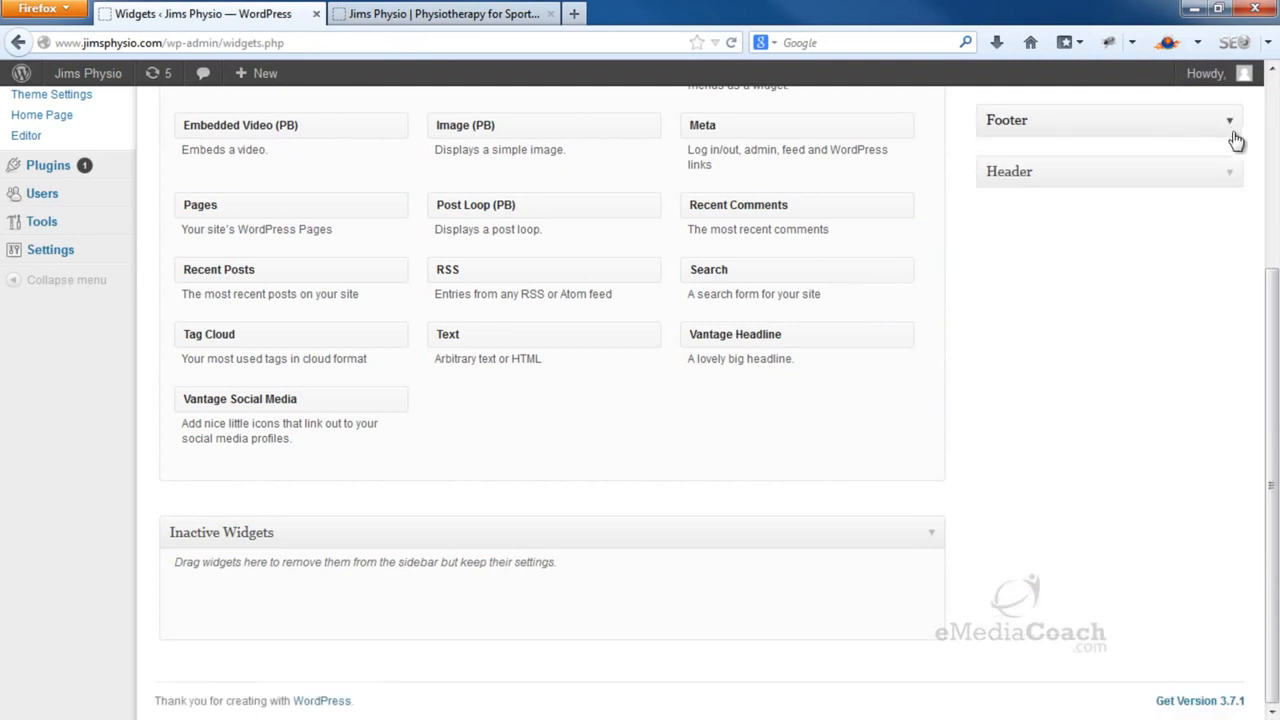
click(1234, 127)
click(1215, 167)
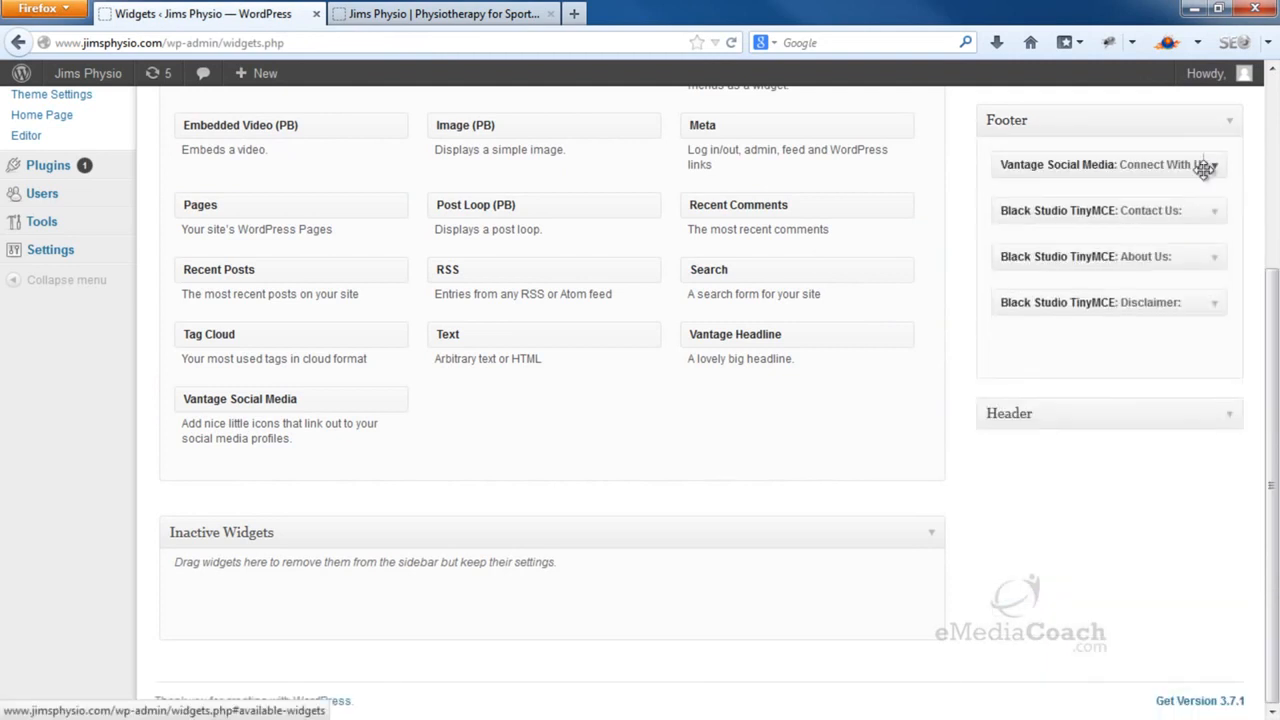
click(1205, 210)
Enter 'For more information, please call' with the phone number and email address, then save
click(672, 443)
text(For m)
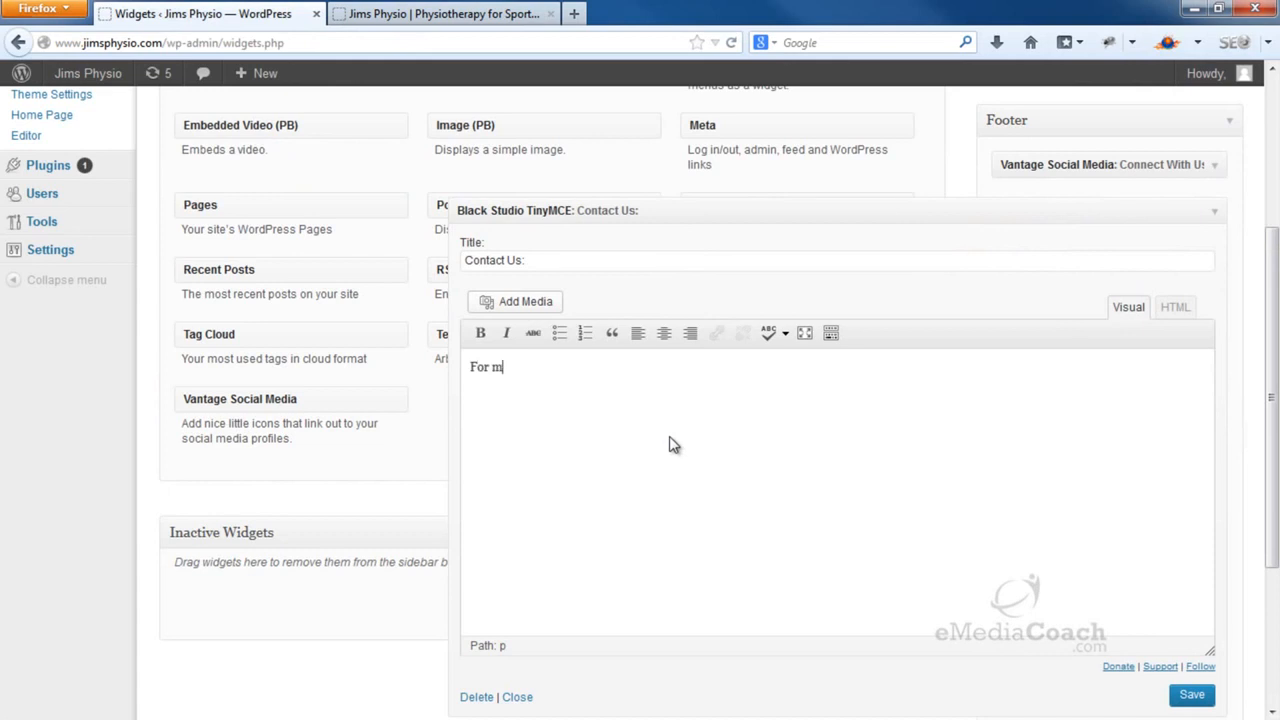
text(ore information, please call)
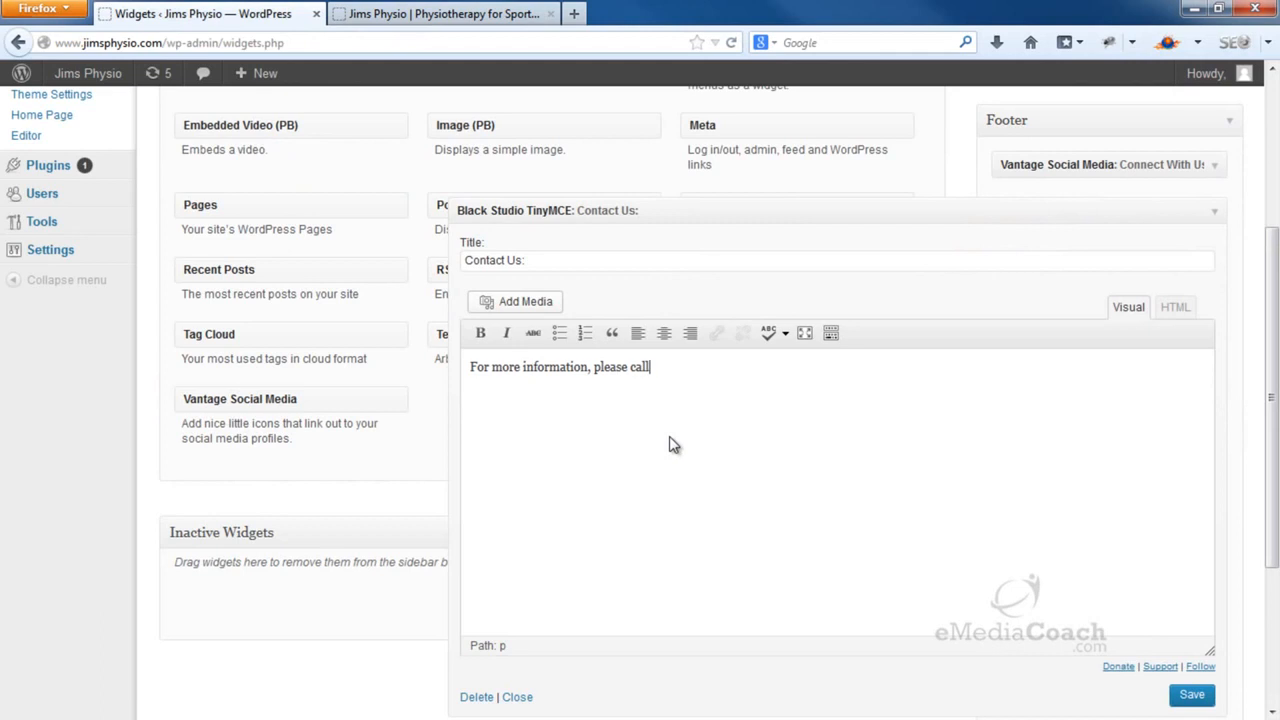
text( ()
scroll(672, 444, down, 3)
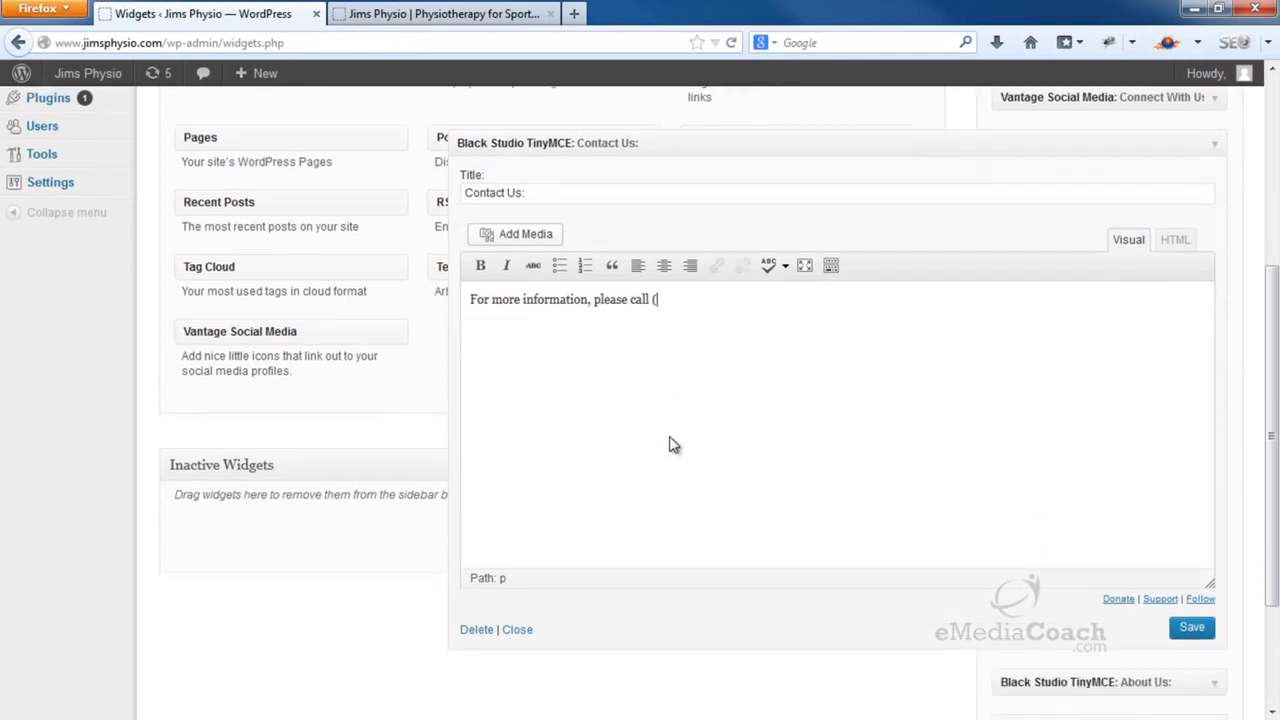
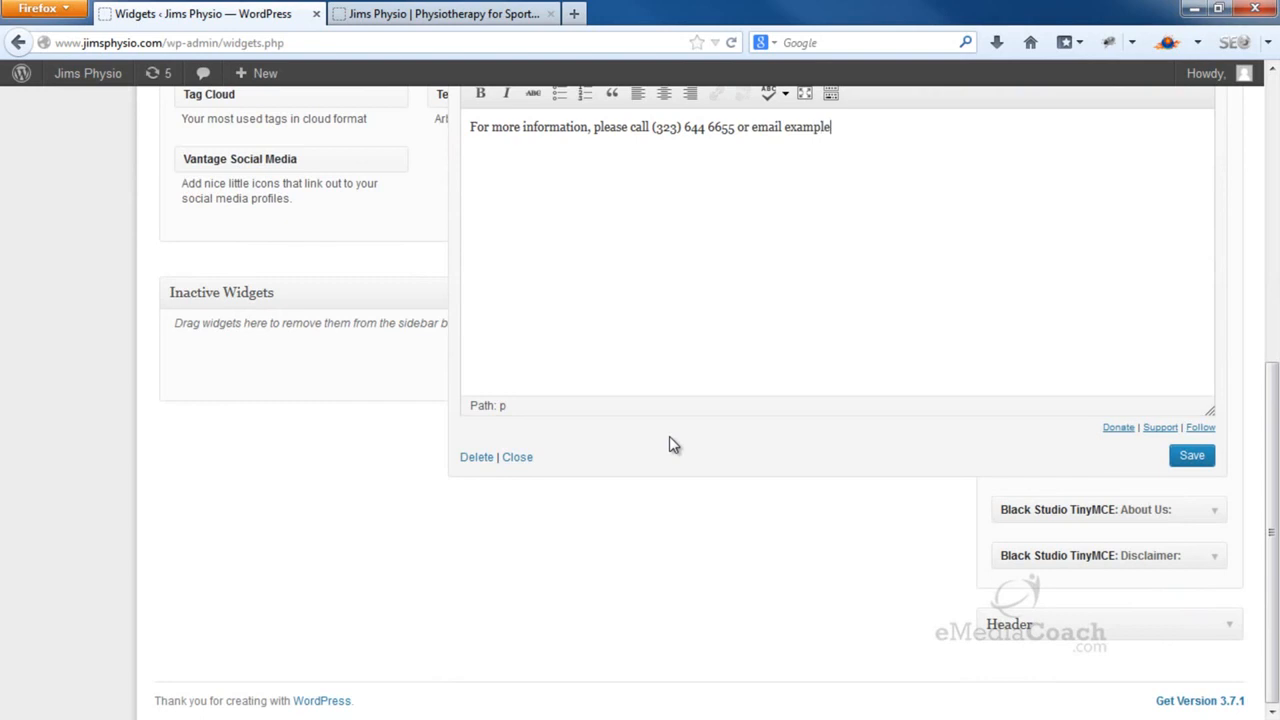
click(1191, 457)
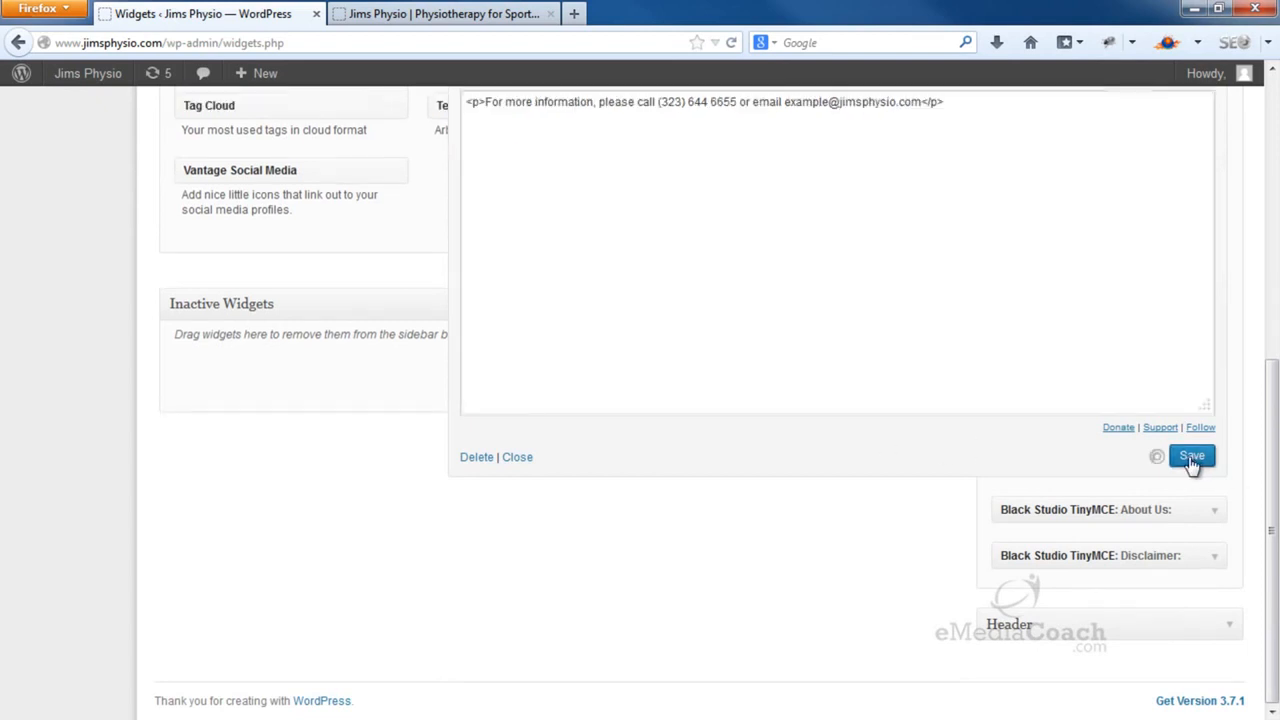
click(524, 469)
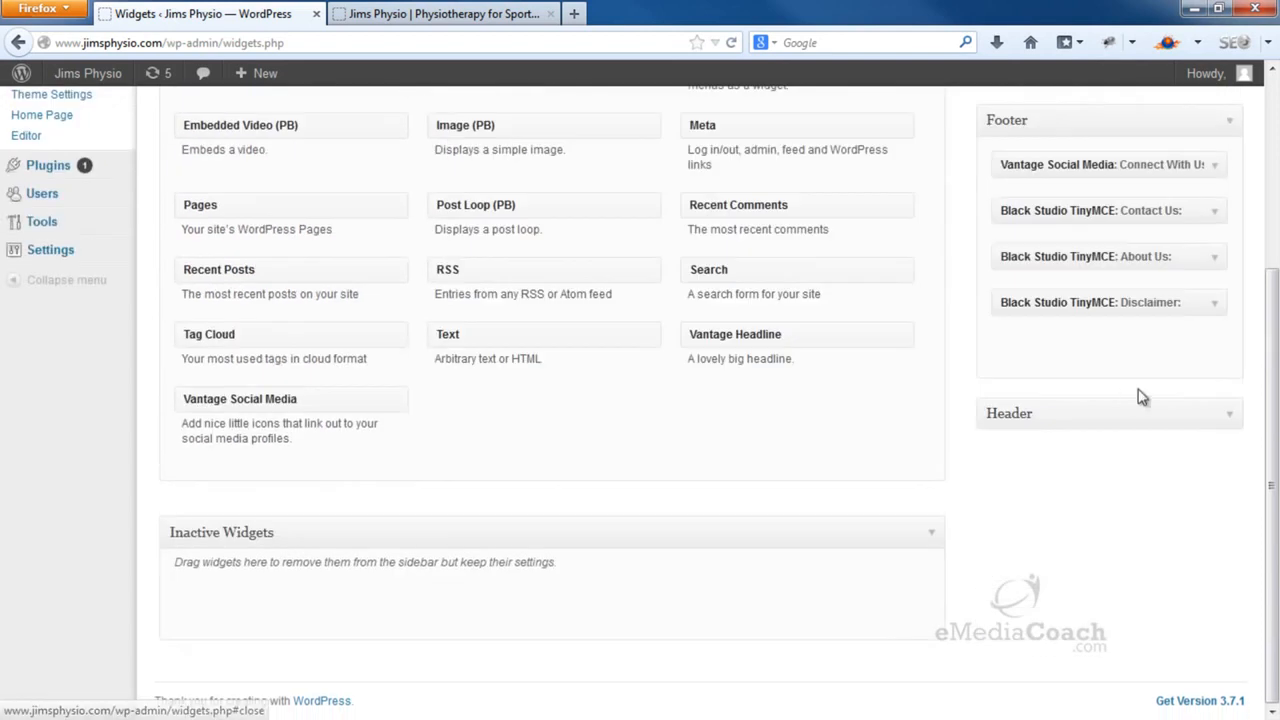
Write the About Us blurb about a small team of motivated physiotherapists and save it
click(1214, 258)
text(We are a small team of)
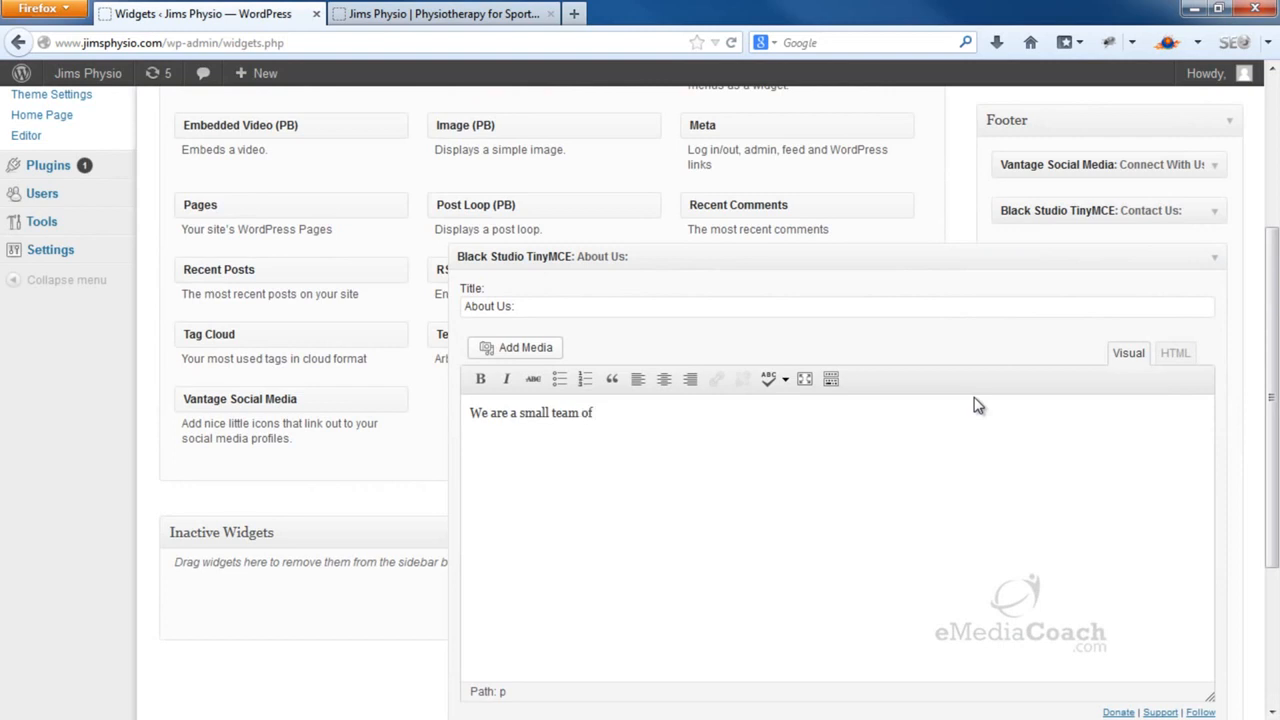
text( motivated physioth)
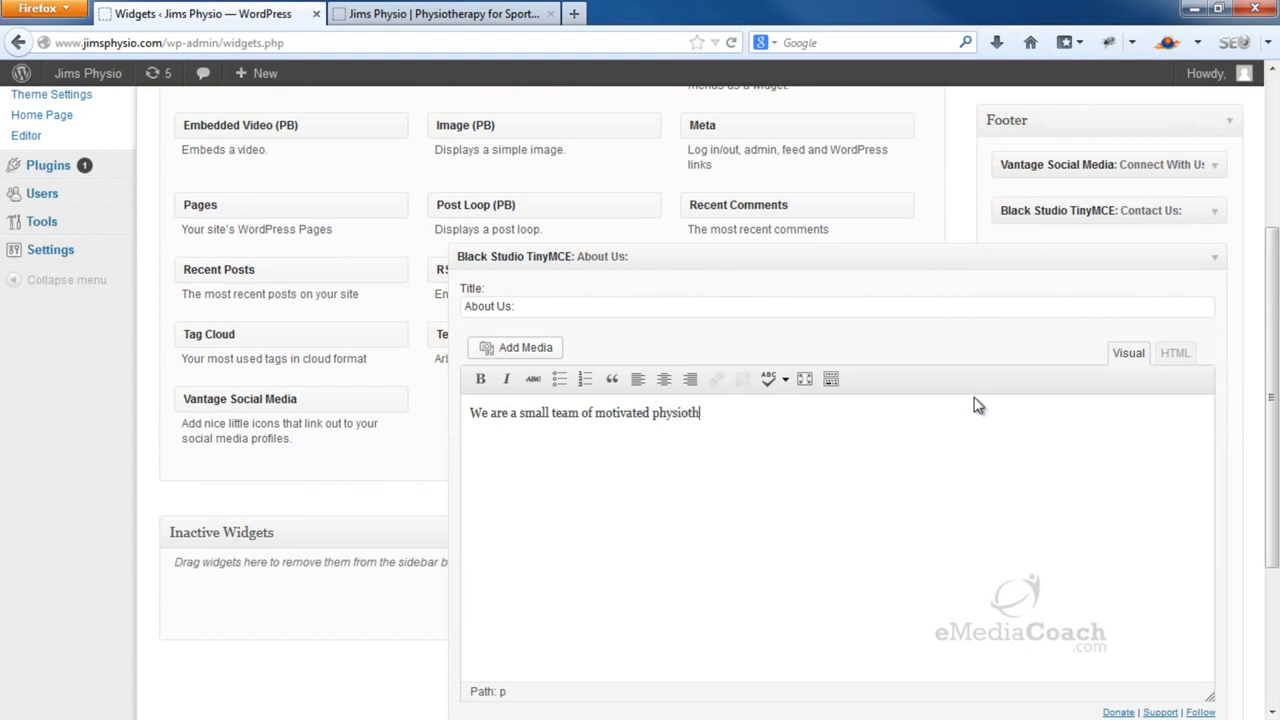
text(erapists, dedicated to helpi)
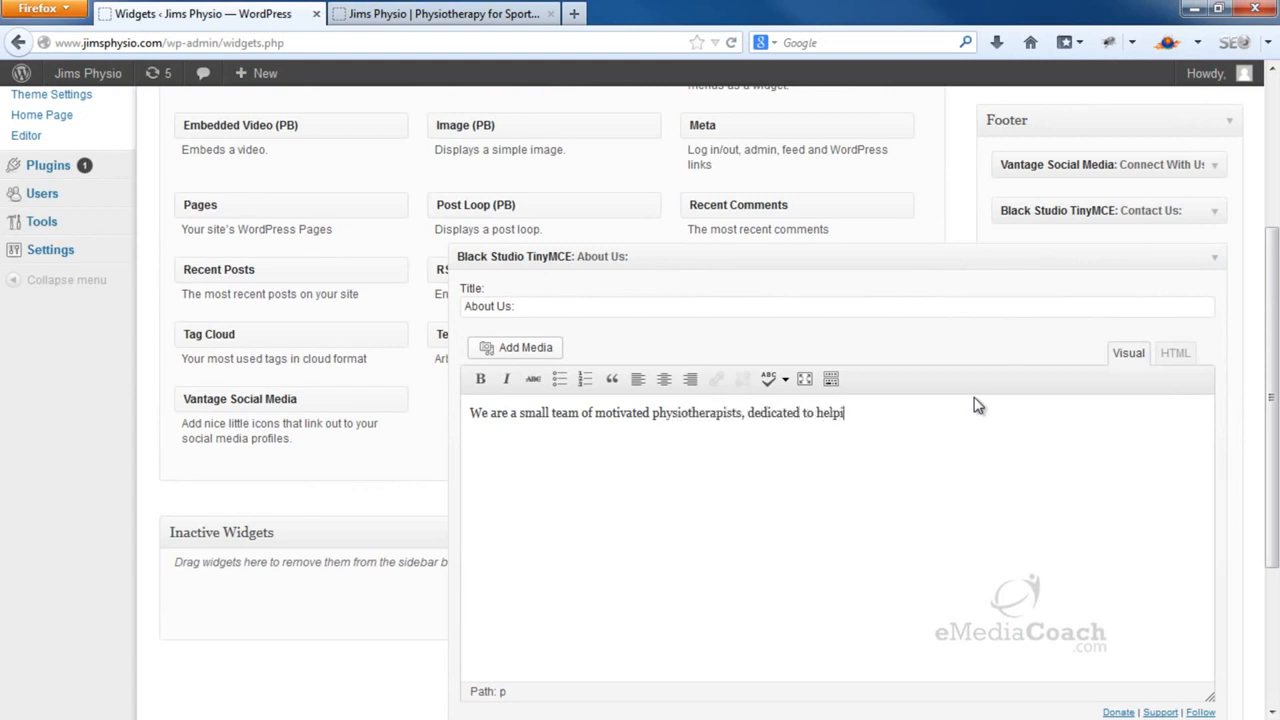
text(ng you recover from)
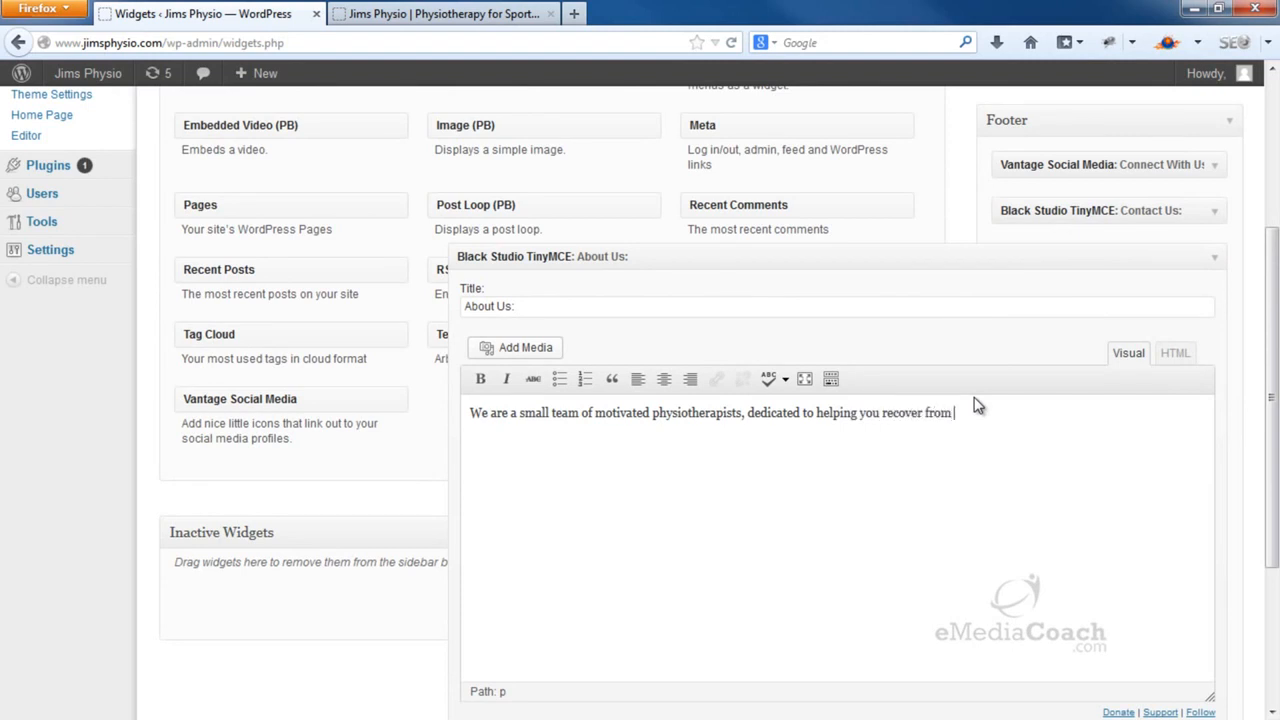
text( sports related injuries.)
scroll(974, 397, down, 2)
scroll(978, 405, down, 3)
click(1193, 520)
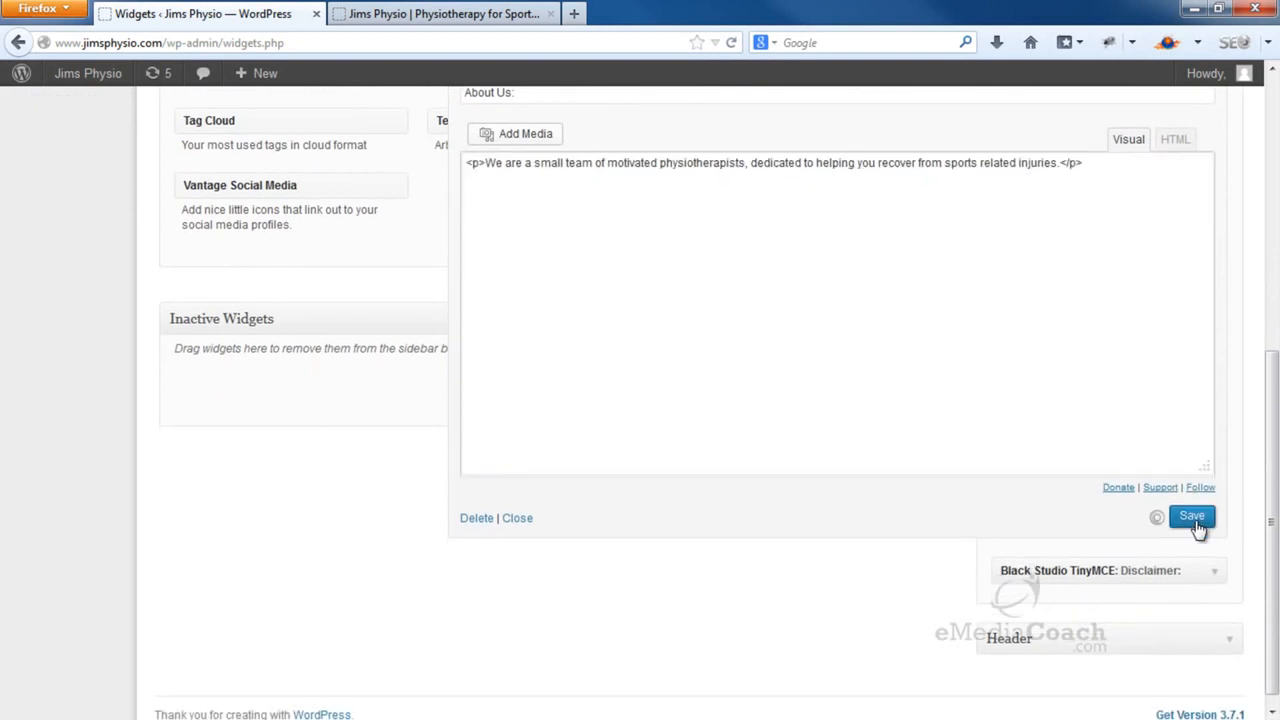
click(524, 522)
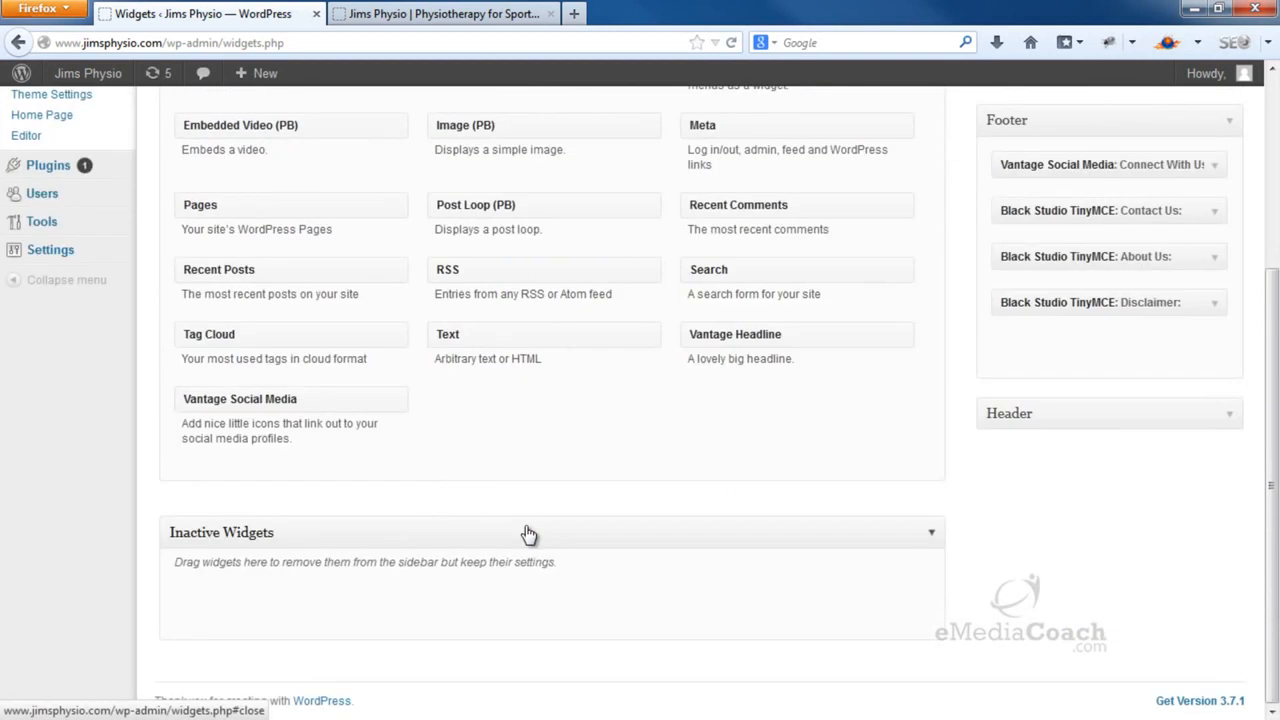
Write the Disclaimer text saying the site is a sample for demonstration only, then save
click(1216, 305)
text(This website)
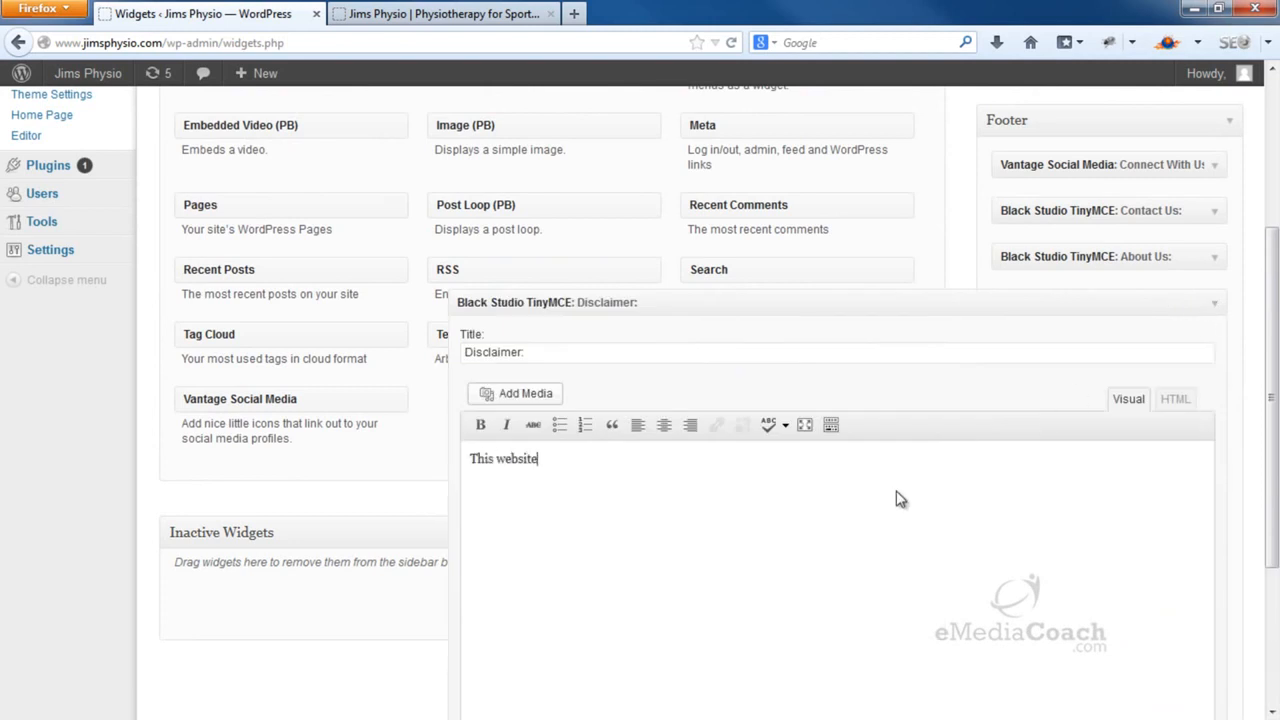
text( is not intended to treat)
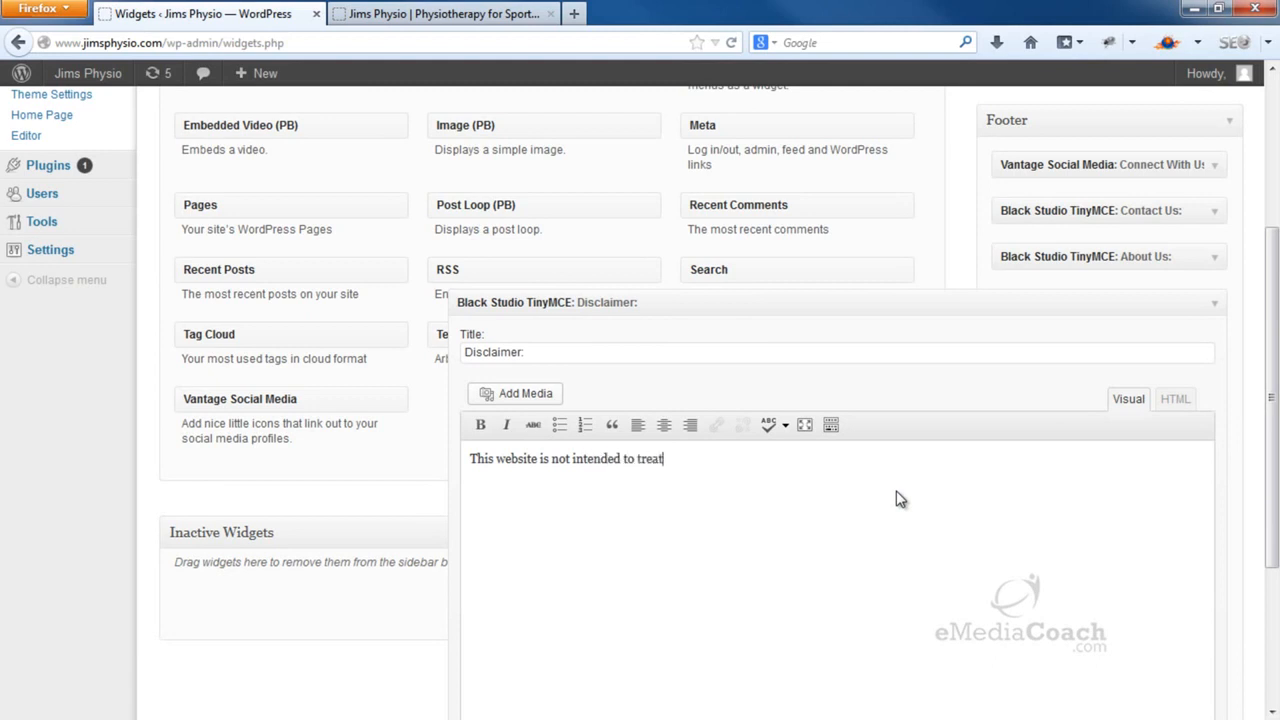
text( any diseas)
key(BackSpace)
key(BackSpace)
text(sease or illness)
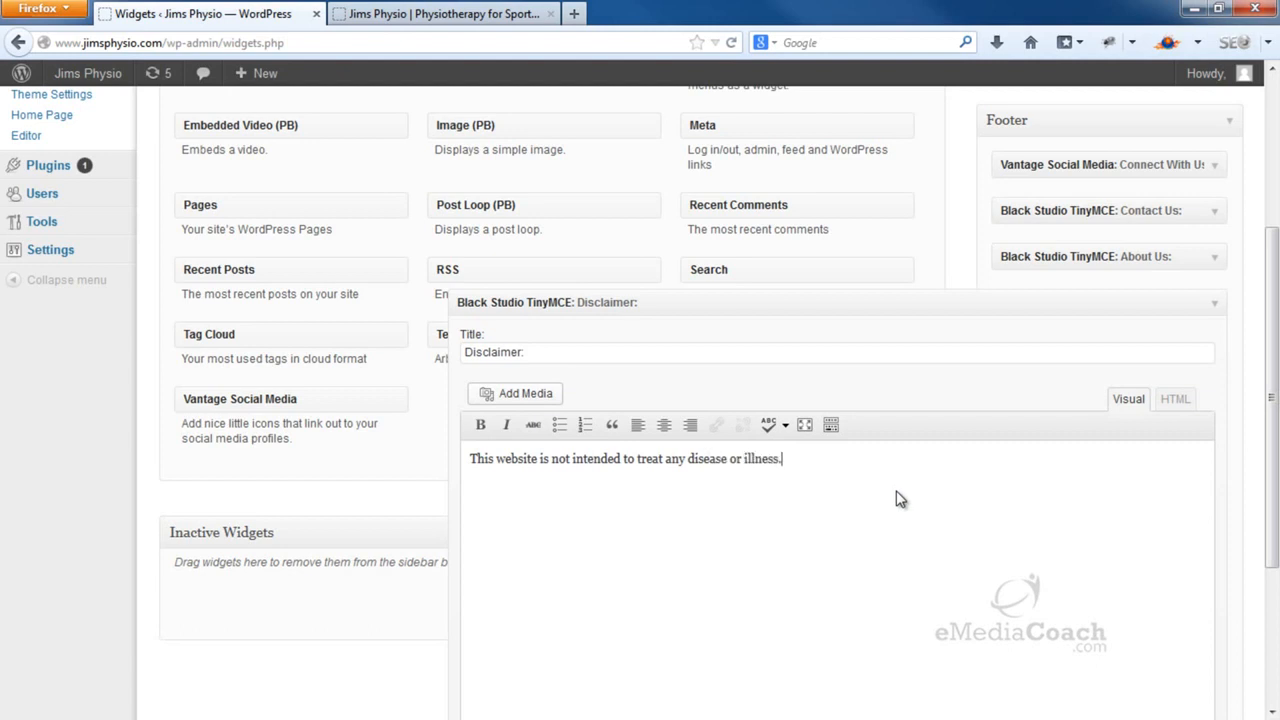
text(. It is a sample site only)
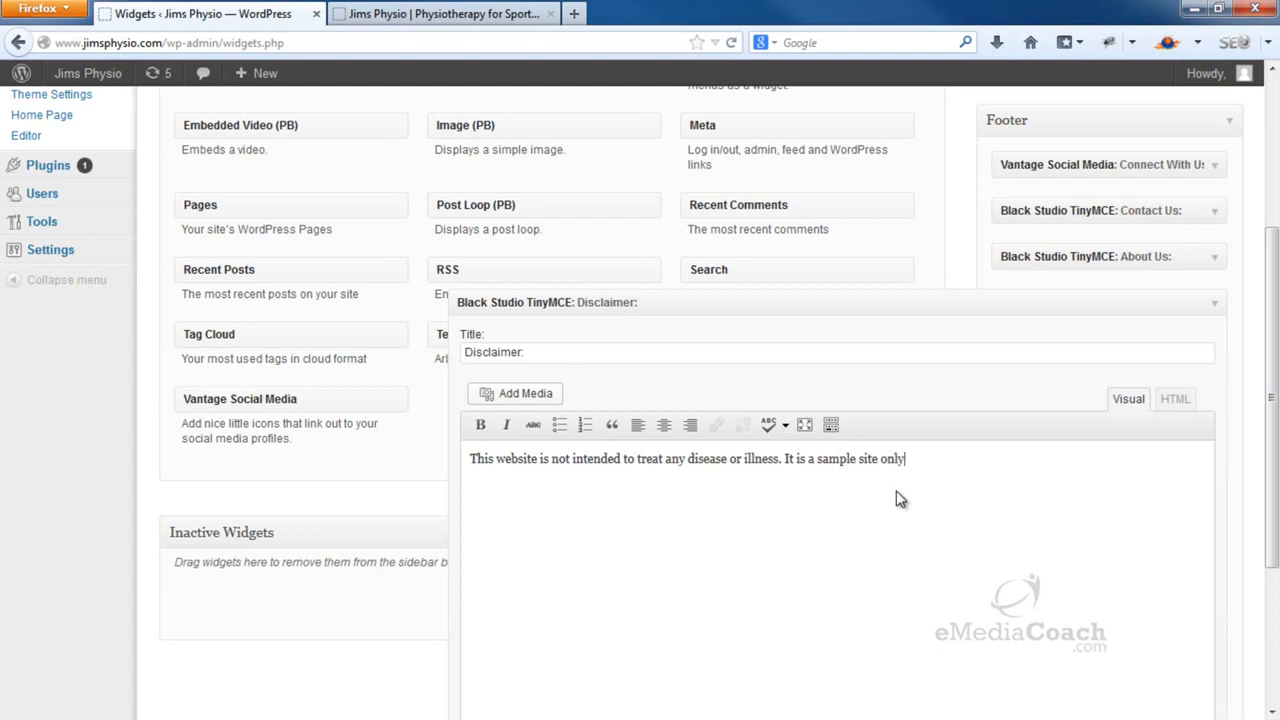
text(, and all content is for )
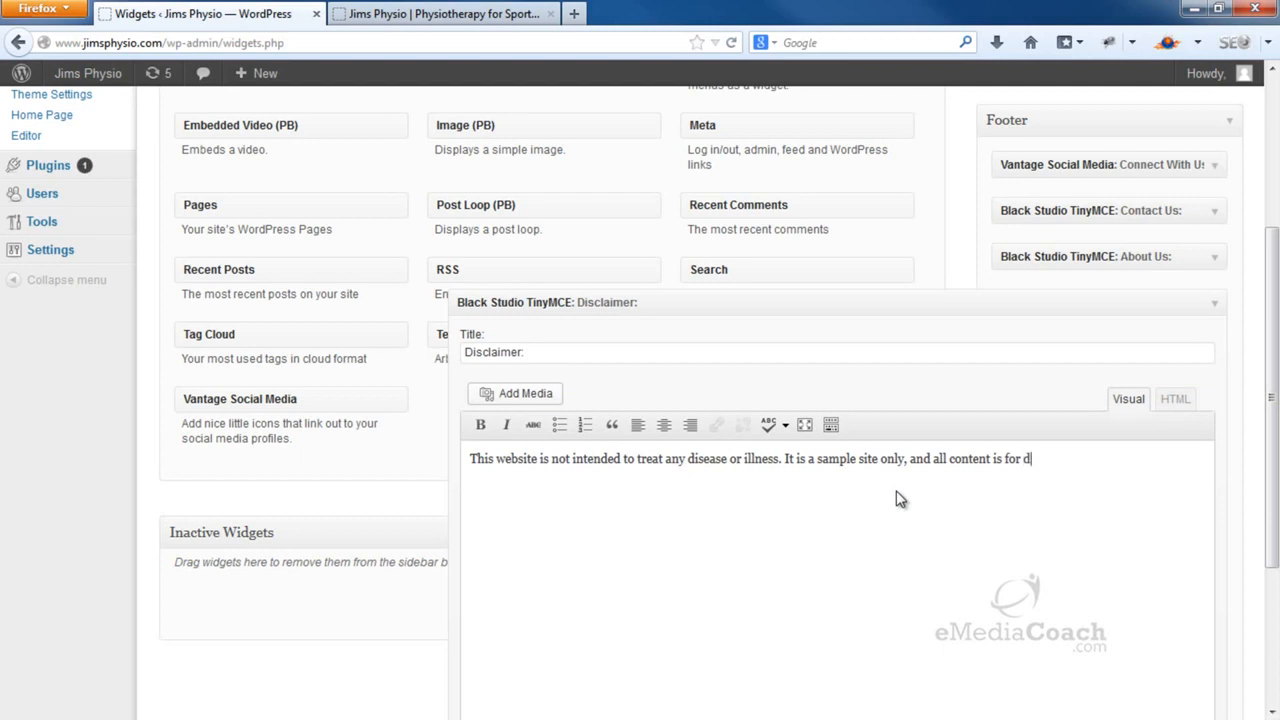
text(demonstration purposes)
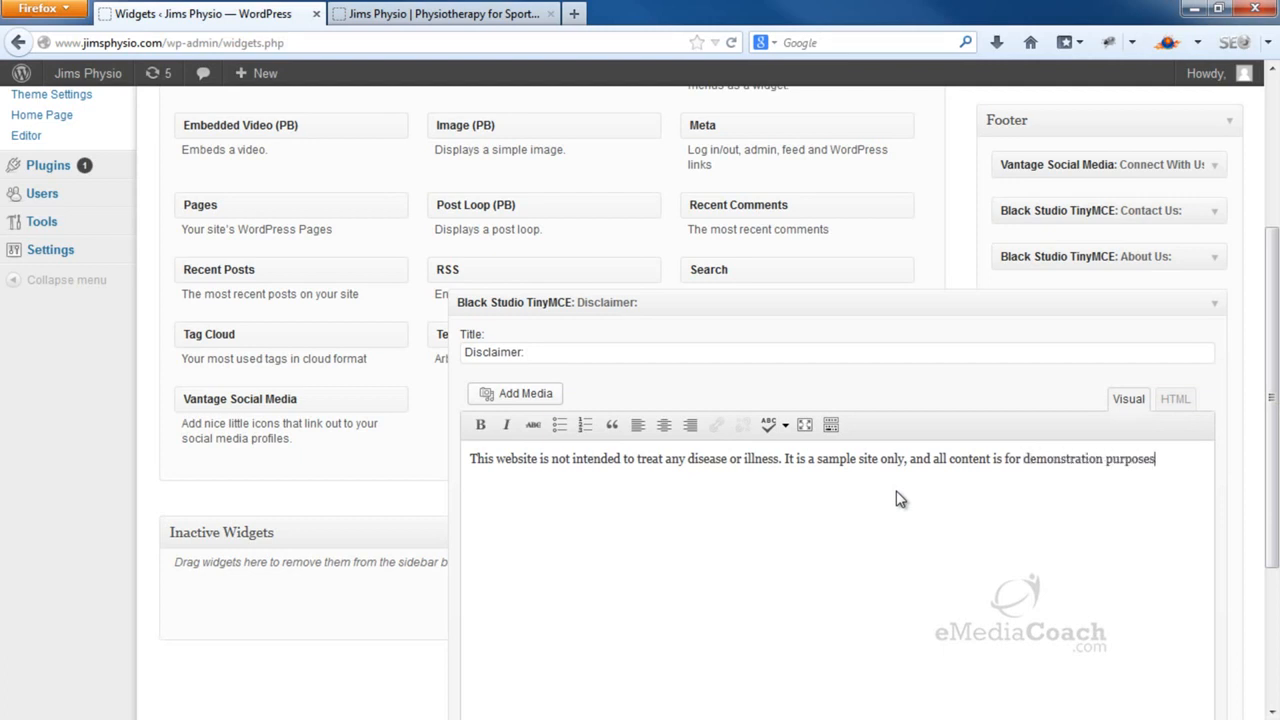
text(.)
scroll(899, 499, down, 2)
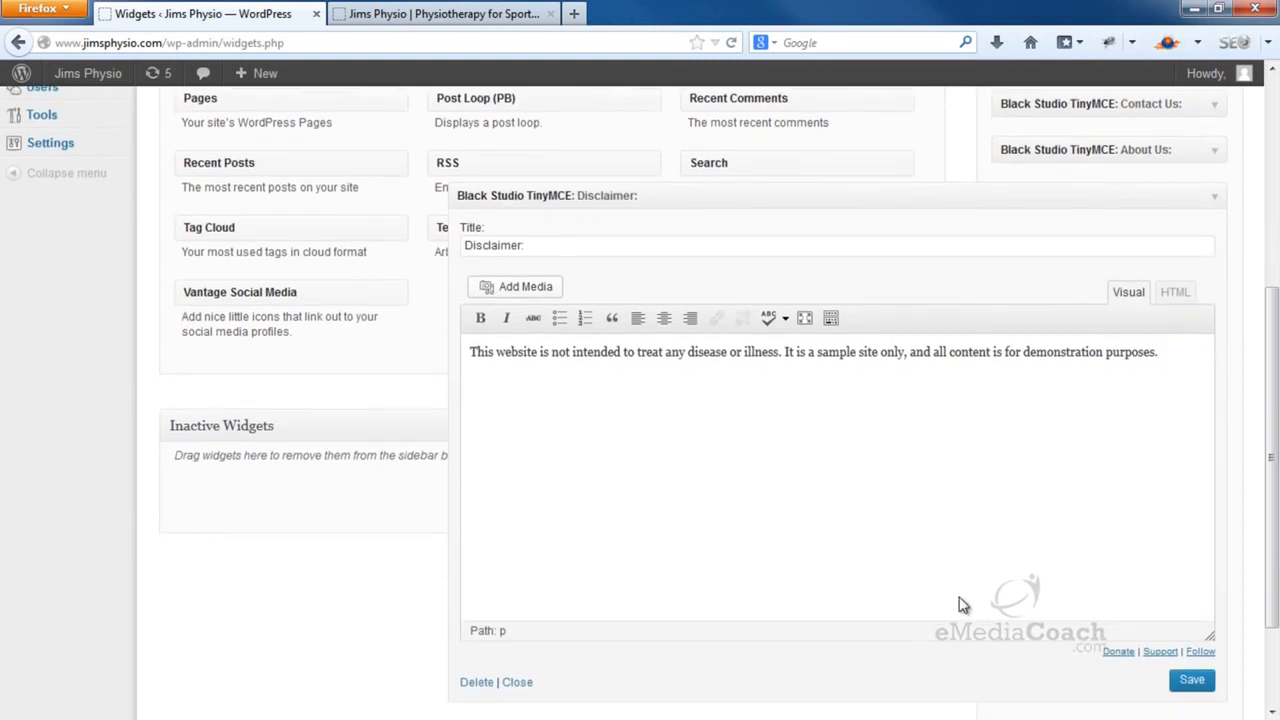
click(1195, 683)
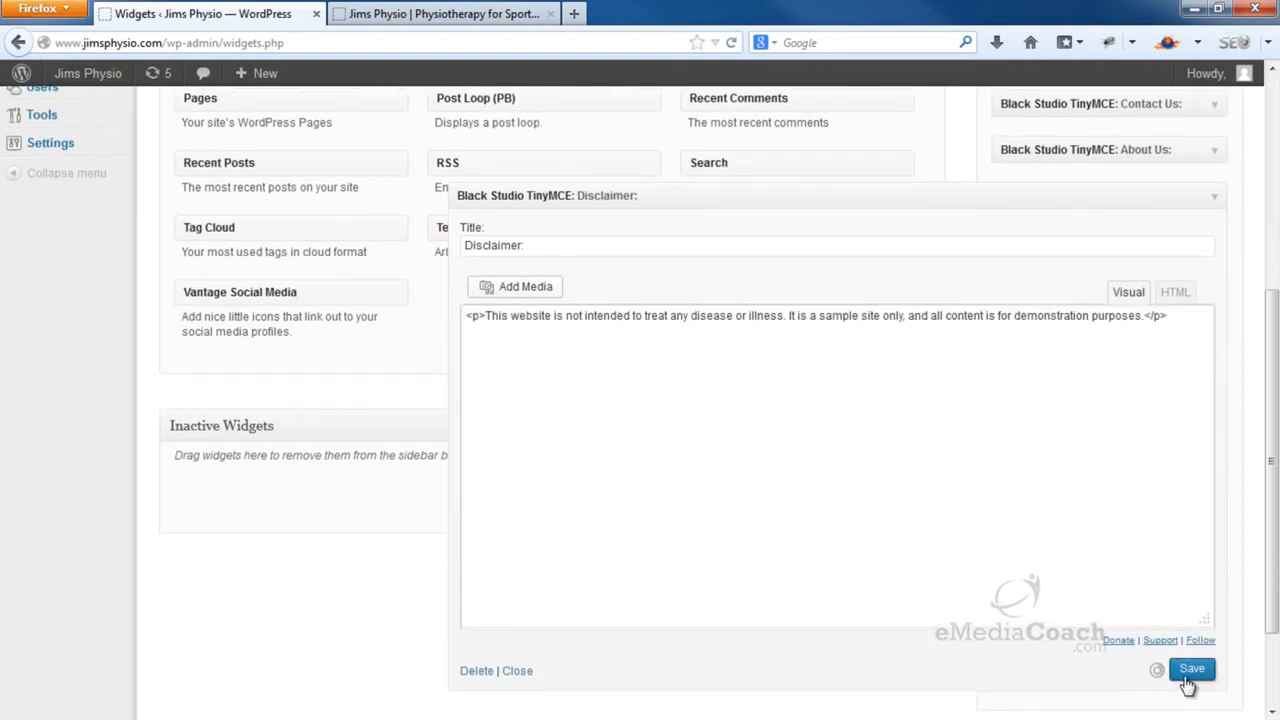
click(519, 683)
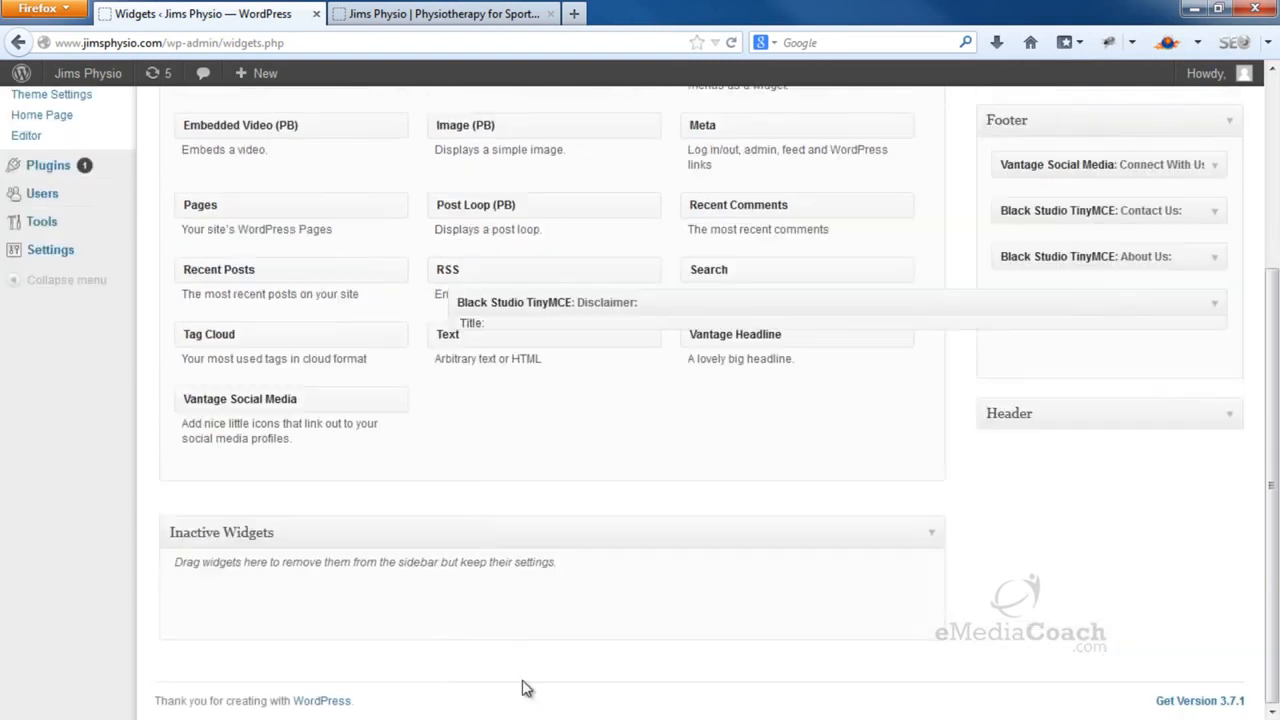
Reload the Jims Physio site and scroll to review the contact line, About Us and disclaimer footer text
click(521, 22)
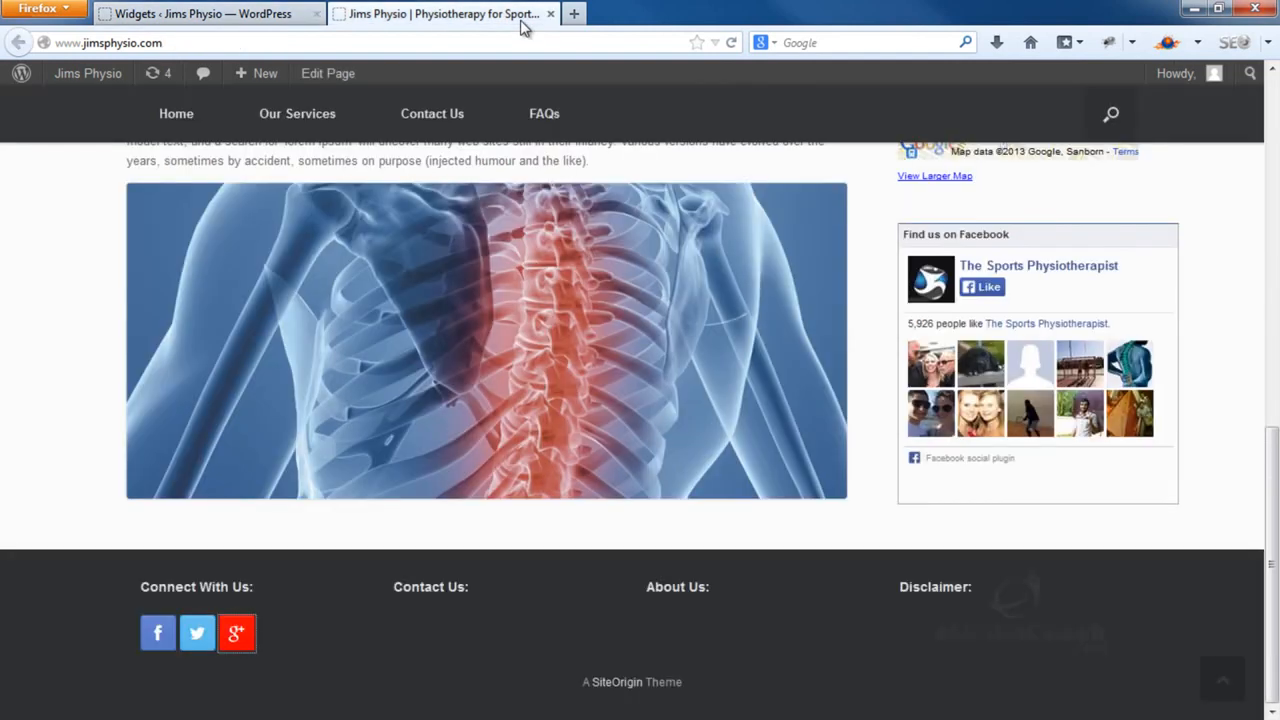
key(F5)
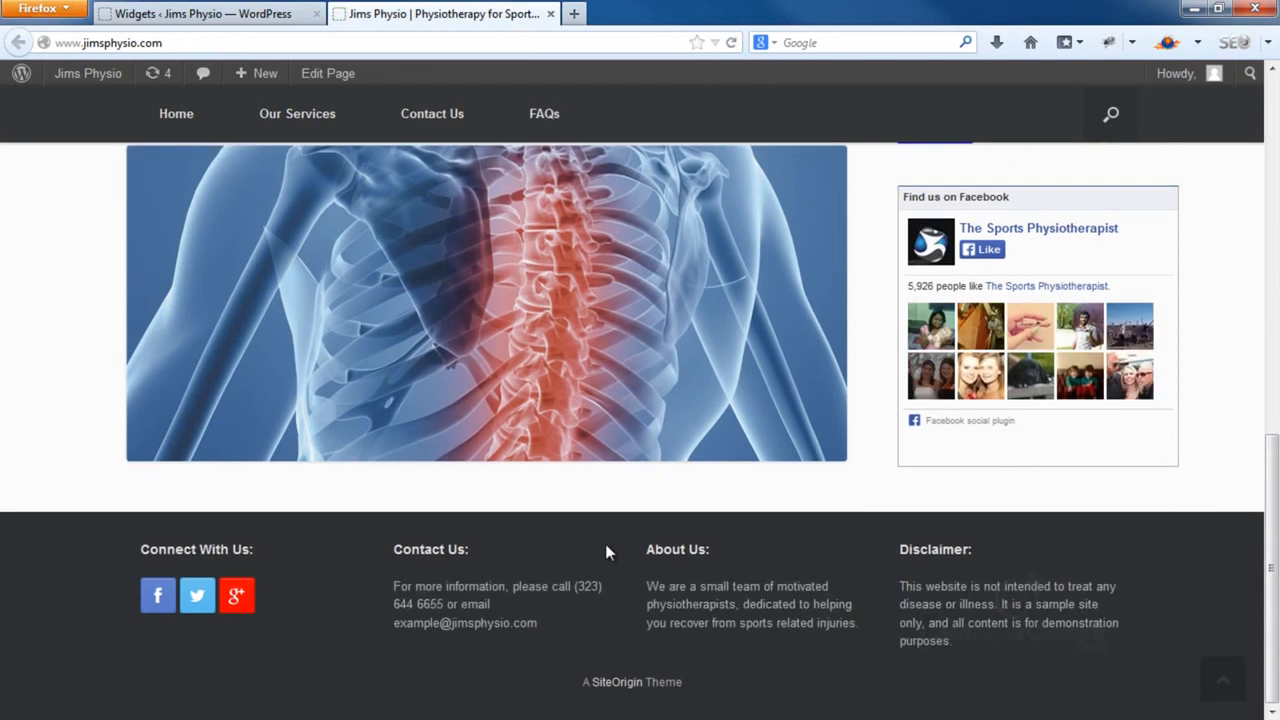
scroll(630, 513, up, 10)
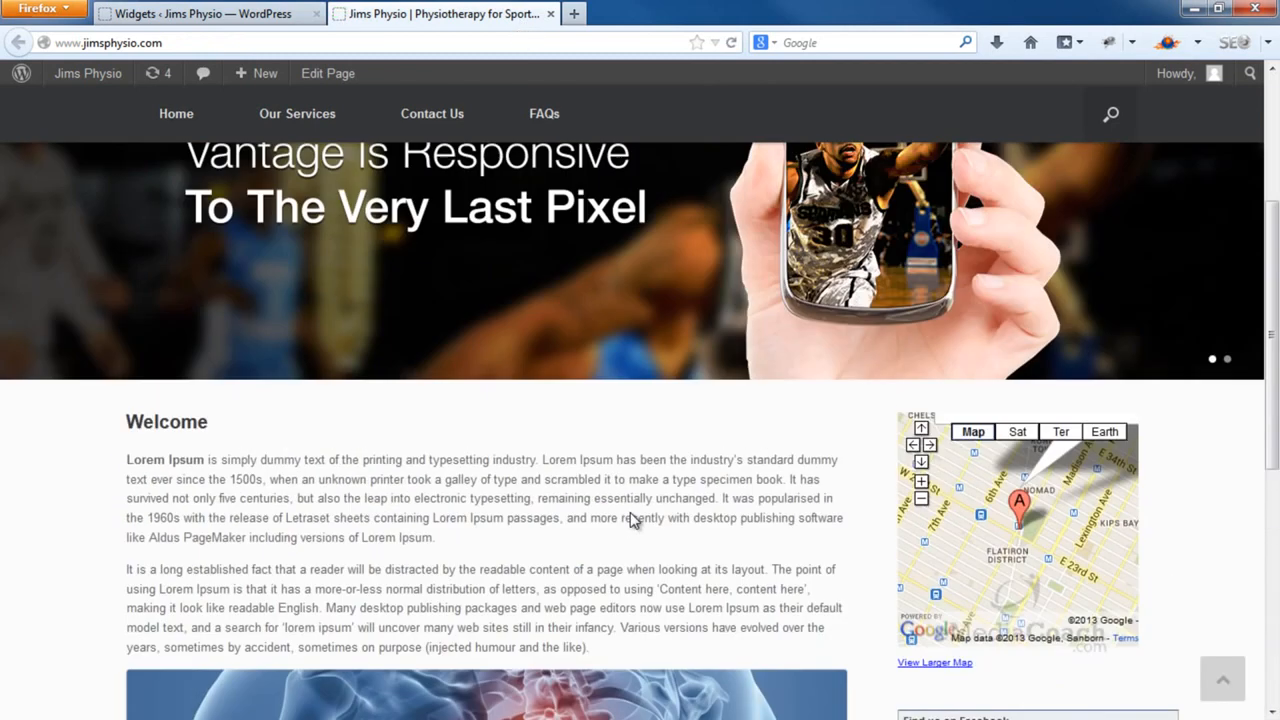
scroll(630, 513, down, 10)
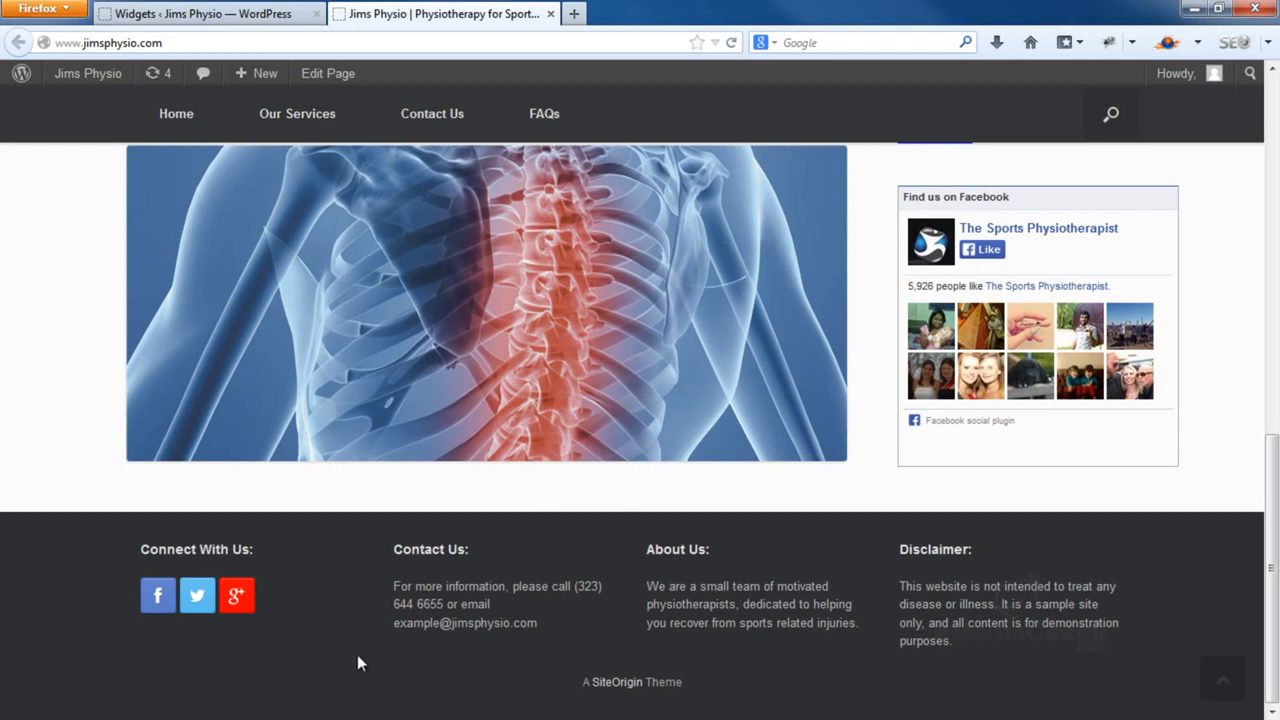
scroll(357, 654, up, 6)
scroll(360, 665, up, 5)
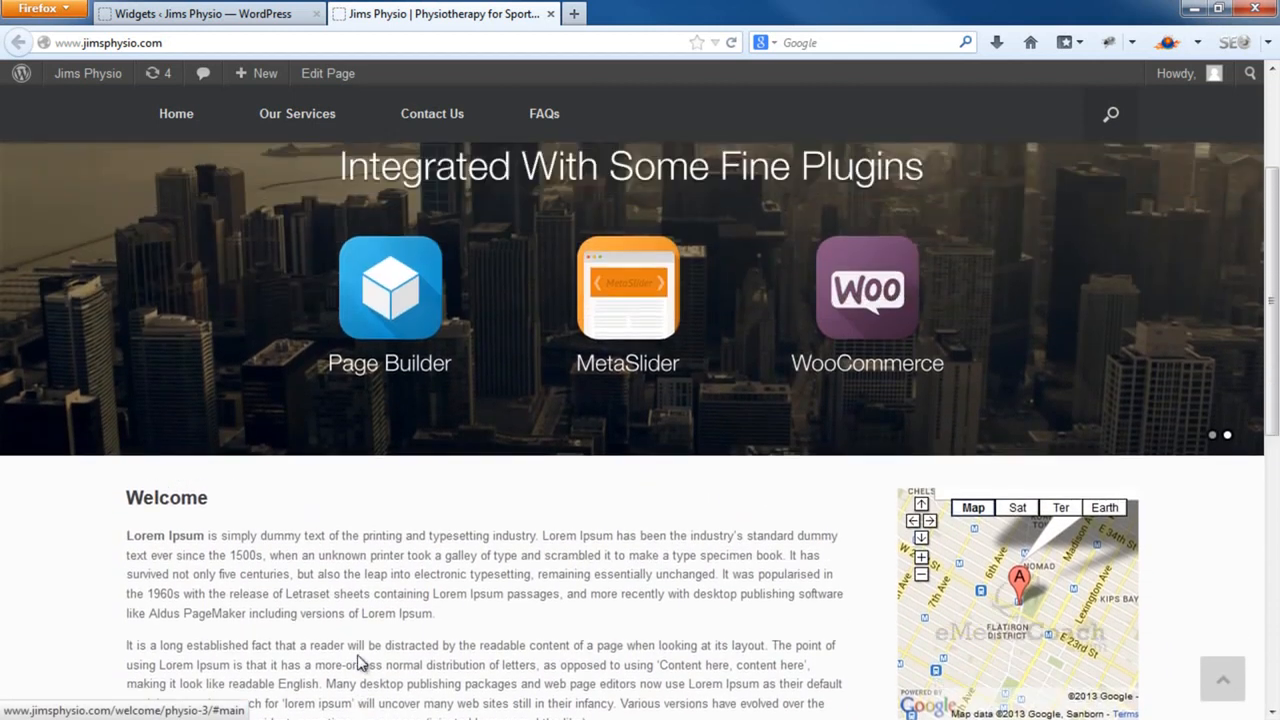
scroll(358, 664, down, 8)
scroll(357, 654, down, 2)
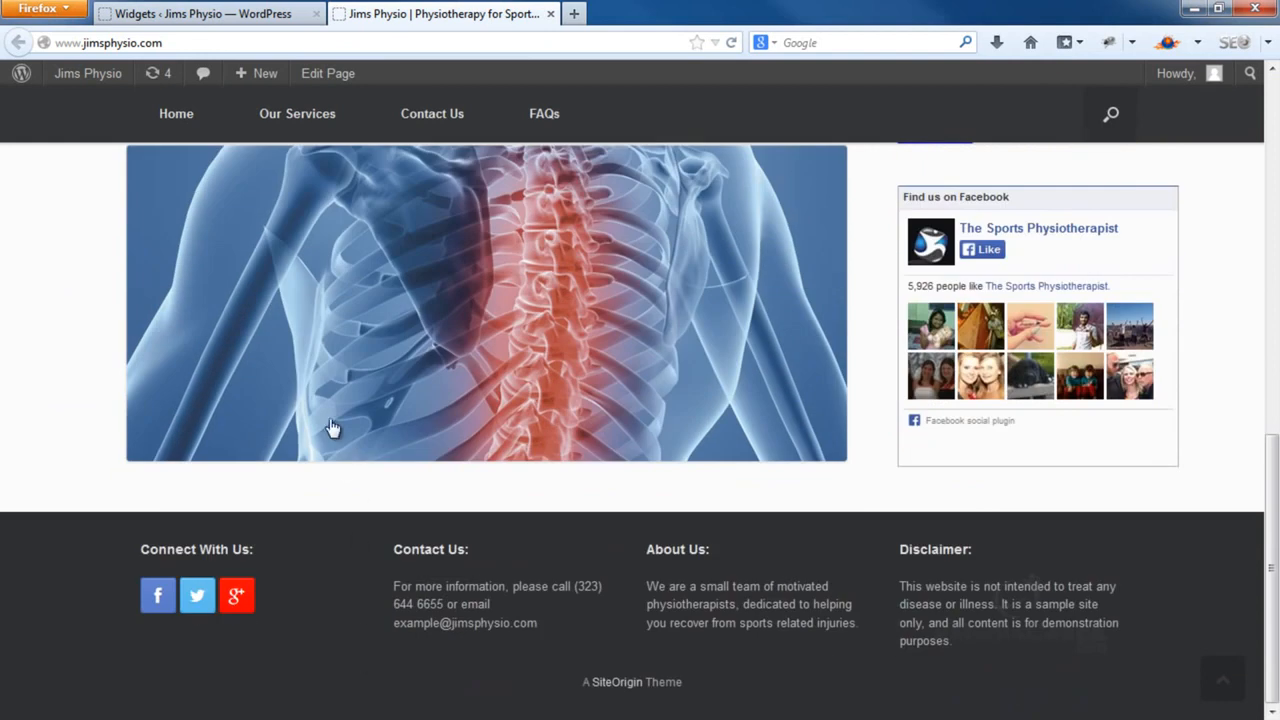
Drag the Vantage Social Media widget below About Us in the Footer, then return to the site
click(264, 13)
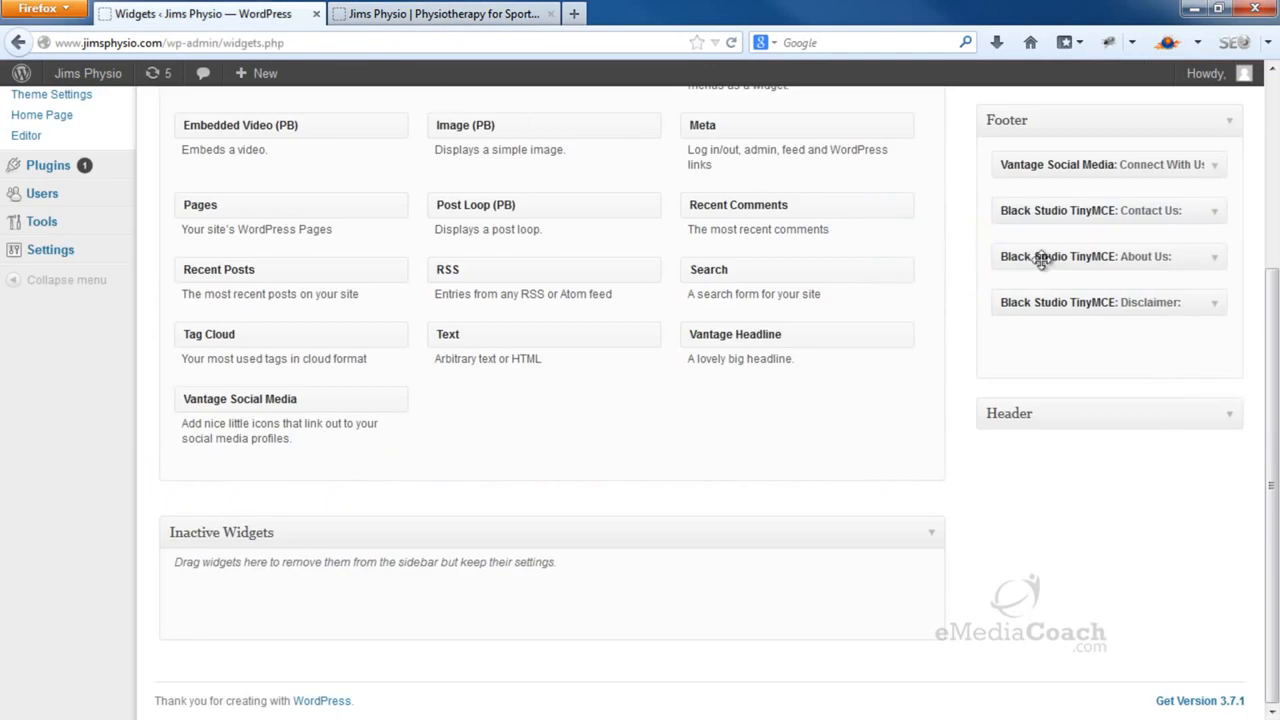
drag(1132, 166, 1132, 262)
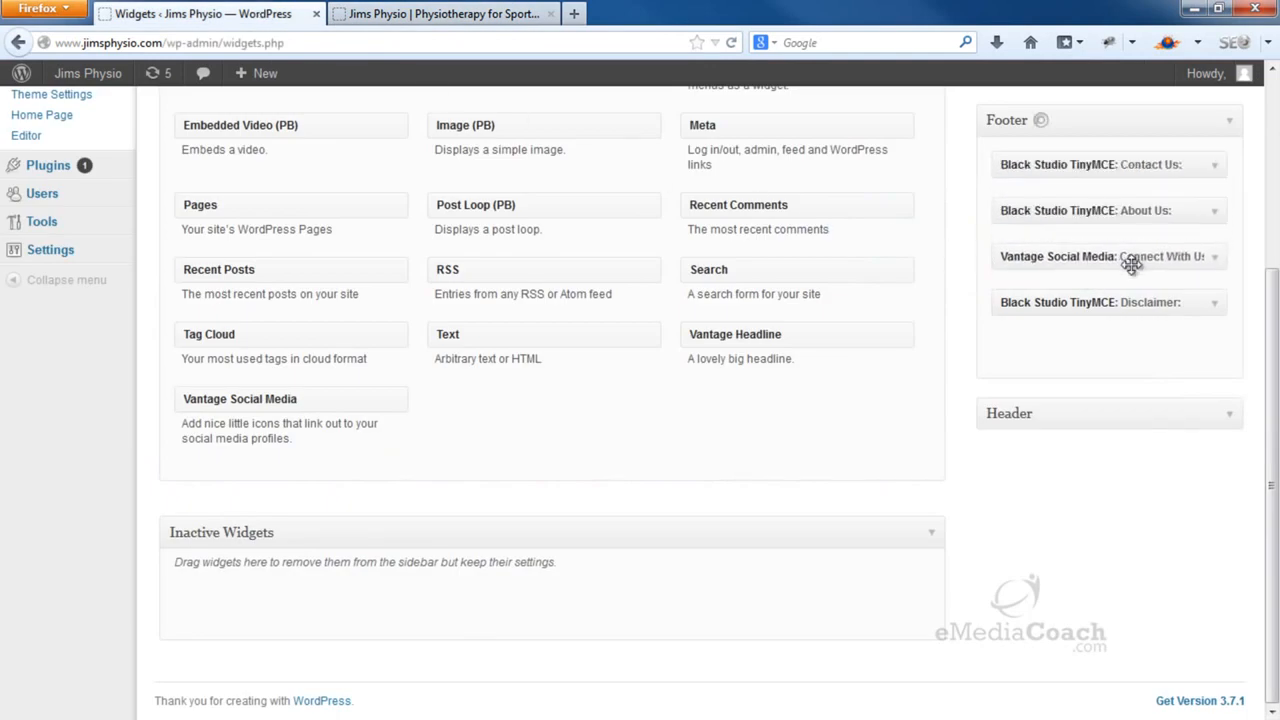
click(510, 14)
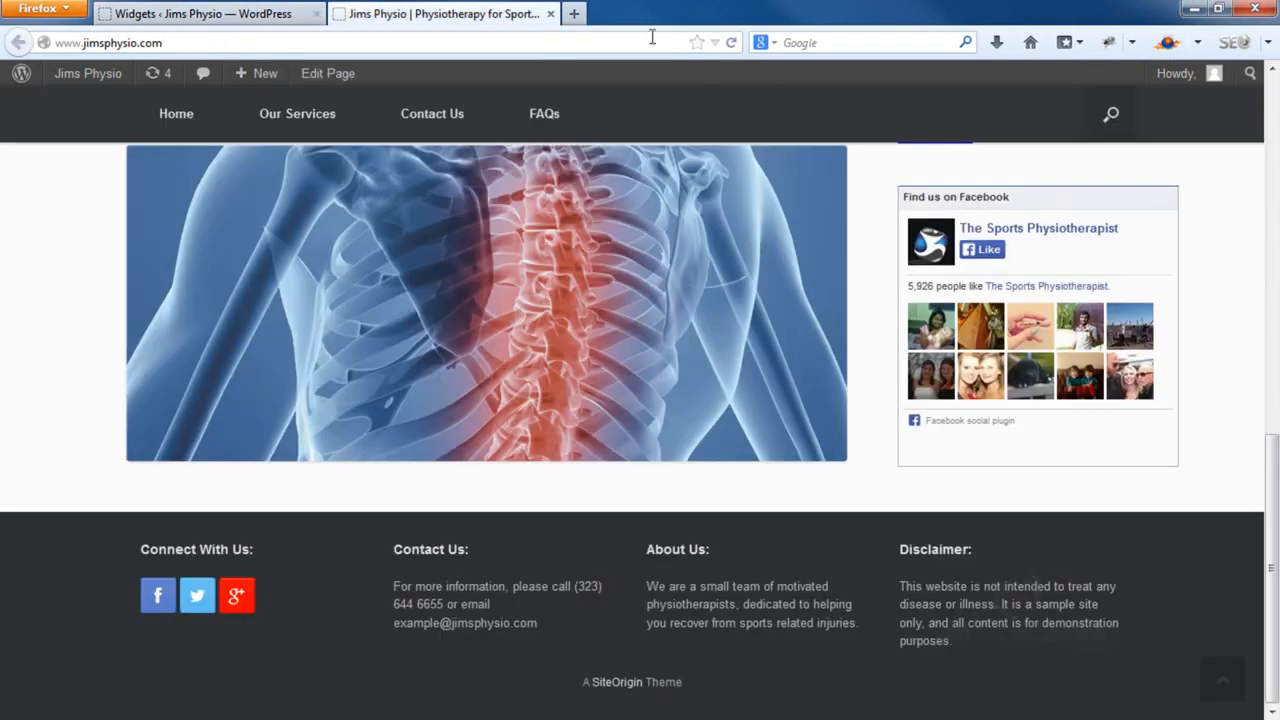
Reload the live site to check the new footer widget order
click(730, 43)
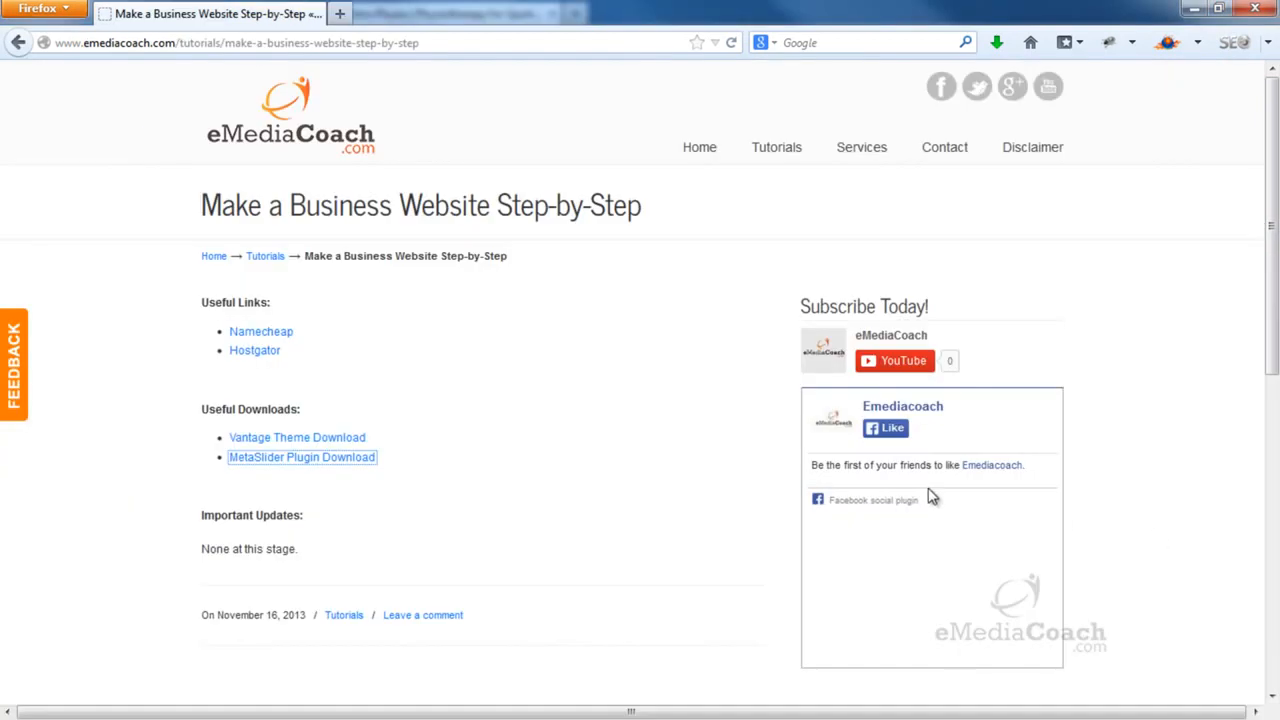
Download ml-slider.2.4.2.zip to the Desktop, overwriting the existing copy
click(353, 470)
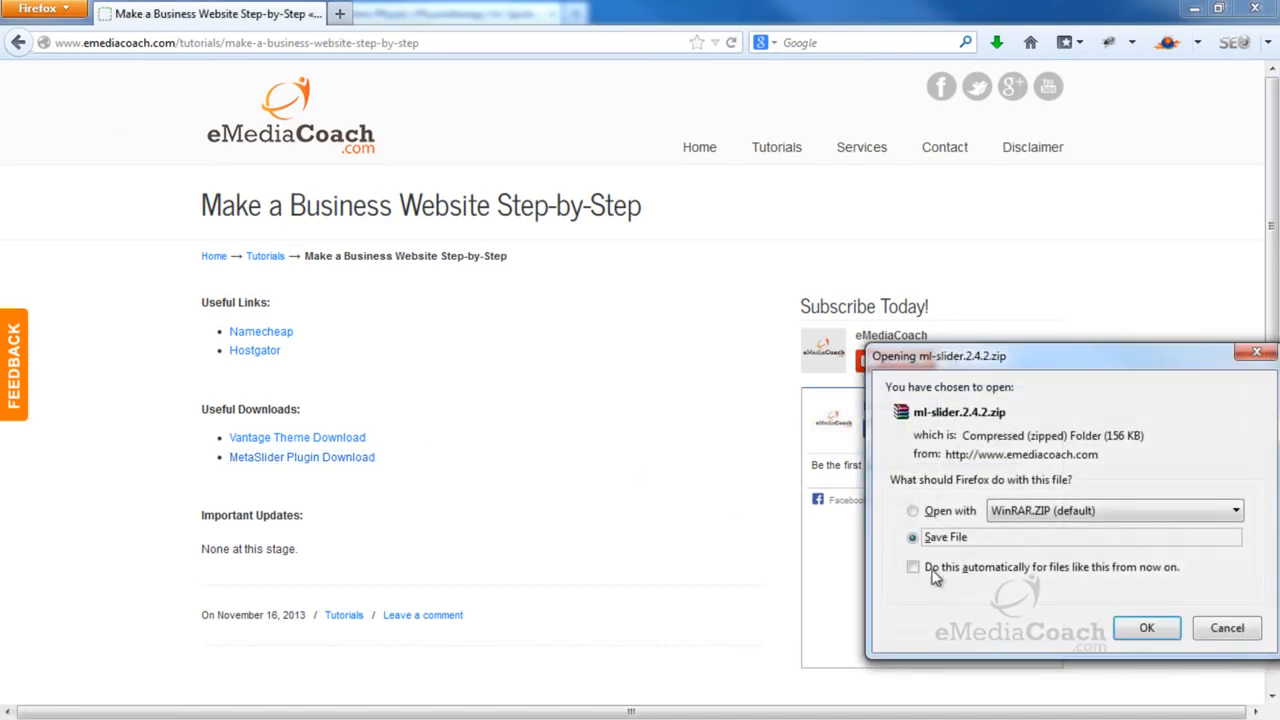
click(1161, 637)
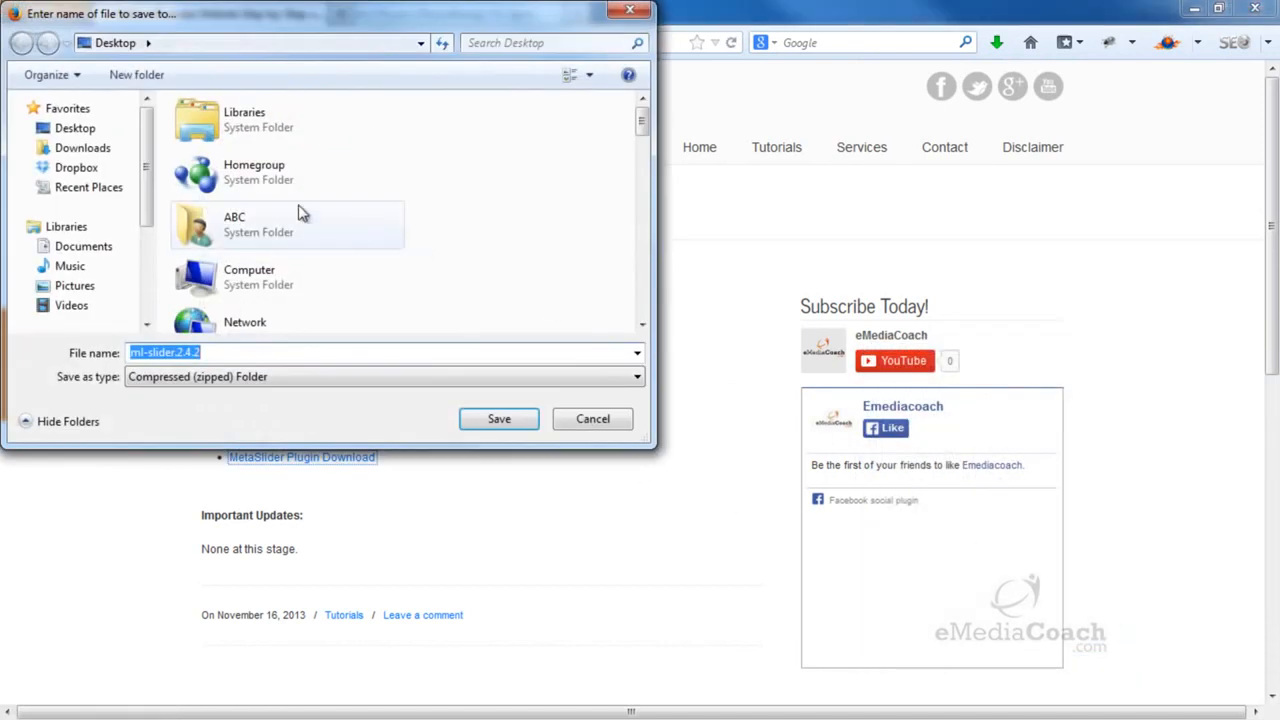
click(78, 131)
click(473, 424)
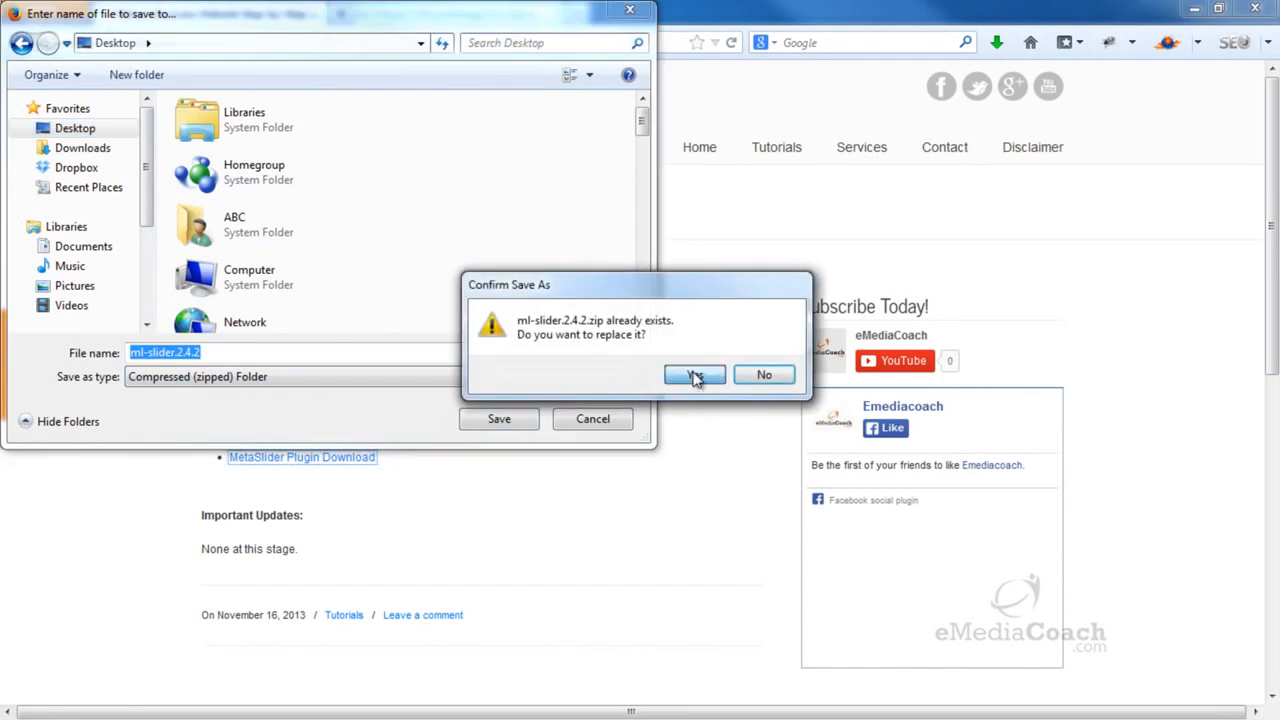
click(696, 375)
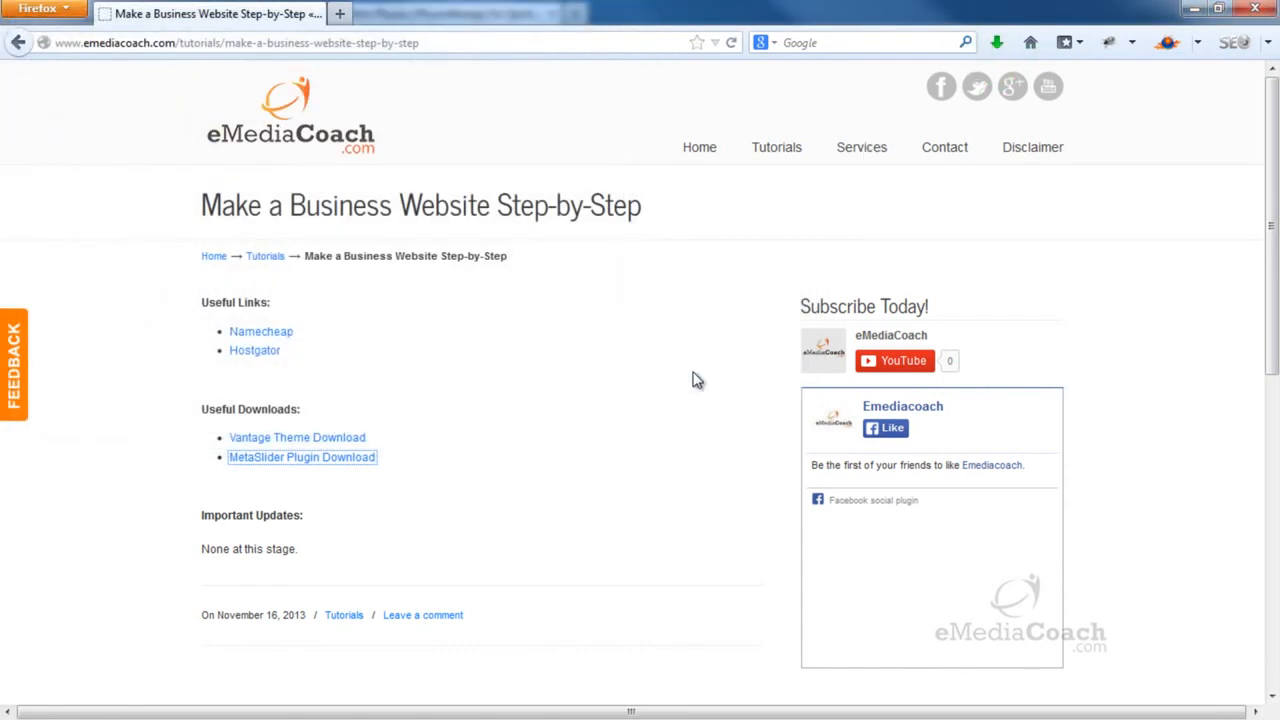
click(1193, 9)
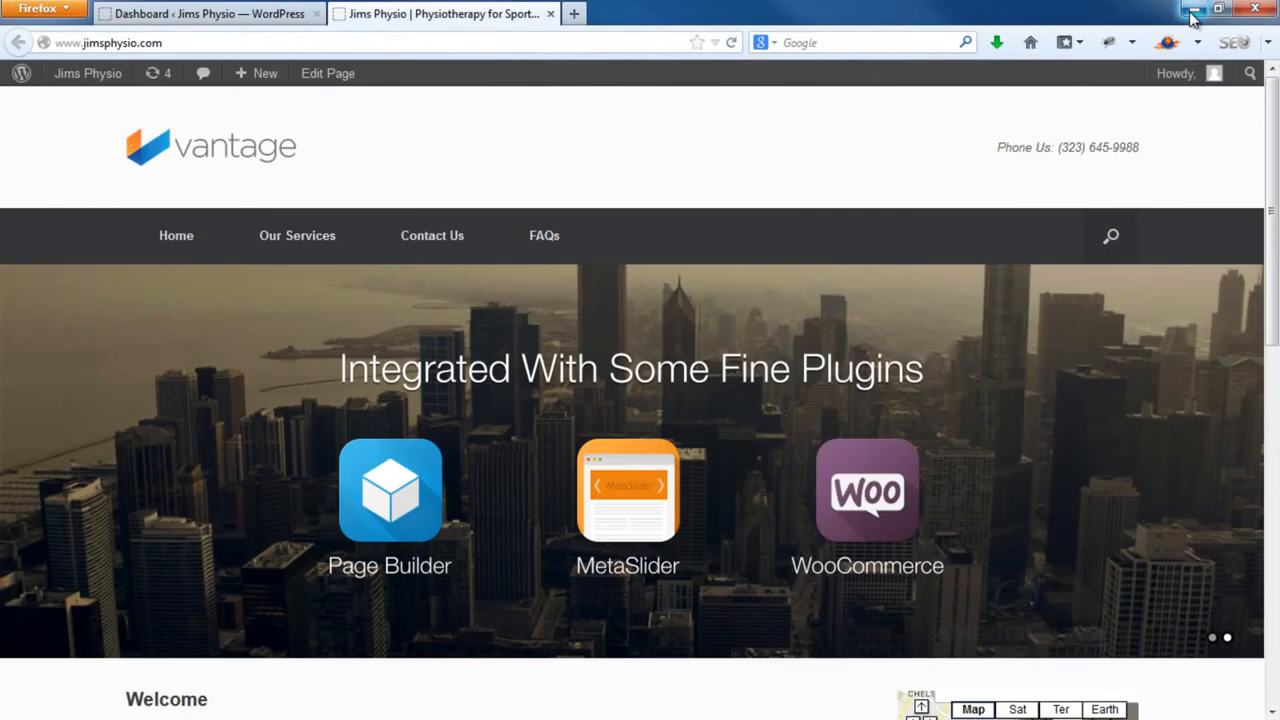
Upload ml-slider.2.4.2.zip under Plugins > Add New, install it and activate Meta Slider
click(248, 24)
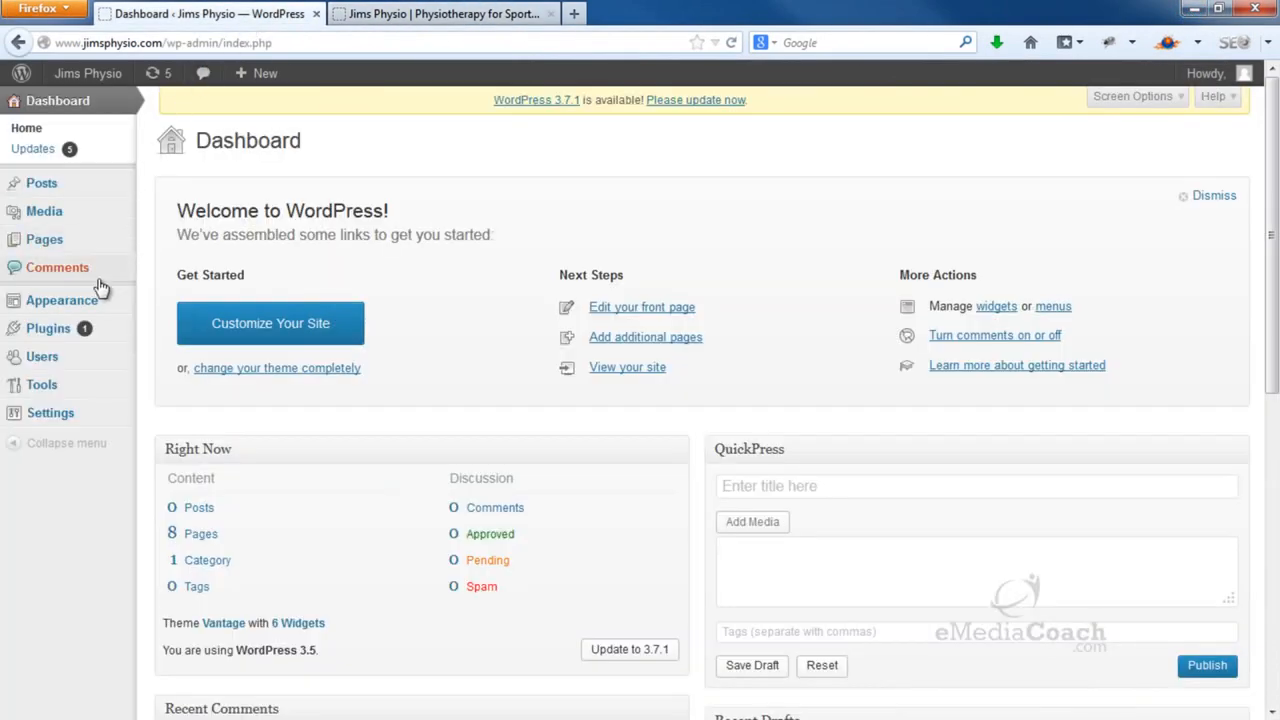
mouse_move(102, 340)
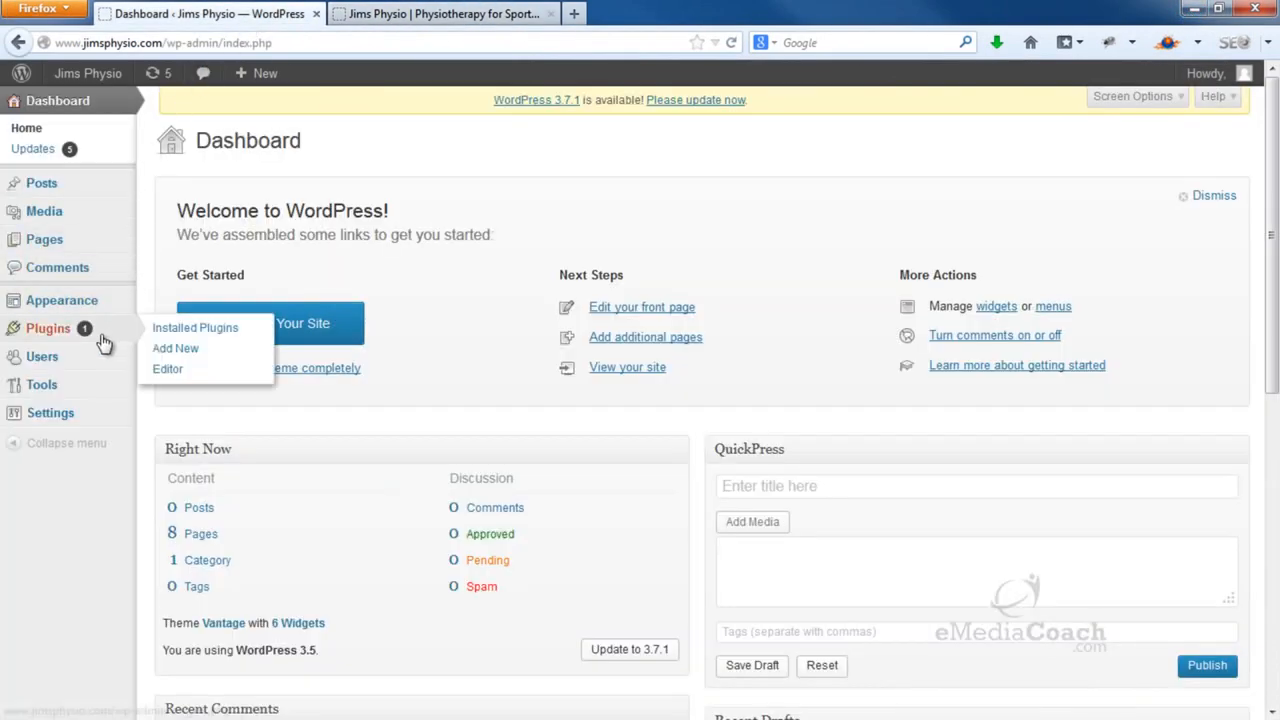
click(175, 350)
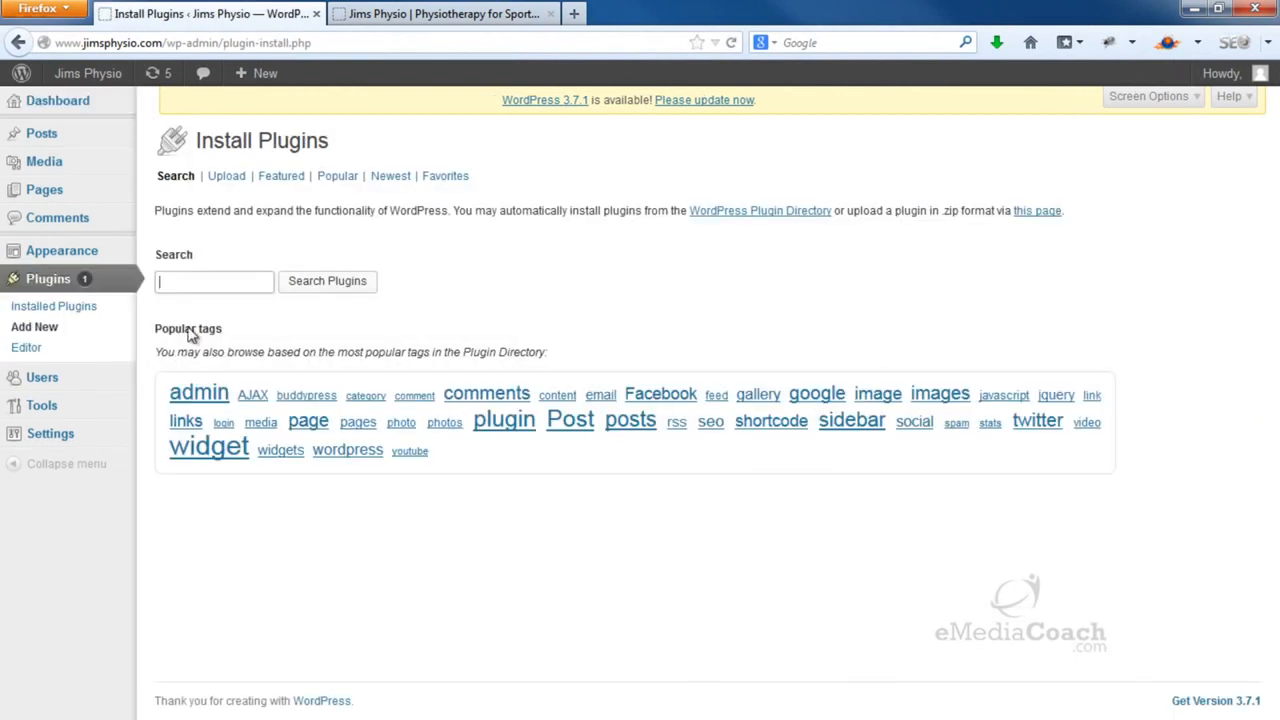
click(239, 181)
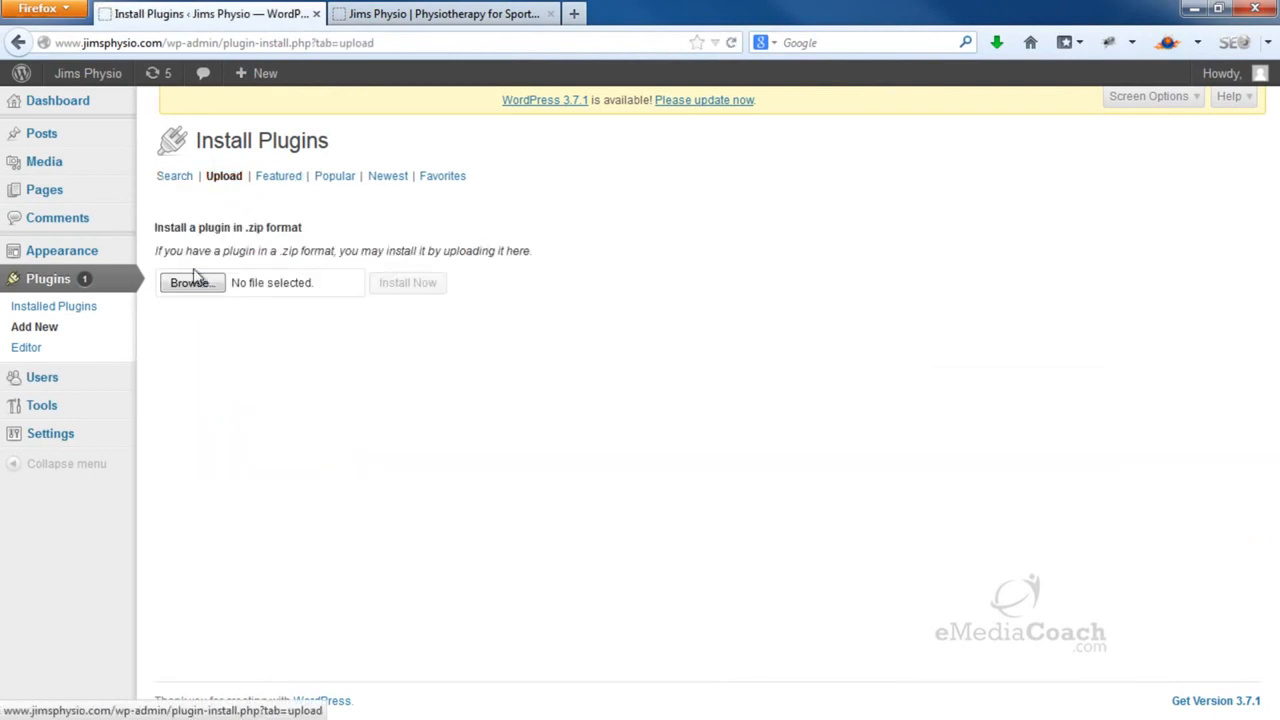
click(193, 284)
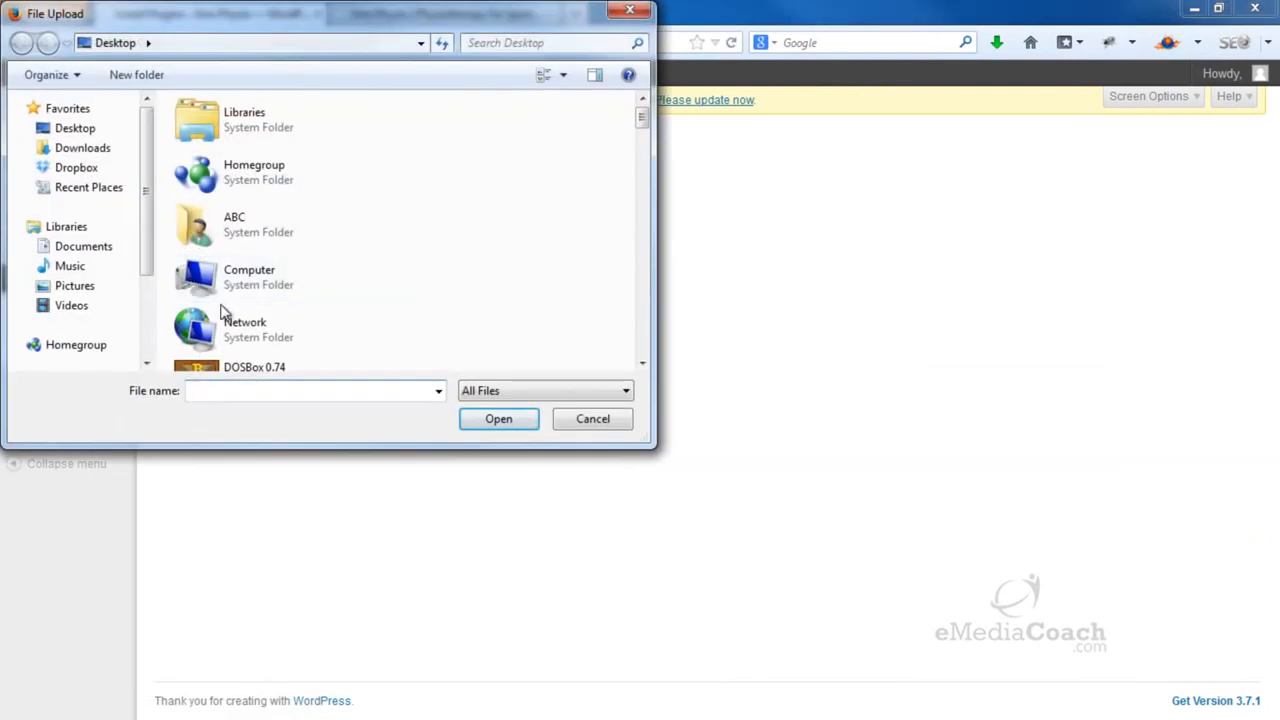
text(ml)
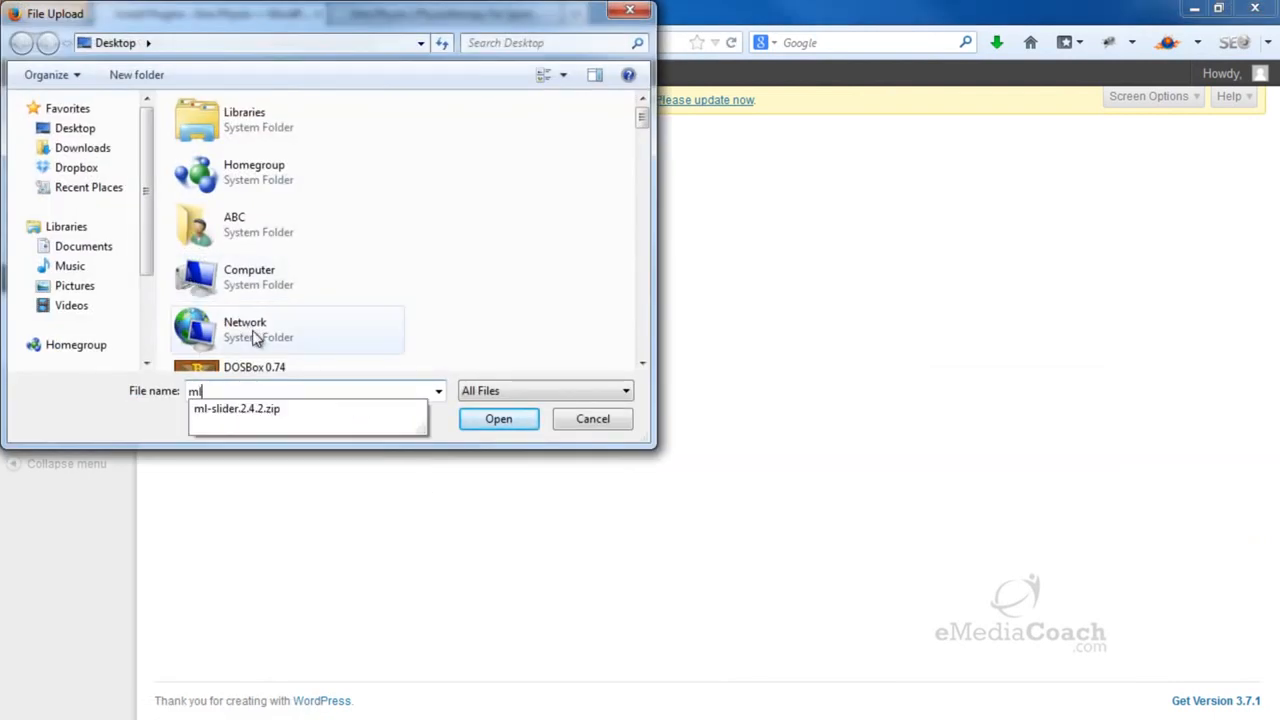
click(258, 411)
click(506, 420)
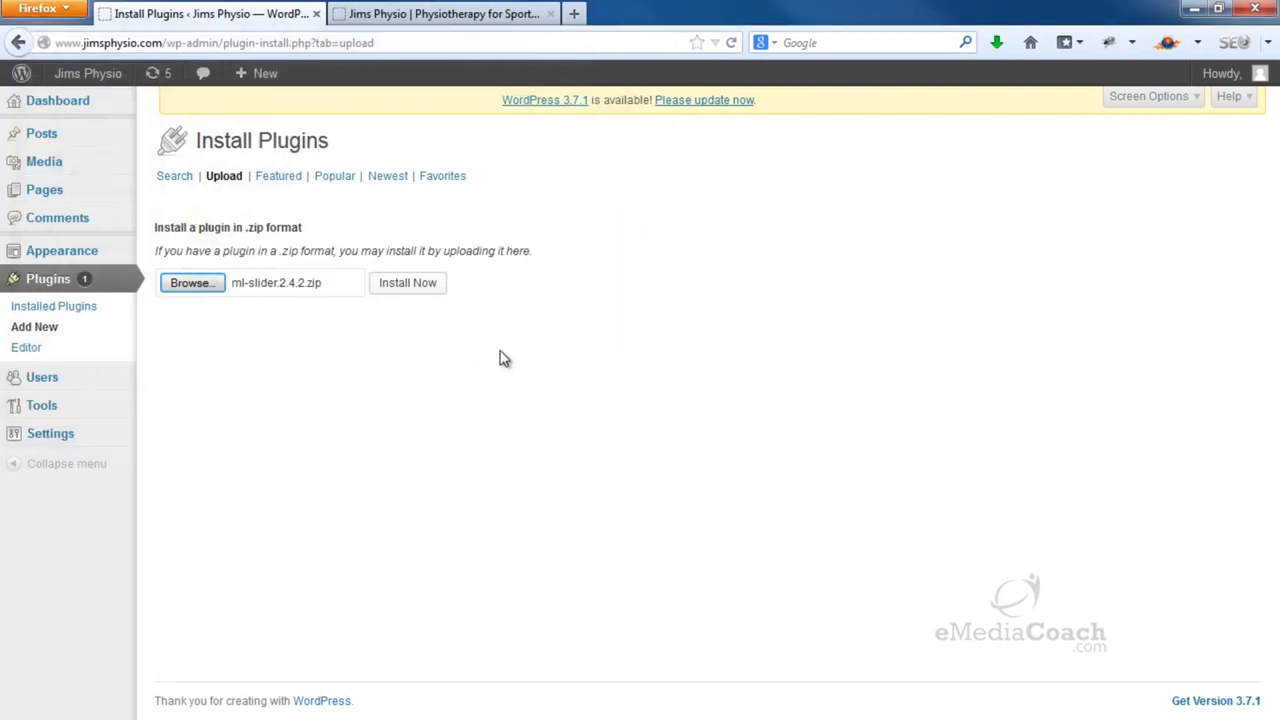
click(412, 290)
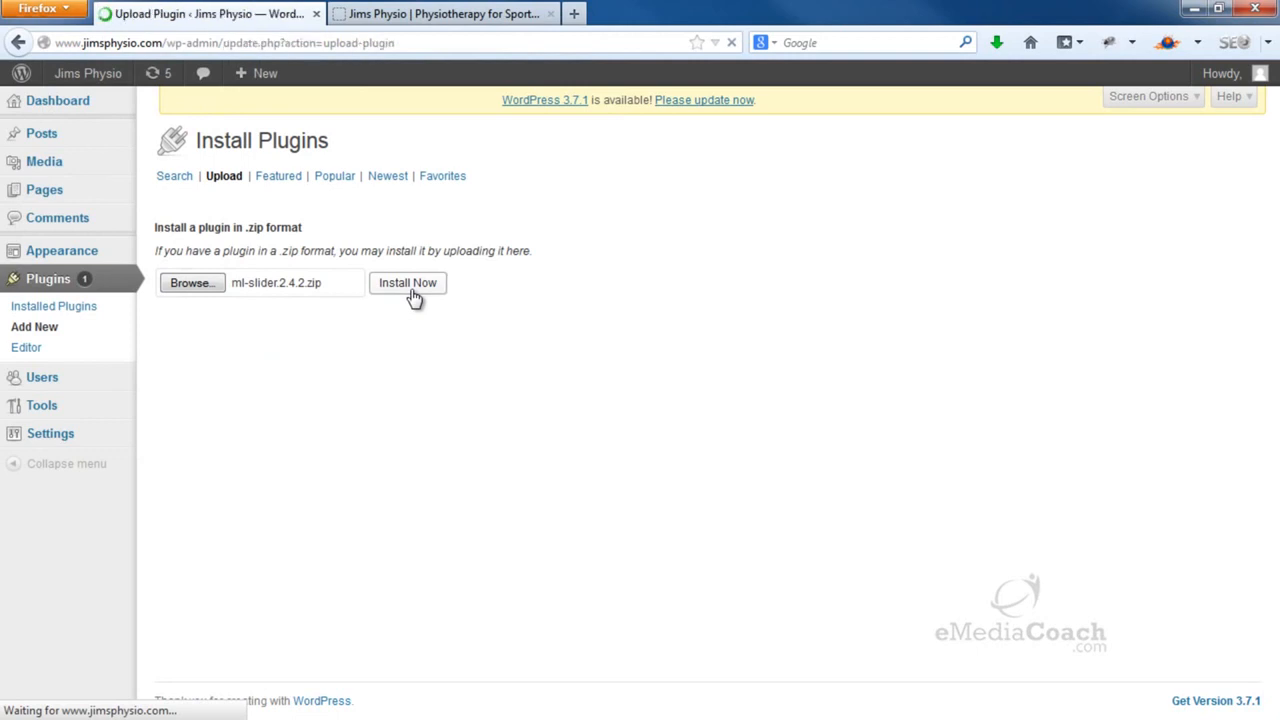
click(192, 258)
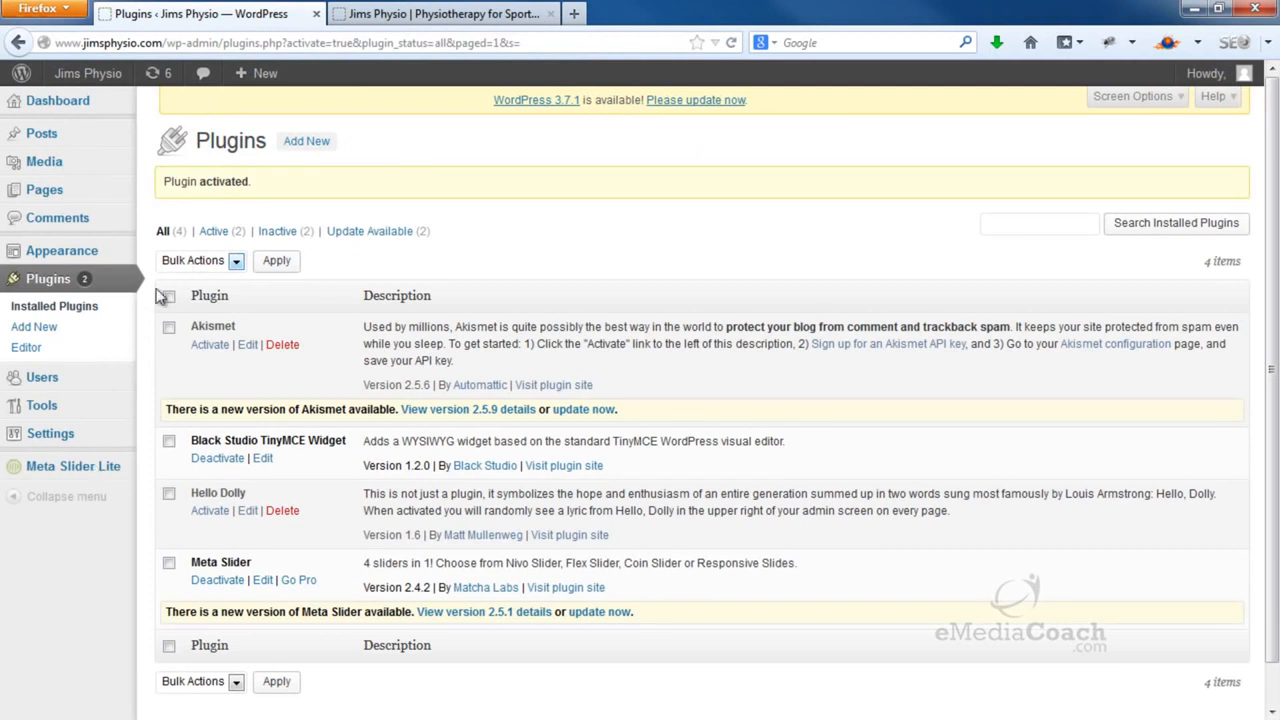
Create a new slider with the Vantage (Flex) theme and 1080 width, and save it
click(50, 470)
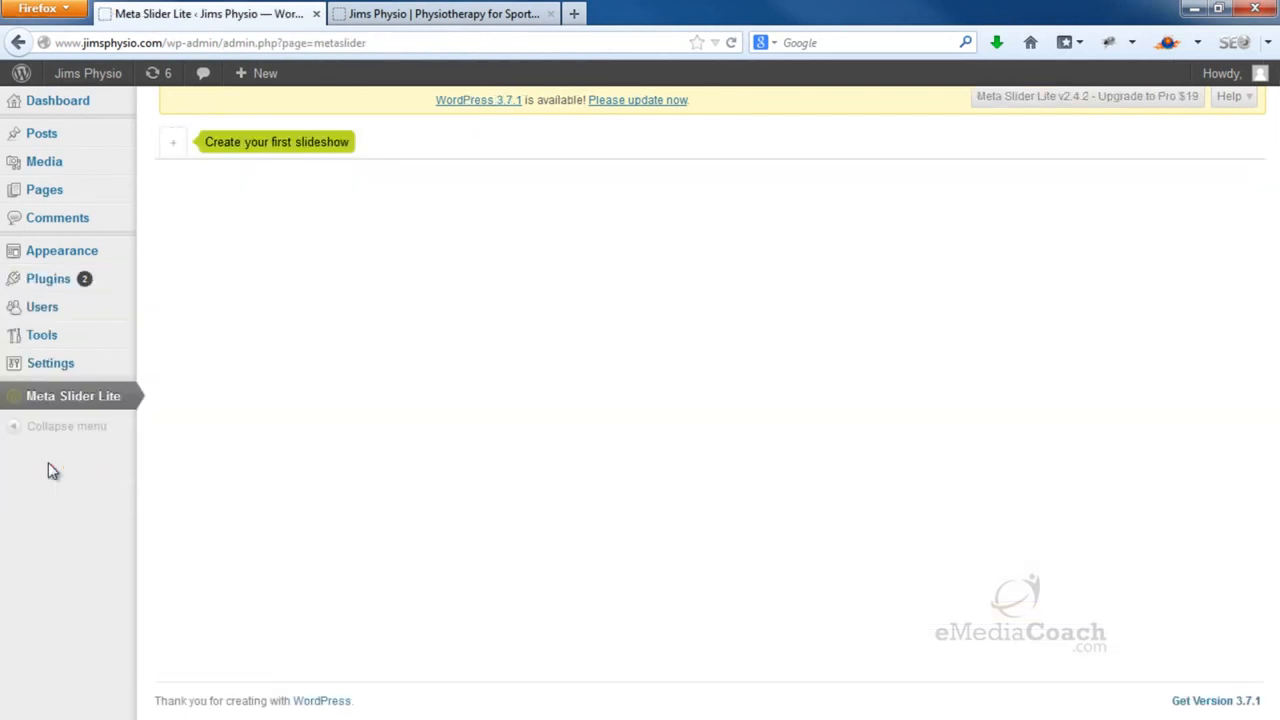
click(176, 145)
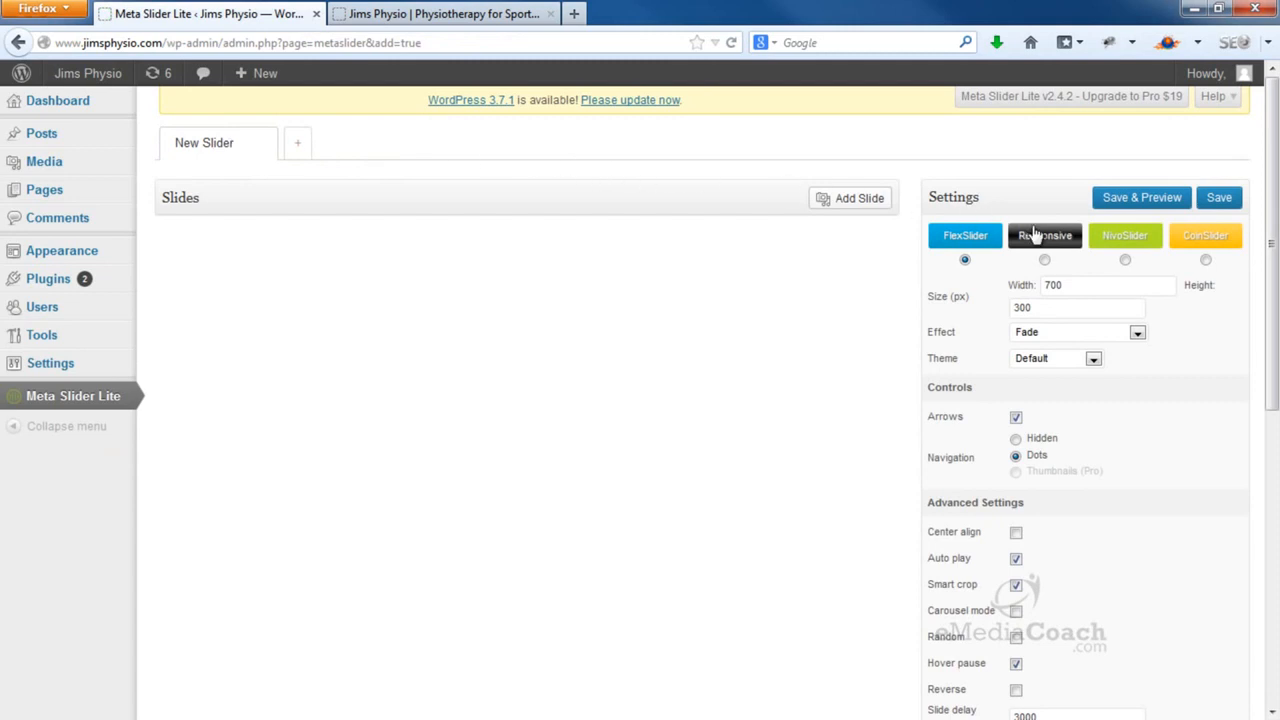
click(1090, 358)
click(1056, 429)
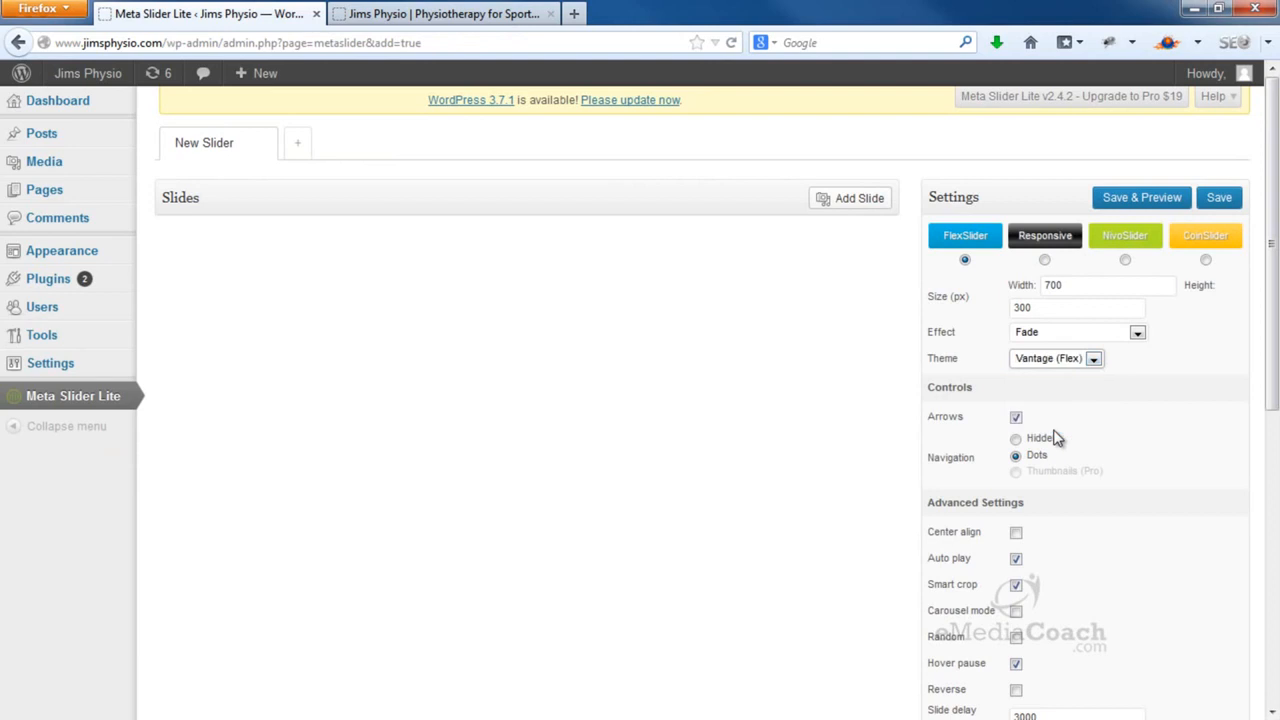
drag(1084, 291, 1036, 285)
text(1080)
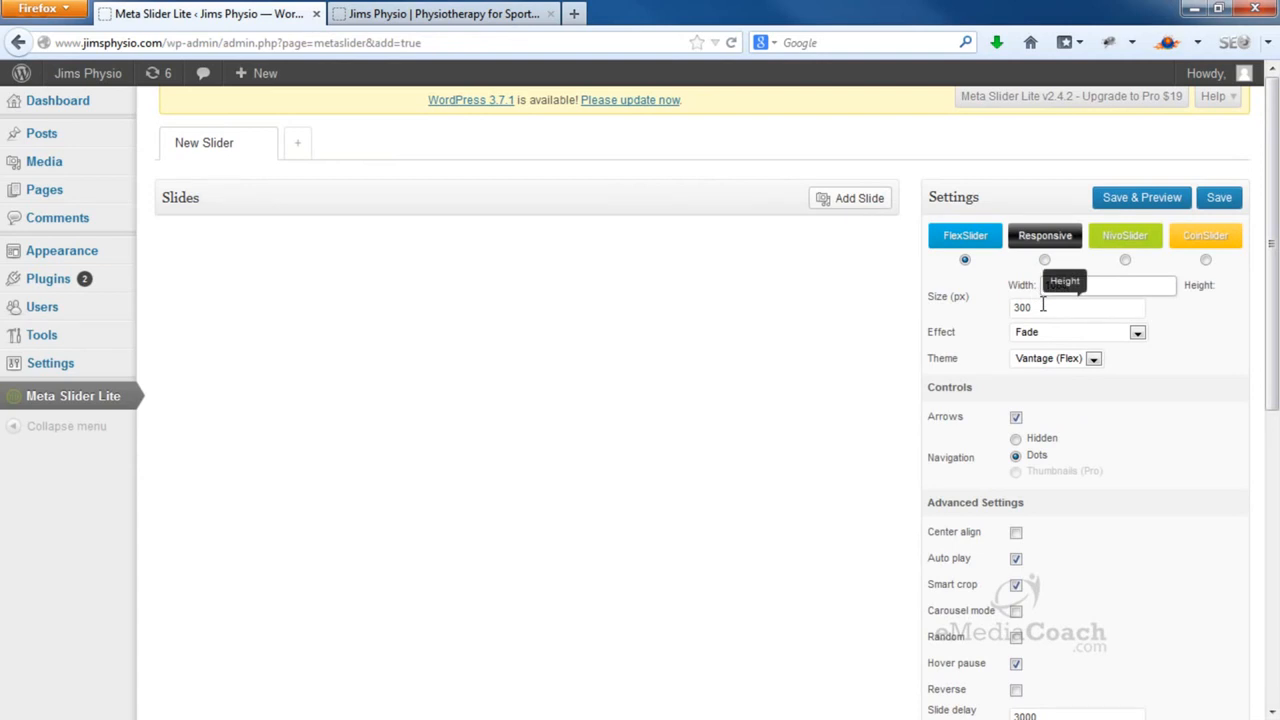
click(1219, 198)
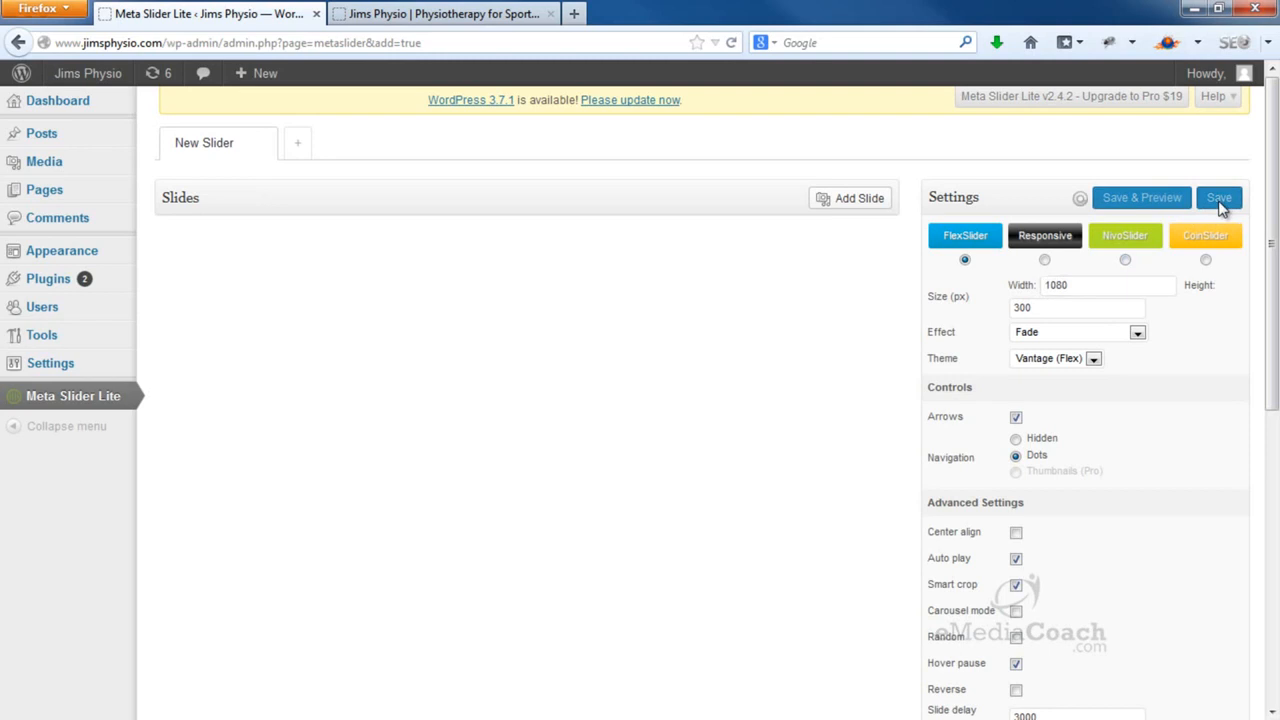
Scroll through the slider settings and read the Slide delay help text
scroll(1222, 206, down, 3)
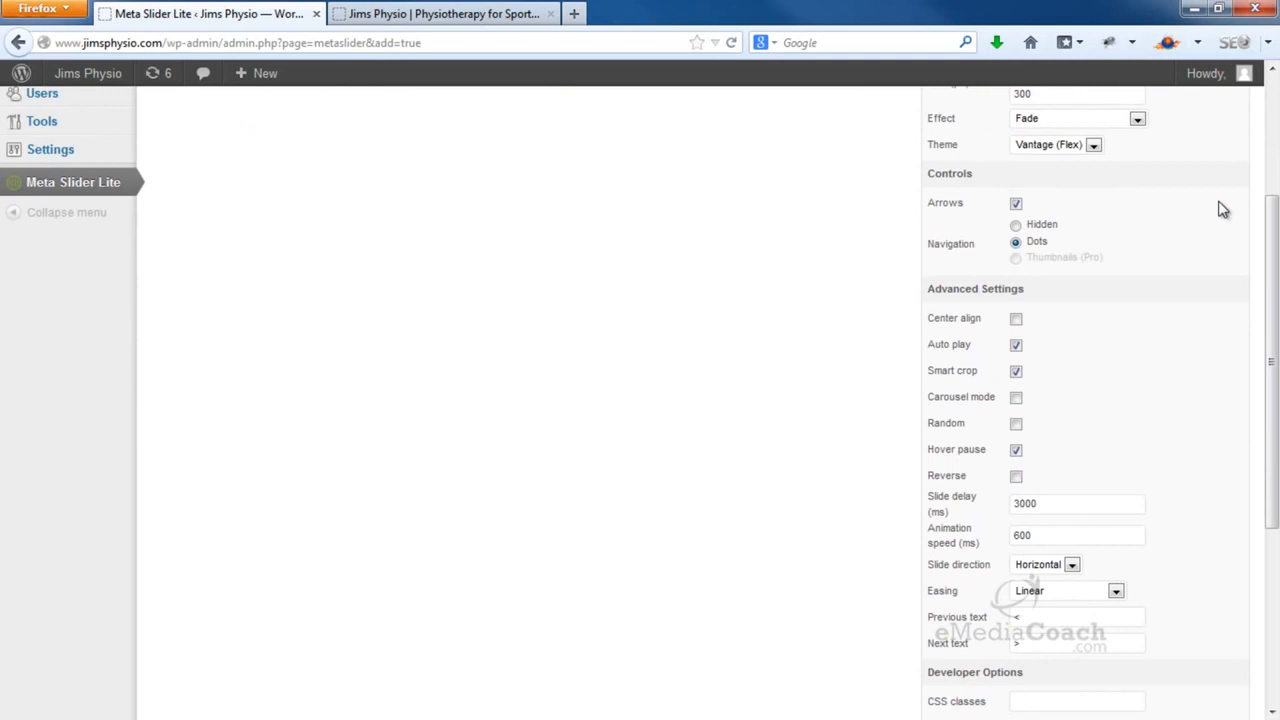
scroll(1222, 209, down, 2)
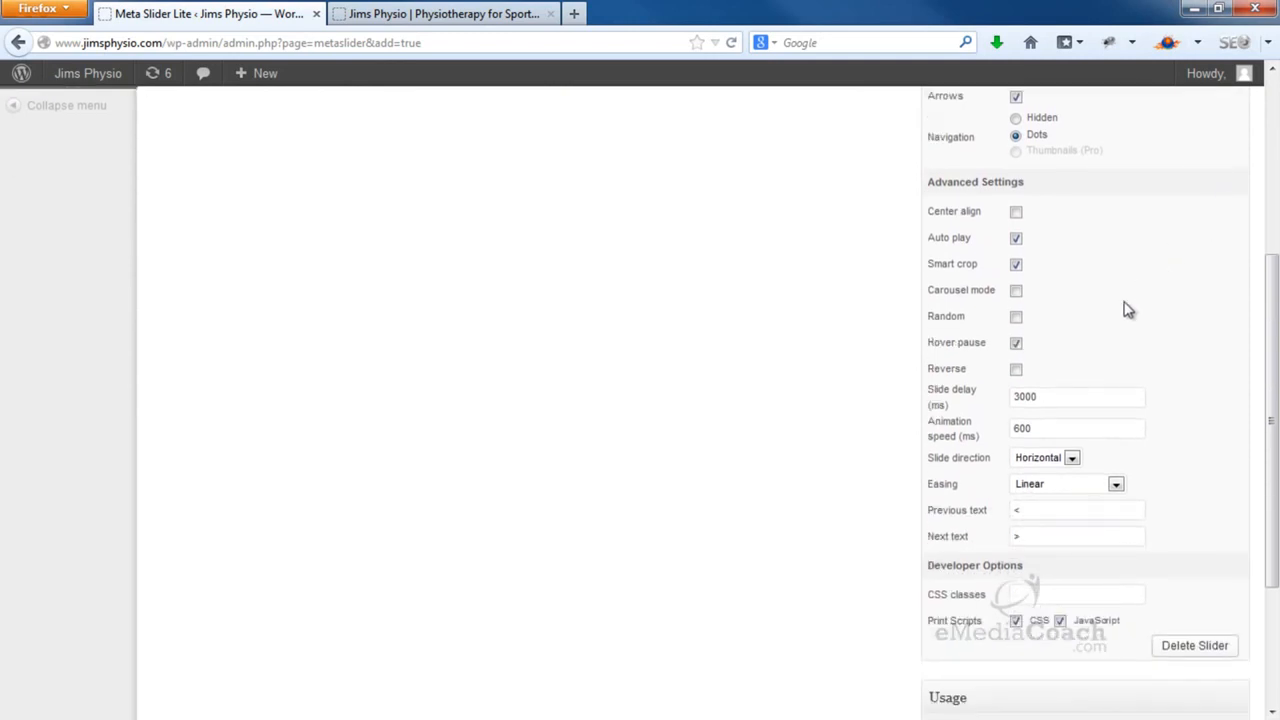
mouse_move(955, 399)
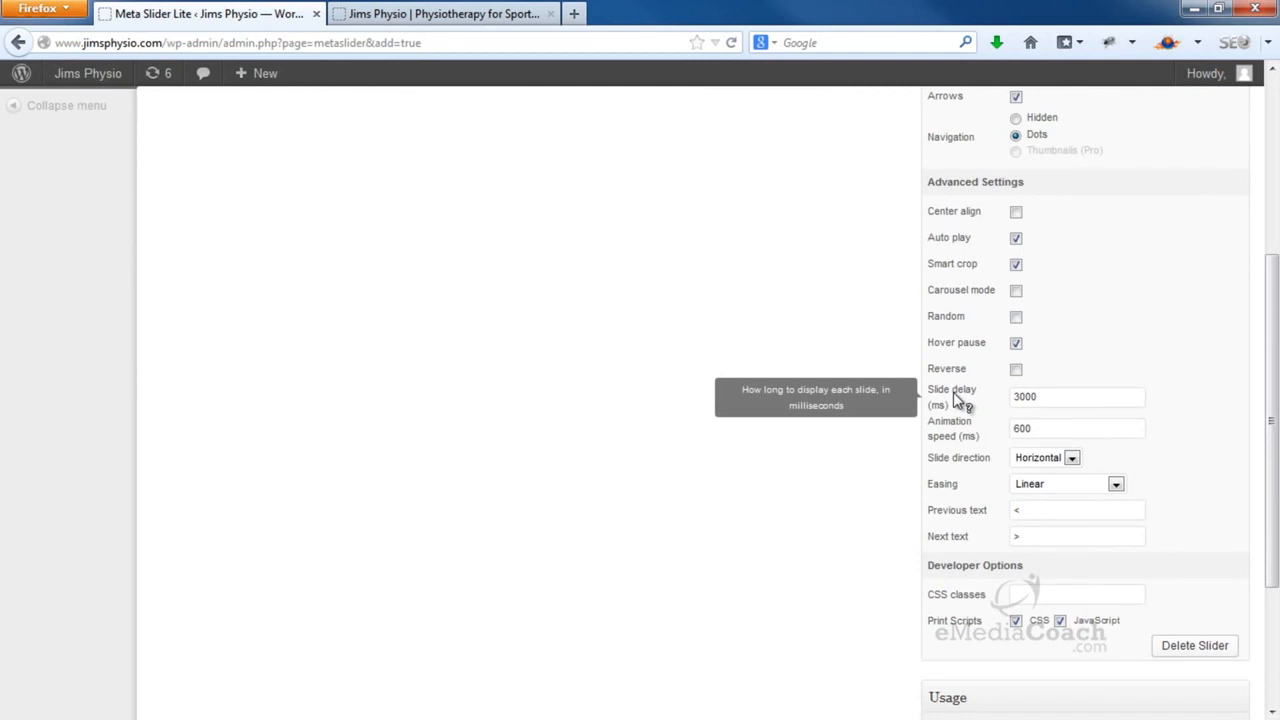
scroll(953, 392, up, 3)
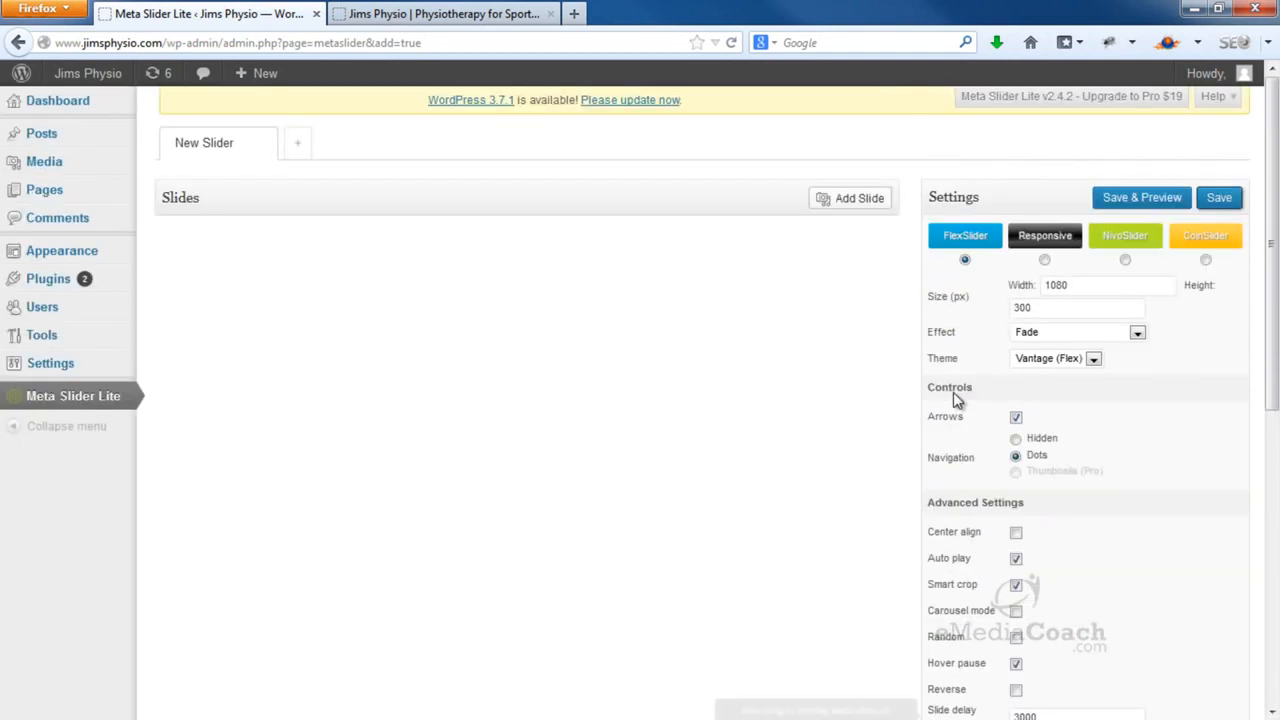
Upload the massage, pilates and spine images, add all three as slides, and save
click(866, 205)
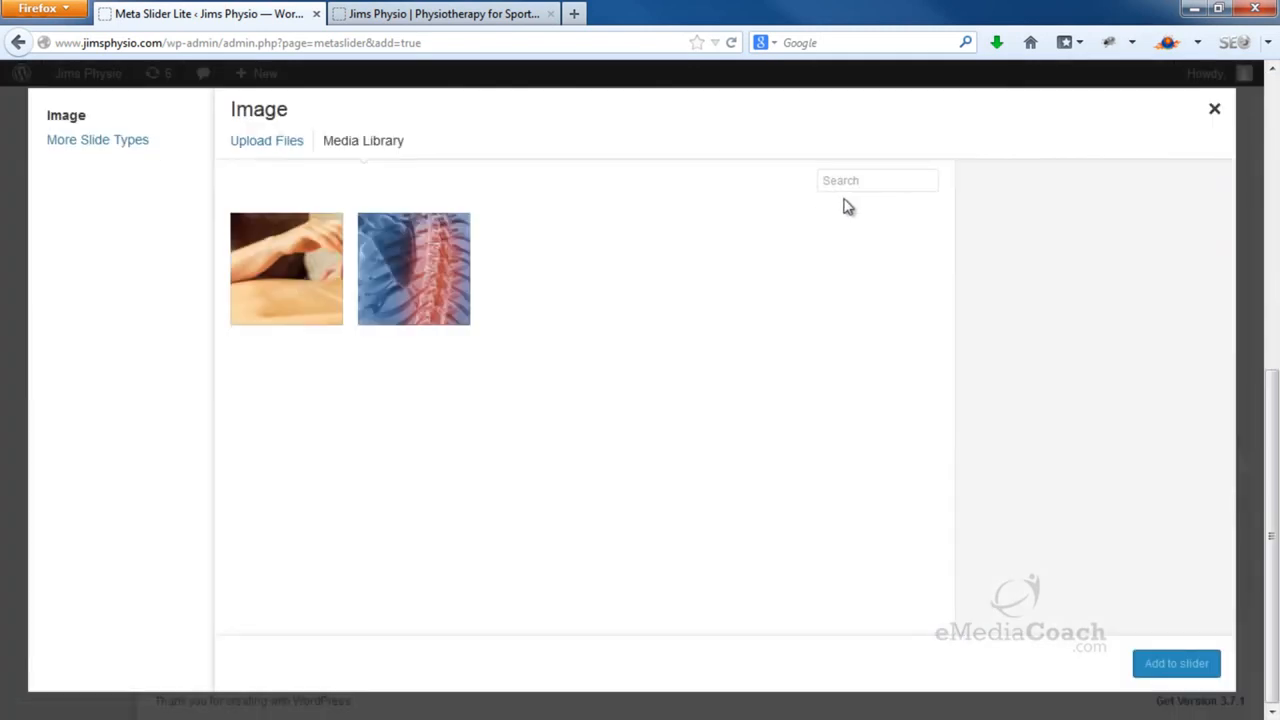
click(285, 151)
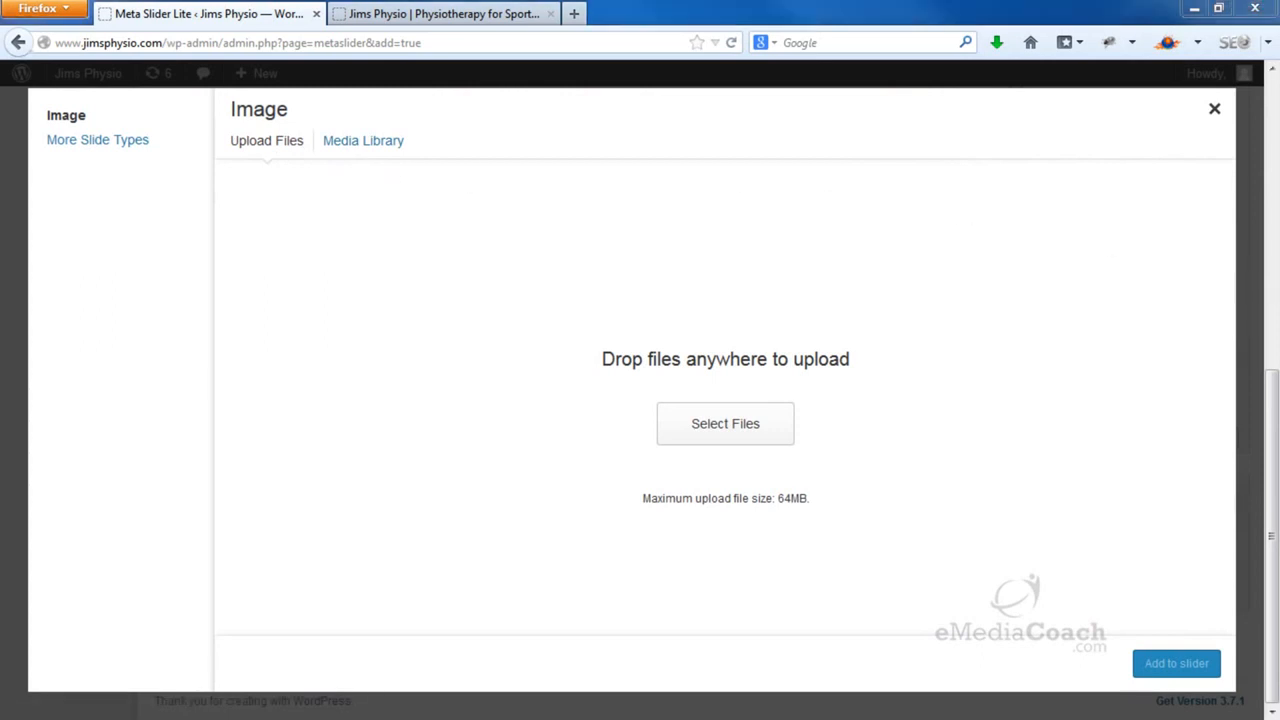
drag(1220, 531, 598, 366)
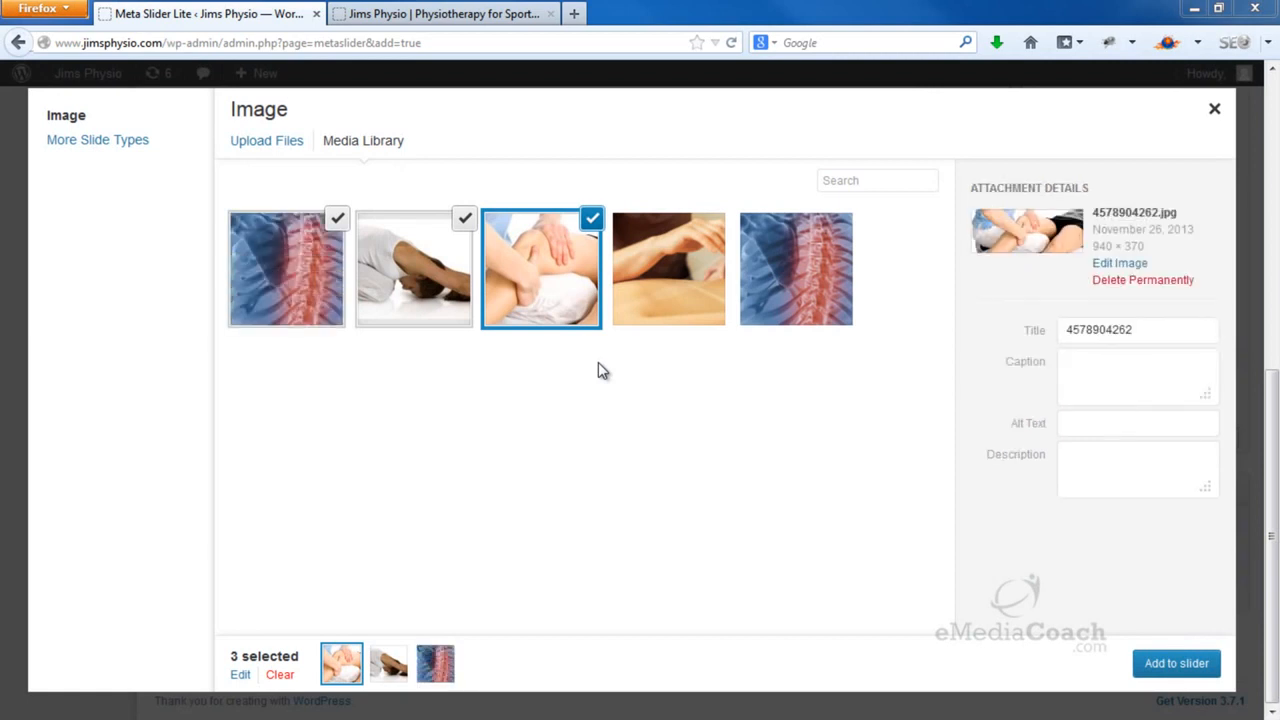
click(1176, 663)
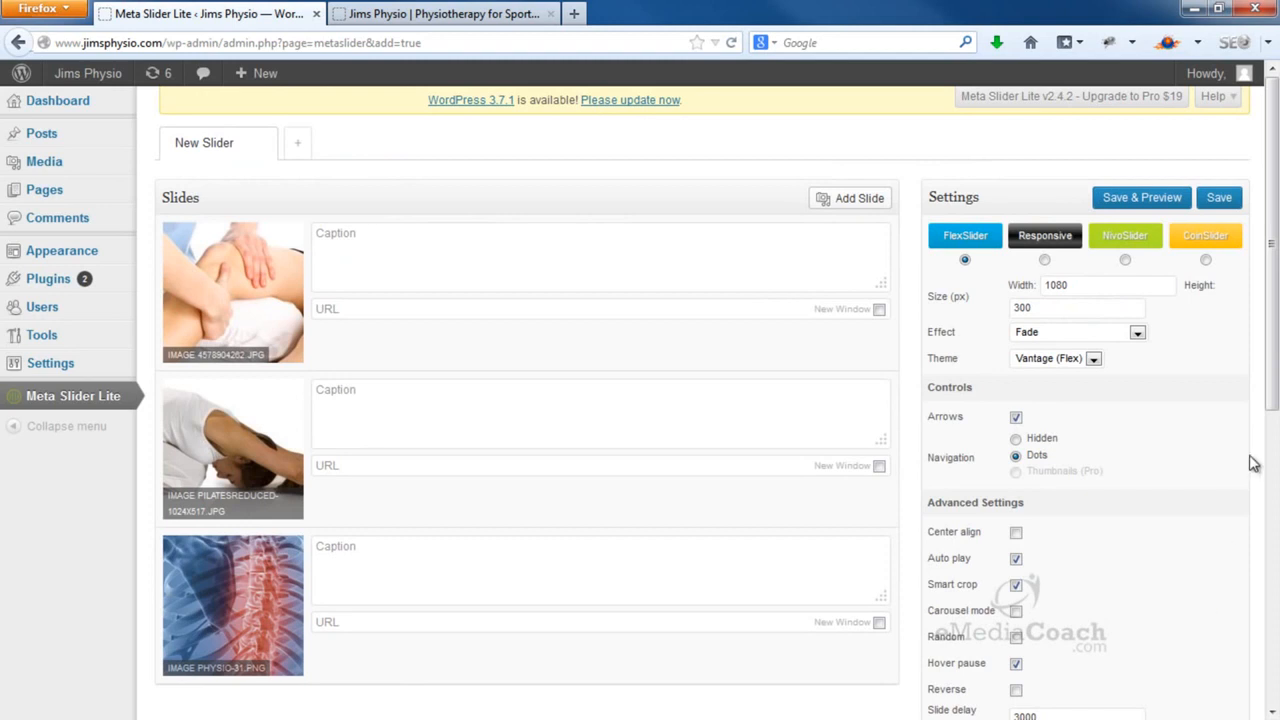
click(1218, 199)
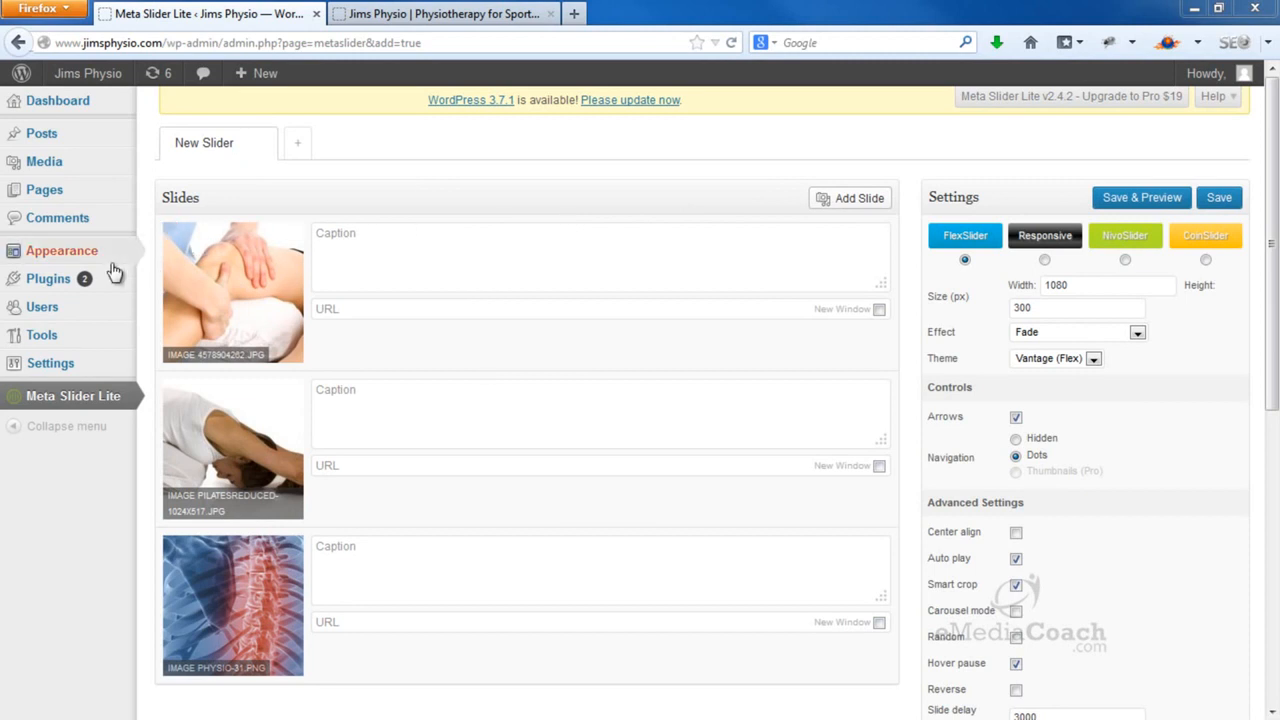
Set the Vantage Home Page Slider to 'Slider: New Slider' and save the theme settings
mouse_move(110, 255)
click(232, 336)
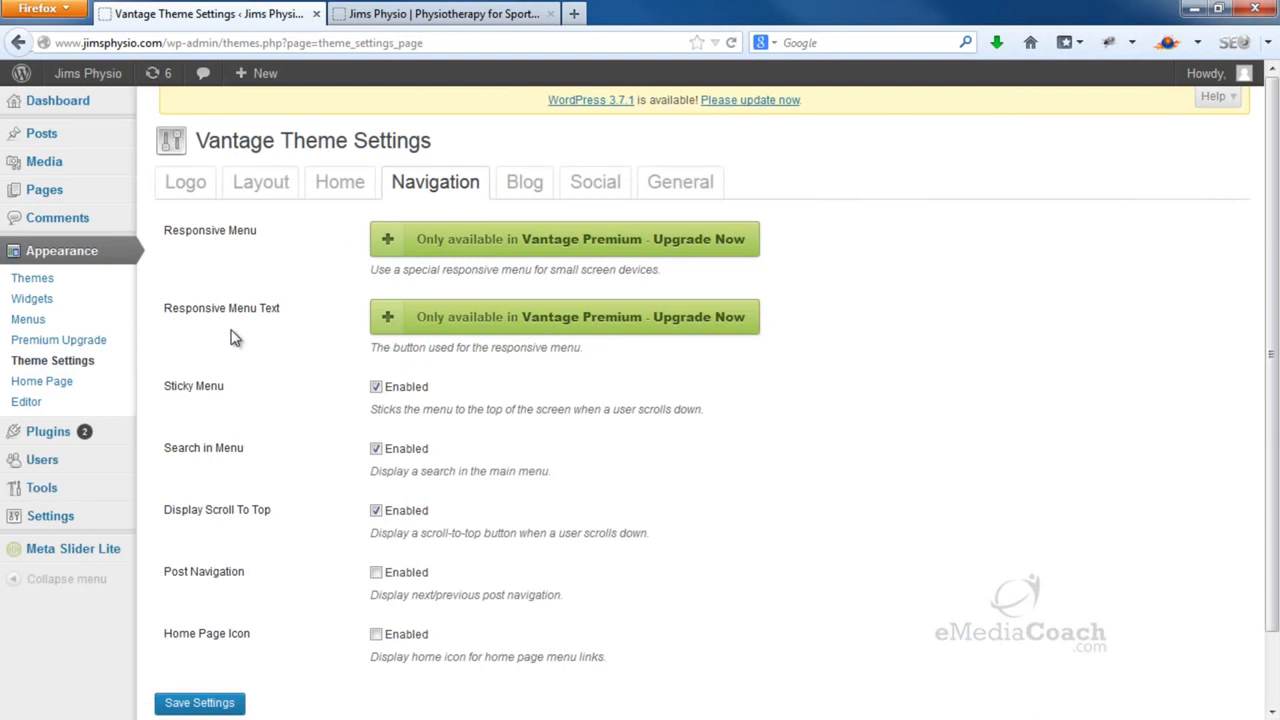
click(341, 197)
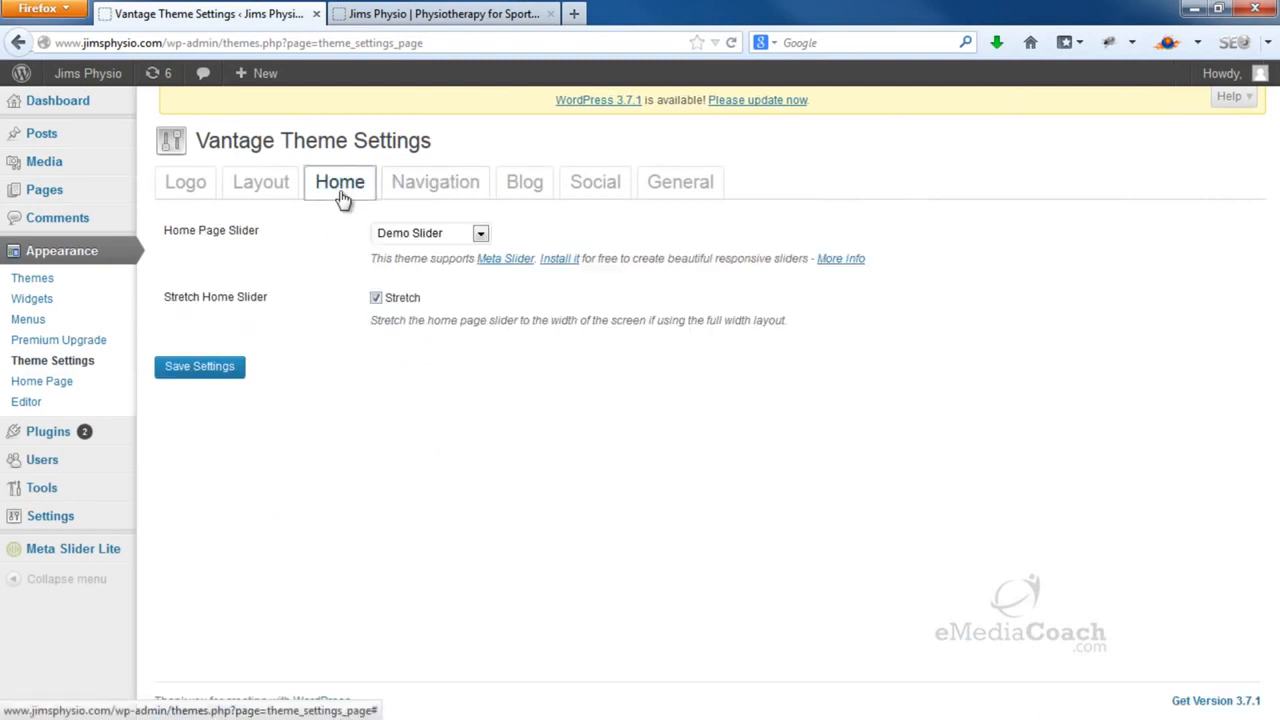
click(480, 236)
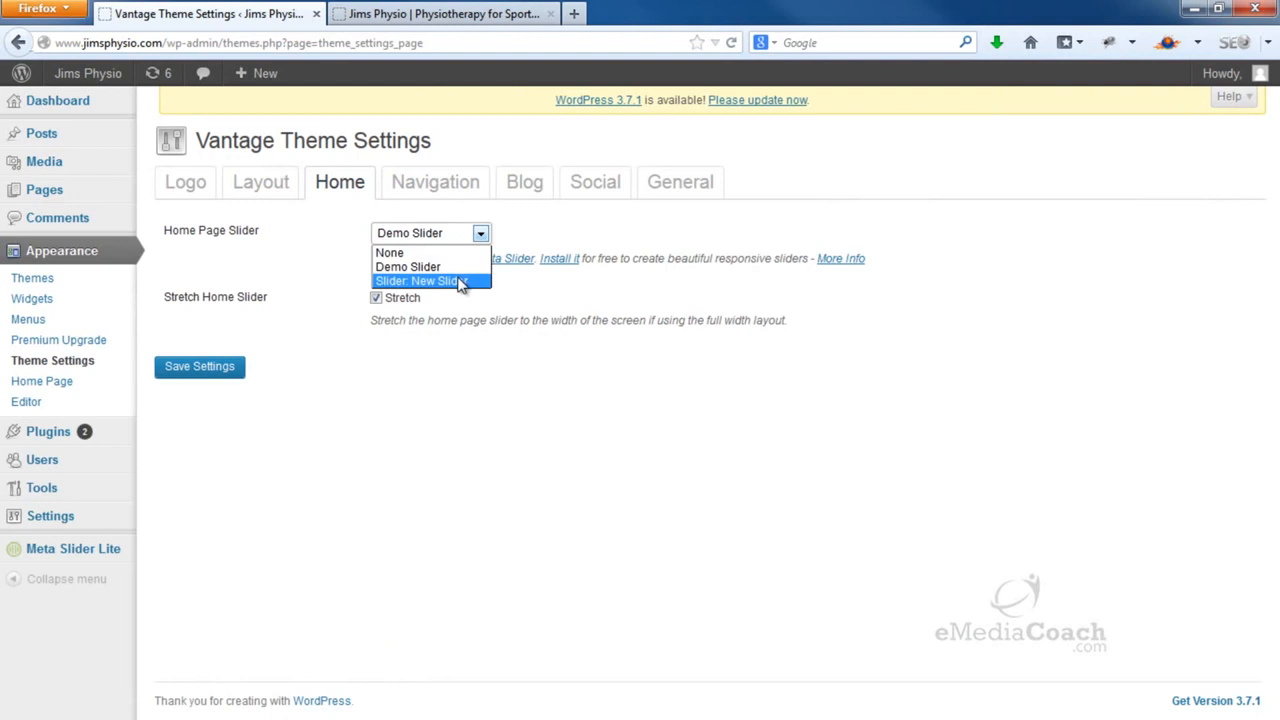
click(461, 281)
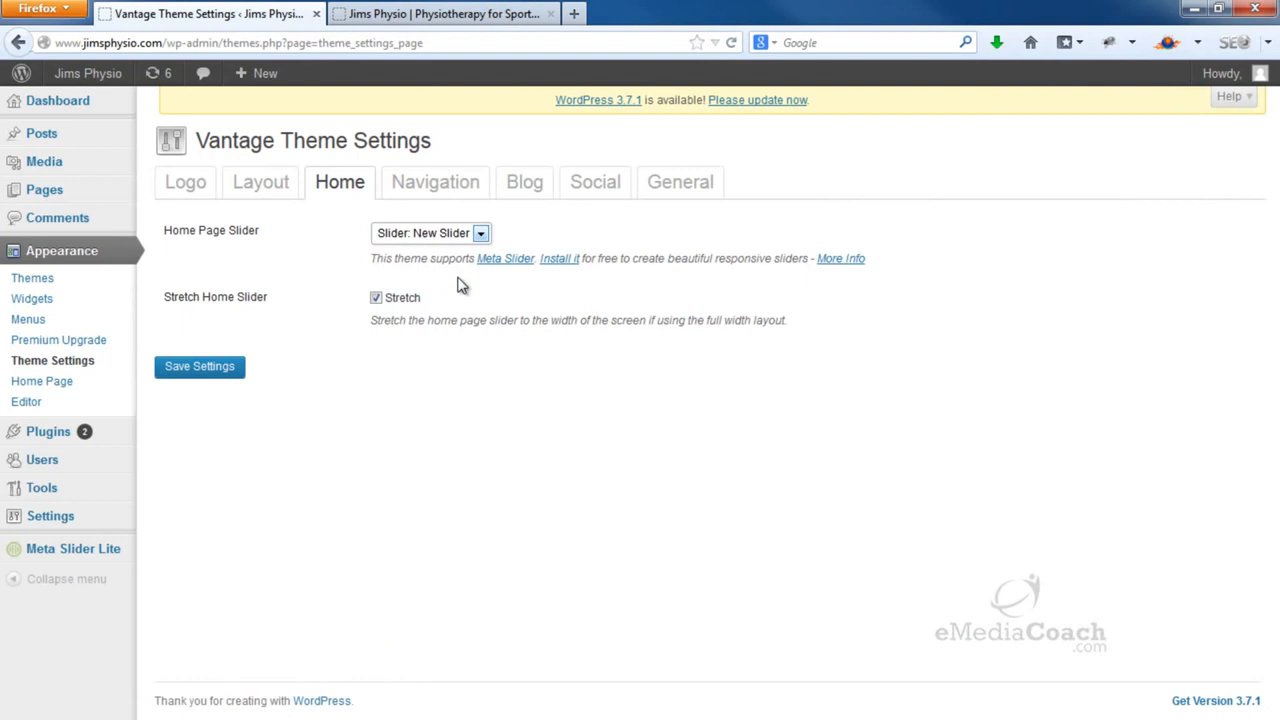
click(203, 377)
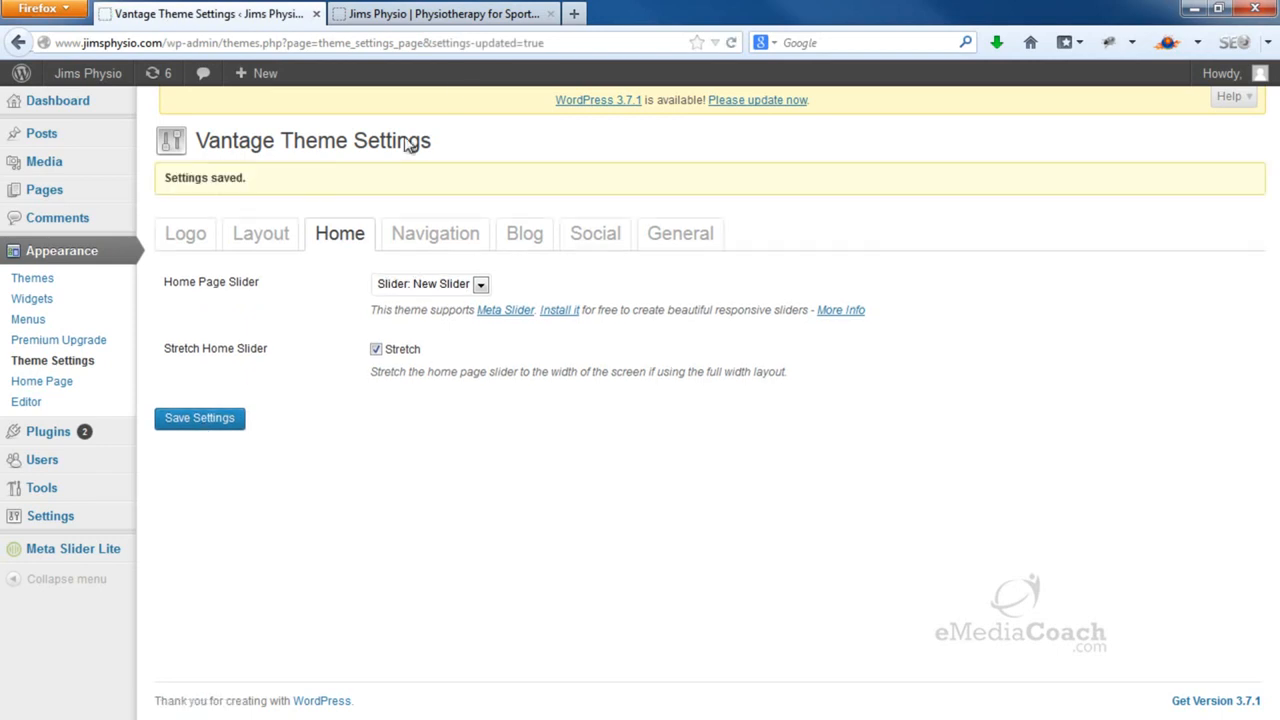
click(495, 17)
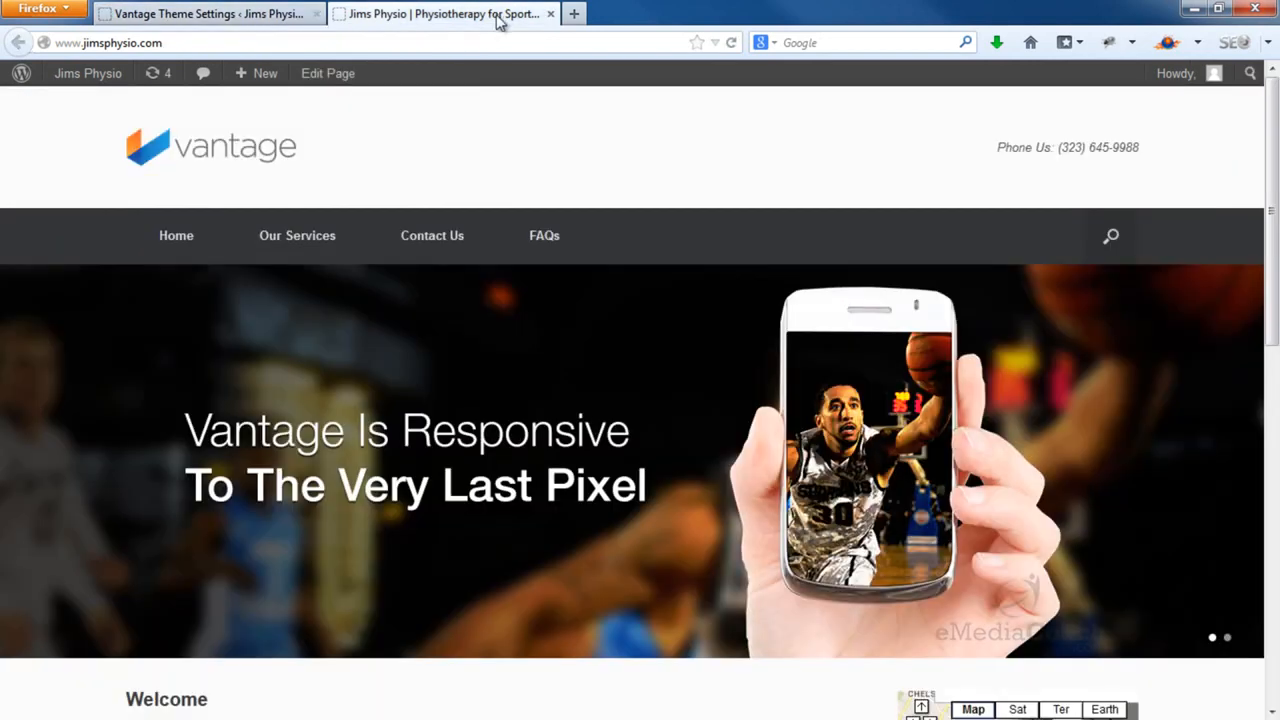
Reload the home page to watch the new slider, then go back to Theme Settings
click(731, 43)
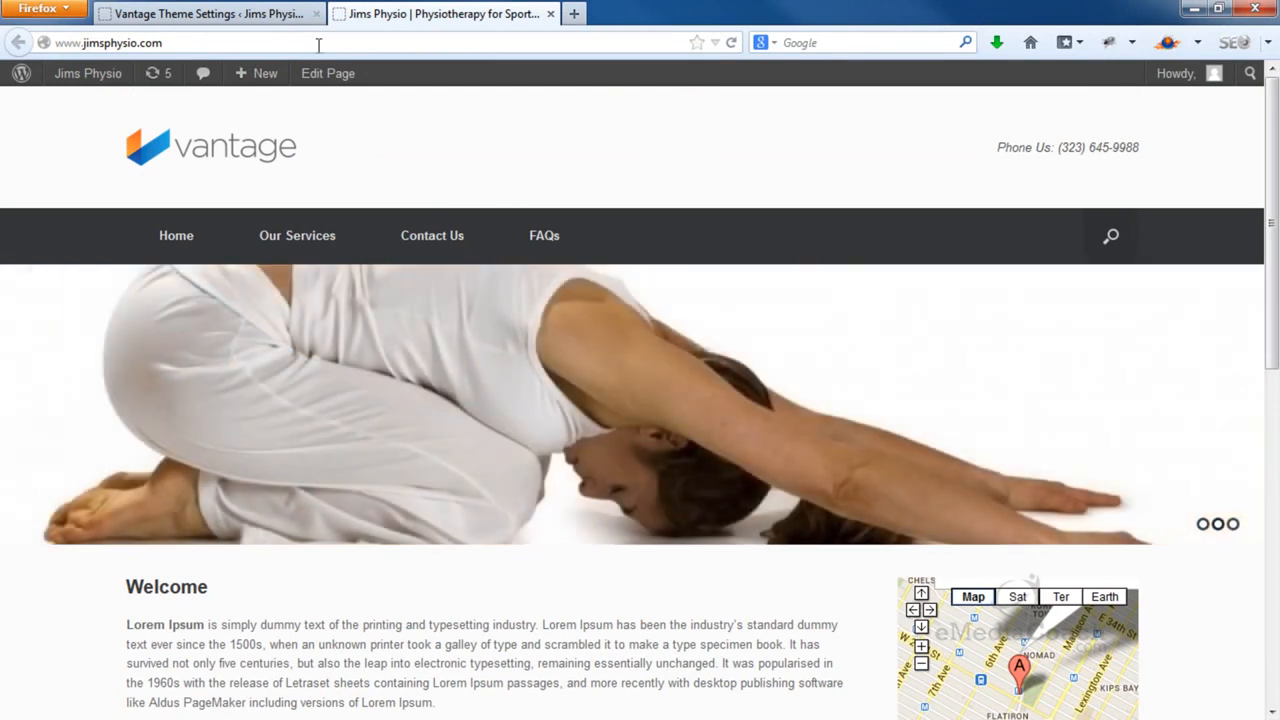
click(281, 22)
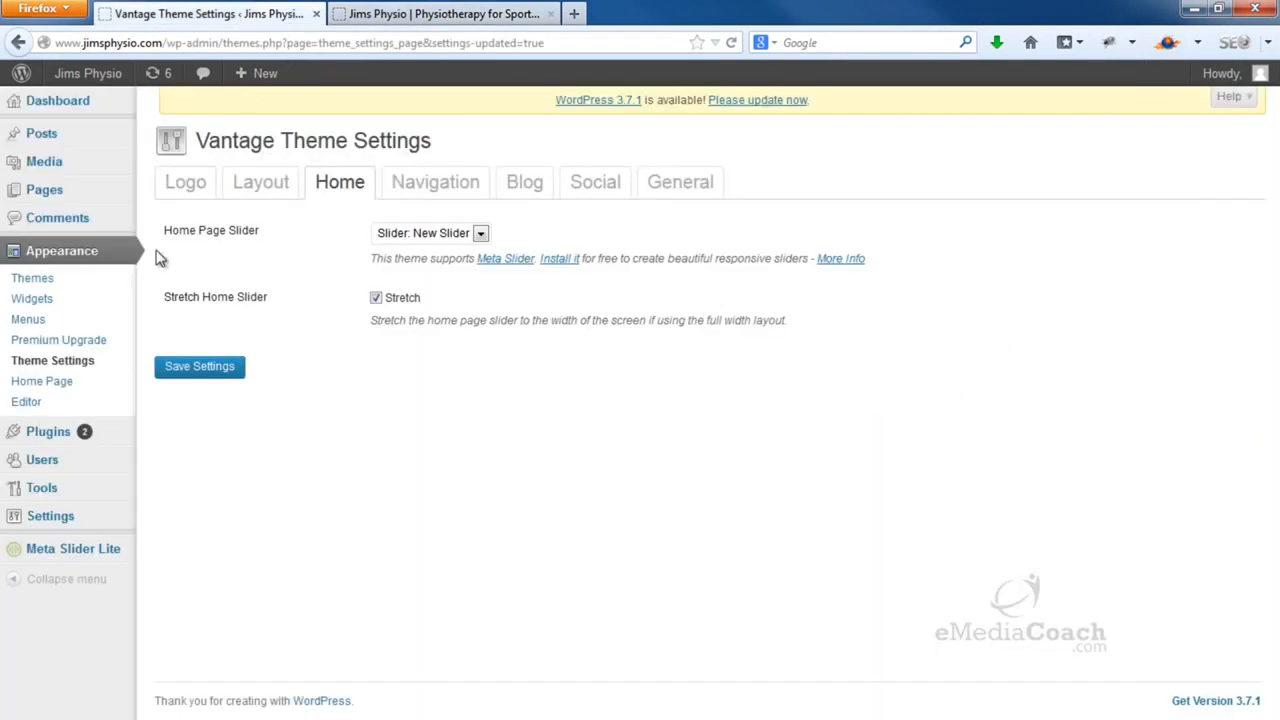
Move the pilates slide to the top of New Slider and save
click(63, 557)
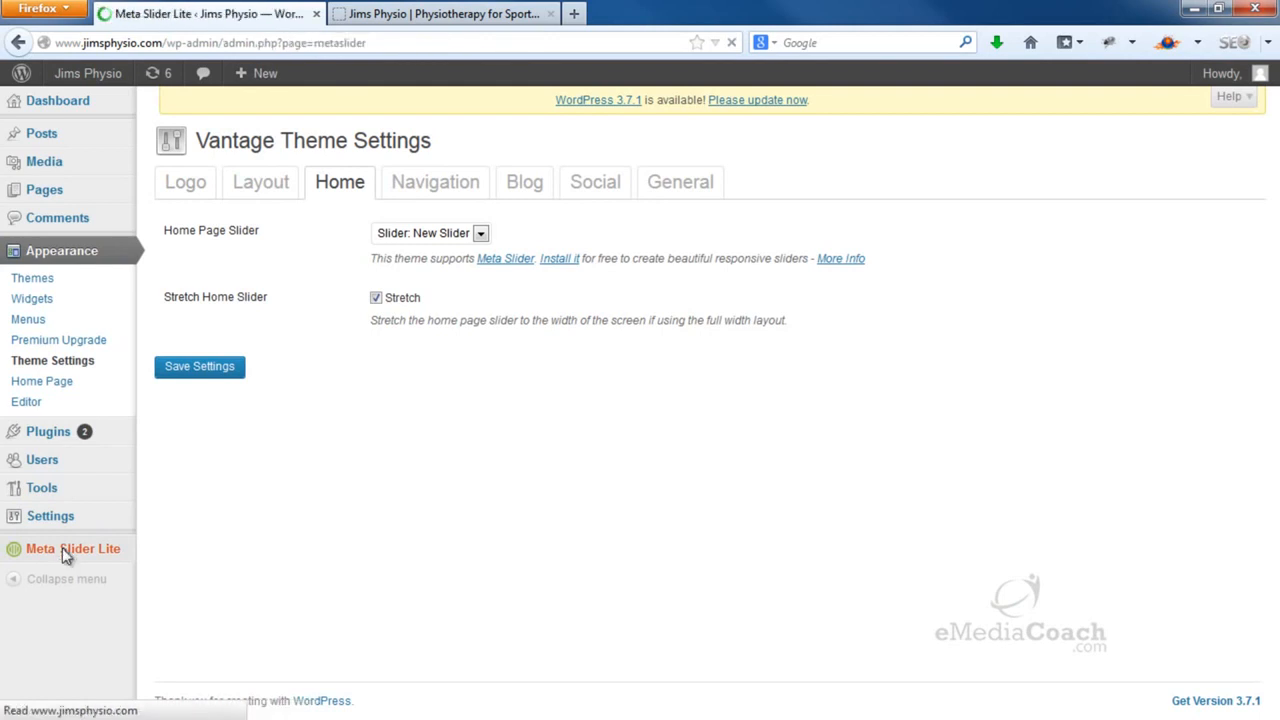
drag(256, 433, 270, 252)
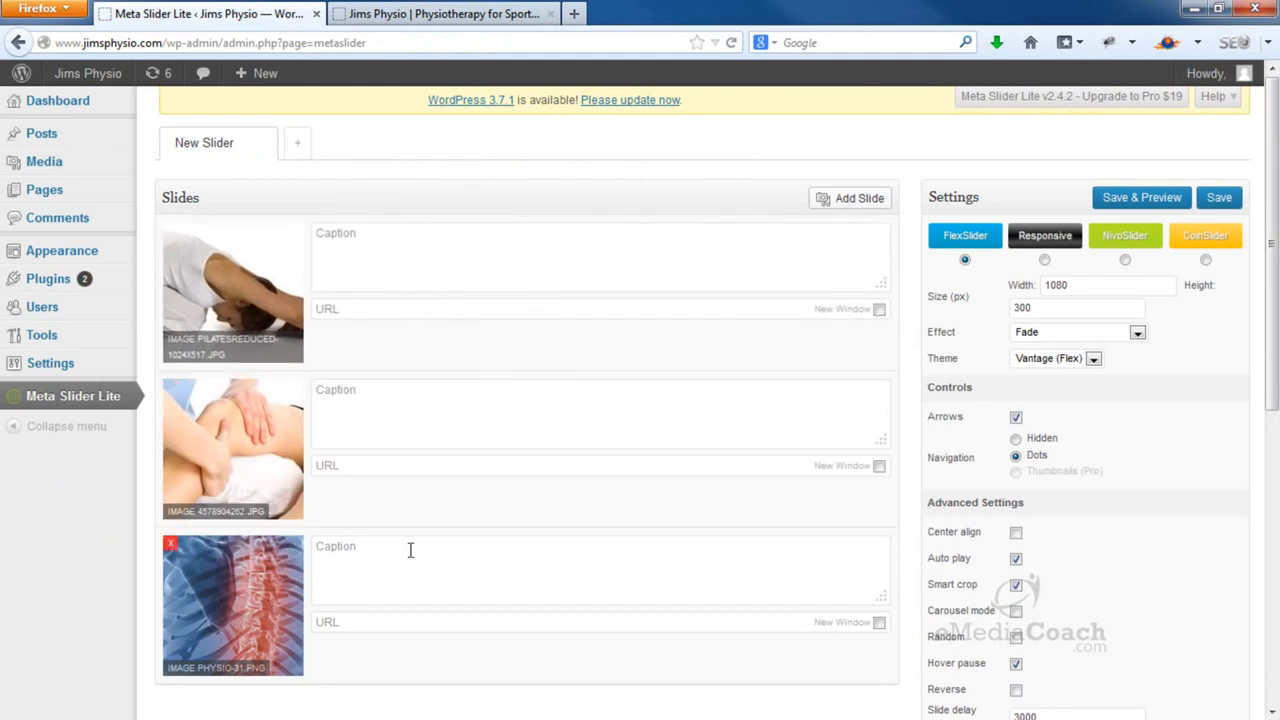
click(1236, 210)
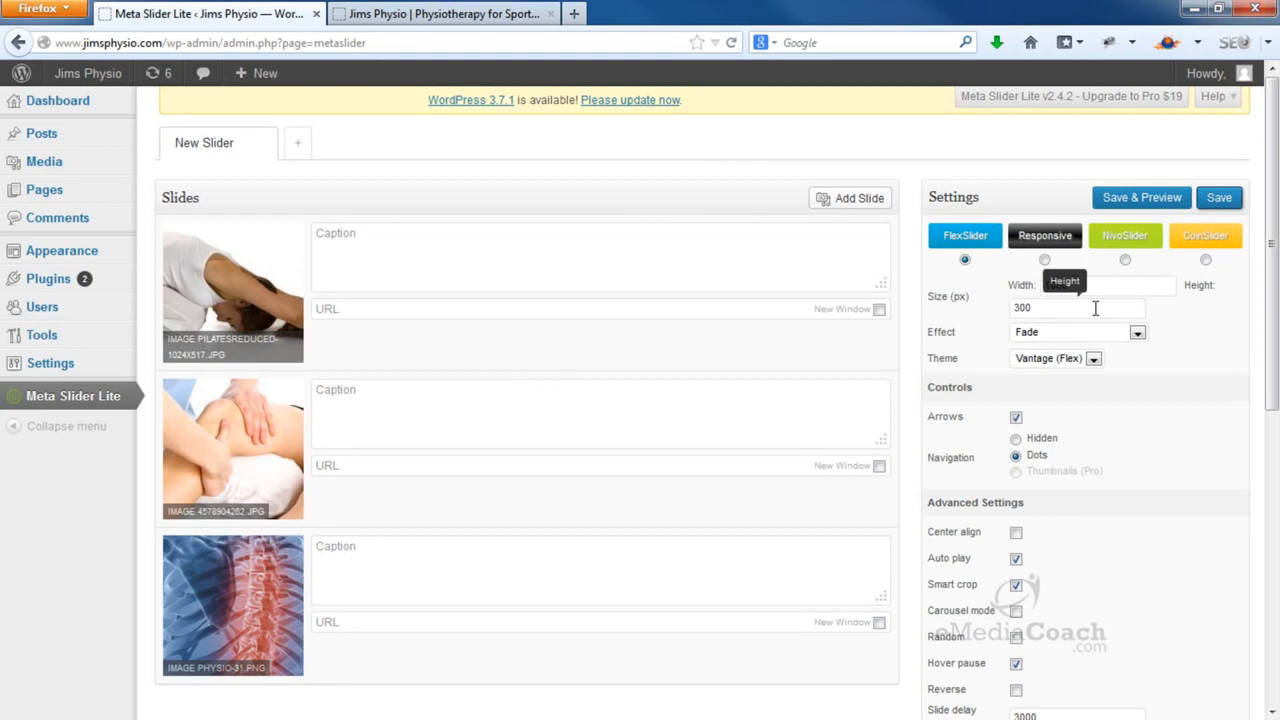
Change the slider height from 300 to 400 px and save
drag(1095, 308, 1010, 311)
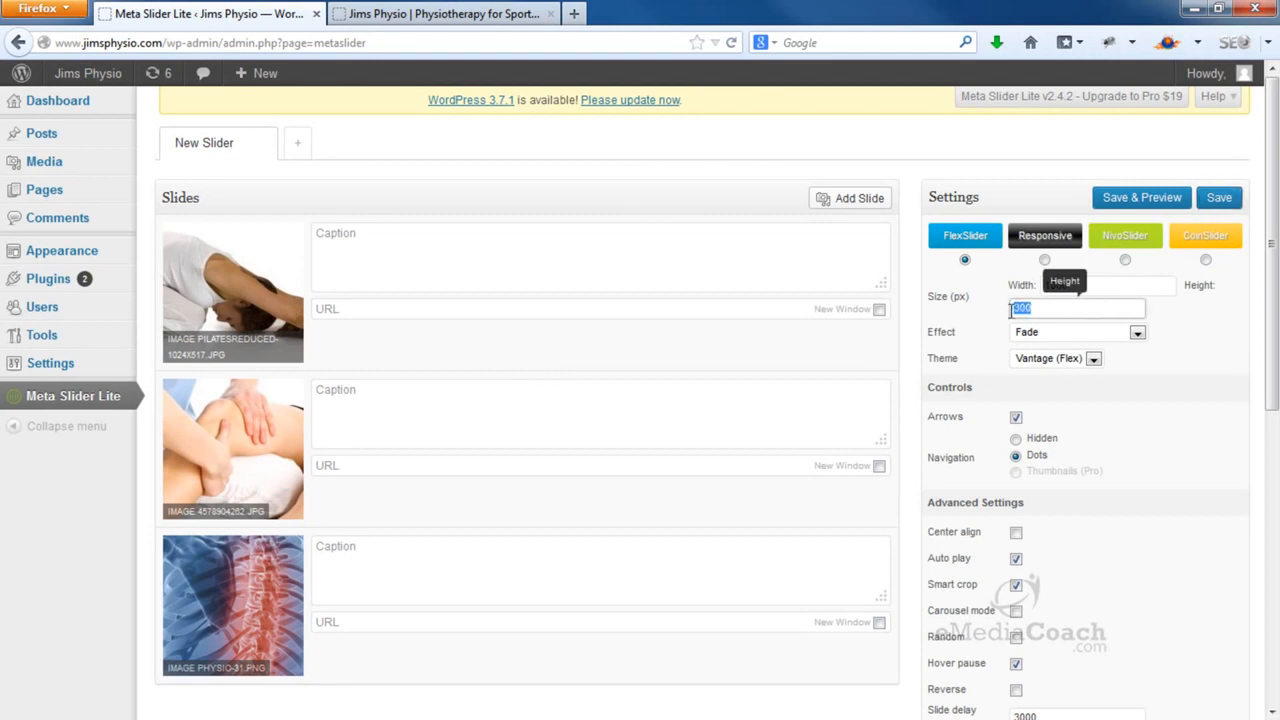
text(400)
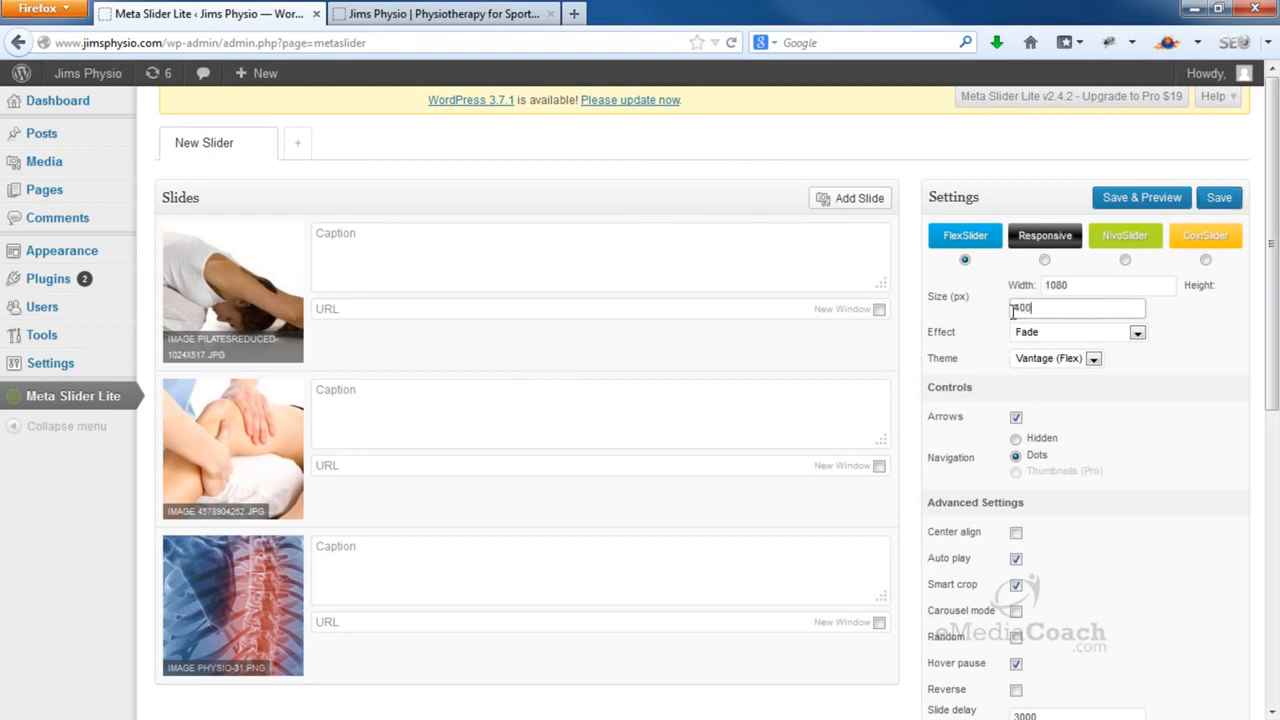
click(1216, 200)
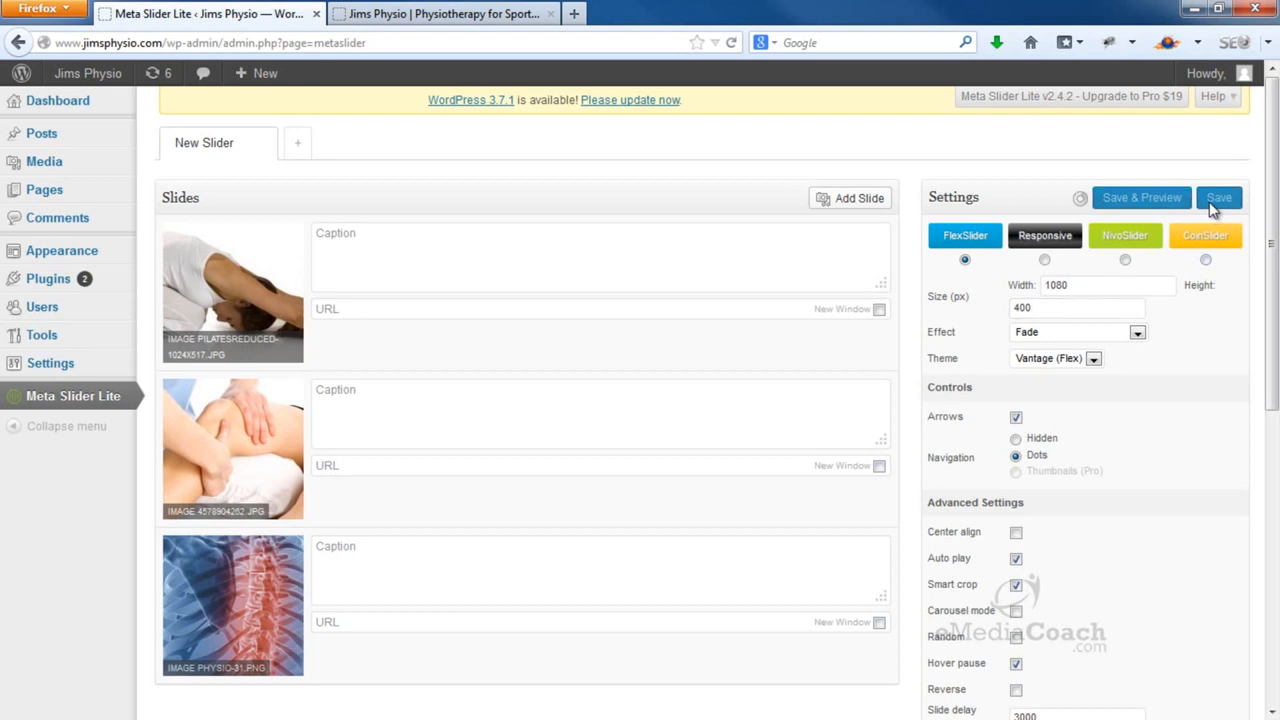
Reload the home page and step through the 400 px slider's images
click(512, 16)
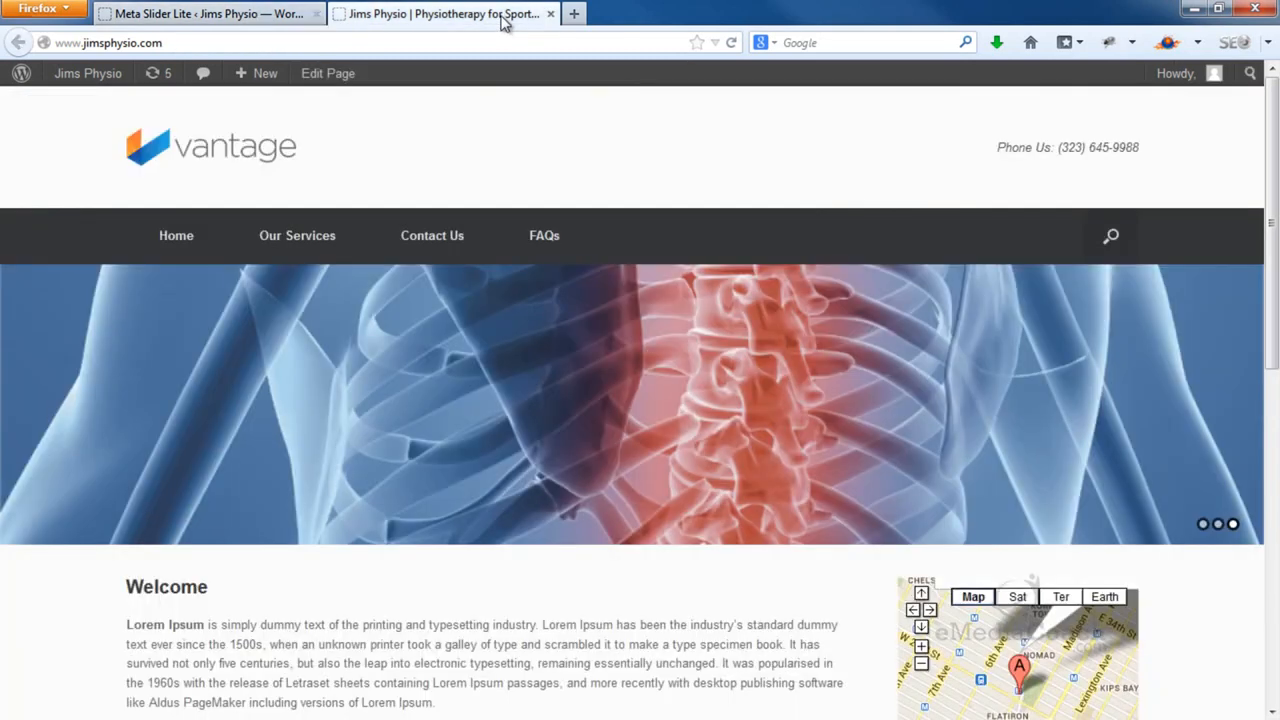
click(733, 43)
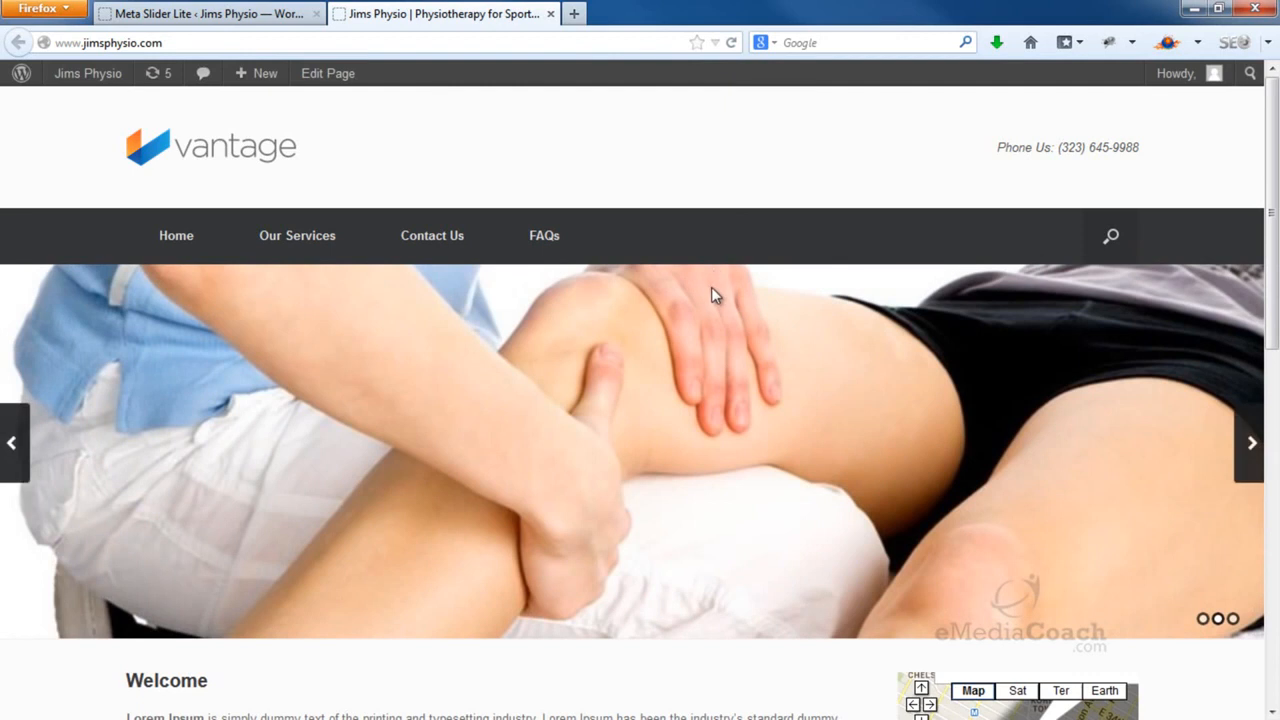
click(1256, 440)
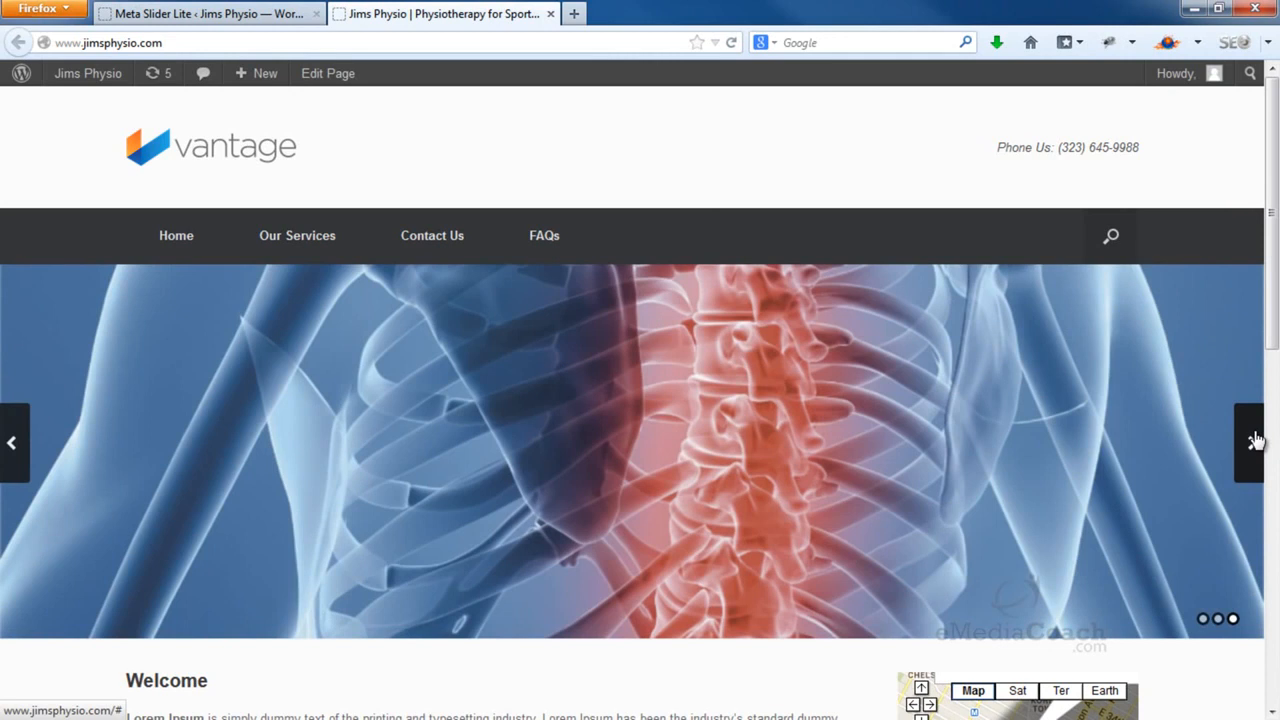
Close the LogoSample3 Windows Photo Viewer preview to return to the Dashboard
click(1256, 440)
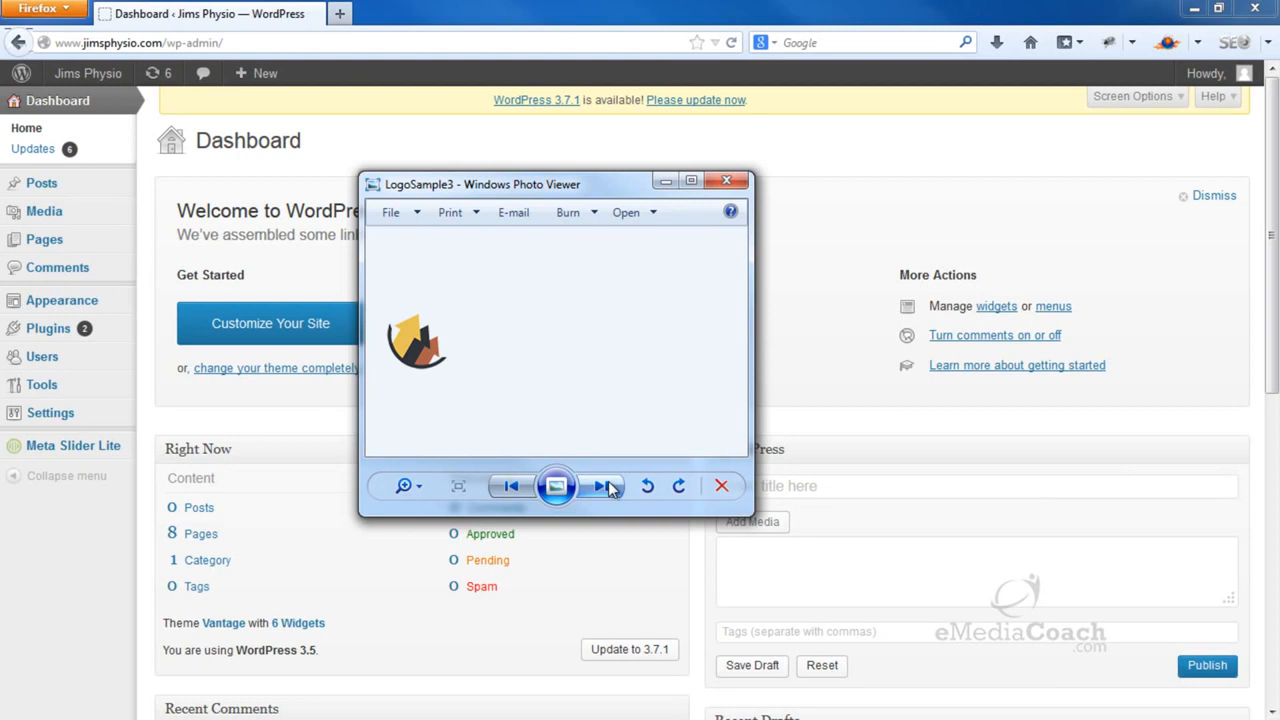
click(726, 182)
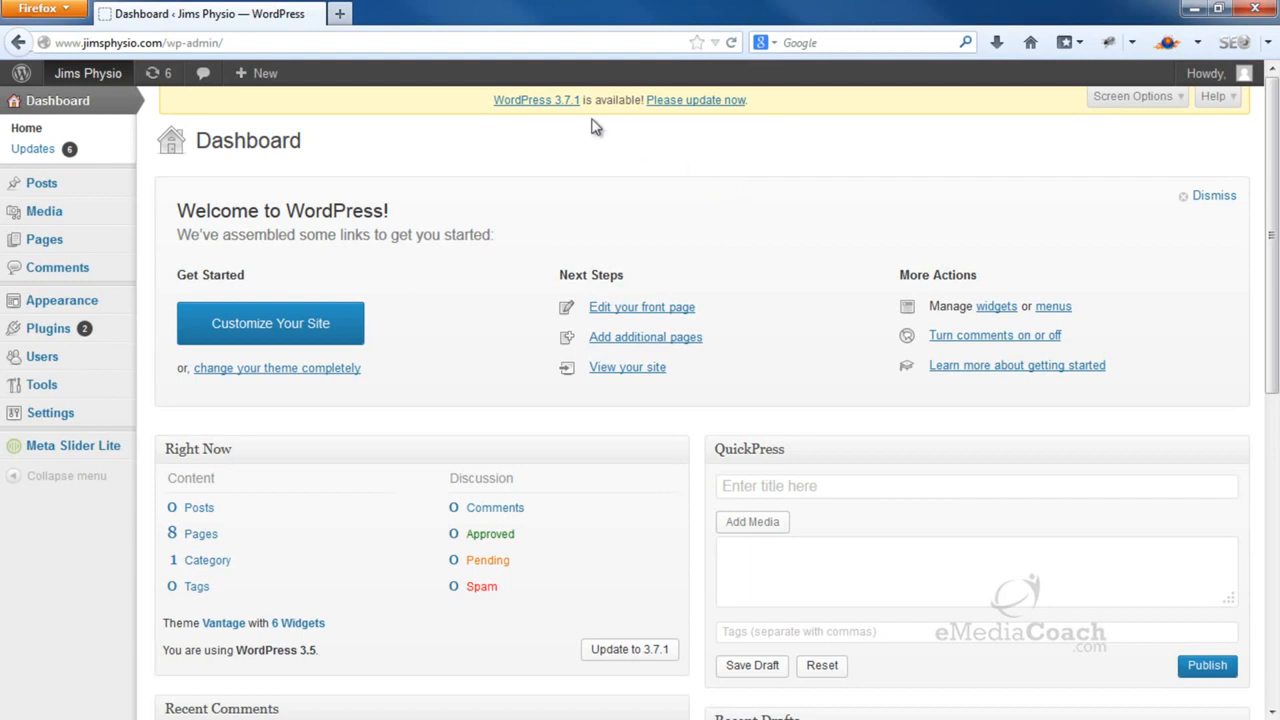
Open a new Firefox tab and load pixlr.com
click(340, 13)
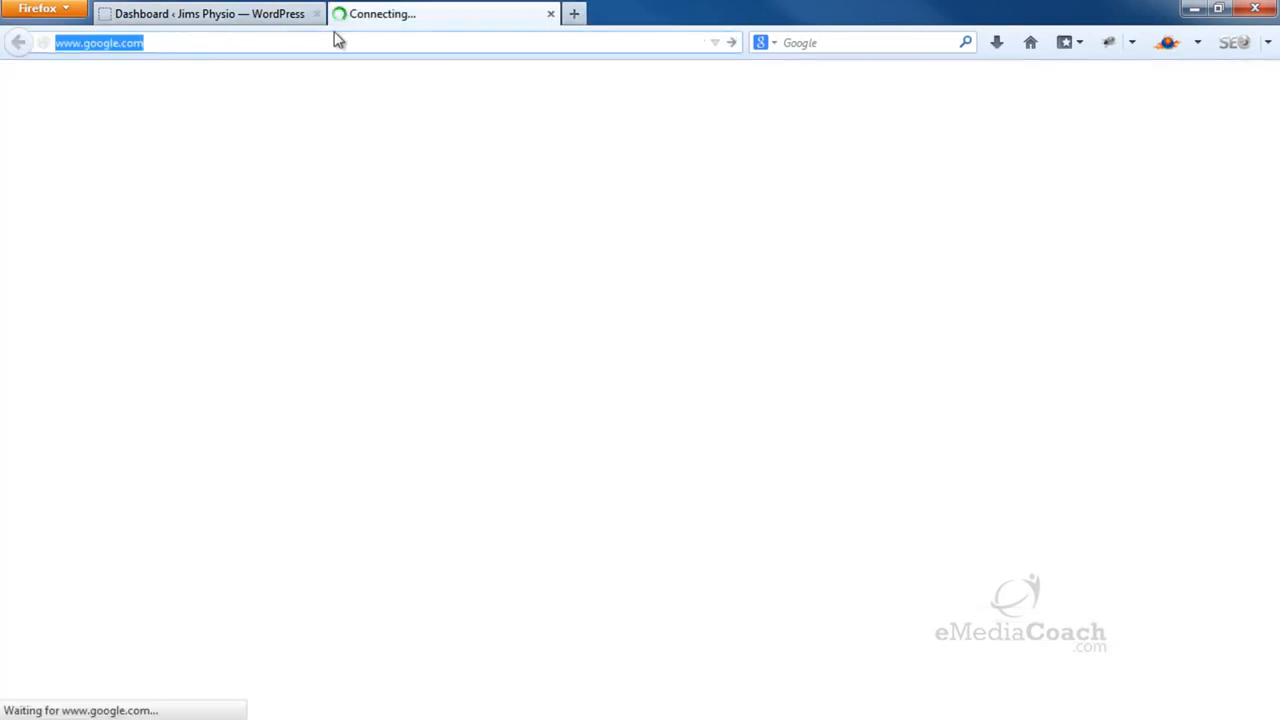
drag(183, 42, 27, 42)
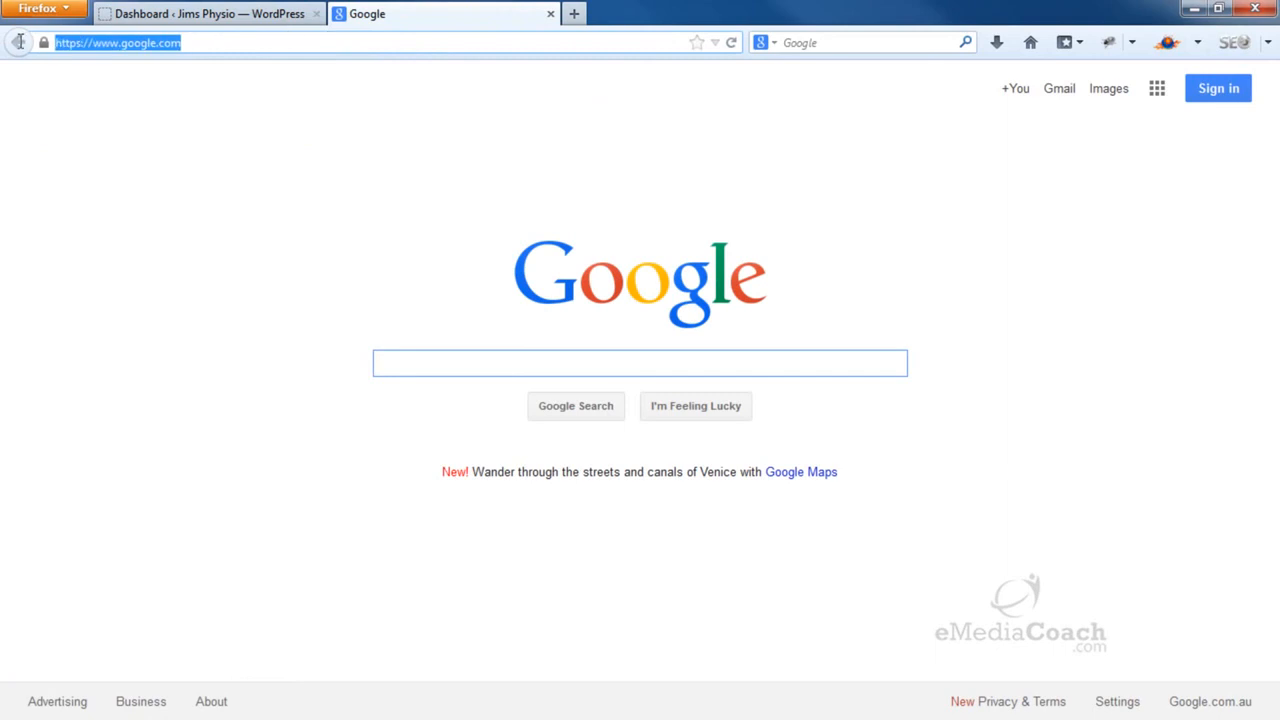
text(pixlr.com)
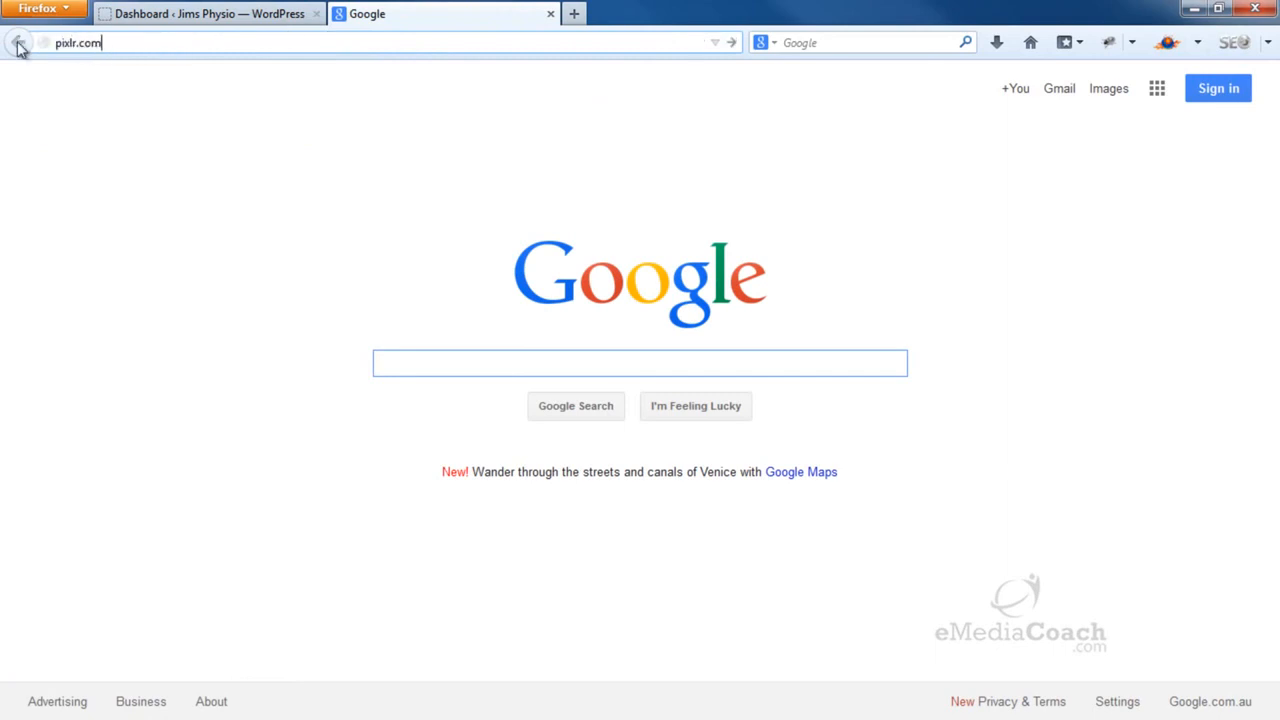
key(Return)
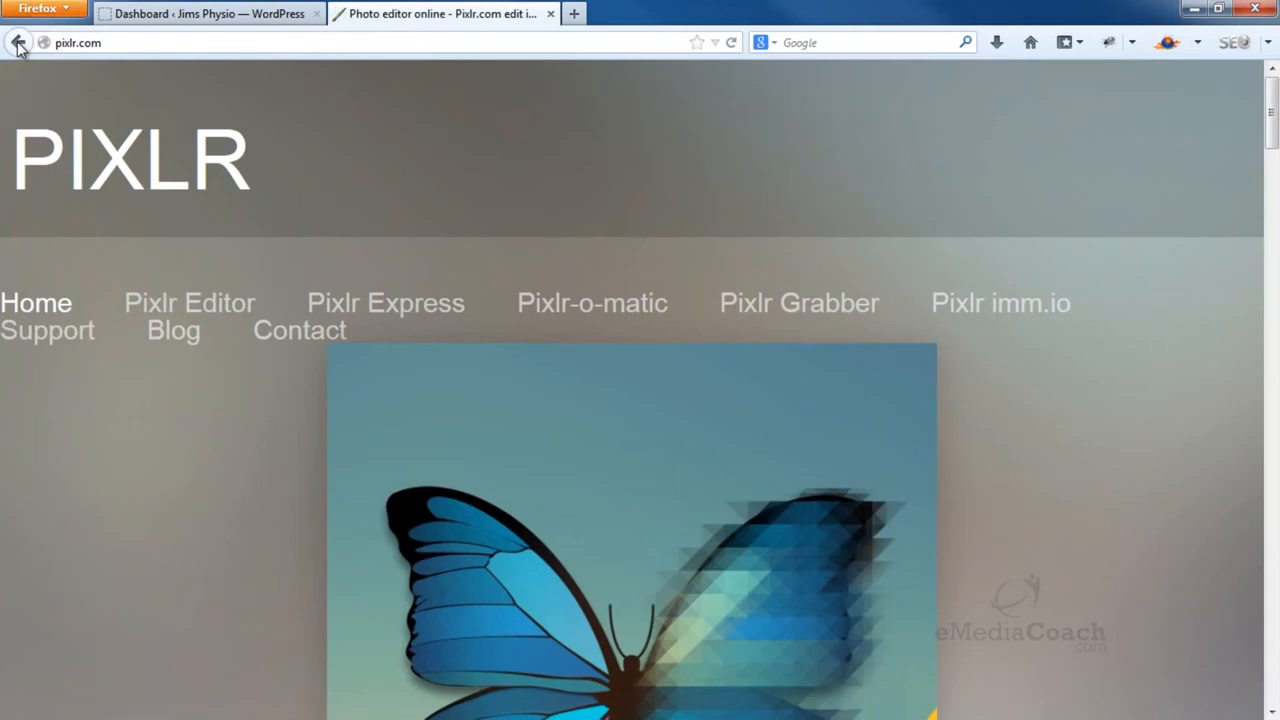
Launch Pixlr Editor and open LogoSample1.png from the Desktop
click(221, 306)
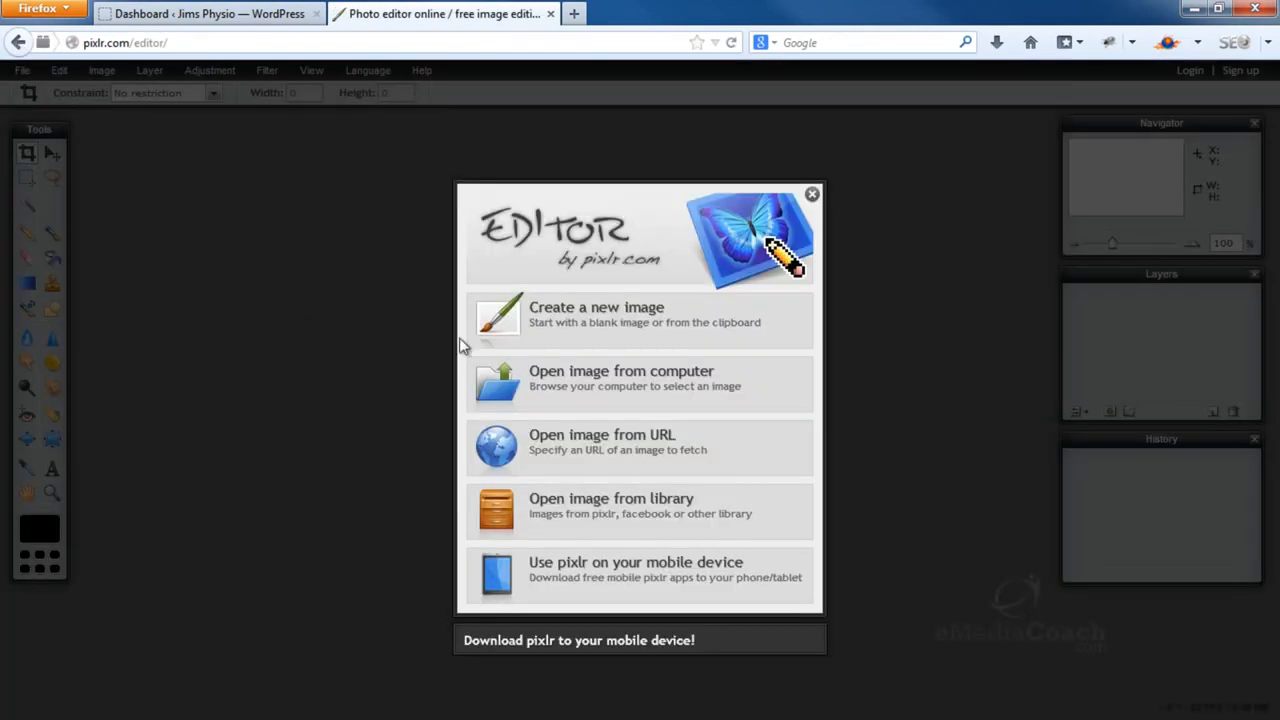
click(579, 366)
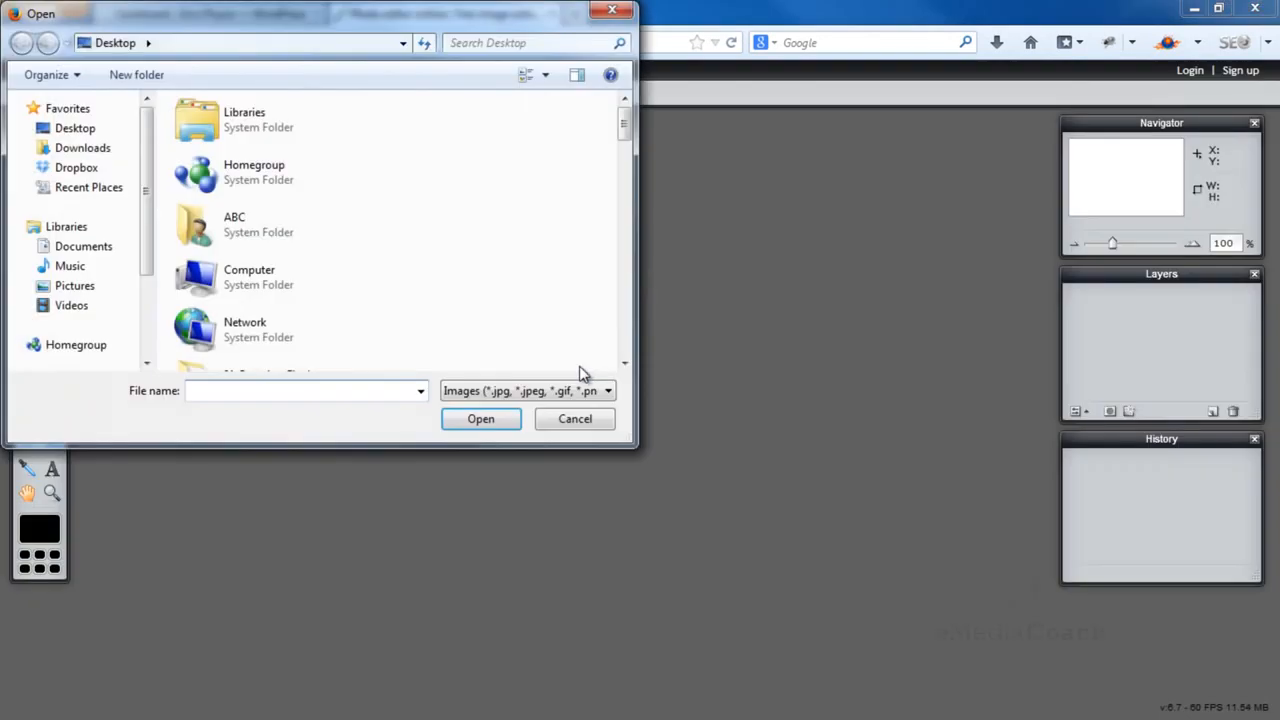
text(lo)
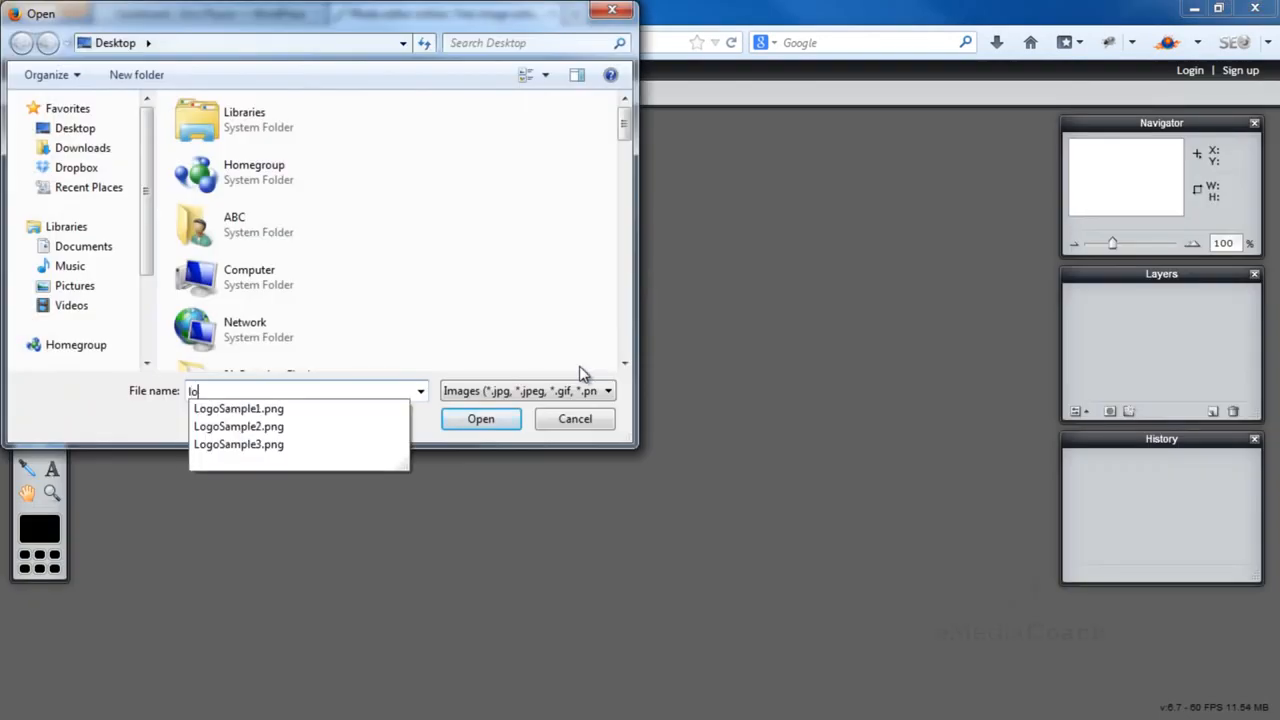
click(342, 409)
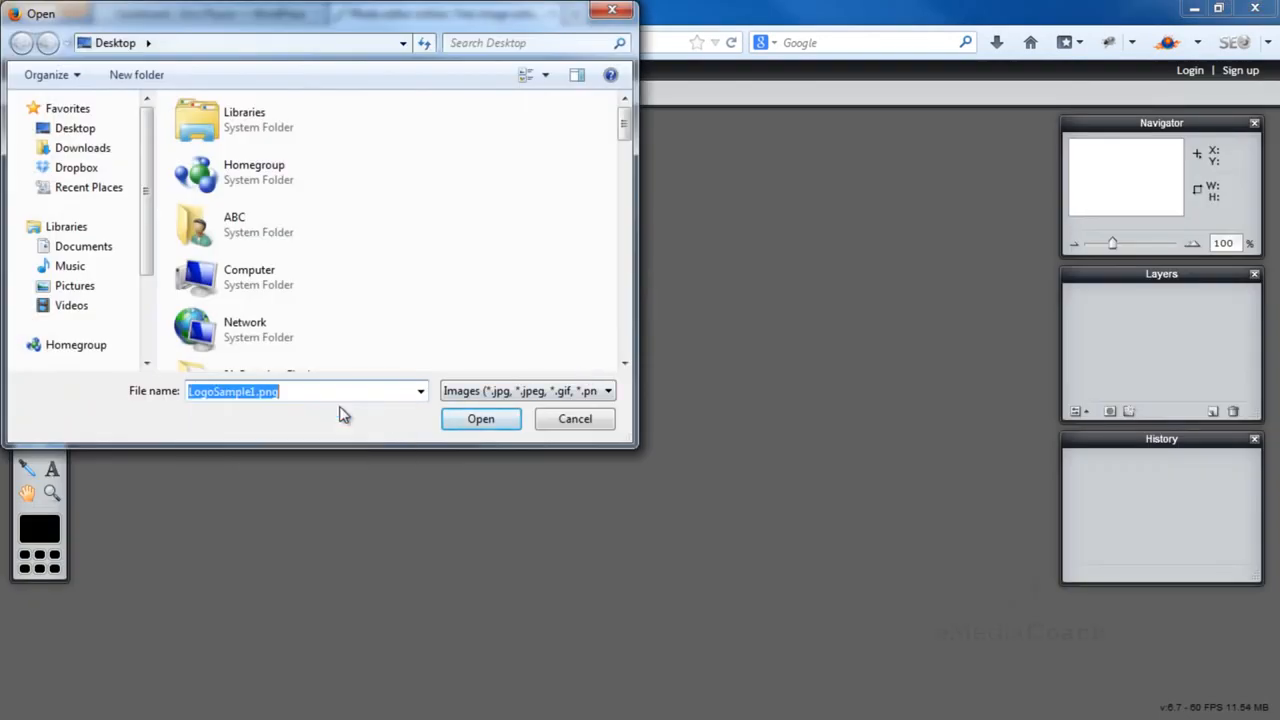
click(483, 425)
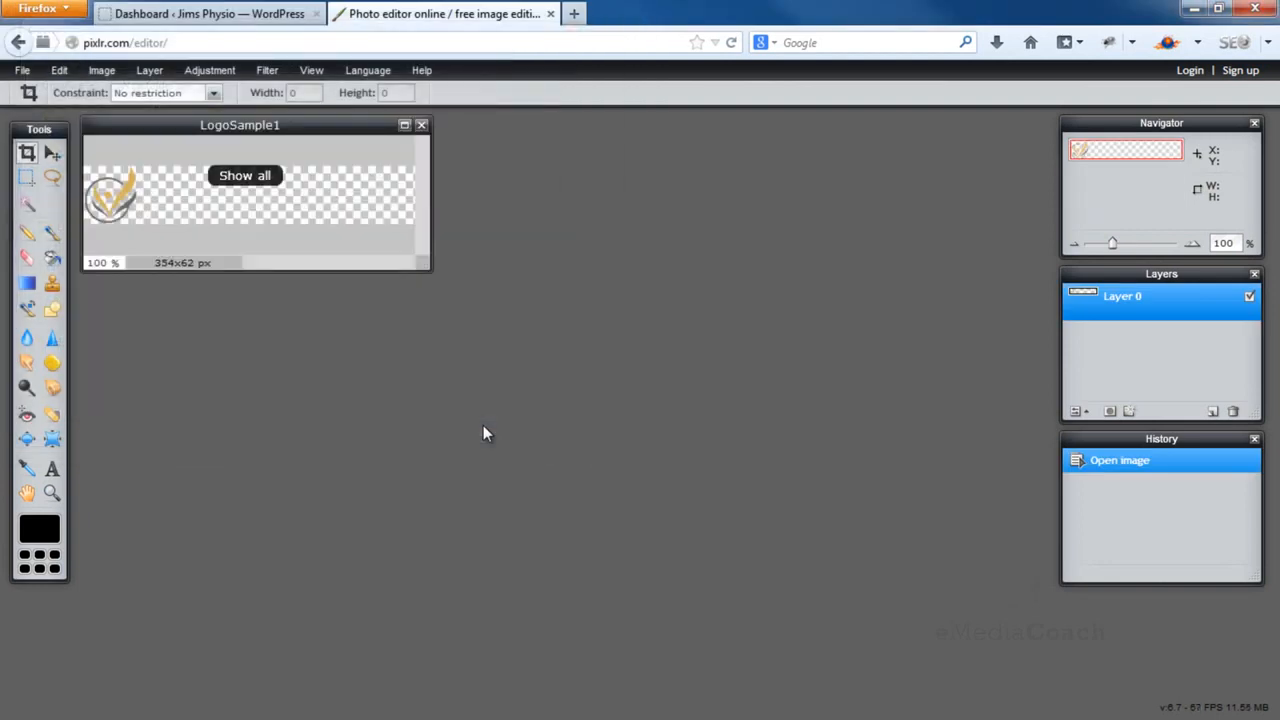
Enlarge the document window and type 'Jim's Physiotherapy' right of the logo symbol
drag(418, 267, 586, 343)
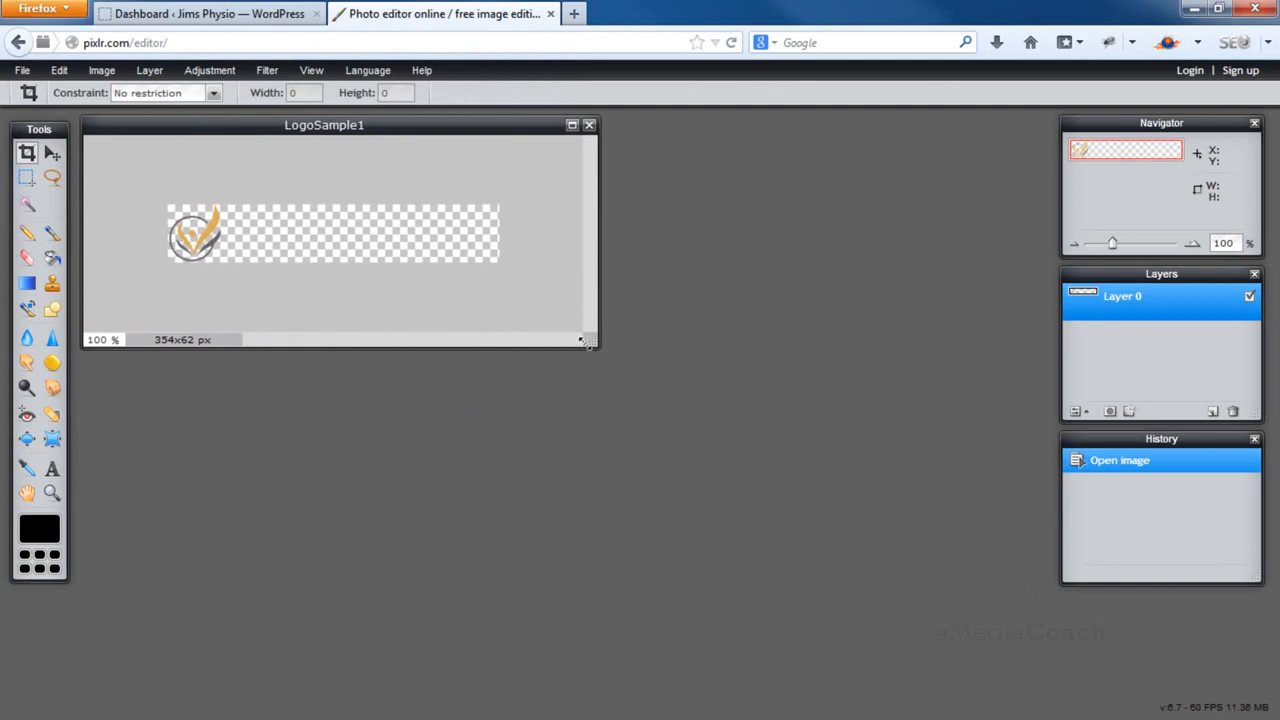
click(52, 469)
click(236, 217)
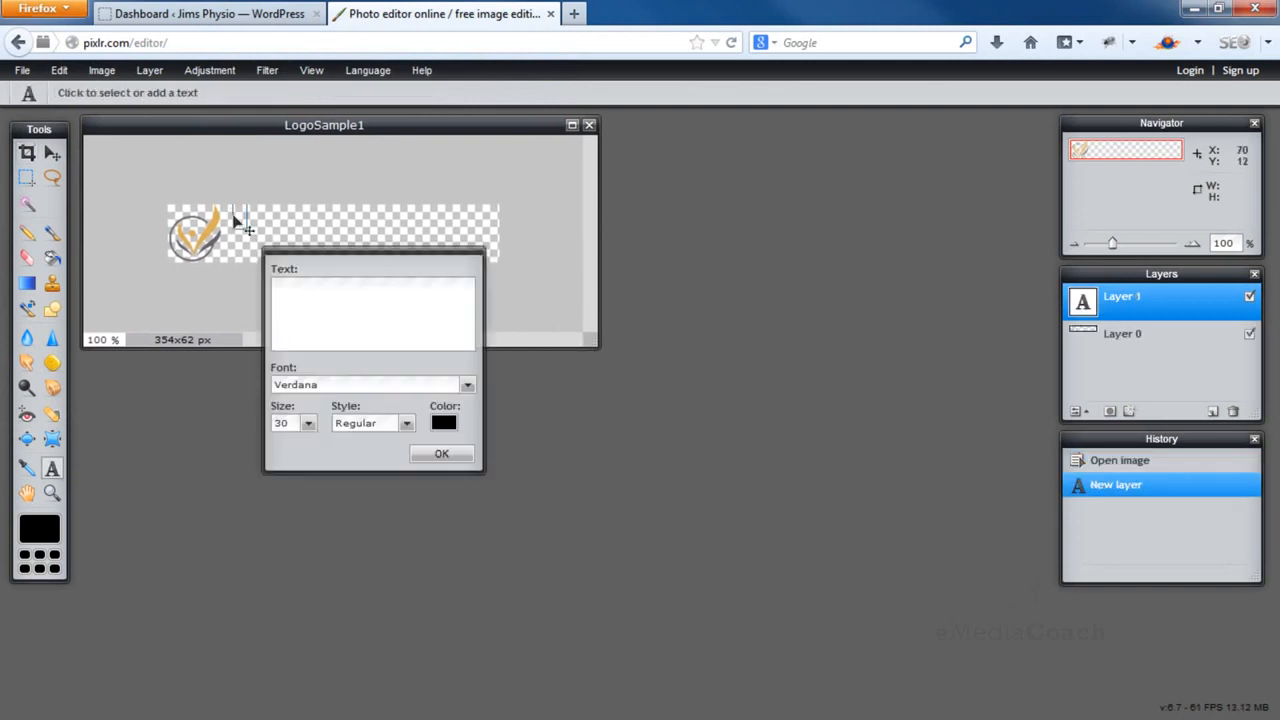
text(Jim's Physiotherapy)
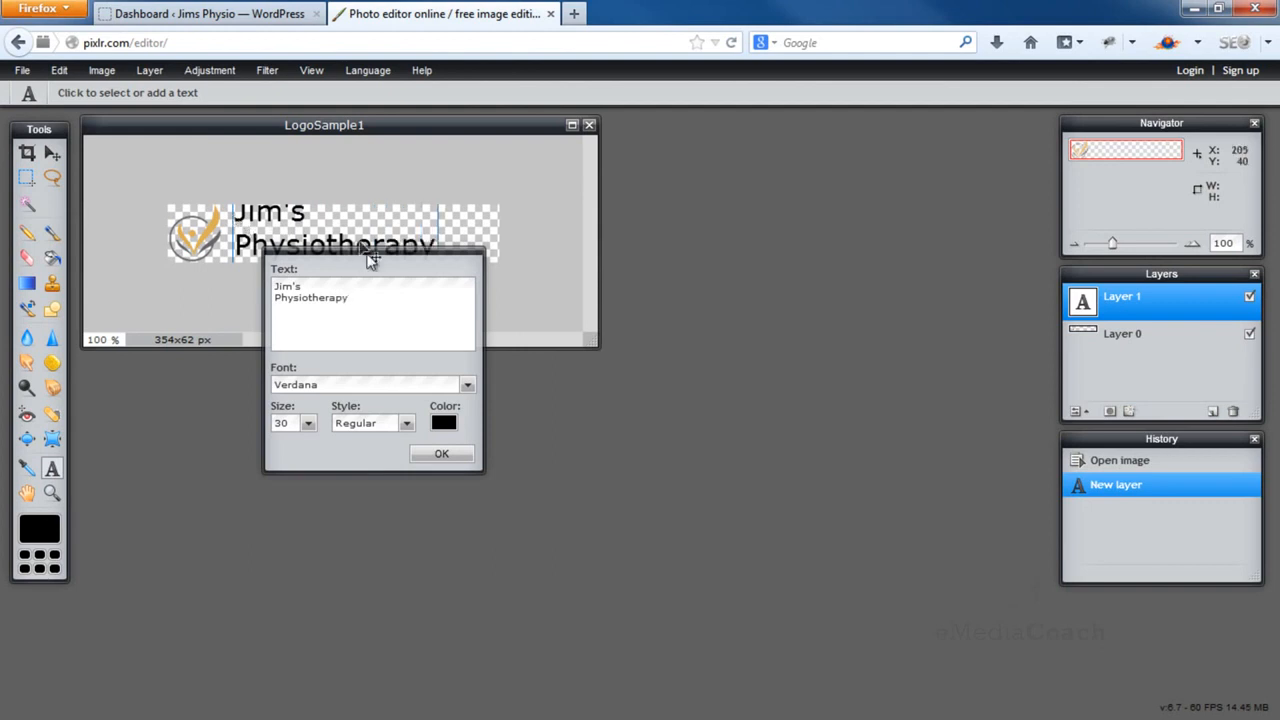
Set the text to Trebuchet MS, size 25, and nudge it slightly right and down
drag(445, 268, 659, 244)
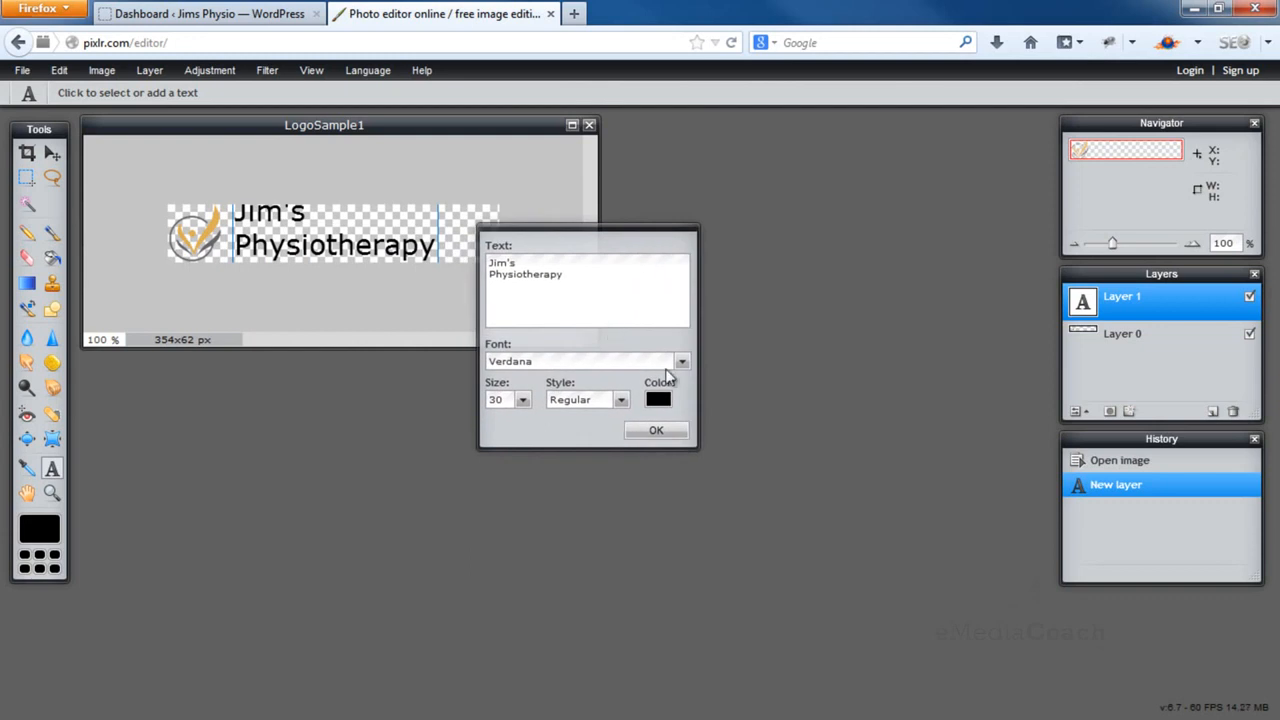
click(683, 367)
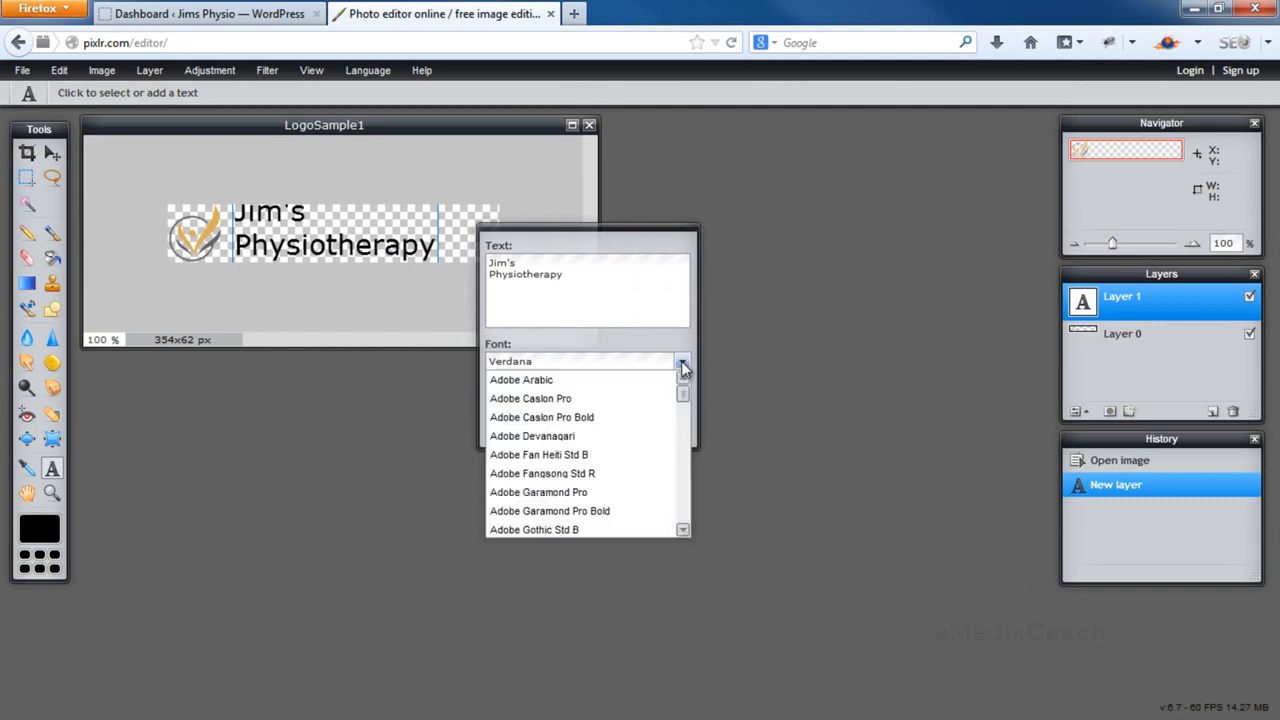
scroll(687, 392, down, 2)
scroll(687, 392, down, 1)
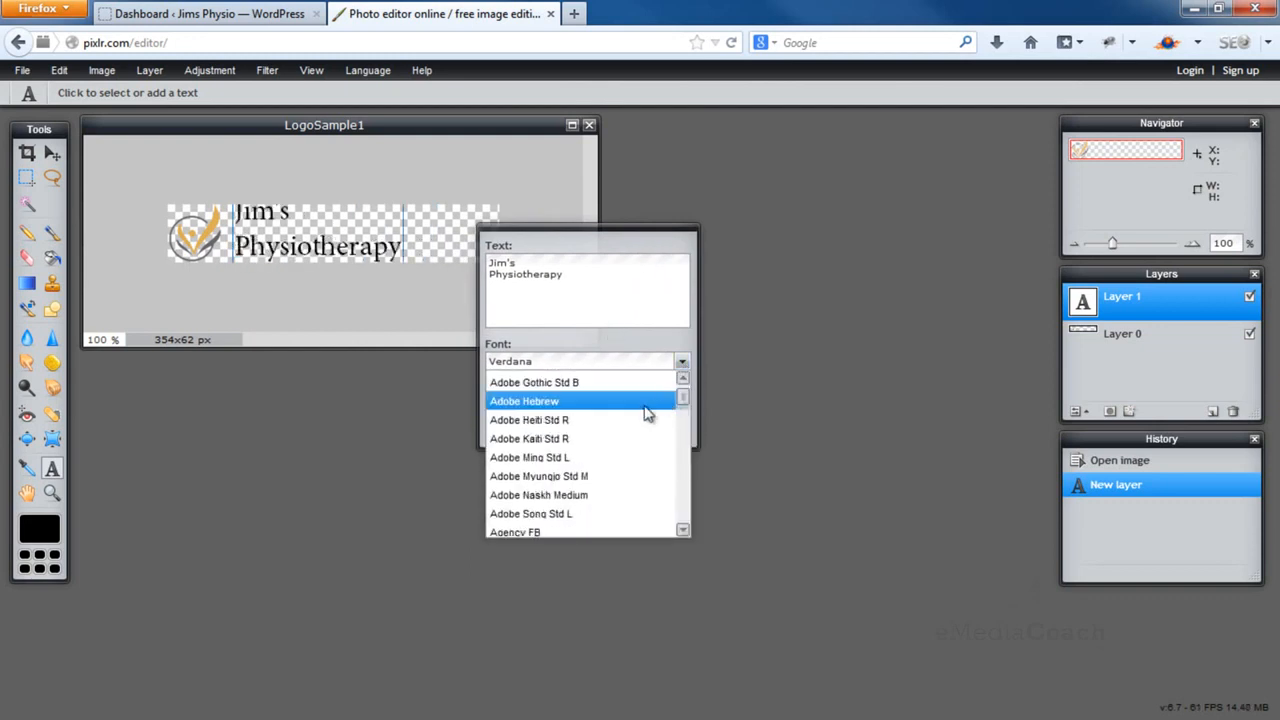
scroll(628, 467, down, 20)
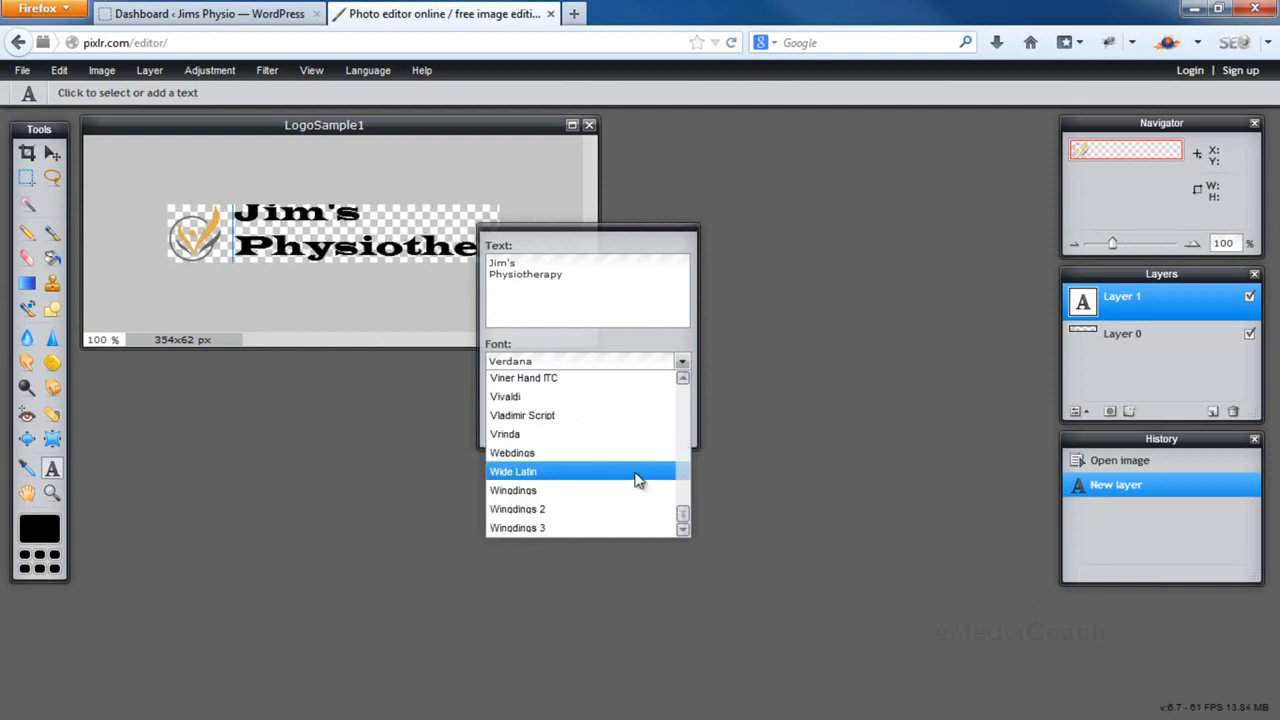
scroll(686, 502, up, 6)
scroll(686, 503, up, 1)
scroll(686, 503, down, 1)
scroll(686, 504, down, 2)
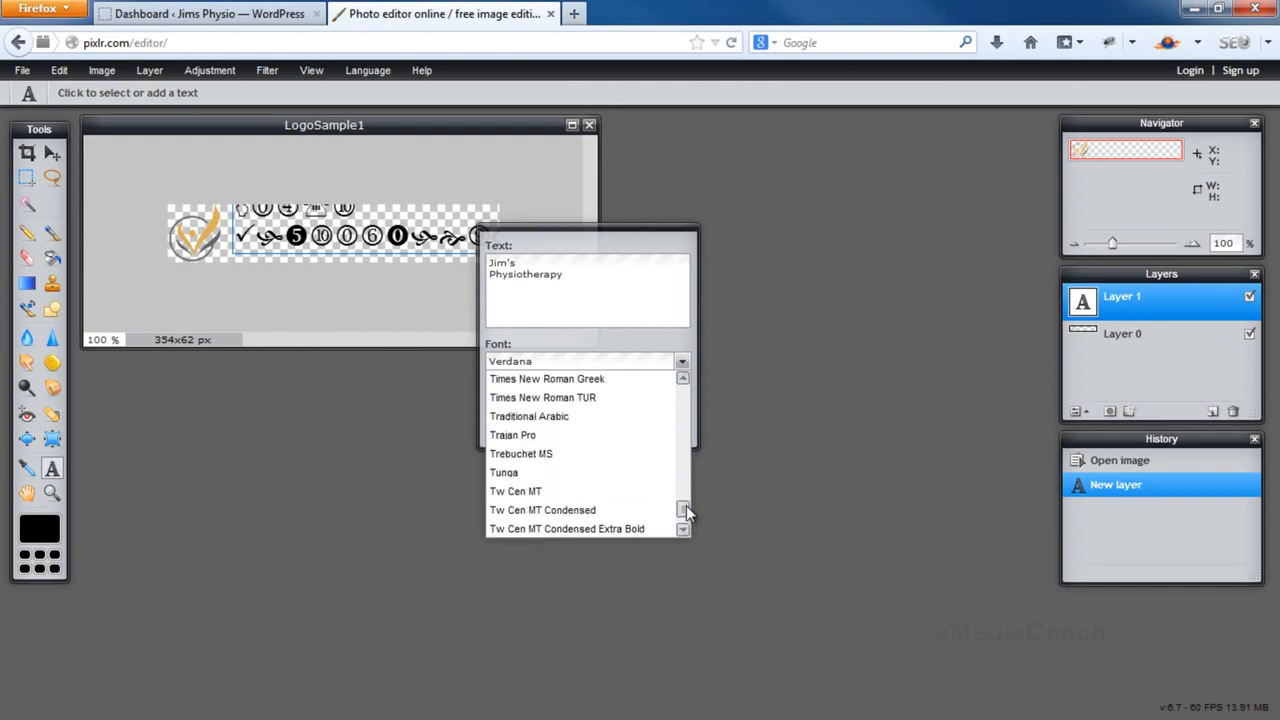
click(587, 458)
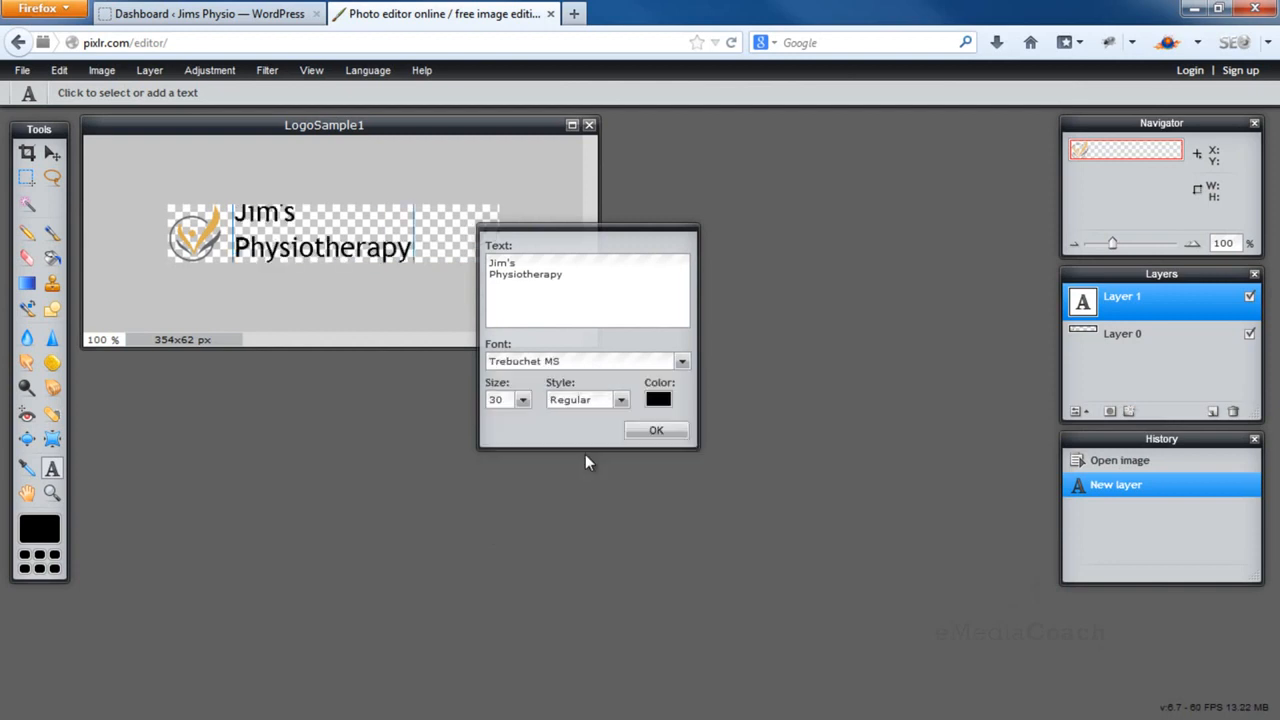
click(523, 402)
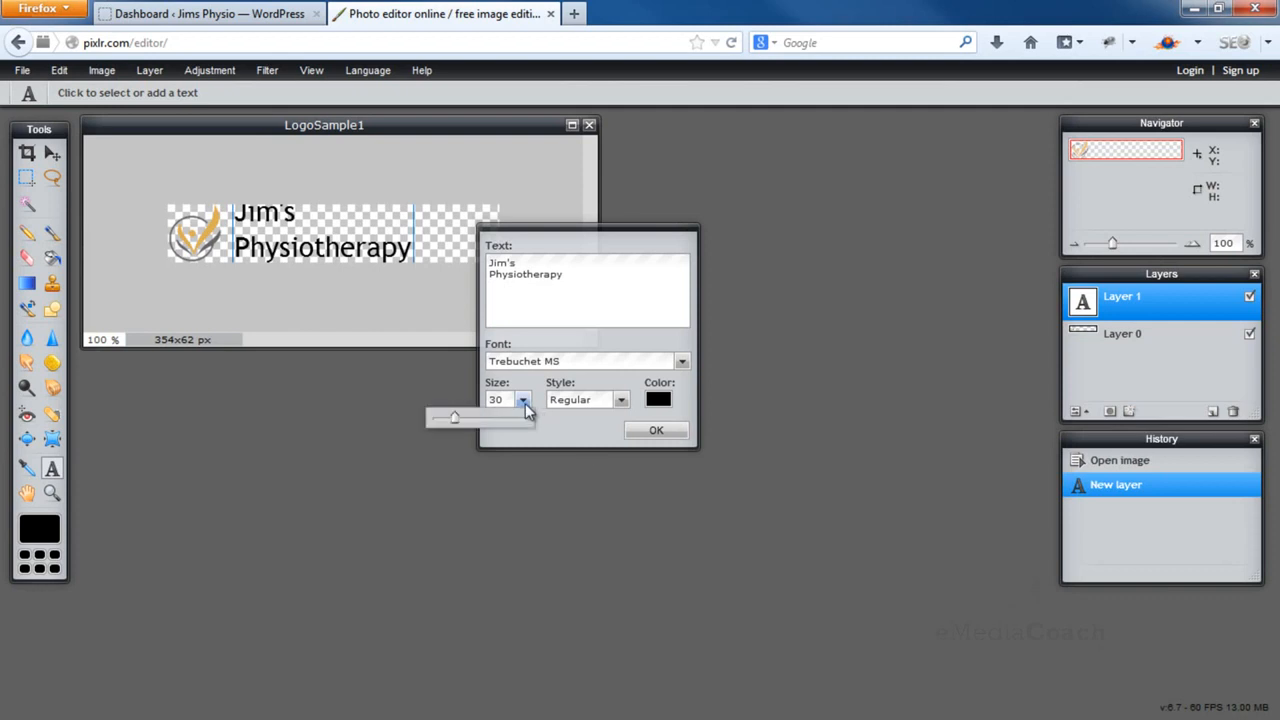
drag(463, 424, 448, 421)
drag(350, 228, 360, 237)
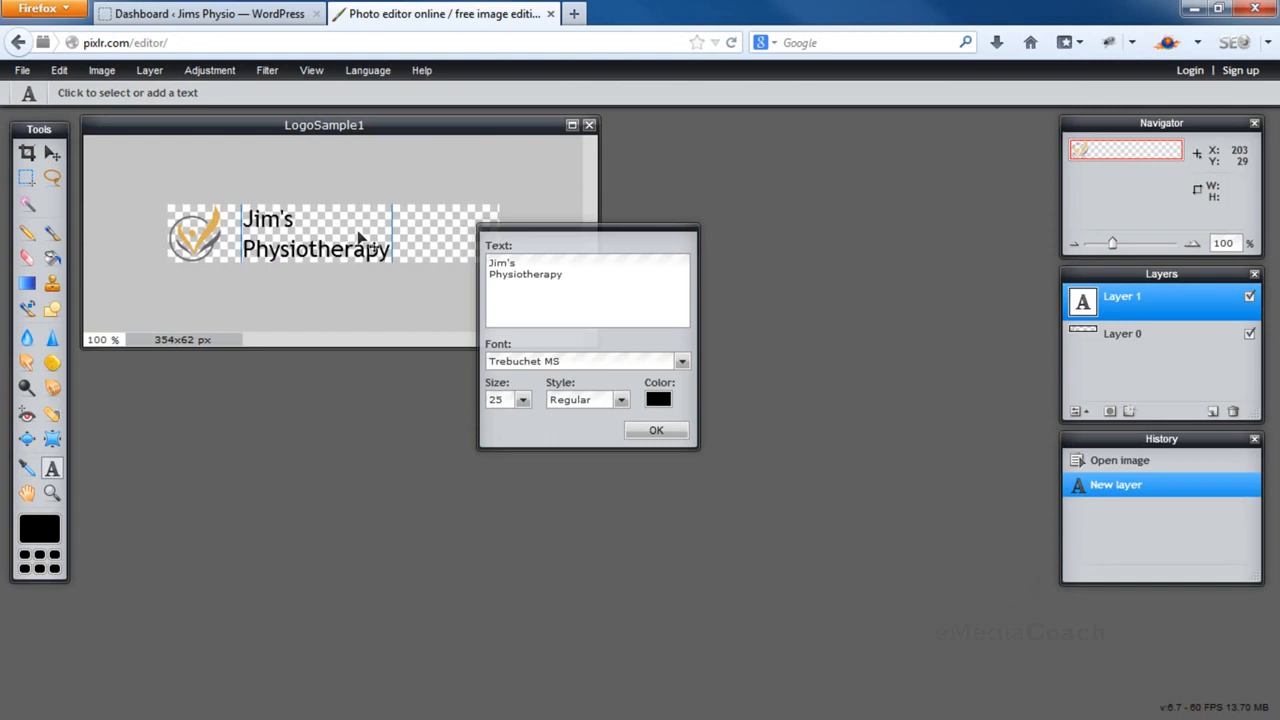
Make the text italic, colour it dark green #2d7010, and apply it to the image
click(585, 399)
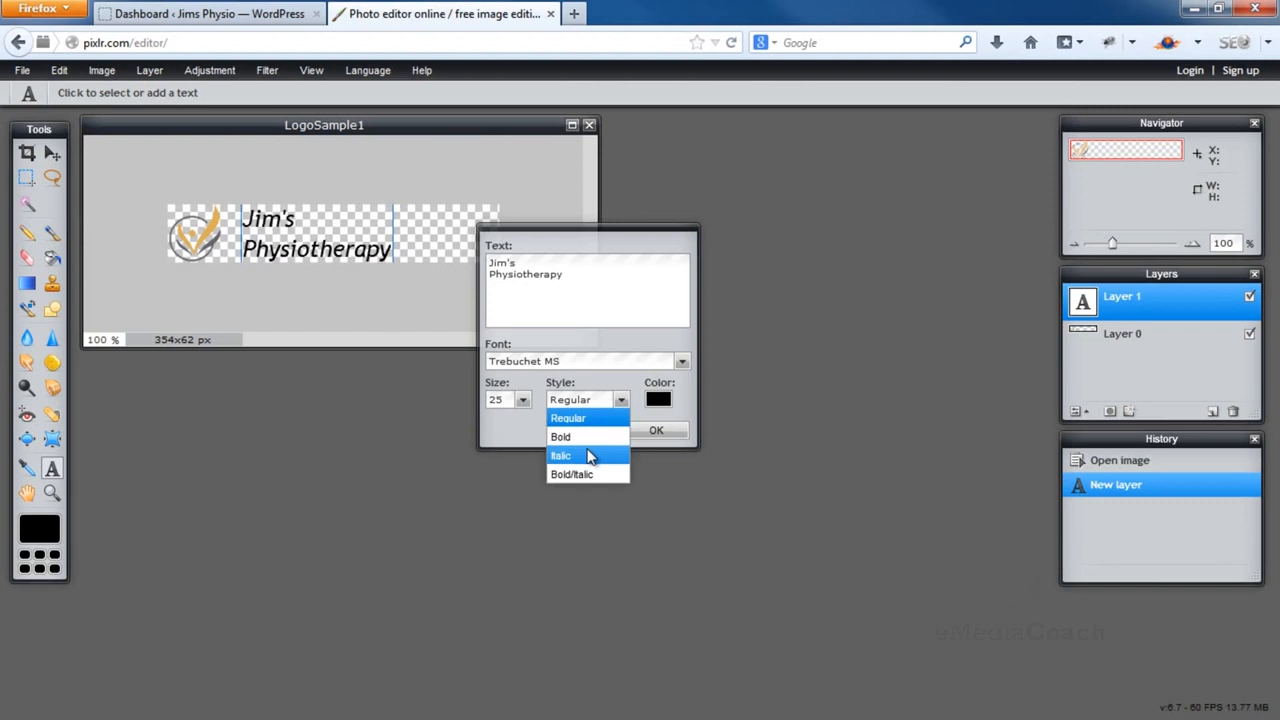
click(590, 456)
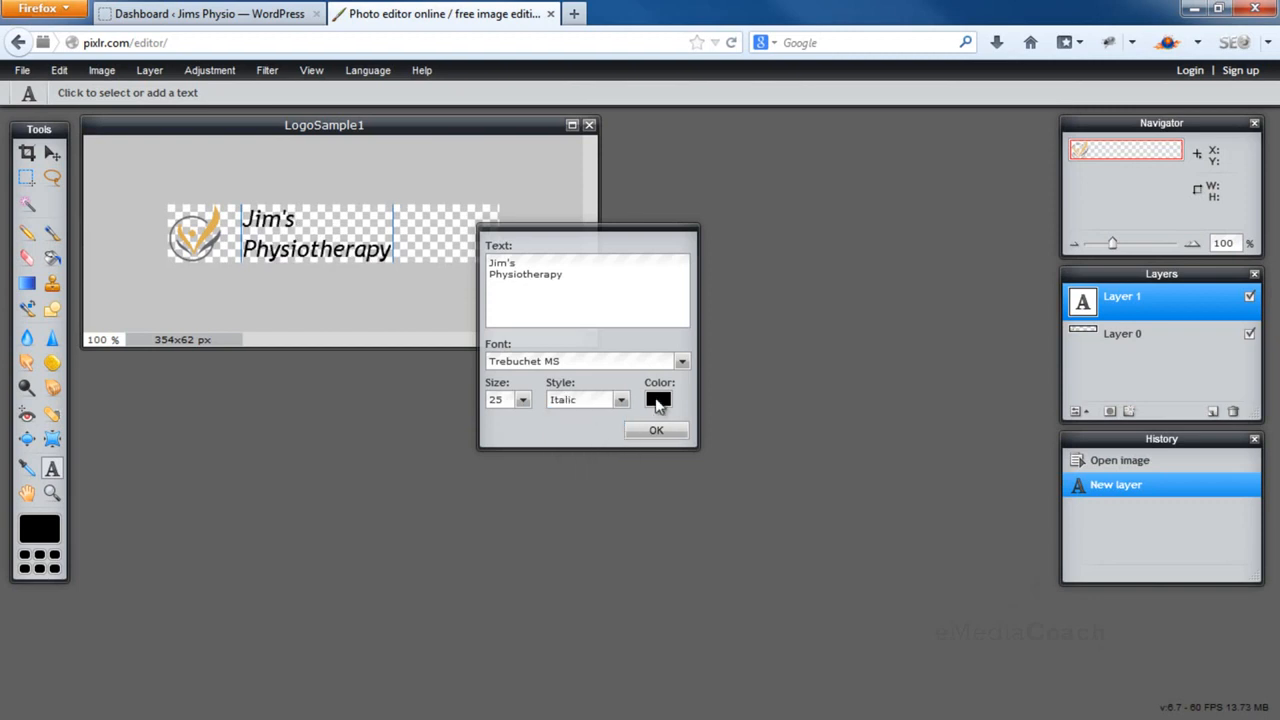
click(658, 401)
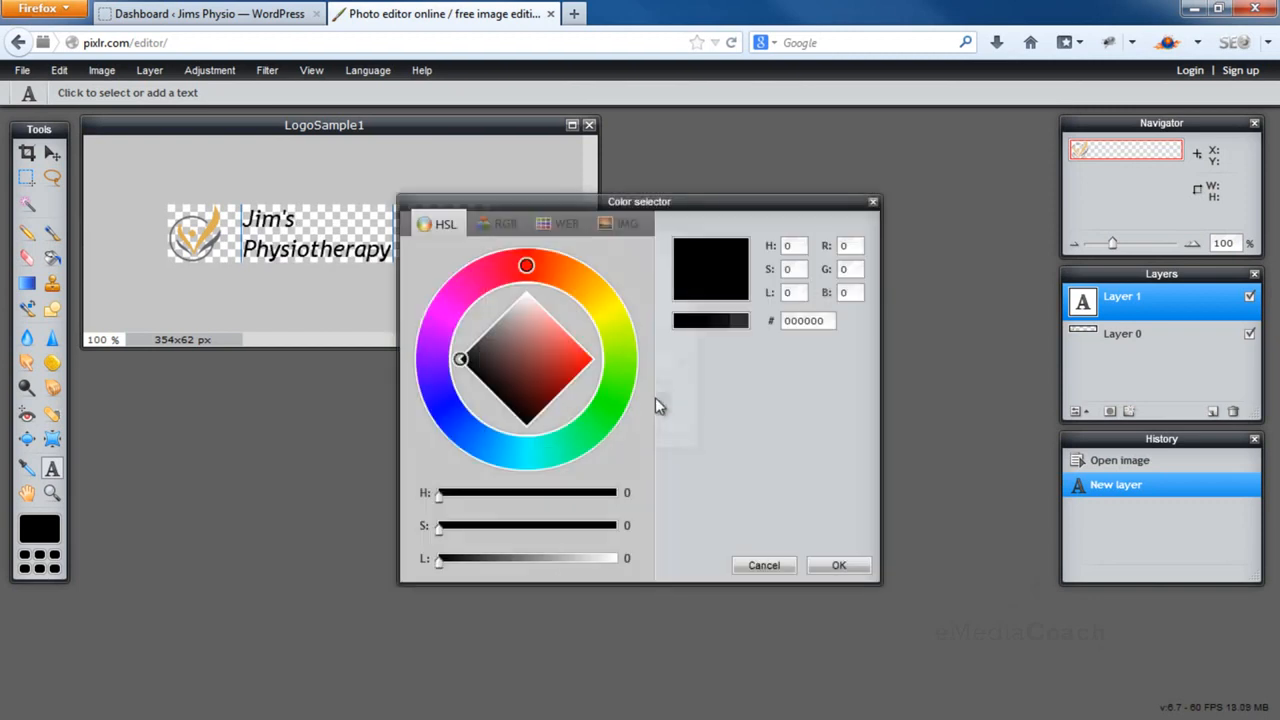
drag(526, 266, 630, 388)
mouse_move(461, 358)
mouse_down()
mouse_move(563, 369)
mouse_move(550, 392)
mouse_up()
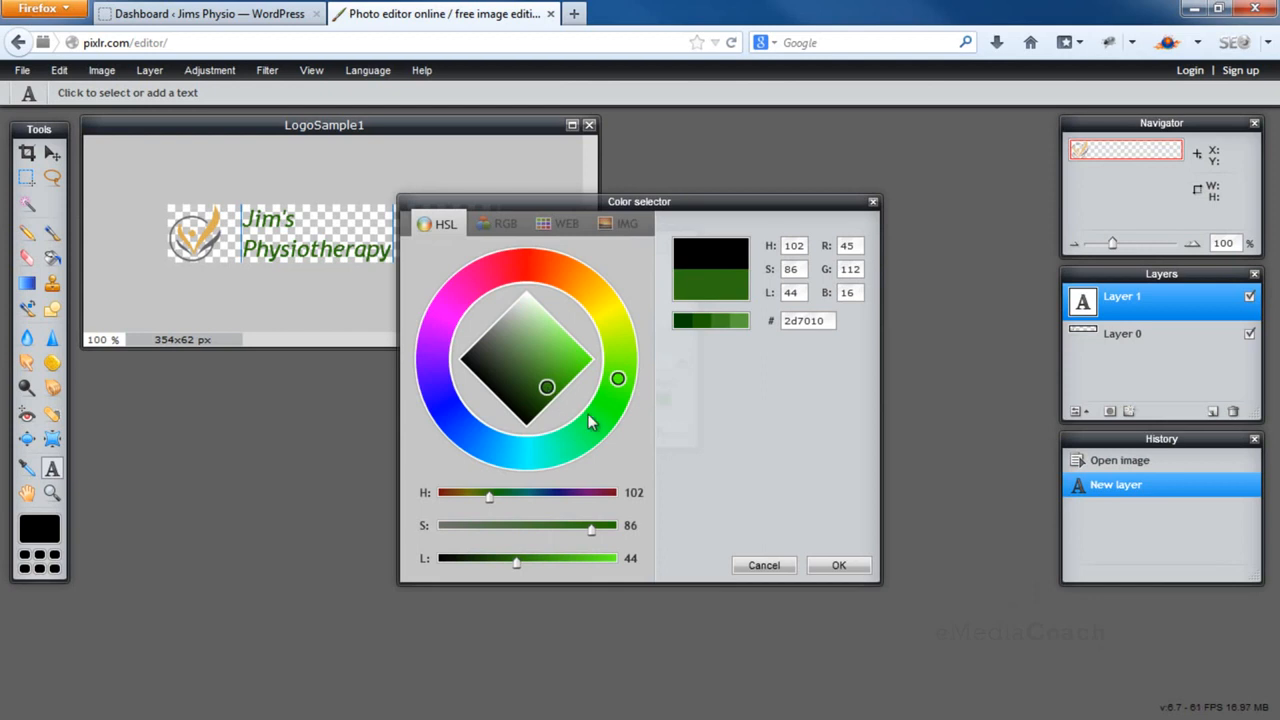
click(839, 565)
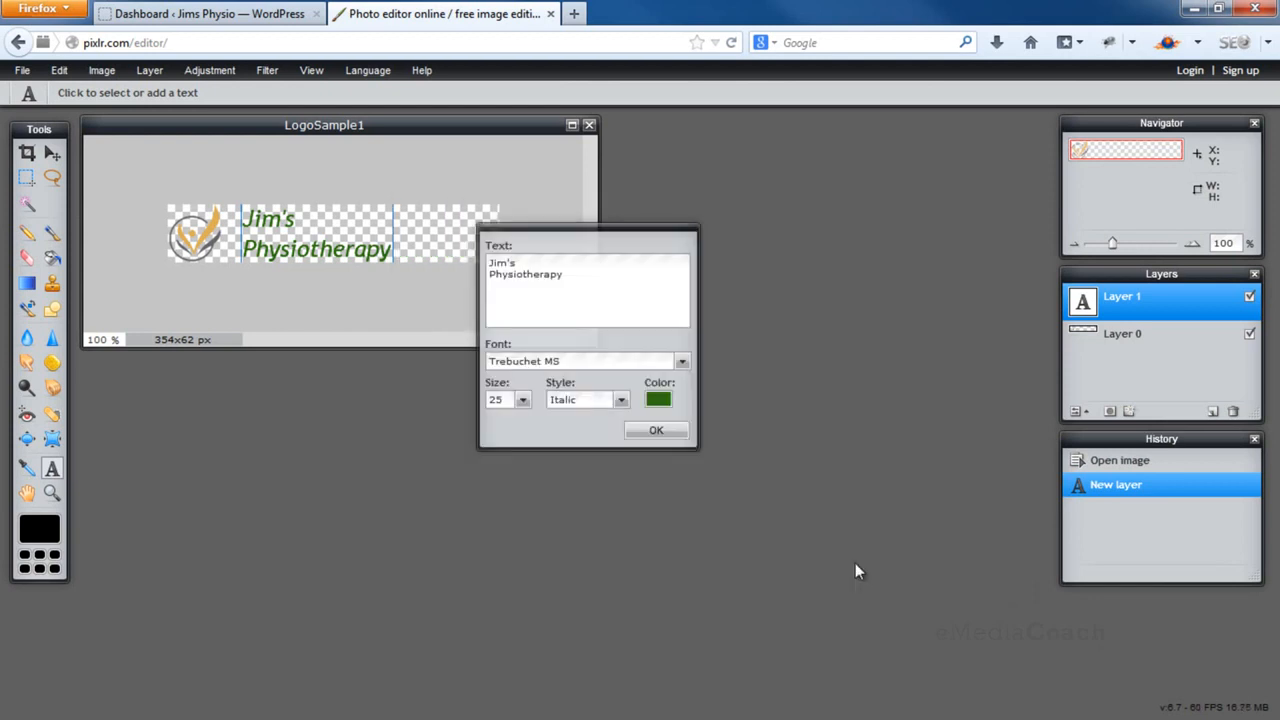
click(656, 431)
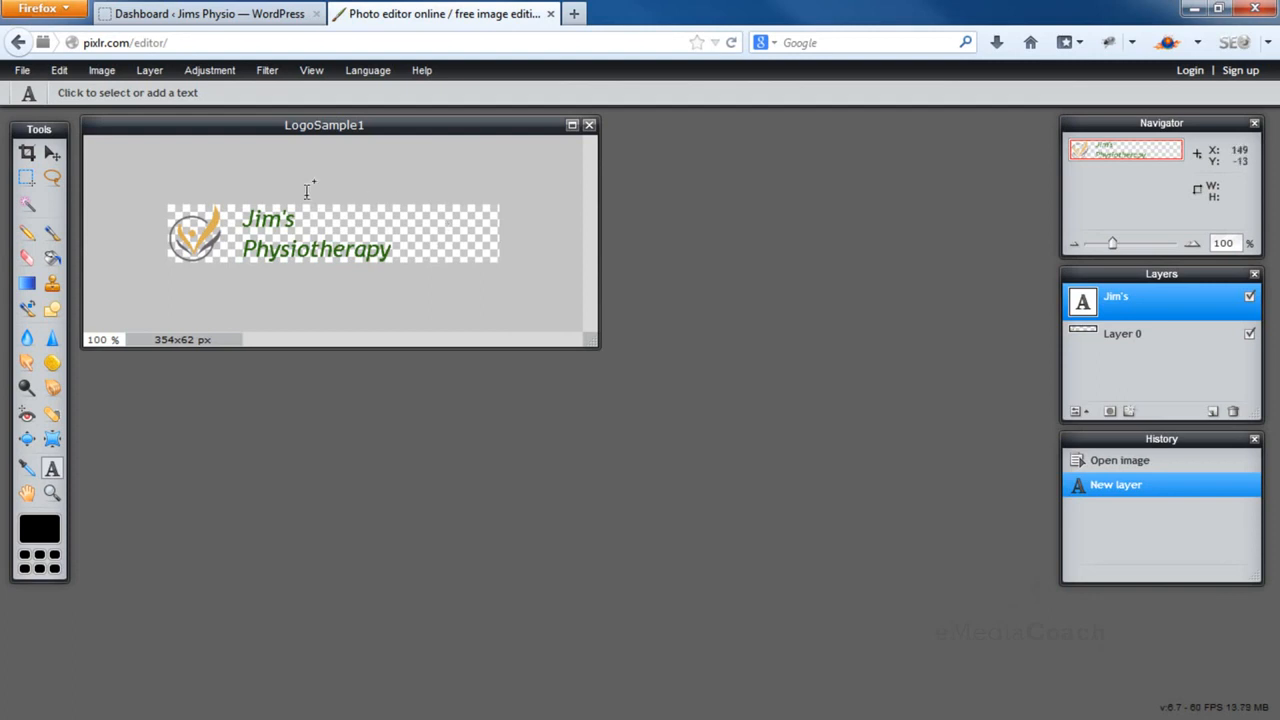
Crop the canvas from 354×62 to 258×62 px, keeping the logo and wordmark
click(27, 154)
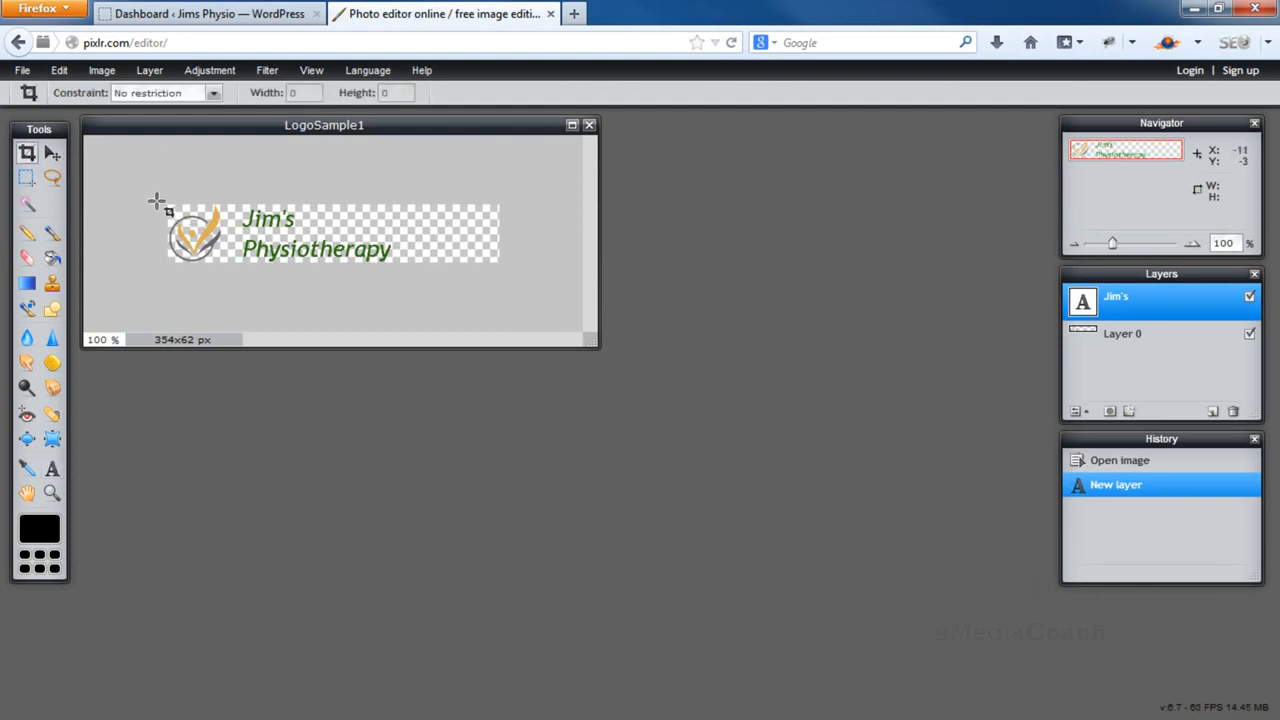
drag(162, 202, 409, 284)
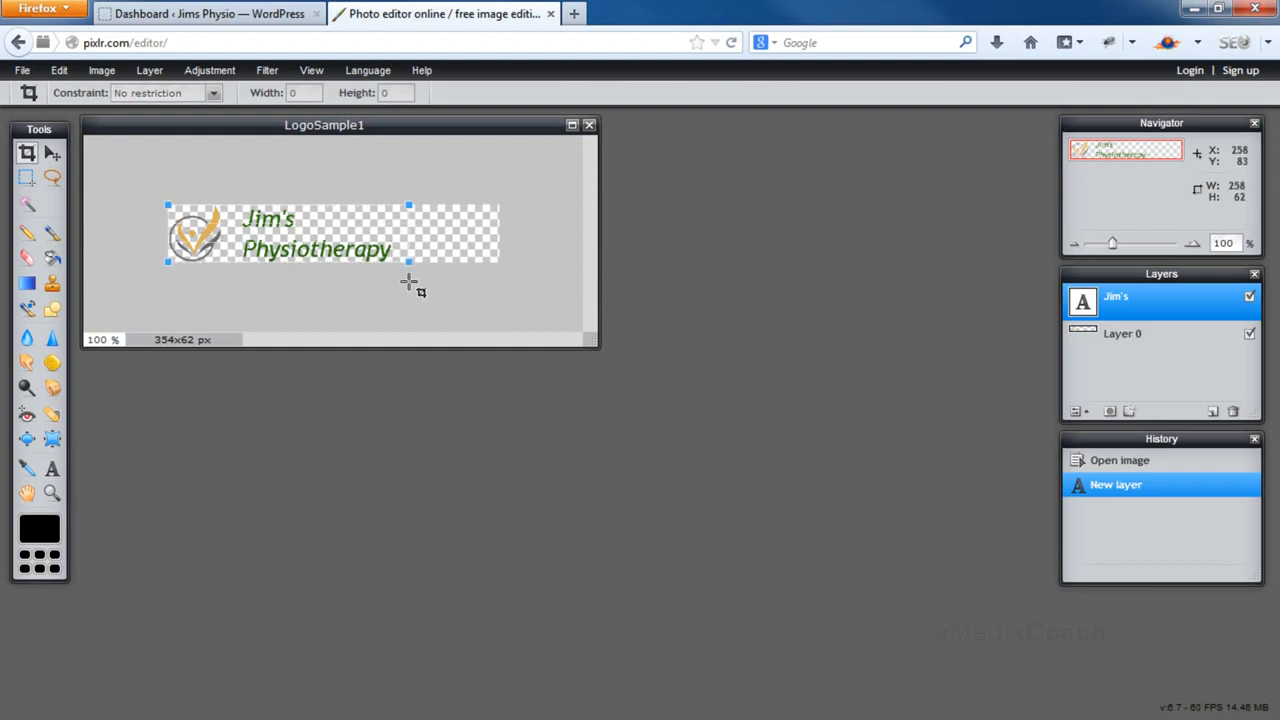
key(Return)
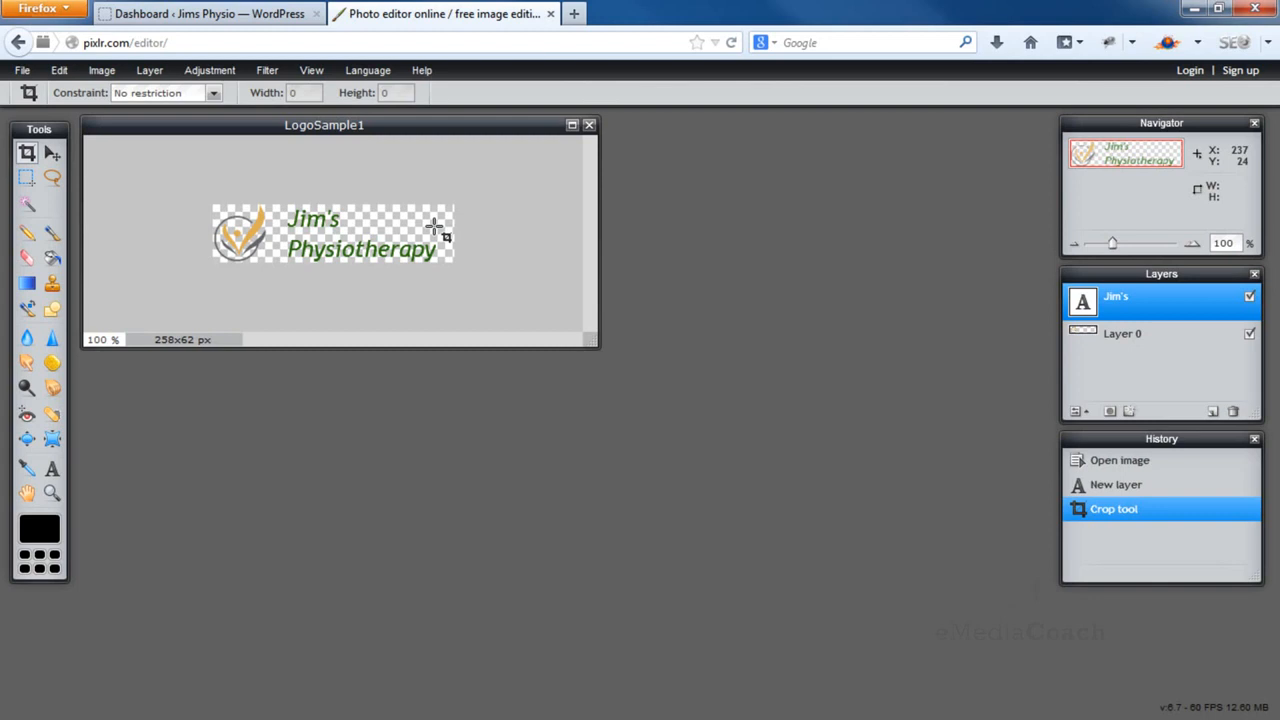
Save the cropped logo from Pixlr to the Desktop as jimsphysio in PNG format
click(22, 72)
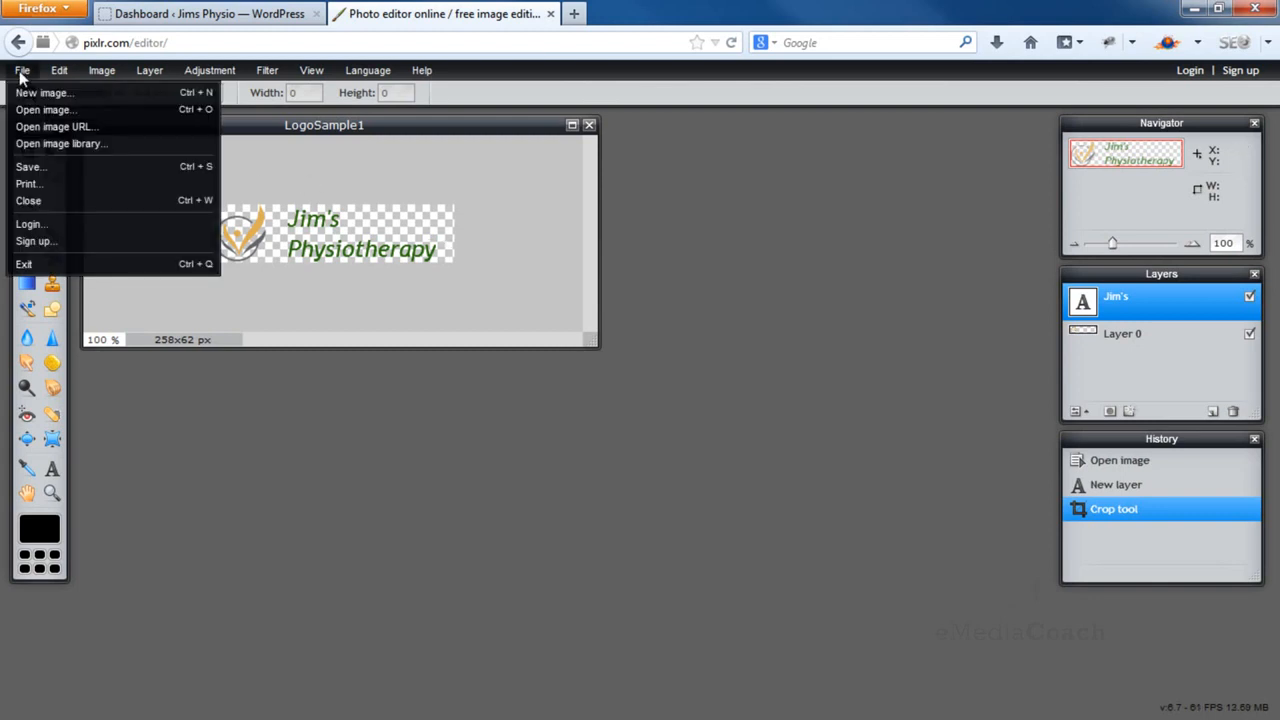
click(58, 166)
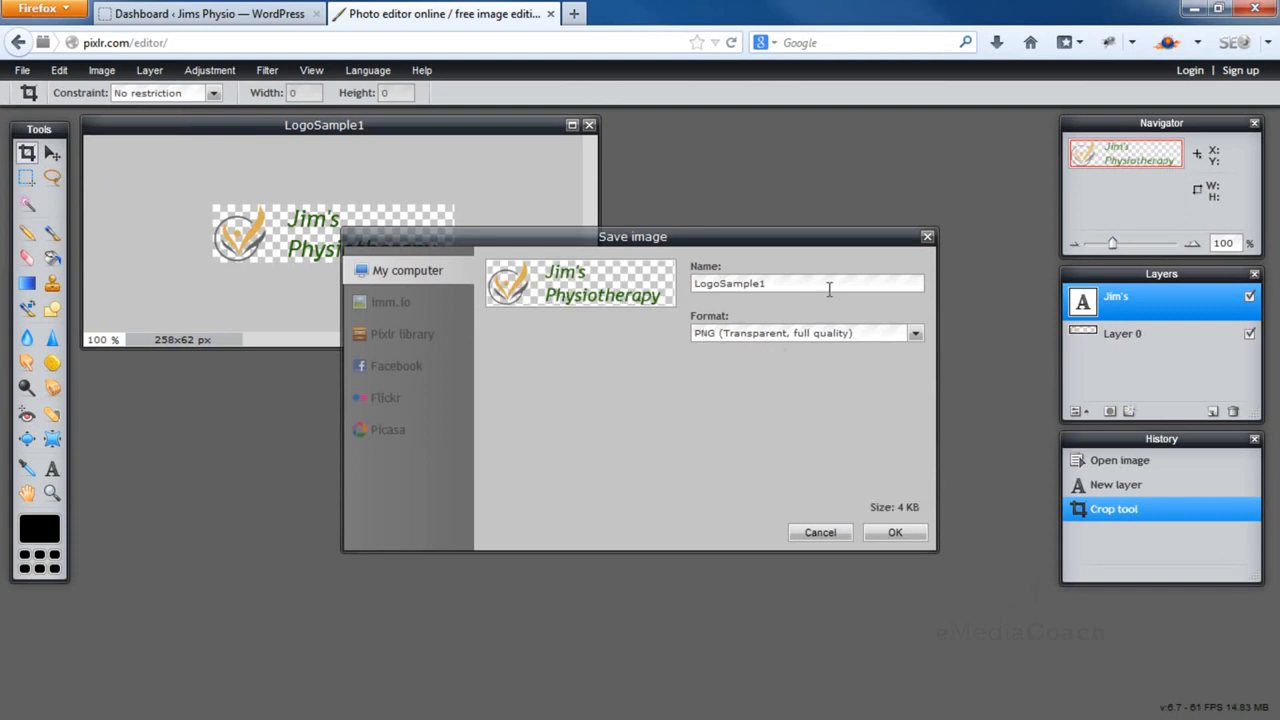
drag(829, 289, 643, 264)
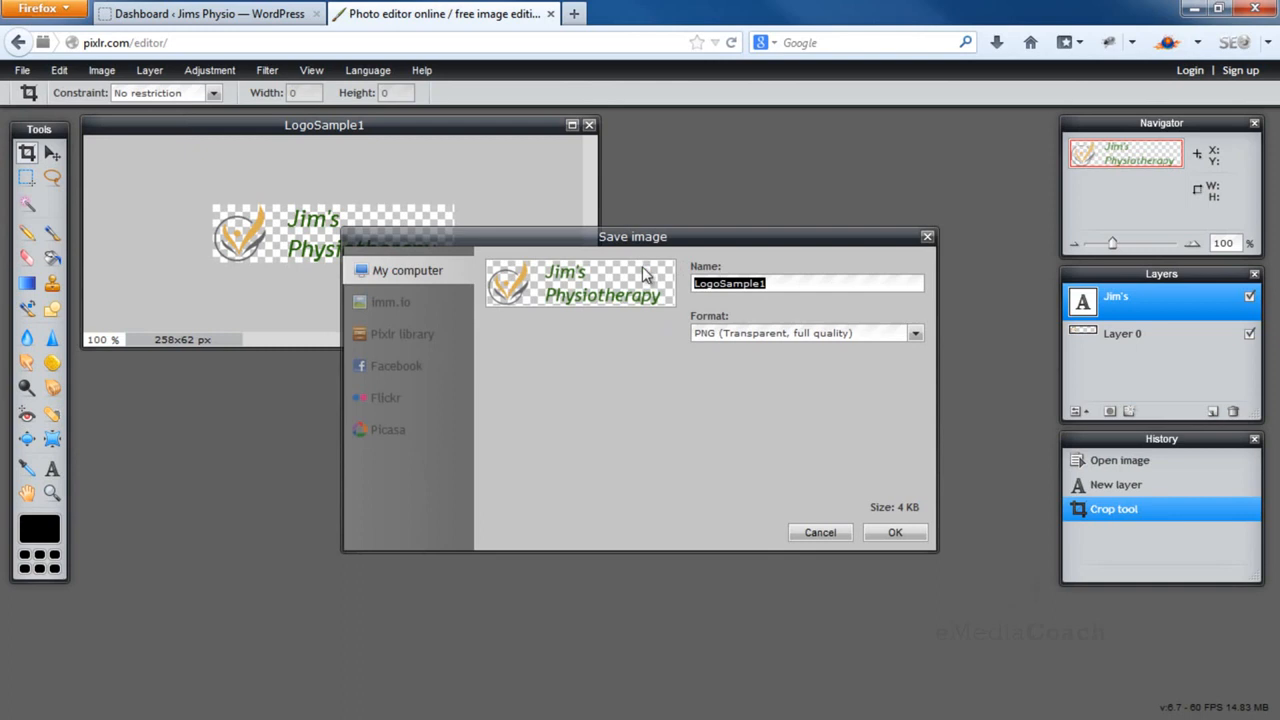
text(jimsphysio)
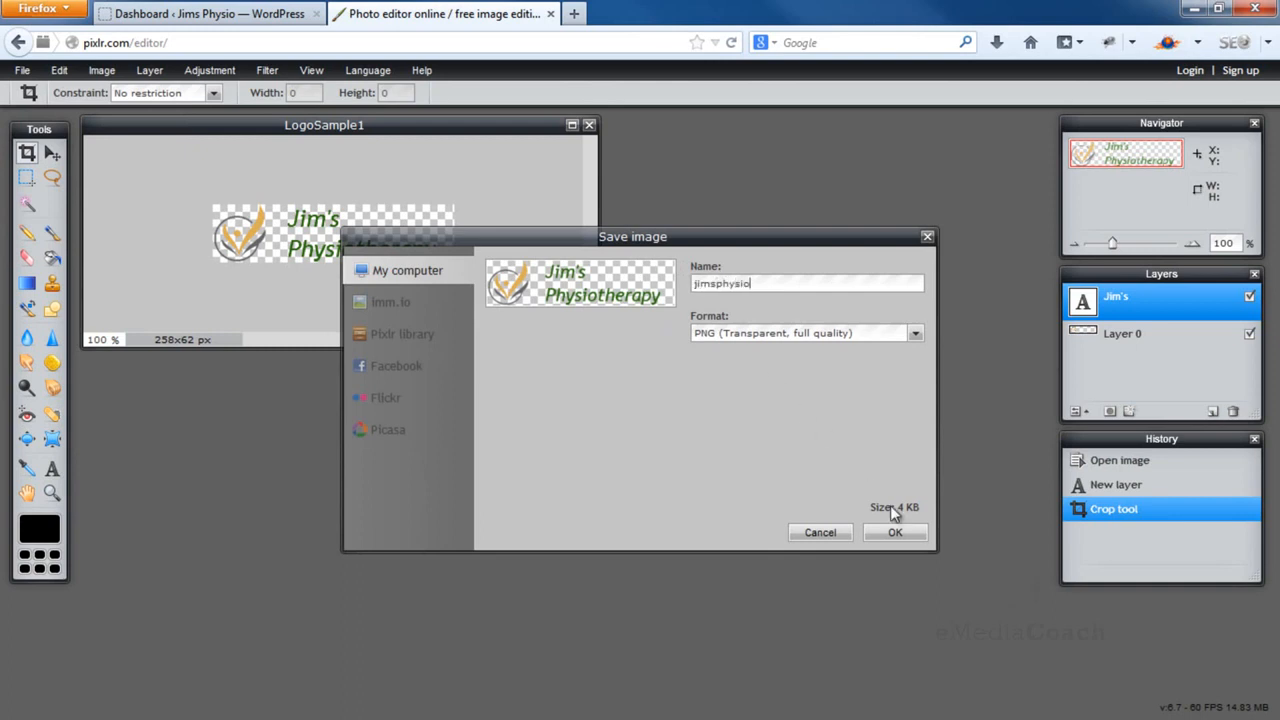
click(904, 531)
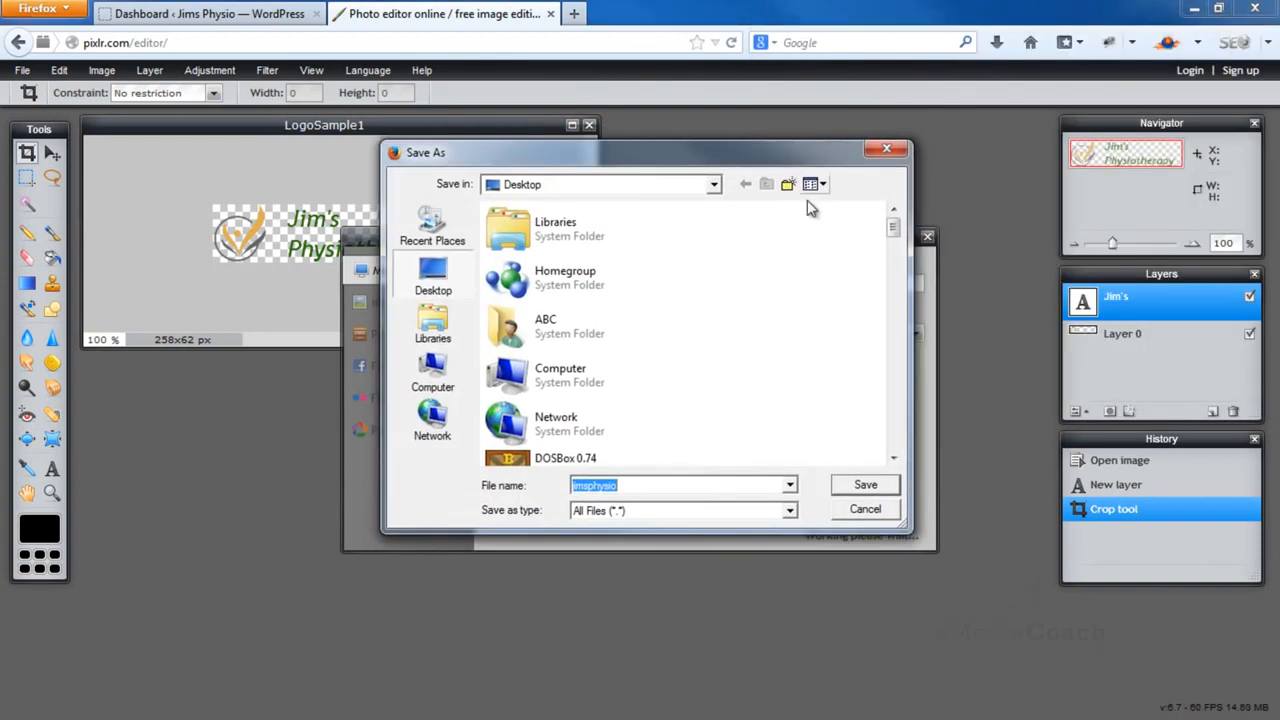
click(857, 484)
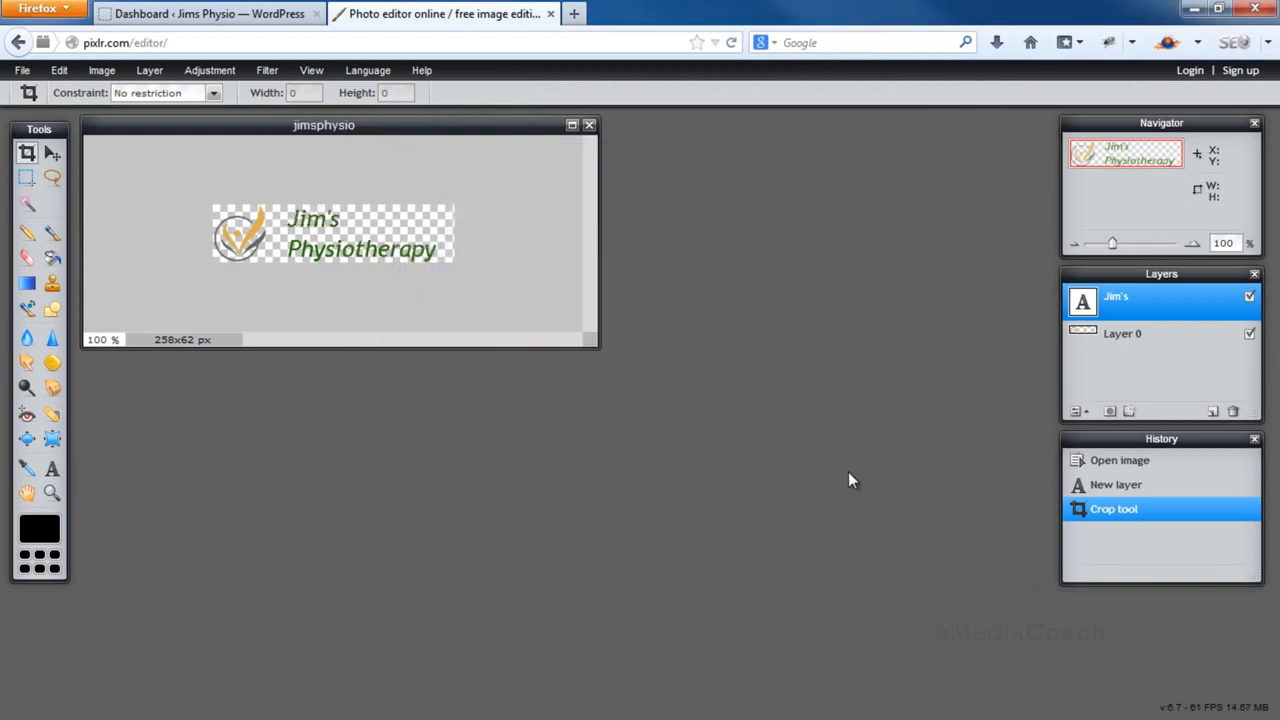
Upload jimsphysio.png through the Vantage Theme Settings logo image chooser
click(259, 17)
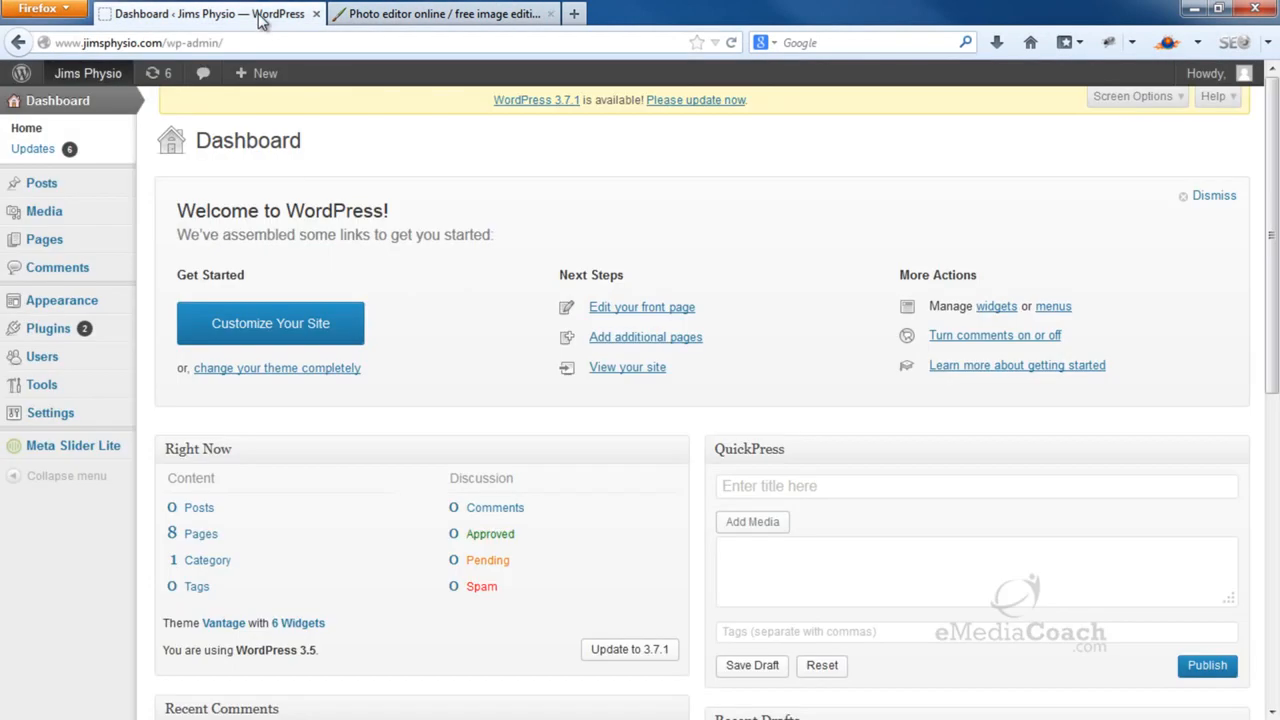
mouse_move(116, 302)
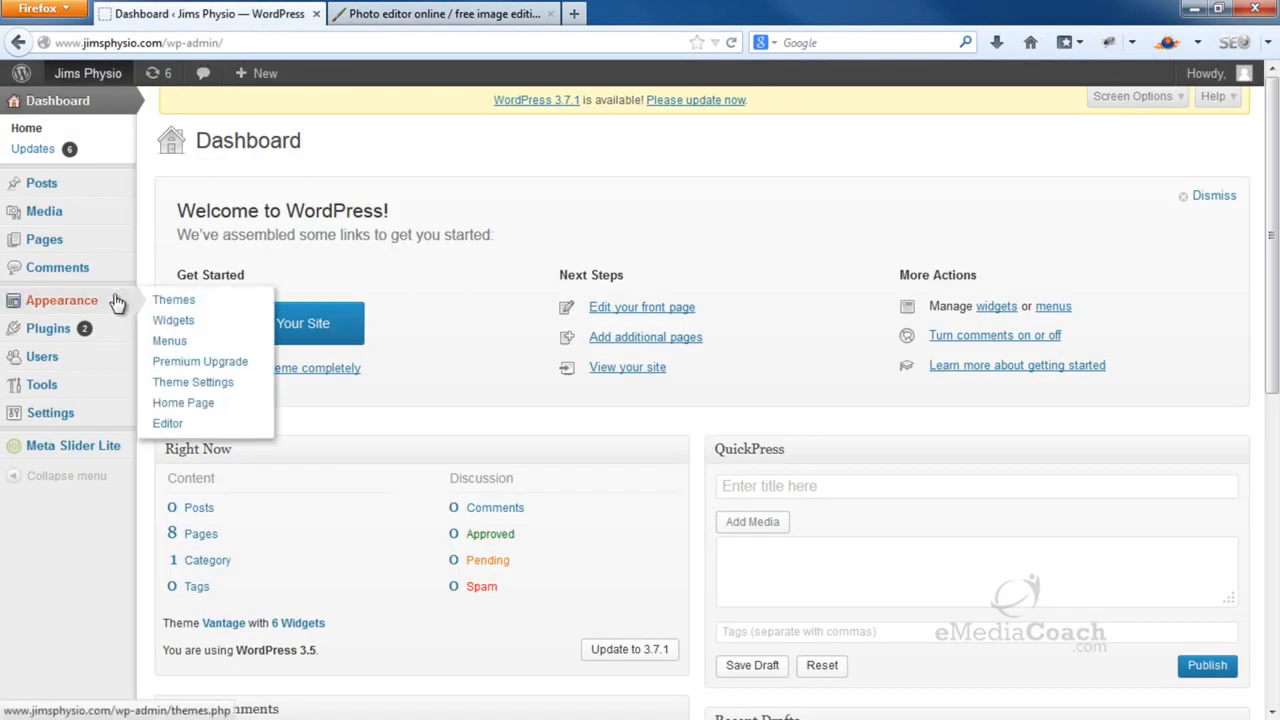
click(216, 384)
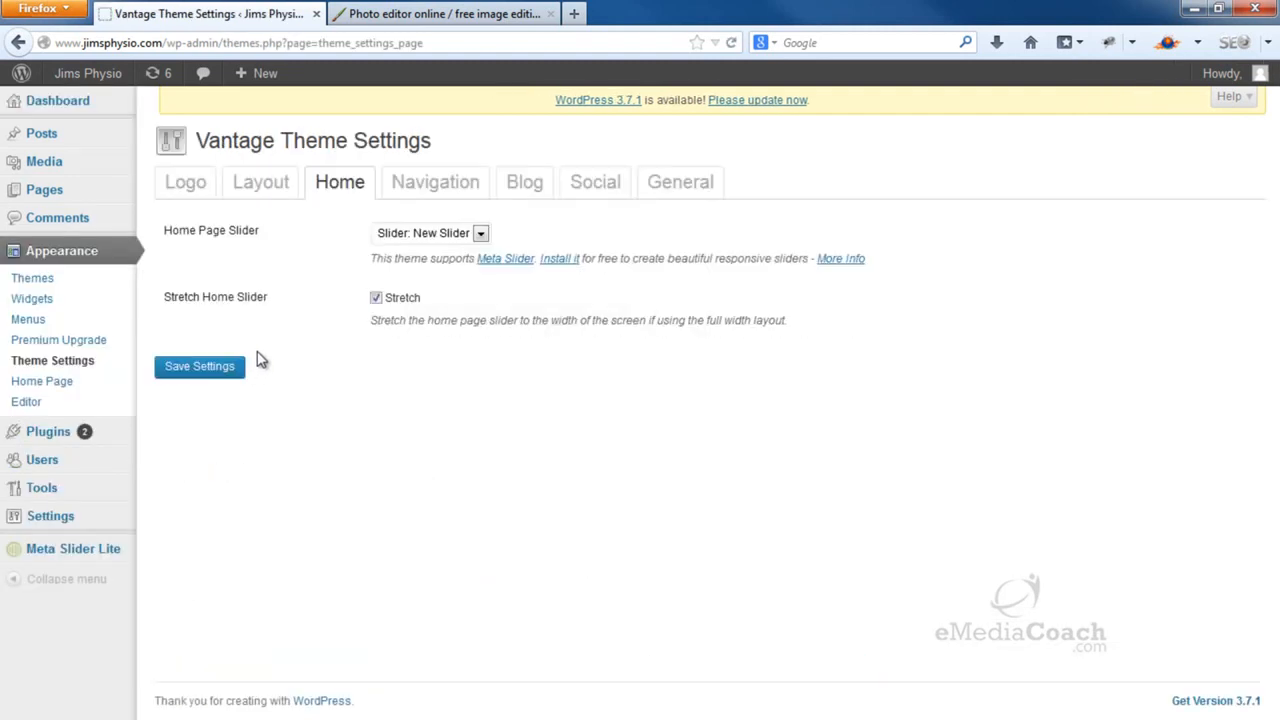
click(185, 184)
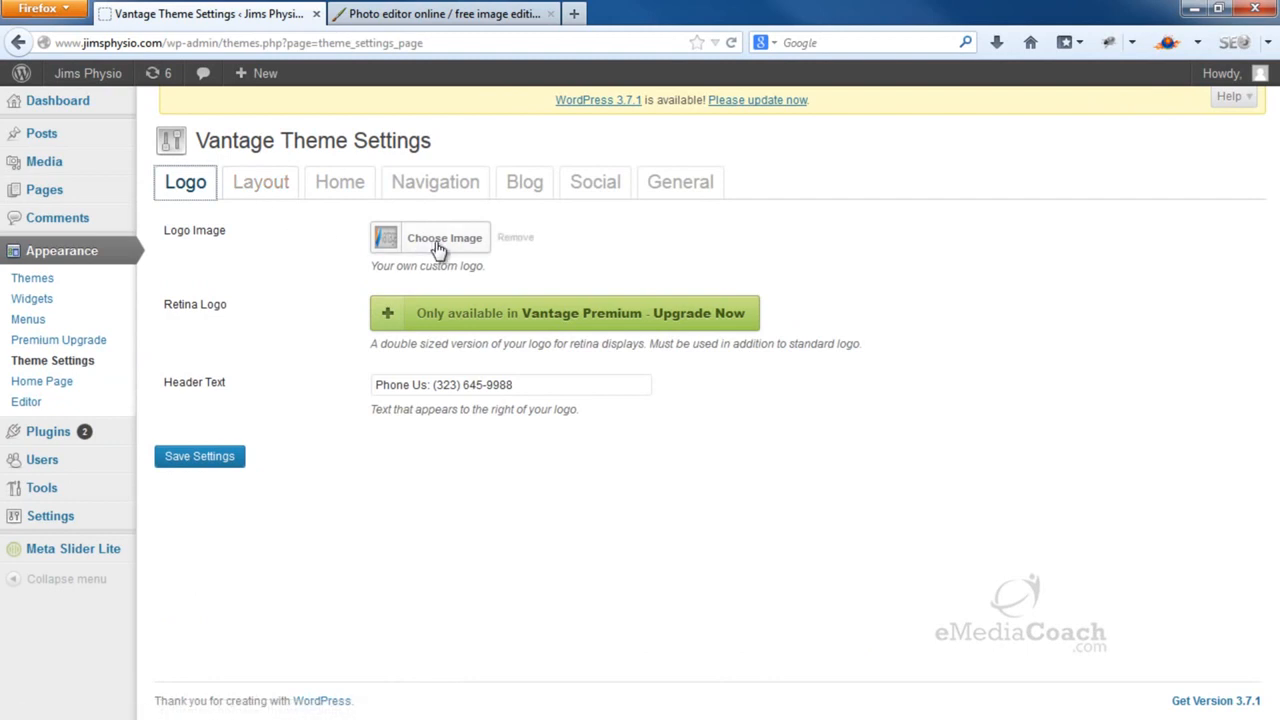
click(436, 240)
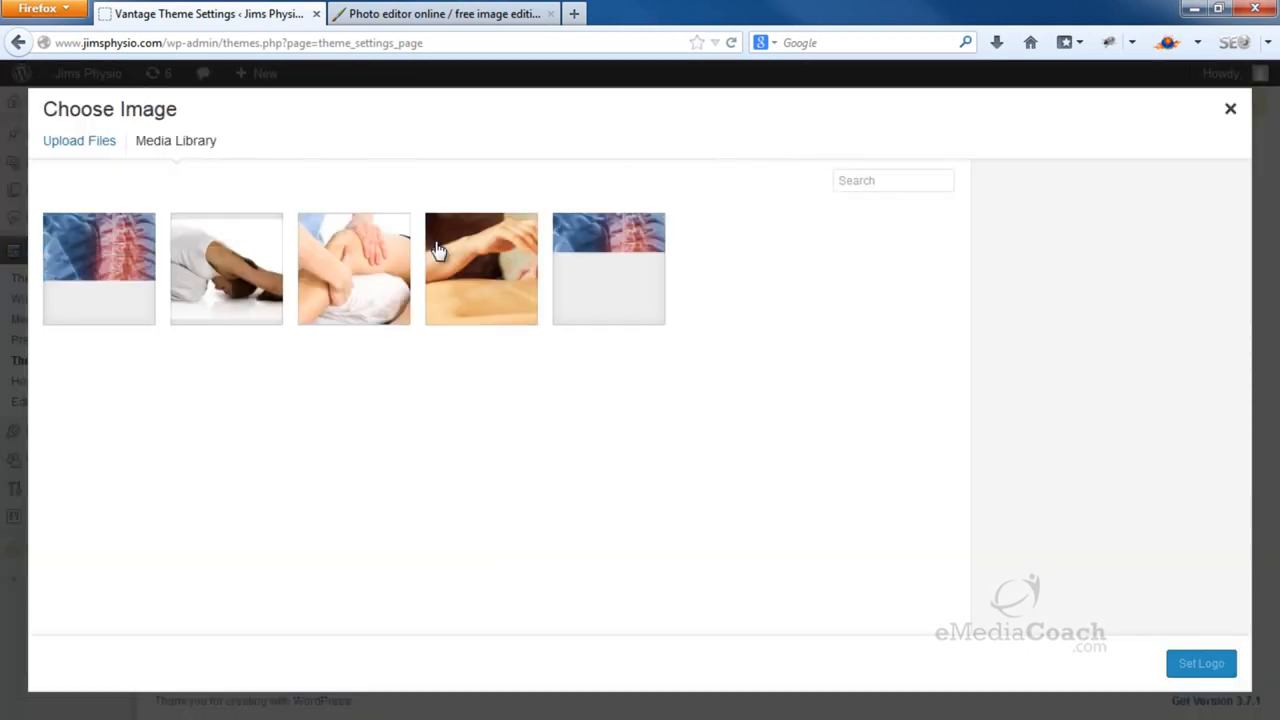
click(107, 147)
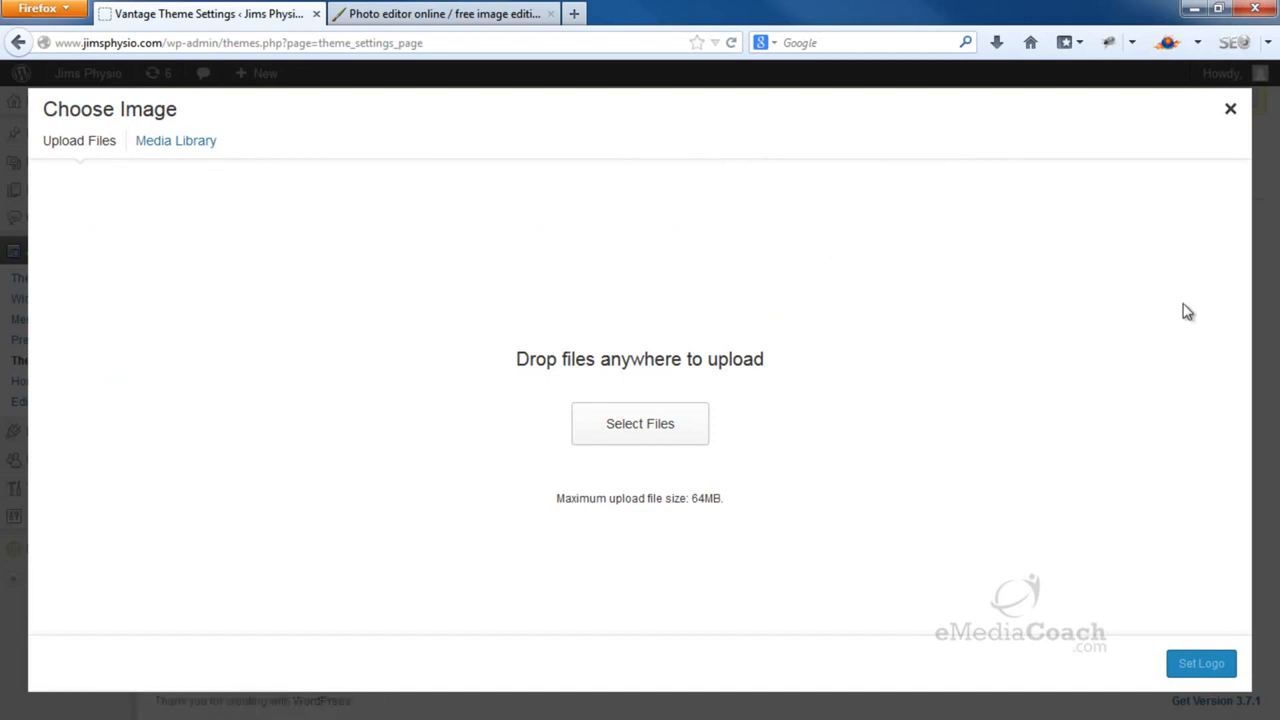
drag(1274, 398, 680, 358)
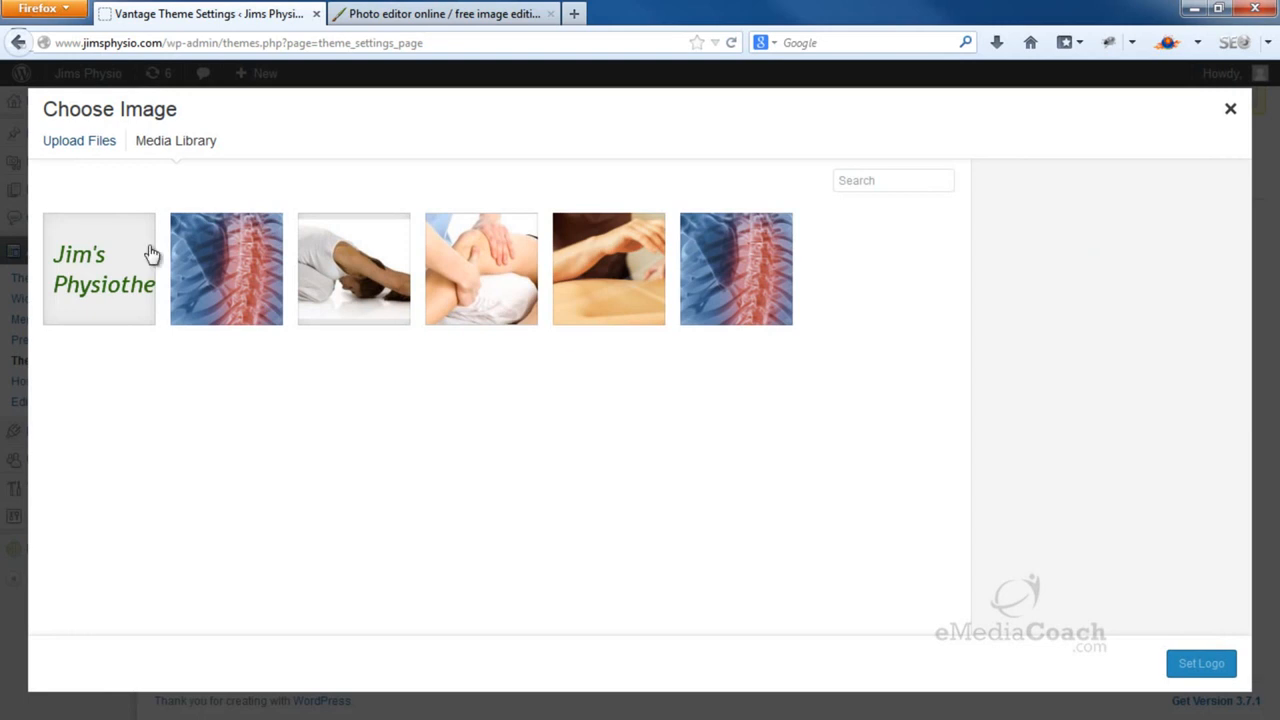
Set the Jim's Physiotherapy image as the theme logo and save the settings
click(131, 256)
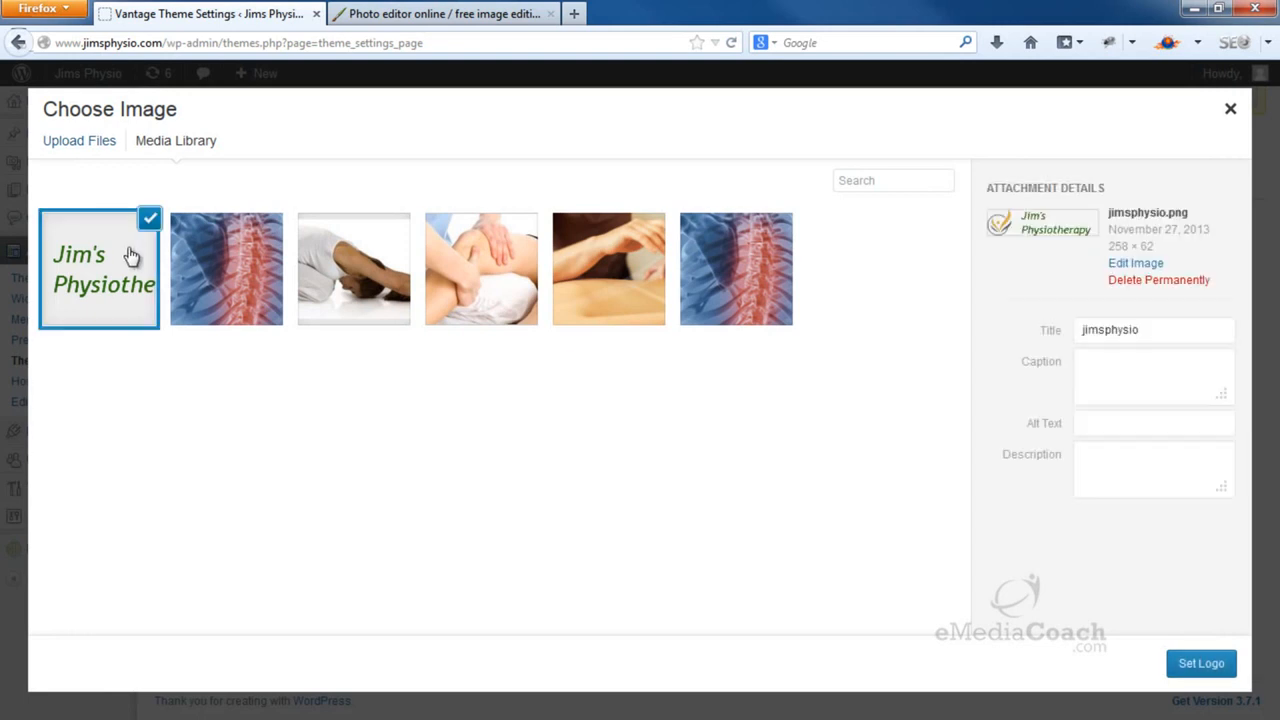
click(1203, 665)
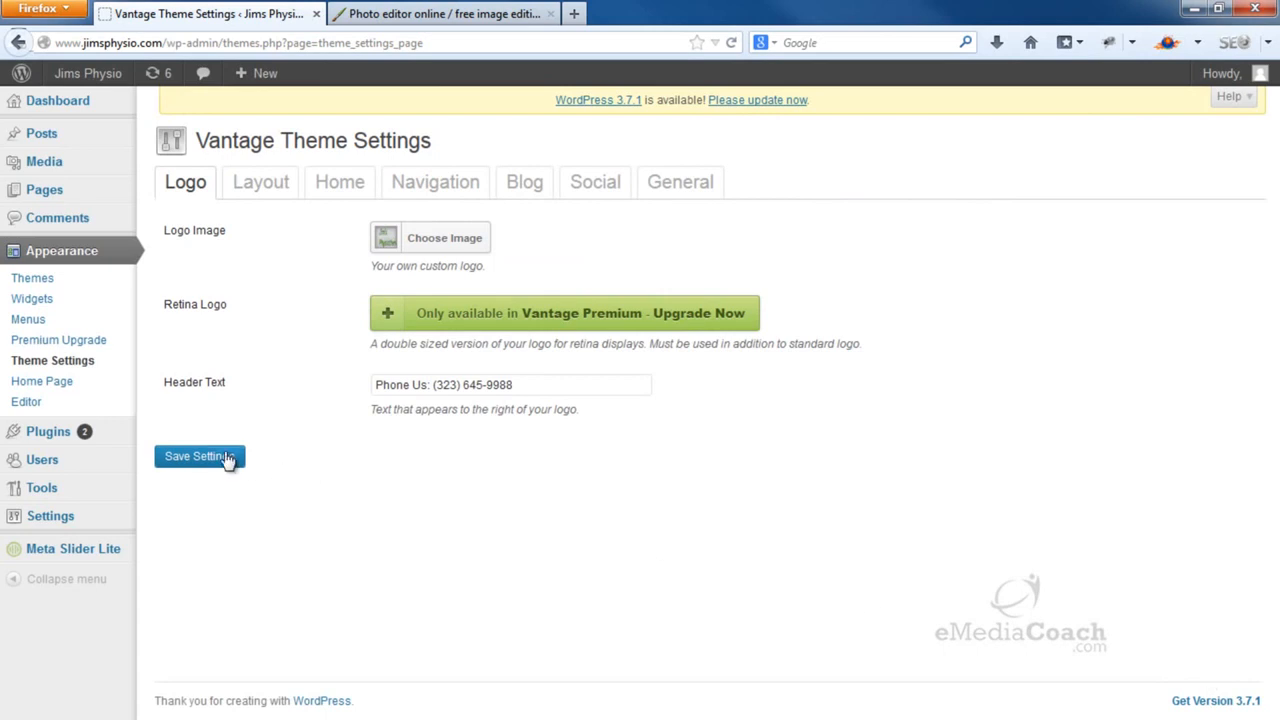
click(229, 458)
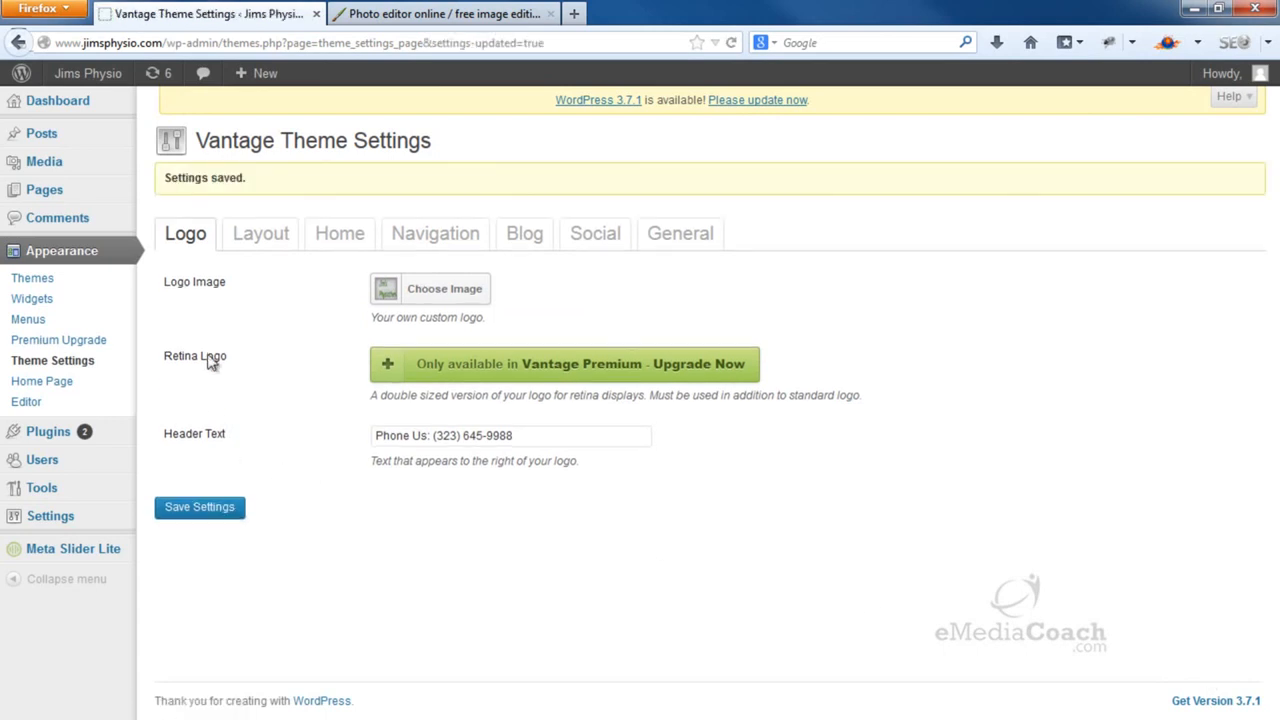
Open the live site from Visit Site in a new browser tab
mouse_move(62, 76)
right_click(98, 104)
click(124, 116)
View the new logo on the live site, then reopen Theme Settings > Logo and highlight the header text
click(457, 20)
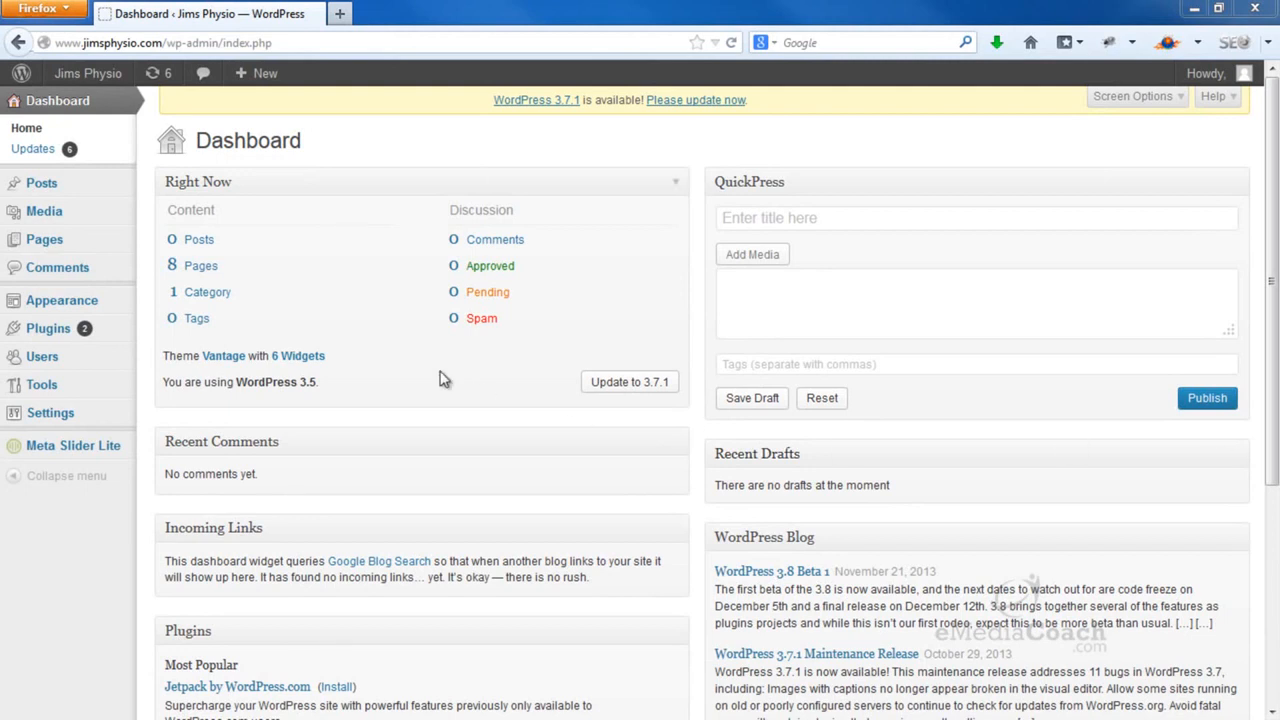
mouse_move(110, 300)
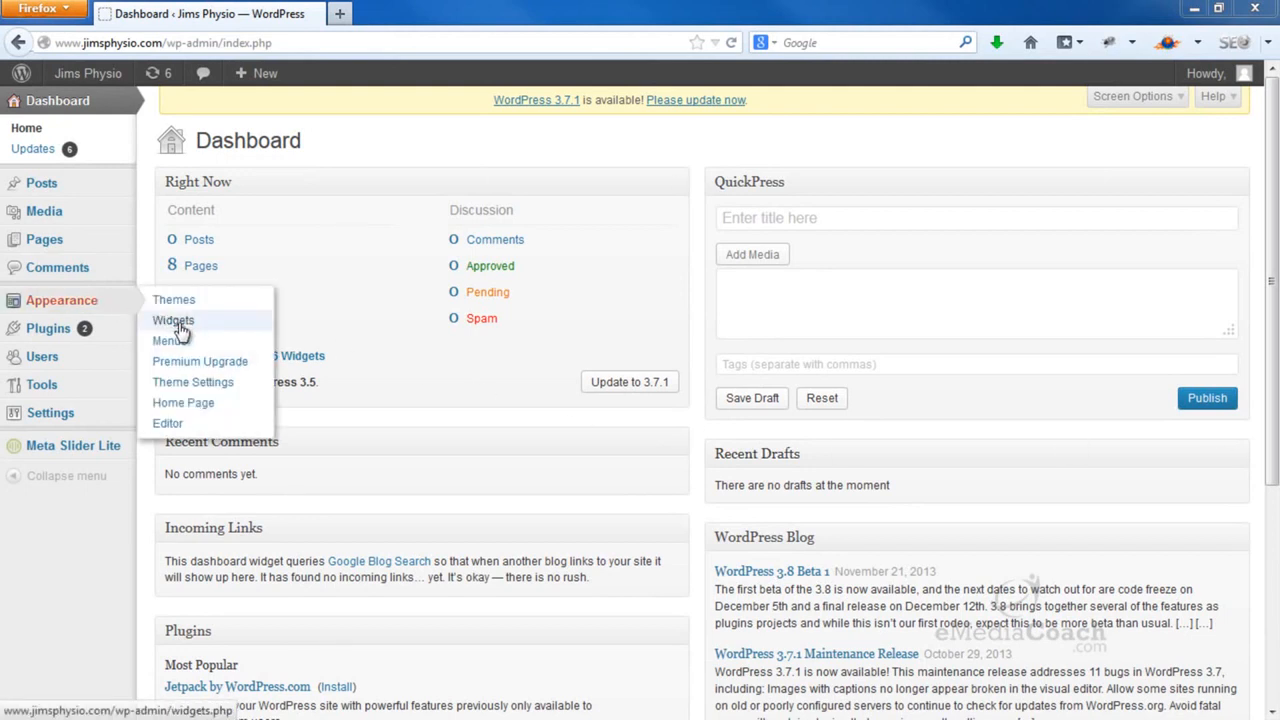
click(215, 383)
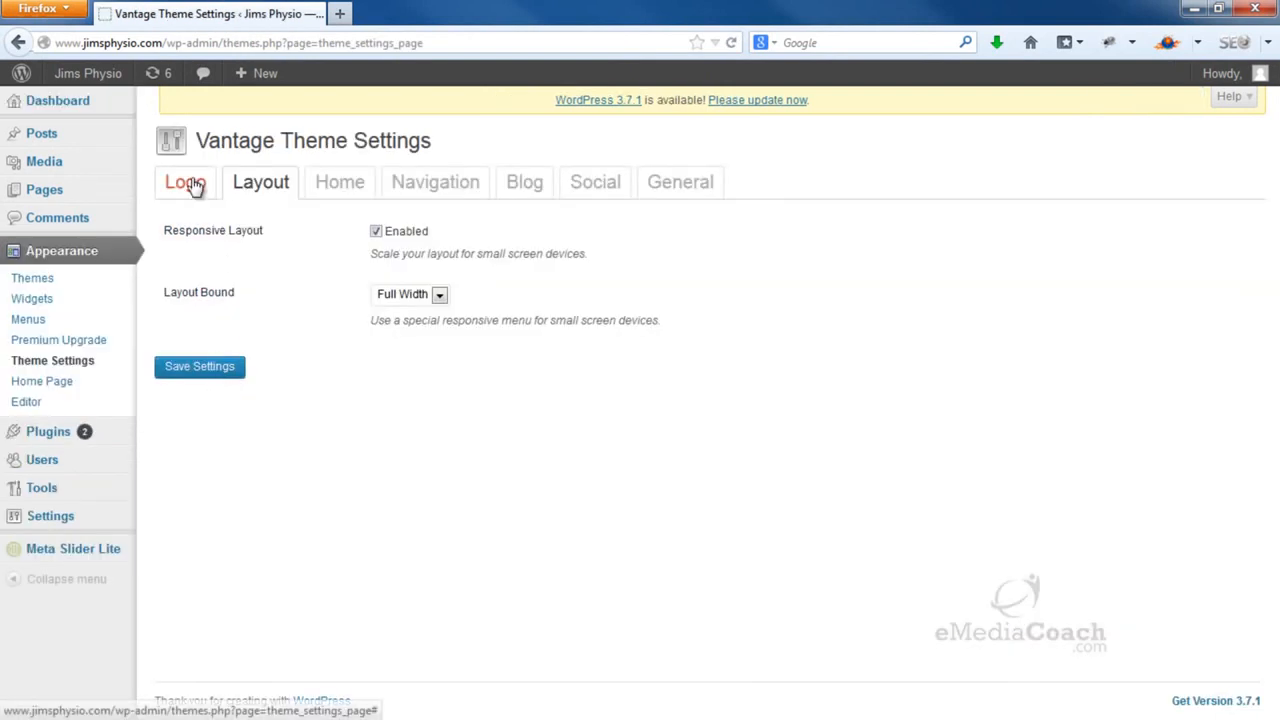
click(196, 189)
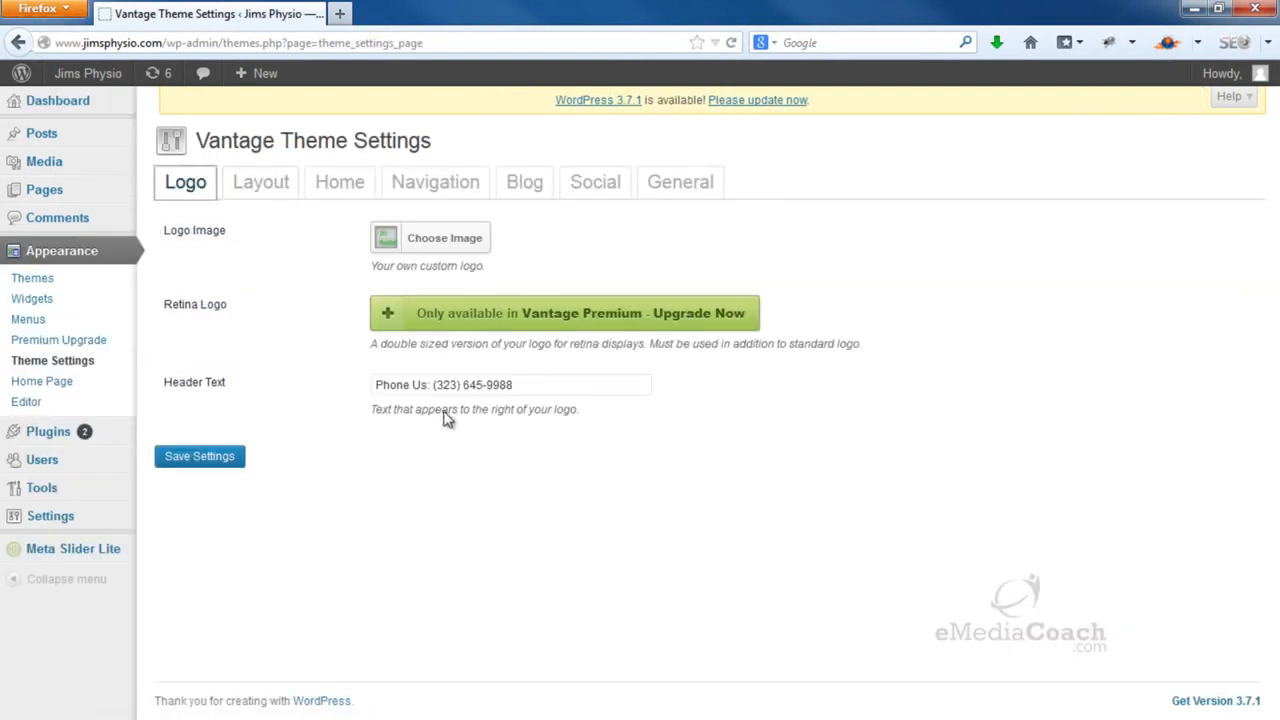
drag(532, 388, 363, 375)
Open the live site in a second tab, check the header phone text, then show Layout settings
mouse_move(88, 76)
right_click(100, 106)
click(150, 112)
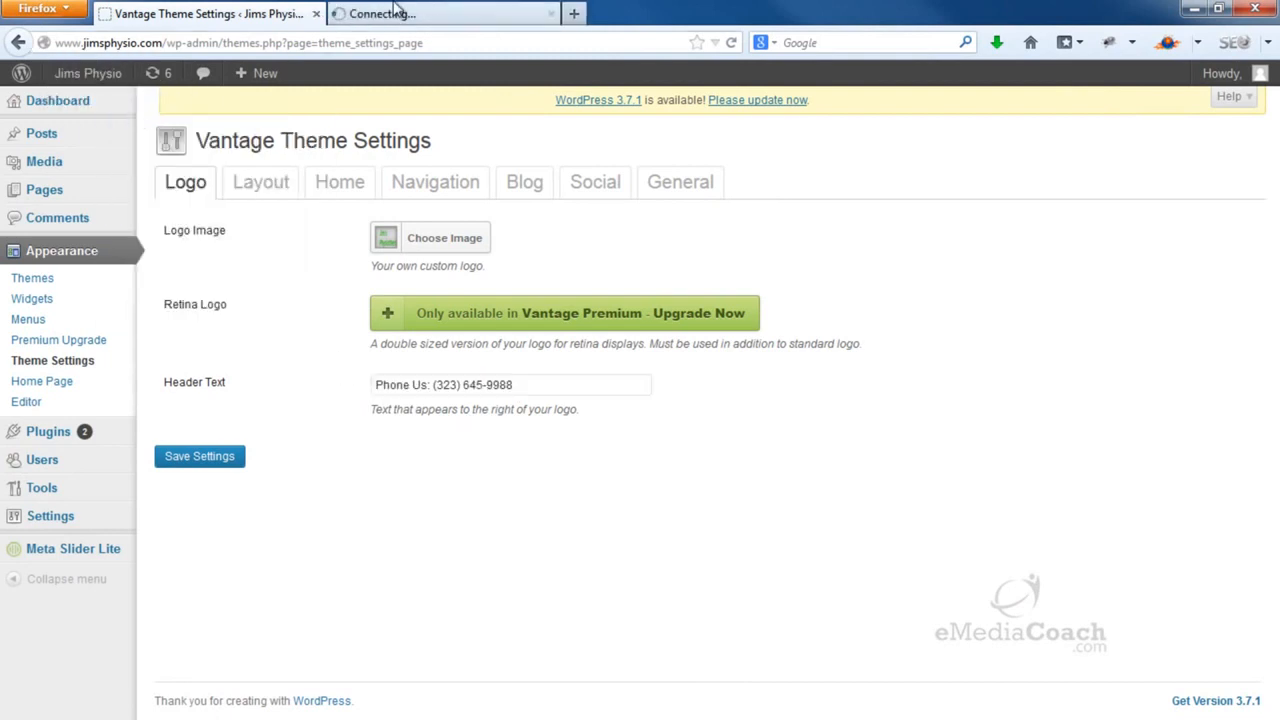
click(340, 14)
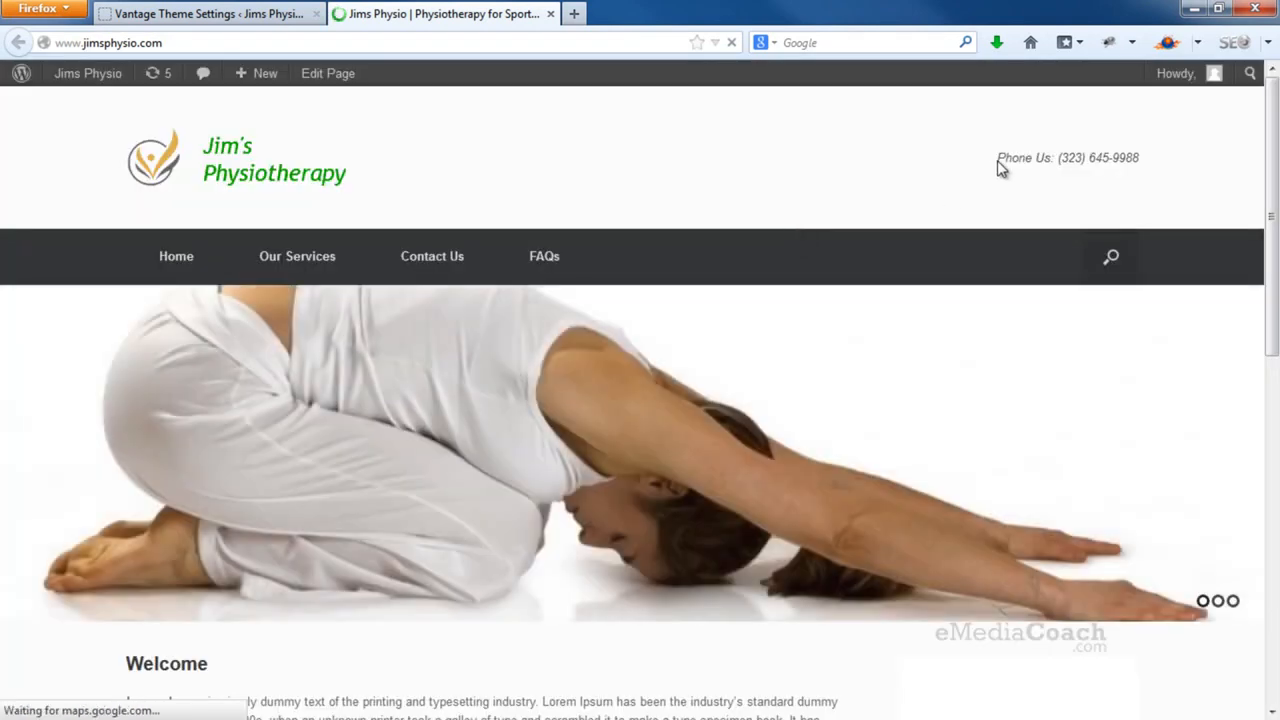
drag(998, 158, 1135, 158)
click(210, 14)
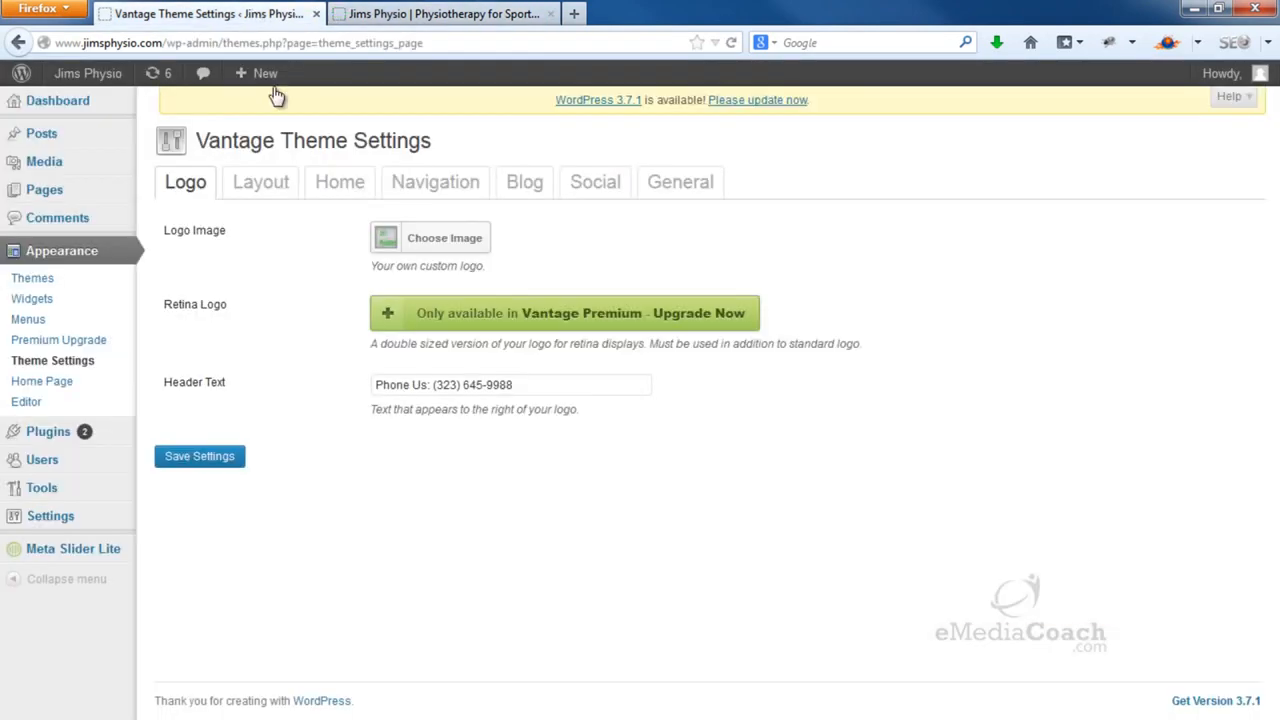
click(262, 184)
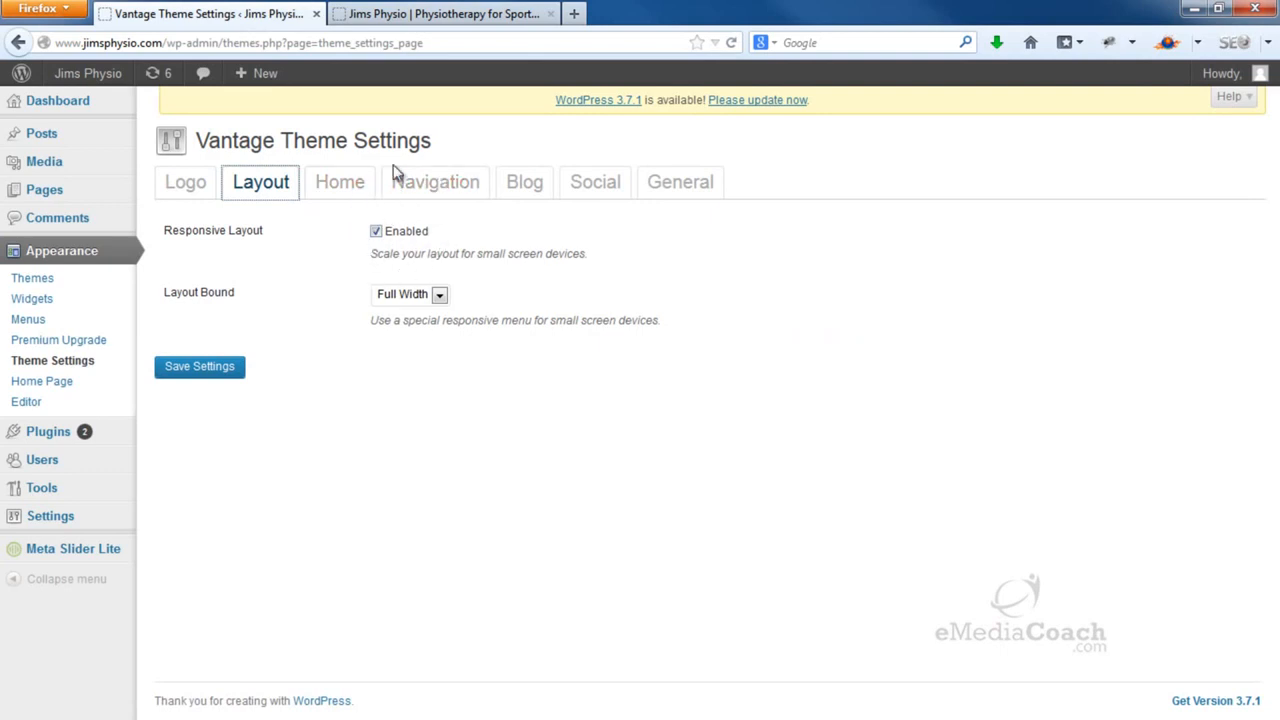
Narrow the browser window to check the site's responsive reflow, then maximize it again
click(445, 20)
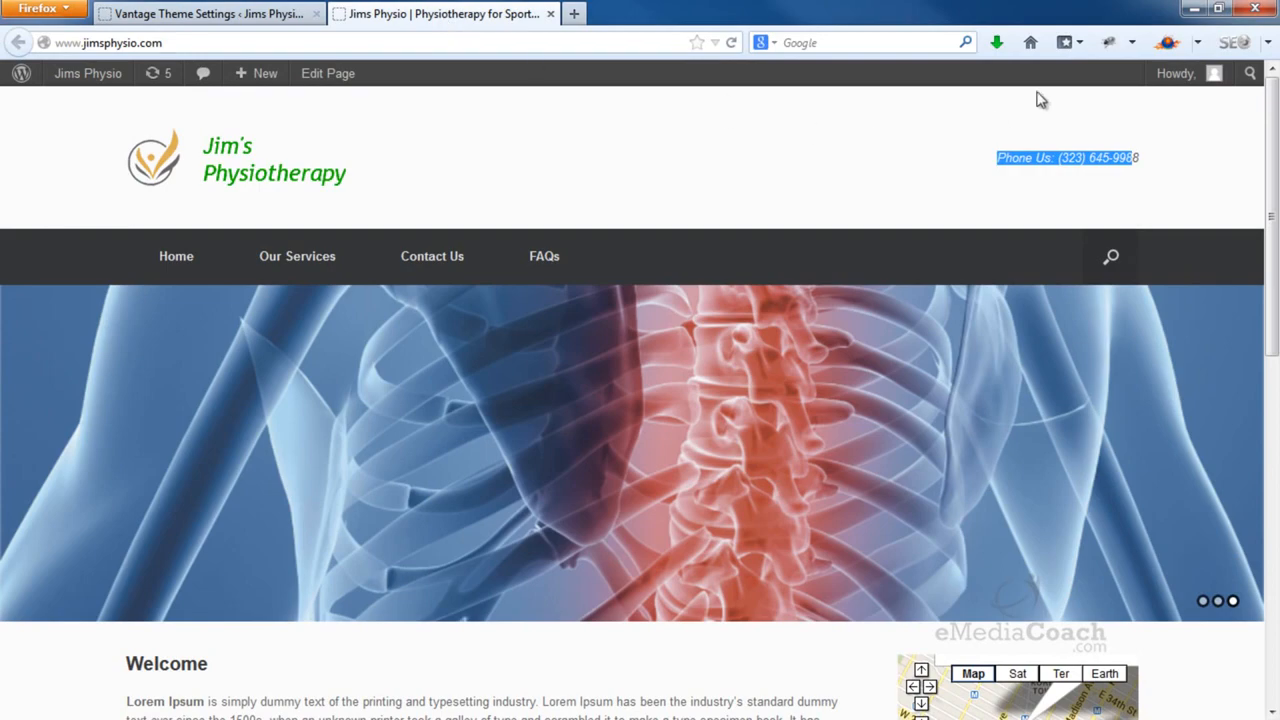
click(1218, 8)
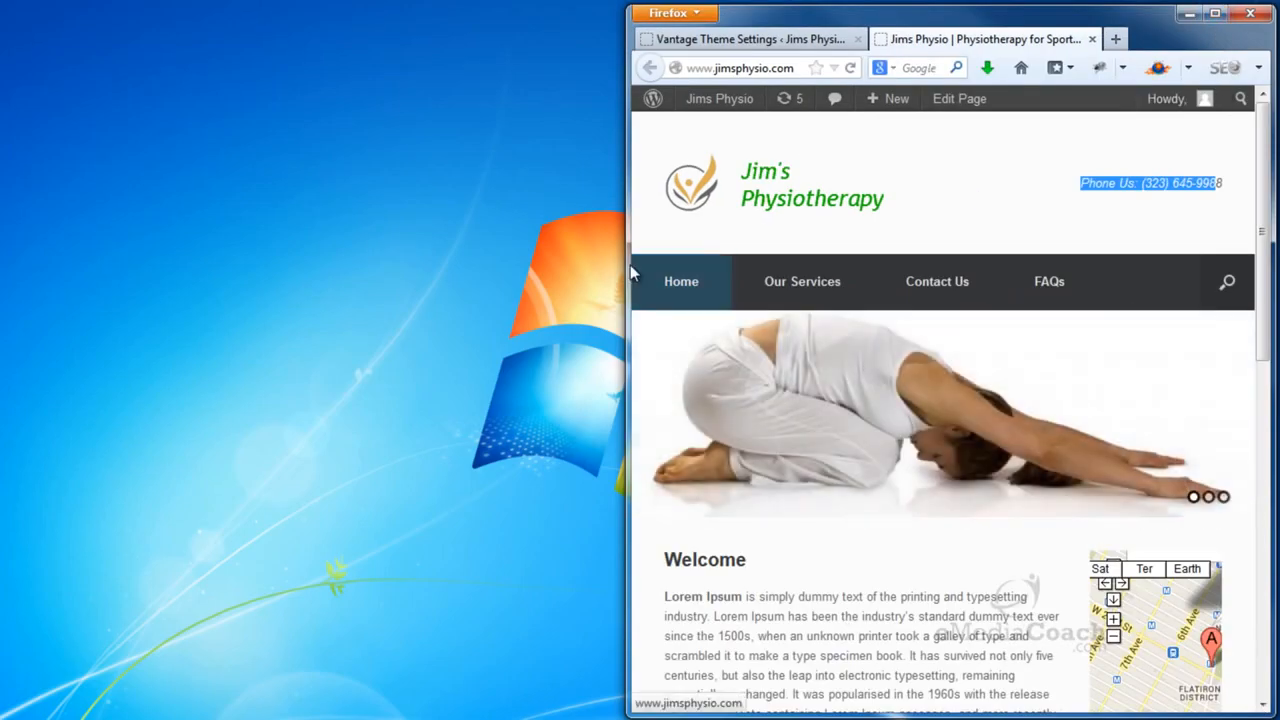
drag(630, 265, 903, 254)
scroll(1058, 383, down, 10)
scroll(1072, 390, up, 10)
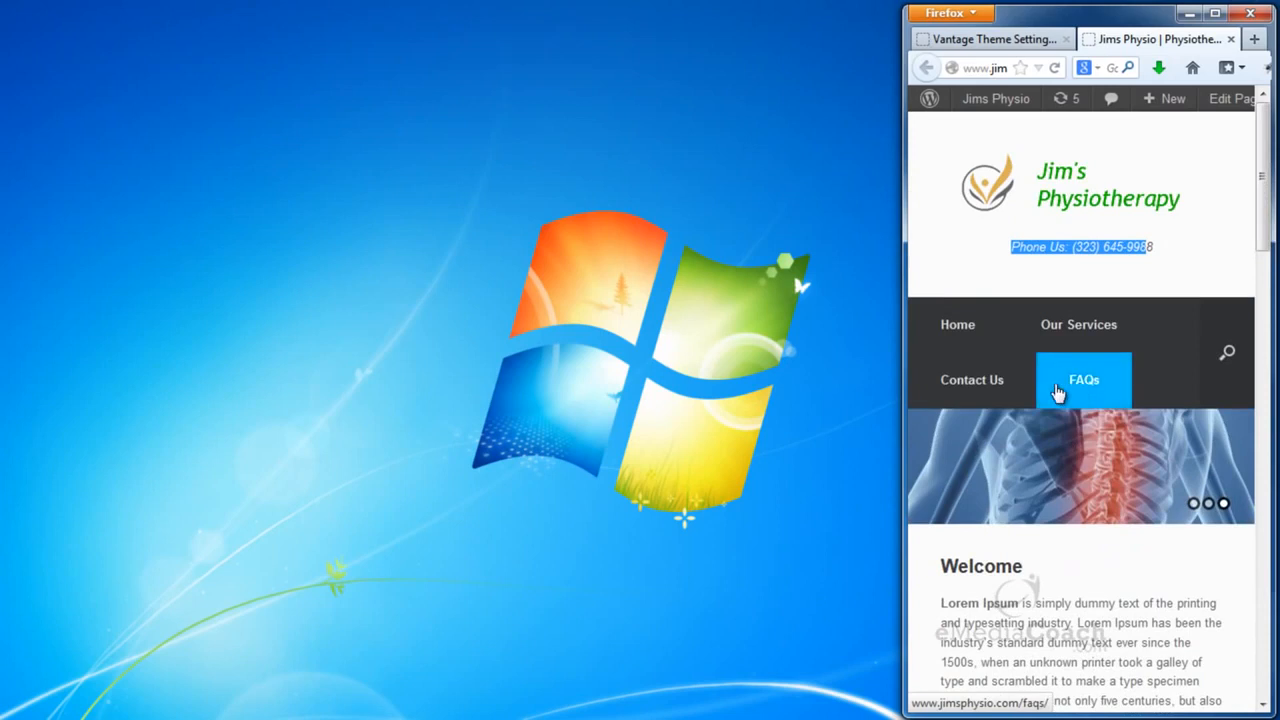
drag(903, 391, 14, 368)
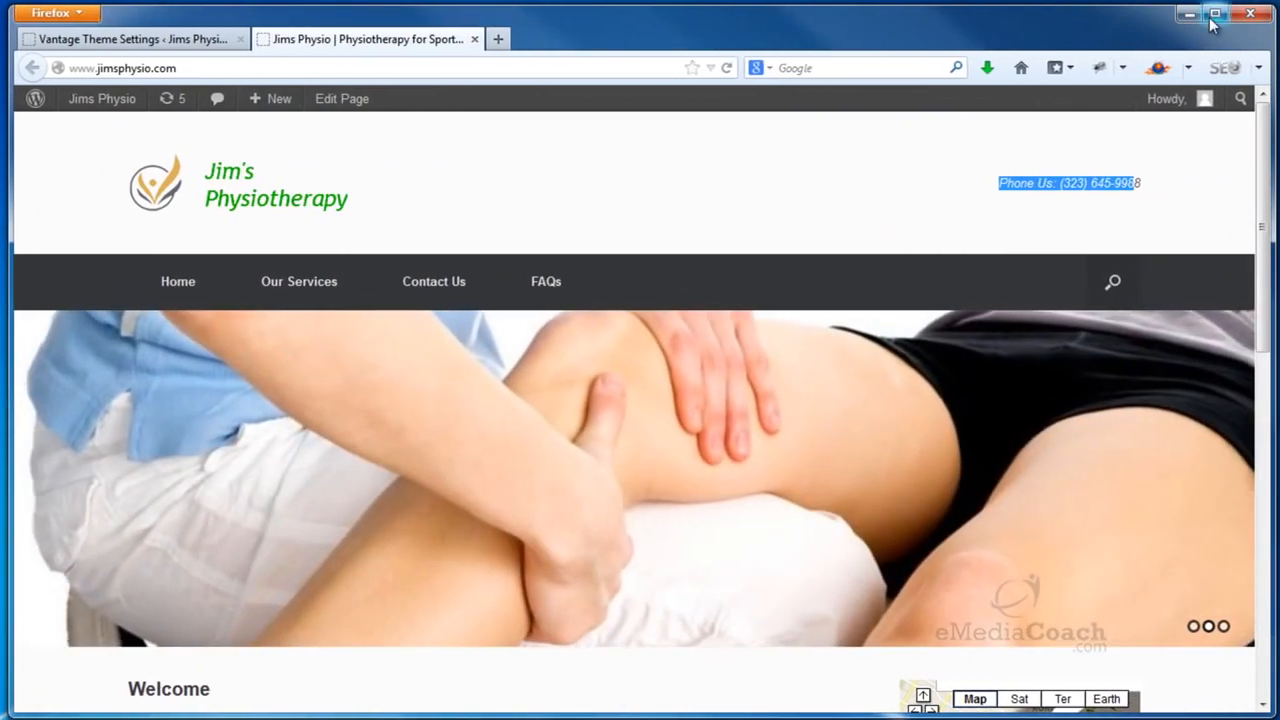
click(1214, 14)
Set Layout Bound to Boxed and save the theme settings
click(277, 17)
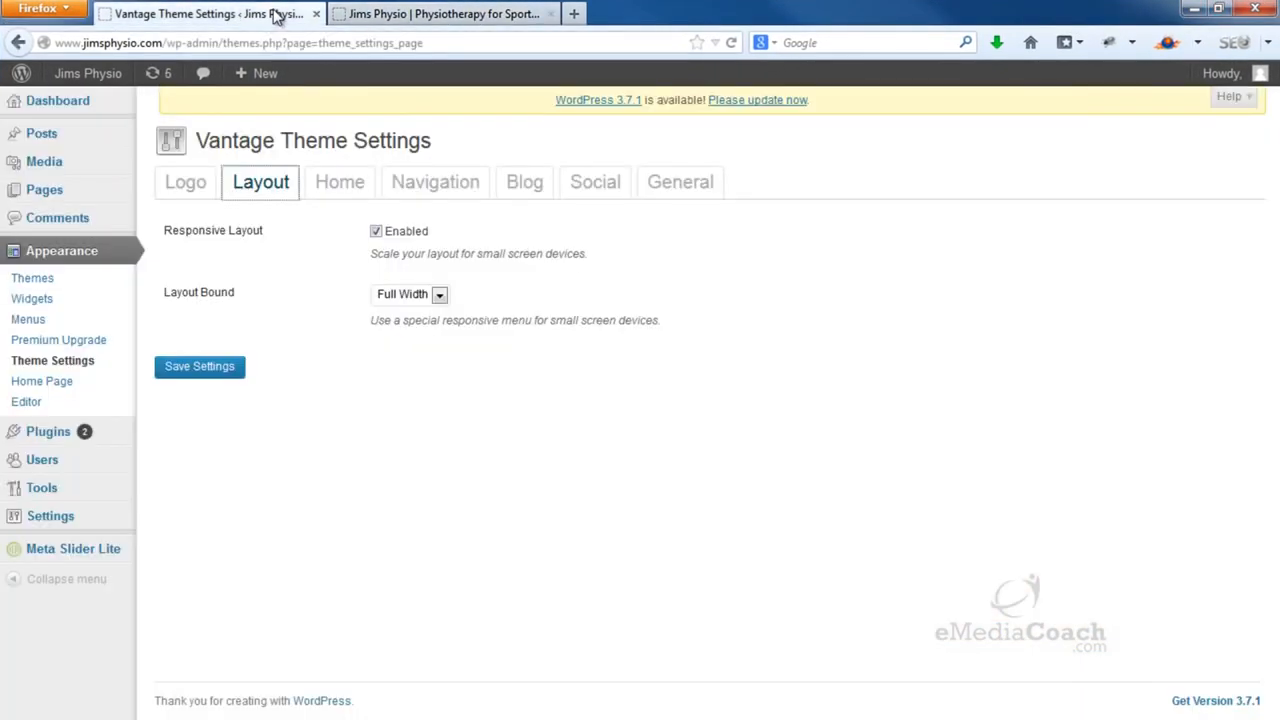
click(439, 296)
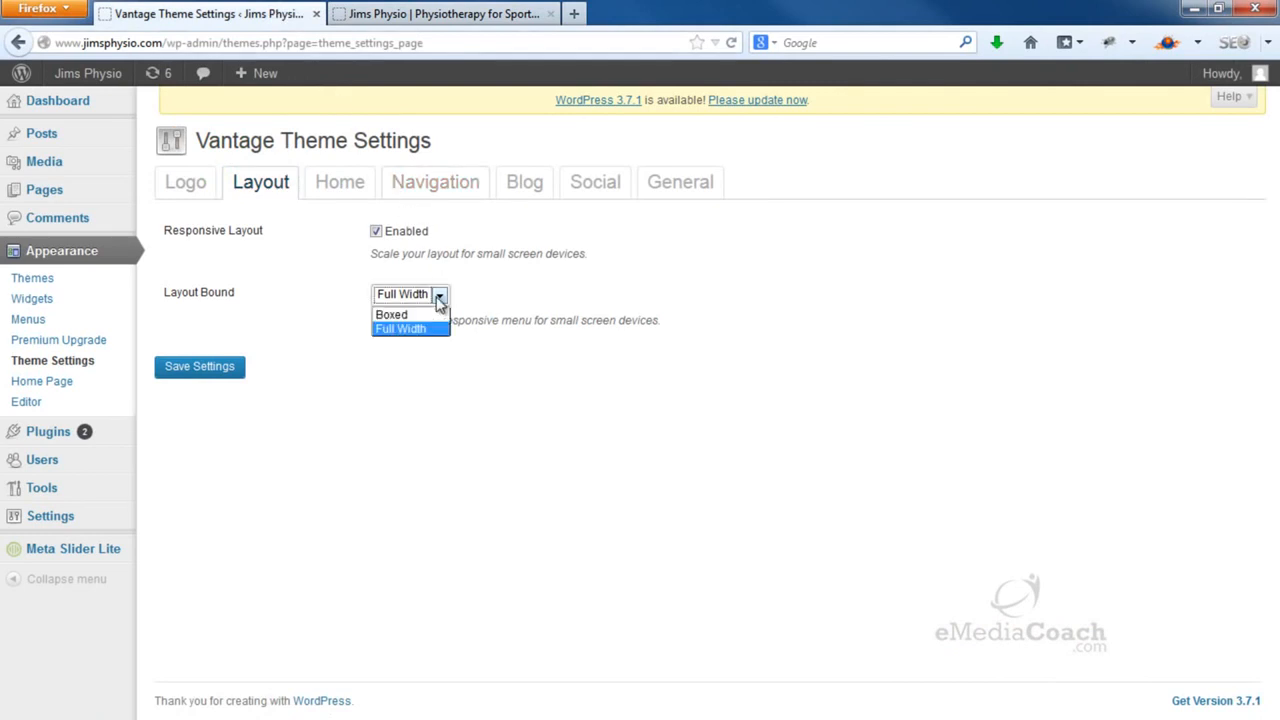
click(427, 316)
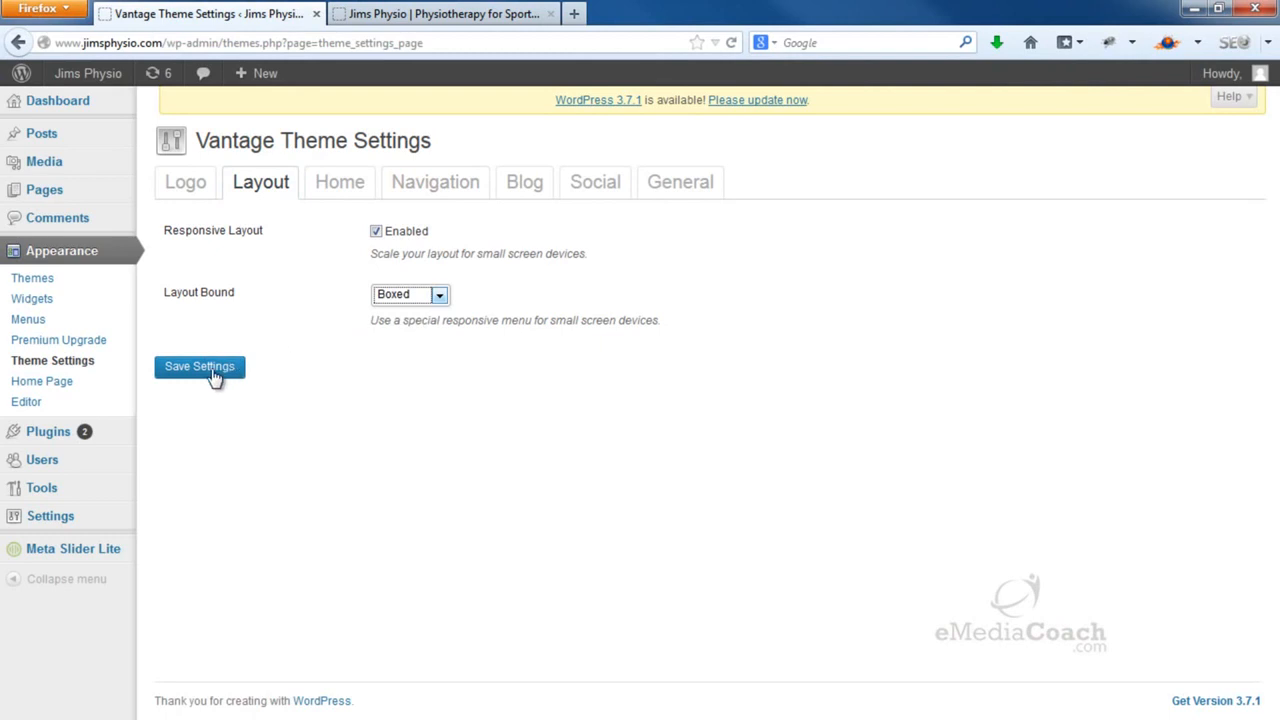
click(214, 377)
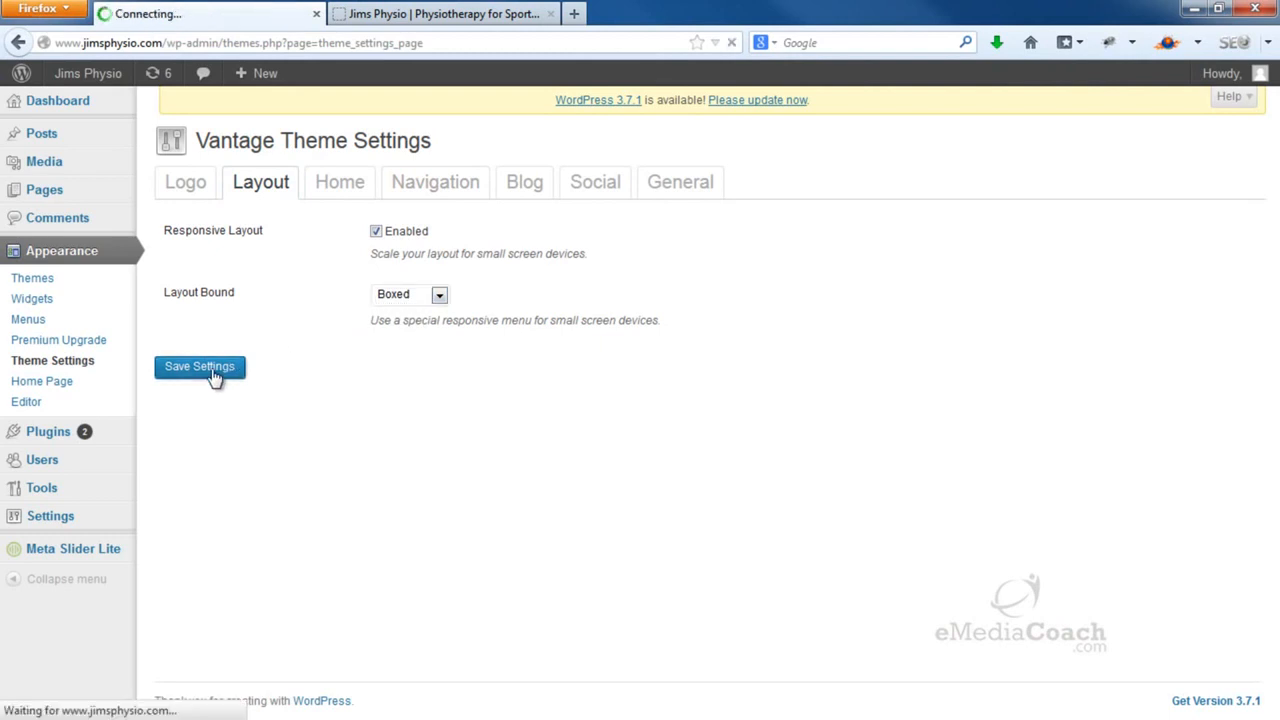
Reload the live site and scroll through it to inspect the boxed layout
click(443, 13)
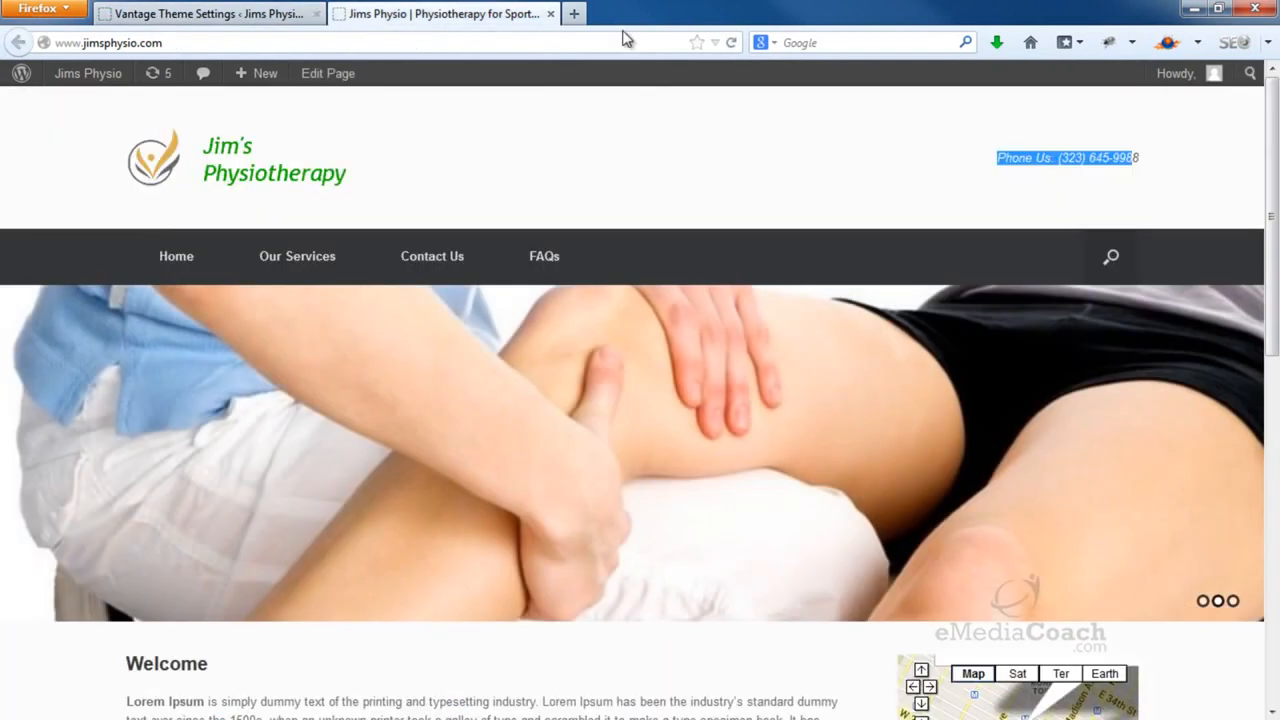
click(729, 43)
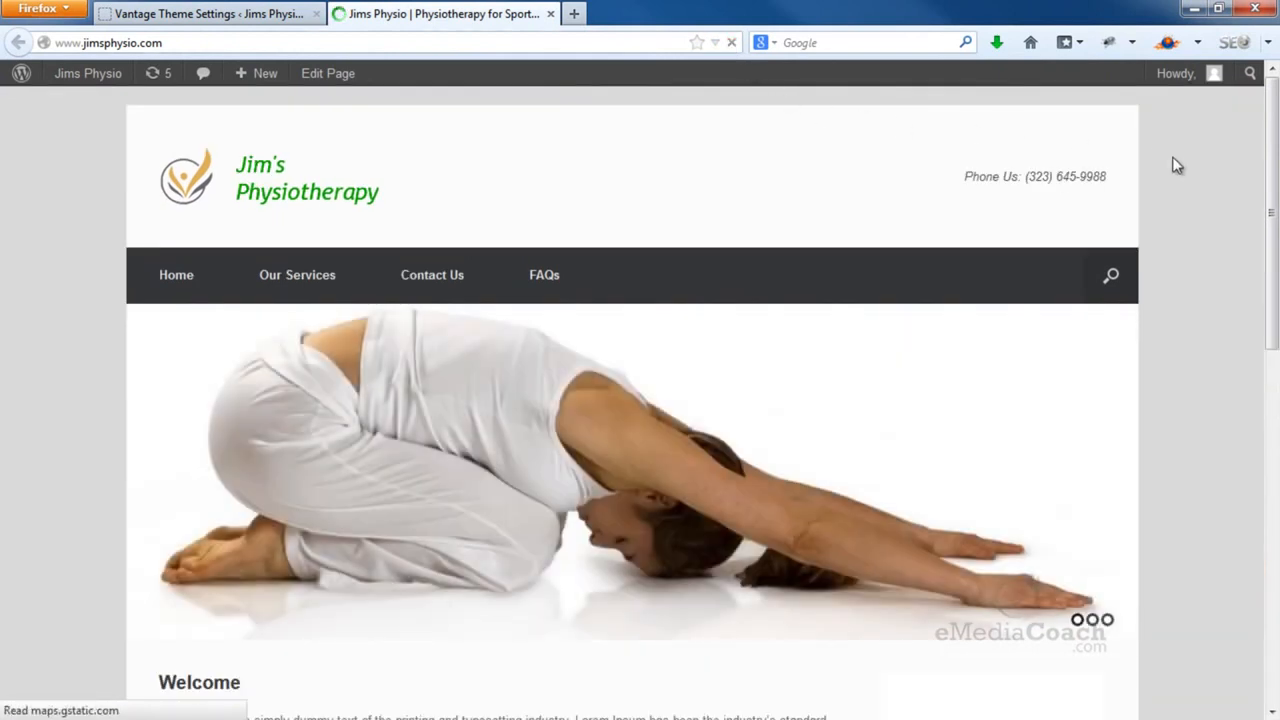
scroll(1210, 375, down, 10)
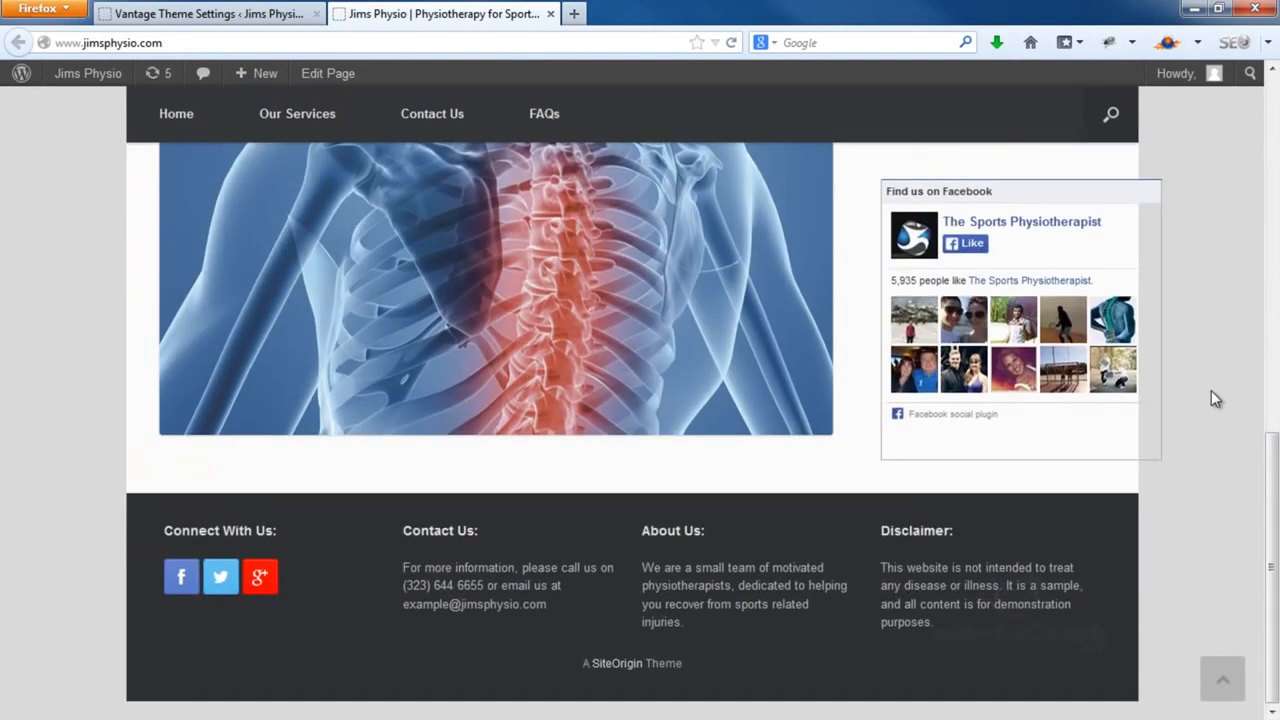
scroll(1223, 521, up, 5)
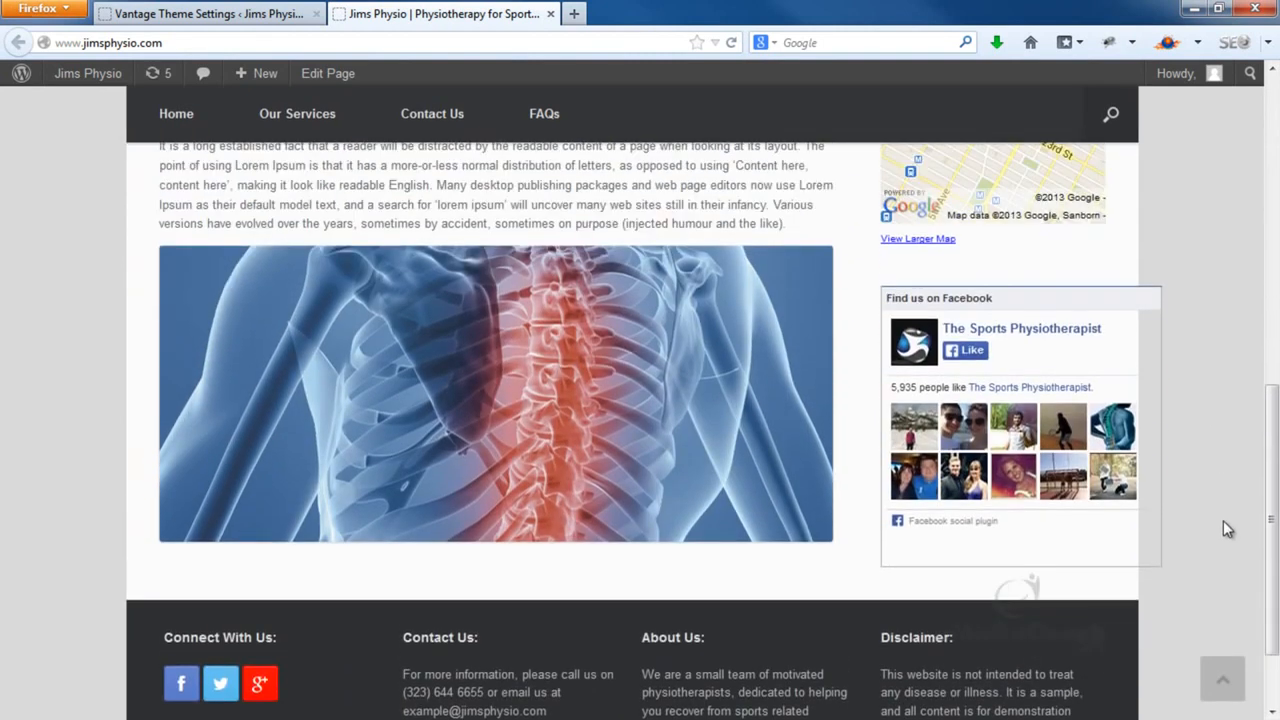
scroll(1223, 521, up, 3)
scroll(1223, 521, down, 5)
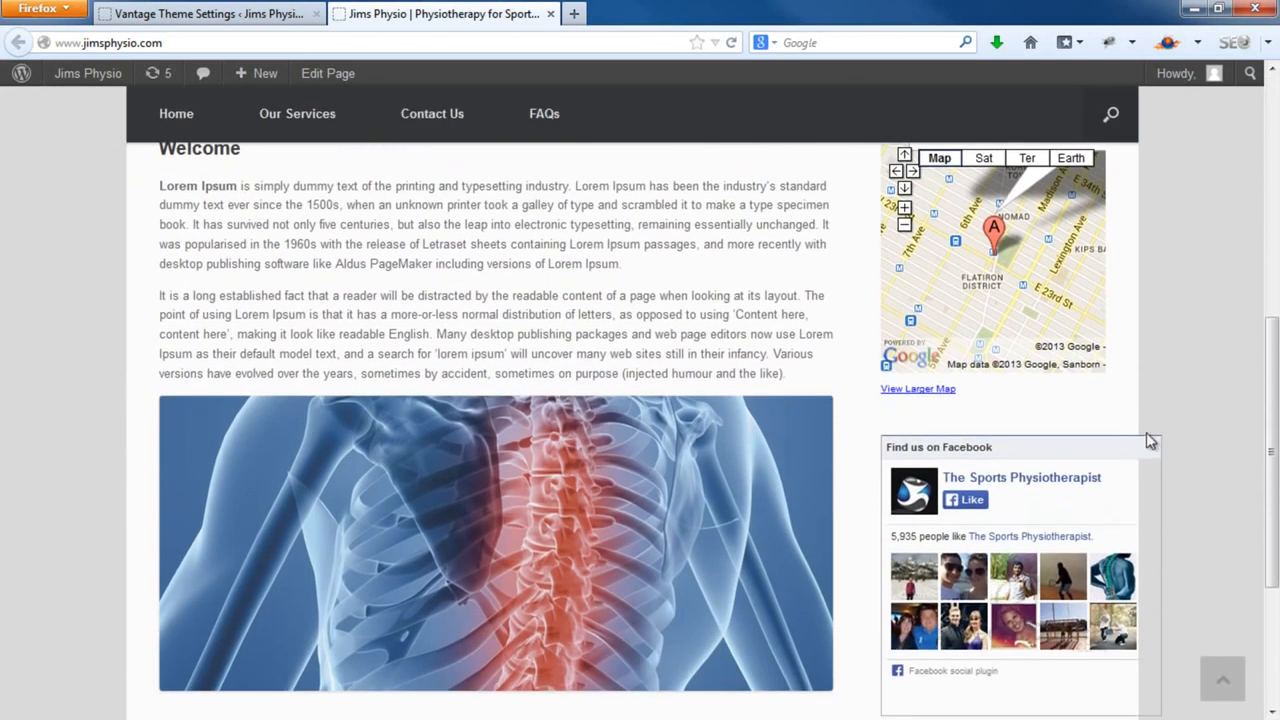
scroll(1148, 441, down, 2)
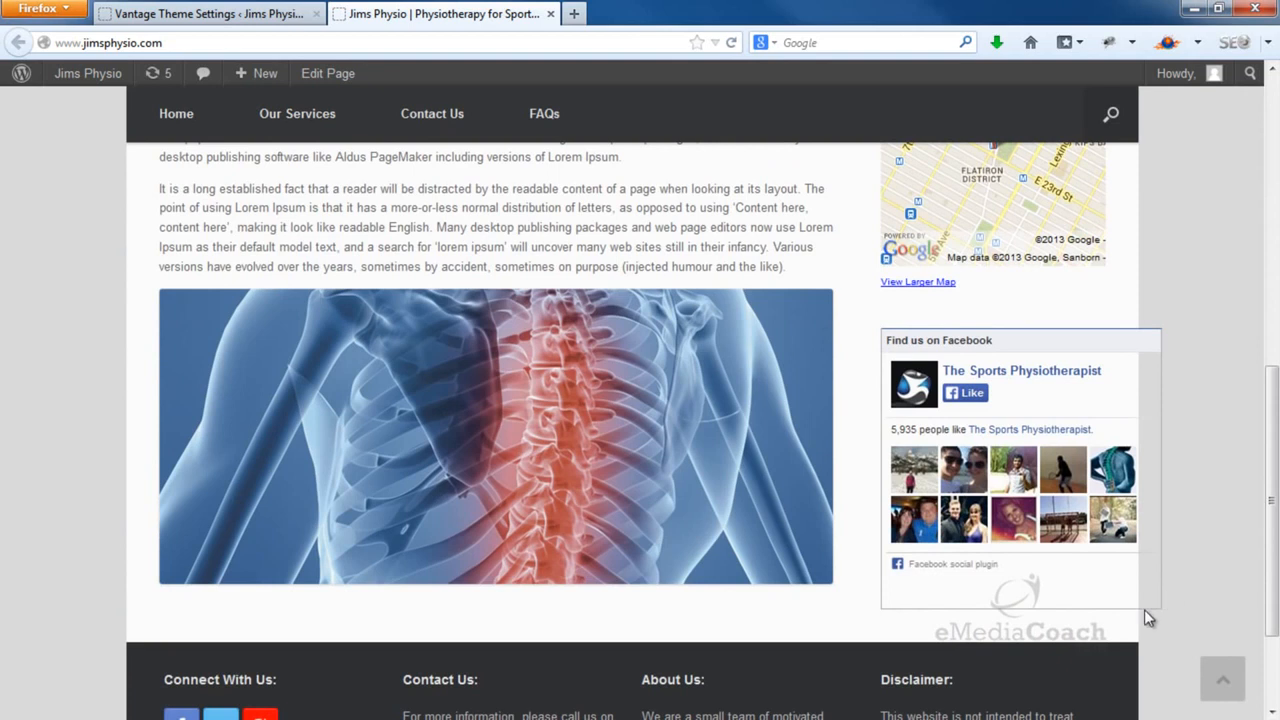
scroll(1147, 615, up, 10)
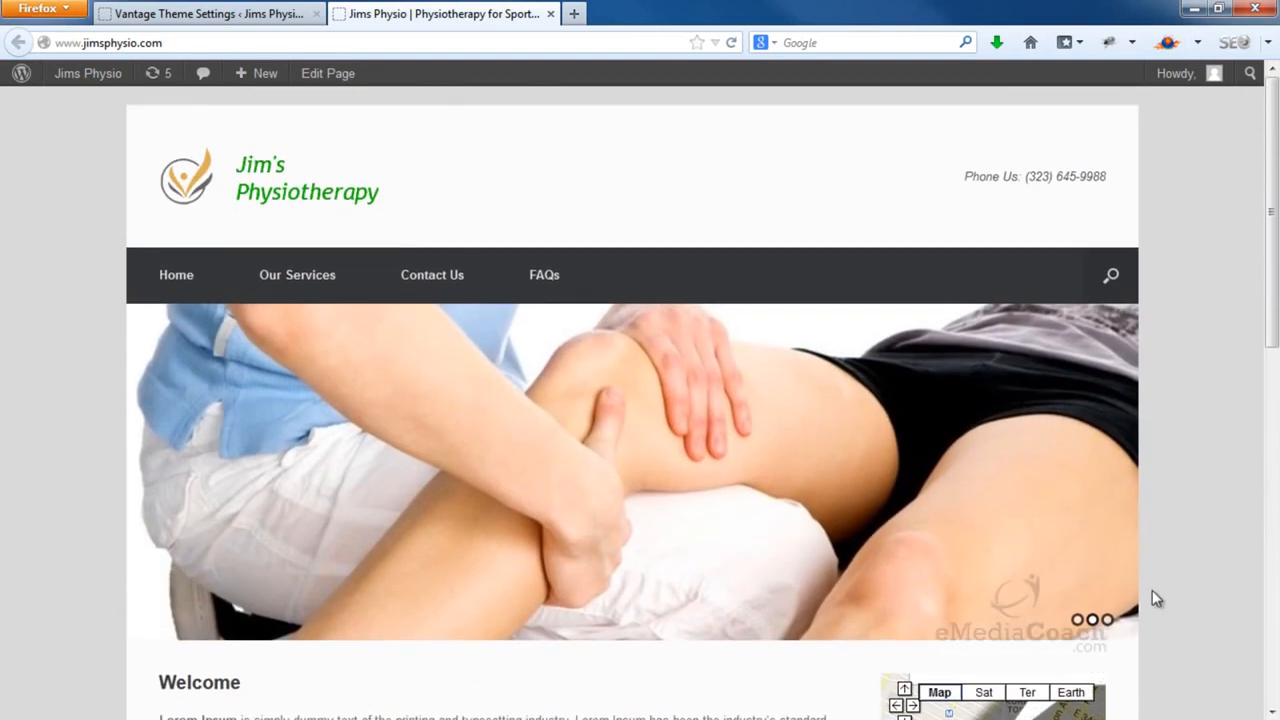
Set Layout Bound back to Full Width and save the settings
click(246, 14)
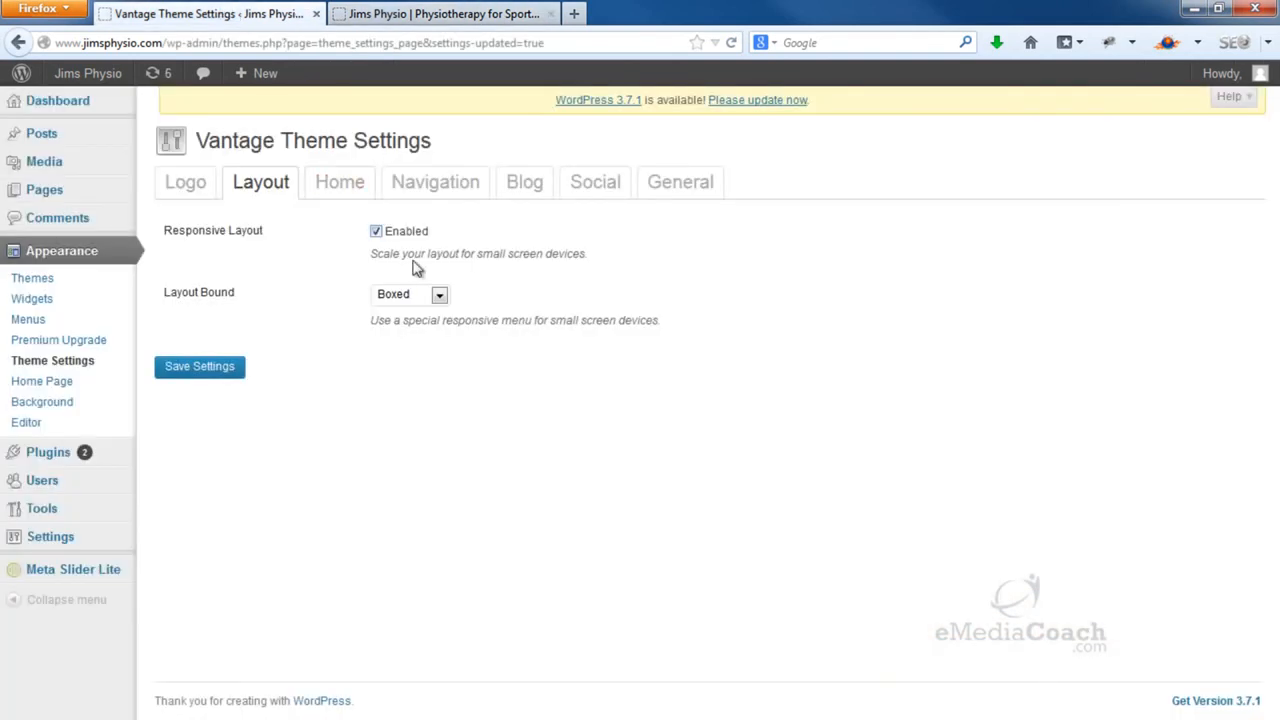
click(440, 298)
click(437, 329)
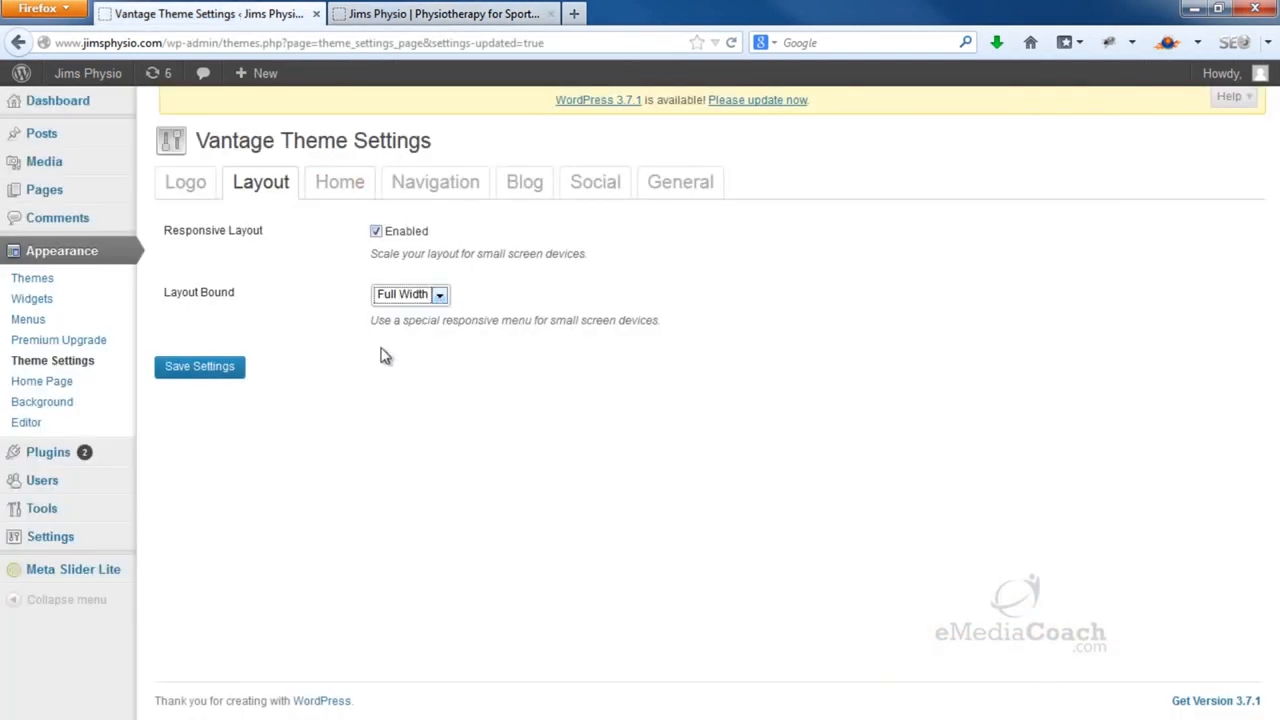
click(220, 372)
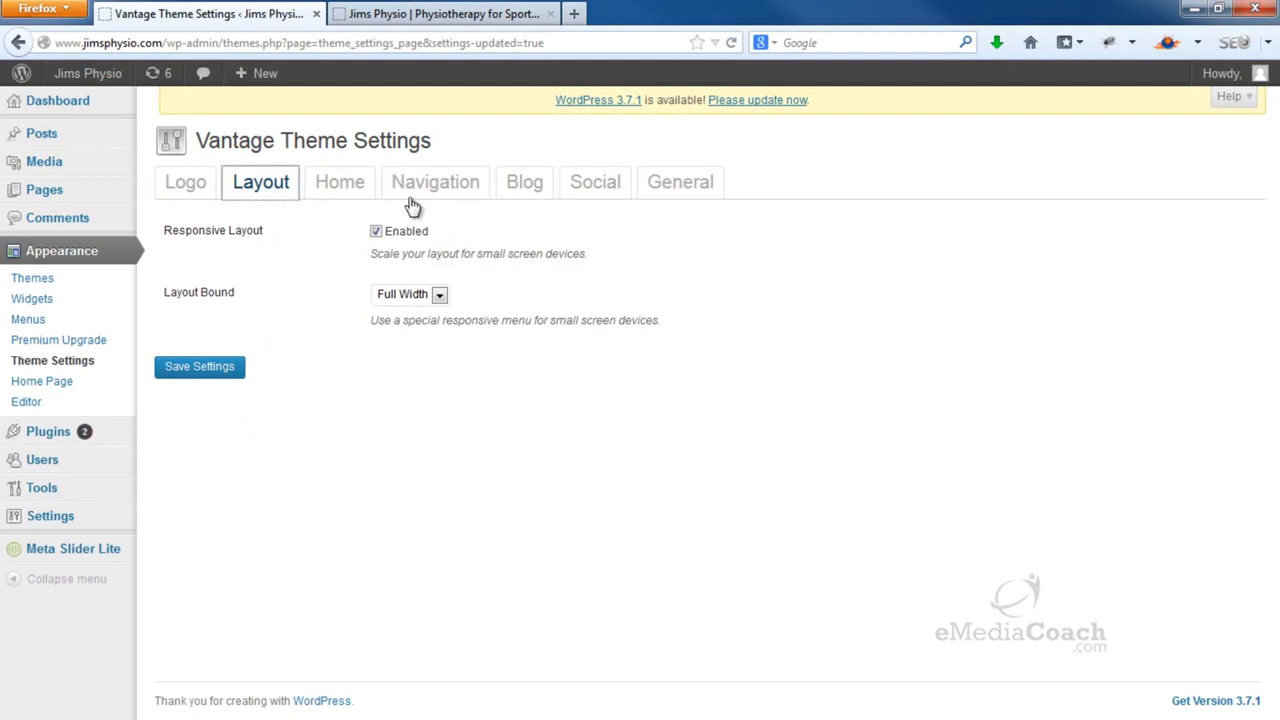
Confirm Sticky Menu is on in Navigation settings, then scroll the live site to test it
click(450, 195)
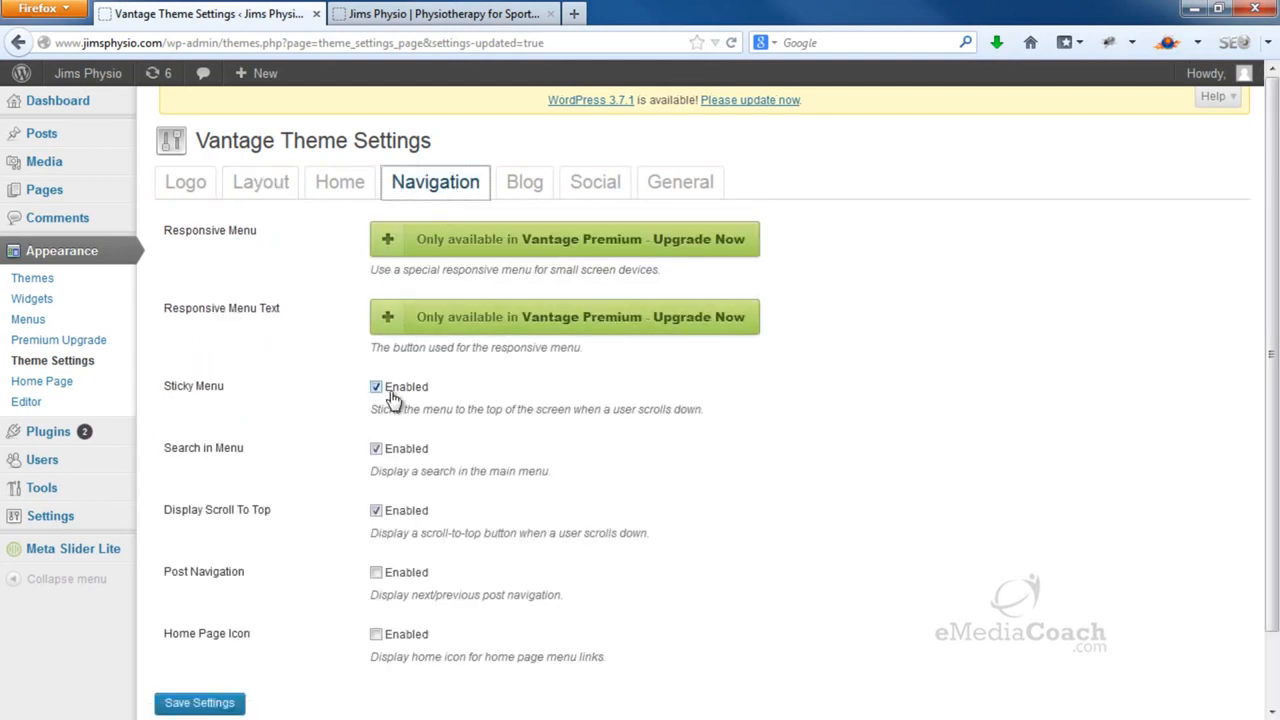
click(530, 14)
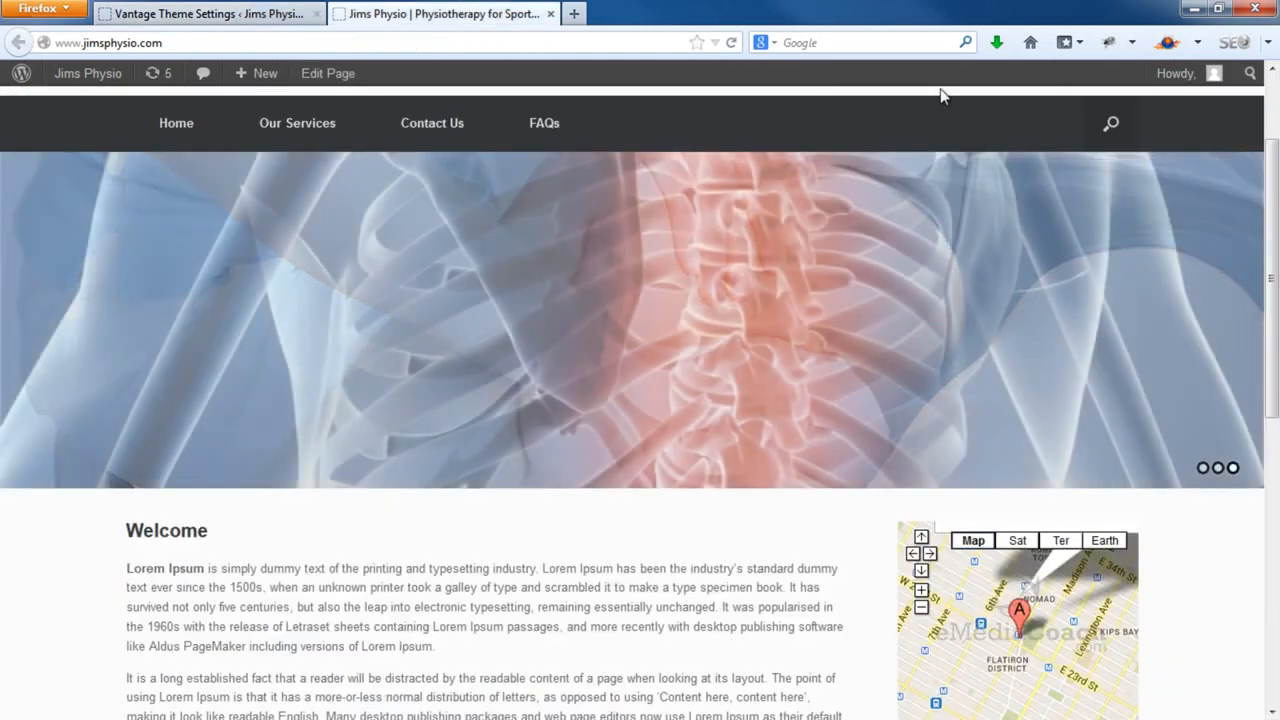
scroll(1196, 152, down, 3)
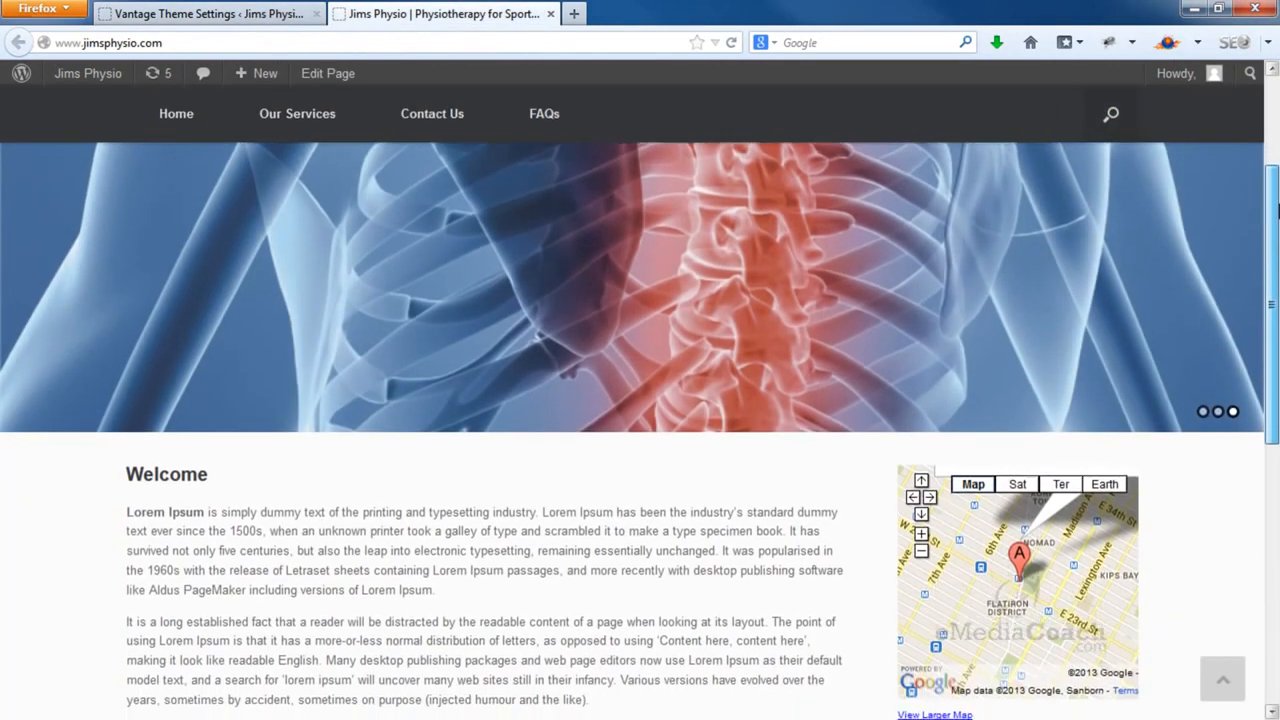
drag(1274, 371, 1274, 421)
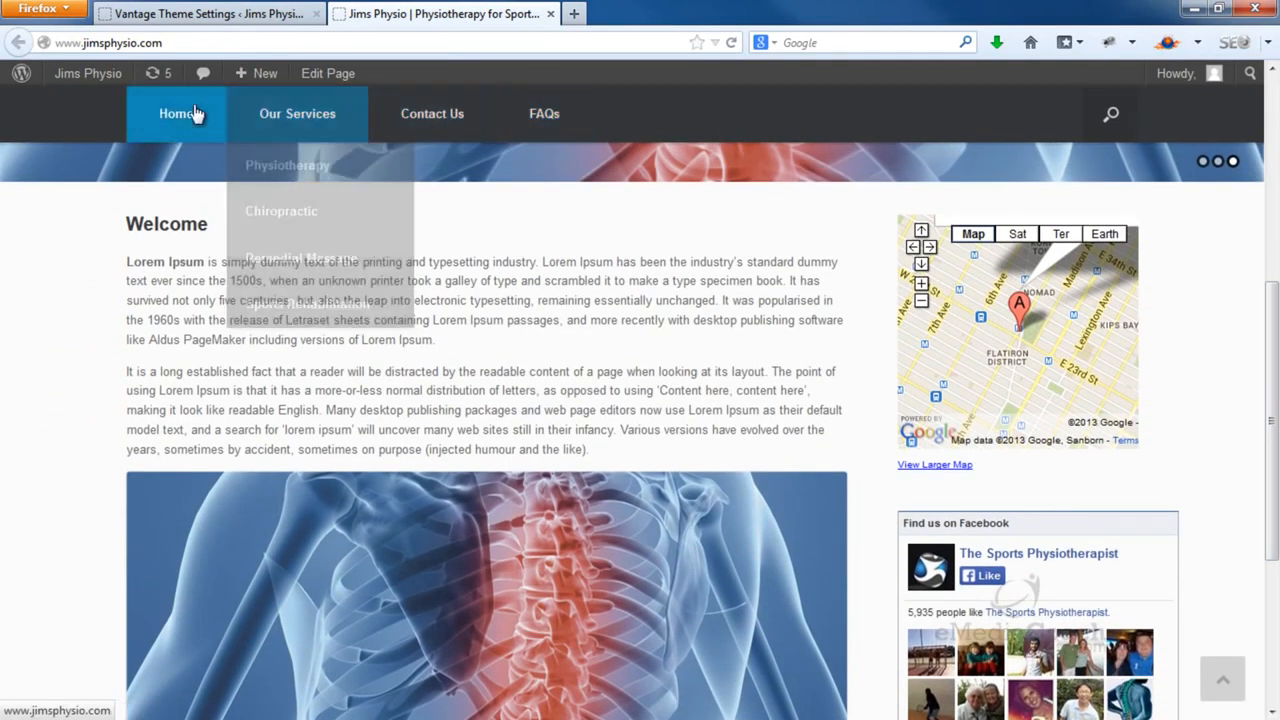
mouse_move(323, 117)
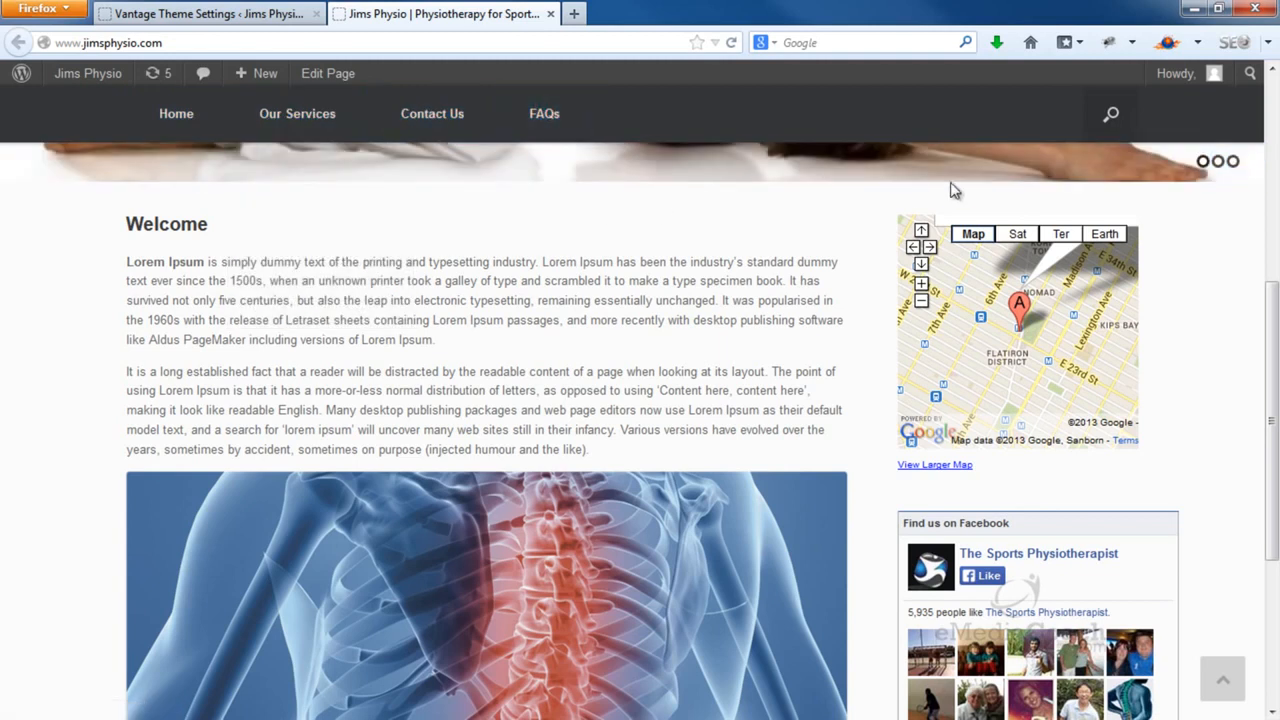
drag(1261, 300, 1238, 102)
Review the Navigation settings, then open and close the live site's menu search bar
click(293, 10)
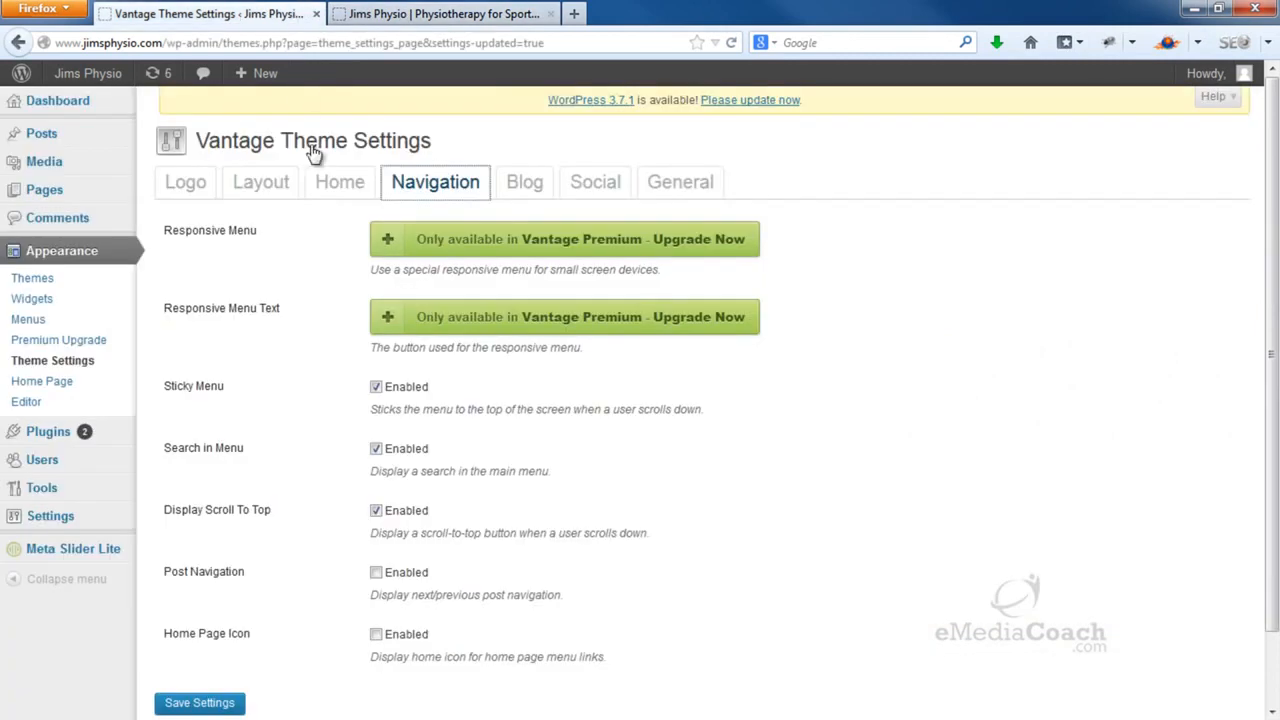
scroll(380, 340, down, 2)
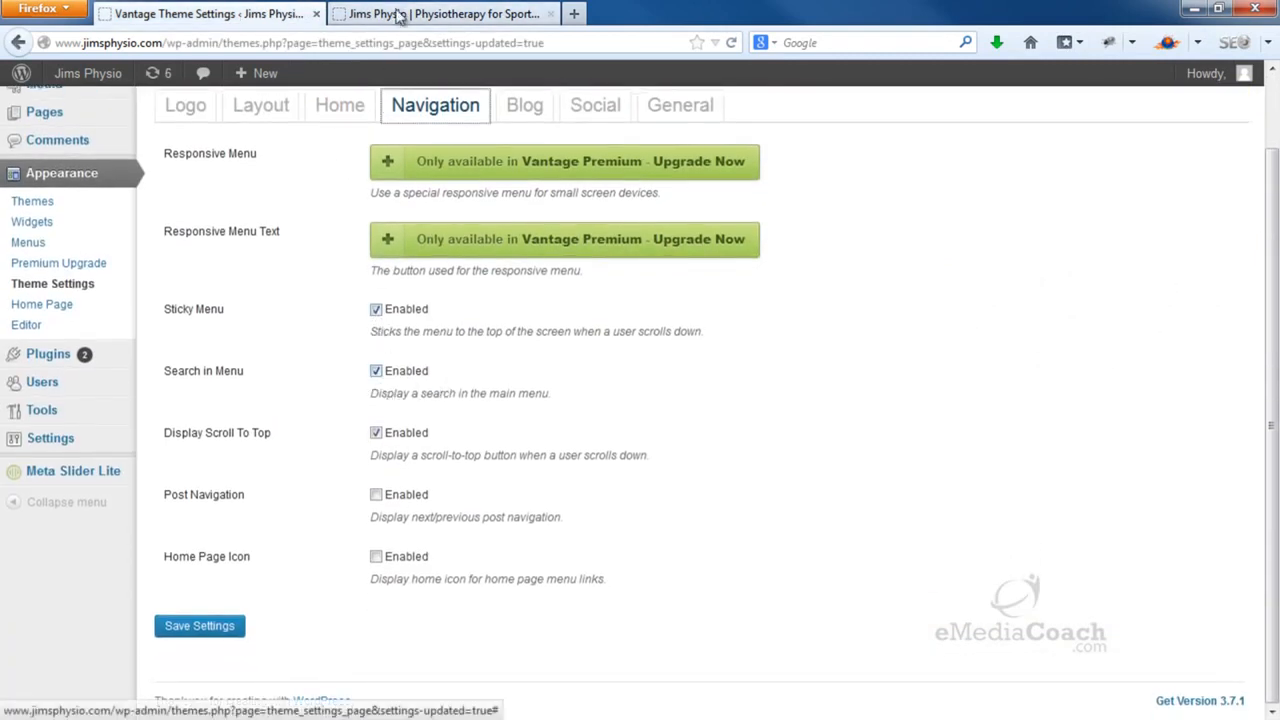
click(404, 10)
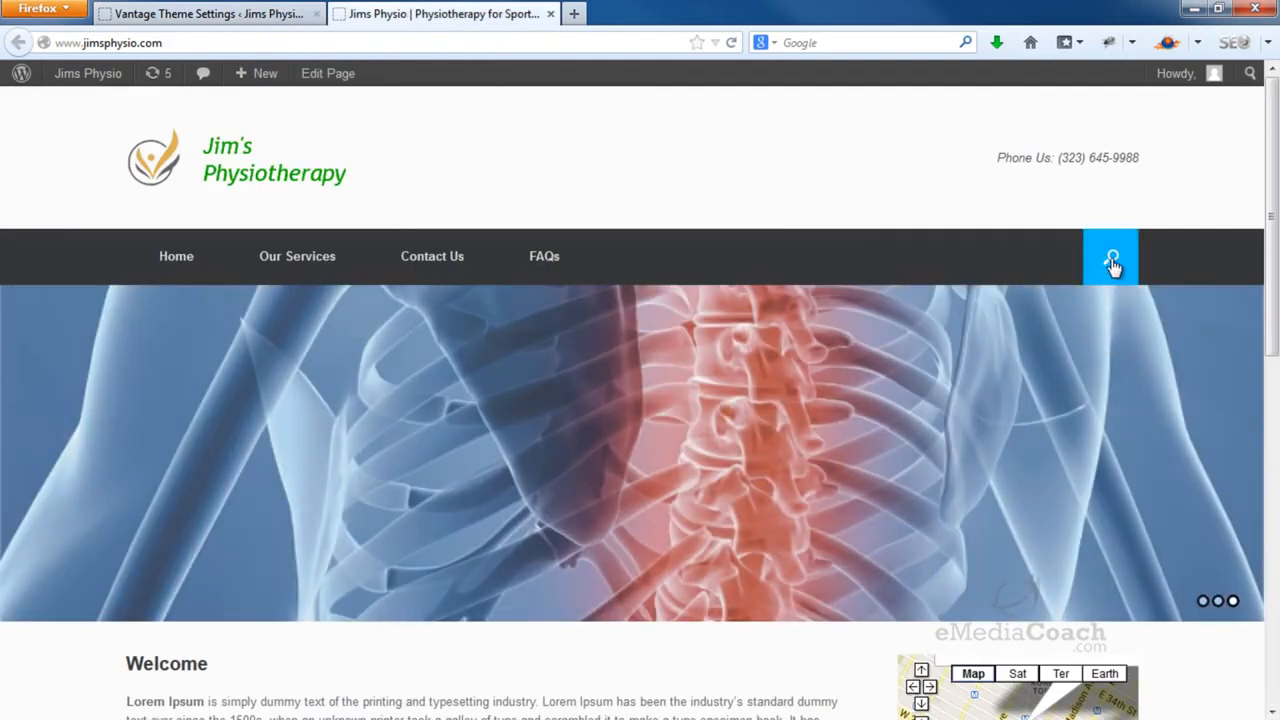
click(1112, 264)
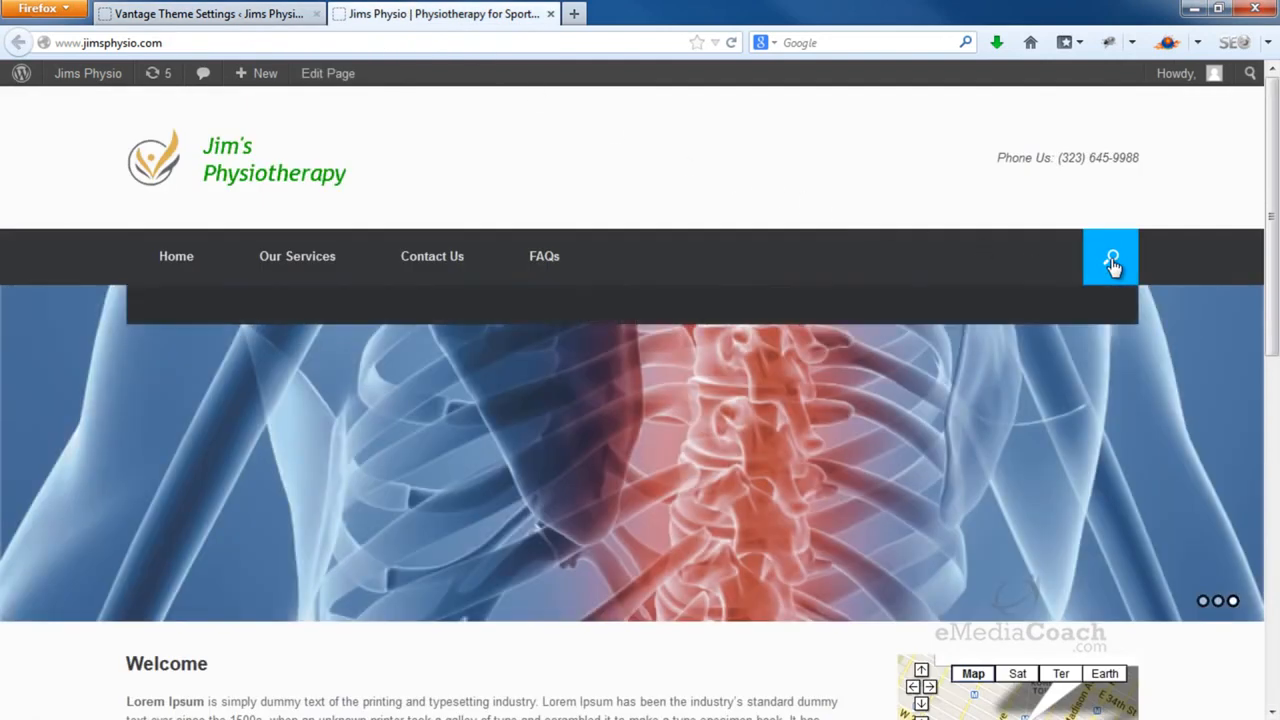
click(840, 306)
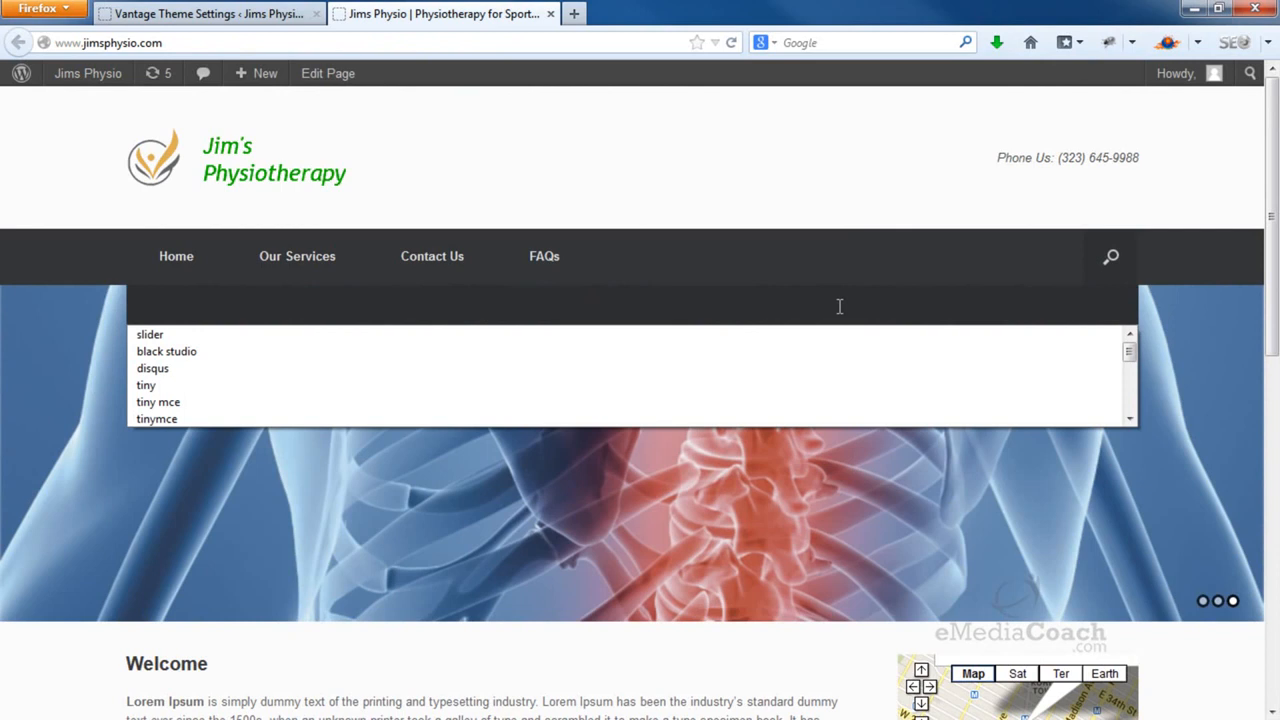
click(1109, 254)
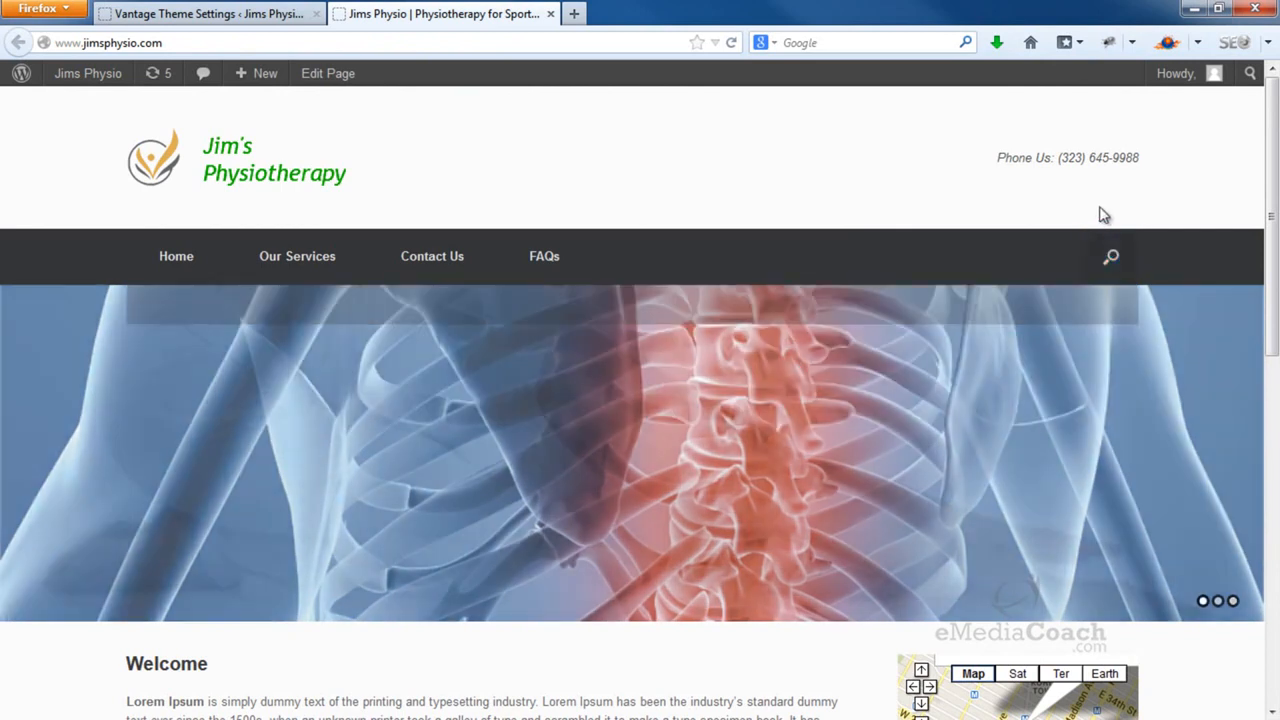
Scroll the homepage to watch the pinned menu and jump back using the back-to-top button
click(280, 24)
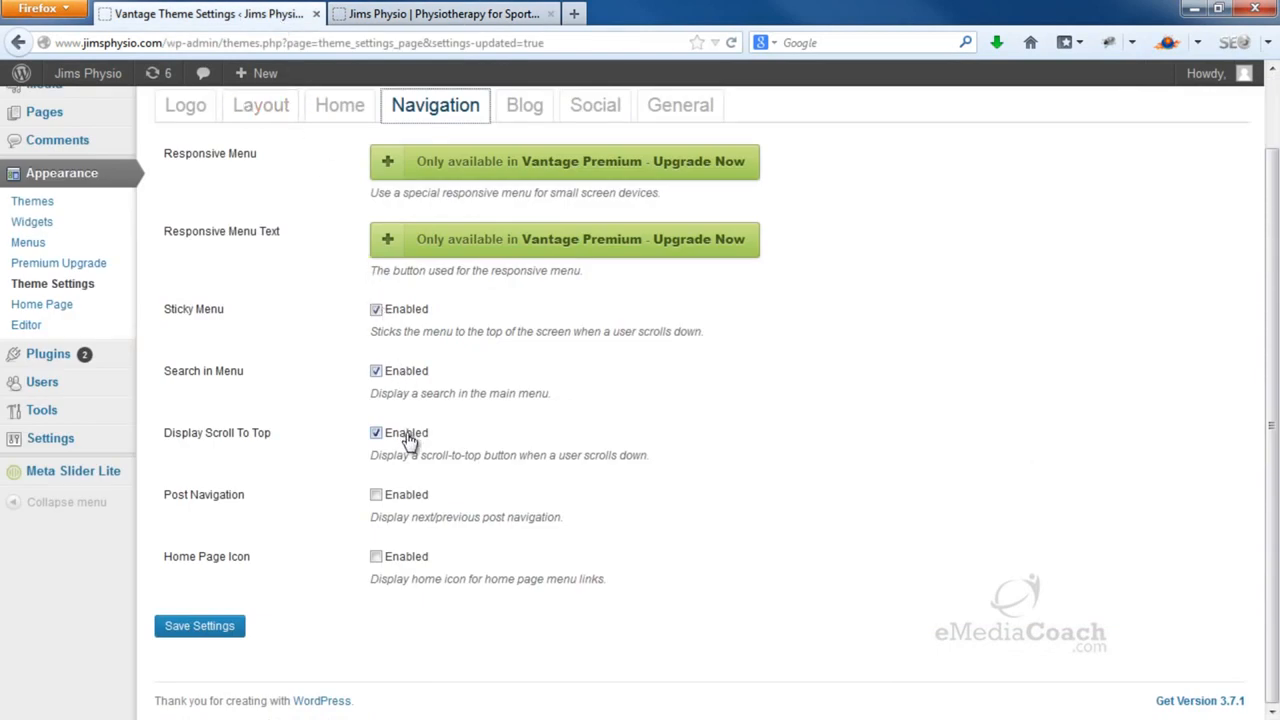
click(460, 20)
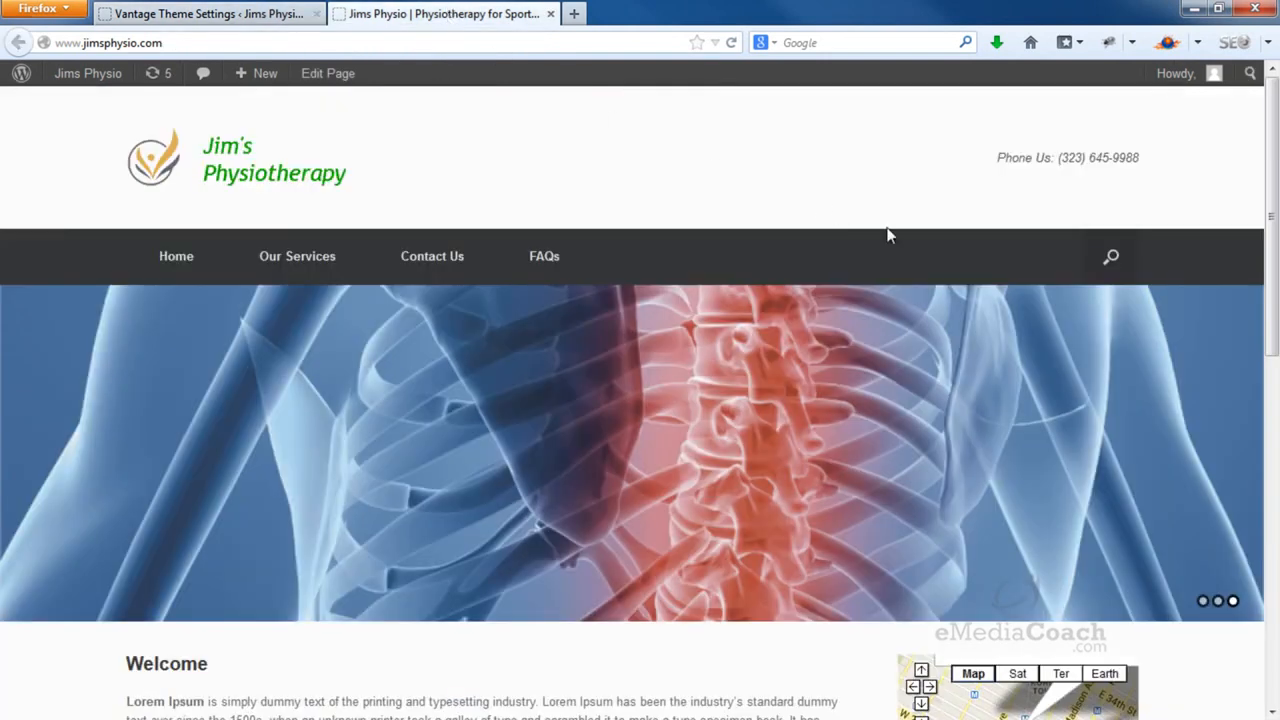
drag(1270, 240, 1270, 347)
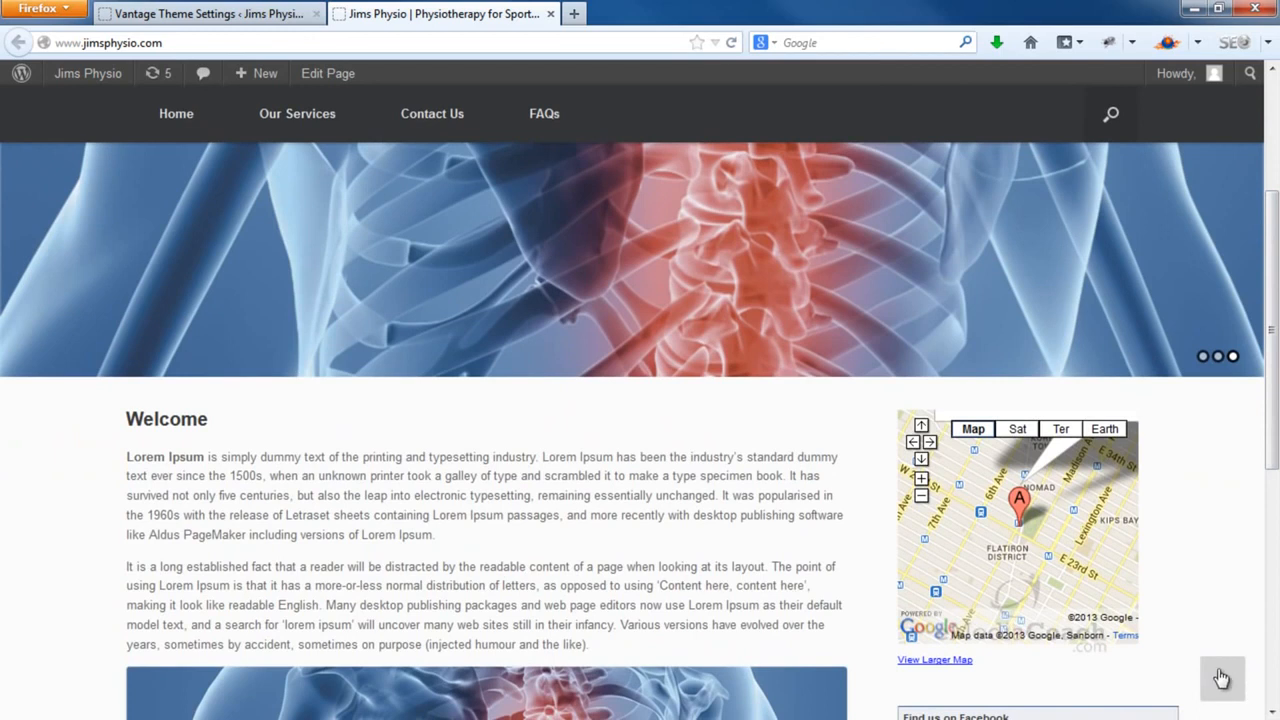
drag(1274, 427, 1276, 555)
click(1245, 680)
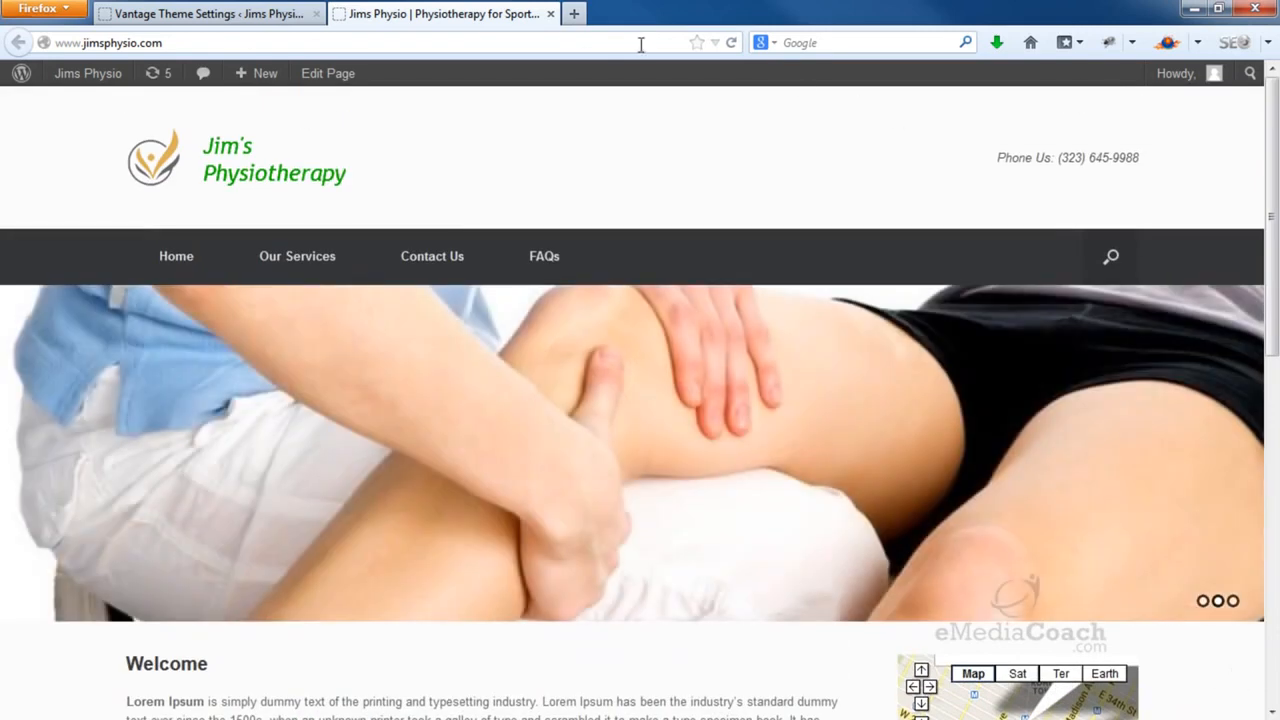
click(257, 10)
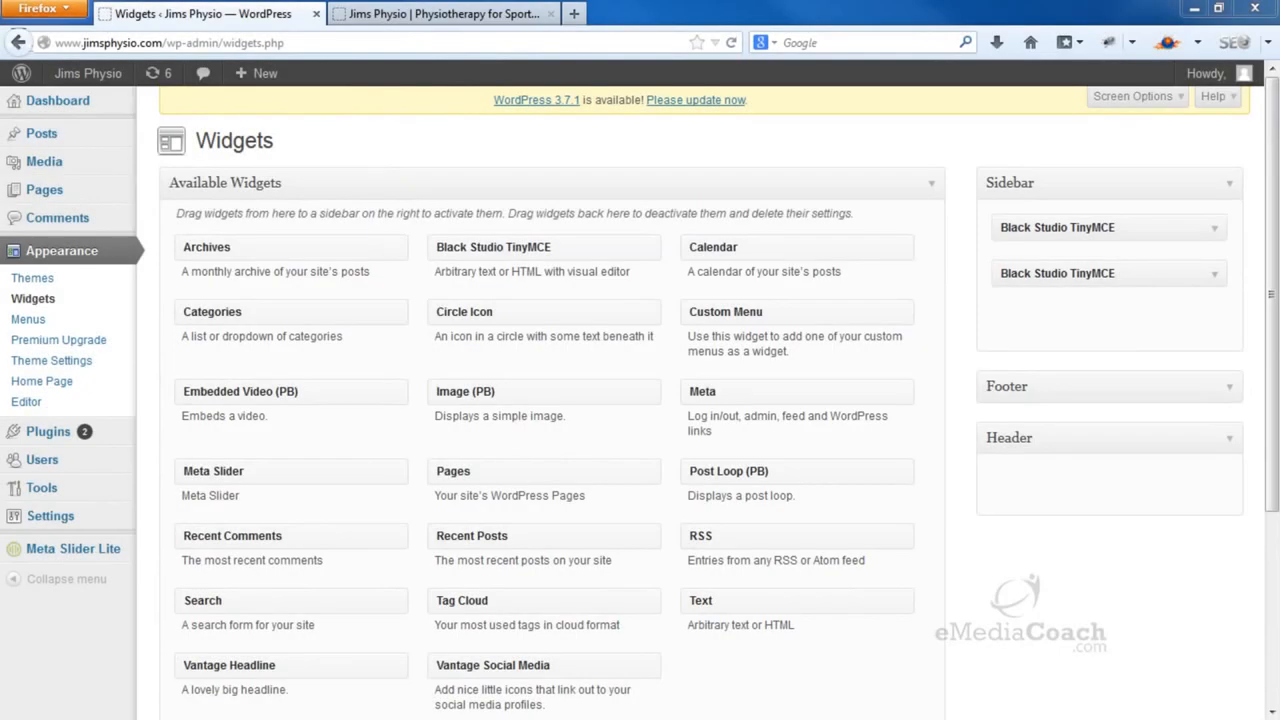
Add the Vantage Social Media widget to the Header widget area
click(520, 20)
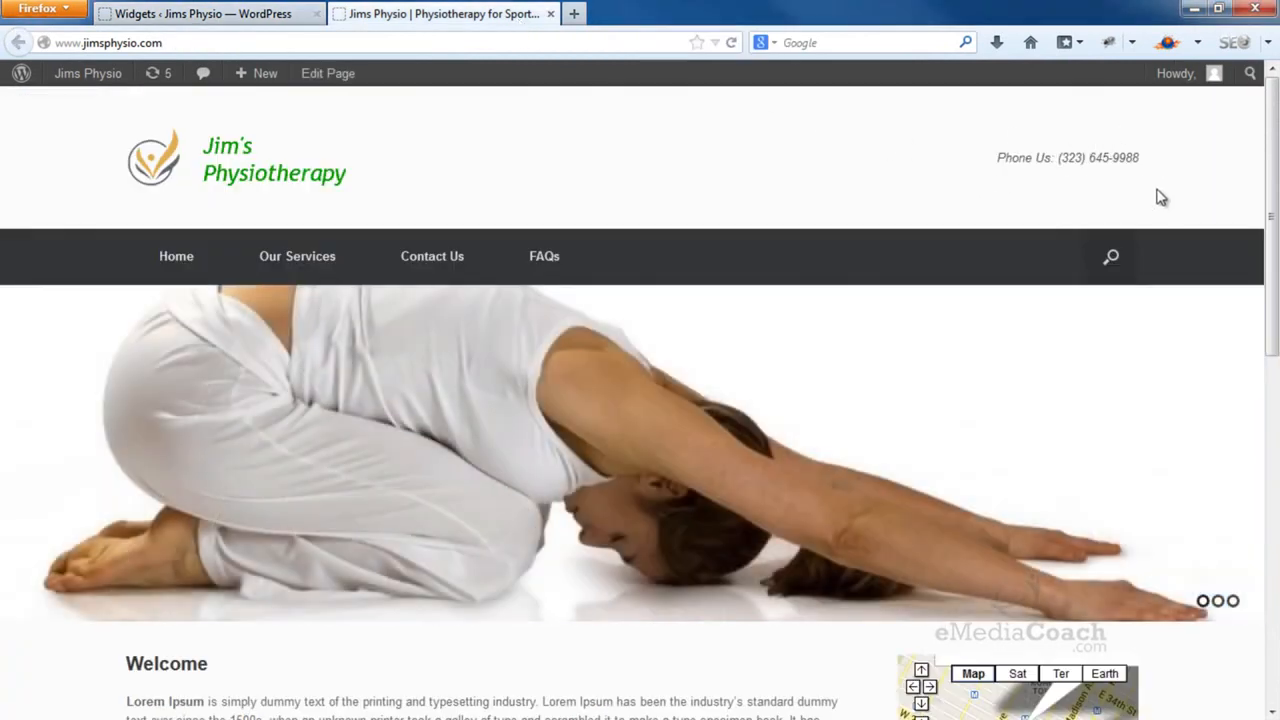
scroll(994, 194, down, 5)
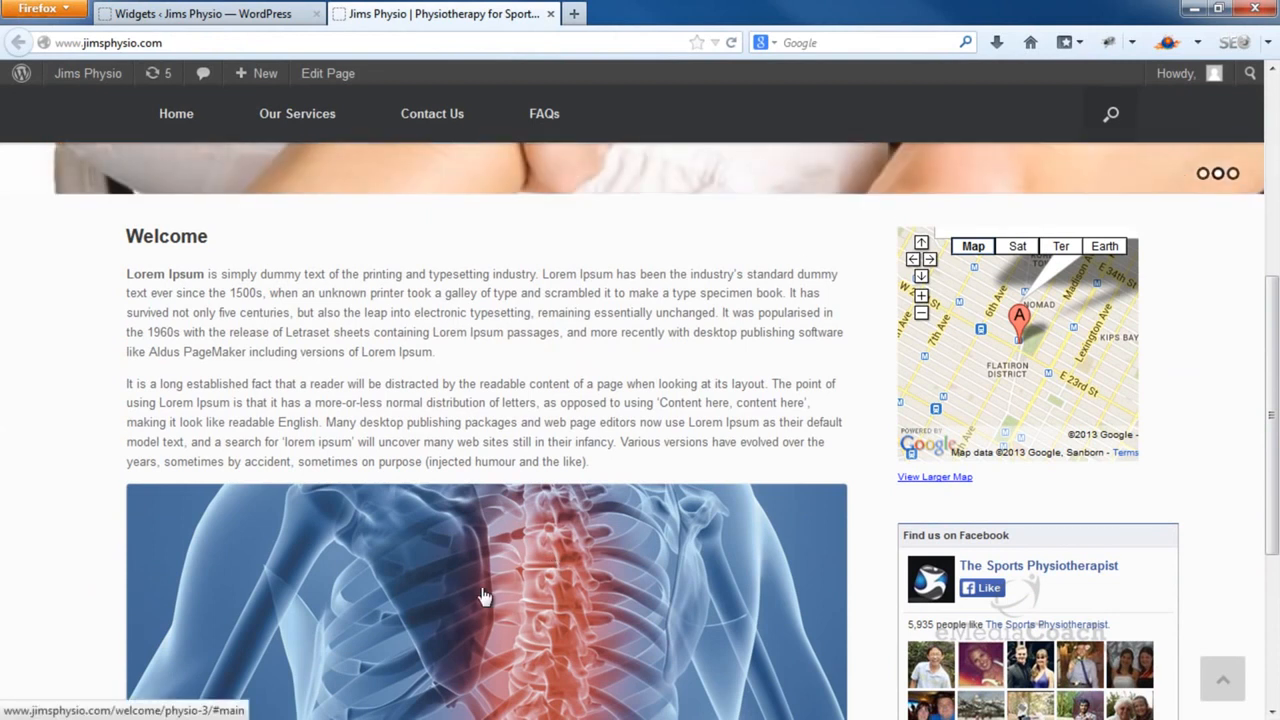
click(270, 18)
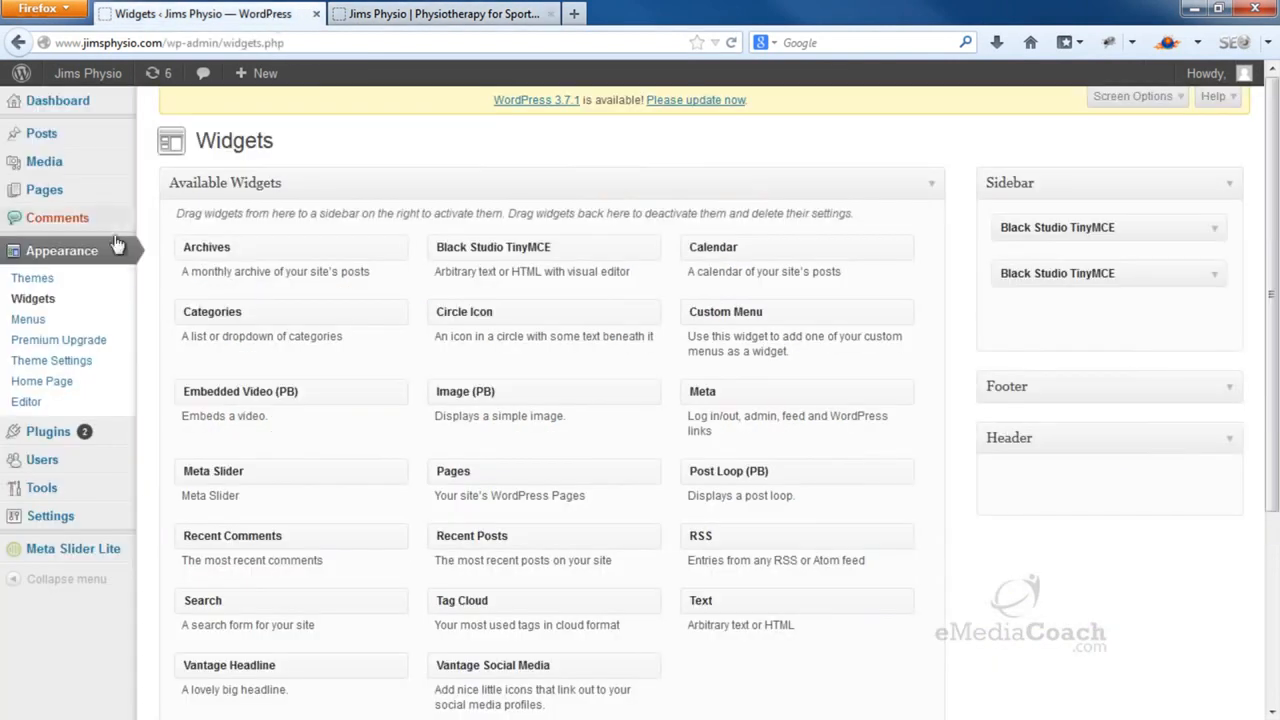
click(85, 303)
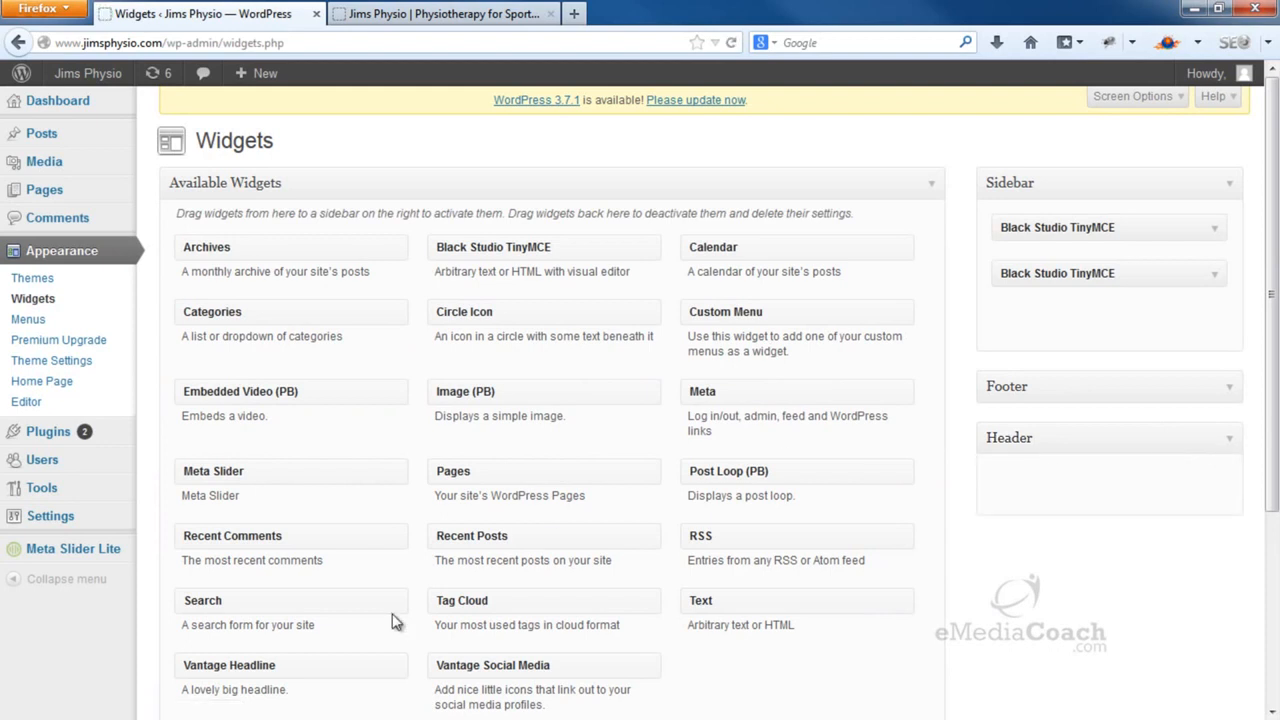
drag(444, 664, 1020, 480)
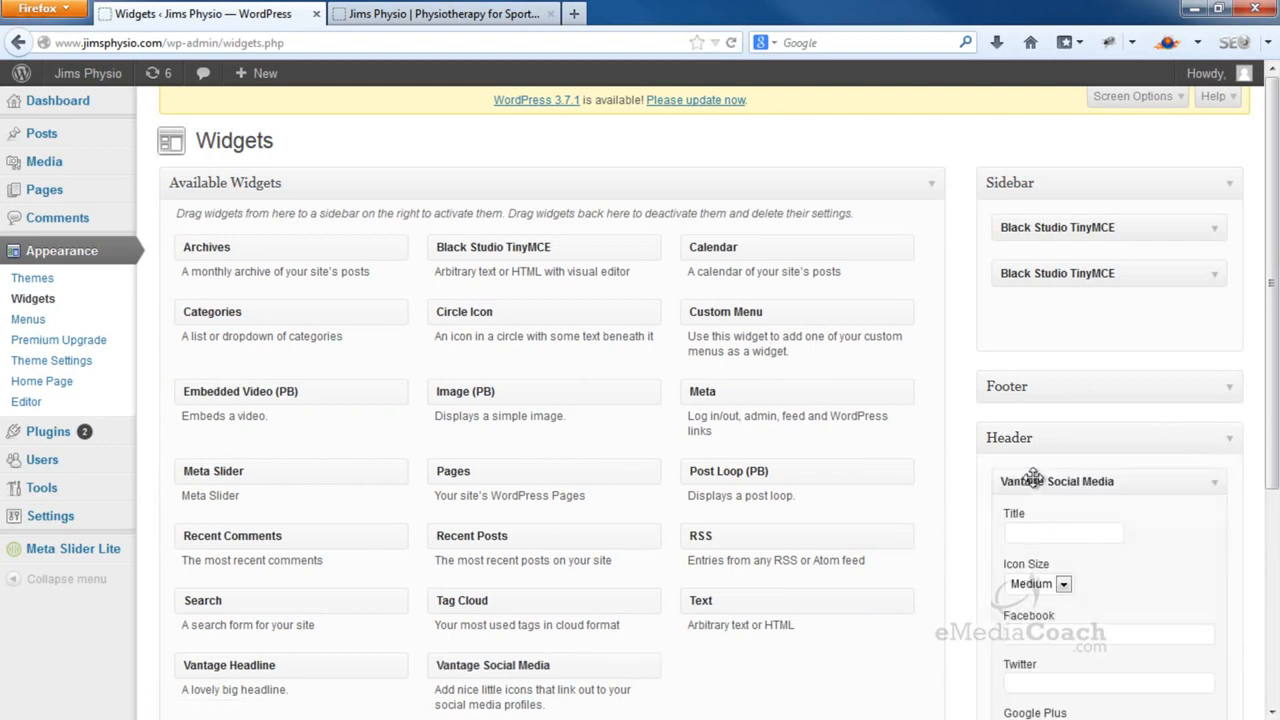
Fill in the Facebook, Twitter and Google Plus URLs in the social media widget
scroll(1037, 486, down, 3)
click(1046, 419)
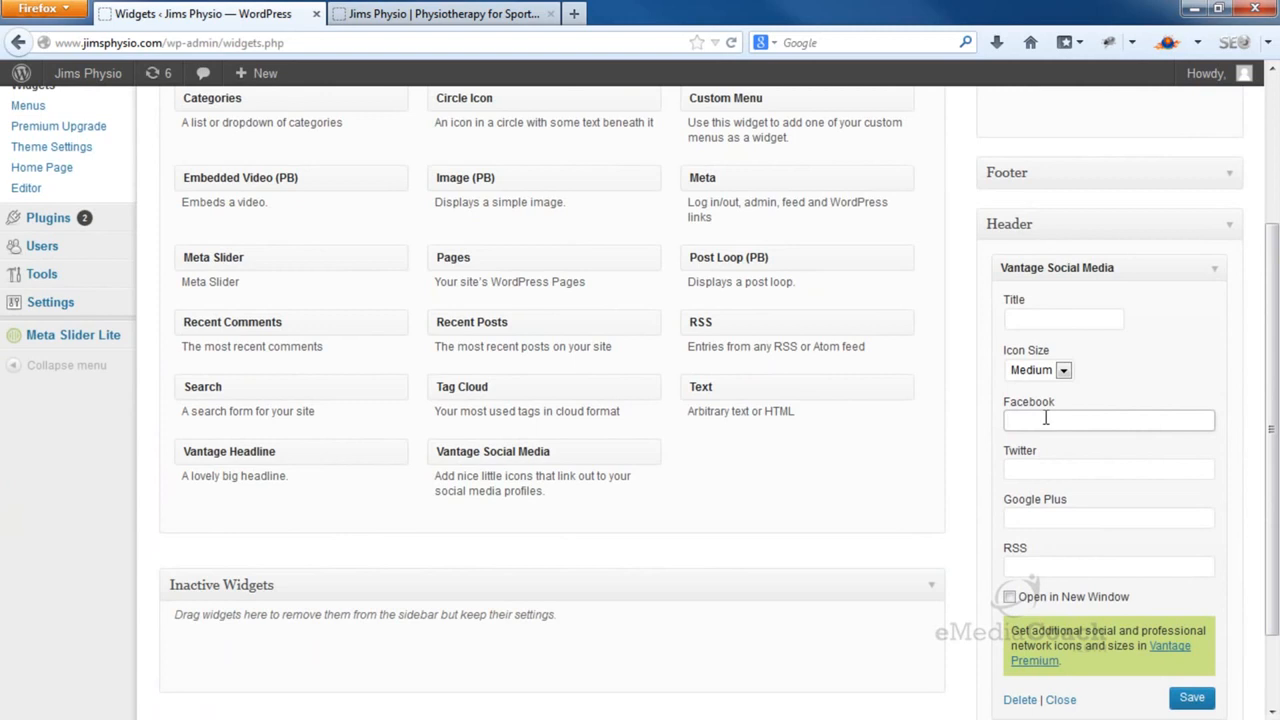
text(http://www.facebook.cp)
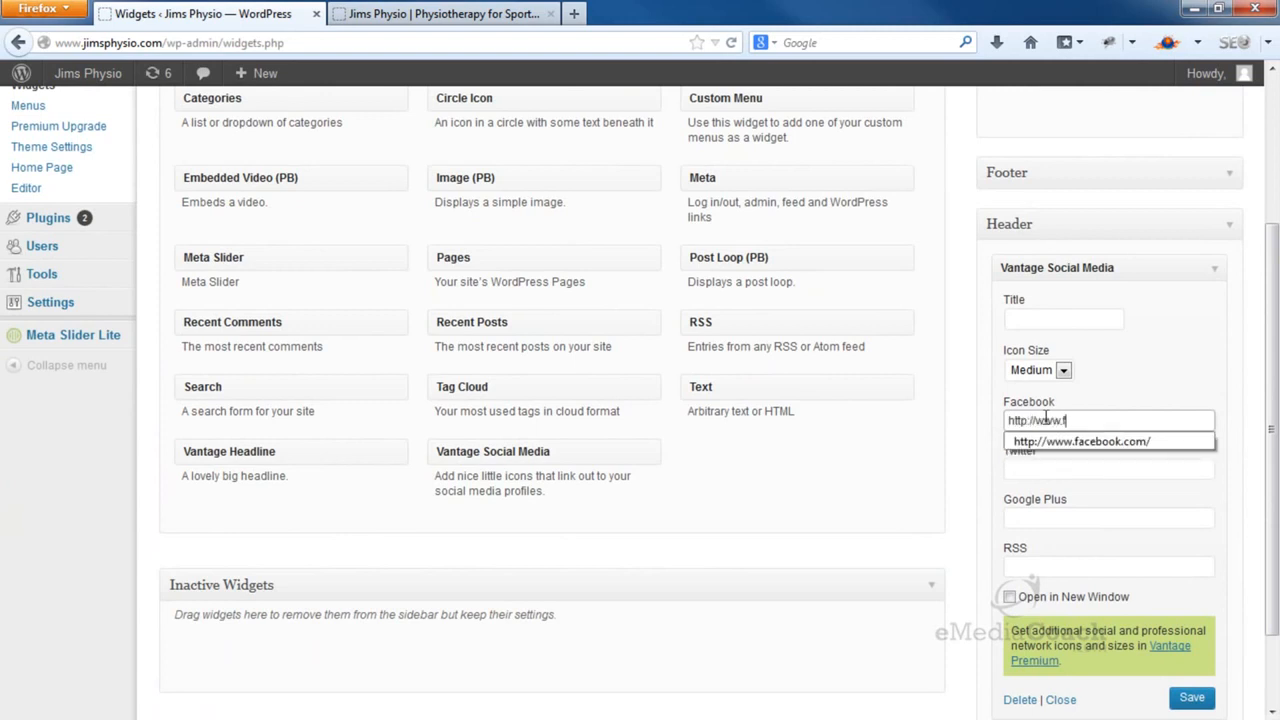
key(BackSpace)
text(om)
key(Tab)
text(http://www)
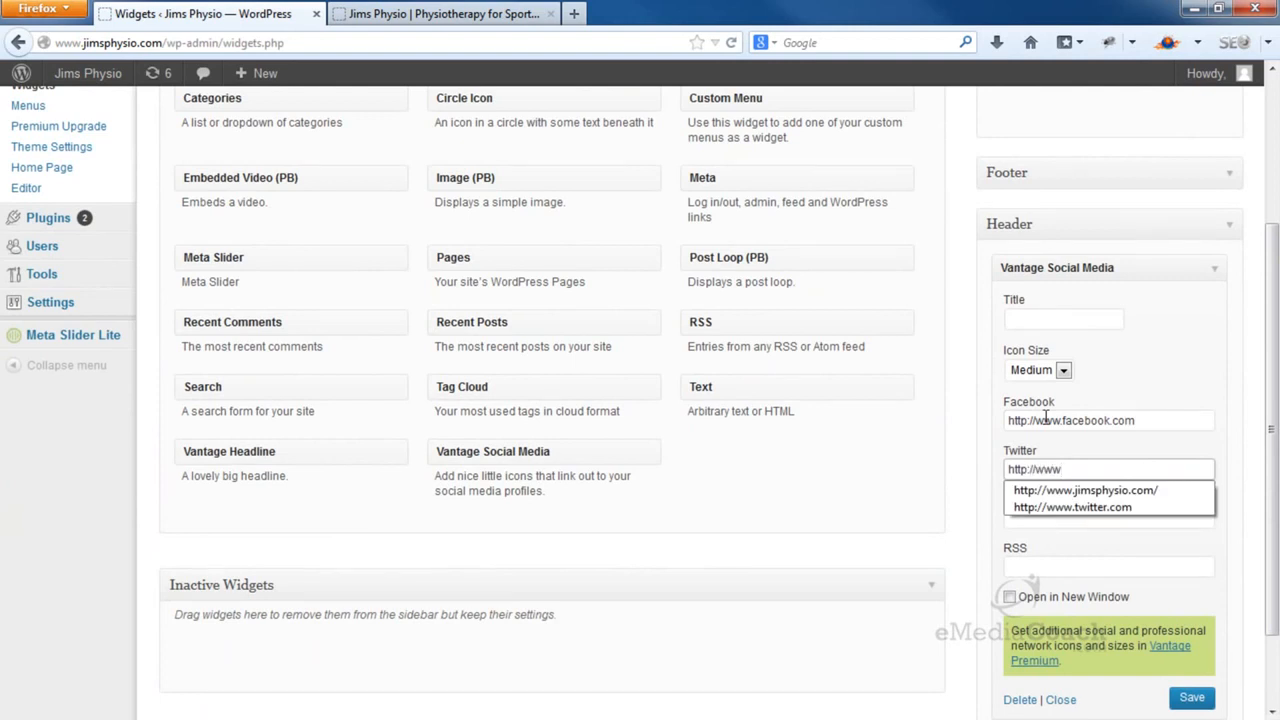
key(Down)
key(Down)
key(Return)
key(Tab)
key(Down)
key(Down)
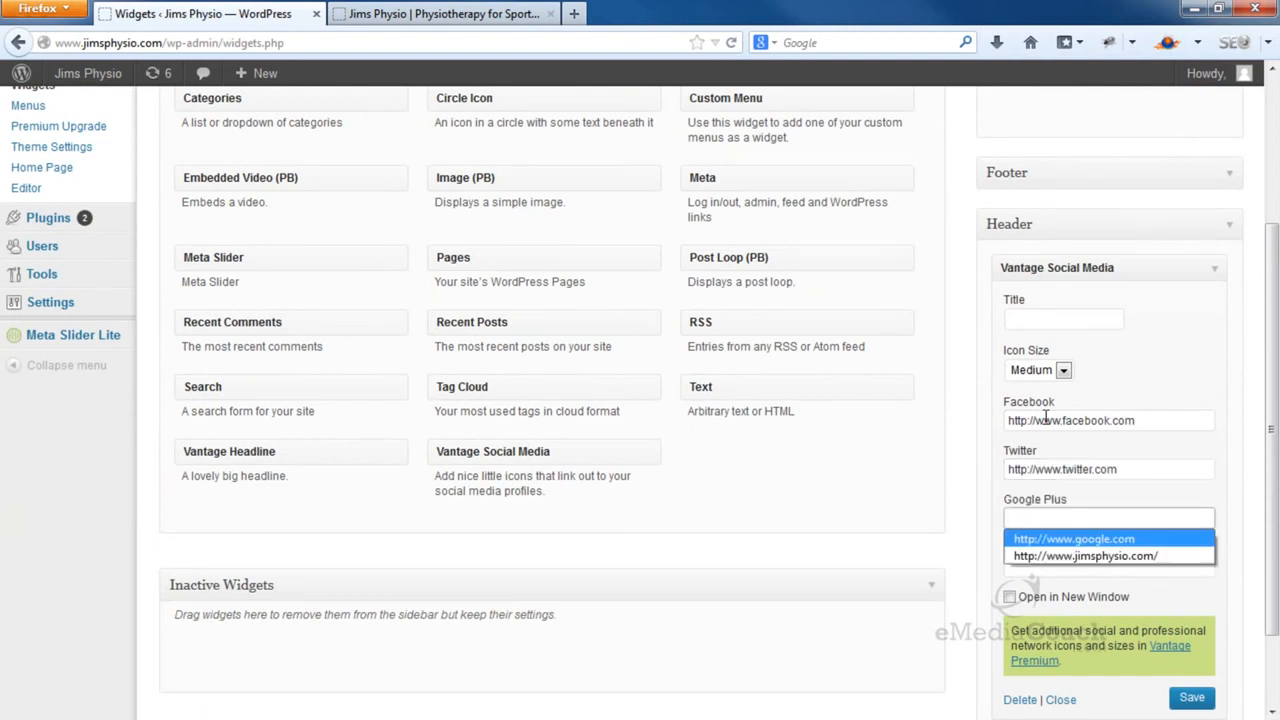
key(Return)
key(Tab)
Enable Open in New Window and save the social media widget
click(1167, 424)
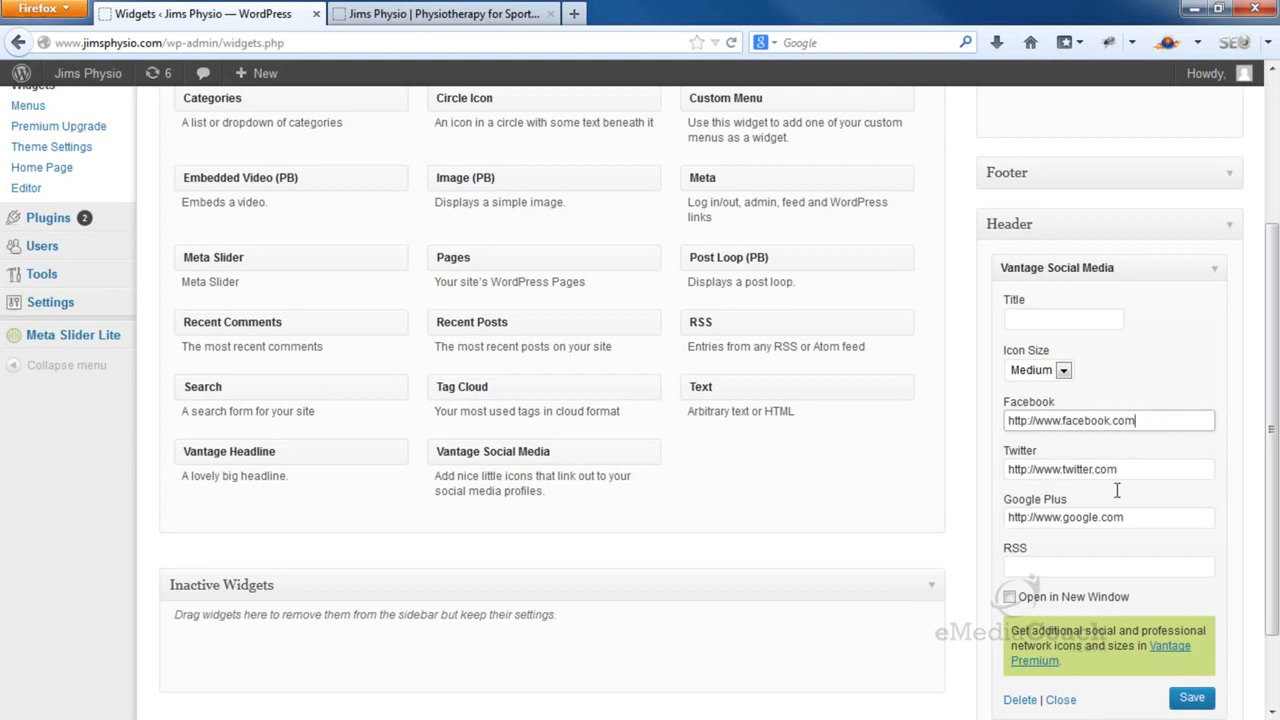
click(1010, 597)
click(1192, 700)
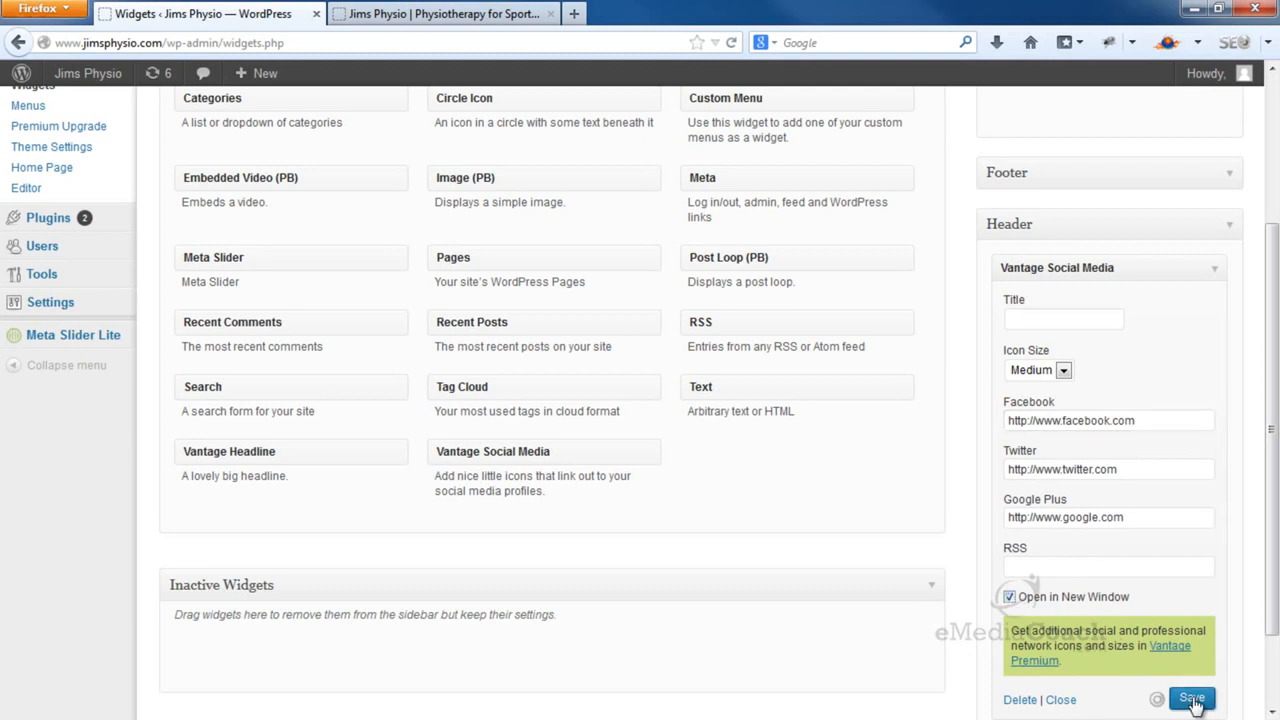
Reload the live homepage to check the new social icons in the header
click(528, 18)
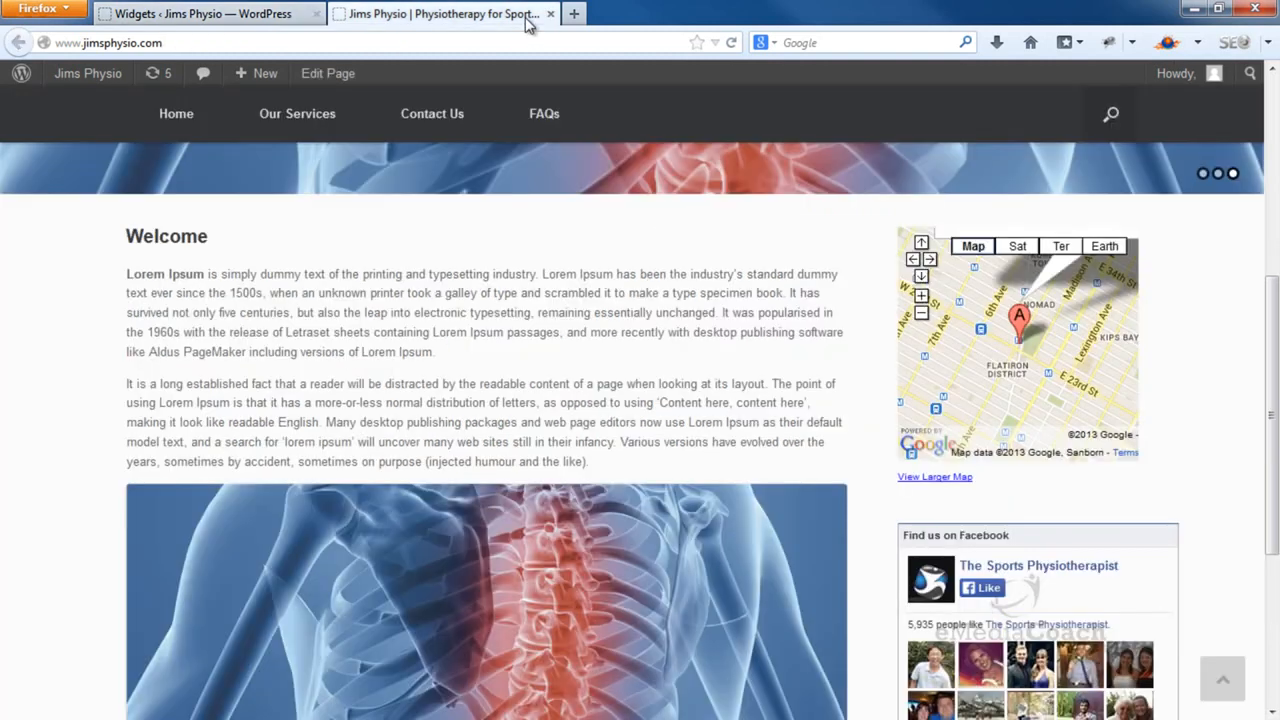
click(732, 44)
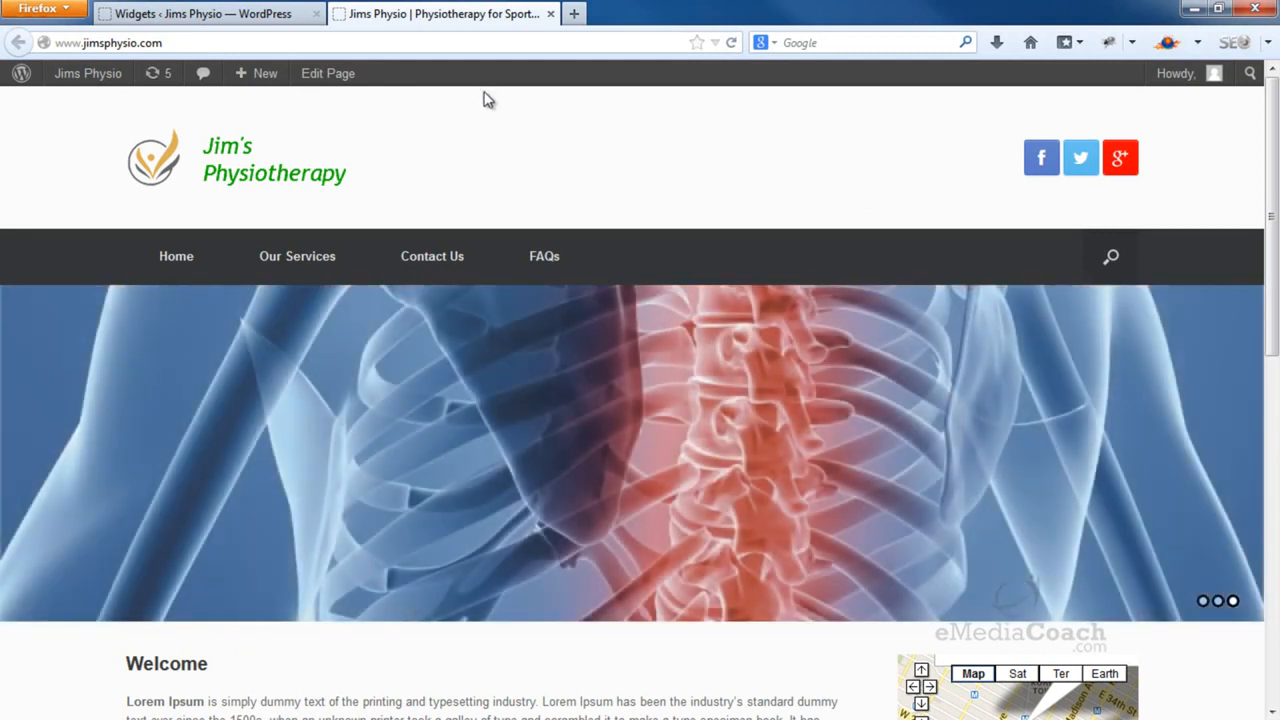
click(258, 24)
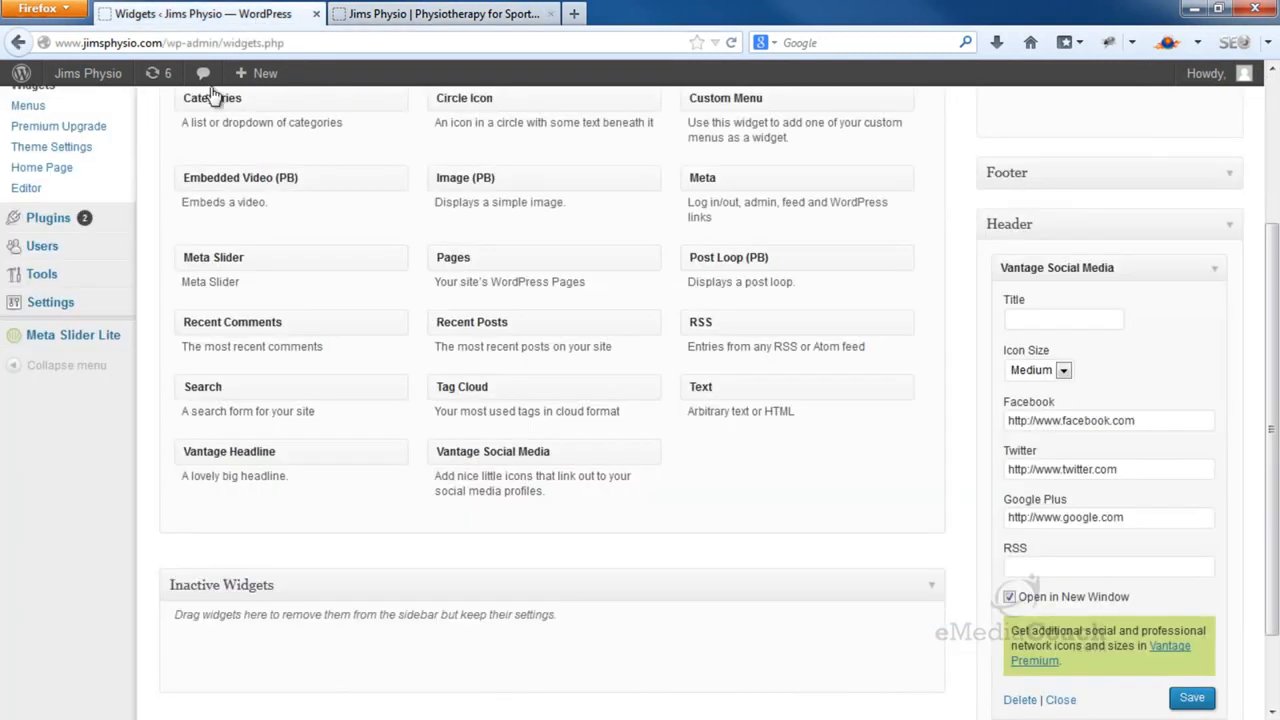
Open the Welcome page for editing and delete its spine image
scroll(190, 131, up, 4)
mouse_move(112, 200)
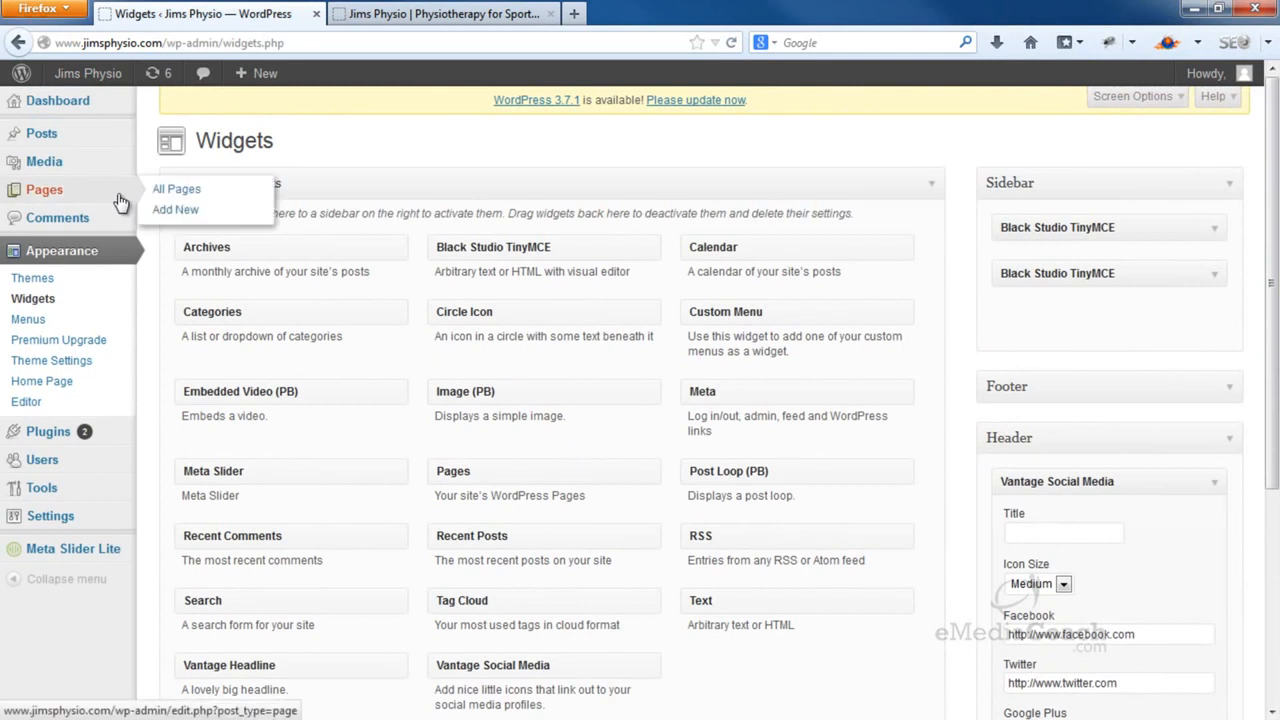
click(168, 192)
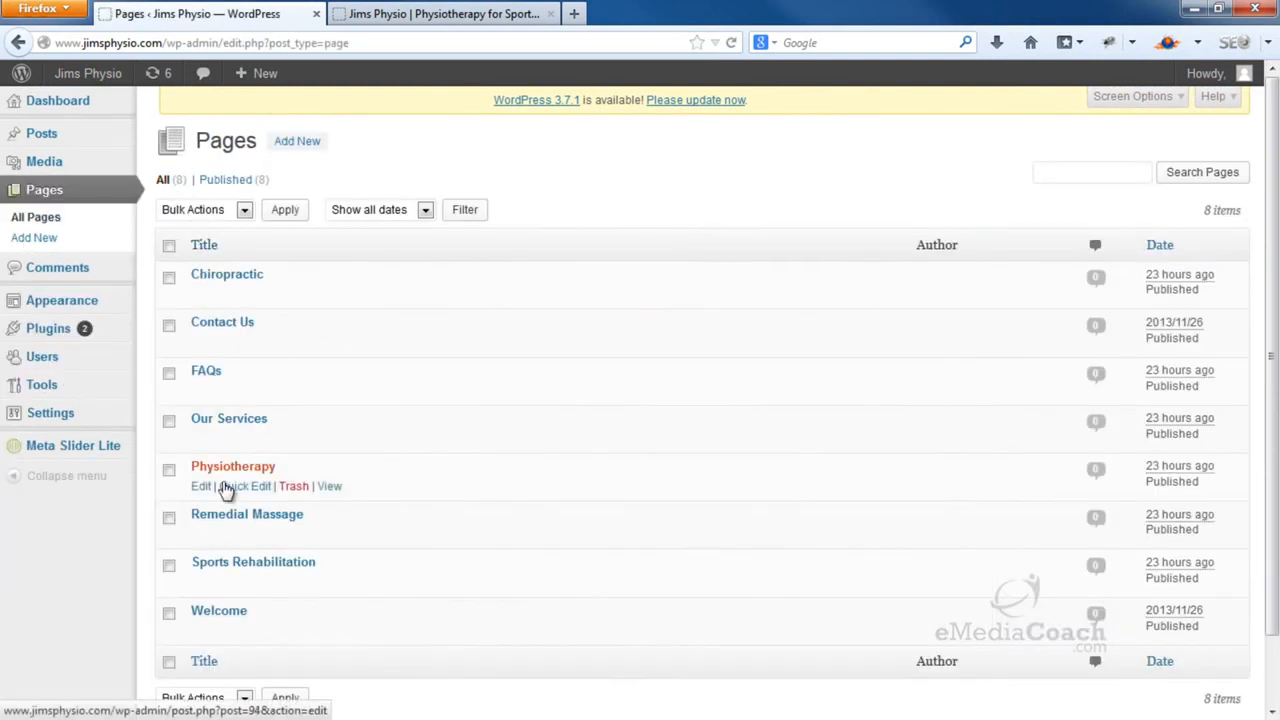
click(239, 611)
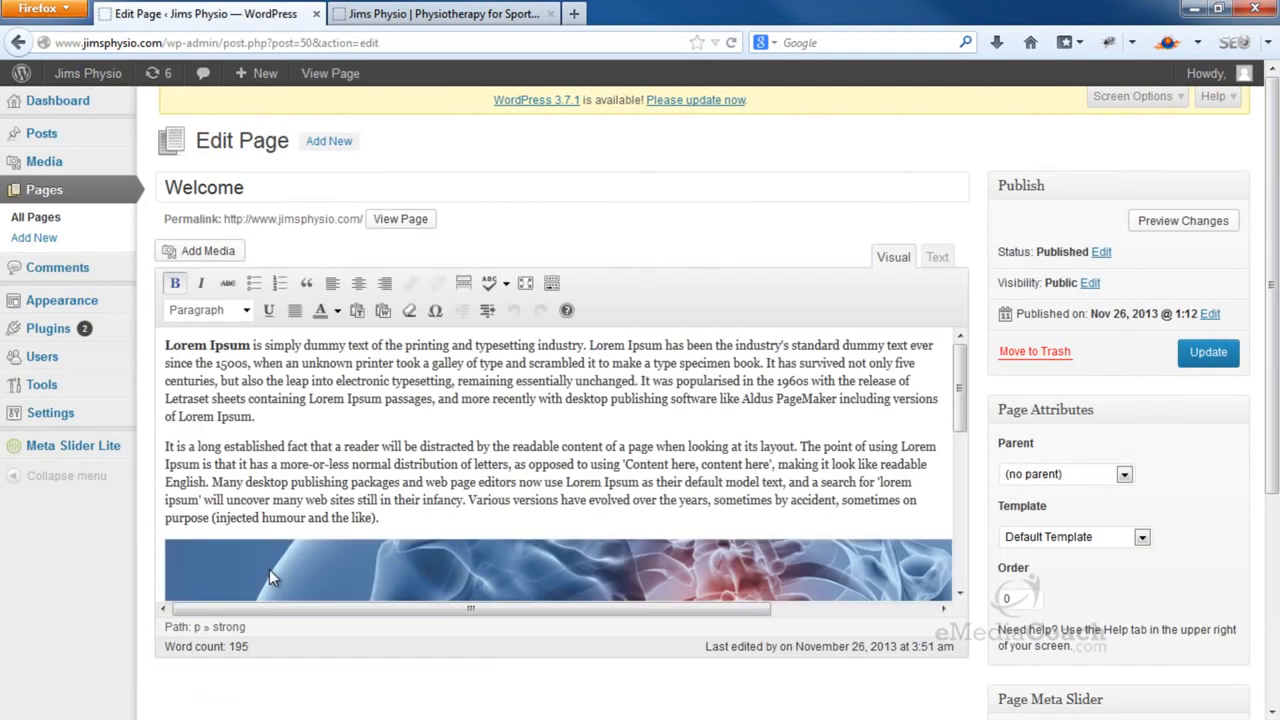
click(333, 565)
key(Delete)
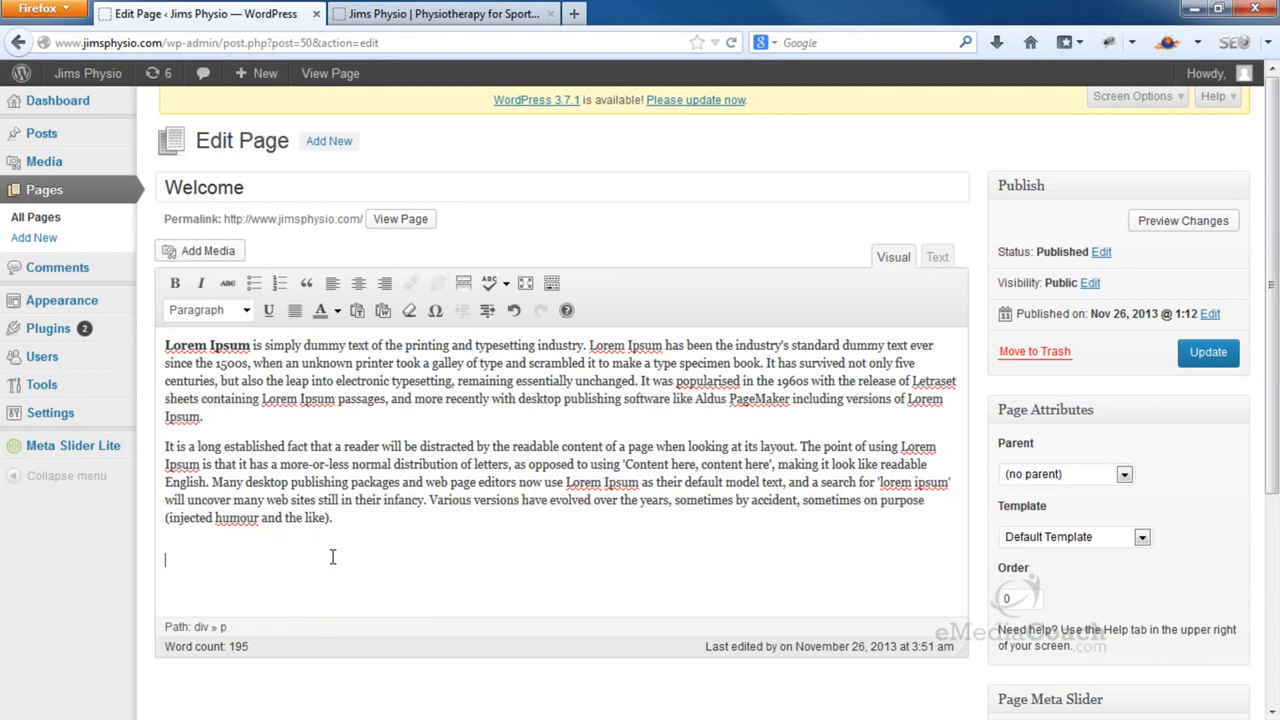
Insert uploaded banner-physio.jpg after the first paragraph, update the page, and return to Dashboard
click(309, 419)
key(Return)
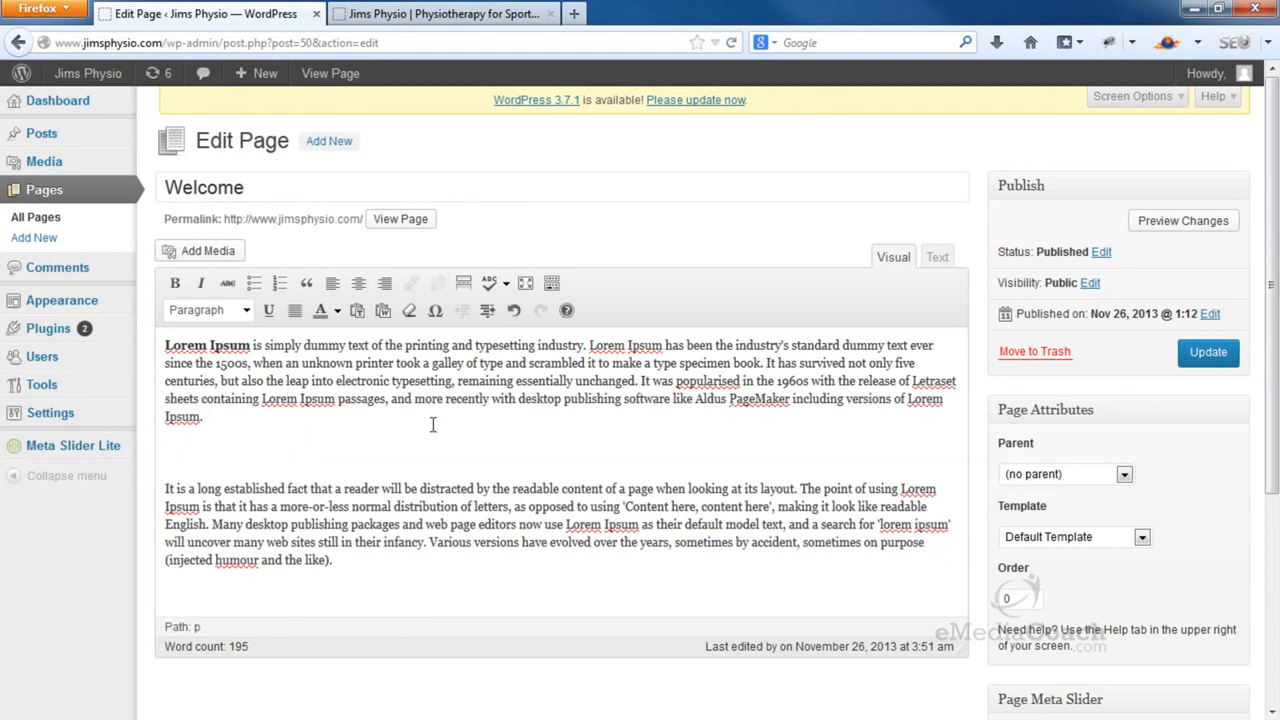
click(229, 256)
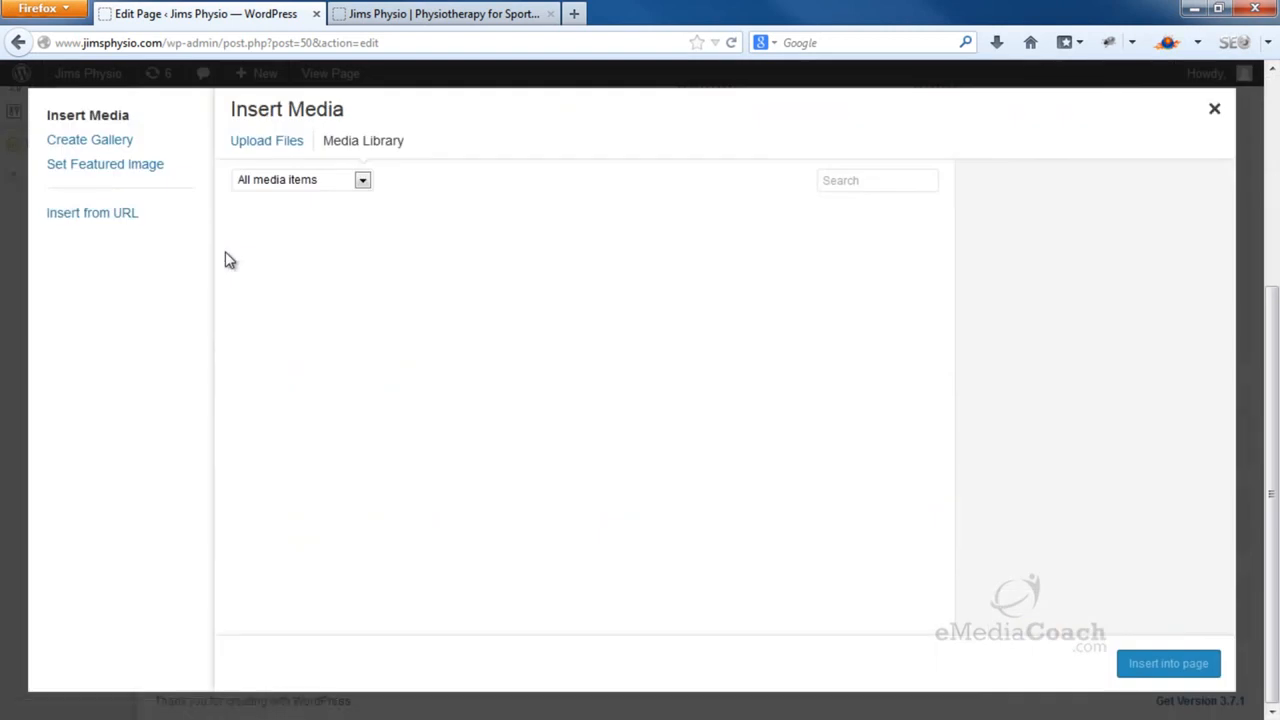
click(244, 146)
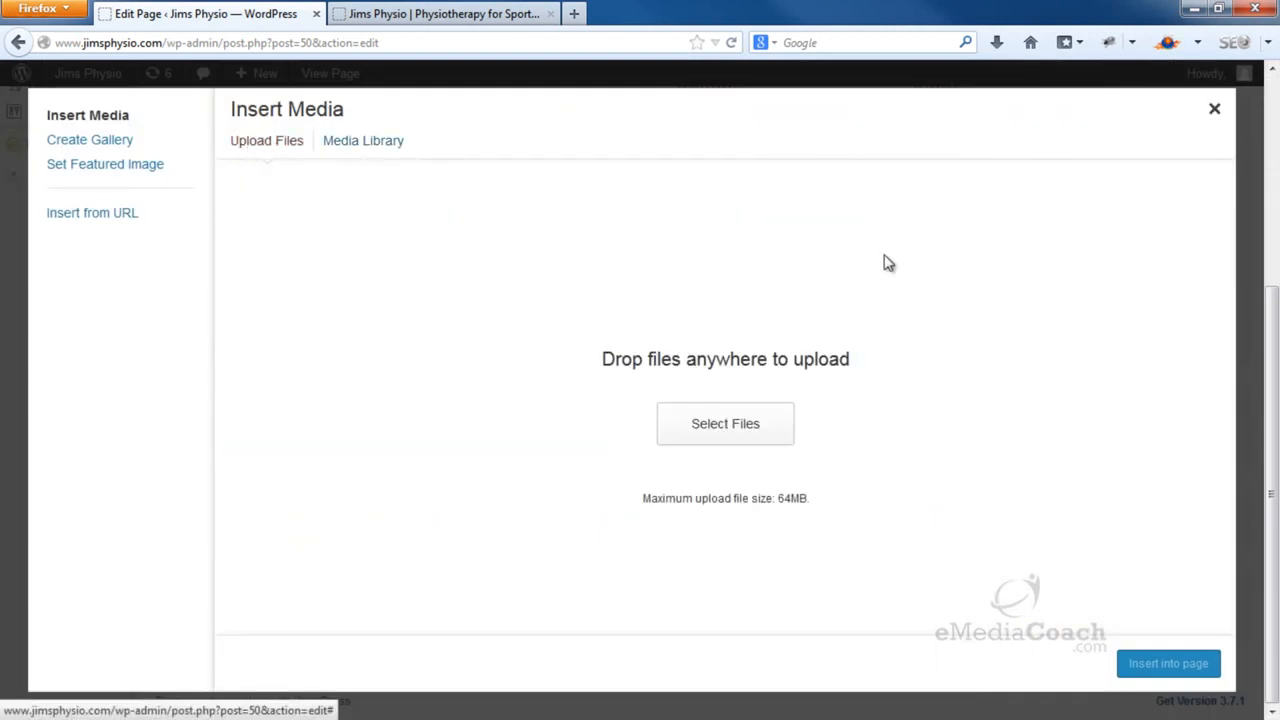
drag(1235, 374, 535, 331)
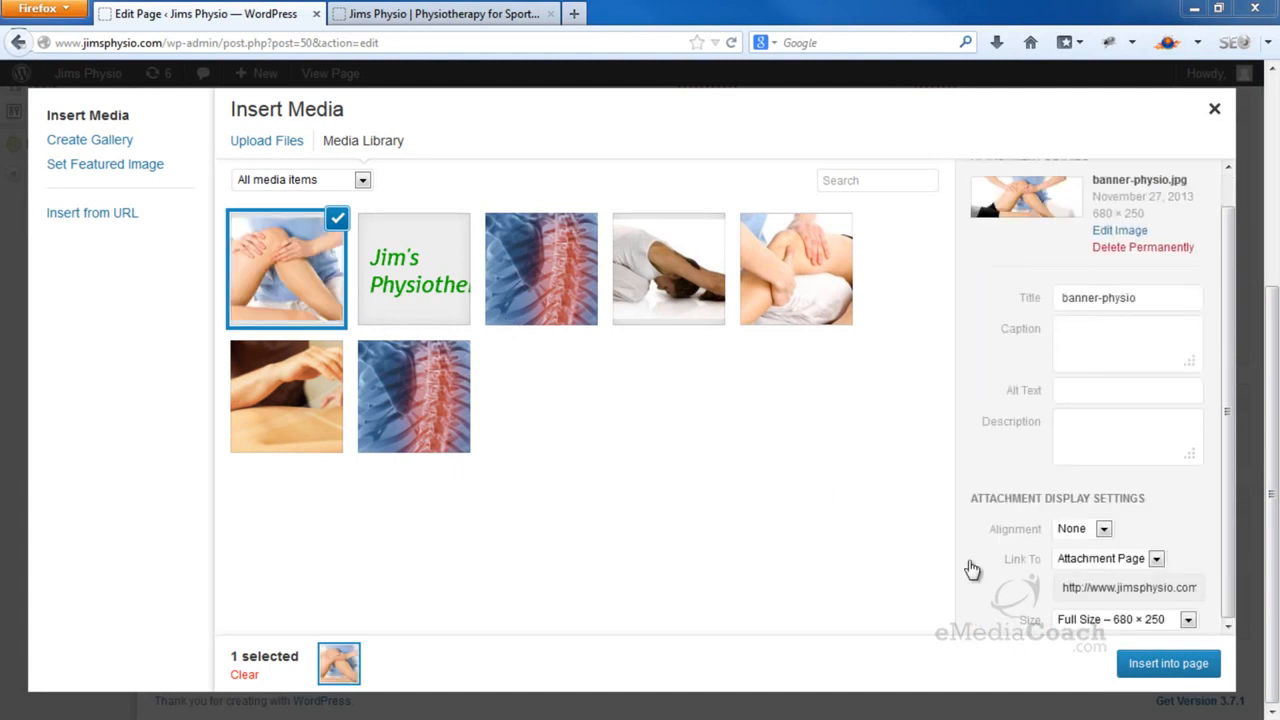
click(1190, 658)
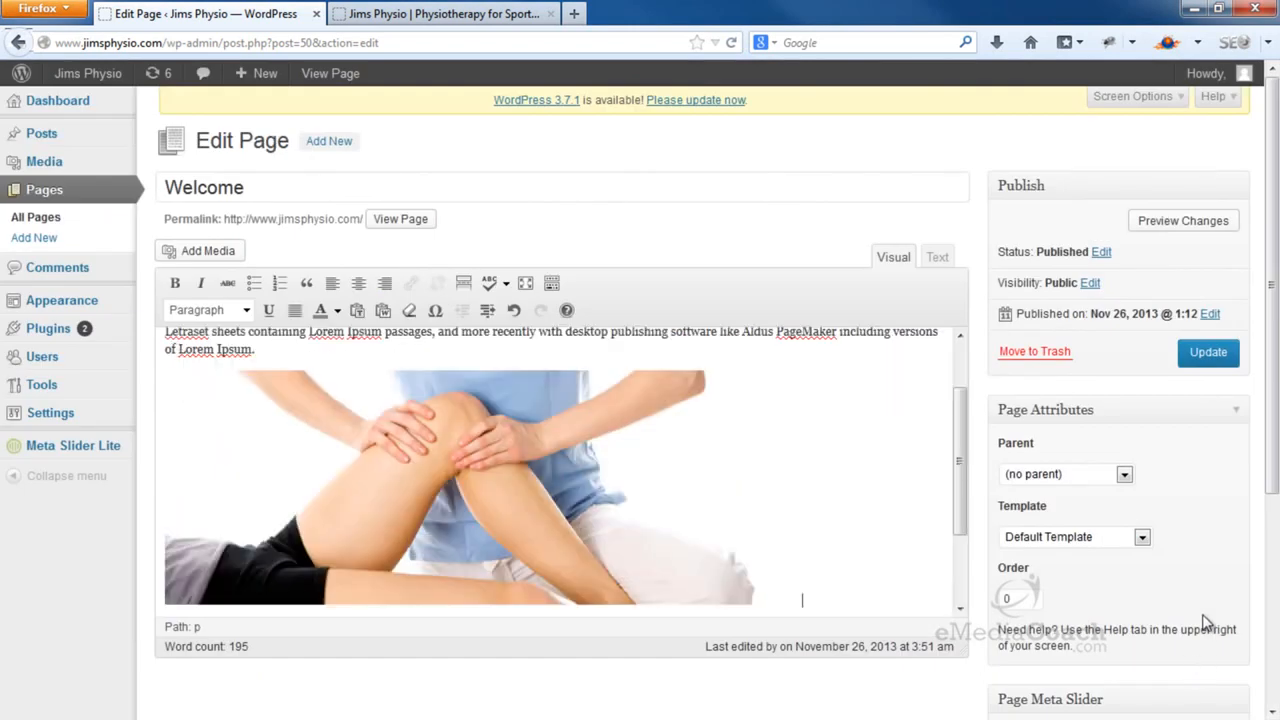
click(1208, 355)
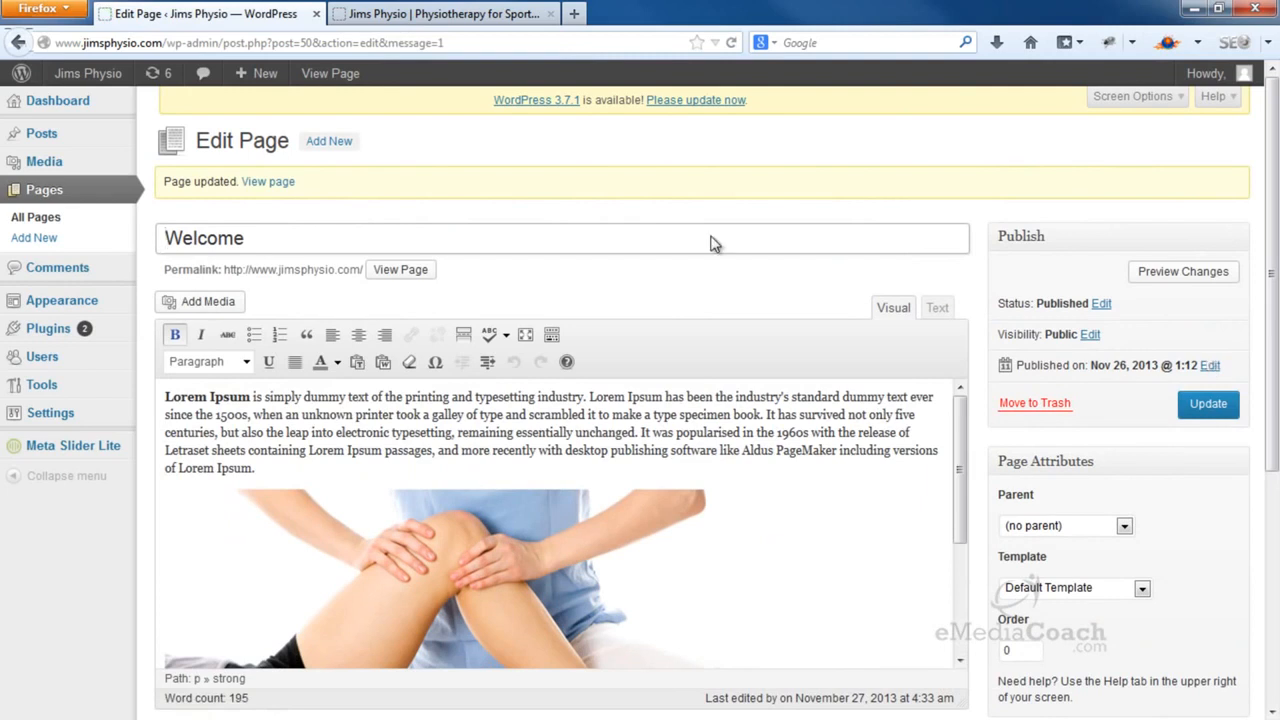
click(66, 104)
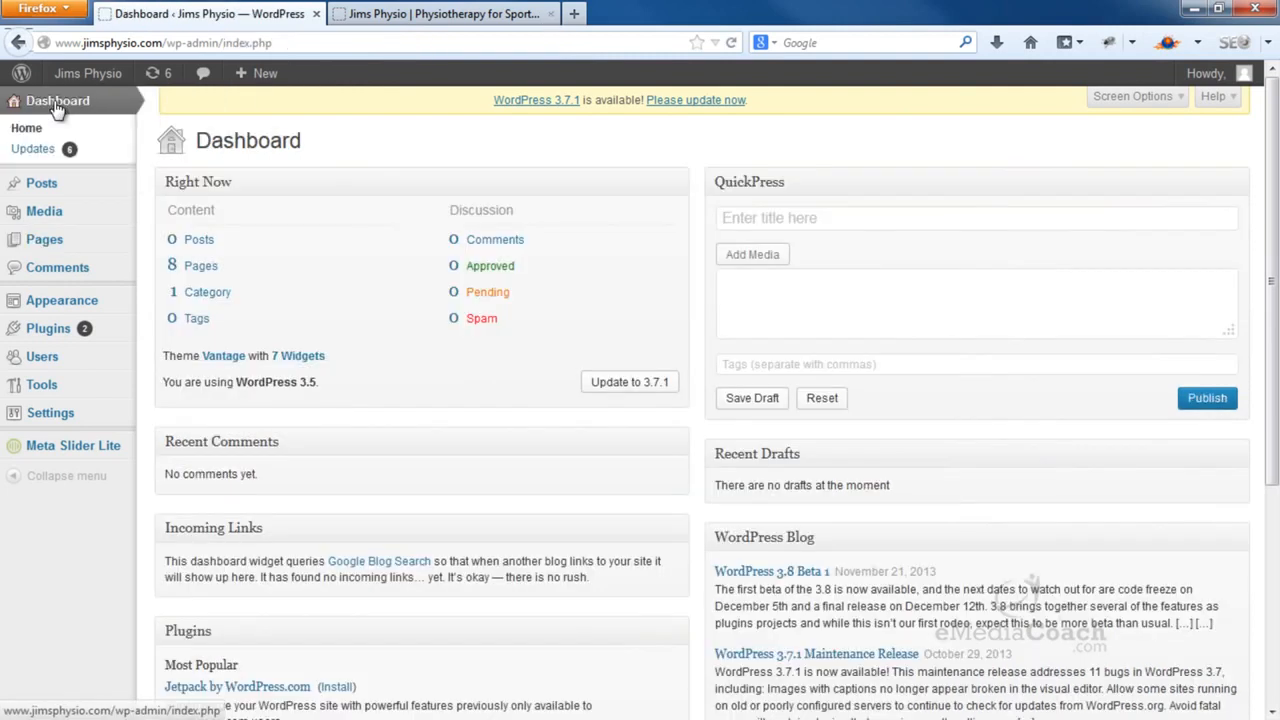